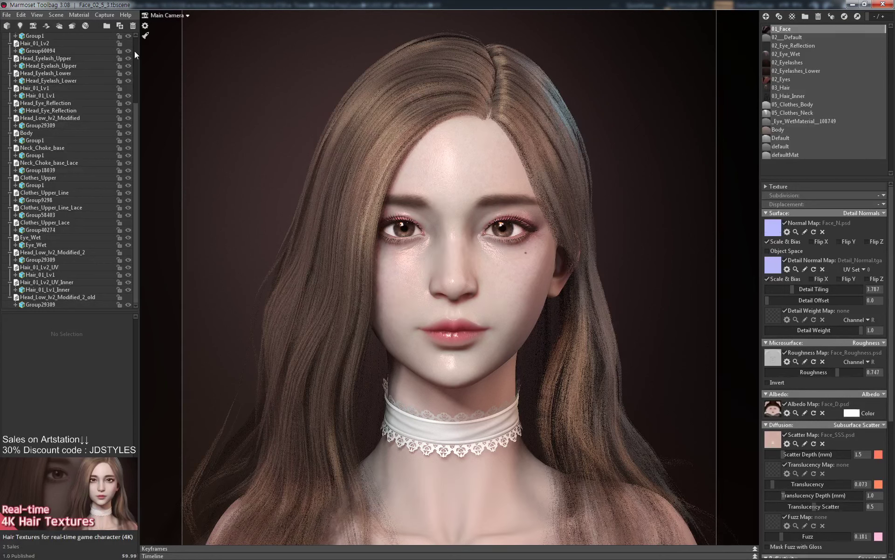
Set the Main Camera's lens field of view to 15 degrees.
scroll(134, 52, up, 4)
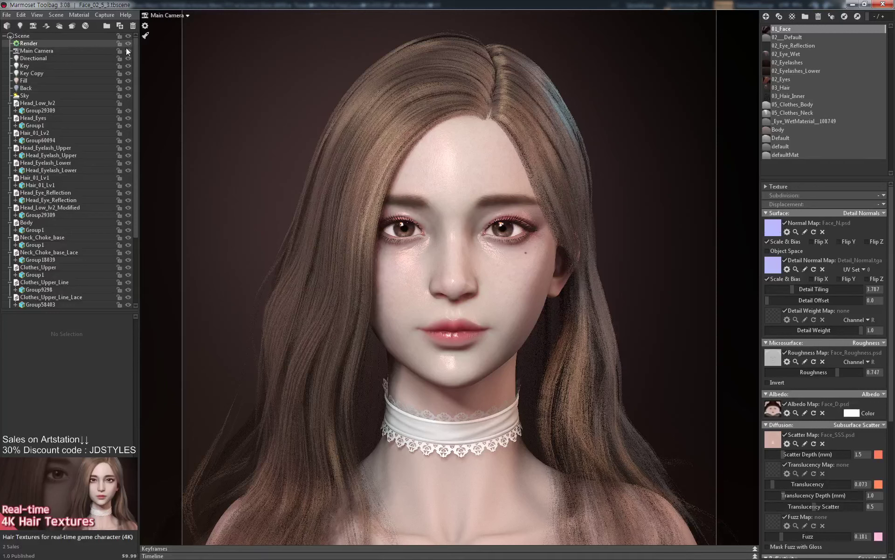
click(107, 50)
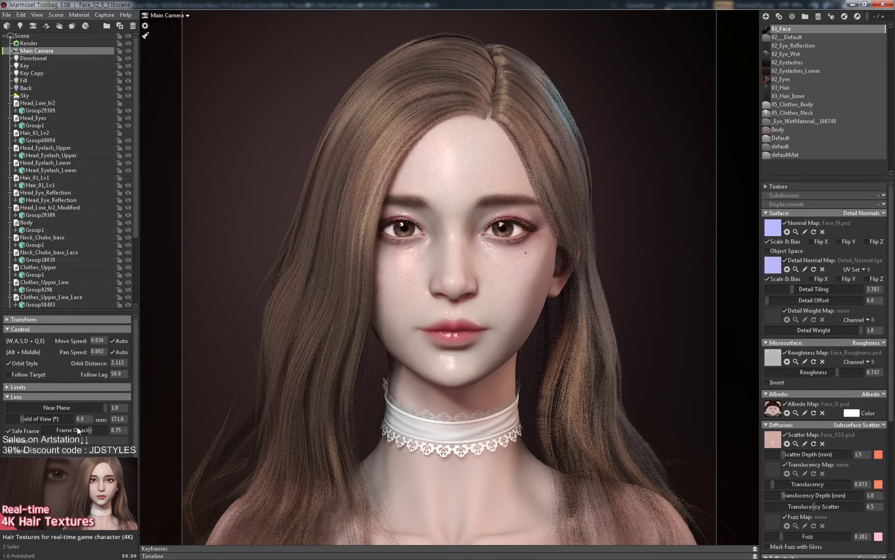
text(15)
key(Return)
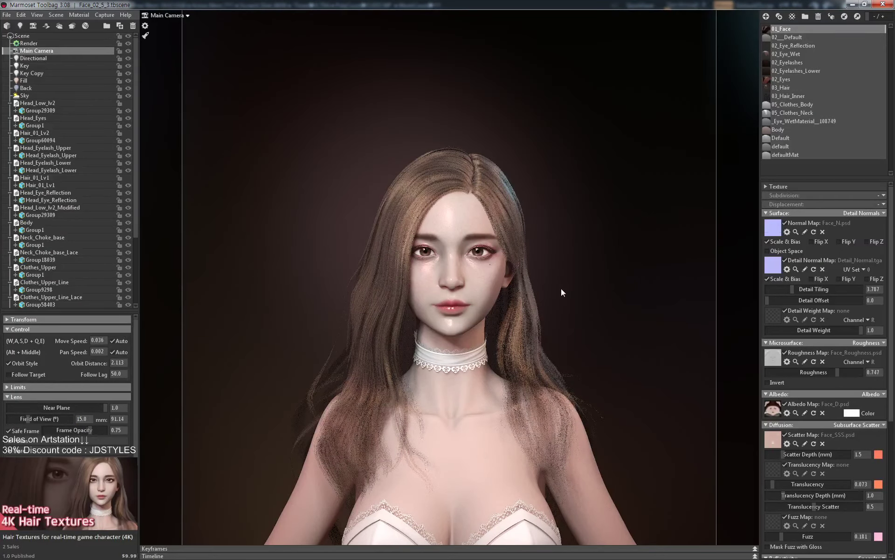
alt+right_drag(561, 288, 565, 340)
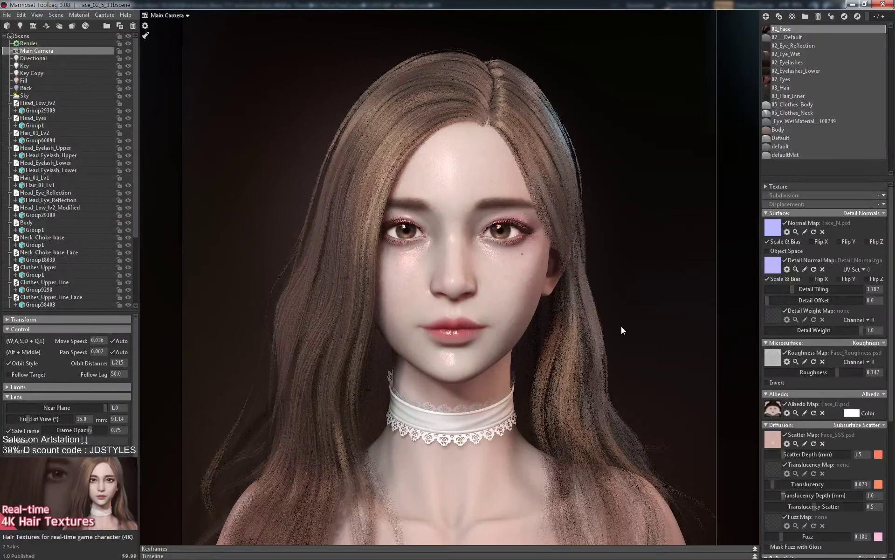
Compare the head versions by toggling the visibility of the Head_Low_lv2_Modified and Head_Low_lv2_Modified_2_old meshes.
scroll(51, 191, down, 4)
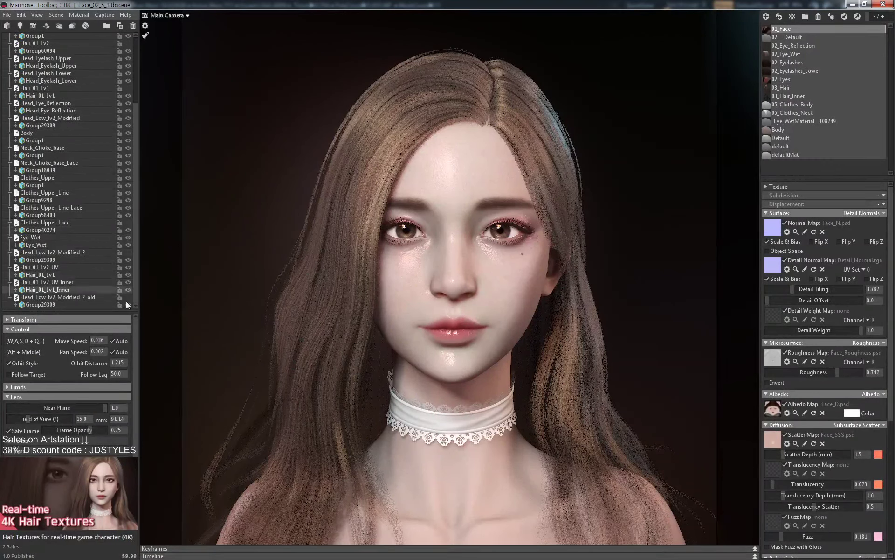
scroll(111, 195, up, 4)
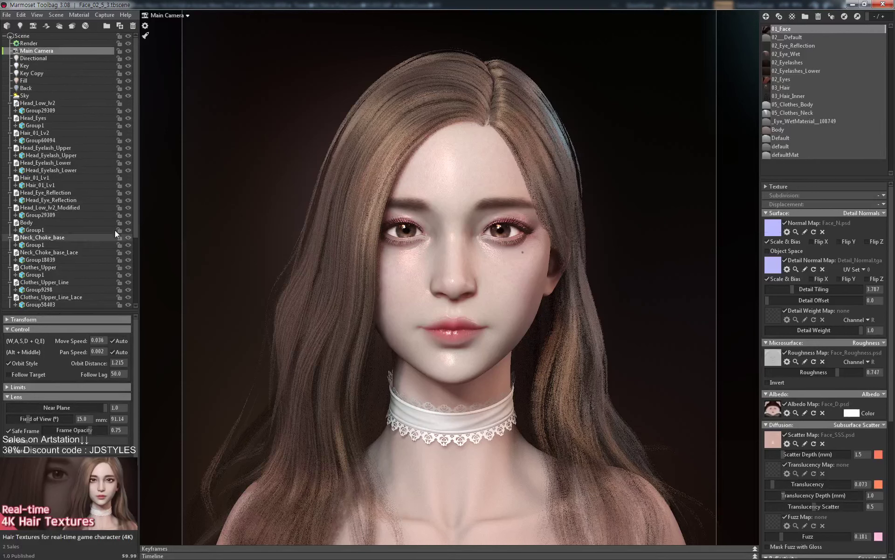
click(127, 209)
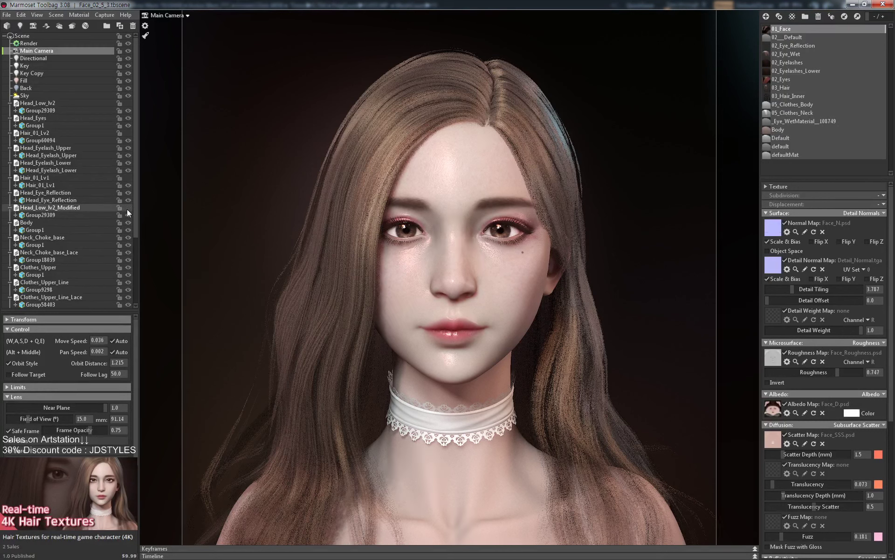
click(127, 209)
scroll(112, 247, down, 4)
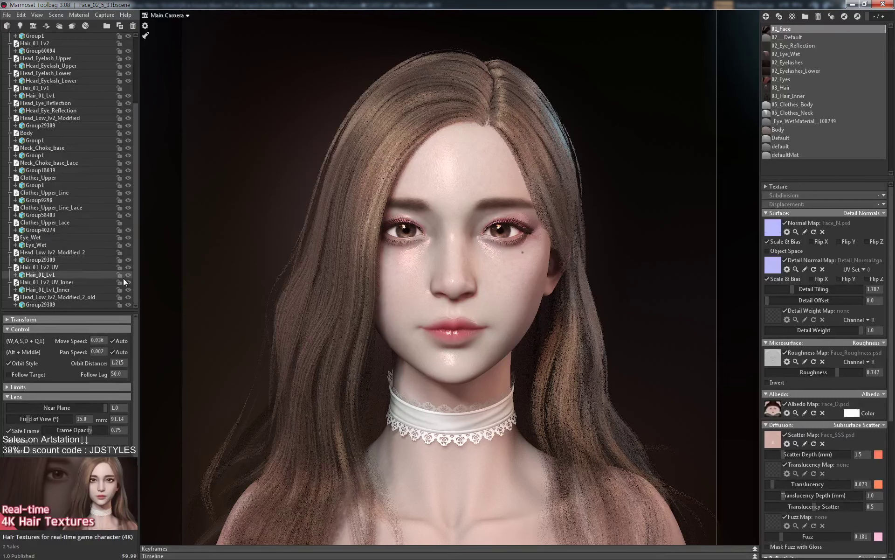
click(128, 297)
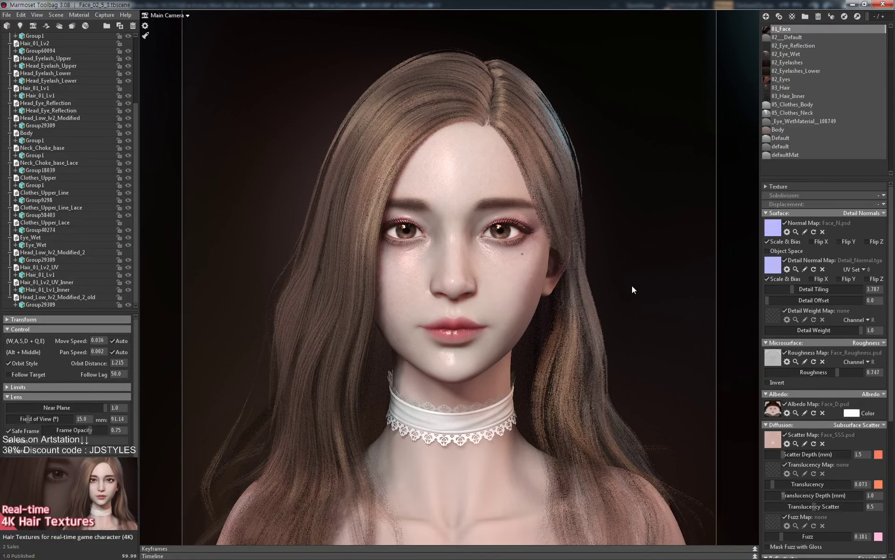
Examine the rendered character's full figure, side profile and face from several distances and angles.
scroll(631, 287, down, 5)
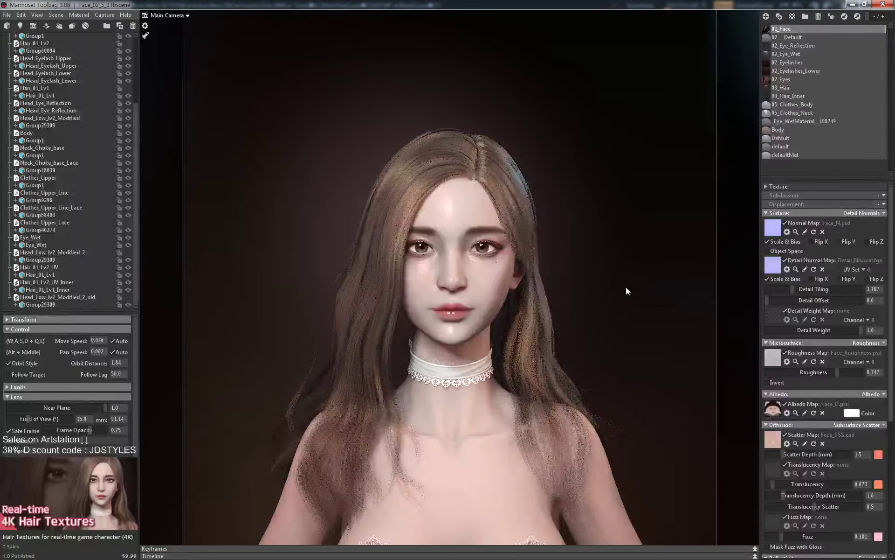
scroll(623, 298, up, 3)
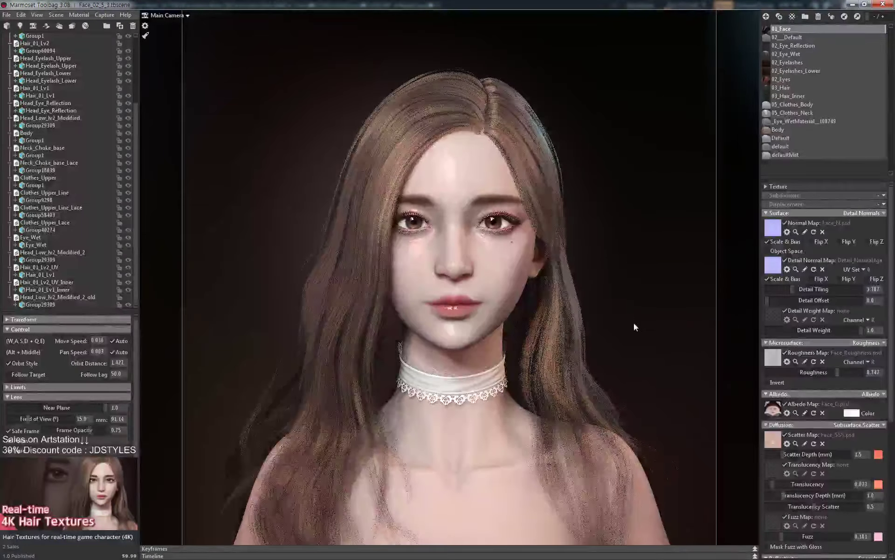
scroll(623, 320, down, 5)
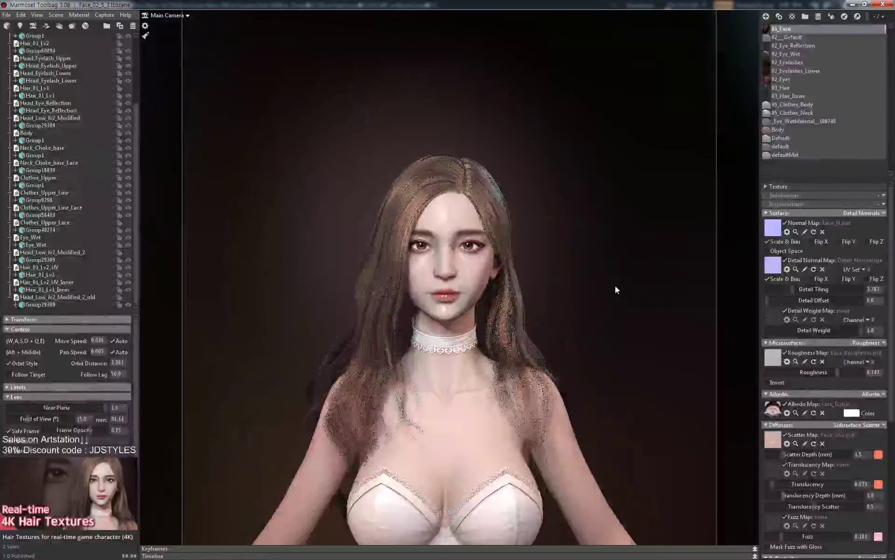
scroll(601, 280, down, 7)
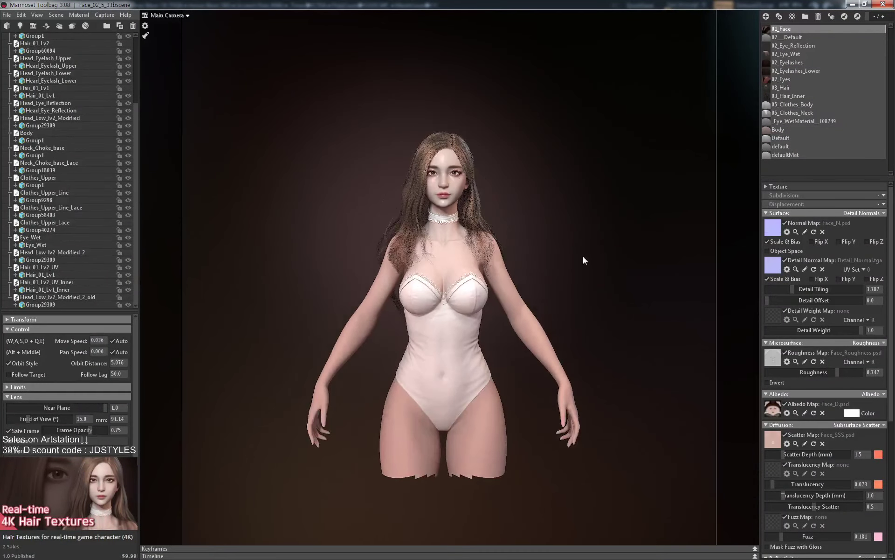
drag(594, 279, 513, 303)
scroll(514, 329, up, 3)
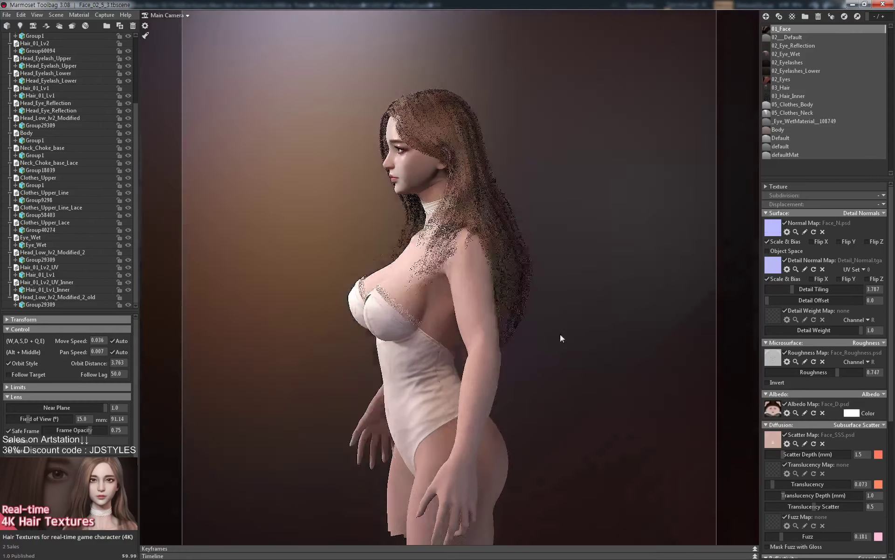
drag(560, 334, 620, 332)
scroll(480, 182, up, 4)
drag(479, 183, 539, 209)
scroll(539, 209, up, 5)
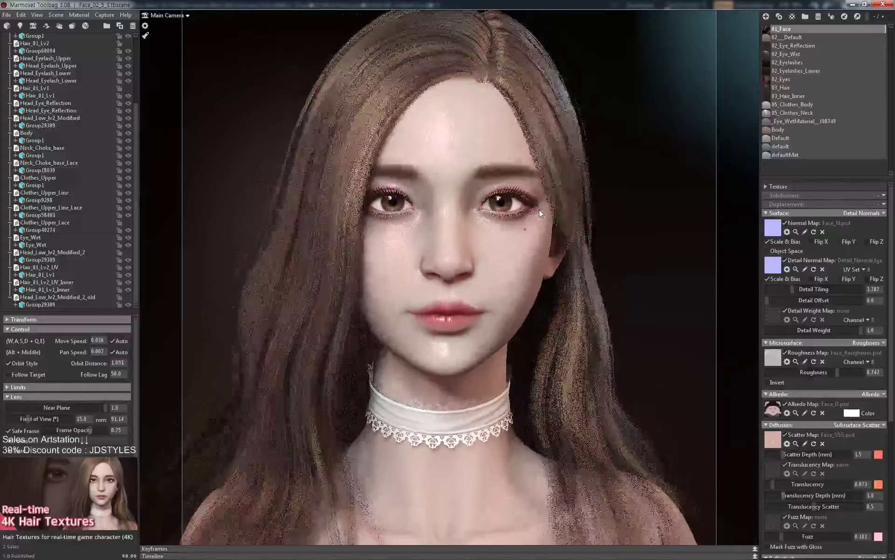
scroll(535, 198, down, 3)
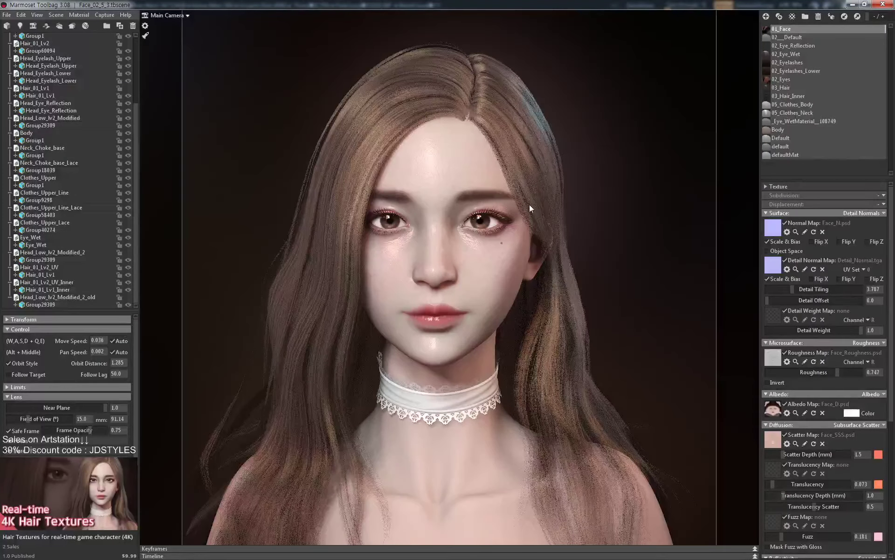
scroll(530, 204, up, 1)
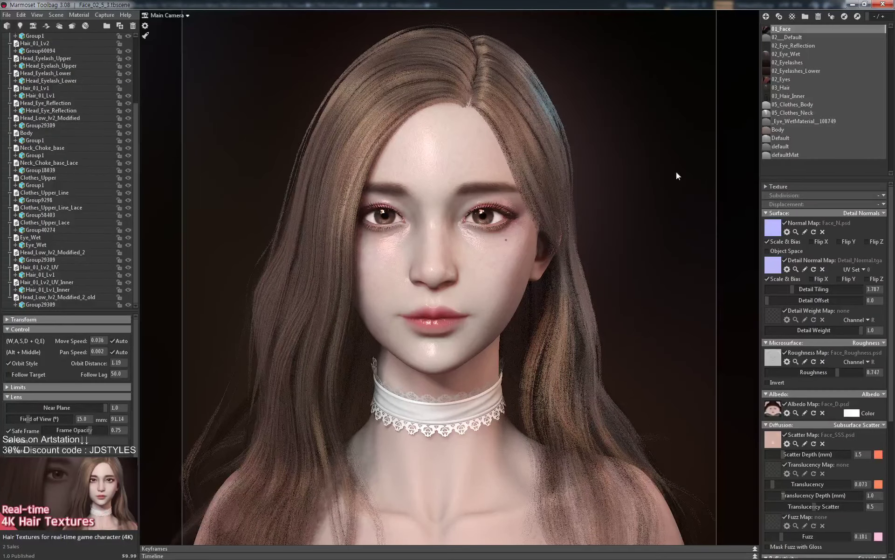
drag(676, 171, 681, 170)
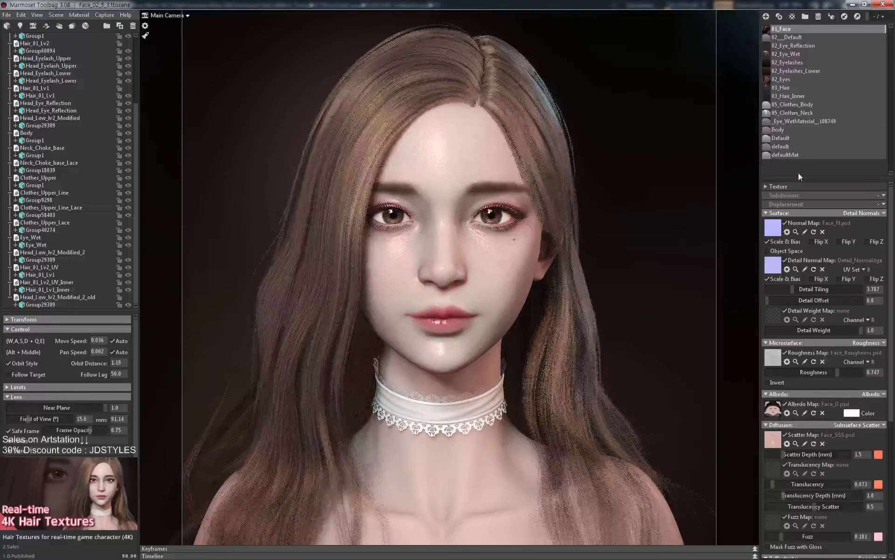
Toggle the Face_SSS.psd scatter map of the 01_Face material to compare the skin with and without it.
double_click(794, 29)
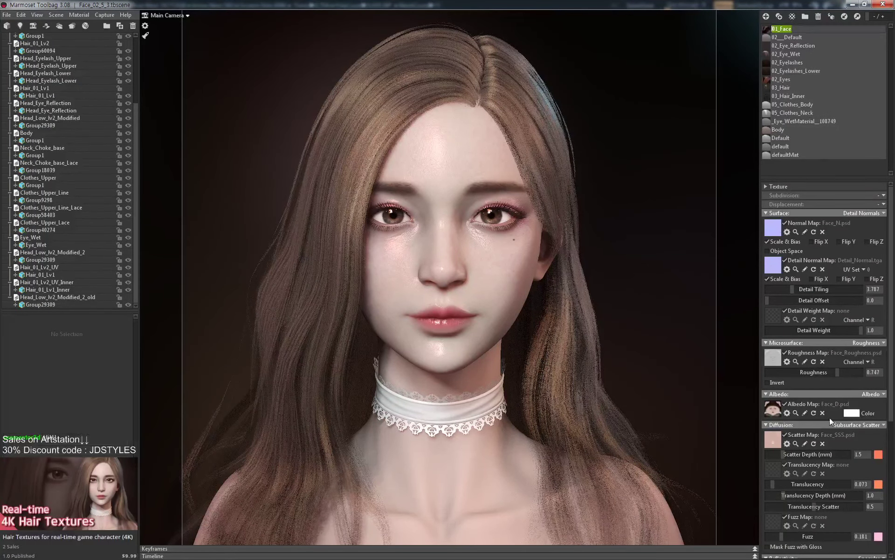
scroll(830, 418, down, 5)
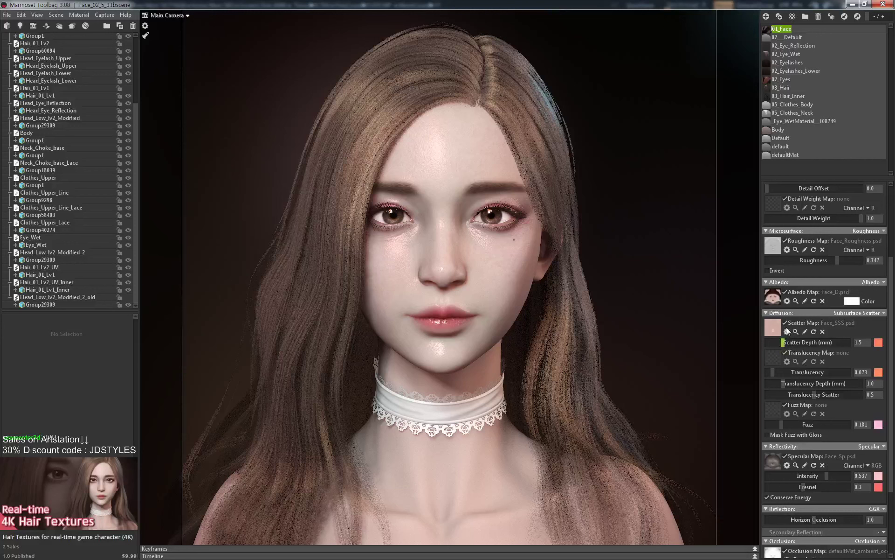
click(786, 323)
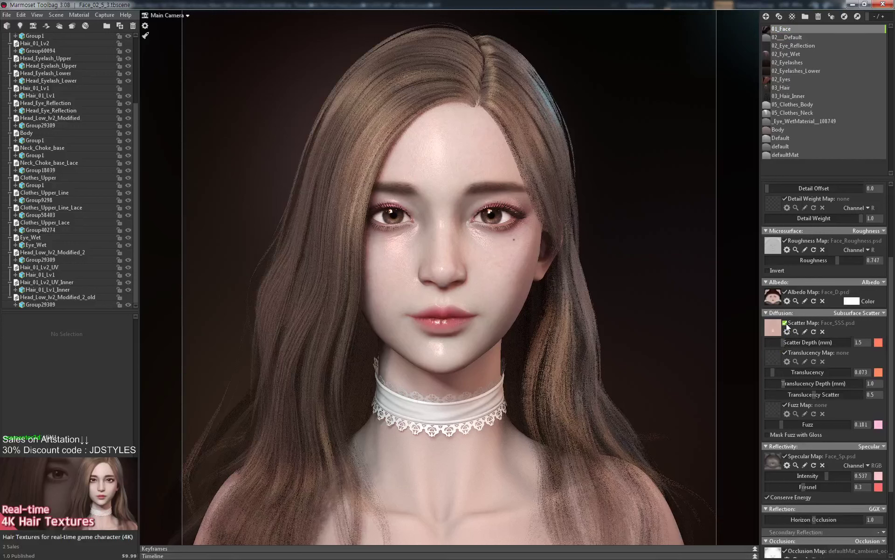
click(787, 324)
click(787, 323)
scroll(816, 418, down, 1)
scroll(814, 410, up, 5)
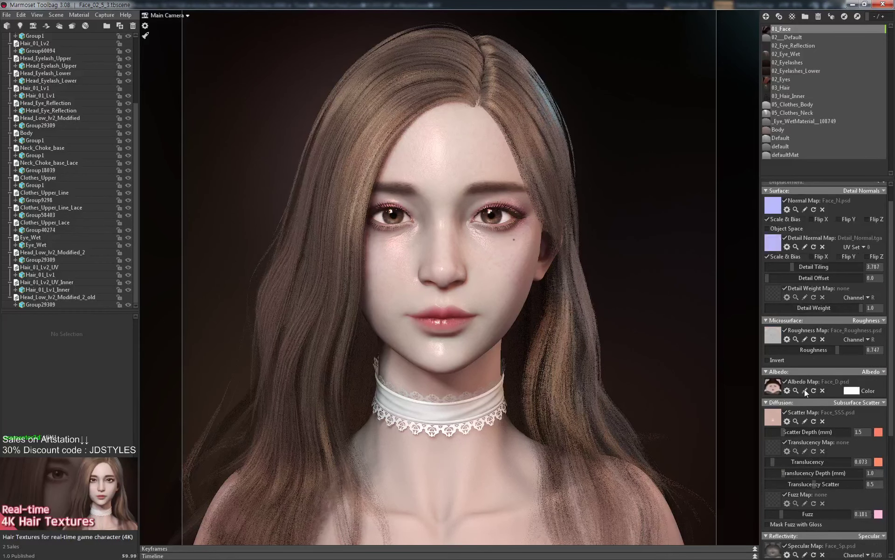
click(786, 412)
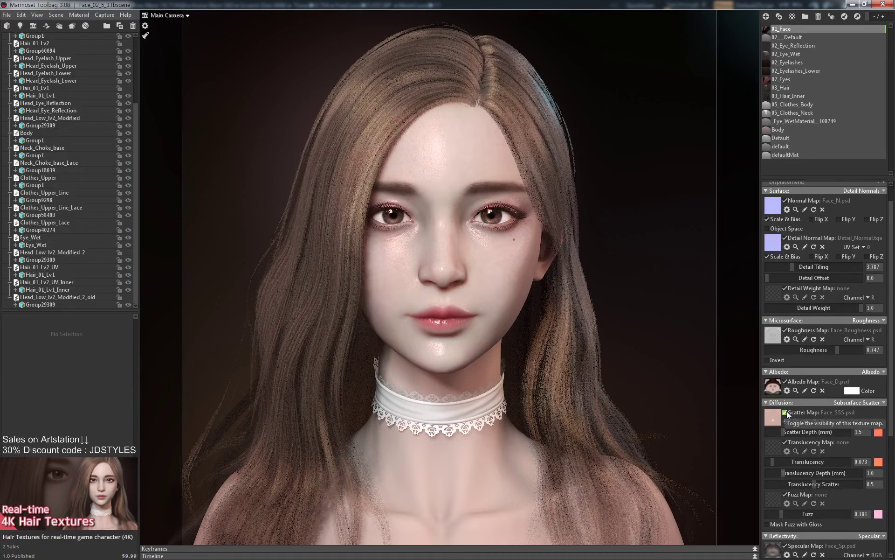
Switch the face material's Face_Sp.psd specular map off and on for comparison, and re-enable its scatter map.
scroll(831, 460, down, 3)
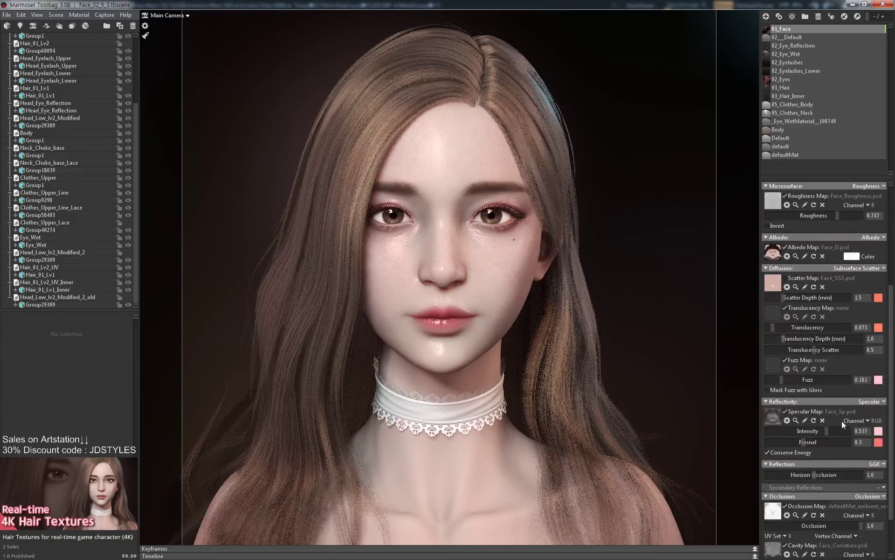
scroll(850, 418, down, 1)
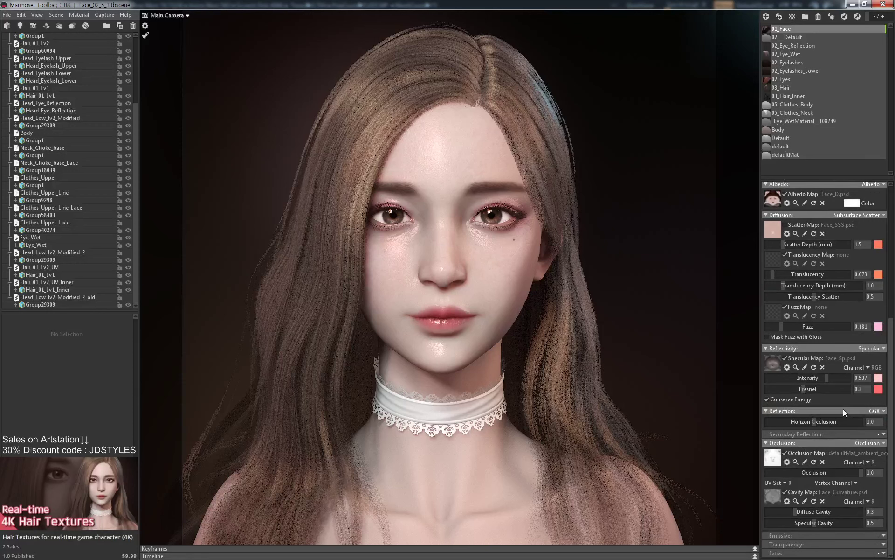
click(786, 358)
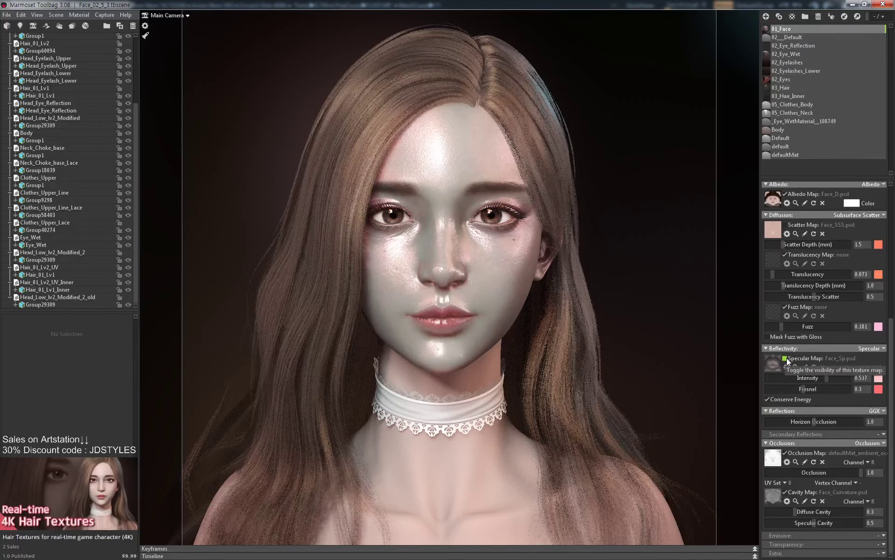
click(785, 358)
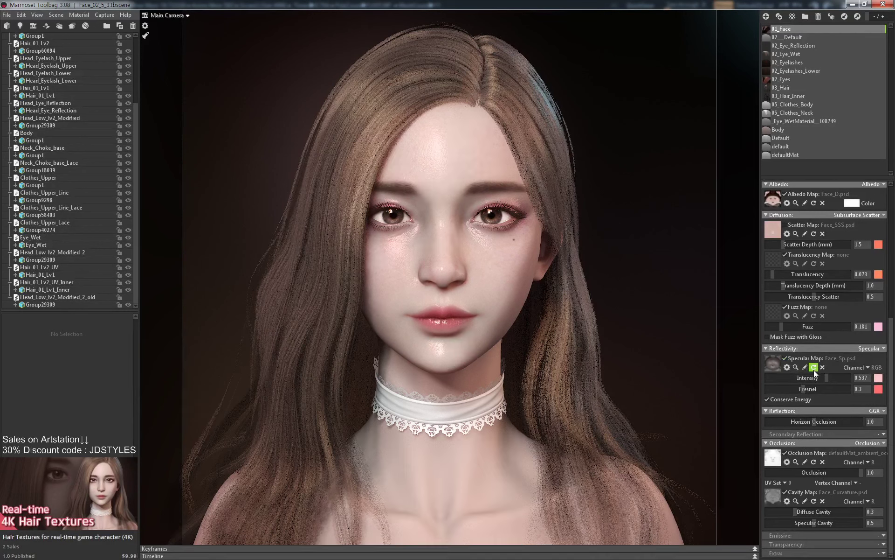
scroll(813, 370, up, 3)
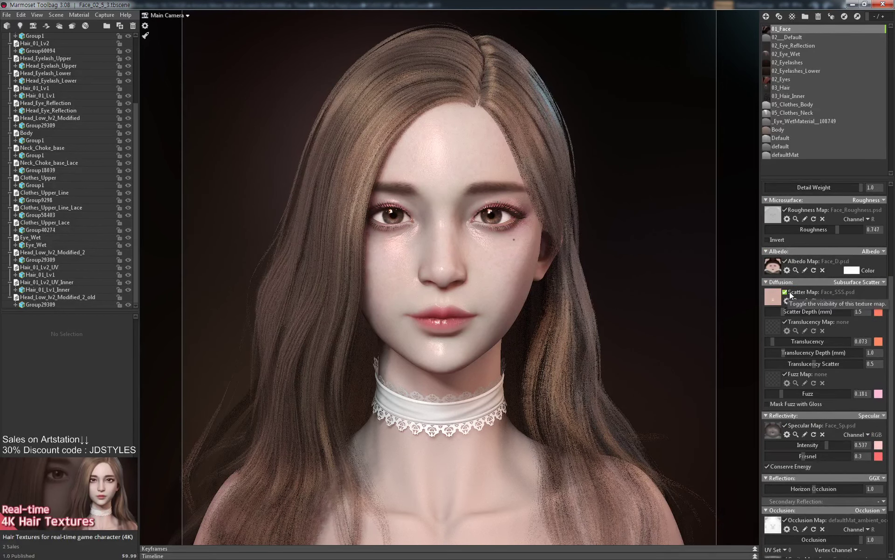
scroll(544, 259, up, 2)
middle_drag(513, 258, 537, 276)
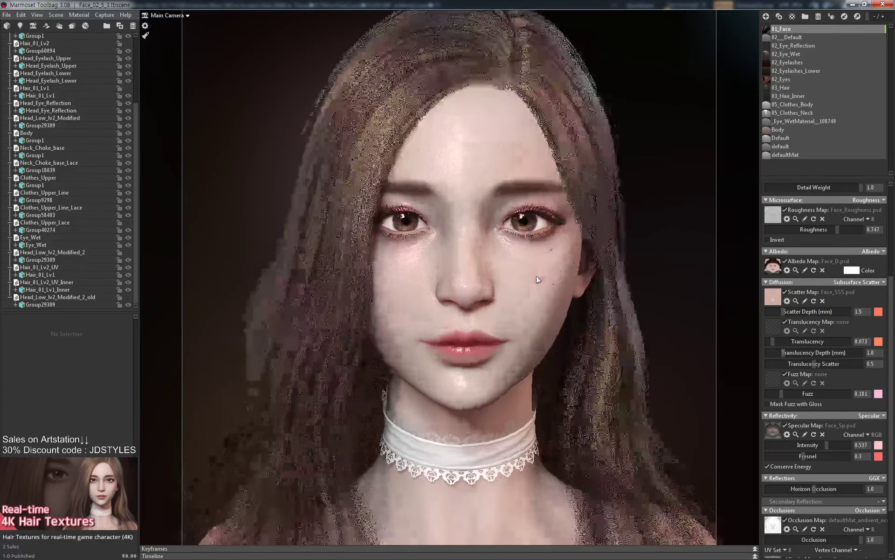
drag(541, 301, 571, 322)
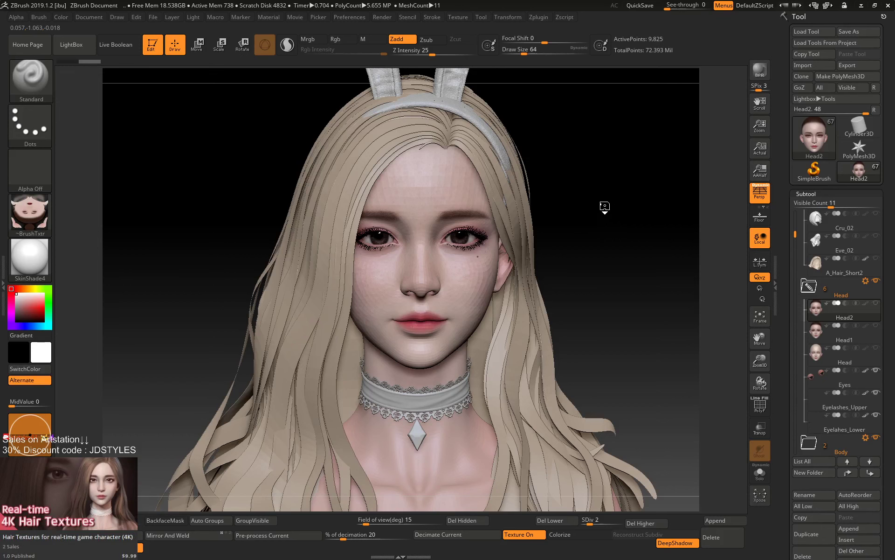
Switch to ZBrush, set the brush draw size to 44 and duplicate the Head2 subtool.
mouse_move(611, 226)
mouse_down()
mouse_move(613, 218)
mouse_move(617, 228)
mouse_move(632, 223)
mouse_up()
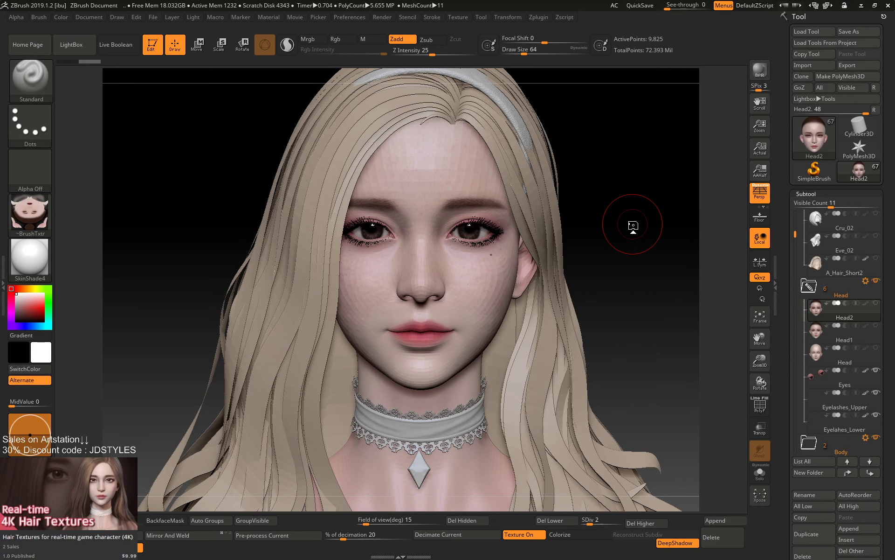
drag(641, 233, 715, 227)
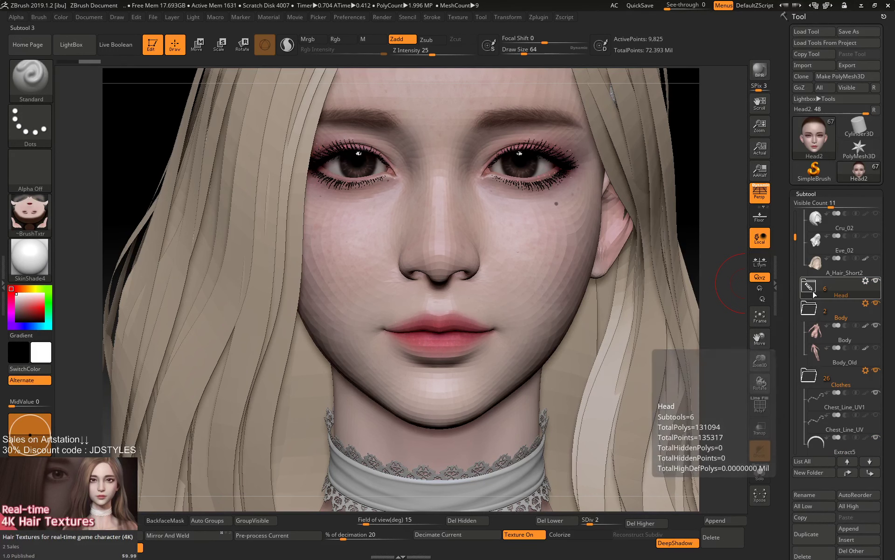
key(space)
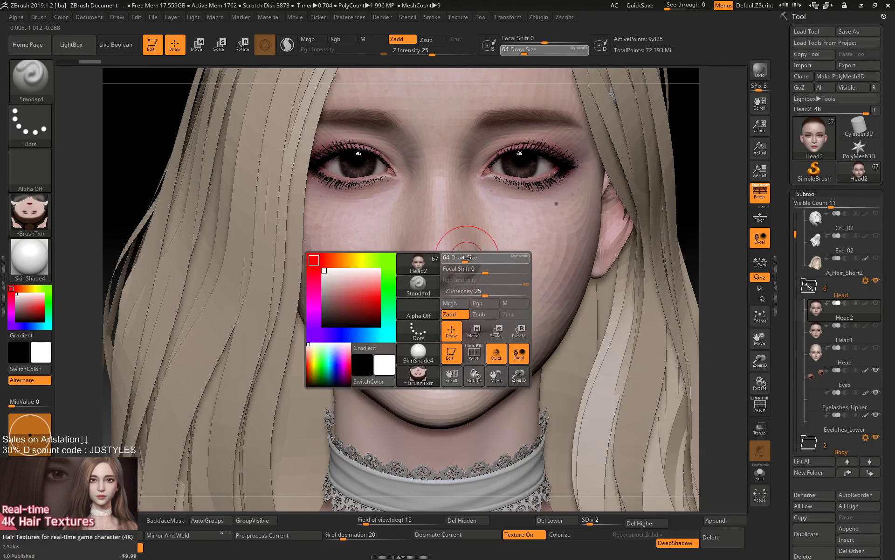
drag(470, 258, 460, 258)
ctrl+right_drag(706, 251, 709, 272)
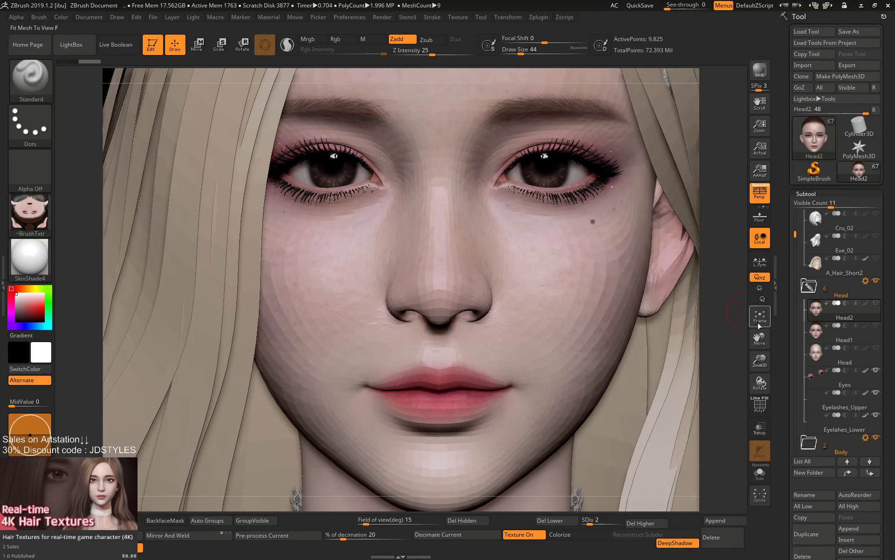
click(823, 533)
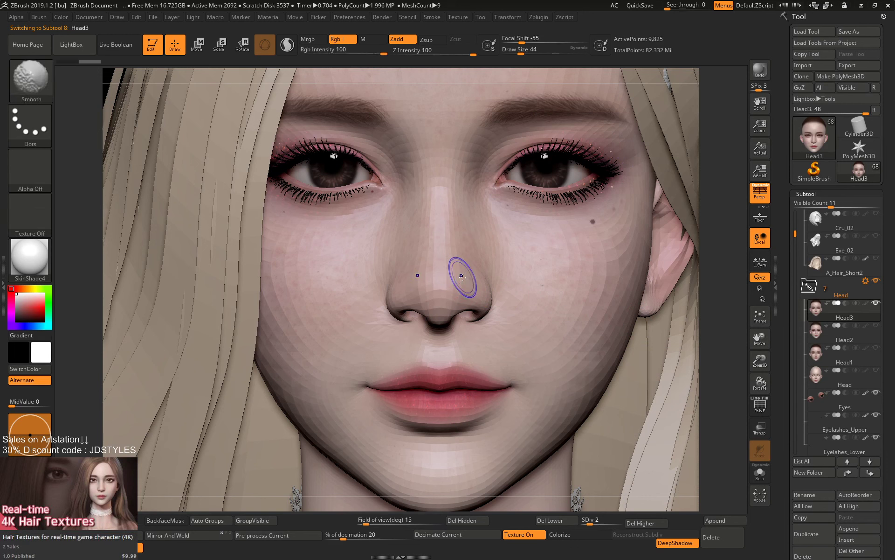
Show the wireframe on Head3 and switch to the Move brush with draw size 49.
key(shift+f)
key(b)
key(m)
key(v)
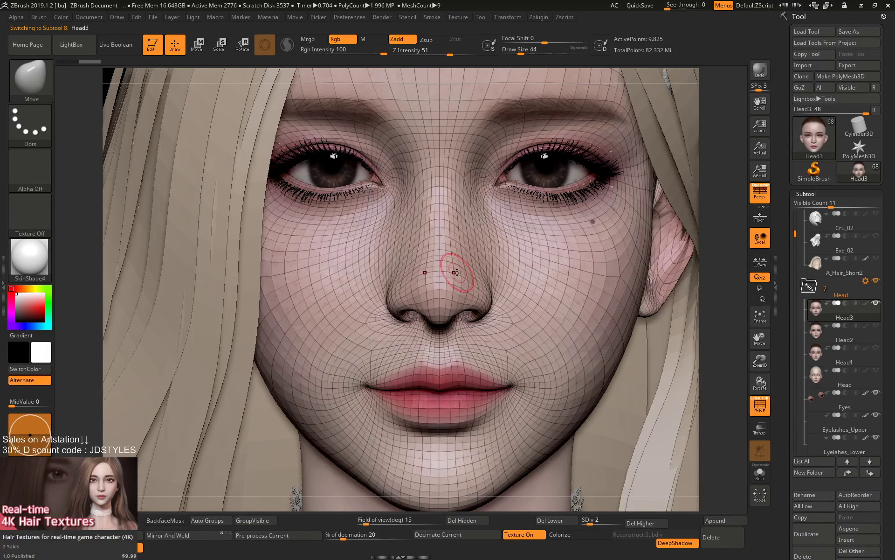
mouse_move(814, 137)
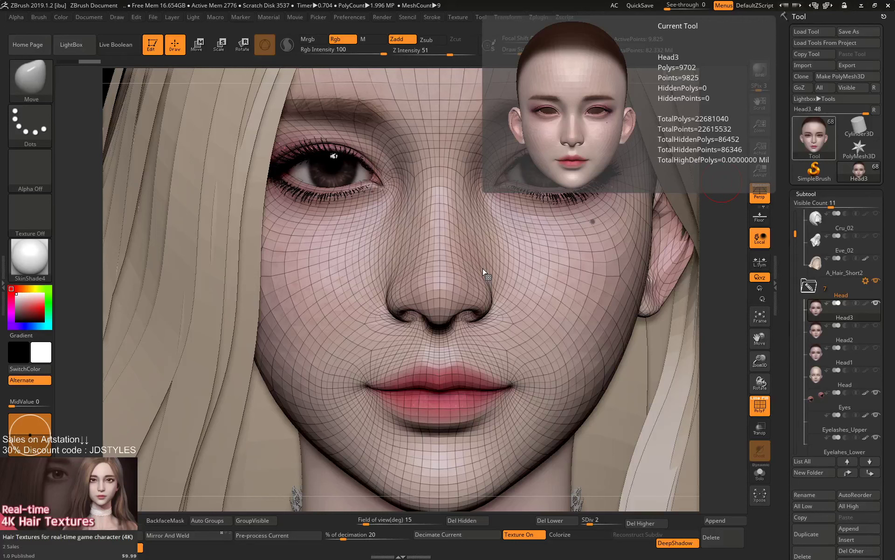
key(space)
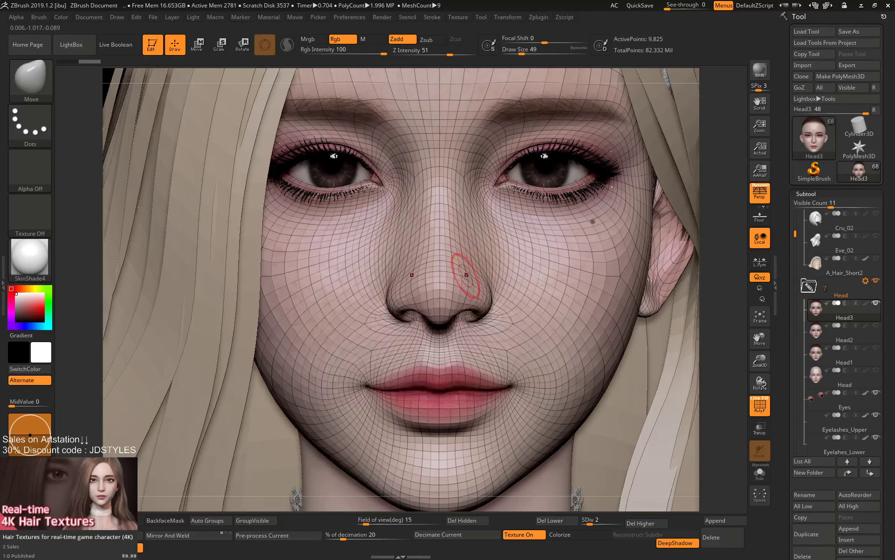
Reshape the sides of the nose with the Move brush, enlarging the draw size to 59 and 101.
key(space)
click(466, 276)
key(space)
click(465, 276)
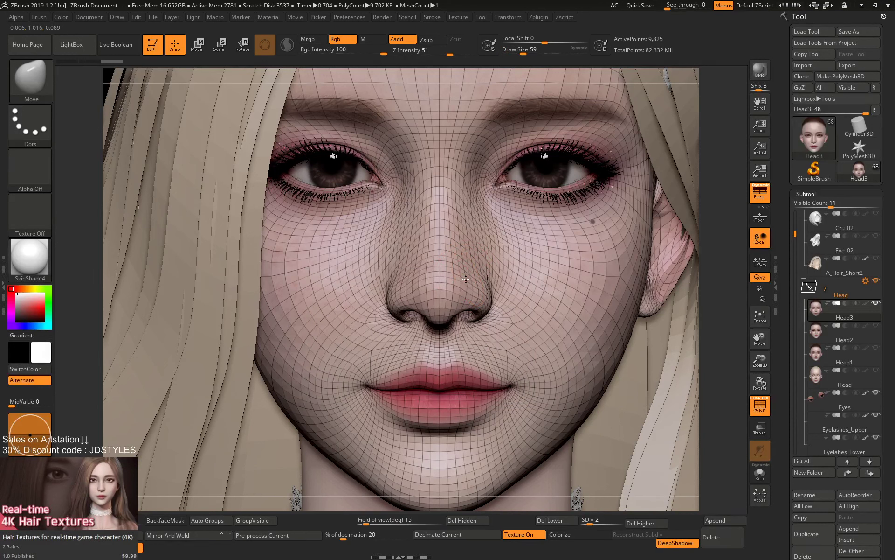
key(space)
click(472, 283)
drag(493, 295, 490, 294)
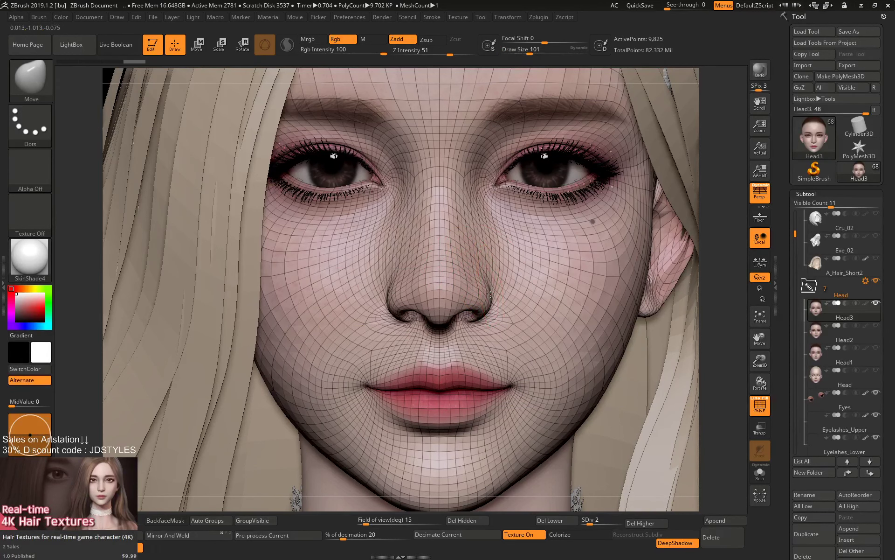
Refine the nose wings and adjoining cheek surface with the Move brush at draw sizes 83 and 68.
key(bracketleft)
key(bracketleft)
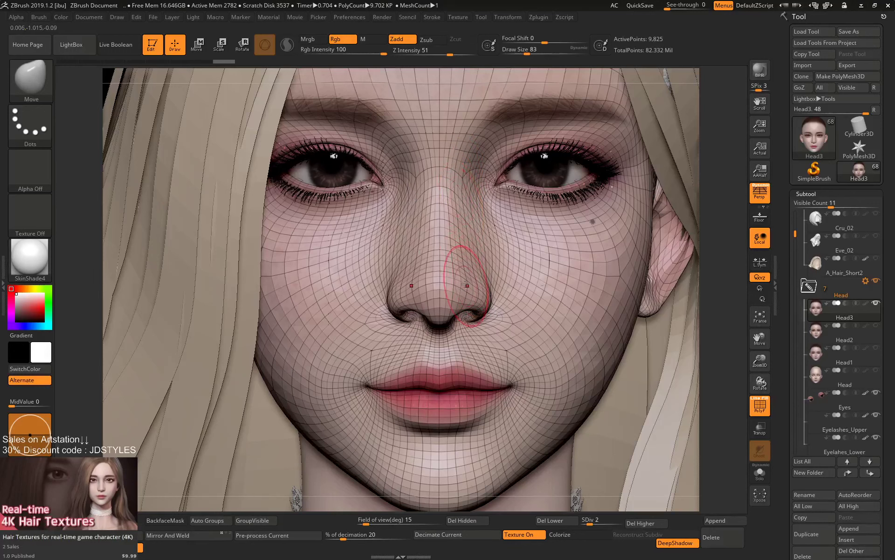
key(space)
drag(467, 292, 464, 292)
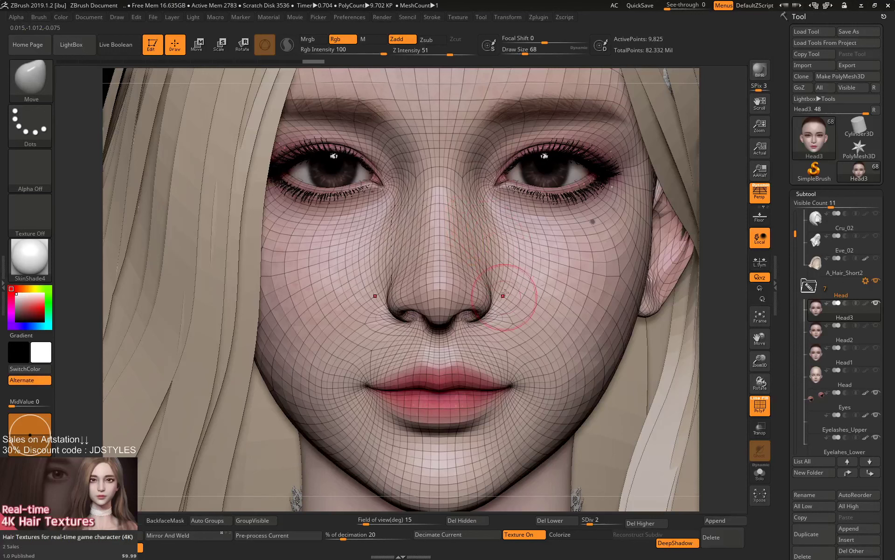
Configure the Standard brush with Z Intensity 15, no texture and draw size 83 for sculpting beside the nose.
mouse_move(721, 329)
mouse_down()
mouse_move(716, 280)
mouse_move(717, 302)
mouse_up()
key(b)
key(s)
key(t)
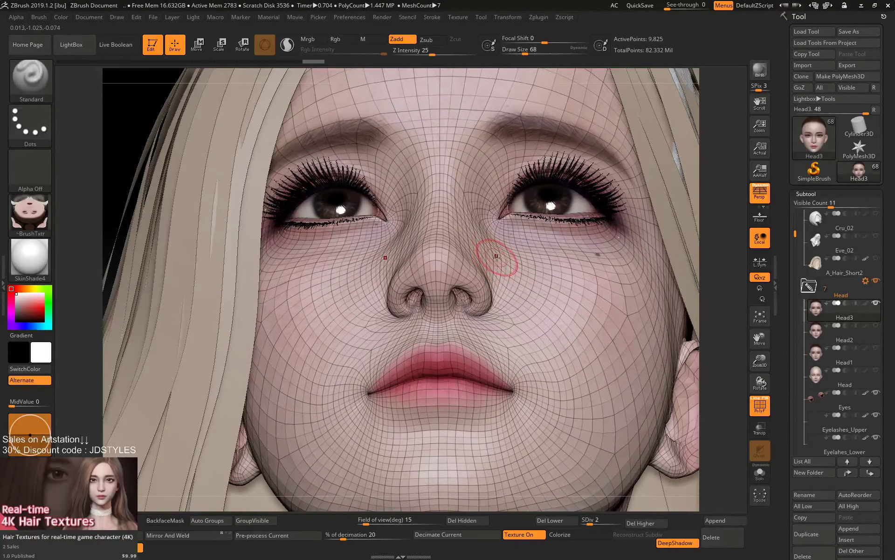
key(space)
drag(513, 294, 507, 294)
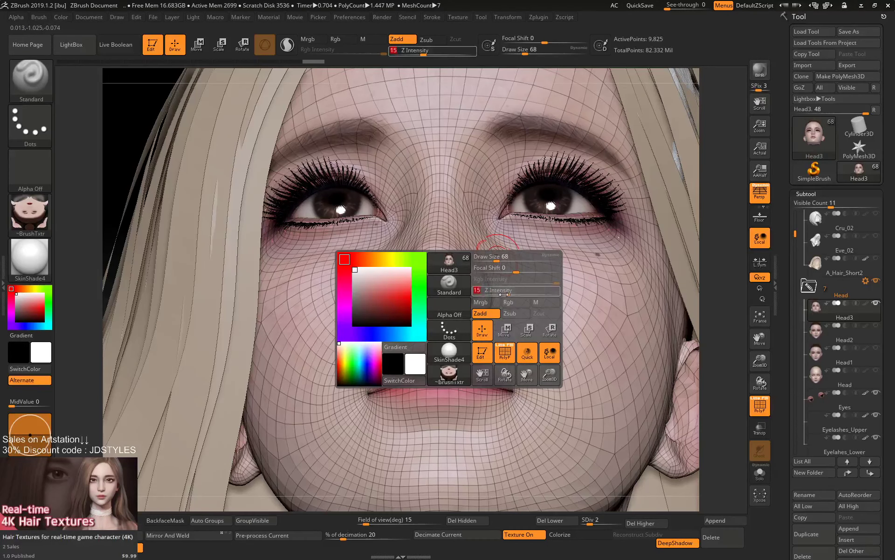
click(30, 214)
click(75, 220)
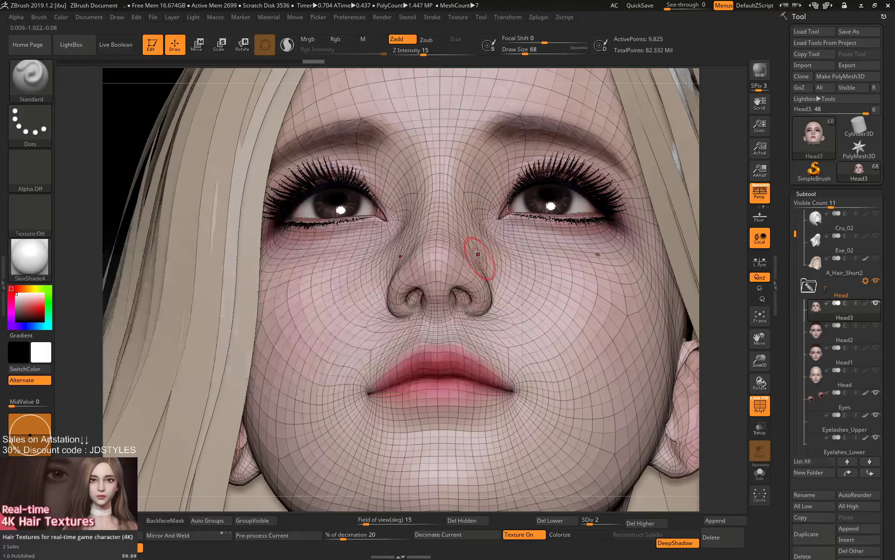
key(bracketright)
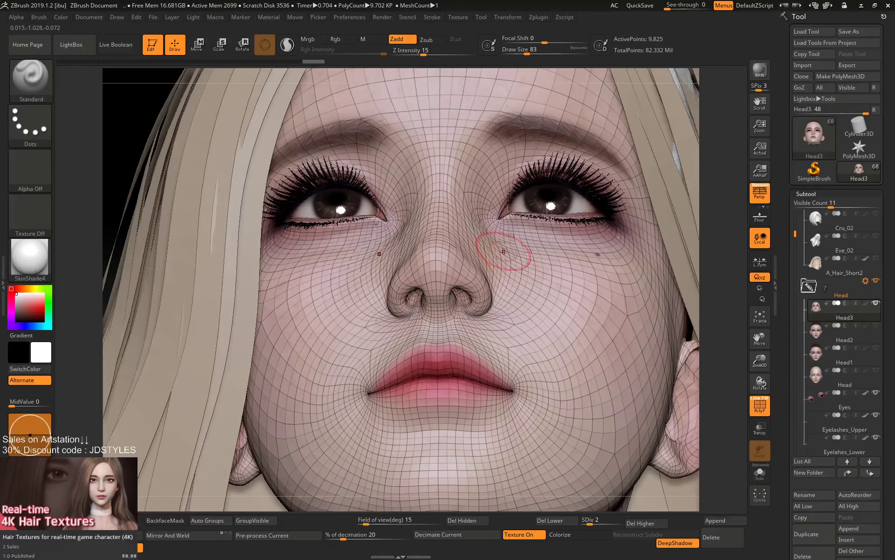
Adjust the area between the nose bridge and the inner eye corners with the Move brush at draw sizes 54 and 22.
drag(712, 240, 709, 267)
key(space)
click(499, 202)
key(b)
key(m)
key(v)
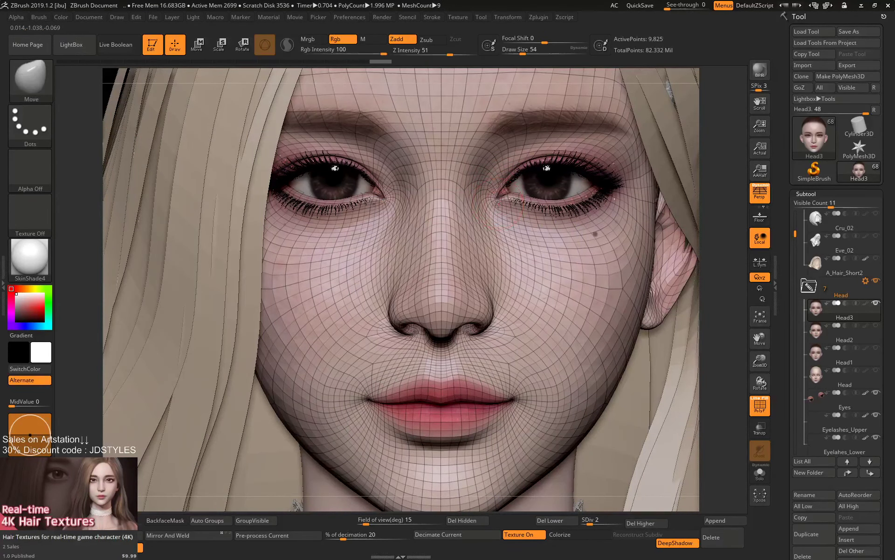
key(space)
click(492, 203)
key(space)
click(492, 204)
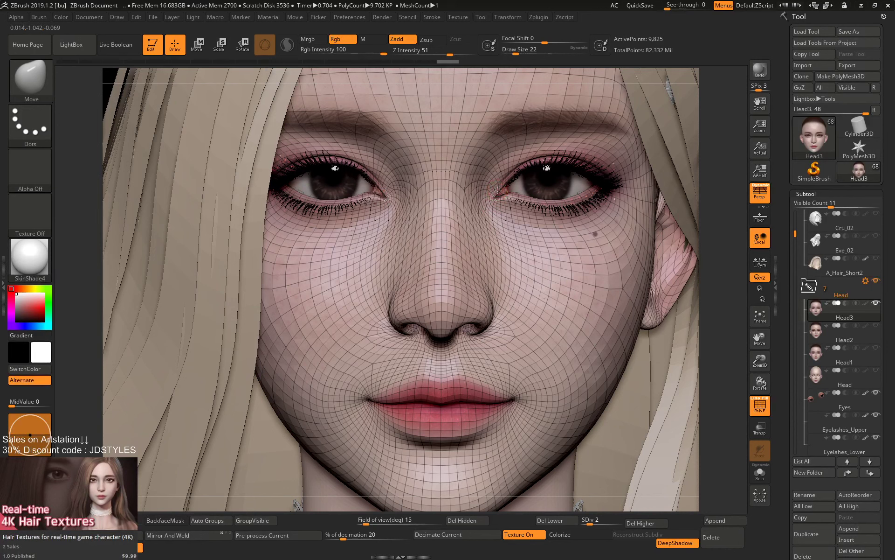
Shape the inner eye sockets with the Move brush, enlarging the draw size to 68 and 104.
key(space)
click(505, 186)
key(space)
click(512, 180)
key(space)
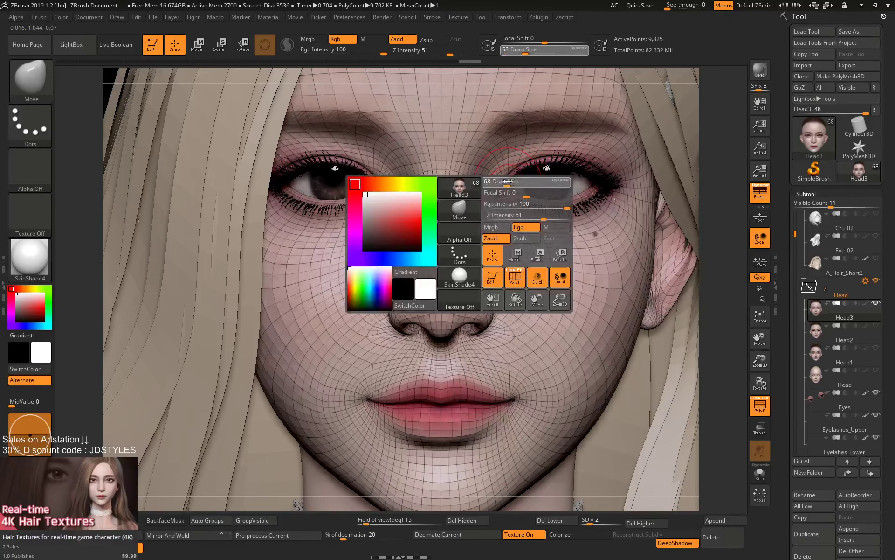
click(510, 182)
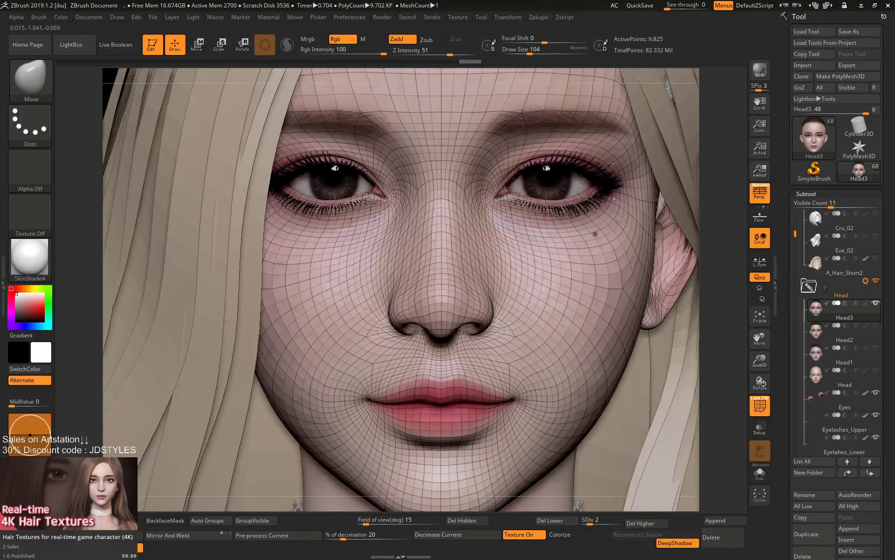
Adjust the face around the eyes and beside the nose wings, bringing the Move brush to draw size 87.
key(space)
click(569, 181)
key(bracketright)
key(bracketright)
key(bracketright)
key(space)
key(bracketleft)
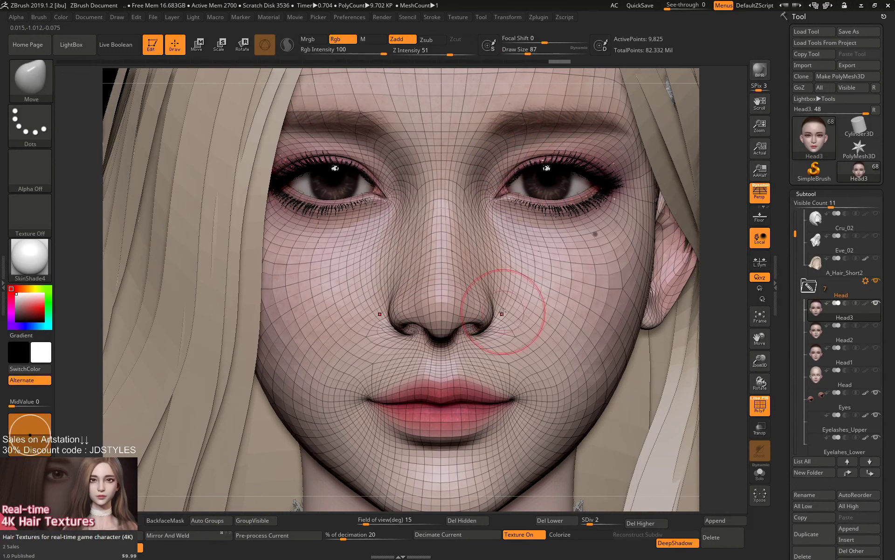
Refine the upper nose bridge at draw size 49 and the inner lower eyelids at draw size 71.
key(space)
drag(487, 206, 477, 206)
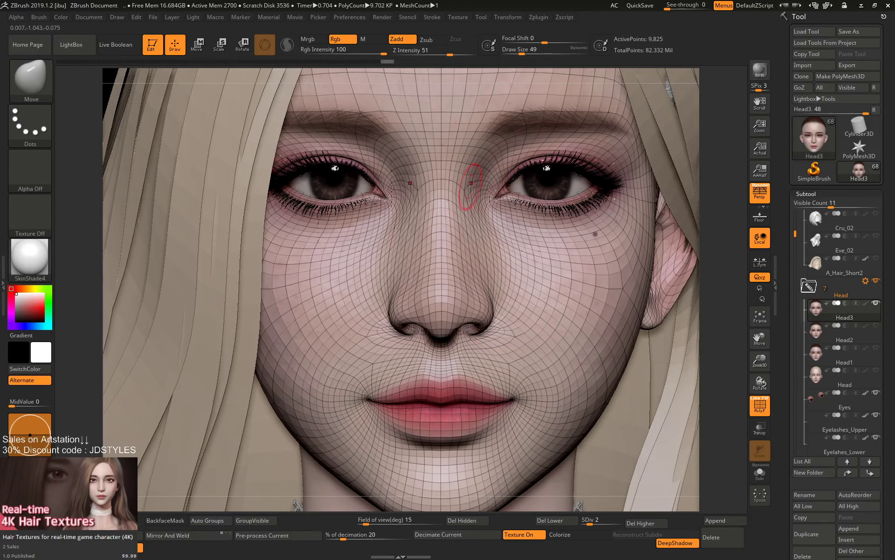
key(space)
drag(467, 179, 482, 179)
key(ctrl)
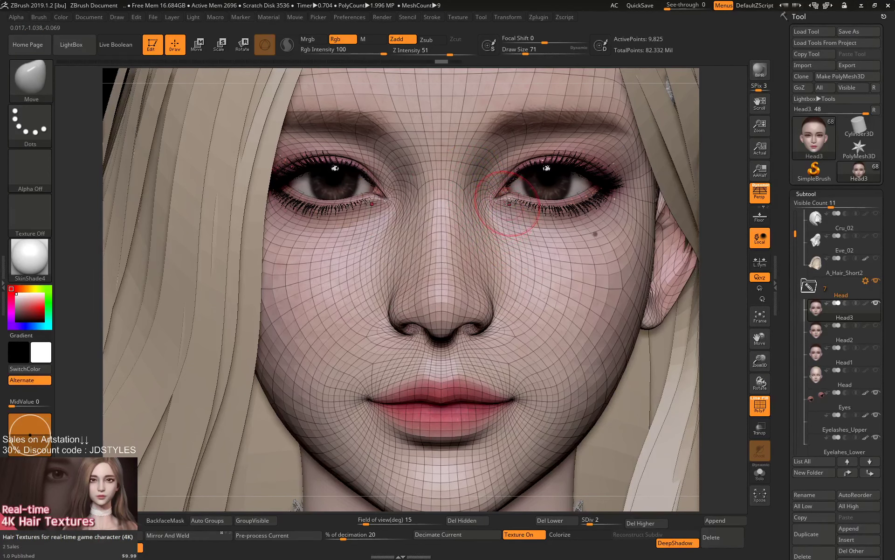
Reshape the lower jawline beside the chin with the Move brush at draw sizes 128 and 68.
mouse_move(724, 262)
alt+mouse_down()
mouse_move(704, 204)
mouse_move(681, 212)
mouse_move(684, 251)
mouse_move(657, 151)
alt+mouse_up()
key(space)
drag(470, 263, 477, 263)
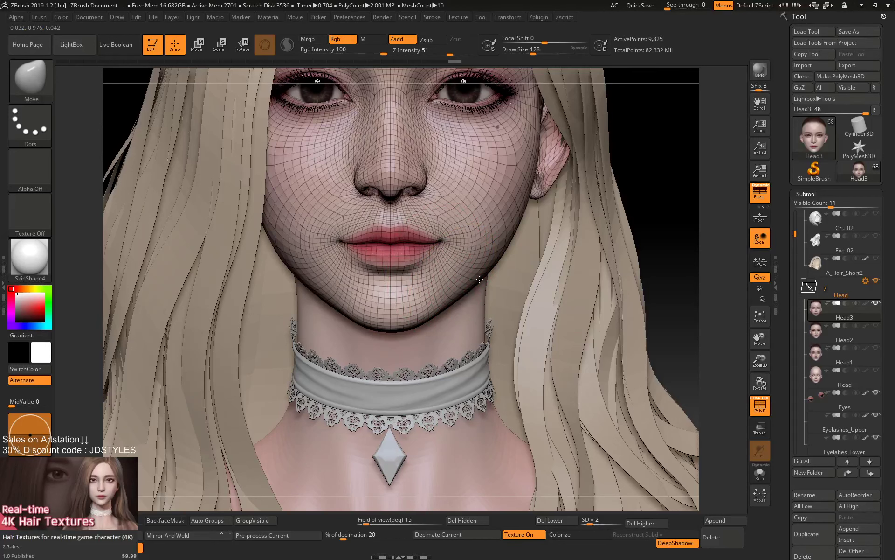
mouse_move(480, 279)
mouse_down()
mouse_move(500, 252)
mouse_move(461, 291)
mouse_move(442, 289)
mouse_up()
key(space)
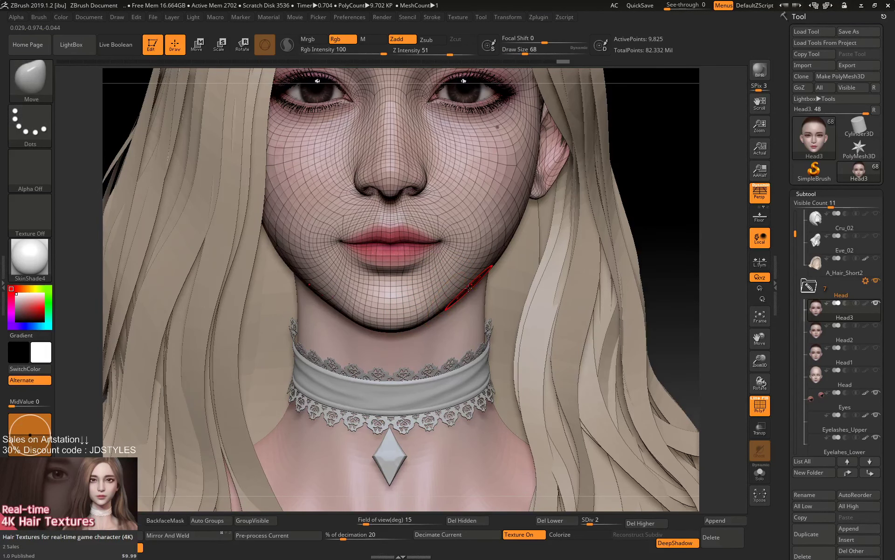
Adjust the outer cheek contour at draw size 124 and the ears at draw size 77 with the Move brush.
alt+drag(646, 214, 665, 274)
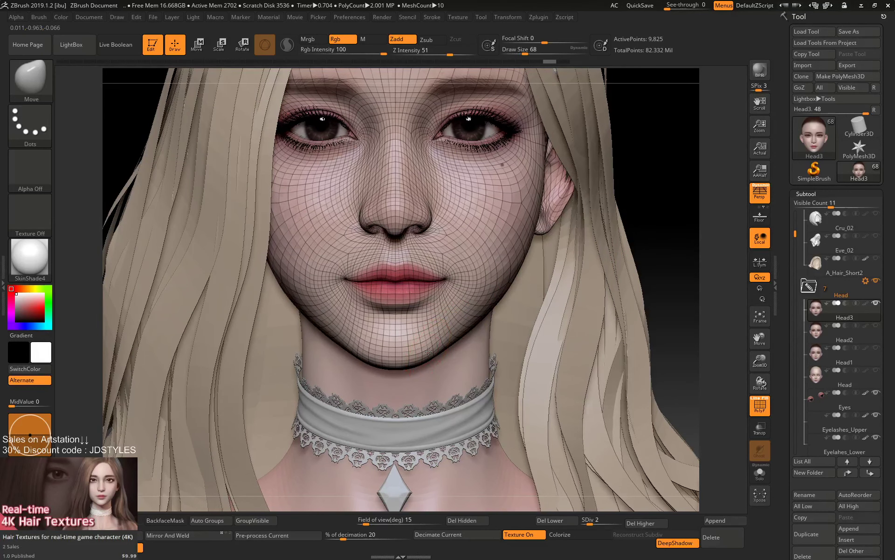
key(space)
drag(443, 295, 452, 296)
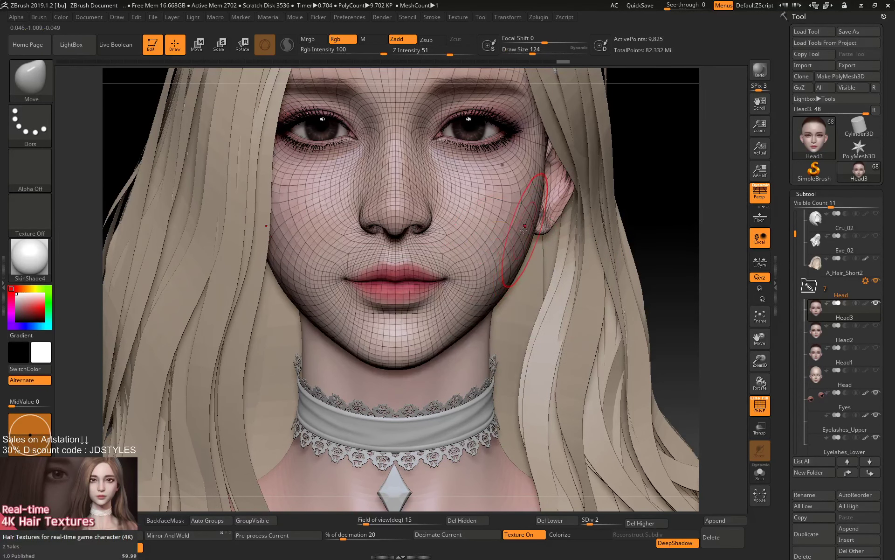
drag(530, 227, 564, 189)
key(space)
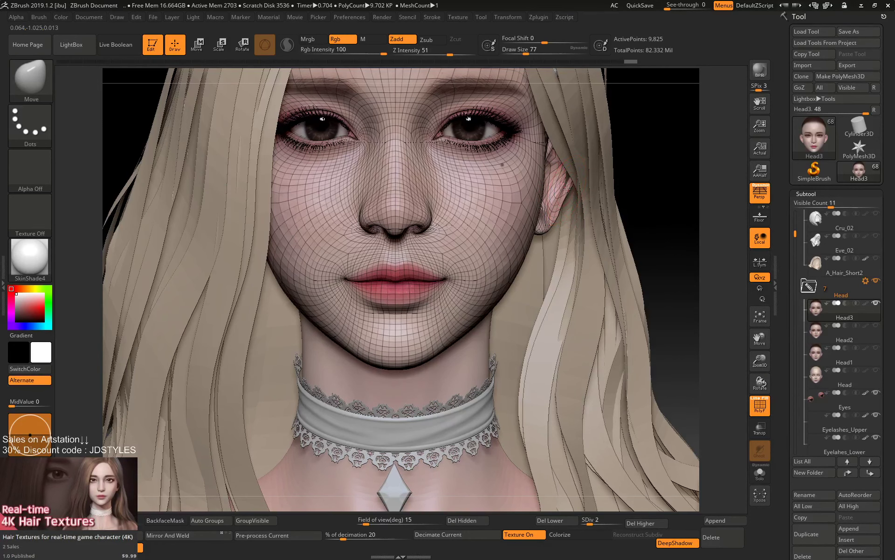
drag(566, 189, 568, 188)
Hide the wireframe and nudge the ears with the Move brush at draw size 77.
alt+drag(656, 187, 679, 246)
key(shift+f)
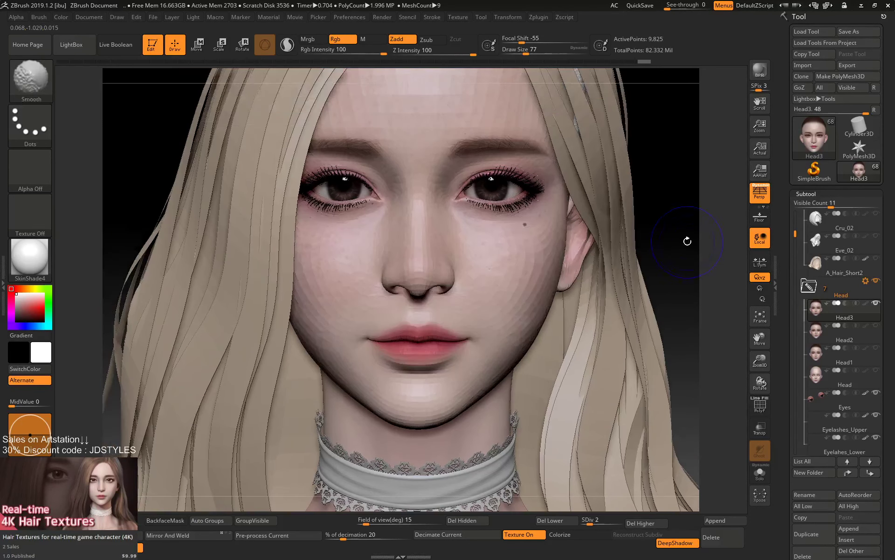
key(shift+t)
drag(598, 227, 597, 212)
key(t)
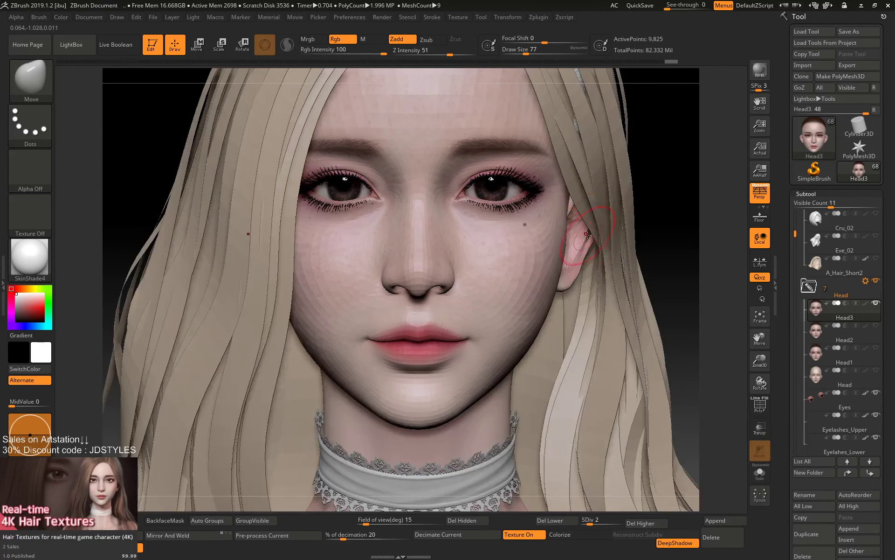
Adjust the brow area and outer forehead with the Move brush at draw size 80.
key(space)
mouse_move(448, 190)
mouse_down()
mouse_move(441, 163)
mouse_move(461, 158)
mouse_up()
key(space)
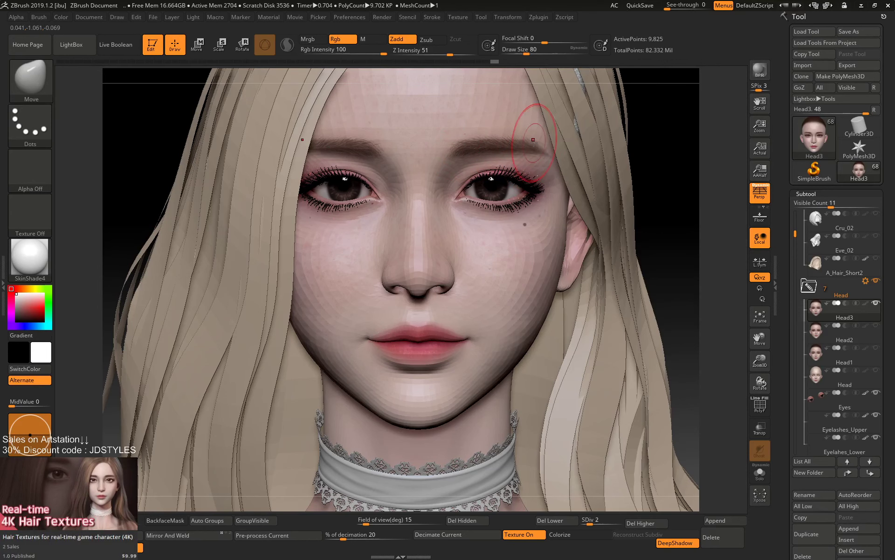
alt+drag(677, 178, 689, 193)
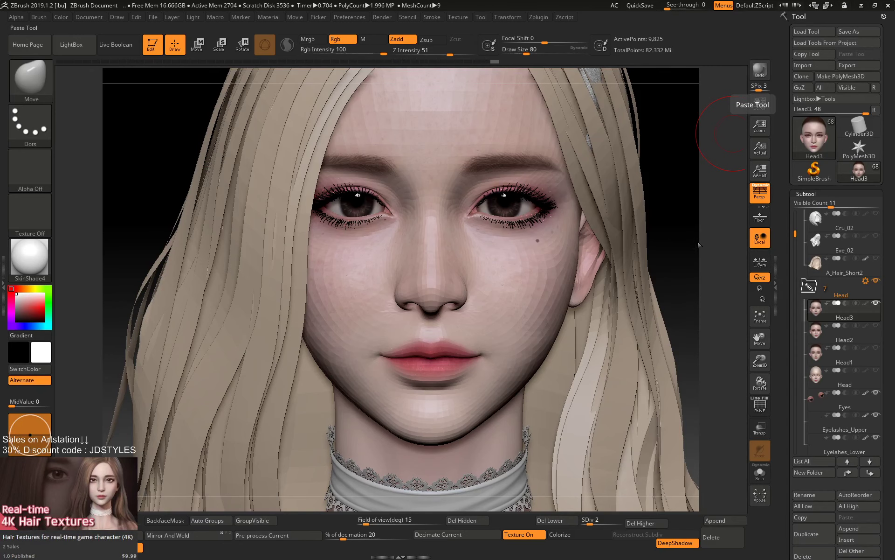
mouse_move(698, 245)
shift+mouse_down()
mouse_move(689, 254)
mouse_move(692, 192)
mouse_move(691, 219)
shift+mouse_up()
Nudge the mouth corners slightly outward with the Move brush at draw size 18.
key(space)
drag(488, 305, 474, 305)
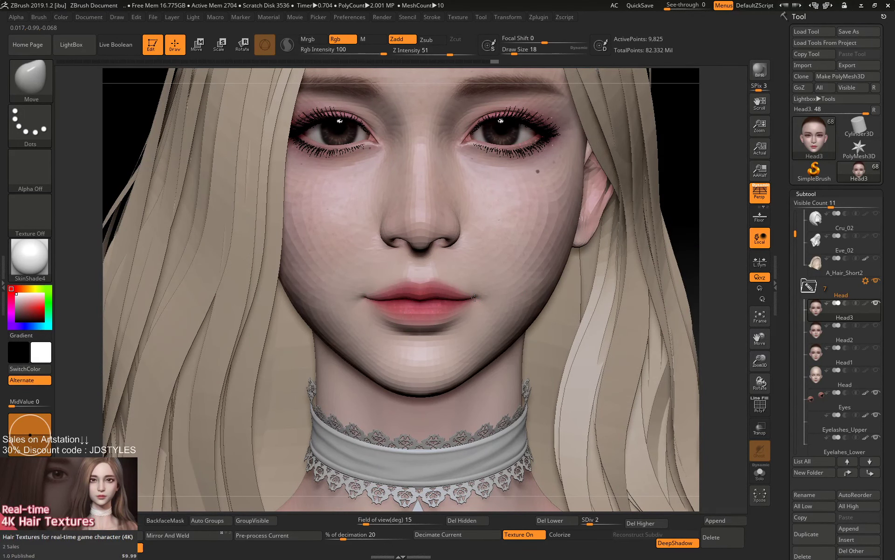
drag(475, 297, 477, 296)
mouse_move(698, 212)
alt+mouse_down()
mouse_move(692, 146)
mouse_move(683, 166)
alt+mouse_up()
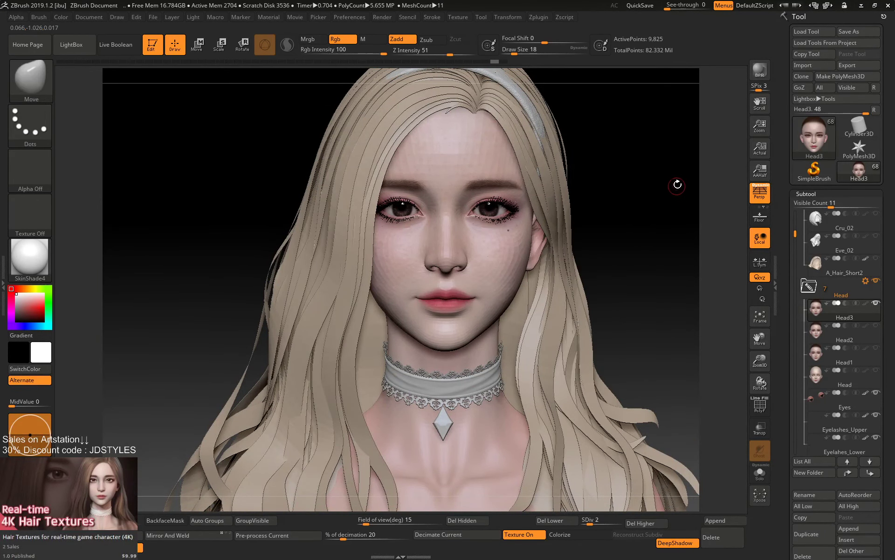
Sculpt the nostril edges with the Standard brush at Z Intensity 15 and draw size 33.
key(ctrl+shift+z)
alt+drag(635, 232, 644, 322)
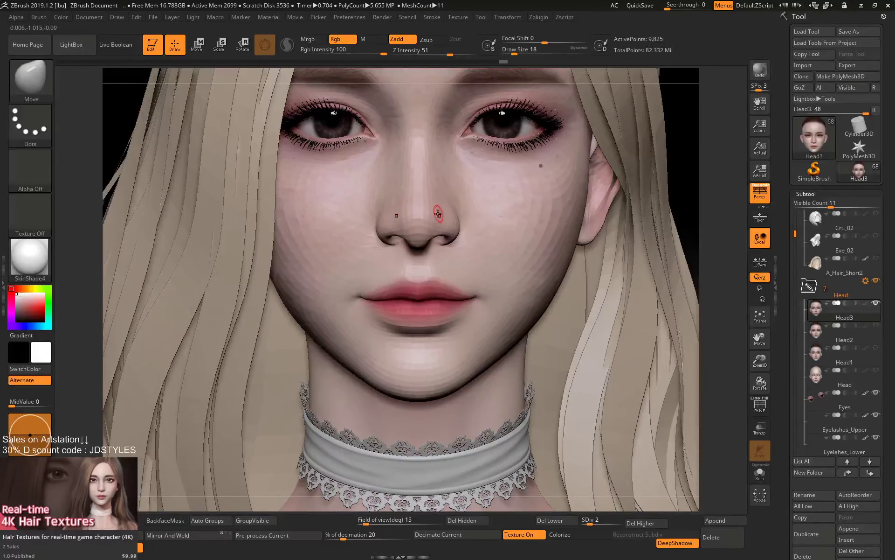
key(b)
key(s)
key(t)
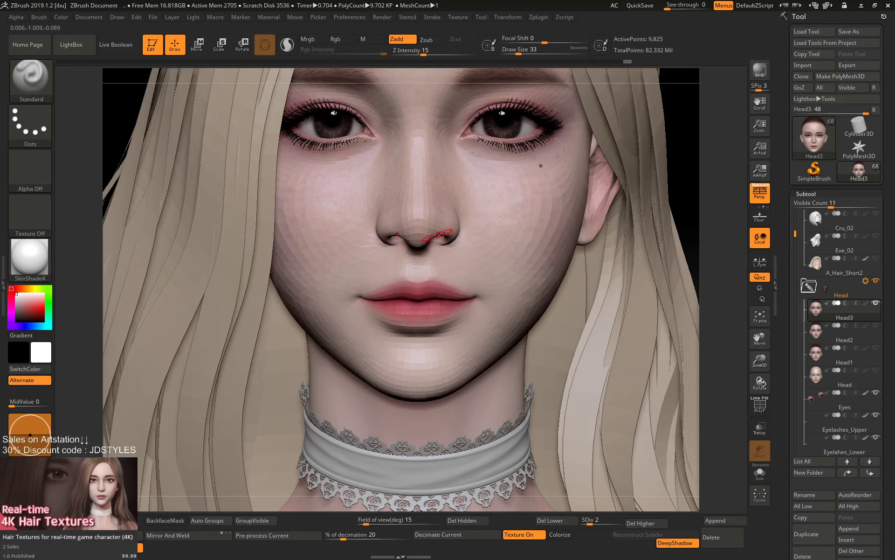
Reshape the nostrils at draw size 33 and the nose wings at draw size 74 with the Move brush.
key(b)
key(m)
key(v)
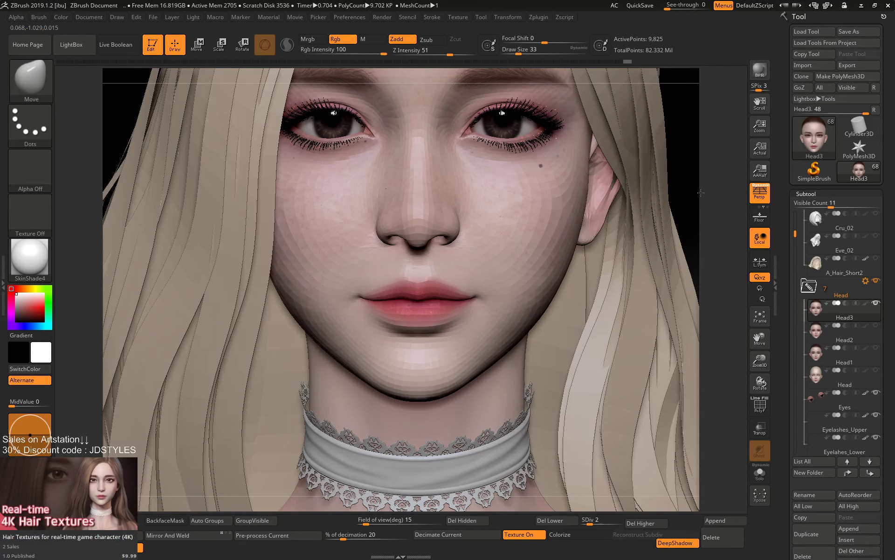
alt+drag(701, 193, 705, 223)
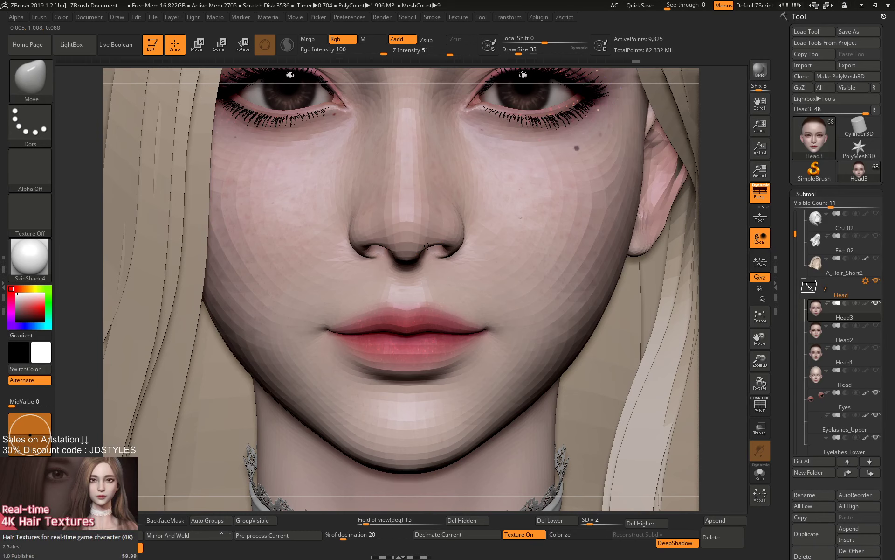
drag(427, 245, 431, 246)
key(bracketright)
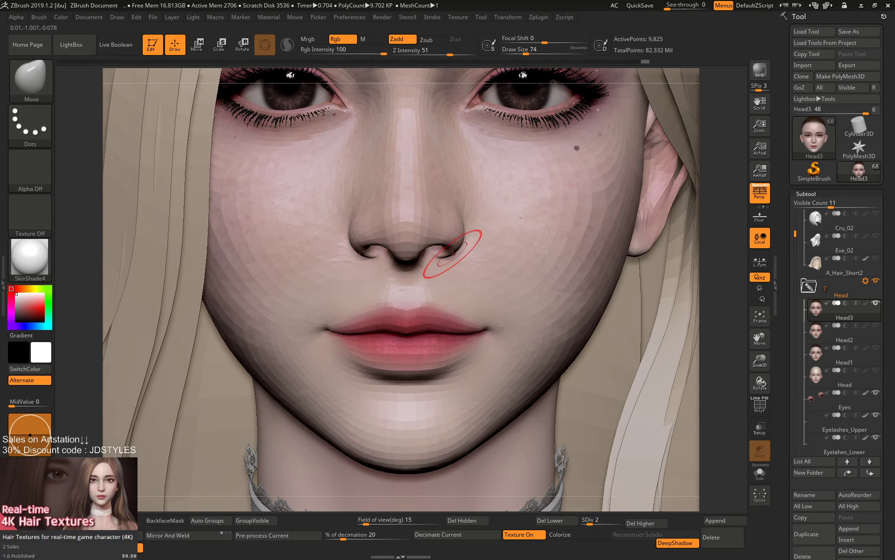
drag(453, 255, 460, 241)
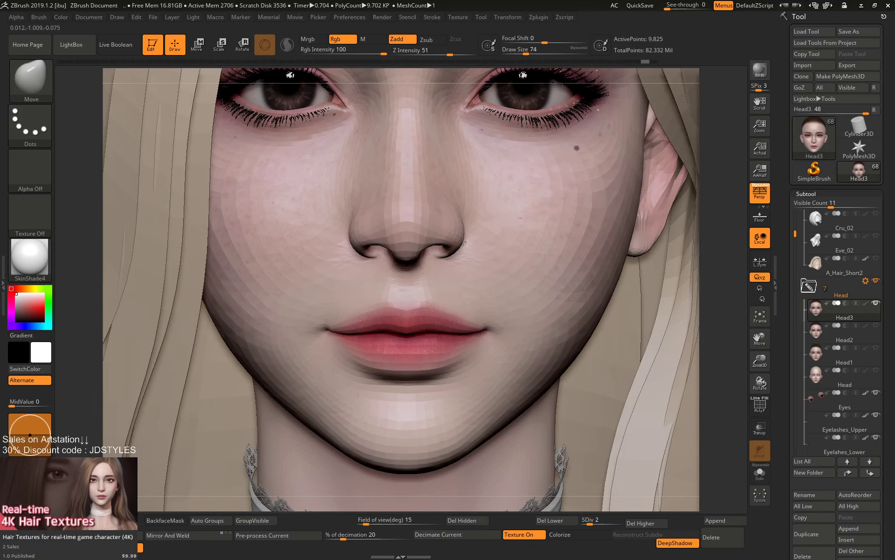
Adjust both sides of the jawline from the front with the Move brush at draw size 87.
alt+drag(724, 242, 708, 178)
key(space)
drag(495, 300, 498, 300)
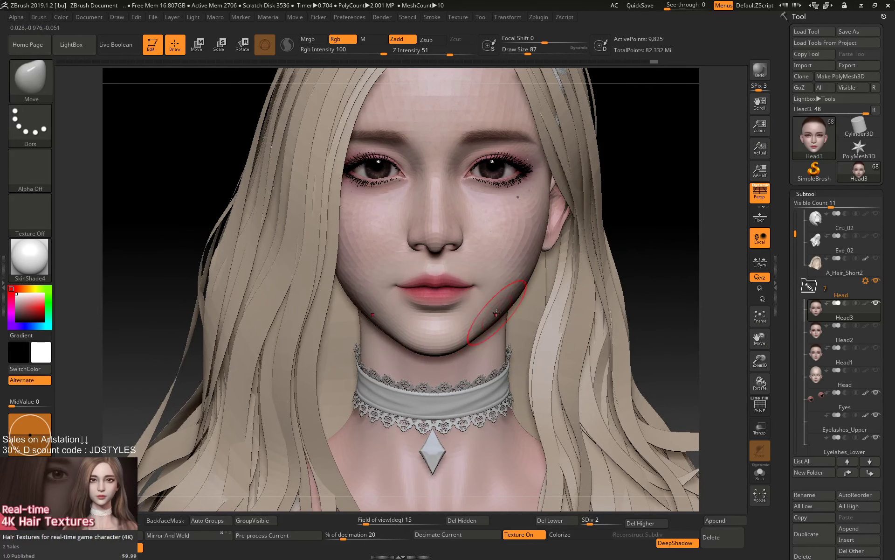
Reshape the jaw corner below the ear from a three-quarter view with the Move brush at draw size 80.
drag(721, 275, 504, 260)
key(space)
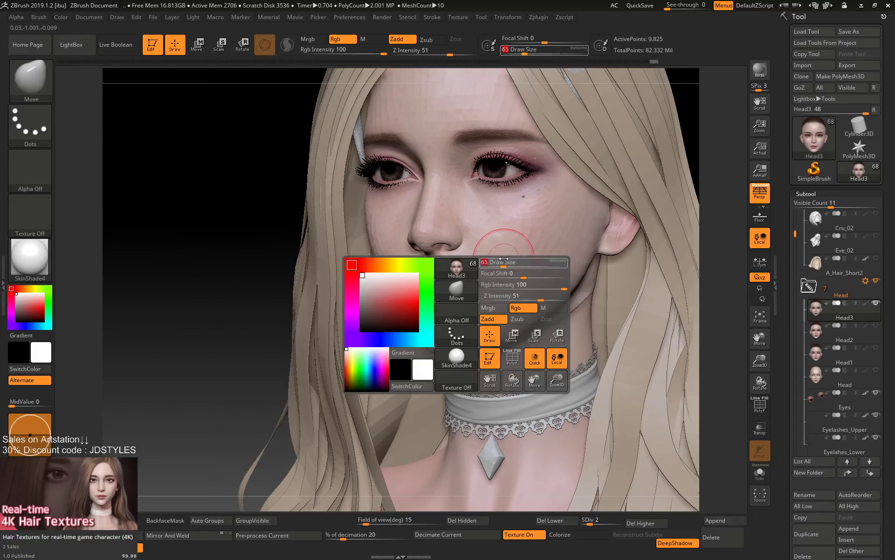
key(space)
drag(565, 292, 576, 283)
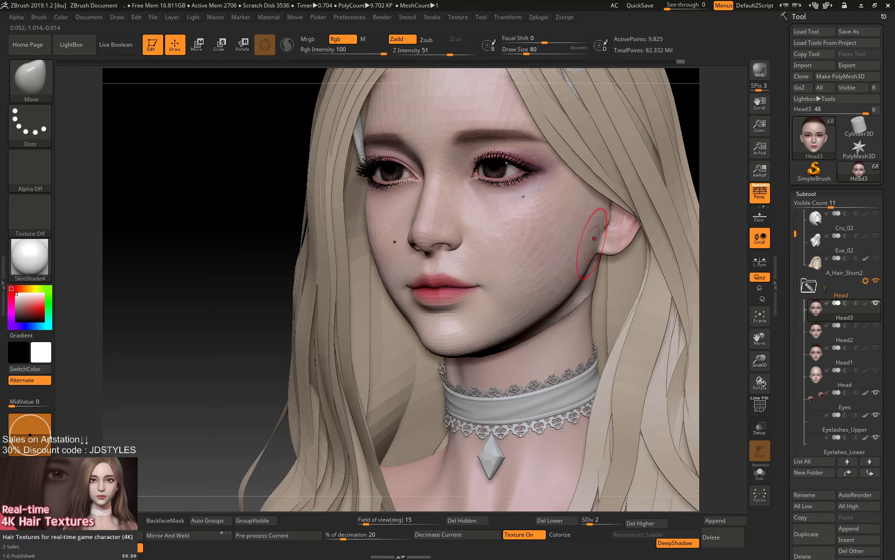
drag(565, 301, 563, 302)
Refine the lower jaw edge at draw size 101 and the chin underside at draw size 51 with the Move brush.
key(space)
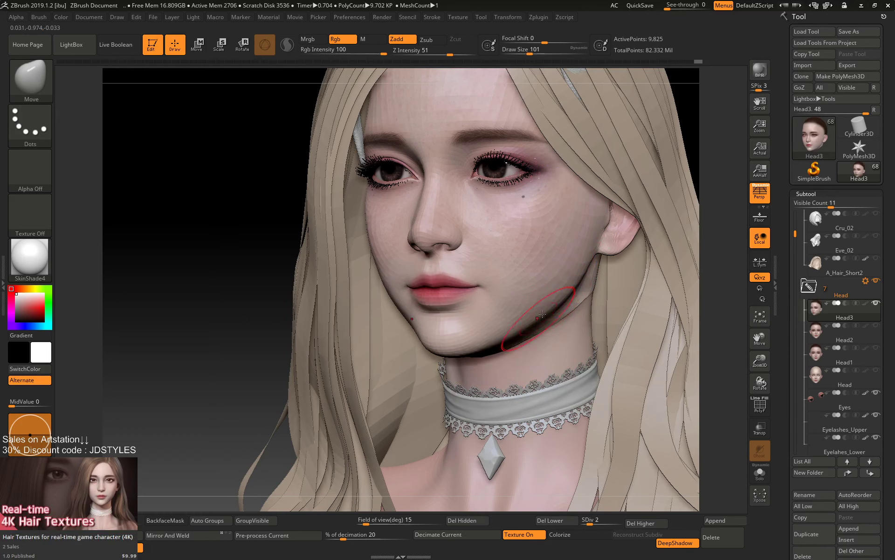
key(space)
drag(481, 337, 486, 337)
key(space)
drag(492, 345, 485, 348)
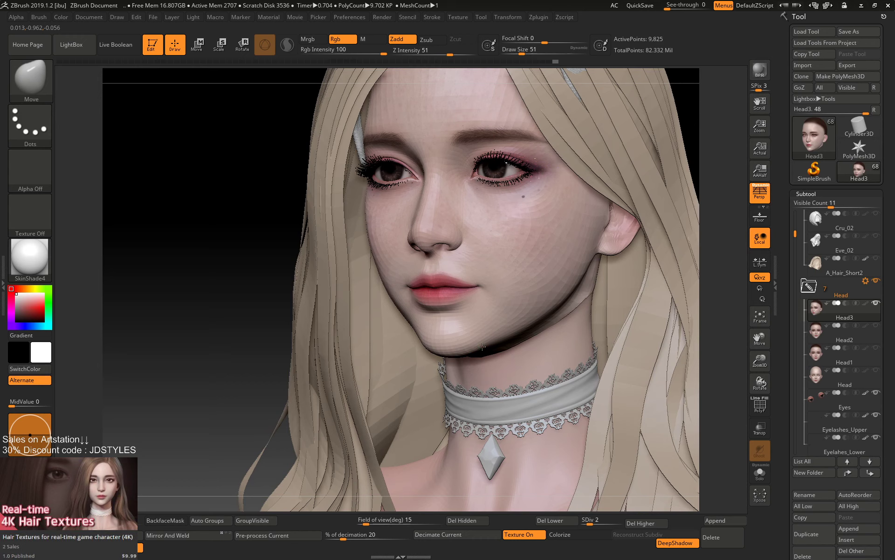
mouse_move(482, 346)
mouse_down()
mouse_move(560, 306)
mouse_move(551, 313)
mouse_up()
Adjust the rear part of the jawline with the Move brush at draw size 87.
key(bracketright)
key(bracketright)
key(bracketright)
drag(567, 299, 572, 294)
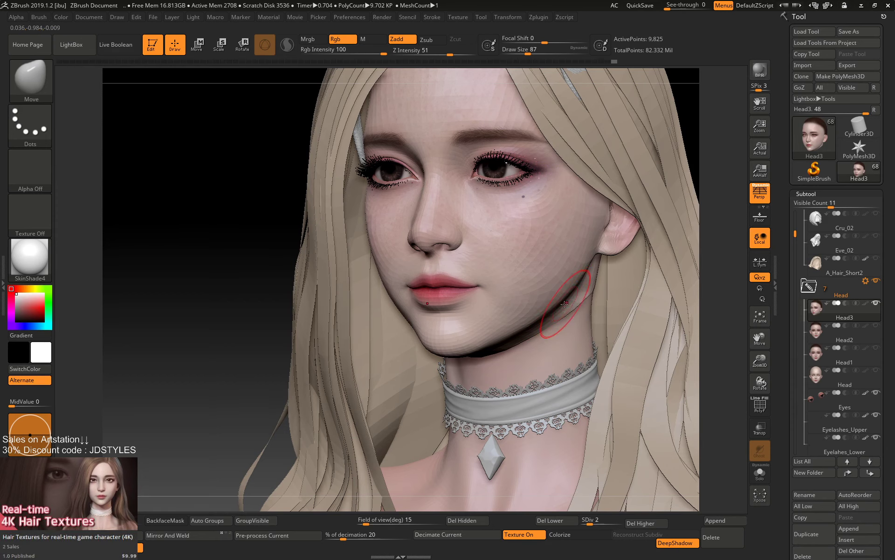
Isolate the Head3 subtool and reshape its jaw underside and cheek contour with the Move brush.
key(shift+s)
mouse_move(650, 315)
alt+mouse_down()
mouse_move(657, 359)
mouse_move(626, 372)
alt+mouse_up()
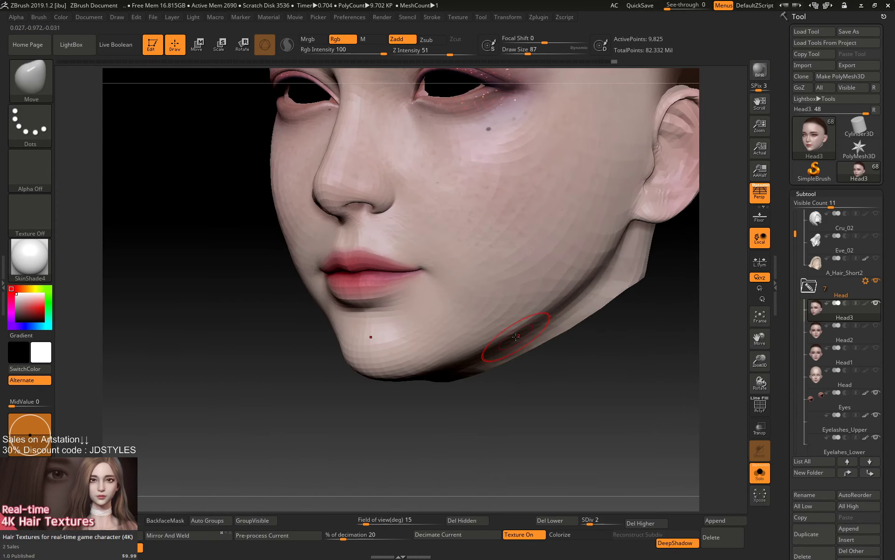
drag(530, 324, 516, 331)
mouse_move(605, 311)
mouse_down()
mouse_move(590, 285)
mouse_move(568, 298)
mouse_up()
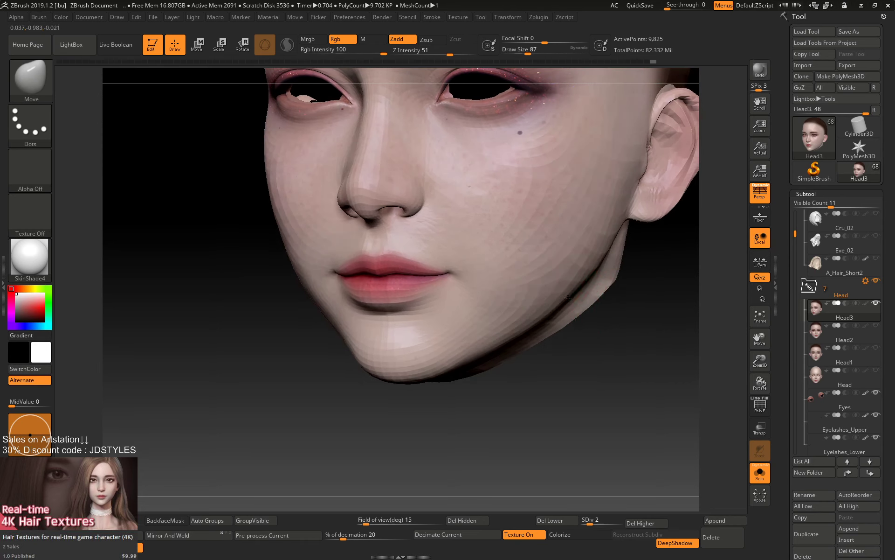
key(bracketleft)
key(bracketright)
drag(586, 259, 575, 261)
drag(586, 309, 590, 271)
Sculpt the outer cheeks in front of the ears with the Standard brush at Z Intensity 8 and draw size 94.
key(b)
key(s)
key(t)
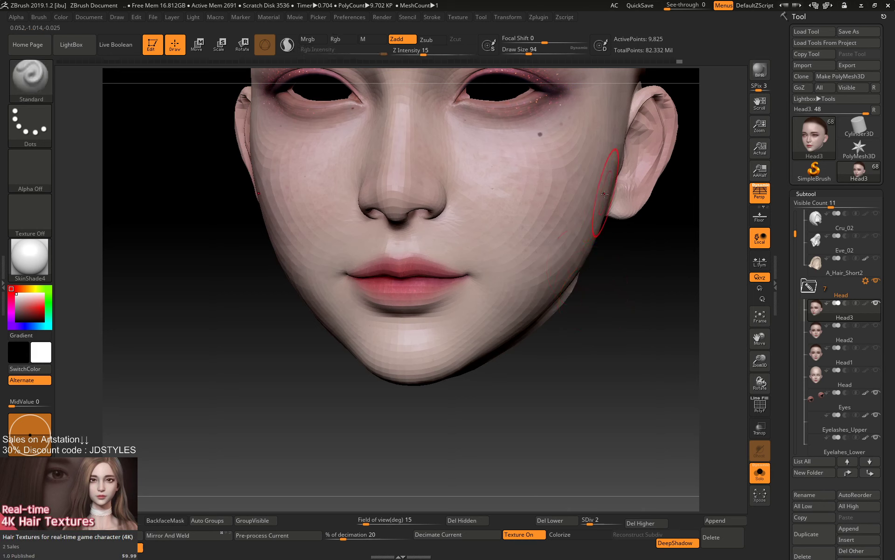
key(space)
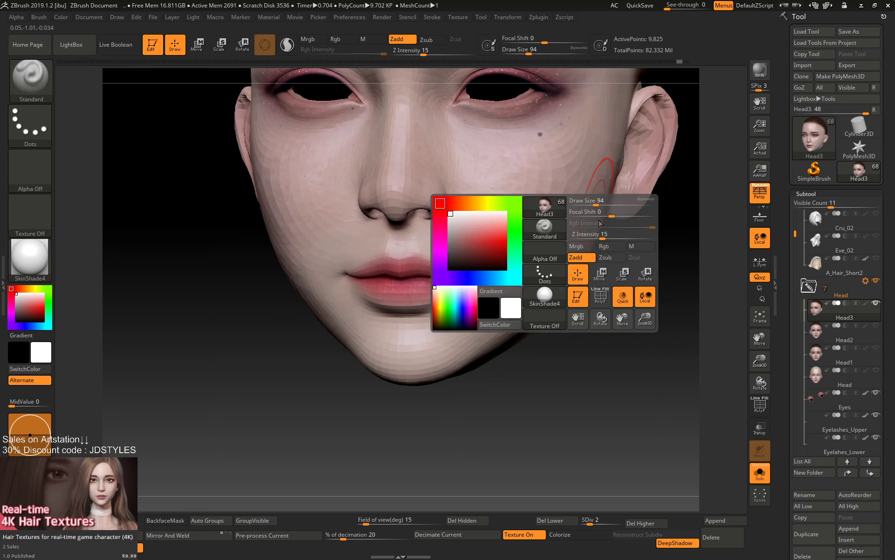
mouse_move(601, 234)
mouse_down()
mouse_move(592, 234)
mouse_move(583, 200)
mouse_up()
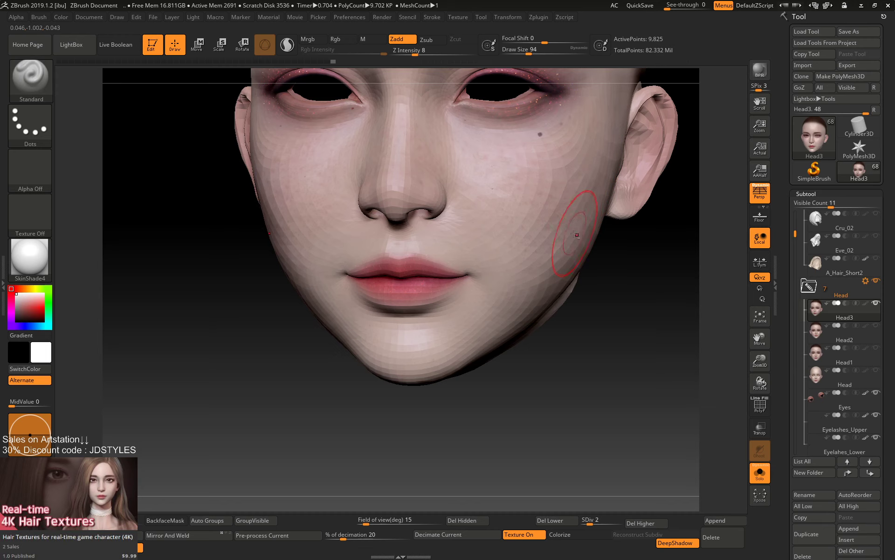
drag(555, 254, 588, 222)
mouse_move(601, 180)
mouse_down()
mouse_move(616, 157)
mouse_move(607, 186)
mouse_move(596, 182)
mouse_move(586, 194)
mouse_up()
Sculpt the area beside the mouth corners with the Standard brush at draw sizes 68 and 14.
key(space)
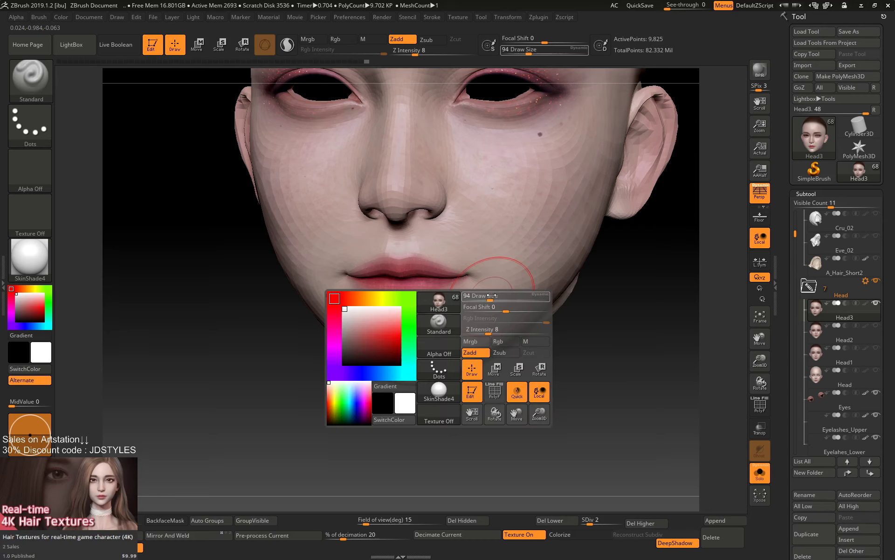
drag(499, 310, 475, 323)
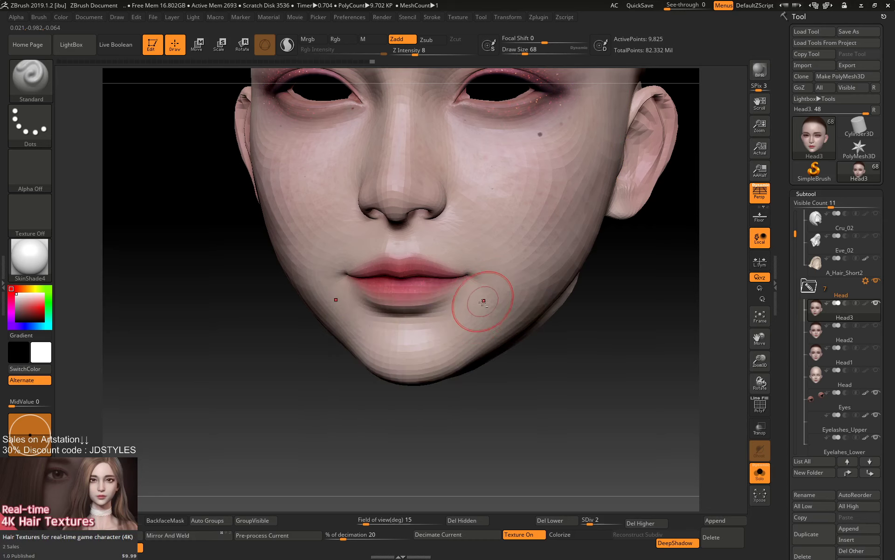
key(space)
drag(480, 288, 470, 279)
key(space)
alt+drag(592, 317, 574, 369)
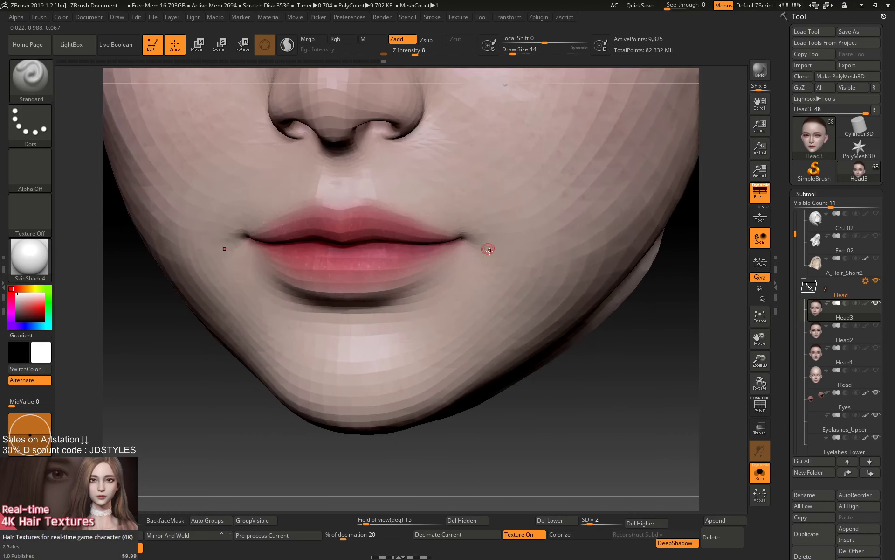
Carve the mouth corners with the DamStandard brush at draw size 14 and Z Intensity 13.
key(b)
key(d)
key(s)
key(space)
drag(507, 282, 505, 281)
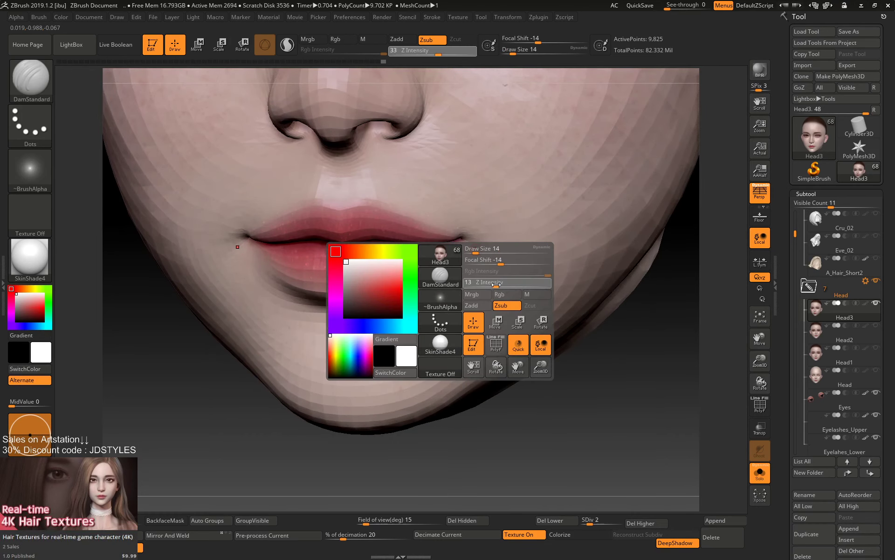
click(403, 40)
Touch up the mouth corners with the Standard brush at draw size 14 and Z Intensity 8.
key(b)
key(s)
key(t)
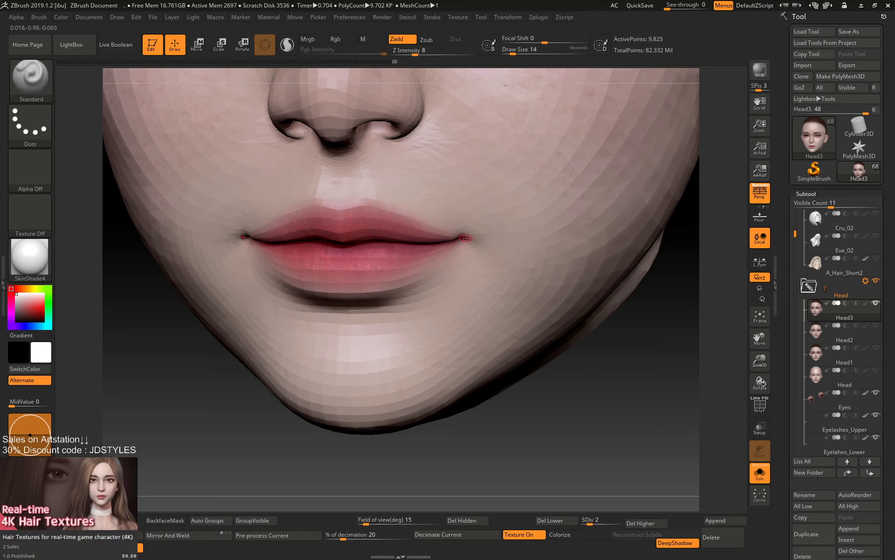
drag(645, 350, 666, 352)
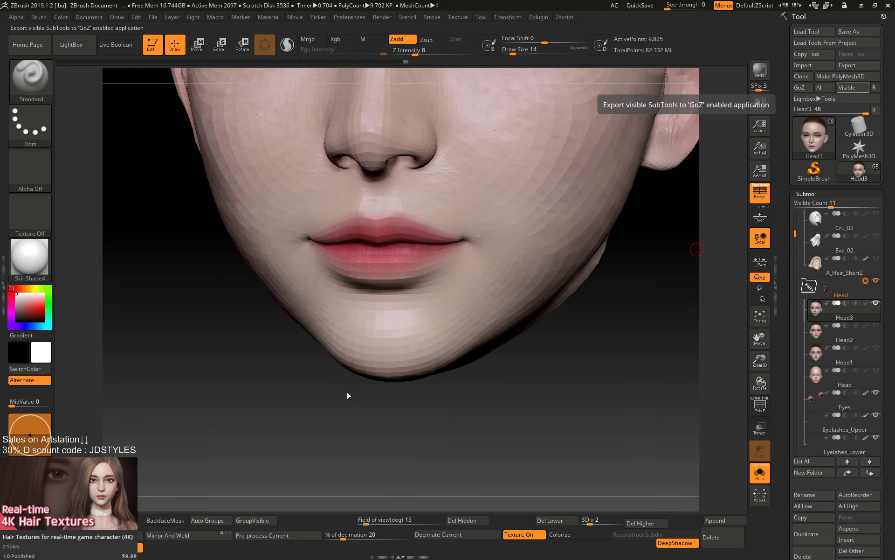
Shape the skin around the mouth corners with the Standard brush at draw size 31.
drag(334, 396, 350, 410)
alt+drag(521, 388, 579, 426)
key(space)
click(467, 255)
alt+drag(463, 256, 474, 266)
key(space)
click(470, 260)
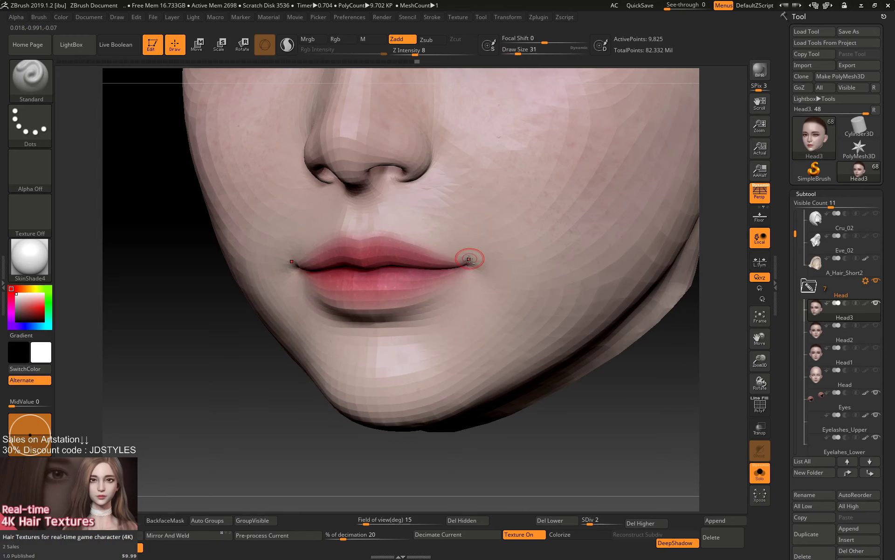
Sculpt the cheek below and beside the mouth corners with the Standard brush at draw size 39 and Z Intensity 10.
key(space)
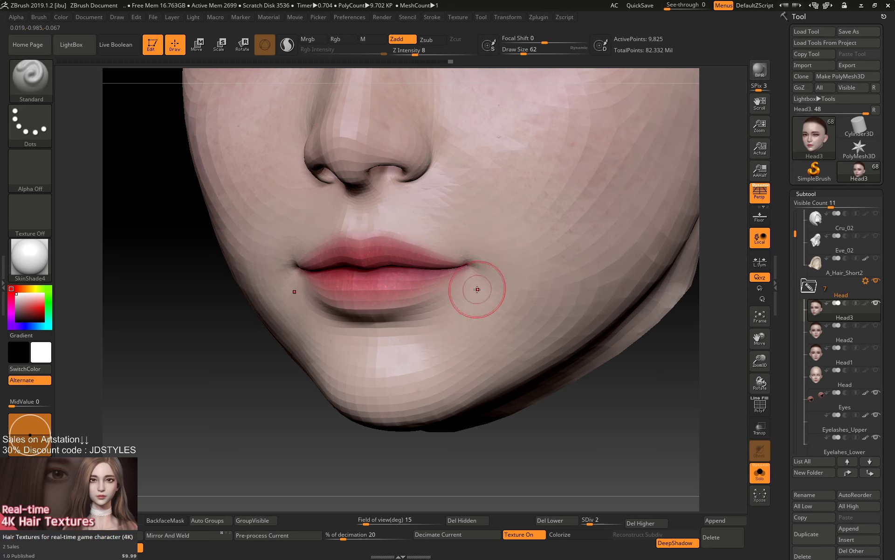
key(bracketleft)
mouse_move(474, 290)
alt+mouse_down()
mouse_move(474, 277)
mouse_move(478, 317)
alt+mouse_up()
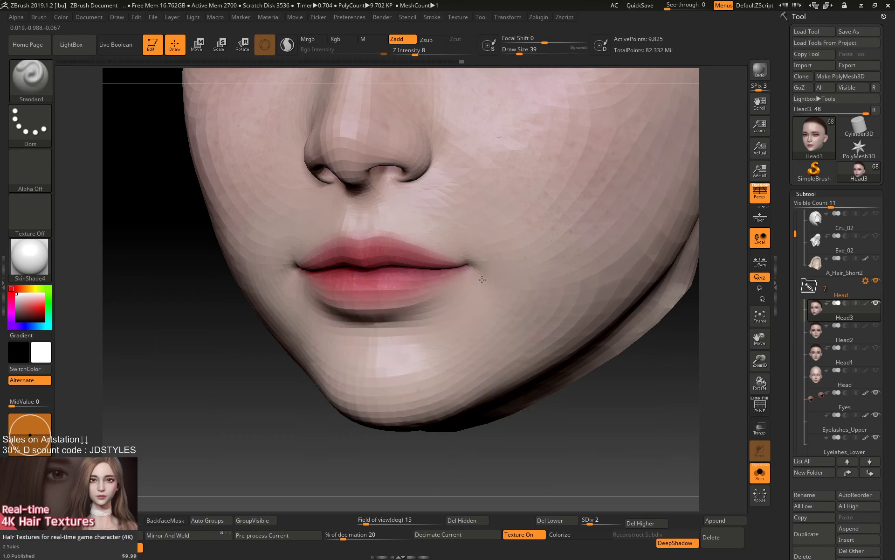
key(space)
drag(506, 318, 509, 318)
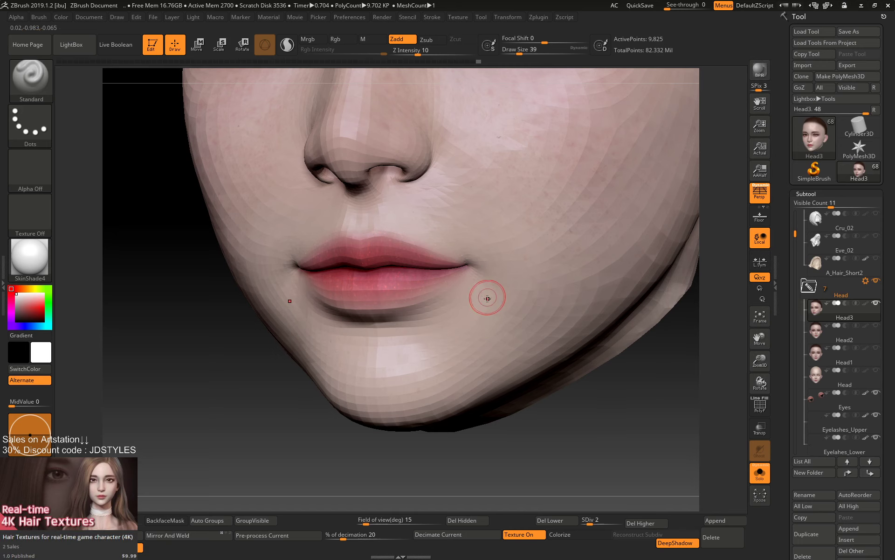
drag(485, 254, 512, 232)
Soften the cheek beside the mouth with the Smooth brush at draw size 39 and Z Intensity 27.
mouse_move(628, 396)
ctrl+right_down()
mouse_move(628, 355)
mouse_move(649, 359)
mouse_move(639, 340)
mouse_move(640, 397)
ctrl+right_up()
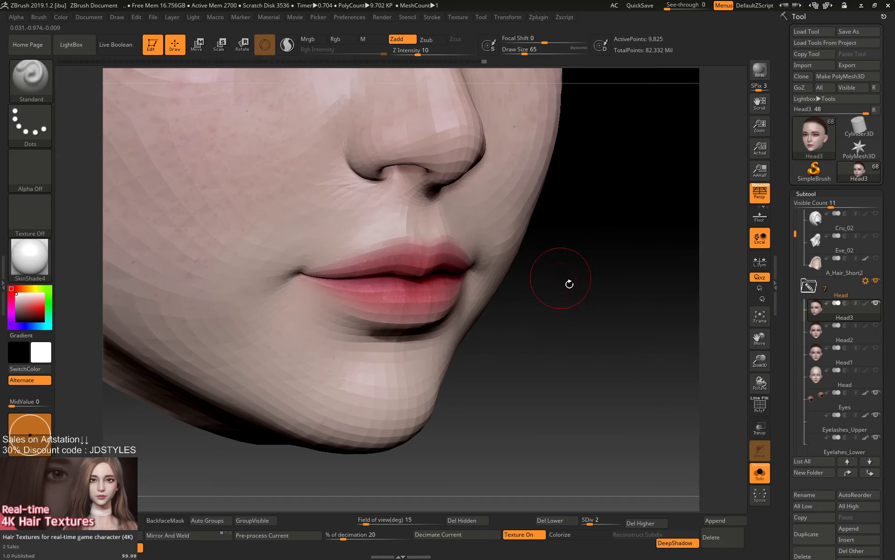
key(s)
drag(495, 264, 490, 263)
click(490, 263)
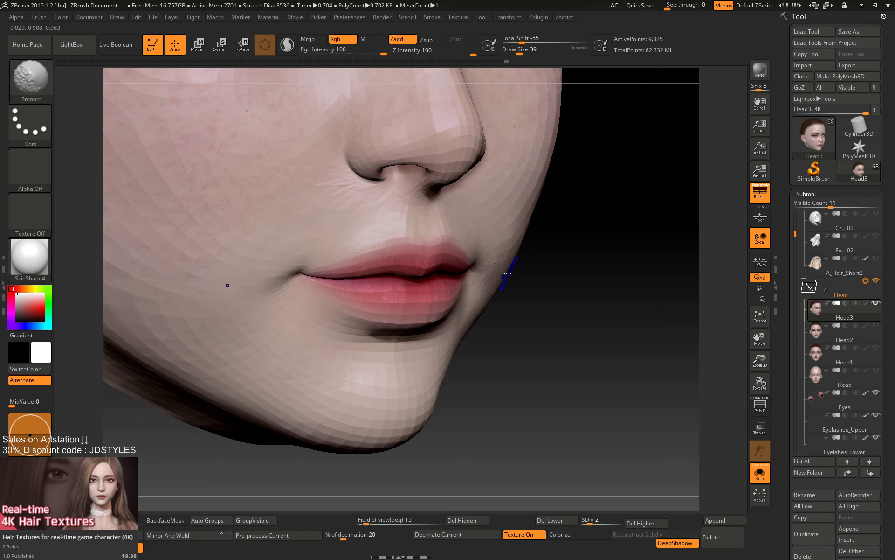
key(shift+space)
drag(550, 309, 555, 310)
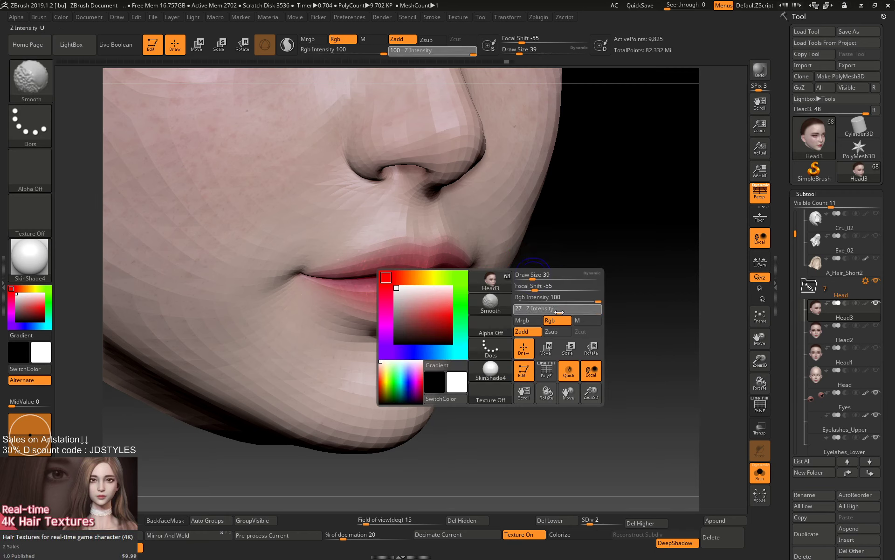
mouse_move(505, 240)
mouse_down()
mouse_move(590, 294)
mouse_move(559, 296)
mouse_up()
Sculpt the cheeks at draw size 68 and the sides of the nose bridge at draw size 49 with the Standard brush.
right_drag(560, 297, 507, 269)
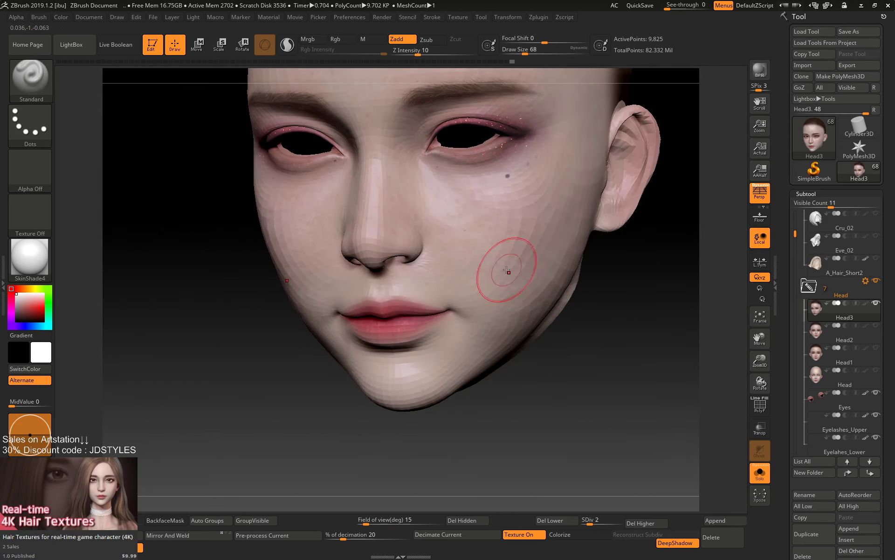
mouse_move(587, 354)
mouse_down()
mouse_move(635, 389)
mouse_move(628, 384)
mouse_move(625, 398)
mouse_move(521, 275)
mouse_up()
key(space)
drag(428, 191, 423, 191)
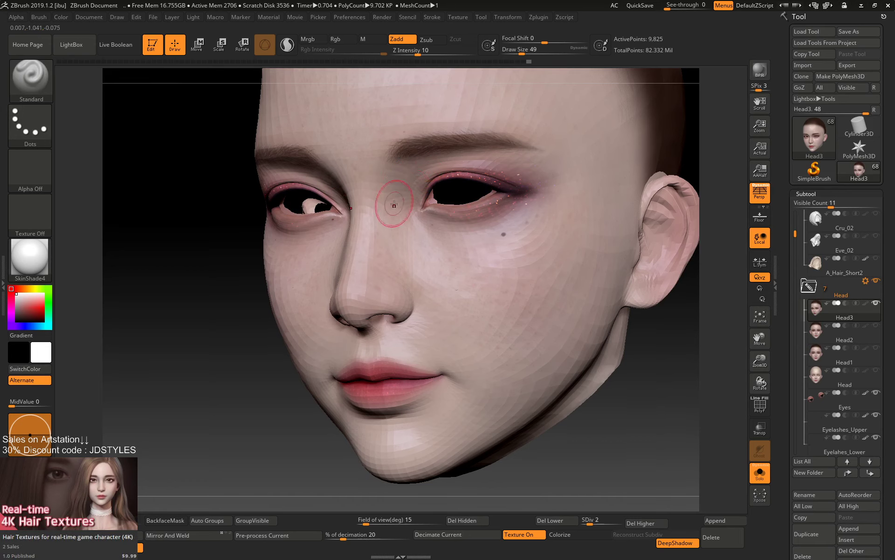
Build up the forehead and the area between the brows with the Standard brush at draw size 101.
mouse_move(644, 326)
mouse_down()
mouse_move(665, 380)
mouse_move(651, 401)
mouse_move(673, 438)
mouse_up()
key(s)
drag(441, 244, 455, 244)
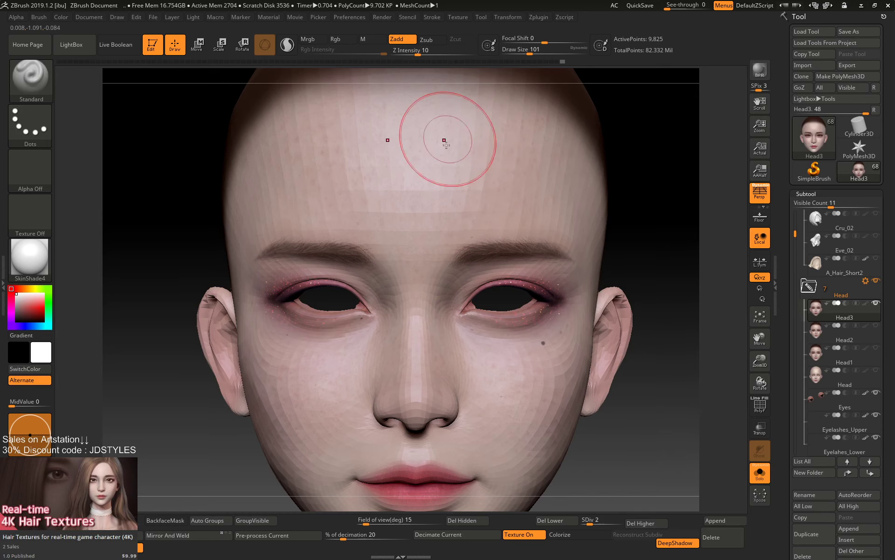
drag(665, 166, 432, 162)
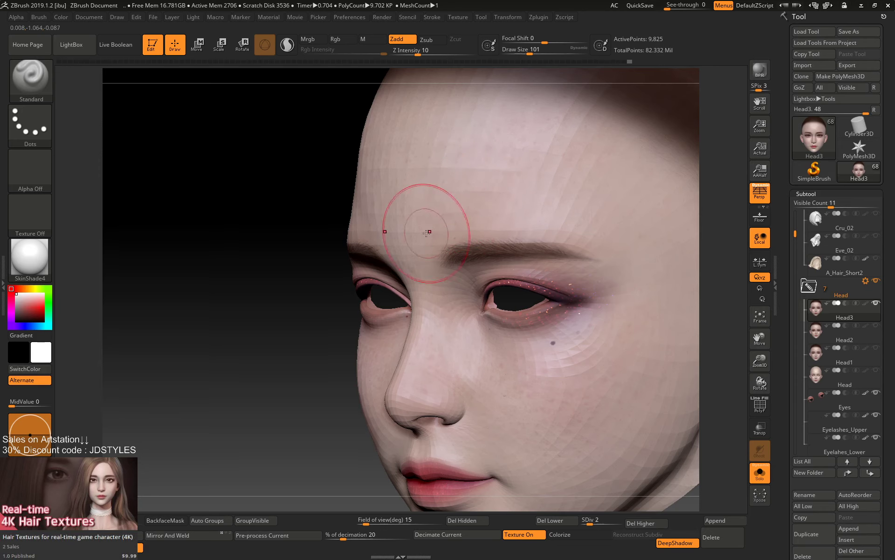
Soften the chin and its lower contour with the Smooth brush at Z Intensity 27 and draw sizes 35 and 49.
mouse_move(307, 410)
alt+mouse_down()
mouse_move(319, 297)
mouse_move(352, 353)
alt+mouse_up()
key(space)
drag(405, 268, 397, 268)
key(shift)
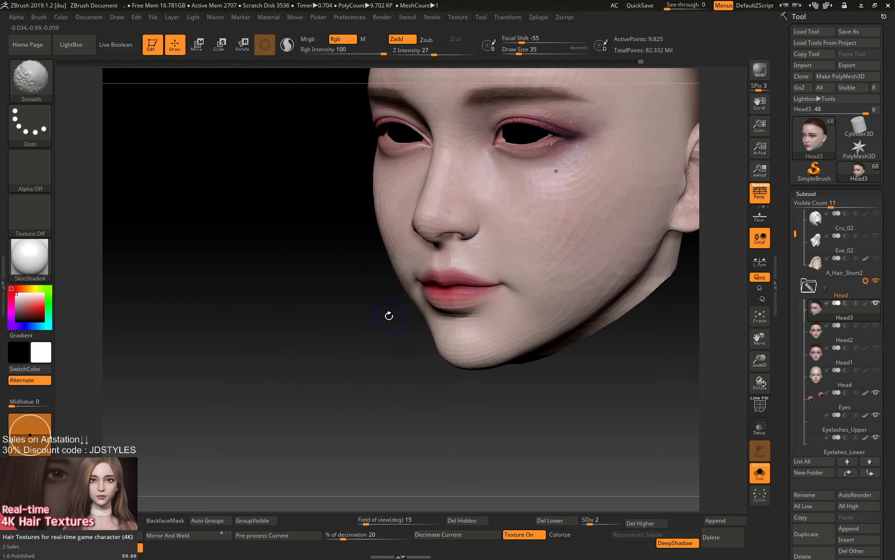
key(space)
drag(512, 359, 518, 350)
key(shift)
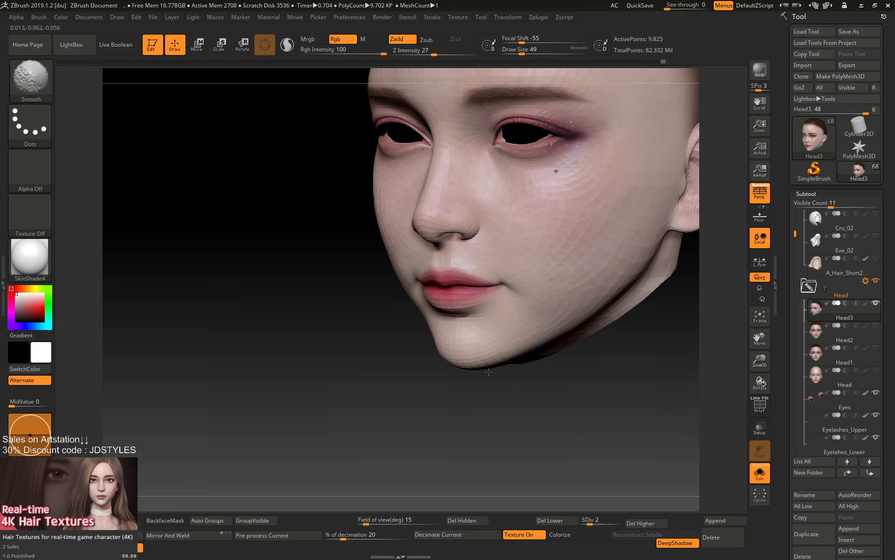
key(shift)
Refine the chin with the Standard and Smooth brushes at draw size 49, and bring back the other visible subtools.
mouse_move(583, 397)
alt+mouse_down()
mouse_move(544, 409)
mouse_move(421, 385)
alt+mouse_up()
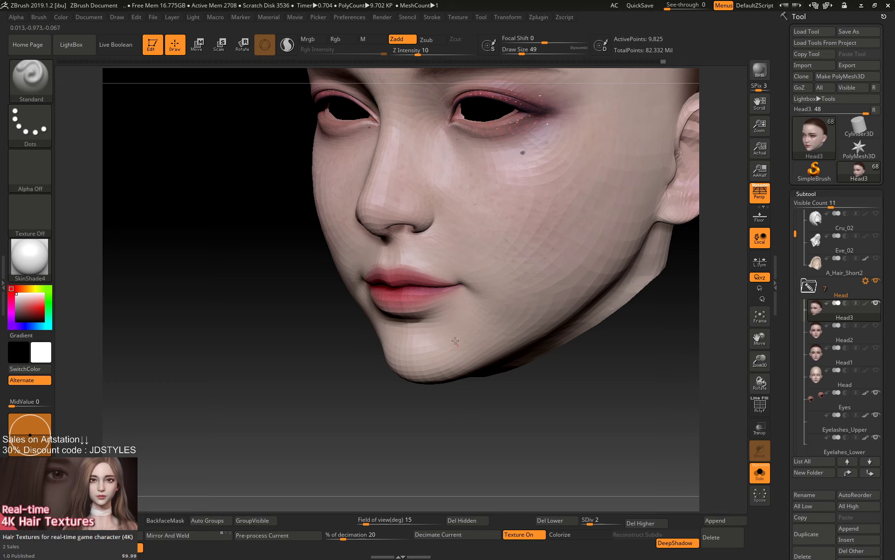
mouse_move(469, 349)
mouse_down()
mouse_move(480, 348)
mouse_move(457, 360)
mouse_move(475, 345)
mouse_move(562, 410)
mouse_move(563, 402)
mouse_up()
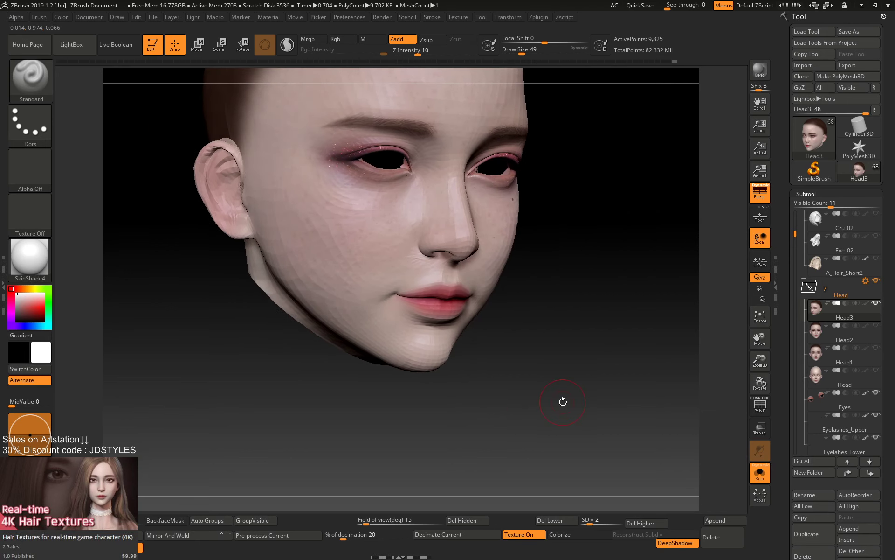
key(shift)
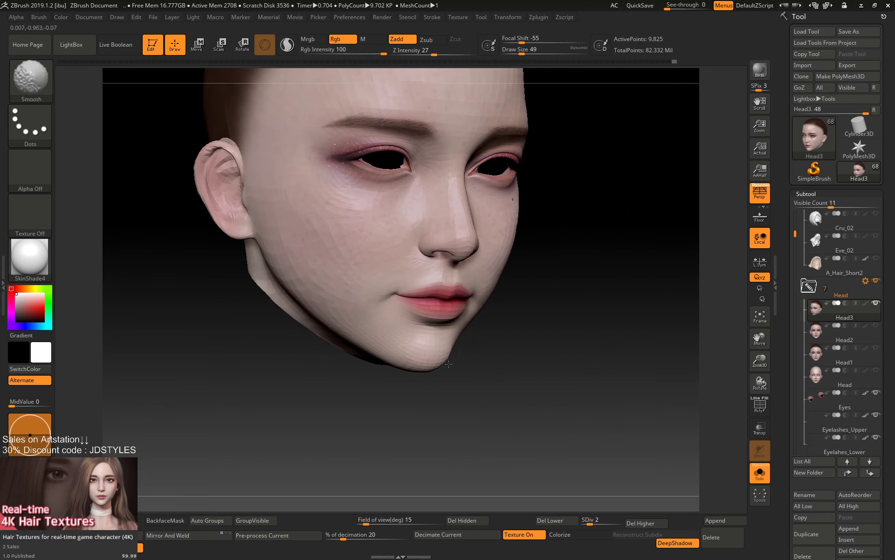
mouse_move(582, 344)
shift+mouse_down()
mouse_move(575, 320)
mouse_move(560, 349)
shift+mouse_up()
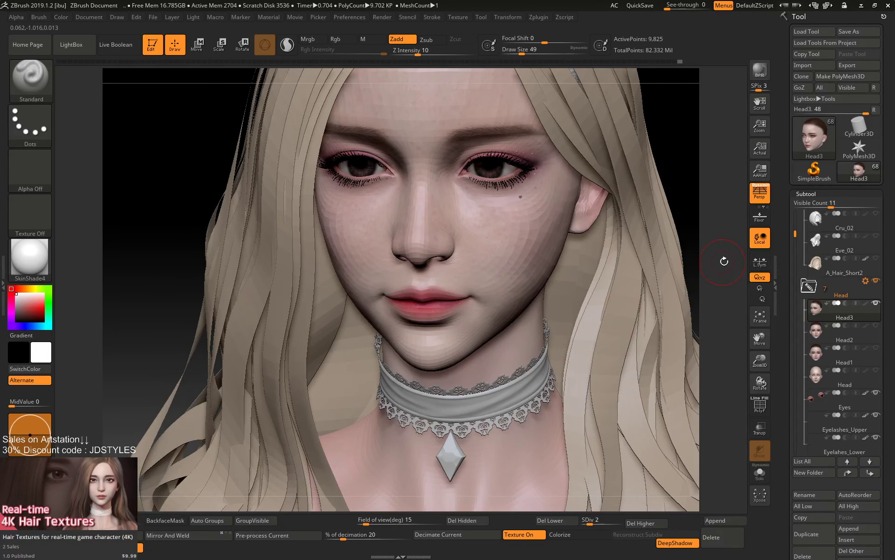
key(ctrl)
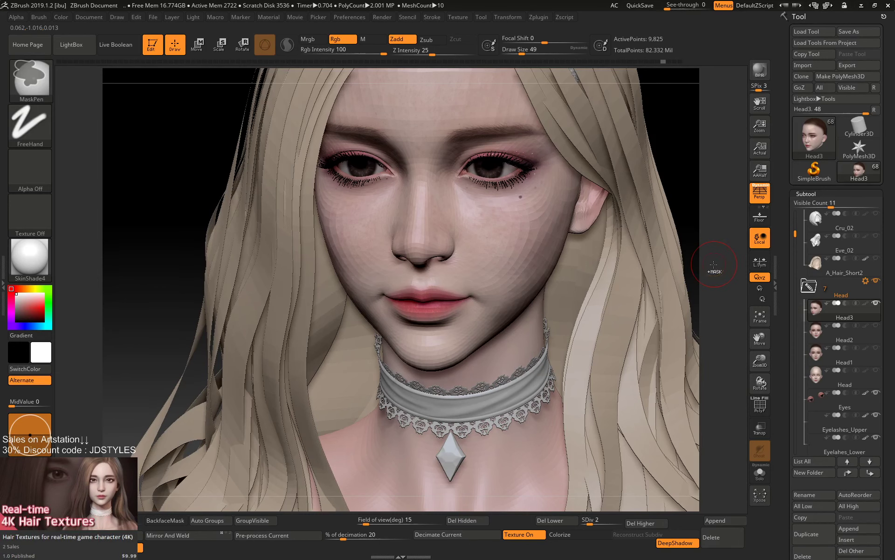
Smooth the contour between the chin and jaw with the Smooth brush at draw size 49 and Z Intensity 27.
key(ctrl+shift)
alt+drag(718, 256, 718, 303)
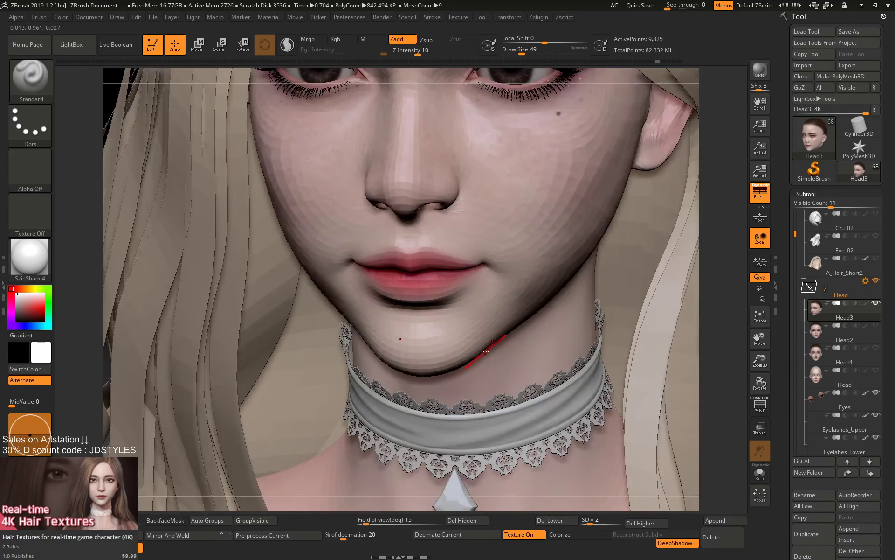
key(shift)
shift+drag(483, 342, 456, 363)
key(ctrl)
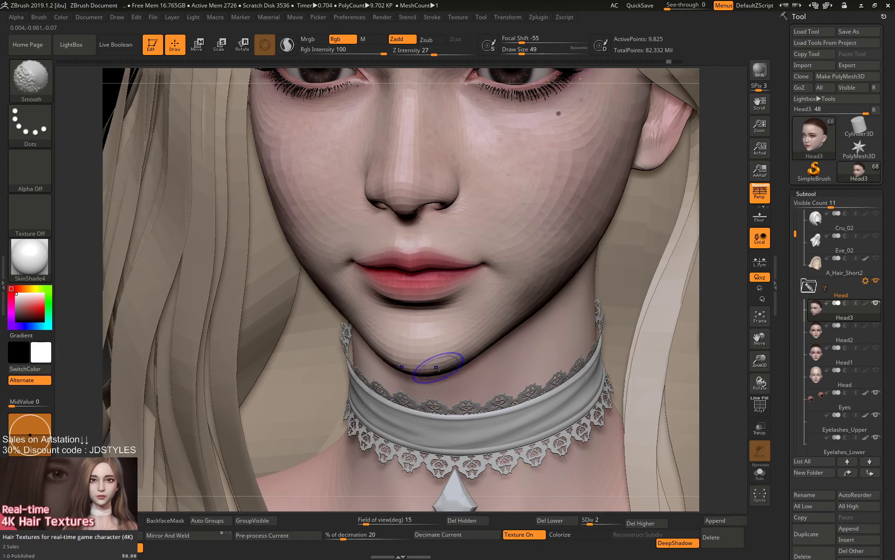
shift+drag(439, 367, 477, 340)
drag(745, 299, 731, 294)
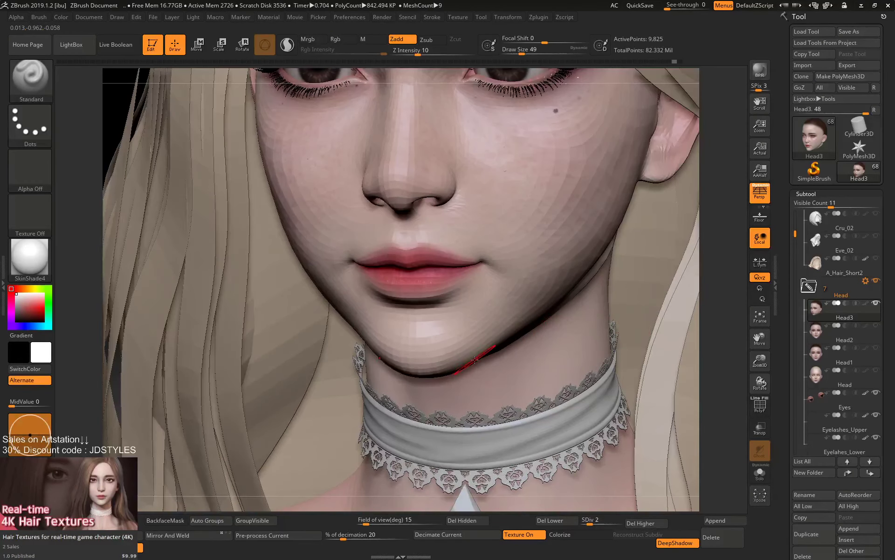
mouse_move(475, 360)
shift+mouse_down()
mouse_move(456, 370)
mouse_move(481, 355)
shift+mouse_up()
Reshape the lower edge of the chin with the Standard brush at draw size 80 and Z Intensity 10.
key(bracketright)
key(bracketright)
key(bracketright)
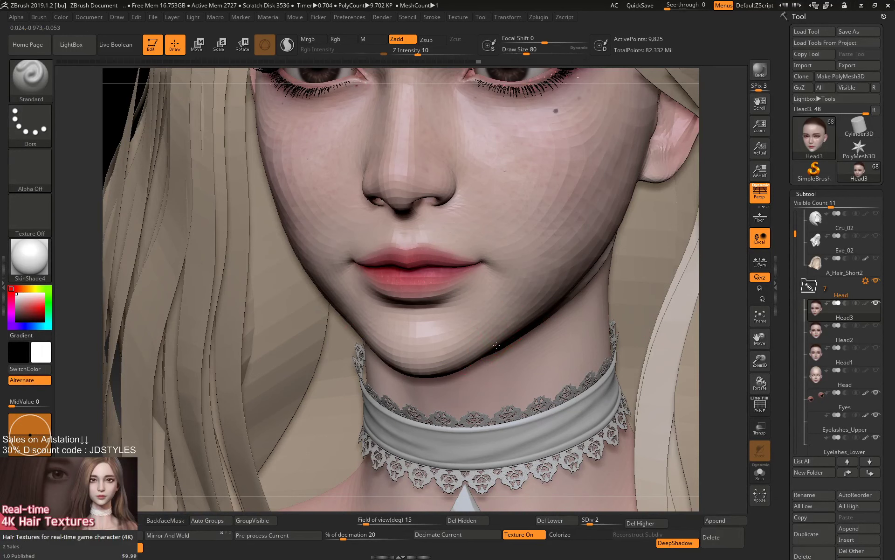
drag(472, 362, 436, 372)
key(shift)
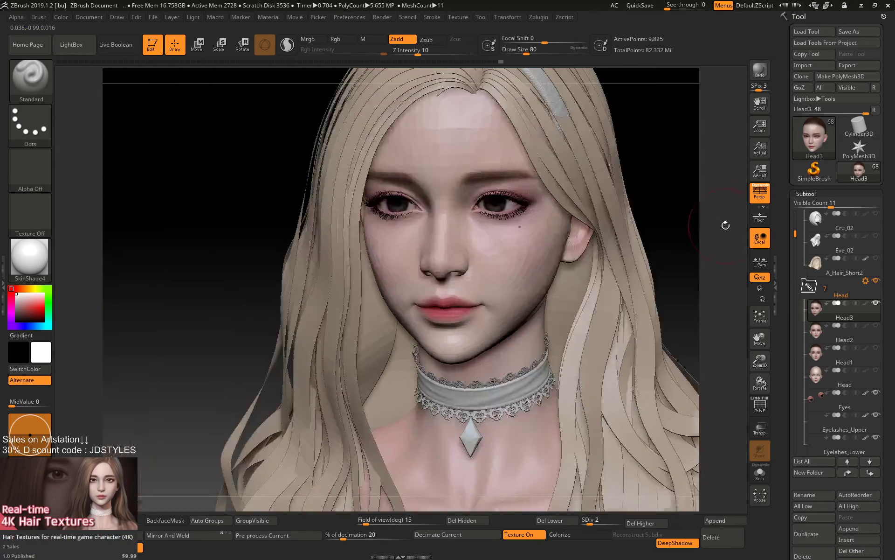
Refine the lower cheeks and jawline with the Standard and Smooth brushes at draw size 104.
drag(735, 205, 700, 237)
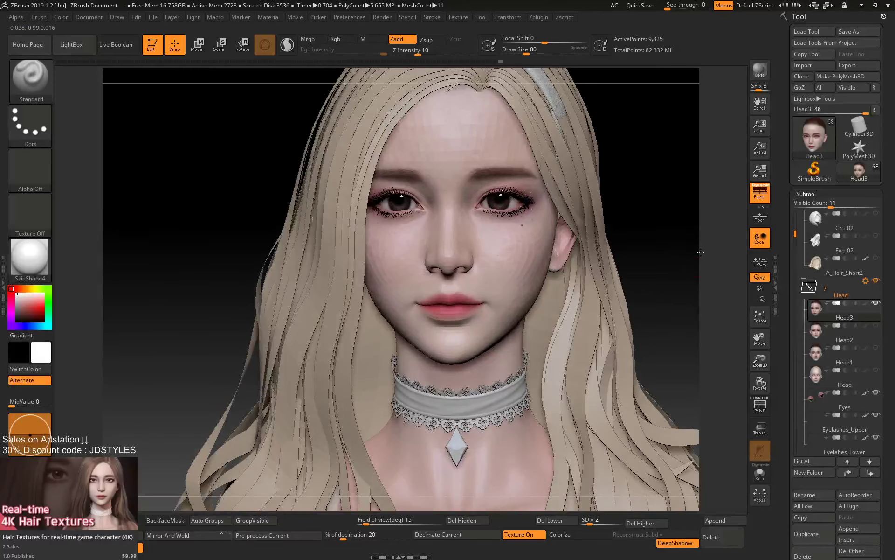
ctrl+right_drag(471, 327, 452, 369)
key(space)
drag(460, 355, 452, 356)
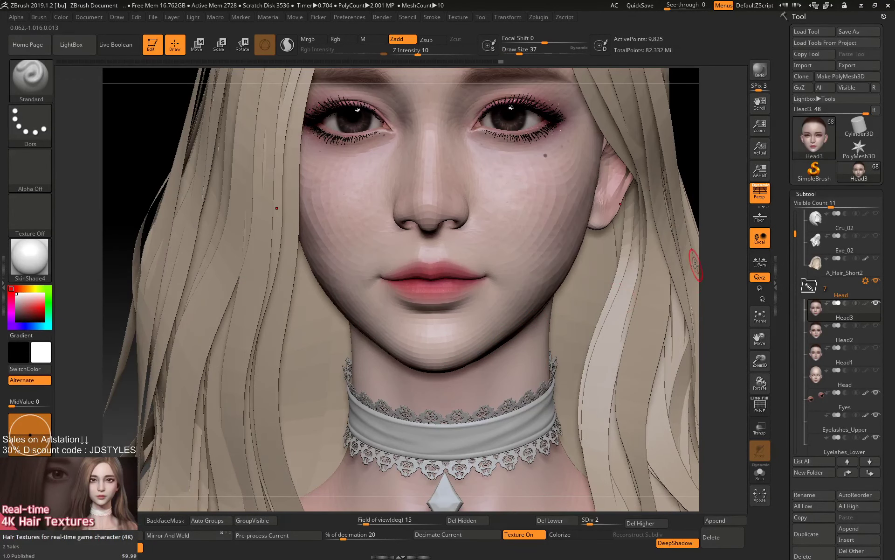
key(space)
key(space)
mouse_move(568, 250)
mouse_down()
mouse_move(585, 251)
mouse_move(555, 249)
mouse_up()
key(space)
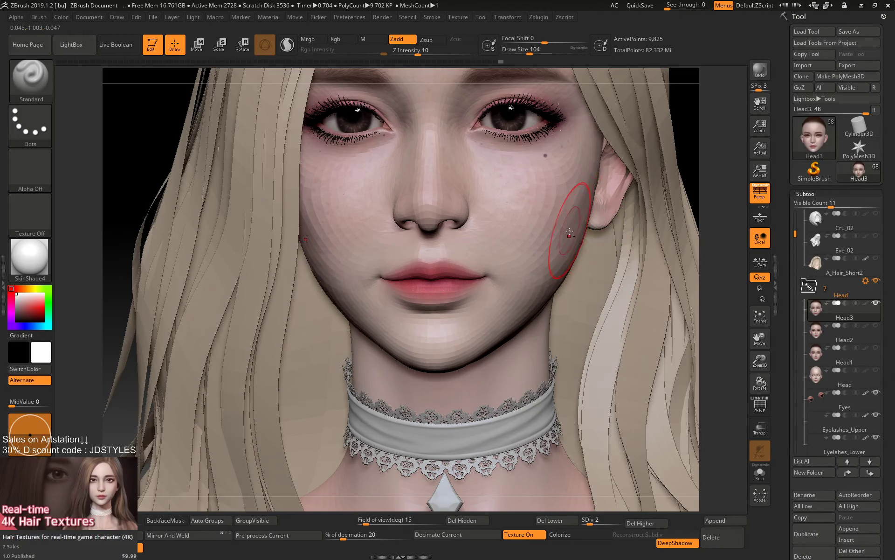
key(ctrl)
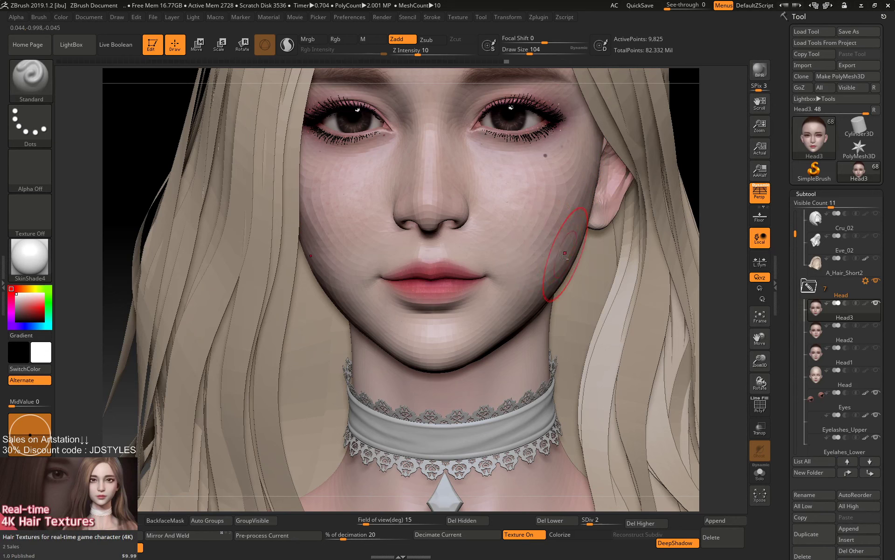
mouse_move(572, 251)
shift+mouse_down()
mouse_move(579, 240)
mouse_move(541, 280)
shift+mouse_up()
drag(716, 249, 644, 254)
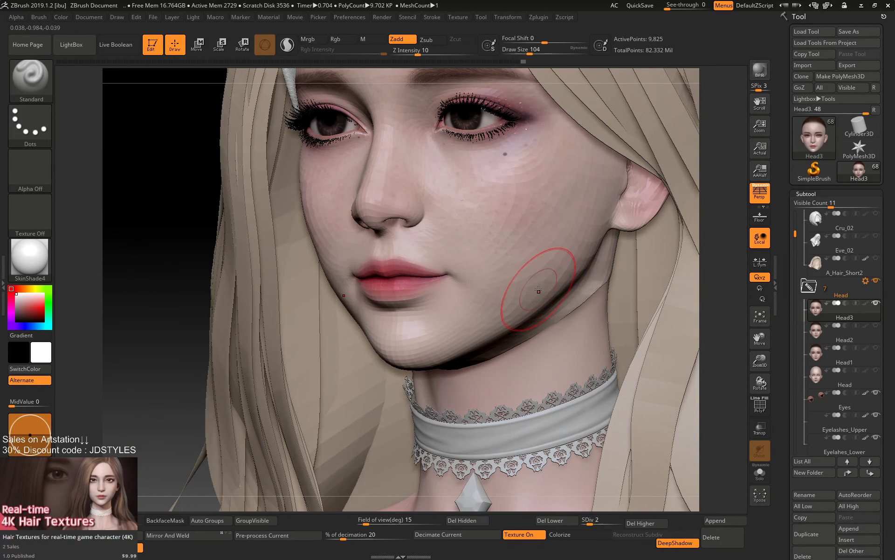
mouse_move(498, 333)
mouse_down()
mouse_move(472, 350)
mouse_move(476, 330)
mouse_up()
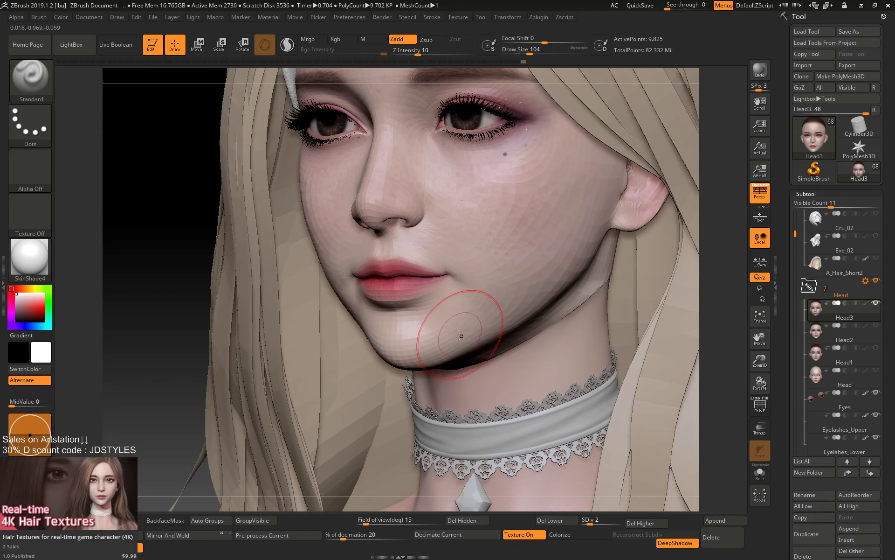
Touch up the edge beneath the chin with the Standard and Smooth brushes at draw size 35.
key(bracketleft)
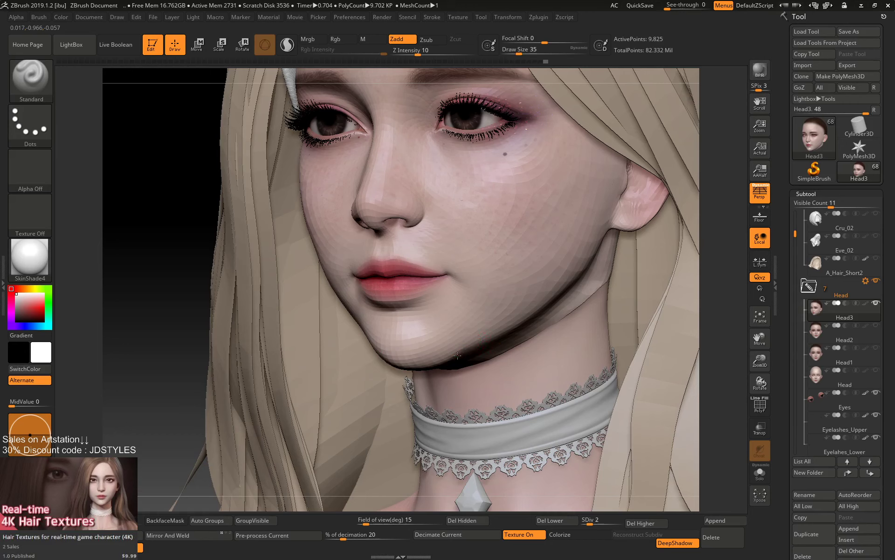
key(shift)
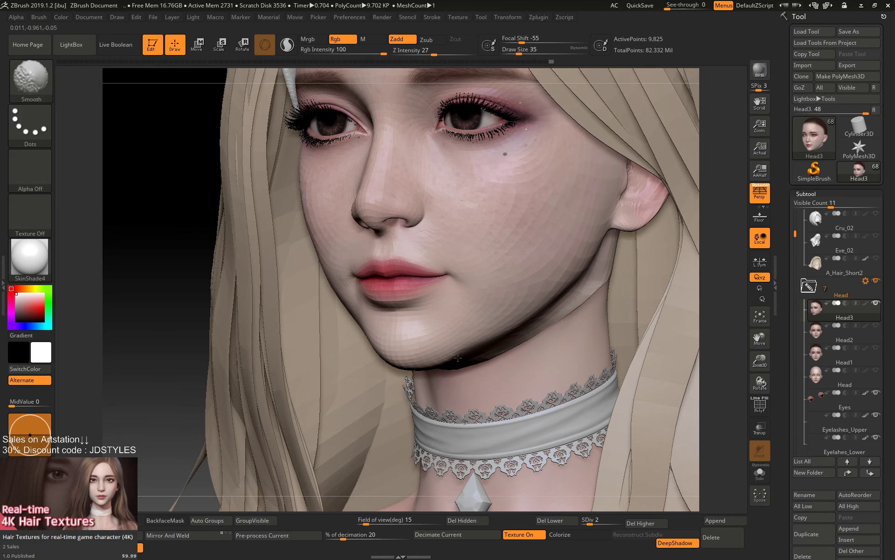
shift+drag(474, 349, 456, 352)
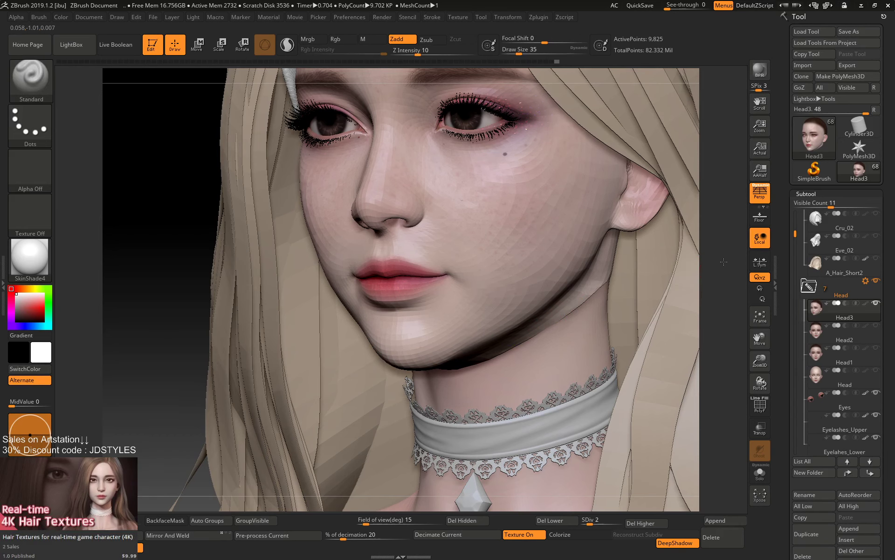
Isolate Head3 in Solo mode and sculpt the underside of the jaw with the Standard brush at draw size 62.
mouse_move(722, 262)
alt+mouse_down()
mouse_move(706, 218)
mouse_move(684, 240)
mouse_move(688, 283)
mouse_move(690, 271)
mouse_move(643, 356)
alt+mouse_up()
key(shift+s)
key(ctrl)
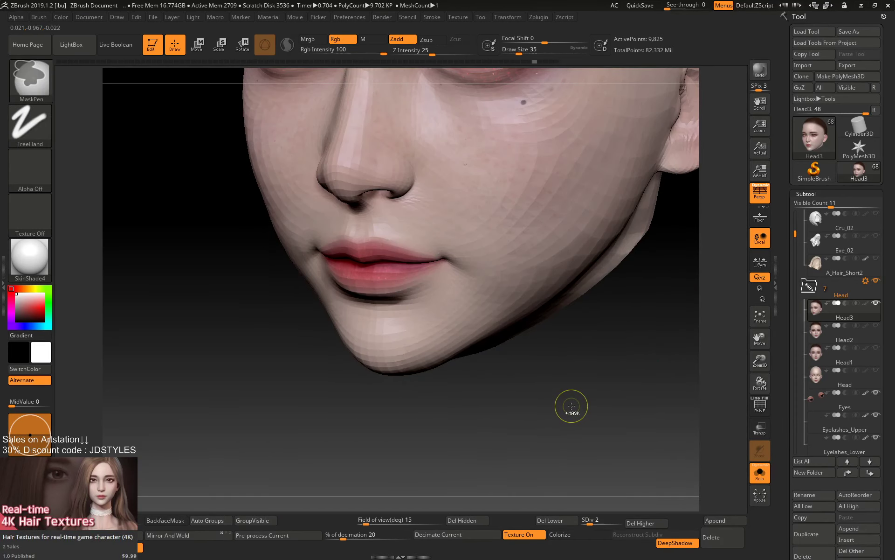
drag(572, 408, 564, 390)
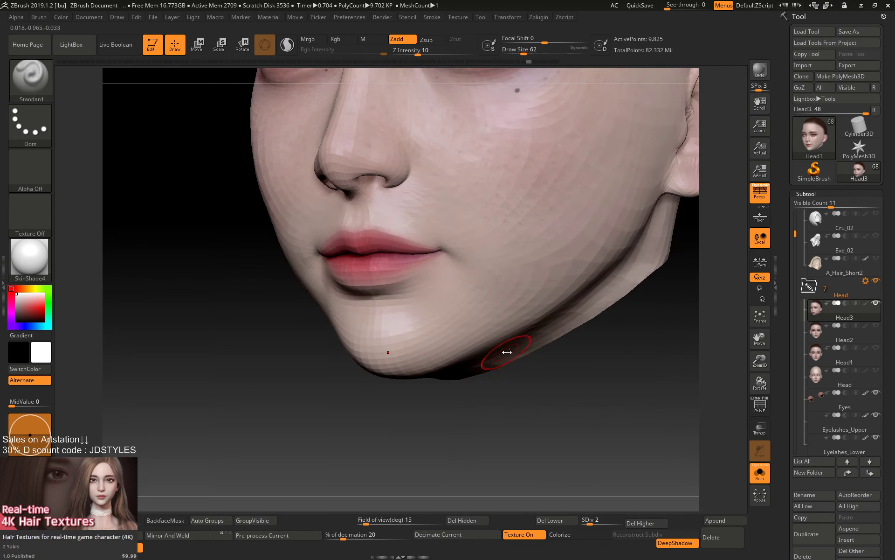
drag(506, 352, 520, 405)
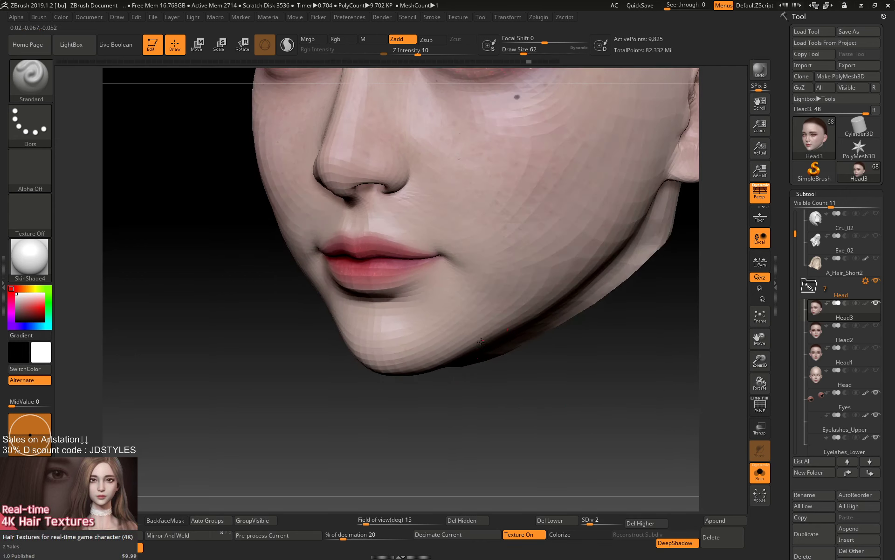
drag(521, 326, 505, 341)
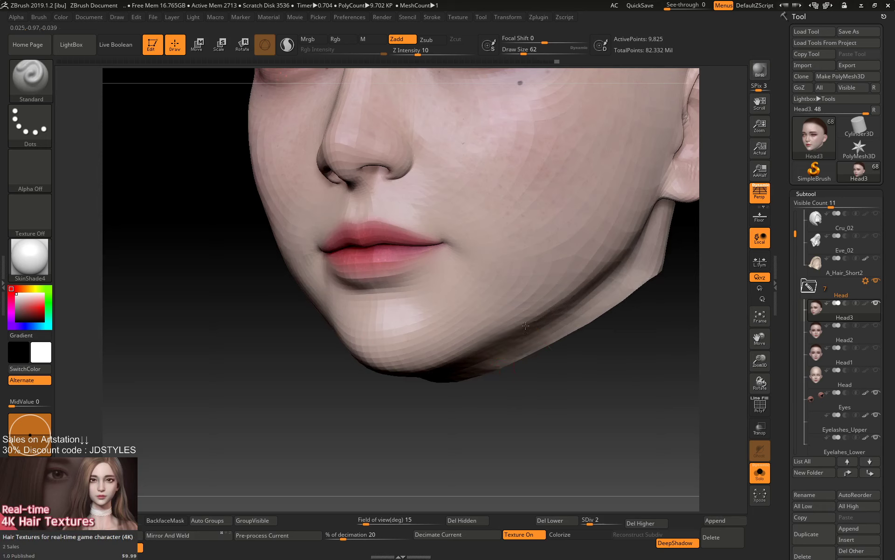
Refine the transition from the jawline to the chin on the isolated head with the Standard brush at draw size 68.
key(space)
mouse_move(558, 315)
mouse_down()
mouse_move(566, 315)
mouse_move(509, 350)
mouse_up()
key(shift)
mouse_move(562, 377)
mouse_down()
mouse_move(596, 394)
mouse_move(608, 372)
mouse_move(631, 378)
mouse_move(625, 384)
mouse_up()
key(space)
mouse_move(521, 362)
mouse_down()
mouse_move(513, 362)
mouse_move(517, 341)
mouse_move(486, 350)
mouse_move(498, 421)
mouse_up()
key(space)
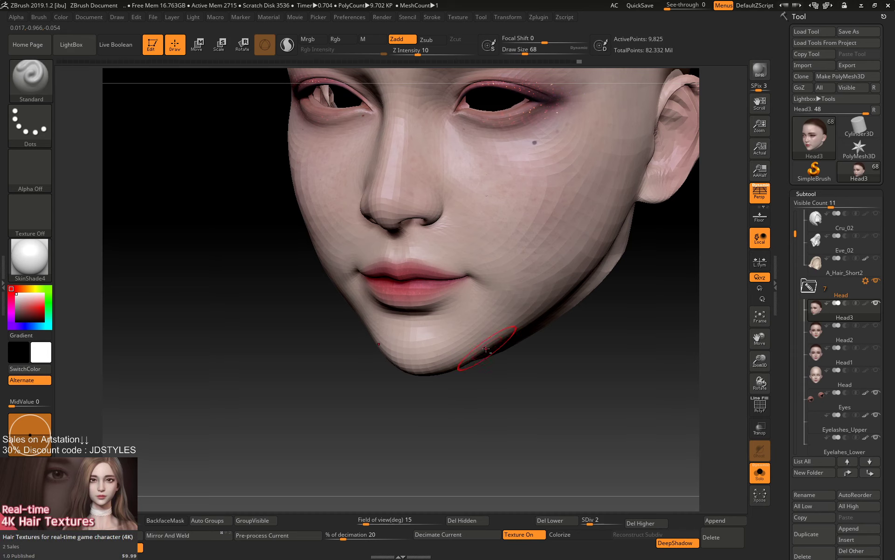
mouse_move(611, 411)
mouse_down()
mouse_move(612, 375)
mouse_move(627, 375)
mouse_up()
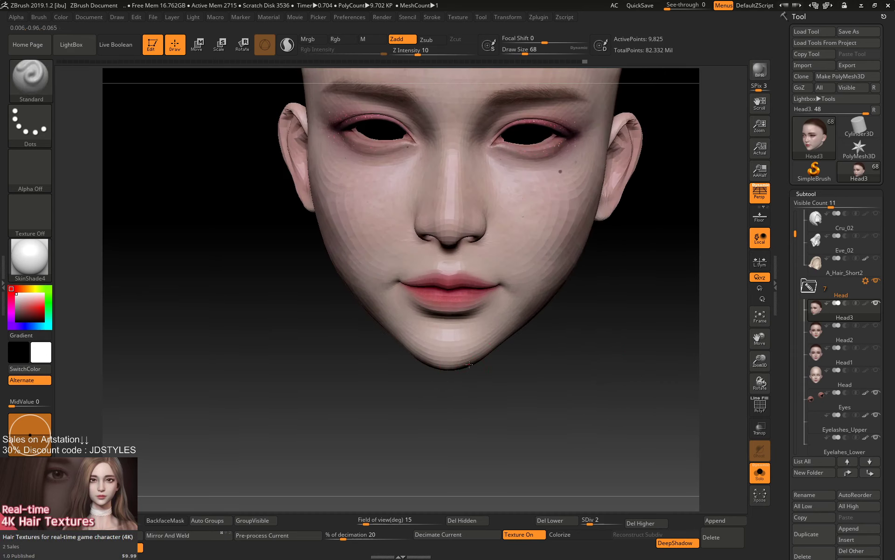
Export the head mesh over the existing Head_Low_lv2_Modified_2.OBJ file in the Mesh folder.
key(ctrl)
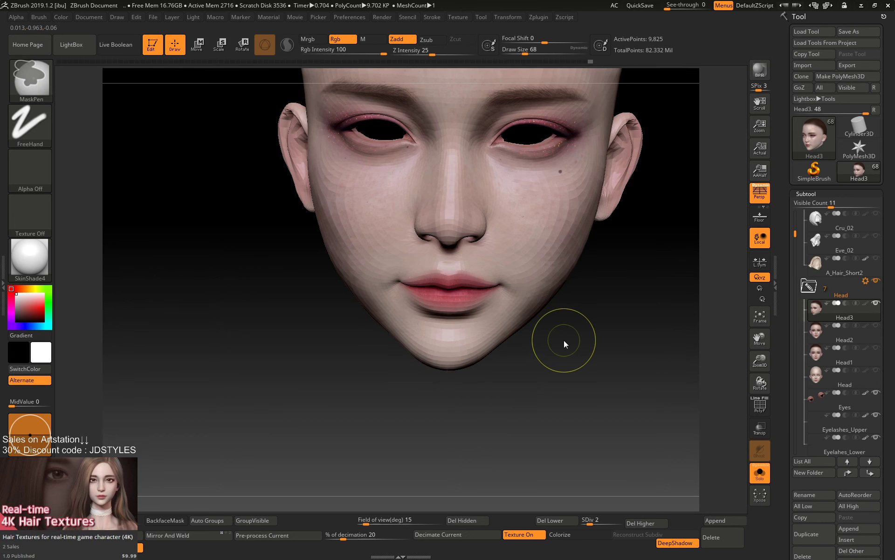
key(ctrl+e)
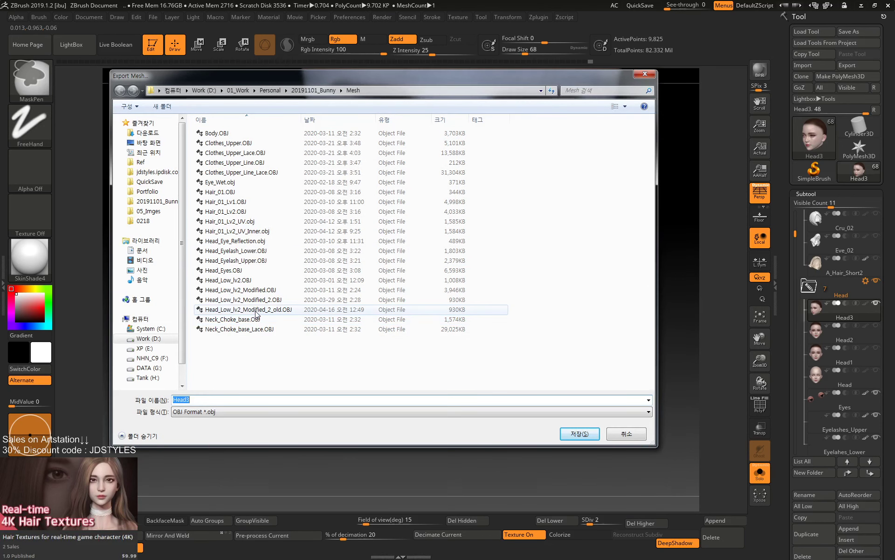
click(256, 300)
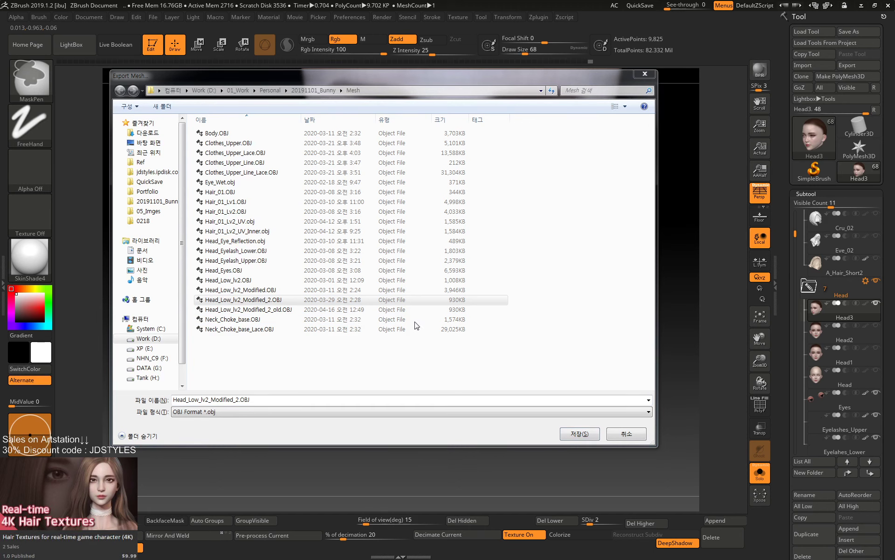
key(Return)
click(466, 287)
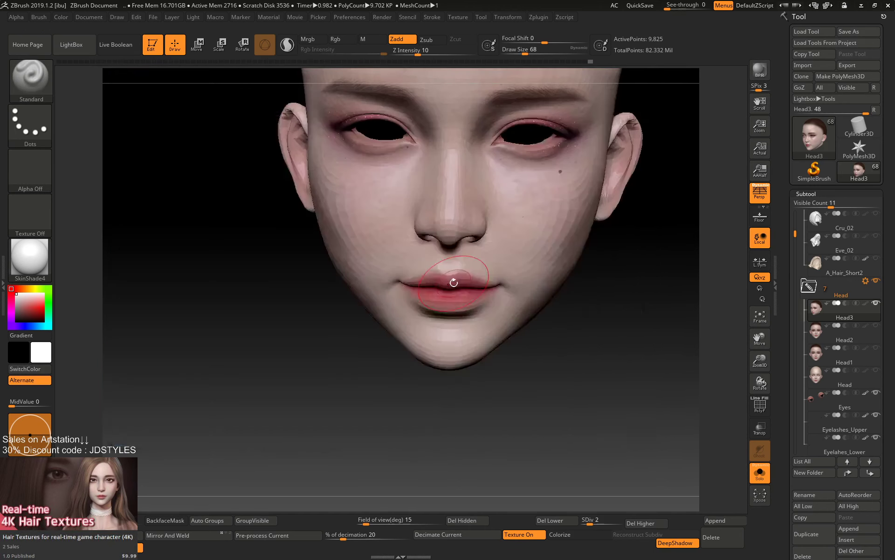
Switch to Marmoset Toolbag and inspect the updated head in the rendered scene.
mouse_move(839, 310)
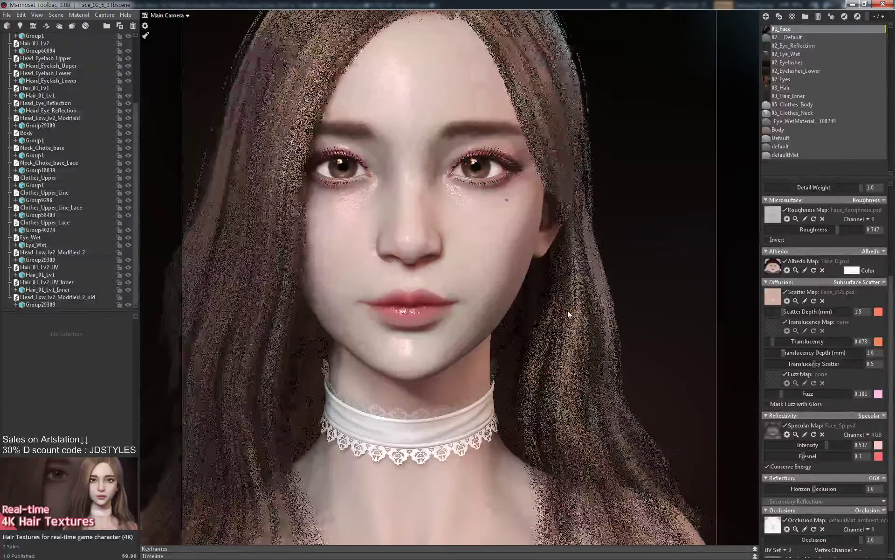
click(488, 280)
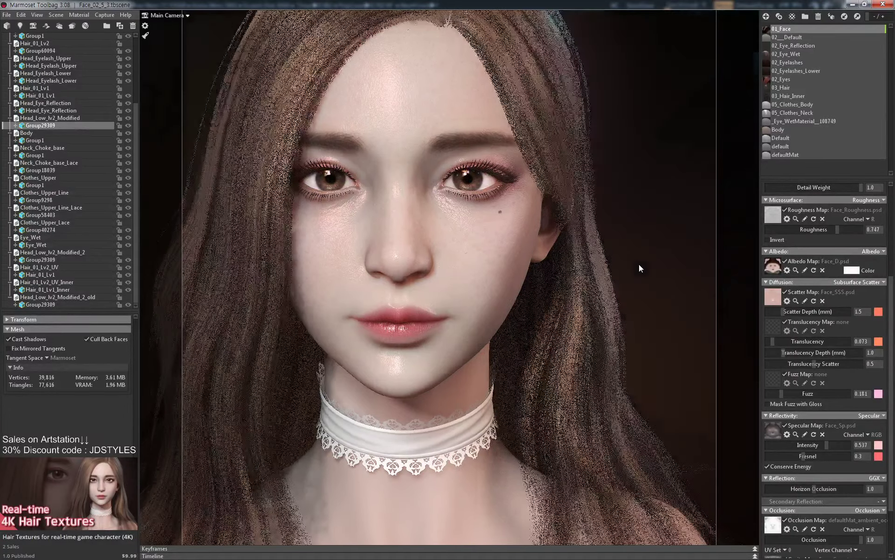
drag(640, 265, 631, 247)
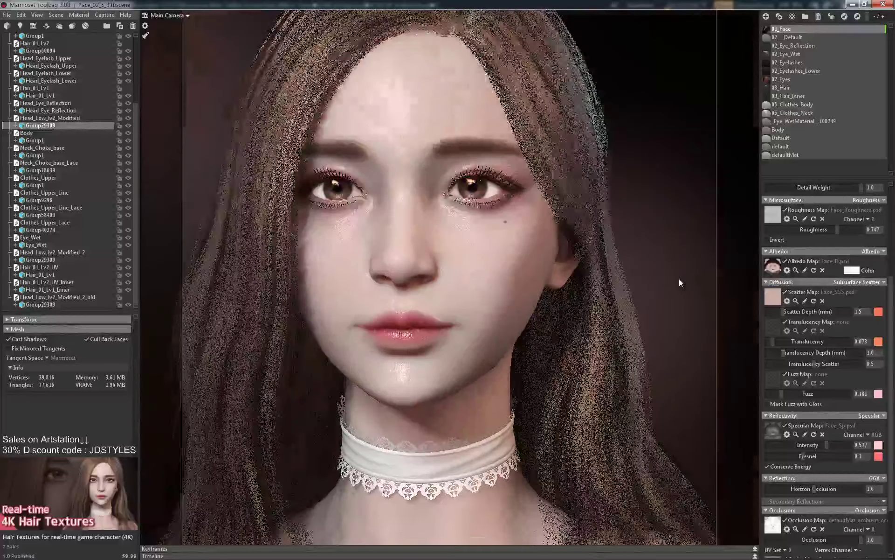
scroll(98, 106, up, 4)
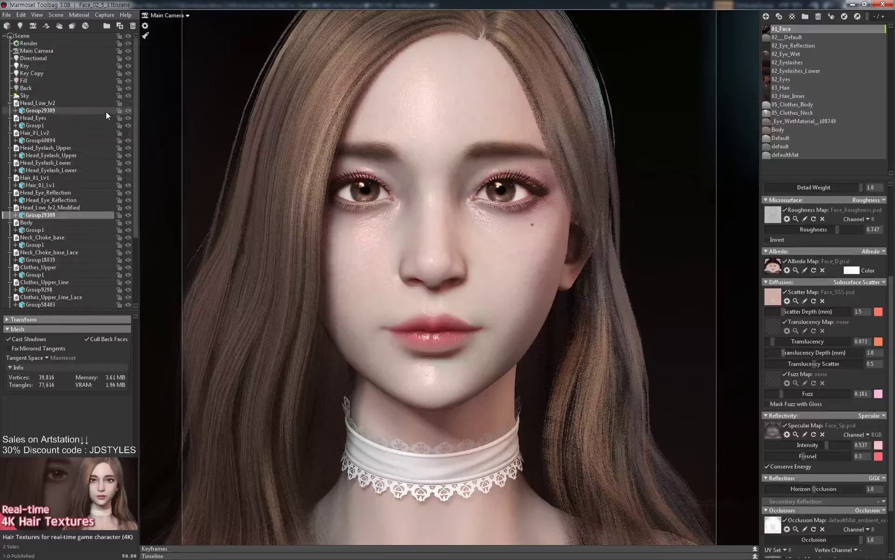
Rotate the Directional light slightly about its vertical axis, using the faster viewport preview only during the adjustment.
click(80, 59)
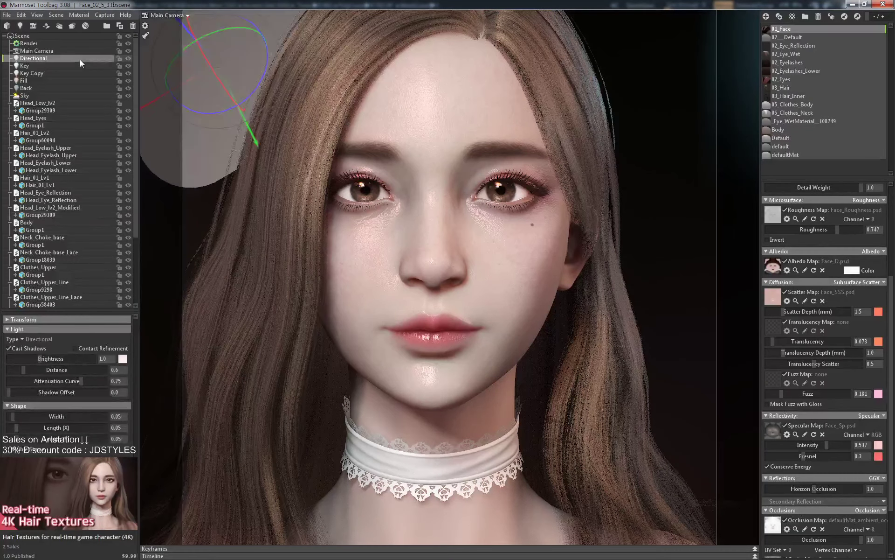
key(shift)
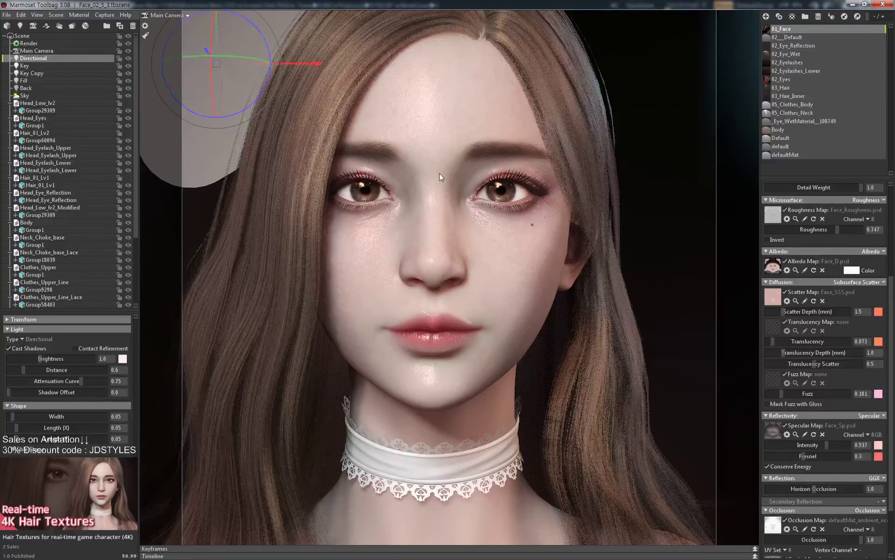
click(145, 35)
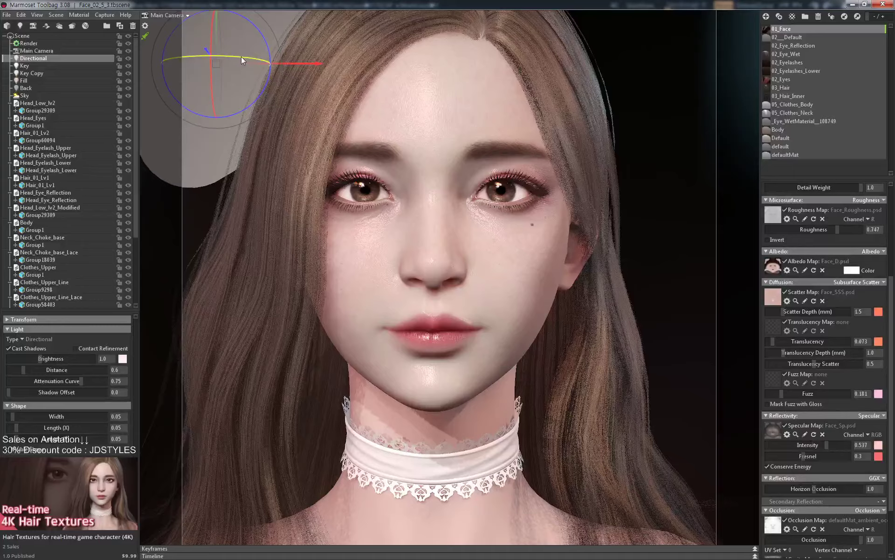
drag(241, 57, 228, 56)
click(144, 36)
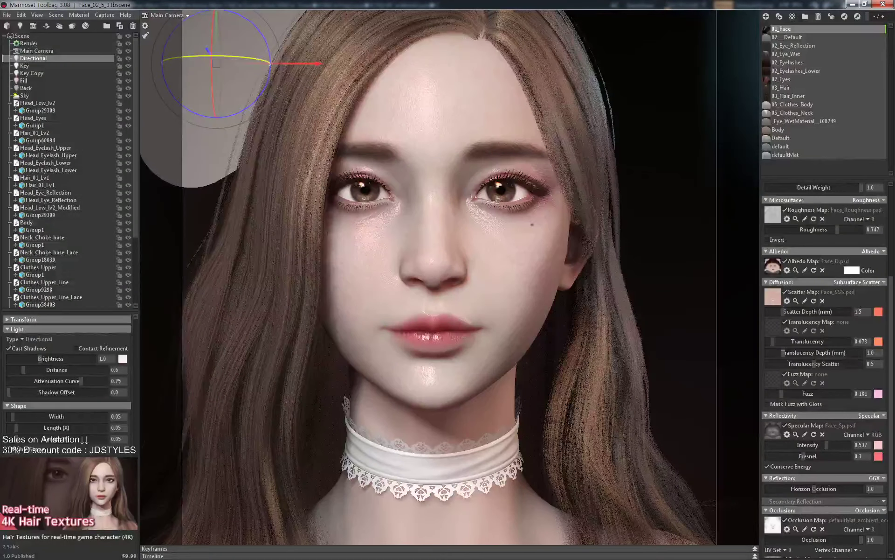
Examine the lit face and hair in the render from closer and farther views.
alt+drag(659, 105, 659, 121)
scroll(659, 121, down, 2)
middle_drag(658, 121, 674, 128)
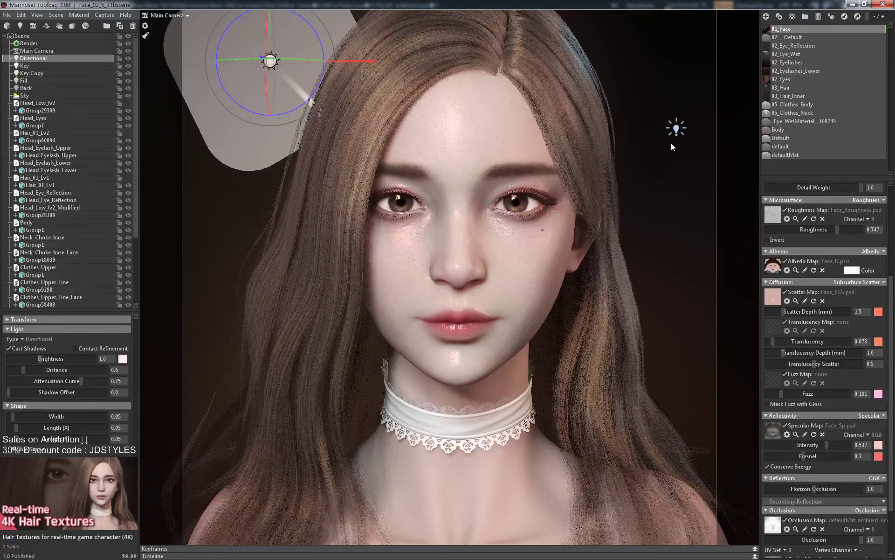
scroll(663, 156, up, 1)
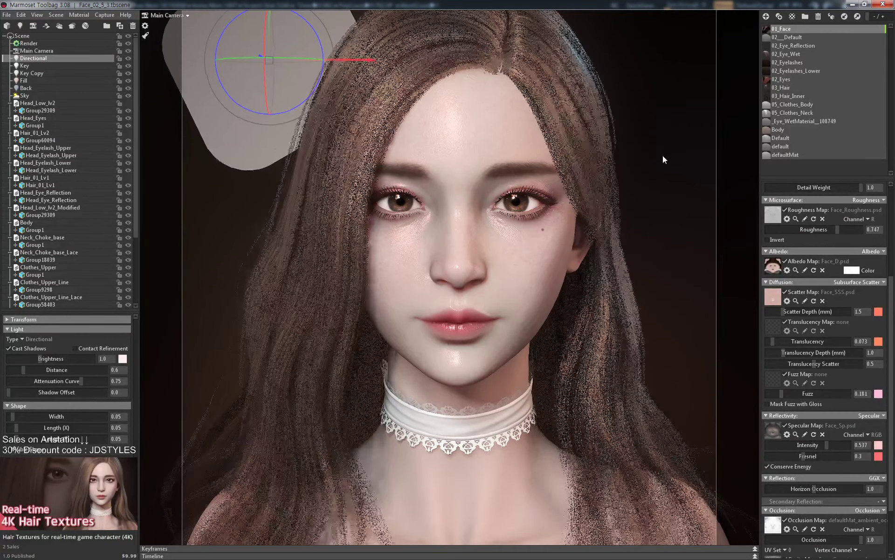
scroll(663, 155, up, 2)
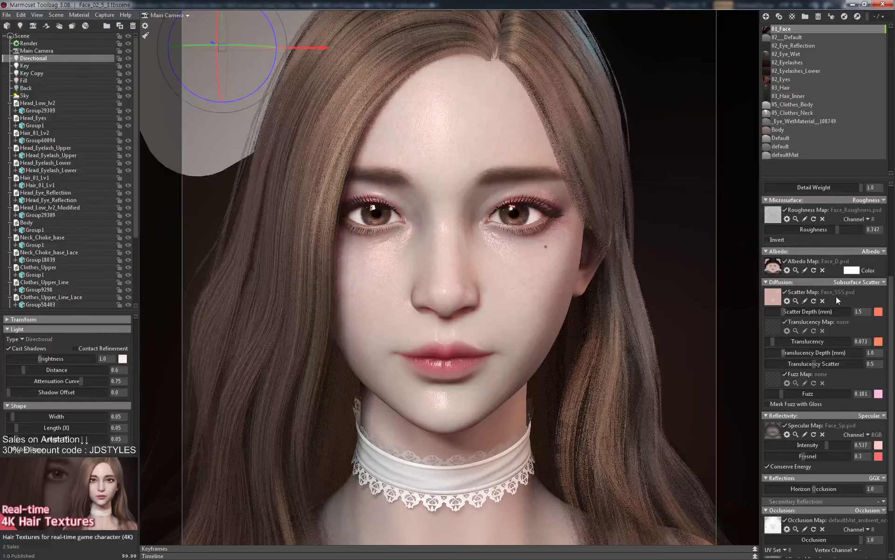
Compare the 01_Face material's roughness at both extremes, set it to 1.0, and clear the light selection to view the render.
scroll(851, 265, up, 3)
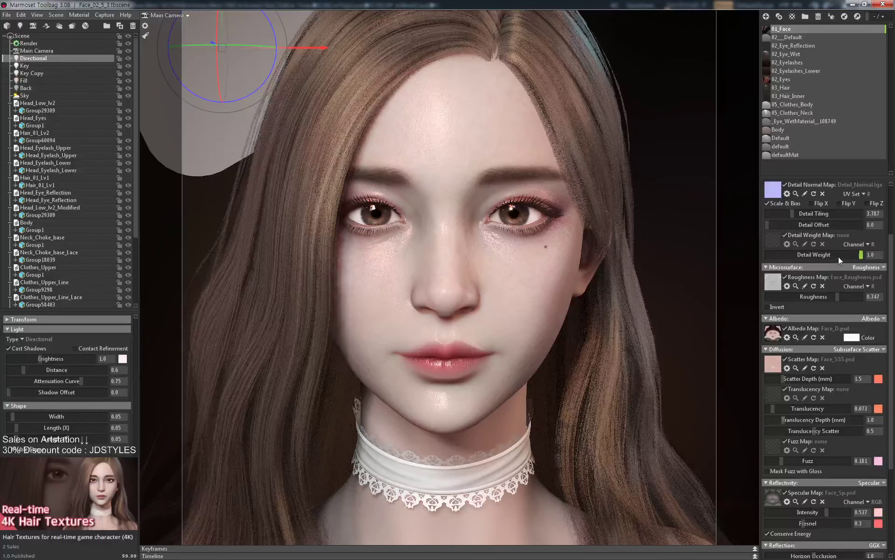
drag(793, 295, 853, 293)
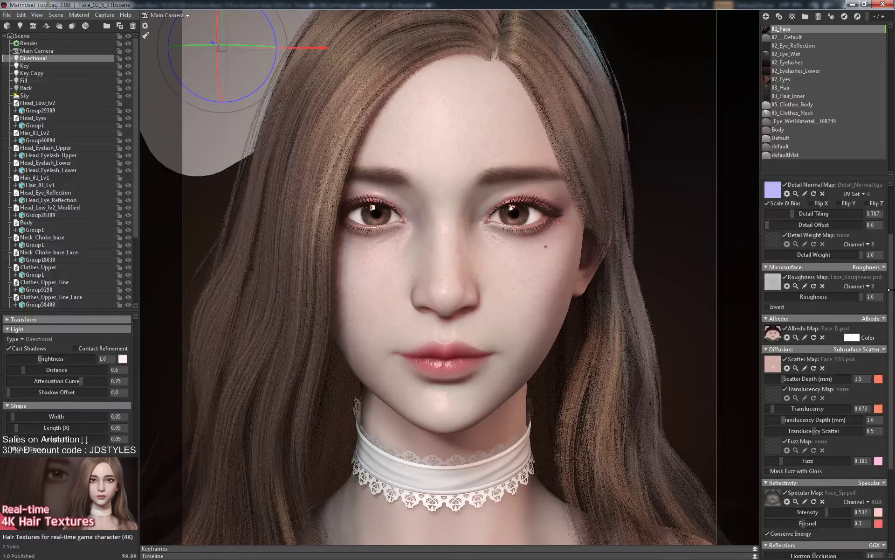
drag(748, 284, 726, 285)
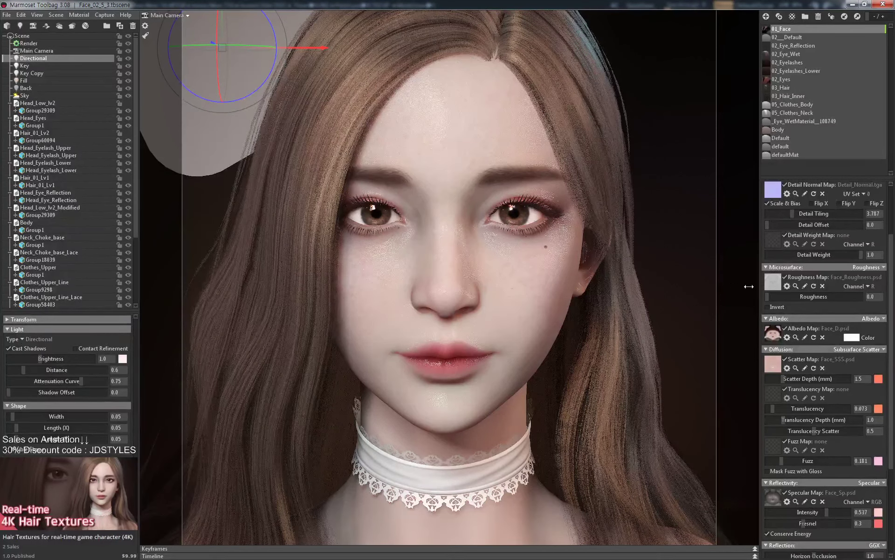
drag(795, 286, 884, 289)
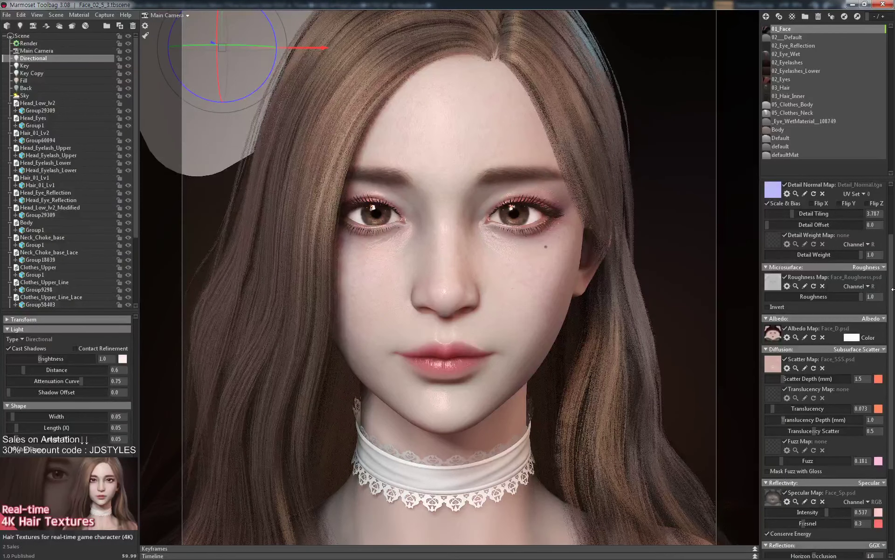
click(692, 221)
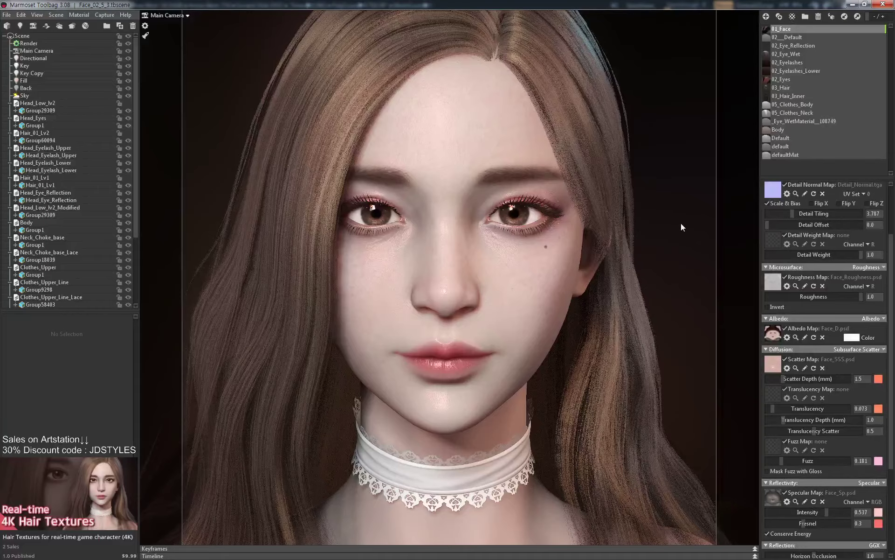
scroll(675, 220, down, 2)
mouse_move(674, 219)
middle_down()
mouse_move(676, 204)
mouse_move(679, 223)
middle_up()
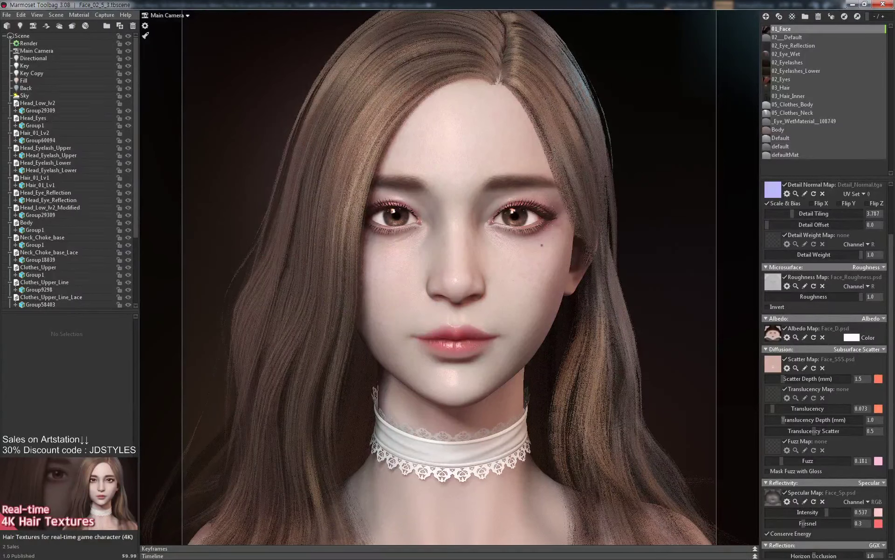
Switch to ZBrush and turn the head to a frontal view of the whole face.
key(alt+Tab)
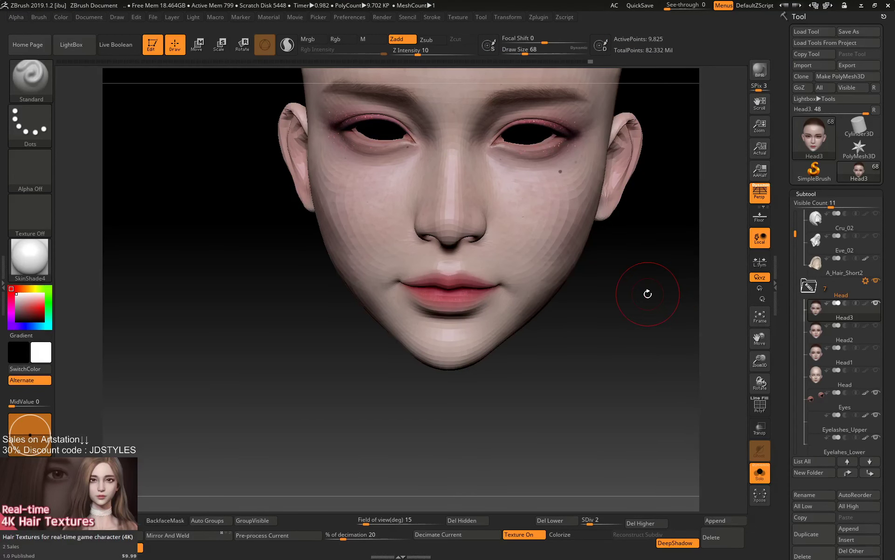
drag(662, 281, 659, 281)
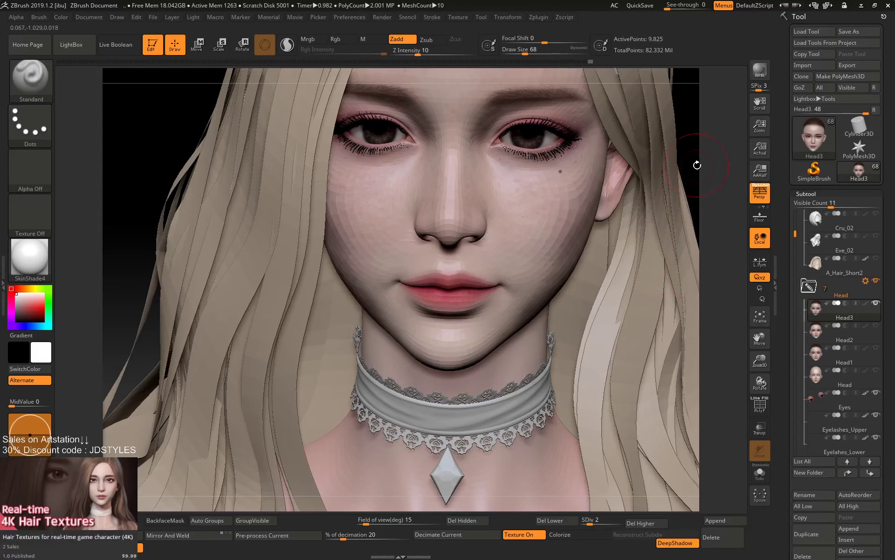
drag(697, 164, 697, 152)
drag(699, 193, 694, 220)
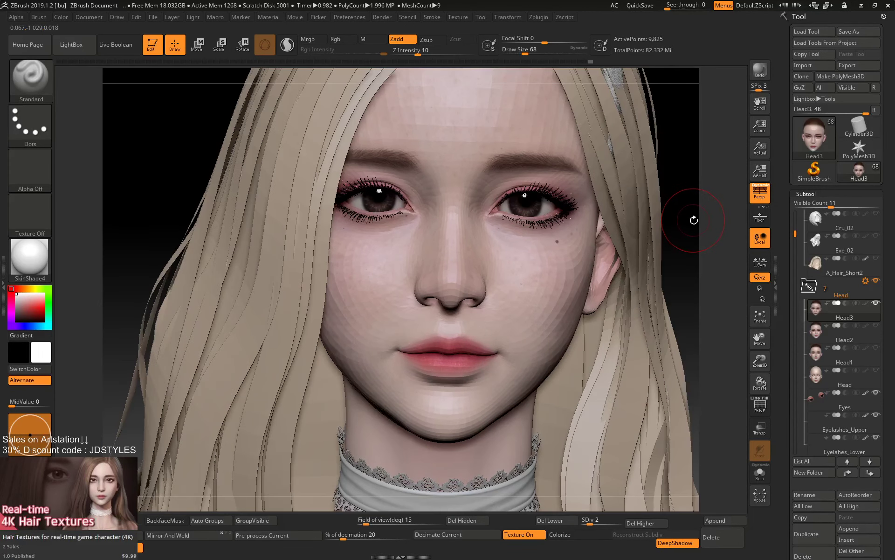
Reshape the cheek and jawline symmetrically with the Move brush at draw size 223.
key(space)
drag(564, 264, 578, 265)
drag(713, 253, 691, 280)
key(space)
drag(605, 260, 614, 260)
key(shift+s)
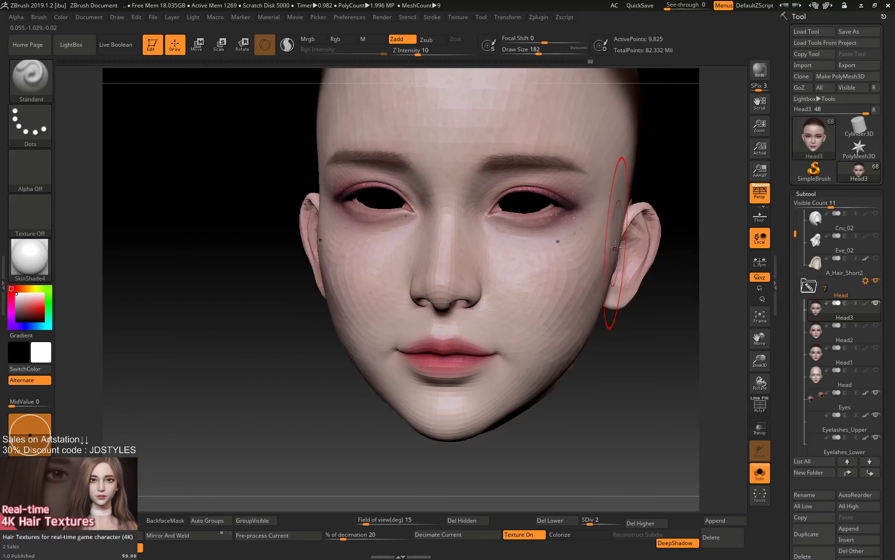
key(shift+s)
key(b)
key(m)
key(v)
key(space)
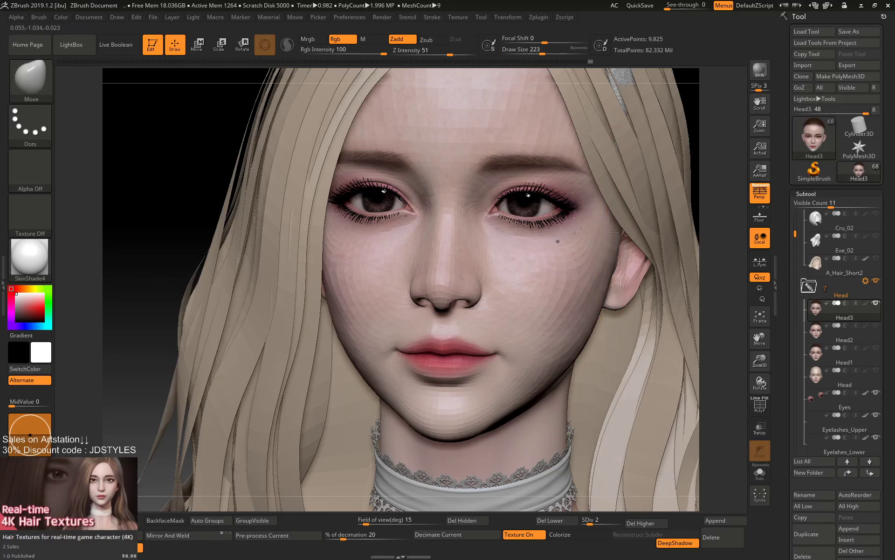
drag(605, 280, 600, 281)
drag(583, 342, 577, 350)
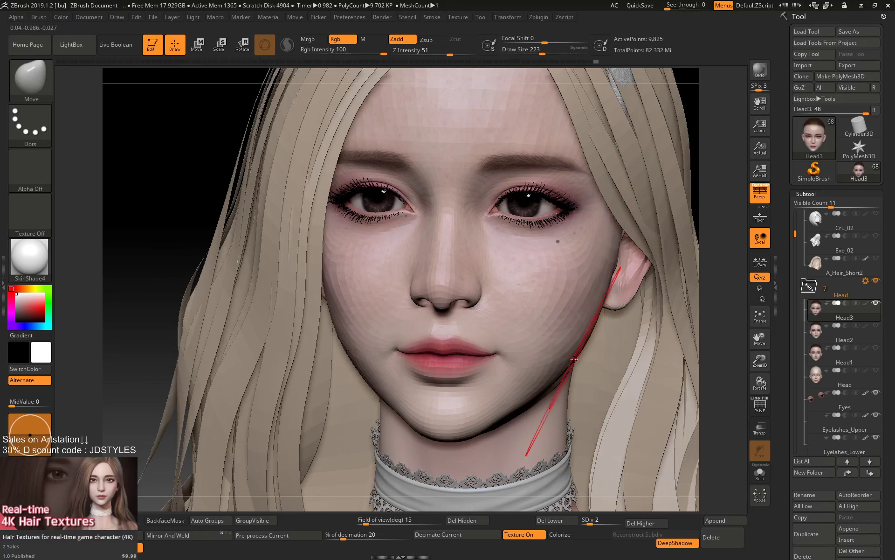
drag(543, 385, 540, 387)
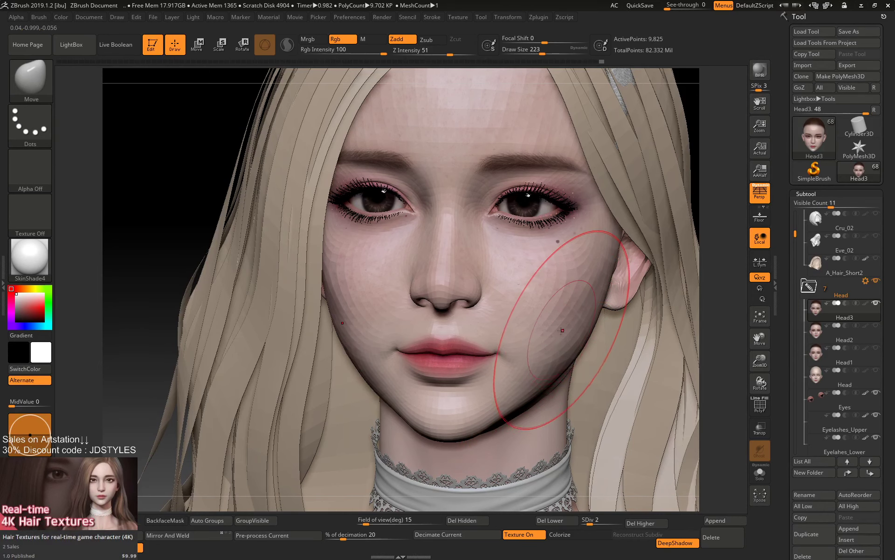
Examine the chin, jaw and mouth from several angles, reducing the Move brush's draw size to 27.
key(space)
drag(562, 332, 549, 331)
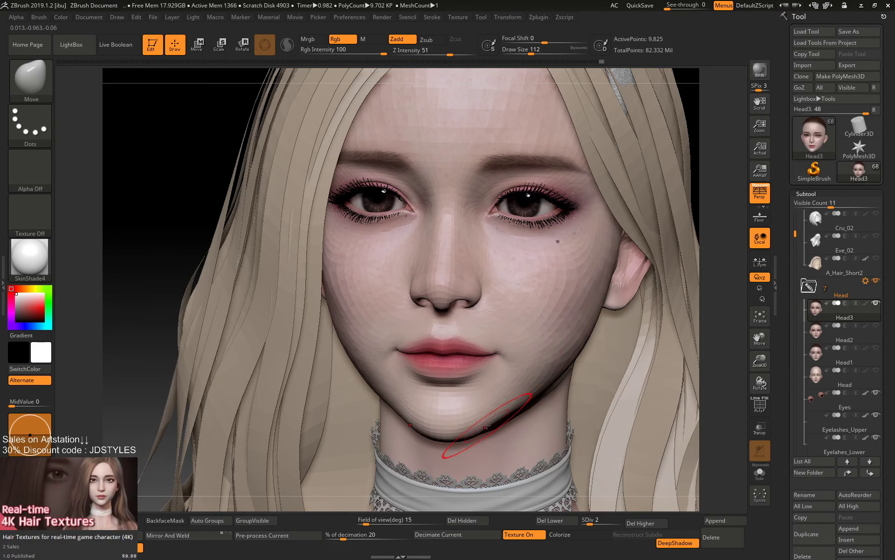
mouse_move(716, 266)
mouse_down()
mouse_move(716, 224)
mouse_move(713, 262)
mouse_up()
key(space)
drag(480, 303, 471, 304)
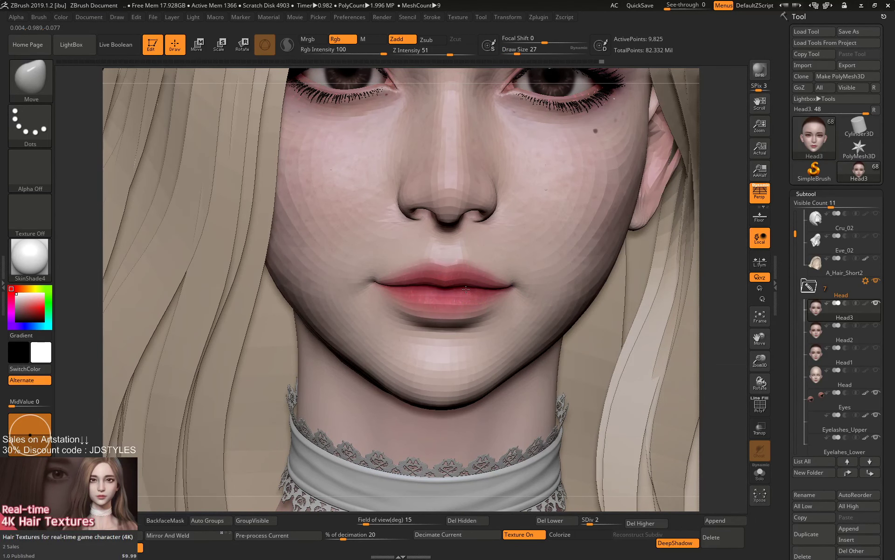
key(space)
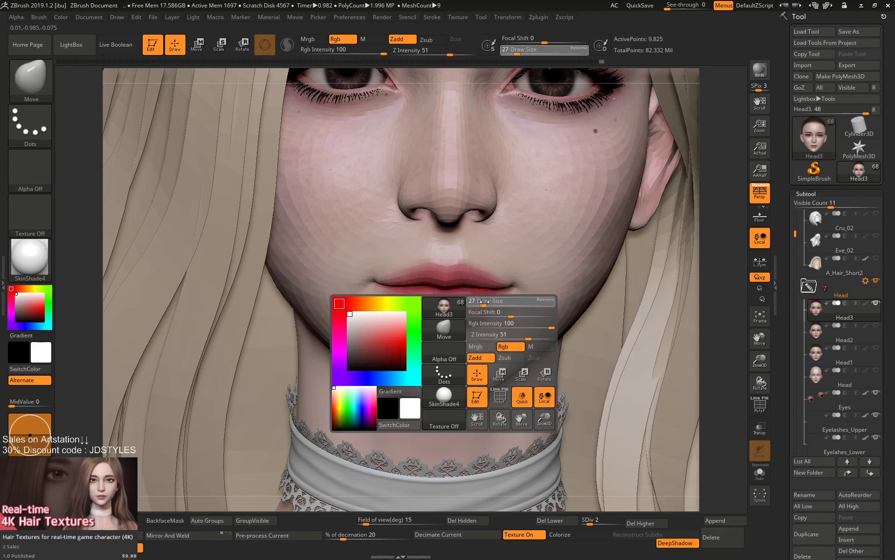
drag(484, 305, 491, 306)
key(space)
mouse_move(717, 280)
mouse_down()
mouse_move(722, 212)
mouse_move(719, 280)
mouse_up()
key(space)
drag(489, 304, 484, 304)
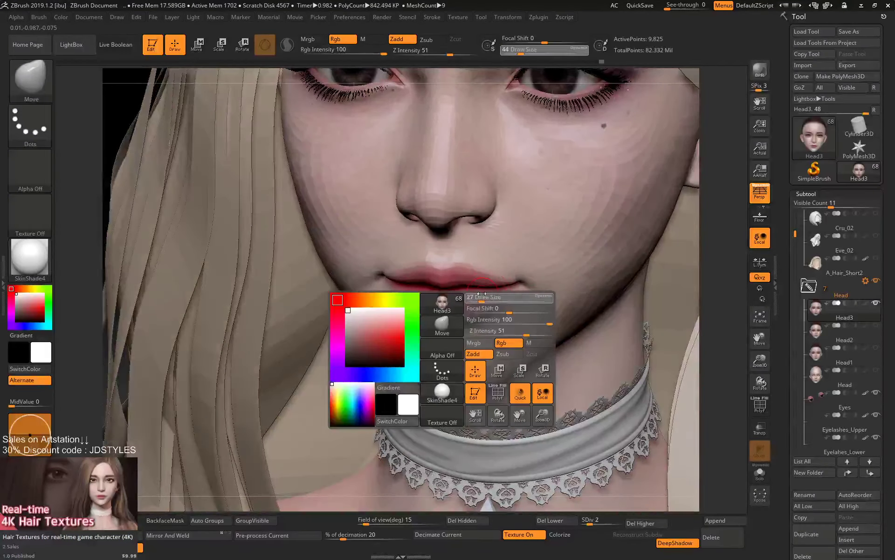
drag(735, 259, 719, 489)
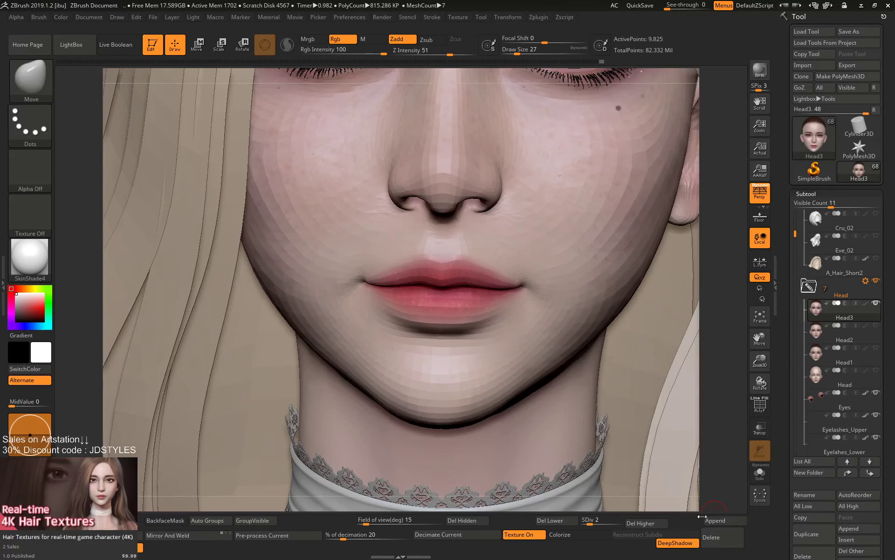
Turn off deep shadows and refine the lips with the Standard brush over the displayed wireframe, reducing its draw size from 35 to 25.
click(691, 544)
click(691, 543)
key(space)
drag(472, 298, 474, 296)
key(space)
key(b)
key(s)
key(t)
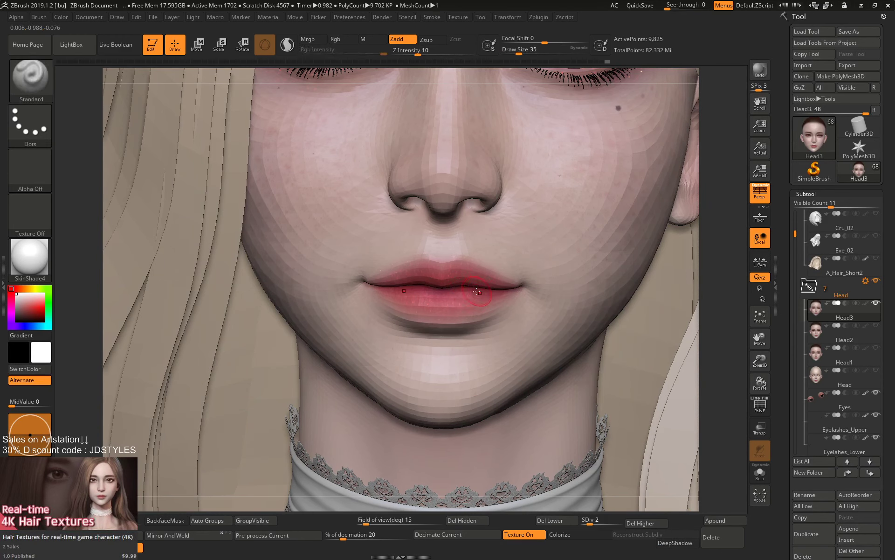
key(shift+f)
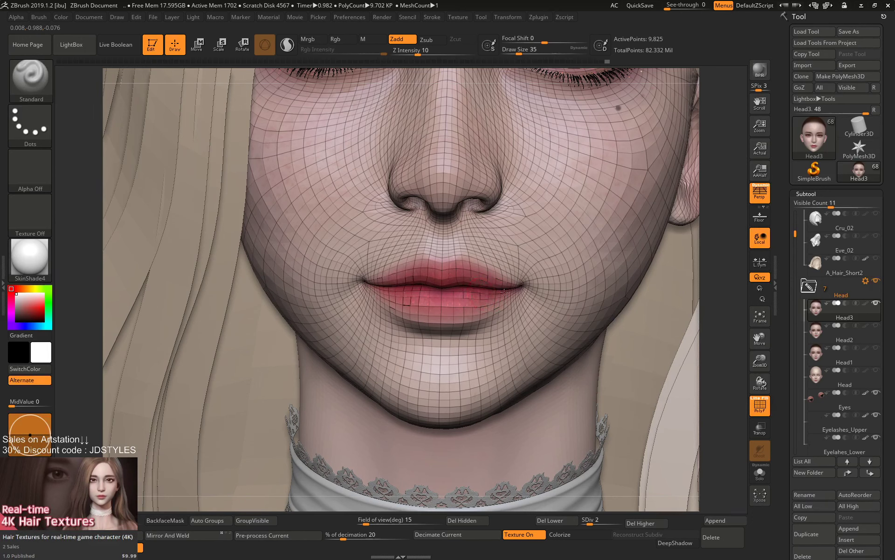
key([)
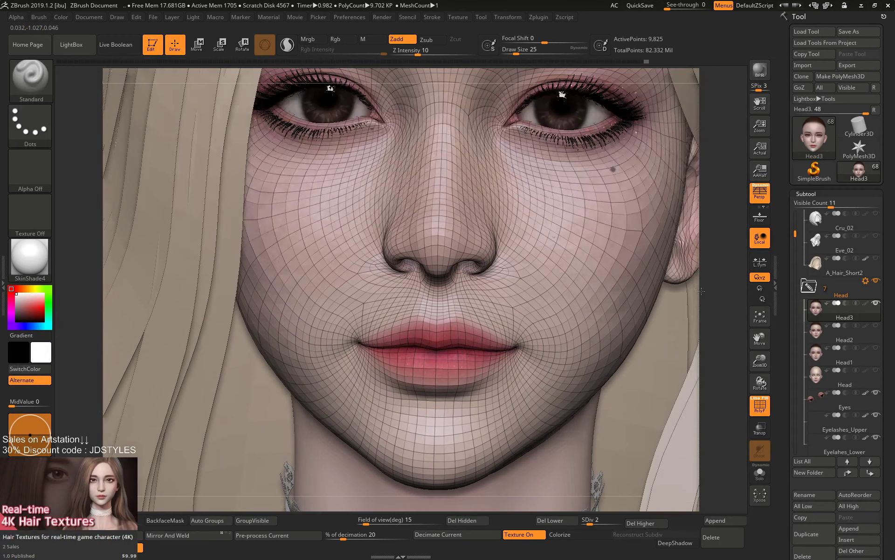
Adjust the sides of the nose above the nostrils with the Move brush at draw size 68.
key(space)
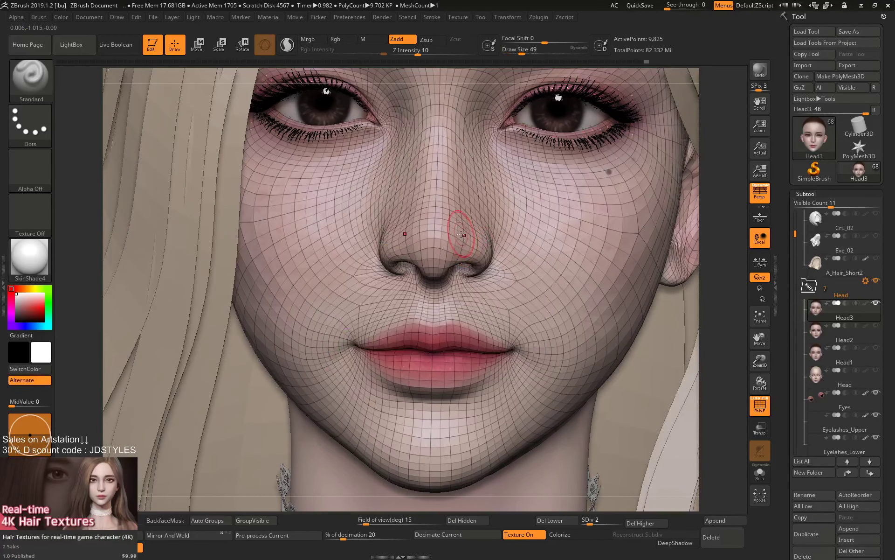
key(b)
key(m)
key(v)
key(space)
drag(455, 228, 459, 230)
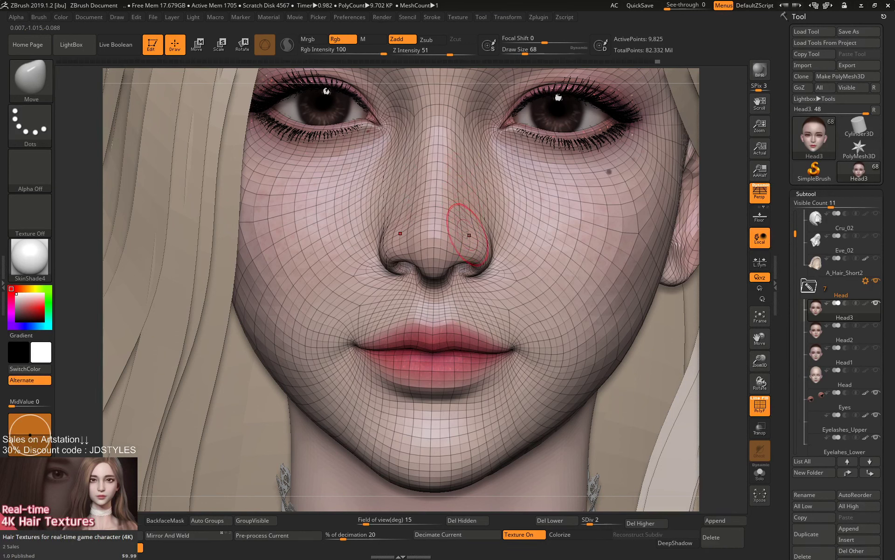
Sculpt and smooth the side of the nose bridge down to the nostril with the Standard brush at draw size 62.
key(space)
mouse_move(723, 253)
mouse_down()
mouse_move(739, 224)
mouse_move(648, 231)
mouse_up()
key(b)
key(s)
key(t)
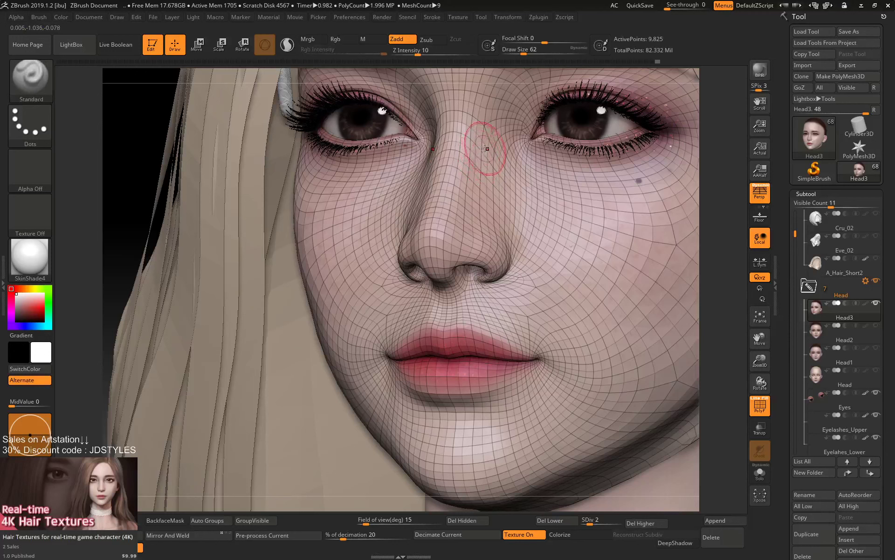
drag(486, 142, 477, 221)
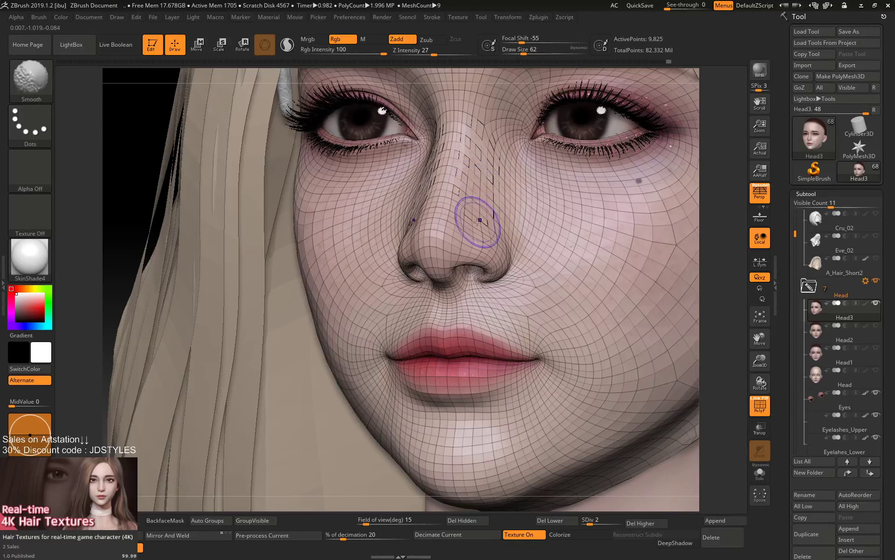
Hide the wireframe and refine the nose shape with the Move brush at draw size 41.
key(b)
key(m)
key(v)
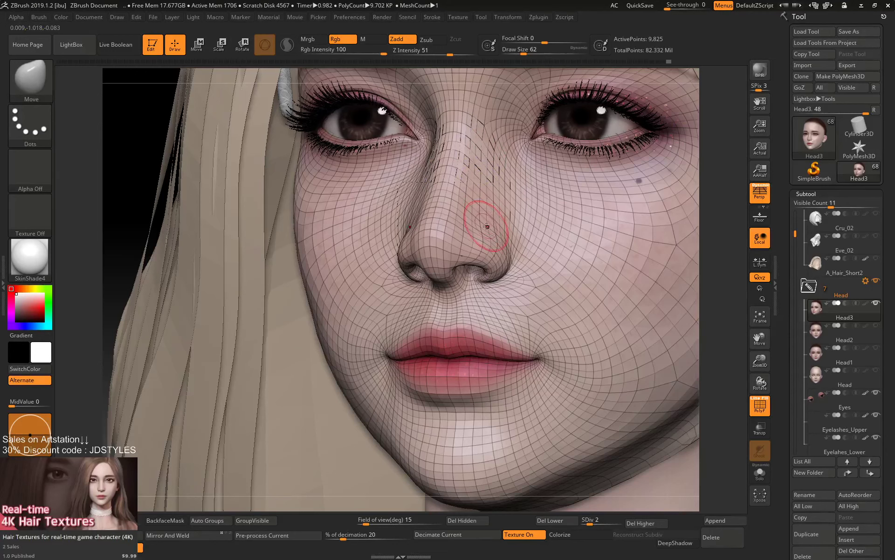
key(f)
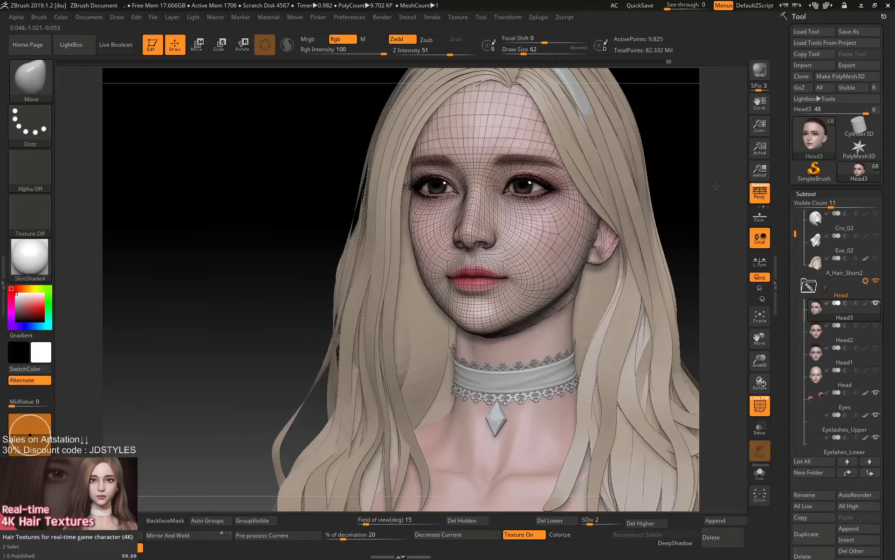
key(shift+f)
mouse_move(714, 189)
alt+mouse_down()
mouse_move(695, 202)
mouse_move(672, 261)
alt+mouse_up()
key(space)
drag(477, 267, 474, 266)
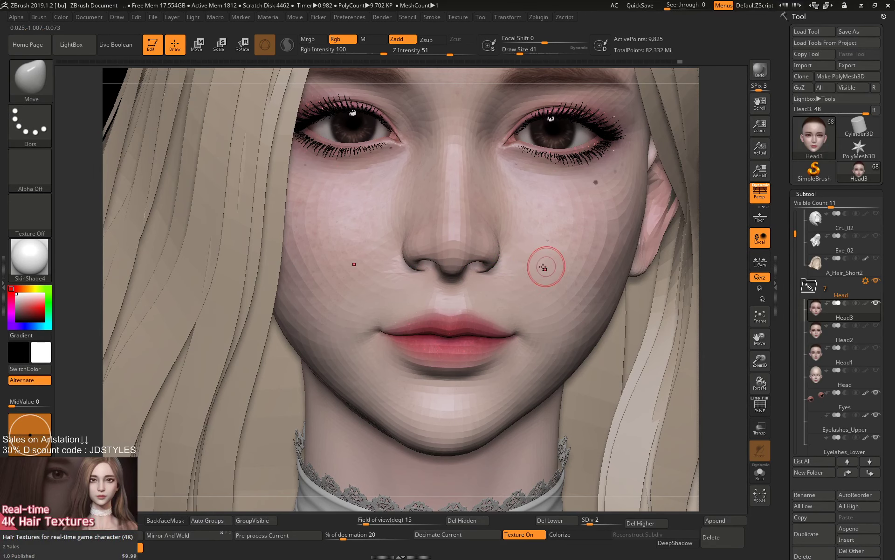
Adjust the nostrils and underside of the nose with the Move brush at draw size 49, working from front and side views.
drag(712, 254, 699, 258)
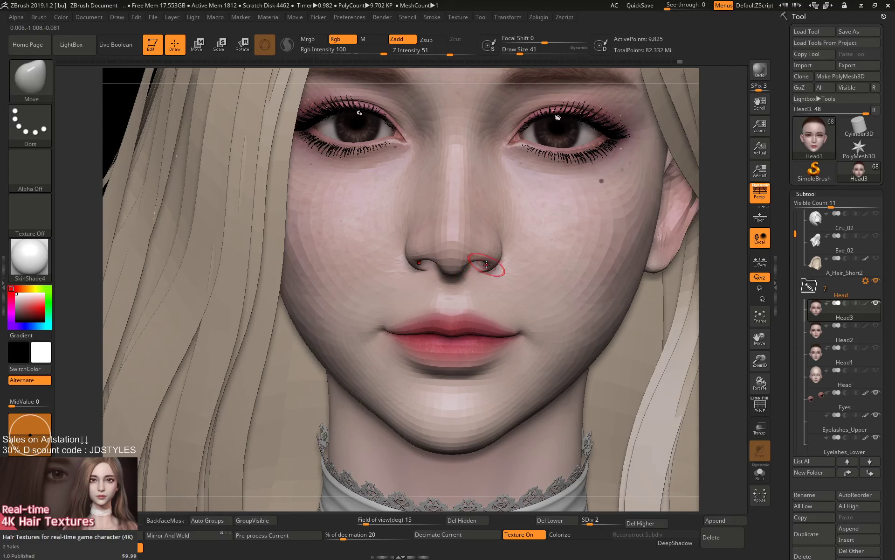
key(space)
drag(469, 262, 475, 264)
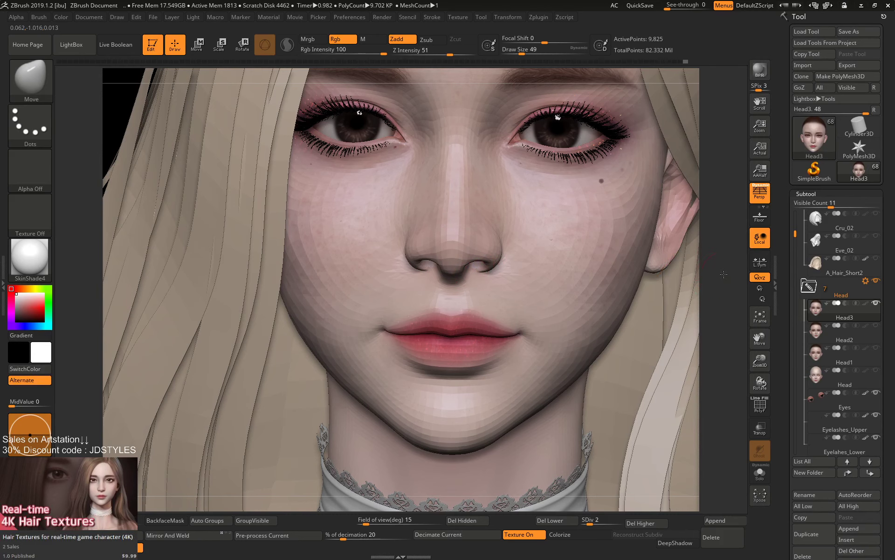
drag(724, 275, 599, 274)
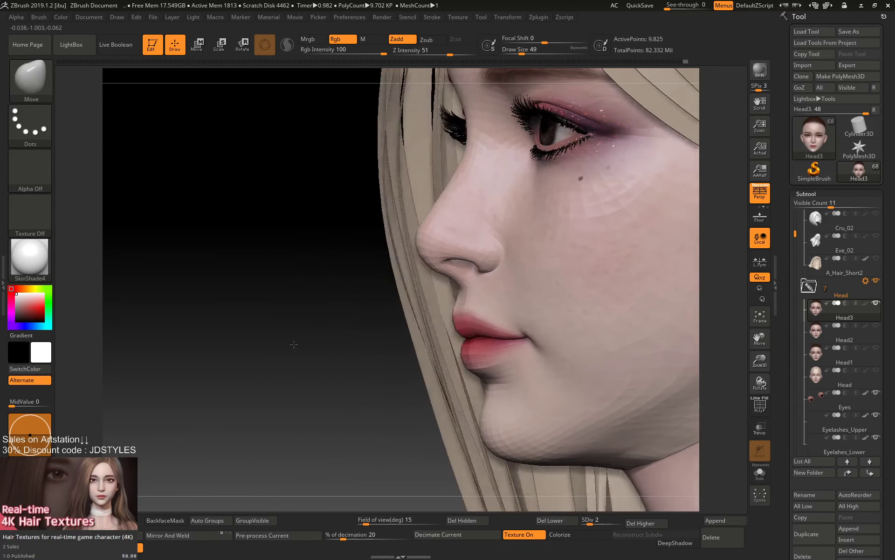
drag(294, 345, 474, 269)
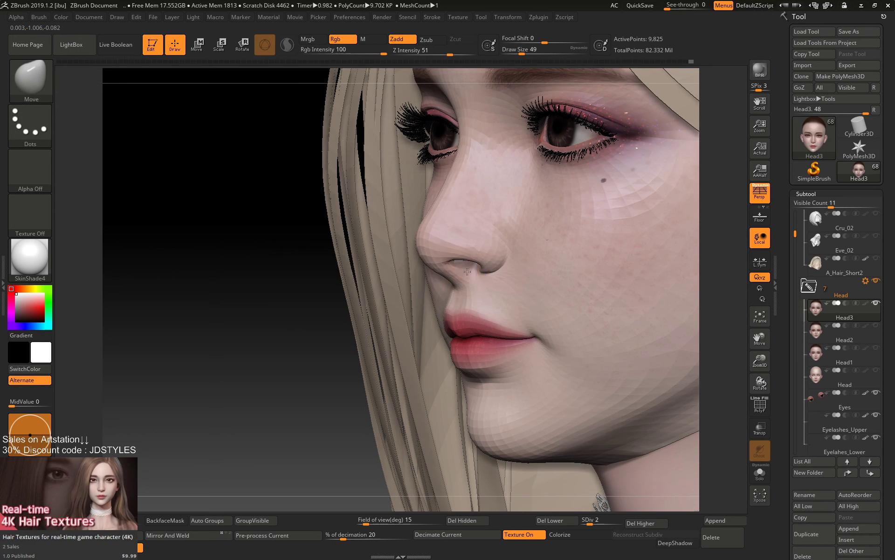
drag(299, 317, 484, 294)
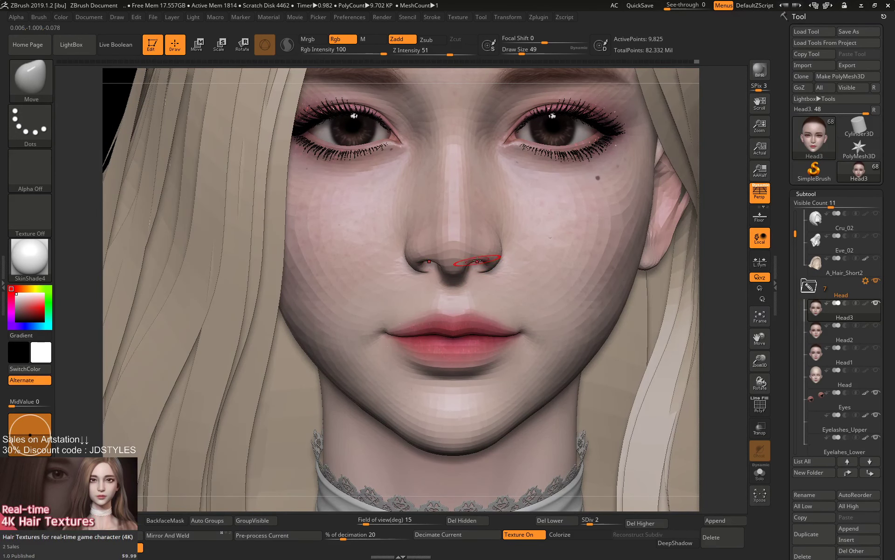
Nudge the outer wings of the nose with the Move brush at draw size 65 in a three-quarter view.
alt+drag(723, 262, 629, 184)
mouse_move(685, 154)
mouse_down()
mouse_move(683, 145)
mouse_move(672, 243)
mouse_up()
key(bracketright)
drag(499, 257, 497, 255)
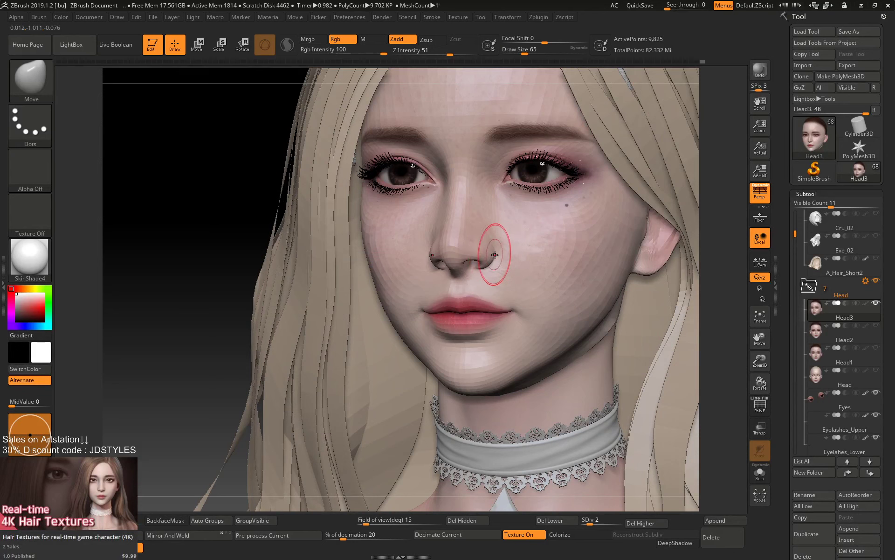
Reduce the brush to draw size 41 and smooth the cheek beside the nose.
key([)
key([)
key([)
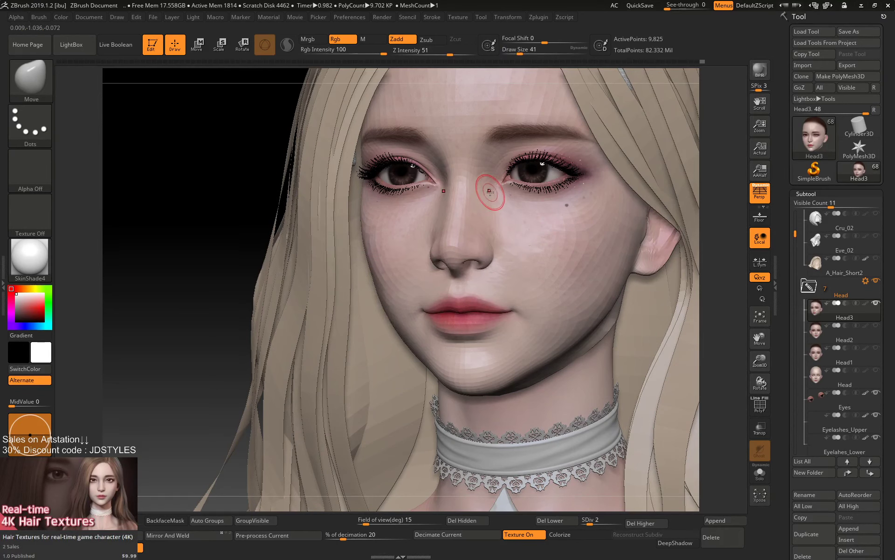
key(shift)
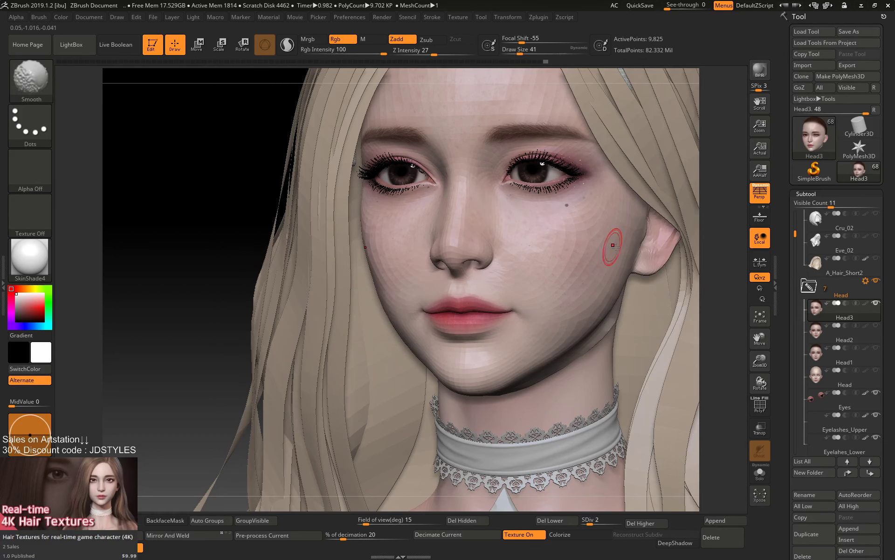
Sculpt and smooth the lower edge of the chin with the Standard brush at draw size 41 in a three-quarter view.
key(b)
key(s)
key(t)
drag(724, 211, 543, 360)
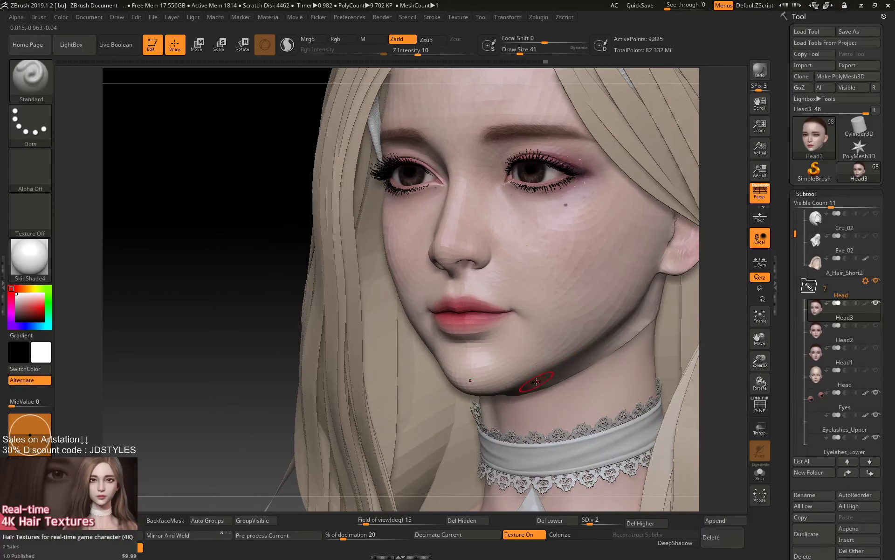
key(shift)
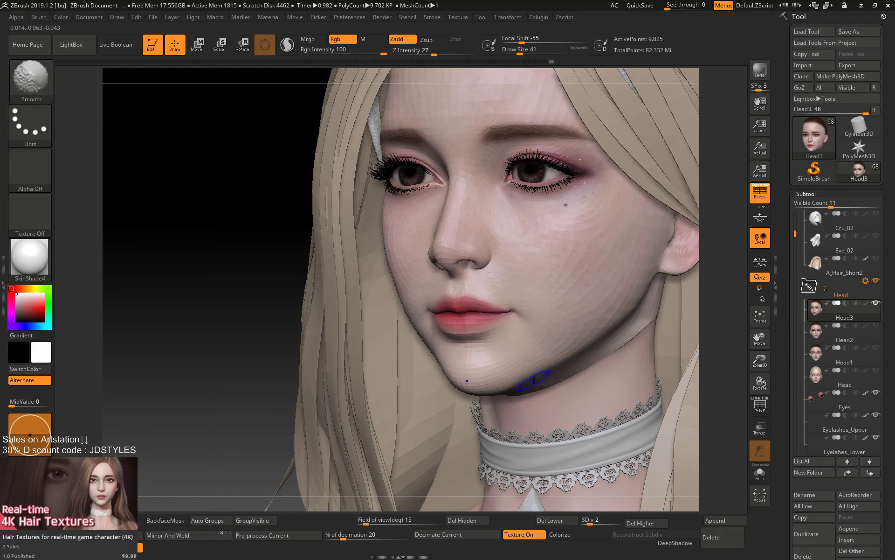
shift+drag(502, 387, 509, 390)
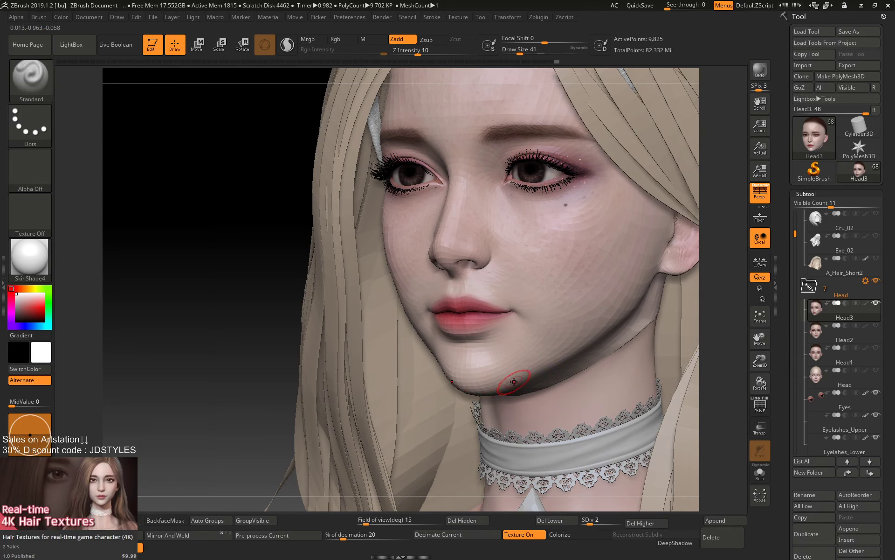
Shape the underside of the jaw from a low angle with the Standard brush at draw size 68.
drag(244, 413, 247, 355)
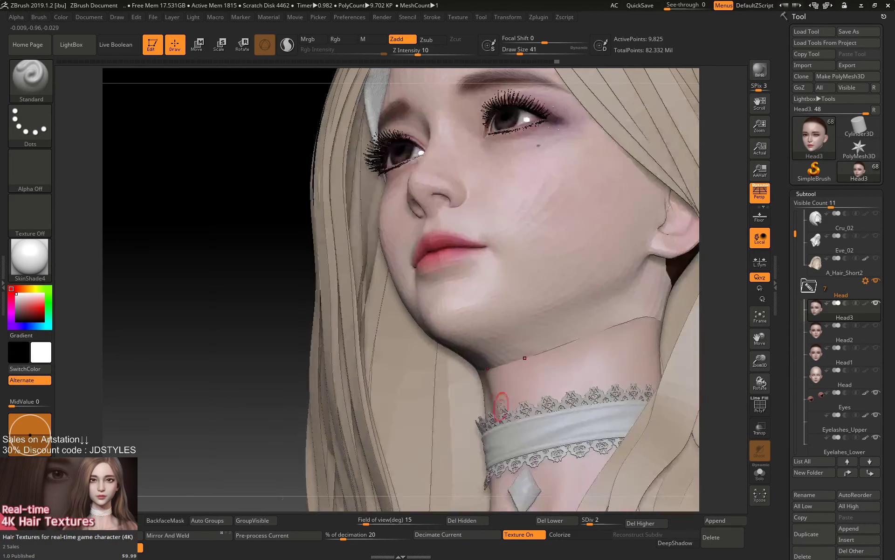
key(space)
drag(468, 339, 475, 339)
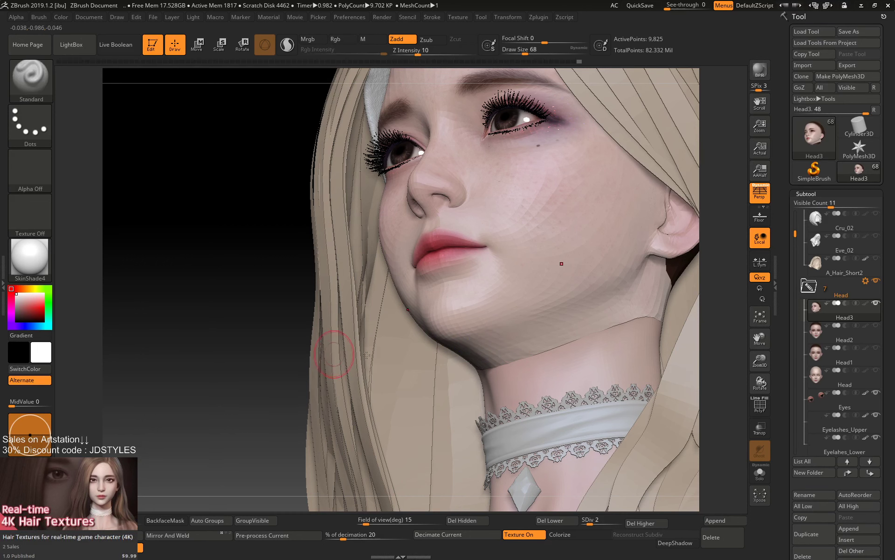
drag(268, 346, 272, 387)
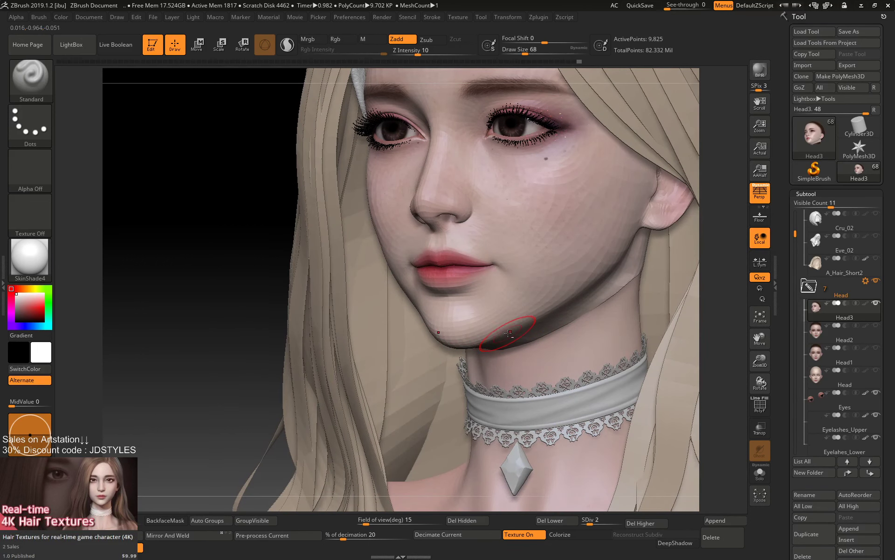
Undo the last chin stroke and carve the bottom of the chin inward with the Standard brush at draw size 49.
mouse_move(460, 338)
mouse_down()
mouse_move(468, 331)
mouse_move(449, 335)
mouse_up()
key(space)
key(ctrl+z)
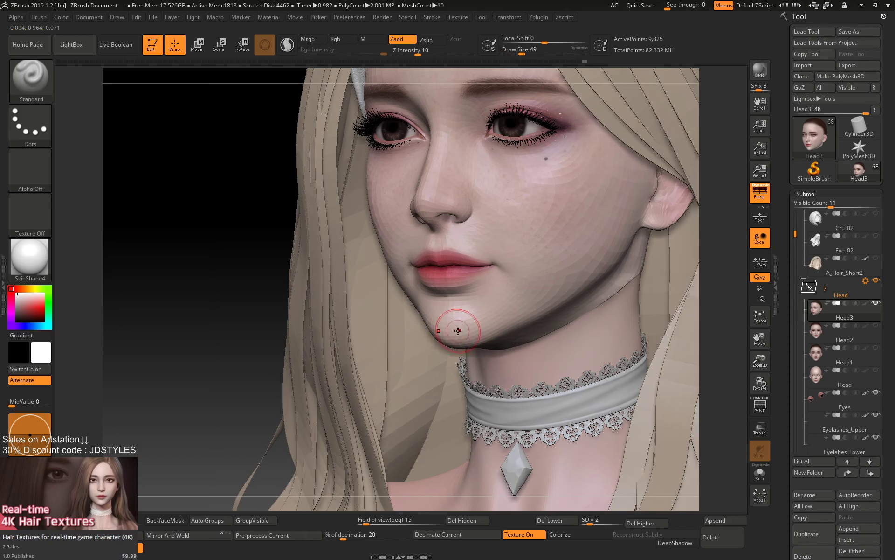
alt+drag(472, 341, 490, 338)
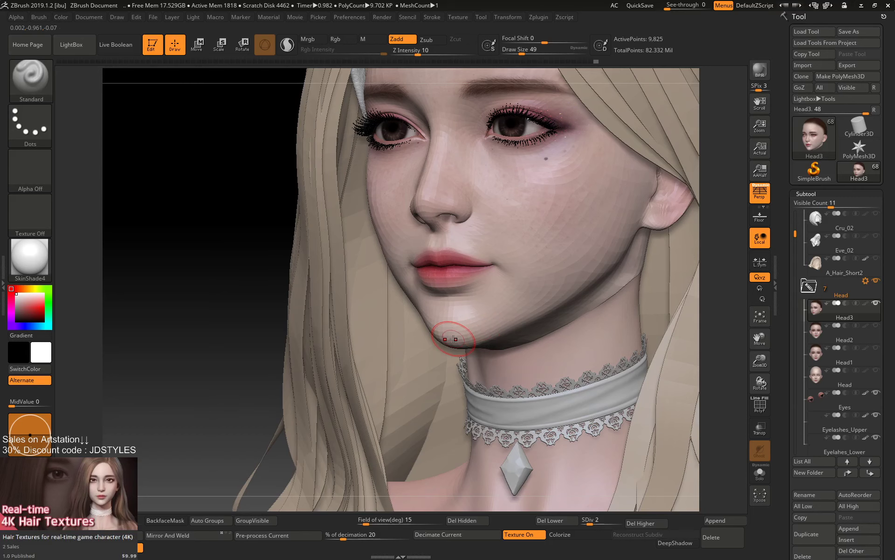
Reshape the chin's profile in side view with the Move brush, reducing the draw size from 101 to 74.
drag(239, 371, 194, 362)
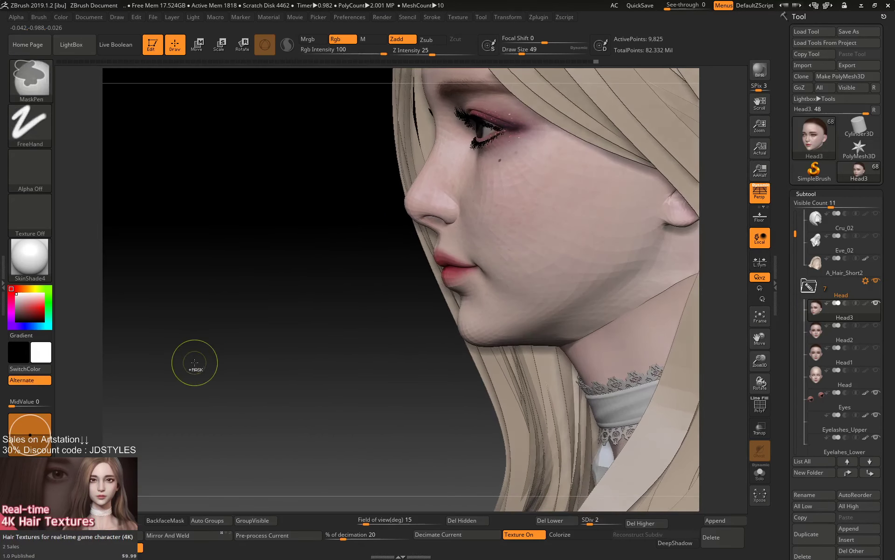
mouse_move(441, 365)
shift+mouse_down()
mouse_move(397, 388)
mouse_move(499, 372)
shift+mouse_up()
key(bracketright)
key(b)
key(m)
key(v)
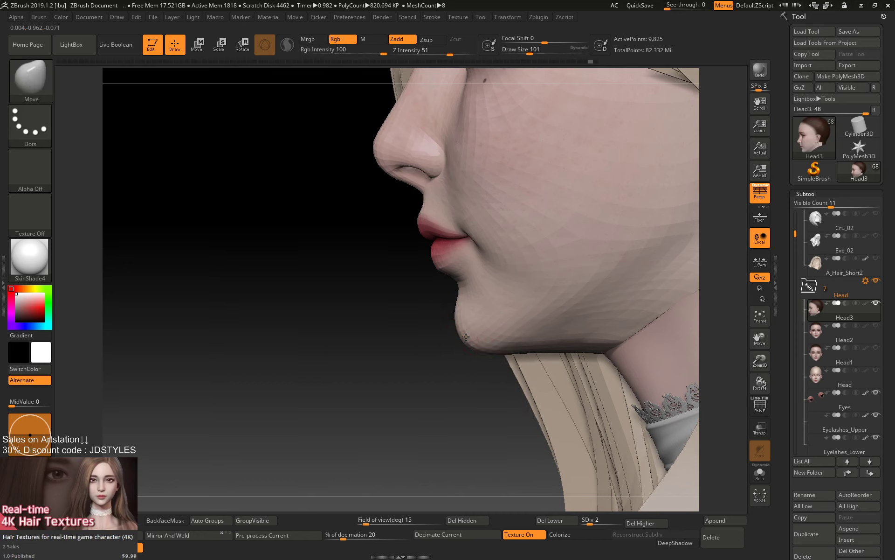
drag(466, 336, 460, 312)
key(space)
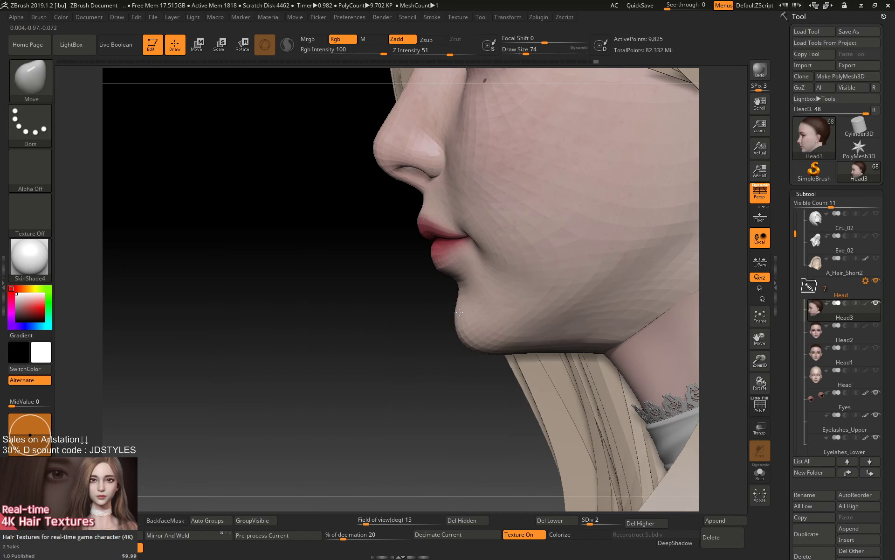
Refine and smooth the front of the chin in side view with the Standard brush at draw size 74.
key(b)
key(s)
key(t)
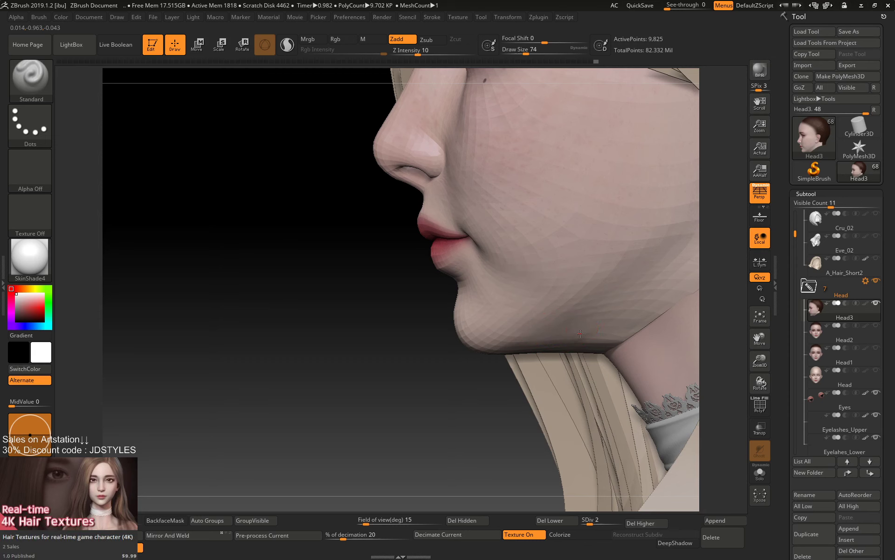
key(shift)
Export the Head3 mesh in OBJ format, overwriting Head_Low_lv2_Modified_2.OBJ in the Mesh folder.
drag(366, 343, 388, 361)
alt+drag(232, 325, 198, 340)
drag(700, 219, 713, 220)
alt+drag(692, 228, 676, 278)
key(ctrl)
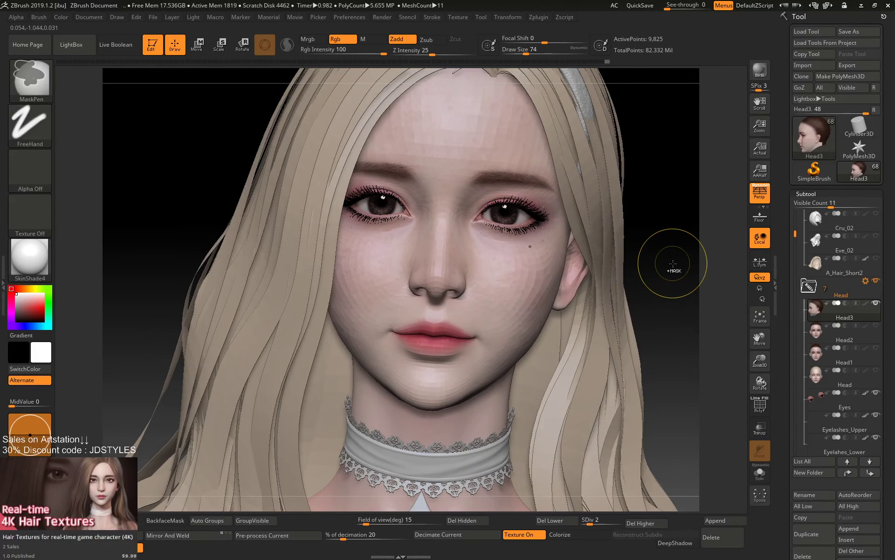
key(ctrl+e)
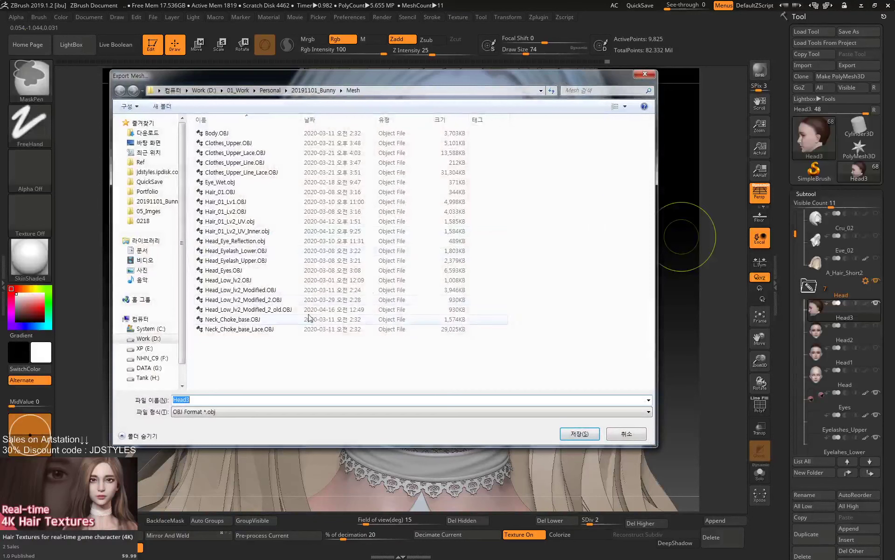
click(256, 300)
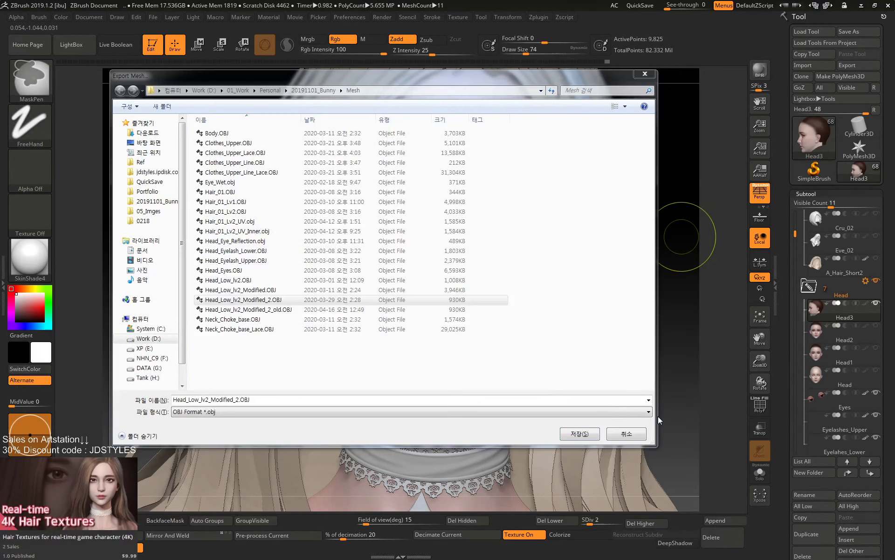
key(Return)
click(467, 287)
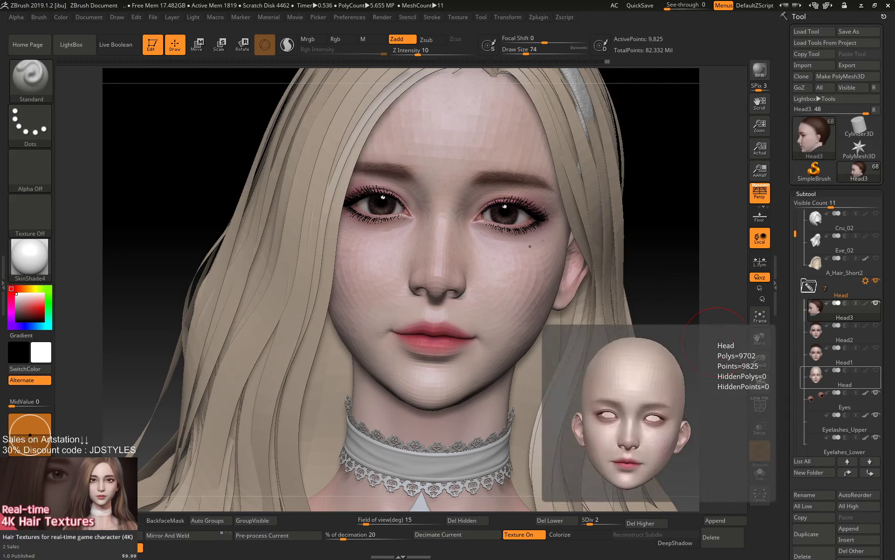
Switch to Marmoset Toolbag, select the Head_Low_lv2_Modified reference and examine the head from front and three-quarter views.
key(alt+Tab)
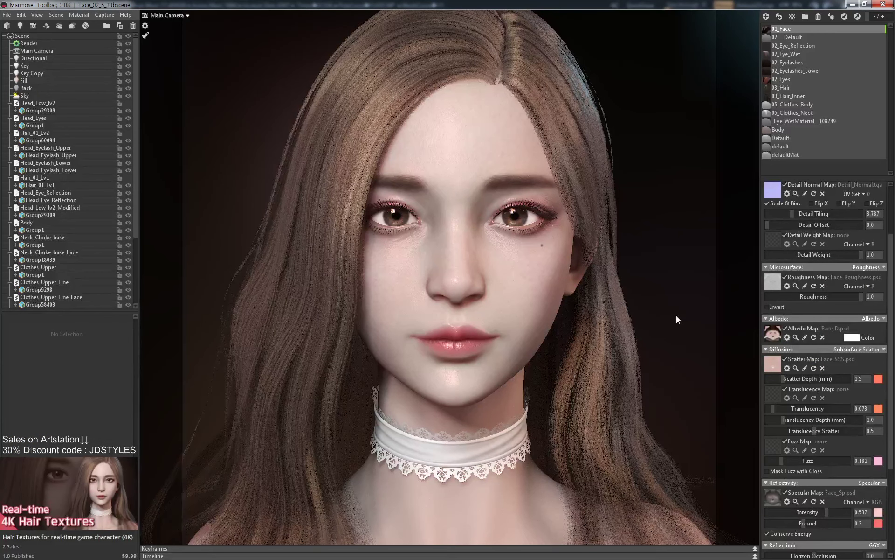
click(530, 300)
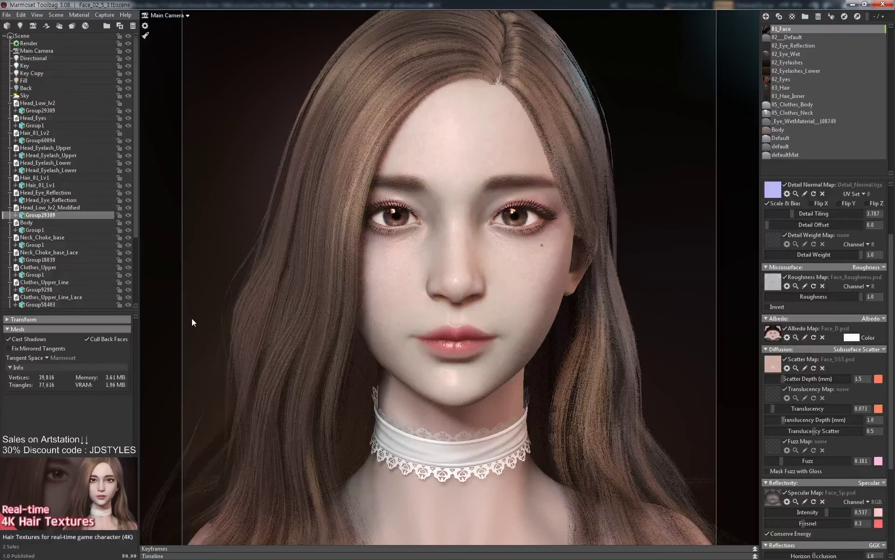
click(54, 208)
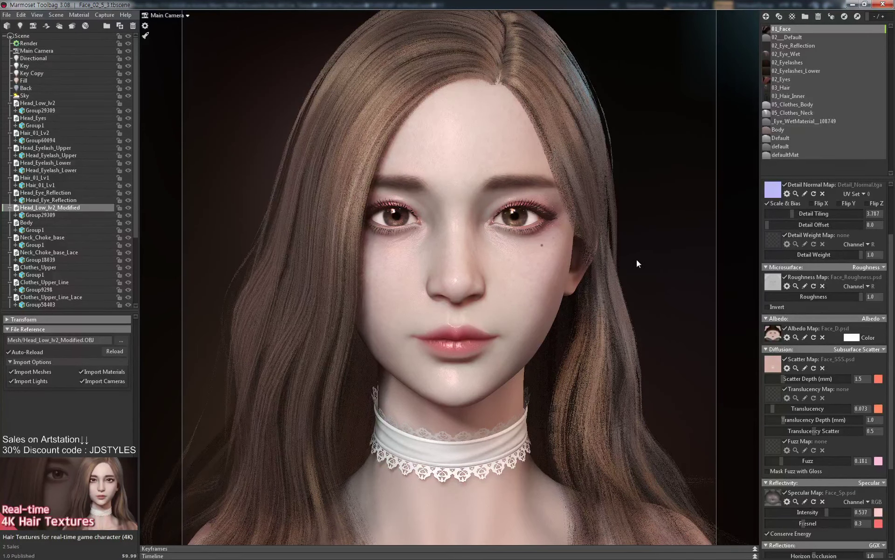
drag(636, 261, 602, 270)
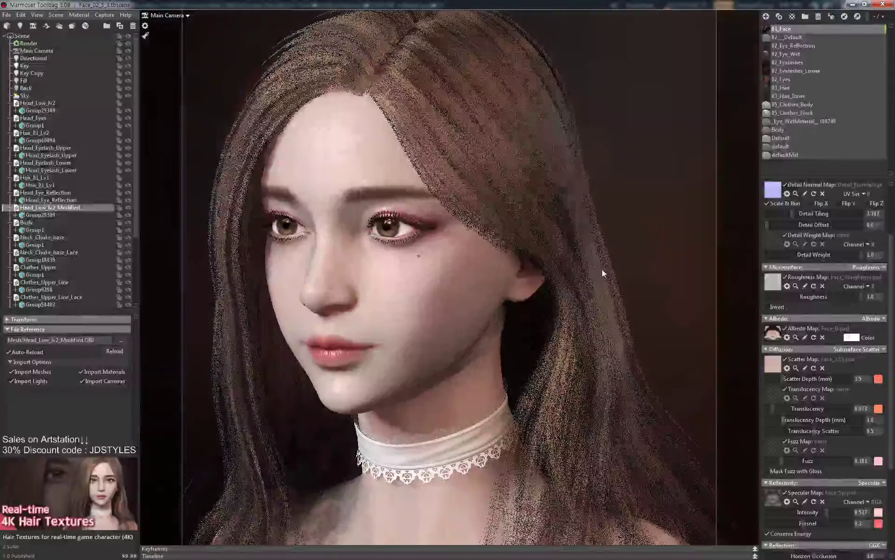
drag(639, 241, 675, 240)
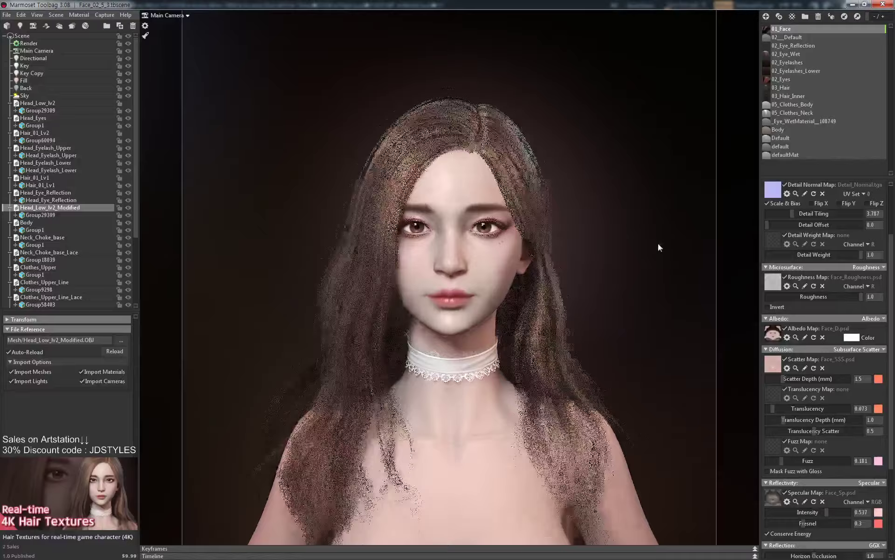
mouse_move(661, 260)
right_down()
mouse_move(655, 309)
mouse_move(655, 277)
right_up()
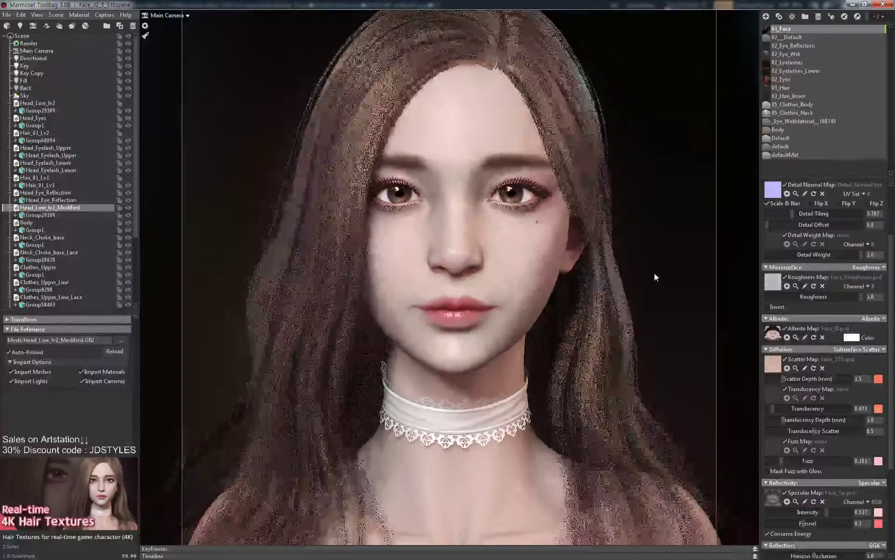
Disable the 01_Face material's scatter map and set its scatter depth to 1.092 mm.
click(777, 378)
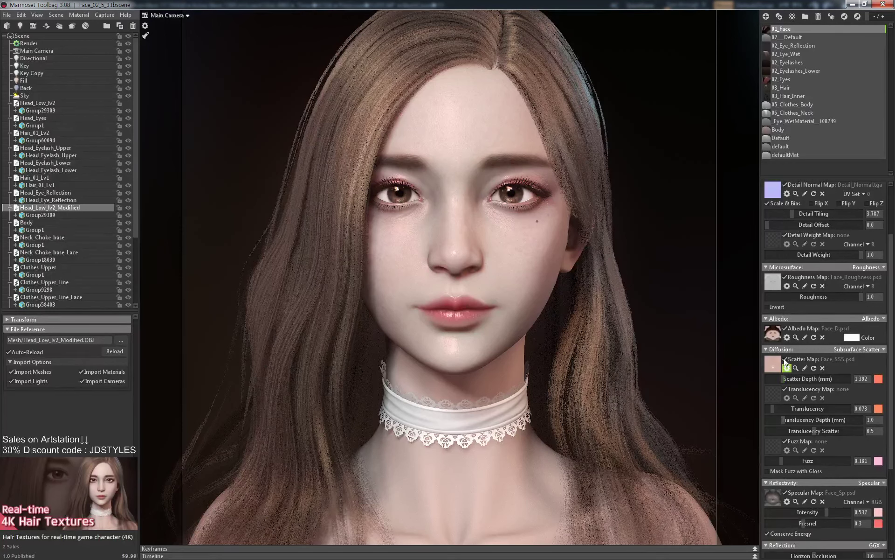
click(784, 359)
drag(781, 377, 779, 379)
scroll(684, 241, up, 4)
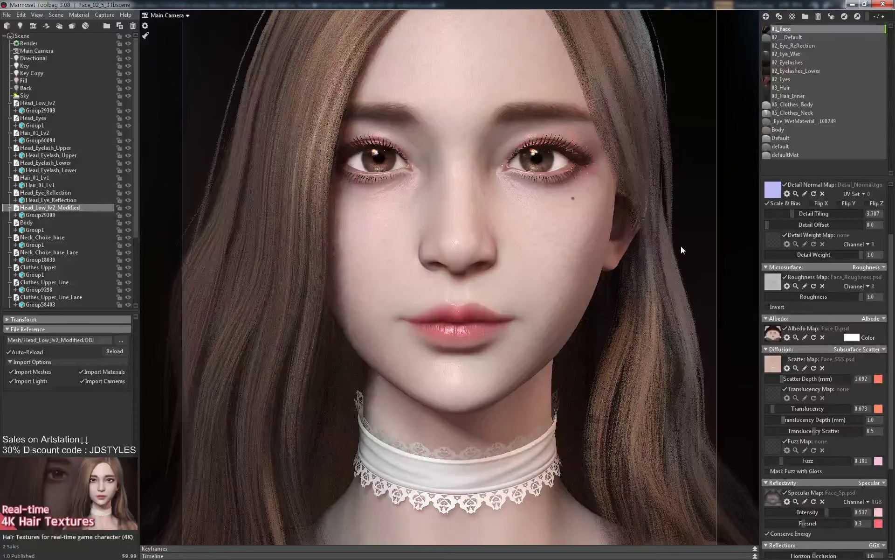
Switch to ZBrush and lift the corners of the mouth slightly with the Move brush at draw size 74.
key(alt+Tab)
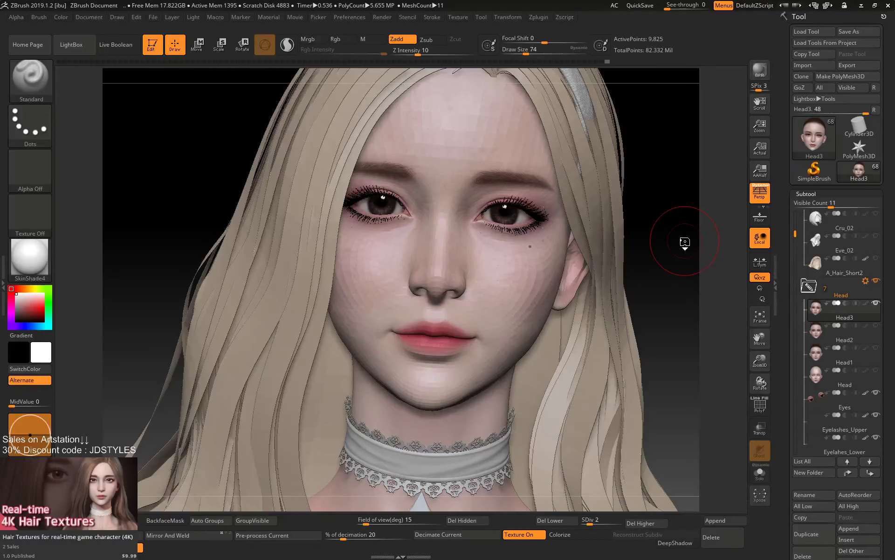
key(b)
key(m)
key(v)
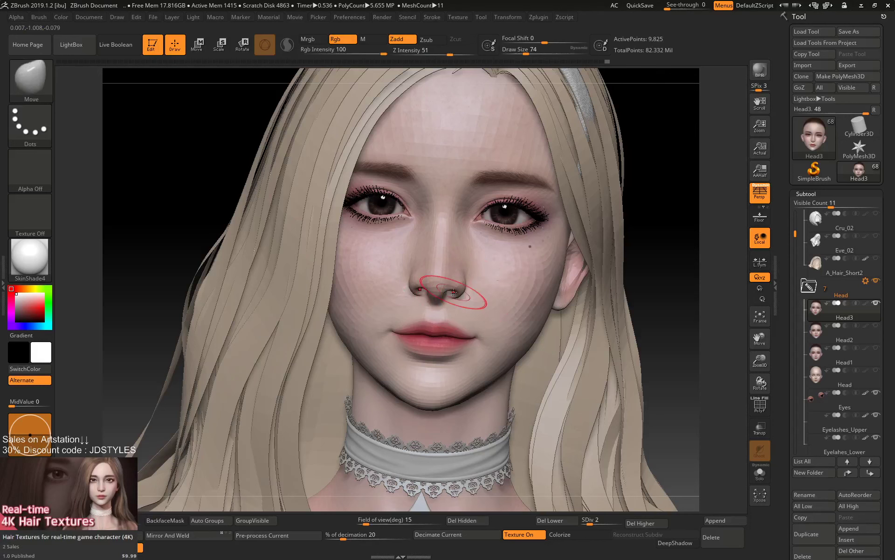
drag(481, 332, 481, 329)
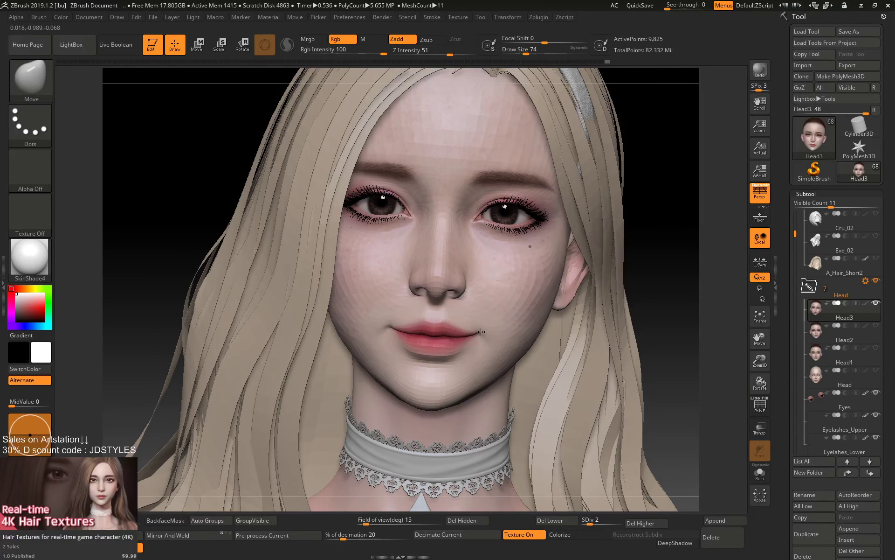
Export the updated Head3 mesh over Head_Low_lv2_Modified_2.OBJ, repeating the export after a check in Marmoset Toolbag.
key(ctrl+e)
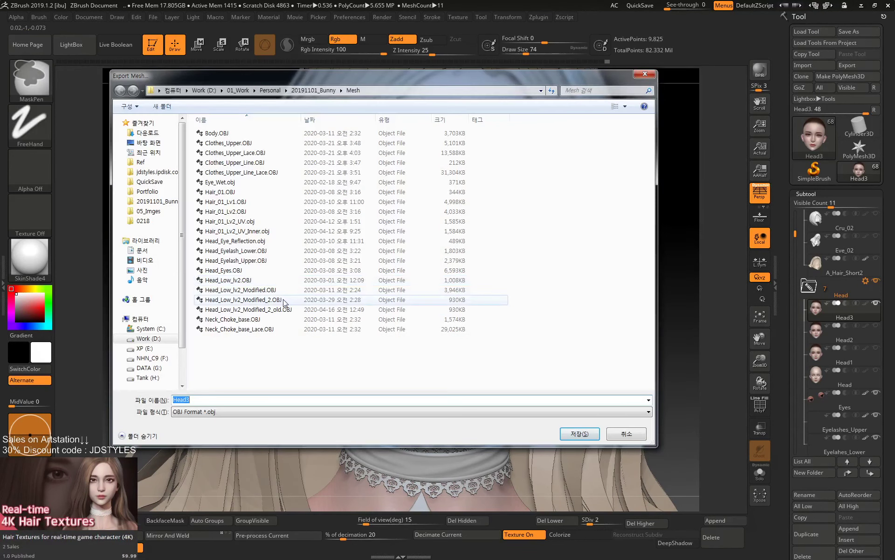
double_click(289, 300)
click(465, 288)
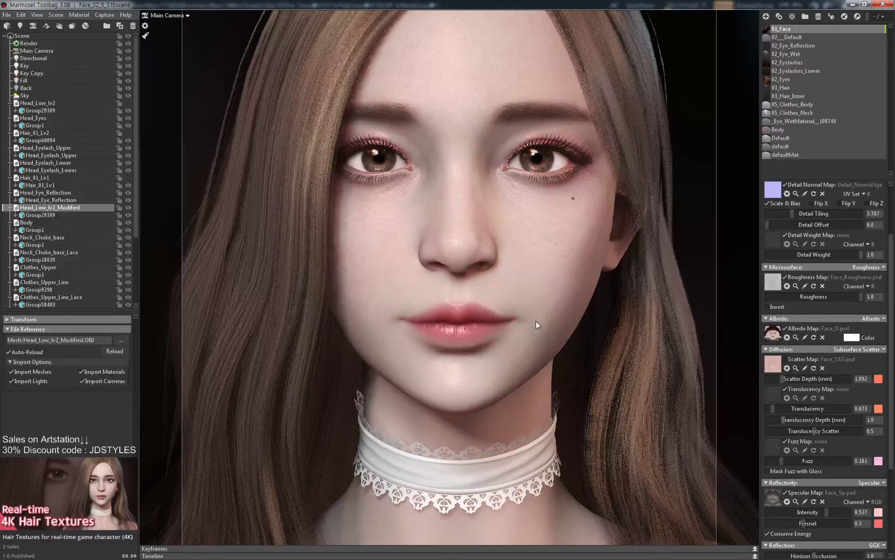
click(536, 321)
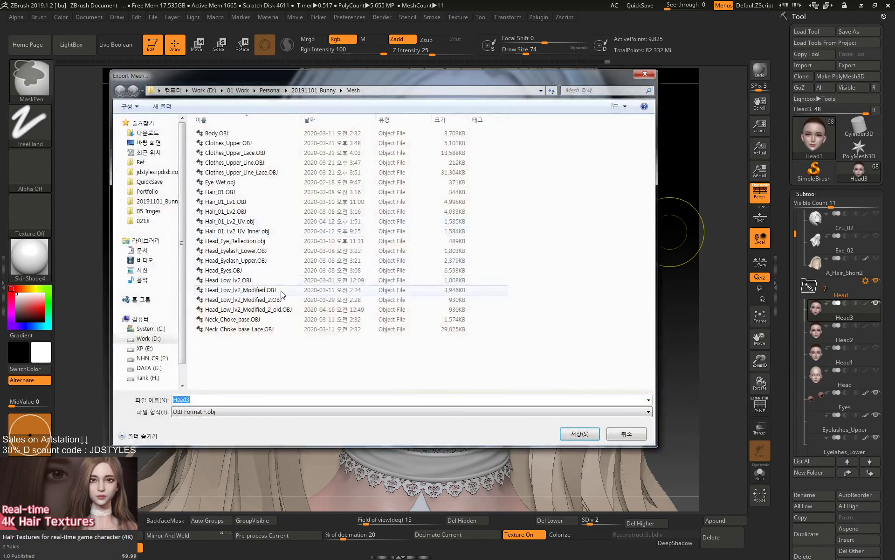
double_click(278, 299)
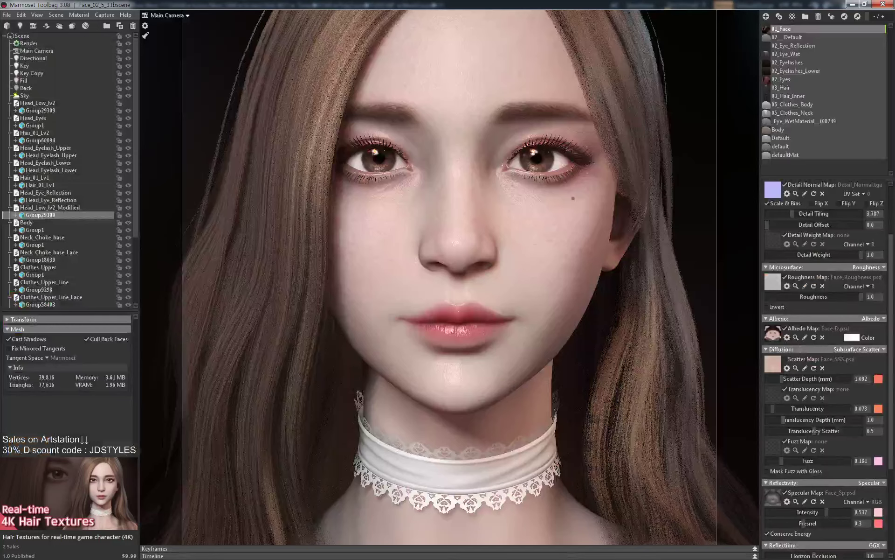
Reload the Head_Low_lv2_Modified reference and point it to Head_Low_lv2_Modified_2.OBJ.
click(548, 256)
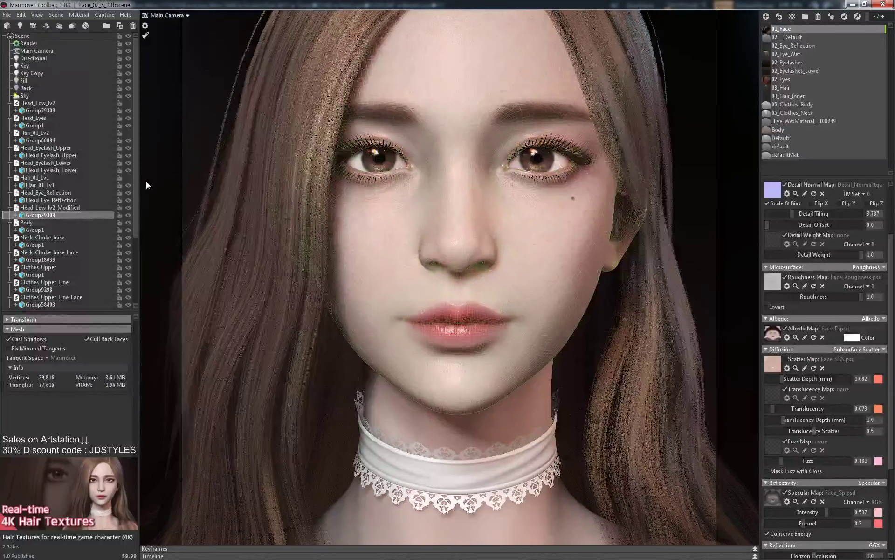
click(65, 208)
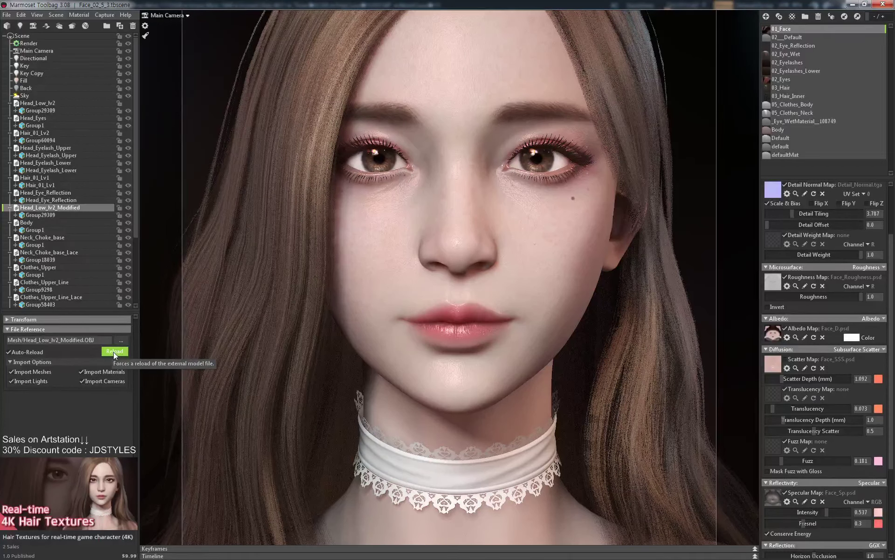
click(113, 351)
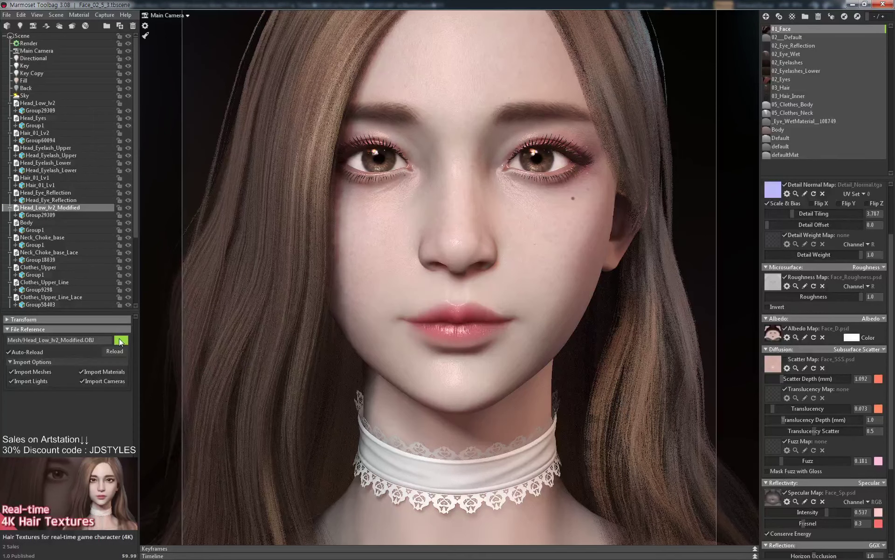
click(119, 339)
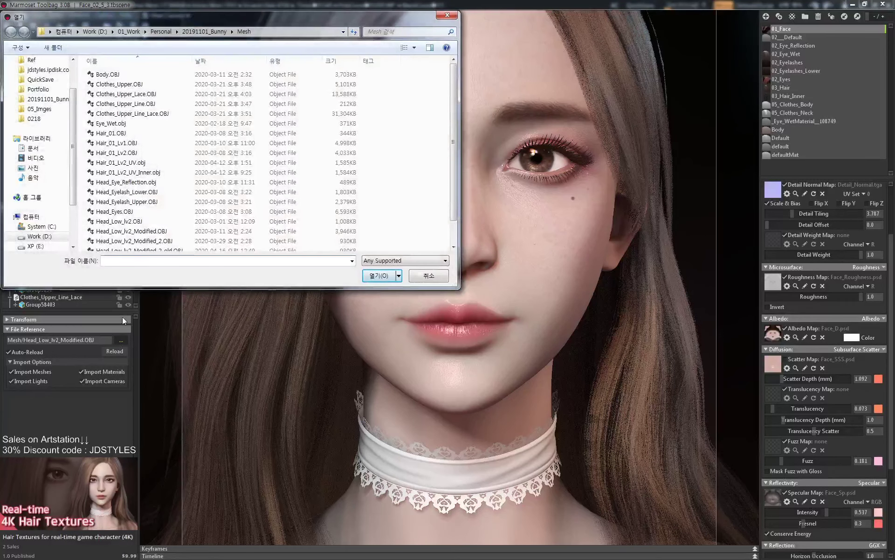
click(144, 241)
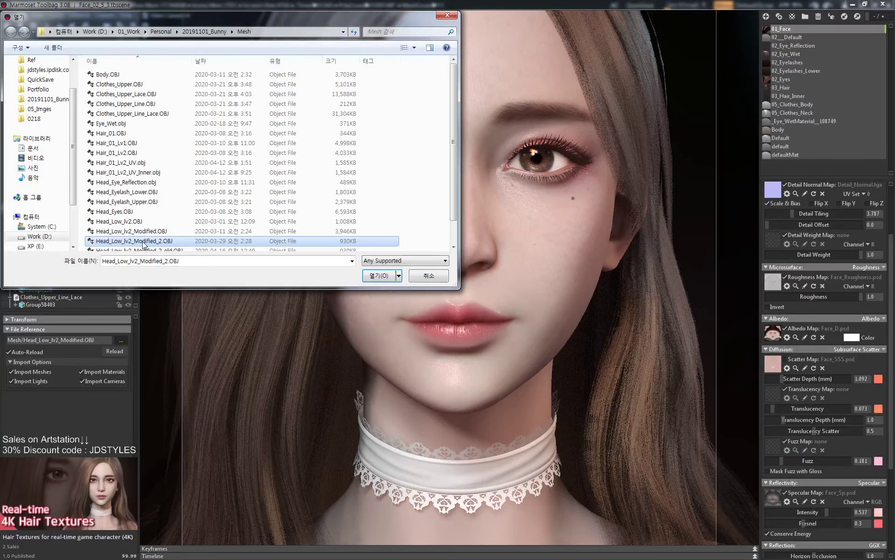
double_click(145, 242)
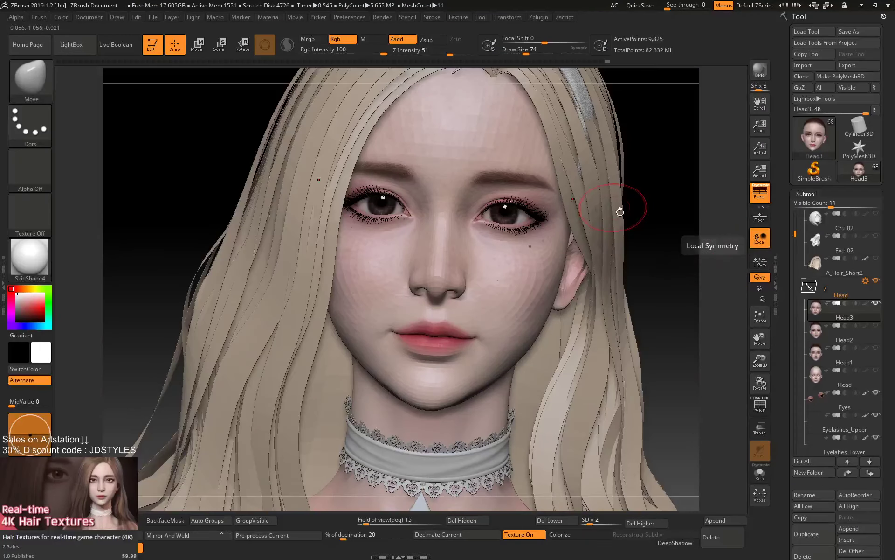
Switch to ZBrush, step through the undo history to the latest mouth edit and set the Move brush's draw size to 136.
click(609, 63)
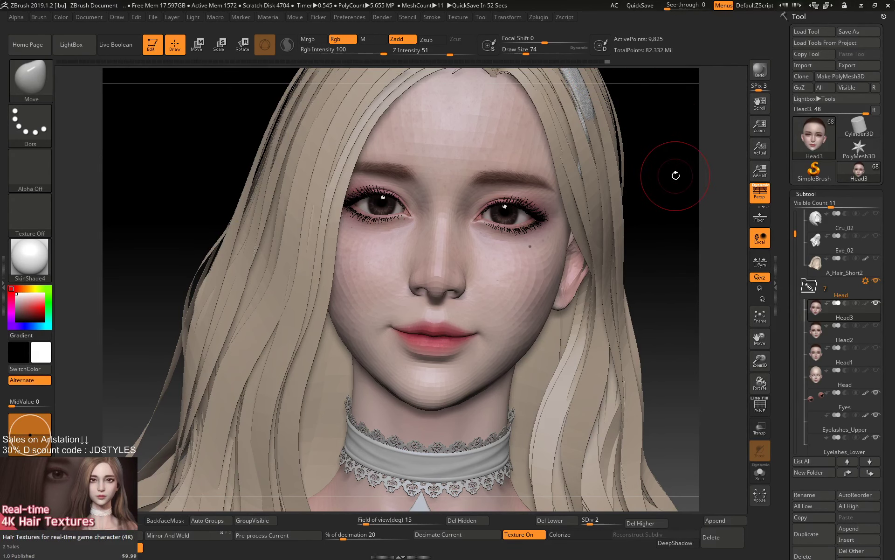
drag(688, 186, 687, 173)
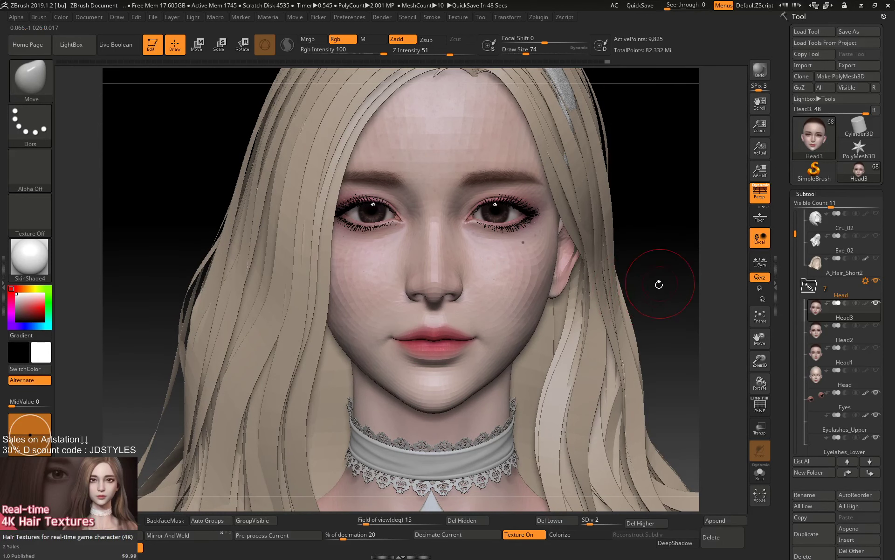
alt+drag(672, 283, 668, 290)
key(space)
drag(517, 328, 521, 320)
key(space)
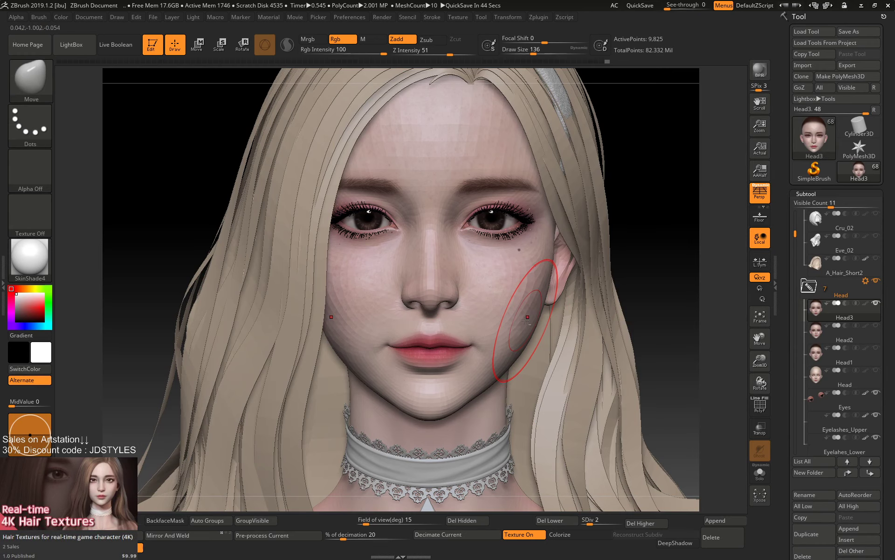
Check the rendered head from the front in Marmoset Toolbag and return to ZBrush.
key(alt+Tab)
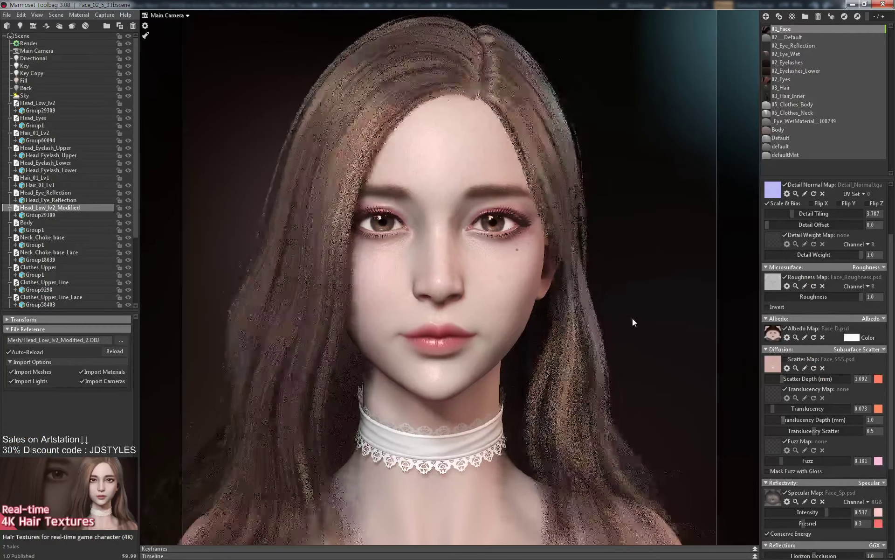
mouse_move(633, 318)
mouse_down()
mouse_move(620, 318)
mouse_move(636, 318)
mouse_up()
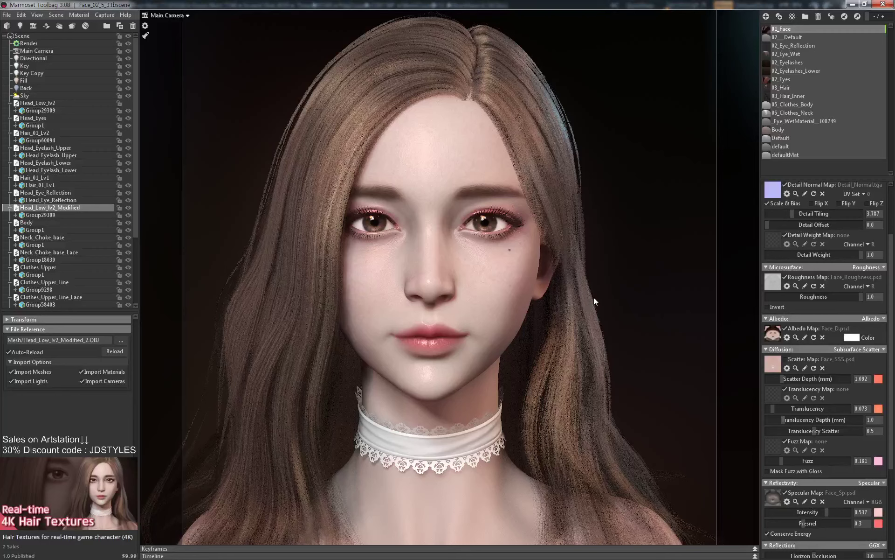
key(alt+Tab)
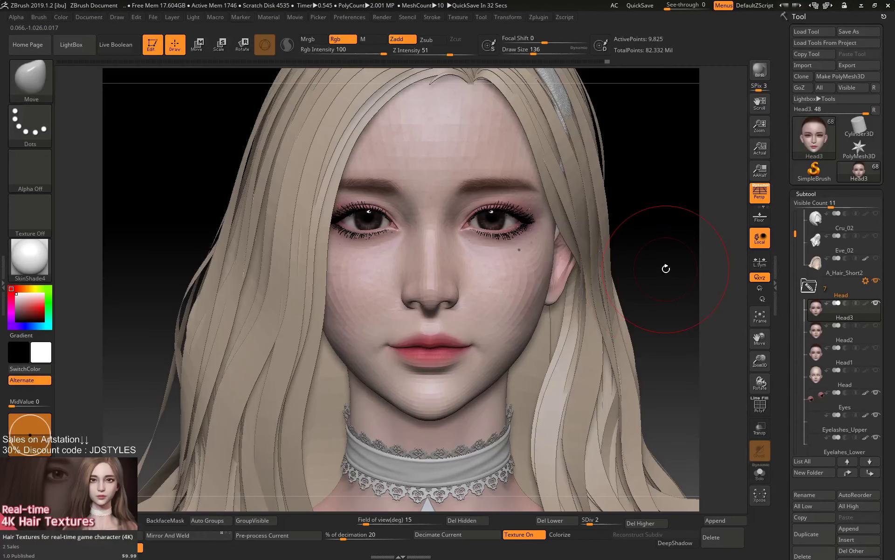
Zoom in on the mouth and refine its corners with the Move brush at draw size 29.
alt+drag(675, 286, 697, 215)
key(space)
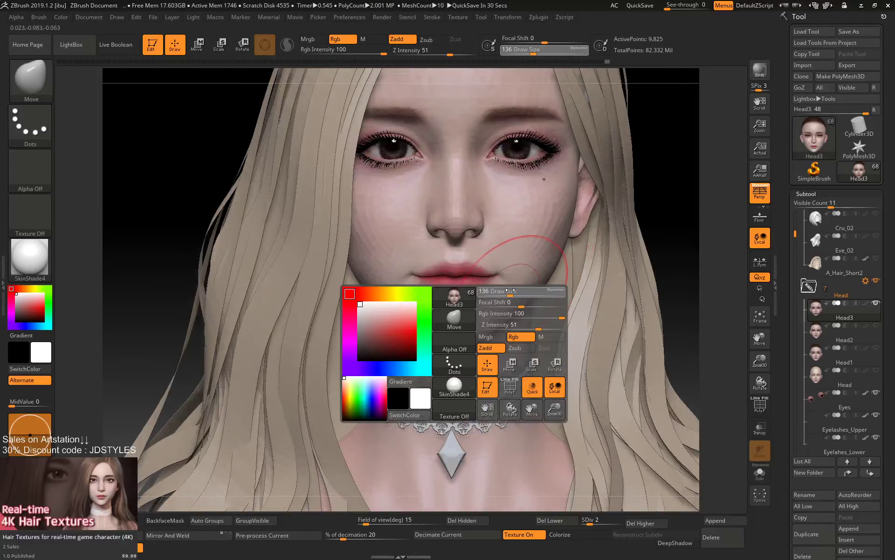
drag(510, 292, 495, 292)
alt+drag(673, 280, 503, 272)
key(bracketleft)
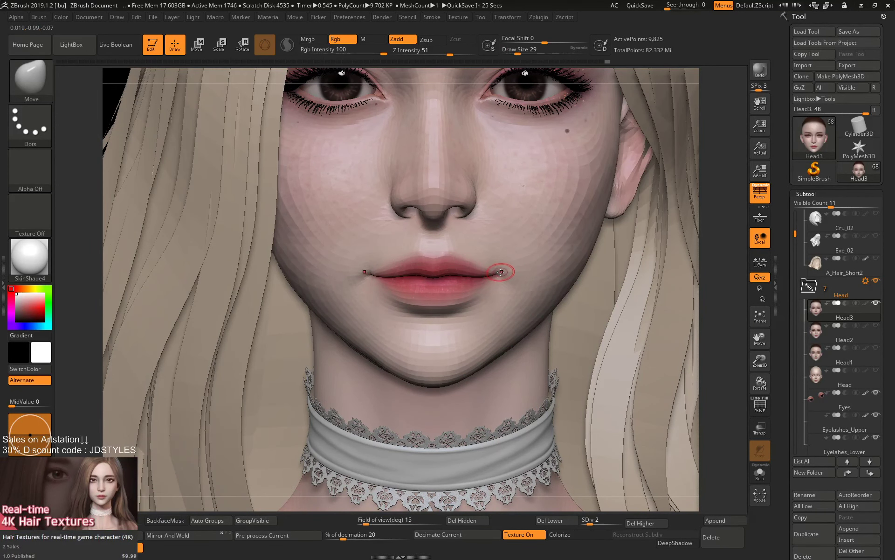
Sculpt the lower edge of the chin with the Standard brush at draw size 59 and Z intensity 10.
key(space)
mouse_move(501, 340)
mouse_down()
mouse_move(460, 357)
mouse_move(492, 357)
mouse_up()
key(b)
key(s)
key(t)
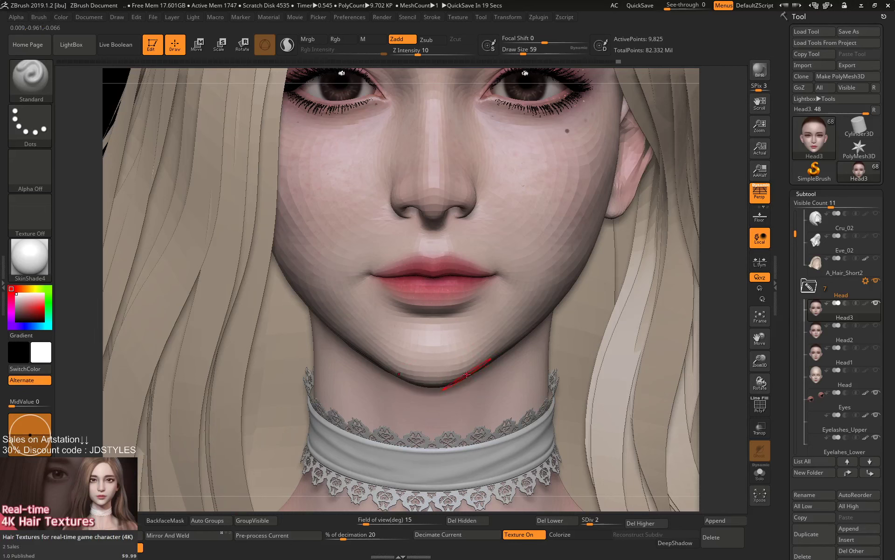
drag(731, 289, 729, 301)
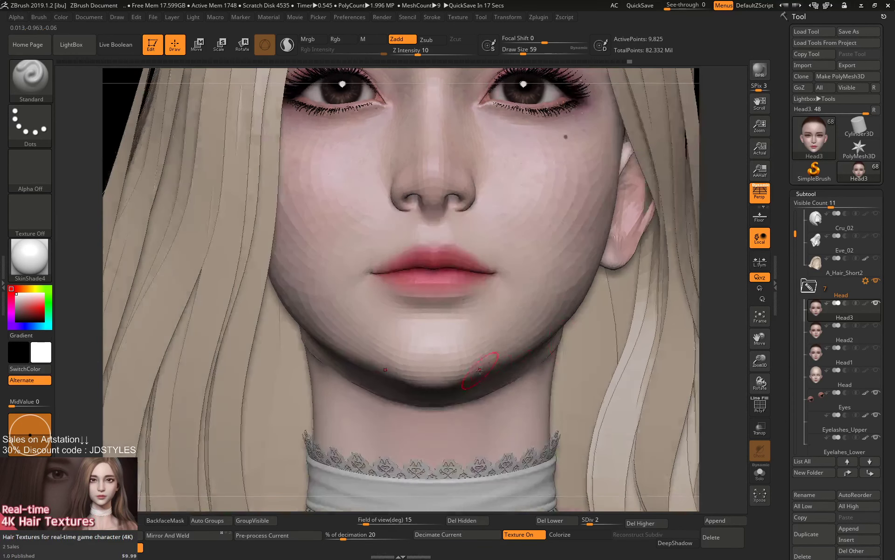
drag(469, 362, 447, 379)
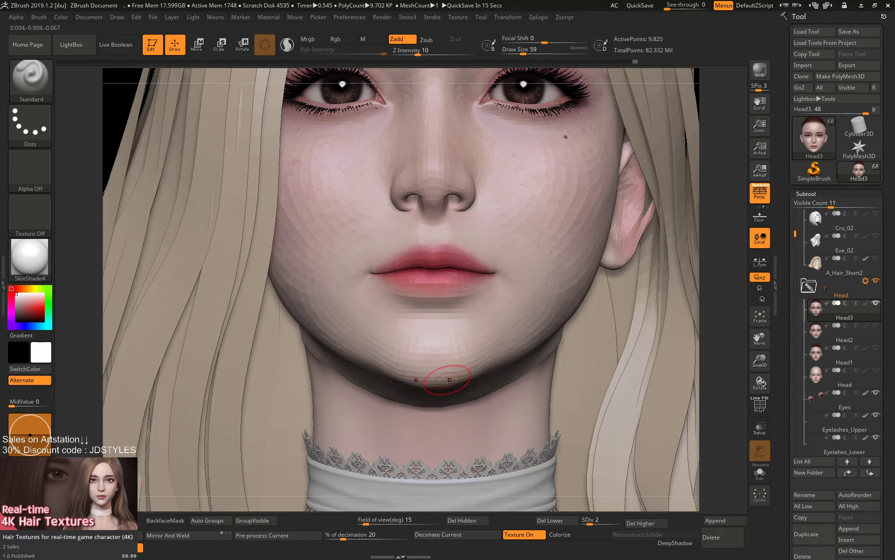
drag(737, 259, 715, 267)
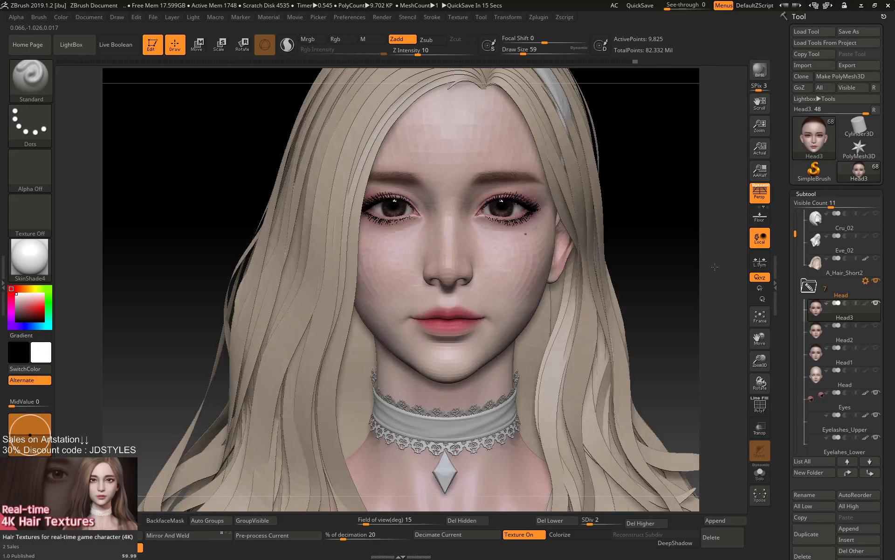
Frame the whole face and switch to the Move brush at draw size 177.
alt+drag(681, 296, 662, 285)
key(space)
drag(507, 219, 527, 219)
alt+drag(684, 181, 690, 232)
key(b)
key(m)
key(v)
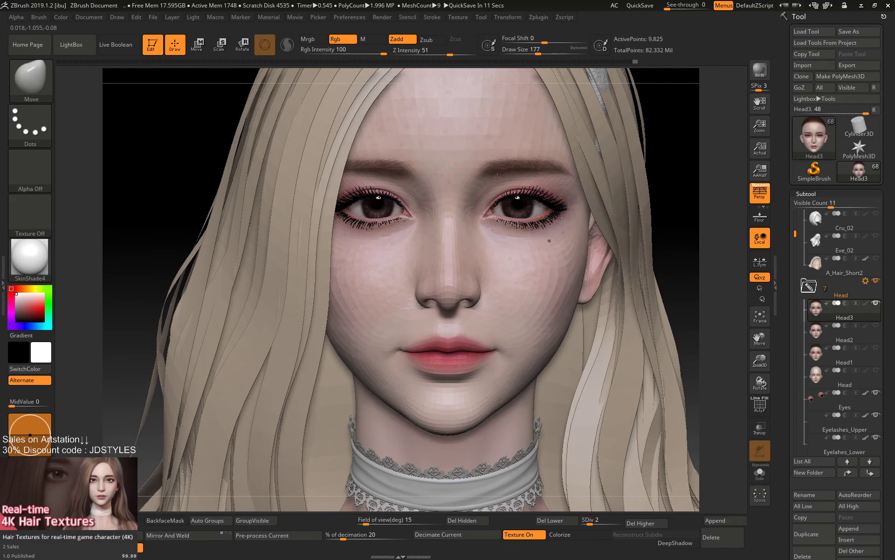
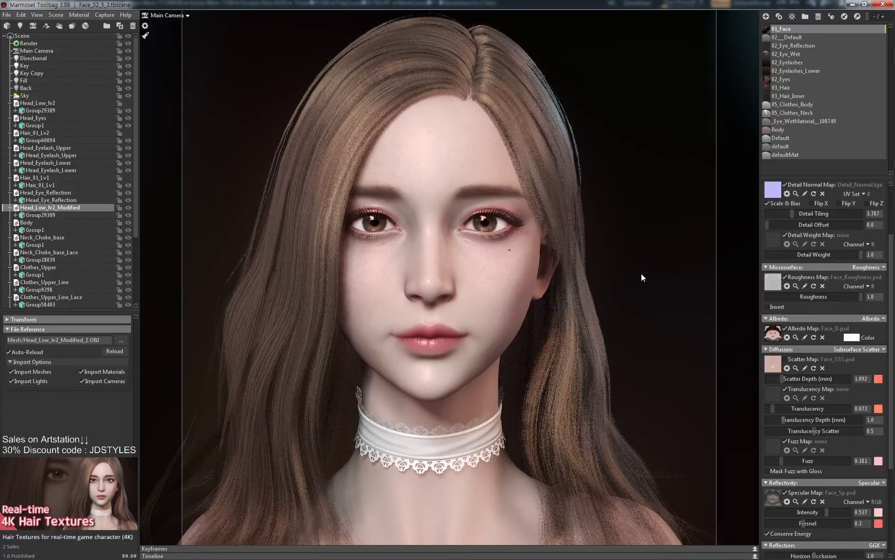
In Marmoset Toolbag, compare the head by loading Head_Low_lv2_Modified_2_old.OBJ, followed by Head_Low_lv2_Modified.OBJ, into its file reference.
right_drag(641, 273, 660, 263)
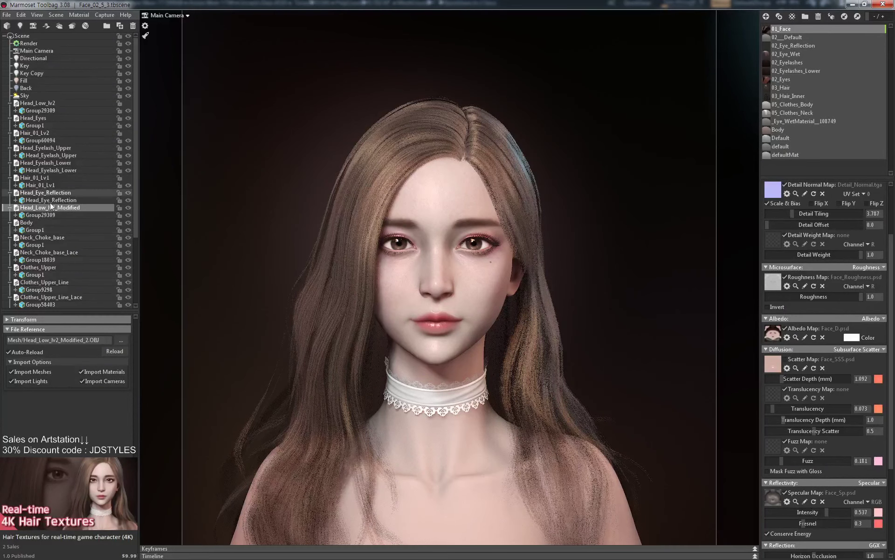
click(121, 341)
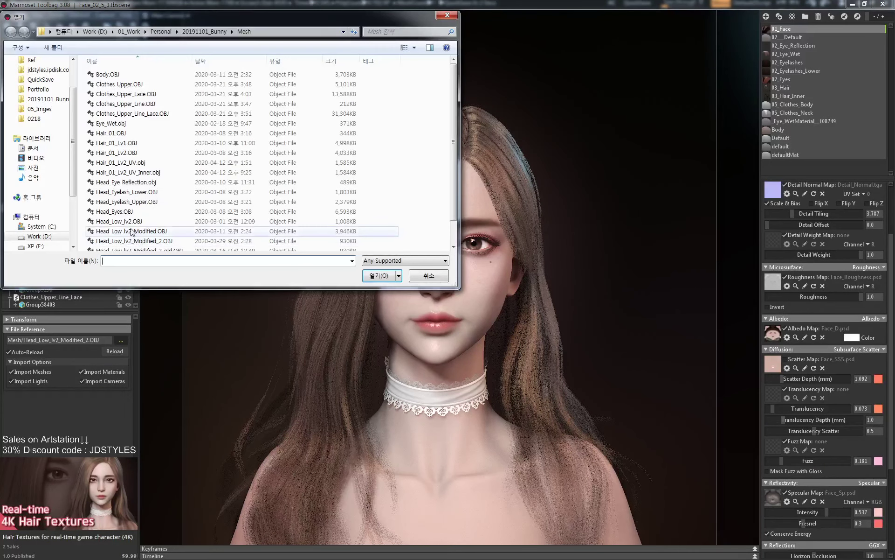
click(138, 249)
double_click(138, 246)
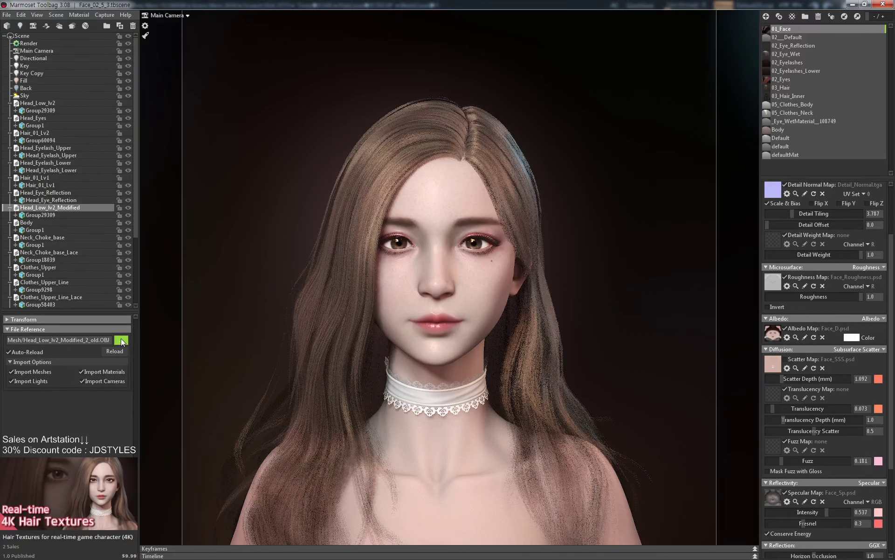
click(122, 339)
click(125, 232)
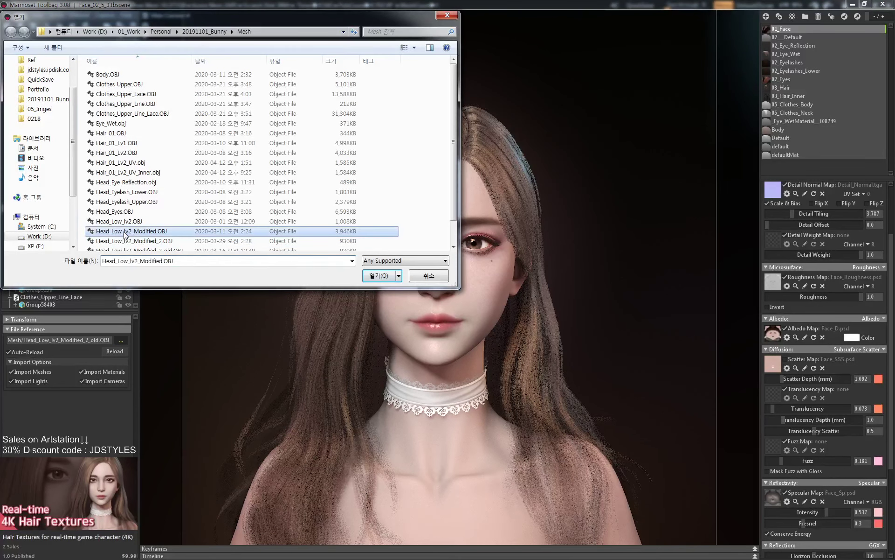
double_click(124, 232)
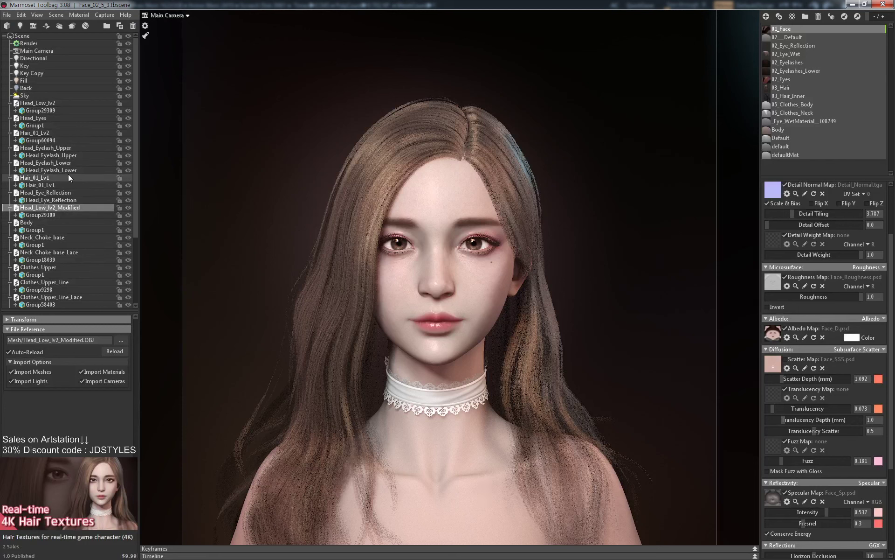
Toggle Hair_01_Lv1 on and off, and point the head reference back to Head_Low_lv2_Modified_2.OBJ.
click(129, 179)
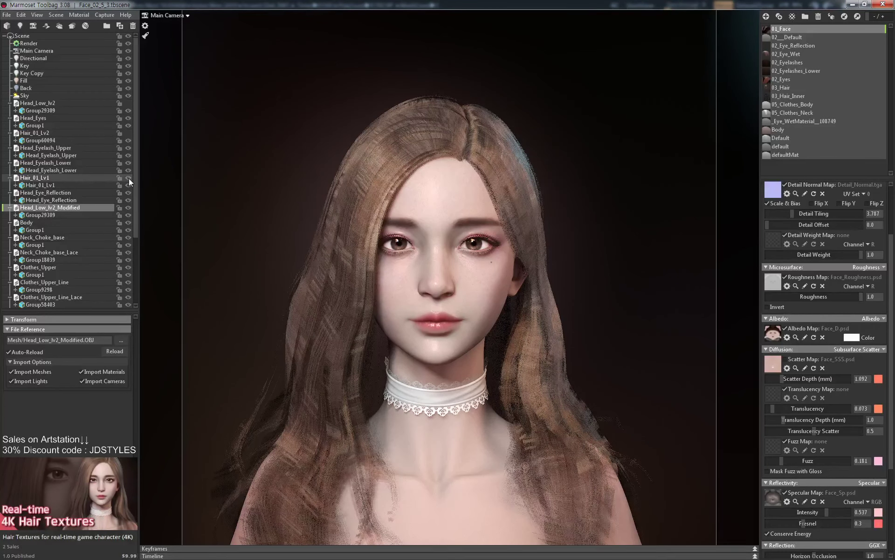
click(129, 178)
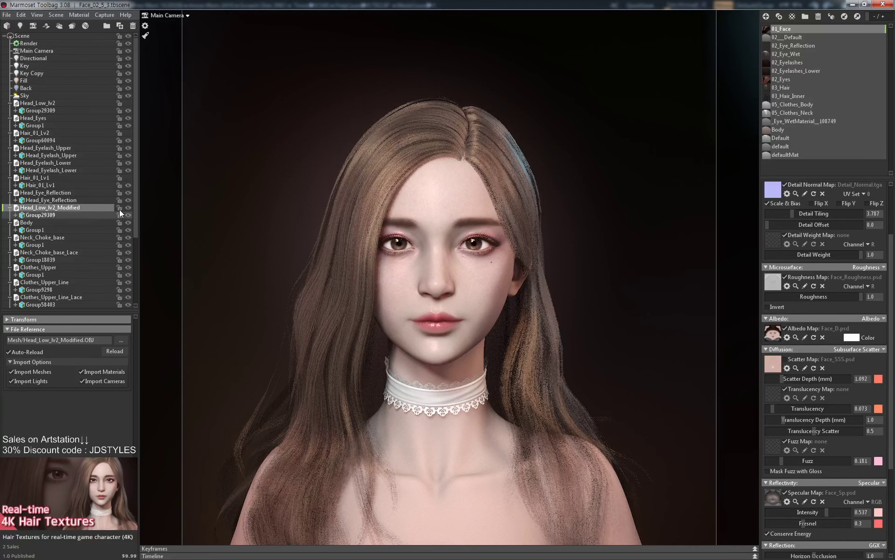
click(124, 338)
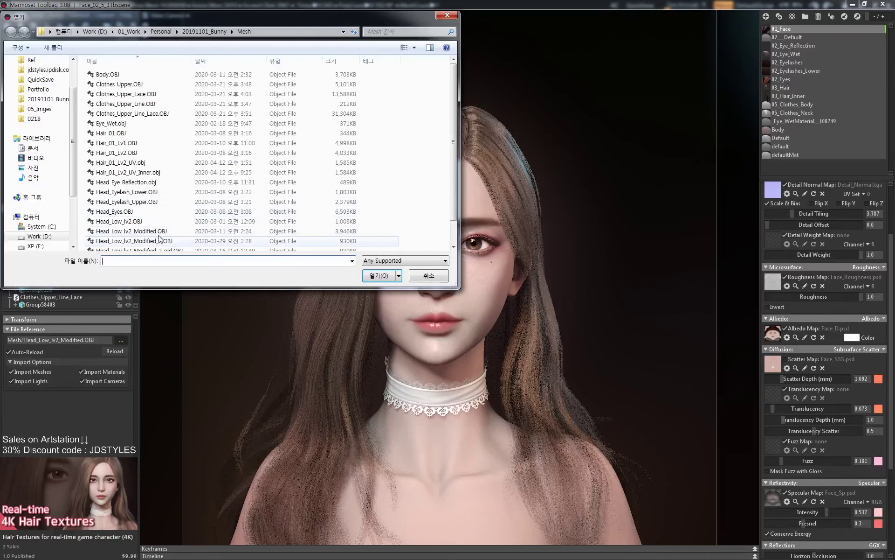
double_click(156, 241)
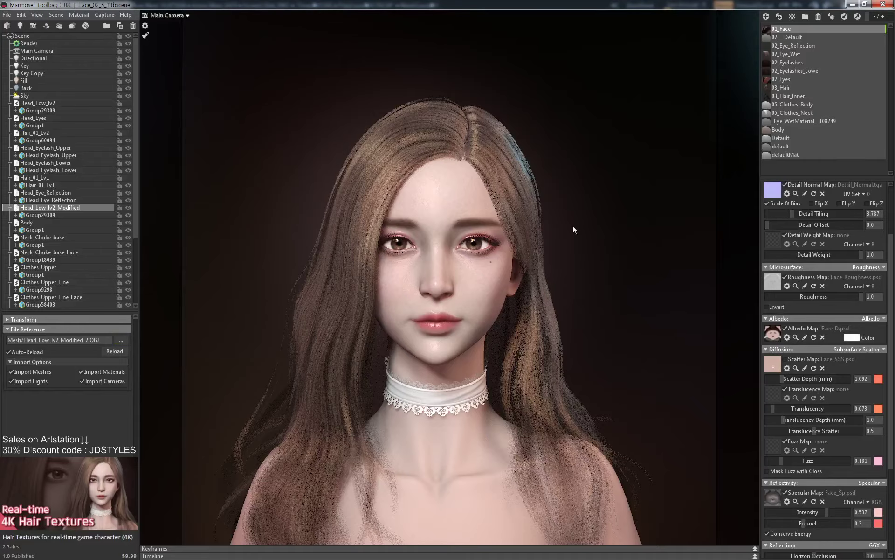
Frame the face closer and compare the render with the ZBrush sculpt by alternating between the programs, ending in ZBrush.
scroll(629, 244, up, 3)
middle_drag(636, 250, 651, 255)
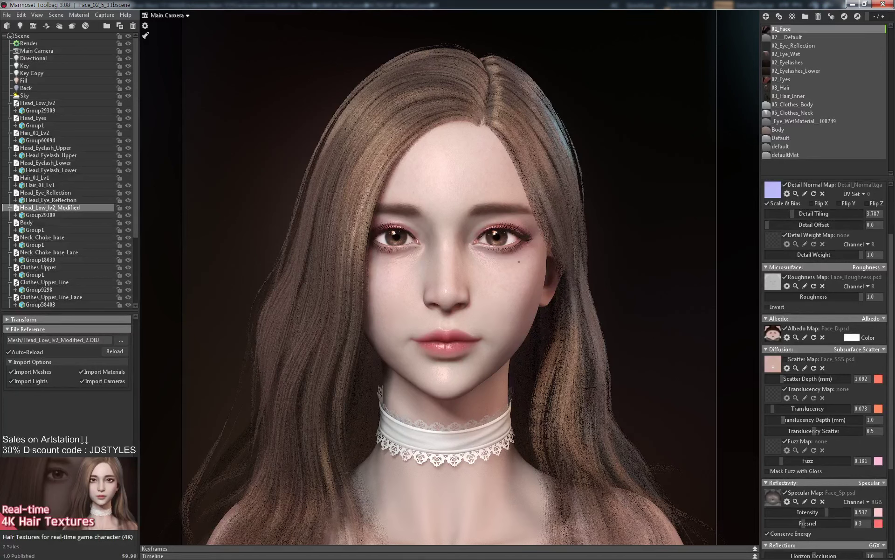
key(alt+Tab)
key(alt+Tab)
key(alt+Tab)
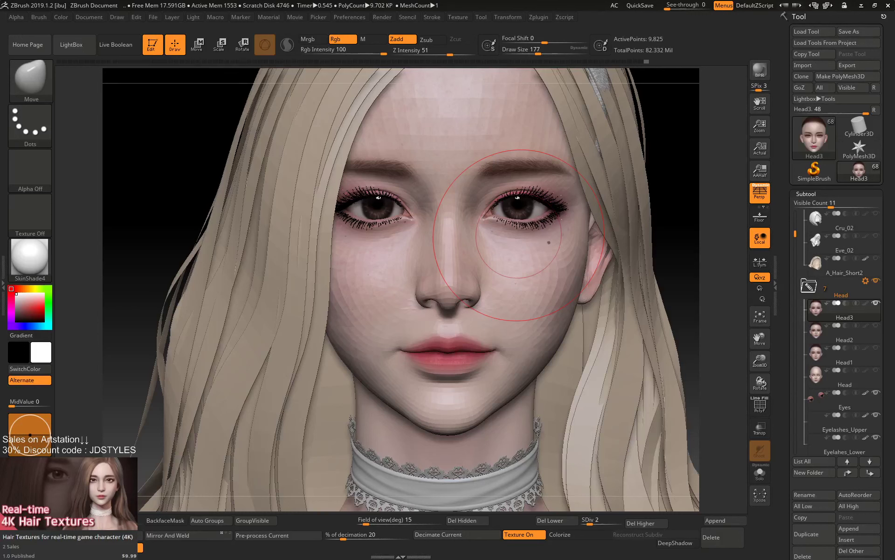
key(alt+Tab)
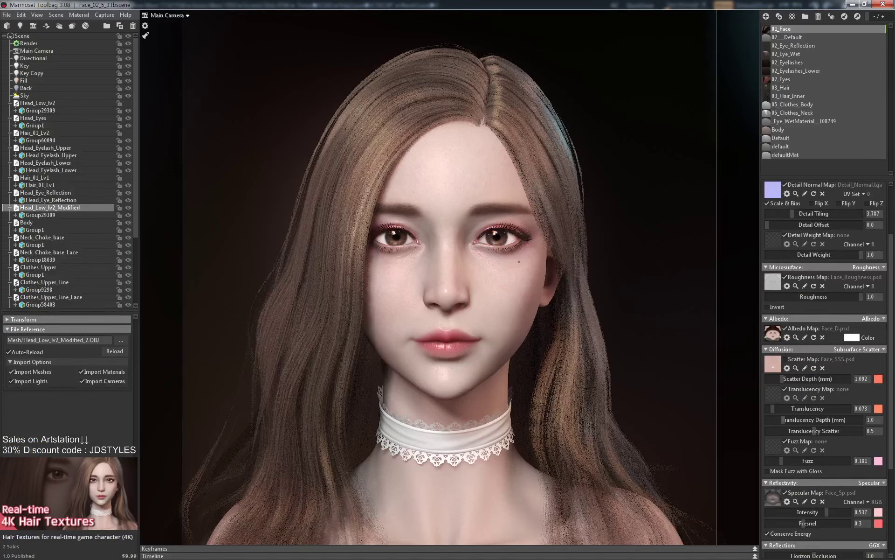
key(alt+Tab)
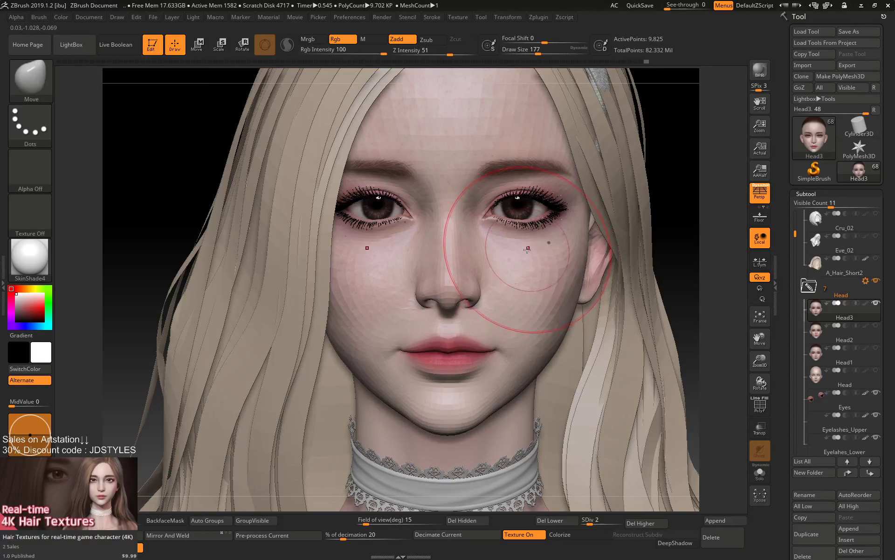
Mask the area around the mouth at draw size 94, and invert the mask so only the mouth stays editable.
key(space)
drag(527, 248, 514, 248)
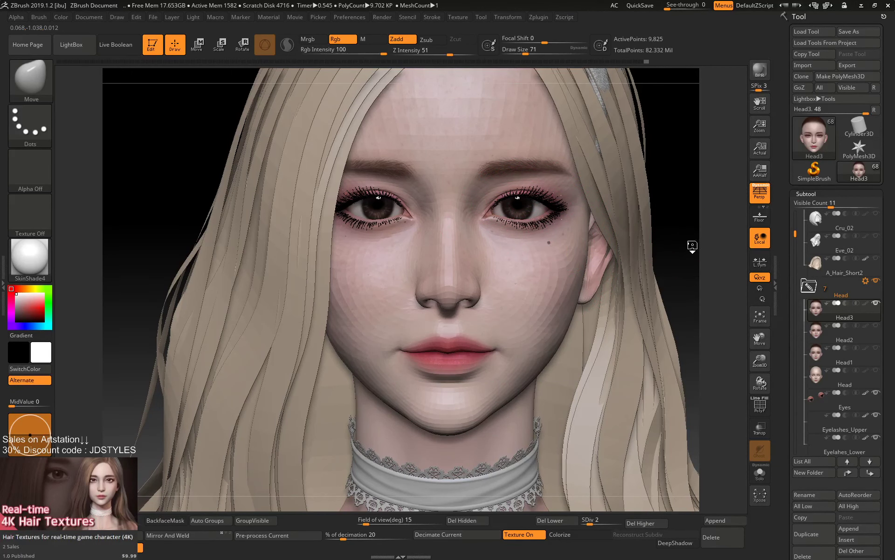
drag(686, 245, 602, 247)
key(space)
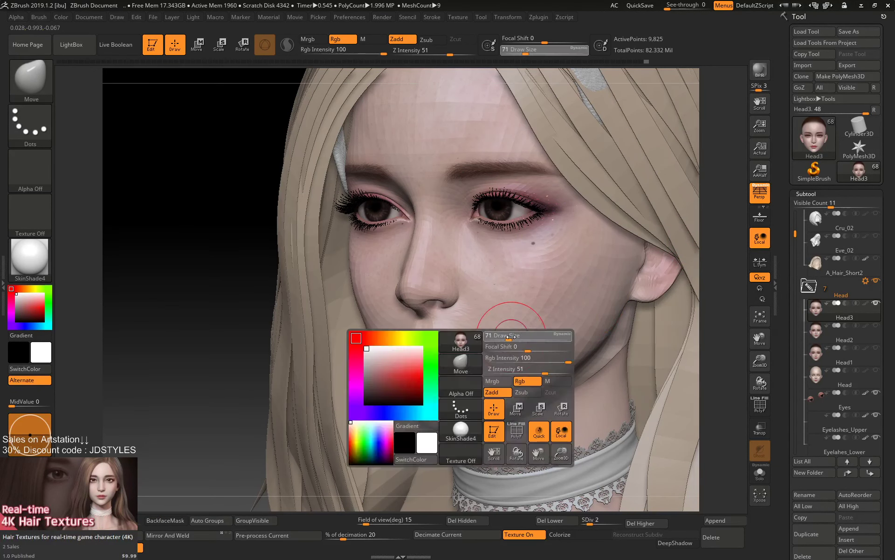
drag(511, 334, 516, 334)
key(space)
mouse_move(462, 353)
mouse_down()
mouse_move(455, 362)
mouse_move(478, 355)
mouse_move(432, 359)
mouse_move(486, 352)
mouse_up()
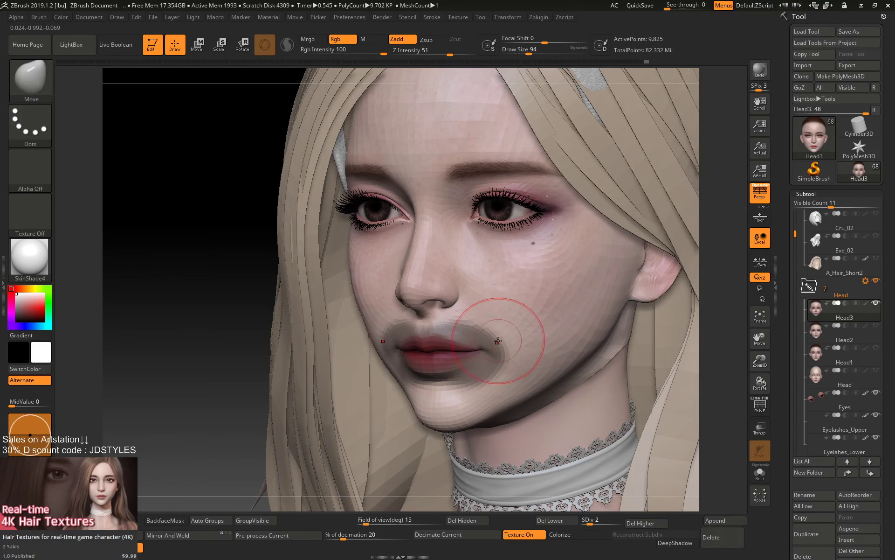
shift+drag(193, 372, 280, 372)
ctrl+drag(664, 271, 667, 274)
key(ctrl+z)
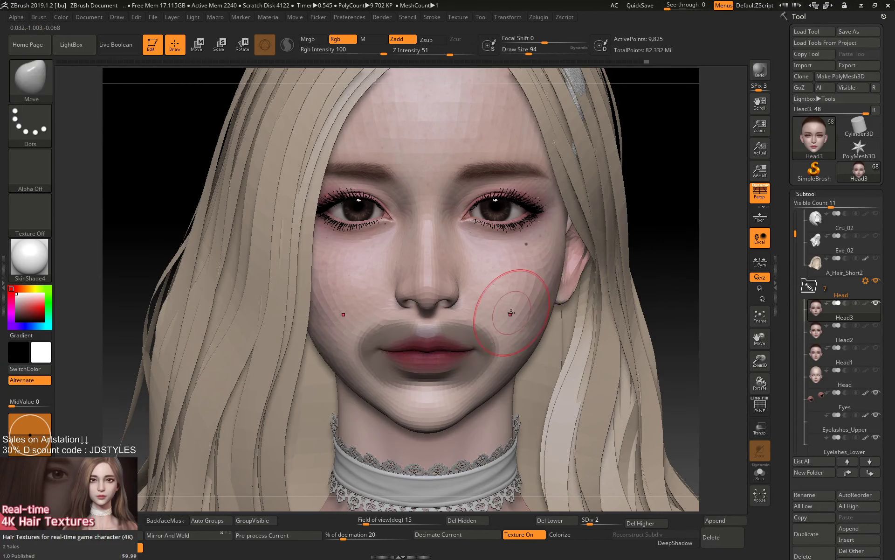
ctrl+click(649, 263)
Nudge the unmasked mouth slightly along Y with the Transpose gizmo, and clear the mask back in Draw mode.
key(w)
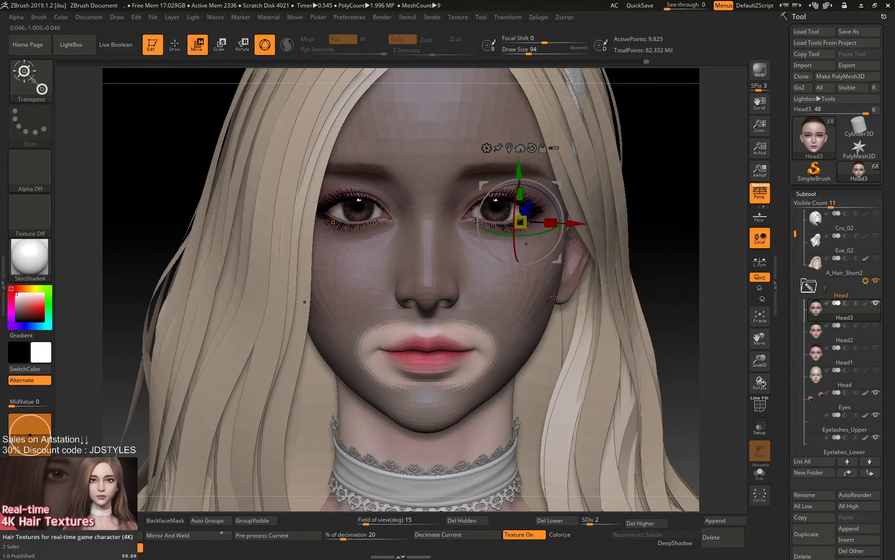
alt+click(456, 331)
click(466, 256)
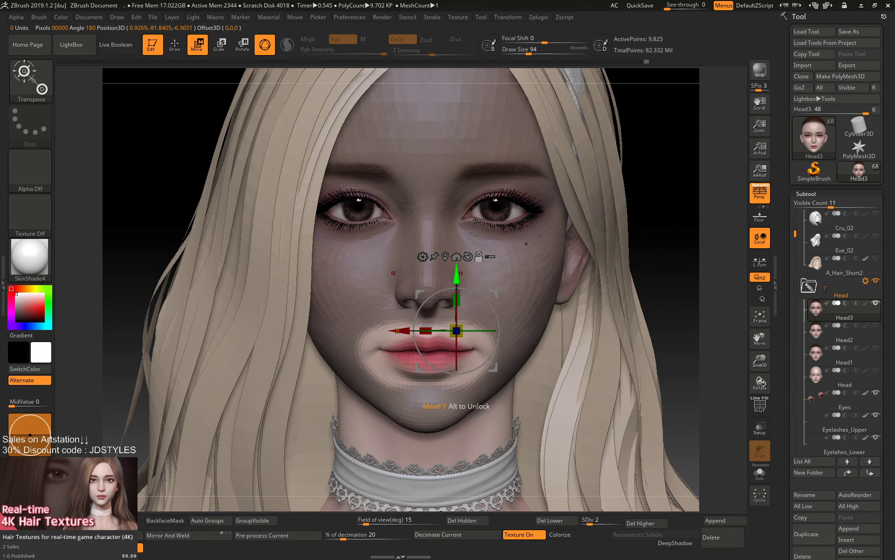
drag(458, 275, 458, 277)
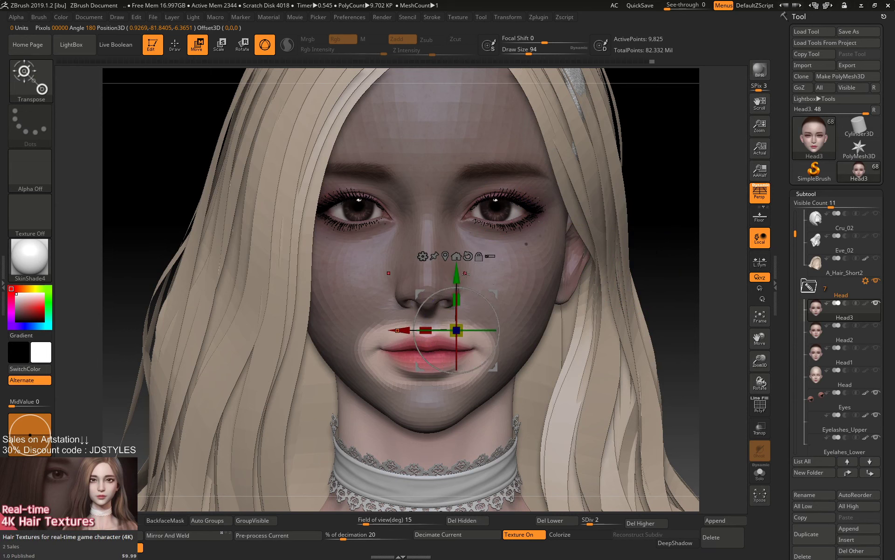
key(q)
ctrl+drag(691, 245, 696, 248)
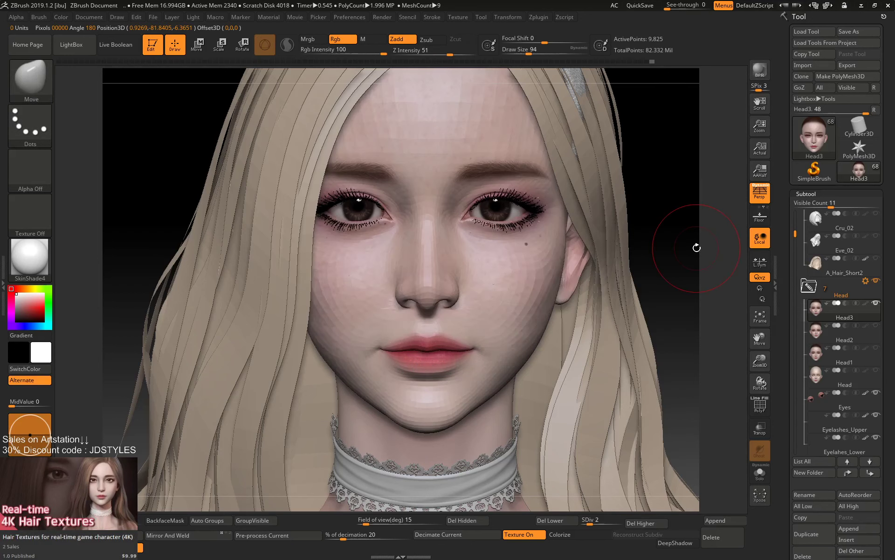
Refine the nose bridge beside the inner eye corners, switching from Move to the Standard brush at draw size 59.
key(space)
drag(521, 288, 524, 288)
key(space)
mouse_move(468, 232)
mouse_down()
mouse_move(447, 213)
mouse_move(455, 195)
mouse_up()
key(space)
key(b)
key(s)
key(t)
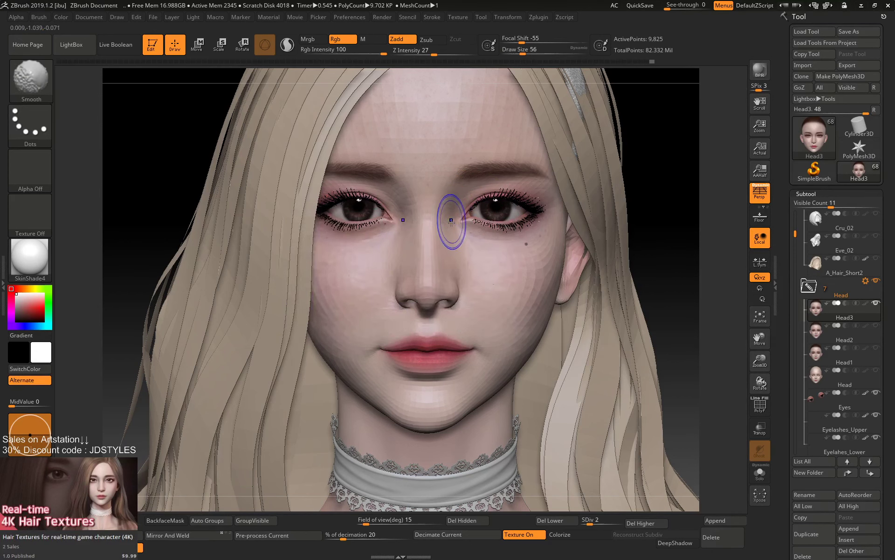
key(space)
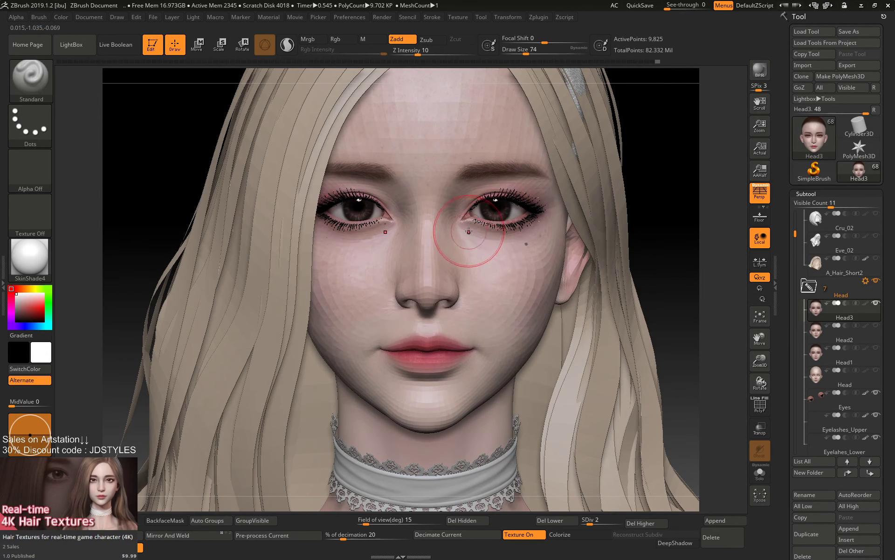
key(space)
drag(461, 226, 458, 226)
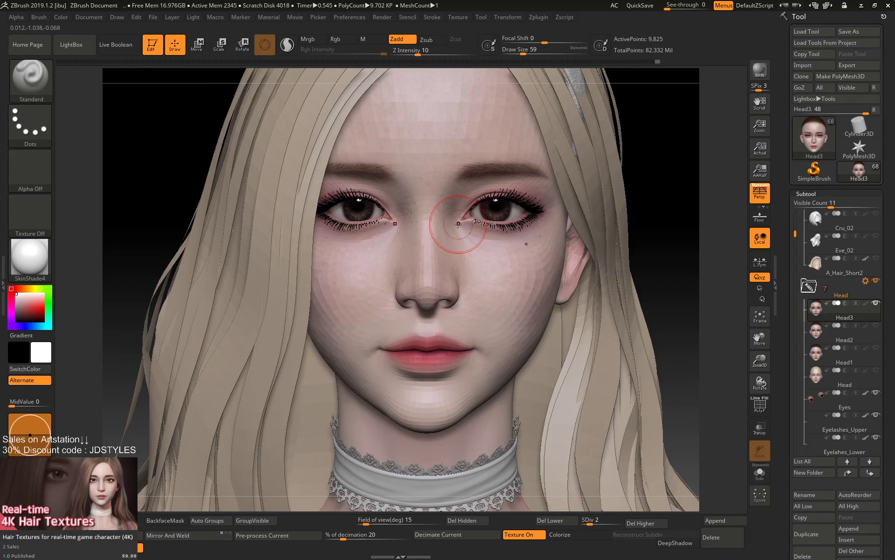
Switch to the Move brush and adjust the inner brows and the area beside the nose at draw sizes 87 and 68.
key(b)
key(m)
key(v)
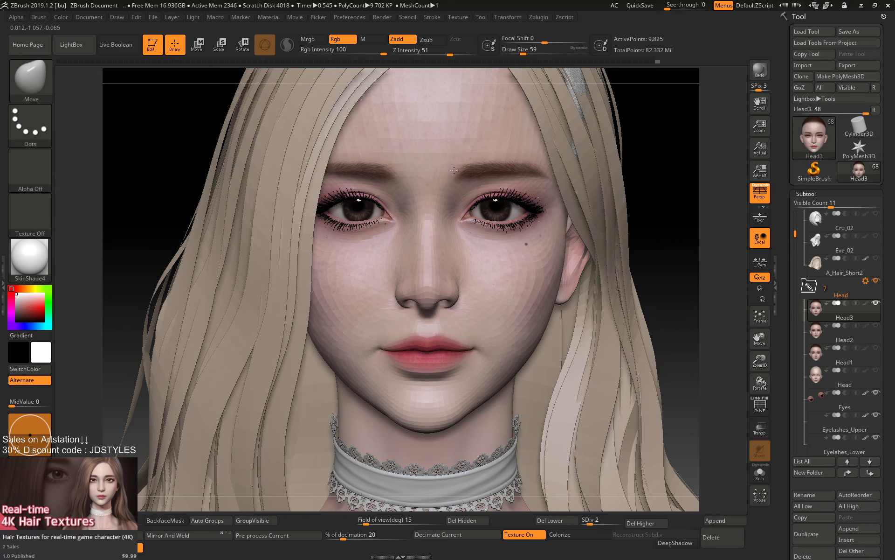
key(space)
drag(454, 170, 462, 170)
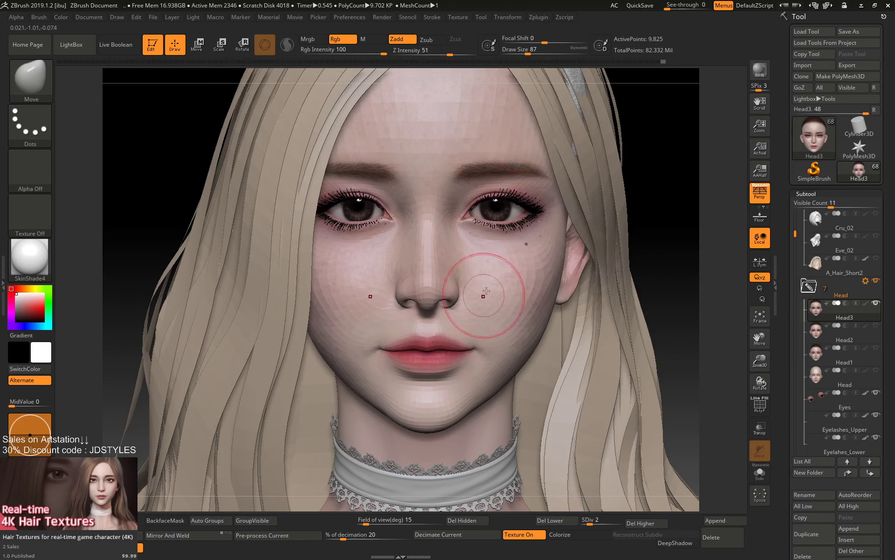
key(bracketleft)
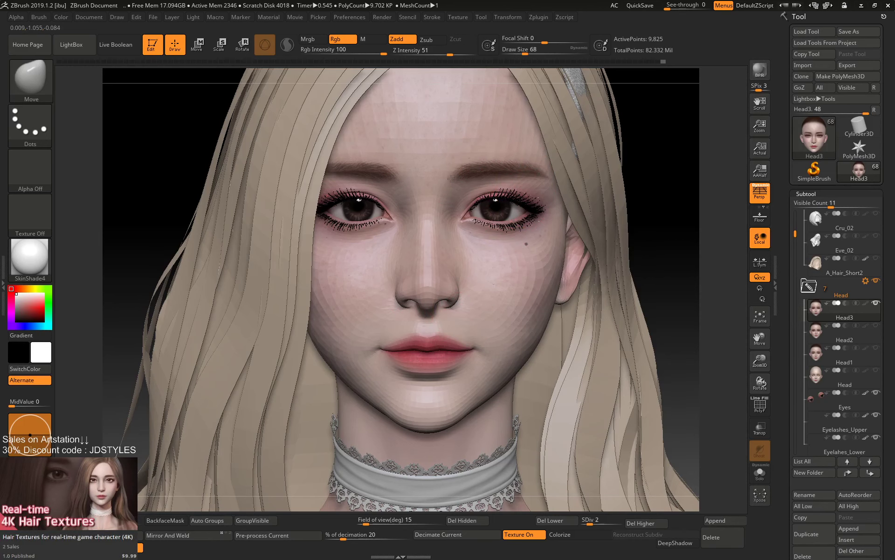
Show the polyframe and reshape the inner brows with the Move brush at draw sizes 49 and 35.
key(shift+f)
key(shift+f)
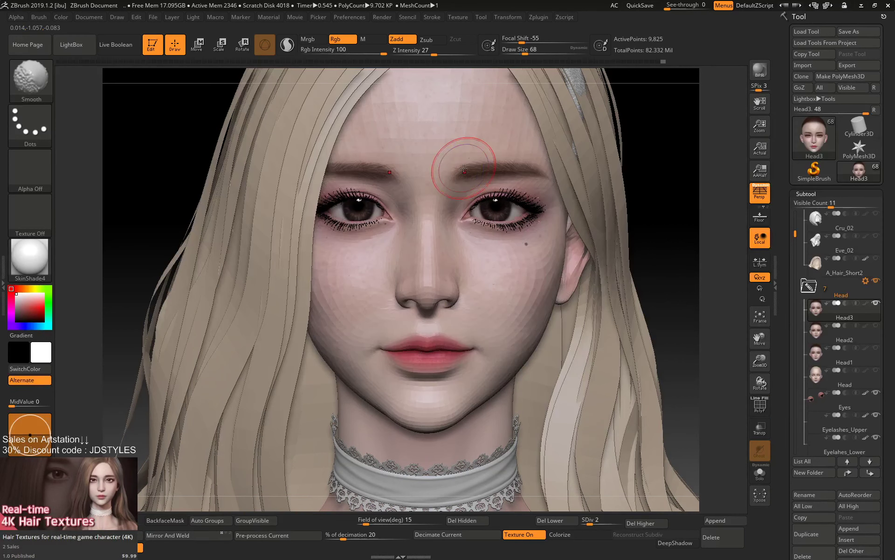
key(space)
key(shift+f)
key(bracketleft)
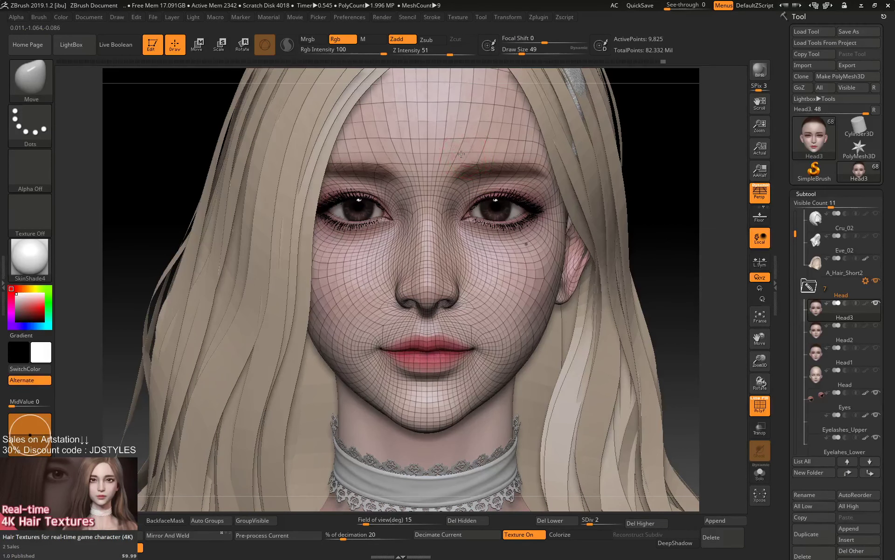
mouse_move(459, 154)
mouse_down()
mouse_move(463, 144)
mouse_move(465, 173)
mouse_move(492, 166)
mouse_up()
key(space)
key(space)
key(space)
key(space)
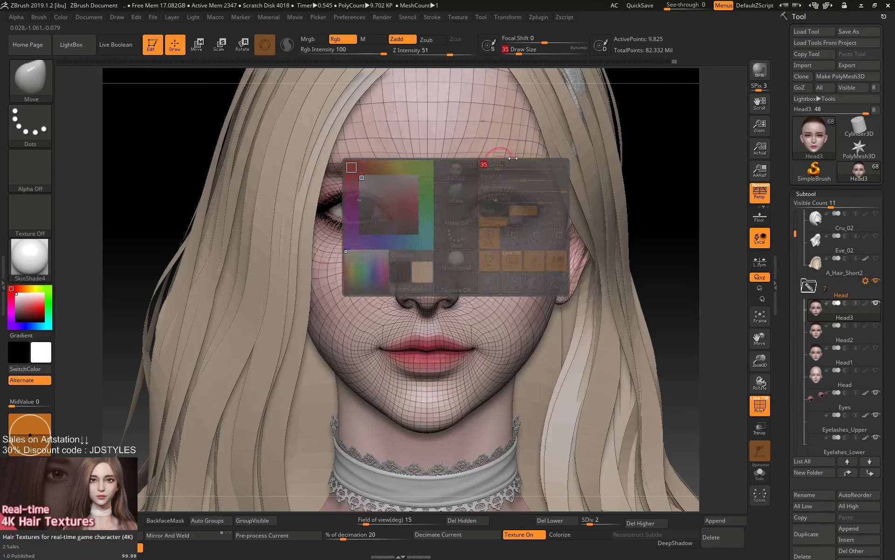
Refine the outer cheek and jaw contour with the Move brush at about draw size 128.
key(space)
drag(496, 296, 555, 294)
key(space)
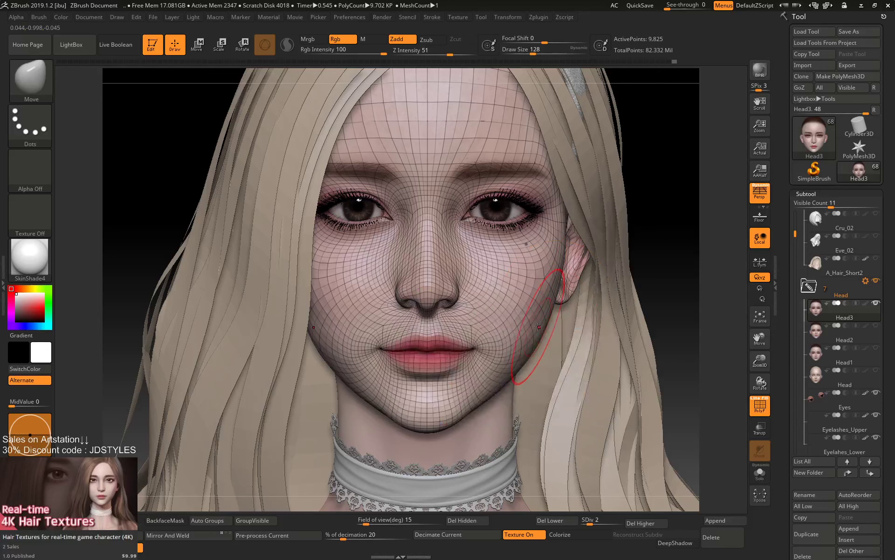
key(space)
drag(536, 325, 532, 326)
key(space)
key(bracketright)
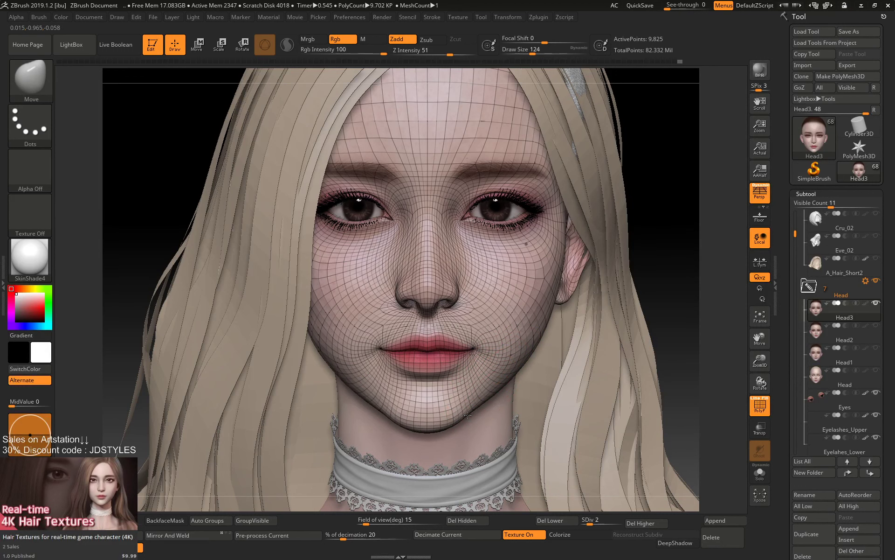
Reshape the lower jawline beside the chin with the Move brush at draw size 94.
key(space)
mouse_move(479, 382)
mouse_down()
mouse_move(469, 382)
mouse_move(473, 396)
mouse_up()
key(space)
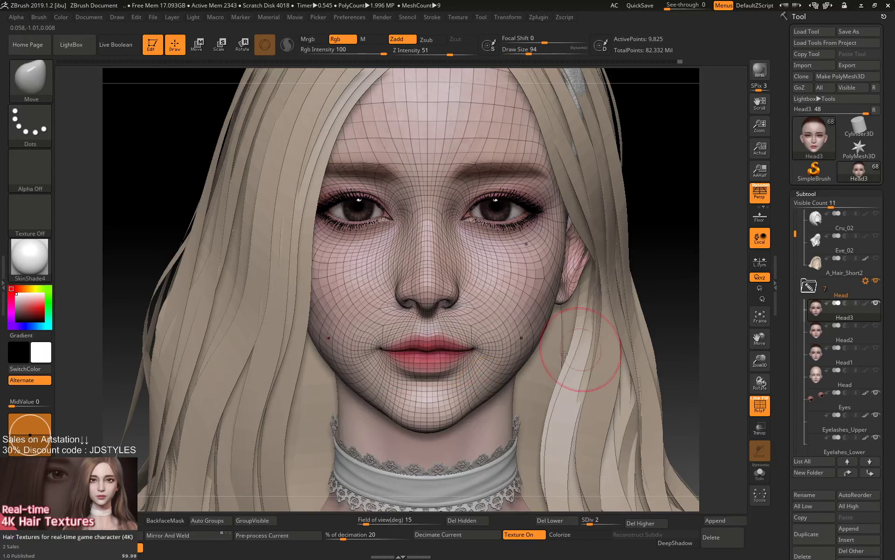
alt+drag(662, 280, 660, 255)
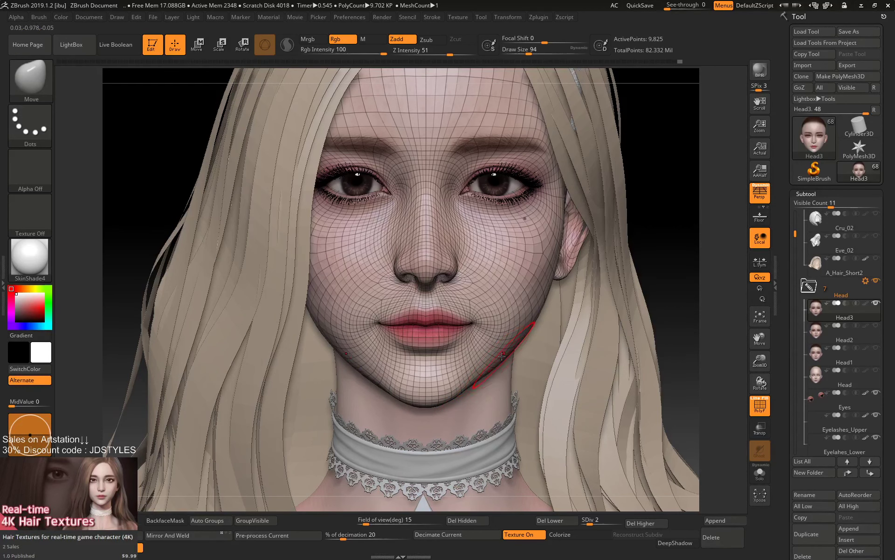
Adjust the ear's outer edge and lobe from a slight side angle with the Move brush at draw sizes 71 and 59.
drag(678, 268, 658, 269)
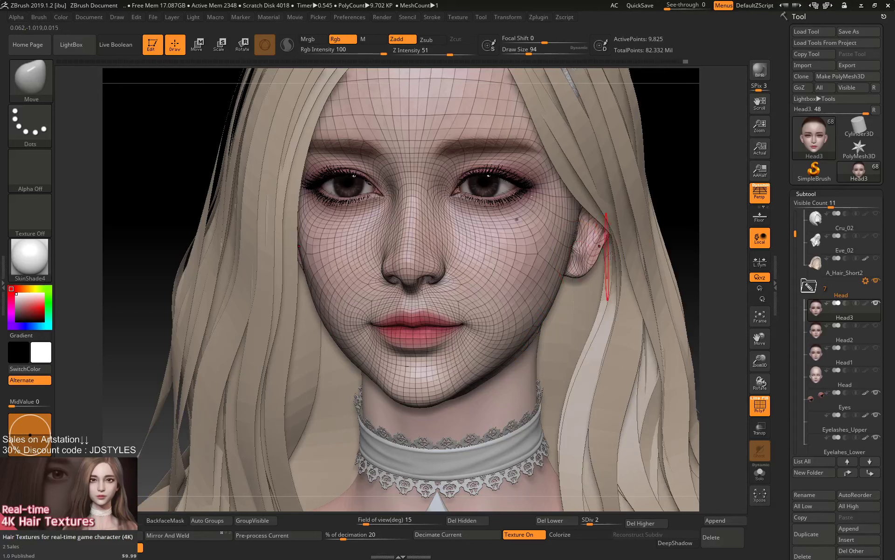
key(space)
drag(599, 253, 594, 253)
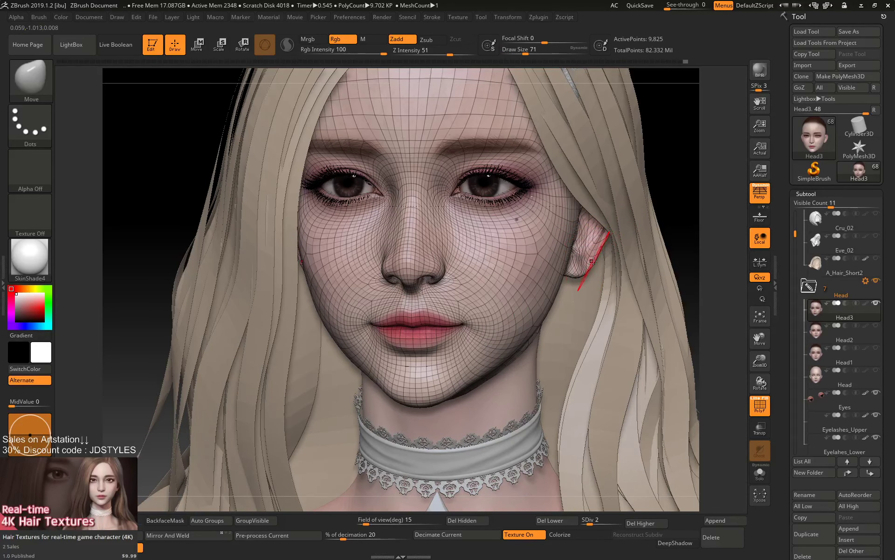
key(bracketleft)
key(space)
key(bracketright)
Hide the polyframe and smooth the lower jawline below the cheek from a three-quarter view.
key(shift+f)
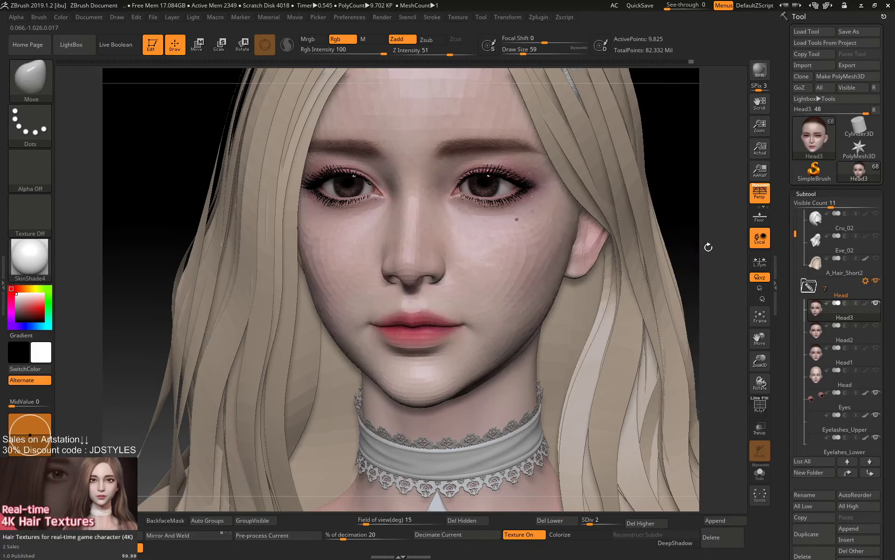
mouse_move(708, 248)
mouse_down()
mouse_move(681, 244)
mouse_move(702, 244)
mouse_up()
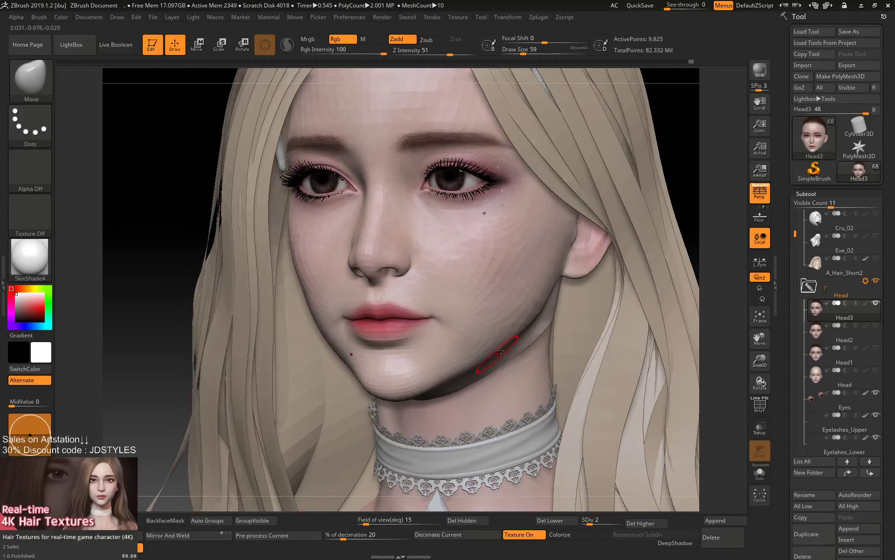
shift+drag(515, 350, 456, 376)
Switch to the Standard brush at draw size 97, try a stroke down the far cheek's contour, and undo it.
key(space)
click(492, 301)
key(b)
key(s)
key(t)
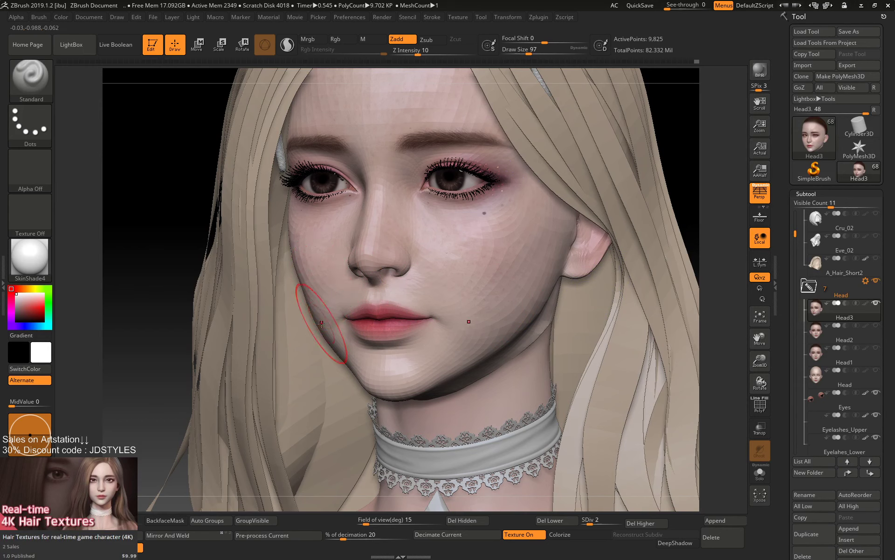
mouse_move(286, 230)
mouse_down()
mouse_move(293, 219)
mouse_move(310, 296)
mouse_up()
key(ctrl+z)
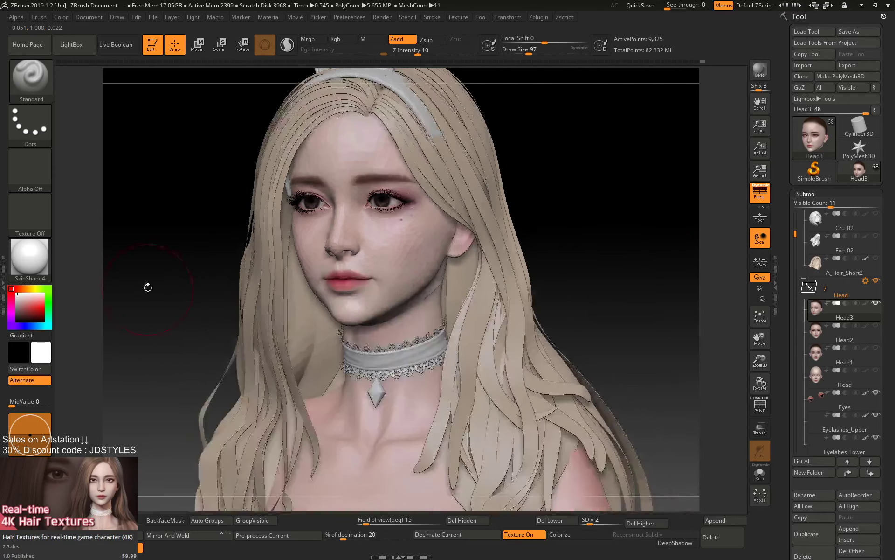
Refine the upper cheek beside the nose with the Standard brush at draw size 39, viewing the face from above.
drag(149, 289, 168, 290)
mouse_move(554, 224)
alt+mouse_down()
mouse_move(632, 224)
mouse_move(684, 202)
mouse_move(666, 194)
mouse_move(692, 161)
mouse_move(690, 140)
mouse_move(694, 266)
mouse_move(690, 256)
alt+mouse_up()
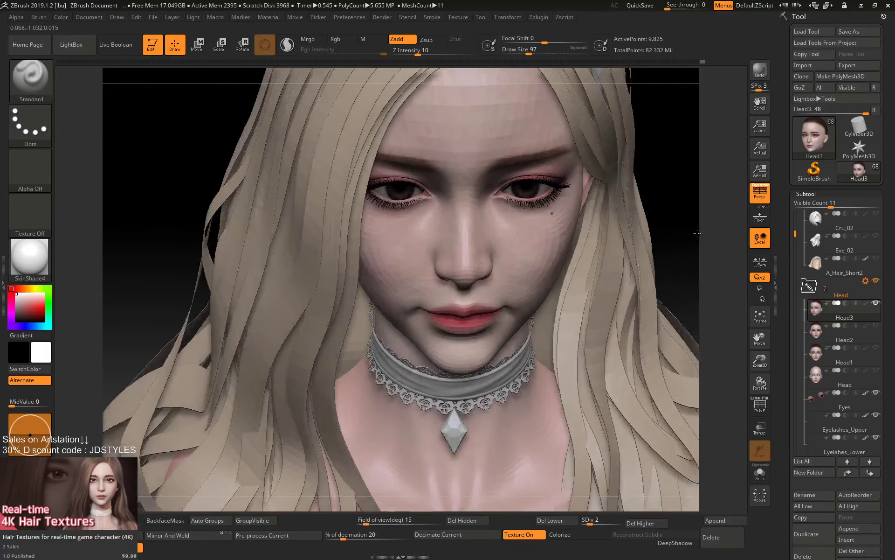
key(space)
drag(530, 285, 508, 282)
key(space)
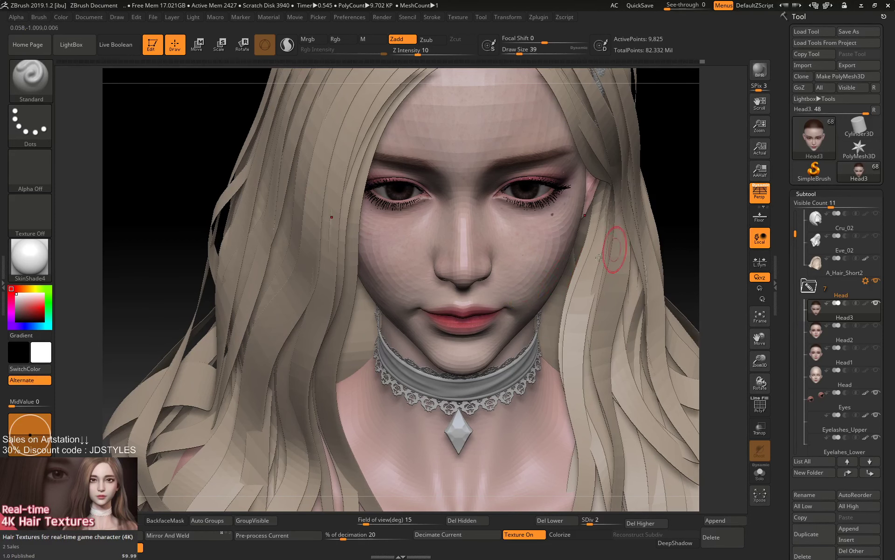
drag(682, 213, 487, 257)
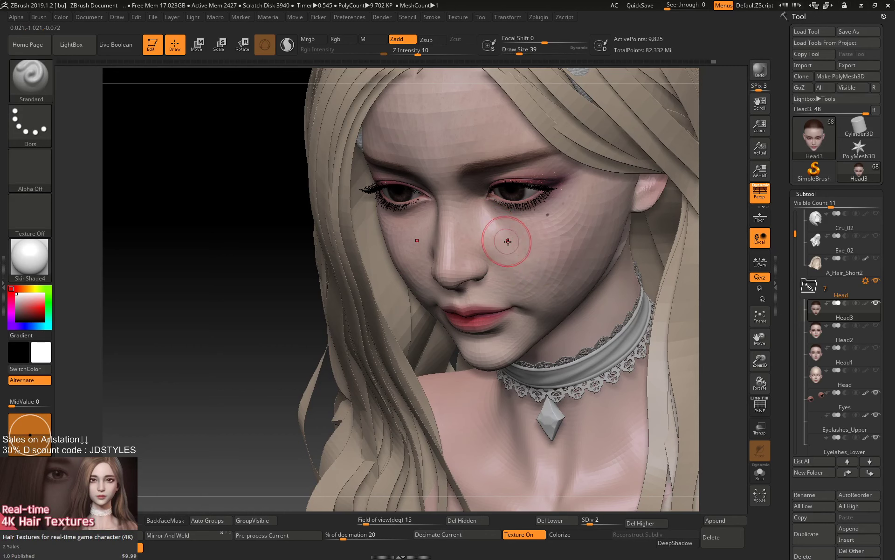
Smooth the jaw edge behind the chin in a close-up view, and set the draw size to 68.
drag(722, 208, 728, 345)
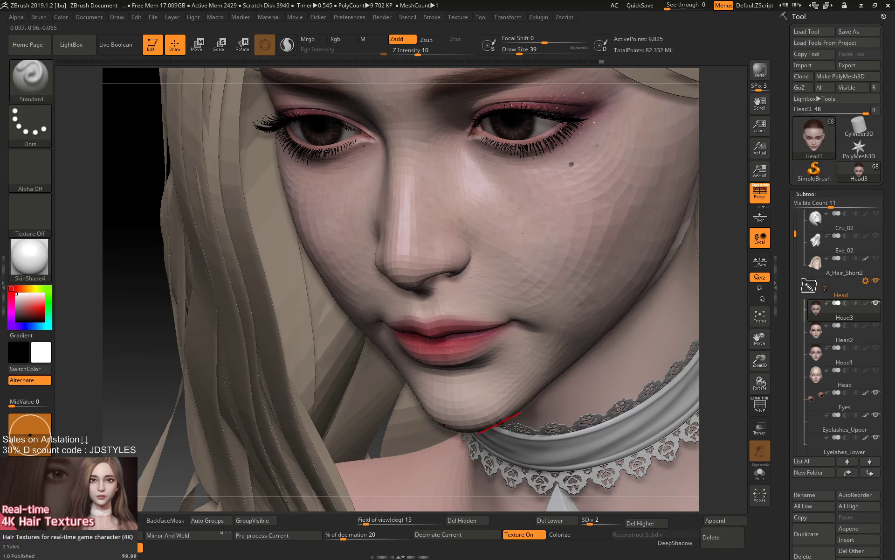
mouse_move(727, 289)
mouse_down()
mouse_move(695, 287)
mouse_move(706, 286)
mouse_up()
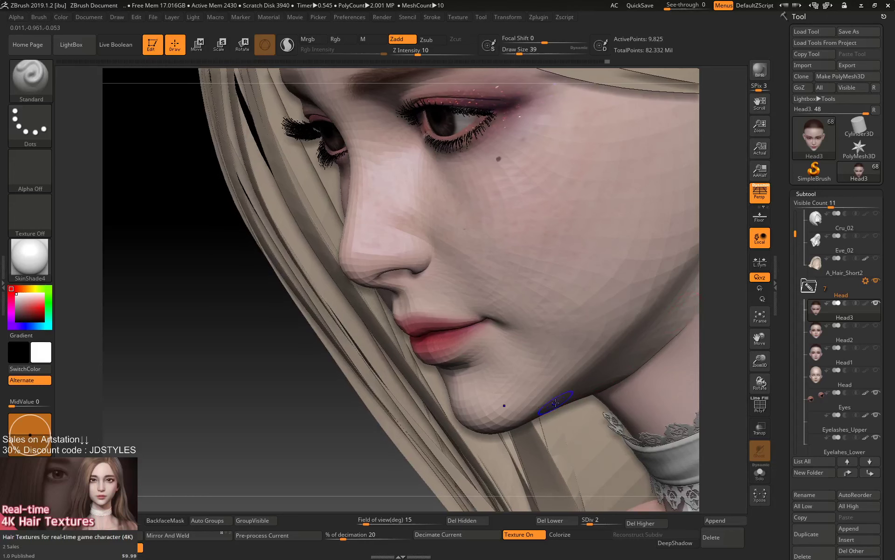
shift+drag(552, 403, 550, 372)
key(space)
drag(548, 365, 554, 365)
Isolate the Head3 subtool and switch to BasicMaterial to check the chin in profile and three-quarter view.
alt+drag(268, 390, 290, 371)
key(shift+s)
alt+drag(424, 387, 400, 386)
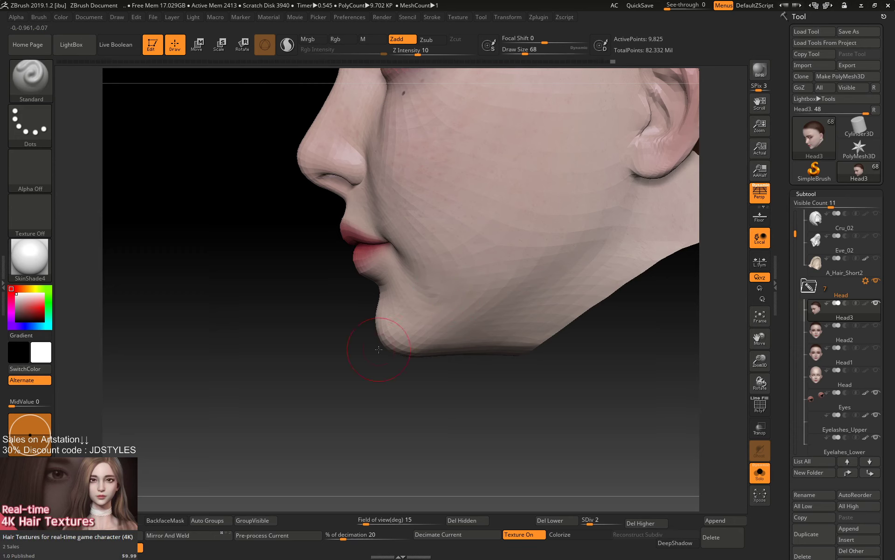
click(31, 256)
click(142, 424)
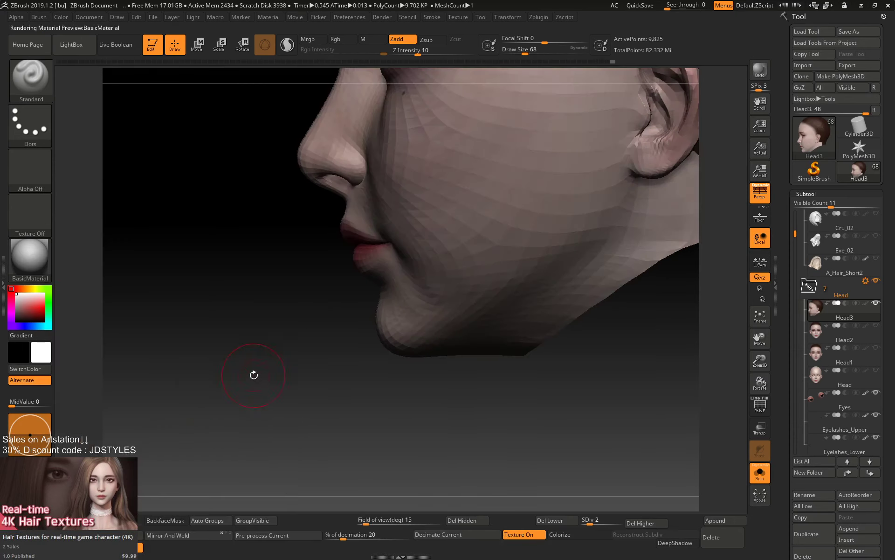
mouse_move(270, 364)
mouse_down()
mouse_move(401, 445)
mouse_move(422, 444)
mouse_up()
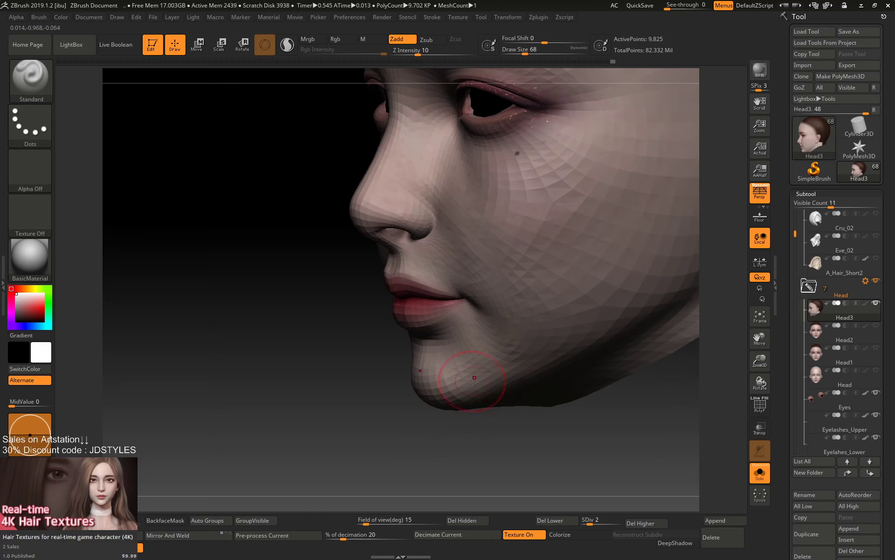
Smooth the cheek below the mouth corner in three-quarter view at draw size 46.
key(bracketleft)
key(bracketleft)
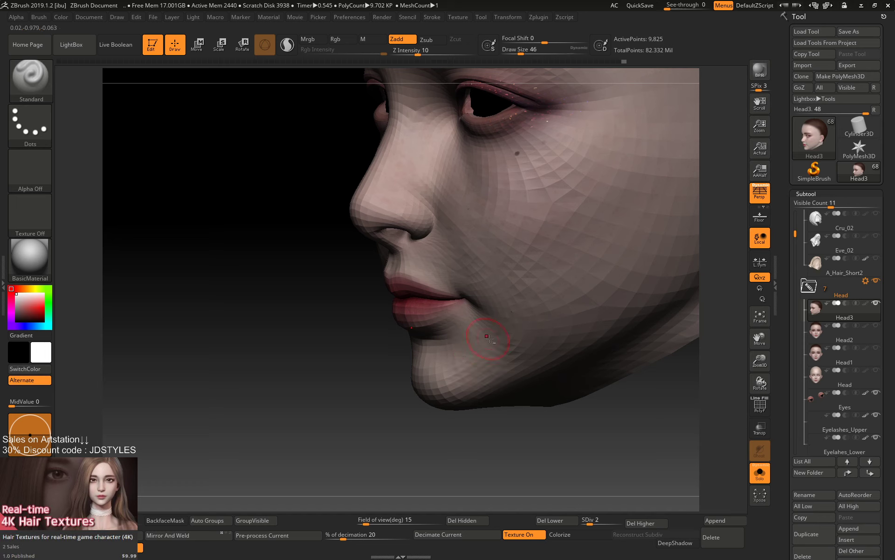
drag(405, 410, 416, 435)
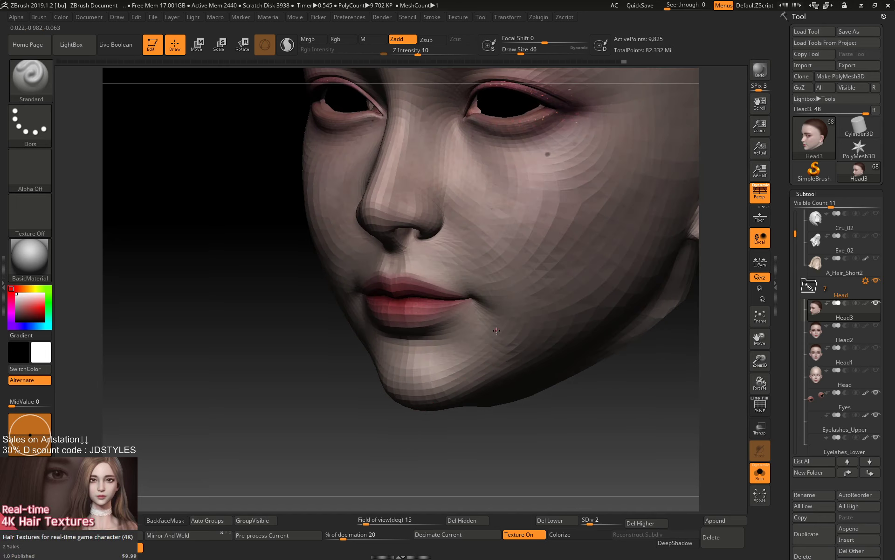
key(shift)
key(shift)
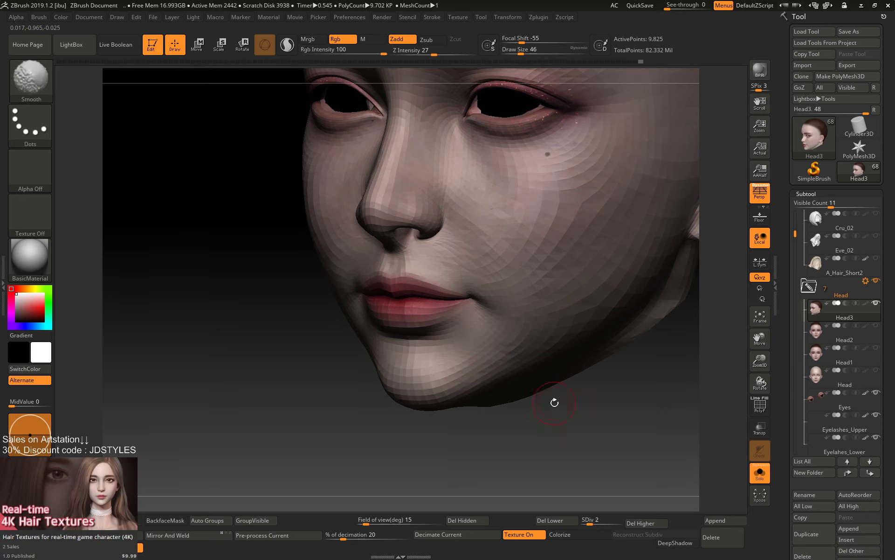
Refine and smooth the lower cheek and jaw contour from the front at draw size 65.
alt+drag(554, 401, 493, 416)
key(space)
drag(542, 330, 547, 330)
drag(583, 402, 648, 403)
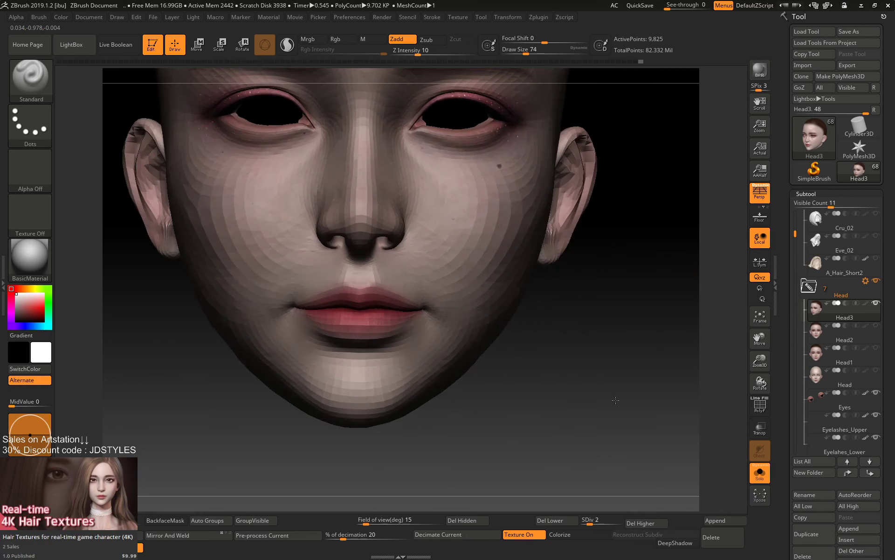
alt+drag(587, 402, 715, 393)
key(space)
drag(544, 330, 541, 330)
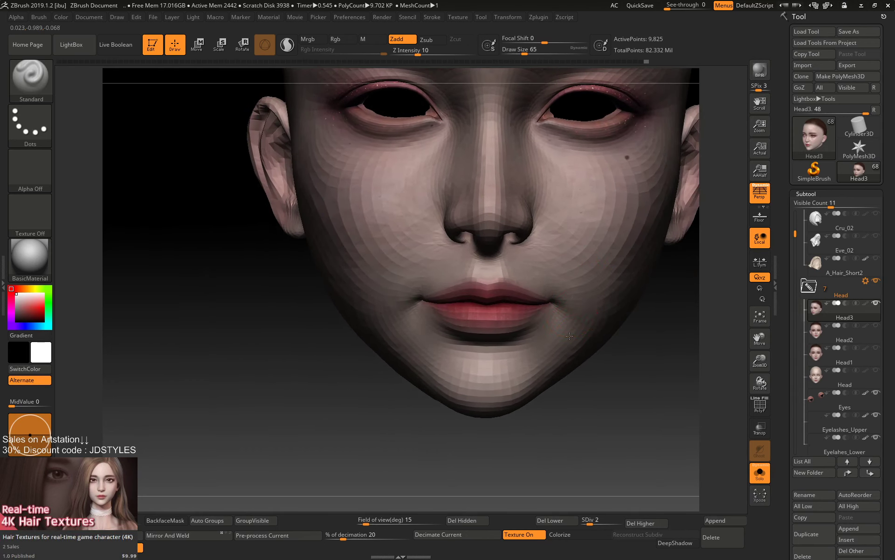
key(shift)
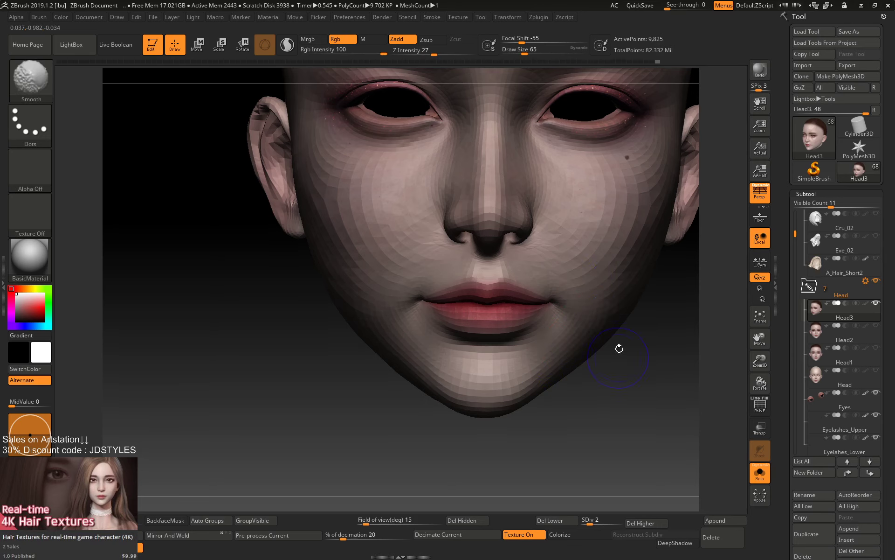
Sculpt the side of the chin in three-quarter view with the Standard brush at draw size 49.
mouse_move(619, 349)
mouse_down()
mouse_move(642, 361)
mouse_move(636, 414)
mouse_move(646, 381)
mouse_move(659, 384)
mouse_move(480, 370)
mouse_up()
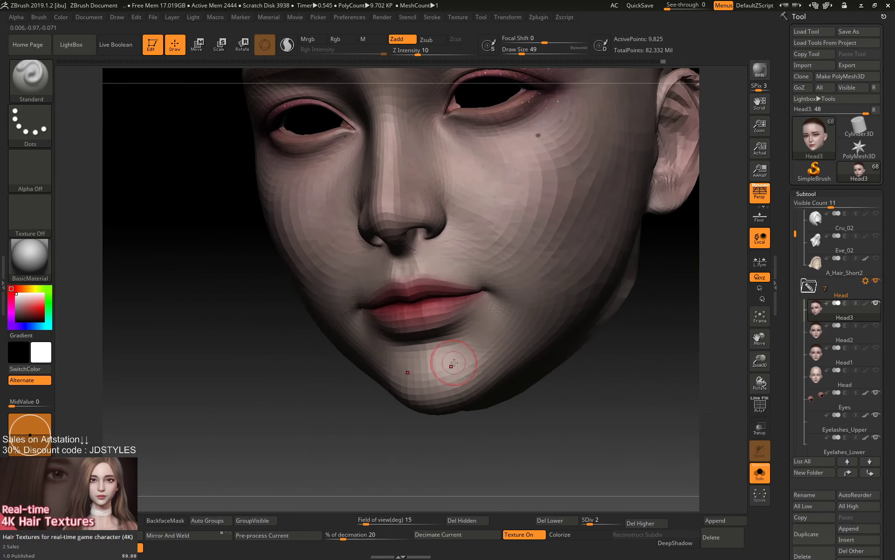
drag(454, 362, 487, 372)
mouse_move(601, 373)
mouse_down()
mouse_move(611, 367)
mouse_move(607, 344)
mouse_move(628, 432)
mouse_up()
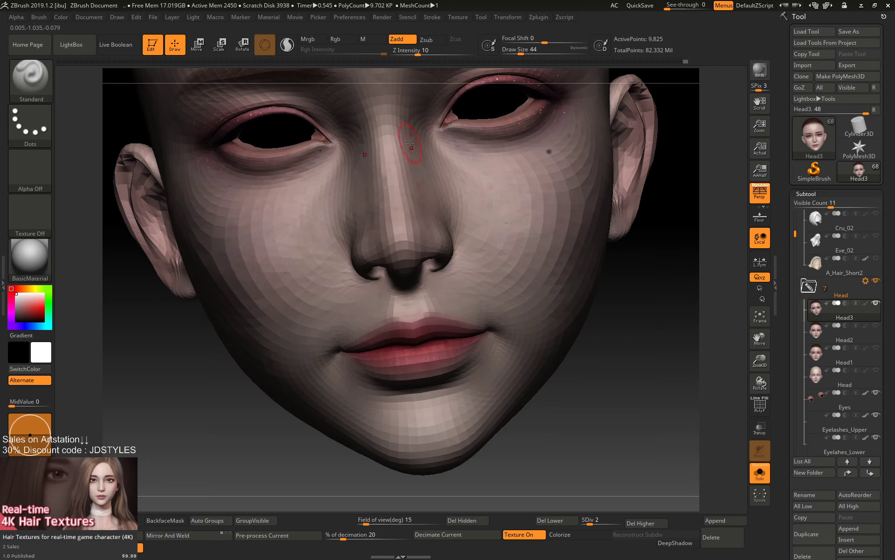
Smooth the side of the nose and adjust its bridge above the tip in profile with the Move brush at draw size 68.
mouse_move(410, 143)
shift+mouse_down()
mouse_move(419, 216)
mouse_move(448, 232)
mouse_move(456, 249)
mouse_move(445, 247)
mouse_move(436, 220)
shift+mouse_up()
key(space)
key(b)
key(m)
key(v)
key(space)
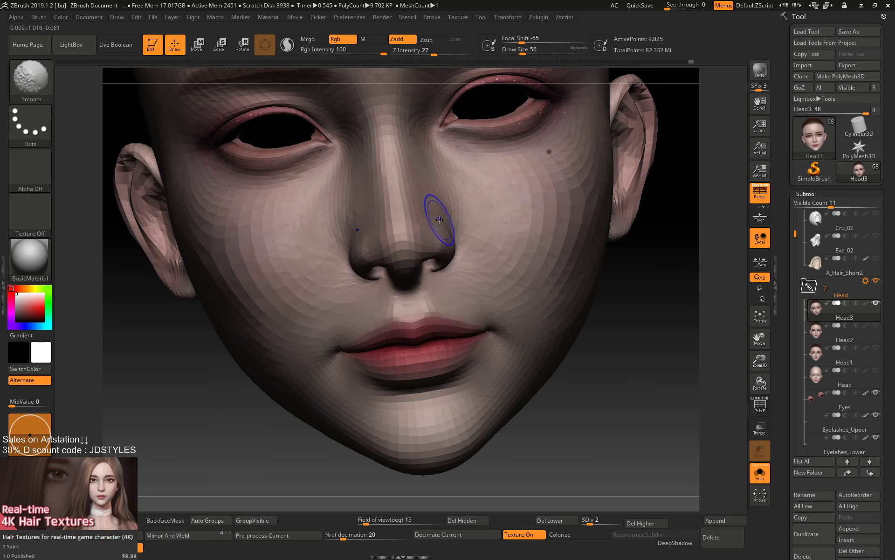
drag(632, 346, 578, 350)
mouse_move(308, 389)
mouse_down()
mouse_move(232, 402)
mouse_move(302, 398)
mouse_up()
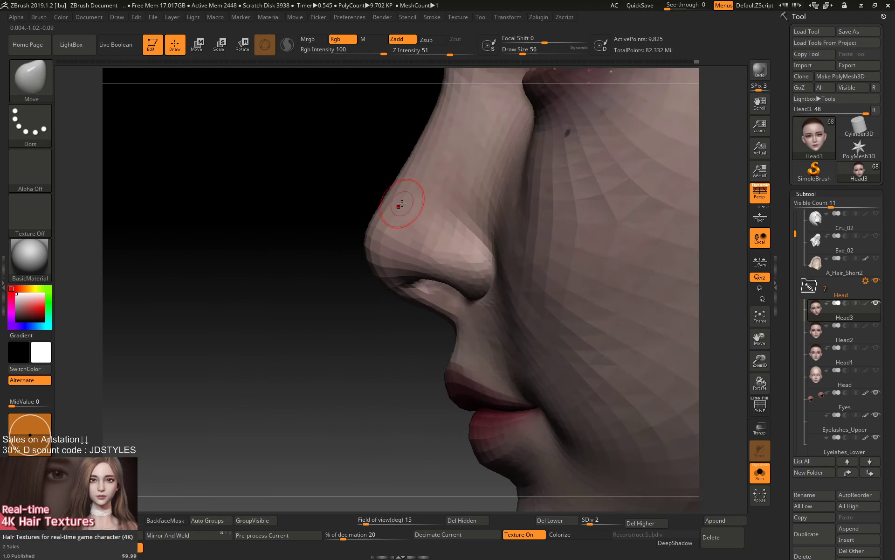
key(s)
mouse_move(401, 201)
mouse_down()
mouse_move(413, 200)
mouse_move(405, 182)
mouse_up()
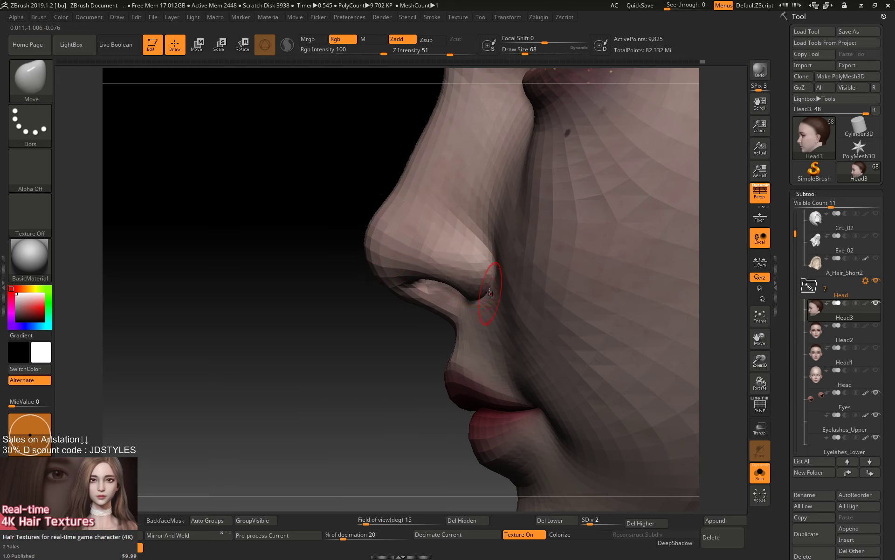
Smooth the crease between the nose and the cheek in profile at draw size 108.
key(space)
drag(490, 283, 495, 283)
key(shift)
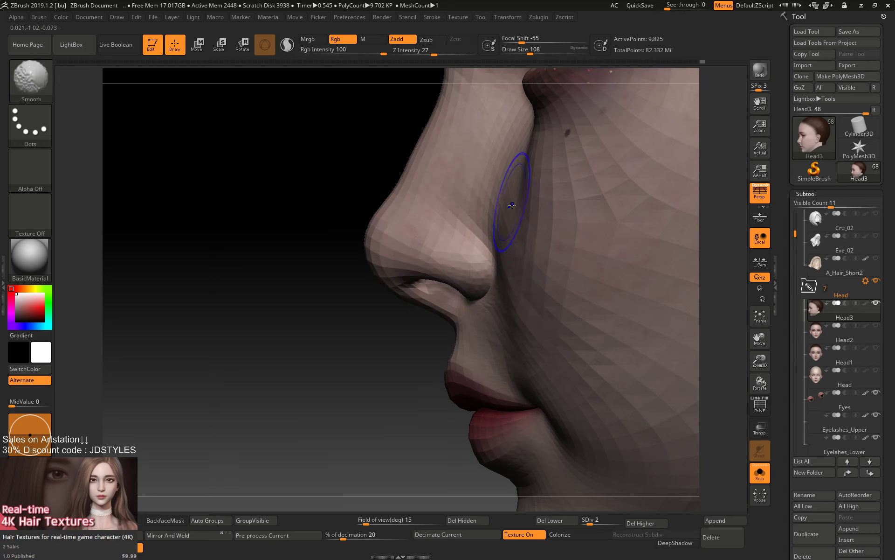
shift+drag(511, 208, 519, 200)
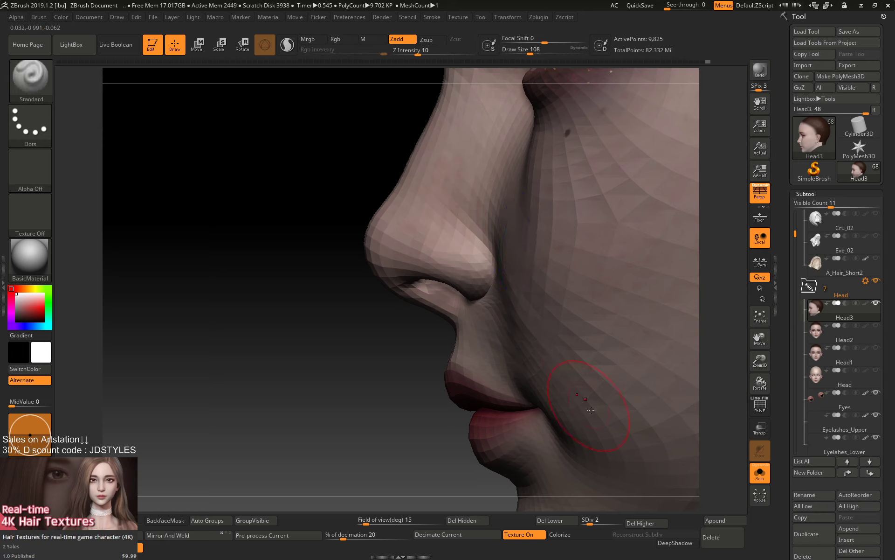
Smooth the upper cheek beside the nose at draw size 87, and reduce the draw size to 71.
mouse_move(439, 415)
alt+mouse_down()
mouse_move(390, 359)
mouse_move(336, 415)
mouse_move(466, 332)
mouse_move(438, 324)
alt+mouse_up()
key(space)
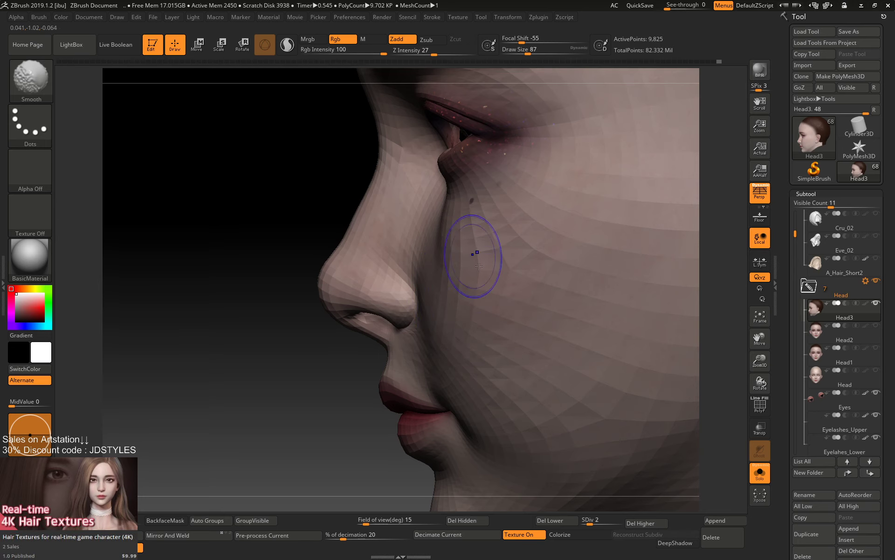
key(space)
drag(454, 207, 446, 207)
Refine the area below the inner eye corner with the Standard brush at draw size 33, and check it from the front.
drag(293, 287, 439, 241)
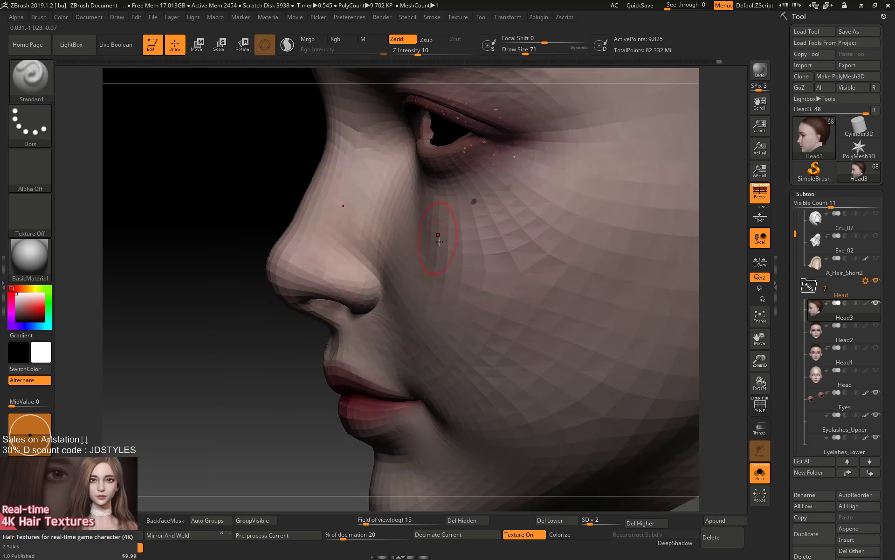
drag(275, 342, 383, 245)
key(space)
drag(431, 185, 422, 185)
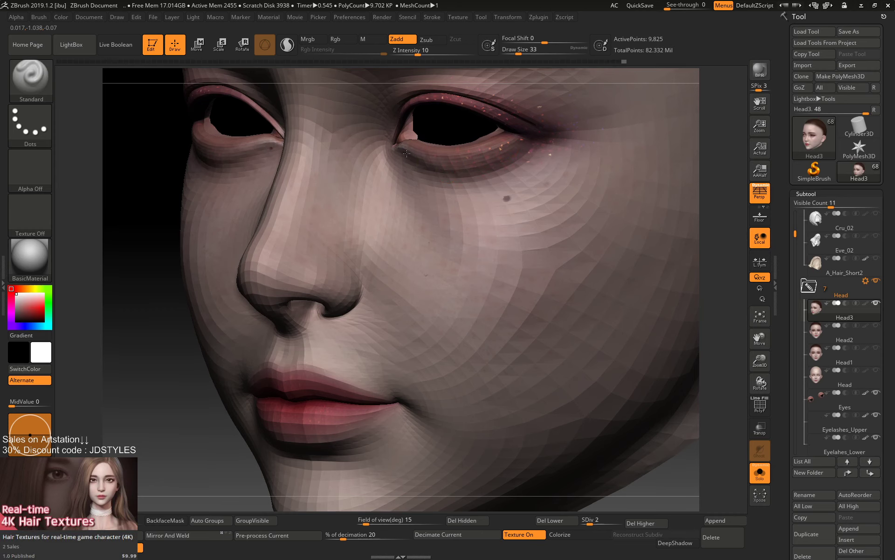
alt+drag(179, 362, 262, 381)
alt+drag(224, 420, 266, 365)
drag(273, 375, 280, 410)
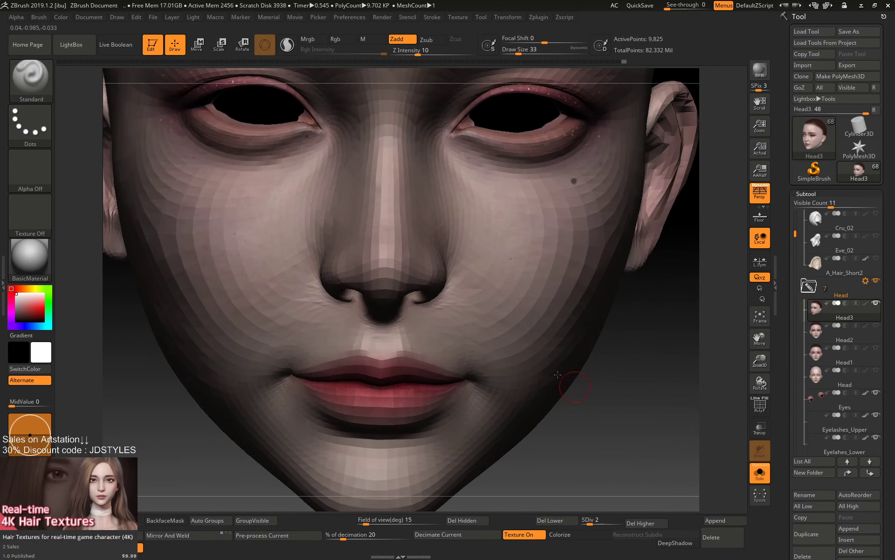
Touch up the inner brow area and the chin contour with the Standard brush at draw size 62, and raise the draw size to 90.
drag(558, 375, 658, 492)
mouse_move(649, 415)
mouse_down()
mouse_move(665, 424)
mouse_move(661, 410)
mouse_move(653, 481)
mouse_up()
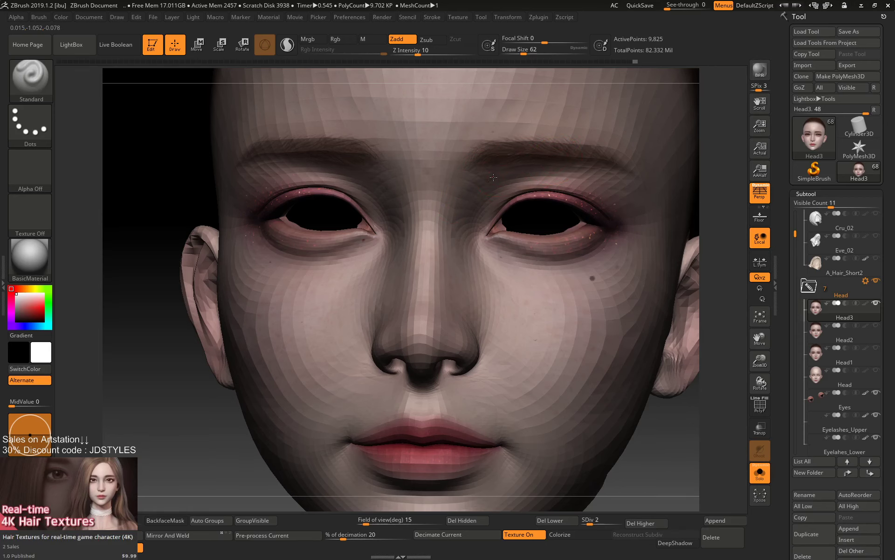
drag(701, 149, 704, 160)
alt+drag(676, 327, 685, 191)
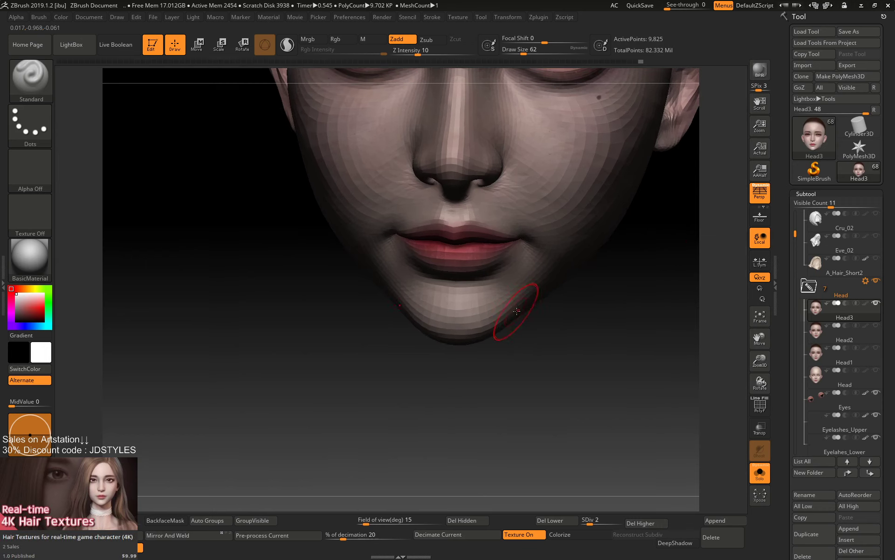
drag(564, 349, 561, 327)
key(bracketright)
key(bracketright)
key(bracketright)
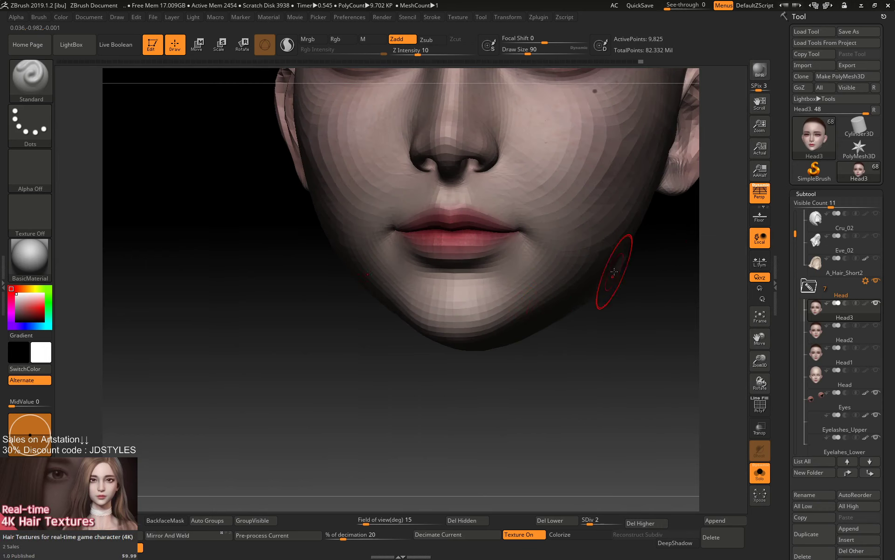
Export the Head3 mesh as OBJ, overwriting Head_Low_lv2_Modified_2.OBJ in the Mesh folder.
key(ctrl)
key(ctrl+e)
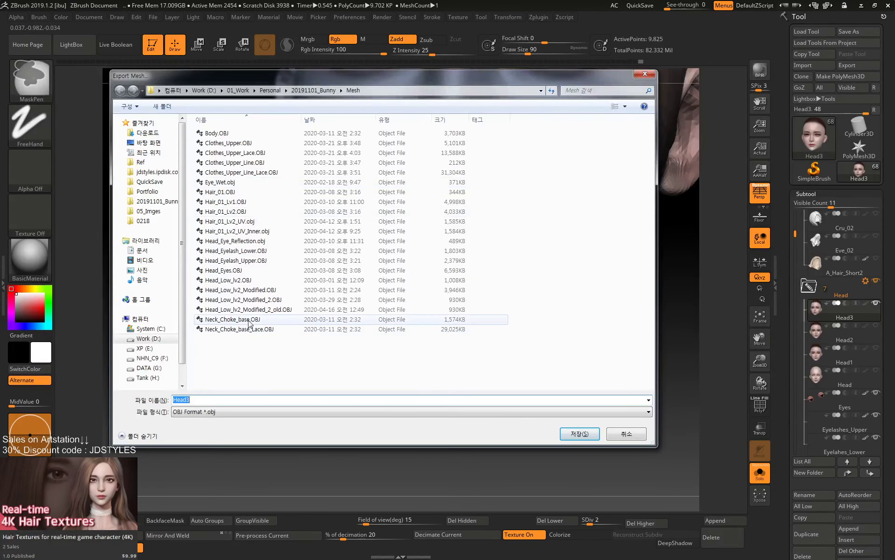
double_click(265, 301)
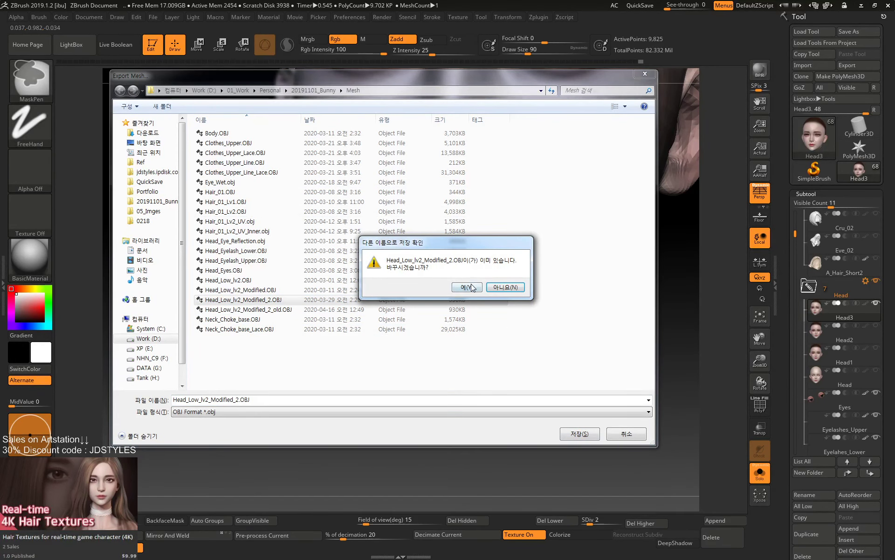
click(471, 285)
Switch to Marmoset Toolbag and examine the updated face closer up from the front.
key(alt+Tab)
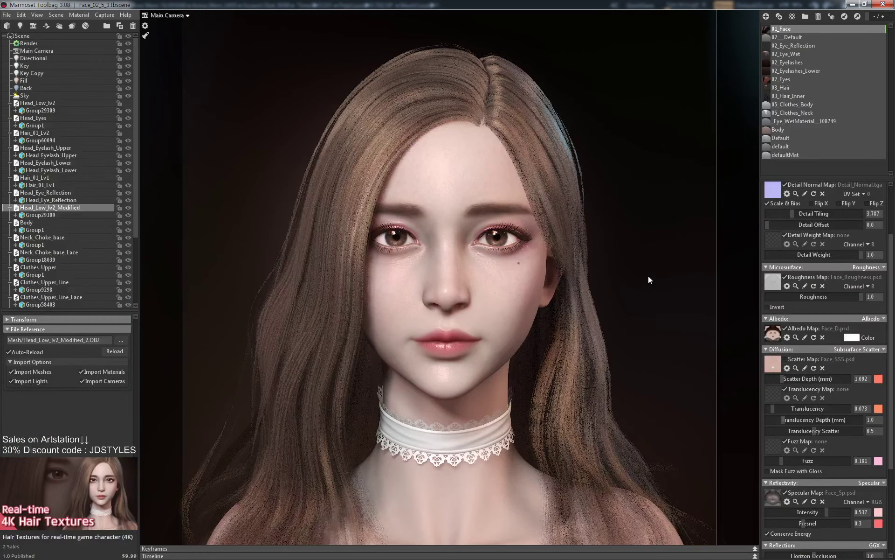
scroll(651, 283, up, 2)
alt+drag(650, 282, 660, 277)
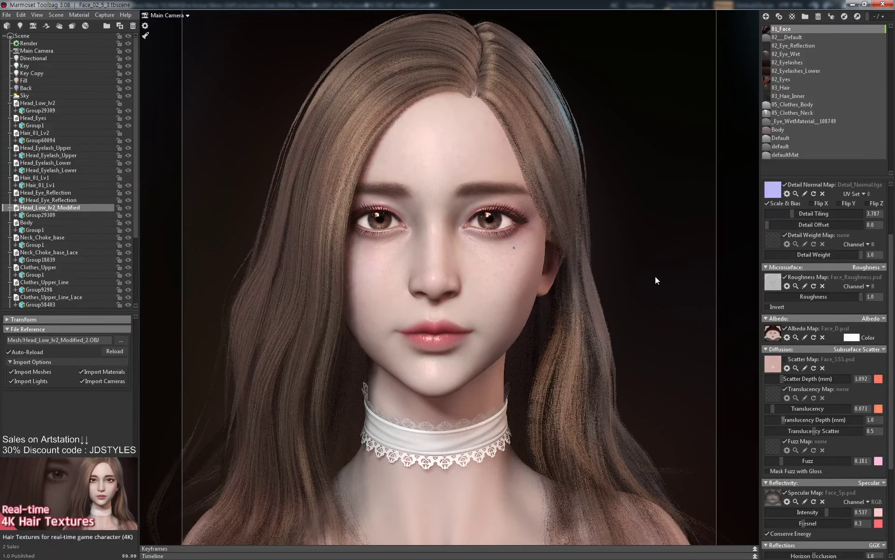
Switch back to ZBrush, preview the face from the front in SkinShade4, and return to BasicMaterial.
key(alt+Tab)
shift+drag(632, 338, 645, 367)
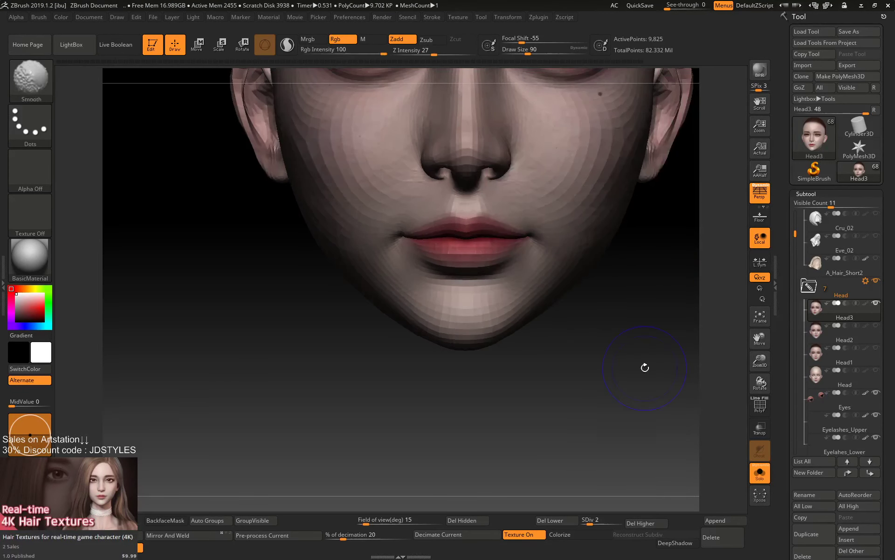
key(shift)
drag(599, 314, 521, 401)
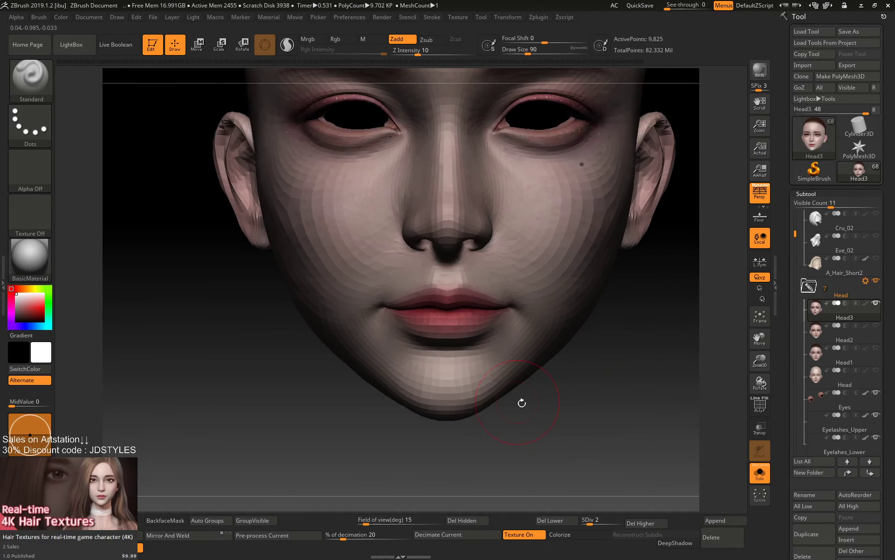
click(30, 258)
click(310, 233)
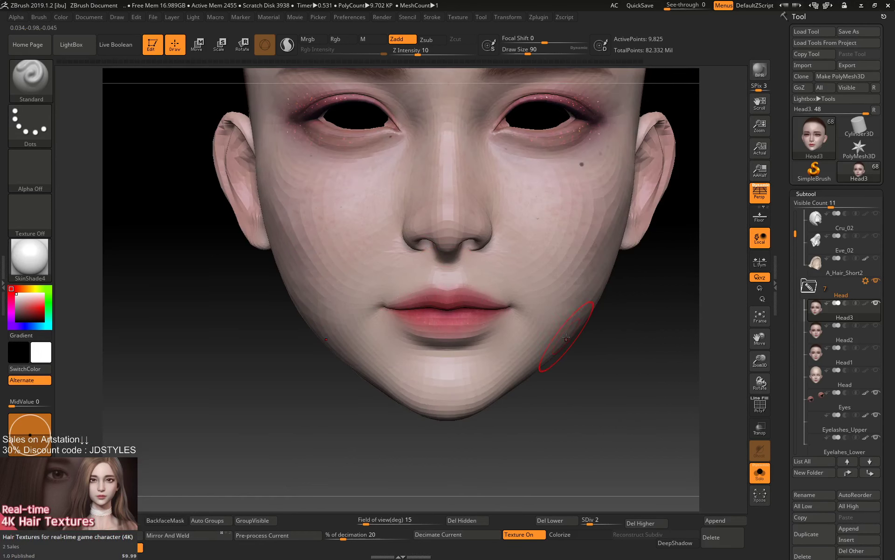
key(])
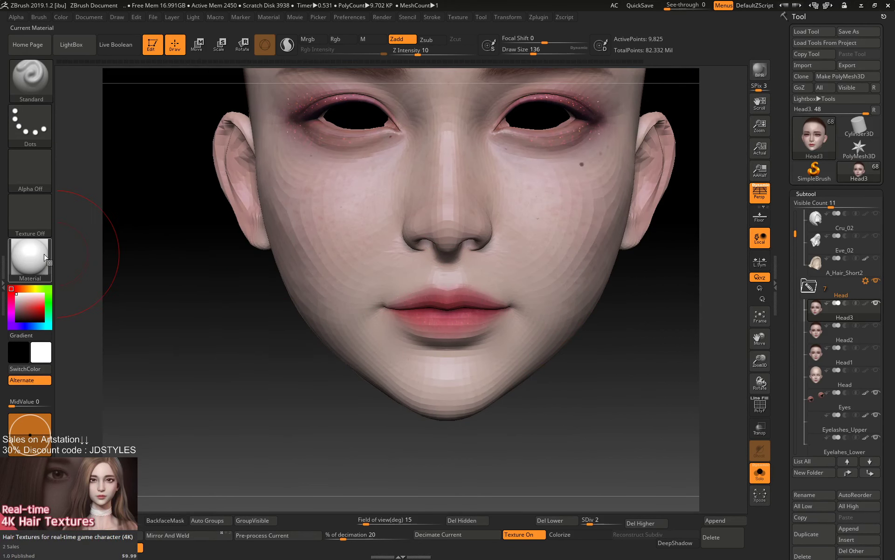
click(30, 258)
click(176, 422)
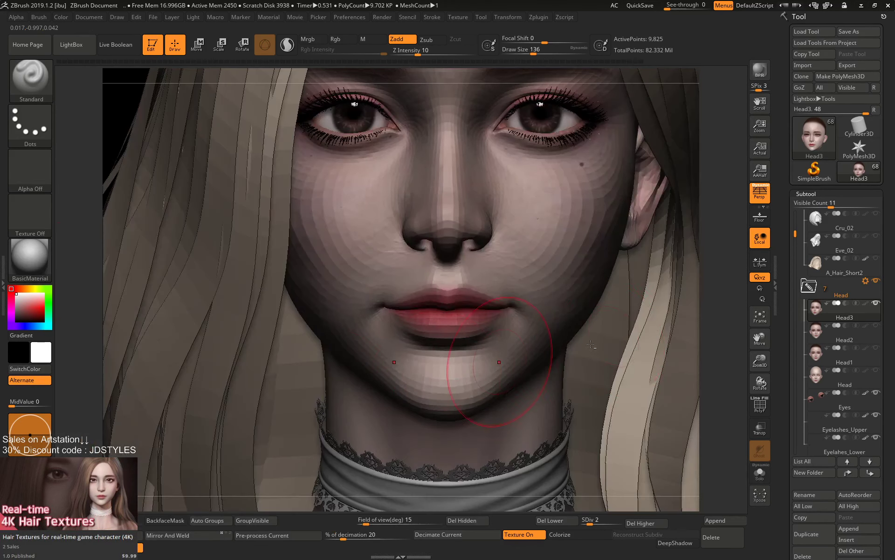
Reshape the jaw contour beside the chin with the Move brush at draw size 158, and fine-tune it at draw size 132.
key(])
key(shift+s)
key(b)
key(m)
key(v)
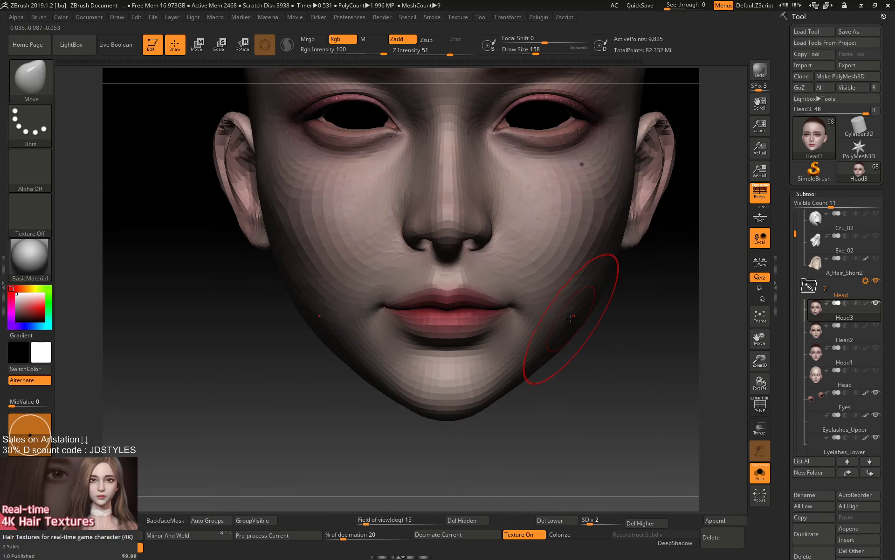
drag(574, 318, 586, 298)
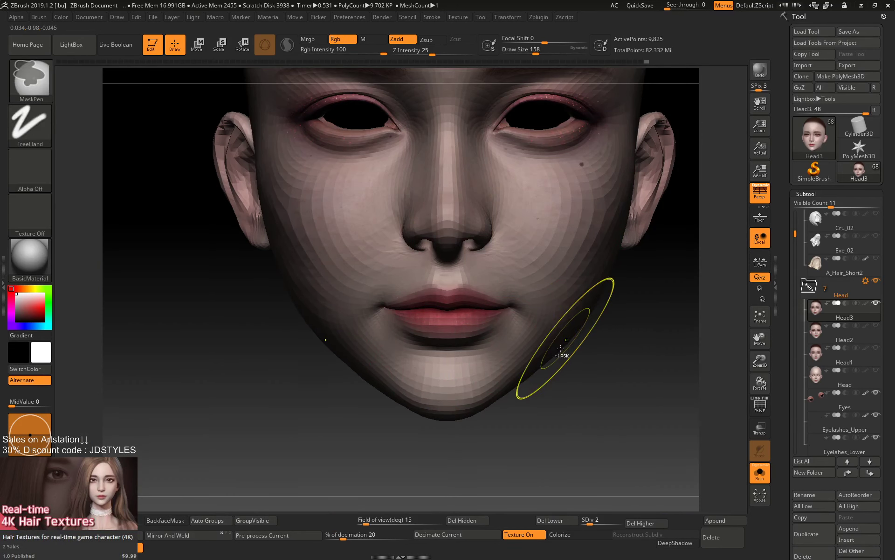
drag(563, 344, 561, 344)
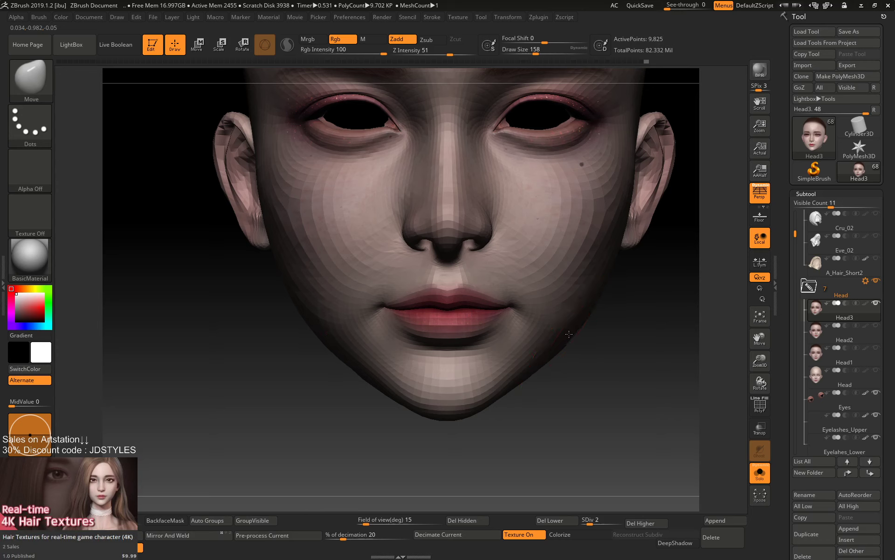
key(space)
drag(345, 351, 341, 350)
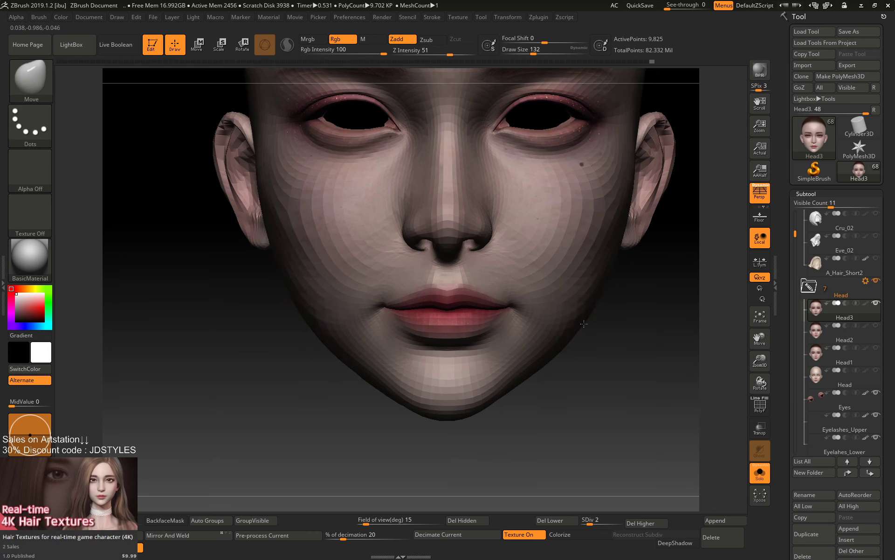
Export the reshaped Head3 mesh as OBJ, overwriting the existing modified low-poly head file in the Mesh folder.
key(ctrl+e)
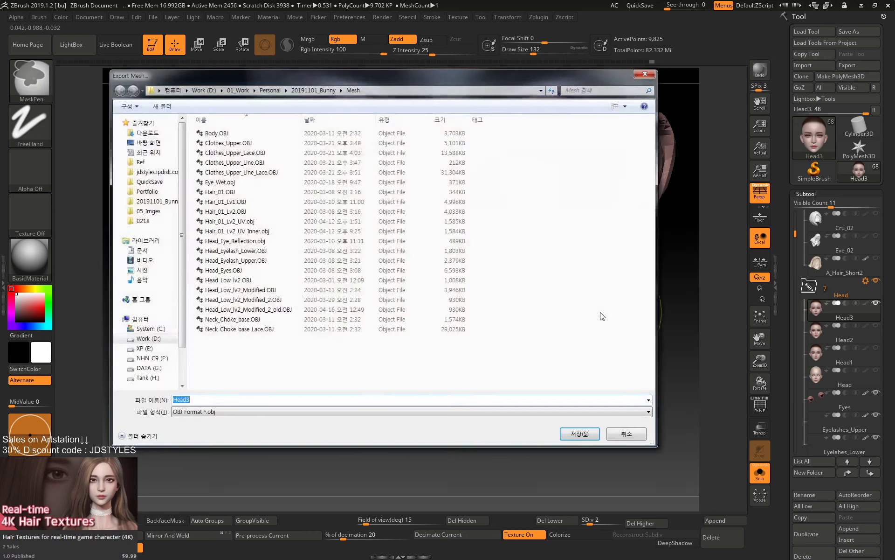
double_click(250, 311)
click(471, 290)
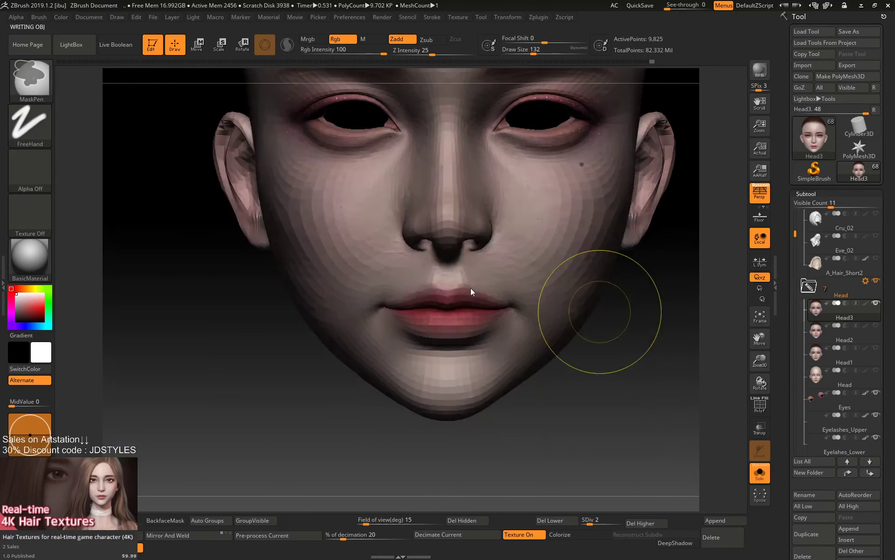
Switch to Marmoset Toolbag, check the updated face from the front, and select the hair mesh.
key(alt+Tab)
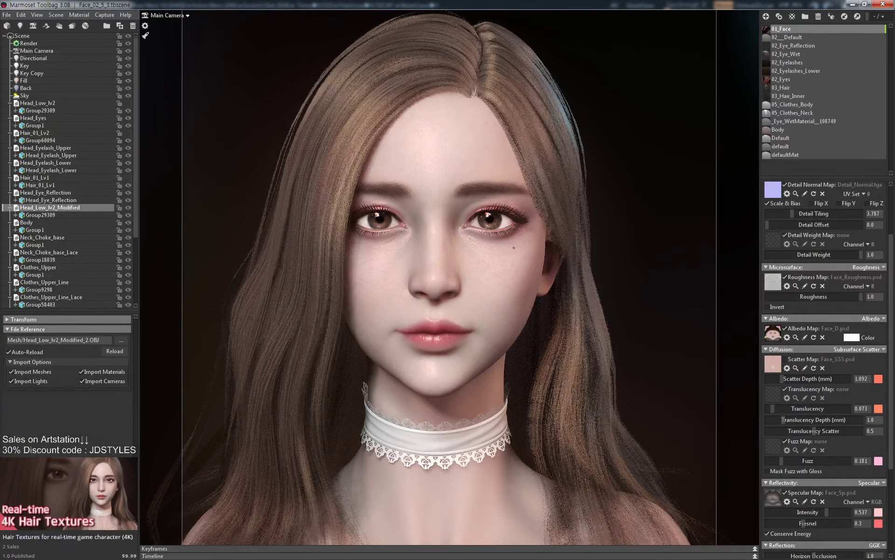
click(414, 49)
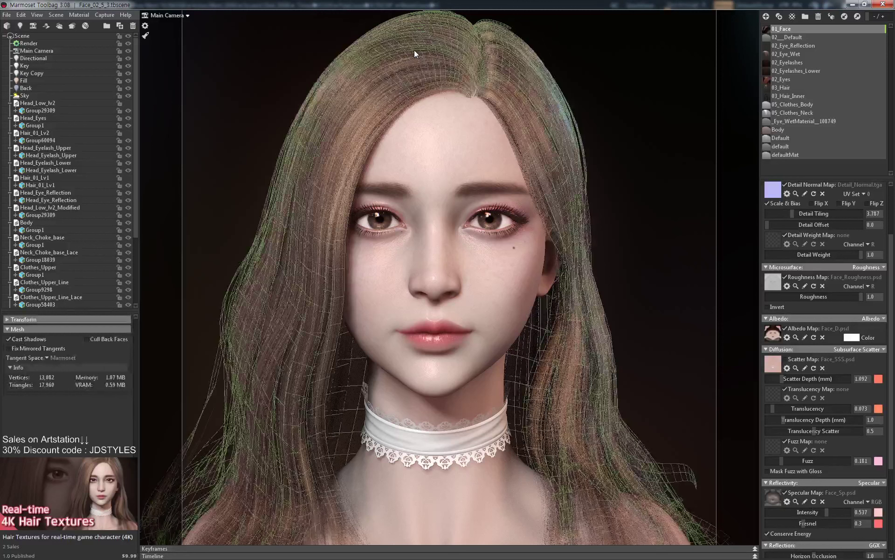
click(414, 49)
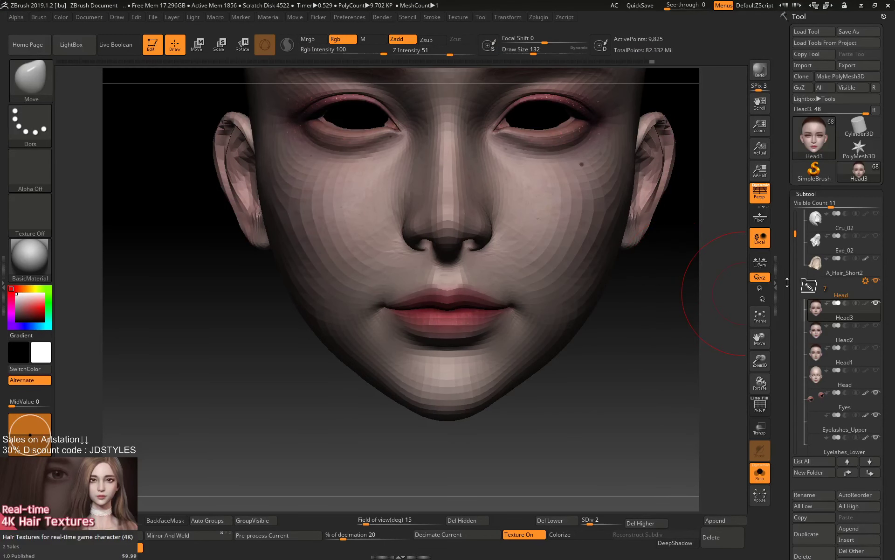
Switch back to ZBrush, select the first hair subtool in the Hair folder, and turn off Solo mode.
drag(794, 234, 799, 200)
click(818, 247)
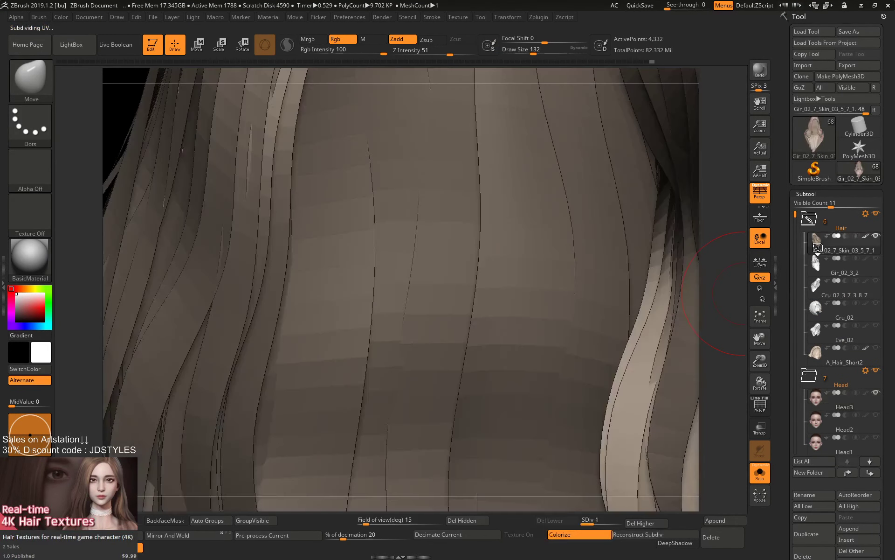
key(shift+s)
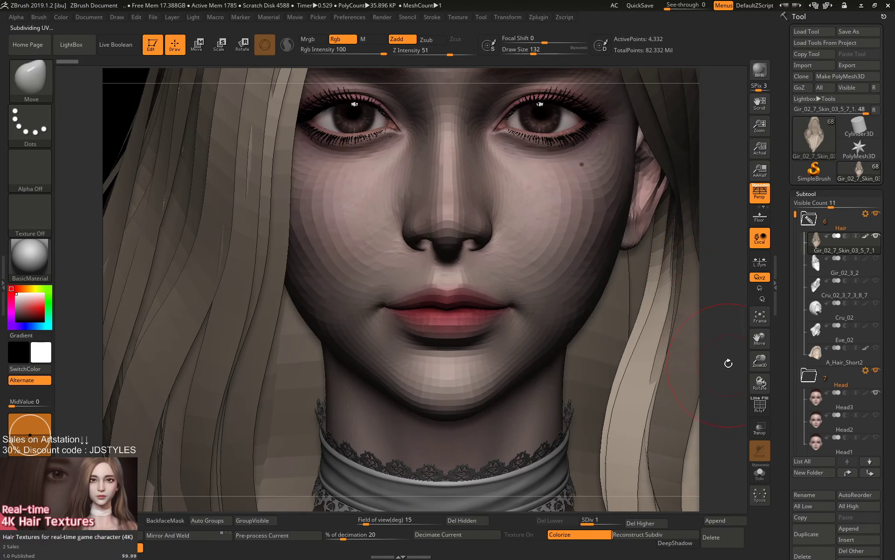
Change the preview material to SkinShade4 and frame the whole head with its hair.
click(32, 268)
click(306, 237)
alt+drag(717, 274, 664, 339)
Save the tool as a new version named Gir_02_7_Skin_03_5_7_2 in the Zbrush folder.
click(857, 33)
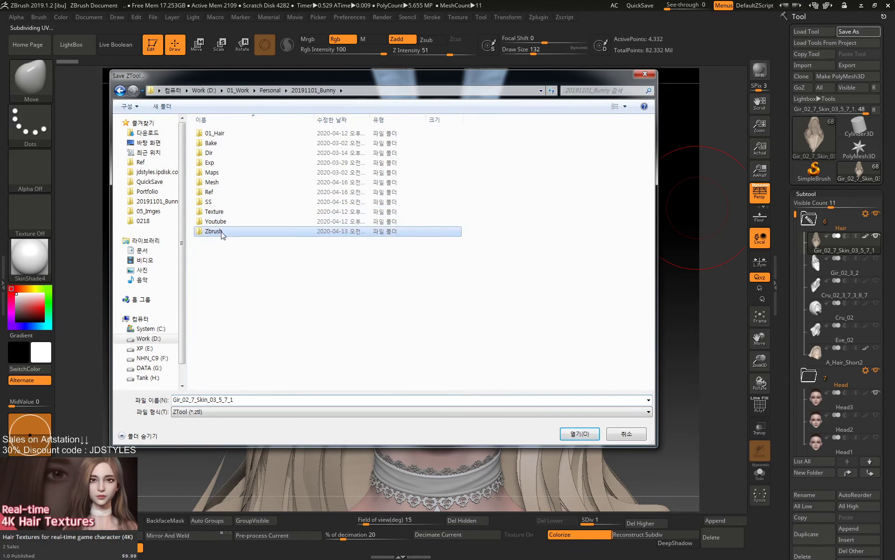
double_click(213, 231)
scroll(252, 368, down, 5)
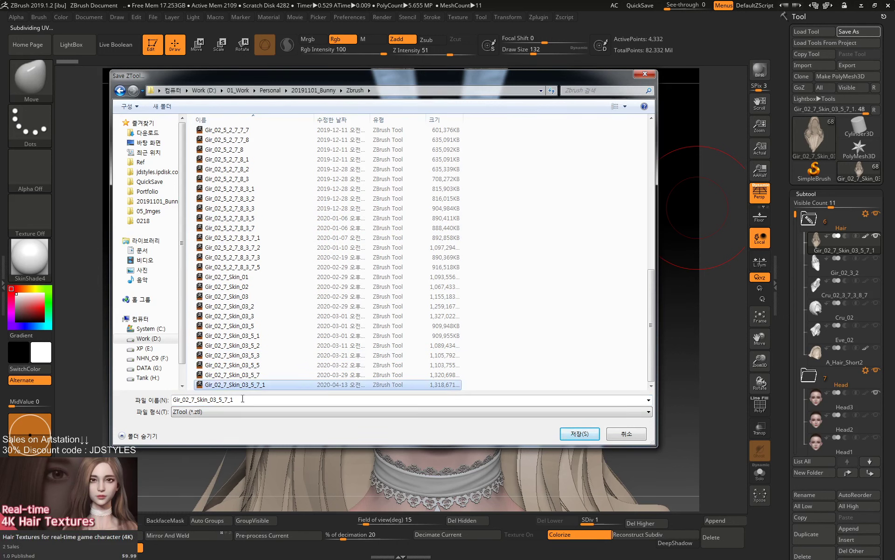
double_click(394, 400)
key(BackSpace)
text(2)
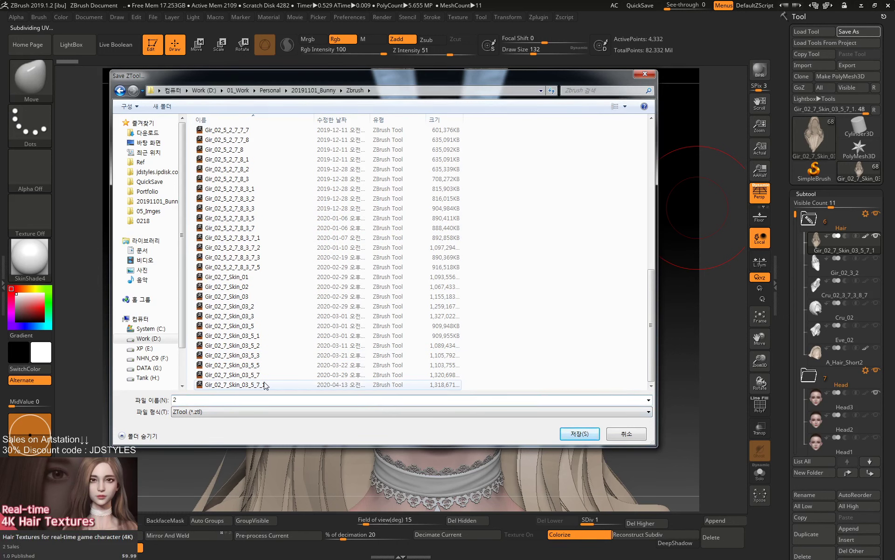
click(265, 385)
click(232, 401)
drag(230, 400, 413, 402)
text(2_7_Skin_03_5_7_2)
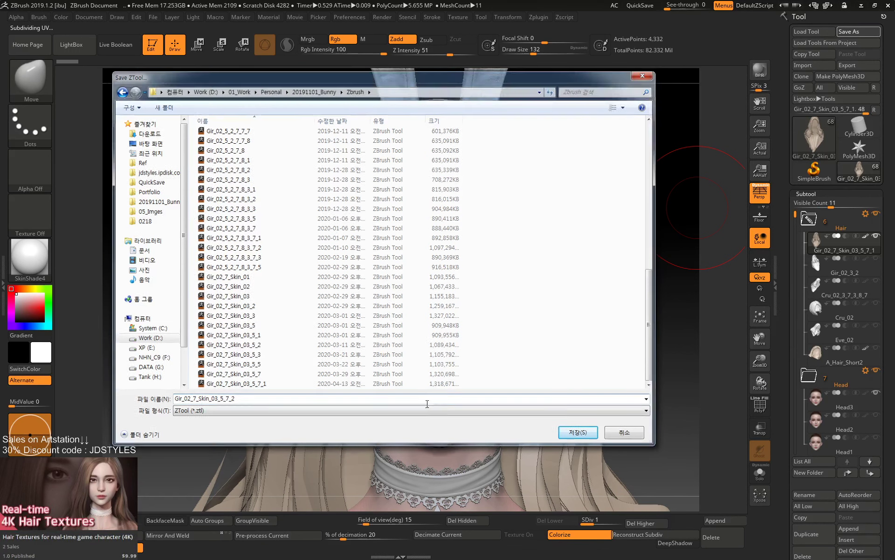
key(Return)
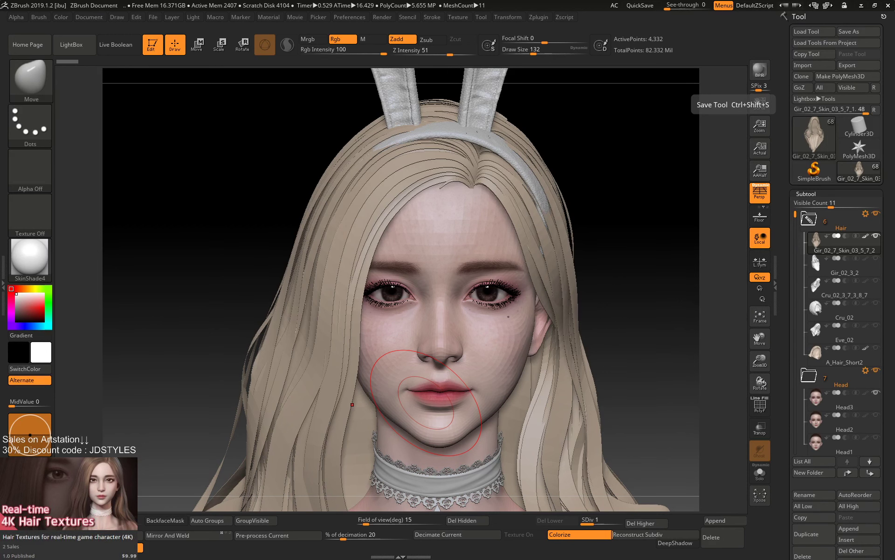
Duplicate the hair subtool as the first entry of the Hair folder and delete the copy's higher subdivision levels.
drag(662, 228, 656, 198)
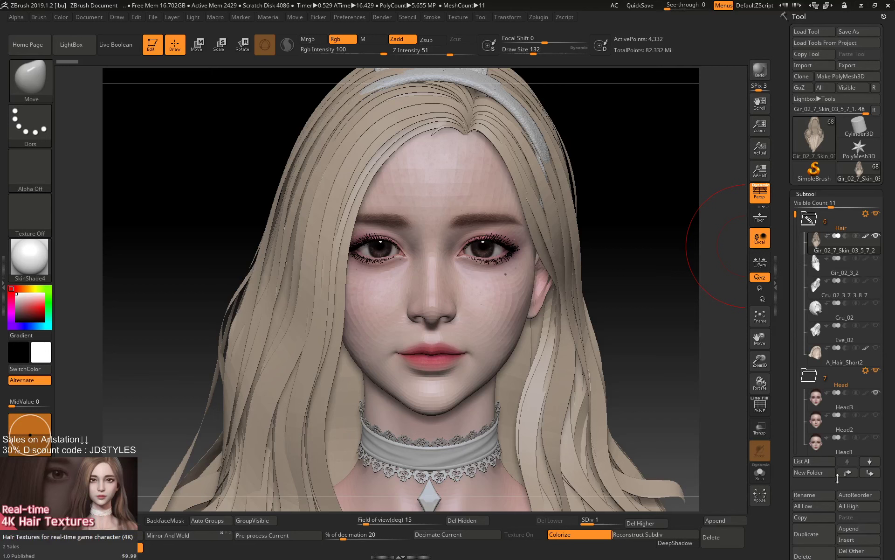
click(807, 534)
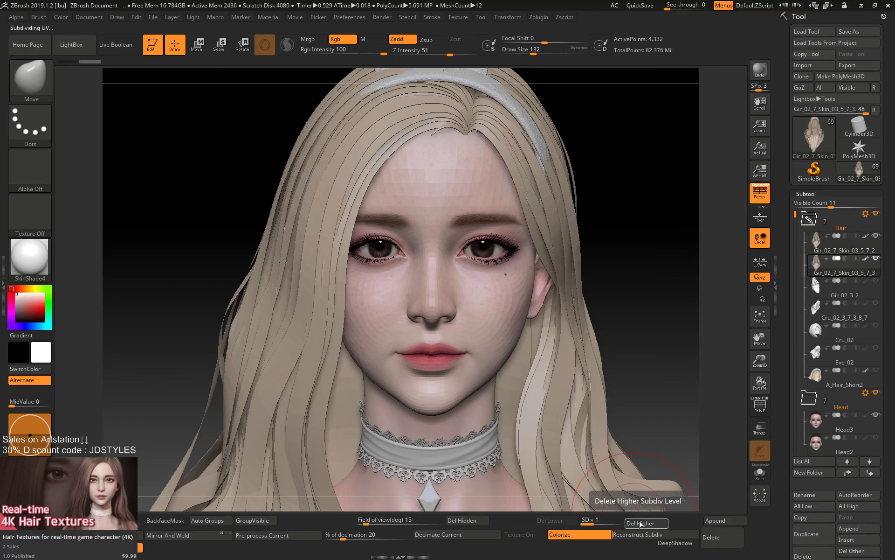
click(846, 473)
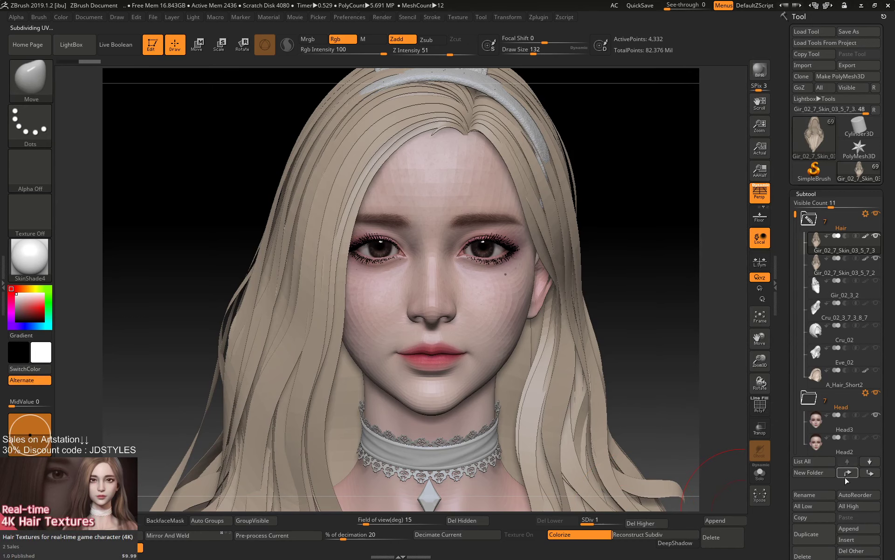
click(656, 522)
Import Hair_01_Lv2_UV.obj from the Mesh folder into the duplicated hair subtool.
click(807, 65)
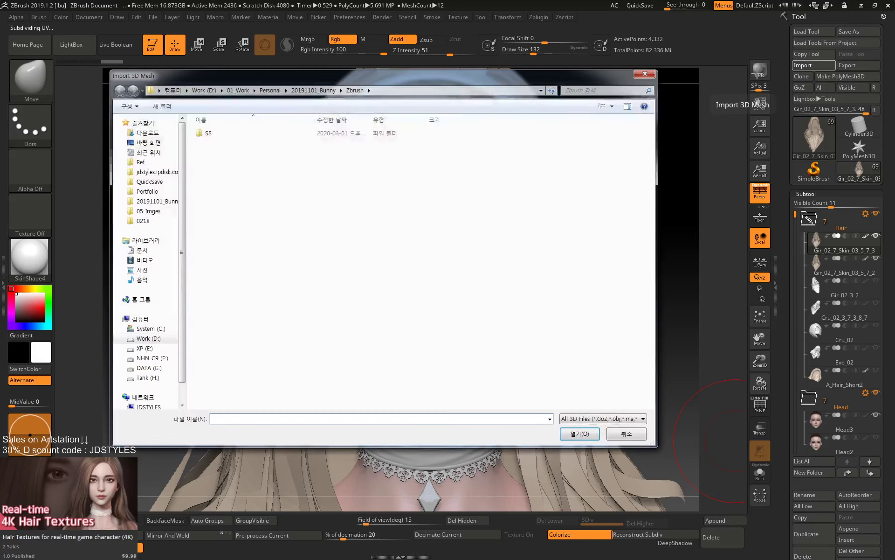
click(313, 90)
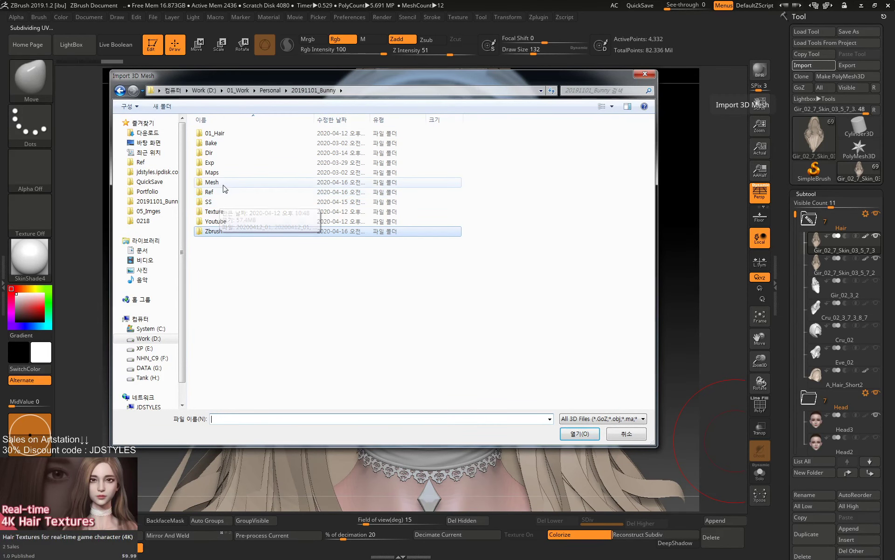
double_click(223, 184)
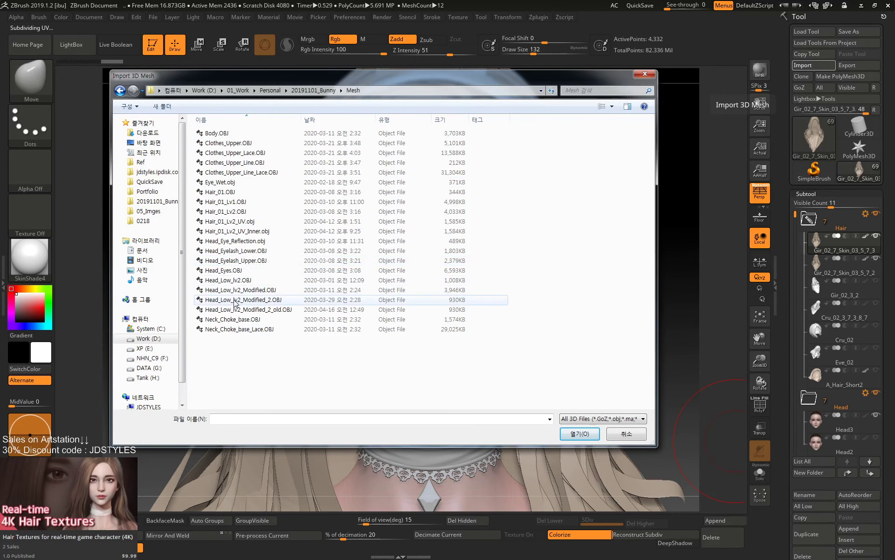
click(243, 202)
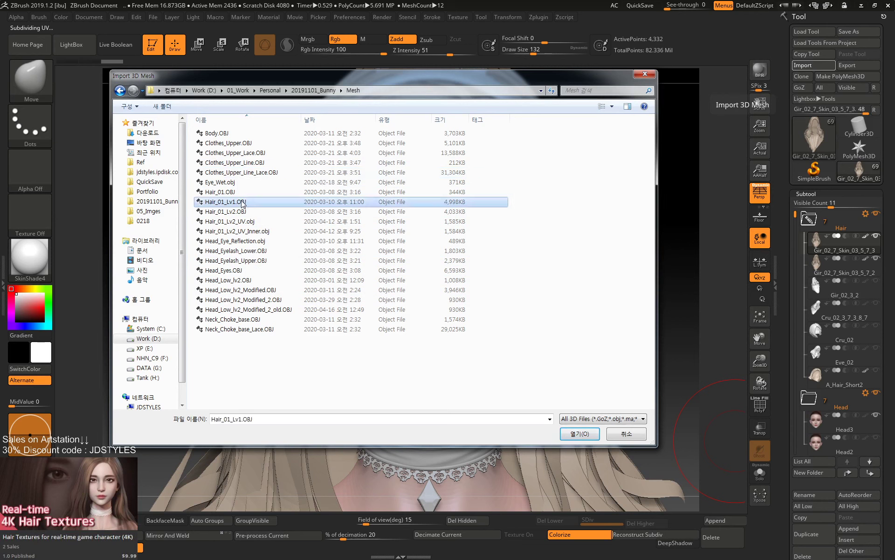
click(243, 192)
click(243, 204)
click(243, 212)
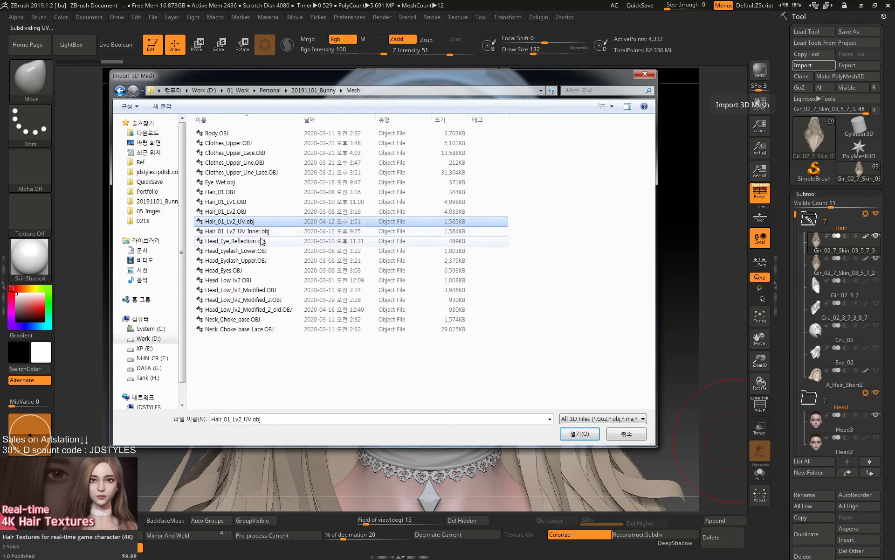
click(256, 222)
double_click(260, 222)
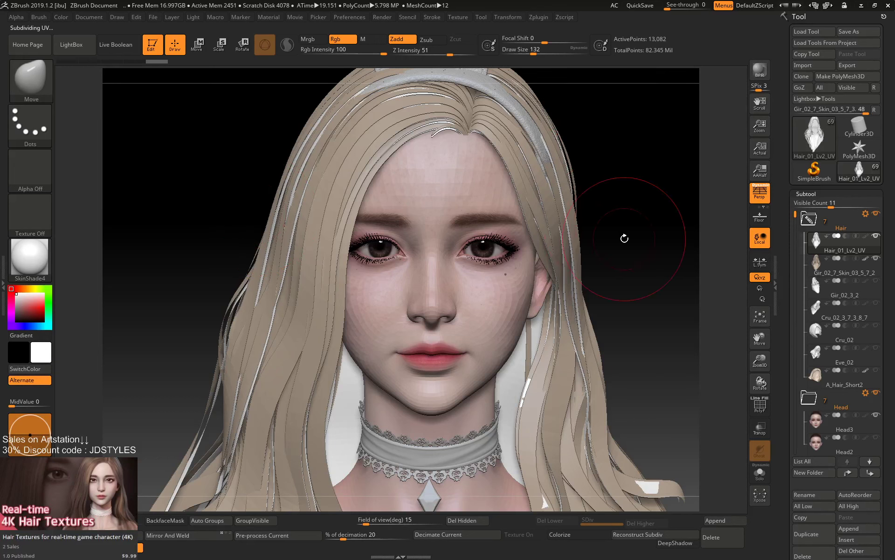
Hide the original Gir_02_7_Skin_03_5_7_2 hair subtool and inspect the imported hair from the front and side.
mouse_move(819, 255)
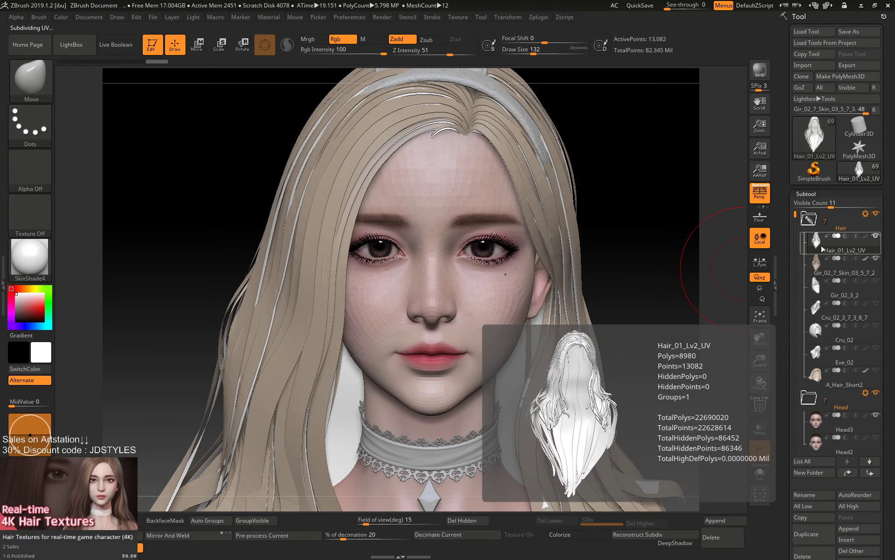
click(876, 259)
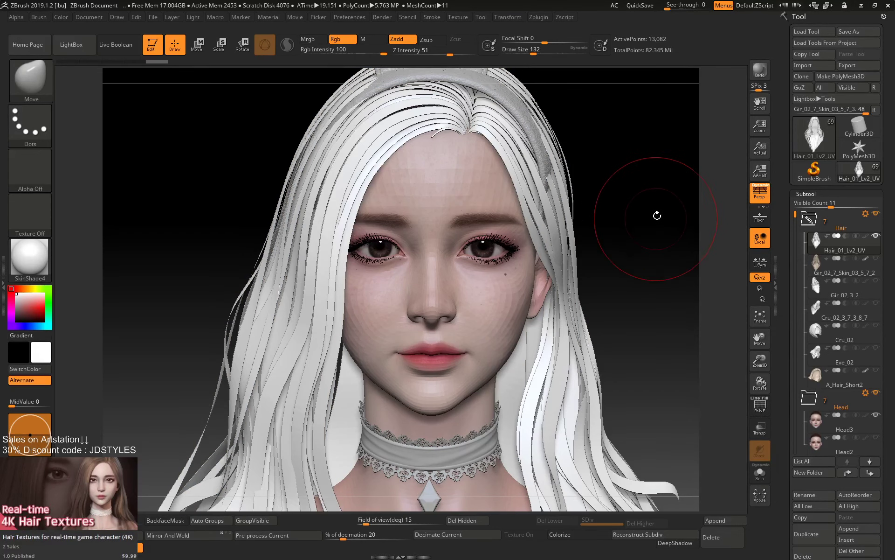
drag(656, 212, 649, 199)
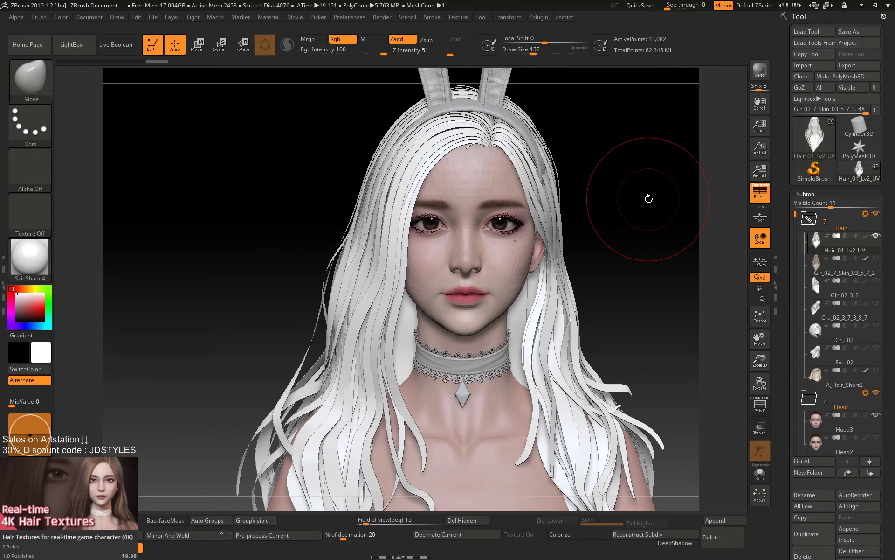
drag(626, 320, 648, 326)
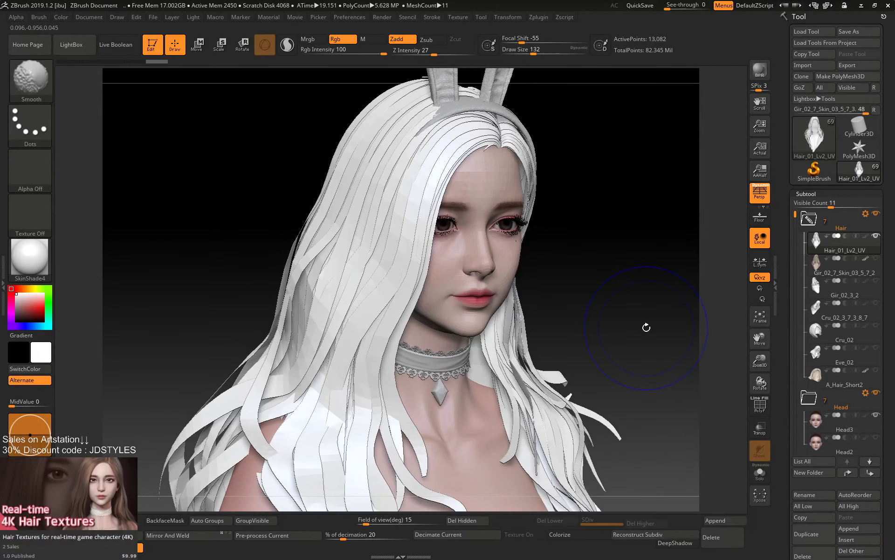
key(d)
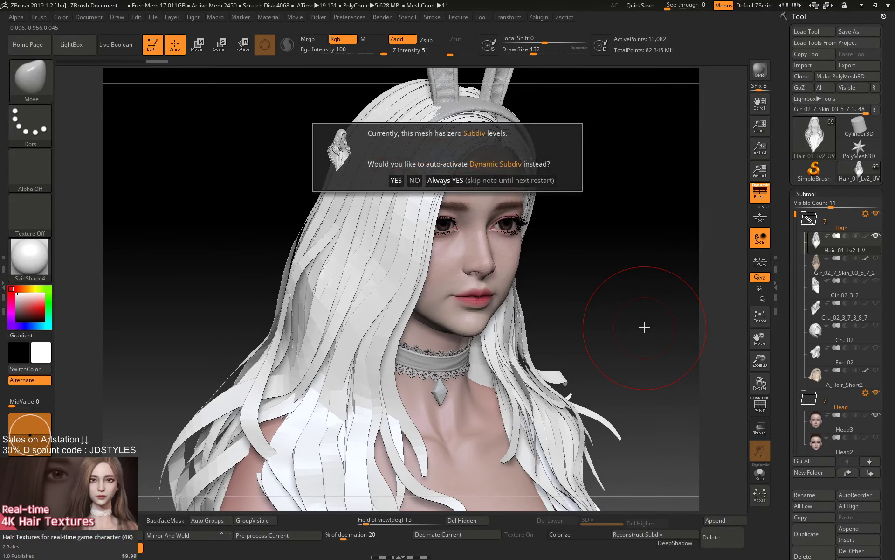
key(Escape)
shift+drag(646, 327, 643, 320)
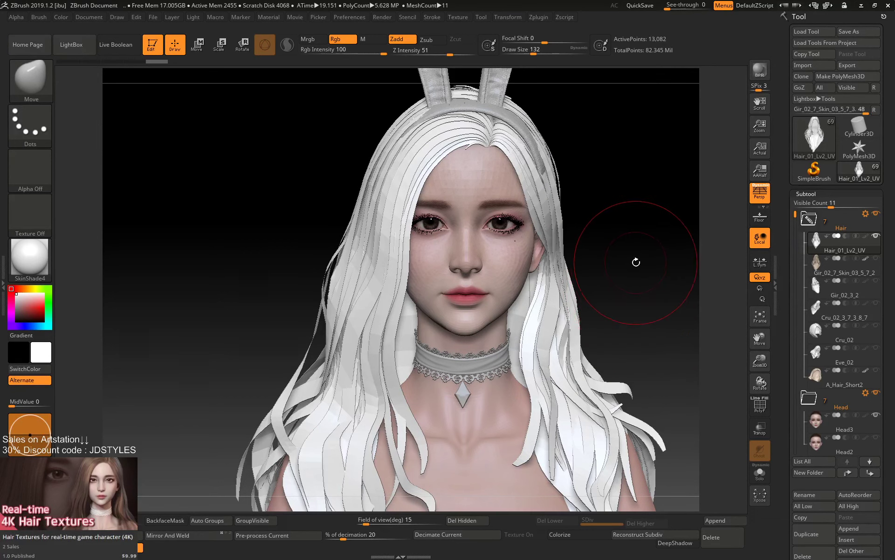
drag(635, 260, 643, 266)
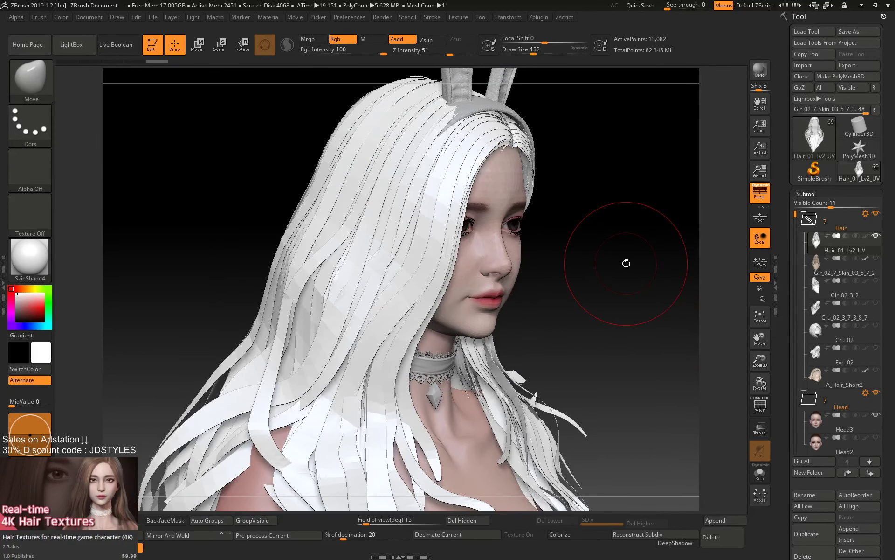
Import Hair_01_Lv2_UV.obj once more over the current hair subtool.
click(803, 66)
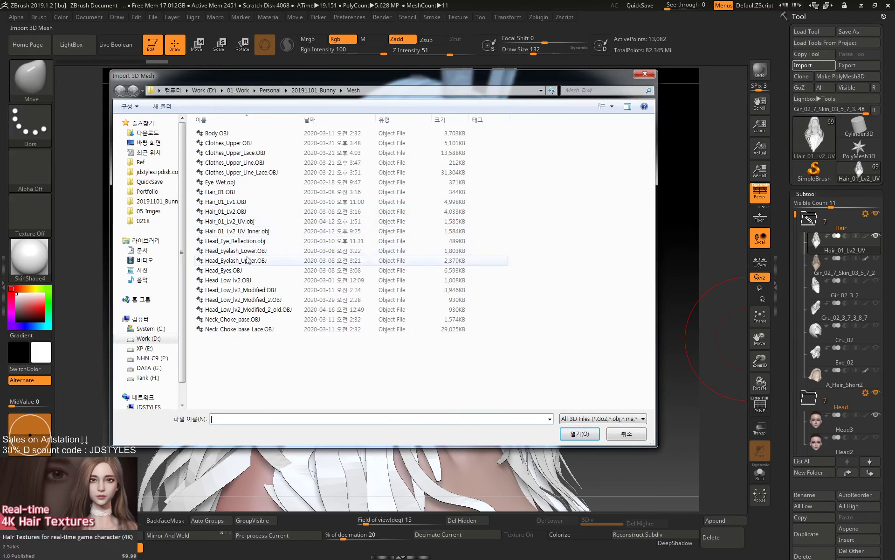
double_click(242, 221)
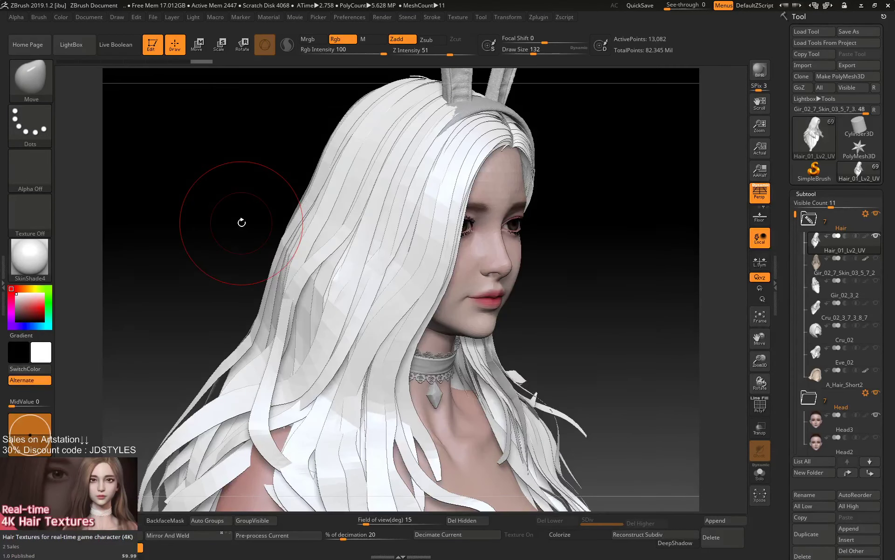
mouse_move(602, 289)
mouse_down()
mouse_move(648, 287)
mouse_move(574, 280)
mouse_move(597, 273)
mouse_up()
Switch to 3ds Max, isolate the Hair_01_Lv1 object, and examine its strands around the parting and ends.
mouse_move(840, 310)
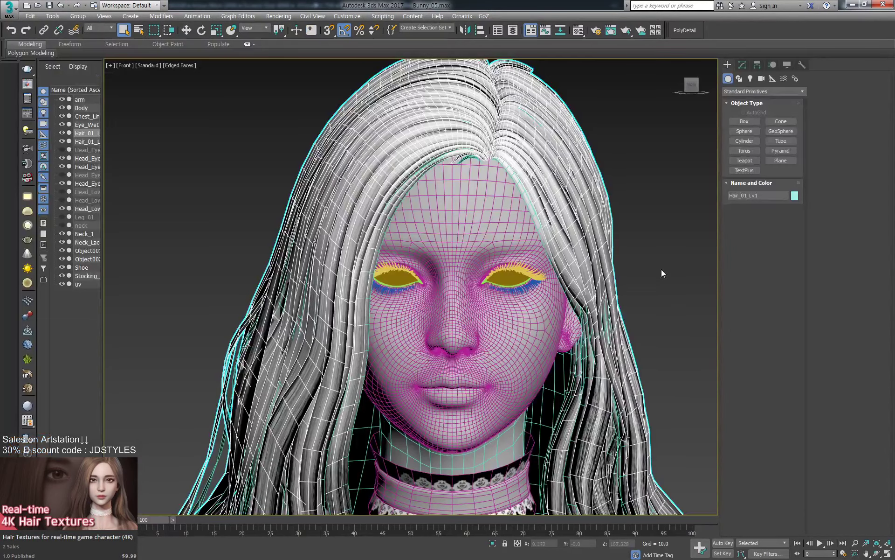
alt+middle_drag(663, 273, 638, 254)
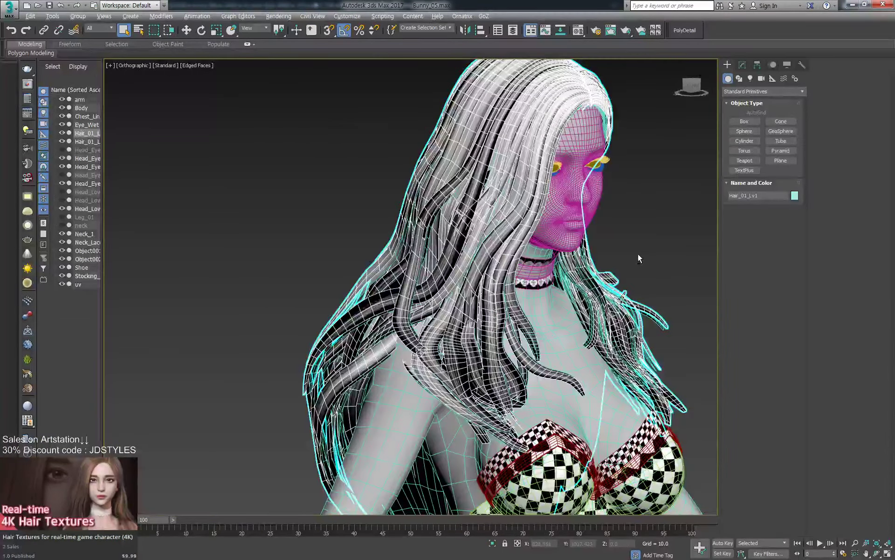
key(alt+q)
scroll(566, 276, up, 3)
scroll(392, 214, up, 2)
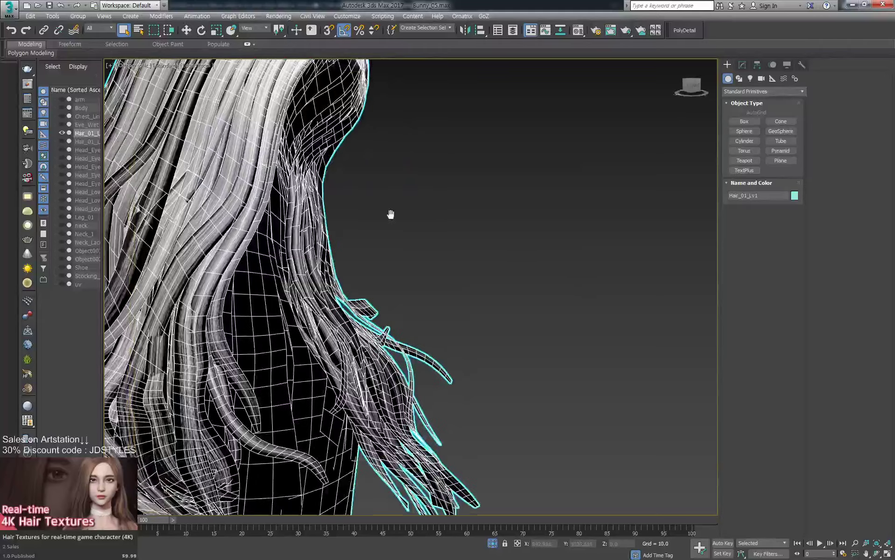
scroll(479, 220, up, 2)
scroll(485, 219, down, 5)
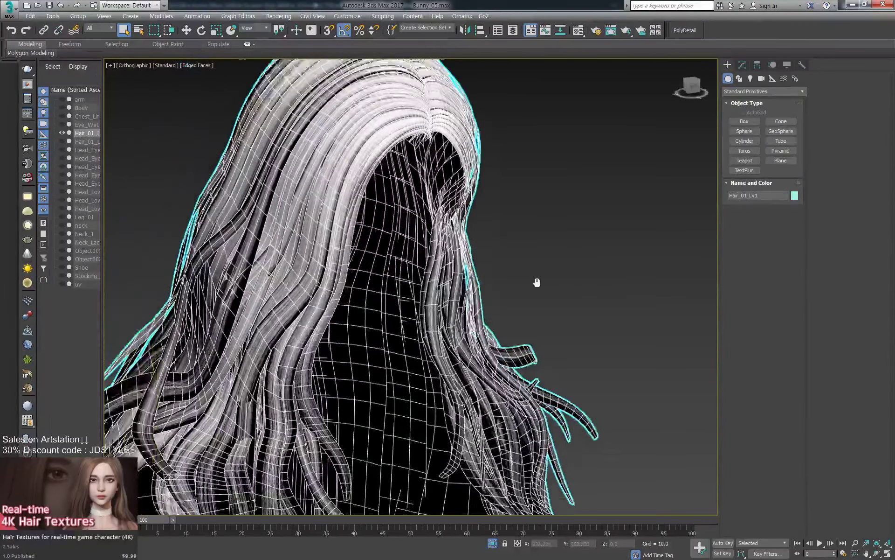
middle_drag(537, 281, 590, 302)
scroll(619, 346, up, 3)
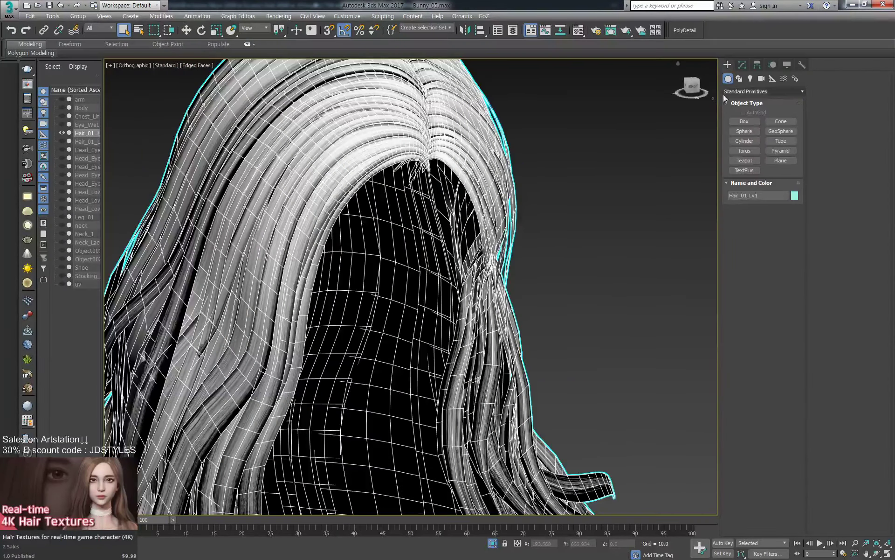
Turn off the TurboSmooth modifier on Hair_01_Lv1 and review the unsmoothed hair mesh.
click(742, 66)
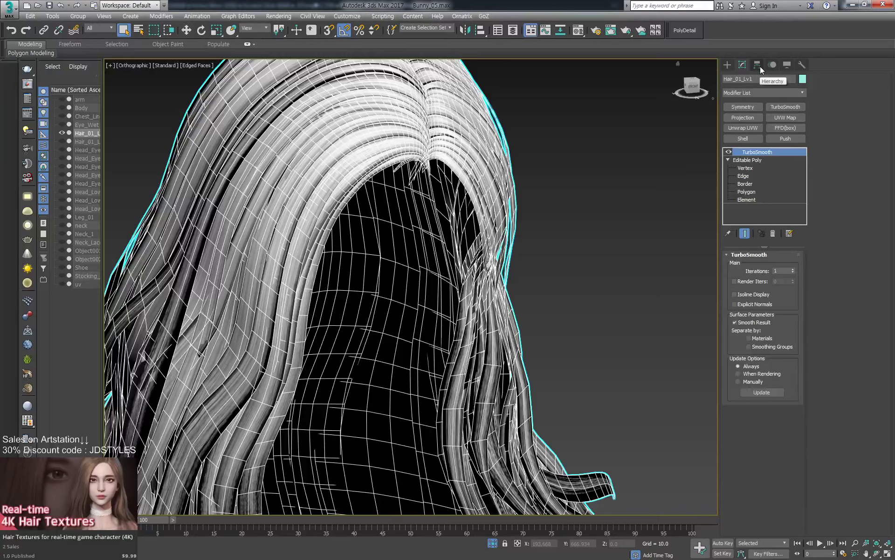
click(728, 152)
mouse_move(625, 152)
middle_down()
mouse_move(640, 142)
mouse_move(590, 132)
mouse_move(674, 141)
mouse_move(640, 146)
middle_up()
scroll(639, 142, down, 3)
scroll(639, 144, up, 3)
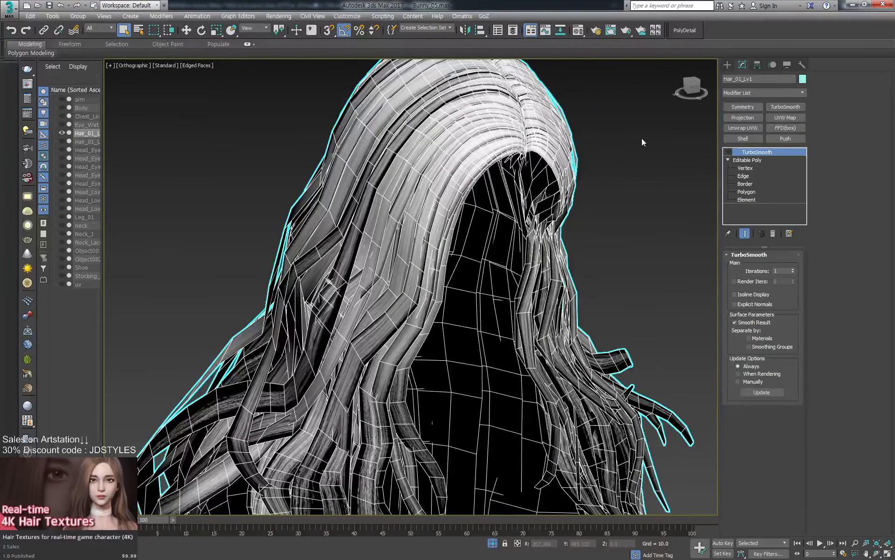
Set up an export of the unsmoothed Hair_01_Lv1 mesh to the 20191101_Bunny\Mesh folder in the gw::OBJ-Exporter (*.OBJ) format.
scroll(640, 136, down, 2)
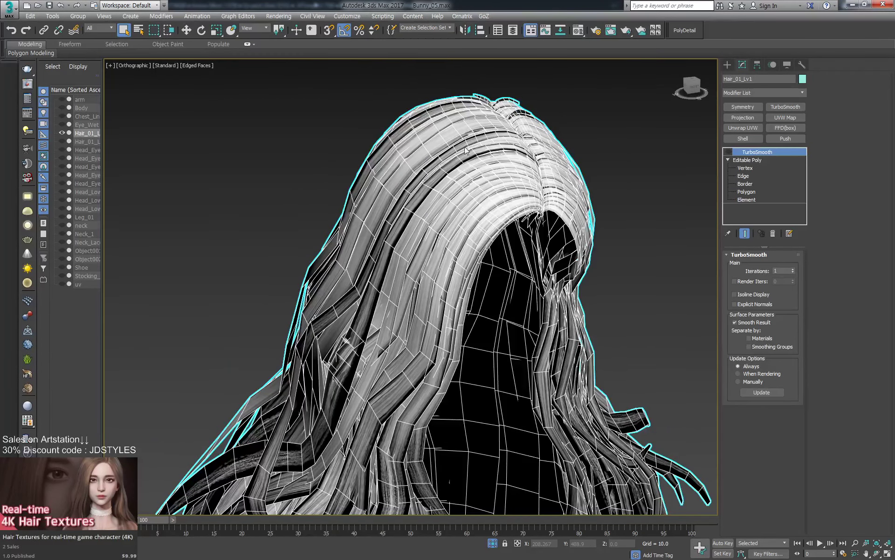
key(ctrl+e)
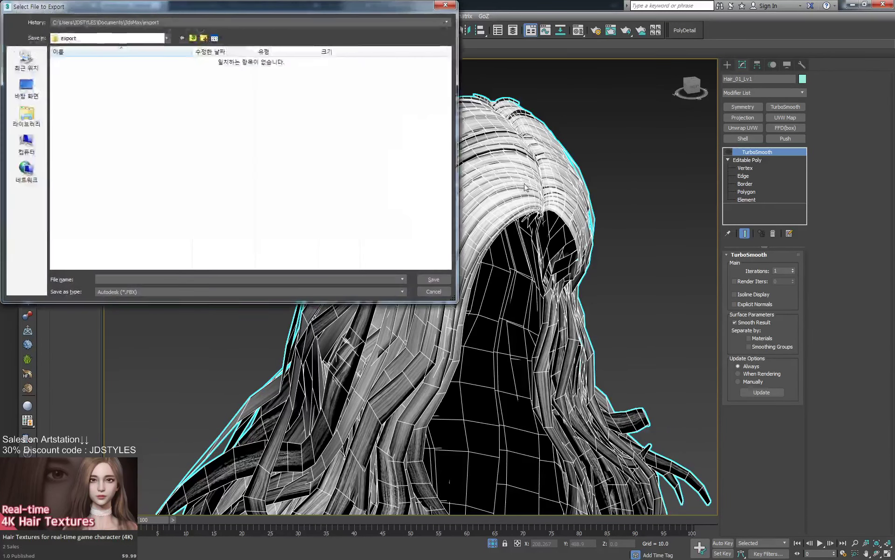
click(188, 22)
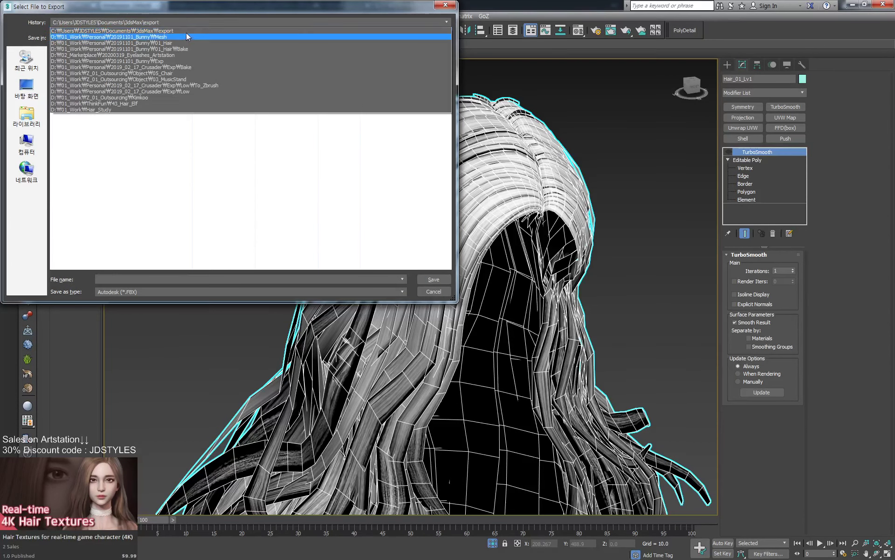
click(186, 37)
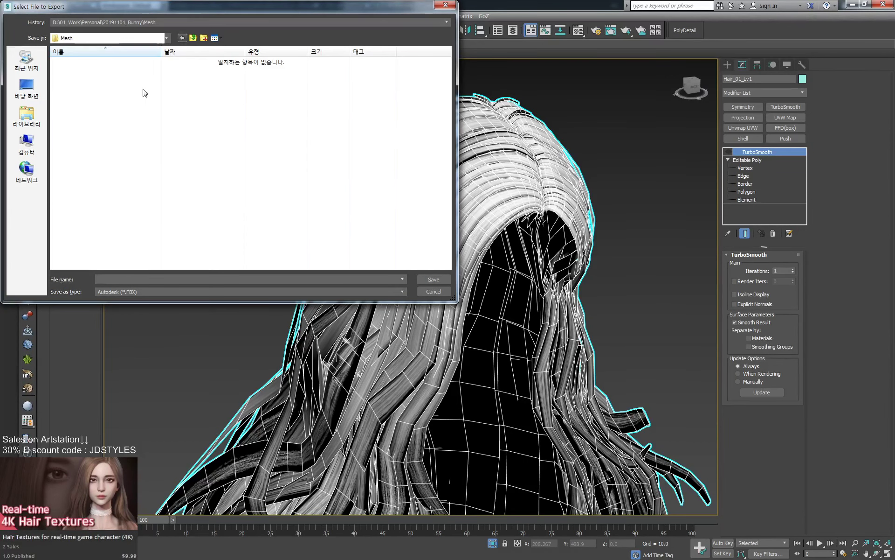
click(111, 298)
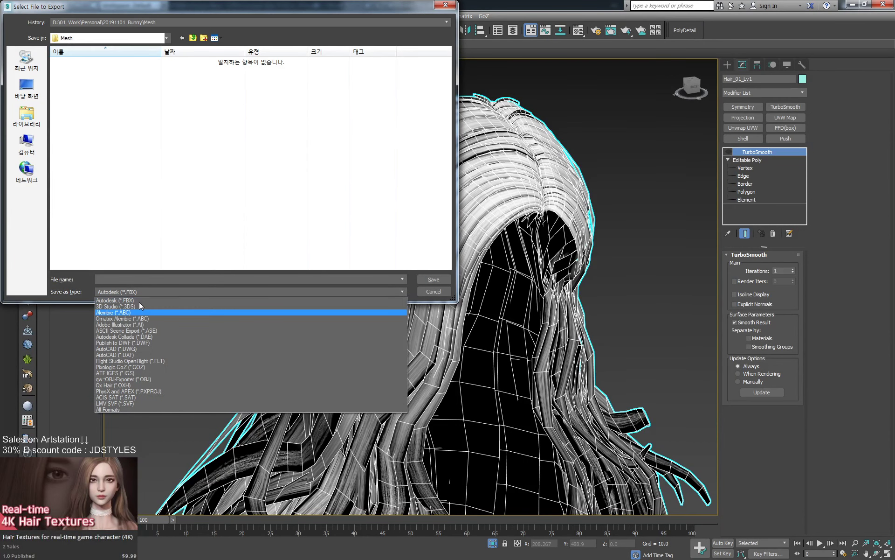
click(179, 375)
Name the export file Hair_01_Lv2_UV_Lv1, basing it on the existing Hair_01_Lv2_UV name, and export the OBJ with the current options.
click(98, 97)
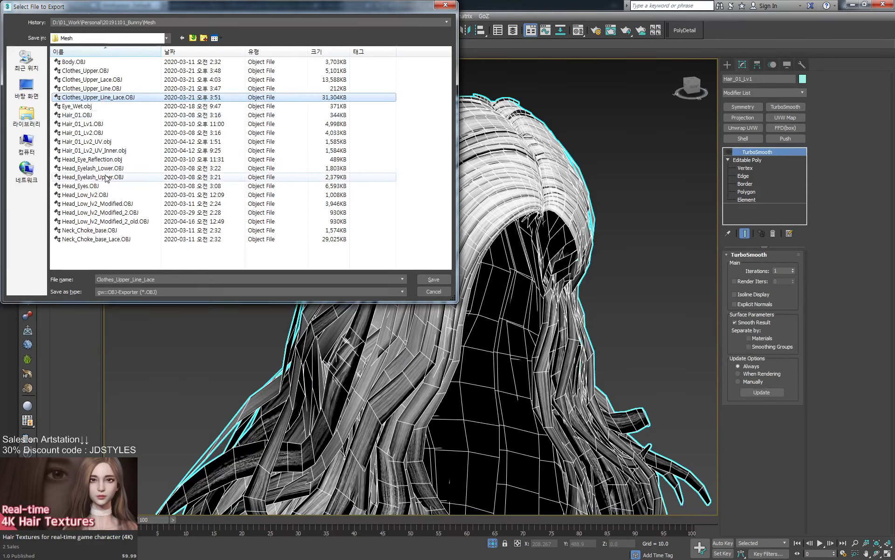
click(87, 141)
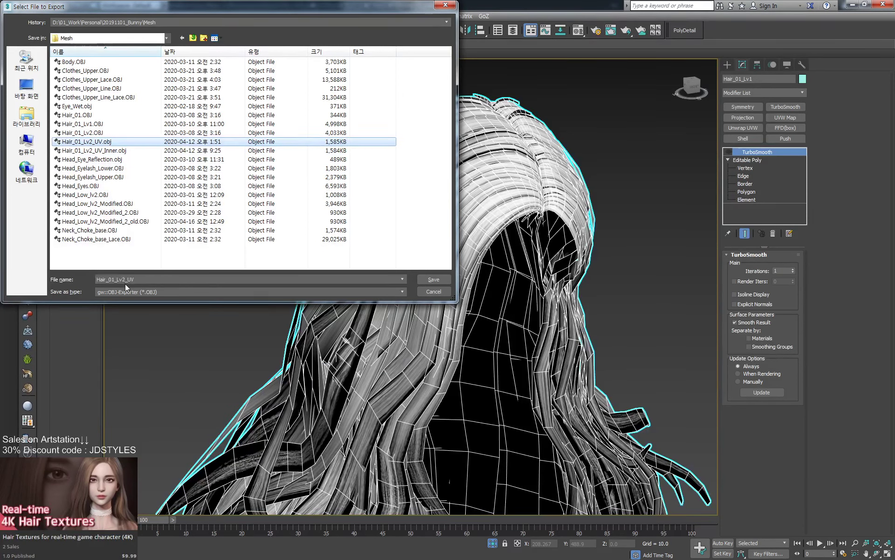
click(140, 279)
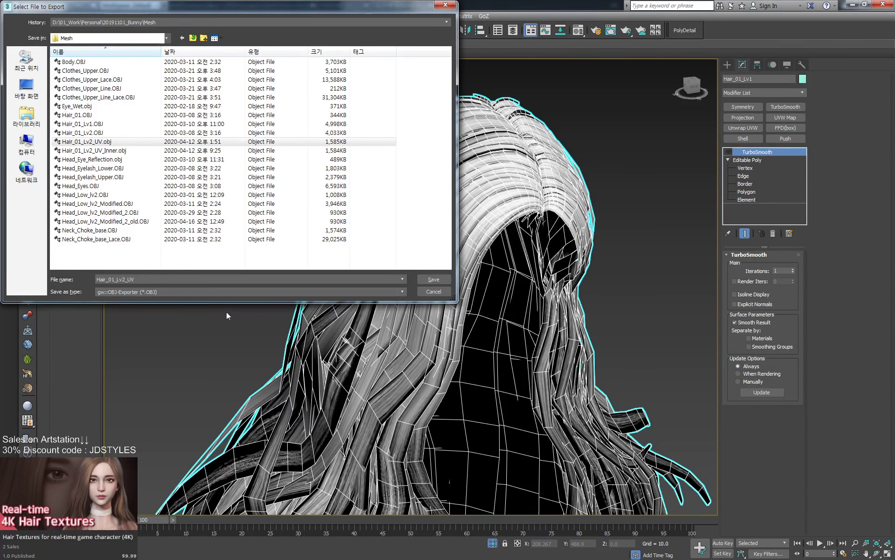
text(_)
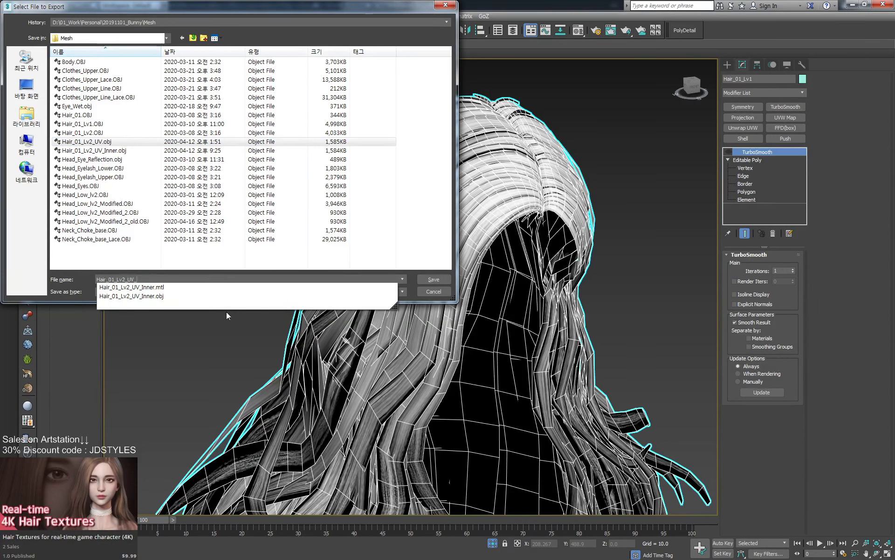
text(Out)
key(Return)
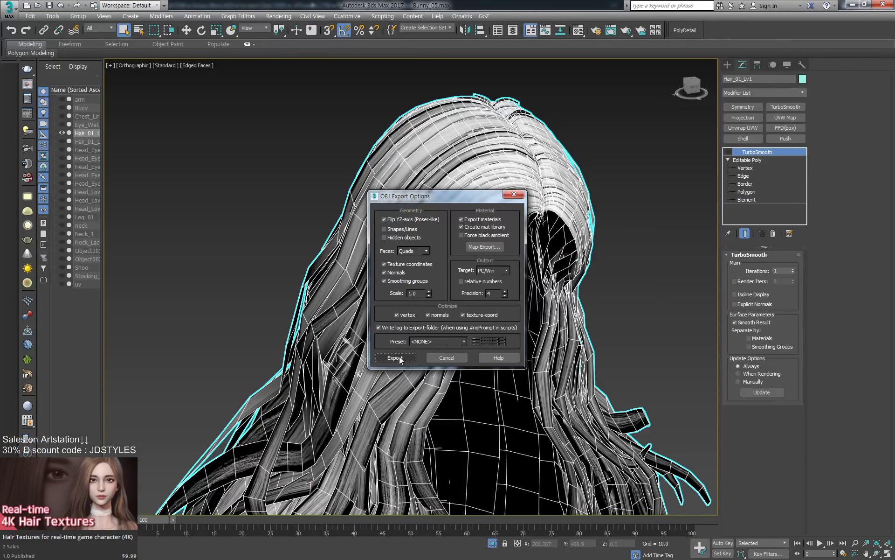
click(400, 356)
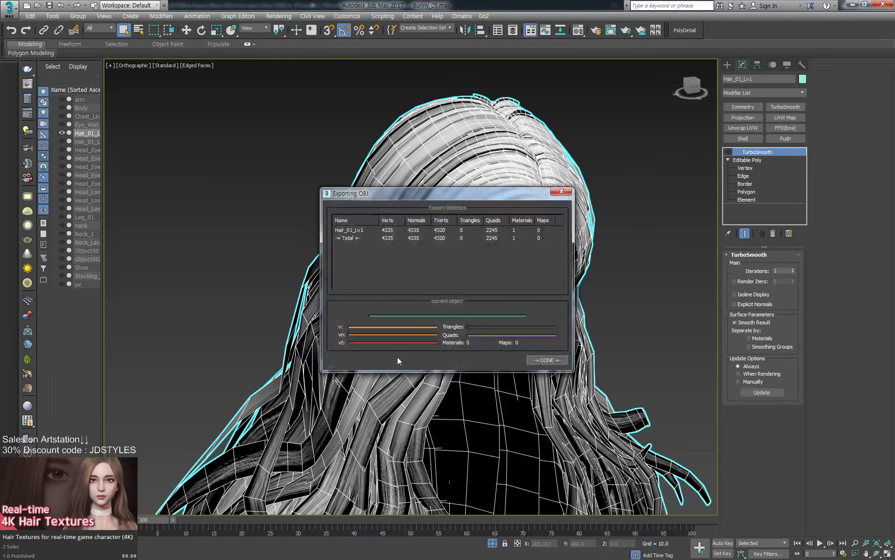
click(546, 359)
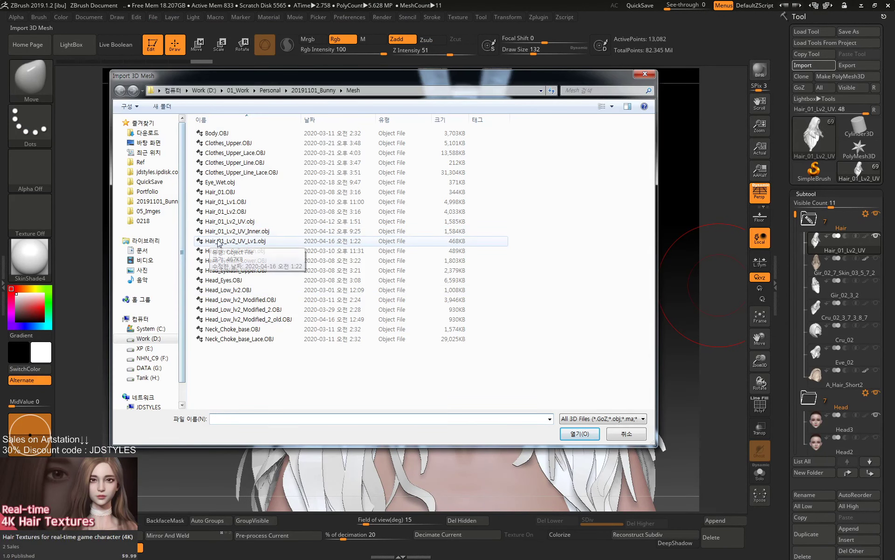
Switch to ZBrush and import Hair_01_Lv2_UV_Lv1.obj over the current hair subtool.
double_click(224, 242)
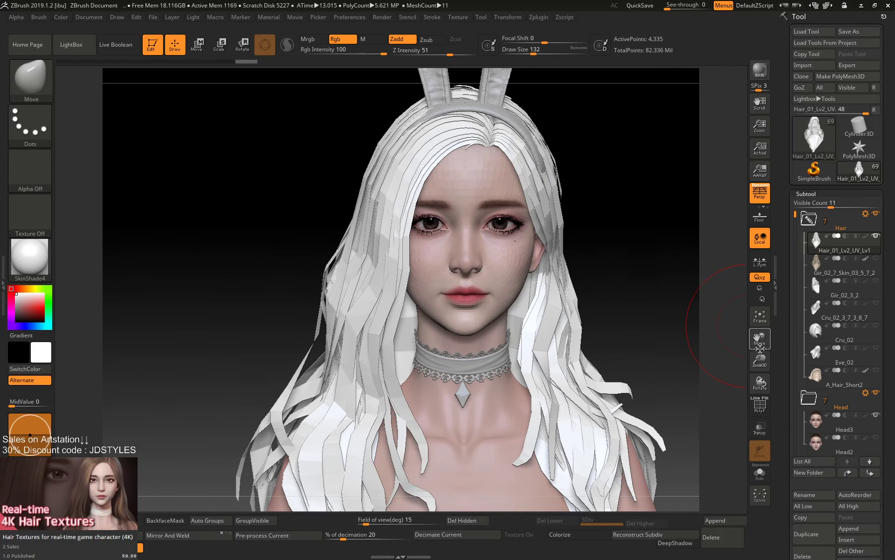
Nudge the hair strands beside the character's right forehead with the Move brush at a draw size of about 207.
drag(782, 379, 794, 325)
click(804, 369)
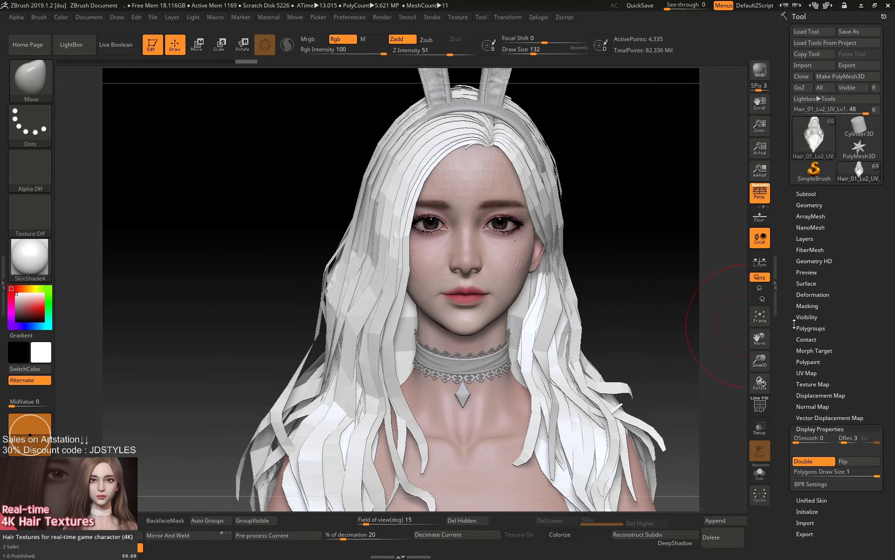
mouse_move(629, 234)
alt+mouse_down()
mouse_move(642, 244)
mouse_move(637, 254)
mouse_move(695, 241)
alt+mouse_up()
key(bracketright)
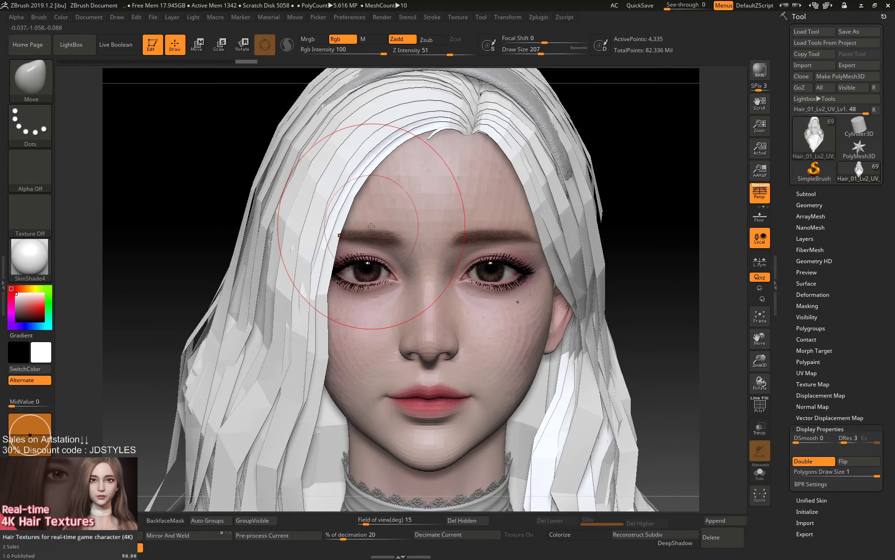
mouse_move(342, 236)
mouse_down()
mouse_move(334, 228)
mouse_move(346, 222)
mouse_up()
mouse_move(395, 150)
mouse_down()
mouse_move(407, 131)
mouse_move(396, 134)
mouse_up()
key(space)
key(space)
Show the polygon wireframe and hide the headband (Extract5) and bunny ears (Extract7) subtools.
key(shift+f)
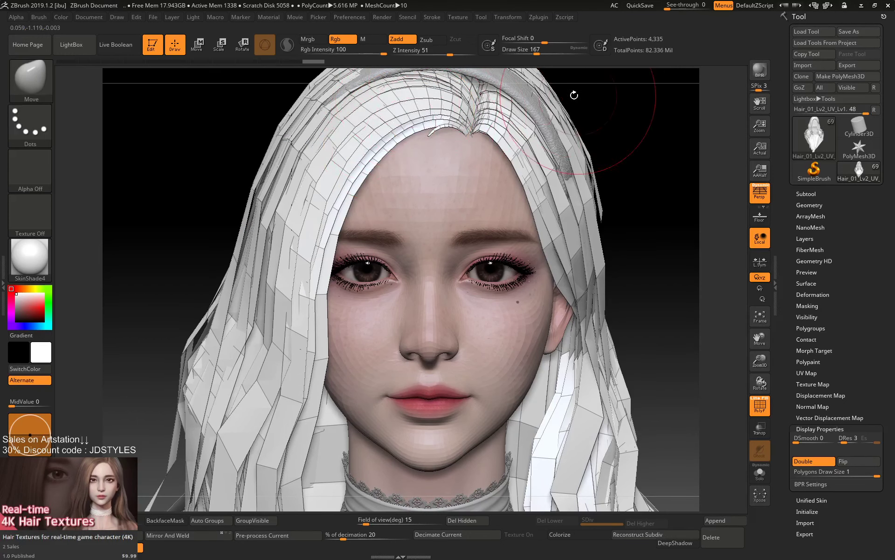
alt+drag(573, 95, 569, 165)
click(805, 193)
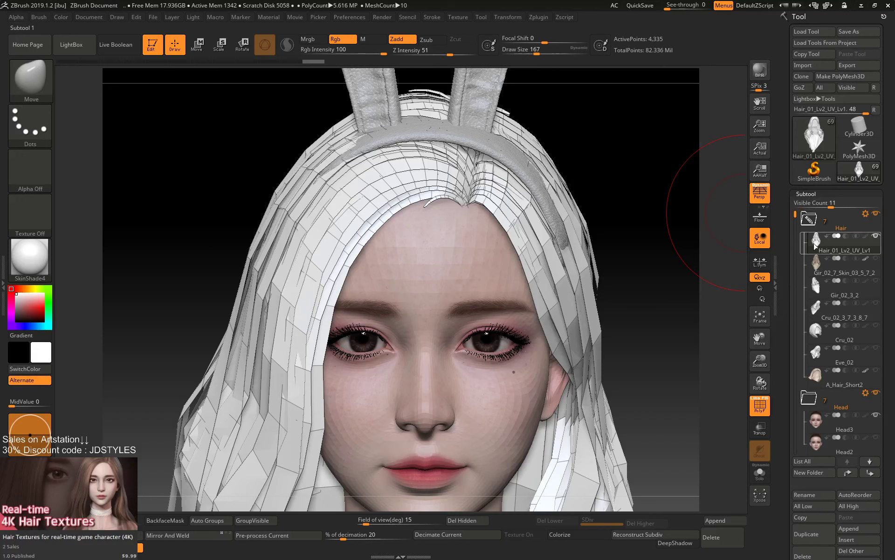
drag(796, 214, 797, 299)
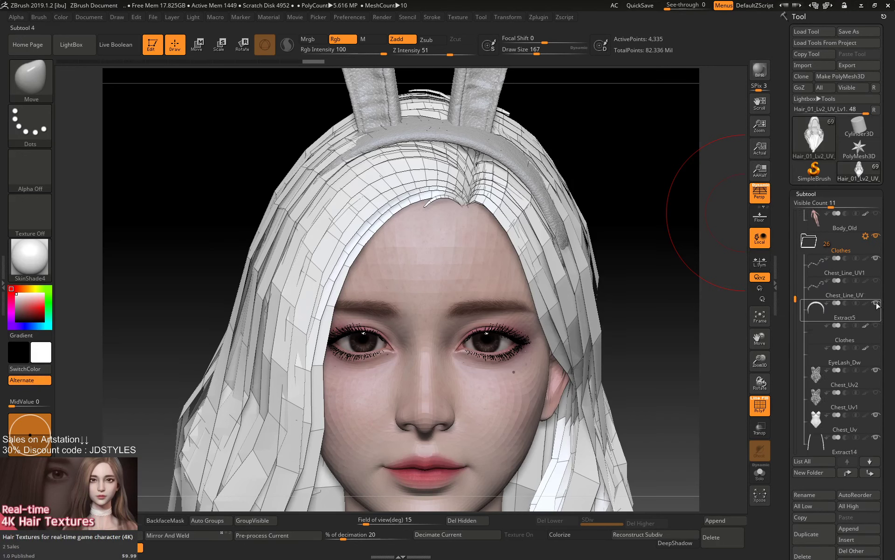
mouse_move(876, 303)
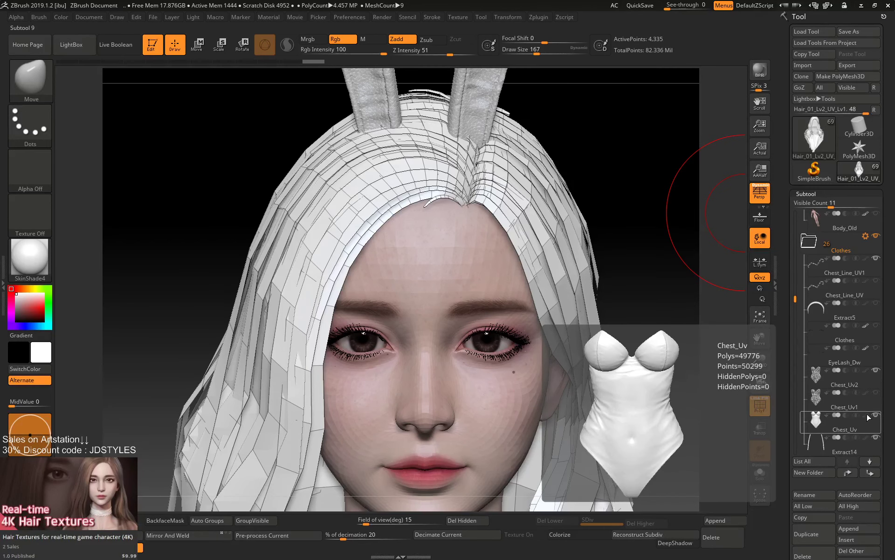
drag(796, 299, 827, 349)
click(876, 348)
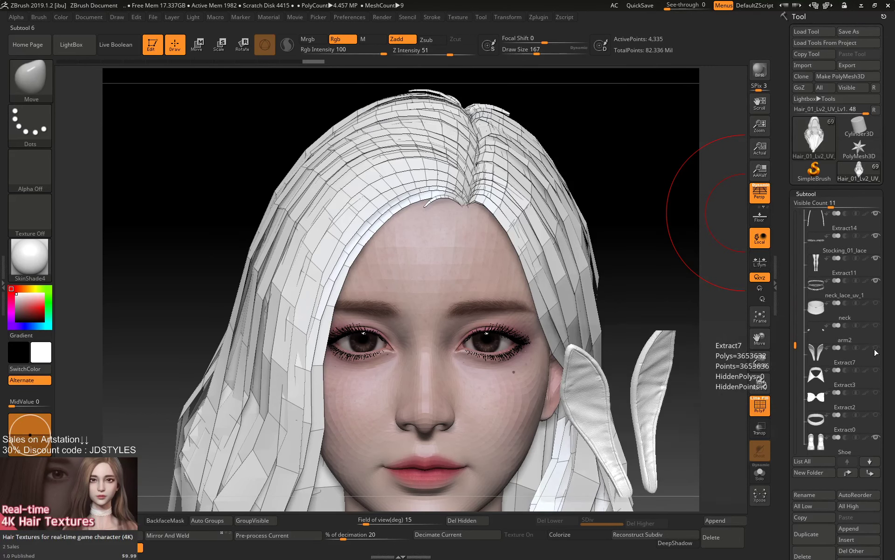
Refine the front hairline and crown strands with the Move brush, varying its draw size between about 97 and 136.
mouse_move(668, 254)
ctrl+right_down()
mouse_move(664, 228)
mouse_move(687, 237)
ctrl+right_up()
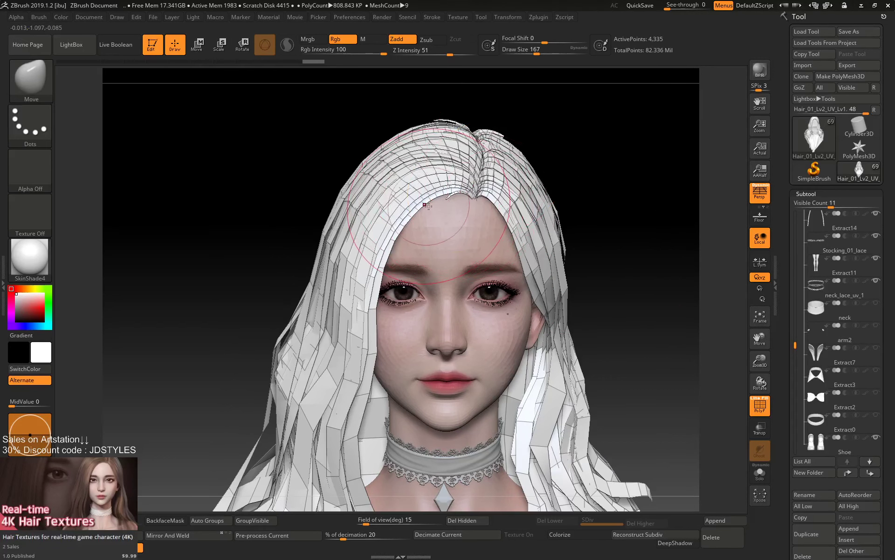
key([)
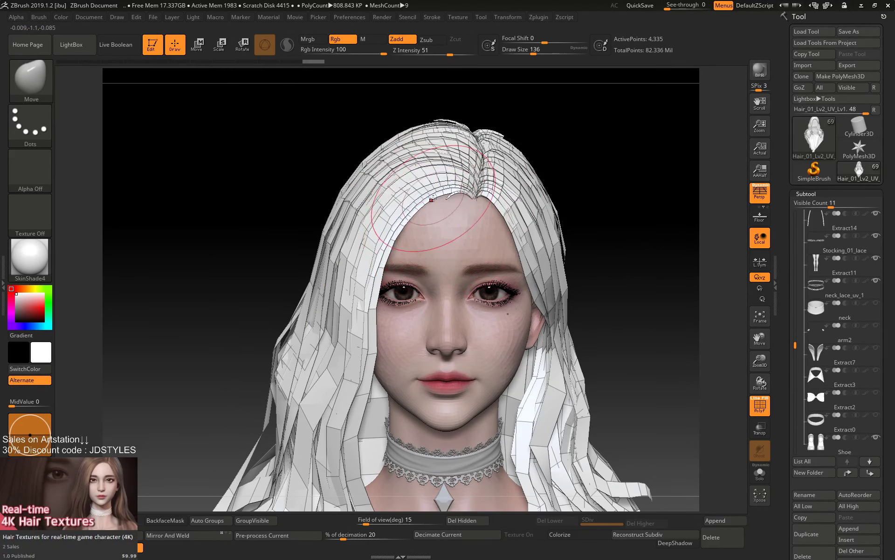
key(space)
mouse_move(435, 200)
mouse_down()
mouse_move(443, 189)
mouse_move(434, 201)
mouse_up()
key([)
key(space)
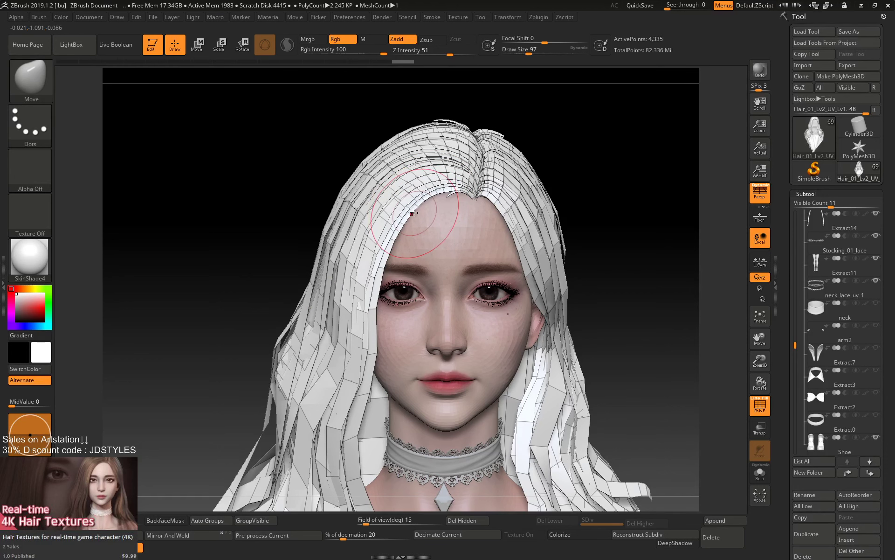
alt+drag(600, 166, 610, 187)
key(space)
click(442, 133)
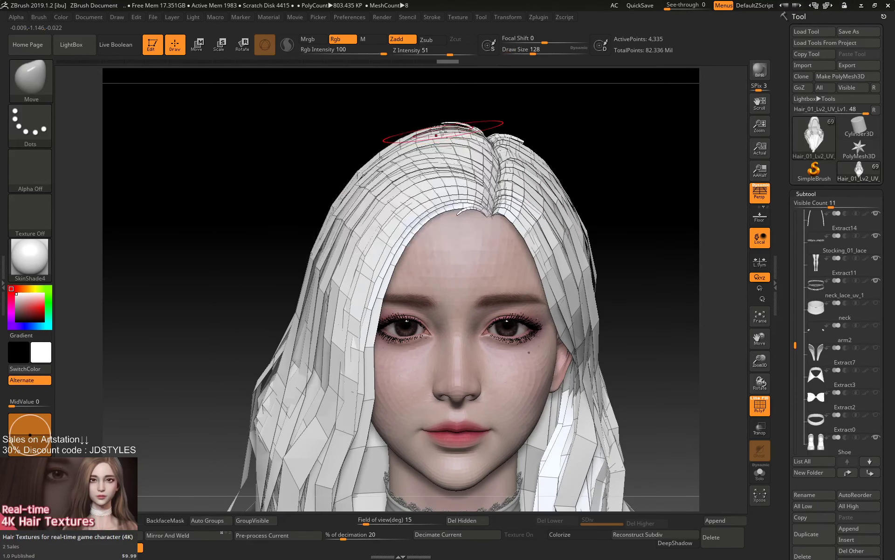
Try reshaping the hair at the top of the crown with the Move brush at draw sizes from about 239 to 136.
mouse_move(444, 157)
mouse_down()
mouse_move(447, 168)
mouse_move(502, 151)
mouse_move(476, 225)
mouse_up()
key(ctrl+z)
key(space)
key(ctrl+z)
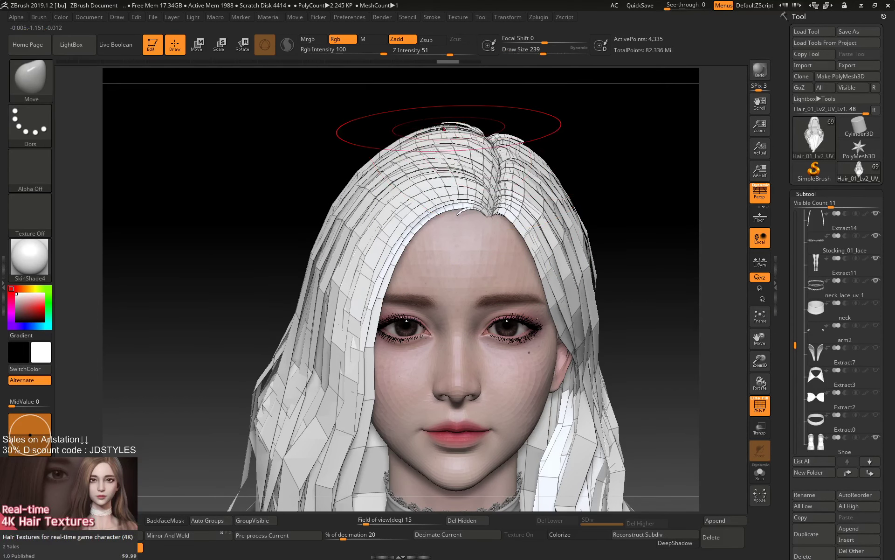
key(space)
click(446, 123)
key(space)
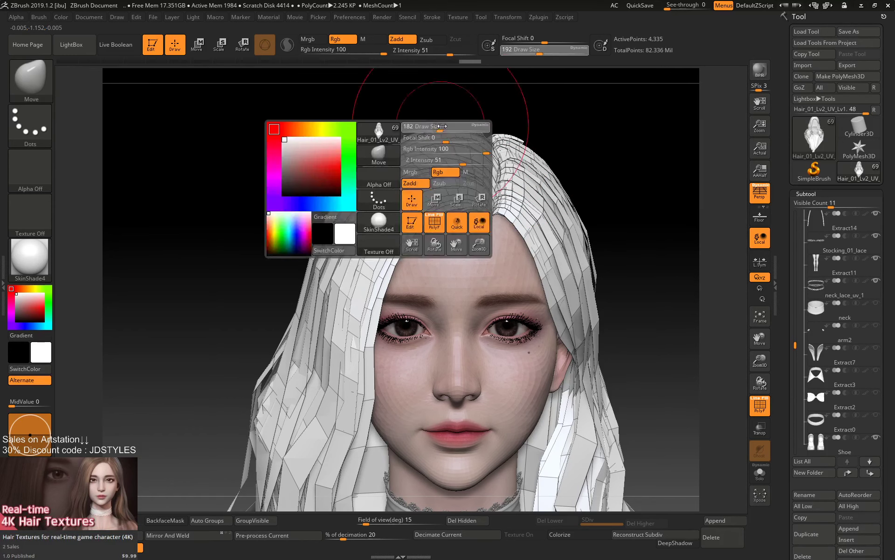
click(445, 125)
key(space)
click(442, 124)
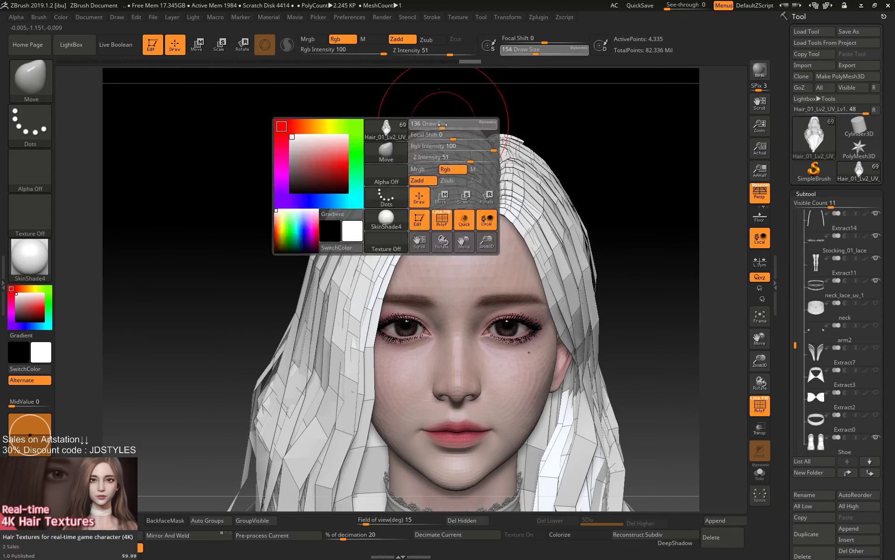
key(space)
click(431, 126)
Undo the last Move strokes on the crown hair.
key(ctrl+z)
key(ctrl+z)
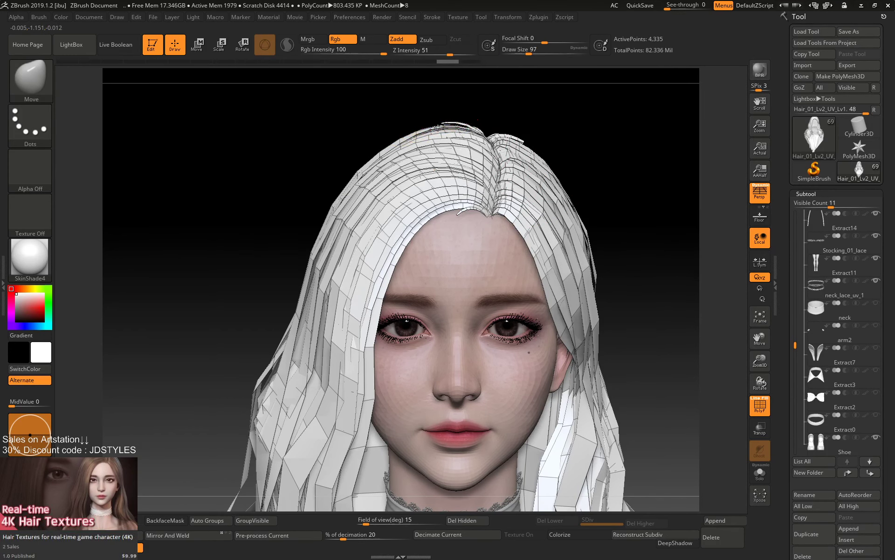
key(ctrl+z)
key(space)
click(458, 136)
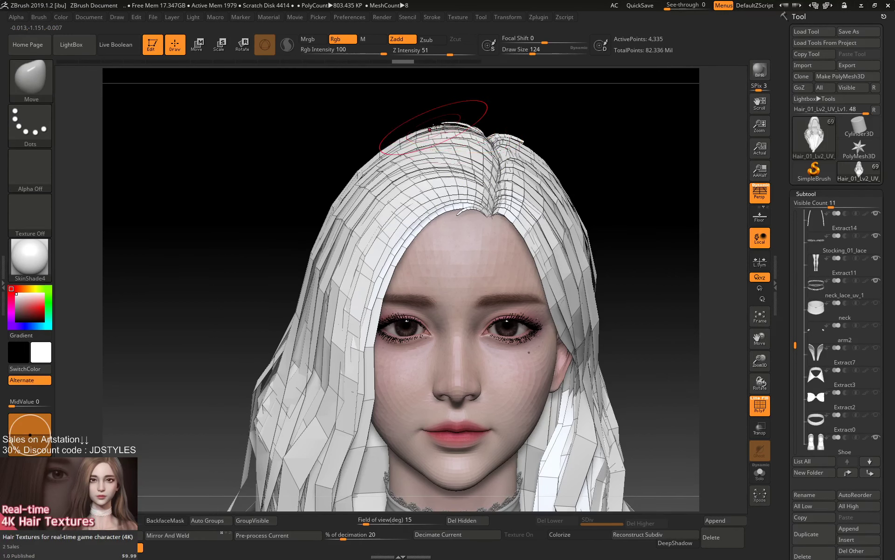
key(ctrl+shift+z)
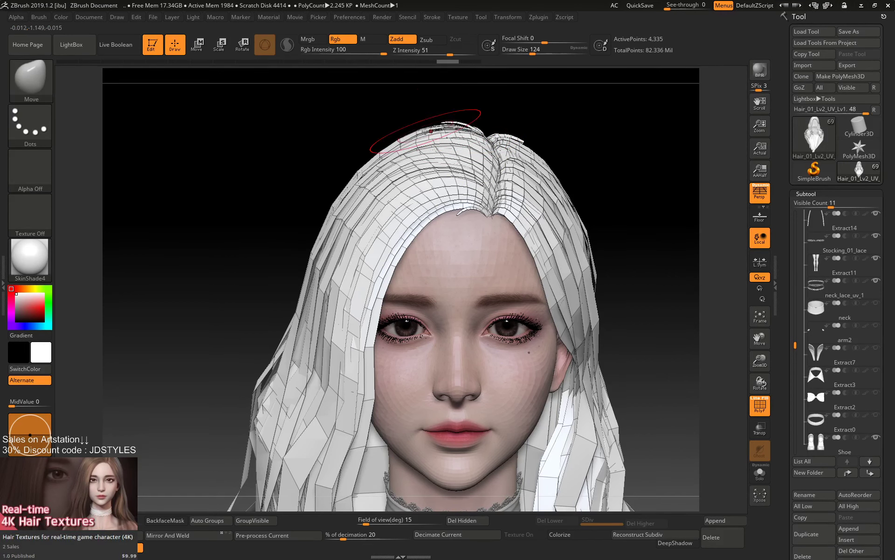
Reshape the hair edge above the character's right forehead towards the parting with the Move brush at a draw size of about 71.
mouse_move(623, 166)
alt+mouse_down()
mouse_move(631, 130)
mouse_move(637, 192)
alt+mouse_up()
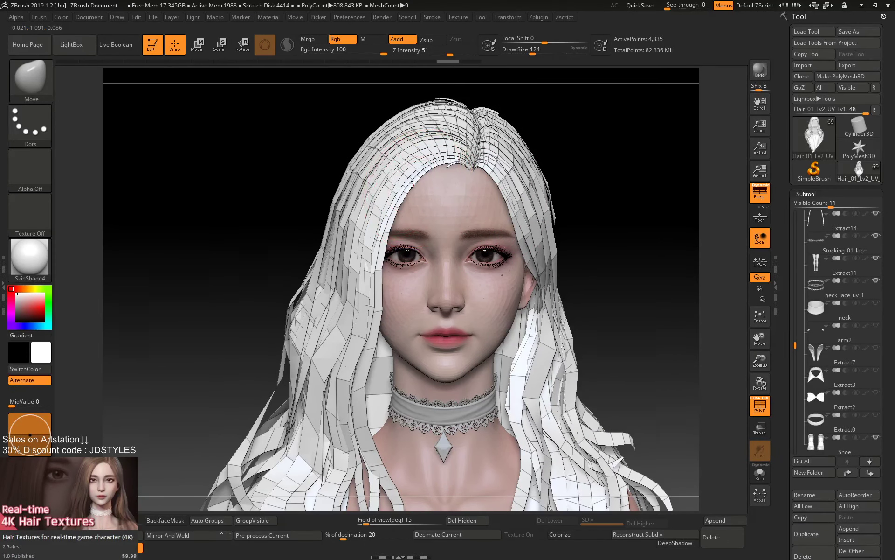
key(ctrl+shift+z)
key(space)
drag(410, 182, 399, 207)
key(space)
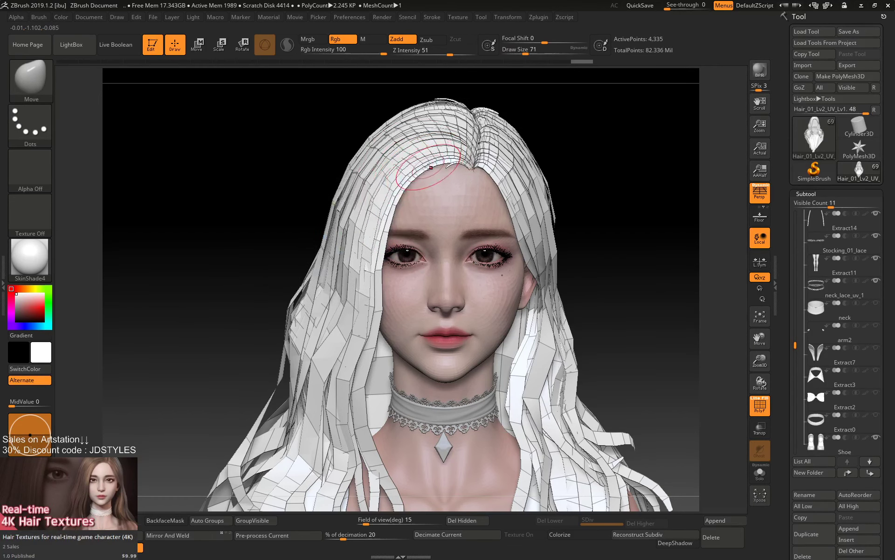
key(space)
drag(430, 167, 461, 184)
key(space)
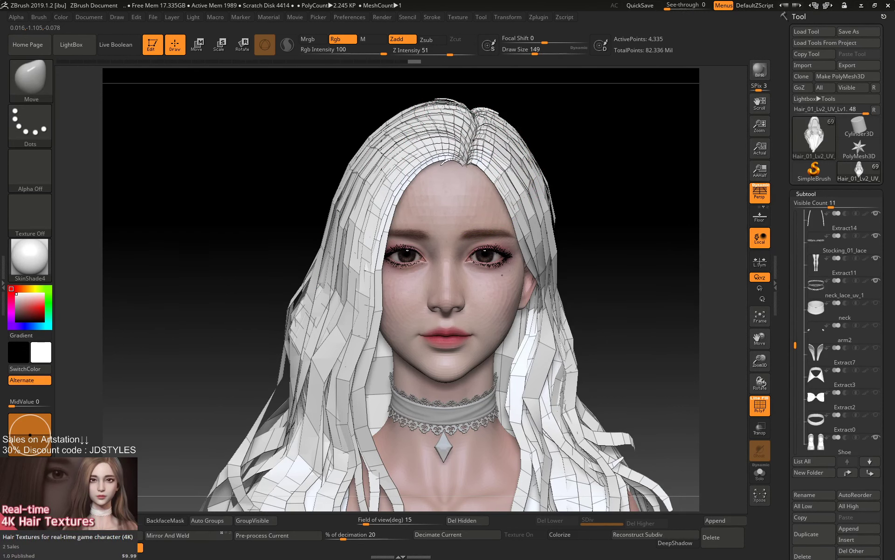
Adjust the strands at the centre parting with short Move strokes at a draw size of about 104.
mouse_move(463, 159)
mouse_down()
mouse_move(475, 158)
mouse_move(463, 153)
mouse_up()
key(ctrl+z)
key(space)
key(space)
drag(477, 129, 474, 131)
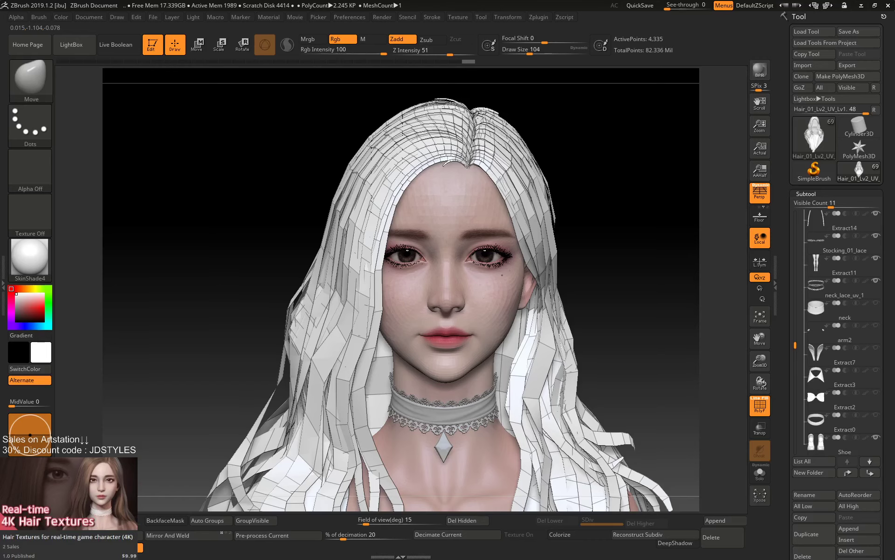
drag(467, 164, 469, 164)
key(space)
drag(470, 136, 474, 126)
Nudge the hair edge along the character's left forehead and temple with the Move brush.
mouse_move(583, 126)
mouse_down()
mouse_move(566, 108)
mouse_move(583, 131)
mouse_move(567, 136)
mouse_move(559, 191)
mouse_up()
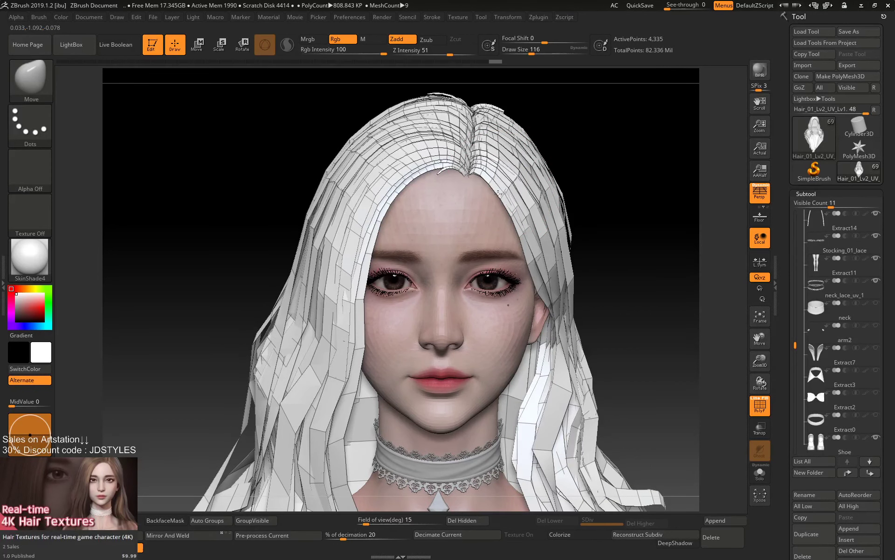
drag(498, 193, 497, 196)
shift+drag(497, 196, 497, 202)
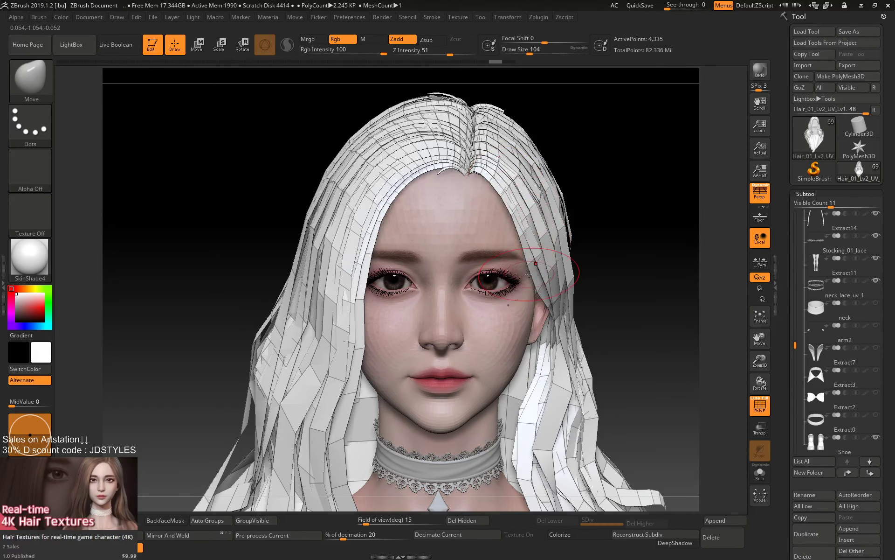
drag(529, 274, 531, 274)
Adjust the hair edge at the character's right temple with the Move brush at draw sizes of about 112 and 90.
mouse_move(626, 228)
alt+mouse_down()
mouse_move(627, 206)
mouse_move(608, 217)
alt+mouse_up()
key(space)
drag(373, 233, 376, 233)
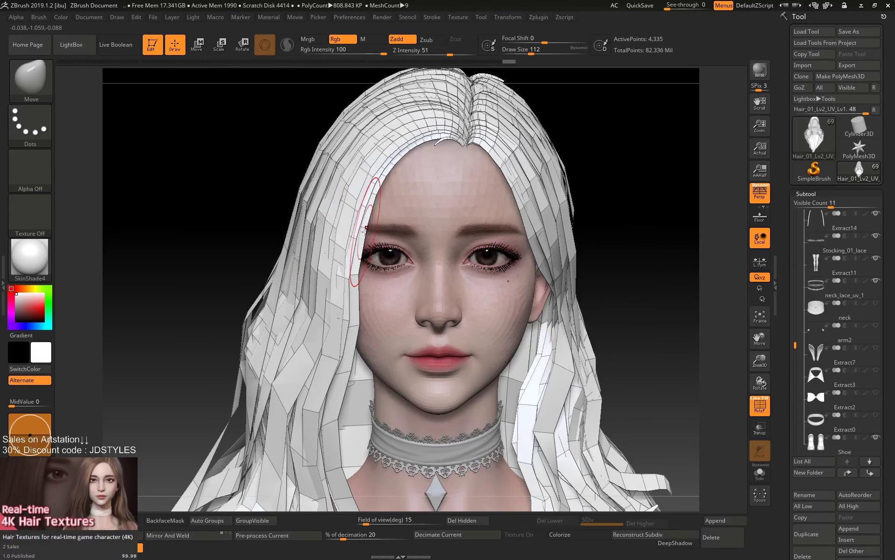
key(space)
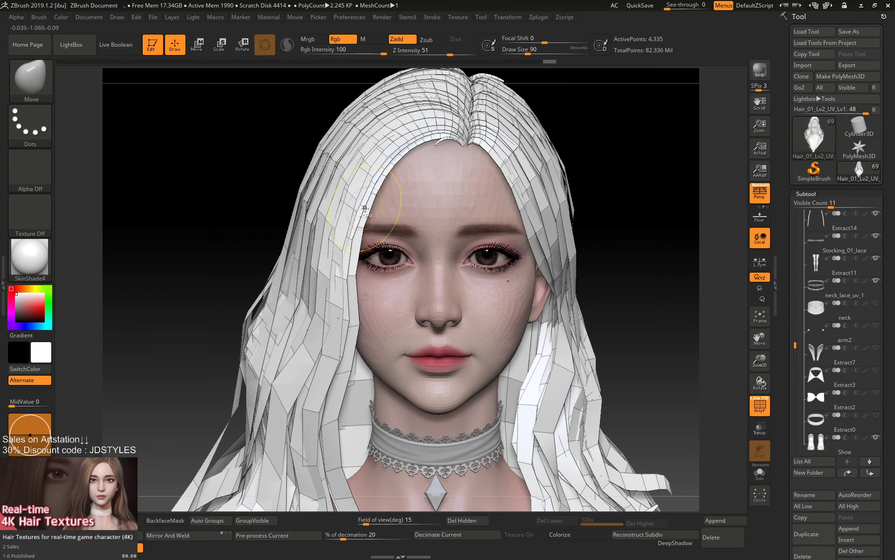
key(space)
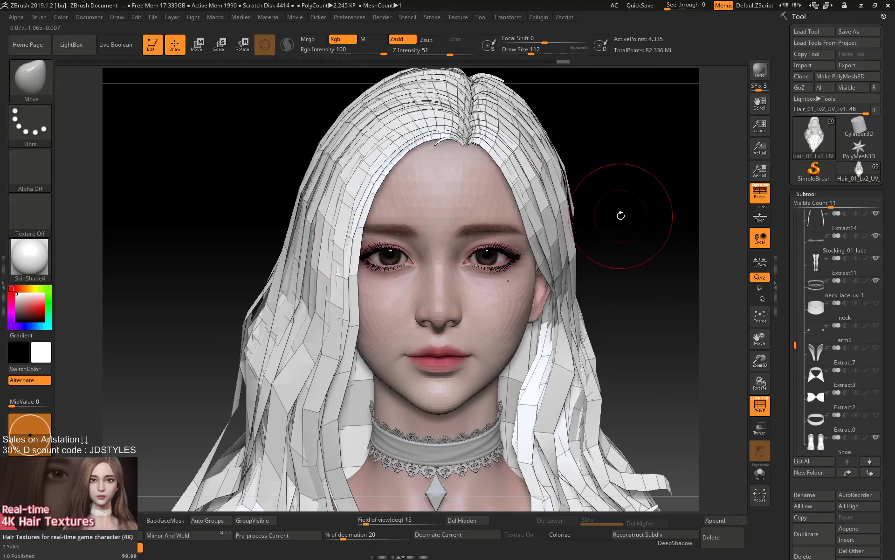
Pull the outer strands over the character's right shoulder inward with the Move brush at a draw size of about 217.
mouse_move(620, 214)
mouse_down()
mouse_move(612, 236)
mouse_move(663, 199)
mouse_up()
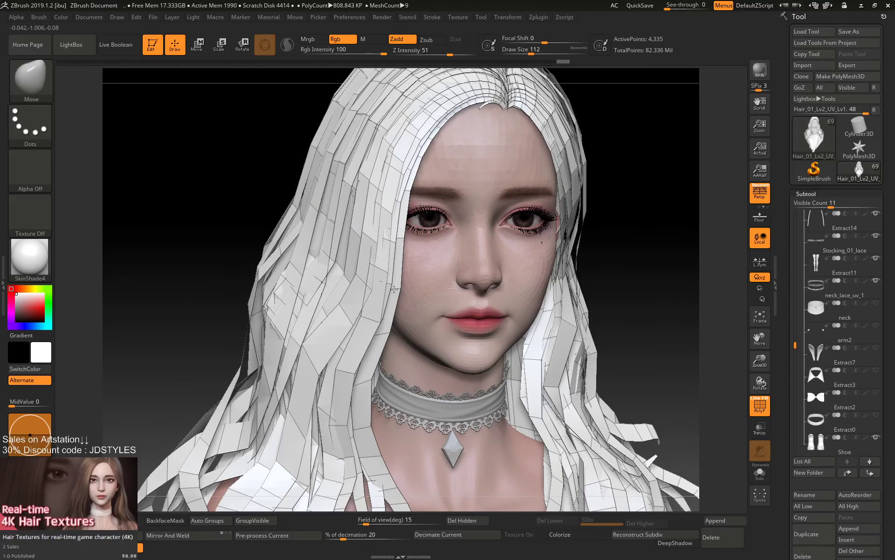
drag(633, 235, 630, 187)
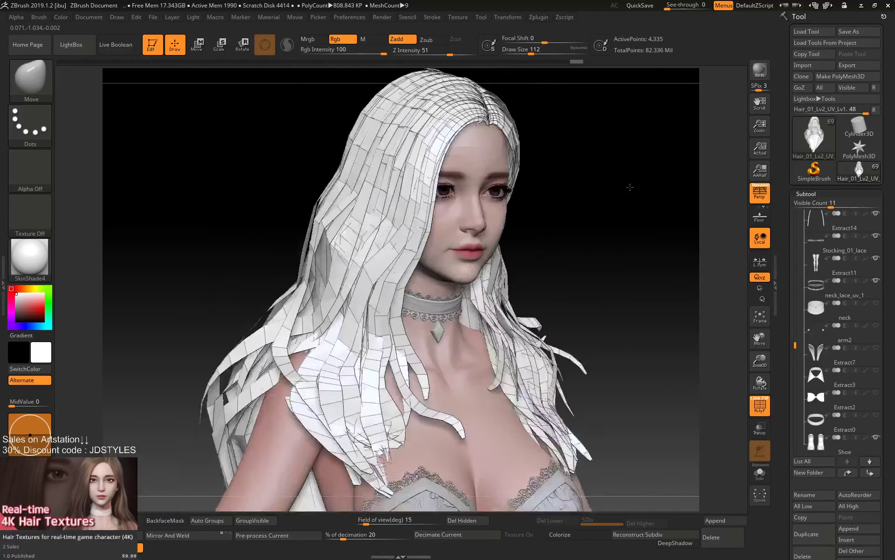
right_drag(630, 187, 618, 205)
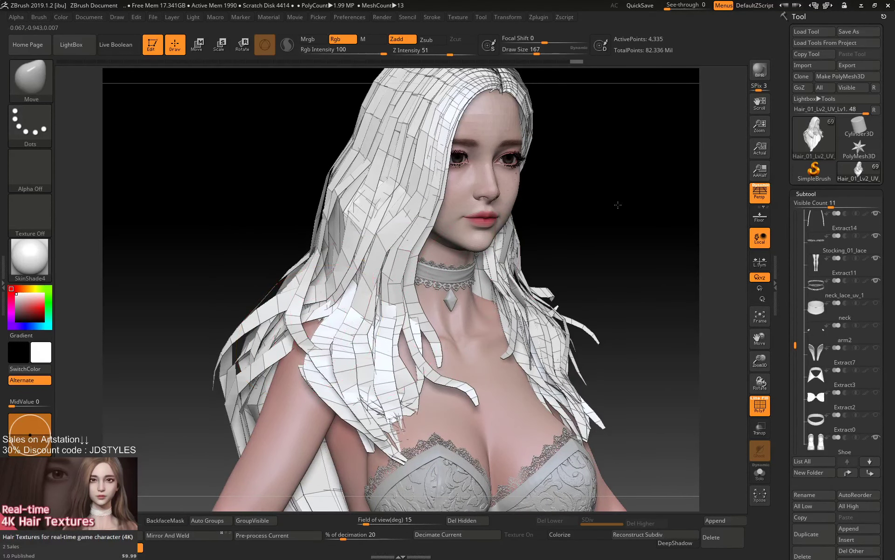
drag(618, 204, 646, 205)
key(space)
drag(243, 300, 251, 301)
mouse_move(266, 352)
mouse_down()
mouse_move(292, 334)
mouse_move(297, 346)
mouse_move(298, 331)
mouse_up()
drag(613, 266, 629, 272)
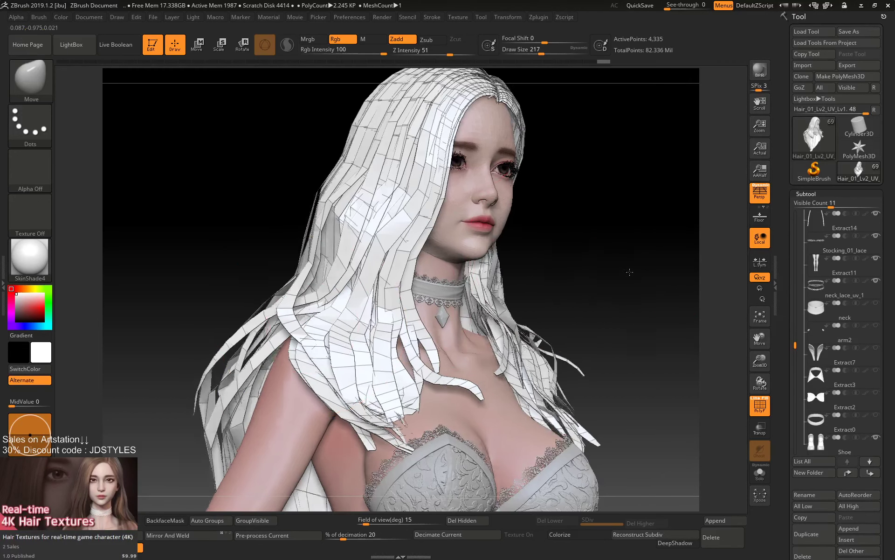
Move the hair tips above the character's right chest outward with the Move brush.
right_drag(629, 272, 583, 280)
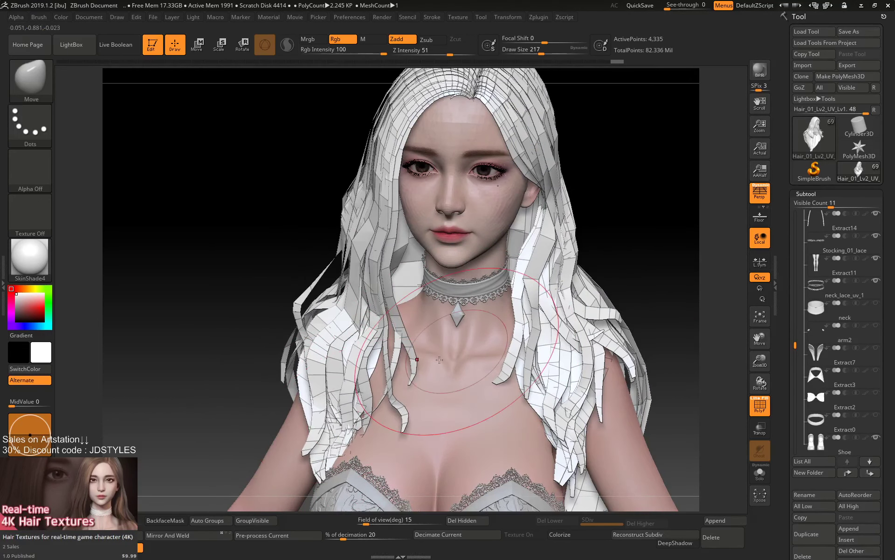
alt+drag(664, 222, 675, 181)
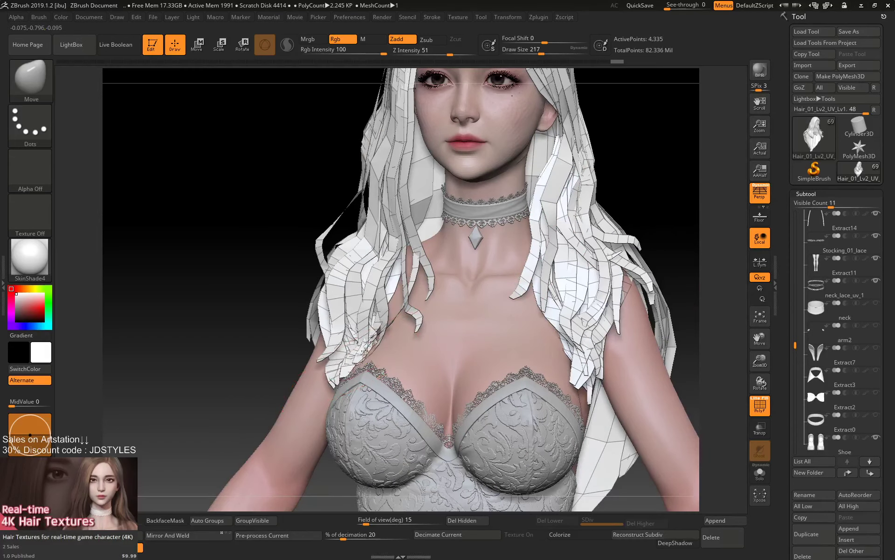
drag(359, 343, 339, 342)
Push the hair edge at the character's right forehead and temple outward with the Move brush.
mouse_move(676, 175)
mouse_down()
mouse_move(687, 180)
mouse_move(647, 180)
mouse_move(681, 184)
mouse_up()
alt+right_drag(680, 184, 668, 286)
drag(669, 259, 671, 284)
alt+drag(686, 190, 649, 402)
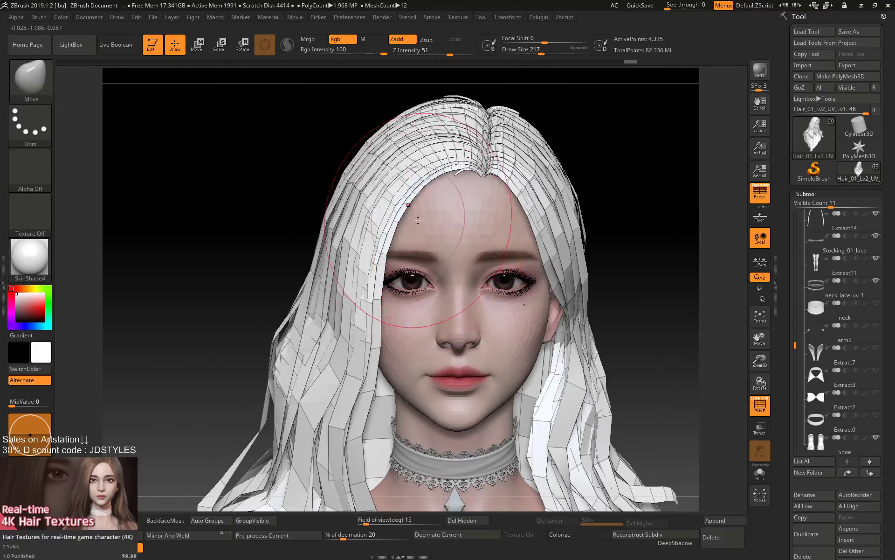
key(space)
drag(417, 218, 399, 212)
Adjust the far-side strands framing the face from the character's left side, using the Move brush at a draw size of about 177.
key(space)
drag(635, 163, 401, 259)
mouse_move(314, 327)
mouse_down()
mouse_move(289, 340)
mouse_move(349, 310)
mouse_up()
key(space)
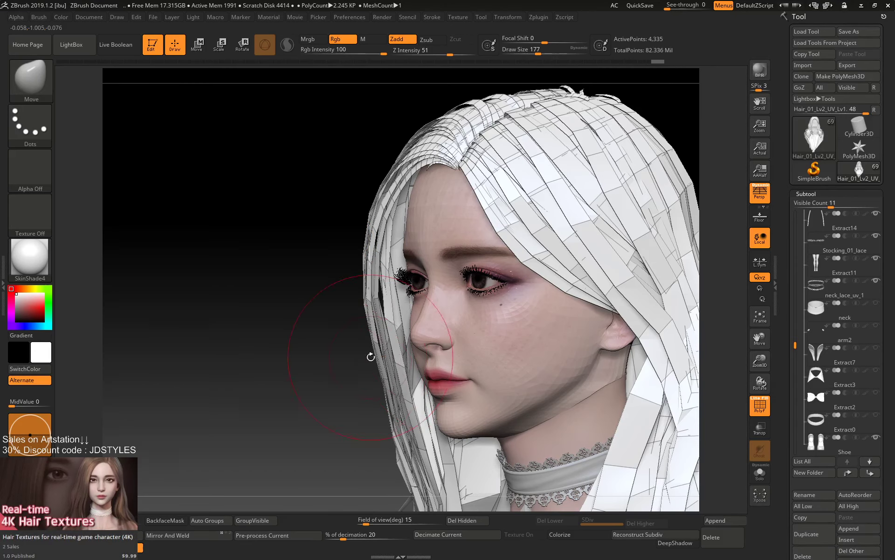
mouse_move(371, 356)
mouse_down()
mouse_move(454, 350)
mouse_move(363, 366)
mouse_up()
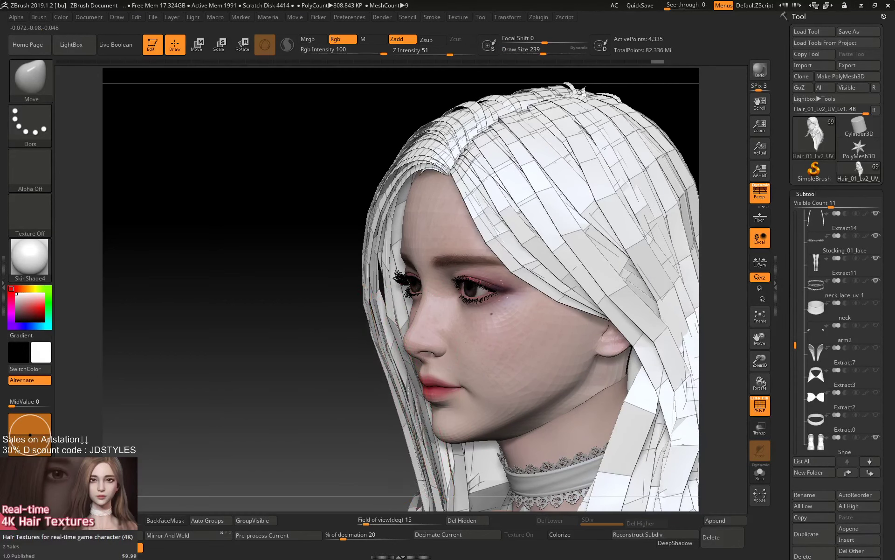
Adjust the far-side strands beside the character's cheek and neck with the Move brush at draw sizes of about 172 and 217.
drag(410, 391, 346, 321)
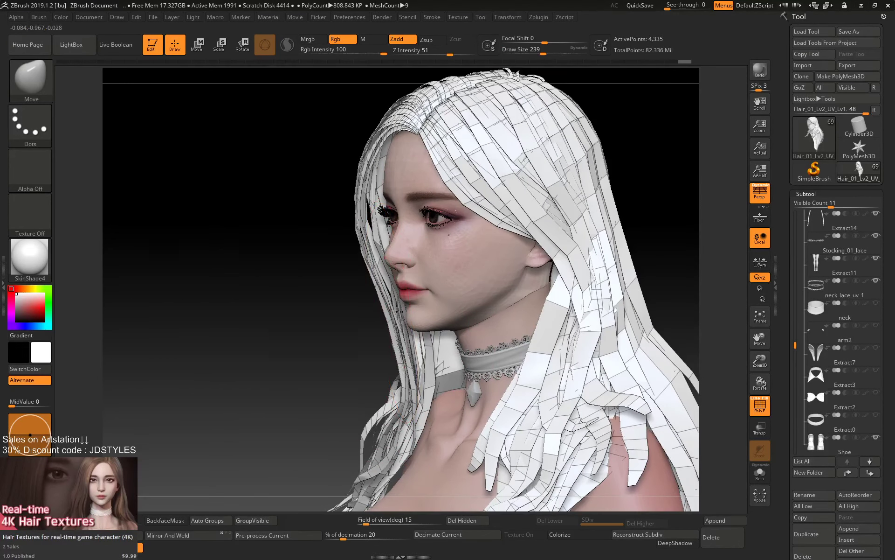
key(space)
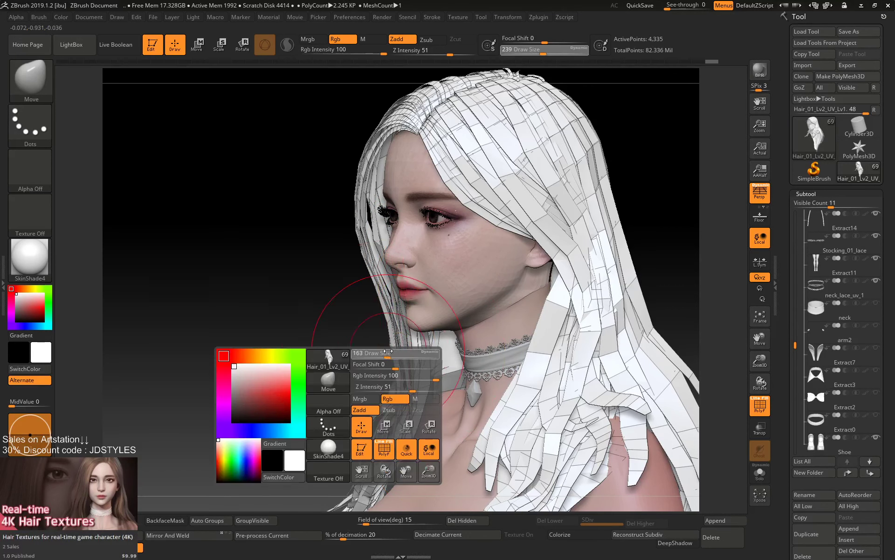
mouse_move(396, 365)
mouse_down()
mouse_move(385, 365)
mouse_move(402, 402)
mouse_up()
key(ctrl+z)
key(space)
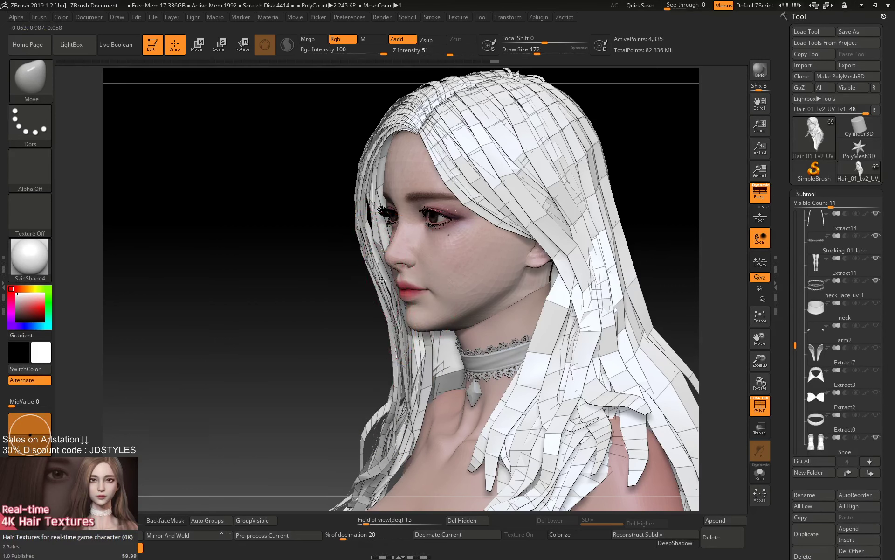
key(space)
drag(382, 288, 387, 288)
drag(357, 308, 332, 309)
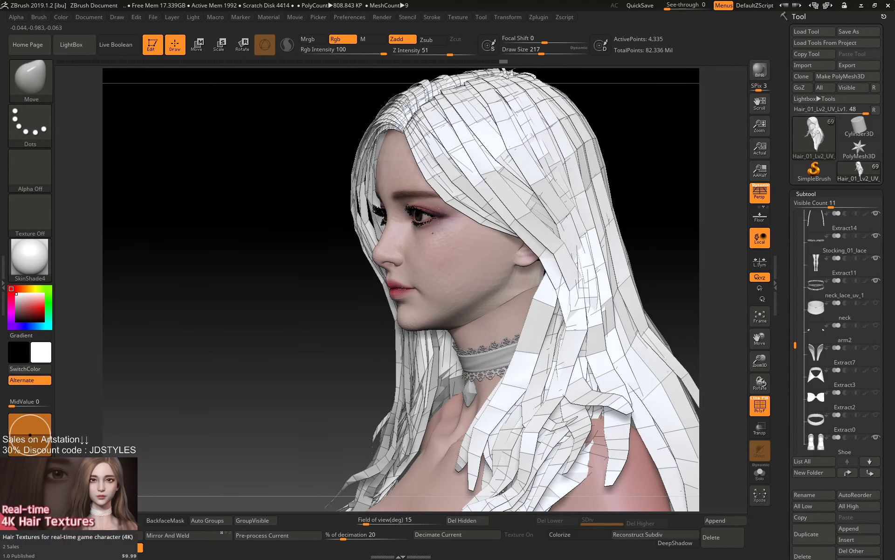
drag(365, 228, 369, 225)
mouse_move(302, 322)
mouse_down()
mouse_move(353, 317)
mouse_move(332, 317)
mouse_up()
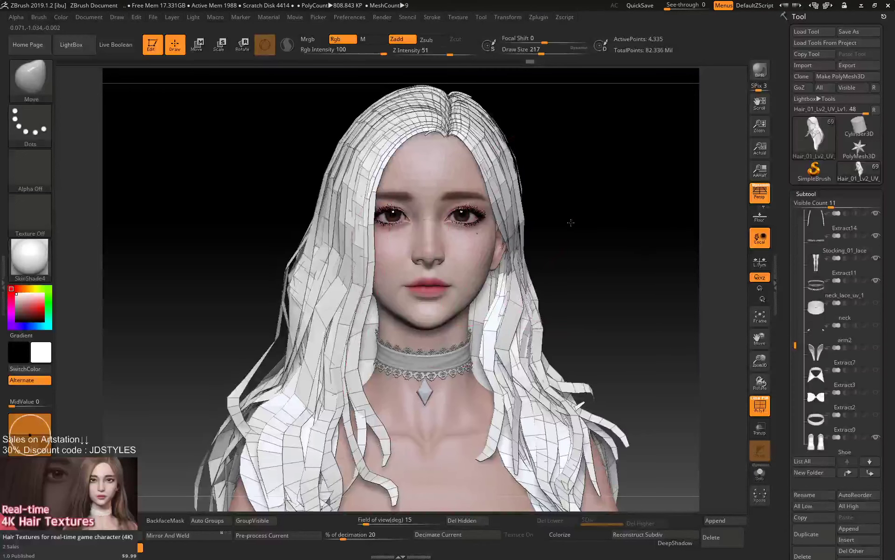
Pull the hair beside the character's right forehead slightly outward with the Move brush at a draw size of about 163.
mouse_move(570, 222)
alt+mouse_down()
mouse_move(567, 254)
mouse_move(538, 233)
alt+mouse_up()
key(space)
drag(355, 168, 348, 167)
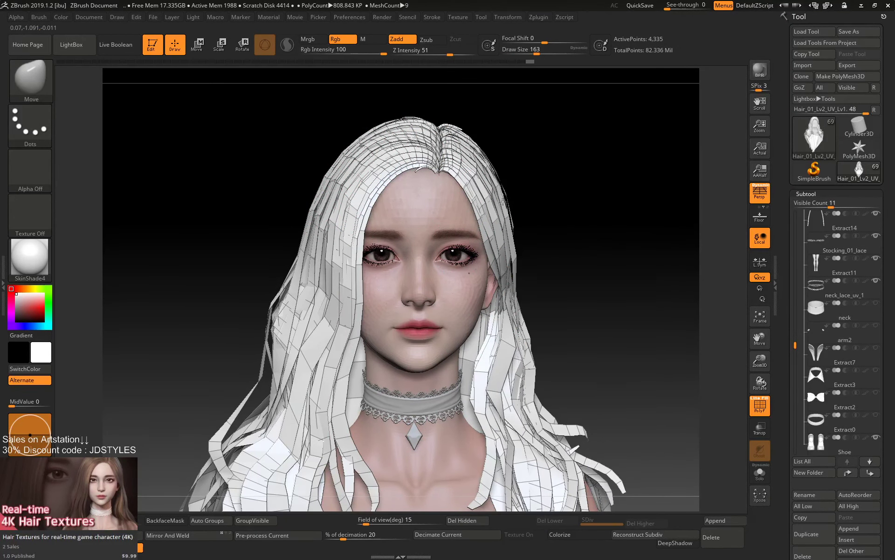
right_drag(513, 201, 490, 206)
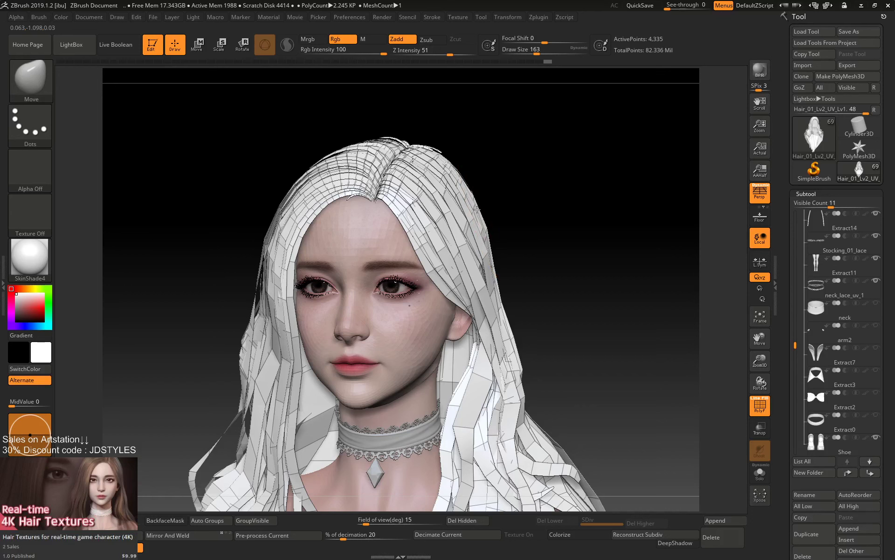
right_drag(547, 263, 558, 242)
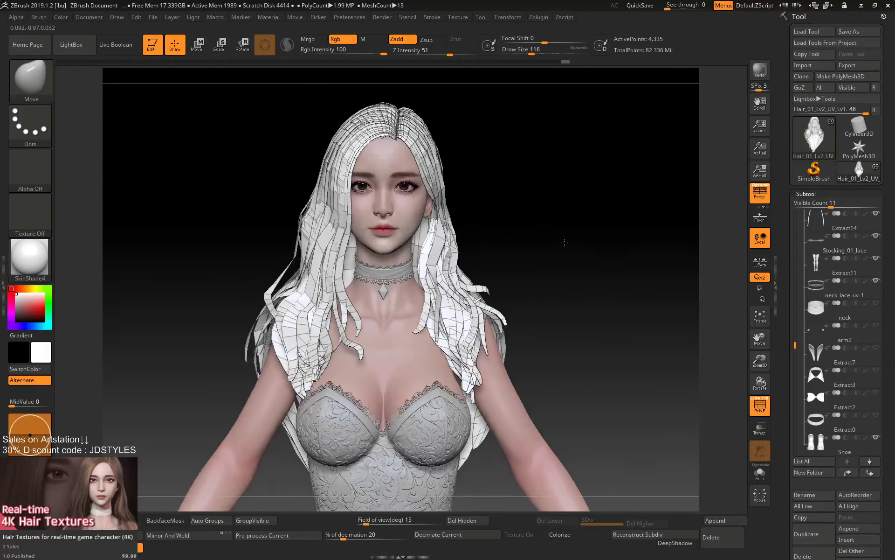
Shift the back hair sections at shoulder-blade height with the Move brush at a draw size of about 187.
ctrl+right_drag(590, 259, 552, 167)
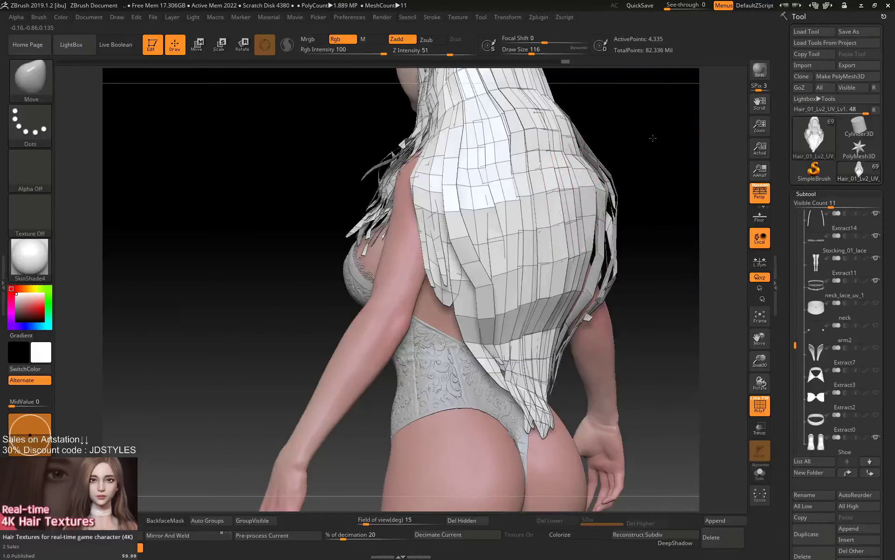
right_drag(587, 186, 621, 211)
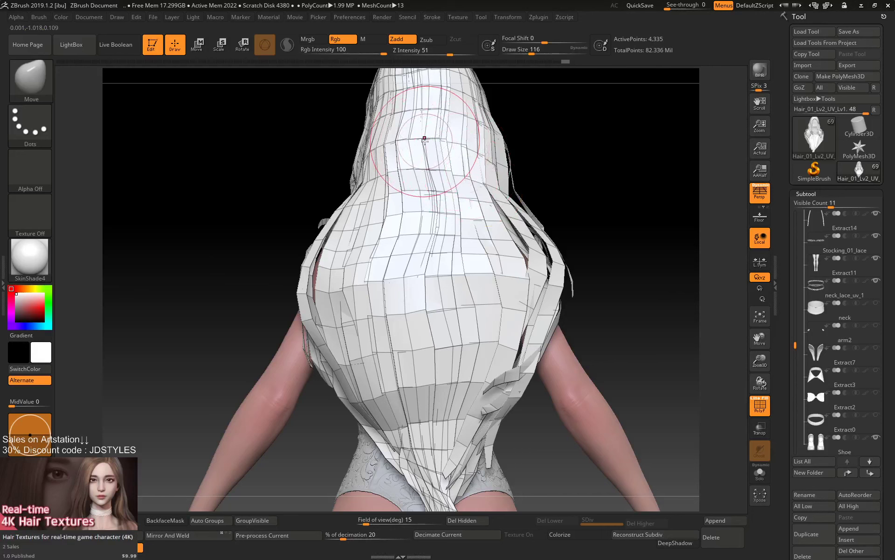
key(space)
drag(430, 212, 437, 212)
drag(375, 281, 393, 283)
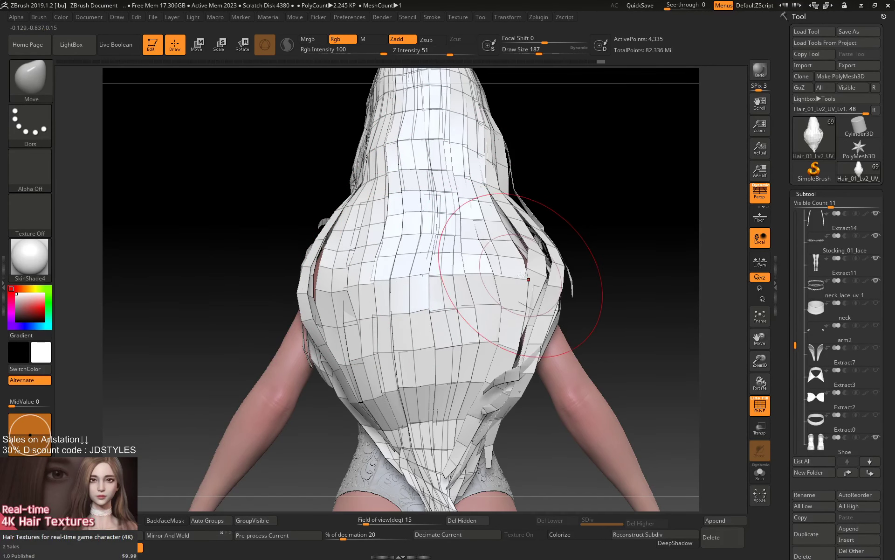
drag(578, 250, 449, 275)
Adjust the upper back hair and the strands behind the character's left shoulder with the Move brush at a draw size of about 197.
key(space)
drag(436, 212, 427, 212)
drag(413, 142, 423, 140)
key(space)
mouse_move(356, 268)
mouse_down()
mouse_move(366, 268)
mouse_move(342, 279)
mouse_up()
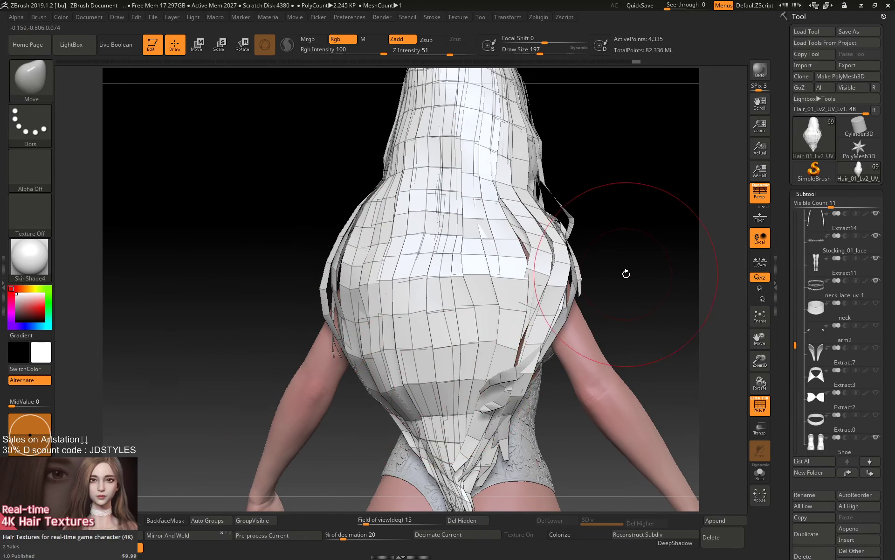
Reshape the lower back hair and its outer edge on the character's left side with the Move brush.
mouse_move(625, 270)
mouse_down()
mouse_move(641, 293)
mouse_move(639, 247)
mouse_up()
drag(374, 386, 372, 394)
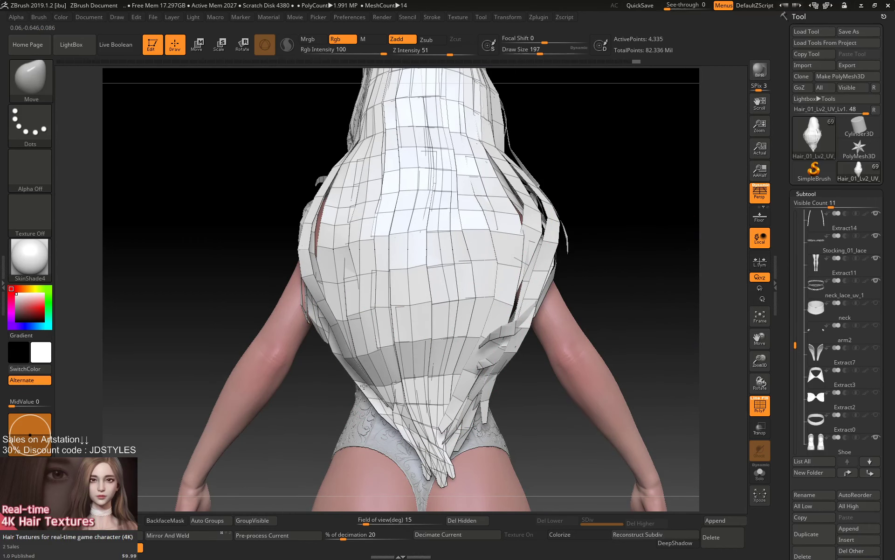
drag(396, 427, 386, 427)
drag(351, 351, 356, 348)
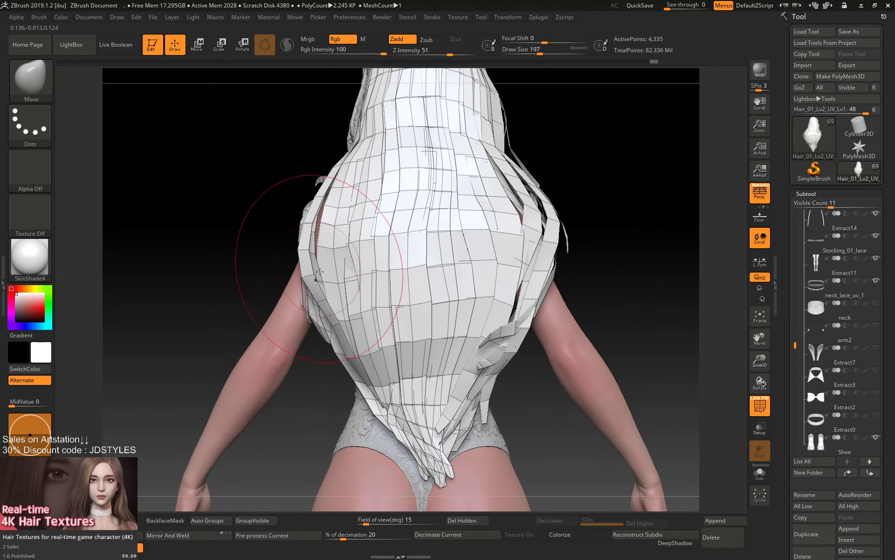
drag(312, 248, 319, 242)
Pull the back hair on both sides of the torso inward with the Move brush at a draw size of about 228.
key(space)
mouse_move(334, 176)
mouse_down()
mouse_move(326, 176)
mouse_move(345, 168)
mouse_up()
key(space)
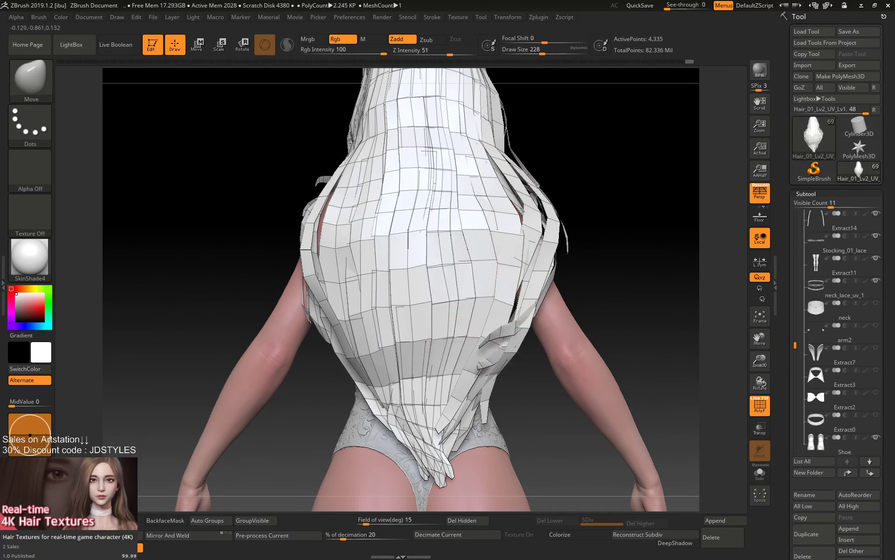
drag(511, 242, 492, 356)
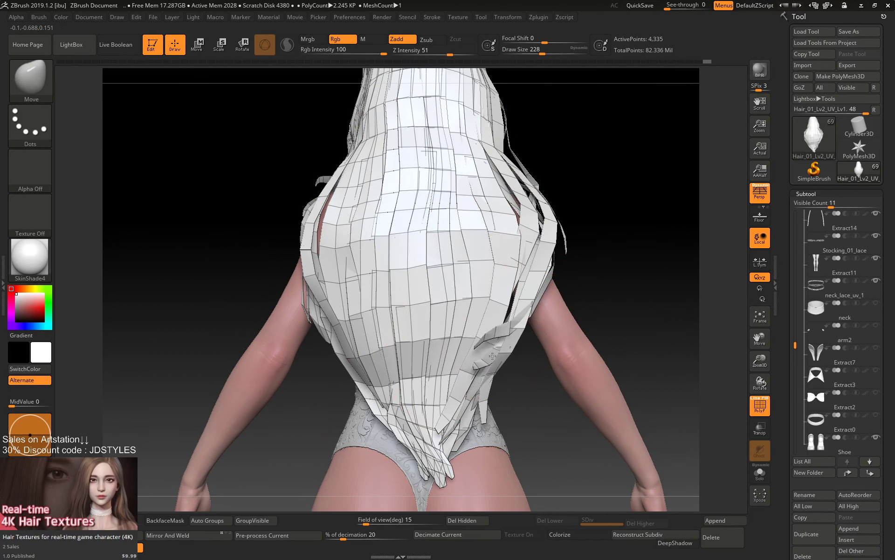
drag(617, 271, 595, 340)
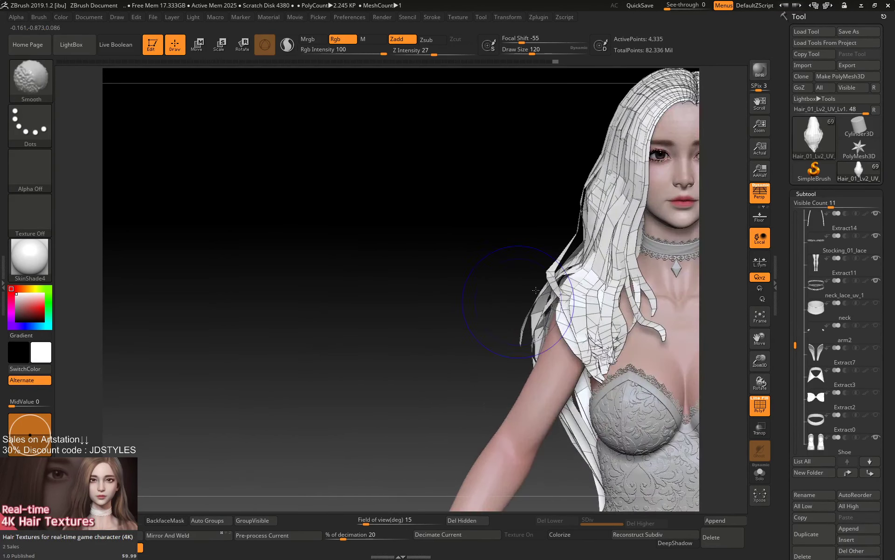
Nudge the hair edge at the right side of the character's head outward with the Move brush at a draw size of about 41.
mouse_move(541, 291)
mouse_down()
mouse_move(520, 326)
mouse_move(494, 312)
mouse_up()
key(bracketright)
key(bracketright)
key(space)
mouse_move(485, 200)
mouse_down()
mouse_move(464, 200)
mouse_move(475, 186)
mouse_up()
key(space)
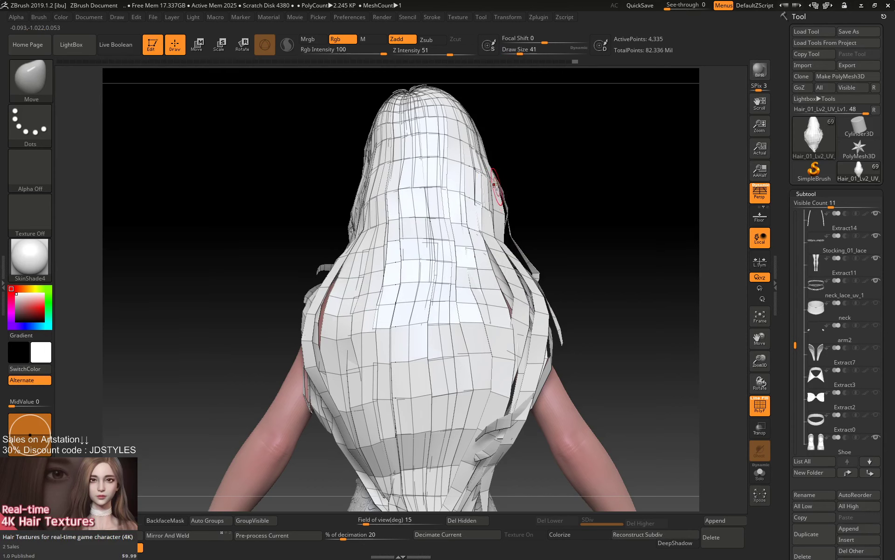
drag(479, 177, 482, 174)
Push the hair edge at the left side of the character's head outward with the Move brush at a draw size of about 80.
key(bracketright)
key(bracketright)
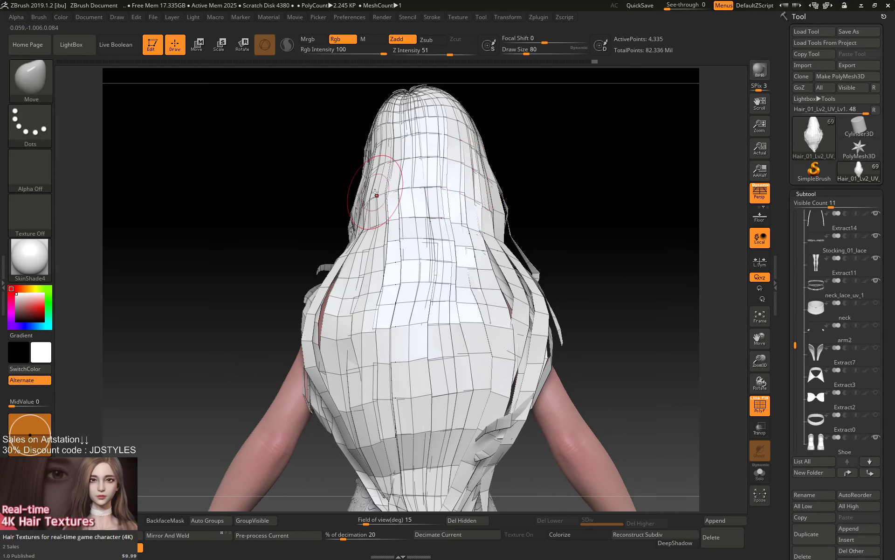
drag(371, 196, 372, 196)
drag(369, 151, 367, 151)
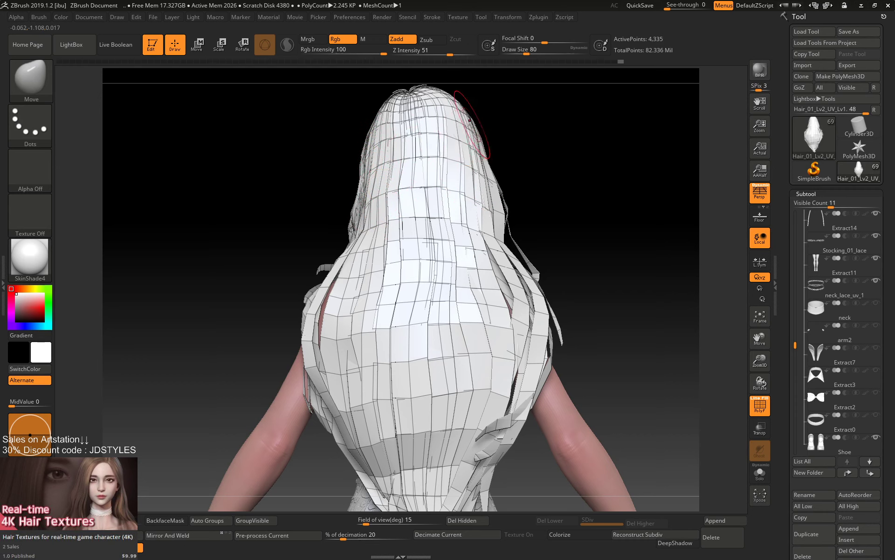
key(bracketleft)
key(bracketleft)
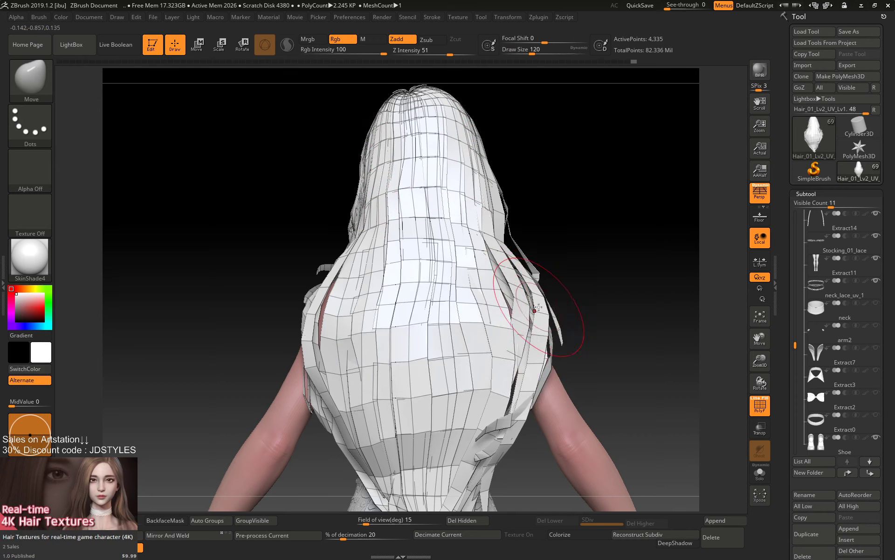
Adjust the strands around the gaps behind both shoulders with the Move brush at a draw size of about 90.
key(space)
drag(506, 286, 512, 286)
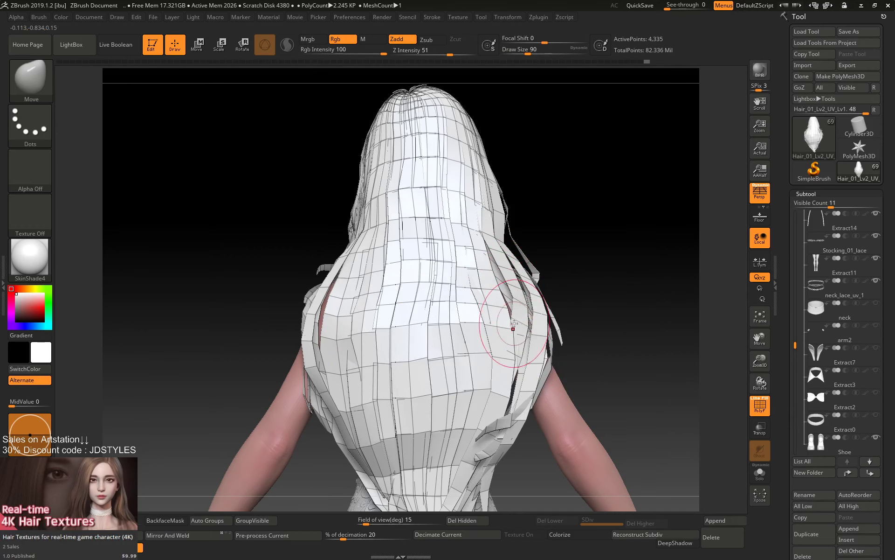
drag(508, 329, 512, 352)
drag(517, 295, 501, 276)
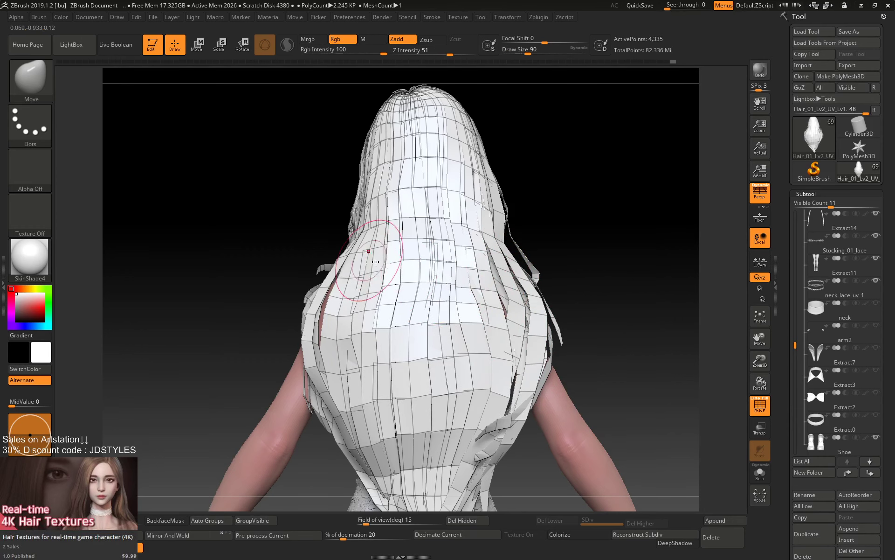
drag(363, 252, 352, 252)
Tuck the outer hair edges beside both upper arms slightly inward with the Move brush.
ctrl+right_drag(578, 234, 590, 228)
drag(590, 229, 583, 233)
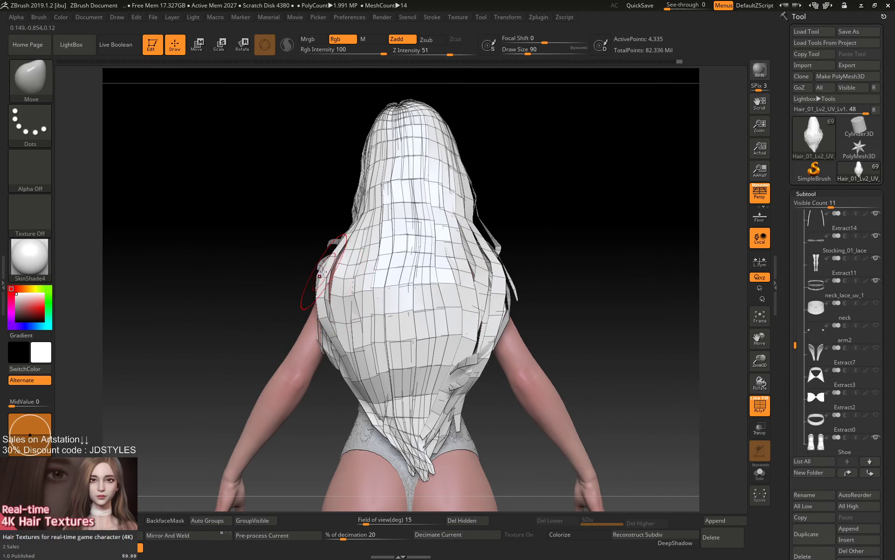
drag(322, 271, 327, 278)
drag(501, 271, 499, 271)
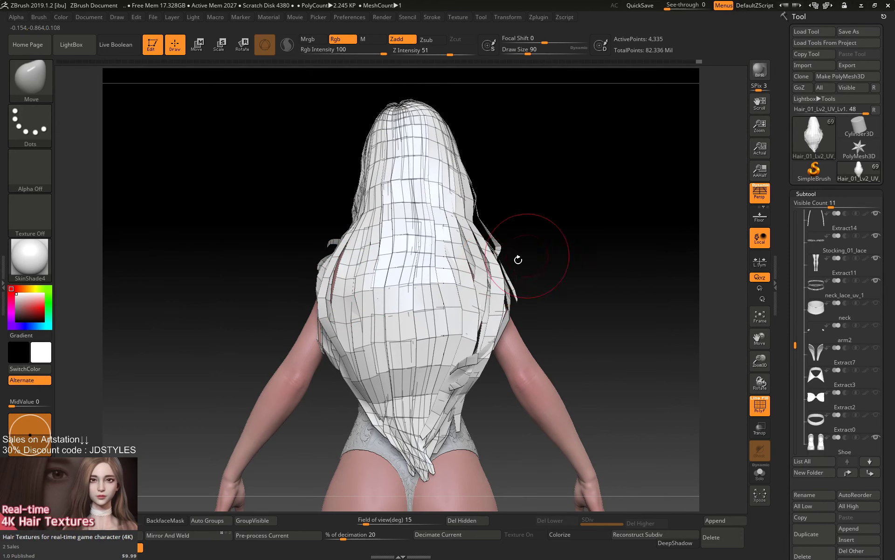
Reshape the back hair's bottom tip and pull its character-left edge inward with the Move brush at a draw size of about 128.
ctrl+right_drag(530, 252, 580, 281)
alt+right_drag(583, 332, 613, 313)
key(space)
drag(525, 336, 468, 328)
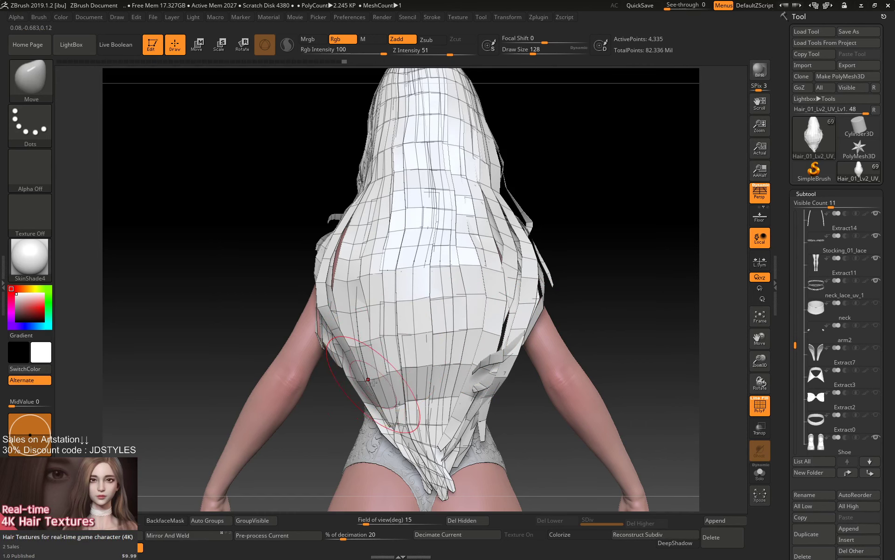
drag(409, 467, 409, 459)
mouse_move(417, 423)
mouse_down()
mouse_move(407, 441)
mouse_move(404, 424)
mouse_up()
drag(384, 329, 376, 340)
drag(334, 264, 339, 255)
mouse_move(338, 311)
mouse_down()
mouse_move(352, 304)
mouse_move(337, 317)
mouse_move(369, 348)
mouse_up()
Pull the back hair's edge on the character's right side inward with the Move brush at a draw size of about 124.
key(space)
drag(495, 362, 489, 363)
mouse_move(519, 289)
mouse_down()
mouse_move(505, 271)
mouse_move(470, 265)
mouse_up()
key(space)
drag(471, 267, 458, 267)
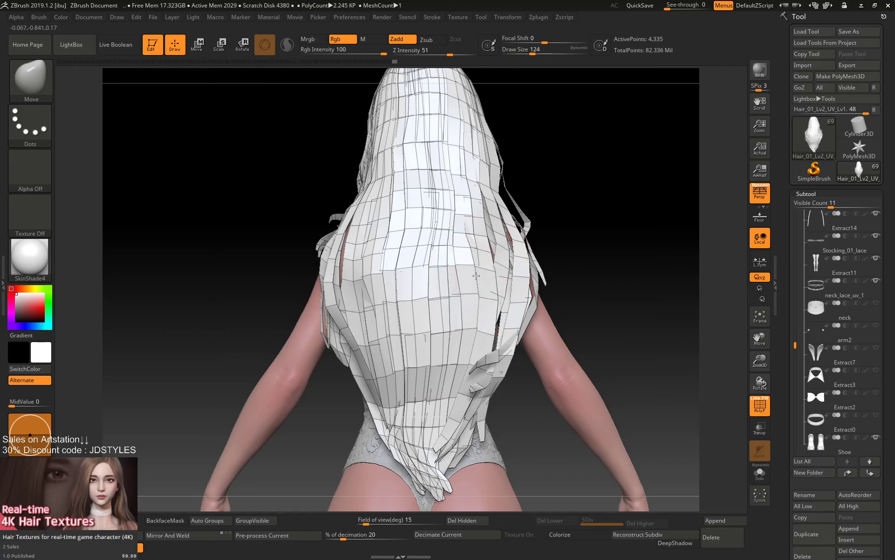
Fine-tune the back hair at shoulder height with the Move brush at draw sizes of about 167 and 80.
key(space)
drag(361, 288, 365, 288)
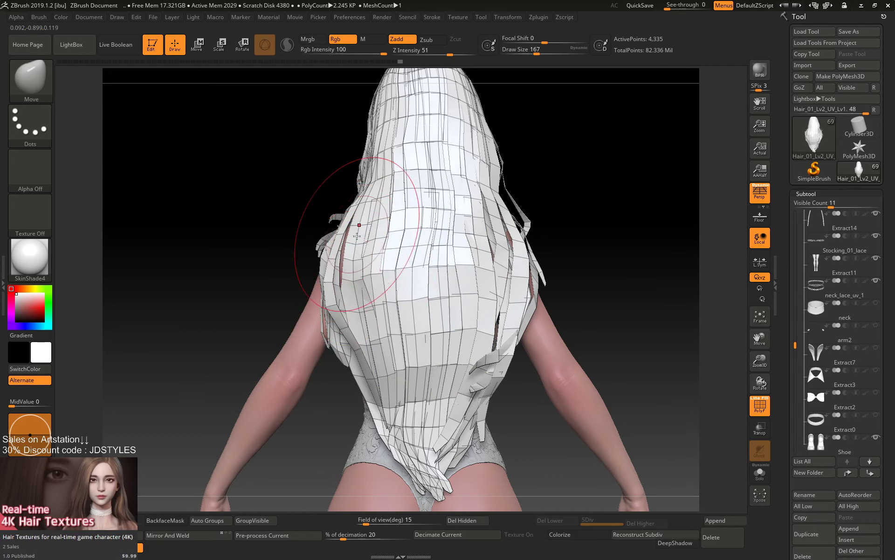
key(space)
drag(353, 235, 344, 235)
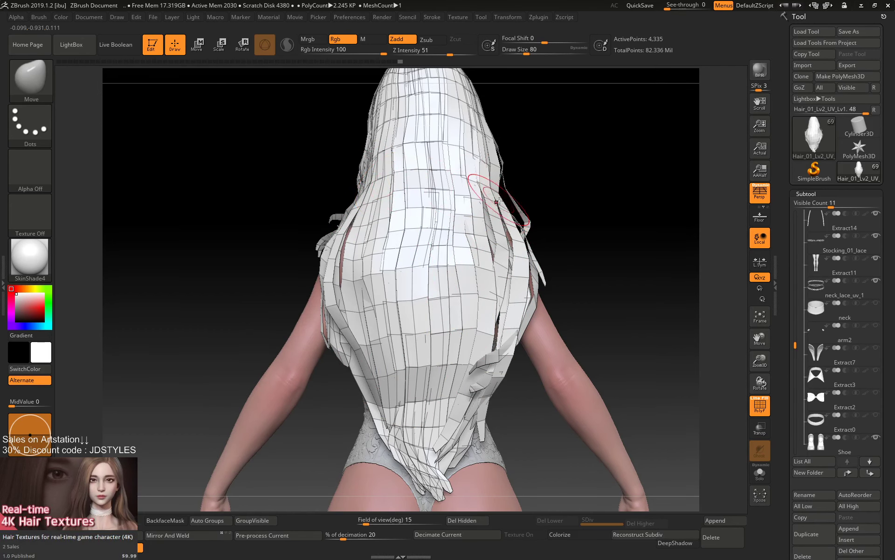
mouse_move(625, 207)
mouse_down()
mouse_move(536, 224)
mouse_move(525, 236)
mouse_up()
Adjust the back hair's profile from the character's right side with the Move brush at draw sizes of about 128 and 71.
key(space)
drag(452, 237, 465, 203)
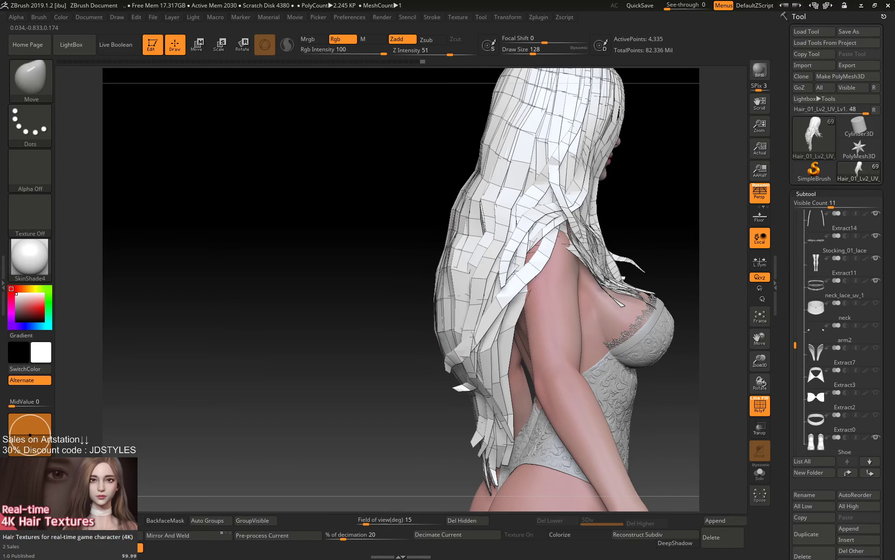
key(space)
mouse_move(419, 294)
mouse_down()
mouse_move(400, 294)
mouse_move(448, 302)
mouse_up()
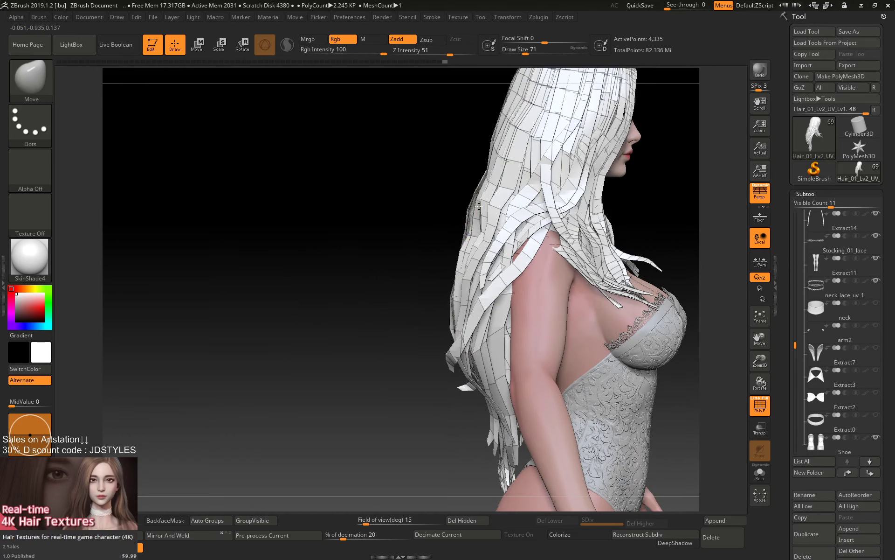
drag(445, 245, 464, 293)
mouse_move(420, 326)
mouse_down()
mouse_move(386, 338)
mouse_move(410, 371)
mouse_up()
Refine the lower back strands behind the character's right arm with the Move brush at a draw size of about 104.
key(space)
drag(485, 346, 490, 346)
drag(399, 372, 380, 372)
mouse_move(464, 354)
mouse_down()
mouse_move(483, 306)
mouse_move(485, 320)
mouse_up()
drag(477, 347, 486, 377)
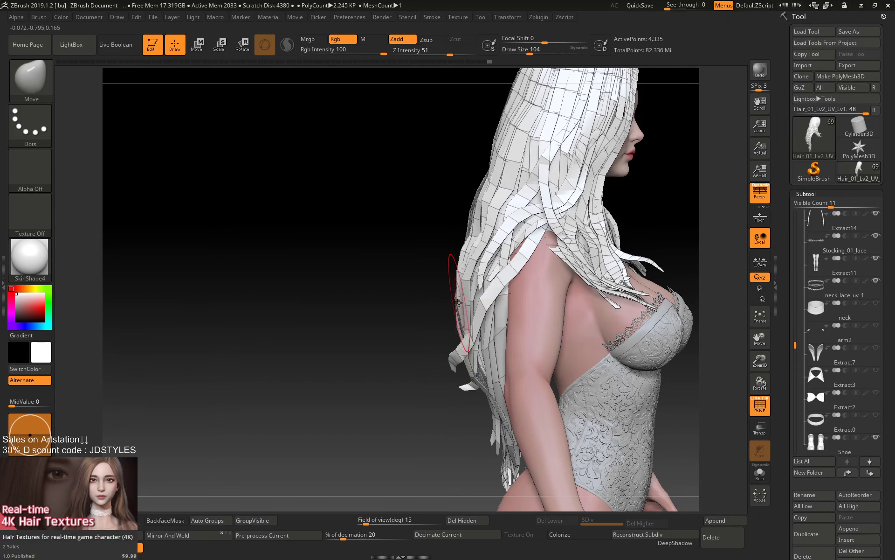
Adjust the back hair's outline from the character's left side with the Move brush.
mouse_move(327, 348)
mouse_down()
mouse_move(296, 349)
mouse_move(318, 353)
mouse_up()
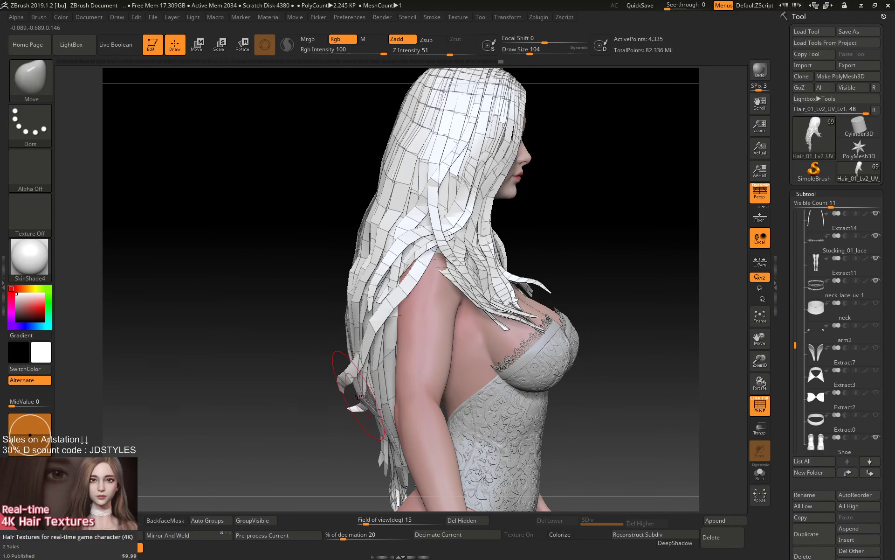
mouse_move(358, 396)
mouse_down()
mouse_move(341, 364)
mouse_move(409, 287)
mouse_move(530, 278)
mouse_up()
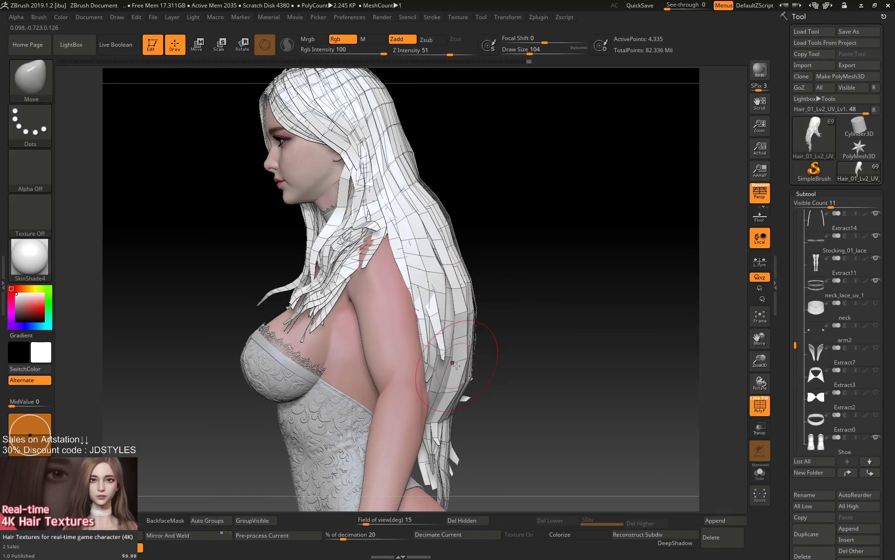
drag(457, 323, 458, 283)
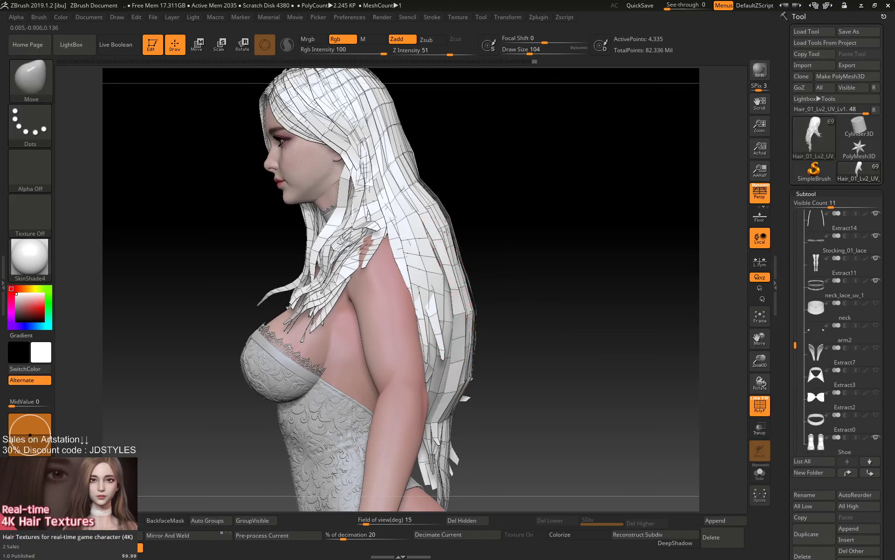
Adjust the middle and lower contour of the back hair from the character's left side with the Move brush at a draw size of 104.
drag(447, 231, 443, 224)
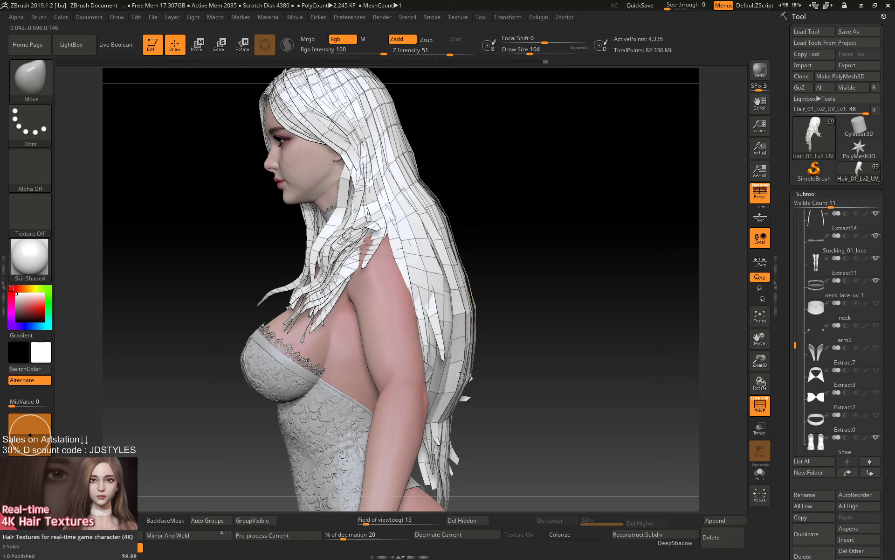
mouse_move(460, 375)
mouse_down()
mouse_move(442, 308)
mouse_move(445, 285)
mouse_move(459, 315)
mouse_up()
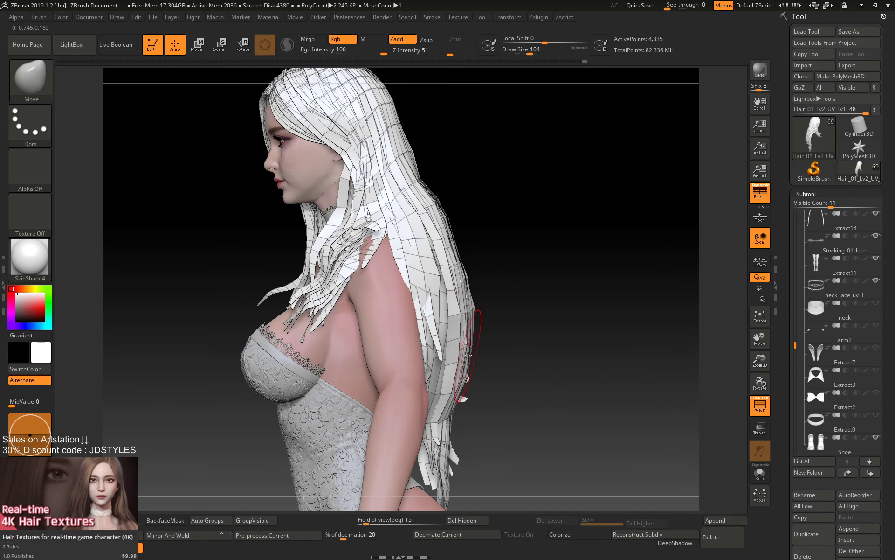
drag(468, 355, 446, 380)
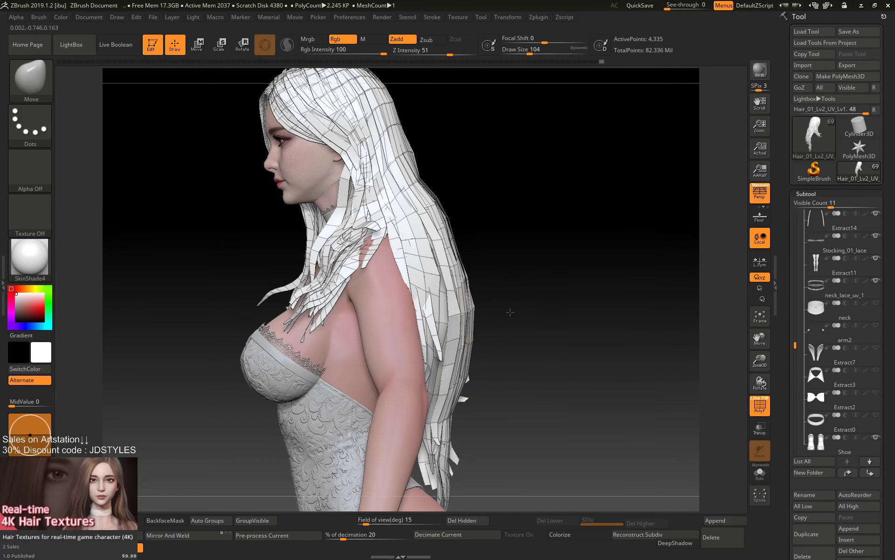
drag(510, 312, 454, 261)
drag(472, 226, 501, 223)
Smooth the back hair's outline around shoulder height with the Move brush at draw sizes of 77 and 97.
key(space)
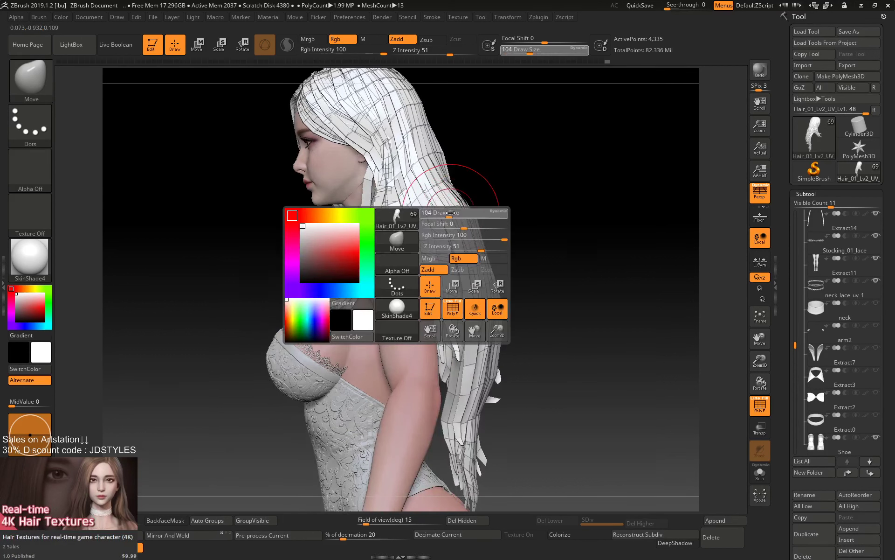
drag(450, 212, 446, 213)
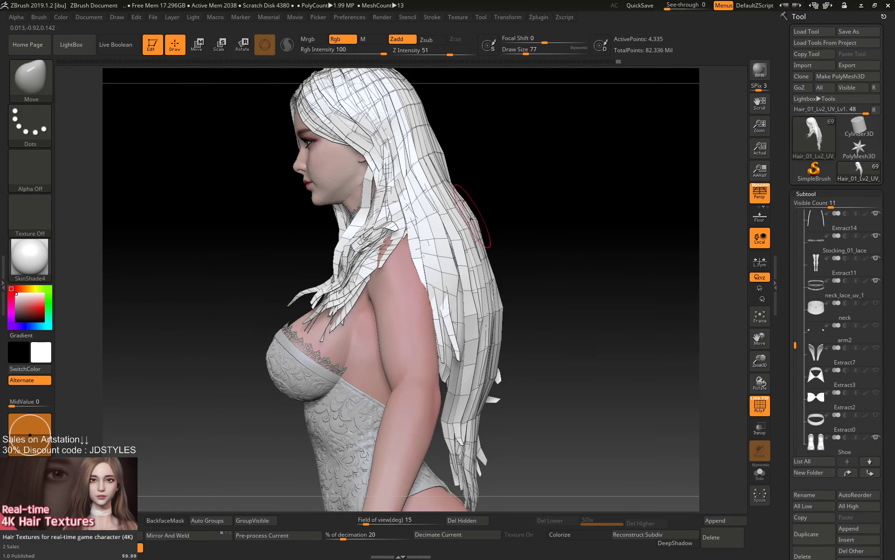
mouse_move(484, 202)
right_down()
mouse_move(471, 205)
mouse_move(486, 212)
mouse_move(493, 250)
right_up()
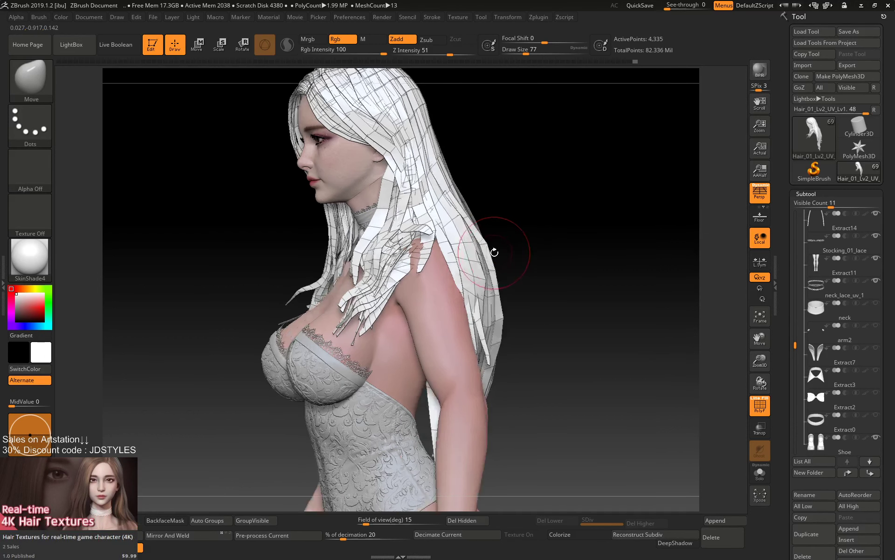
key(space)
drag(469, 250, 482, 251)
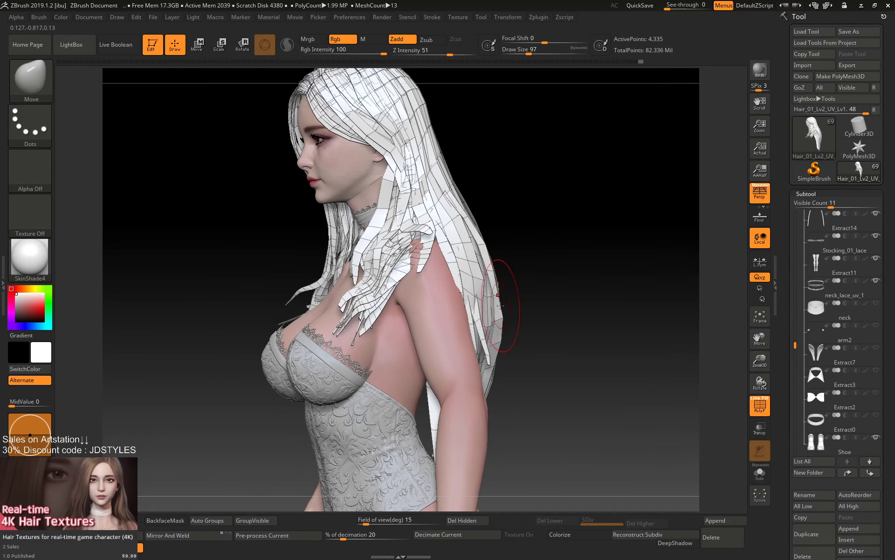
right_drag(490, 264, 491, 266)
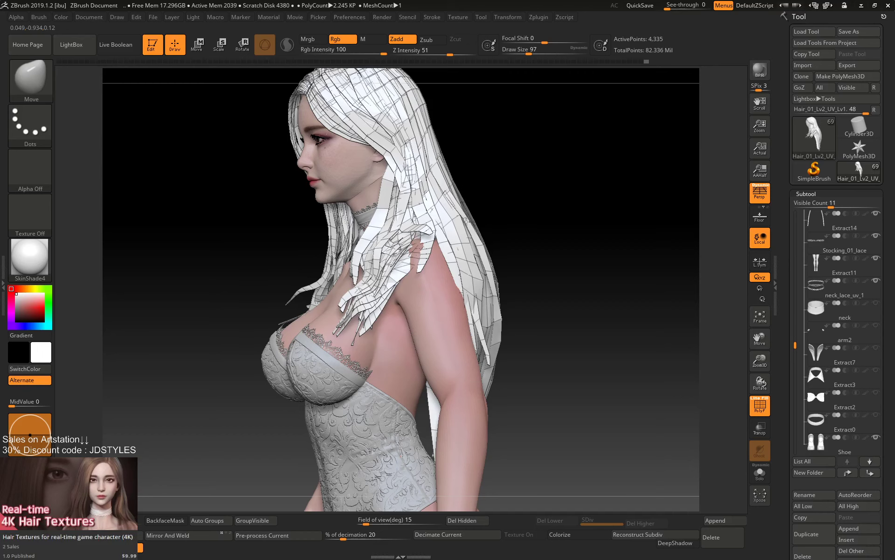
right_drag(467, 221, 481, 237)
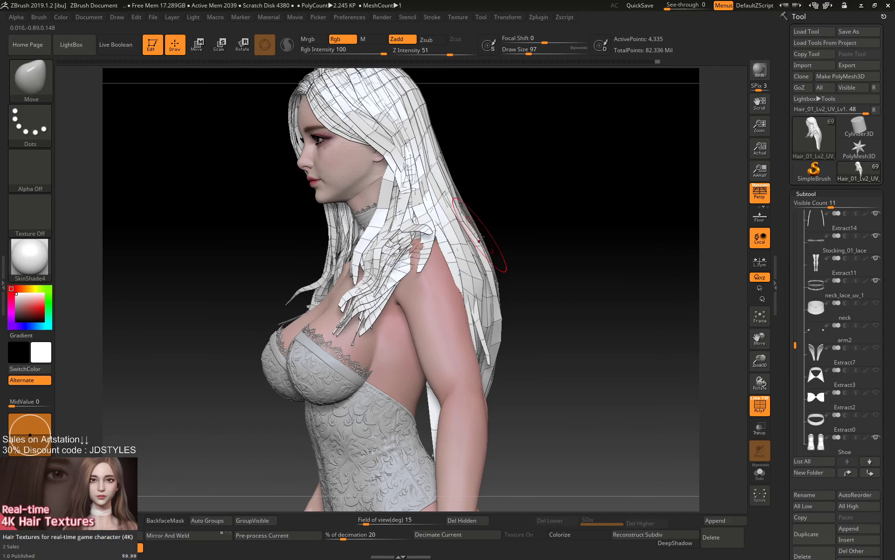
Refine the back strands behind the character's left arm with the Move brush at draw sizes of 97 and 65.
right_drag(508, 316, 498, 355)
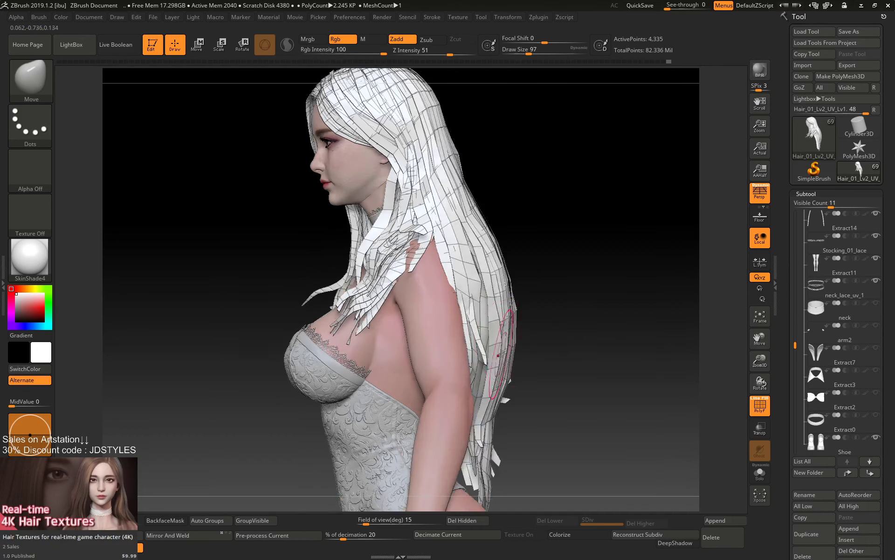
drag(497, 361, 486, 388)
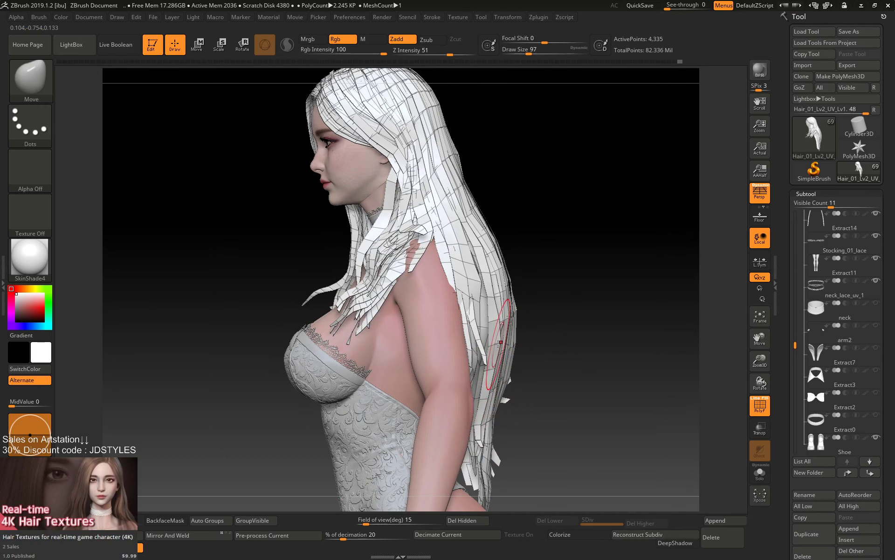
drag(497, 283, 493, 262)
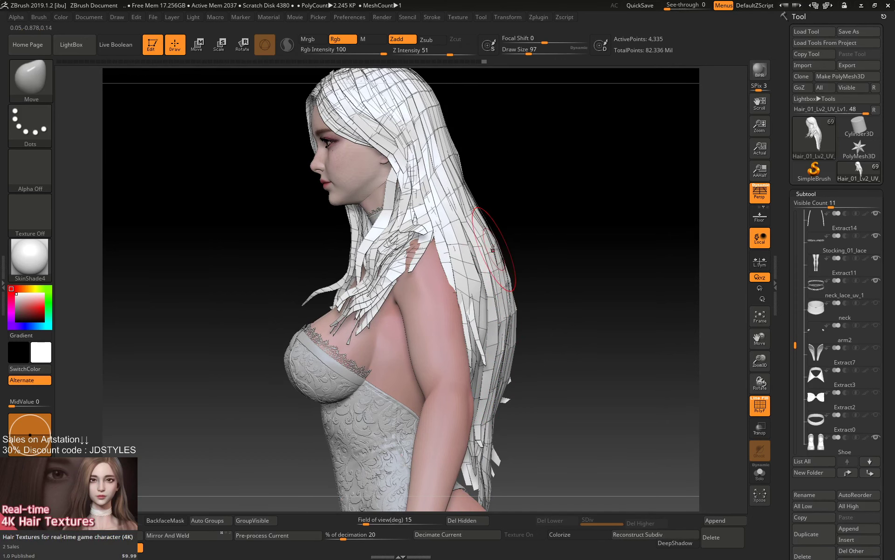
right_drag(543, 292, 526, 318)
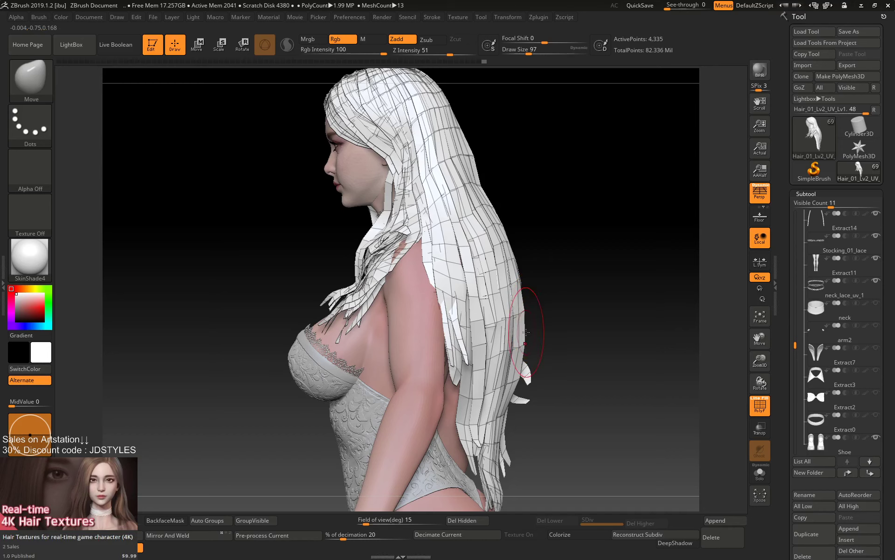
key(space)
drag(521, 333, 522, 311)
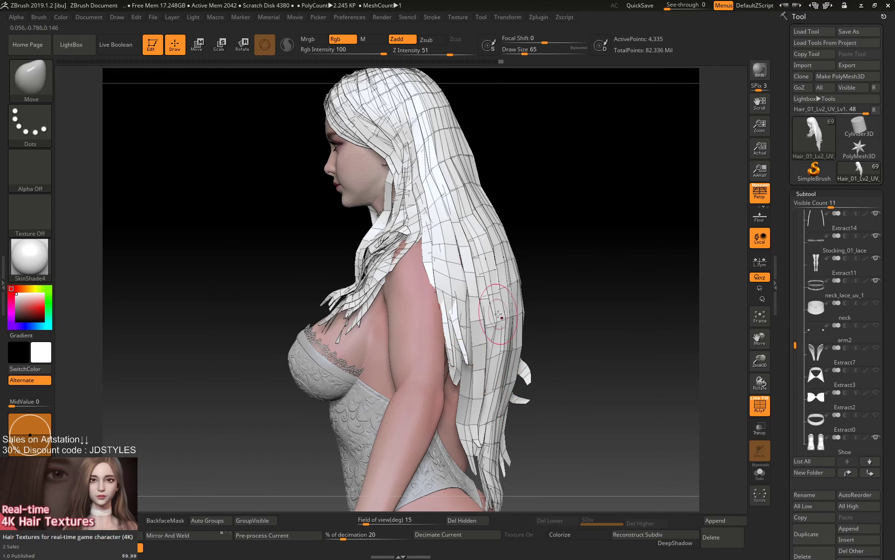
Examine the hair's silhouette, shoulder strands and hairline from the front.
right_drag(498, 315, 581, 245)
mouse_move(634, 224)
alt+right_down()
mouse_move(574, 284)
mouse_move(608, 260)
mouse_move(600, 242)
mouse_move(615, 276)
alt+right_up()
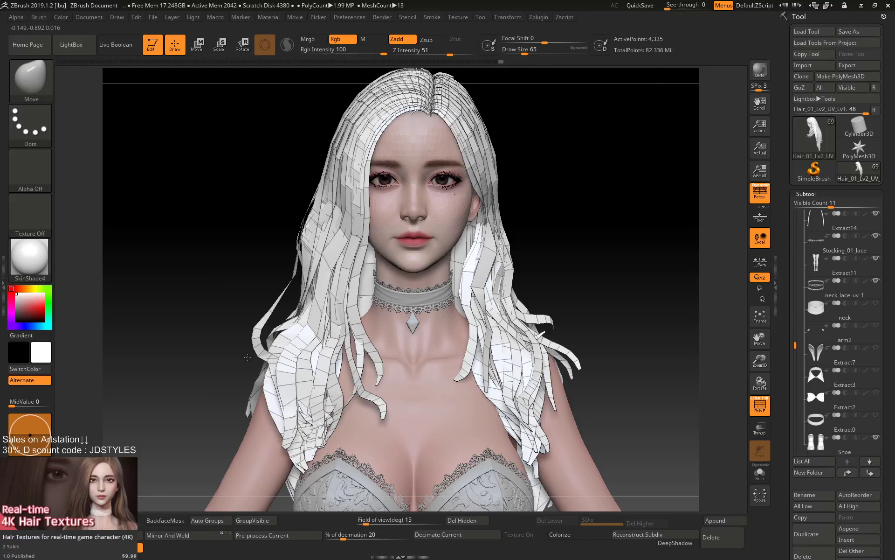
shift+drag(250, 353, 262, 323)
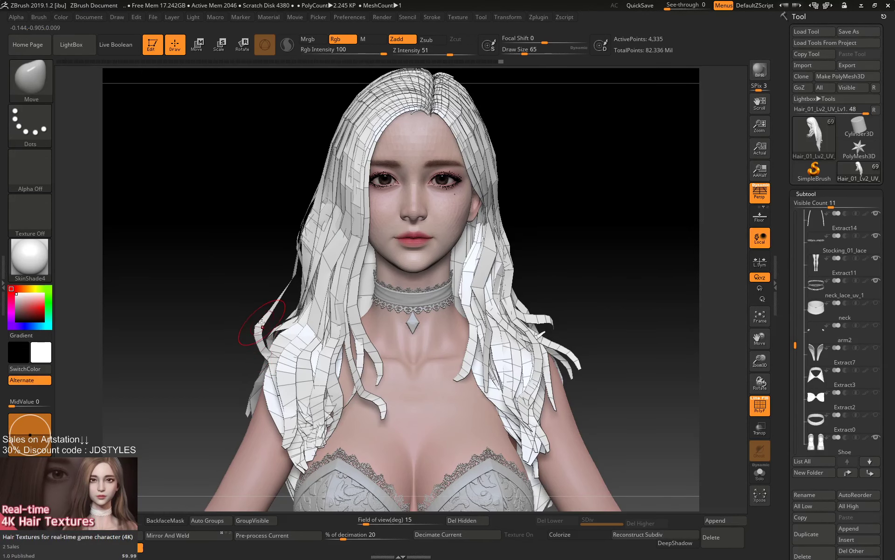
alt+right_drag(571, 161, 592, 244)
ctrl+right_drag(593, 244, 591, 220)
alt+right_drag(639, 190, 621, 225)
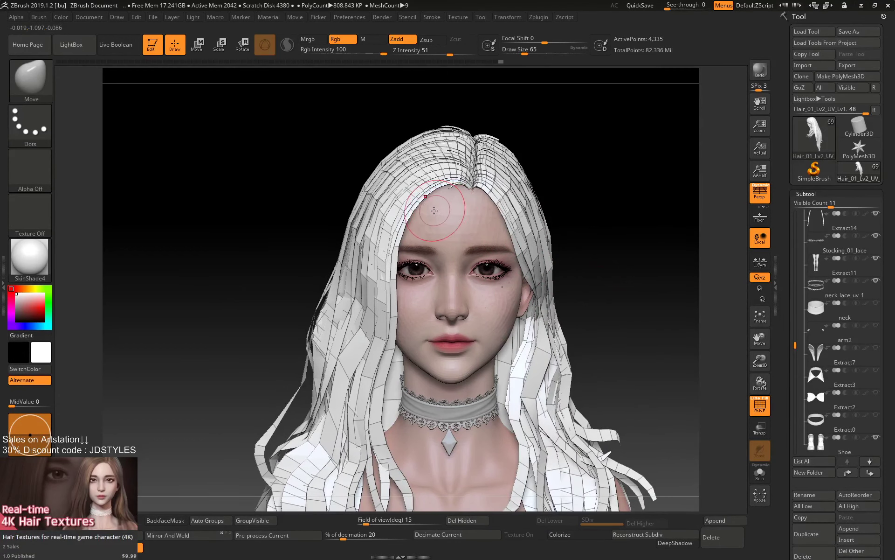
Adjust the hair along the forehead on the character's right side with the Move brush at draw sizes of 90 and 112.
key(bracketright)
key(bracketright)
key(bracketright)
right_drag(582, 162, 573, 126)
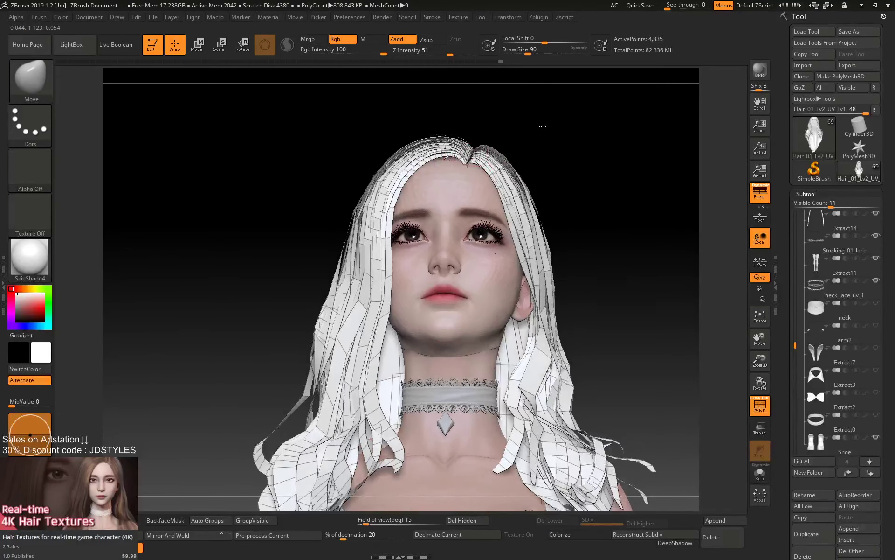
alt+right_drag(583, 207, 602, 321)
ctrl+right_drag(601, 321, 621, 265)
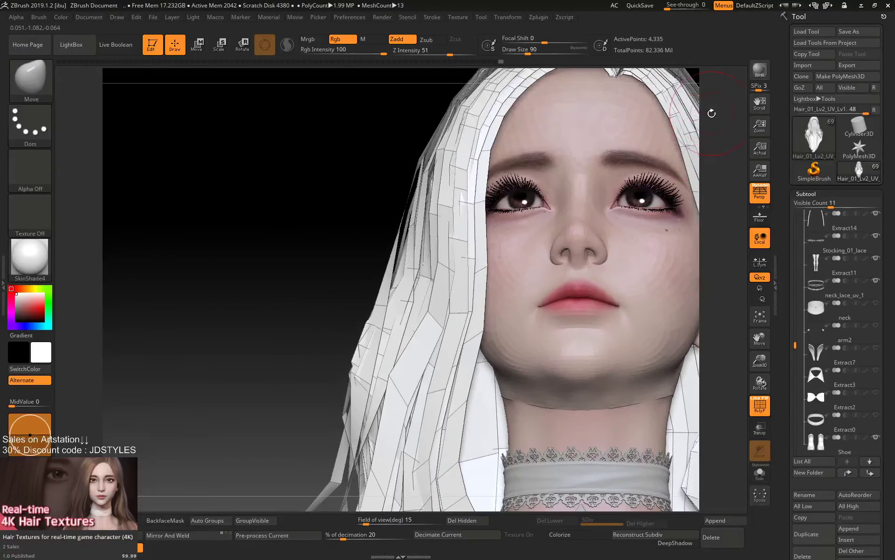
alt+right_drag(707, 114, 485, 290)
click(440, 218)
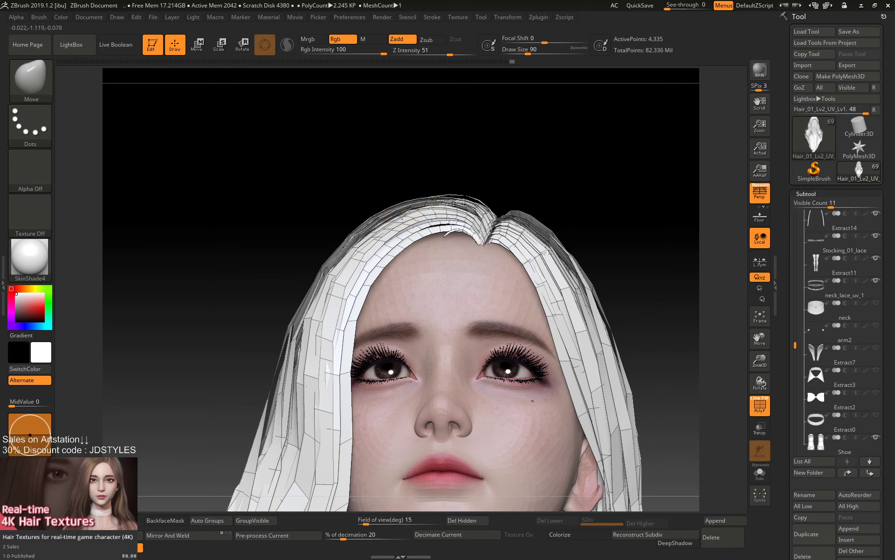
key(bracketright)
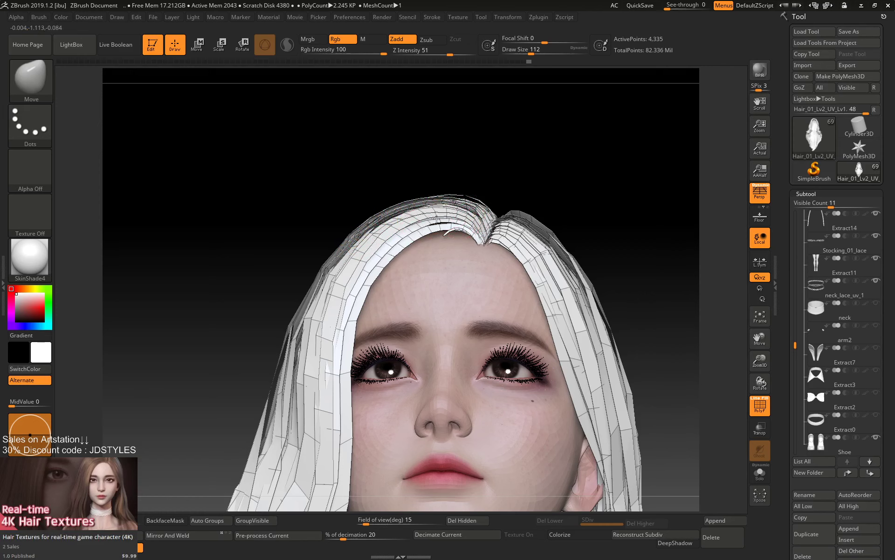
drag(366, 249, 353, 264)
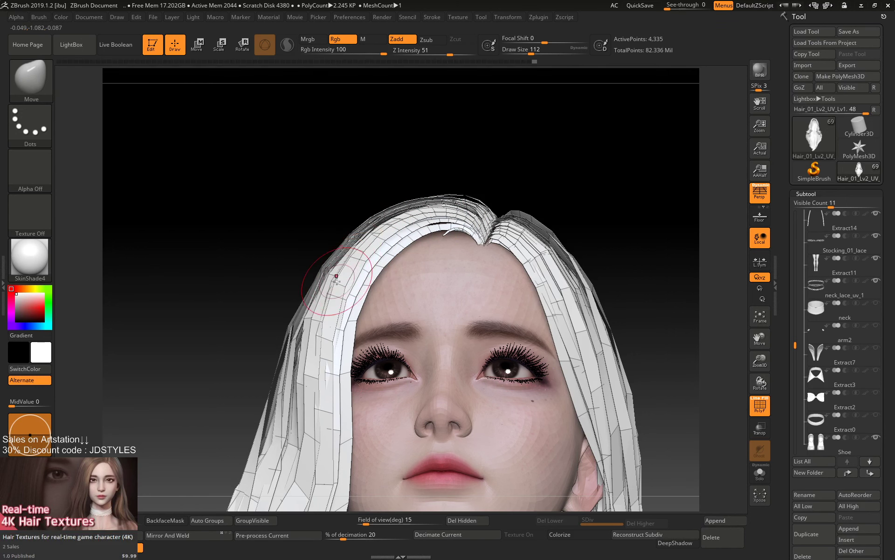
Reshape the top hair above the forehead from a close low angle with the Move brush at a draw size of 167.
mouse_move(524, 191)
alt+mouse_down()
mouse_move(574, 194)
mouse_move(602, 169)
mouse_move(573, 169)
mouse_move(633, 164)
mouse_move(650, 150)
mouse_move(516, 188)
alt+mouse_up()
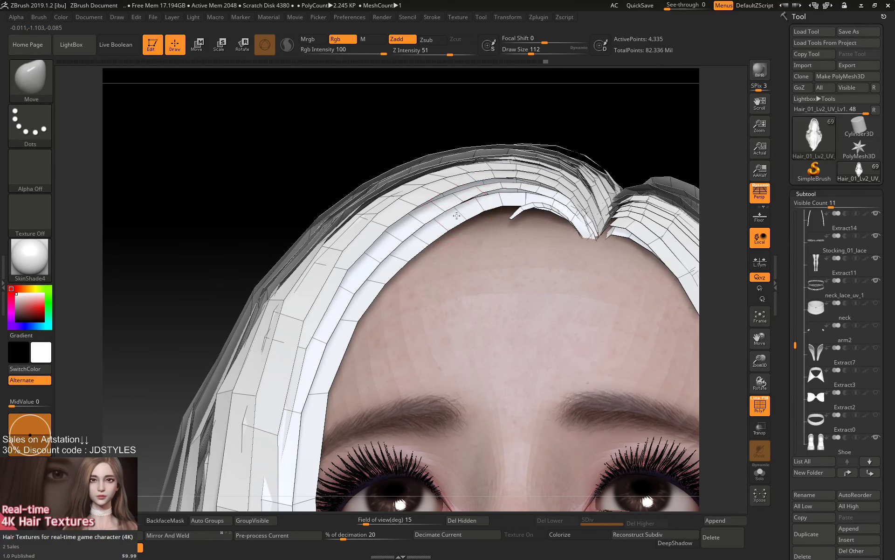
mouse_move(456, 215)
mouse_down()
mouse_move(488, 181)
mouse_move(530, 162)
mouse_move(557, 175)
mouse_move(511, 165)
mouse_up()
key(space)
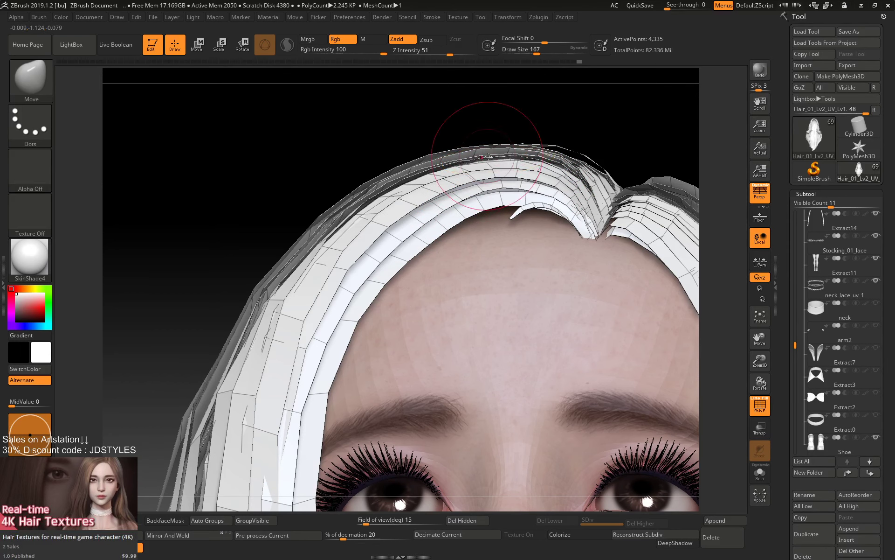
drag(441, 175, 426, 183)
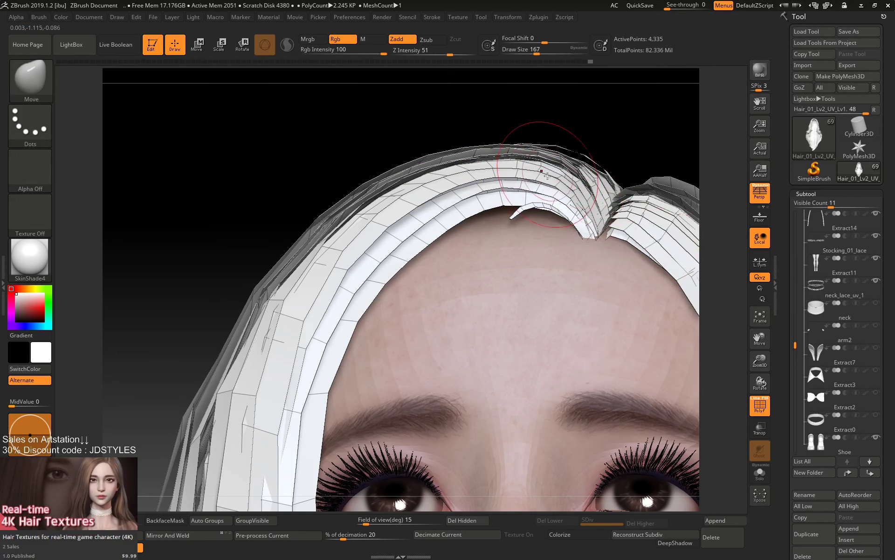
Adjust the crown strands on the character's right side of the parting with the Move brush at draw sizes of 120 and 104.
alt+drag(602, 146, 653, 181)
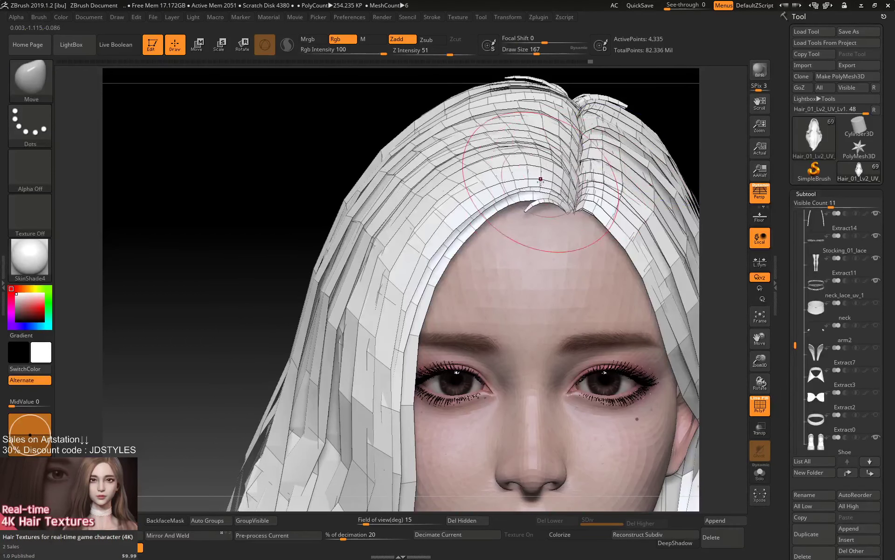
key(space)
drag(540, 179, 529, 179)
drag(504, 124, 498, 119)
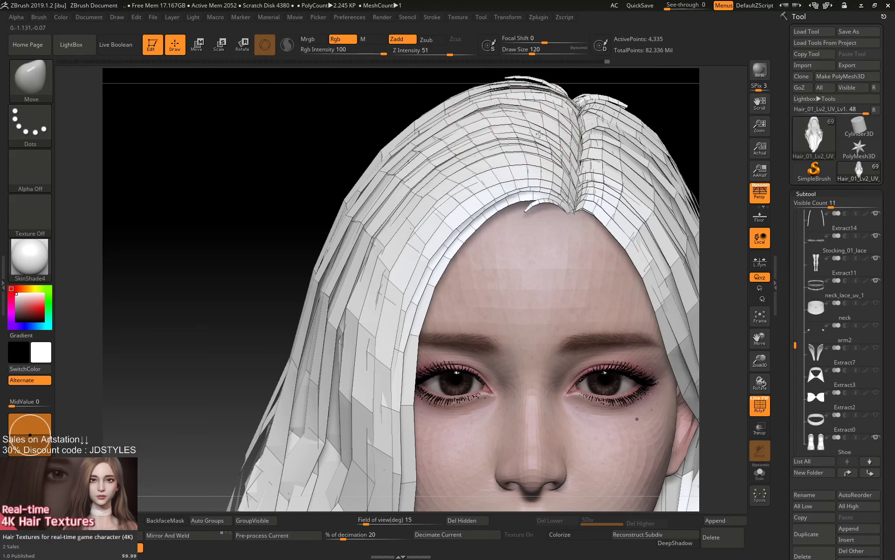
drag(548, 126, 545, 122)
key(space)
drag(541, 179, 536, 179)
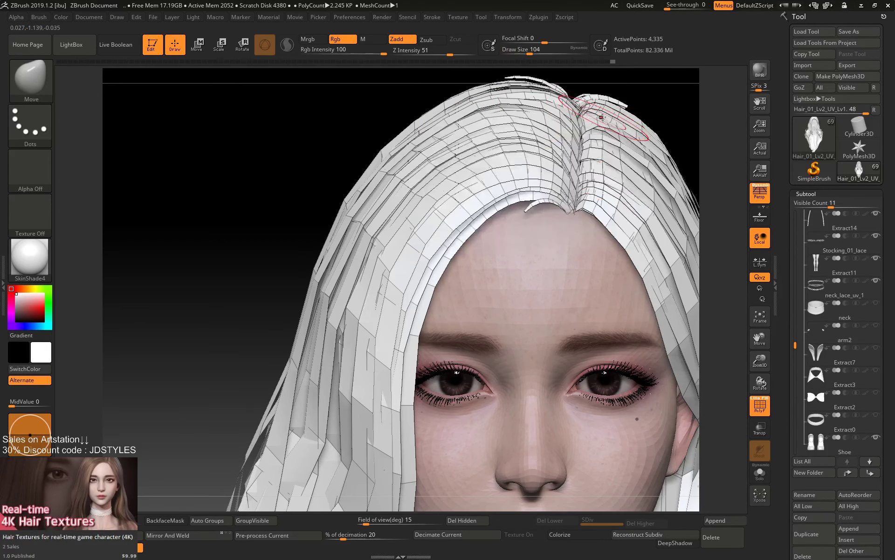
Fine-tune the strands around the parting, mainly on the character's left side, with the Move brush at draw sizes between 56 and 104.
key([)
key([)
key([)
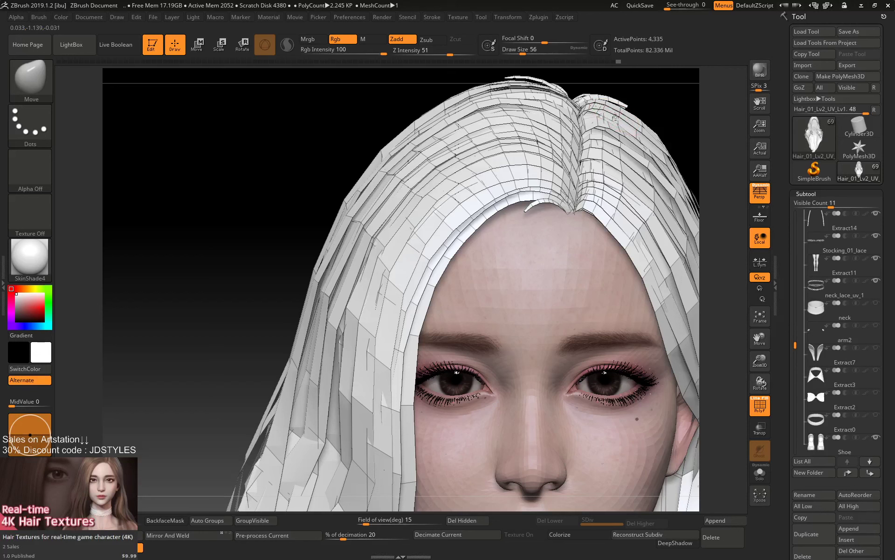
key(])
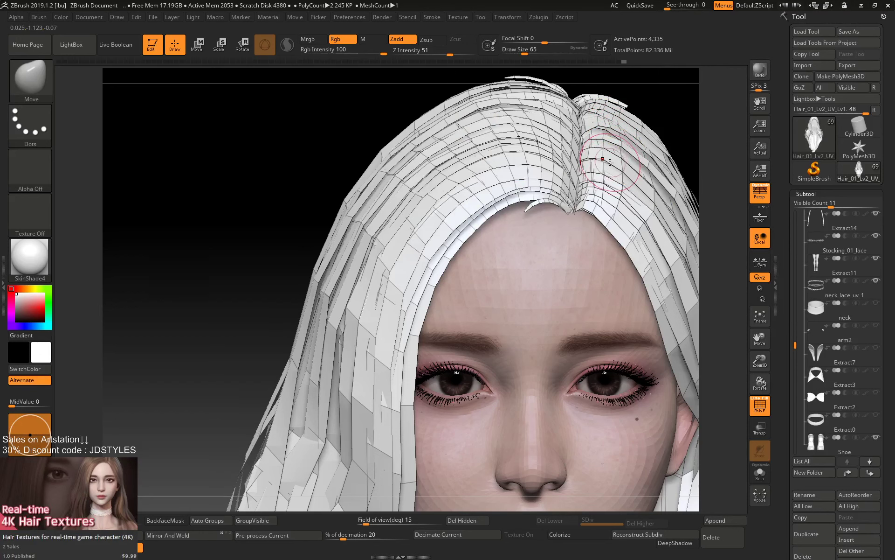
key(])
key(])
key(])
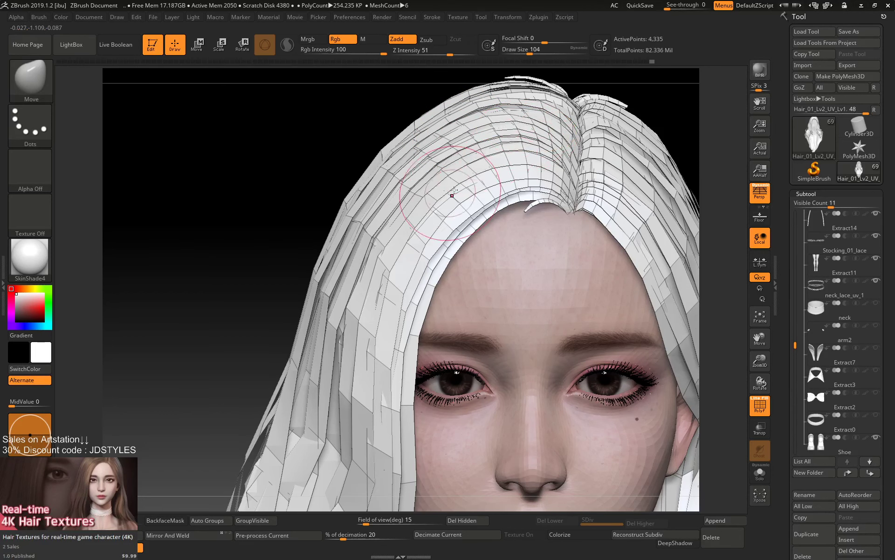
Move the face-framing strands beside the character's right eye slightly outward with the Move brush at a draw size of 140.
key(bracketright)
drag(402, 332, 397, 355)
drag(404, 405, 397, 406)
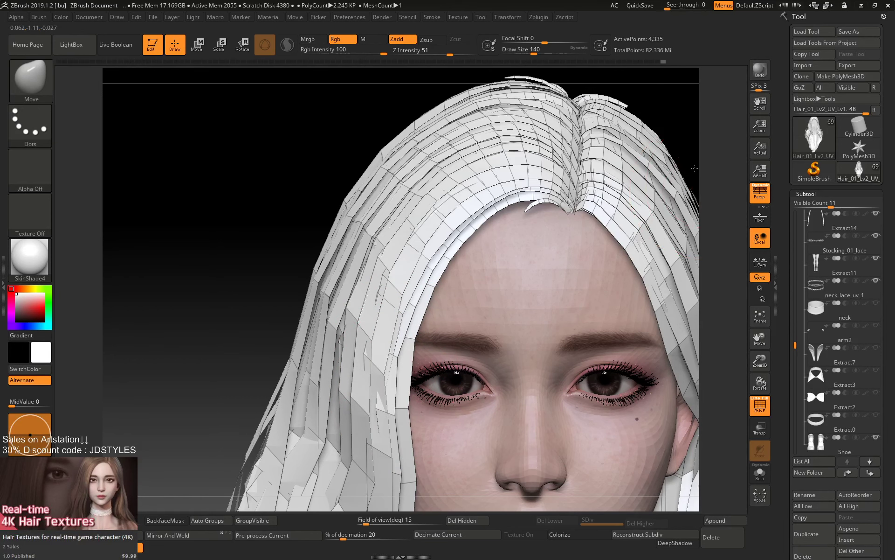
Export the reshaped hair mesh over the existing Hair_01_Lv2_UV_Lv1.obj in the Mesh folder.
mouse_move(695, 169)
alt+mouse_down()
mouse_move(663, 134)
mouse_move(652, 160)
mouse_move(659, 174)
mouse_move(704, 126)
alt+mouse_up()
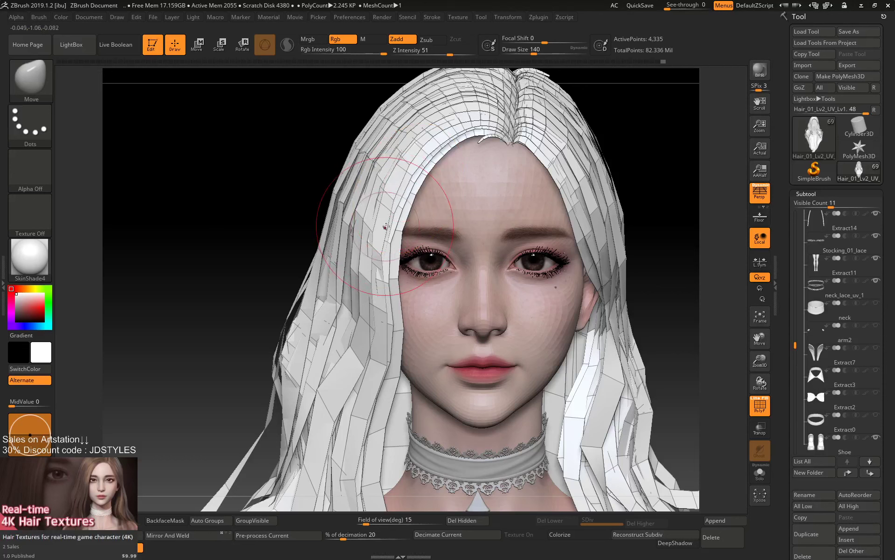
key(ctrl)
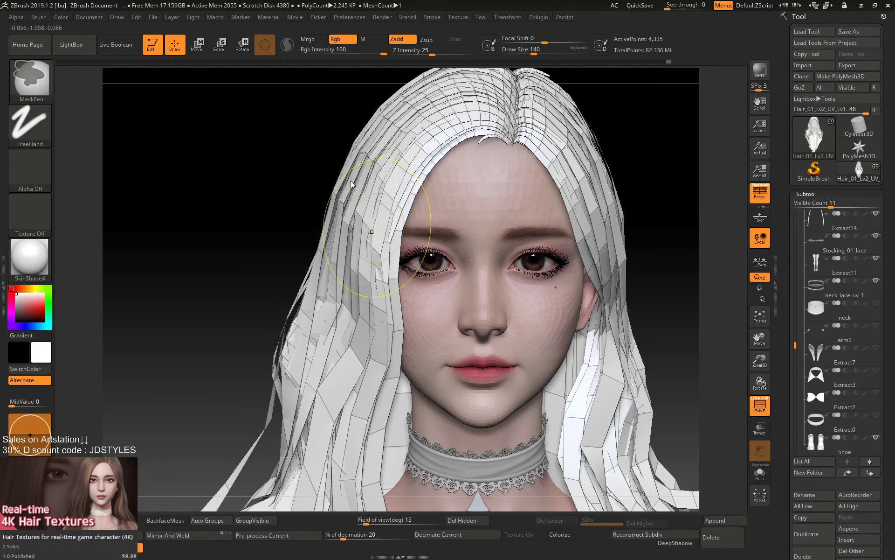
key(ctrl+e)
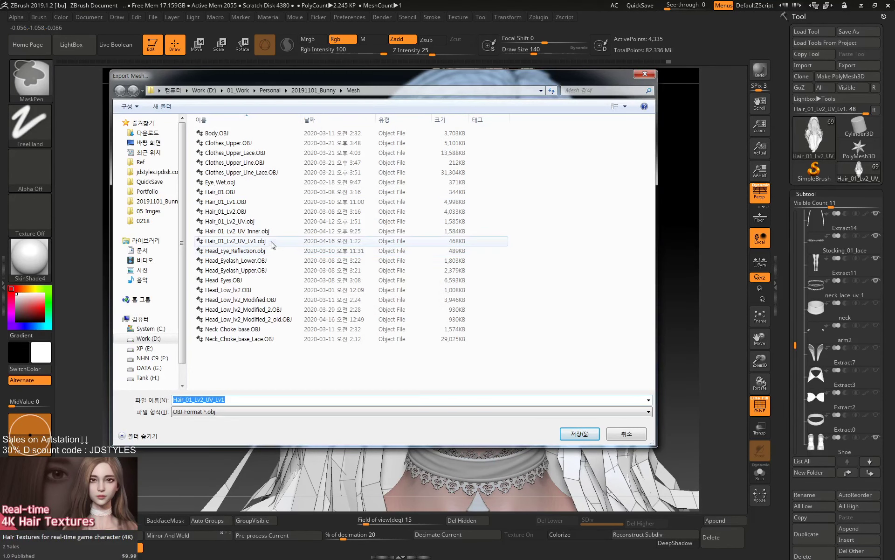
double_click(277, 242)
double_click(277, 241)
click(467, 287)
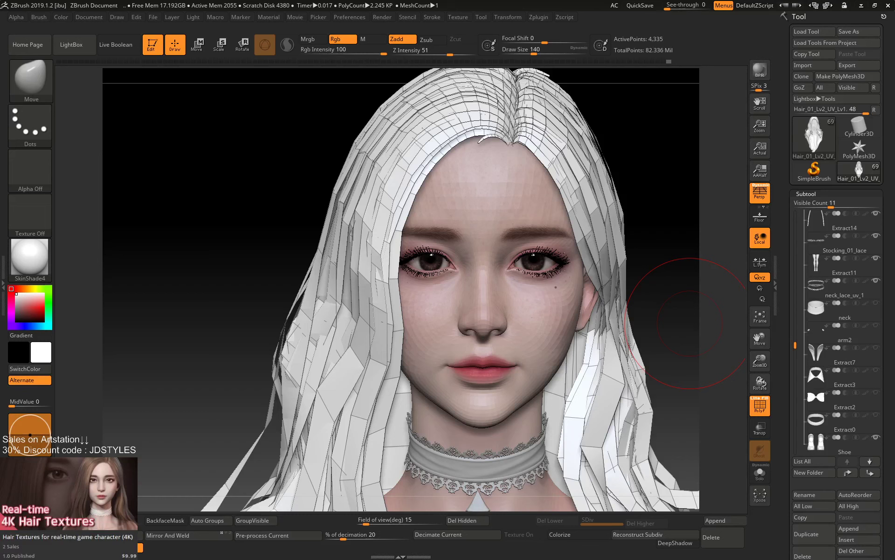
Switch to 3ds Max and import Hair_01_Lv2_UV_Lv1.OBJ from the Mesh folder, skipping the missing texture map.
key(alt+Tab)
middle_drag(593, 247, 535, 182)
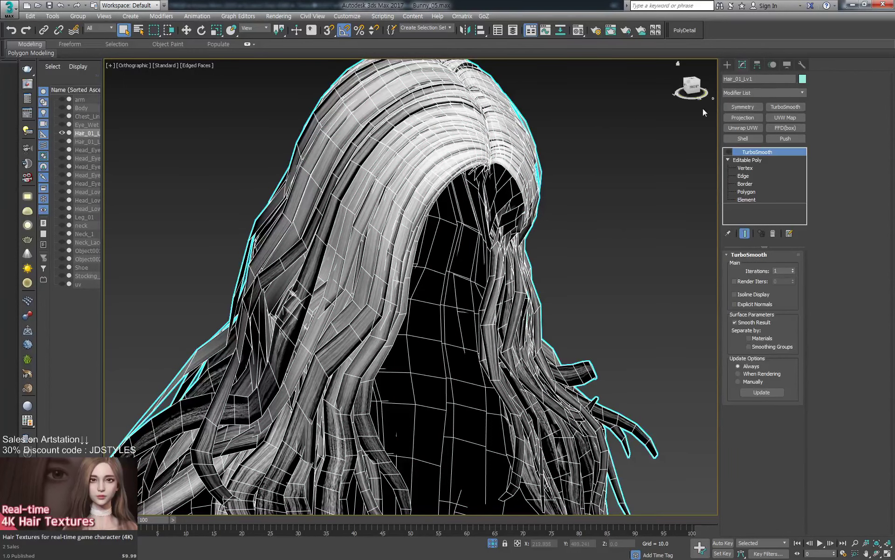
middle_drag(560, 173, 559, 181)
key(ctrl+i)
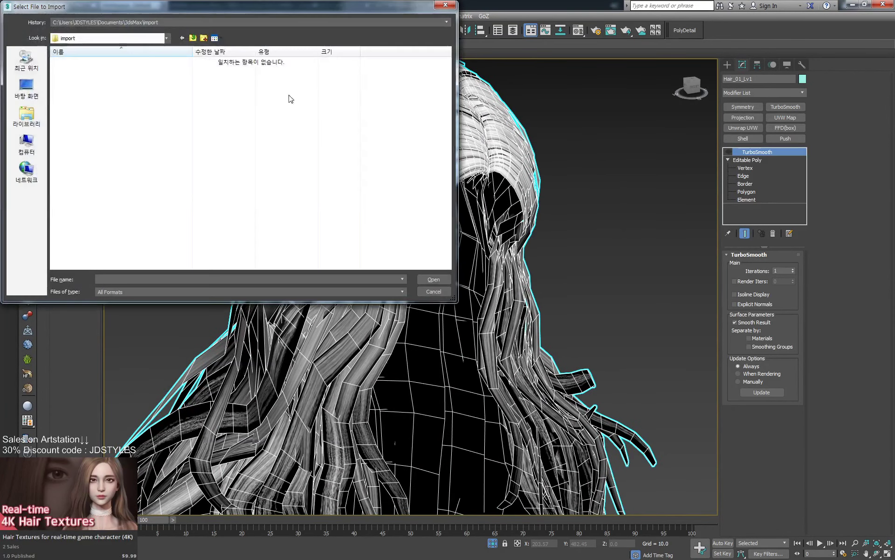
click(182, 22)
click(178, 37)
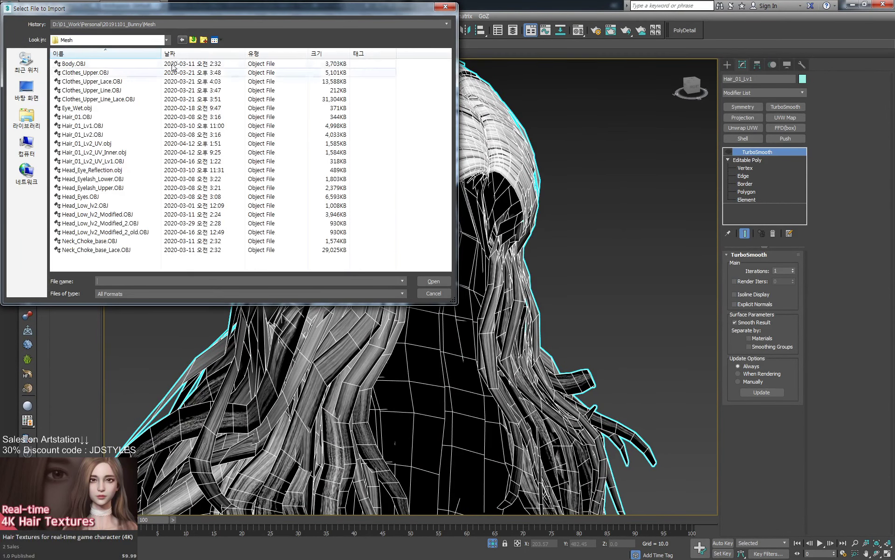
double_click(140, 161)
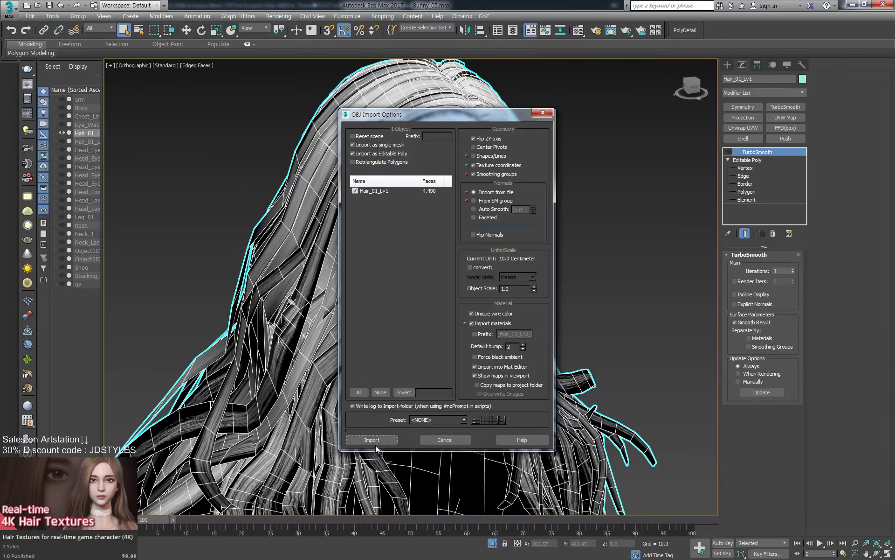
click(372, 438)
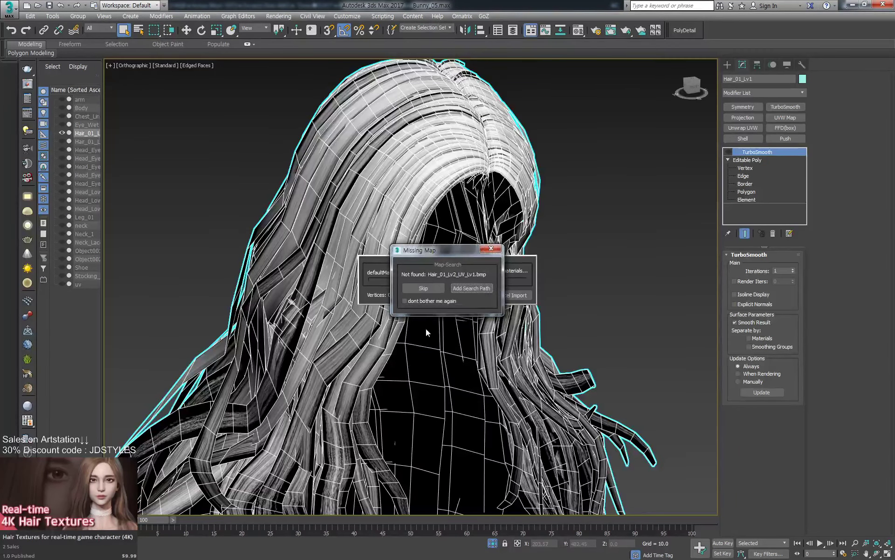
click(428, 300)
click(429, 290)
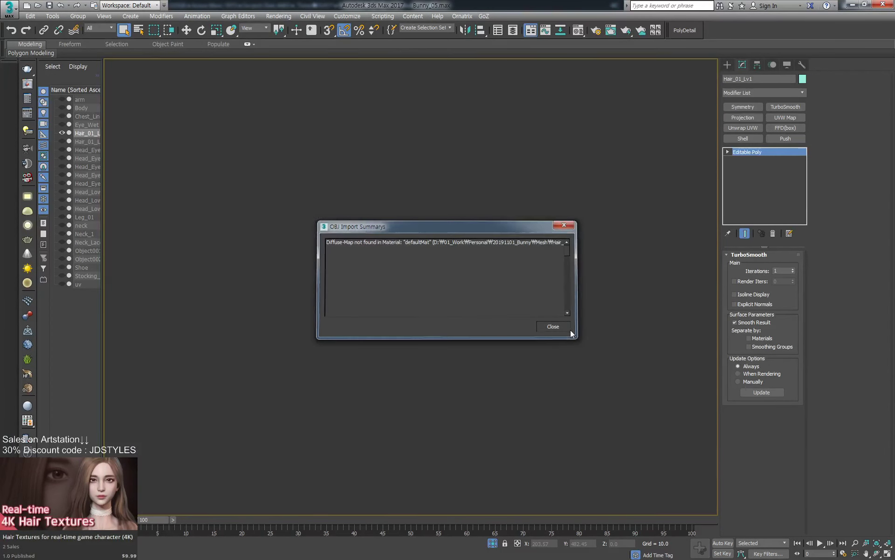
click(570, 329)
Hide the old textured Hair_01_Lv1 mesh and rename the imported hair to Hair_01_Lv2_UV_Lv1_modified.
scroll(469, 277, up, 5)
middle_drag(471, 277, 560, 386)
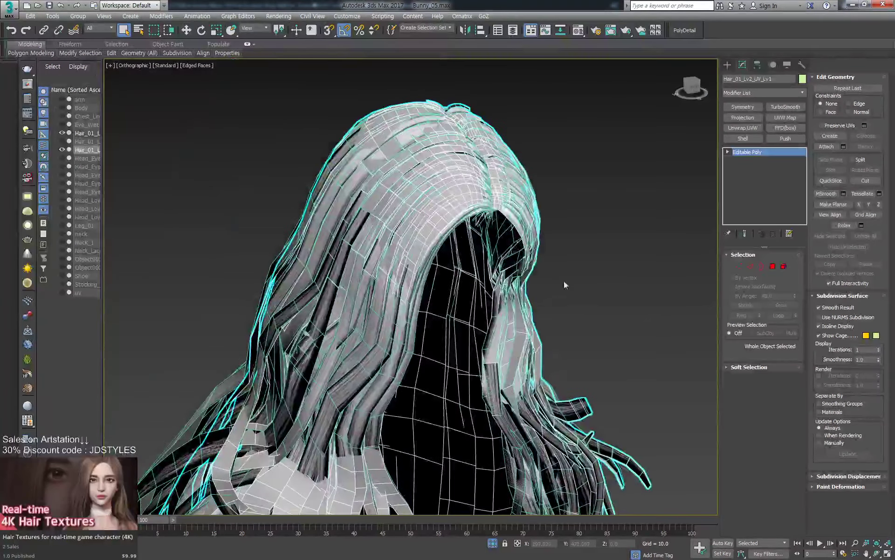
click(564, 282)
click(404, 144)
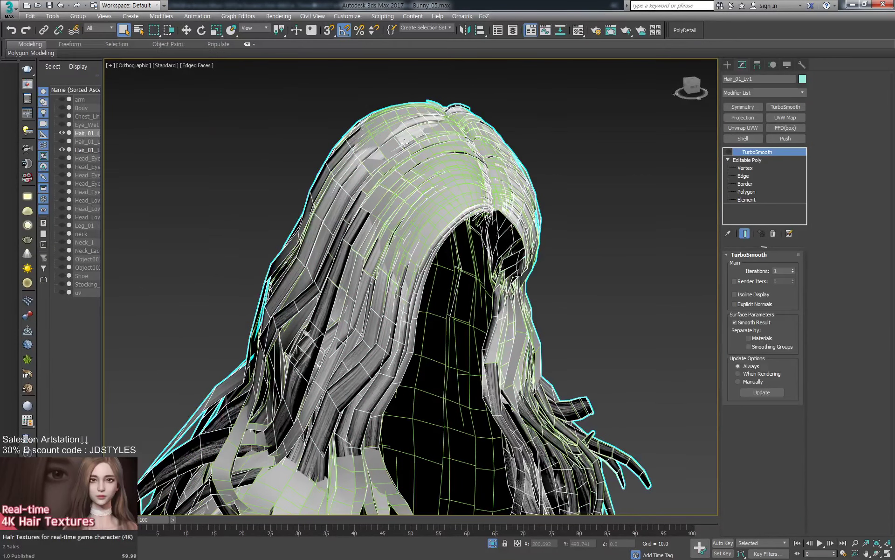
key(alt+h)
click(438, 164)
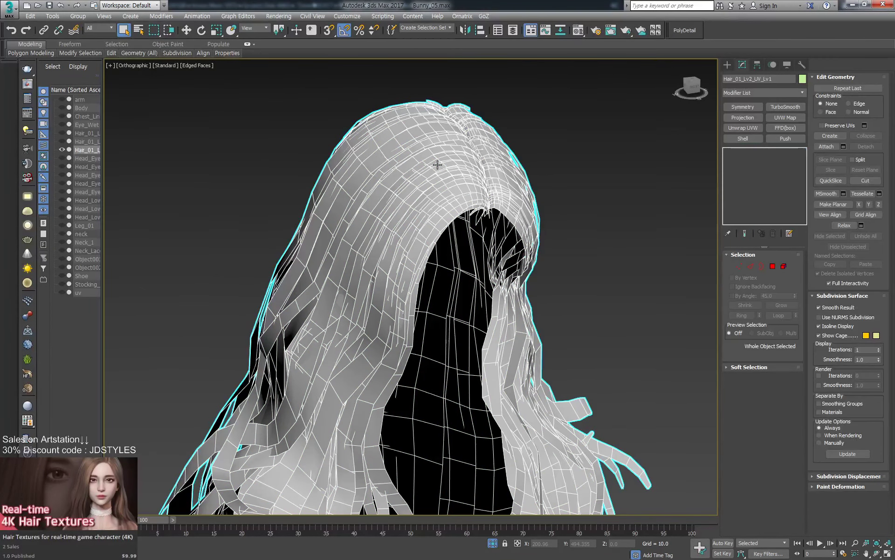
key(ctrl+z)
key(ctrl+z)
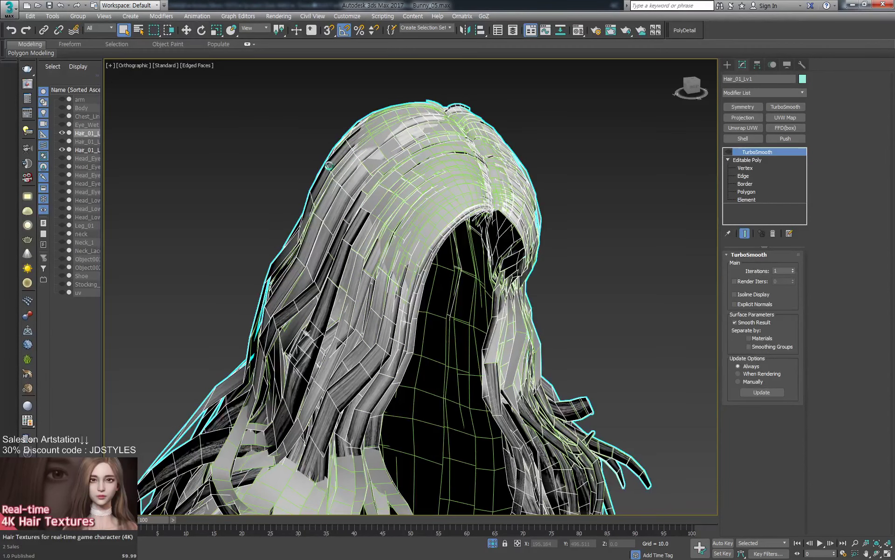
key(alt+h)
click(368, 164)
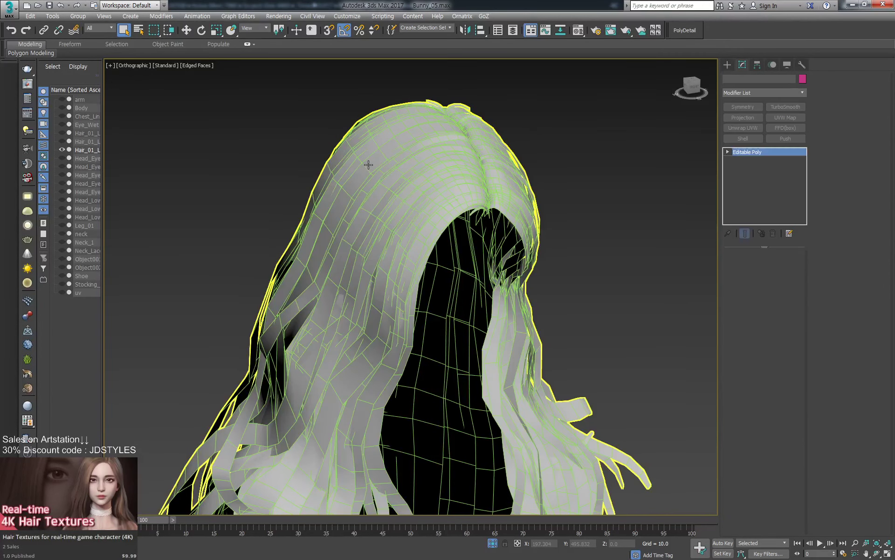
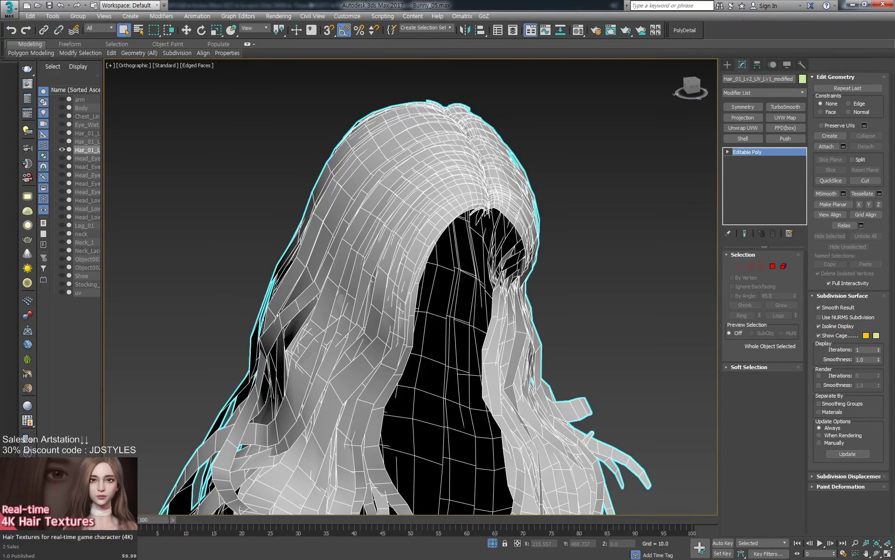
Add a TurboSmooth modifier to the Hair_01_Lv2_UV_Lv1_modified mesh.
middle_drag(331, 162, 327, 171)
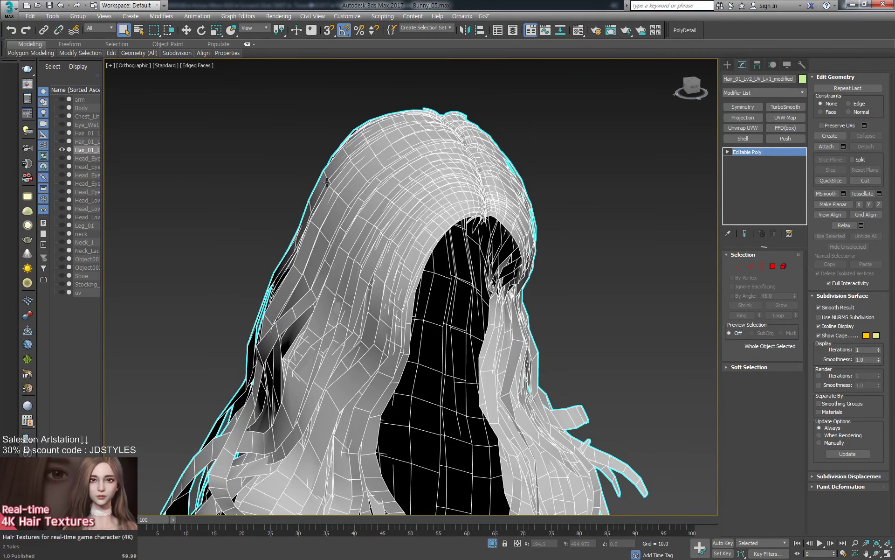
key(ctrl+e)
key(Escape)
click(776, 108)
scroll(518, 234, down, 3)
scroll(524, 237, up, 4)
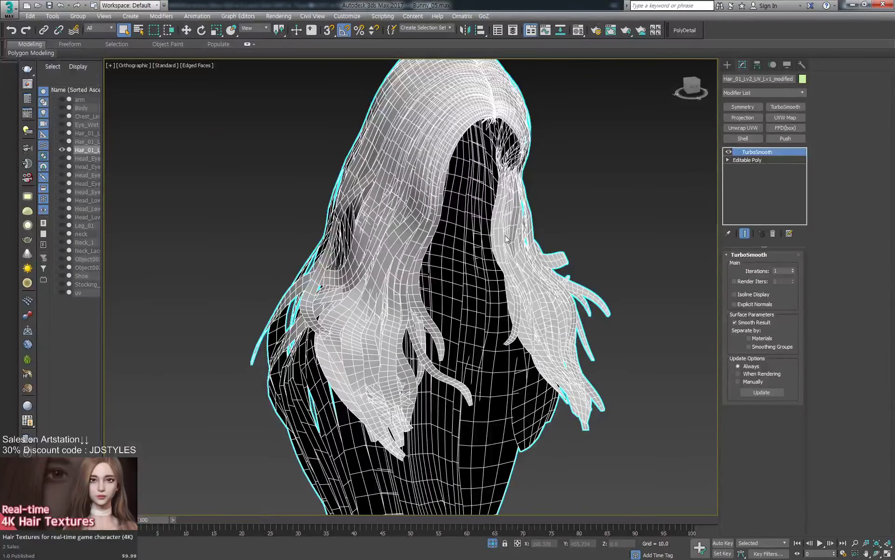
Export the smoothed hair to the Mesh folder as Hair_01_Lv2_UV_2 in OBJ format with quad faces, skipping the missing map.
key(ctrl+e)
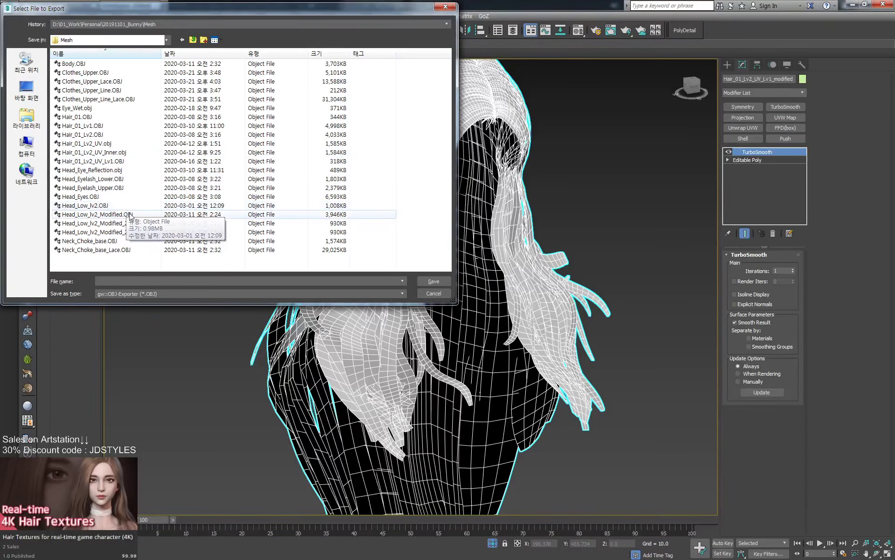
click(106, 144)
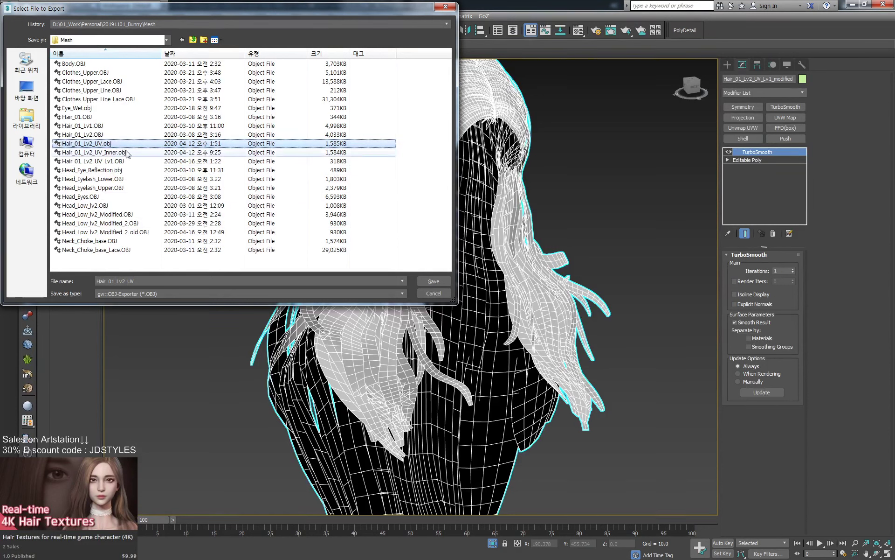
click(136, 280)
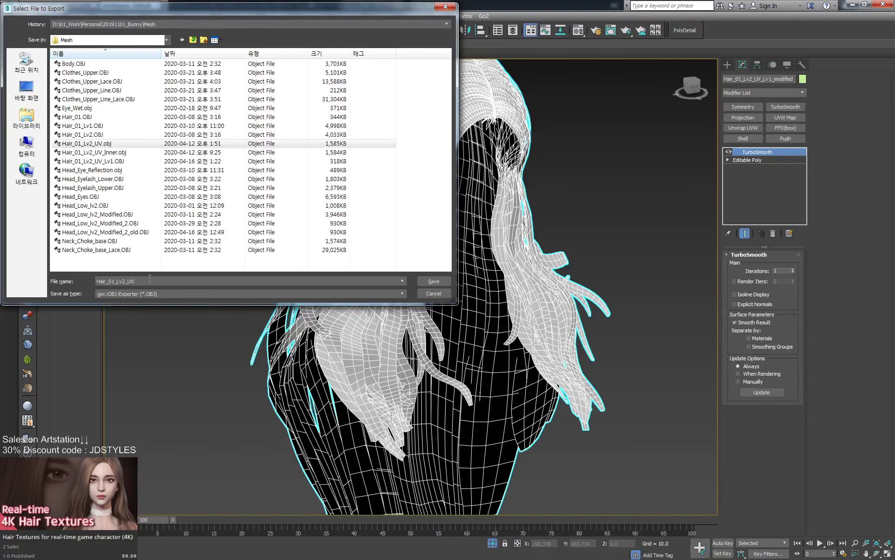
key(Return)
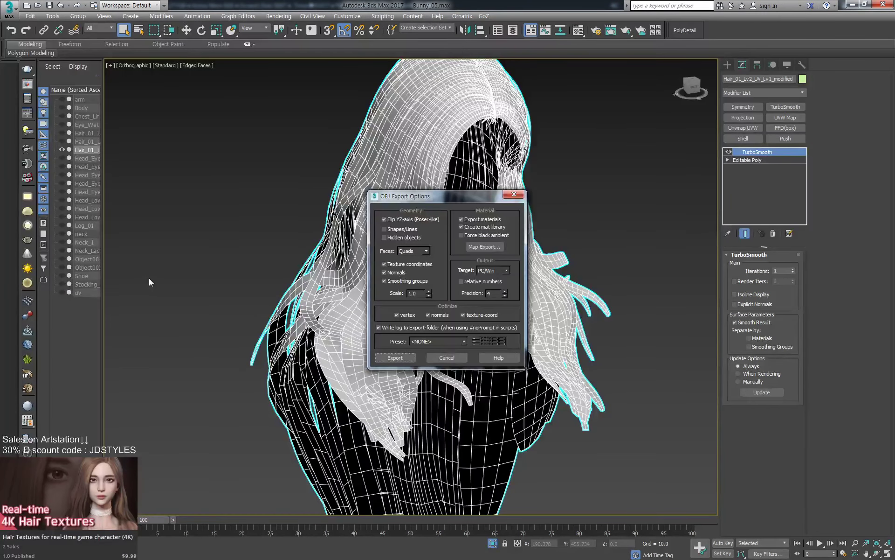
key(Return)
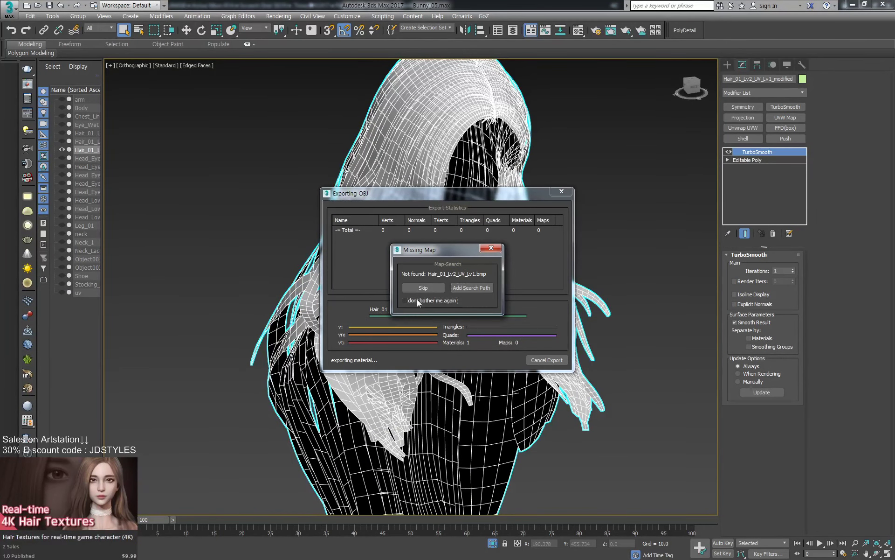
click(424, 284)
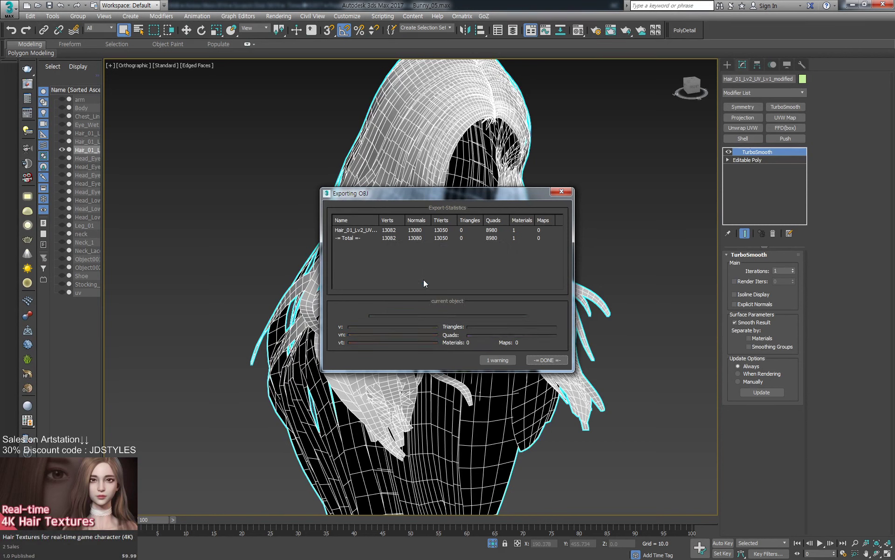
click(559, 360)
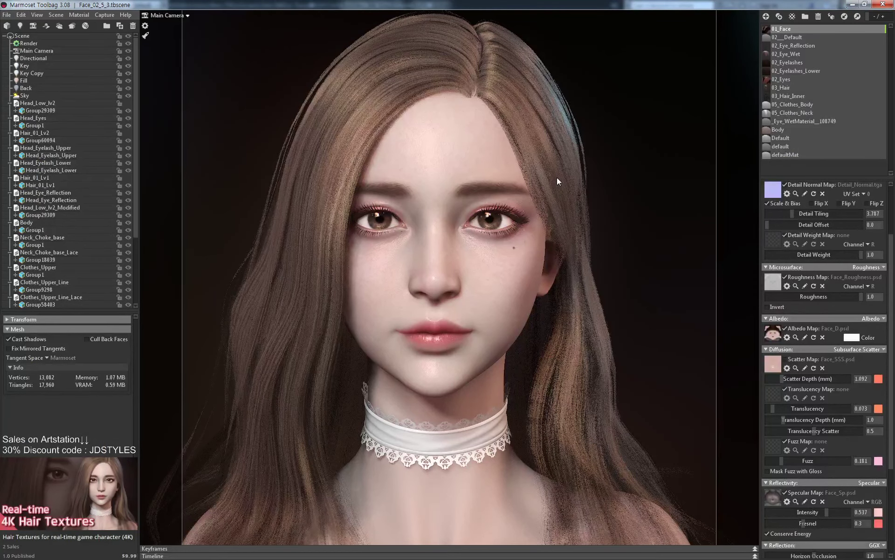
Switch to Marmoset Toolbag and hide the old Hair_01_Lv1 mesh under Hair_01_Lv2_UV.
click(557, 178)
scroll(112, 153, down, 4)
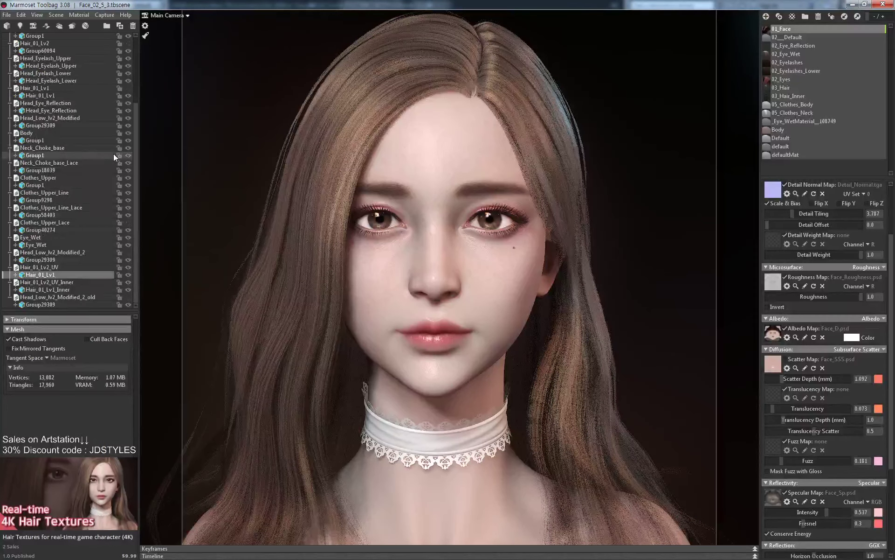
click(128, 268)
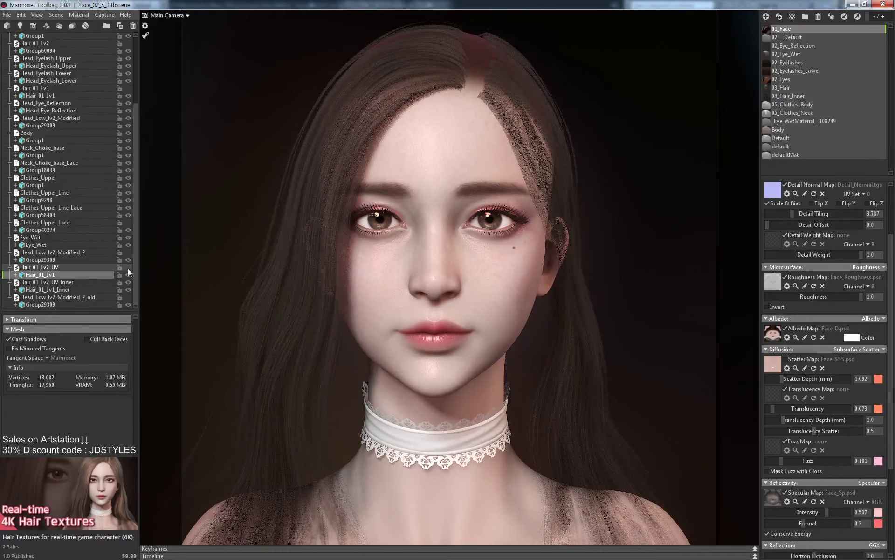
click(239, 84)
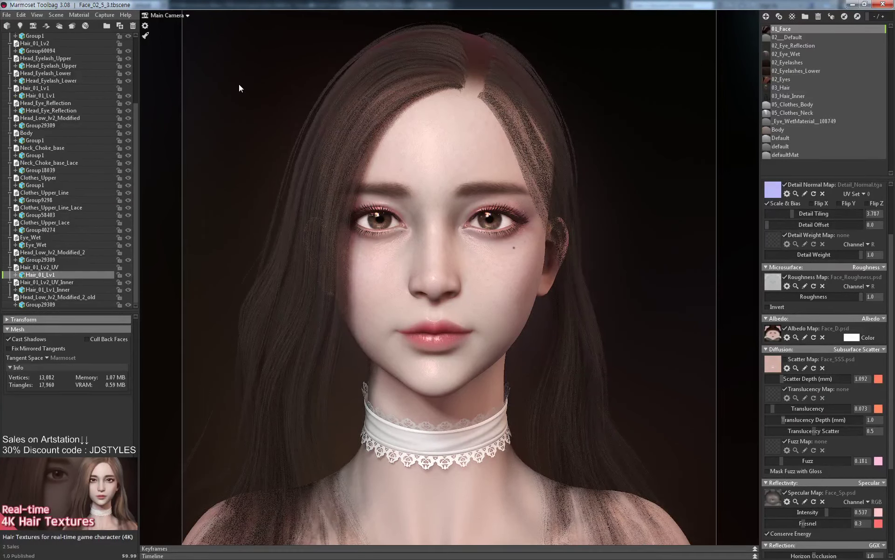
Import Hair_01_Lv2_UV_2.obj into the scene and turn off back-face culling on the new hair mesh.
click(8, 26)
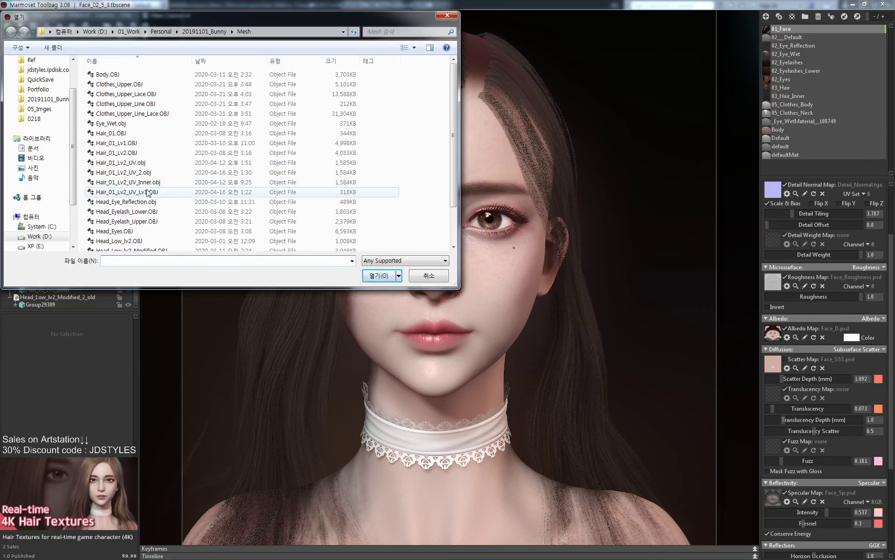
click(147, 173)
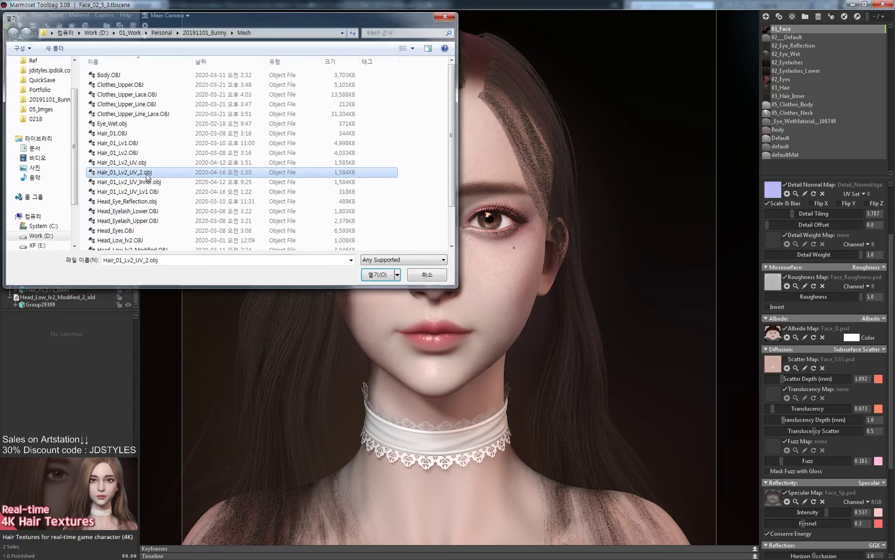
double_click(147, 173)
click(306, 163)
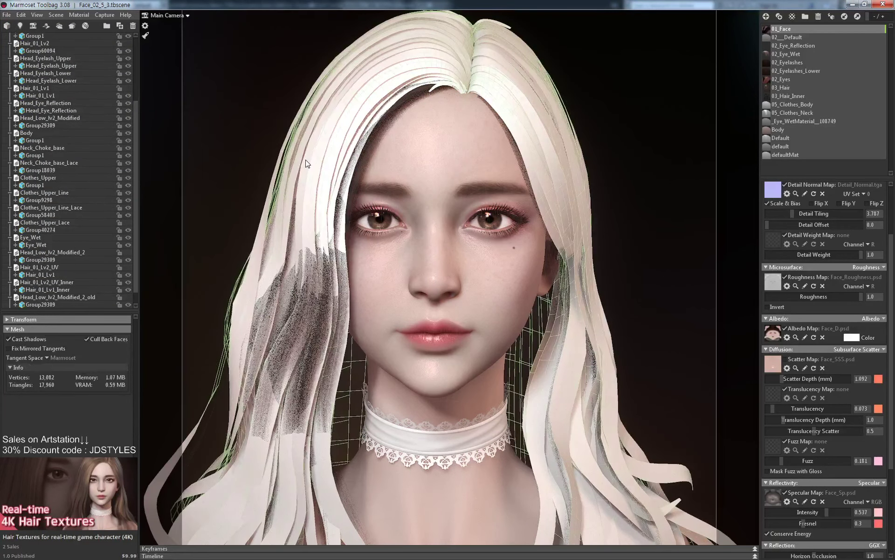
click(112, 337)
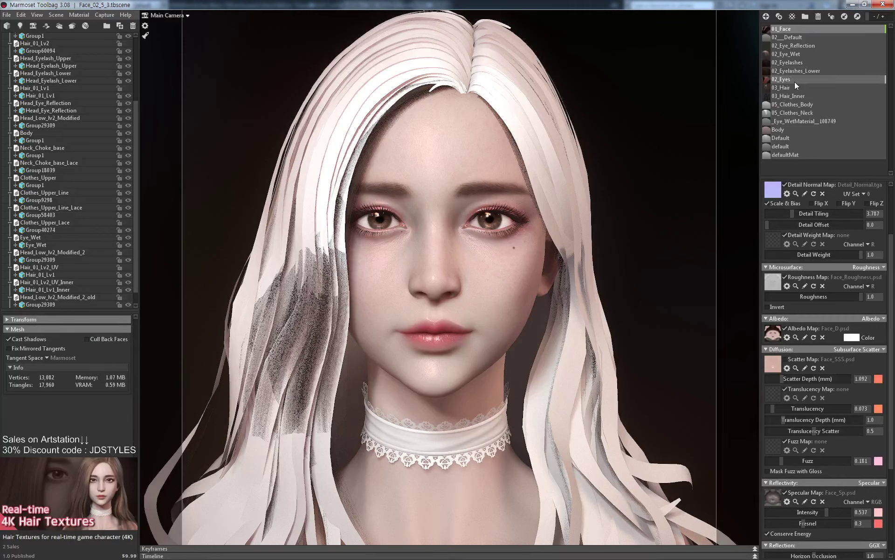
Select the 03_Hair material and hide the Group29309 mesh under Head_Low_lv2_Modified_2_old.
click(776, 89)
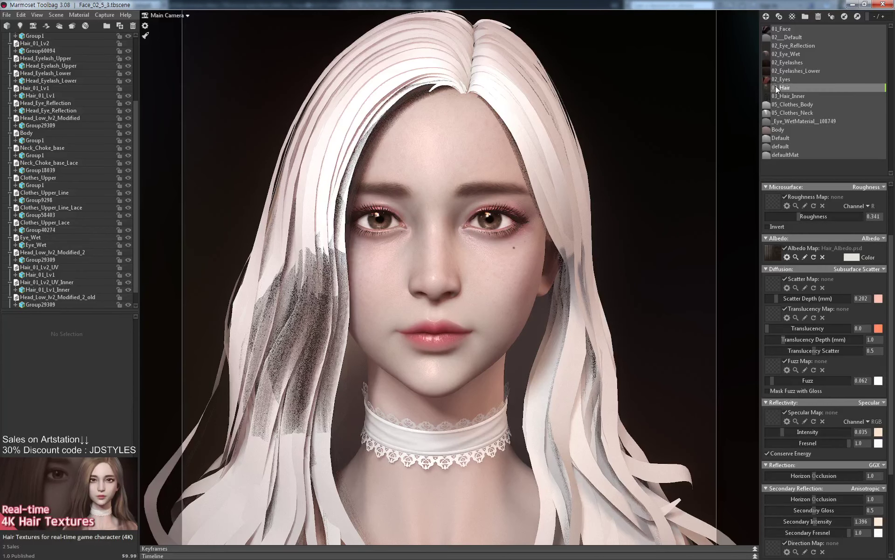
scroll(54, 251, down, 1)
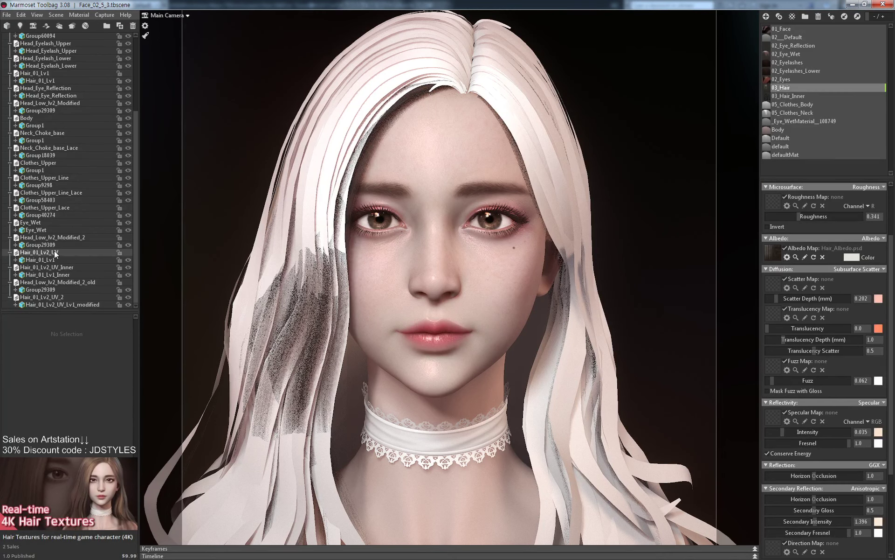
click(65, 282)
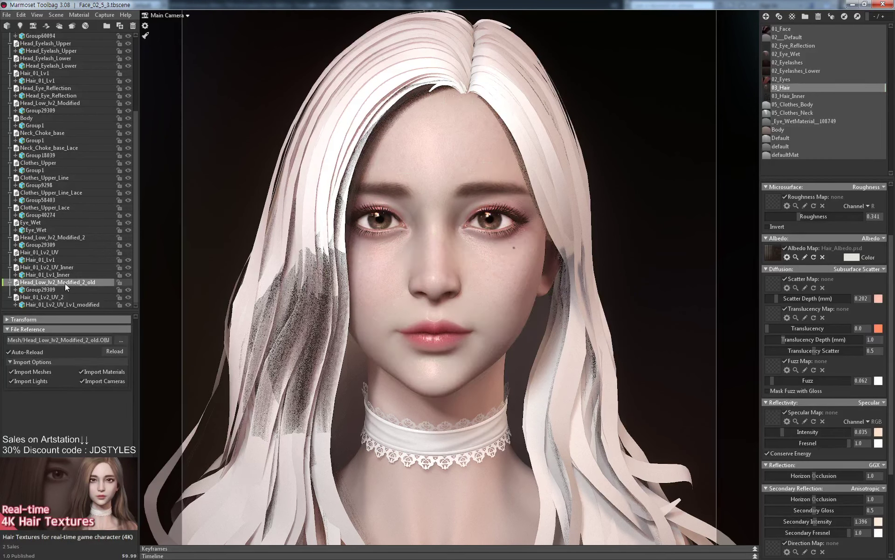
double_click(65, 283)
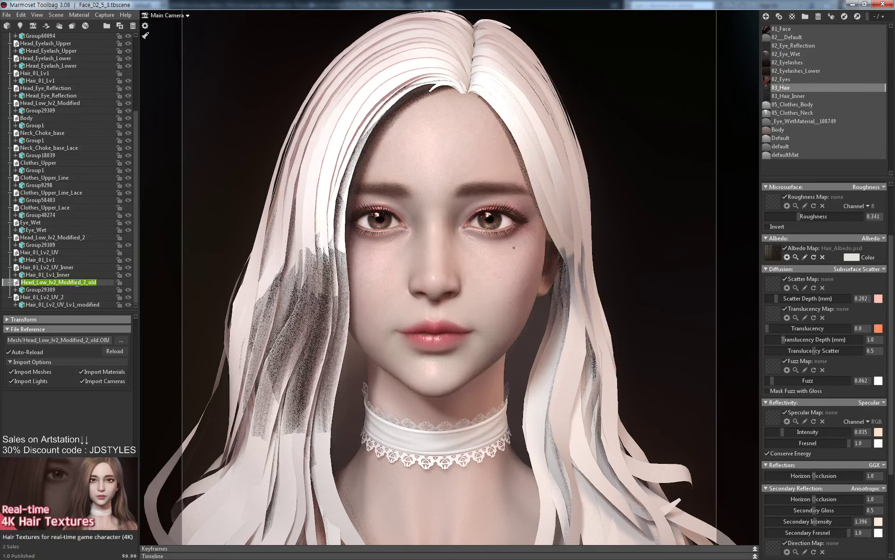
click(129, 290)
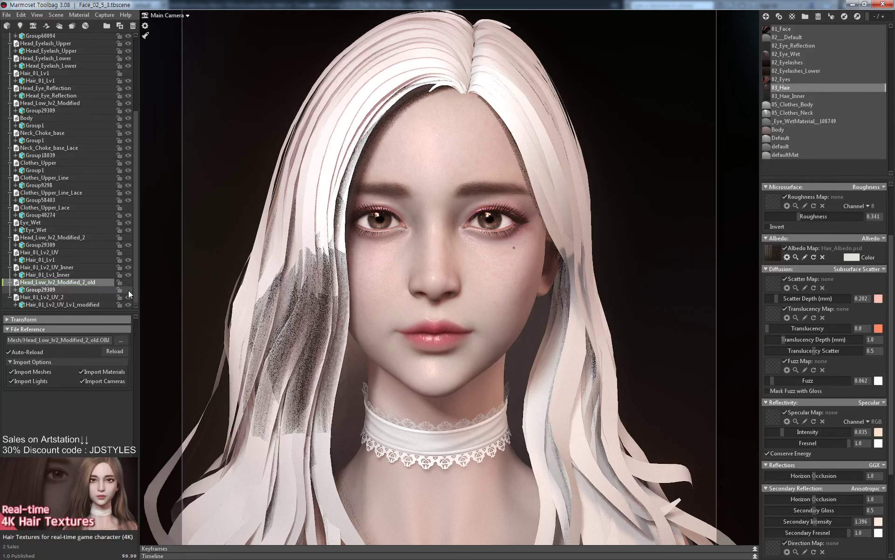
Apply the 03_Hair material to the new hair mesh under Hair_01_Lv2_UV_2.
click(66, 296)
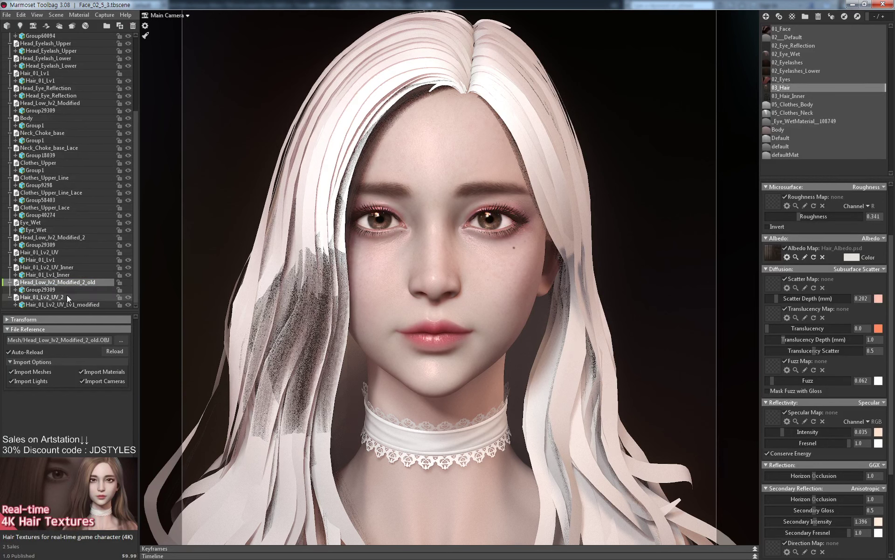
double_click(784, 87)
click(27, 305)
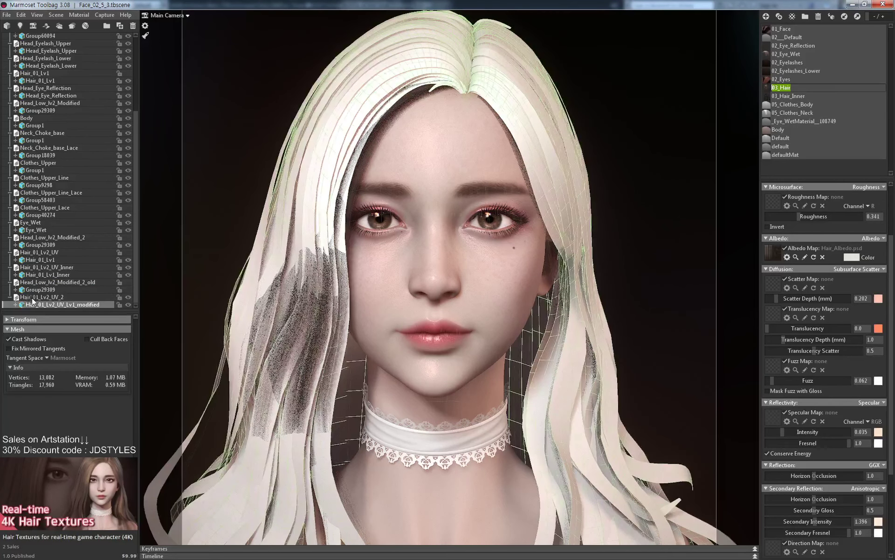
click(32, 297)
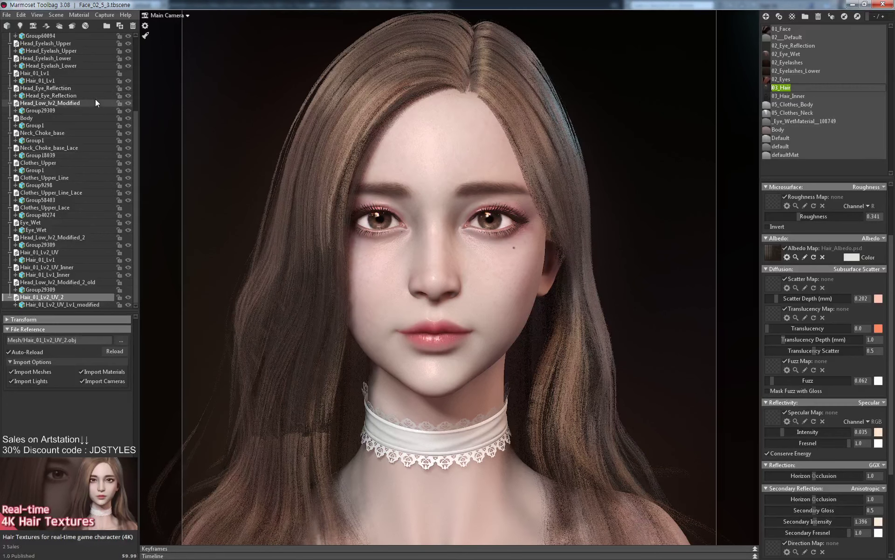
Hide the Hair_01_Lv1_Inner mesh and check the textured outer hair around the face from slightly different angles.
click(312, 328)
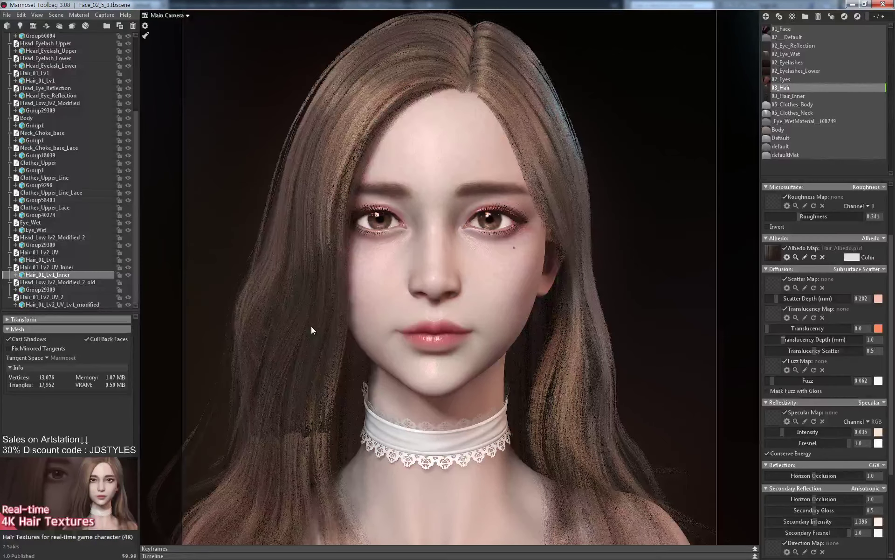
click(129, 275)
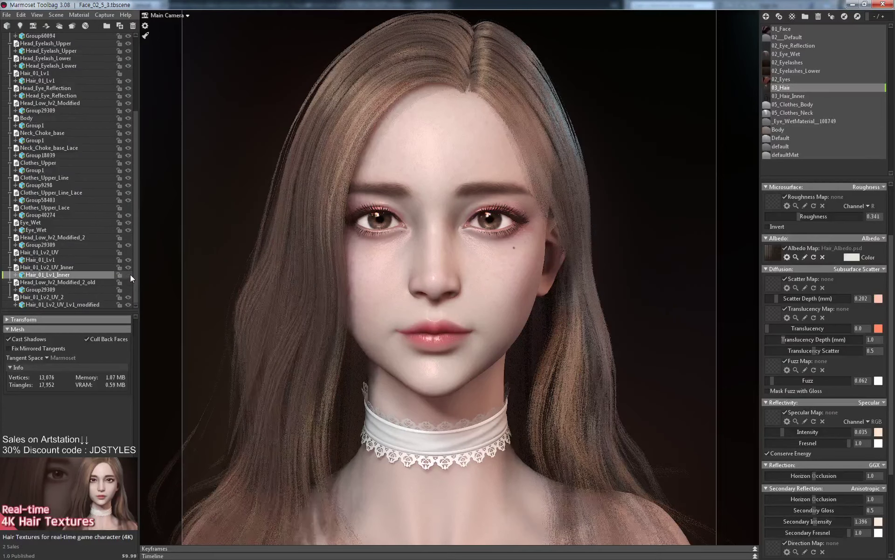
click(130, 275)
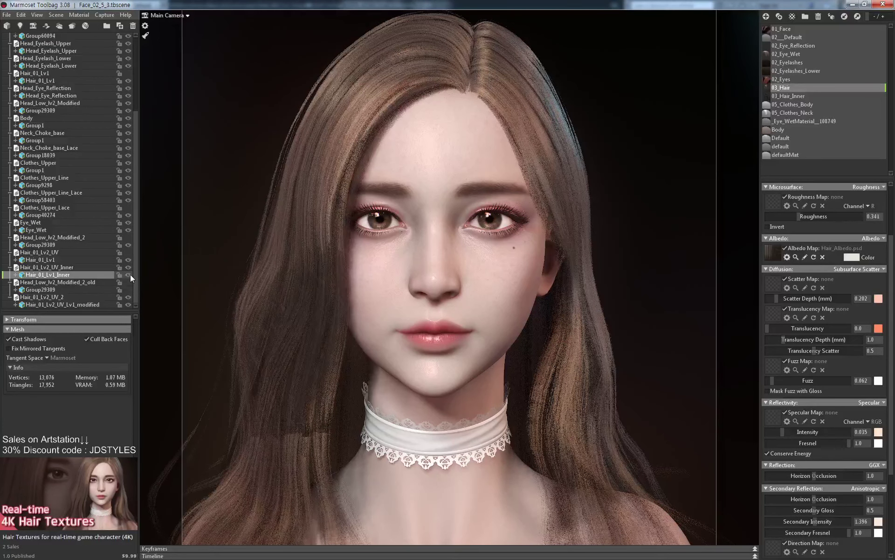
click(130, 274)
drag(471, 275, 488, 275)
shift+right_drag(488, 275, 482, 275)
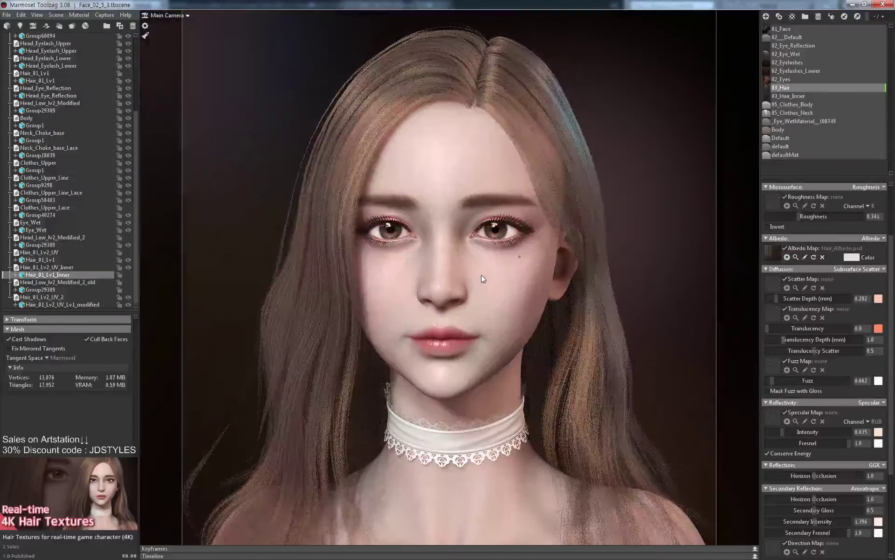
drag(481, 275, 490, 273)
right_drag(489, 273, 482, 262)
mouse_move(485, 263)
mouse_down()
mouse_move(463, 261)
mouse_move(485, 259)
mouse_move(480, 268)
mouse_up()
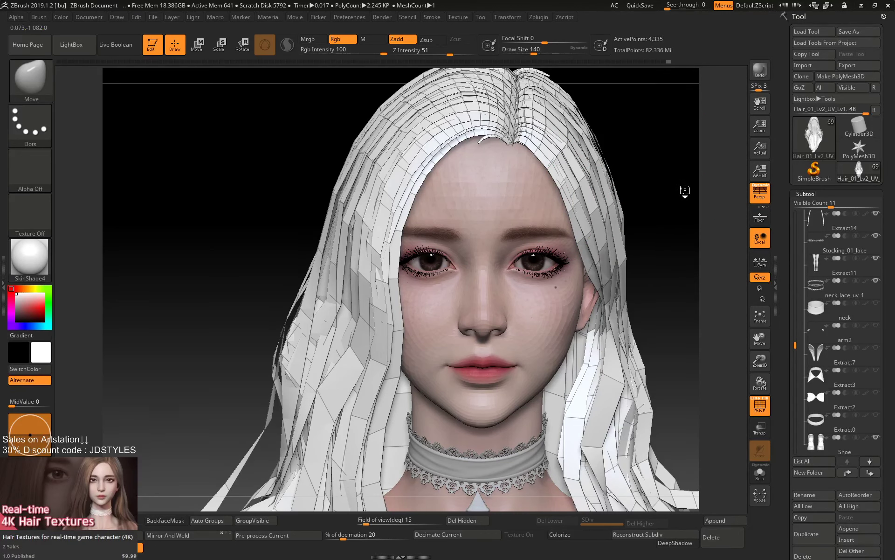
Switch to ZBrush and adjust the front and crown hair strands with the Move brush, enlarging the draw size to 223.
mouse_move(684, 192)
mouse_down()
mouse_move(672, 187)
mouse_move(618, 239)
mouse_up()
key(space)
click(470, 191)
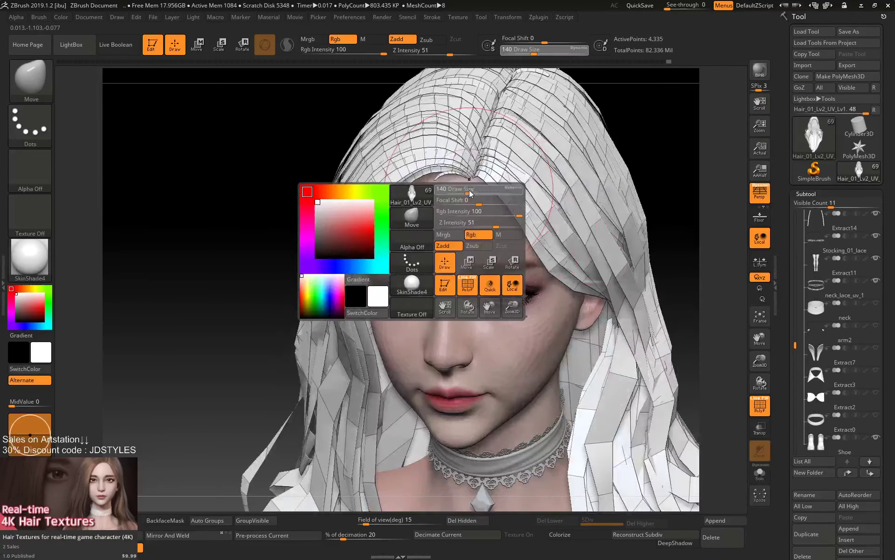
drag(463, 180, 414, 194)
mouse_move(670, 148)
mouse_down()
mouse_move(690, 121)
mouse_move(578, 175)
mouse_move(625, 149)
mouse_move(600, 152)
mouse_up()
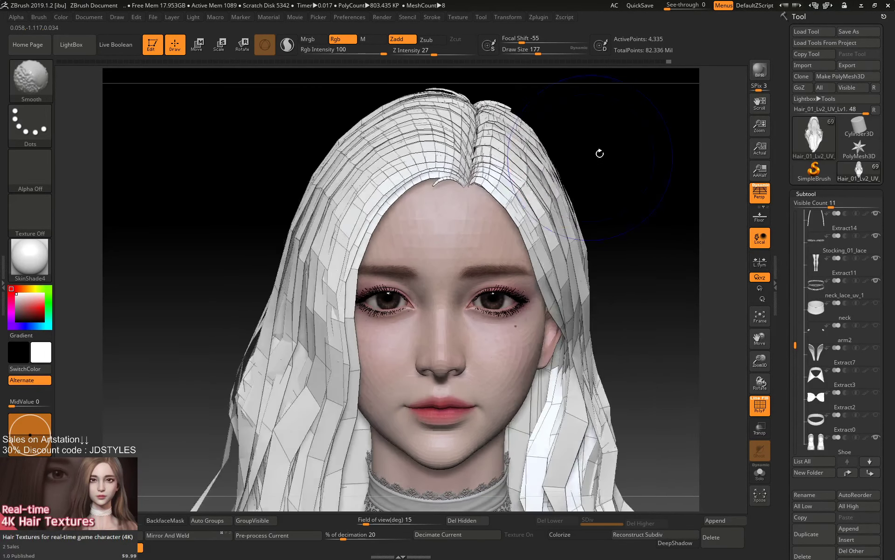
right_click(338, 179)
drag(338, 179, 344, 181)
key(p)
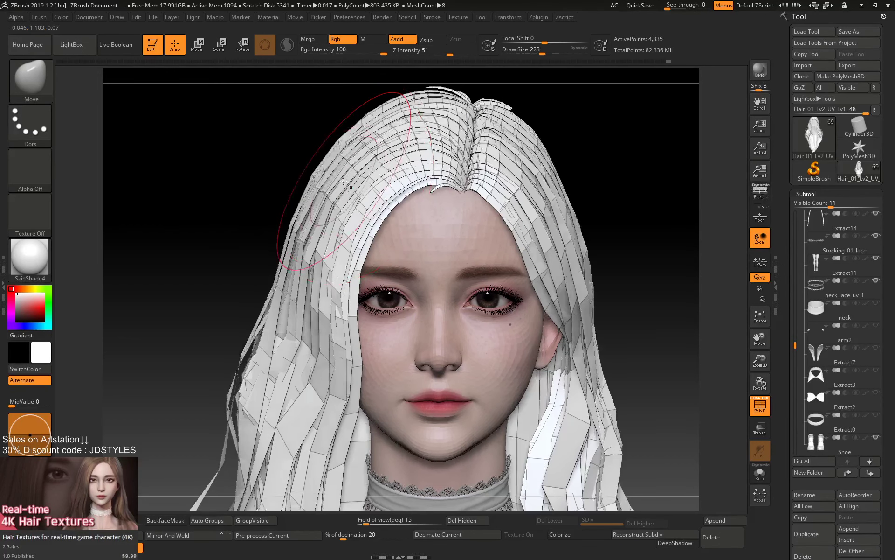
key(p)
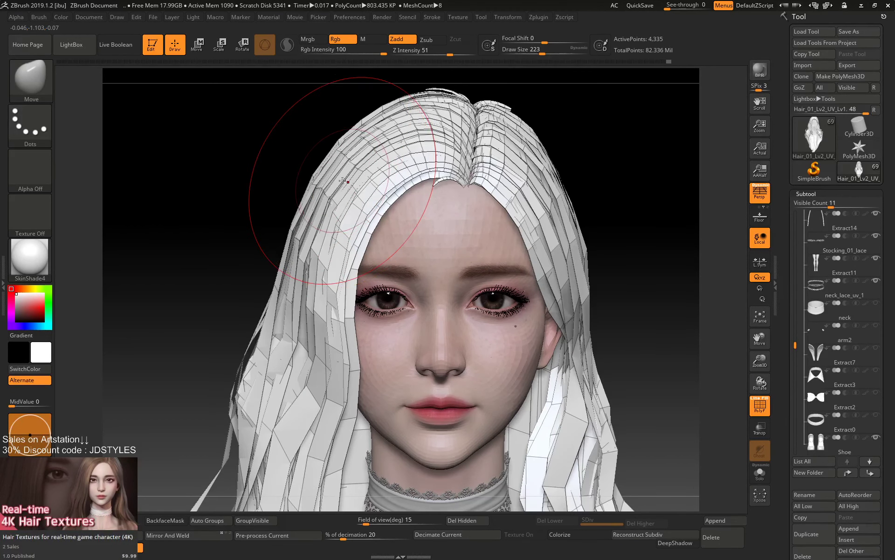
drag(337, 176, 319, 184)
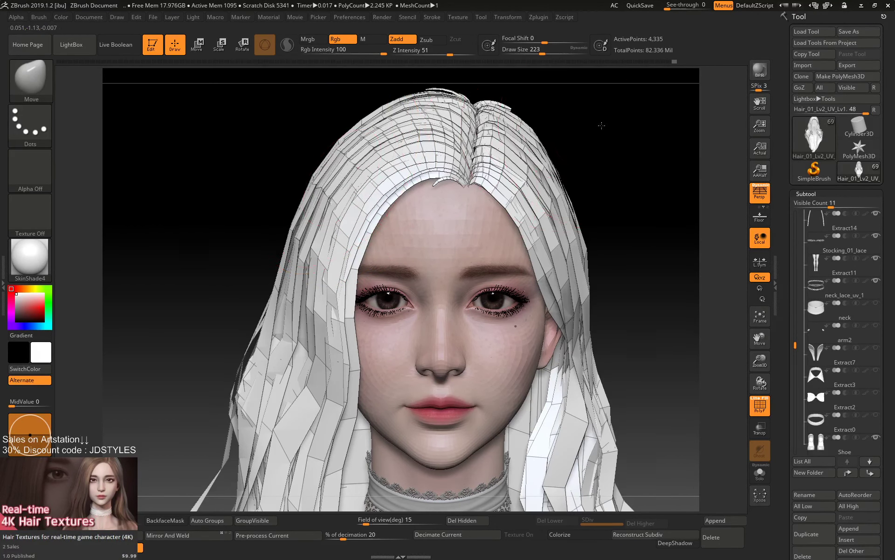
Set the camera's field of view to 20 and compare the head with perspective on and off.
shift+drag(601, 125, 585, 130)
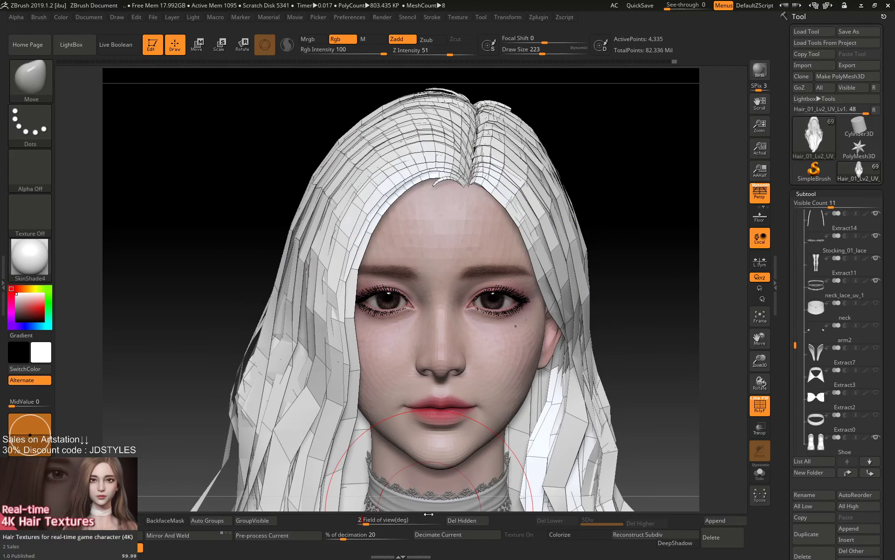
text(20)
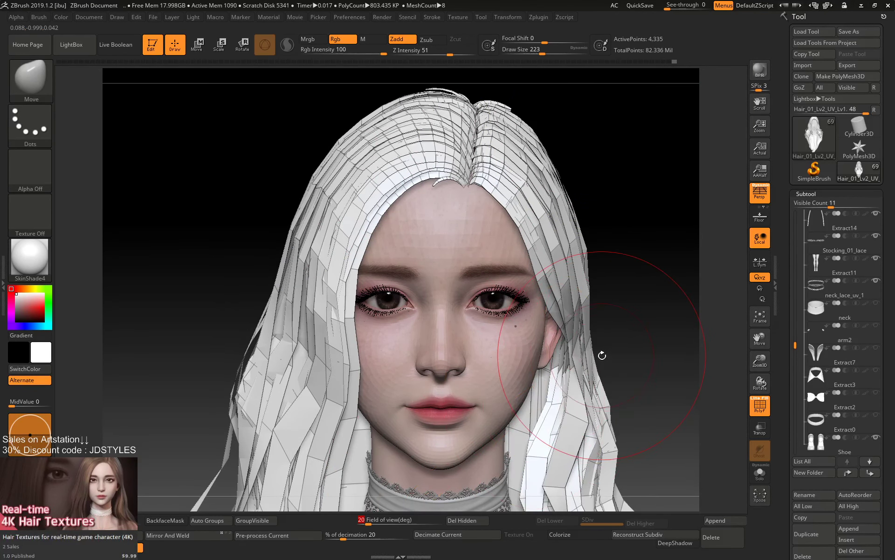
drag(627, 320, 638, 306)
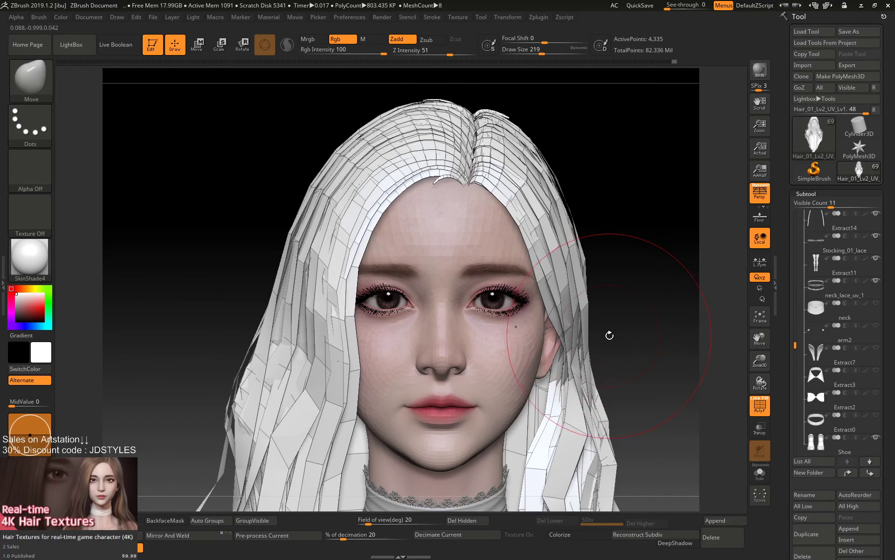
key(p)
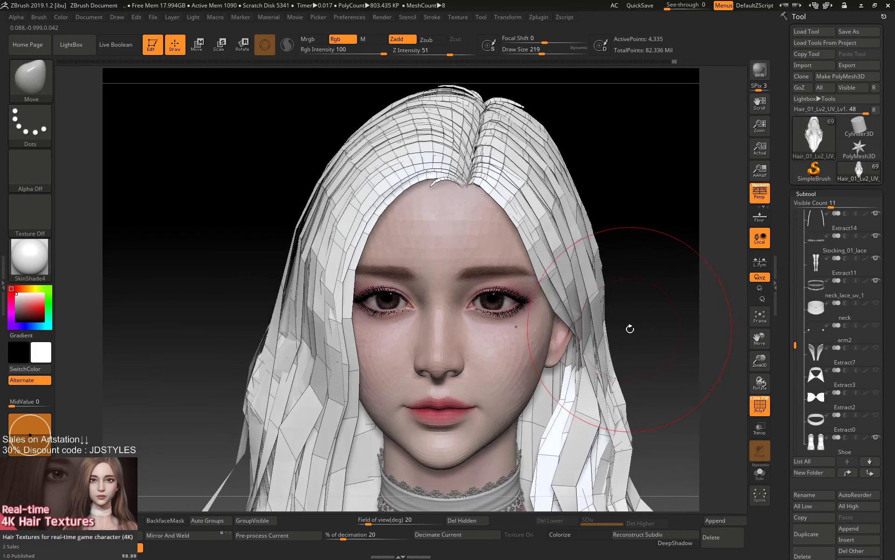
key(p)
key(p)
key(p)
Refine the hair's outer contour beside the crown using the Move brush at a draw size of 202.
key(space)
drag(330, 186, 337, 146)
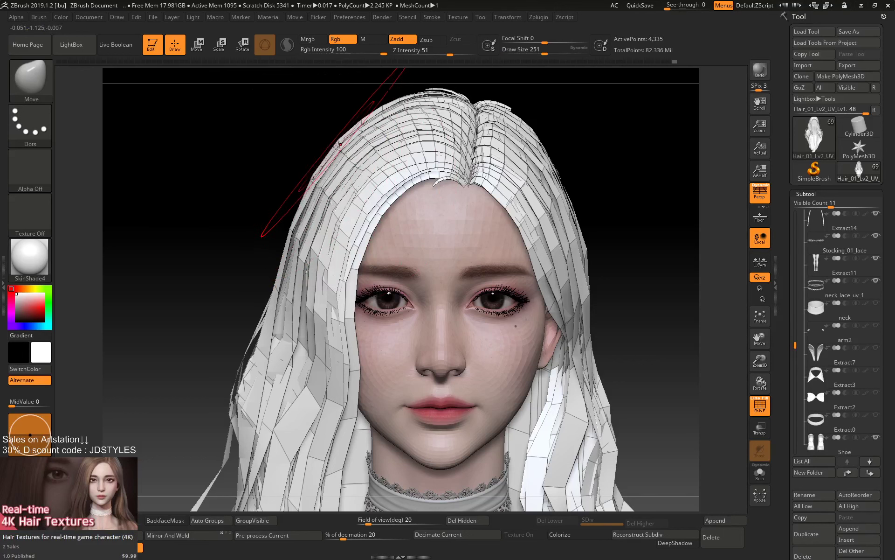
key(space)
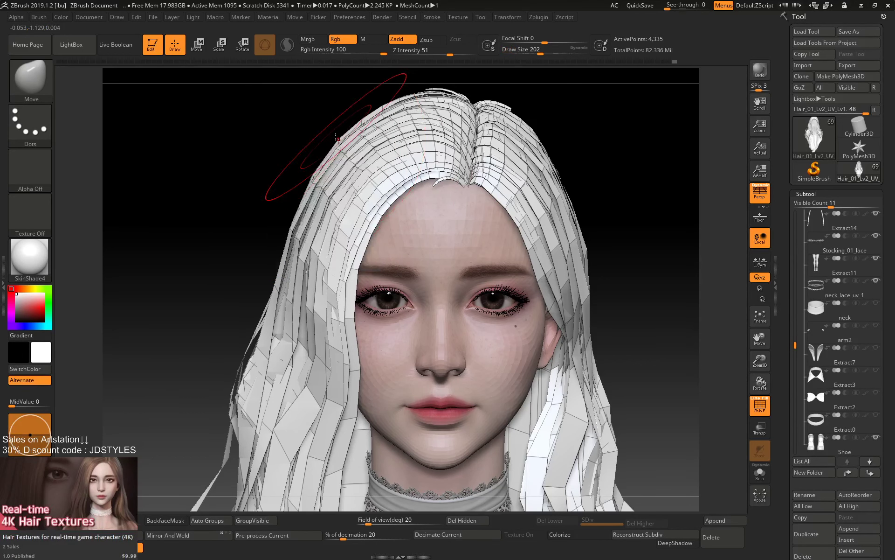
mouse_move(318, 134)
mouse_down()
mouse_move(332, 134)
mouse_move(320, 135)
mouse_move(331, 138)
mouse_move(318, 155)
mouse_up()
mouse_move(286, 208)
mouse_down()
mouse_move(277, 229)
mouse_move(191, 225)
mouse_up()
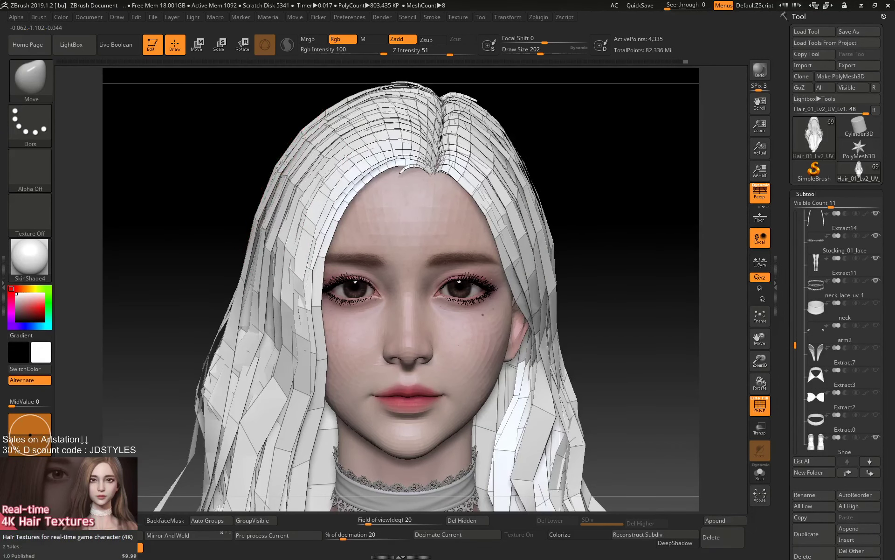
Reshape the strands from the crown down the side of the face using the Move brush at draw sizes from 101 to 212.
key(space)
click(345, 108)
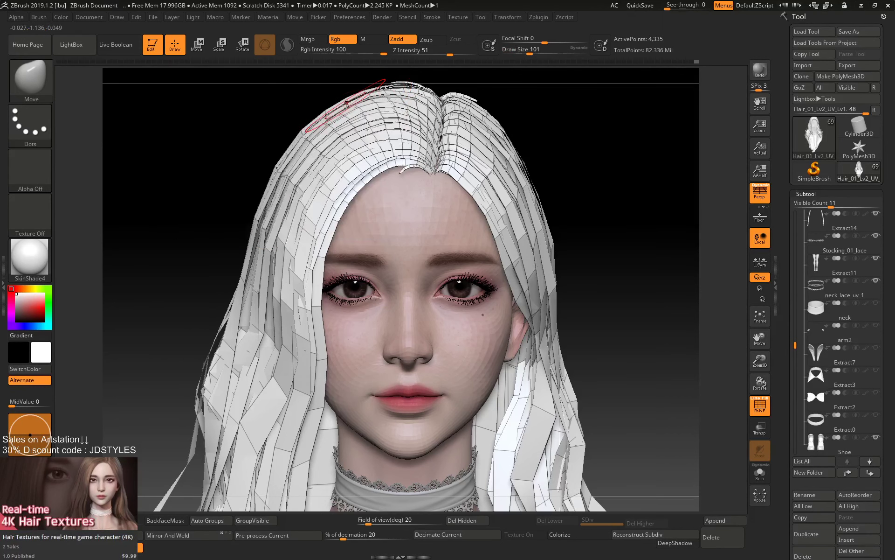
key(bracketleft)
key(bracketright)
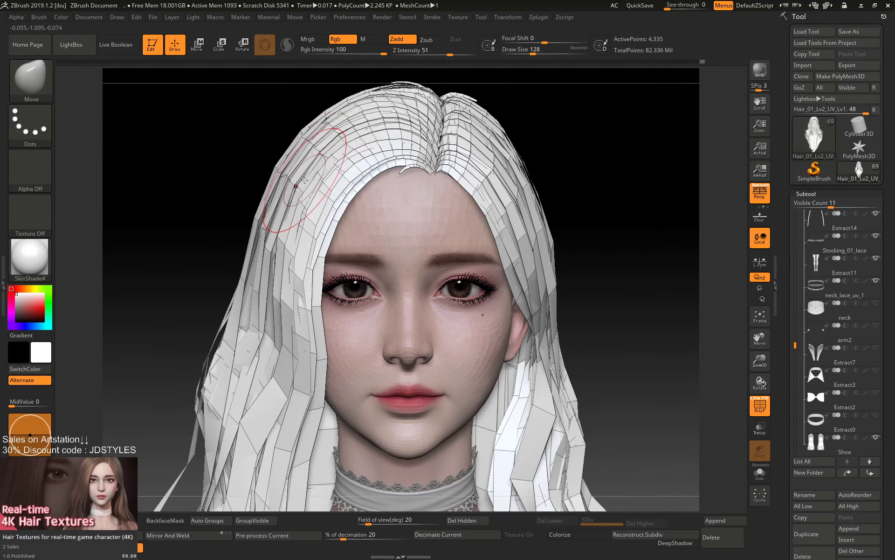
key(space)
drag(305, 176, 315, 175)
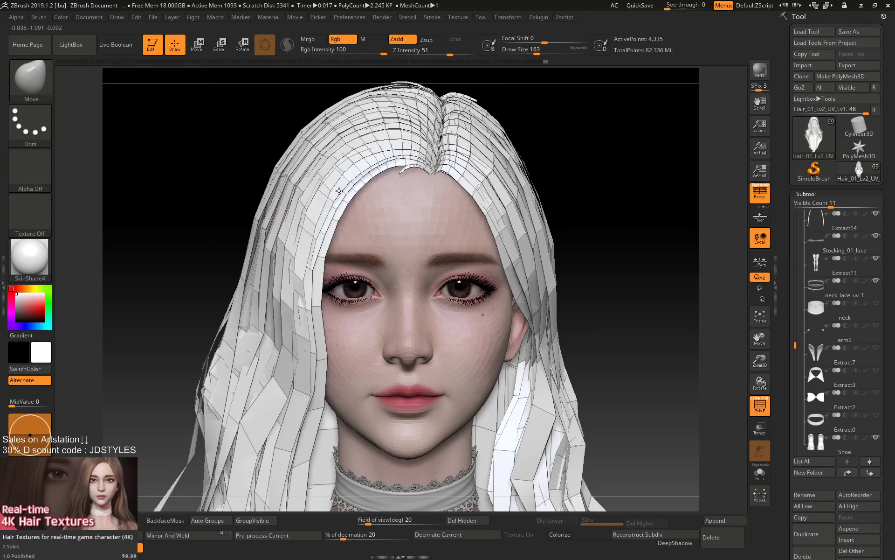
key(bracketright)
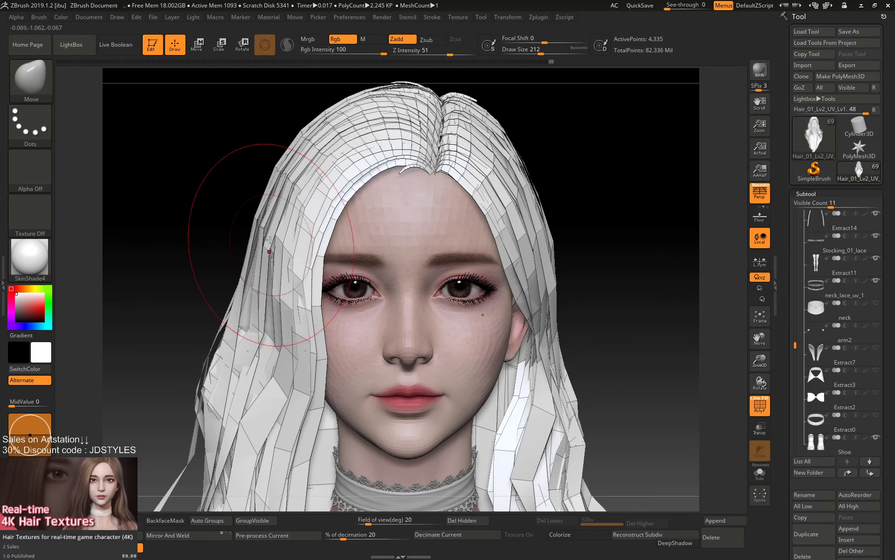
drag(269, 240, 262, 275)
drag(256, 336, 263, 344)
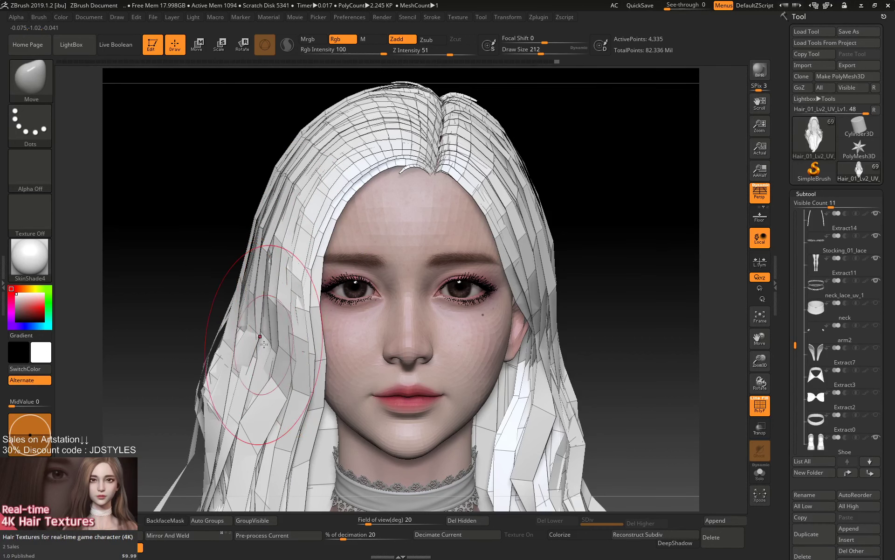
Export the adjusted hair to the Mesh folder in OBJ format, overwriting Hair_01_Lv2_UV_2.obj.
key(ctrl+e)
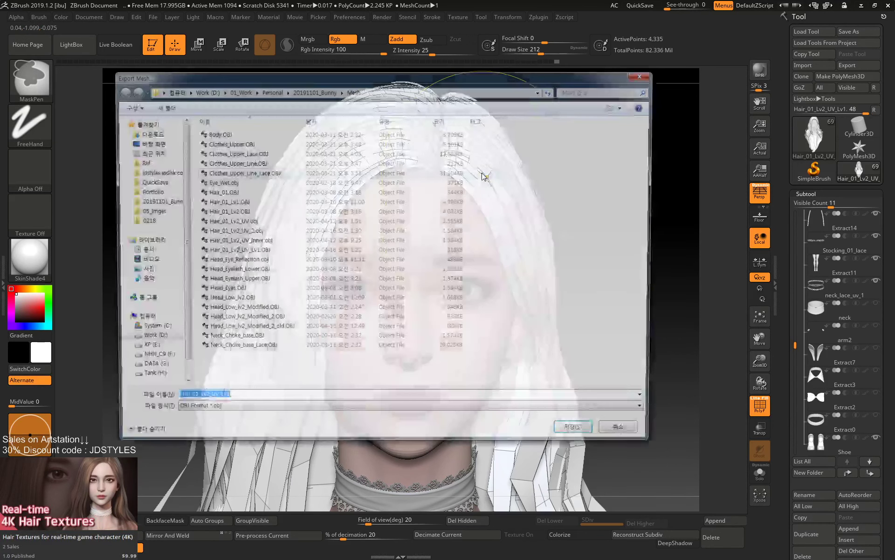
click(269, 242)
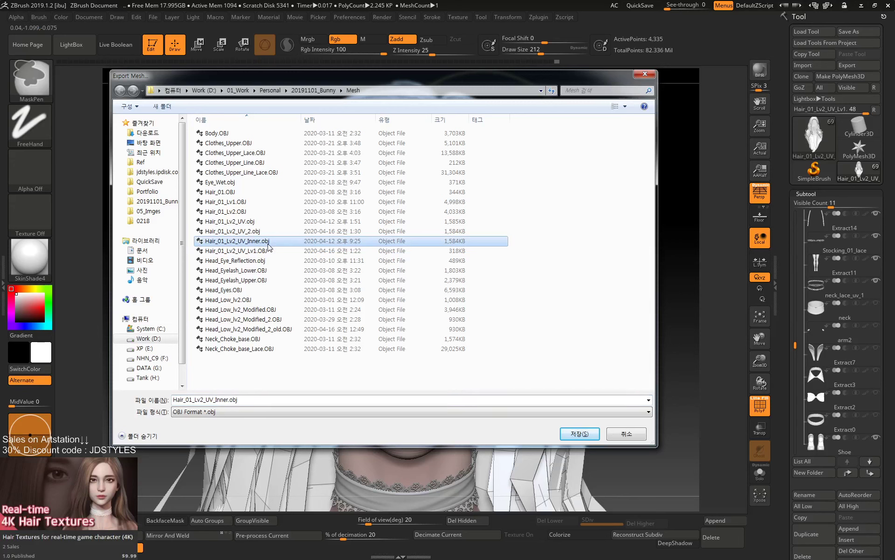
click(275, 232)
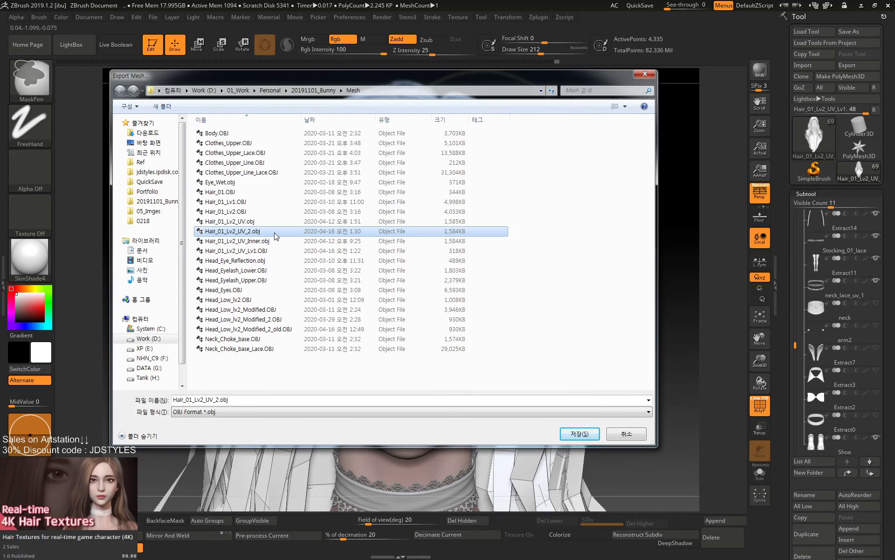
double_click(275, 231)
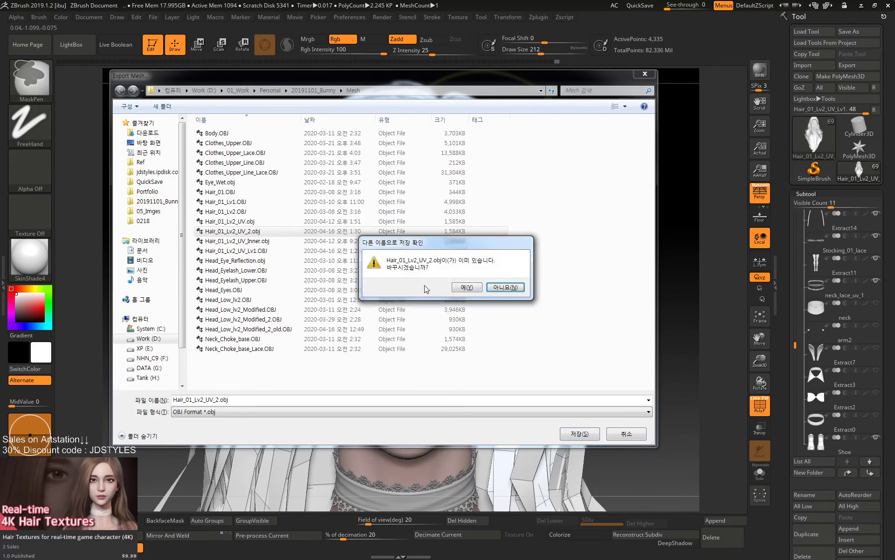
click(473, 286)
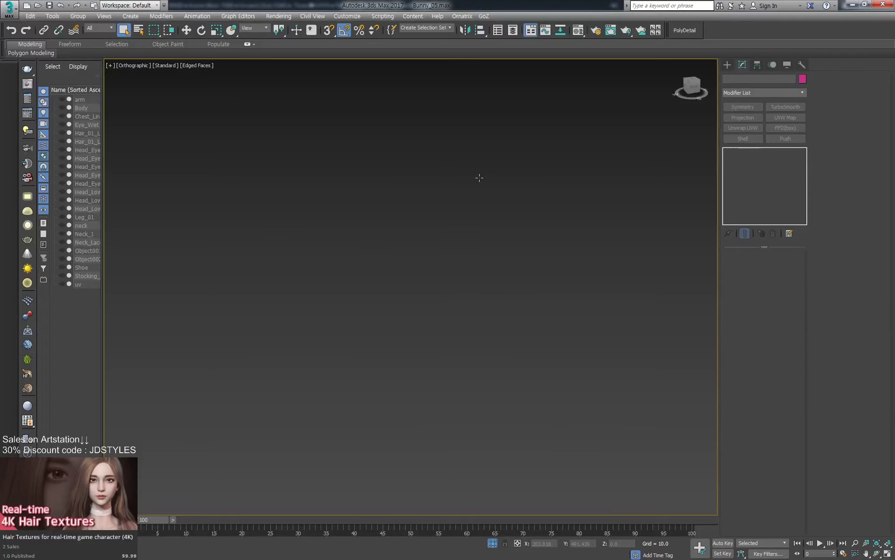
In 3ds Max, import Hair_01_Lv2_UV_2.OBJ from the Mesh folder, skipping the missing texture map.
key(ctrl+i)
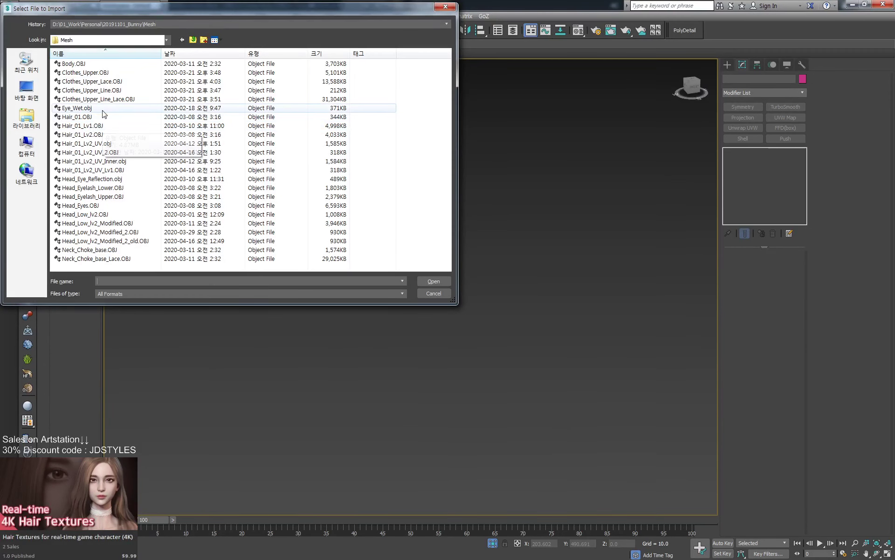
click(111, 154)
double_click(110, 155)
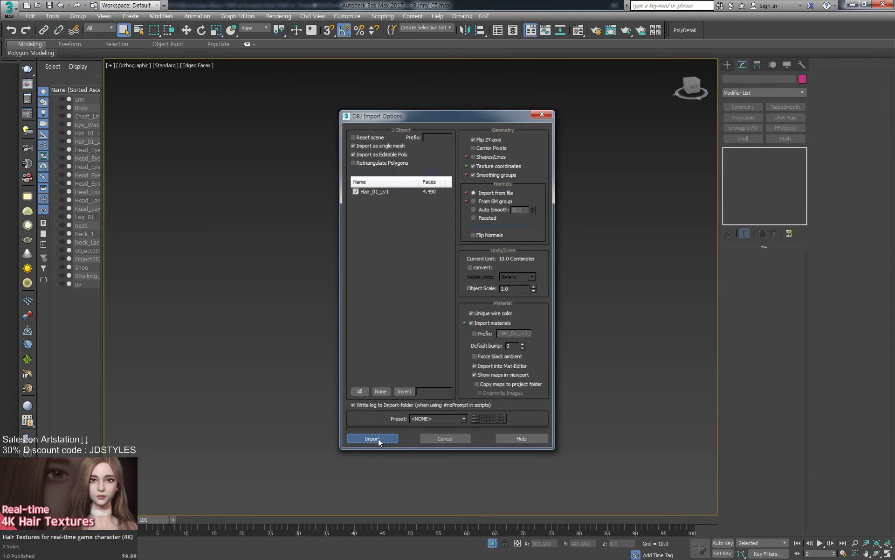
click(379, 441)
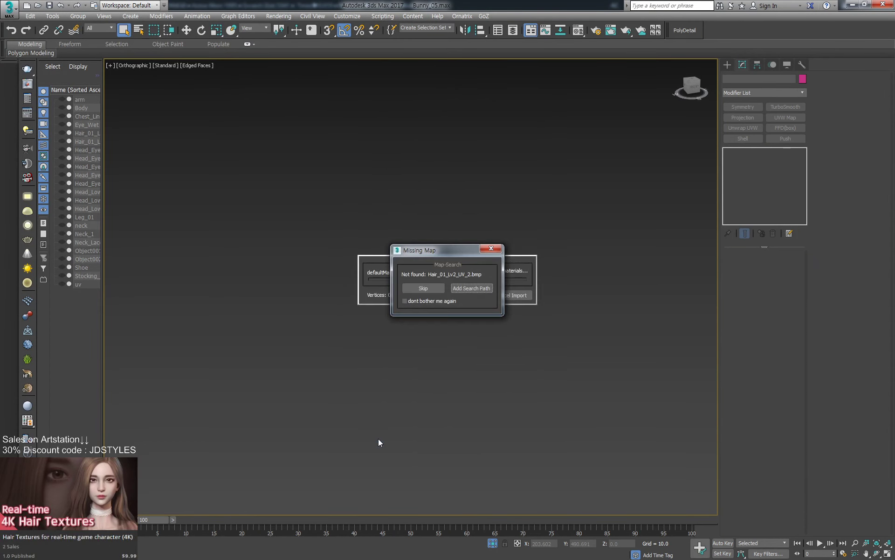
click(431, 301)
click(433, 291)
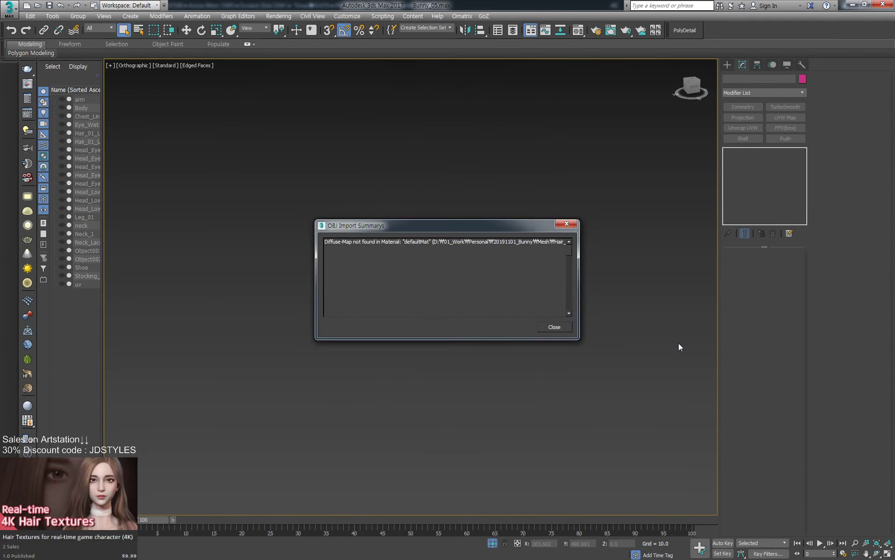
click(553, 323)
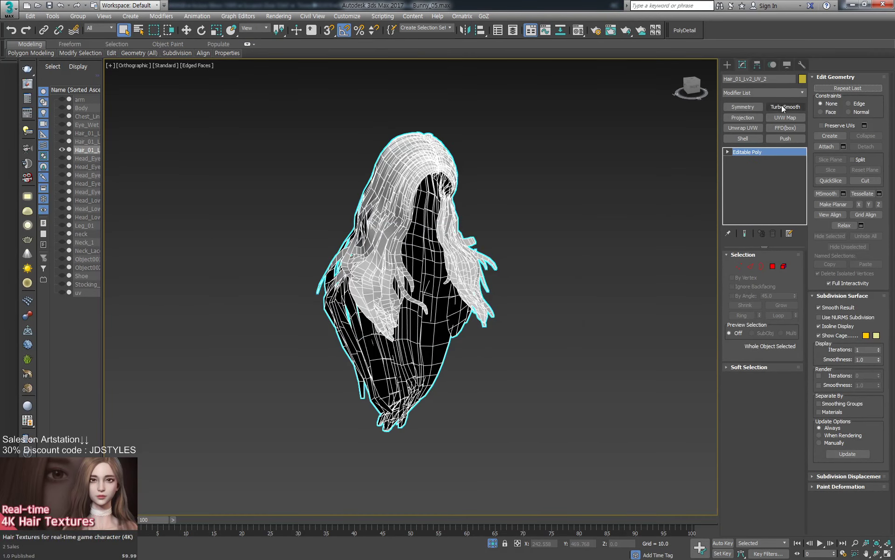
Apply a TurboSmooth modifier to the imported hair and export it as OBJ, overwriting Hair_01_Lv2_UV_2.OBJ in the Mesh folder.
click(782, 105)
scroll(517, 256, up, 5)
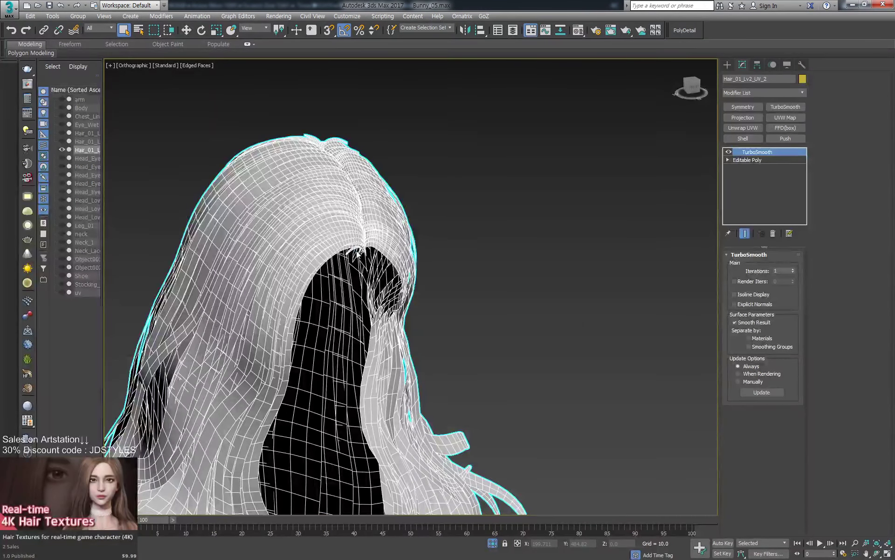
key(ctrl+e)
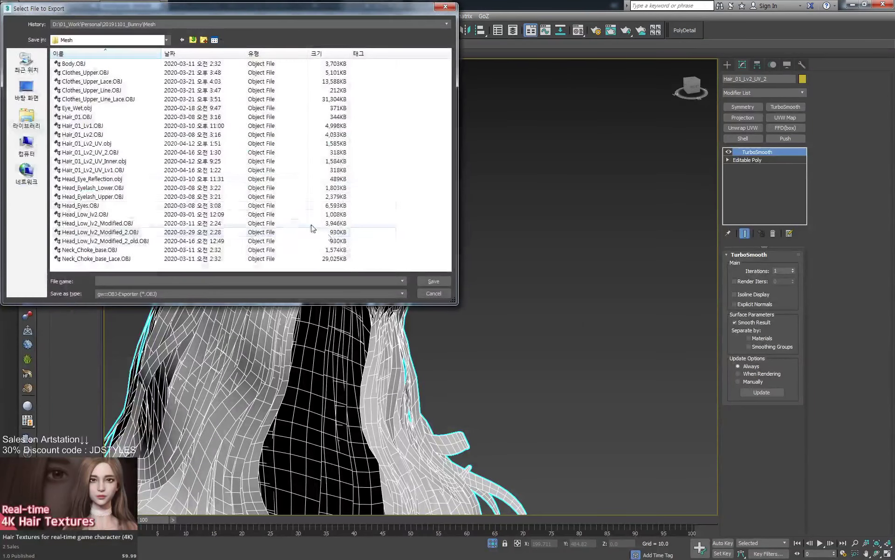
double_click(124, 152)
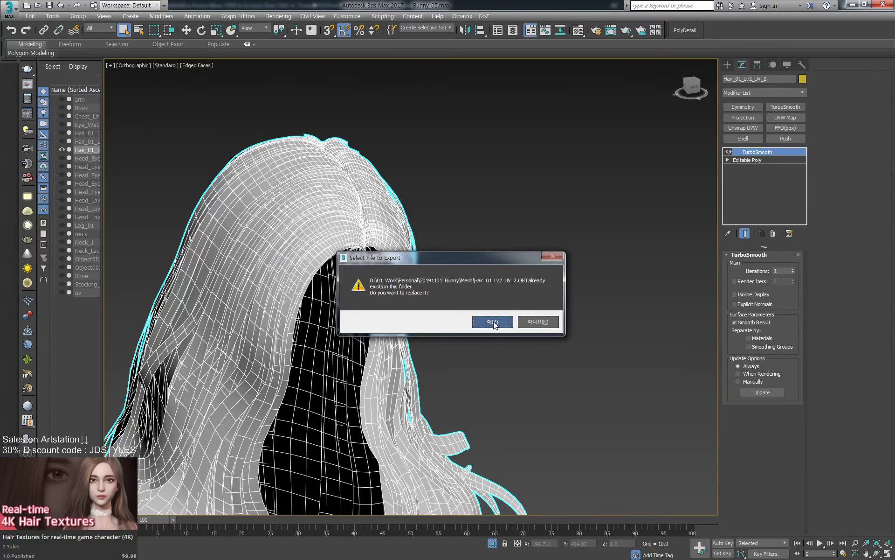
click(493, 322)
click(404, 357)
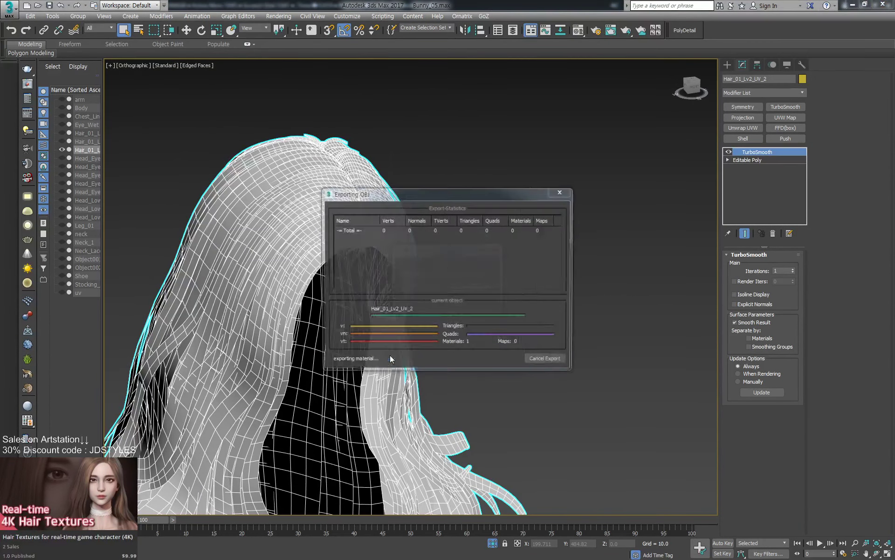
click(423, 288)
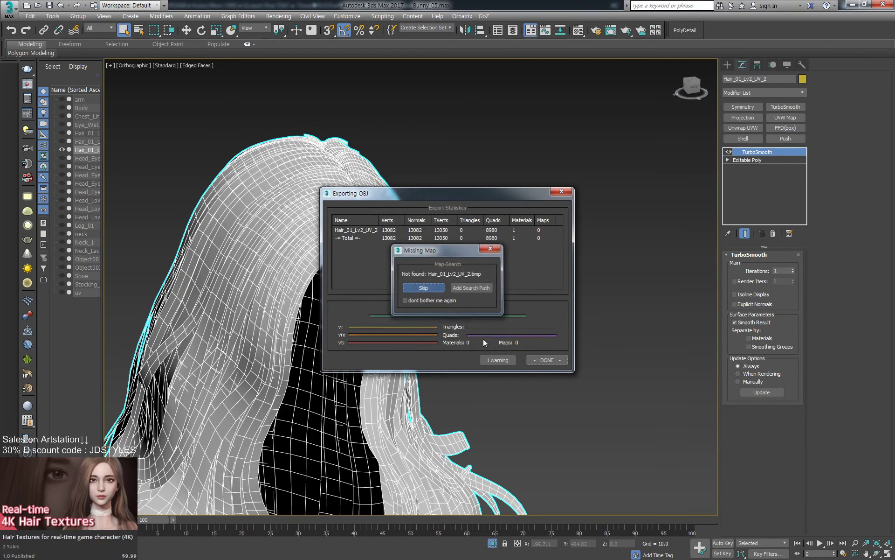
click(545, 360)
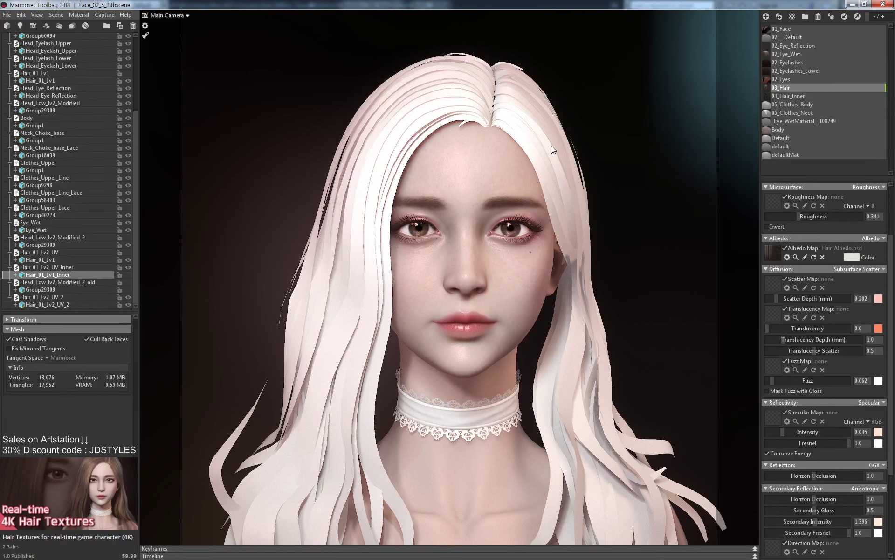
In Marmoset Toolbag, disable back-face culling for the Hair_01_Lv2_UV_2 mesh, assign the 03_Hair material to it and inspect the hair.
click(74, 305)
click(89, 339)
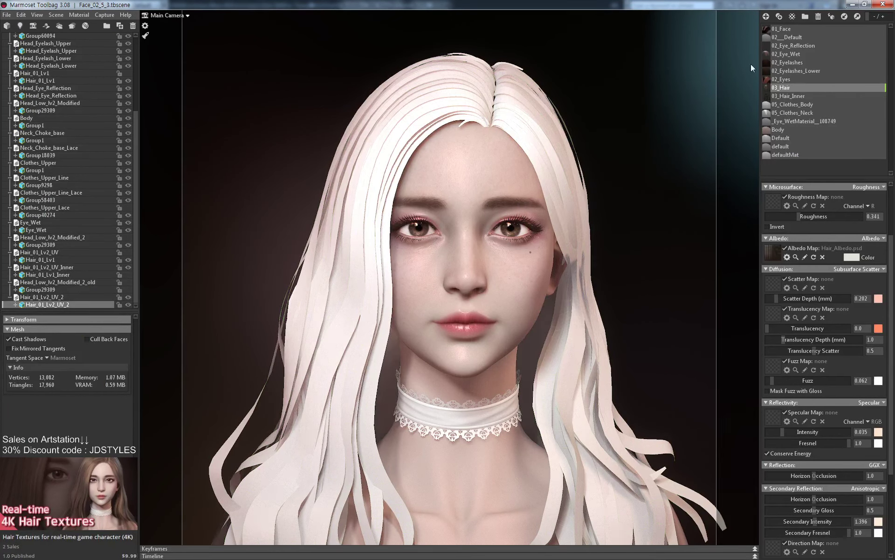
drag(778, 88, 400, 195)
drag(344, 274, 343, 275)
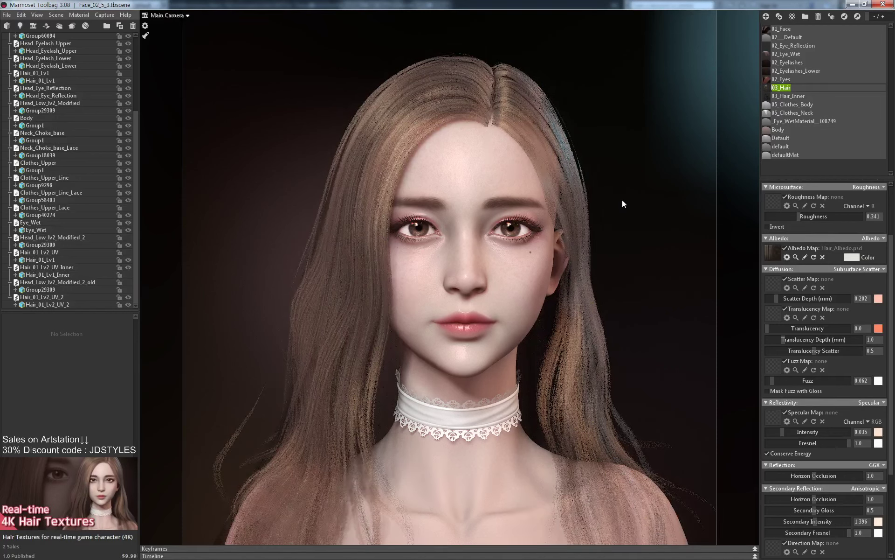
alt+drag(631, 205, 628, 209)
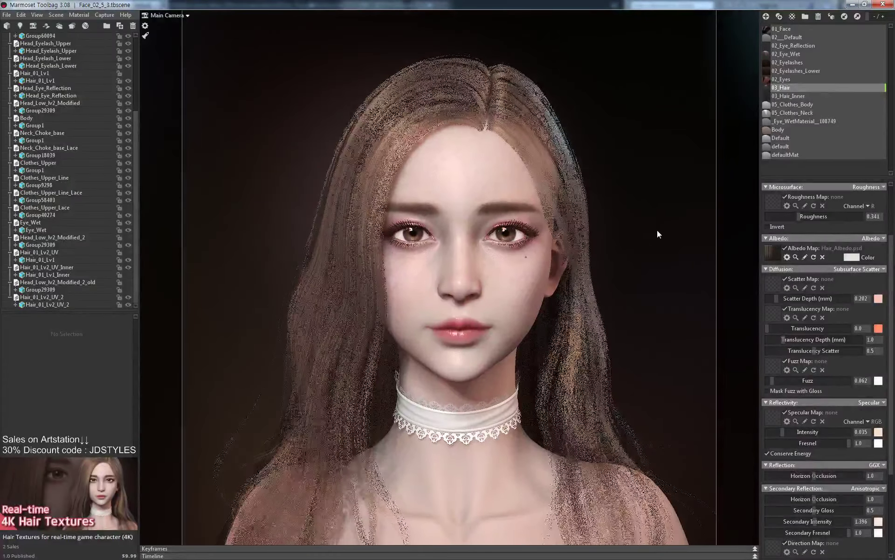
scroll(654, 213, down, 2)
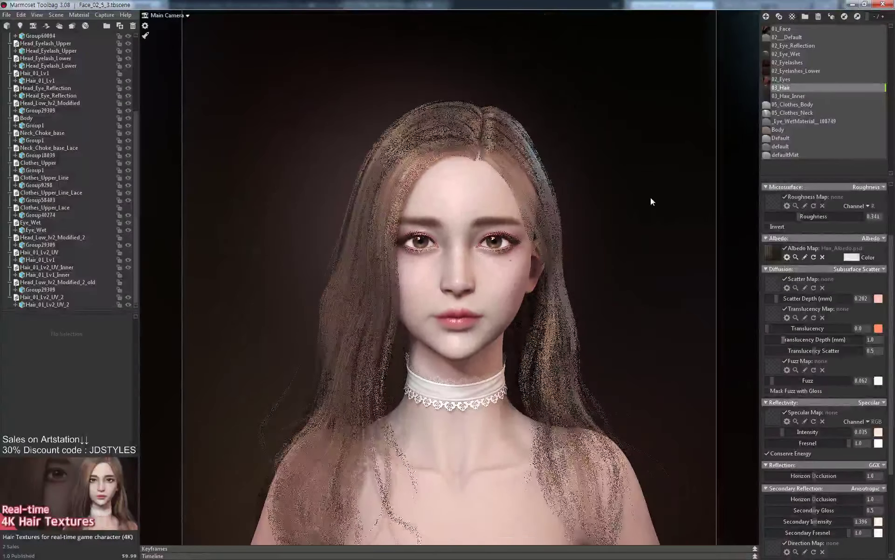
scroll(651, 202, up, 5)
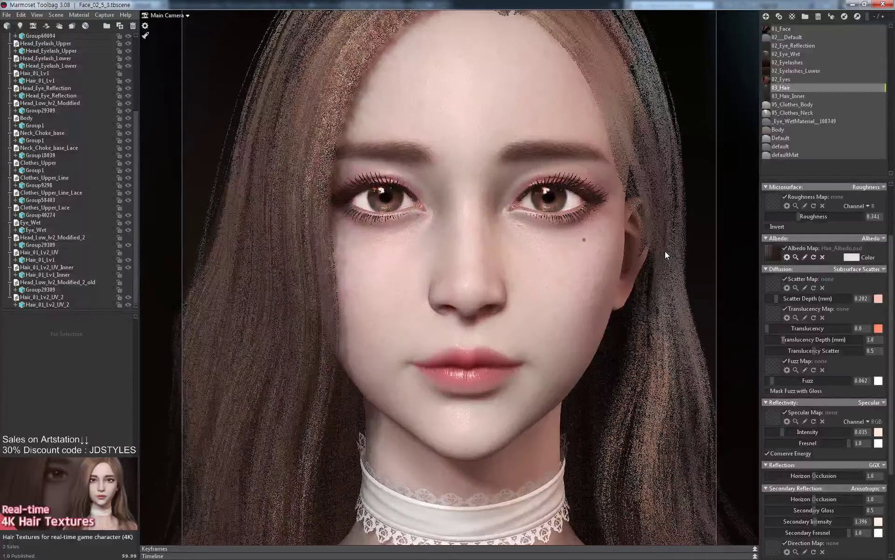
scroll(662, 233, down, 5)
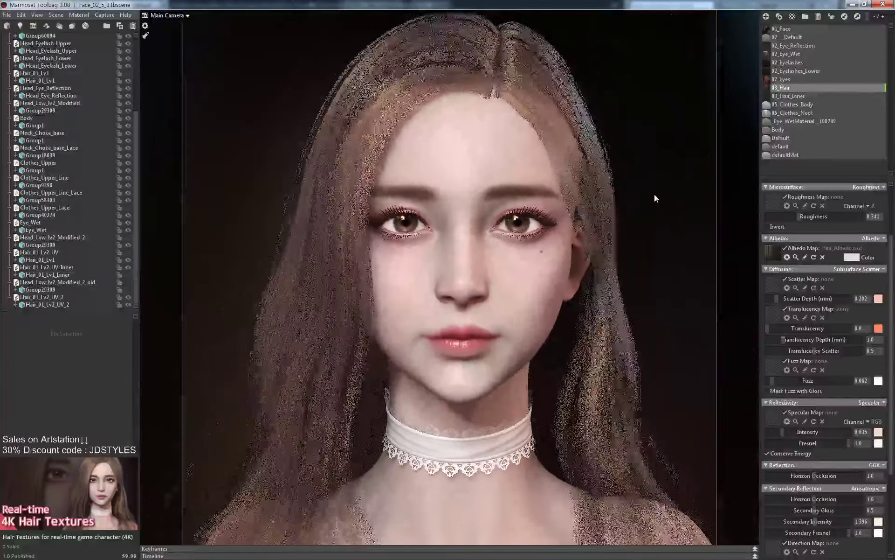
mouse_move(653, 194)
right_down()
mouse_move(653, 185)
mouse_move(647, 196)
right_up()
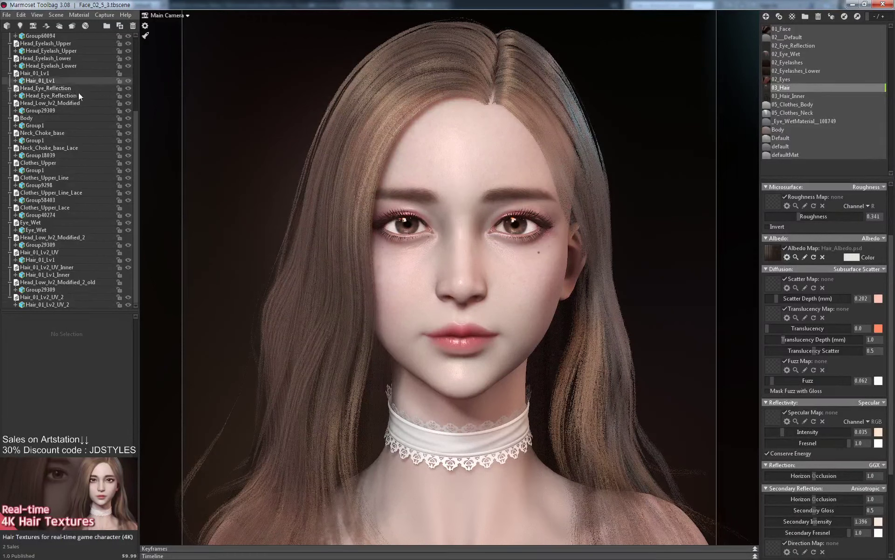
Try the Canada Glacier, Ennis House, Forest Path, Hedge Row, Lands End and Museum presets on the scene's sky light.
scroll(79, 98, up, 5)
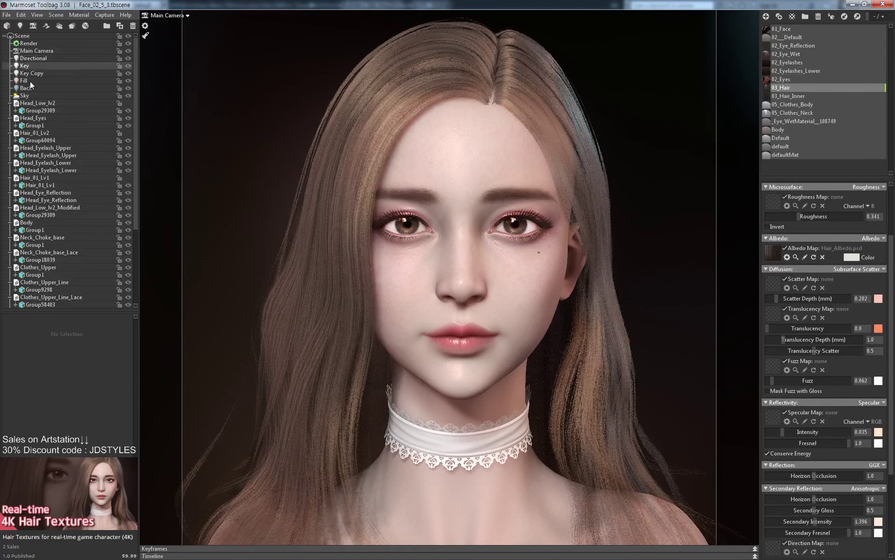
click(30, 96)
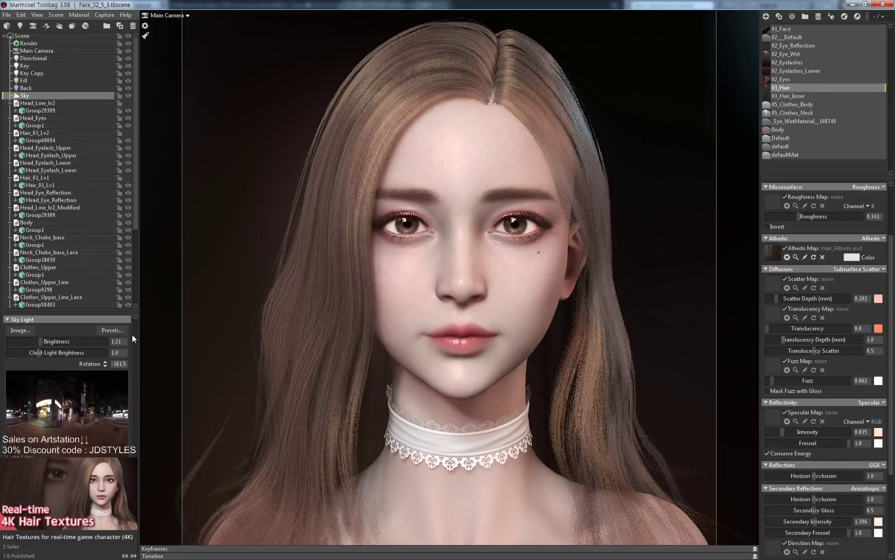
click(122, 330)
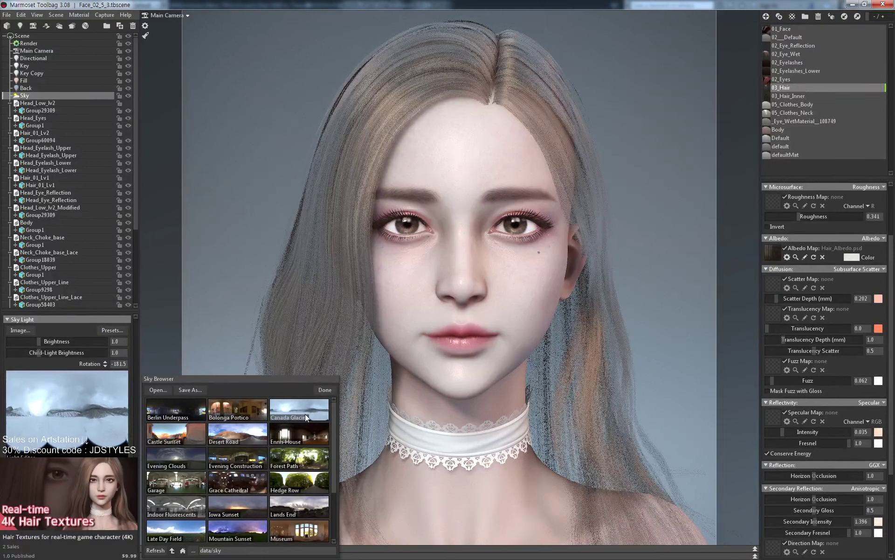
click(306, 432)
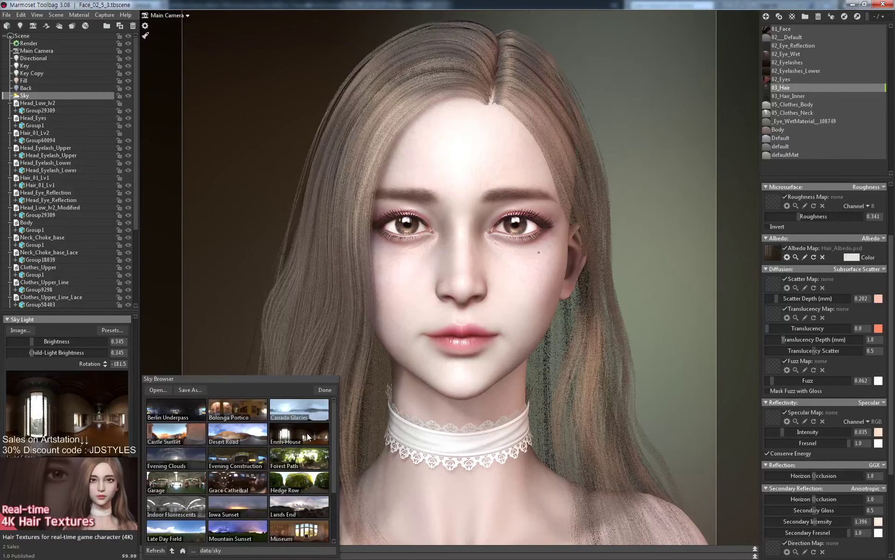
click(312, 469)
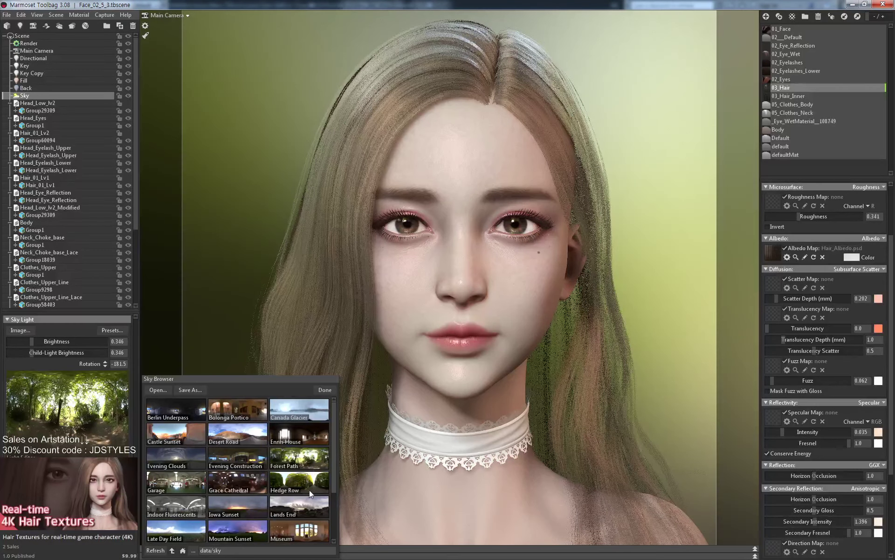
click(309, 490)
click(304, 506)
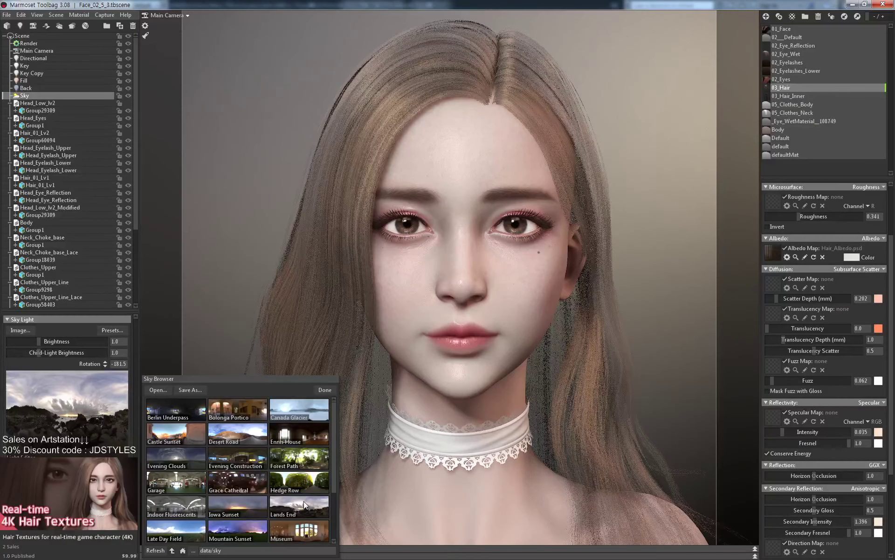
click(293, 529)
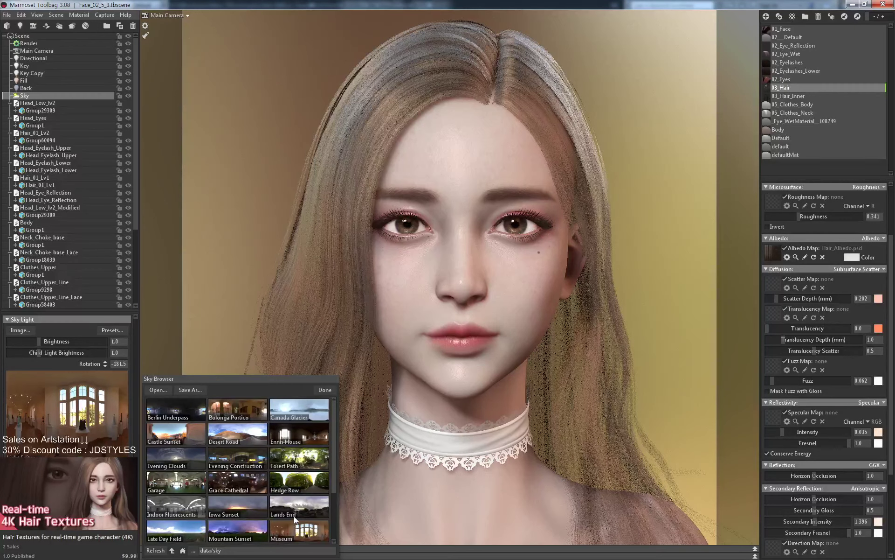
Compare the Pisa Courtyard, Late Day Field and Mountain Sunset skies, and apply the Tokyo Takeshita preset to the sky light.
scroll(294, 515, down, 2)
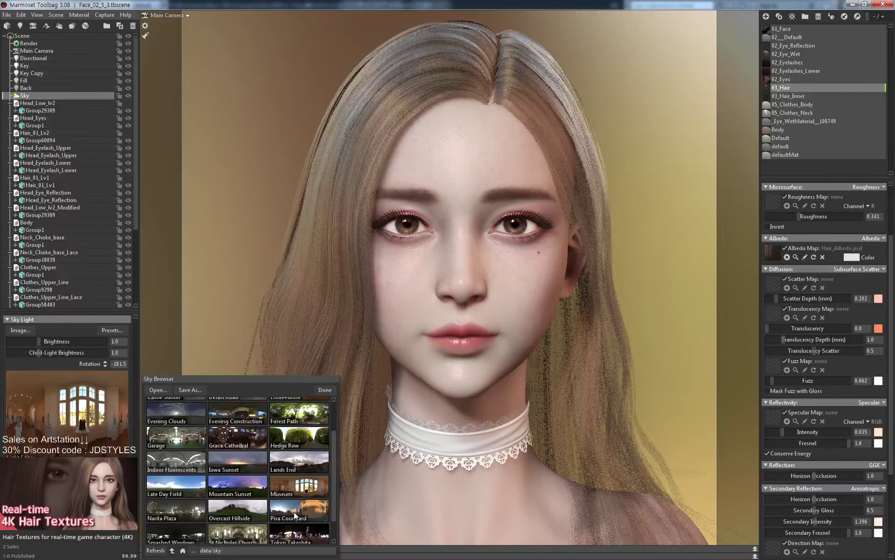
click(294, 511)
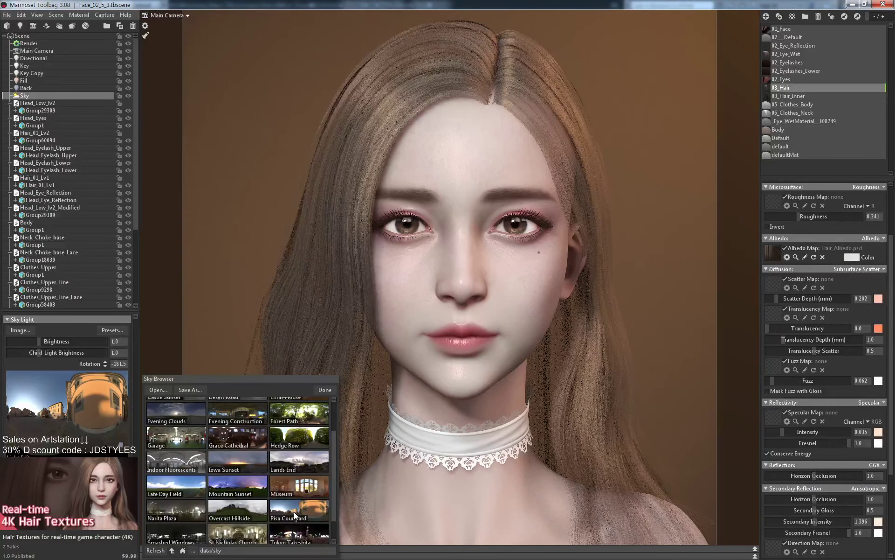
click(296, 525)
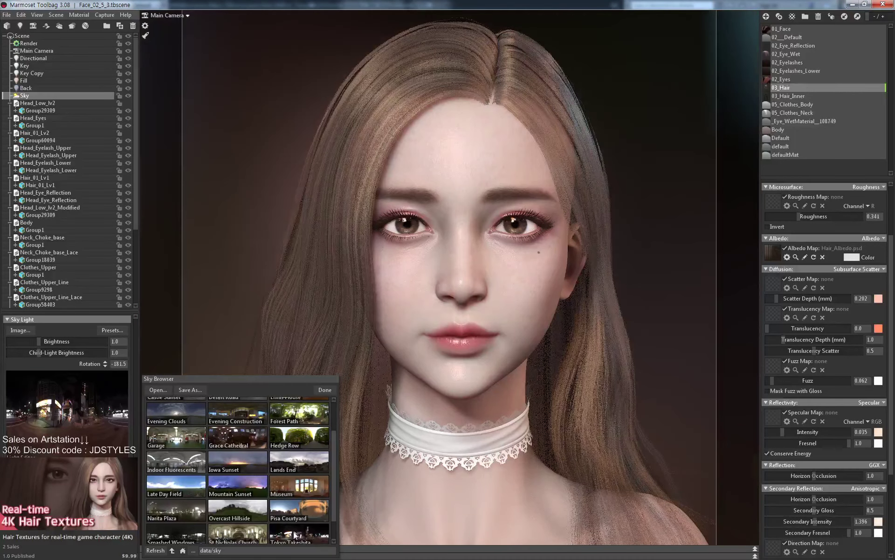
click(203, 486)
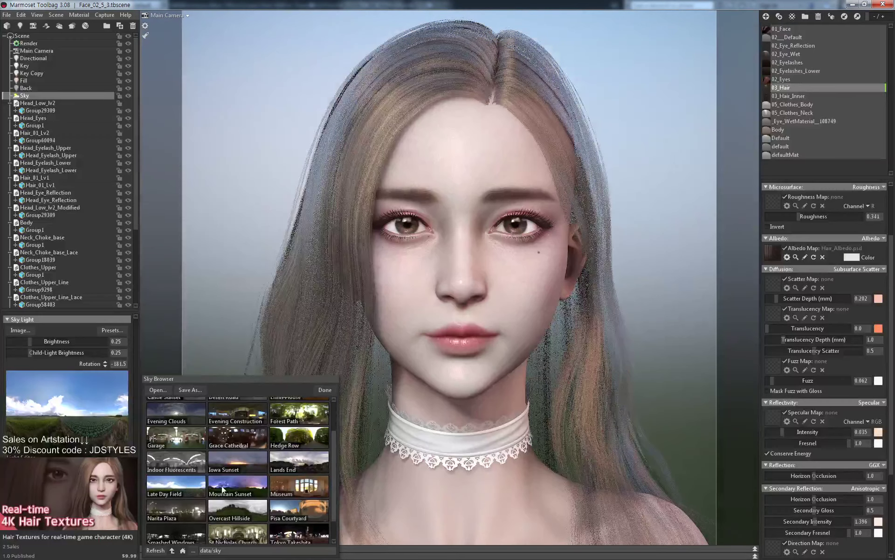
click(235, 489)
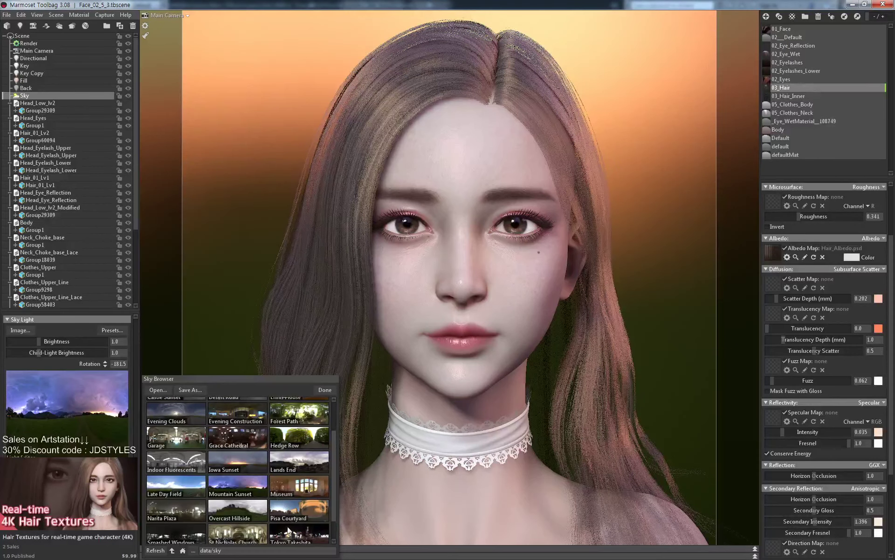
click(293, 533)
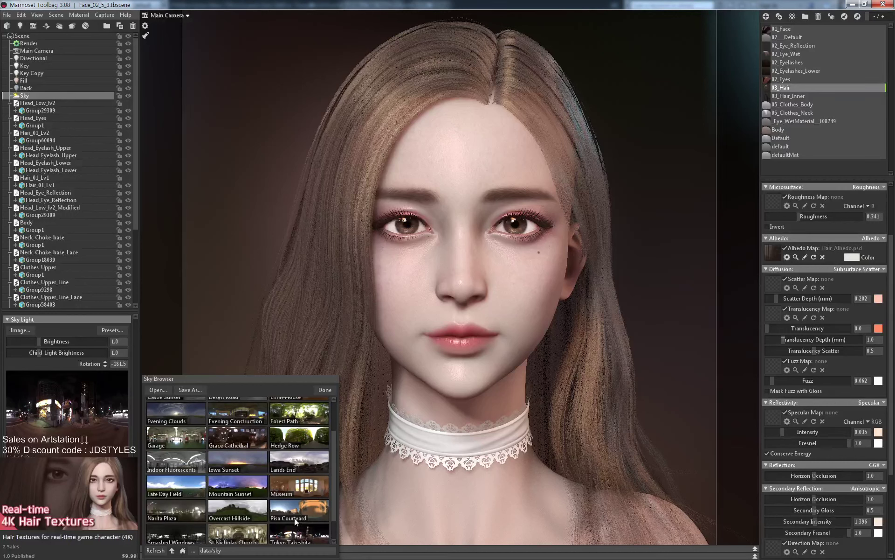
click(326, 388)
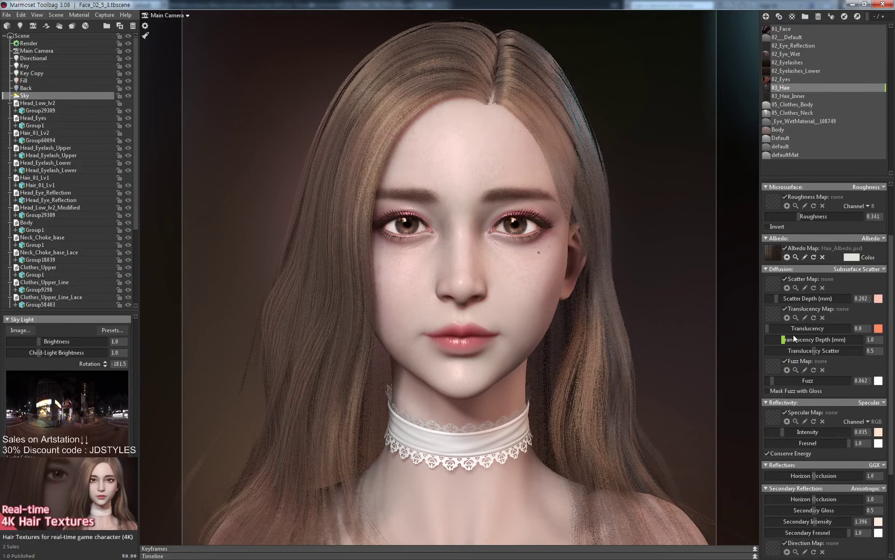
Try lower and higher scatter depths on the 03_Hair material, setting it to about 0.291 mm.
scroll(793, 334, up, 1)
drag(776, 321, 774, 321)
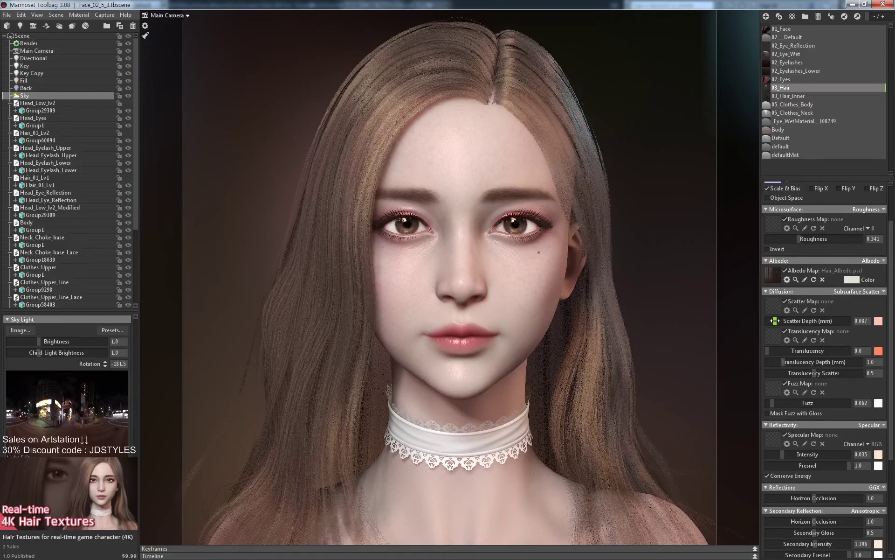
drag(774, 320, 778, 321)
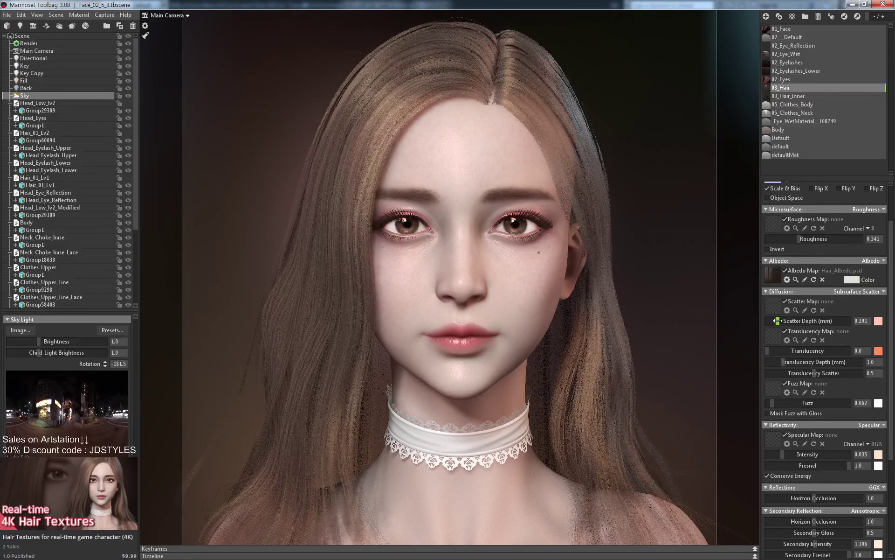
On the 01_Face material, lower the scatter depth to about 0.844 mm and try a different roughness.
click(781, 29)
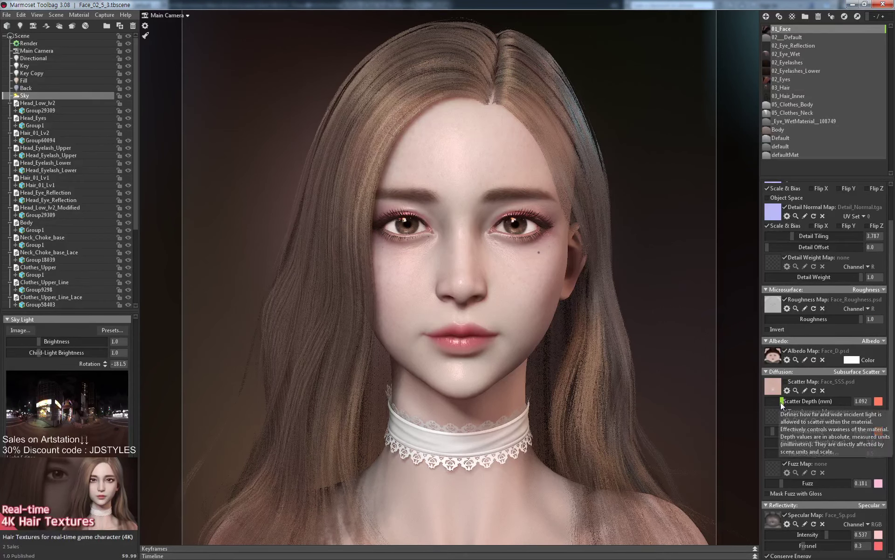
drag(781, 402, 780, 401)
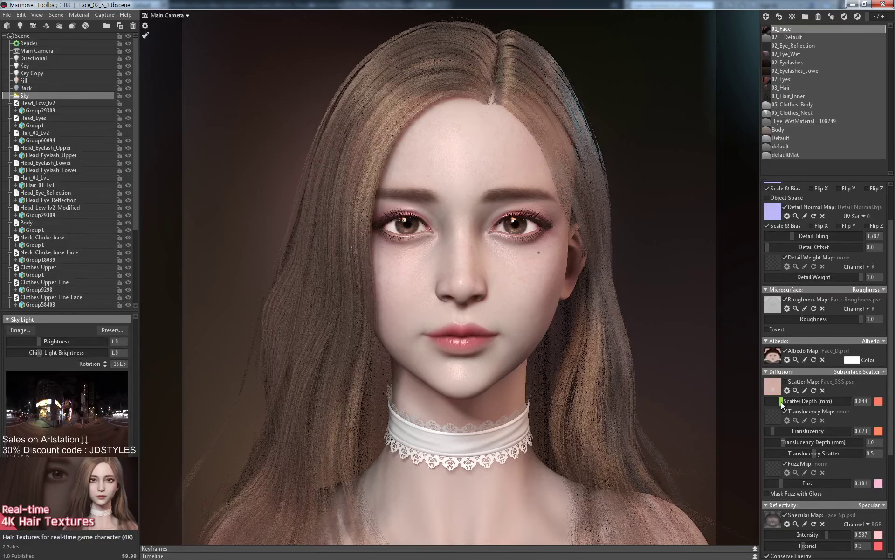
click(816, 319)
drag(806, 321, 864, 320)
Try a field of view of 5° on the Main Camera and reframe the head.
click(36, 50)
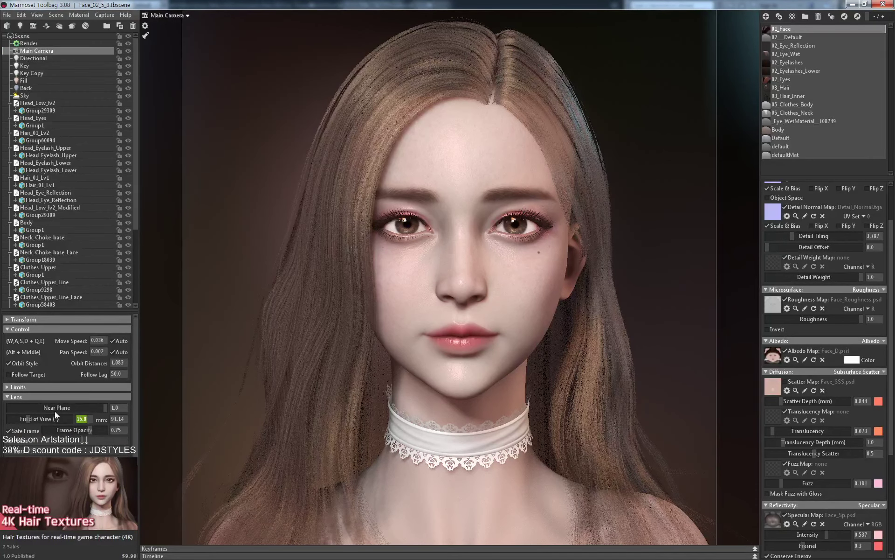
text(5)
key(Return)
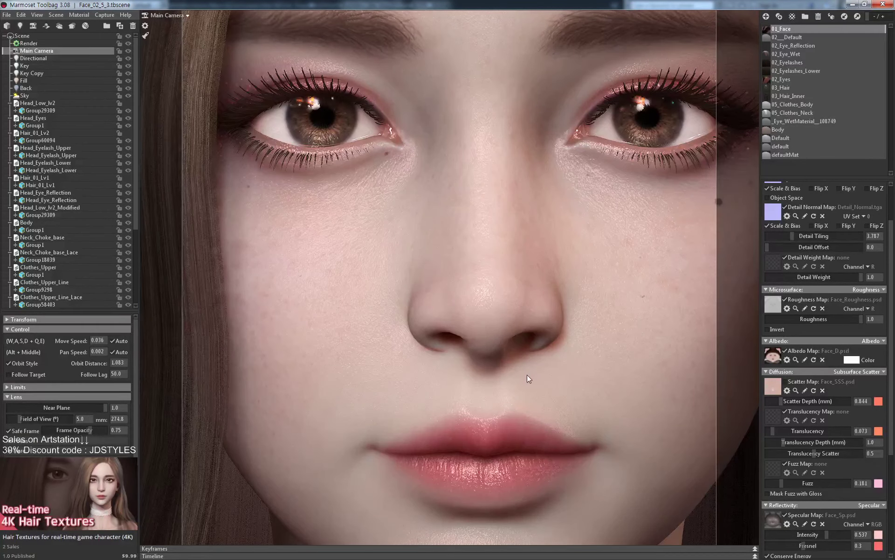
alt+right_drag(527, 374, 530, 266)
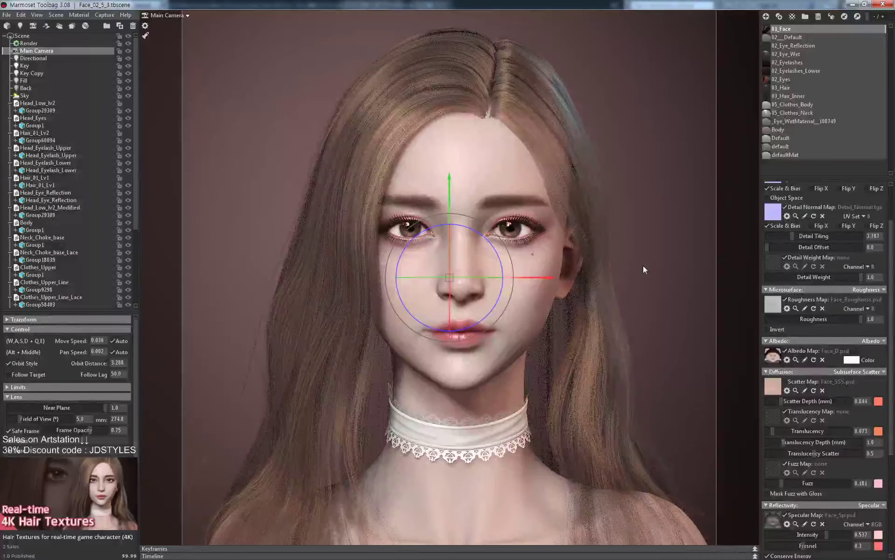
click(643, 265)
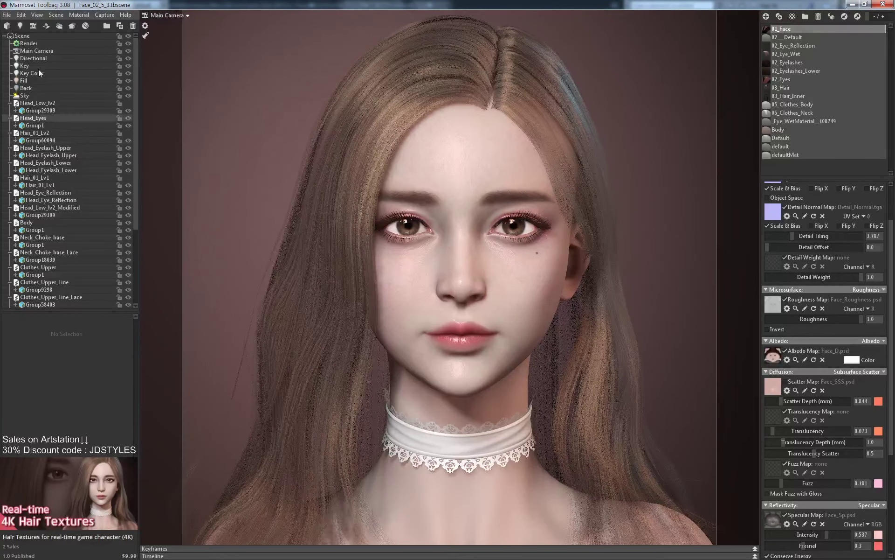
Set the Main Camera's field of view to 7° and frame the head and choker again.
click(46, 50)
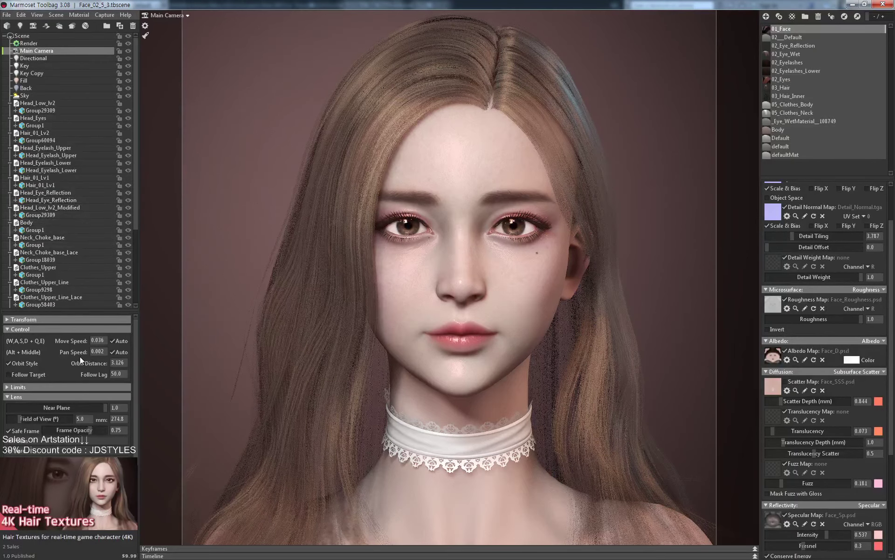
click(83, 418)
text(7)
key(Return)
scroll(463, 310, up, 2)
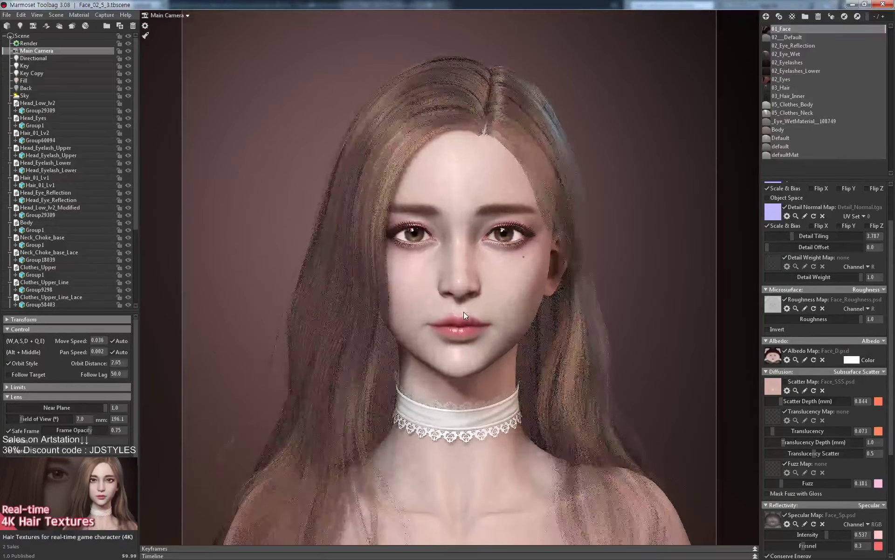
scroll(464, 311, up, 2)
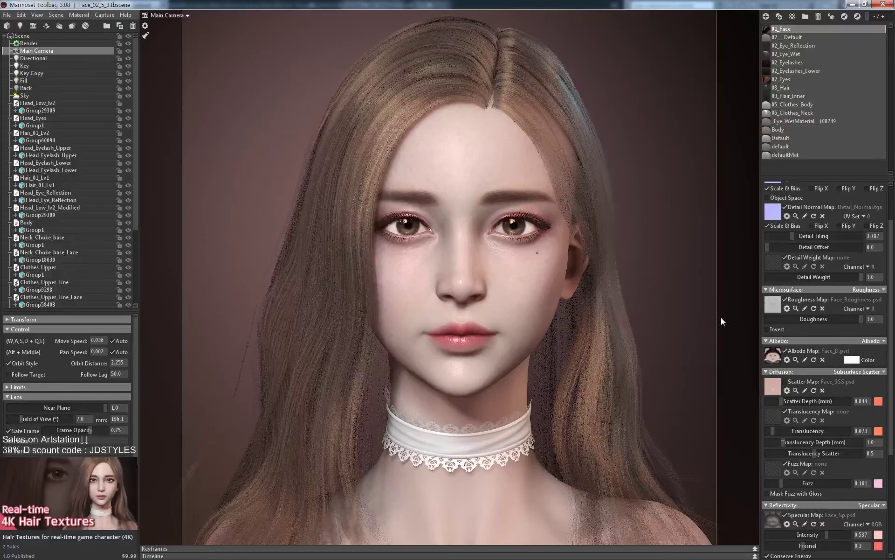
Examine the hair, face and full figure from near and far under different sky light directions.
click(617, 392)
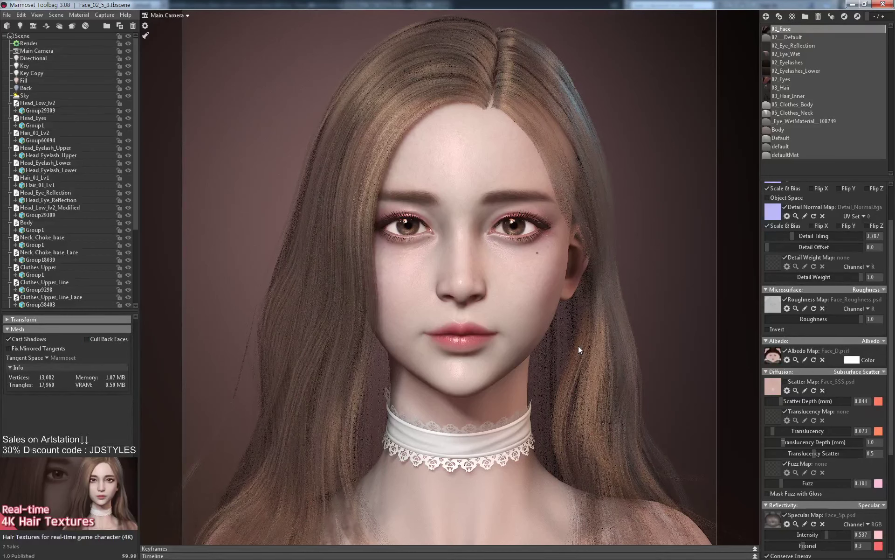
drag(578, 346, 650, 223)
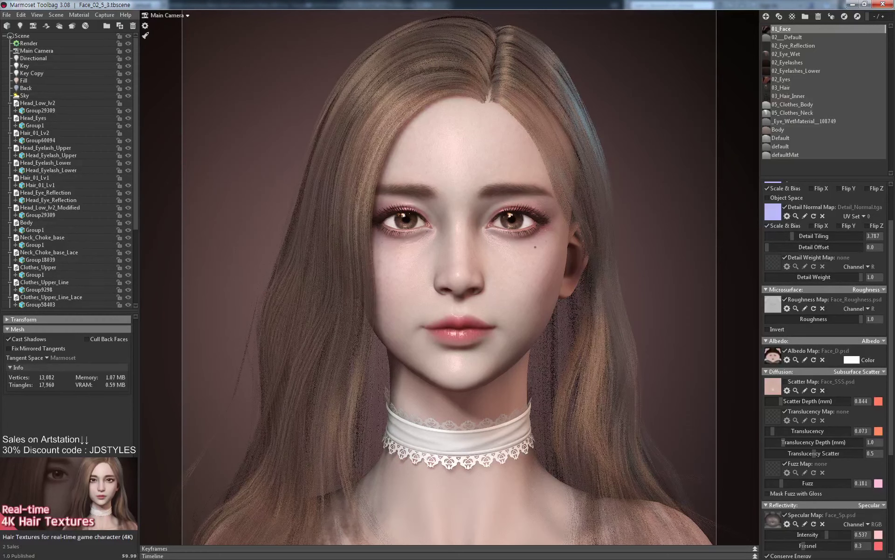
scroll(668, 379, down, 5)
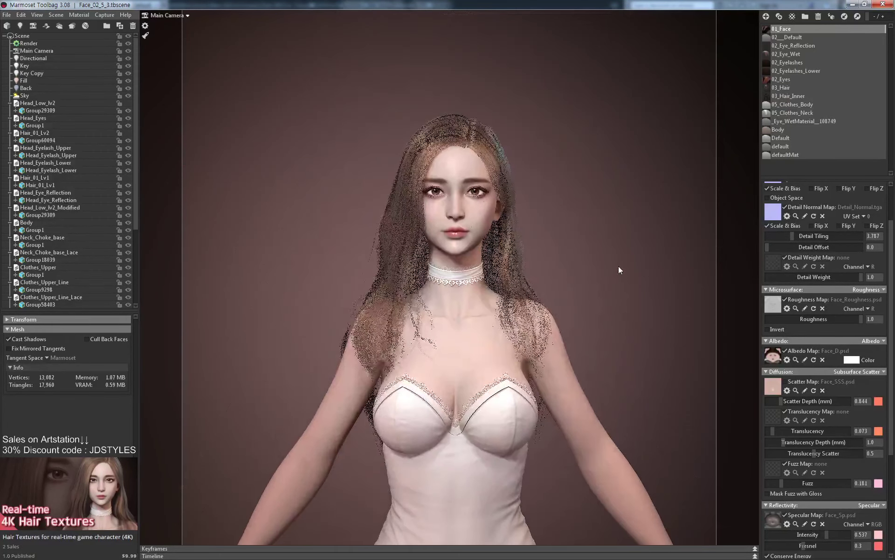
scroll(615, 286, up, 2)
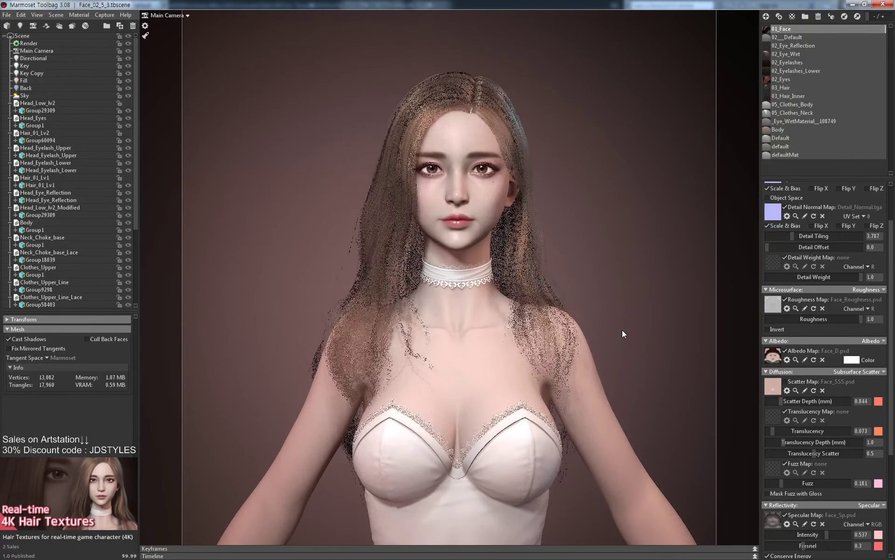
drag(623, 334, 534, 319)
drag(611, 290, 619, 247)
right_drag(619, 251, 613, 299)
drag(612, 298, 368, 318)
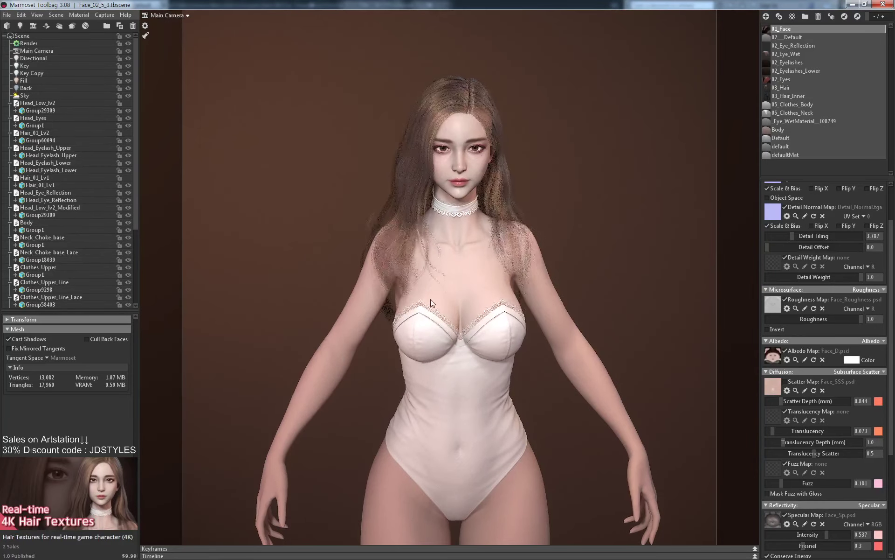
scroll(430, 298, up, 5)
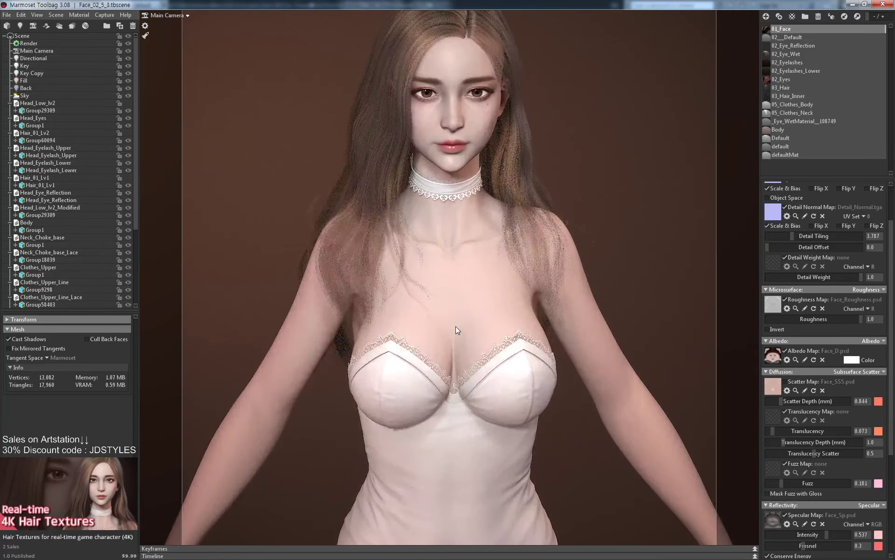
scroll(455, 326, down, 6)
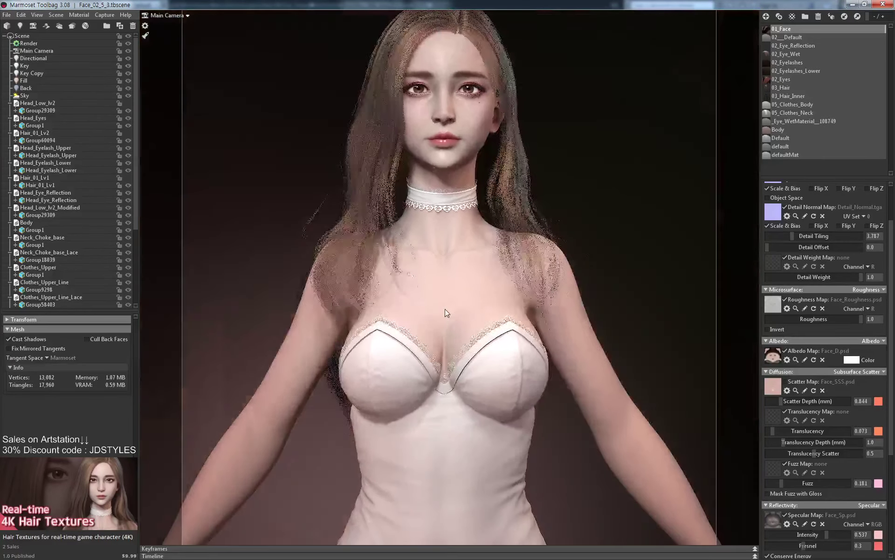
scroll(541, 275, up, 5)
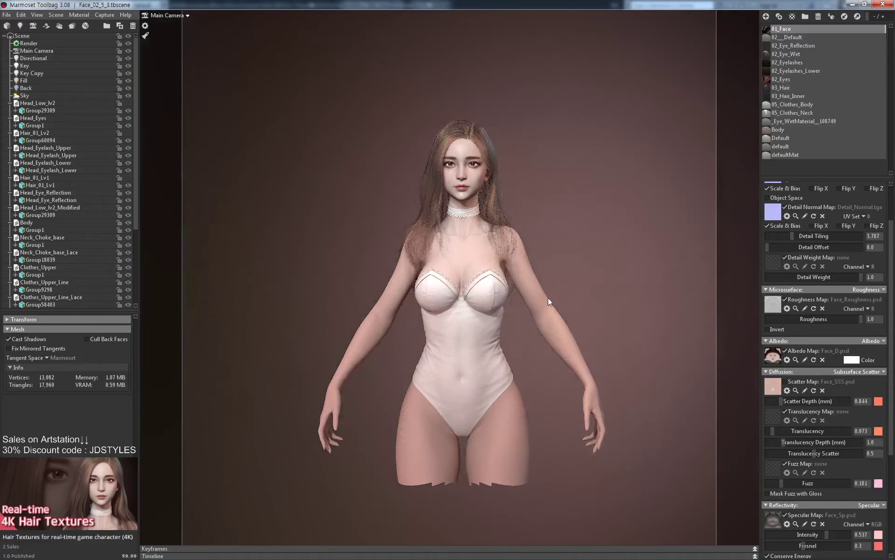
scroll(461, 202, up, 5)
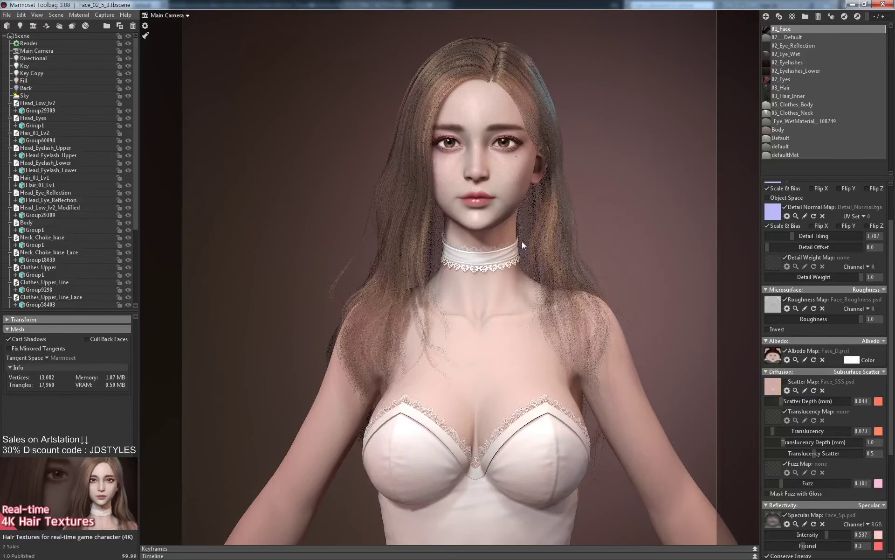
Compare the shading of the hair, face and shoulders at portrait distance while varying the light direction.
drag(526, 242, 542, 274)
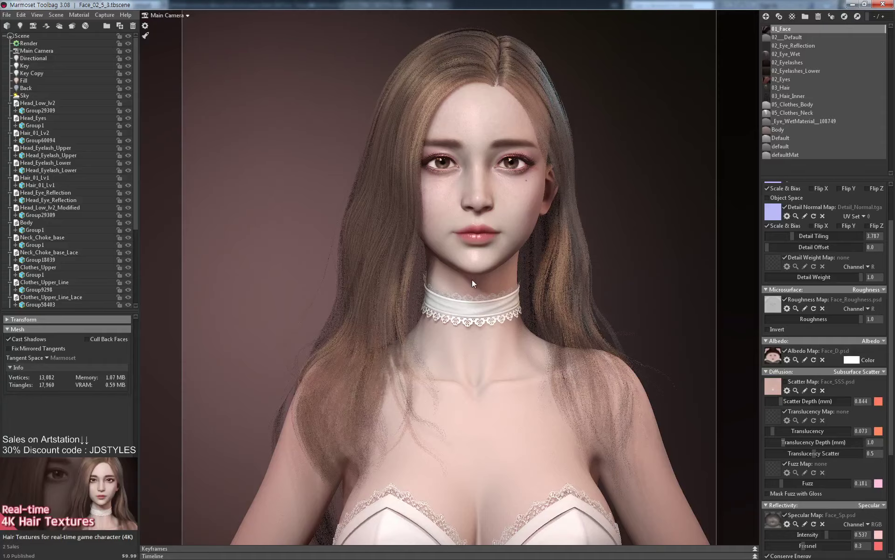
middle_drag(547, 291, 534, 302)
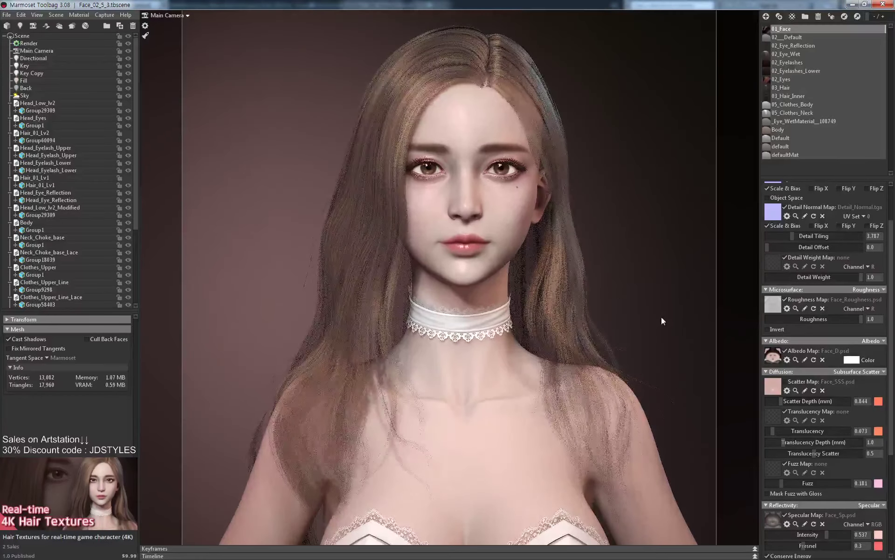
right_drag(662, 317, 652, 278)
drag(643, 278, 650, 299)
scroll(648, 306, up, 3)
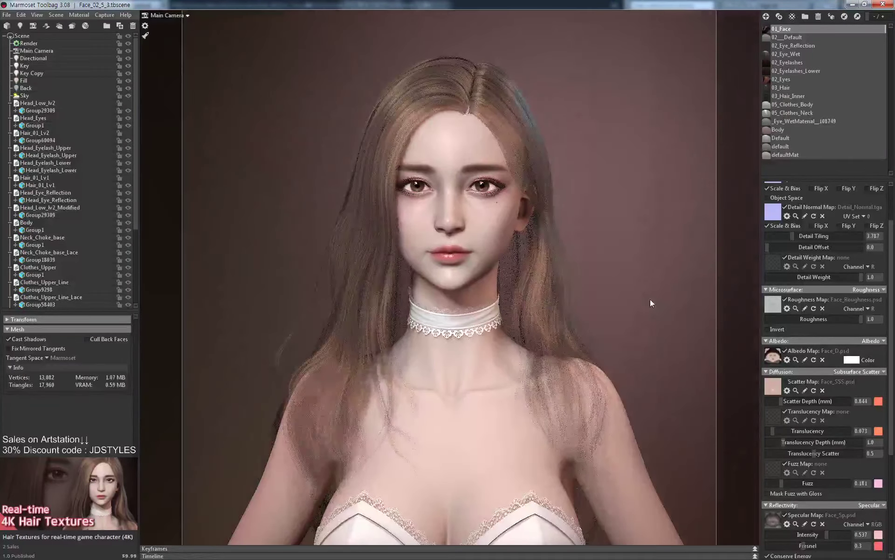
right_drag(651, 308, 651, 331)
scroll(662, 332, up, 1)
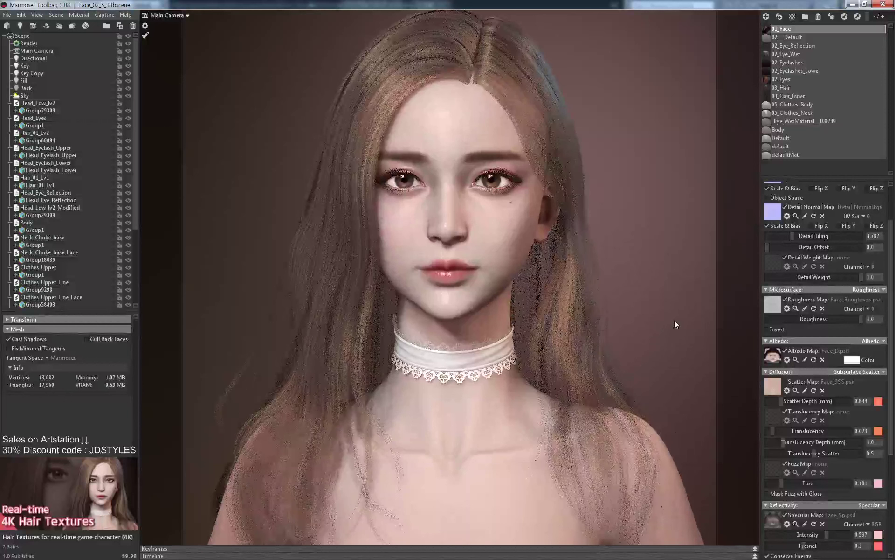
Compare the 01_Face material with its specular map off and on, and set the specular intensity to about 0.349.
scroll(871, 422, down, 4)
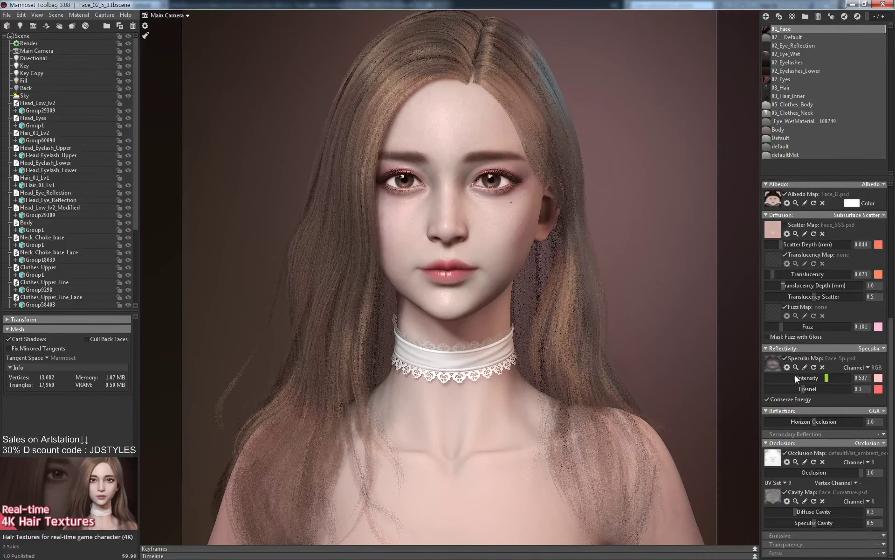
mouse_move(788, 379)
mouse_down()
mouse_move(775, 377)
mouse_move(809, 378)
mouse_move(770, 371)
mouse_move(816, 372)
mouse_up()
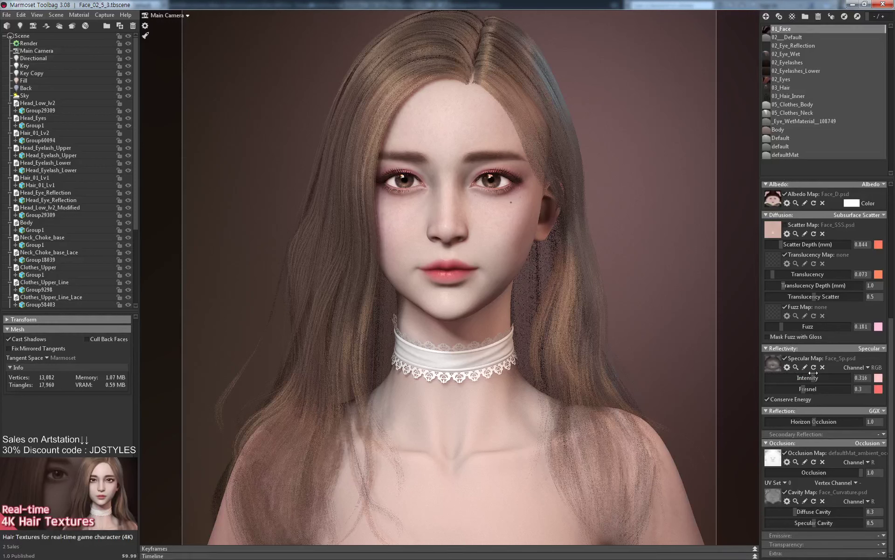
click(785, 358)
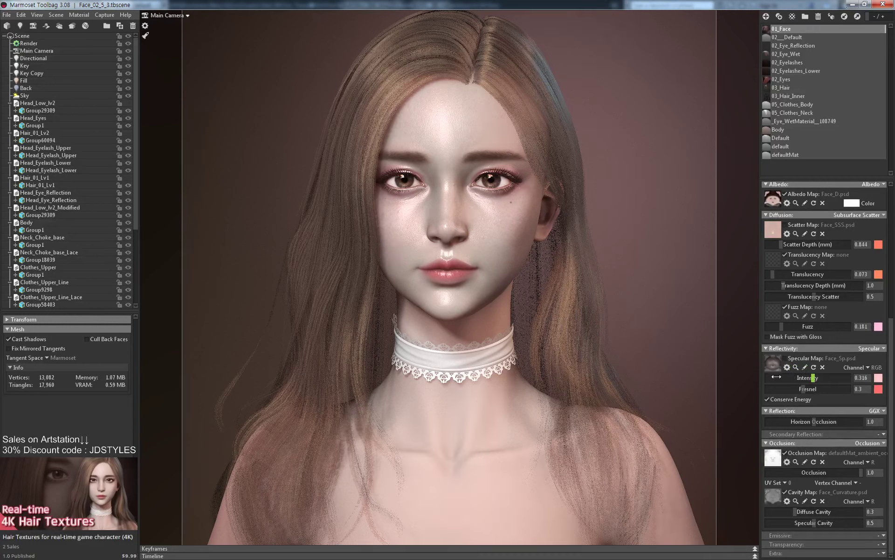
drag(776, 376, 789, 378)
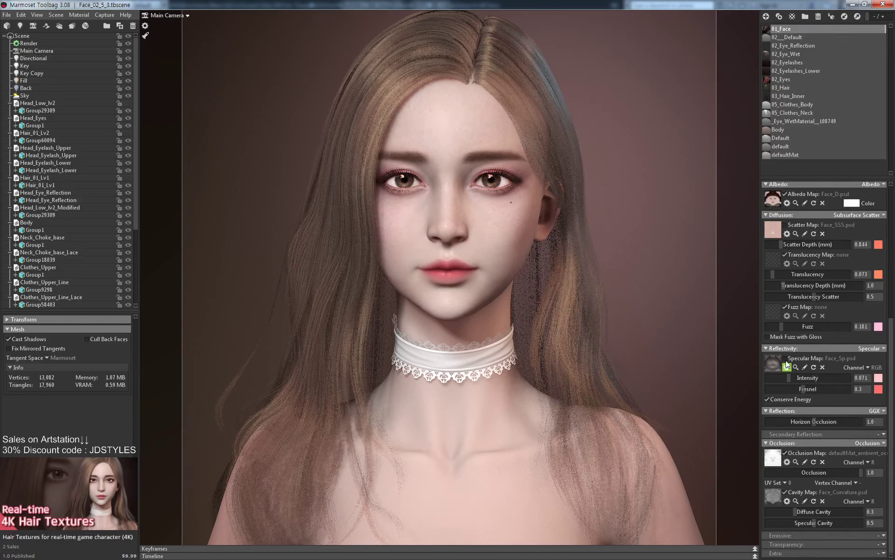
click(785, 357)
drag(793, 378, 814, 378)
Examine the face and hair up close and review the 01_Face material's surface, diffusion and reflectivity settings.
scroll(602, 322, up, 5)
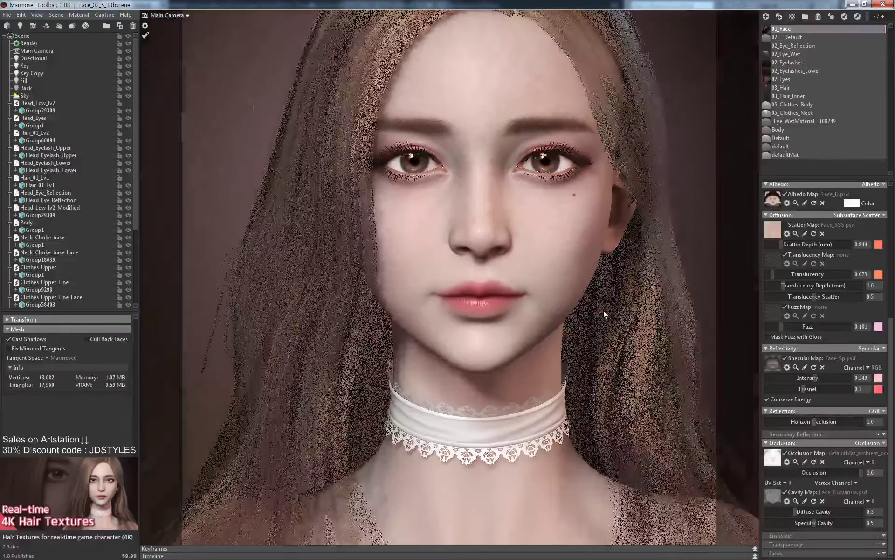
drag(605, 310, 606, 311)
middle_drag(583, 339, 575, 346)
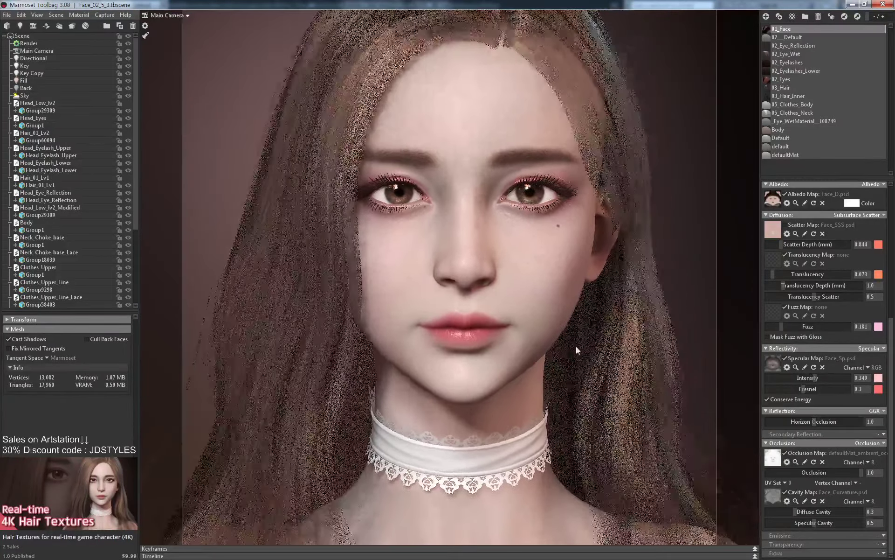
drag(575, 346, 562, 338)
middle_drag(577, 342, 588, 344)
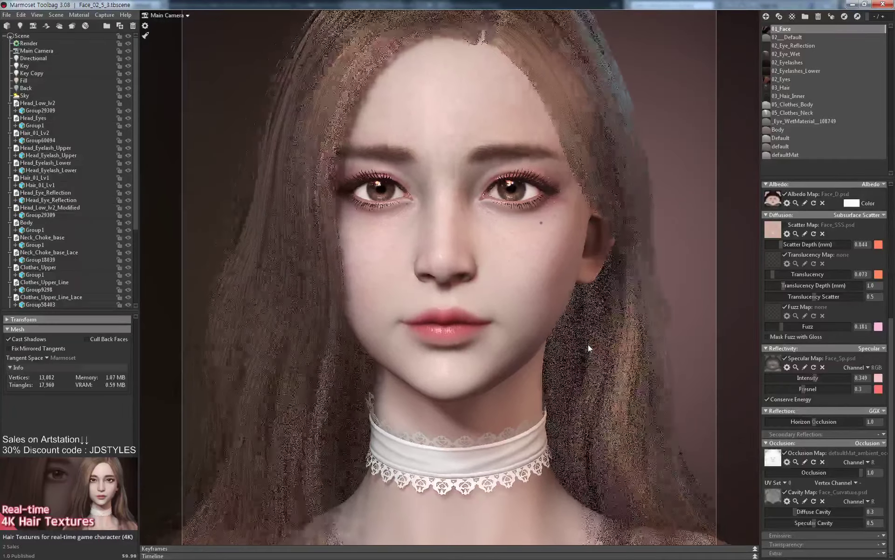
drag(589, 342, 592, 331)
scroll(592, 329, down, 2)
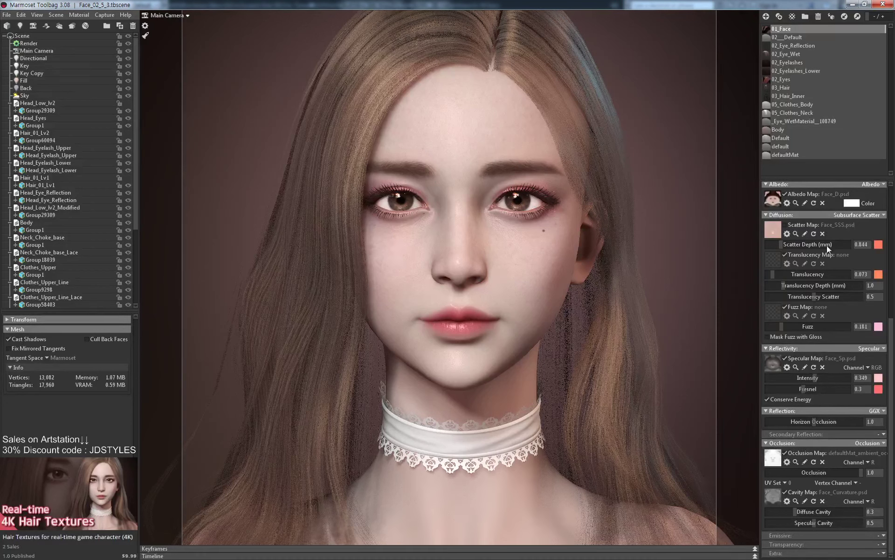
scroll(825, 247, up, 5)
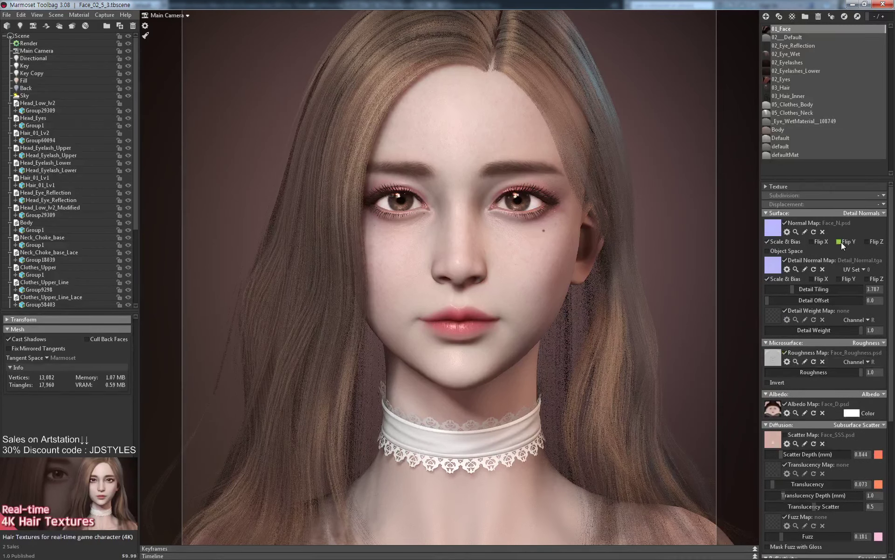
scroll(843, 241, down, 5)
scroll(846, 245, down, 4)
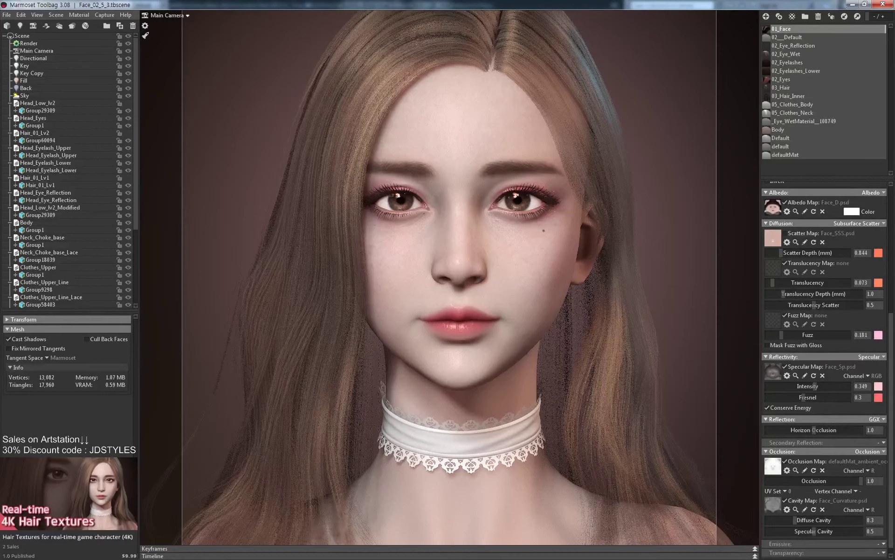
Switch to 3ds Max, bring the isolated hair mesh into view, and exit isolation to show the whole character.
key(alt+Tab)
middle_drag(326, 186, 682, 472)
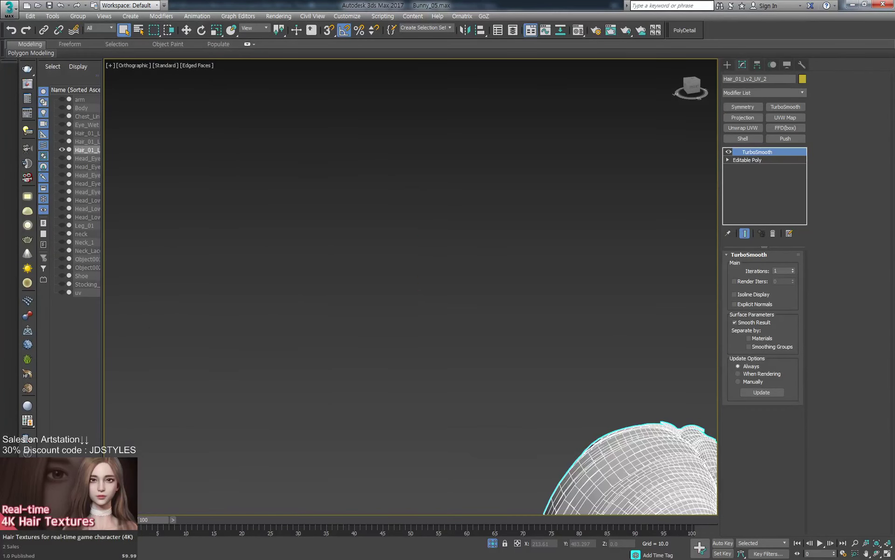
key(alt+Tab)
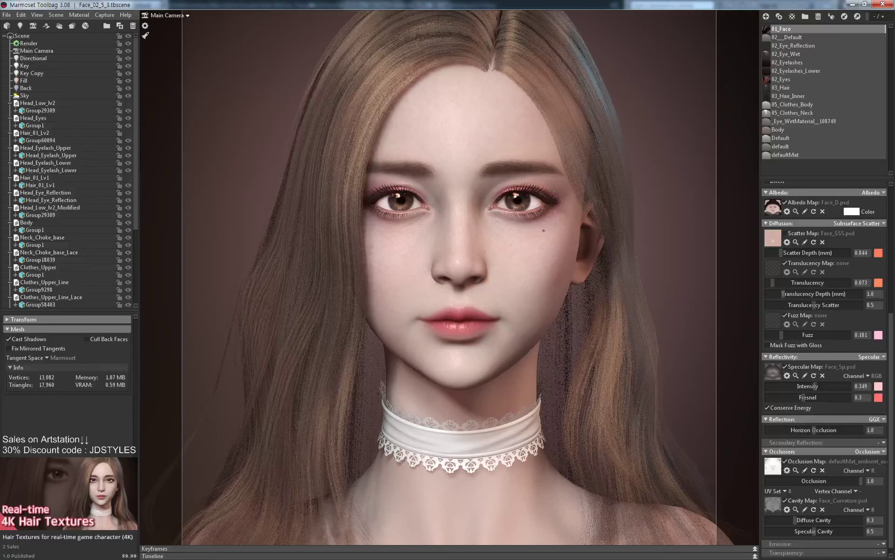
key(alt+Tab)
middle_drag(529, 268, 436, 133)
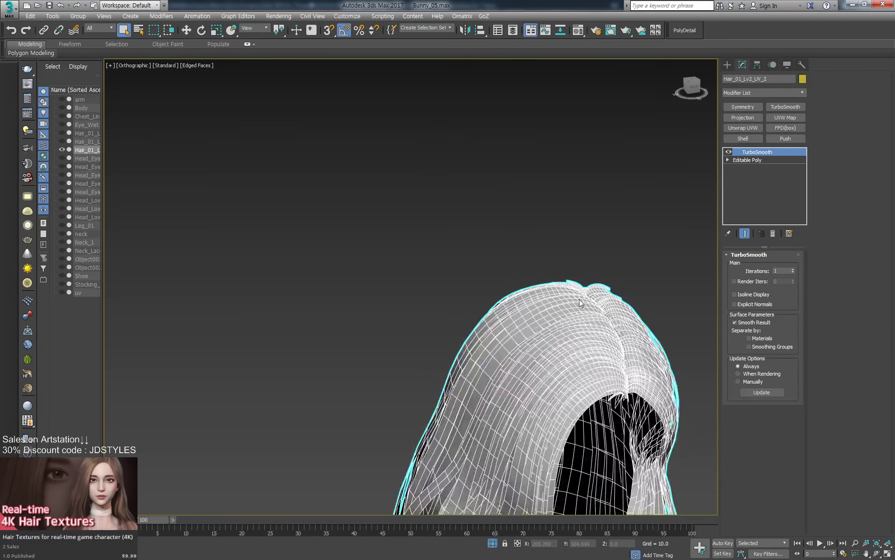
middle_drag(606, 307, 444, 150)
click(599, 241)
click(481, 208)
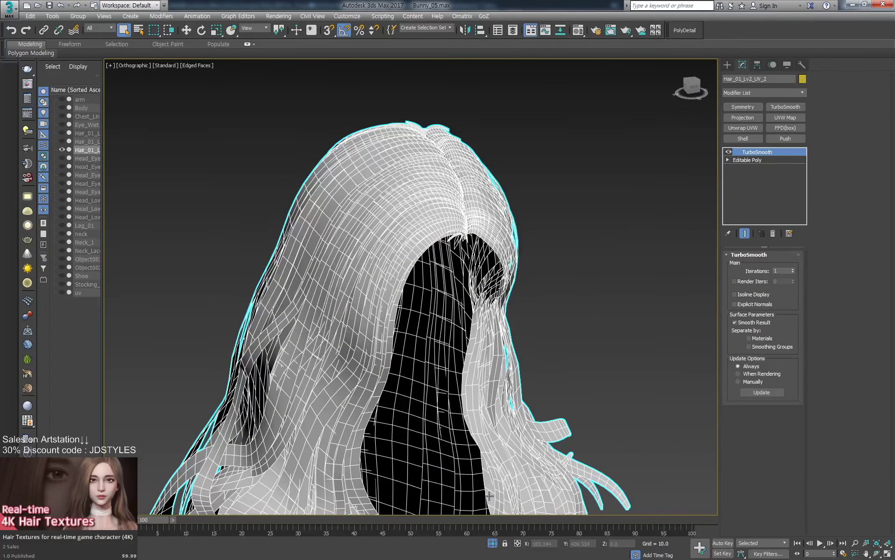
click(493, 543)
Select the Hair_01_Lv1_Inner mesh, start editing its vertices, and turn off the soft selection's edge distance limit.
alt+middle_drag(513, 242, 466, 254)
scroll(485, 223, up, 2)
click(490, 224)
click(727, 65)
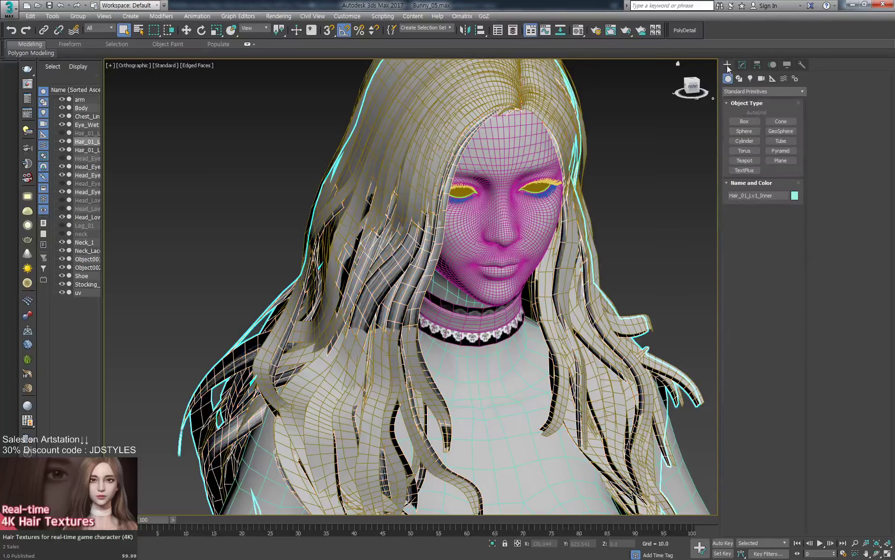
mouse_move(409, 277)
middle_down()
mouse_move(408, 306)
mouse_move(415, 288)
middle_up()
key(1)
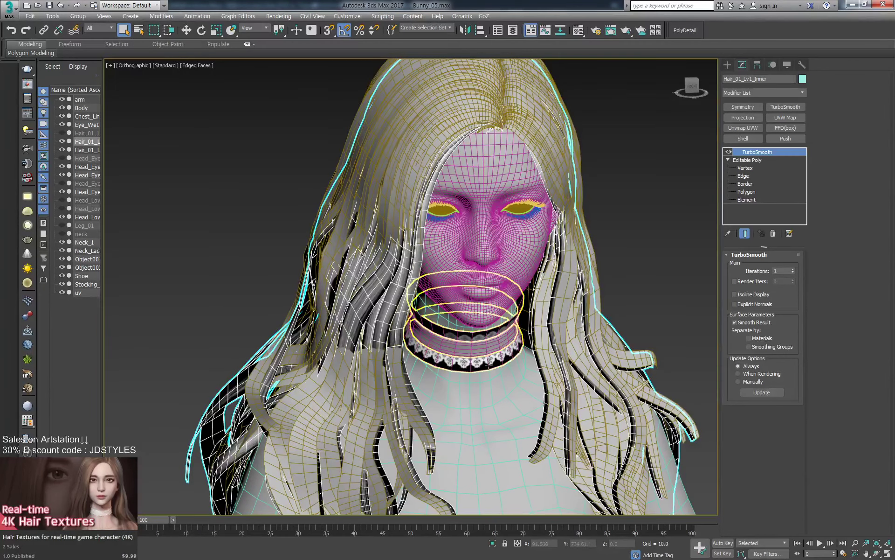
click(745, 168)
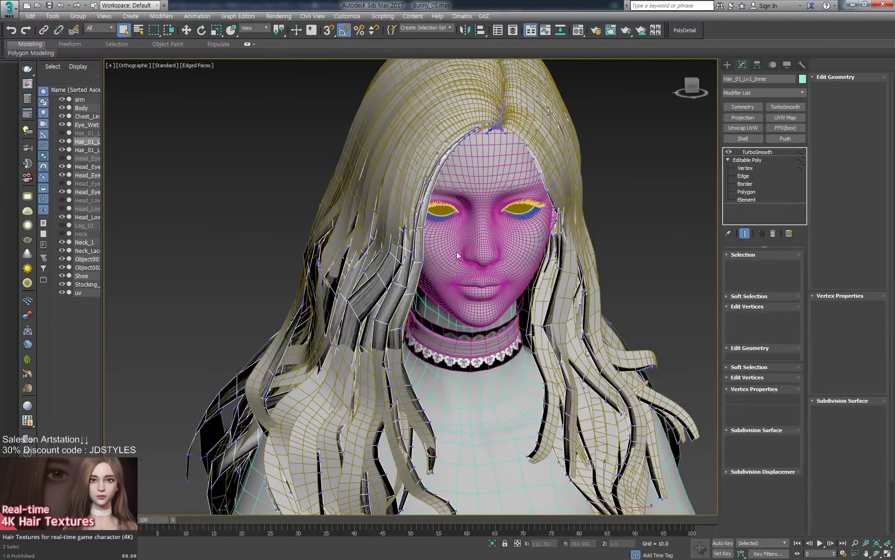
click(396, 282)
alt+middle_drag(396, 282, 433, 267)
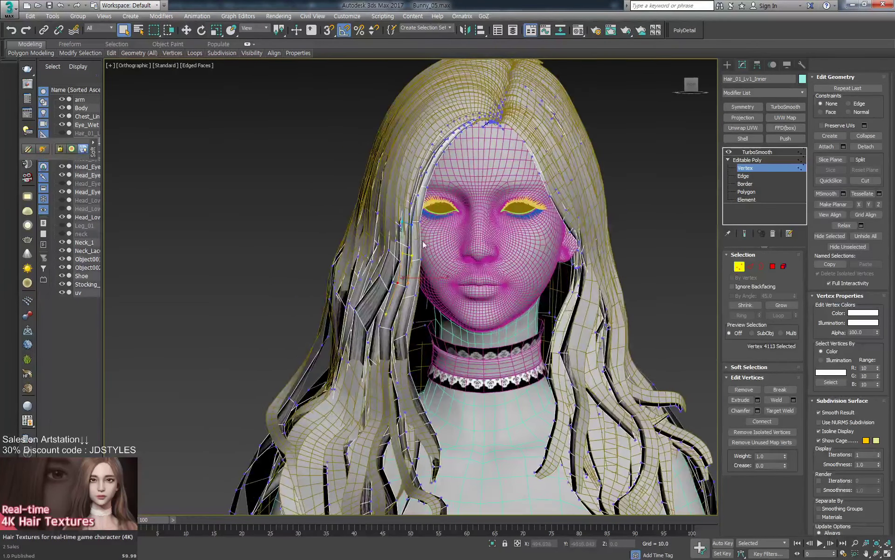
right_click(423, 243)
click(431, 252)
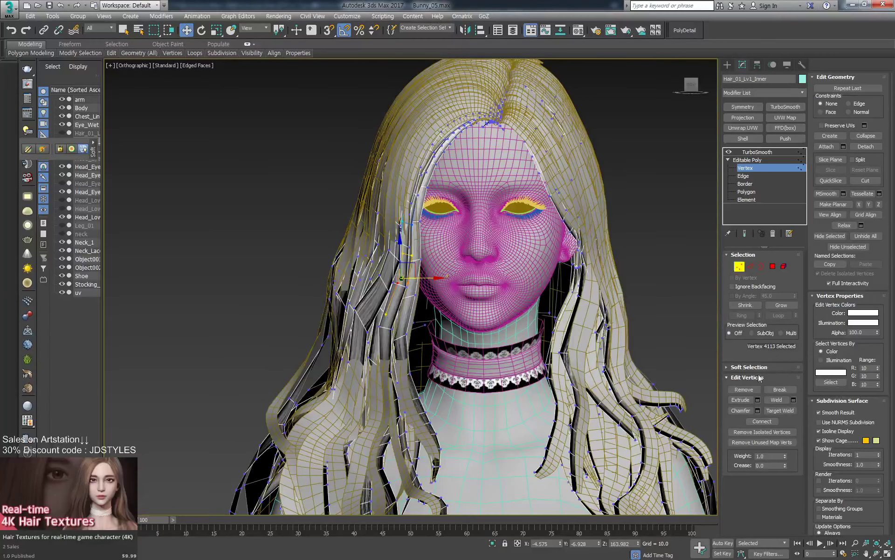
click(728, 367)
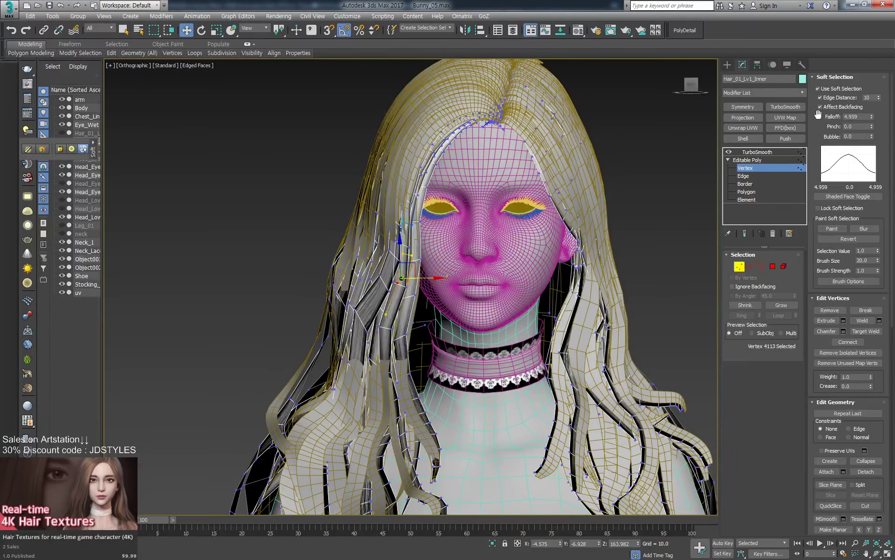
click(829, 100)
Nudge the inner hair vertices along the hairline and beside the cheek with soft selection, using Screen coordinates.
drag(420, 258, 419, 258)
alt+middle_drag(420, 259, 400, 263)
alt+right_click(404, 243)
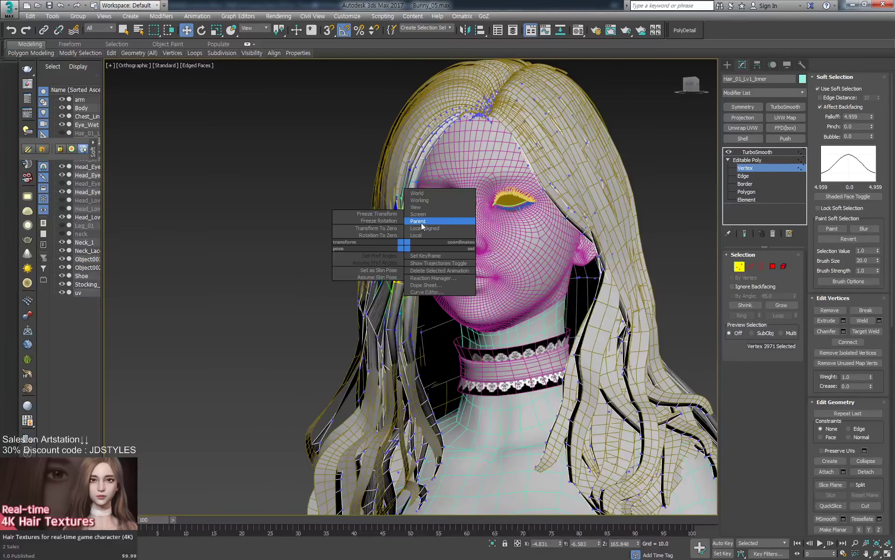
click(424, 215)
alt+middle_drag(423, 219, 420, 239)
drag(411, 231, 413, 231)
click(418, 150)
drag(425, 144, 422, 143)
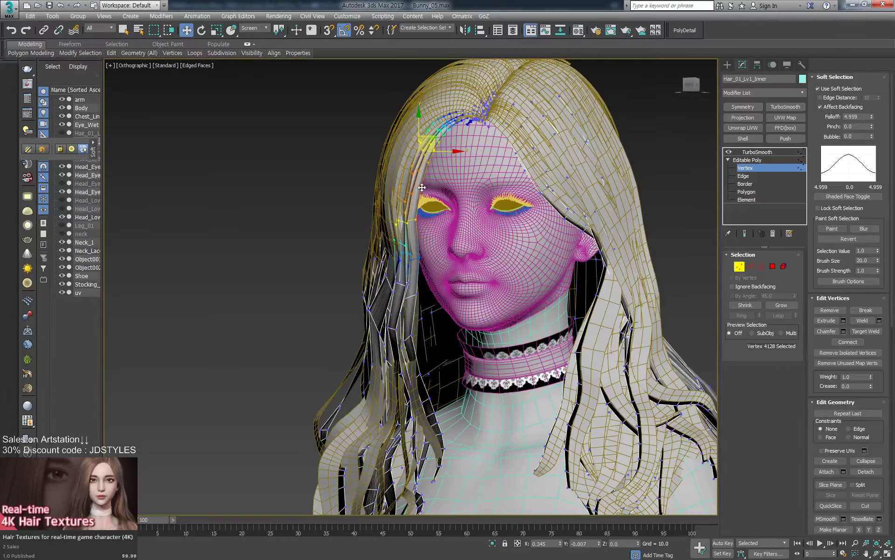
alt+middle_drag(419, 187, 397, 292)
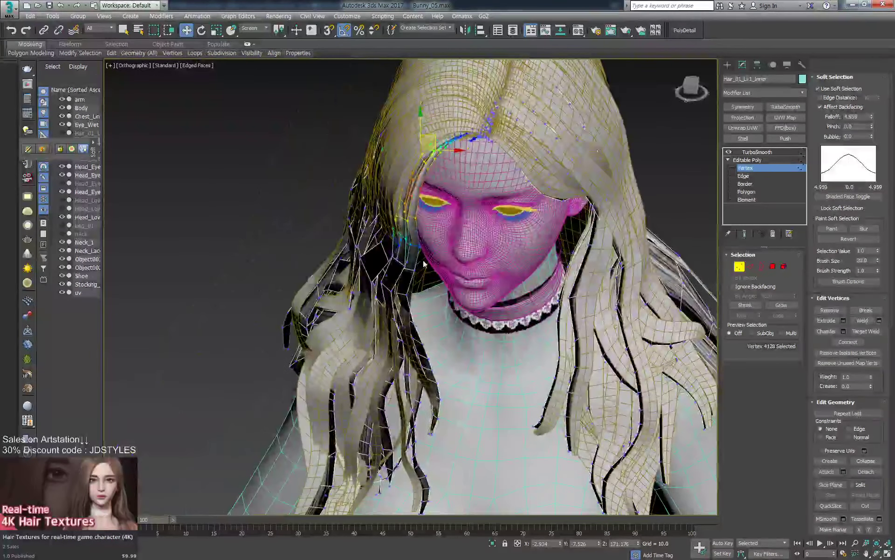
drag(396, 293, 399, 293)
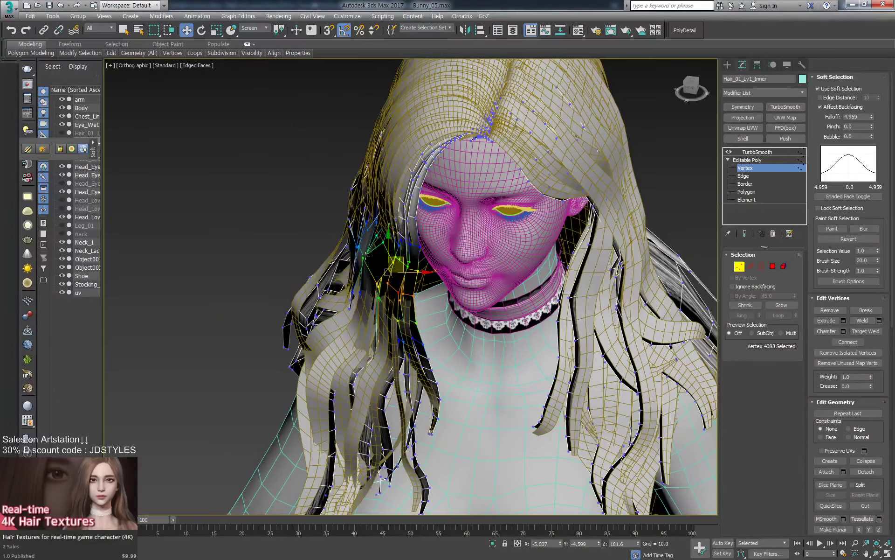
drag(366, 256, 375, 247)
alt+middle_drag(376, 247, 410, 233)
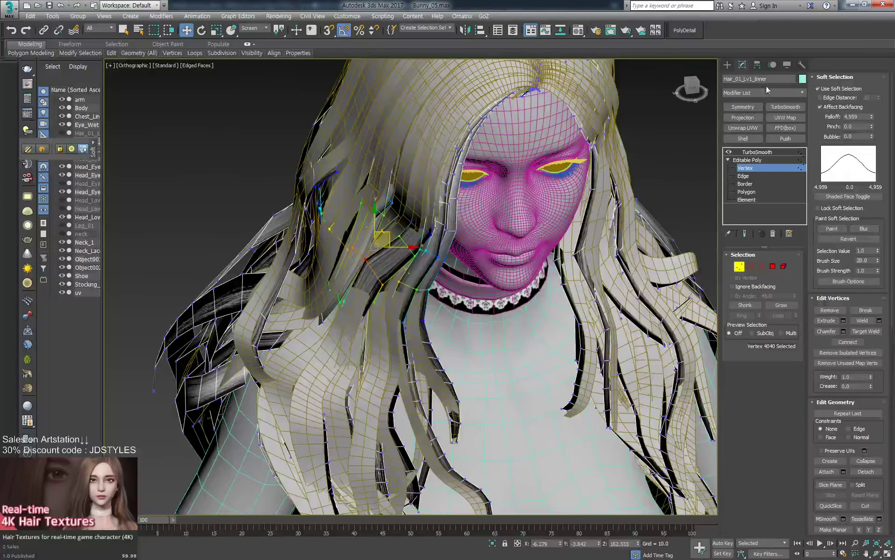
Delete the old inner hair mesh and clone Hair_01_Lv2_UV_2 as an independent copy named Hair_01_Lv1_Inner.
click(727, 64)
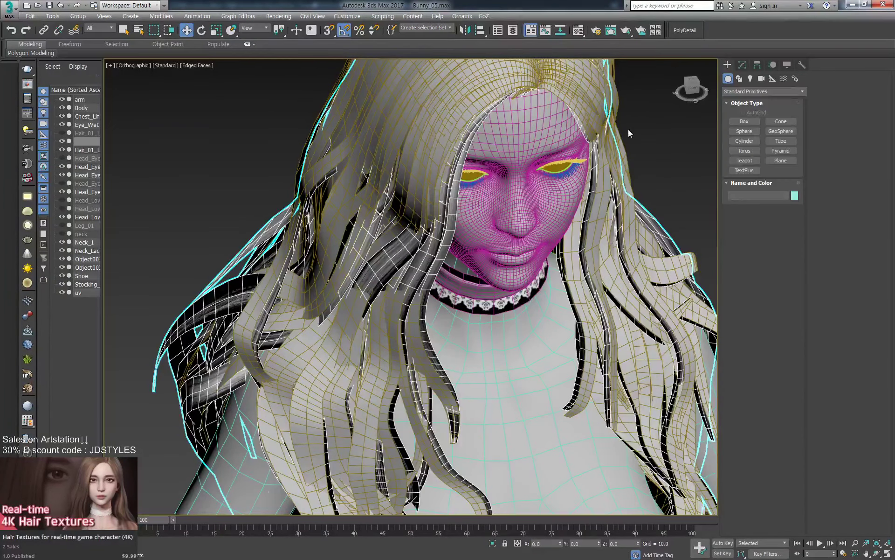
key(Delete)
click(591, 114)
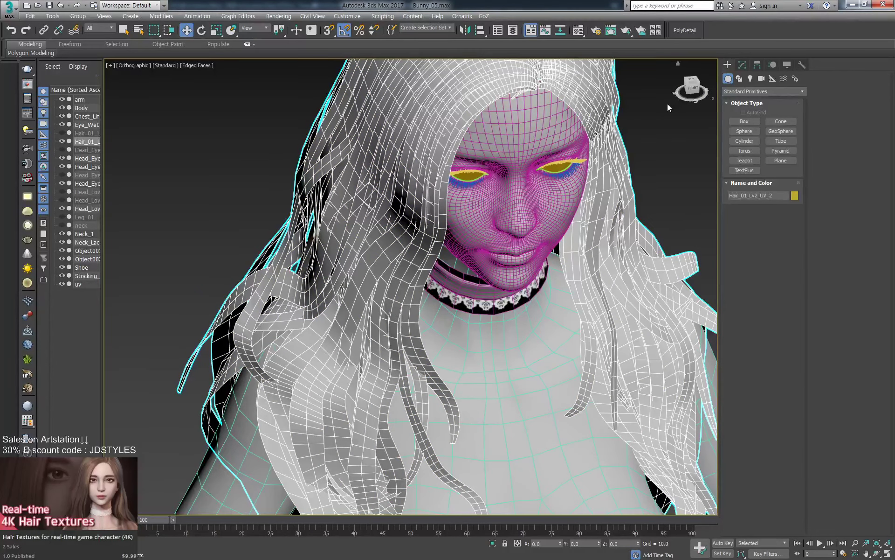
key(ctrl+v)
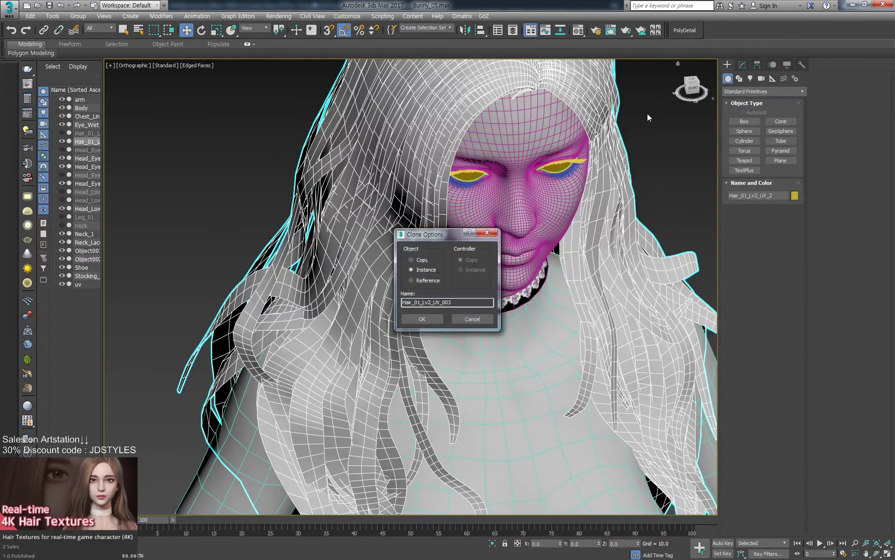
click(417, 260)
drag(461, 301, 396, 316)
text(Hair_01_Lv1_Inner)
click(427, 319)
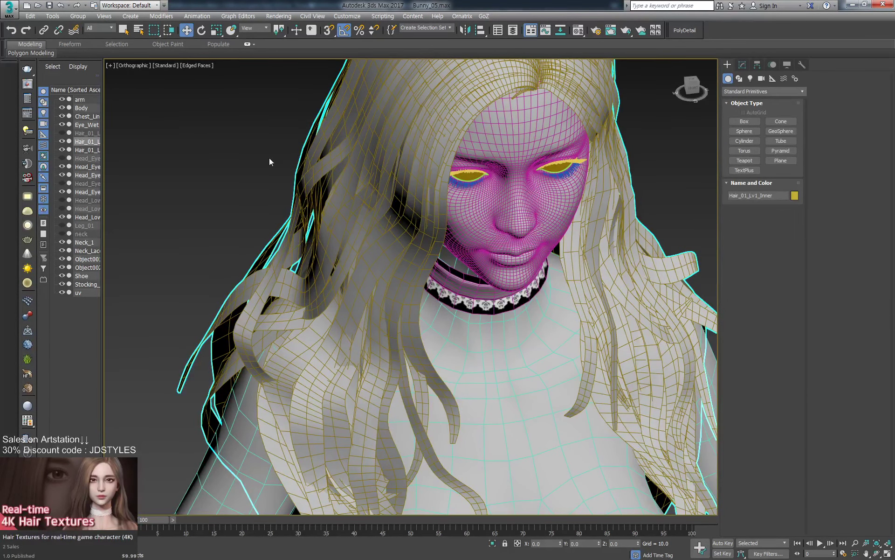
Widen the object list, check the hair layers by hiding and unhiding the copy, and select Hair_01_Lv1_Inner.
click(318, 170)
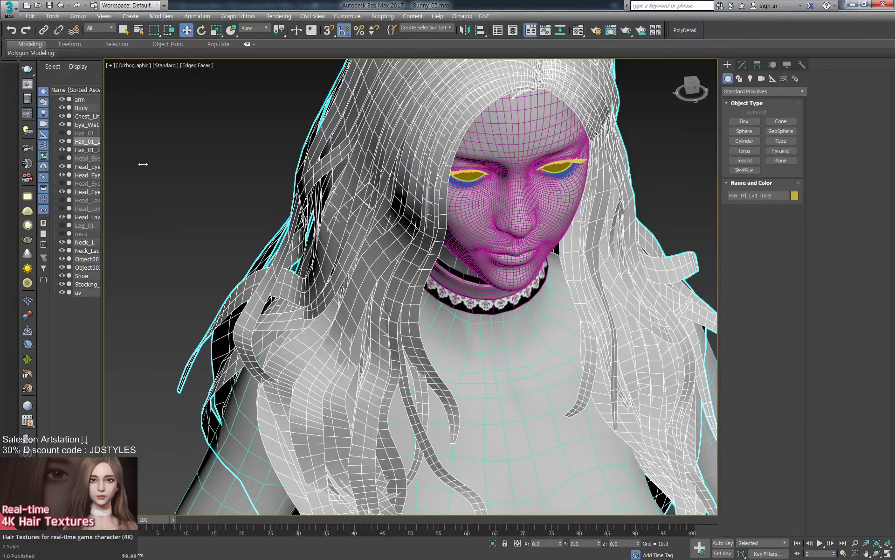
drag(143, 164, 143, 164)
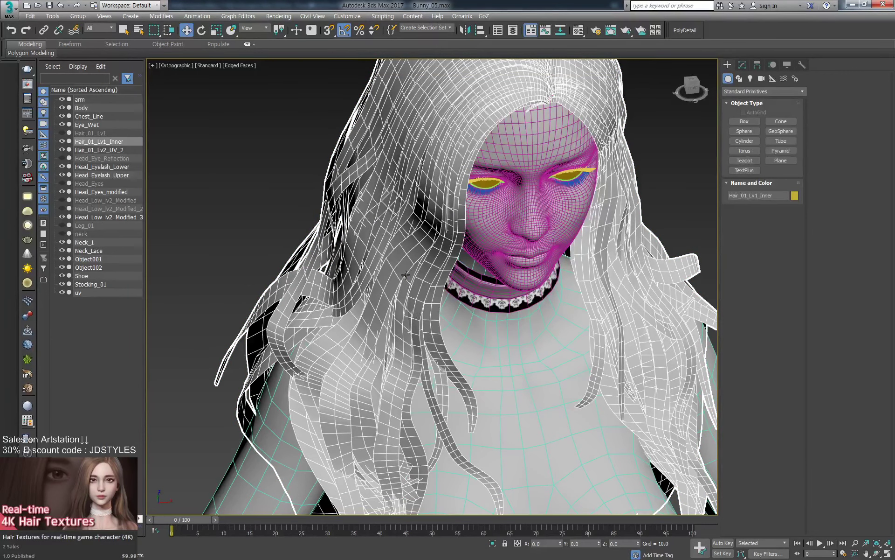
key(alt+h)
click(397, 245)
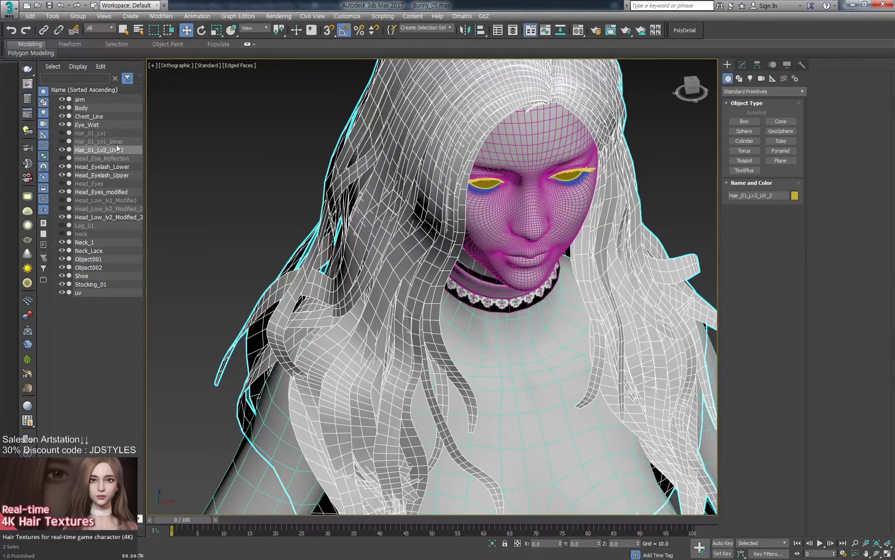
click(62, 141)
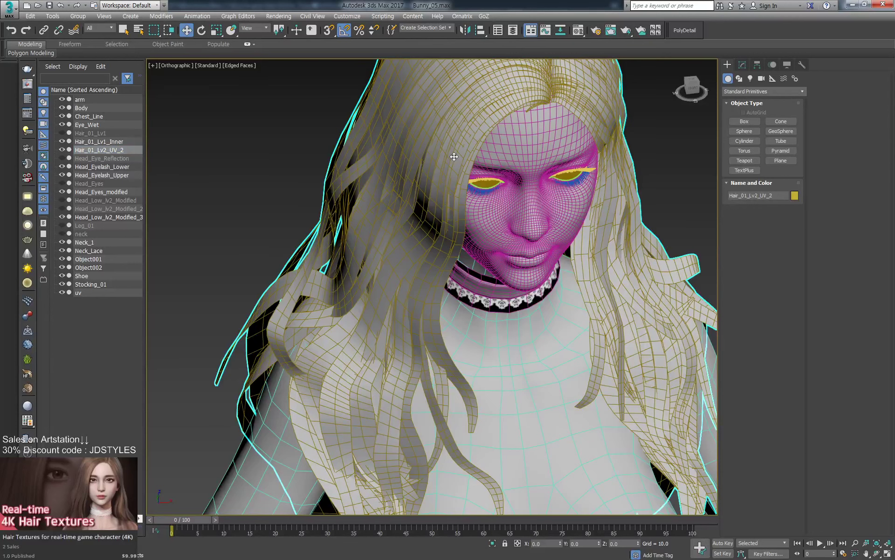
click(363, 165)
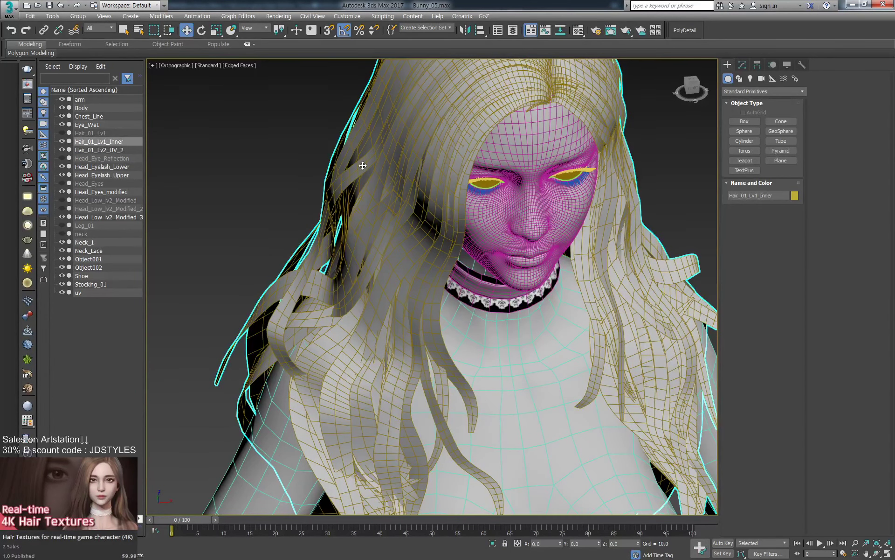
click(362, 165)
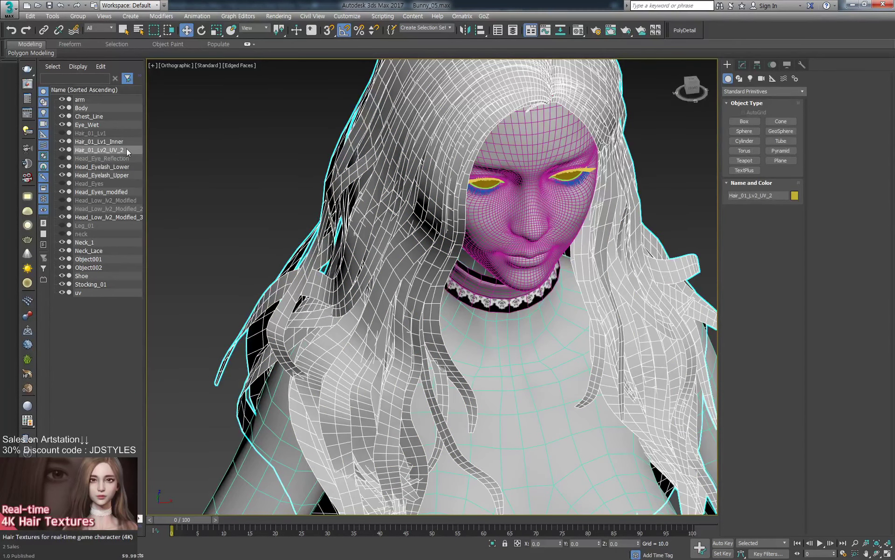
click(124, 142)
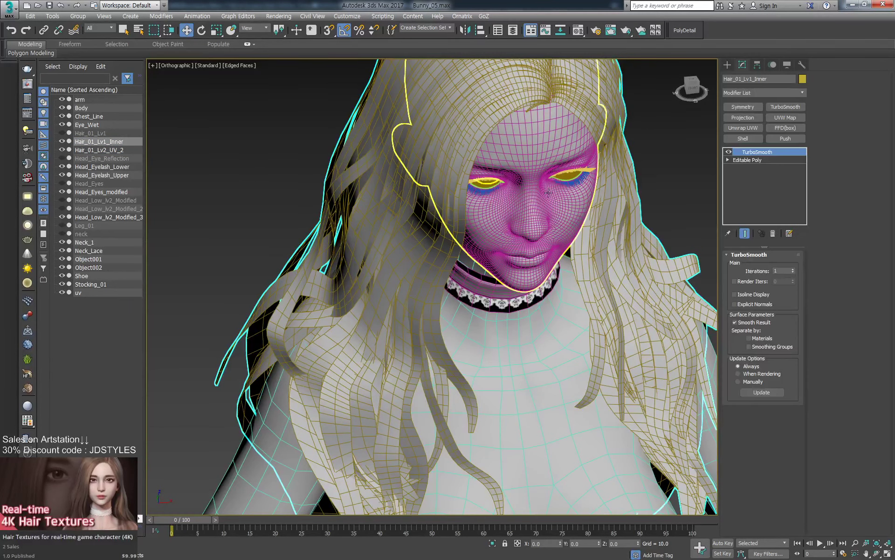
Remove the TurboSmooth modifier from Hair_01_Lv1_Inner and start editing its vertices.
alt+middle_drag(548, 192, 701, 175)
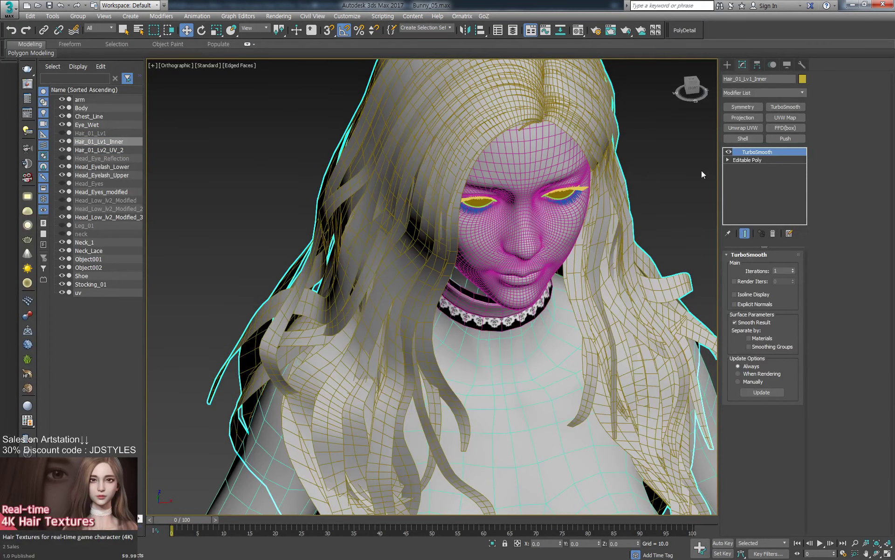
click(773, 234)
alt+middle_drag(574, 252, 606, 336)
key(1)
Scale all vertices of the inner hair copy to about 96% in width and slightly adjust its depth.
click(480, 188)
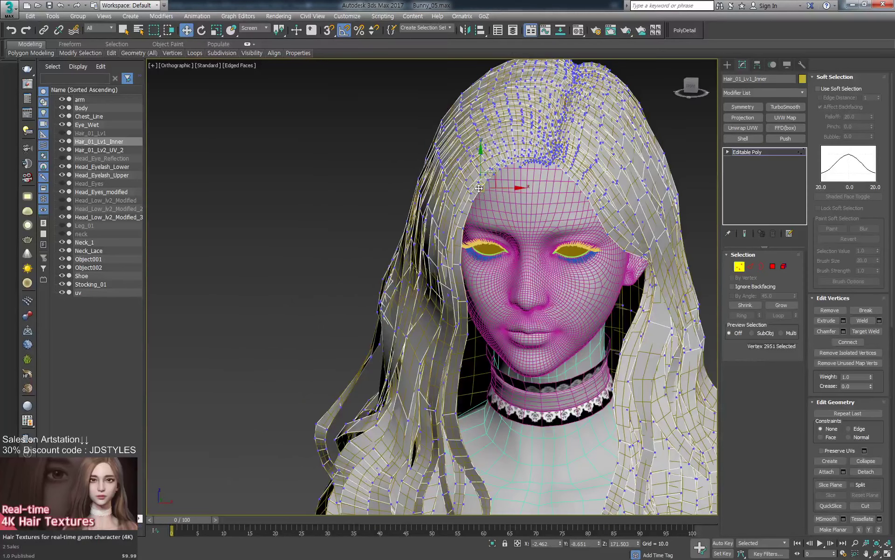
key(ctrl+a)
right_click(596, 231)
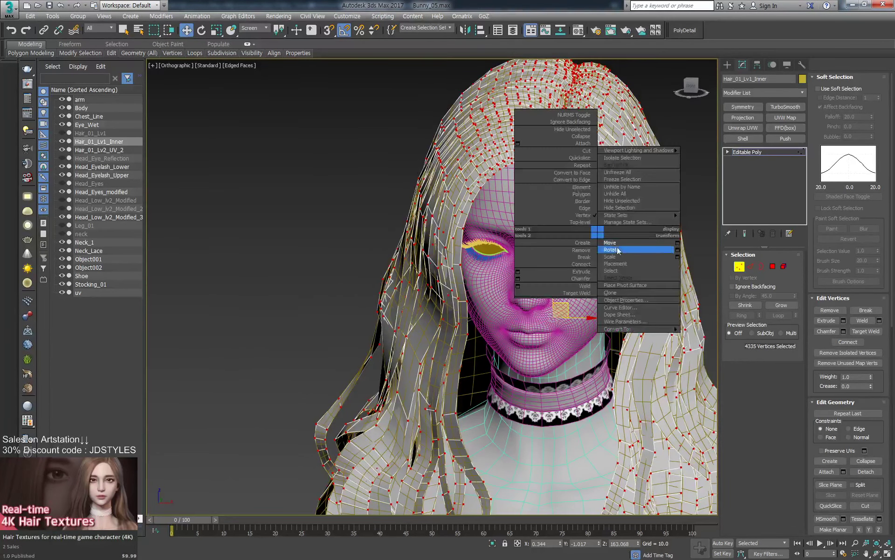
click(620, 258)
alt+middle_drag(620, 259, 636, 243)
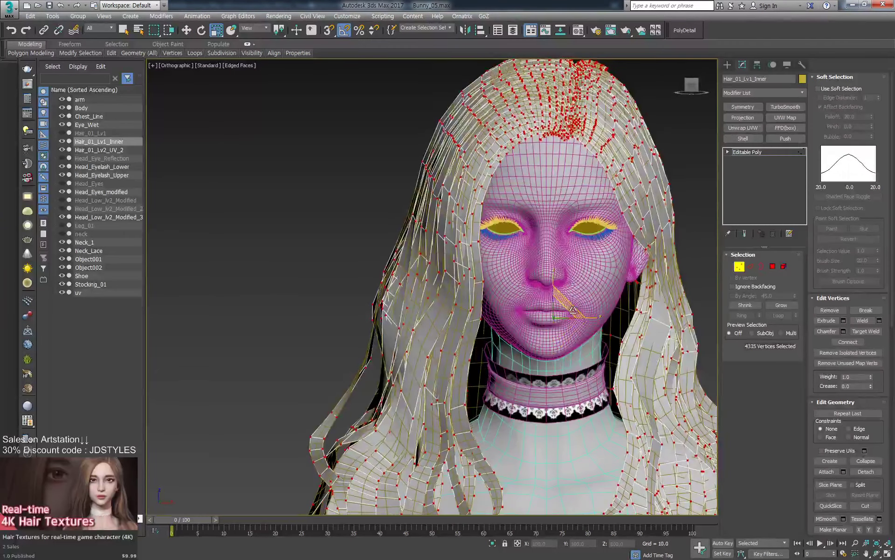
drag(595, 316, 592, 320)
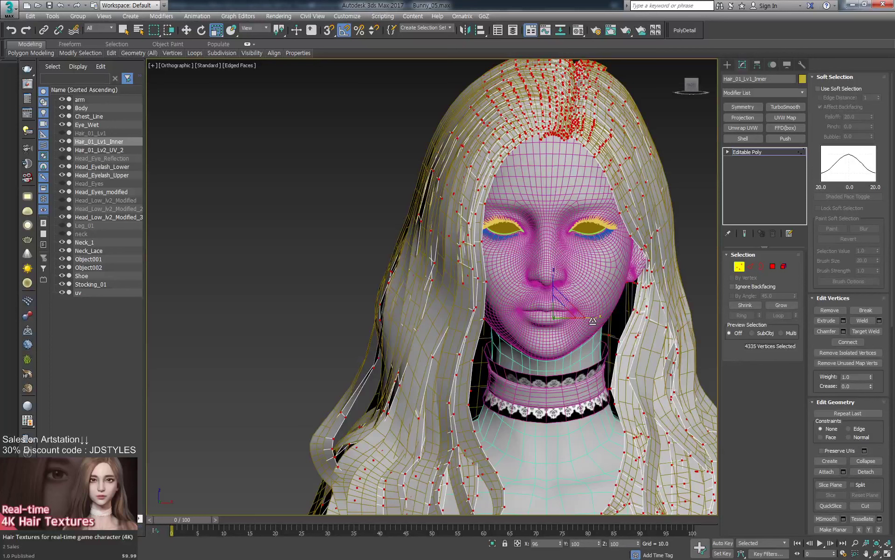
alt+middle_drag(572, 317, 534, 329)
drag(533, 328, 534, 327)
alt+middle_drag(535, 326, 578, 280)
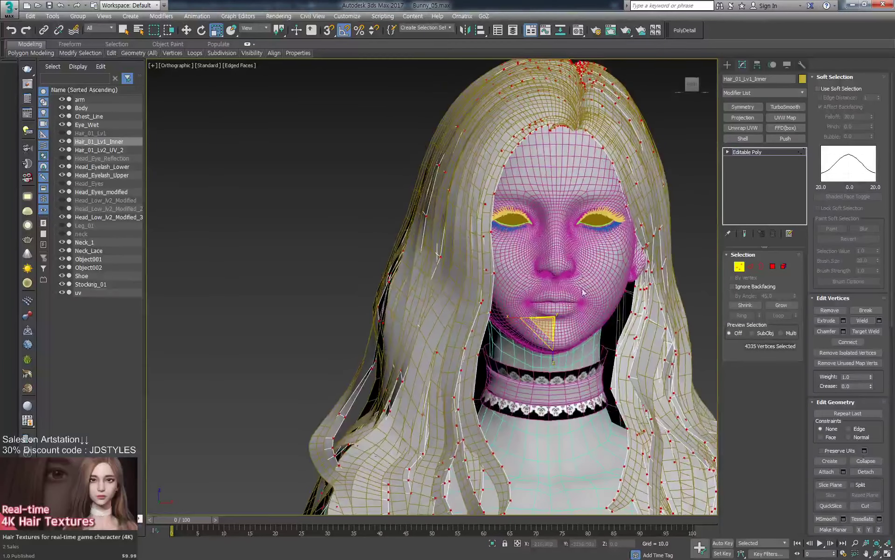
Move all the inner hair vertices slightly downward beneath the outer hair.
right_click(576, 209)
click(599, 217)
drag(557, 280, 555, 291)
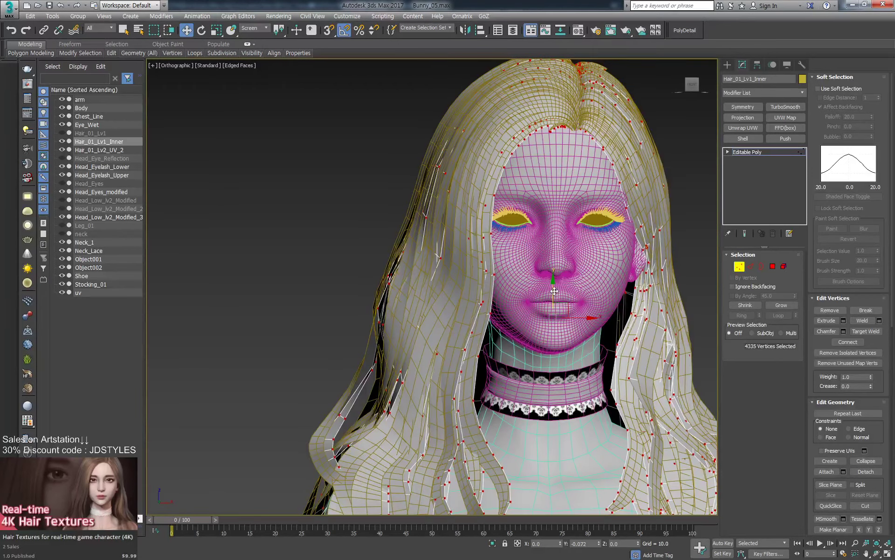
alt+middle_drag(571, 283, 566, 293)
Pick a hairline vertex of the inner hair and enable soft selection with edge distance 5 and a falloff of 4.0.
middle_drag(548, 368, 544, 281)
scroll(560, 268, down, 1)
scroll(540, 286, up, 8)
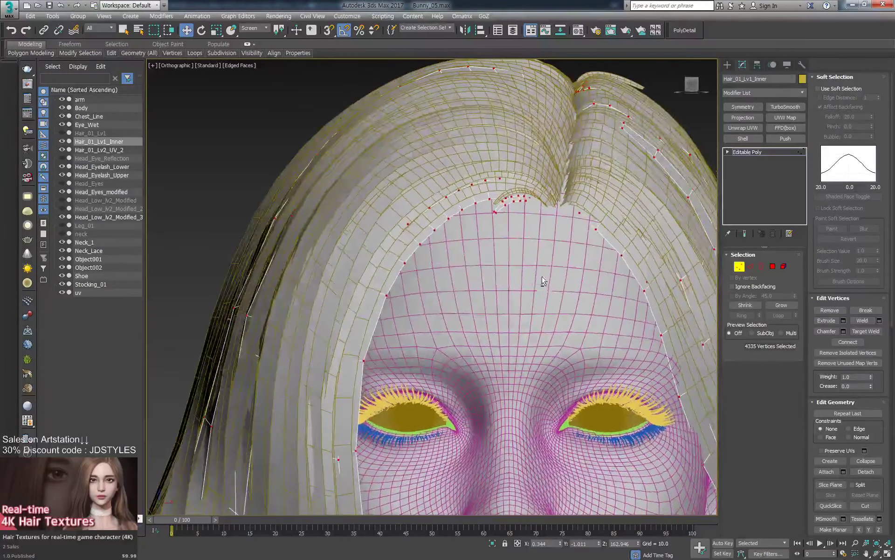
click(577, 216)
scroll(595, 194, up, 3)
alt+middle_drag(595, 194, 598, 203)
key(ctrl+s)
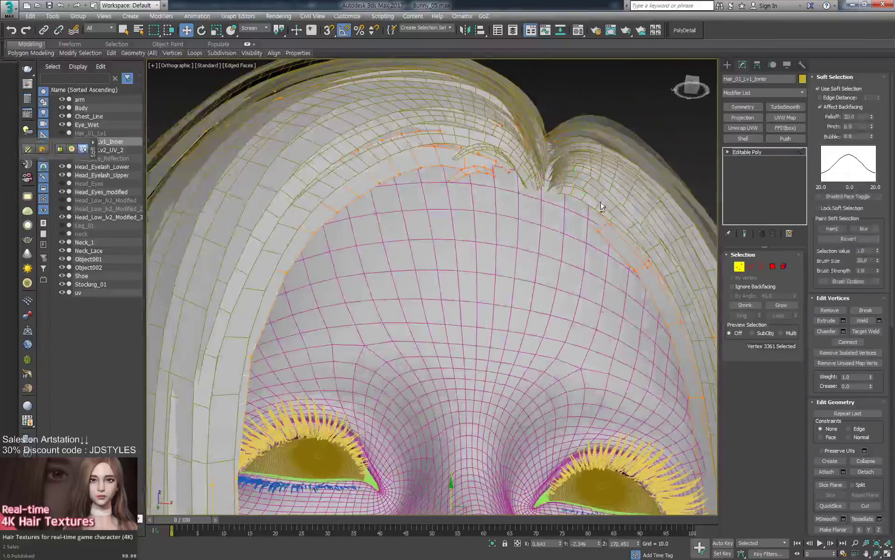
click(845, 99)
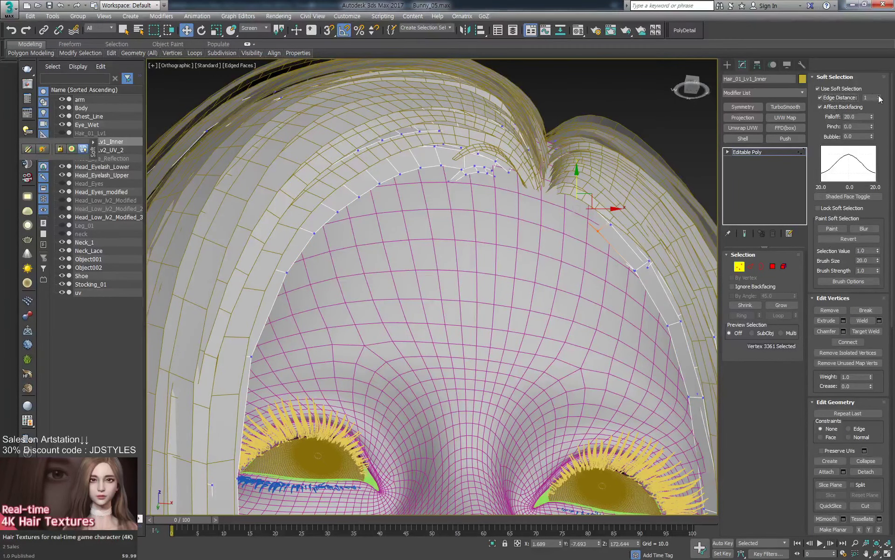
click(879, 96)
click(879, 96)
click(880, 96)
click(879, 96)
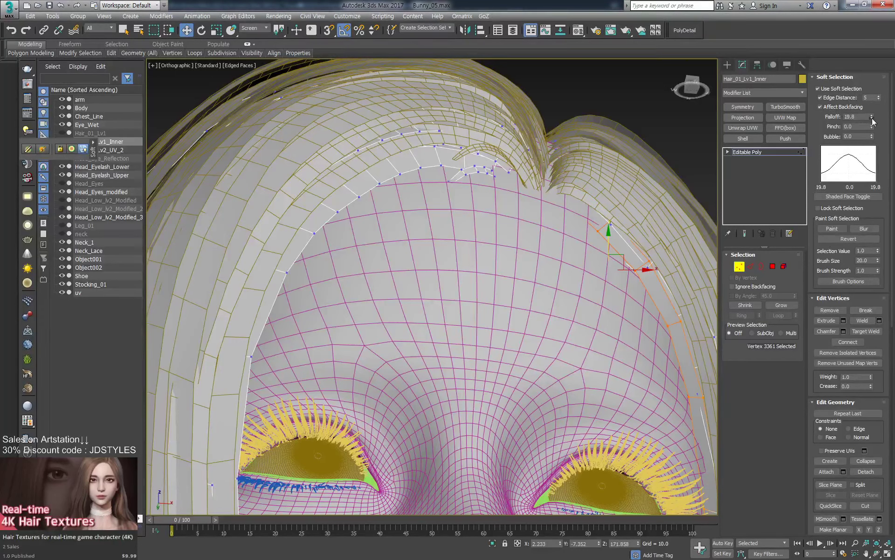
drag(872, 141, 872, 156)
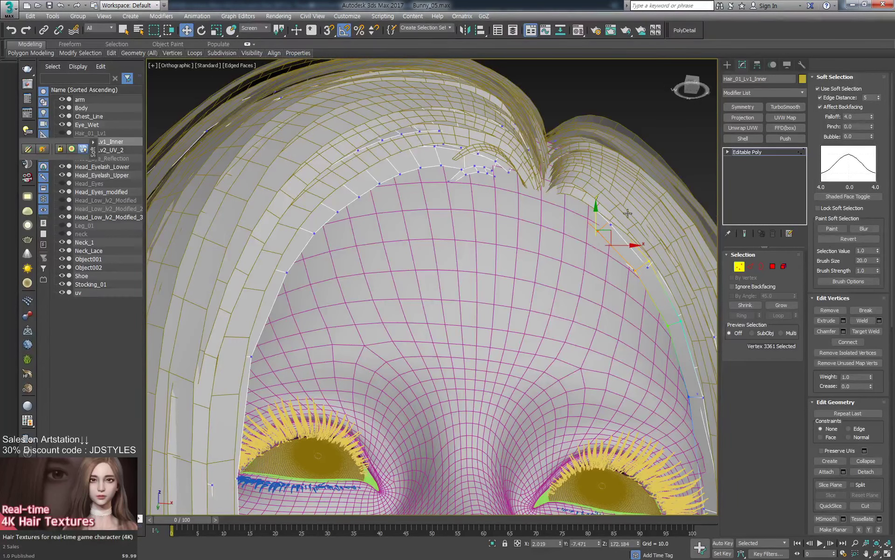
Move the inner hair's hairline vertices on the character's left of the parting so they tuck under the outer hair.
drag(608, 232, 611, 236)
key(F3)
key(F3)
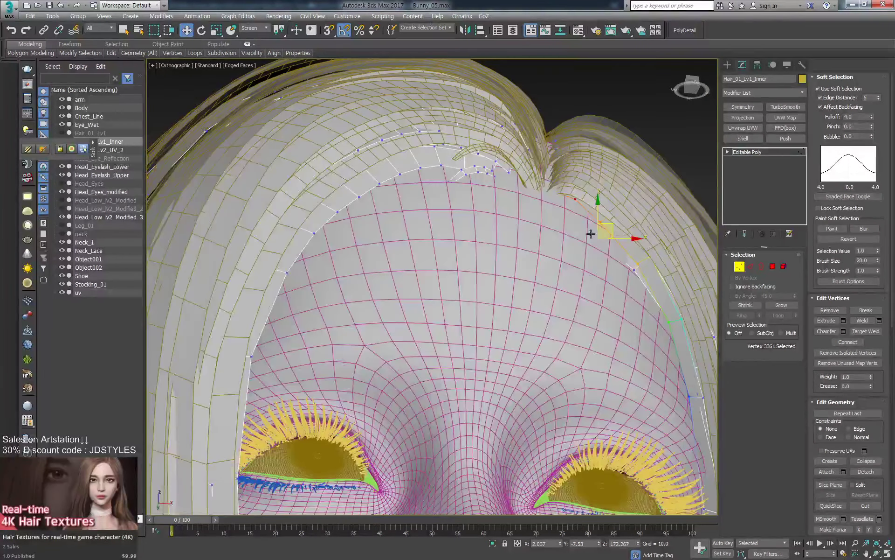
key(F3)
click(600, 242)
key(F3)
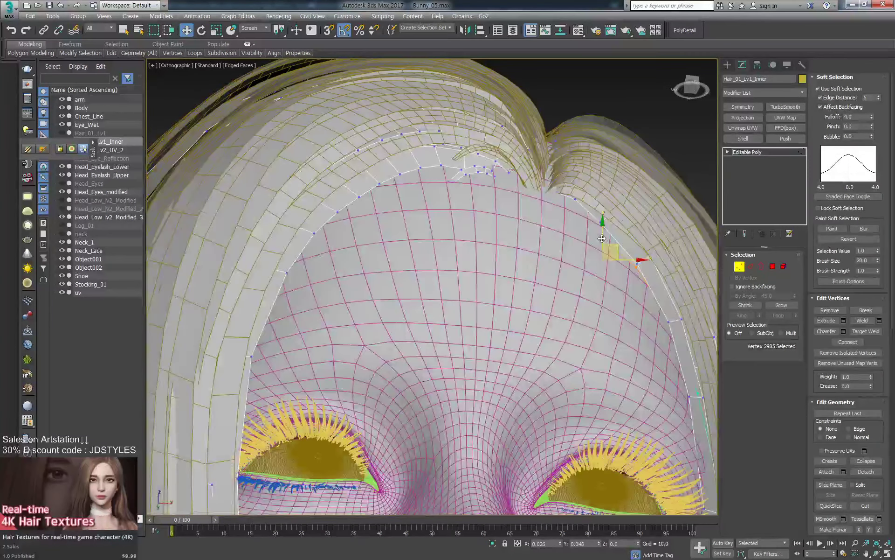
drag(608, 219, 608, 200)
key(F3)
key(F3)
Reposition the inner hair vertices at the top of the forehead beside the parting to follow the outer hairline.
click(484, 174)
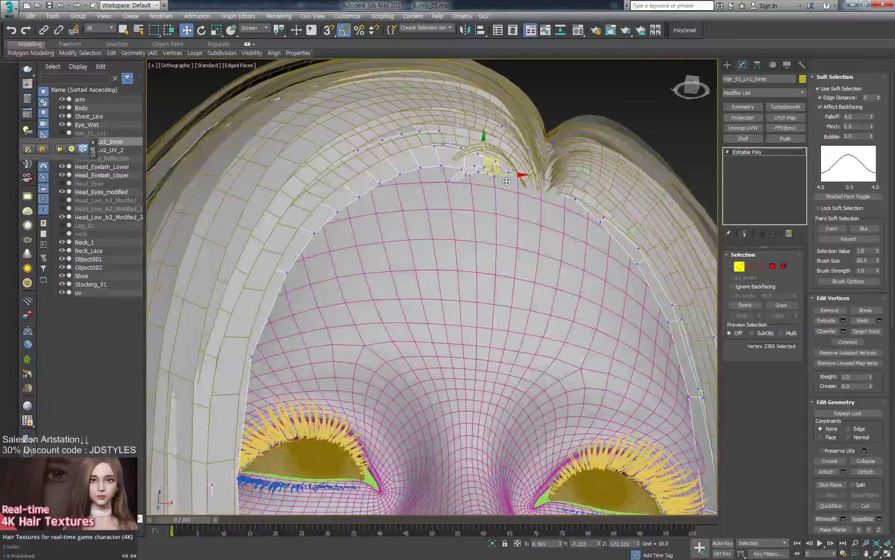
key(F3)
key(F3)
click(462, 173)
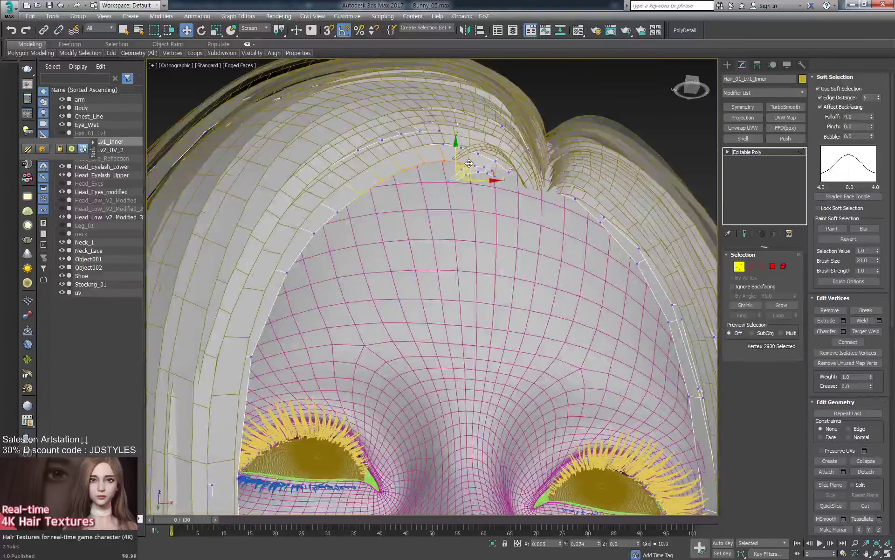
drag(507, 174, 507, 175)
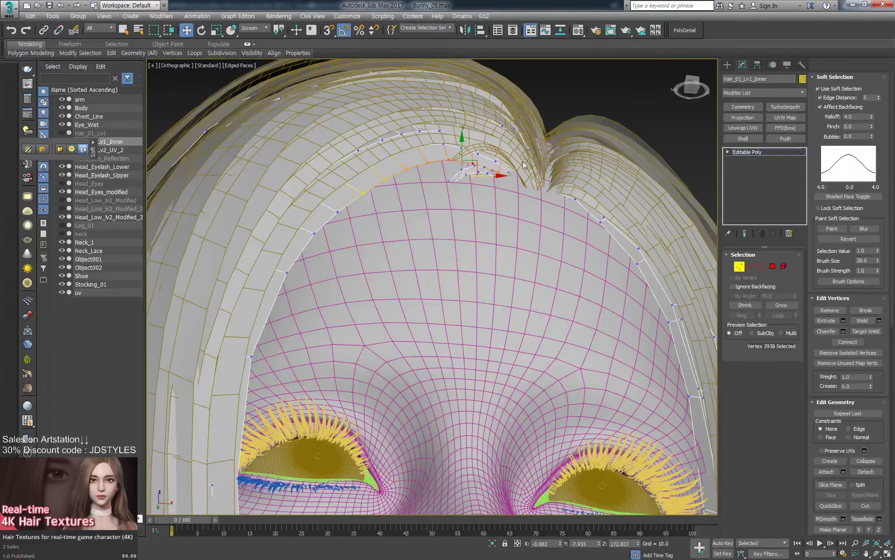
click(494, 178)
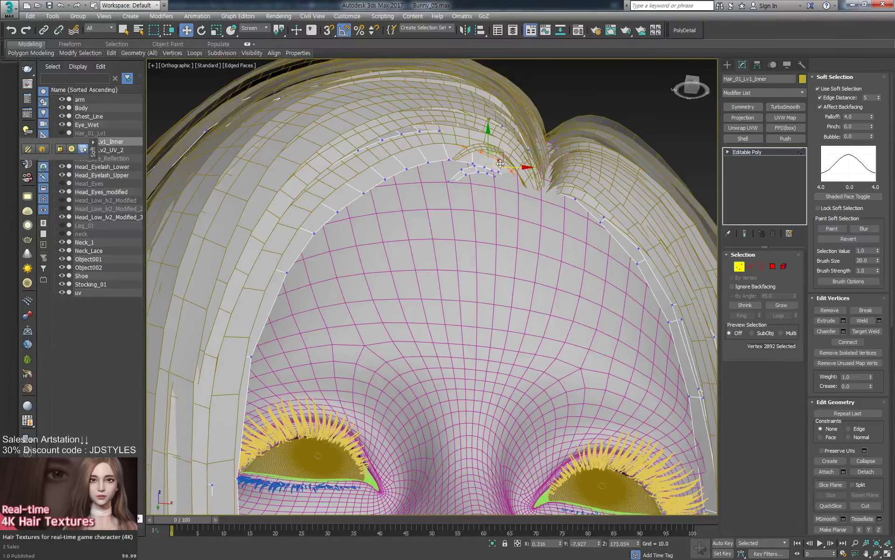
drag(493, 178, 508, 174)
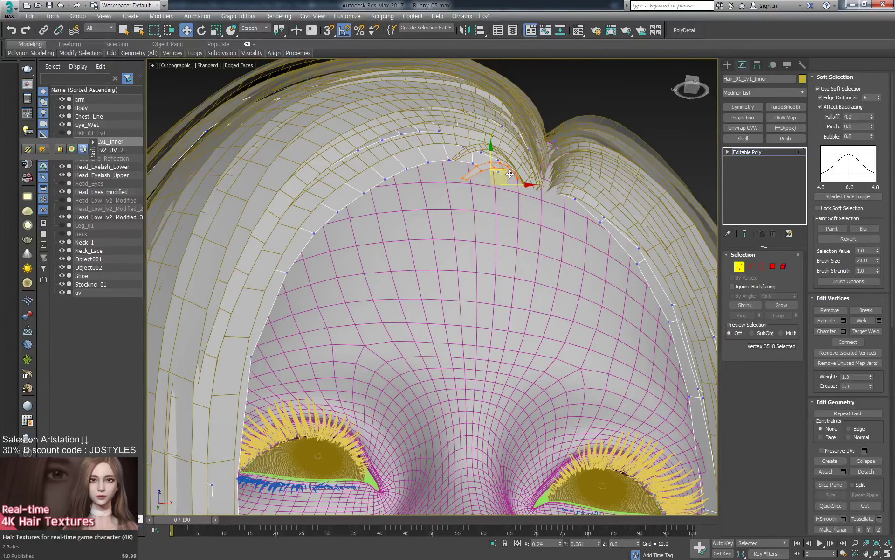
alt+middle_drag(545, 182, 555, 202)
scroll(555, 202, down, 2)
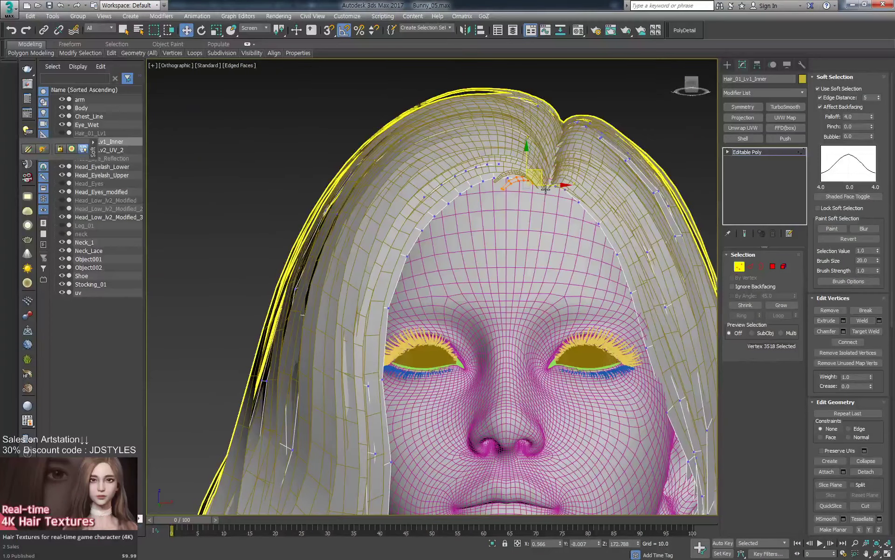
Adjust the inner hair vertices along the character's left temple down to the ear, and finish vertex editing.
click(747, 152)
scroll(639, 262, down, 4)
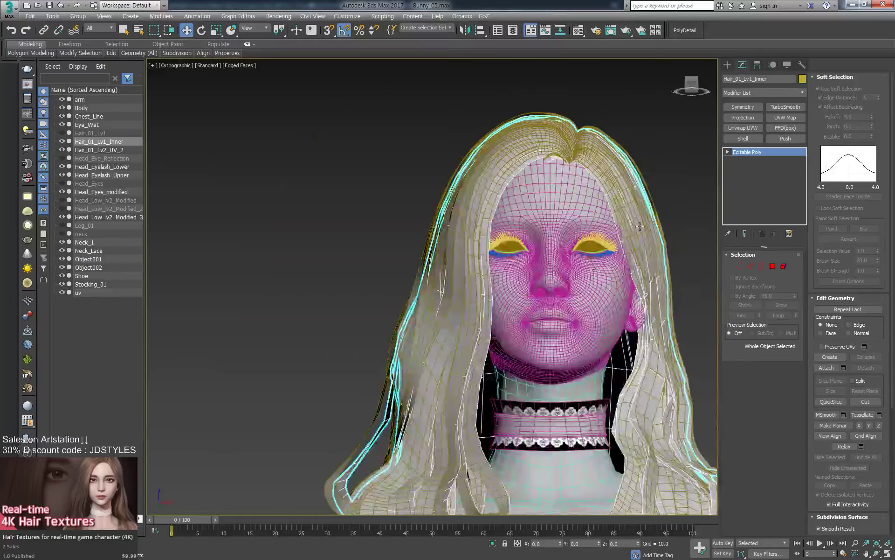
scroll(640, 262, up, 1)
middle_drag(639, 262, 636, 113)
middle_drag(671, 193, 640, 191)
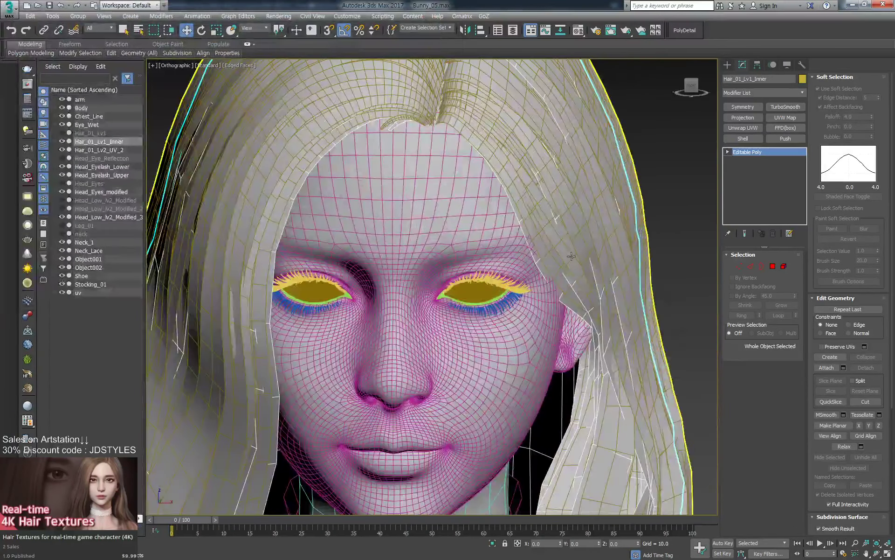
key(1)
click(570, 280)
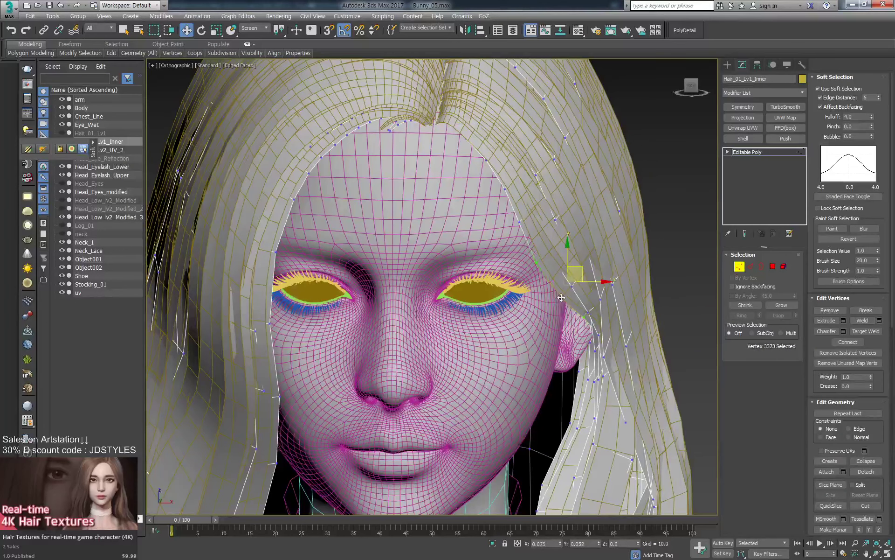
click(521, 224)
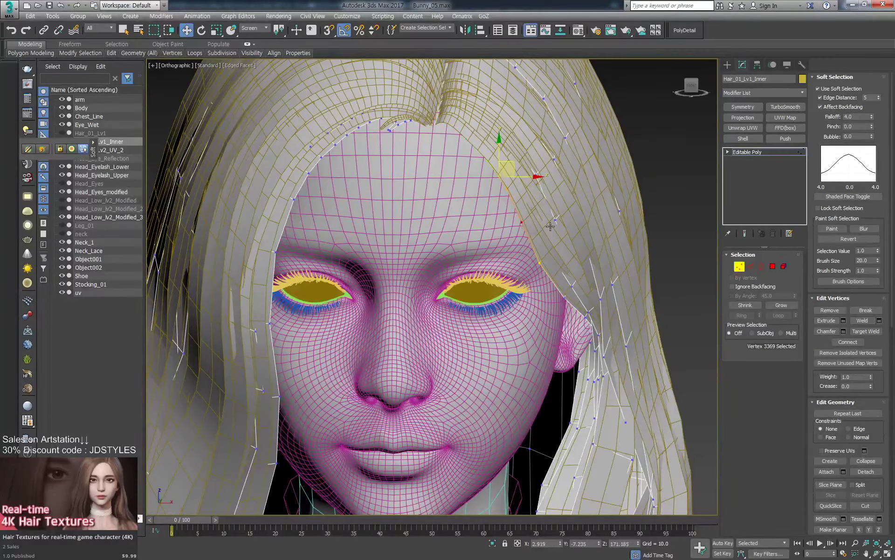
click(748, 153)
Export the inner hair over Hair_01_Lv2_UV_Inner.obj in the Mesh folder, skipping the missing texture map.
key(ctrl+e)
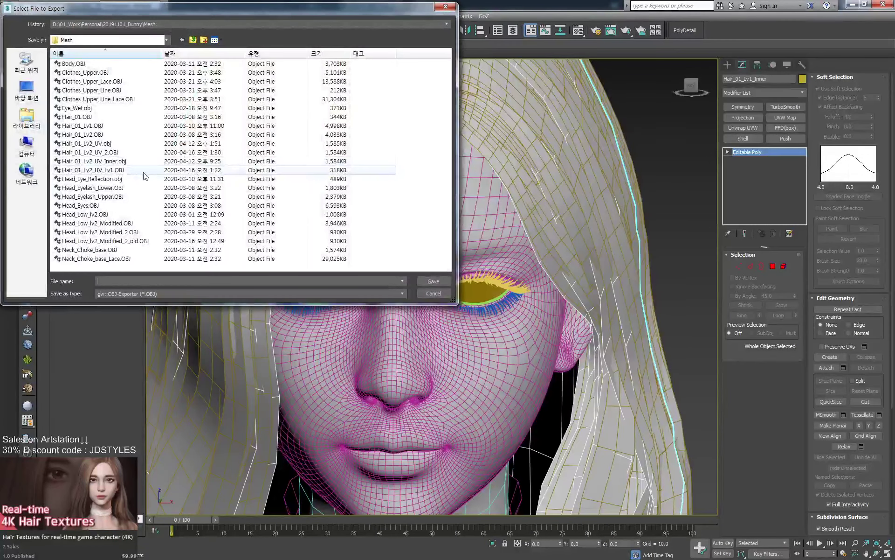
click(115, 163)
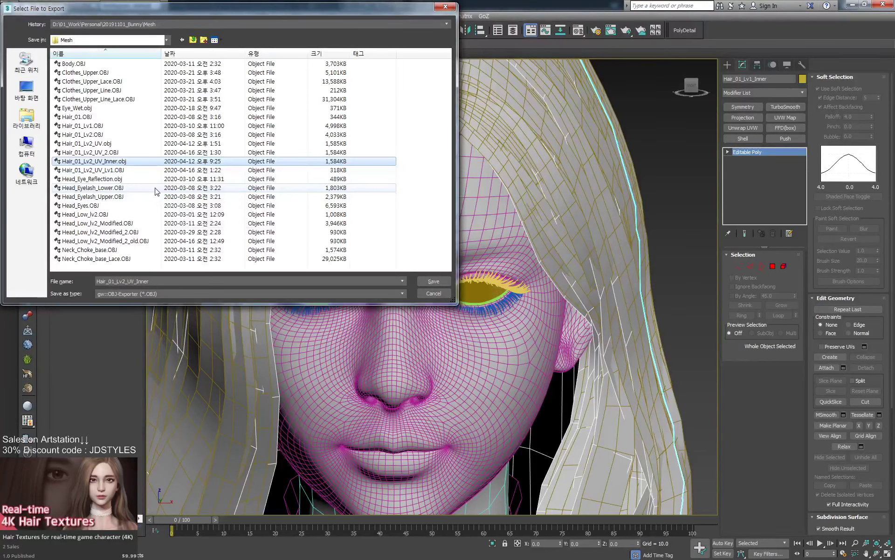
key(Return)
key(Return)
key(Return)
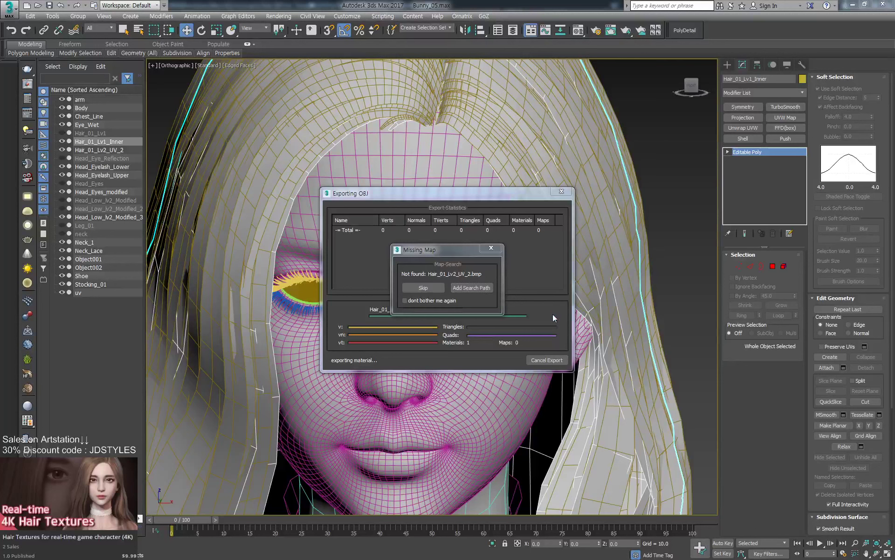
key(Return)
click(513, 166)
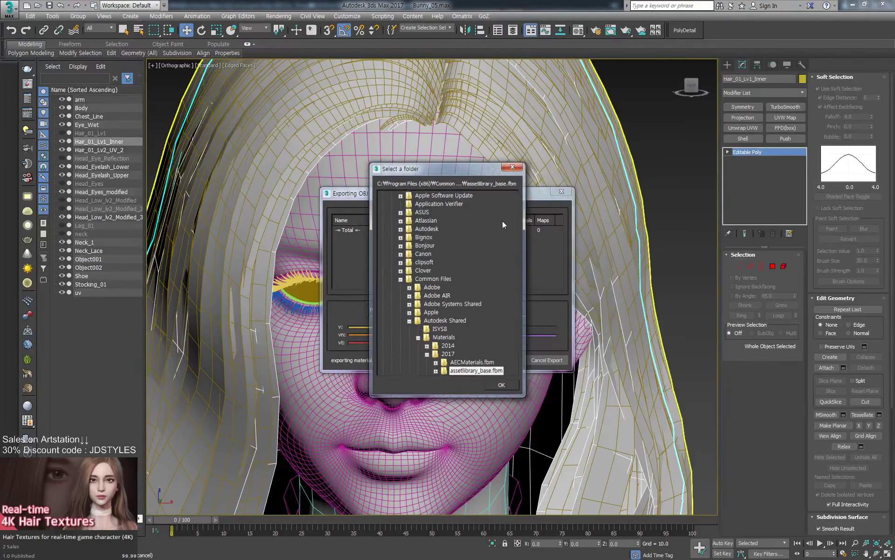
click(431, 300)
click(428, 289)
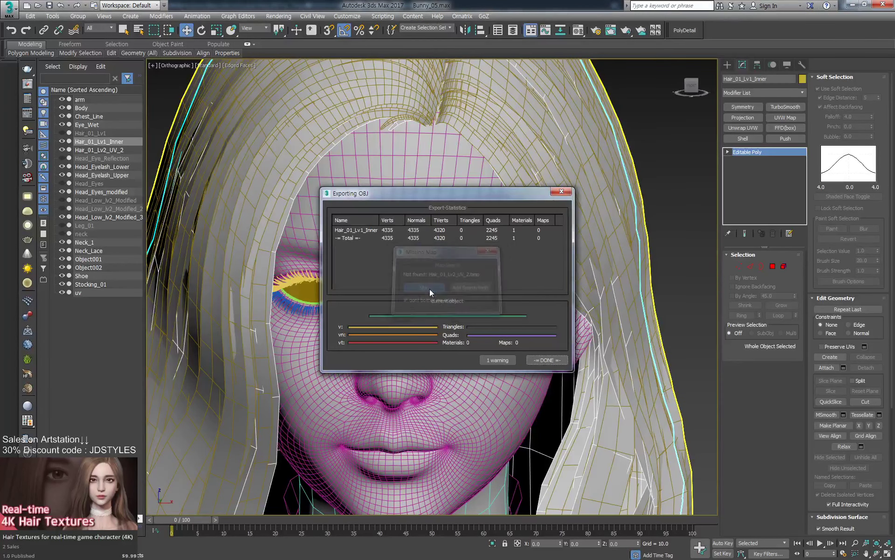
click(547, 360)
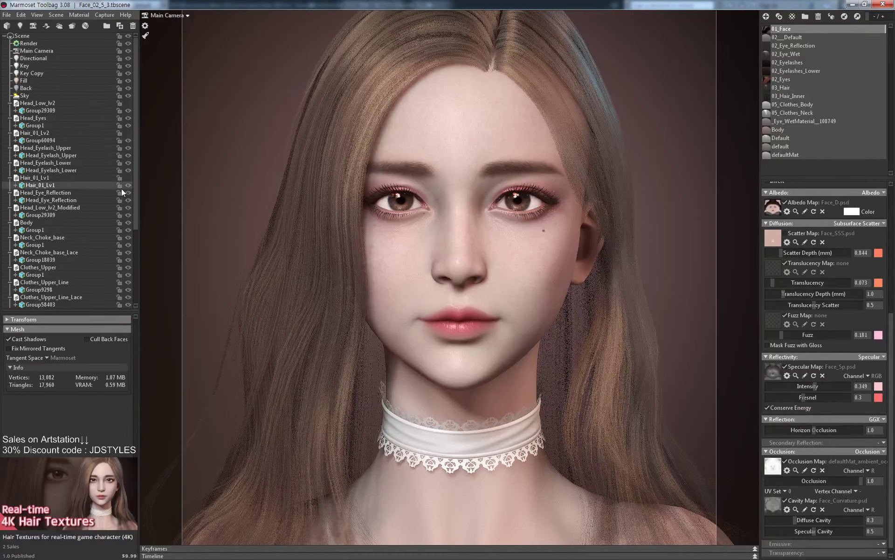
In Marmoset Toolbag, show the Hair_01_Lv1_Inner mesh and apply the 03_Hair_Inner material to the Hair_01_Lv2_UV_Inner group.
scroll(122, 188, down, 3)
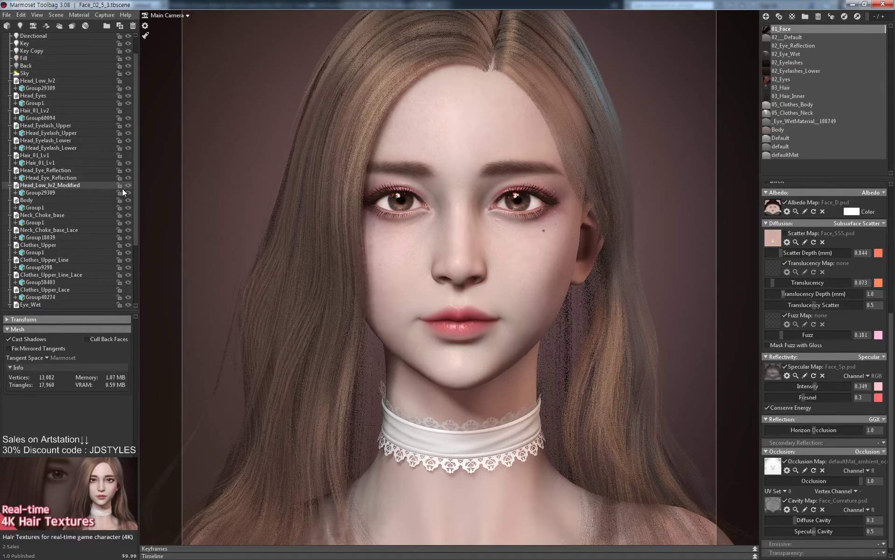
scroll(122, 194, down, 2)
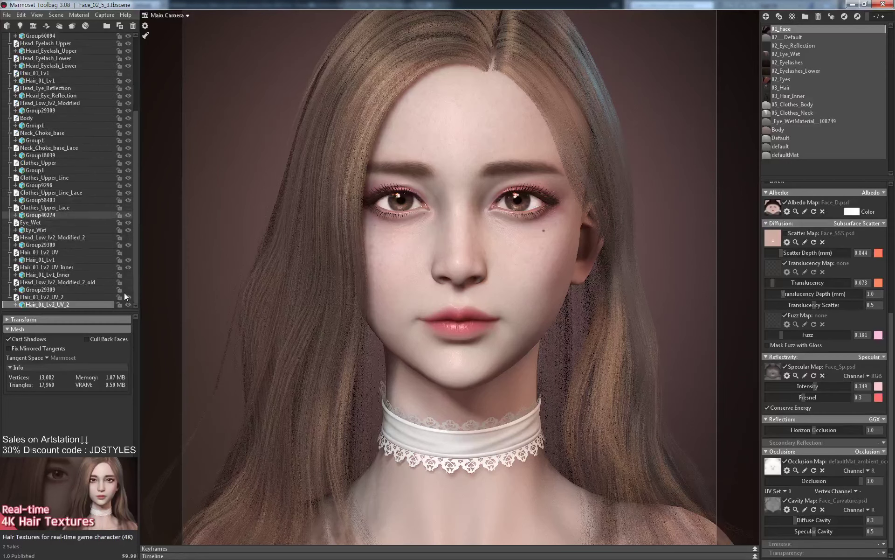
click(127, 274)
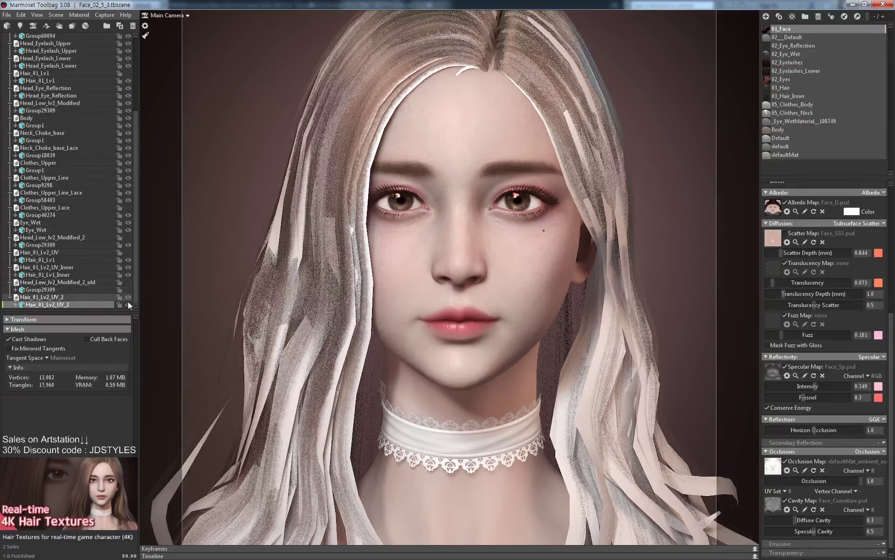
click(800, 95)
click(51, 274)
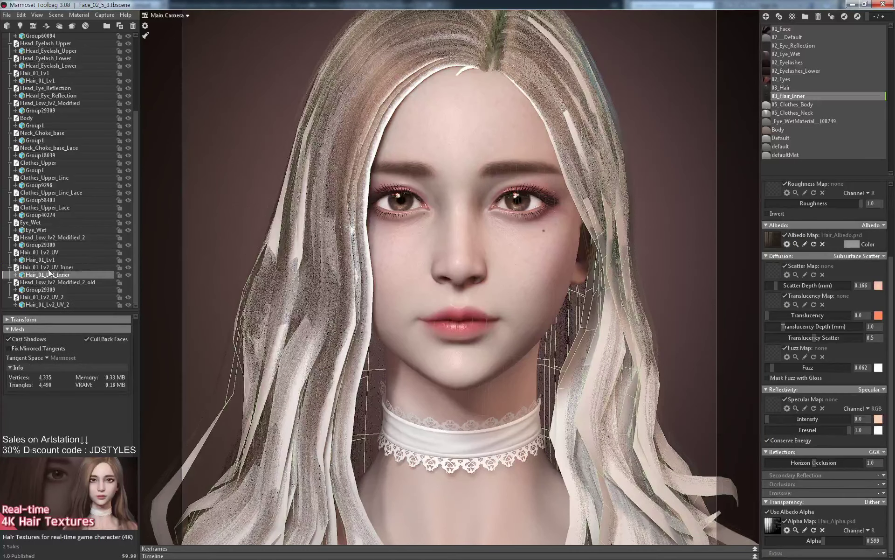
click(40, 266)
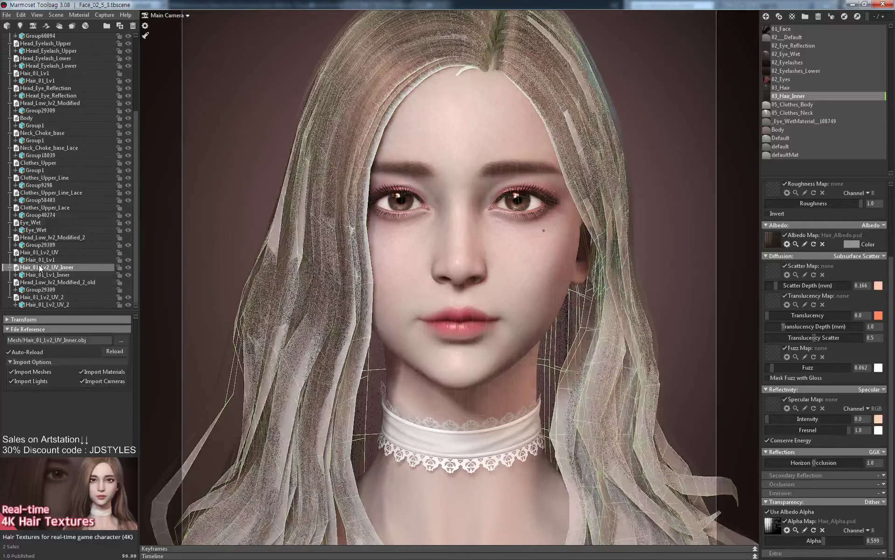
click(52, 266)
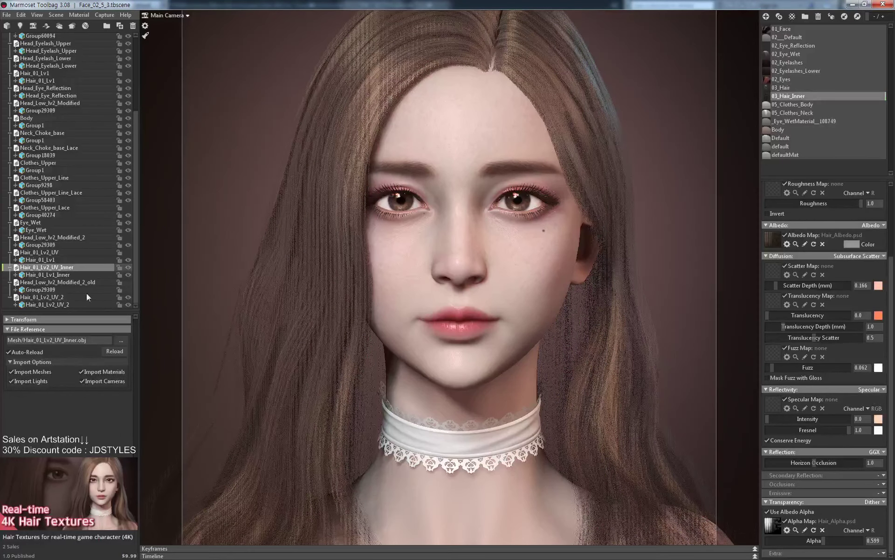
Turn off back-face culling on the Hair_01_Lv1_Inner mesh and inspect the layered hair around the face.
click(62, 275)
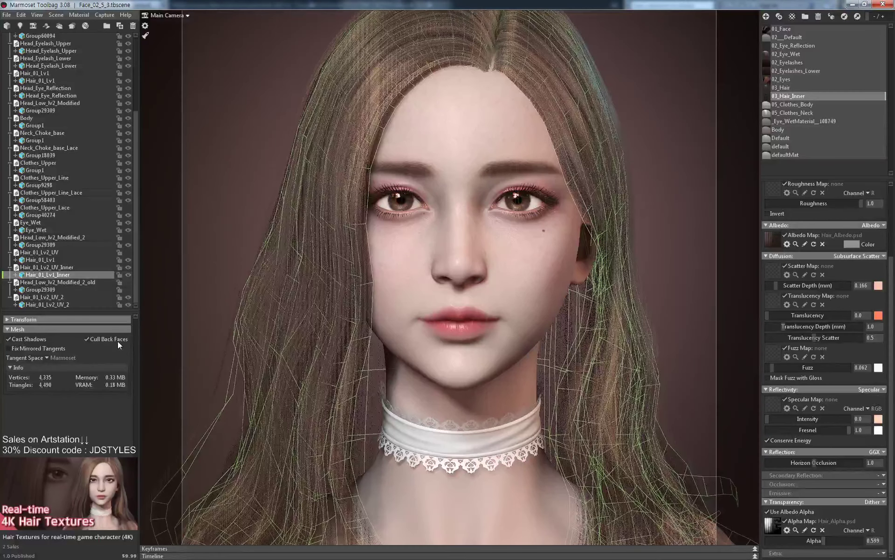
click(116, 340)
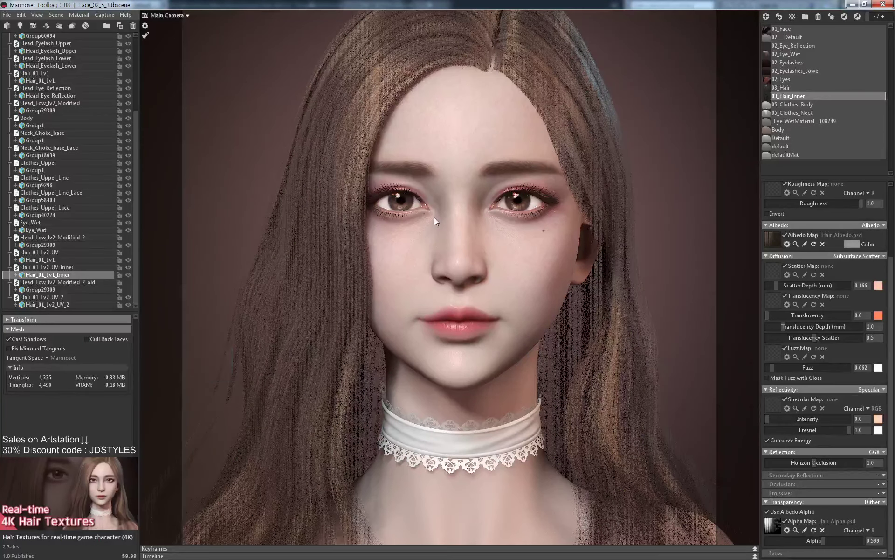
drag(440, 217, 440, 216)
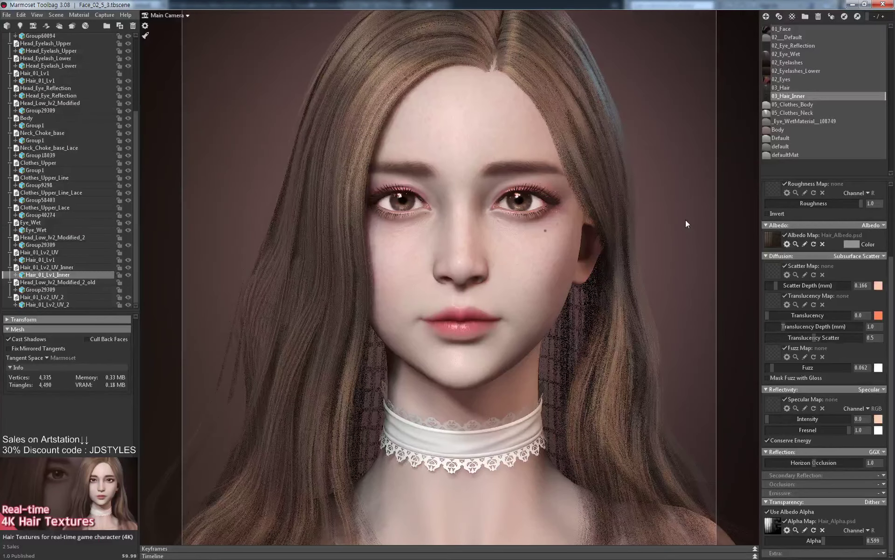
mouse_move(686, 219)
right_down()
mouse_move(687, 209)
mouse_move(690, 226)
right_up()
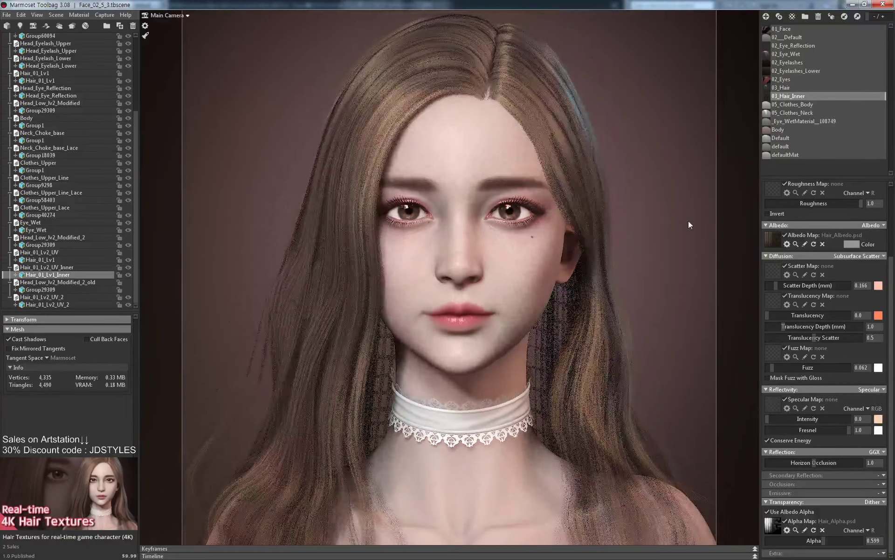
mouse_move(674, 219)
mouse_down()
mouse_move(660, 218)
mouse_move(685, 224)
mouse_up()
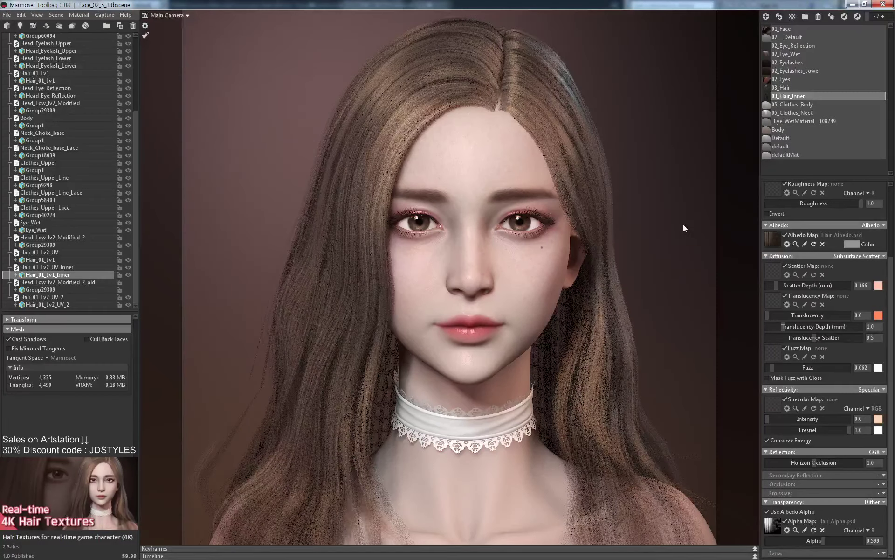
drag(690, 225, 687, 225)
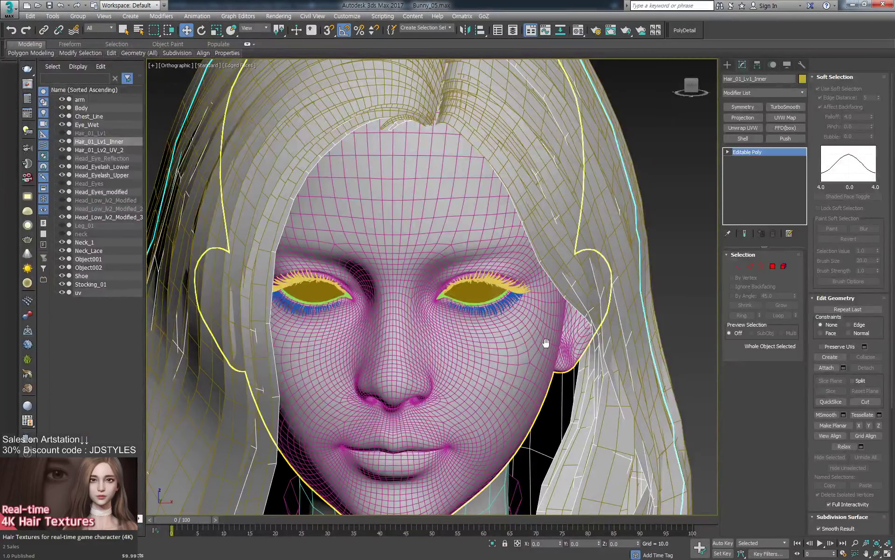
Isolate the inner hair and the outer Hair_01_Lv2_UV_2 mesh and show them as wireframe in the Right view.
scroll(544, 344, down, 3)
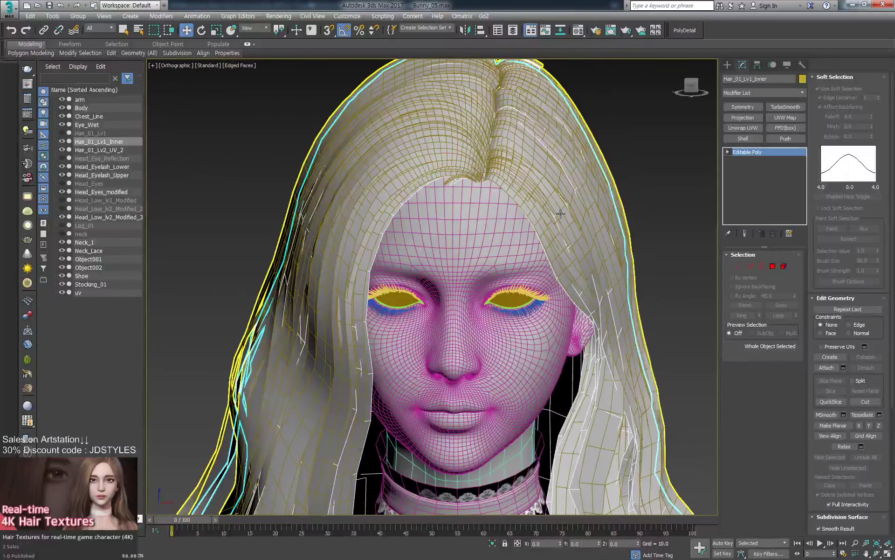
middle_drag(544, 343, 606, 253)
scroll(607, 254, down, 4)
scroll(650, 296, up, 5)
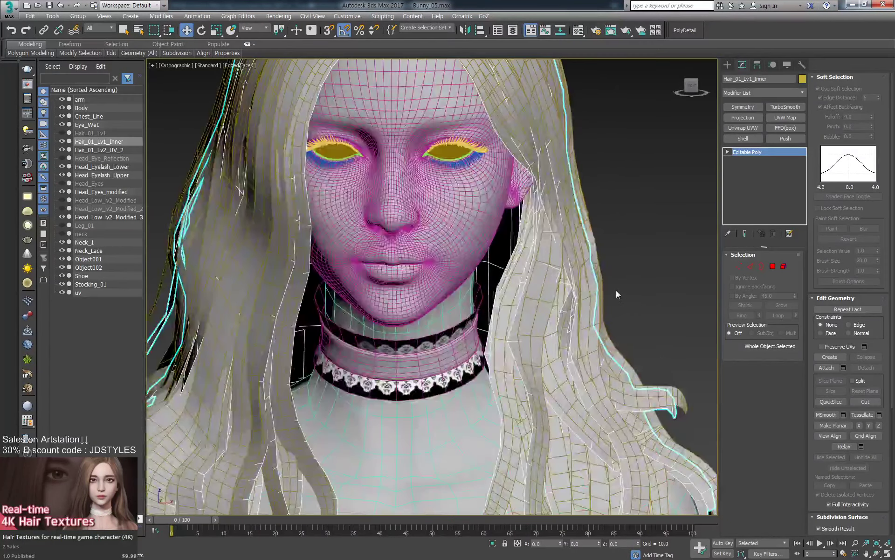
click(627, 273)
drag(626, 270, 527, 285)
key(alt+q)
mouse_move(527, 285)
alt+middle_down()
mouse_move(538, 284)
mouse_move(545, 240)
mouse_move(545, 304)
alt+middle_up()
scroll(557, 322, up, 5)
click(383, 299)
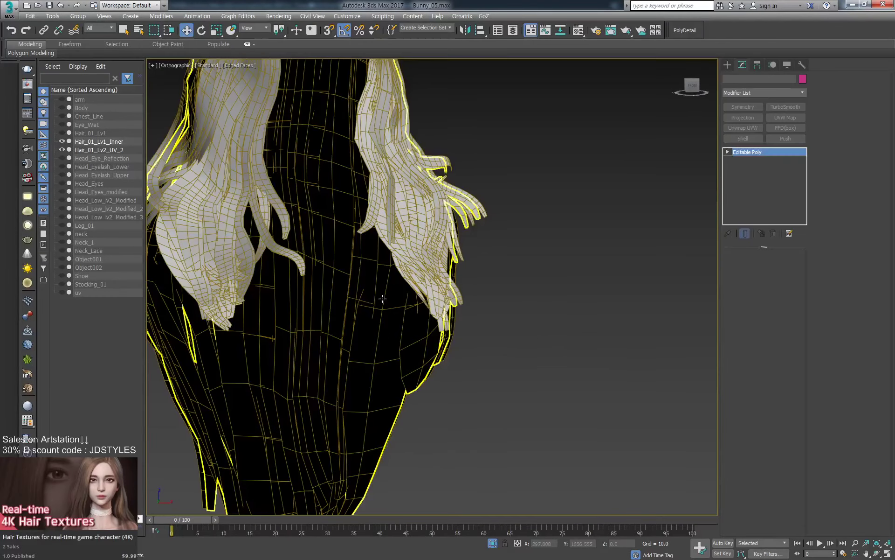
mouse_move(383, 299)
alt+middle_down()
mouse_move(481, 298)
mouse_move(424, 256)
mouse_move(378, 286)
alt+middle_up()
key(r)
key(F3)
scroll(485, 321, up, 5)
Select the inner hair vertices across the lower back lengths and set the soft selection falloff to 11.24.
key(1)
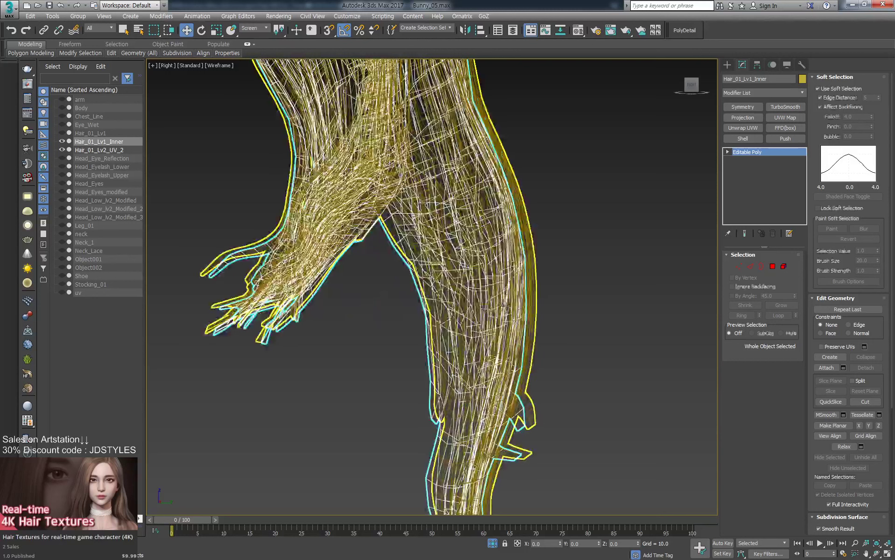
drag(622, 268, 378, 522)
middle_drag(425, 368, 416, 375)
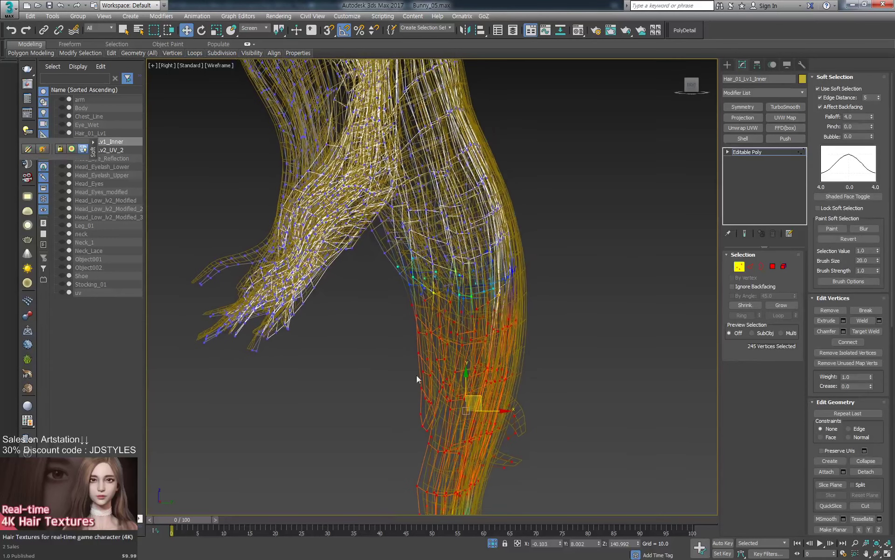
alt+drag(396, 511, 616, 455)
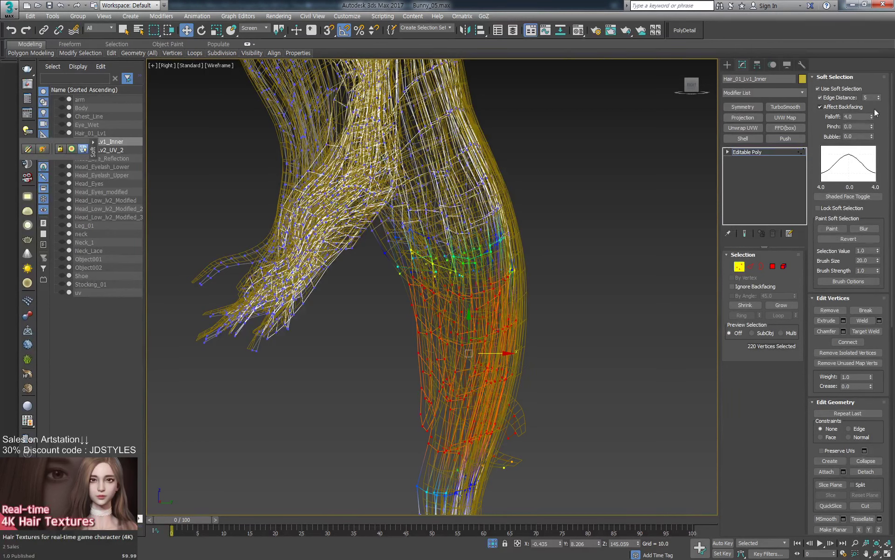
drag(872, 116, 860, 47)
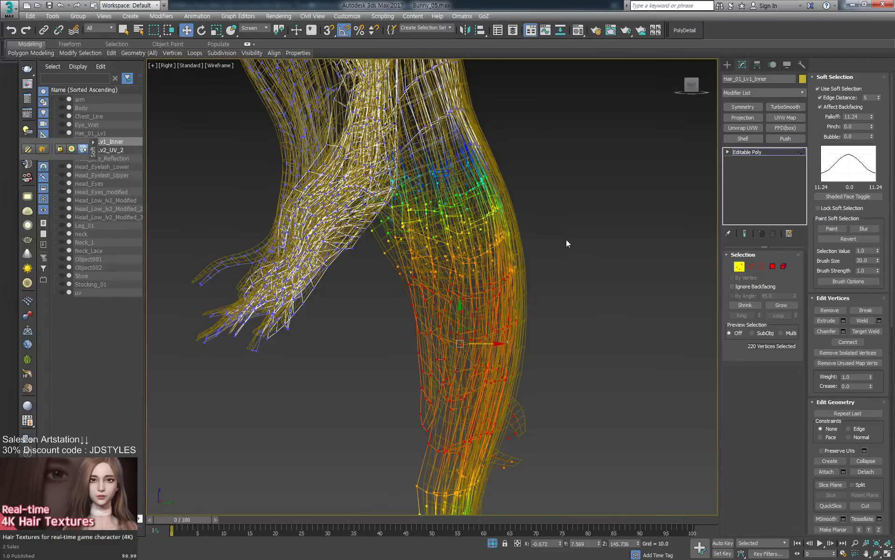
Adjust groups of inner hair vertices along the back, from the lower lengths up behind the head, and finish vertex editing.
drag(566, 243, 473, 368)
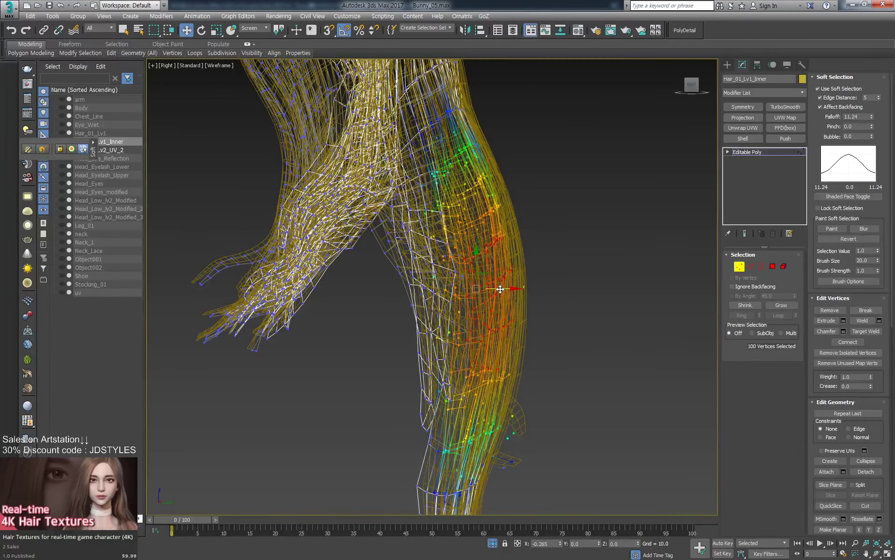
drag(544, 365, 463, 451)
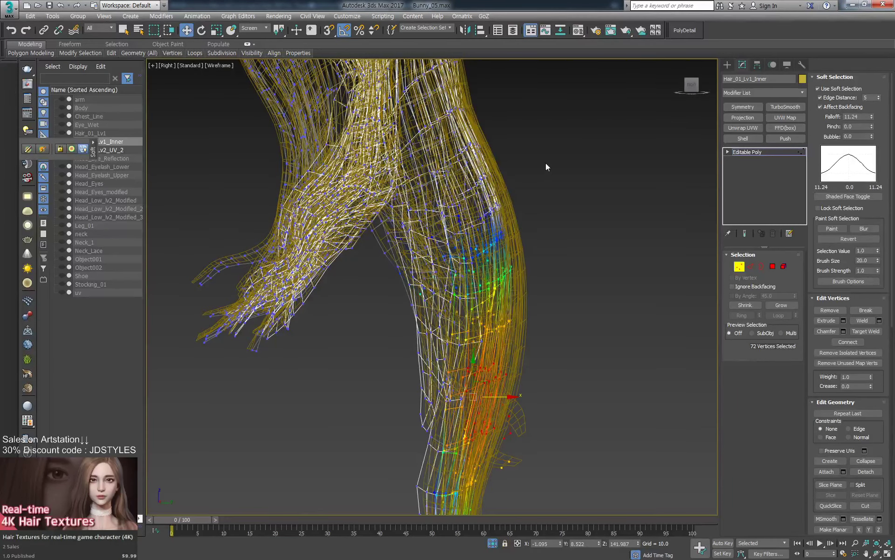
drag(472, 216, 472, 216)
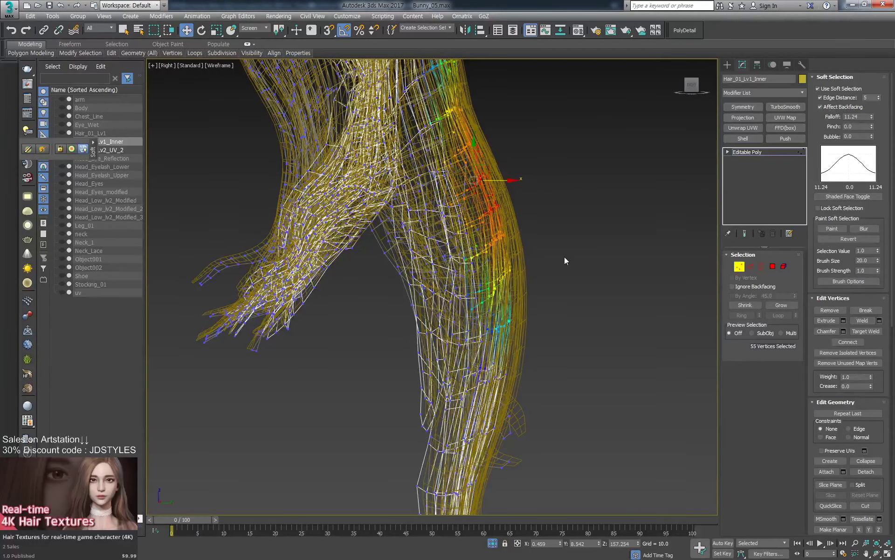
click(564, 258)
middle_drag(534, 135, 505, 248)
drag(493, 272, 543, 314)
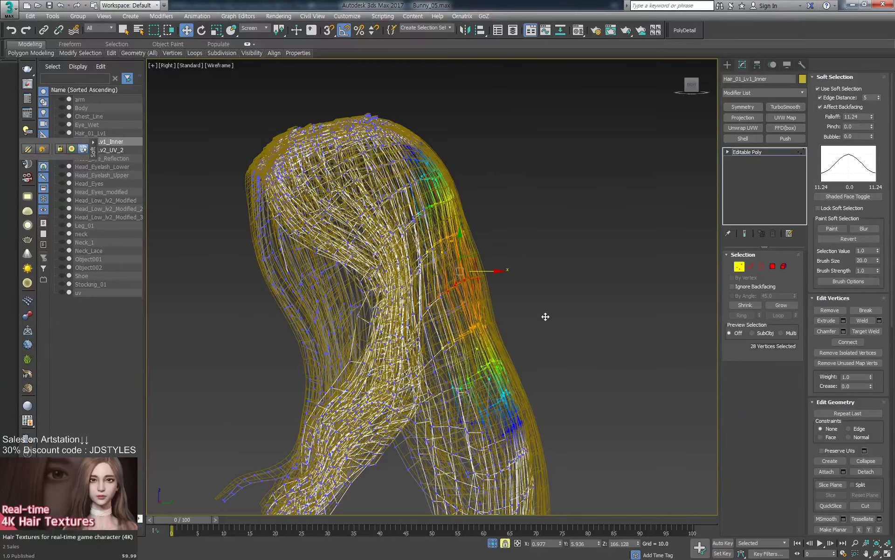
mouse_move(543, 313)
alt+middle_down()
mouse_move(630, 322)
mouse_move(569, 313)
mouse_move(578, 286)
mouse_move(583, 297)
alt+middle_up()
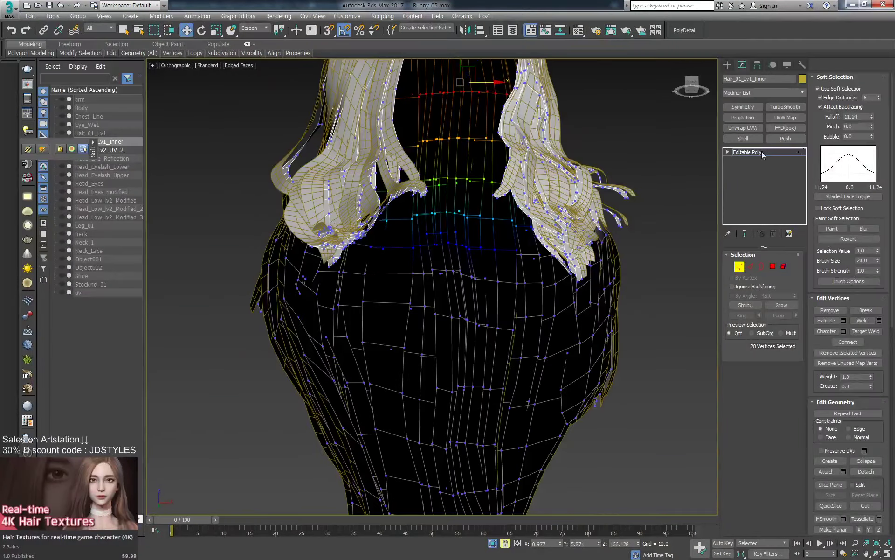
click(762, 152)
Export the reshaped inner hair over Hair_01_Lv2_UV_Inner.obj, skipping the missing map, and end the isolation.
key(ctrl+e)
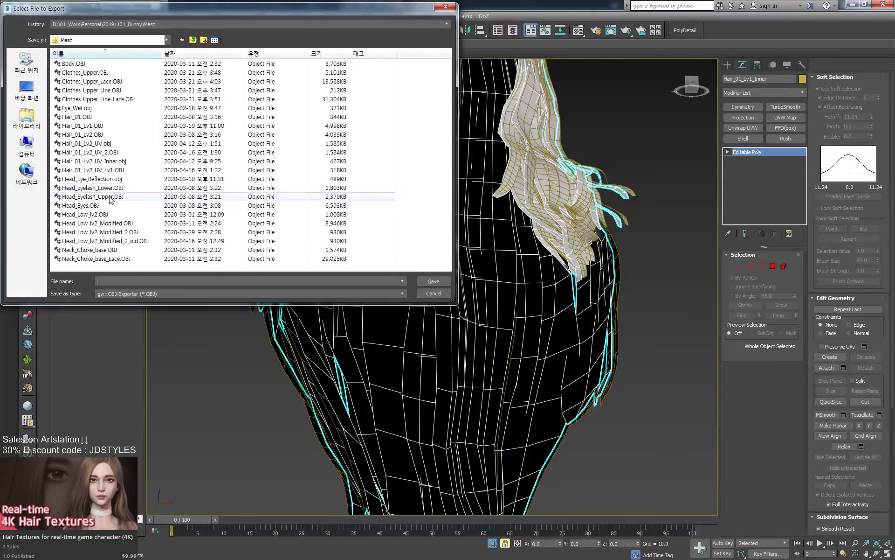
click(93, 160)
click(434, 281)
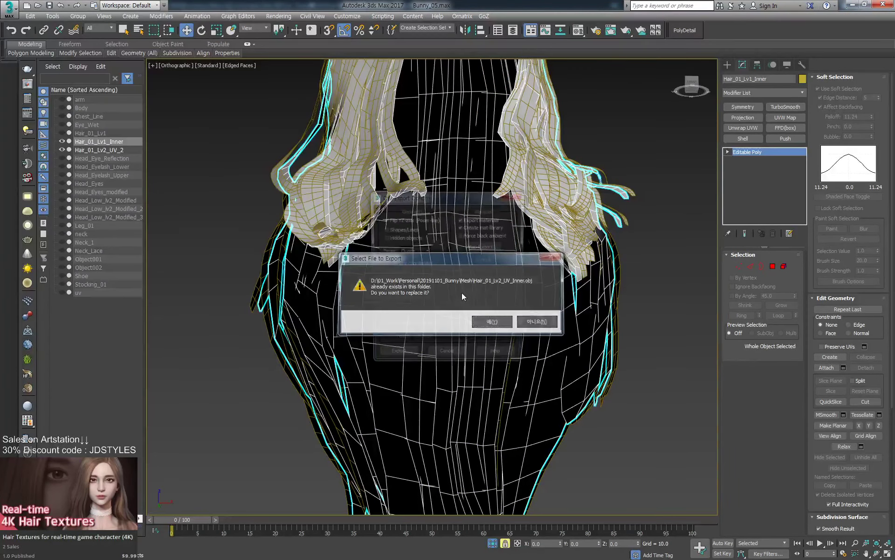
click(492, 321)
click(487, 344)
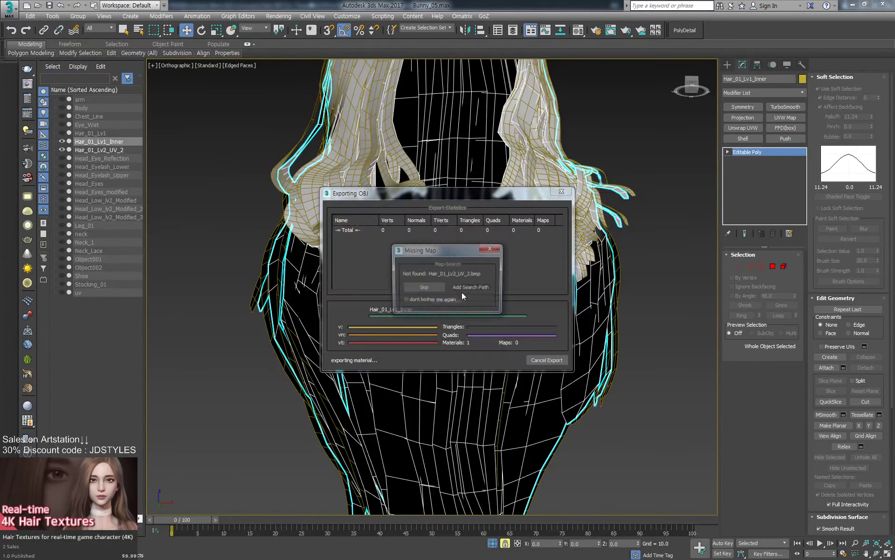
click(424, 288)
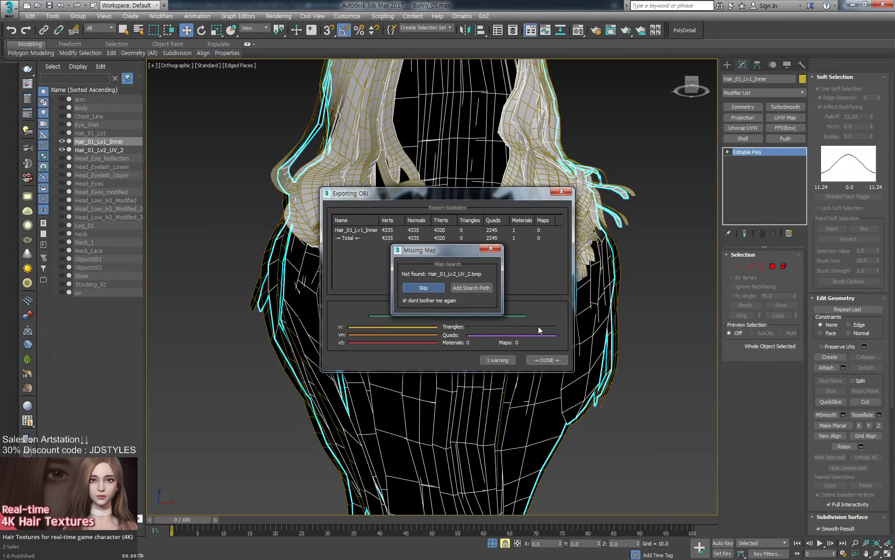
click(543, 360)
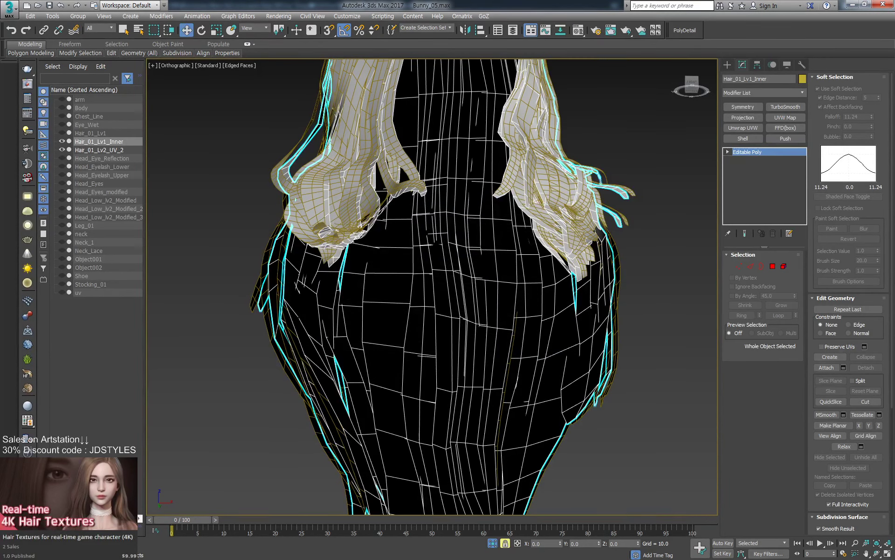
click(492, 543)
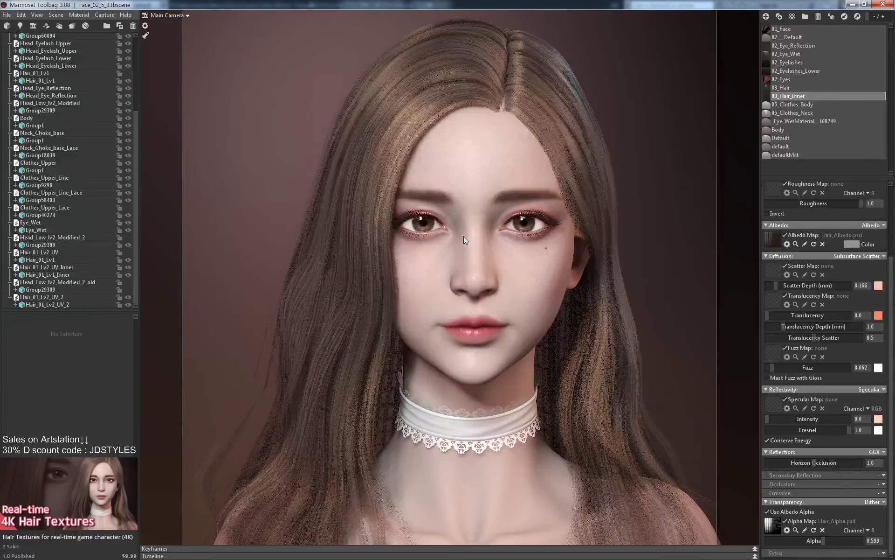
In Marmoset Toolbag, set the alpha of the Hair_01_Lv1_Inner mesh's 03_Hair_Inner material to 1.0 and check the portrait.
click(552, 351)
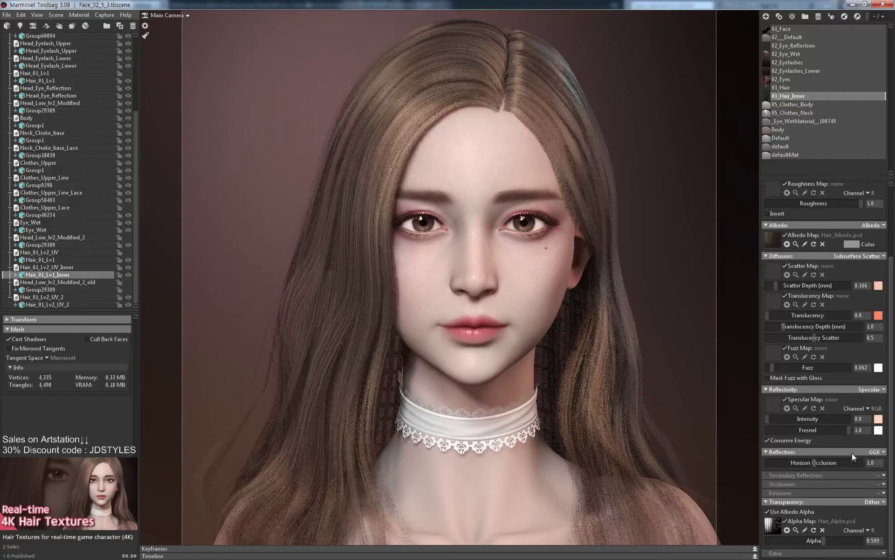
drag(867, 541, 889, 543)
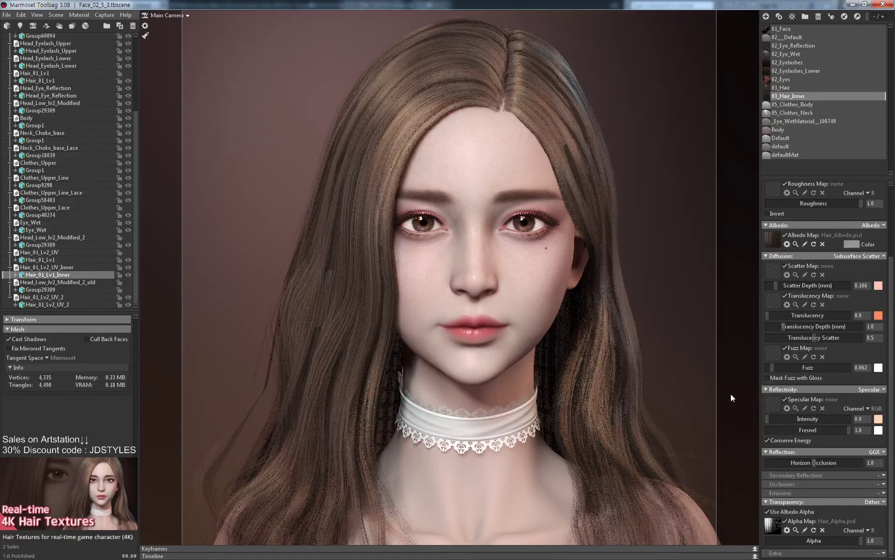
middle_drag(656, 337, 663, 336)
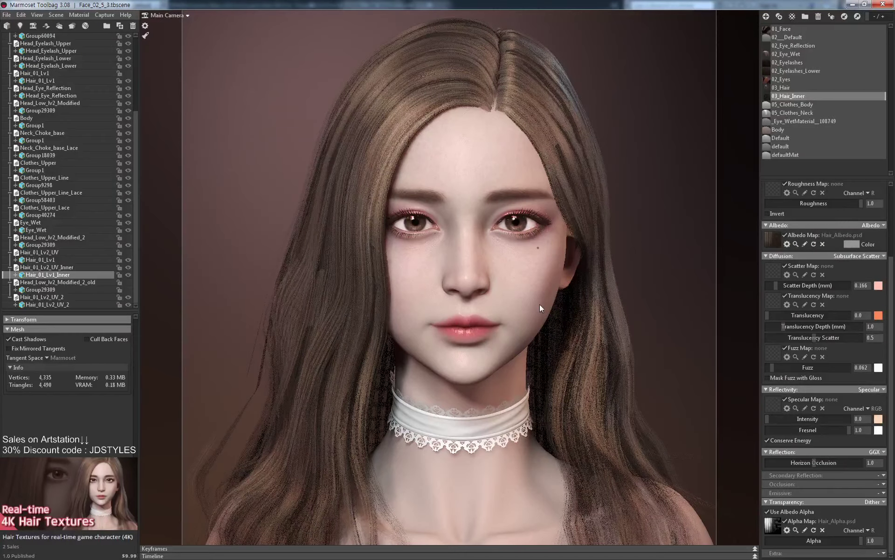
drag(639, 257, 666, 253)
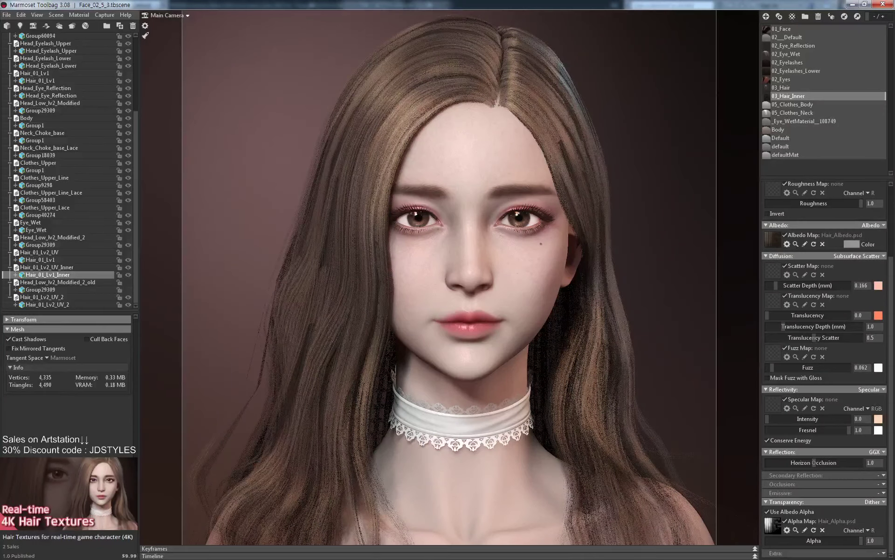
Switch back to 3ds Max and frame the hair beside the right half of the character's face.
key(alt+Tab)
middle_drag(343, 262, 376, 274)
middle_drag(291, 264, 331, 278)
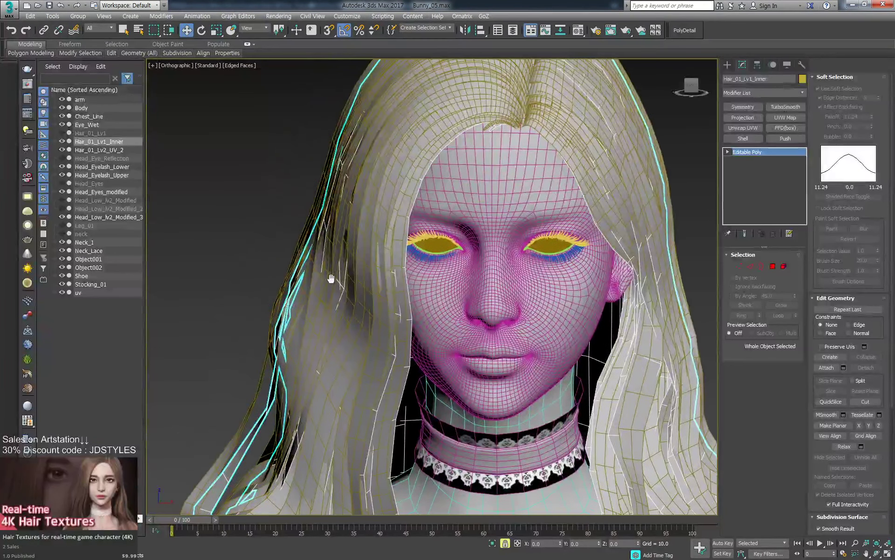
scroll(331, 278, up, 2)
Try a TurboSmooth modifier on the inner hair mesh and remove it.
click(785, 107)
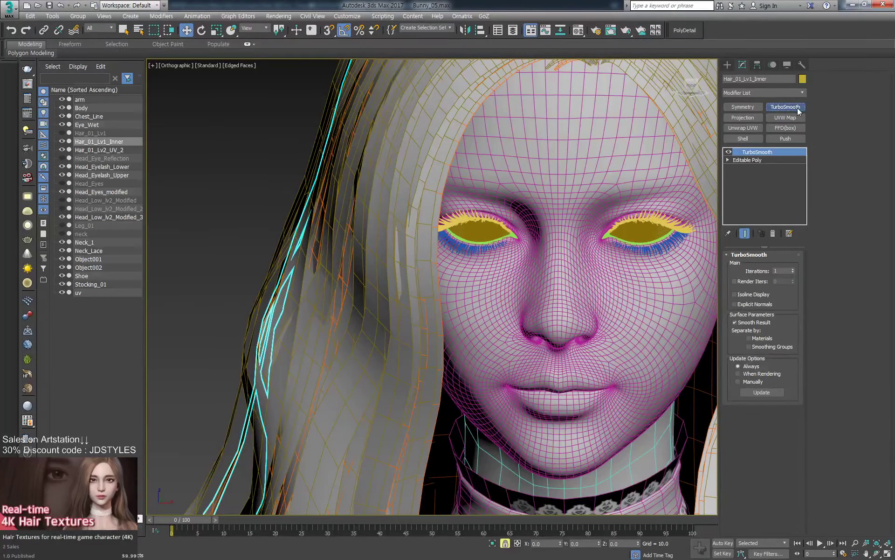
click(797, 110)
click(778, 233)
click(778, 233)
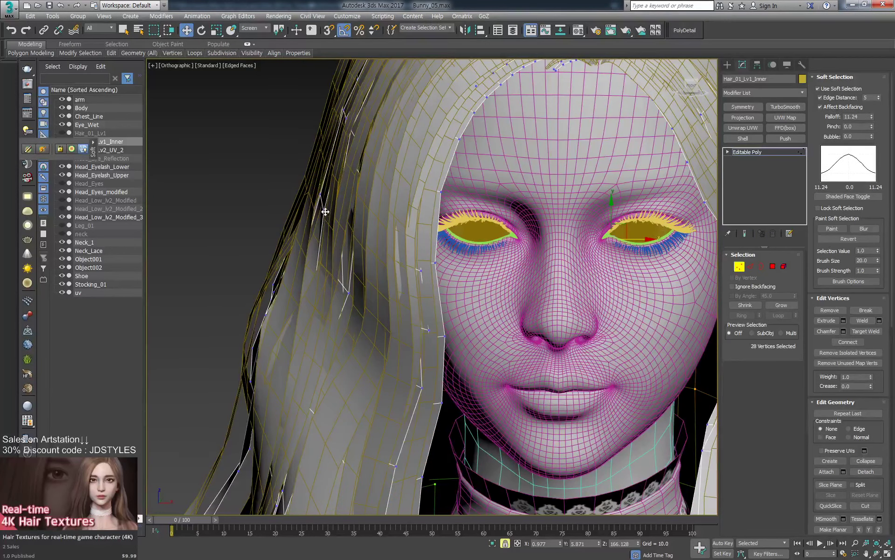
Move the inner hair vertices that poke through the outer strands near the character's right temple inward.
click(345, 187)
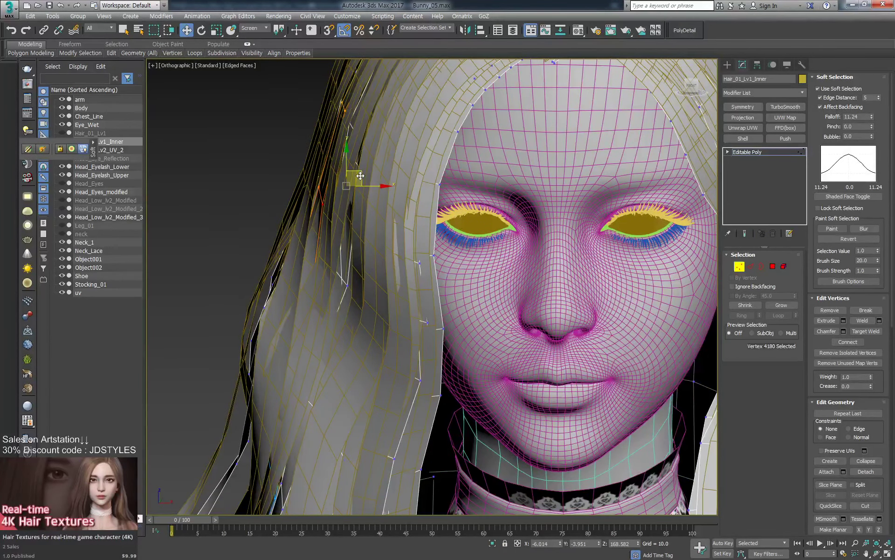
drag(361, 176, 367, 178)
middle_drag(352, 287, 344, 224)
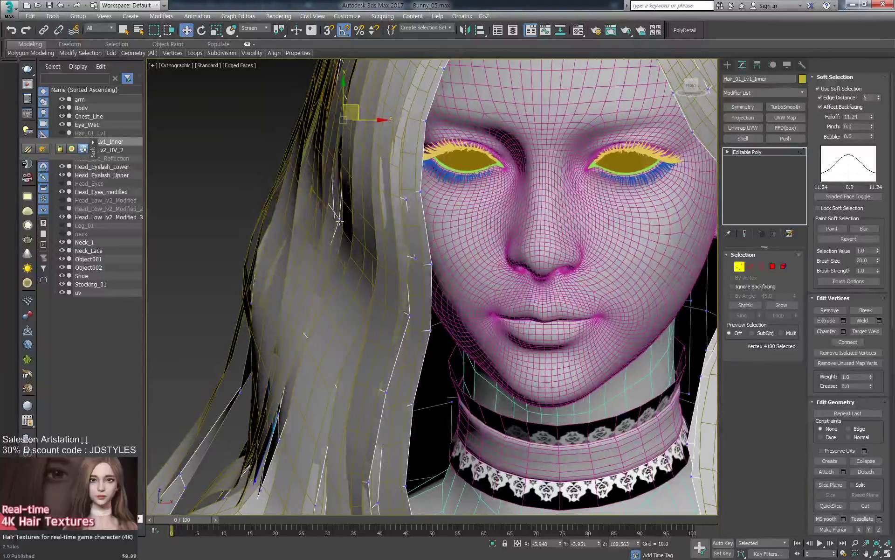
click(339, 221)
click(332, 158)
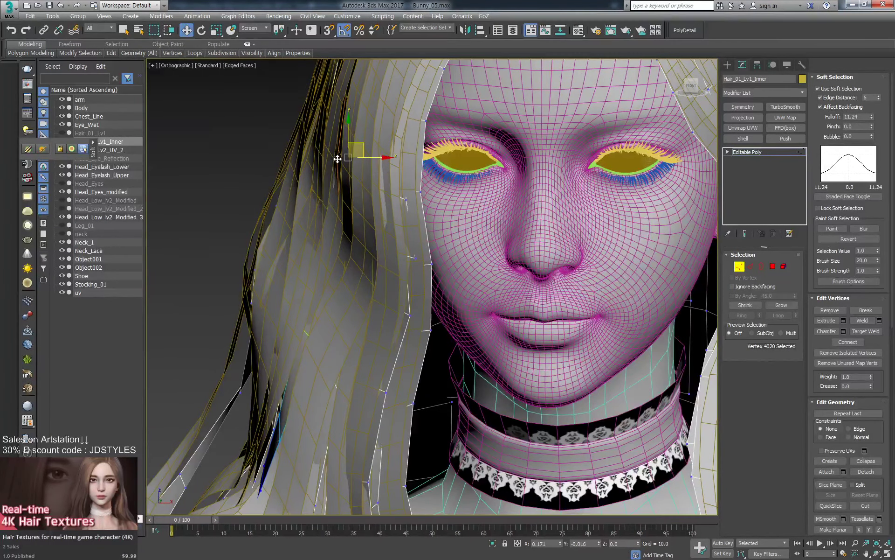
Adjust the inner hair vertices along the strand edge beside the character's right cheek and jaw.
alt+middle_drag(340, 158, 444, 197)
click(444, 198)
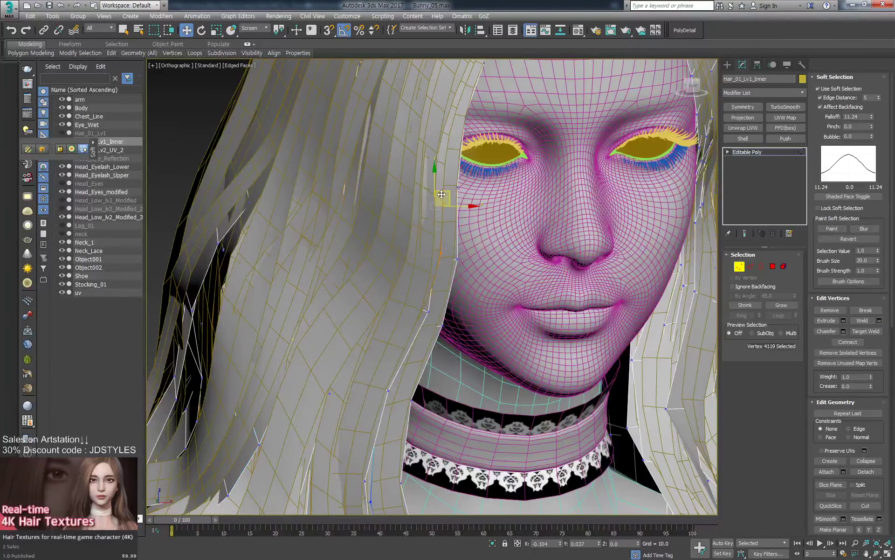
click(424, 307)
scroll(424, 306, down, 3)
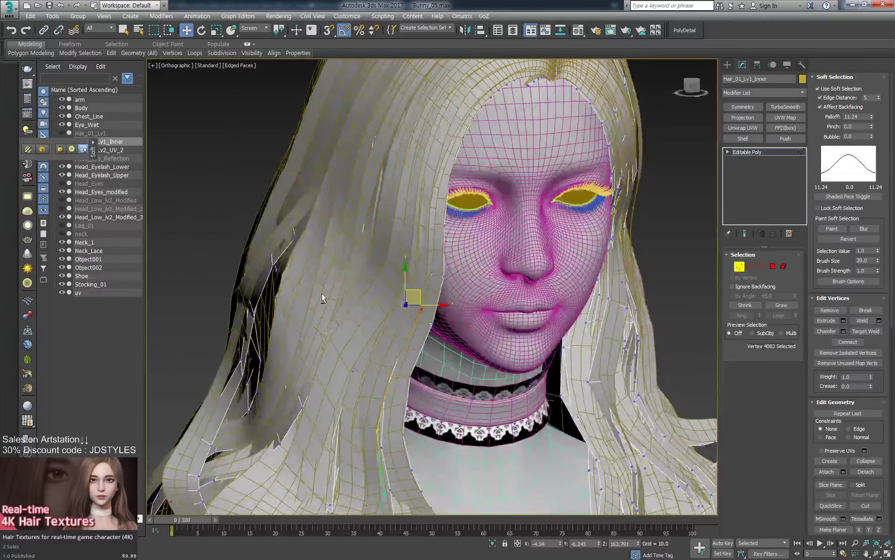
Reposition the protruding inner hair vertices on the outer side of the character's right-hand hair, down toward the shoulder.
alt+middle_drag(322, 296, 317, 275)
drag(302, 252, 296, 247)
middle_drag(320, 309, 314, 240)
scroll(286, 286, down, 2)
middle_drag(314, 307, 275, 270)
scroll(276, 272, up, 2)
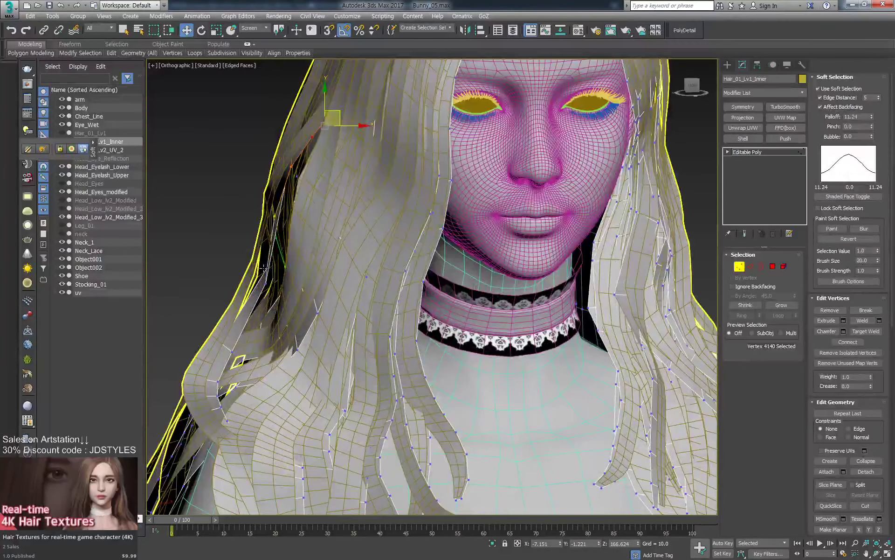
key(s)
drag(264, 269, 256, 264)
Adjust the inner hair vertices on the character's left side, above the ear and up toward the crown.
scroll(369, 264, down, 2)
mouse_move(368, 264)
alt+middle_down()
mouse_move(351, 261)
mouse_move(354, 273)
alt+middle_up()
key(s)
middle_drag(559, 189, 543, 314)
scroll(544, 314, up, 2)
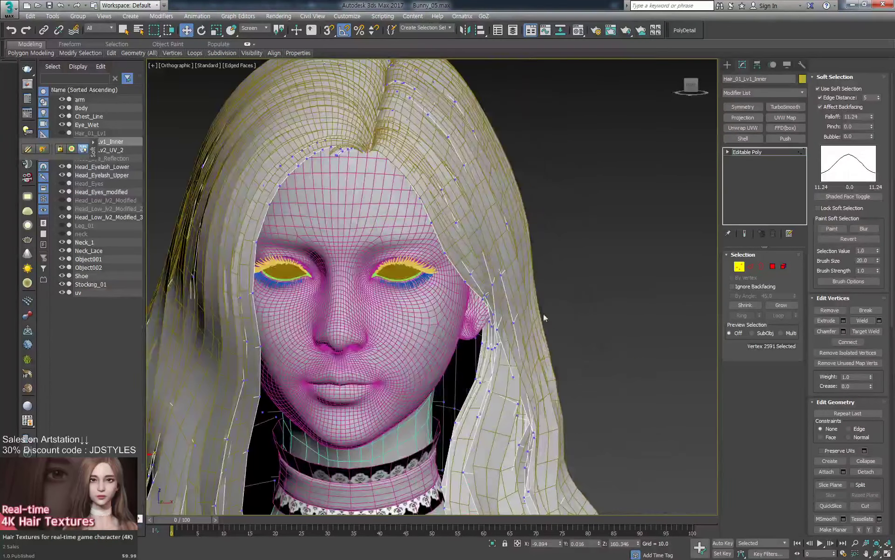
click(487, 256)
alt+middle_drag(488, 256, 509, 256)
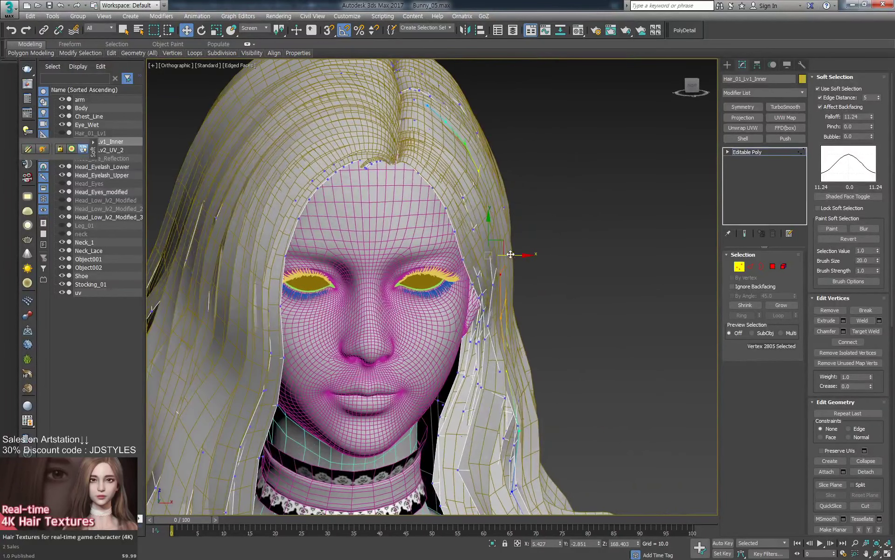
click(485, 280)
click(462, 141)
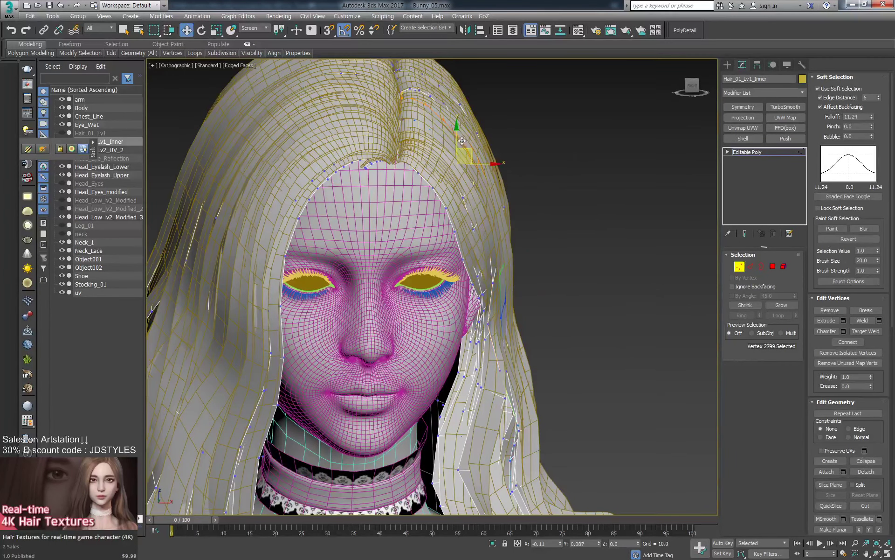
alt+middle_drag(551, 234, 727, 164)
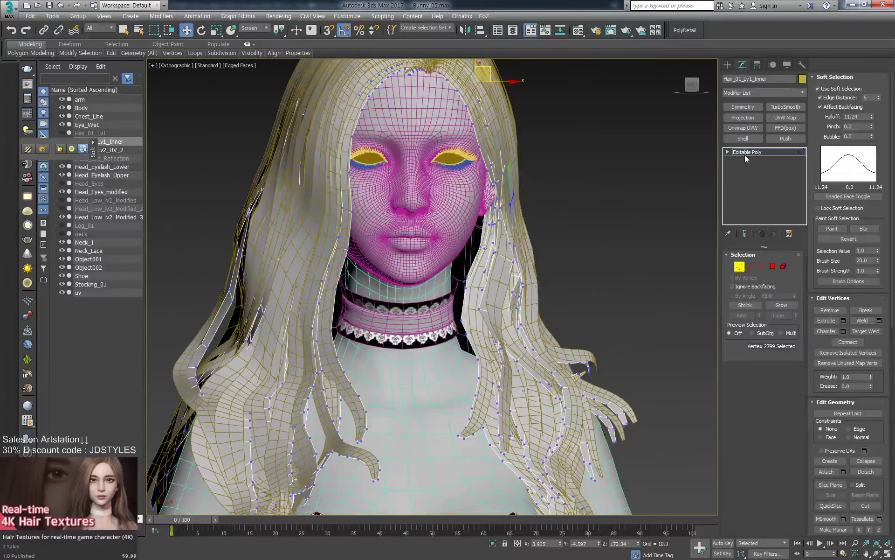
Export the inner hair mesh as OBJ over Hair_01_Lv2_UV_Inner.obj, skipping the missing map, and check the portrait in Marmoset Toolbag.
click(745, 153)
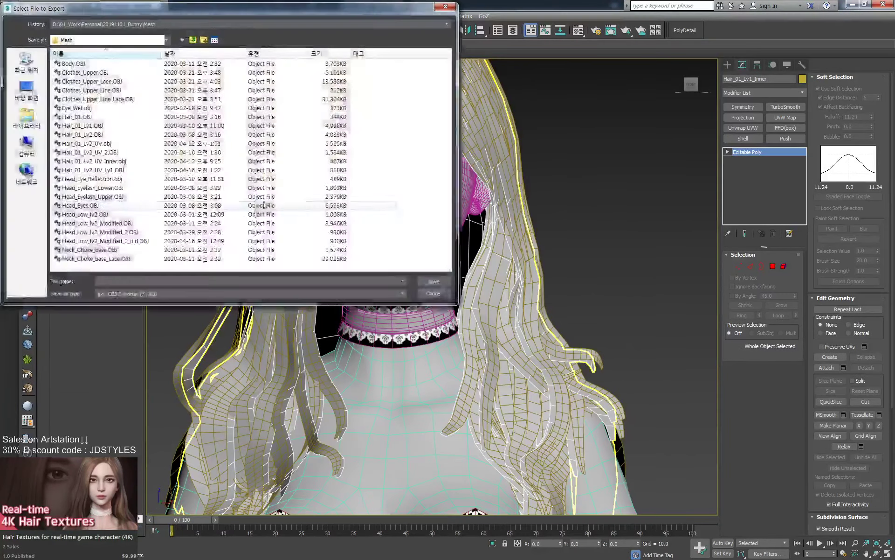
click(124, 162)
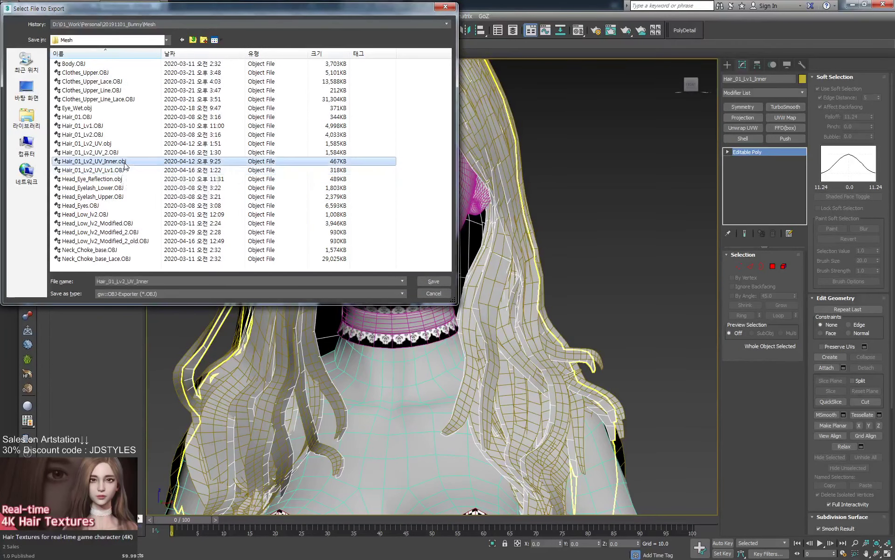
double_click(124, 162)
click(492, 321)
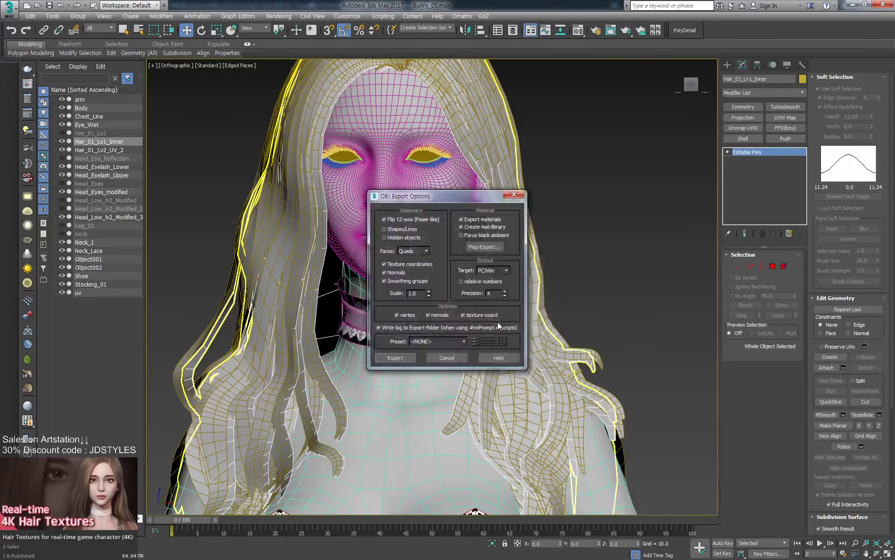
click(499, 323)
click(419, 301)
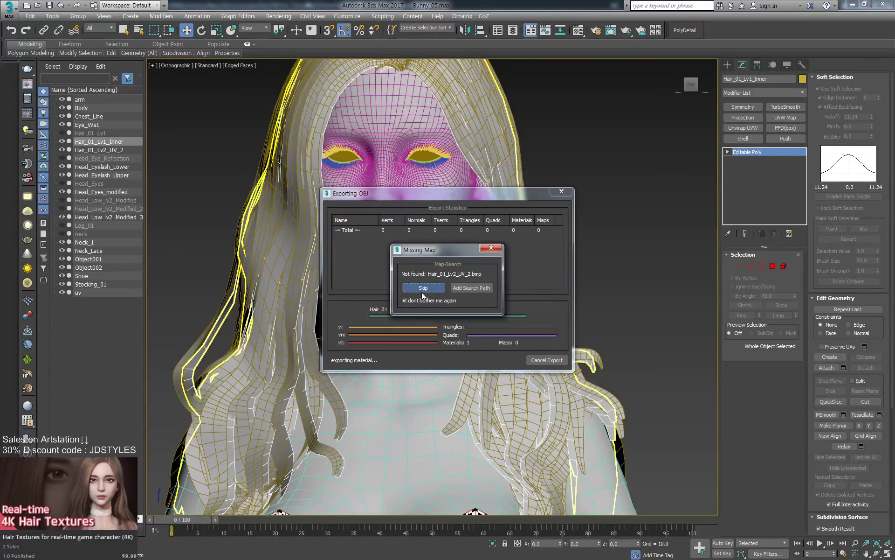
click(422, 289)
click(550, 360)
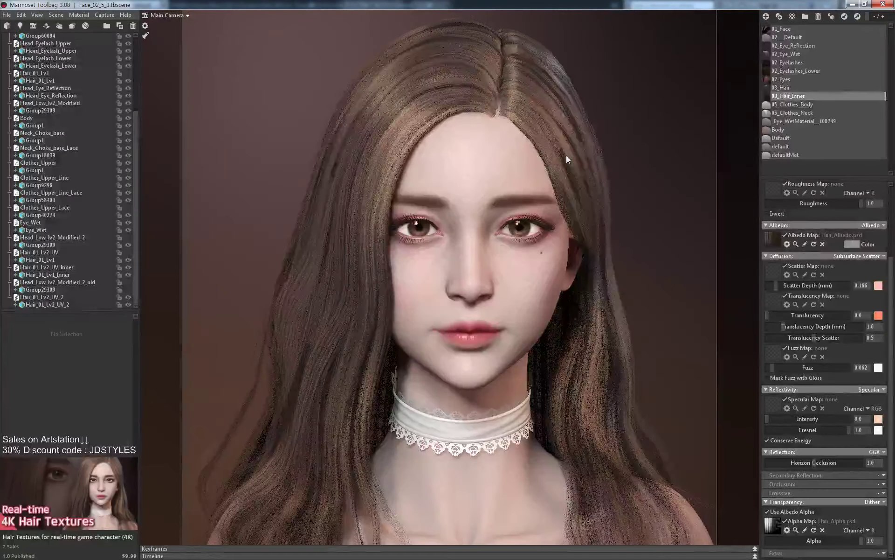
click(566, 155)
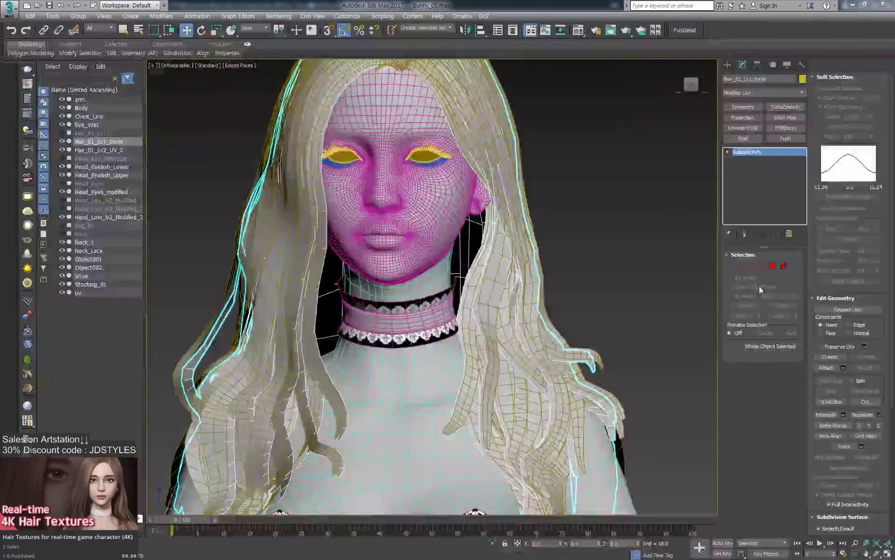
Adjust the inner hair vertices poking through the outer strands beside the character's left forehead.
scroll(536, 170, up, 8)
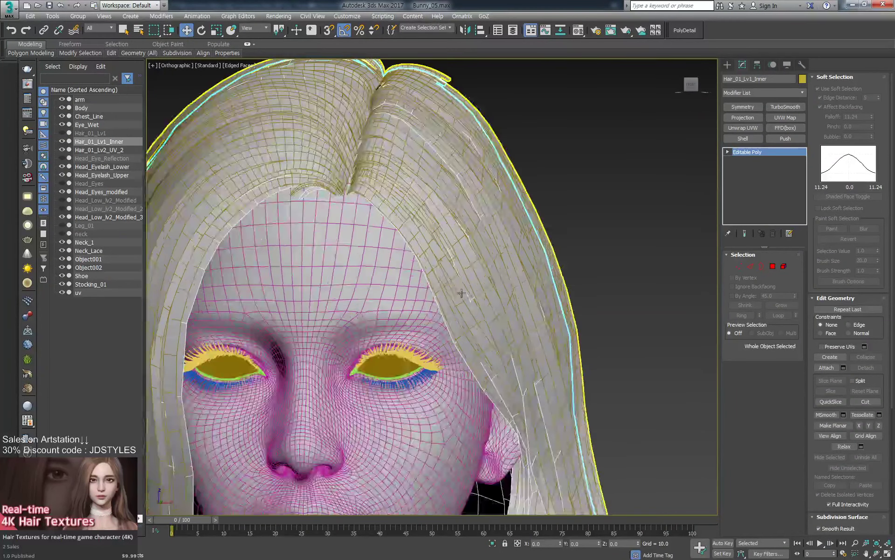
scroll(476, 306, up, 2)
key(1)
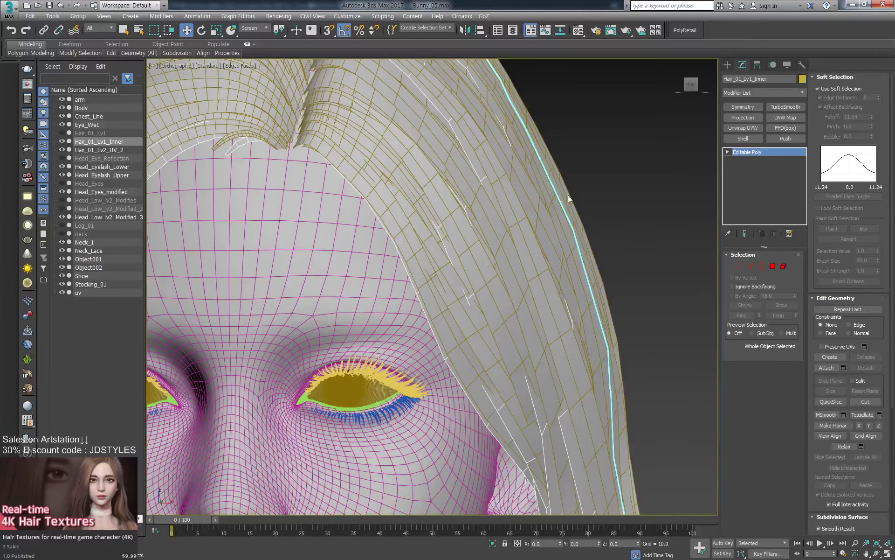
click(439, 228)
key(space)
alt+middle_drag(440, 229, 452, 230)
key(space)
click(456, 314)
key(ctrl+z)
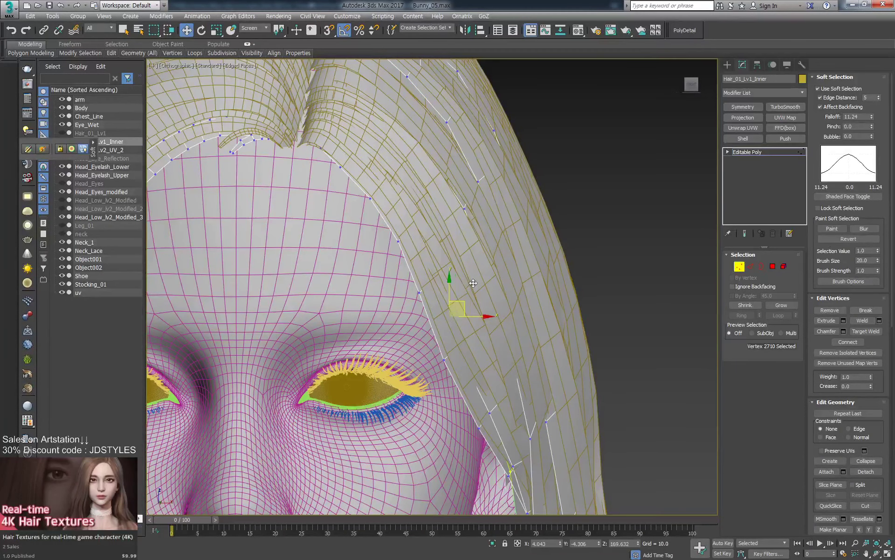
Move the inner hair vertices at the character's left temple, just above the ear, beneath the outer strands.
middle_drag(543, 417, 566, 363)
drag(536, 412, 529, 408)
click(554, 386)
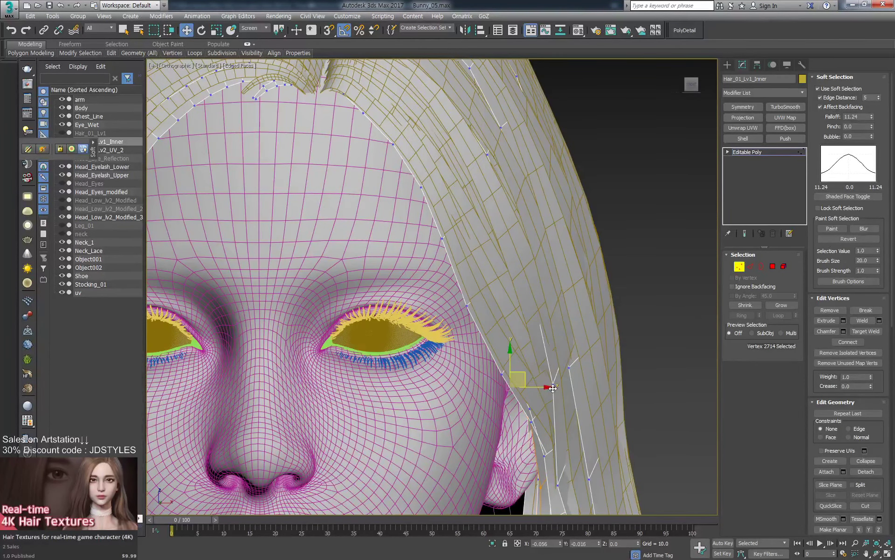
alt+middle_drag(556, 386, 522, 364)
click(533, 376)
key(space)
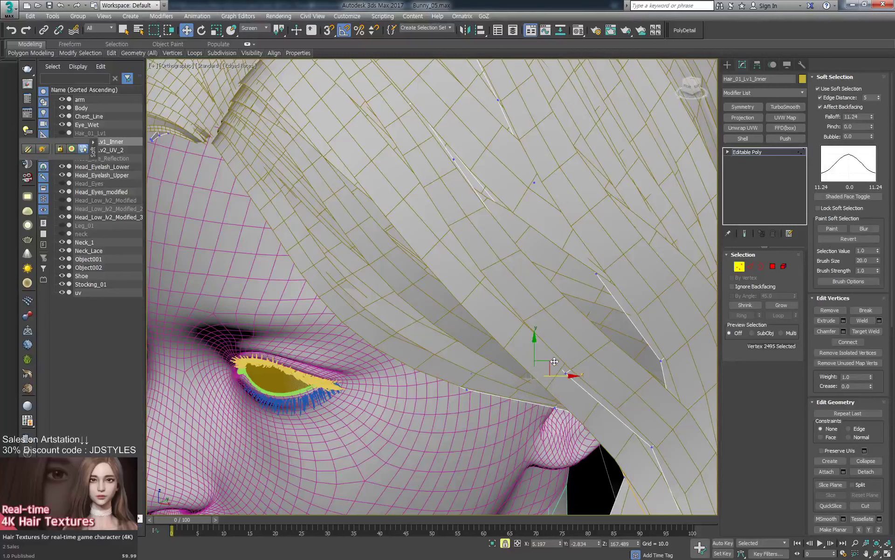
drag(545, 359, 543, 353)
key(space)
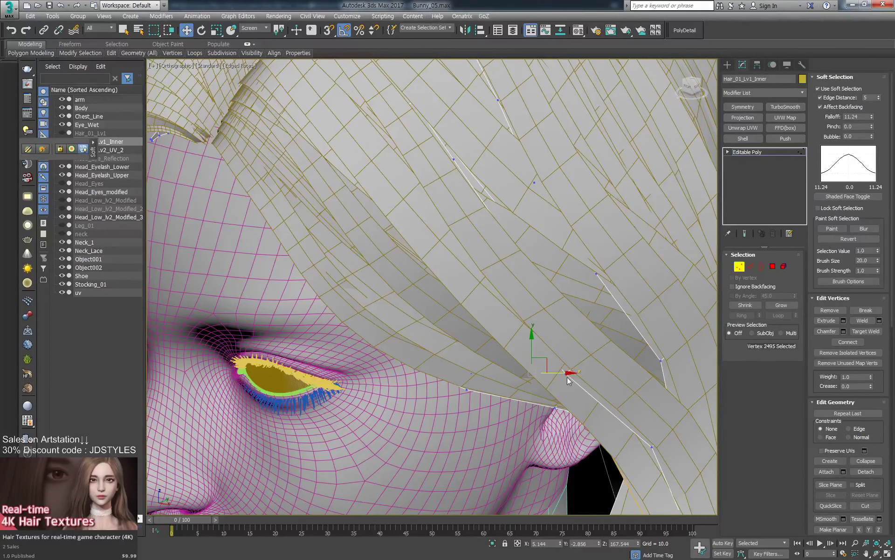
Reposition the protruding inner hair vertices on the outer side of the strands above the character's left ear.
alt+middle_drag(568, 410, 595, 386)
key(space)
click(514, 424)
click(544, 327)
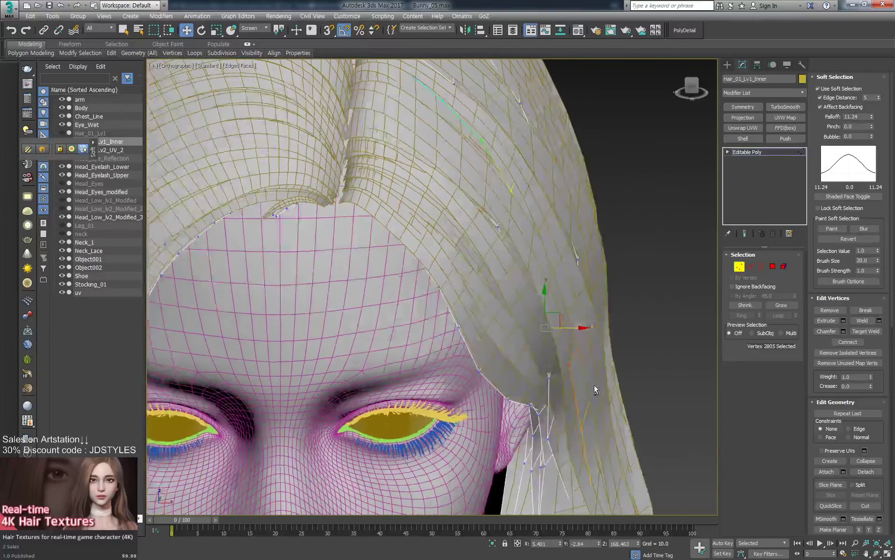
key(space)
drag(595, 385, 577, 366)
key(space)
Try to move the inner hair vertices on the left side of the crown near the parting.
click(466, 169)
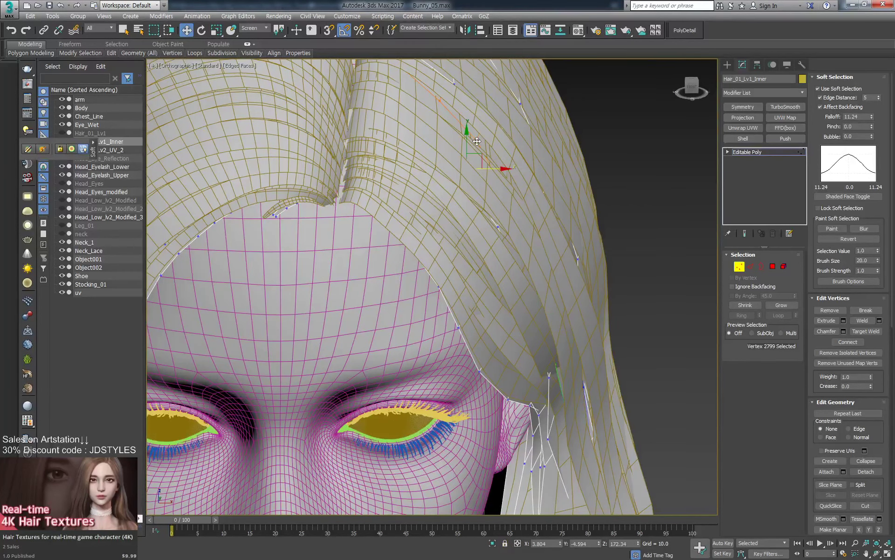
middle_drag(480, 172, 524, 238)
key(space)
drag(525, 250, 524, 252)
key(ctrl+z)
key(ctrl+z)
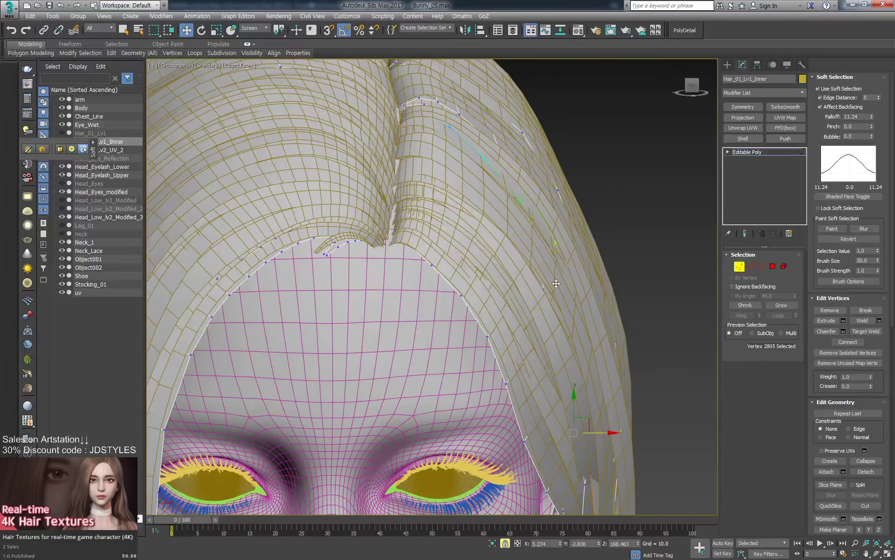
Nudge the soft-selected inner hair vertices beside the character's left eye, above the ear.
scroll(571, 310, down, 2)
middle_drag(572, 315, 535, 195)
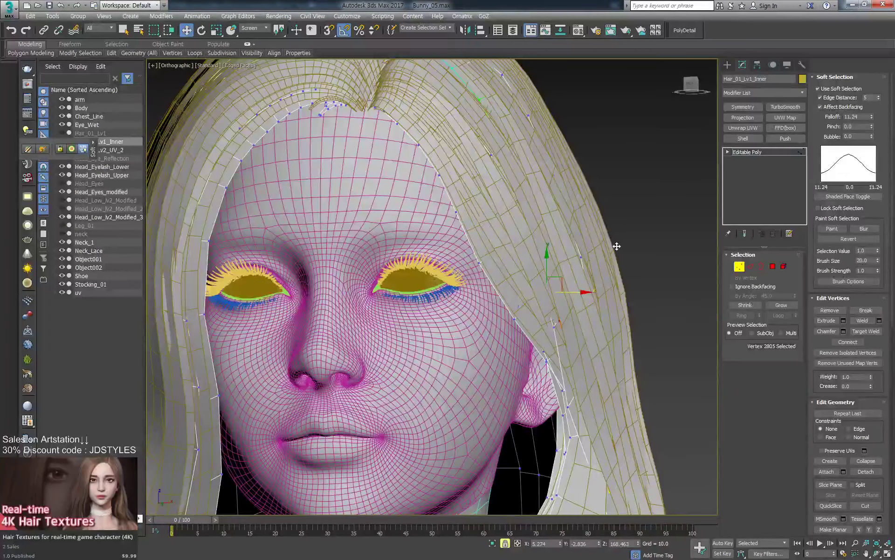
drag(558, 323, 559, 324)
alt+middle_drag(559, 324, 548, 349)
Export the adjusted inner hair mesh over Hair_01_Lv2_UV_Inner.obj again, skipping the missing map.
click(769, 152)
key(ctrl+e)
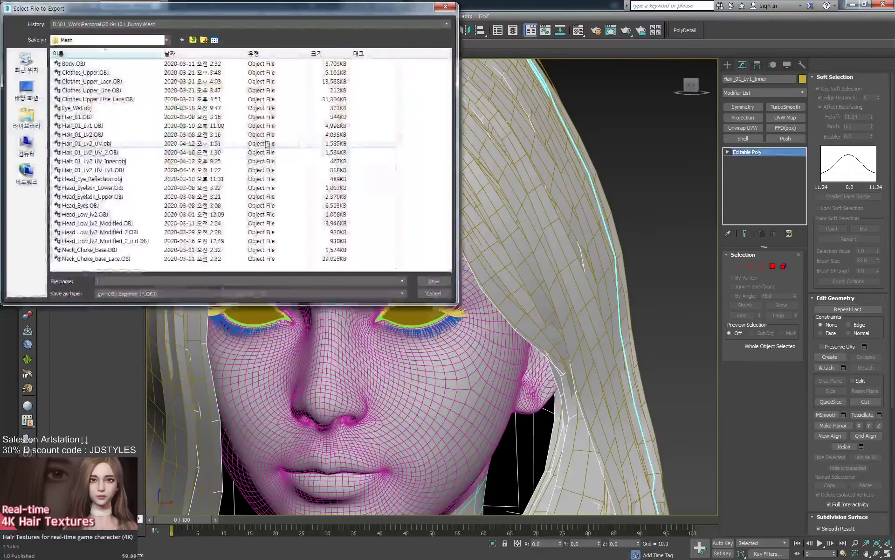
double_click(124, 164)
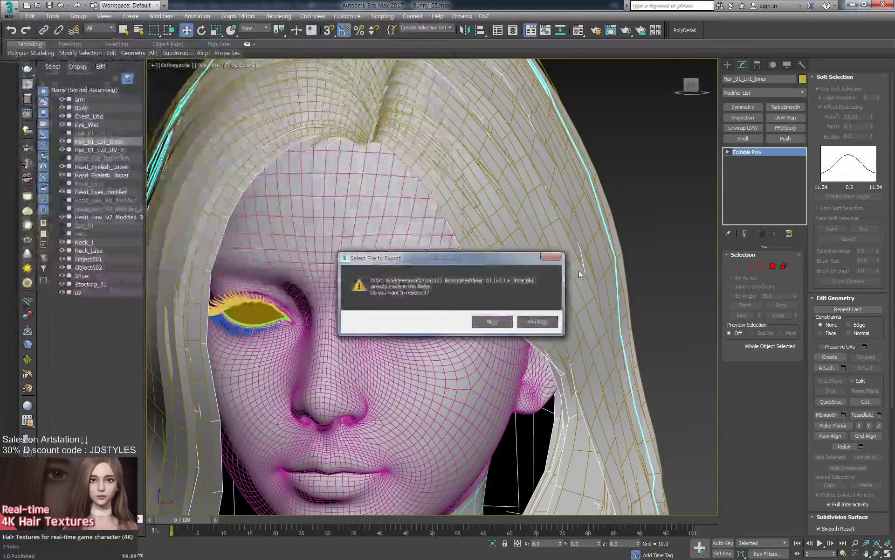
key(Return)
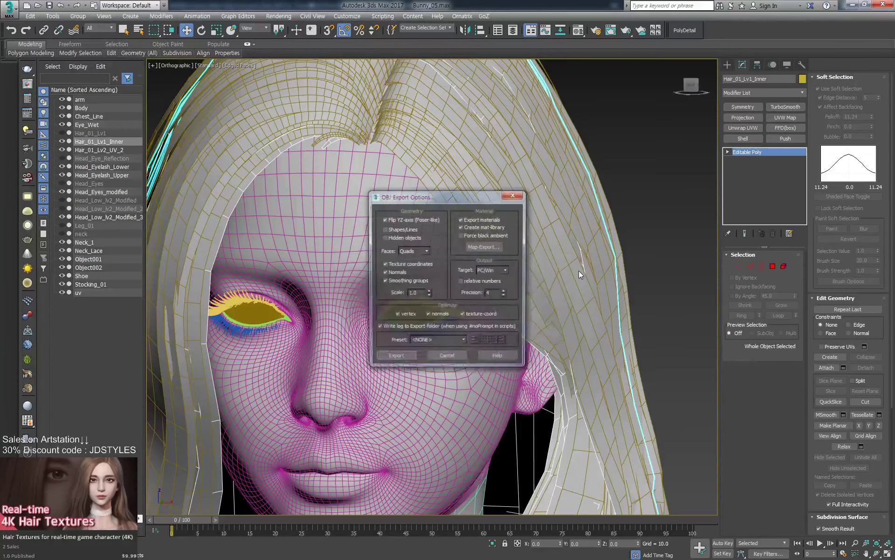
key(Return)
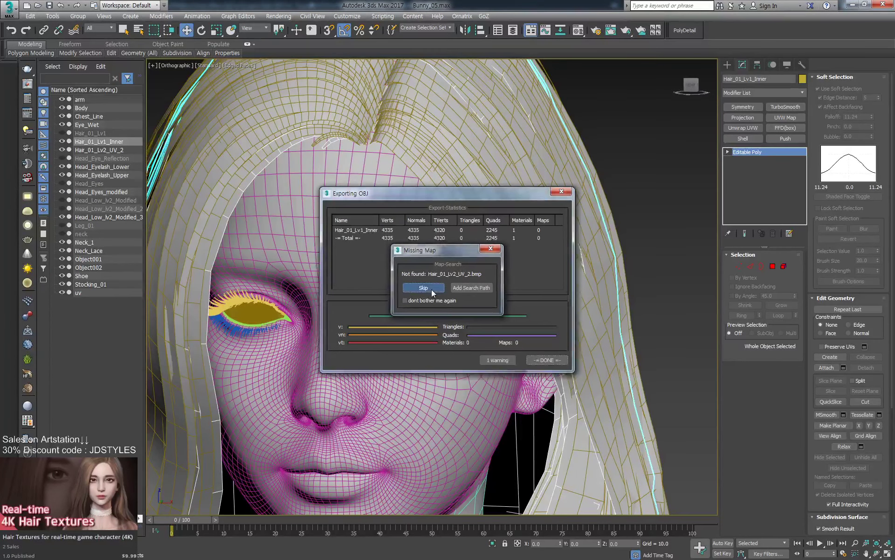
click(432, 289)
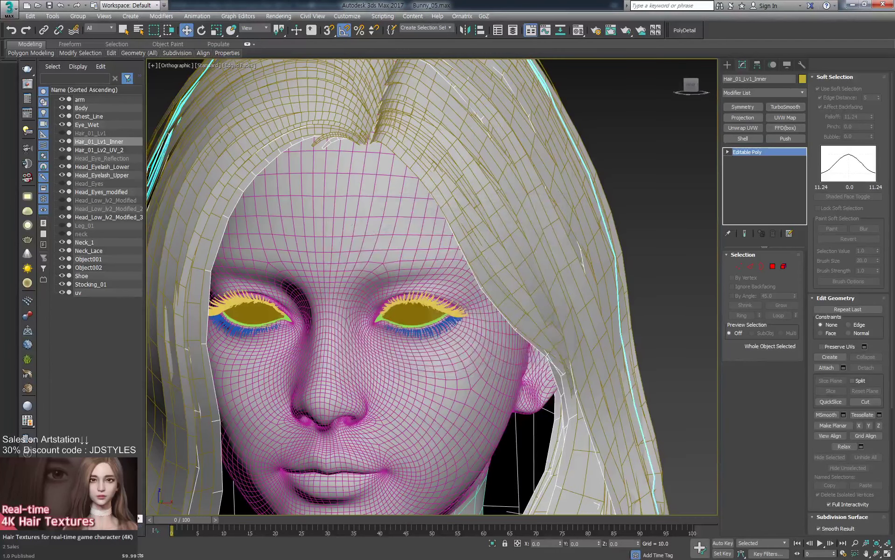
Switch to Marmoset Toolbag, check the side of the hair in the portrait, and return to 3ds Max.
key(alt+Tab)
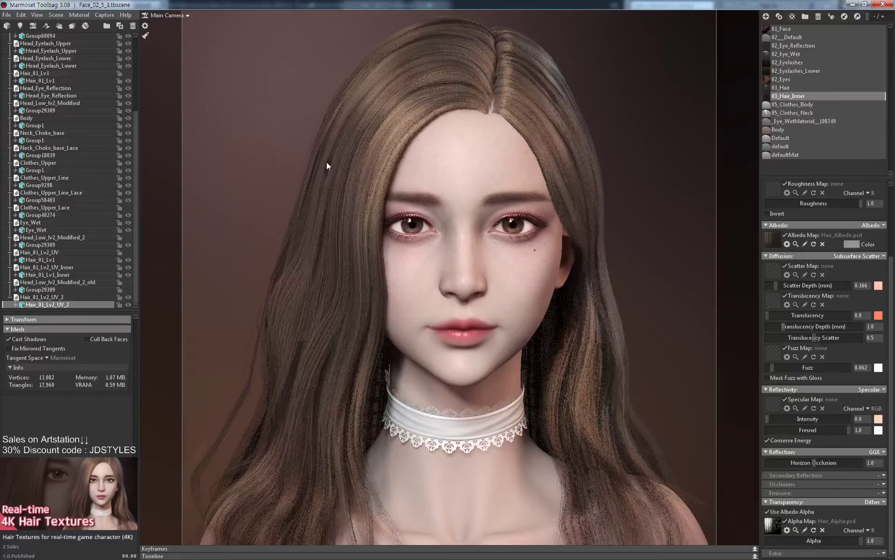
drag(327, 161, 329, 167)
click(710, 188)
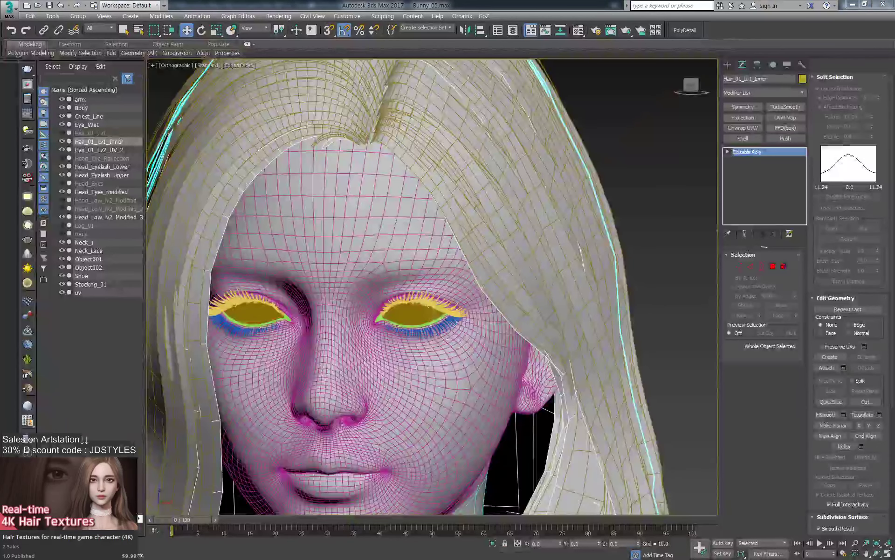
Enter vertex editing on Hair_01_Lv1_Inner at the side of the head and undo the last two vertex operations.
scroll(511, 231, down, 5)
scroll(397, 147, up, 8)
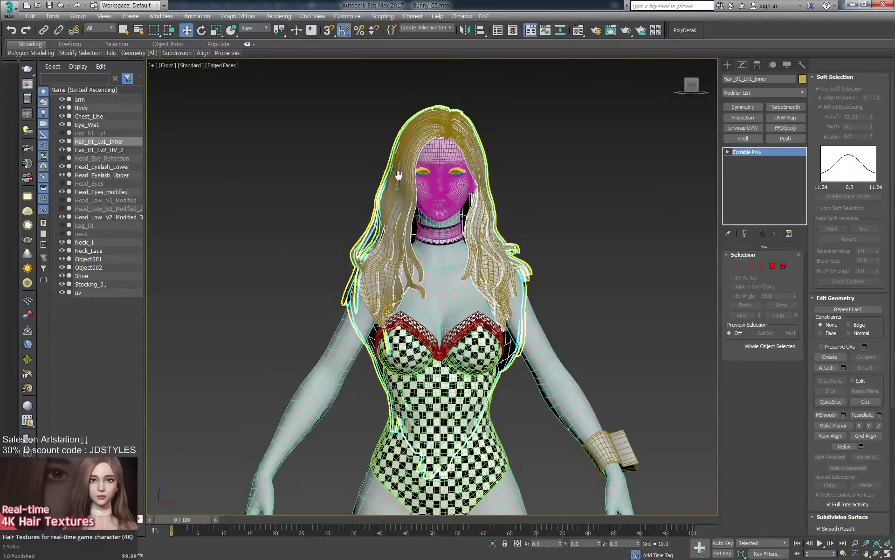
scroll(416, 222, up, 4)
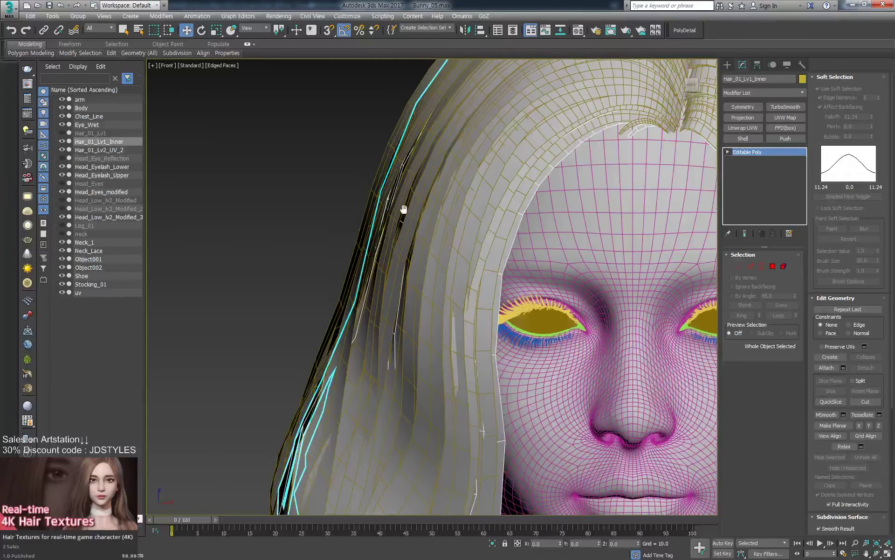
key(1)
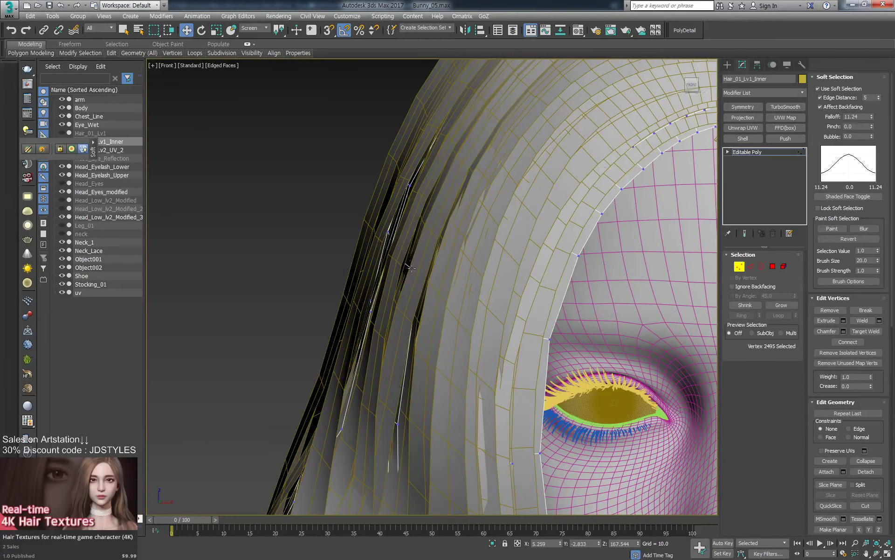
key(ctrl+z)
key(ctrl+z)
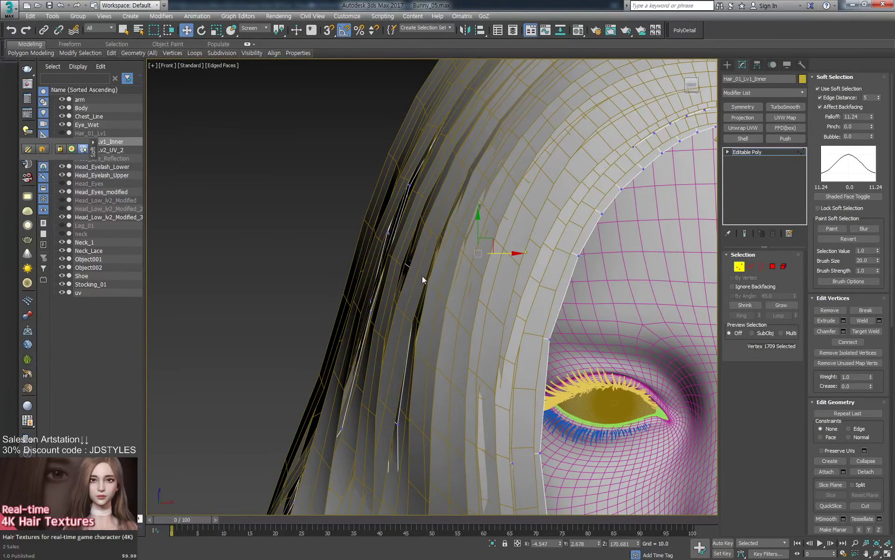
Turn off soft selection and nudge a single vertex on the side strand of Hair_01_Lv1_Inner slightly toward the face.
key(F3)
click(411, 266)
key(F3)
key(F3)
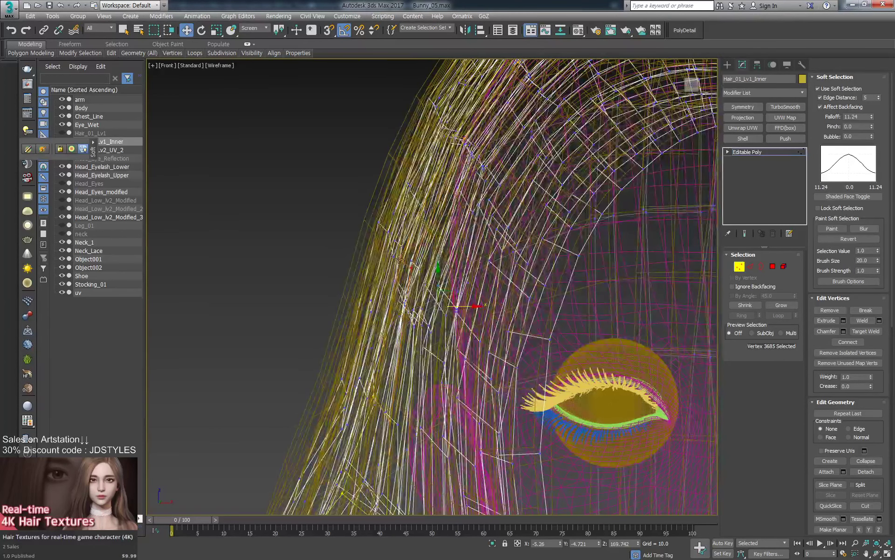
ctrl+click(399, 258)
key(F3)
key(s)
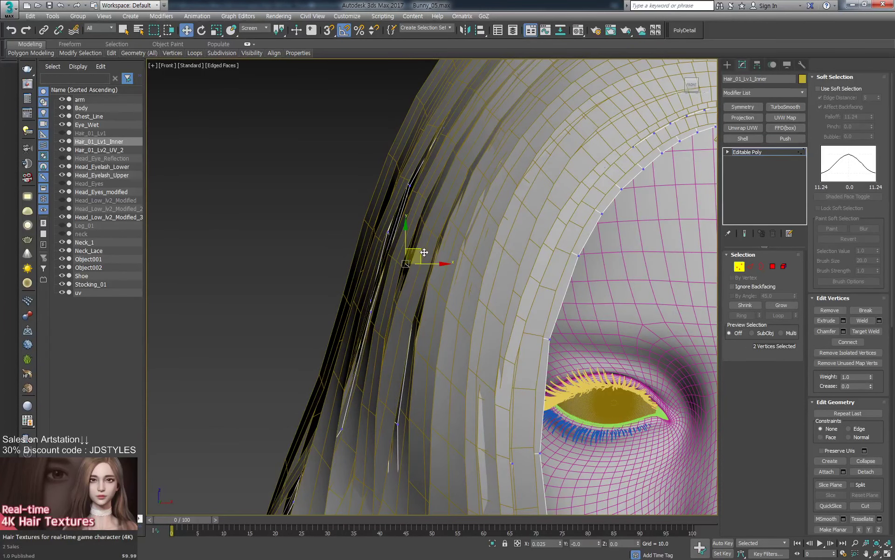
click(411, 260)
drag(428, 252, 432, 253)
key(F4)
key(F4)
middle_drag(532, 202, 531, 203)
scroll(531, 204, down, 2)
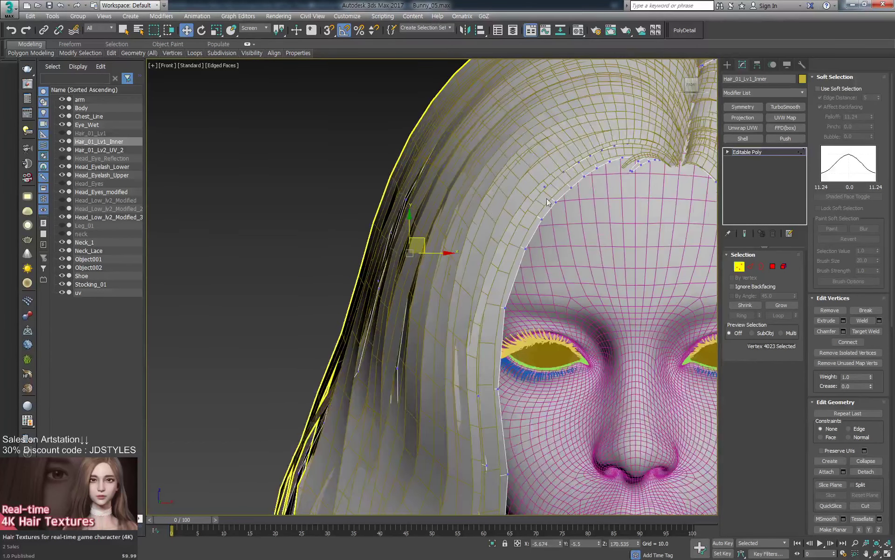
Export Hair_01_Lv1_Inner as OBJ over the existing Hair_01_Lv2_UV_Inner.obj, keeping the export options and skipping the missing map.
click(732, 68)
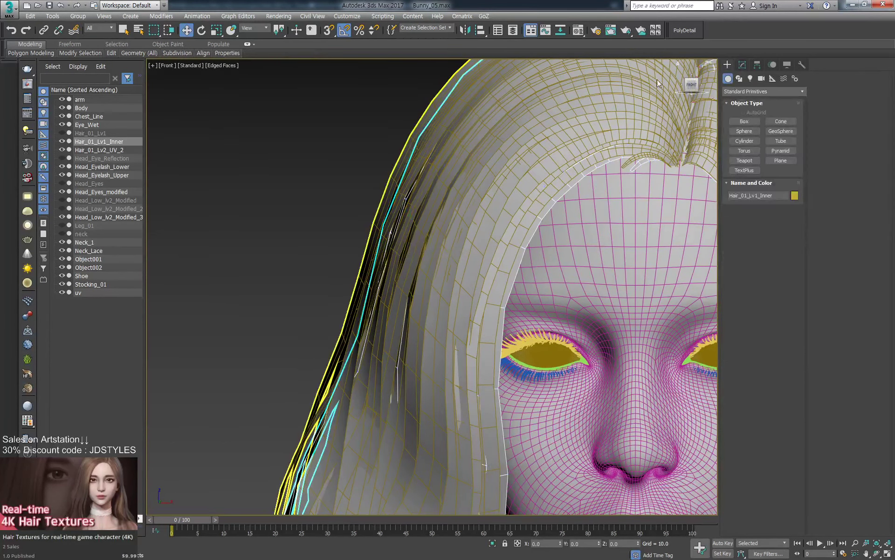
key(ctrl+e)
click(112, 162)
double_click(111, 162)
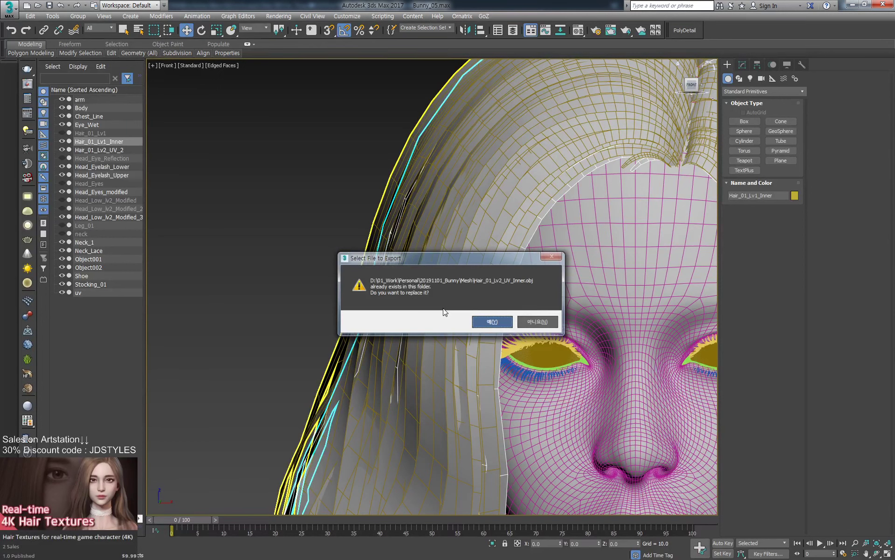
click(504, 320)
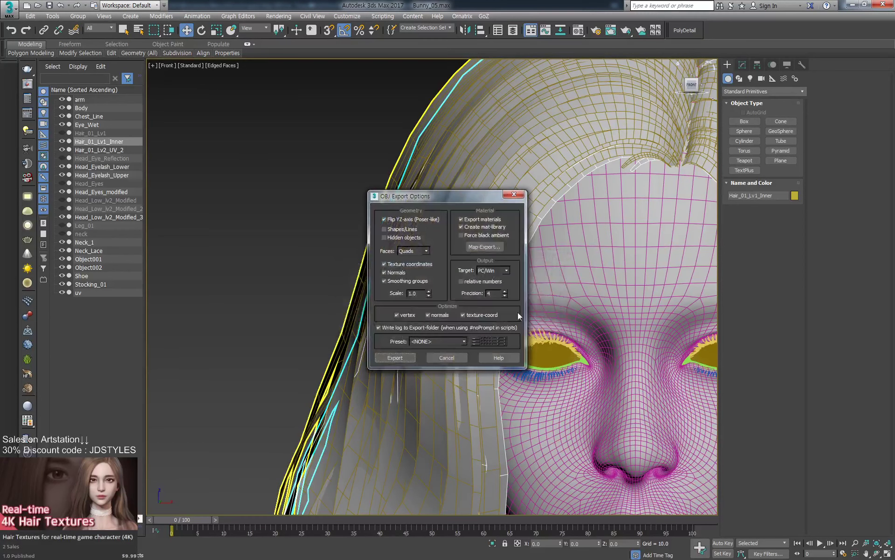
click(401, 357)
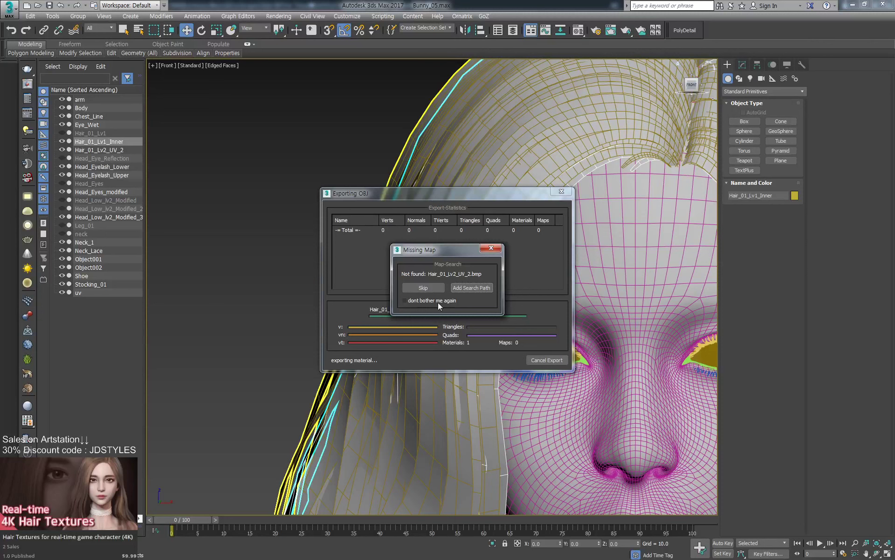
click(424, 287)
click(540, 362)
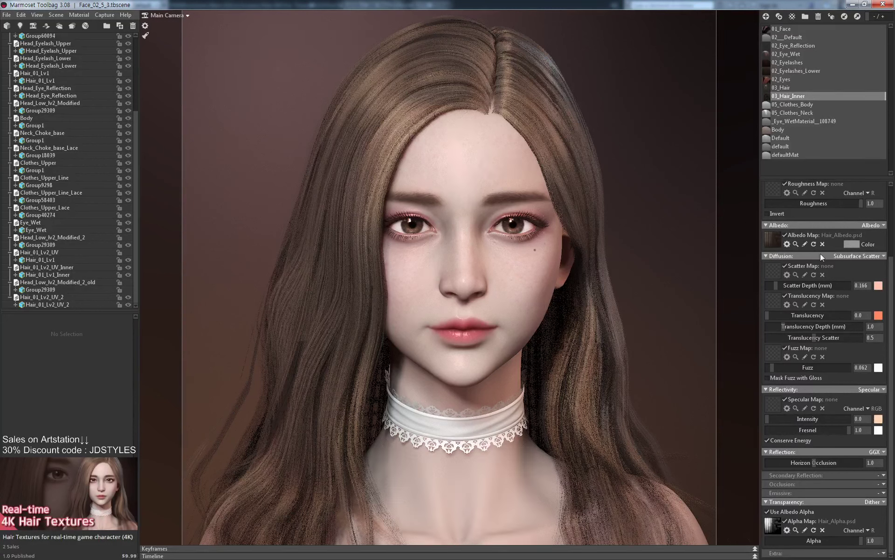
In Marmoset Toolbag, set the roughness of the 01_Face material to about 0.618.
scroll(871, 272, up, 4)
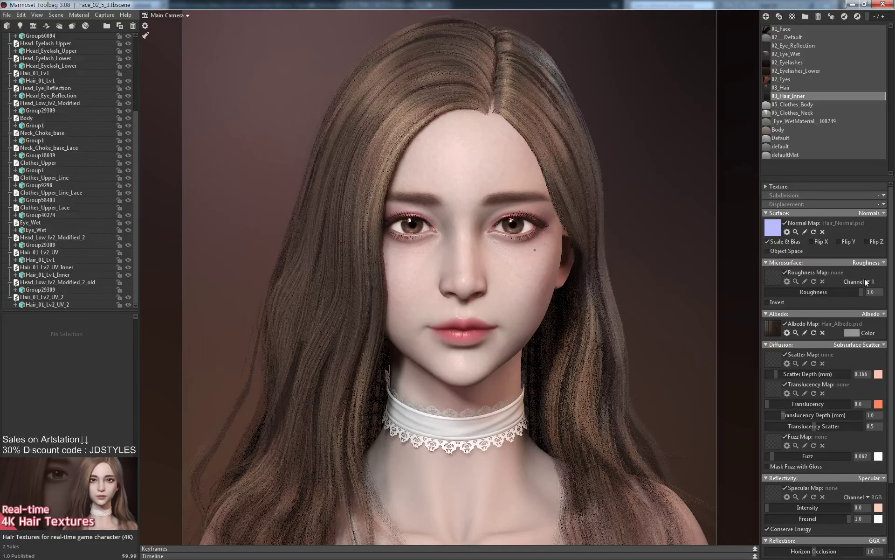
drag(853, 290, 872, 292)
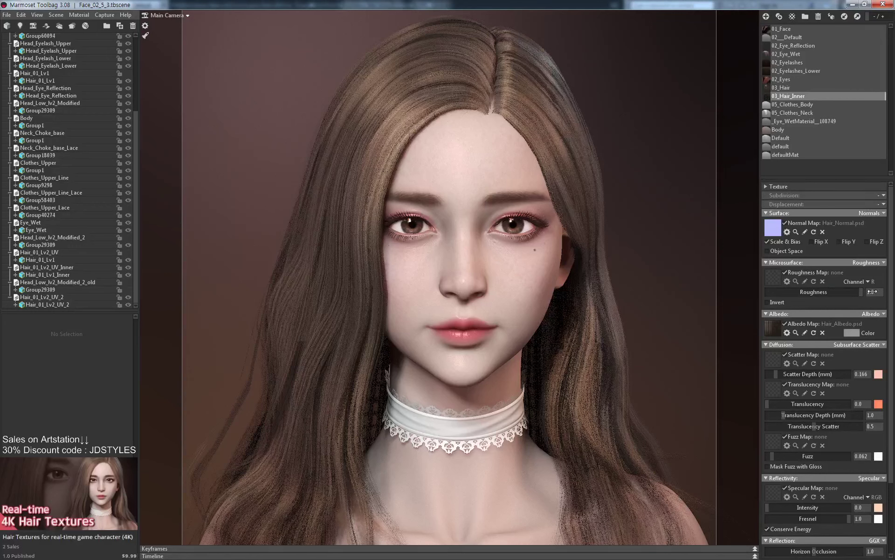
click(792, 28)
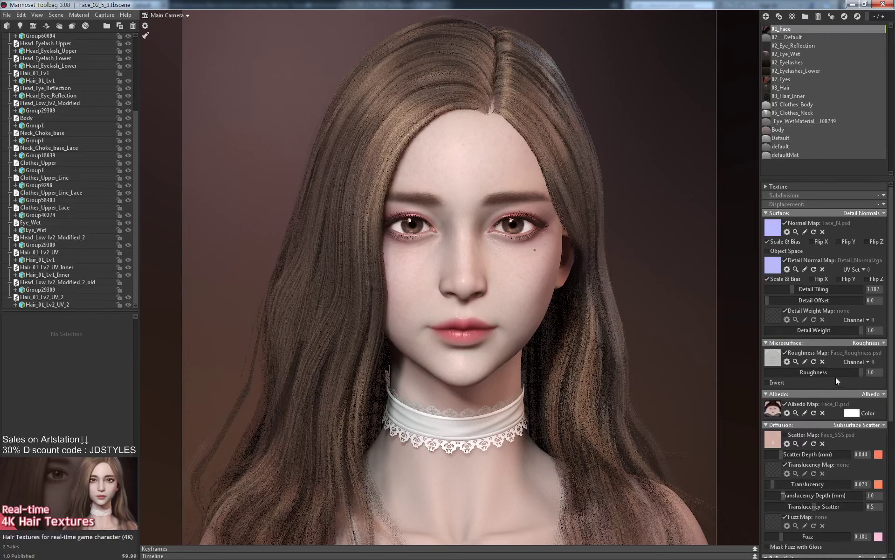
drag(839, 373, 826, 374)
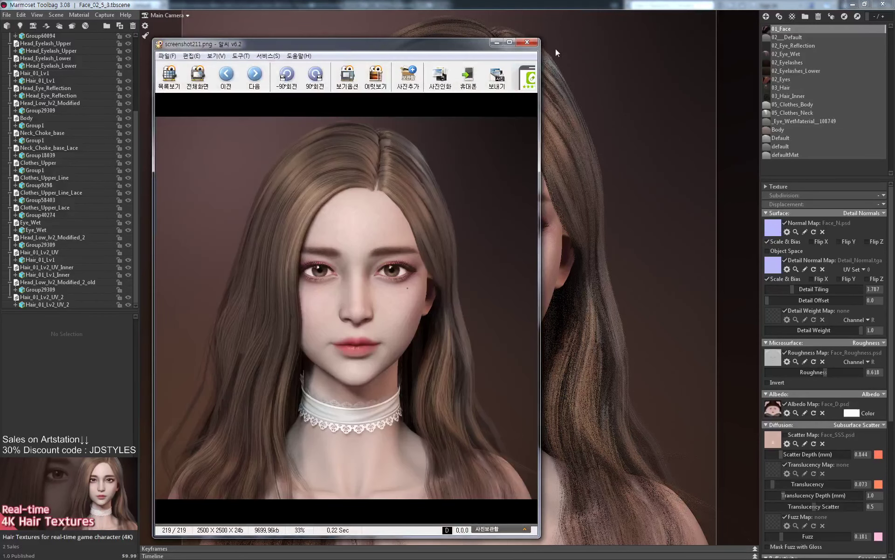
Examine the face, eyes, lips and hair in the rendered portrait images at several zoom levels, and close the image viewer.
click(526, 43)
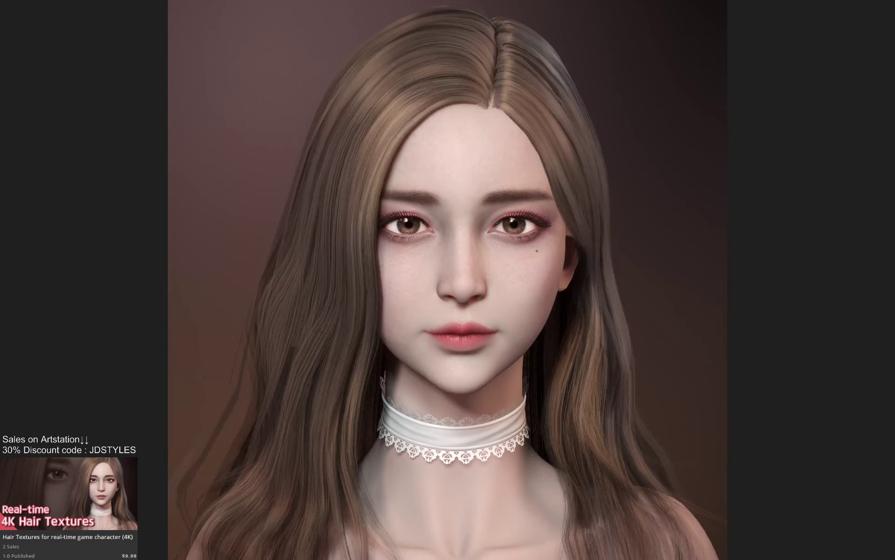
scroll(673, 129, up, 5)
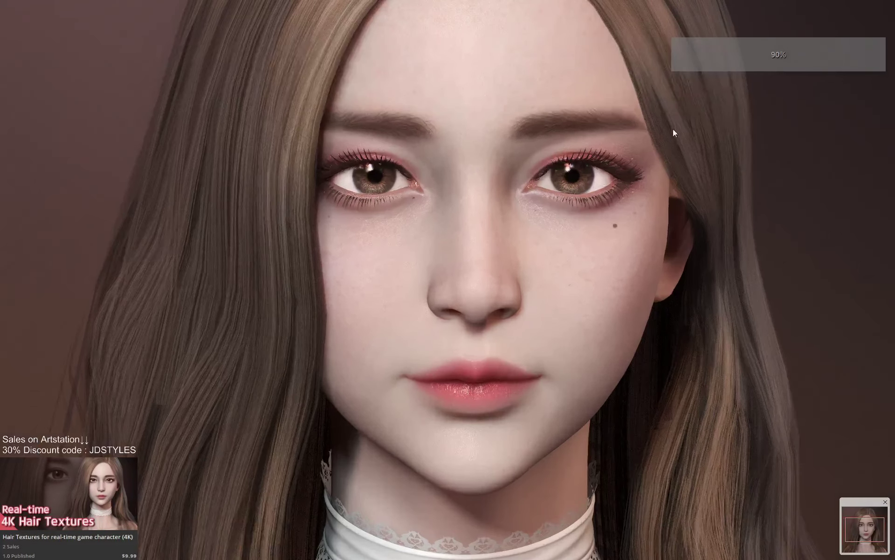
drag(680, 196, 661, 180)
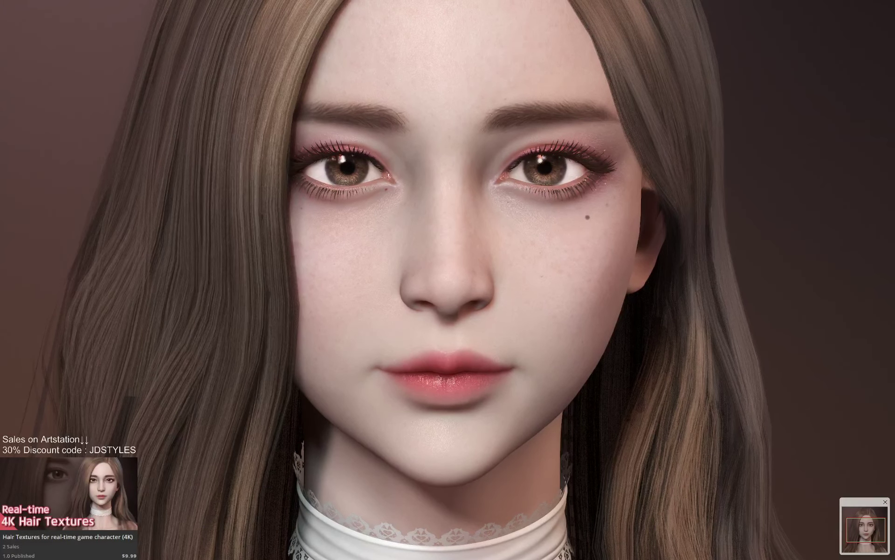
scroll(662, 187, up, 1)
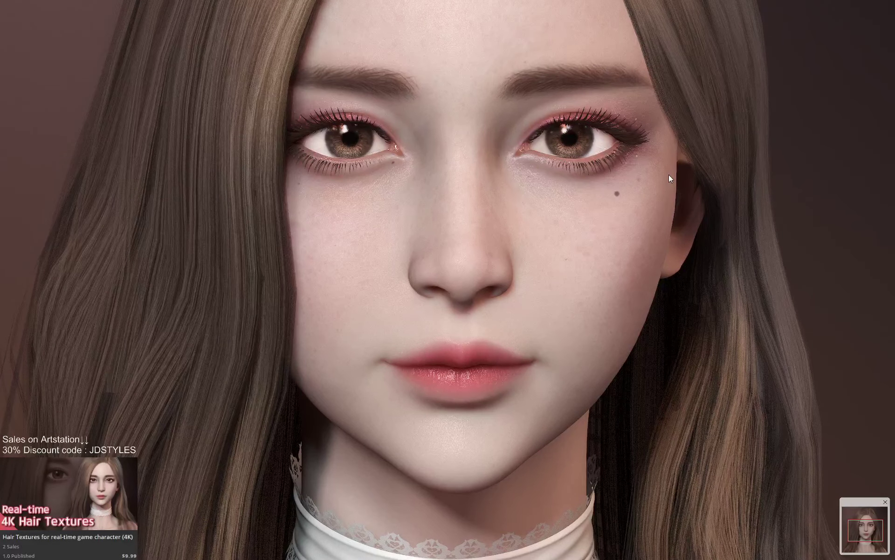
scroll(669, 174, down, 2)
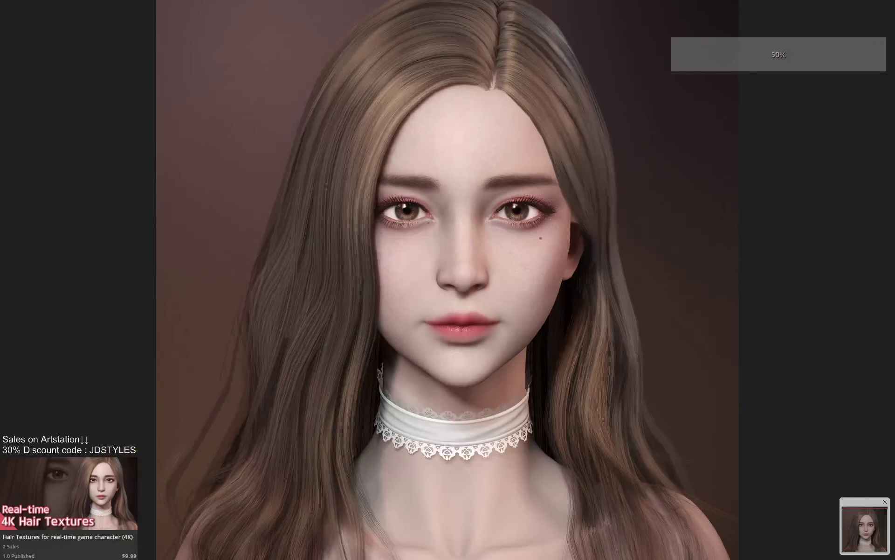
scroll(670, 174, up, 2)
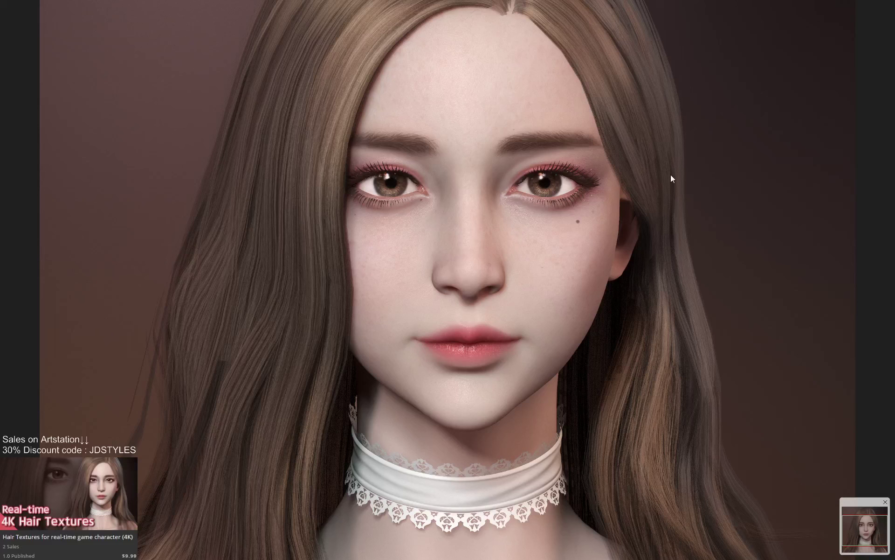
click(885, 502)
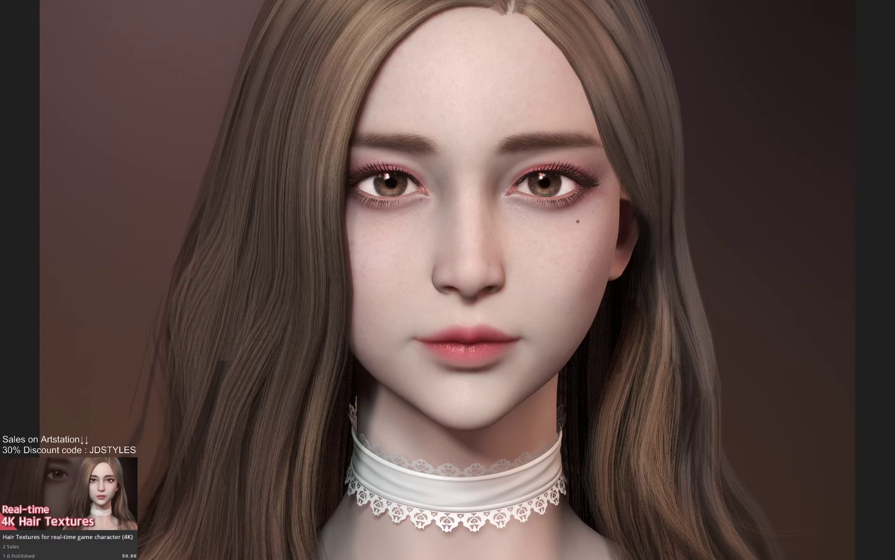
scroll(729, 194, up, 1)
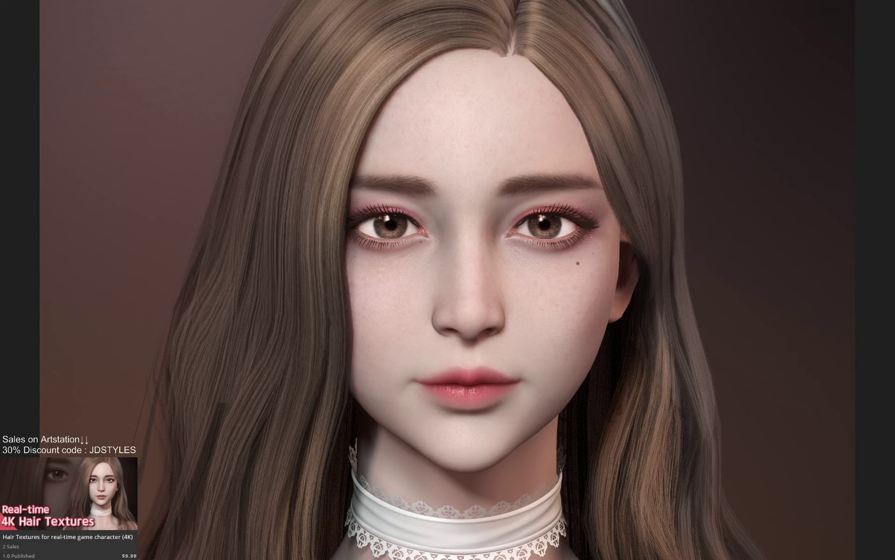
double_click(684, 220)
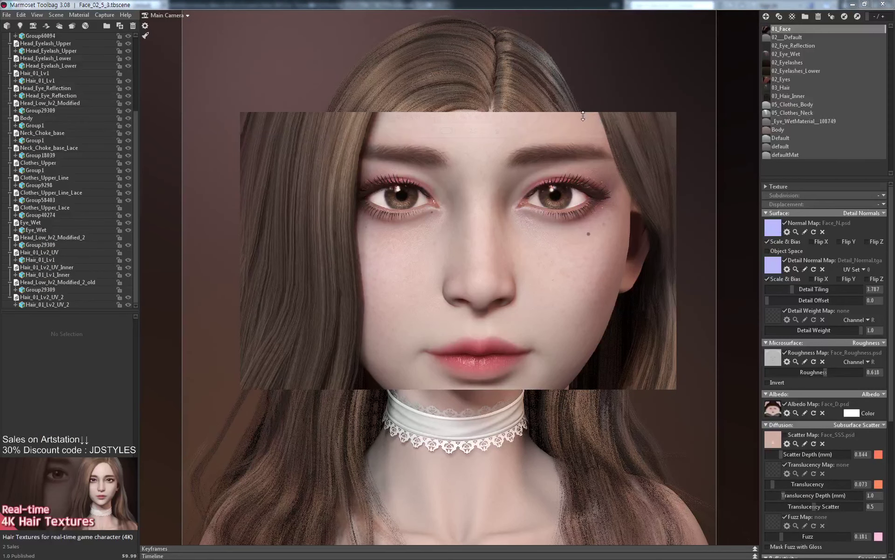
mouse_move(578, 118)
drag(577, 118, 894, 56)
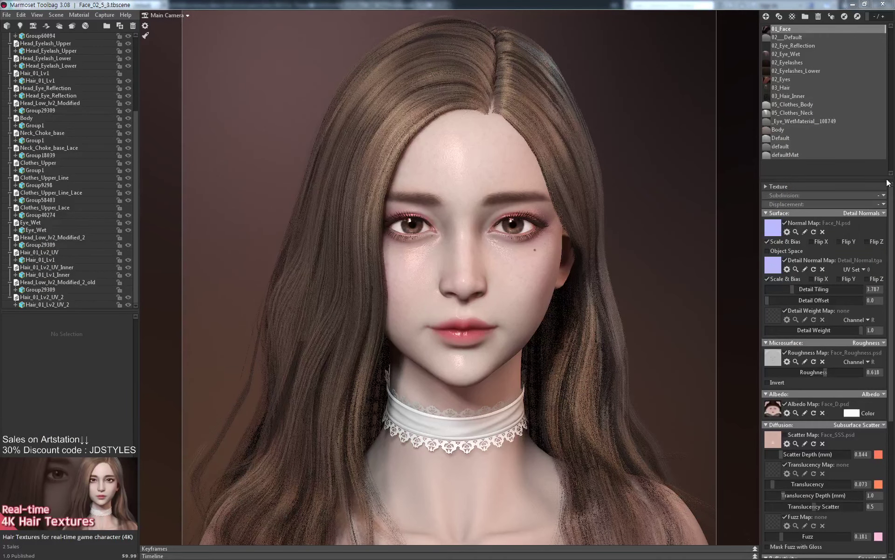
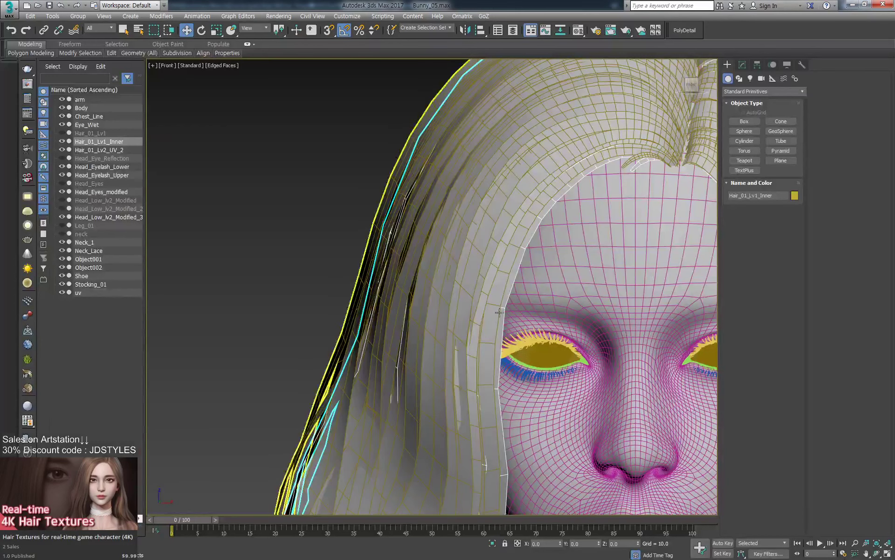
Back in 3ds Max, select the outer hair mesh Hair_01_Lv2_UV_2 and disable its TurboSmooth modifier.
scroll(373, 284, down, 5)
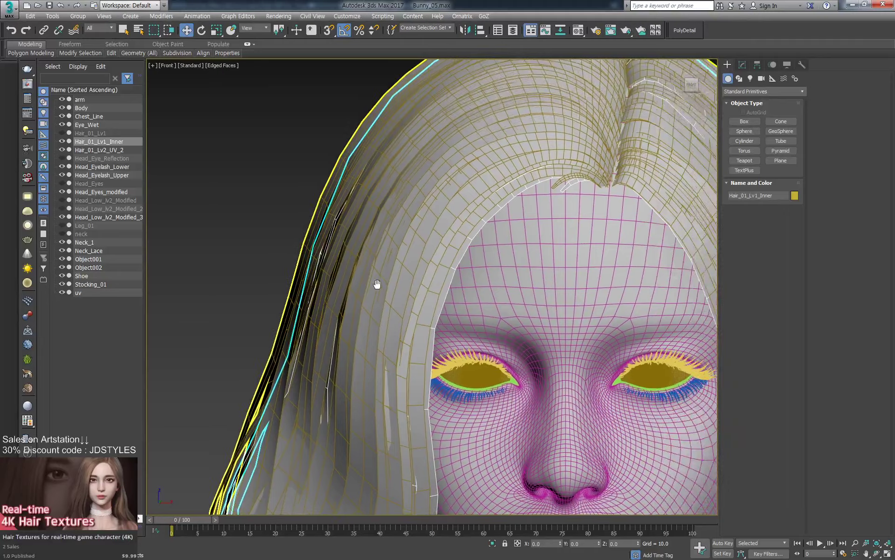
scroll(620, 217, up, 2)
click(620, 217)
key(z)
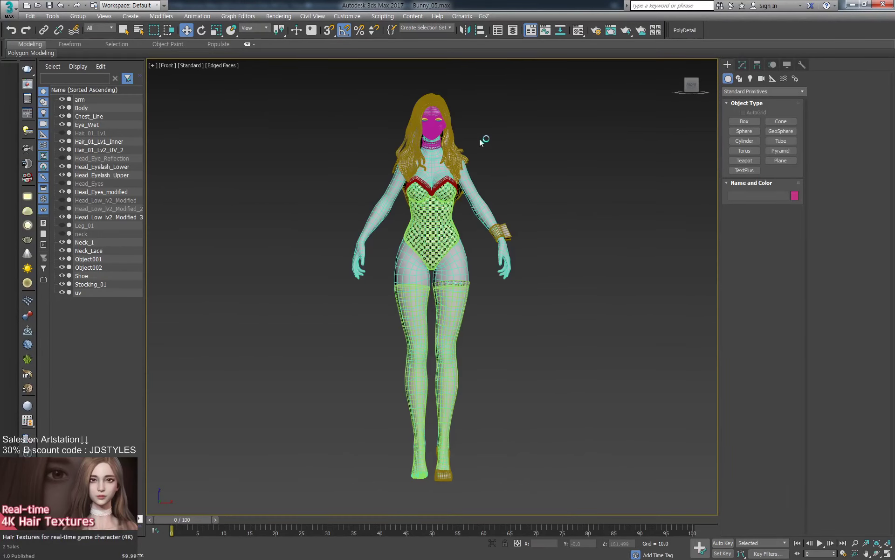
scroll(479, 136, up, 8)
middle_drag(471, 127, 676, 336)
scroll(549, 191, up, 2)
middle_drag(549, 191, 682, 223)
scroll(682, 223, up, 2)
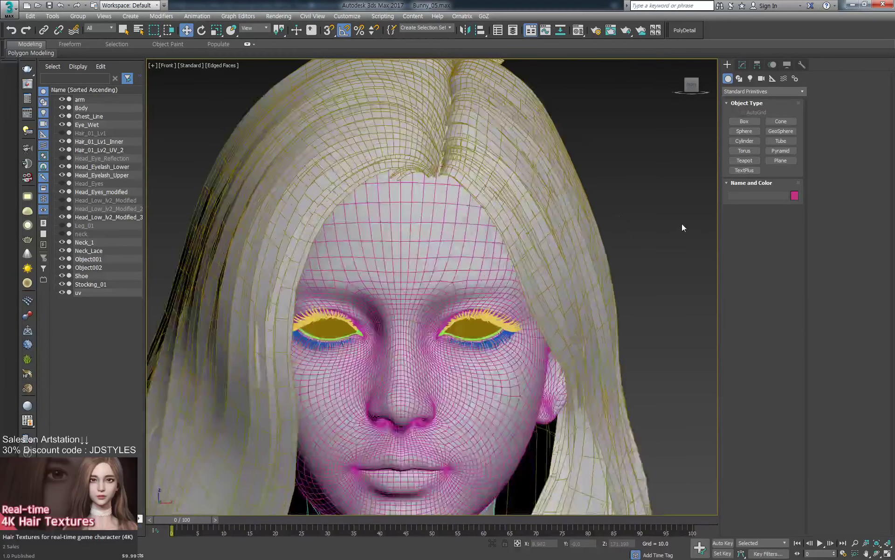
click(583, 200)
click(742, 65)
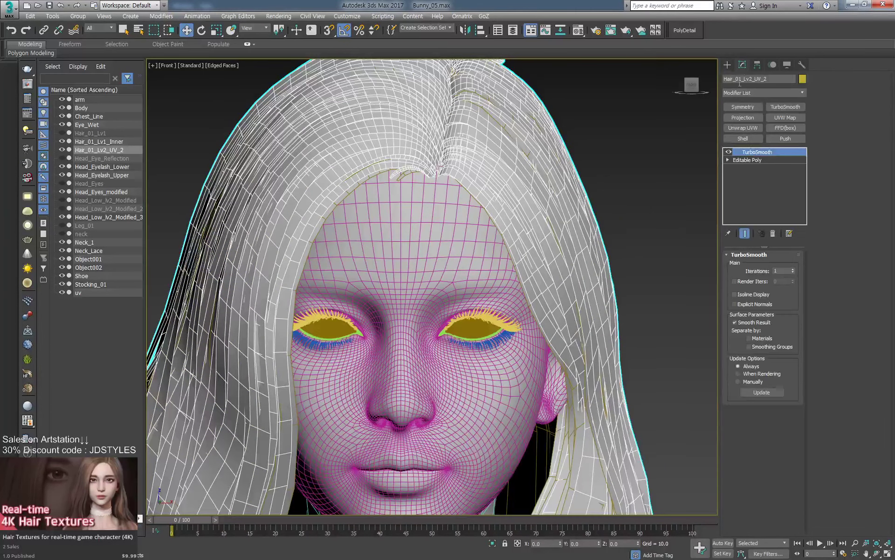
click(729, 152)
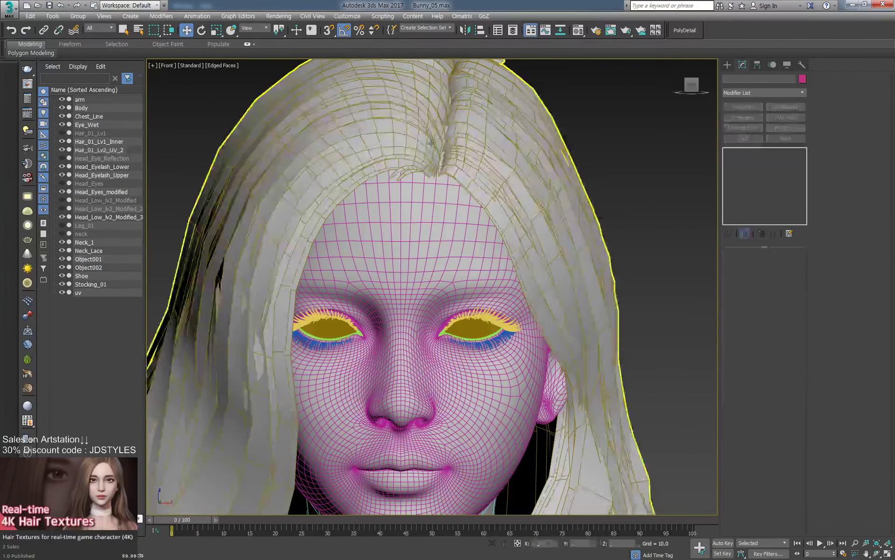
scroll(475, 209, up, 5)
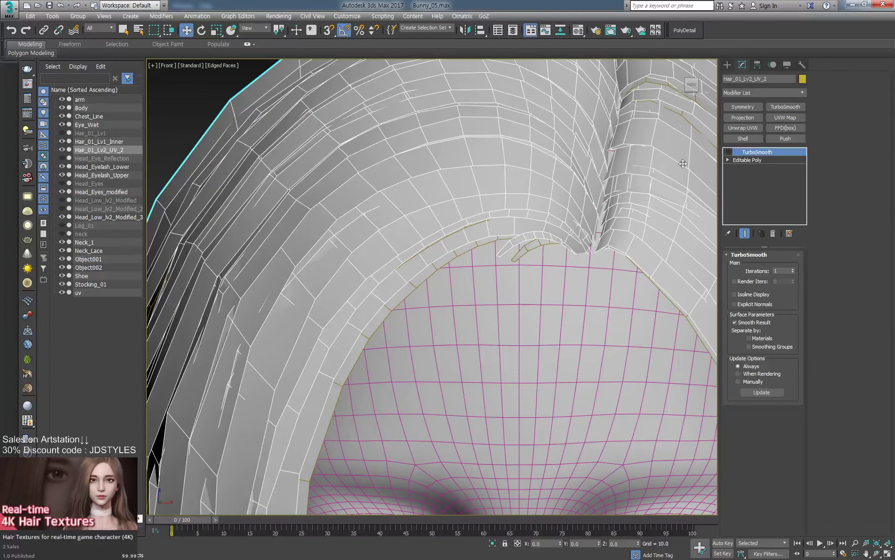
In Edge mode of the outer hair mesh, select an edge ring and the long edge loop above the front hairline.
click(728, 159)
click(743, 176)
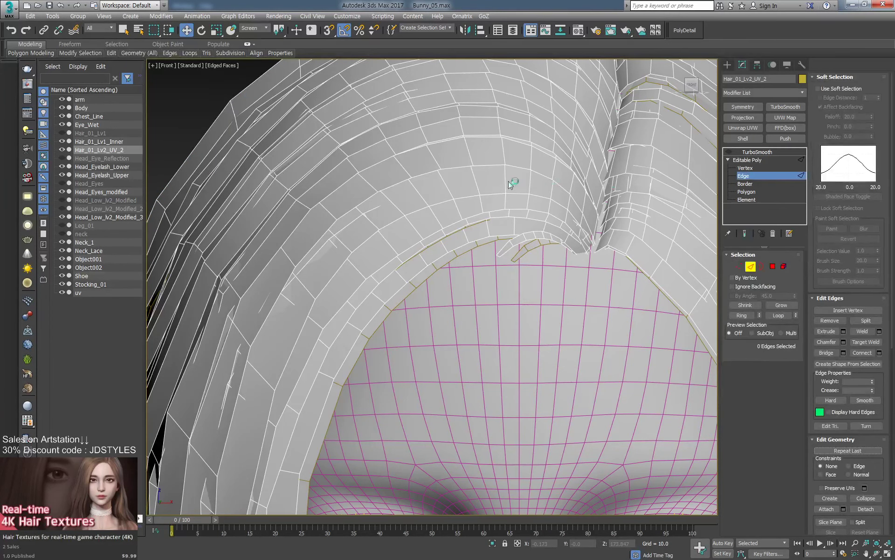
click(506, 180)
key(alt+r)
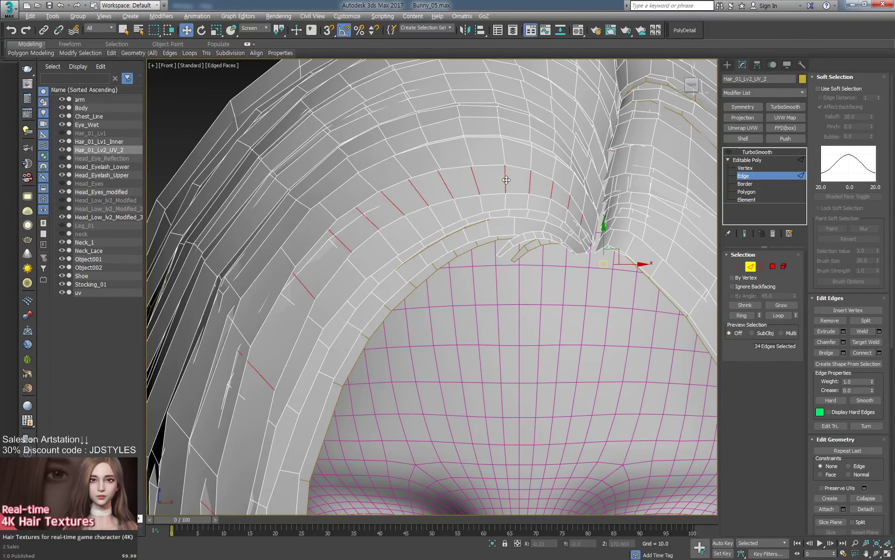
alt+middle_drag(502, 230, 533, 236)
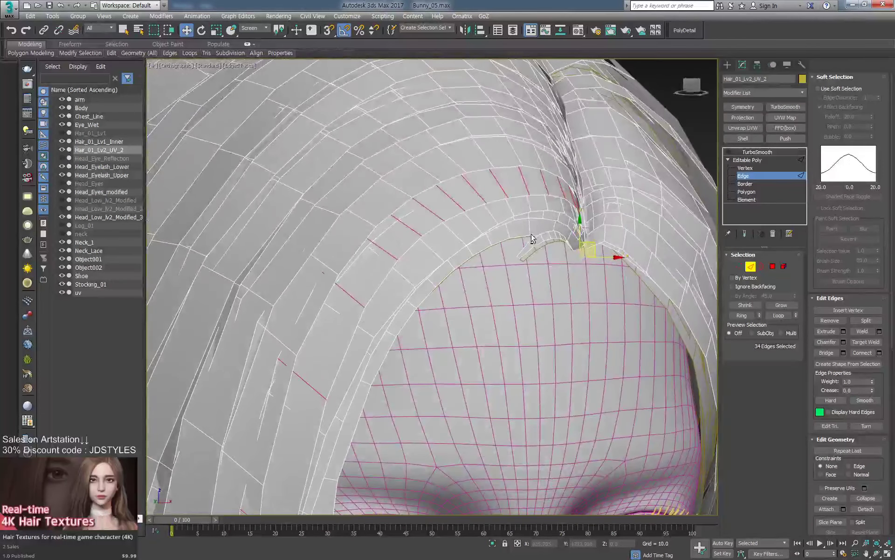
double_click(532, 227)
scroll(544, 203, up, 2)
click(545, 200)
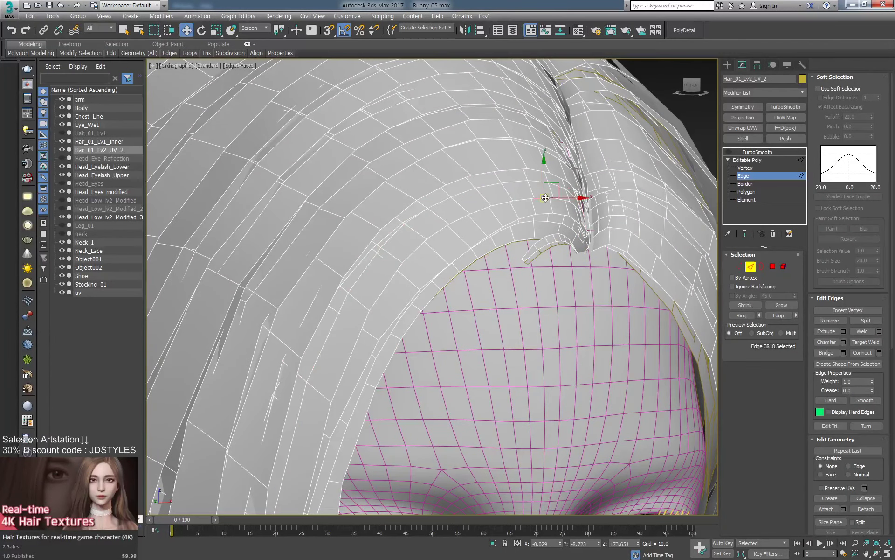
double_click(545, 198)
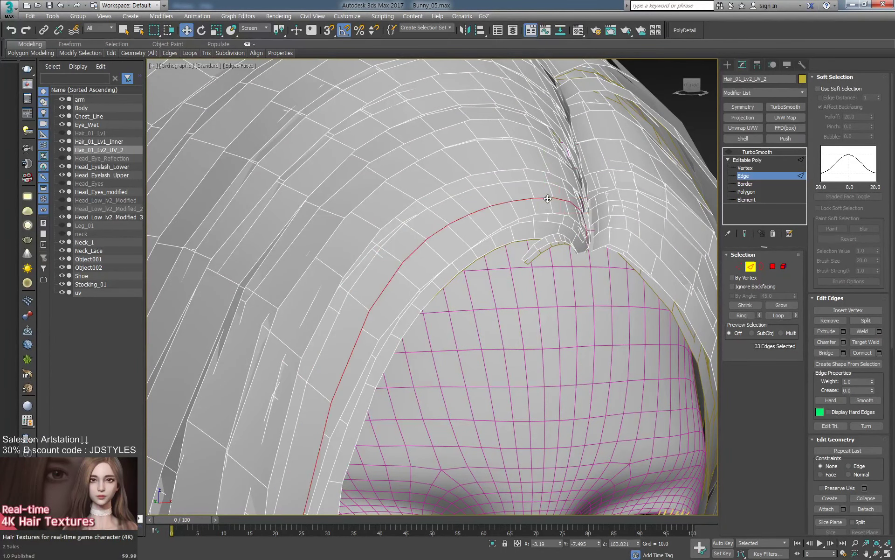
Select an edge loop higher above the front hairline, set the edge constraint to Normal and shift the loop along the surface normals.
alt+middle_drag(546, 197, 495, 327)
scroll(551, 164, down, 3)
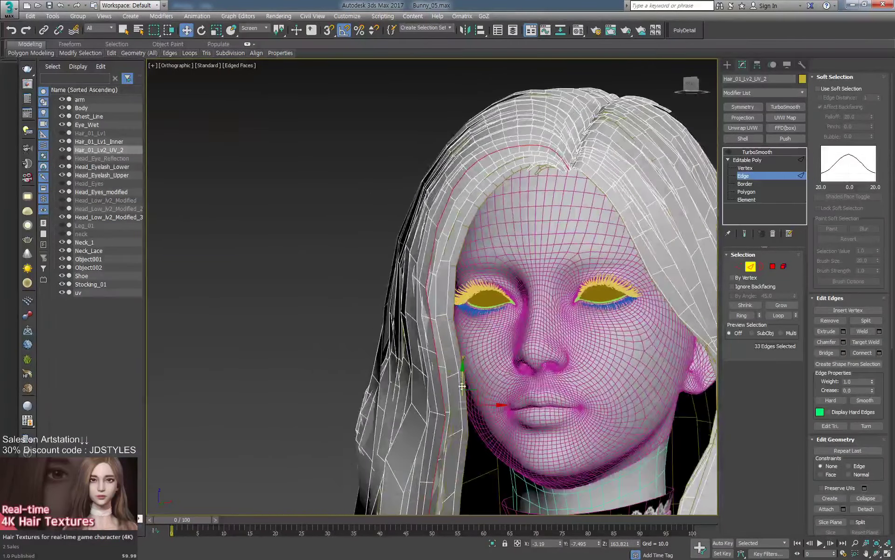
scroll(515, 139, up, 5)
click(492, 210)
alt+middle_drag(515, 154, 582, 206)
double_click(515, 195)
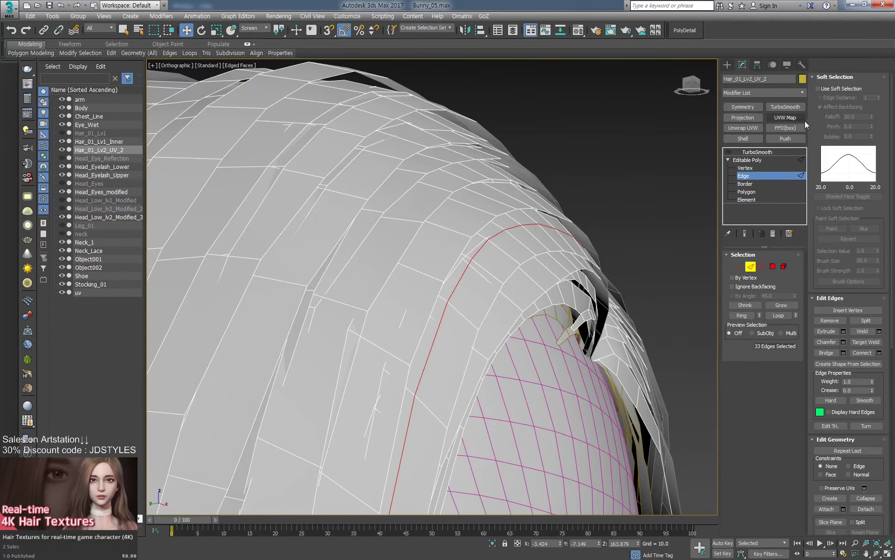
scroll(882, 126, down, 2)
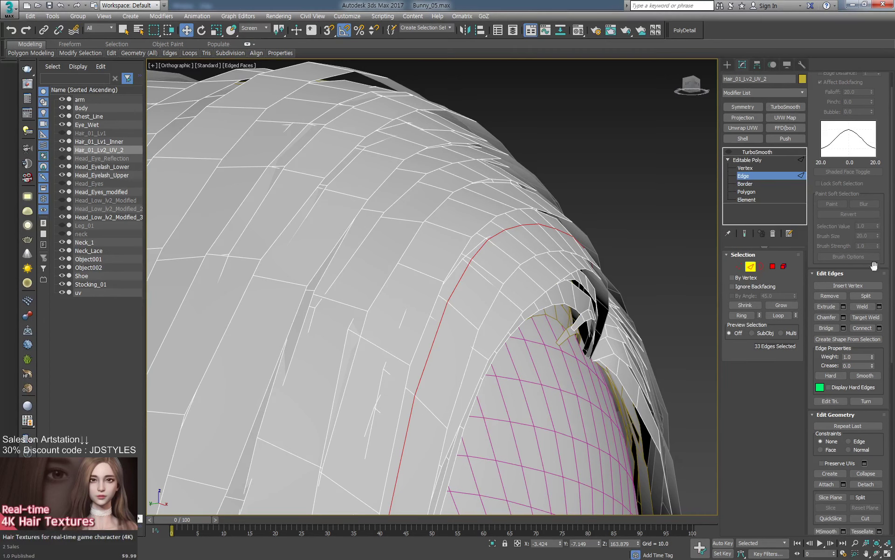
mouse_move(889, 261)
mouse_down()
mouse_move(890, 216)
mouse_move(889, 263)
mouse_up()
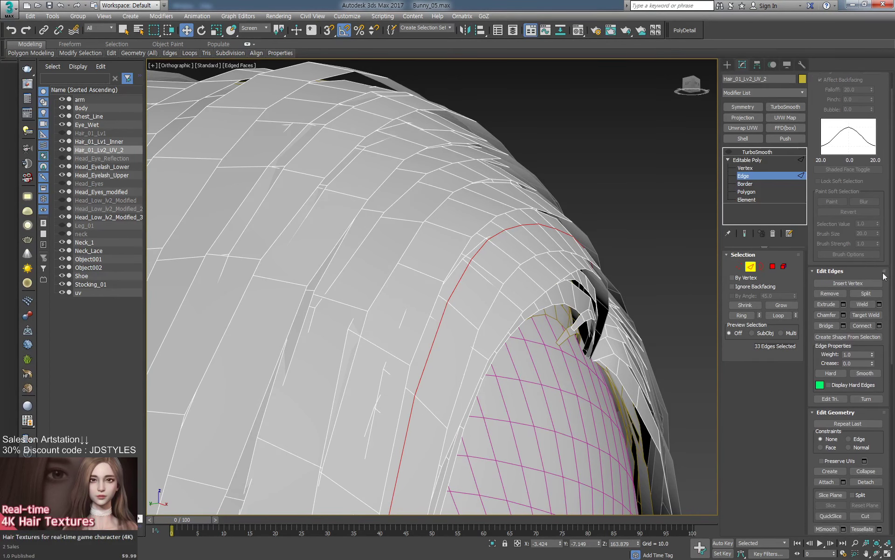
middle_drag(562, 256, 548, 242)
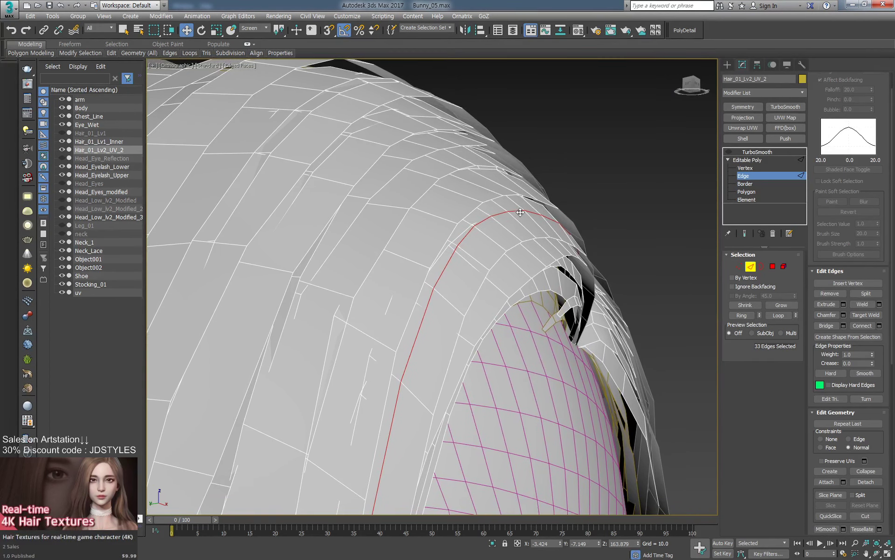
drag(521, 211, 512, 213)
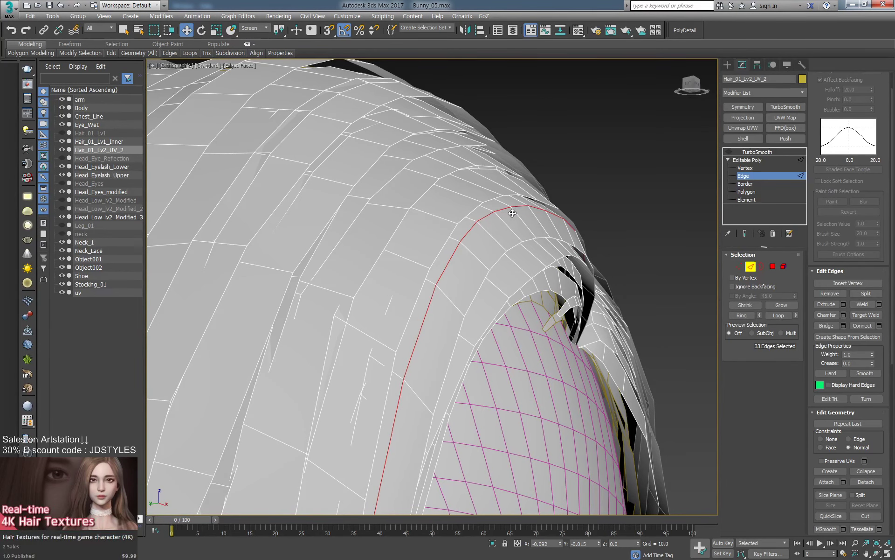
Insert a new edge loop by connecting the ring above the adjusted loop, and pull it outward along the normals.
click(518, 184)
middle_drag(518, 184, 521, 207)
key(alt+r)
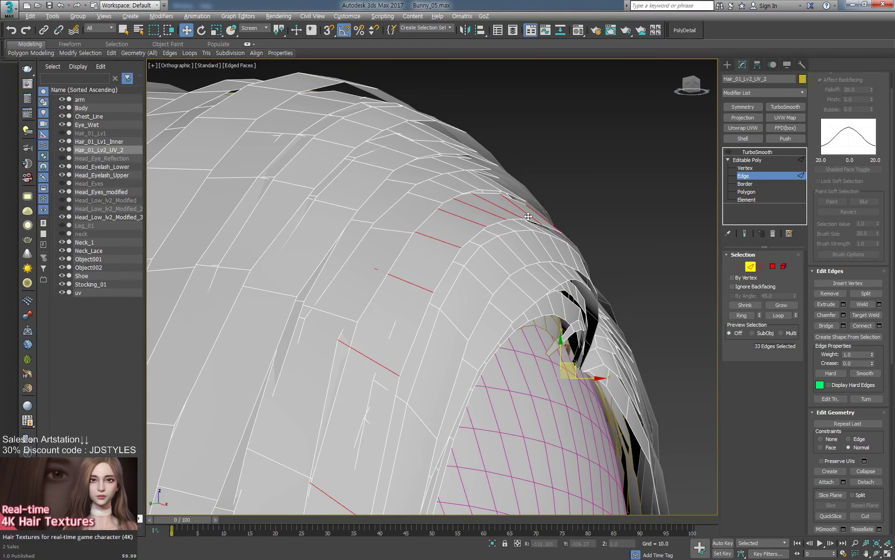
key(ctrl+shift+e)
drag(513, 206, 513, 201)
Reposition the newly inserted 32-edge loop with the selection locked, checking it in wireframe, and unlock the selection.
alt+middle_drag(512, 201, 578, 235)
key(F3)
key(space)
drag(583, 233, 599, 263)
key(F3)
alt+middle_drag(600, 263, 608, 252)
drag(576, 227, 577, 232)
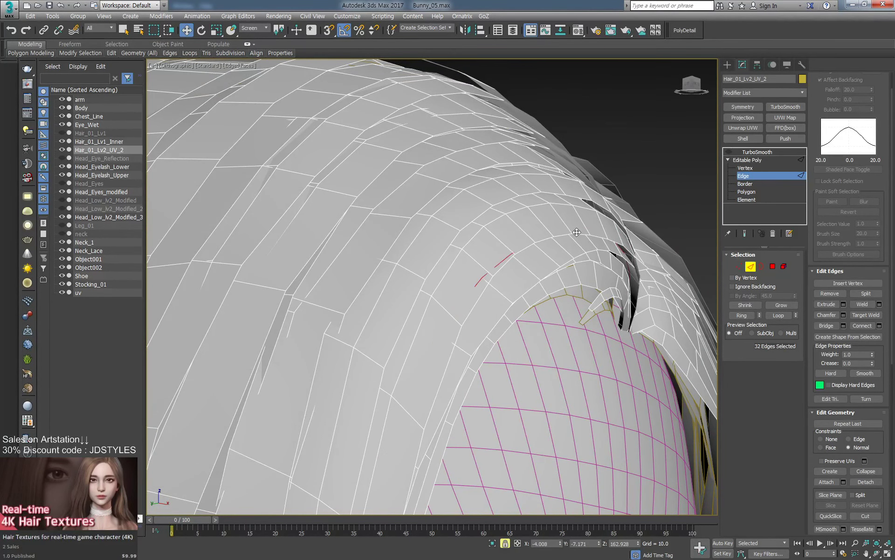
key(space)
Move the 35-edge loop just above the front hairline closer to the hair's rim.
click(608, 262)
mouse_move(611, 260)
alt+middle_down()
mouse_move(622, 268)
mouse_move(601, 266)
alt+middle_up()
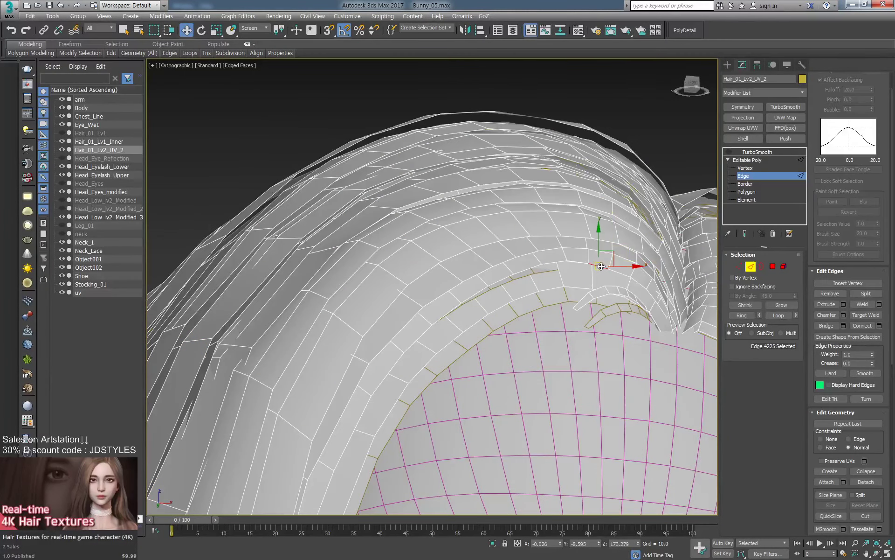
double_click(600, 265)
scroll(606, 286, up, 3)
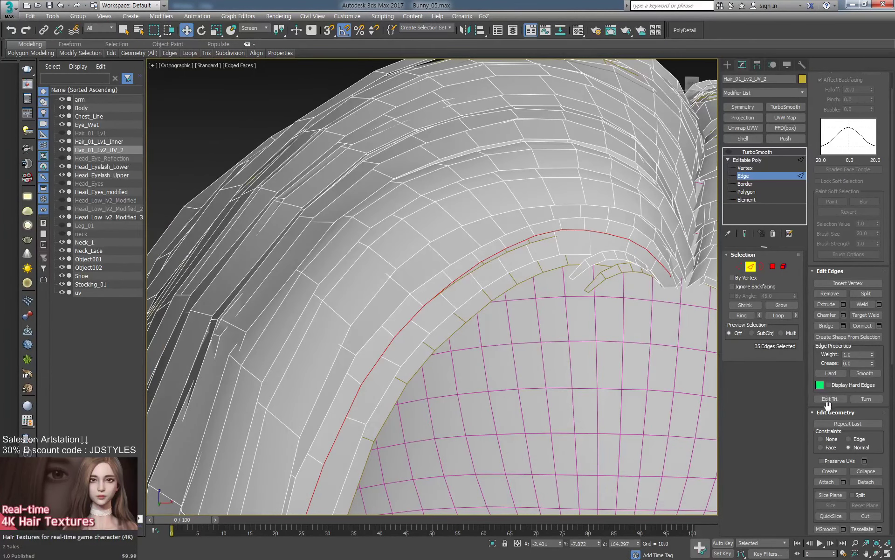
alt+middle_drag(629, 292, 597, 237)
drag(598, 238, 592, 246)
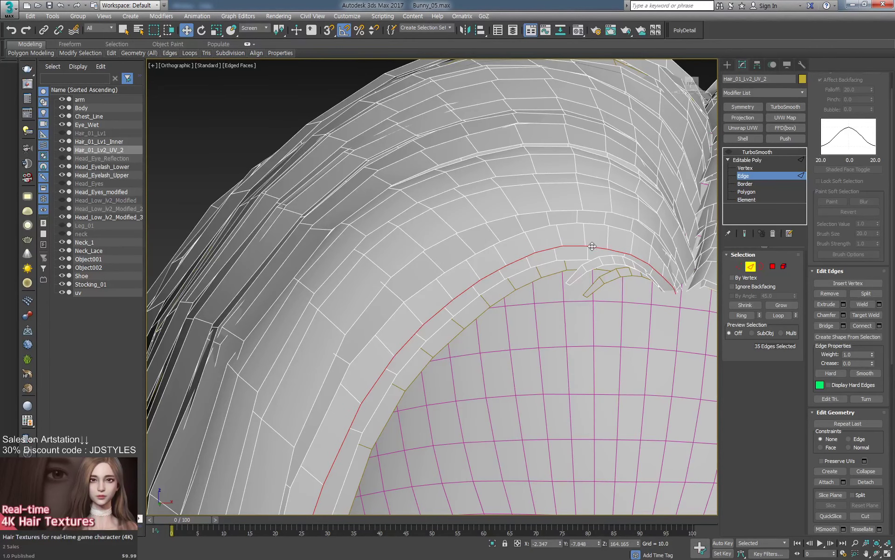
Select the next edge loop up from the hairline and push it inward along the normals.
click(585, 235)
alt+middle_drag(585, 235, 602, 226)
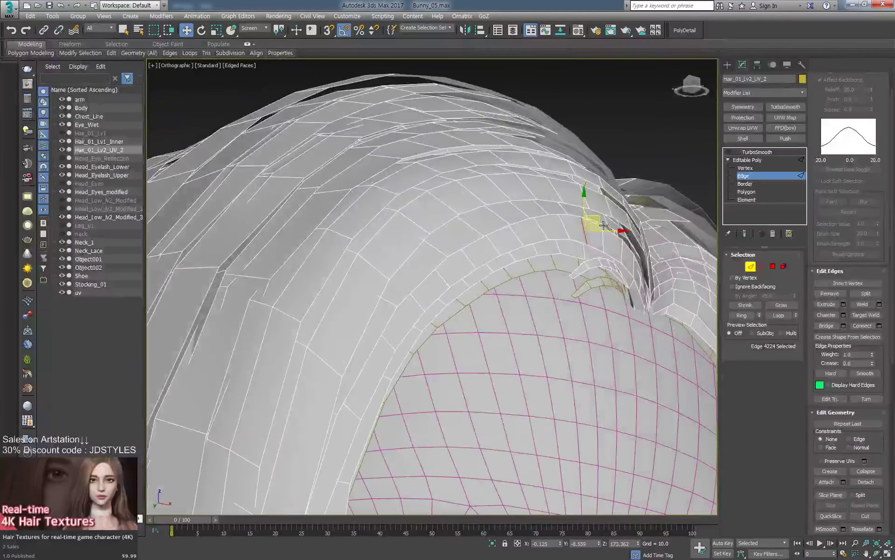
click(597, 224)
double_click(599, 222)
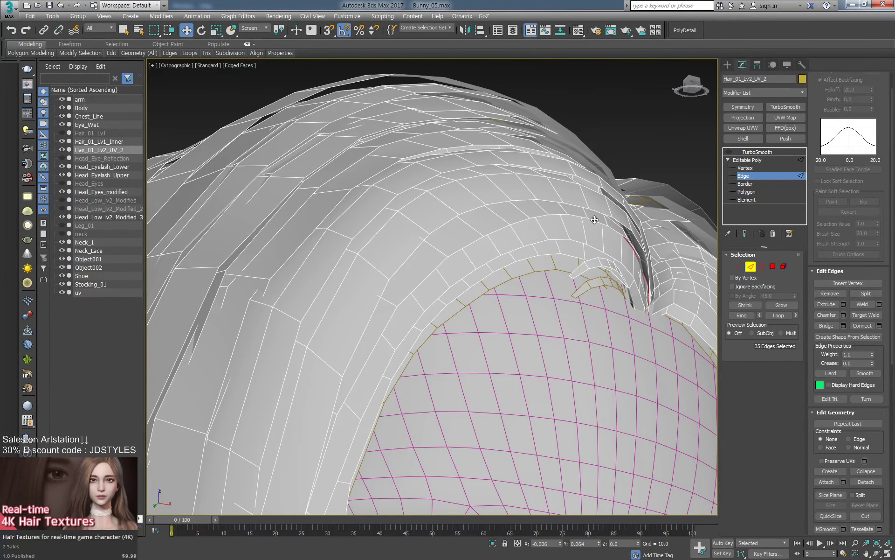
Connect the edge ring above the front hairline with a new loop and raise that loop outward along the normals.
alt+middle_drag(597, 220, 595, 260)
click(584, 264)
key(alt+r)
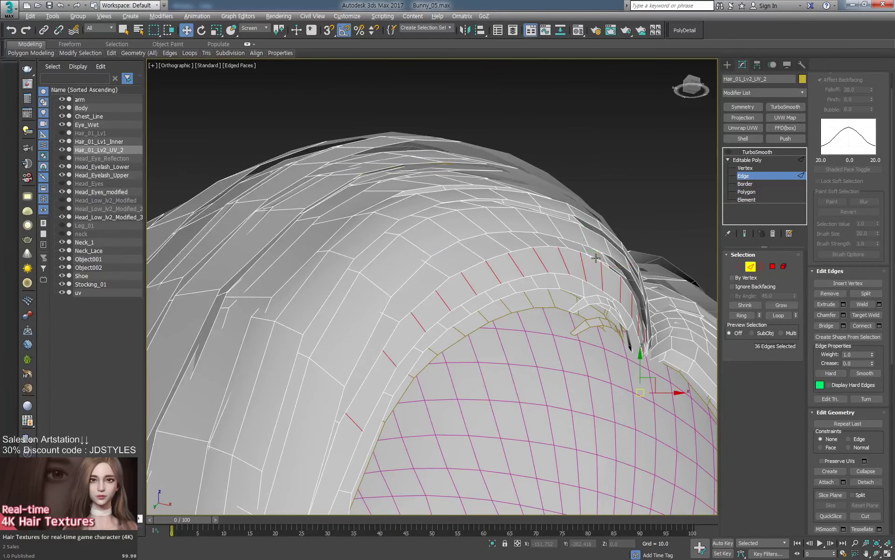
key(ctrl+shift+e)
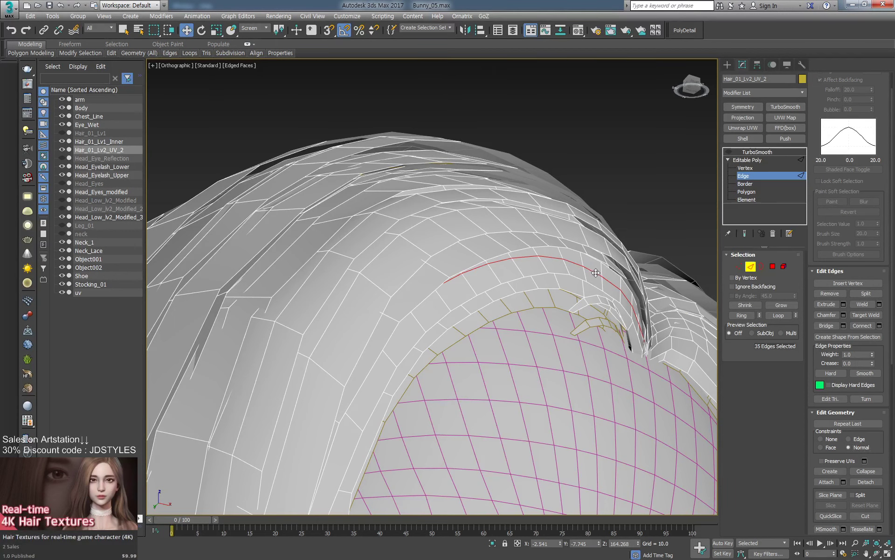
drag(596, 272, 598, 265)
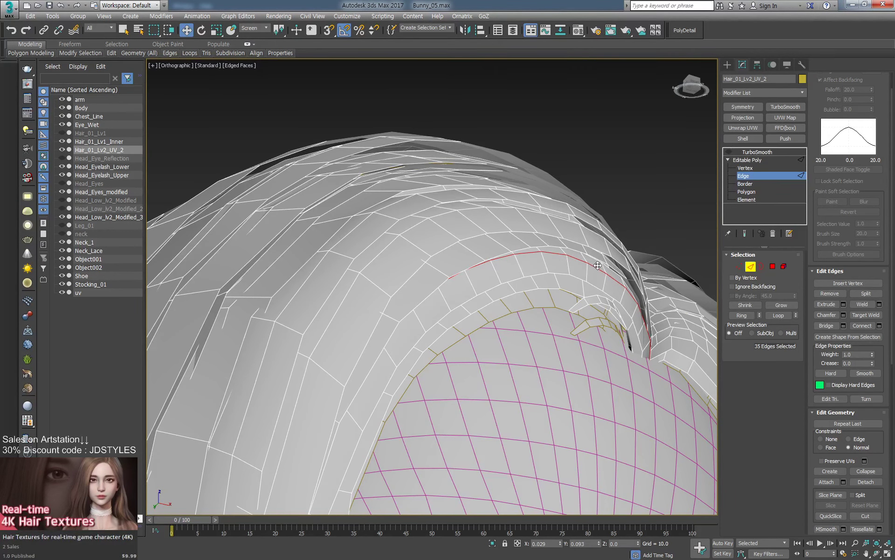
Select the 28-edge loop farther up the front hair, set the edge constraint to None and nudge the loop with the selection locked.
click(583, 289)
alt+middle_drag(583, 290, 612, 302)
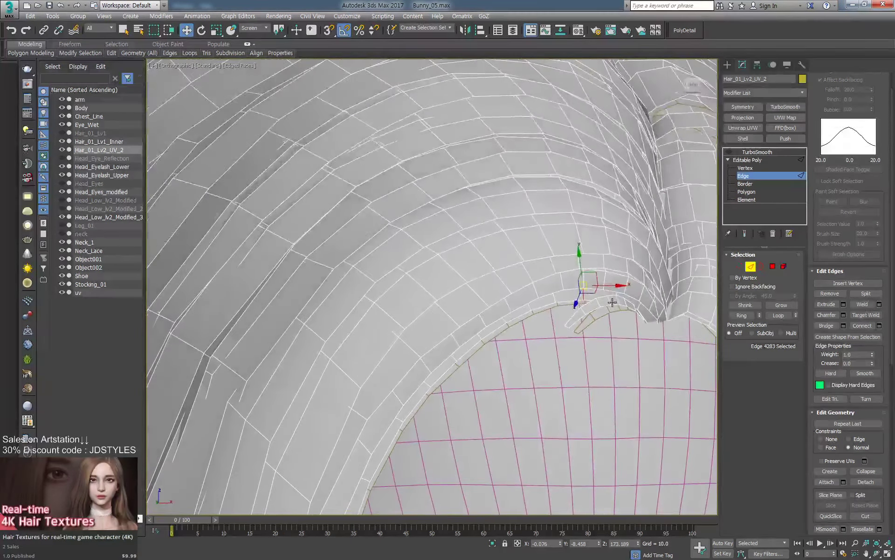
middle_drag(596, 207, 604, 286)
double_click(569, 260)
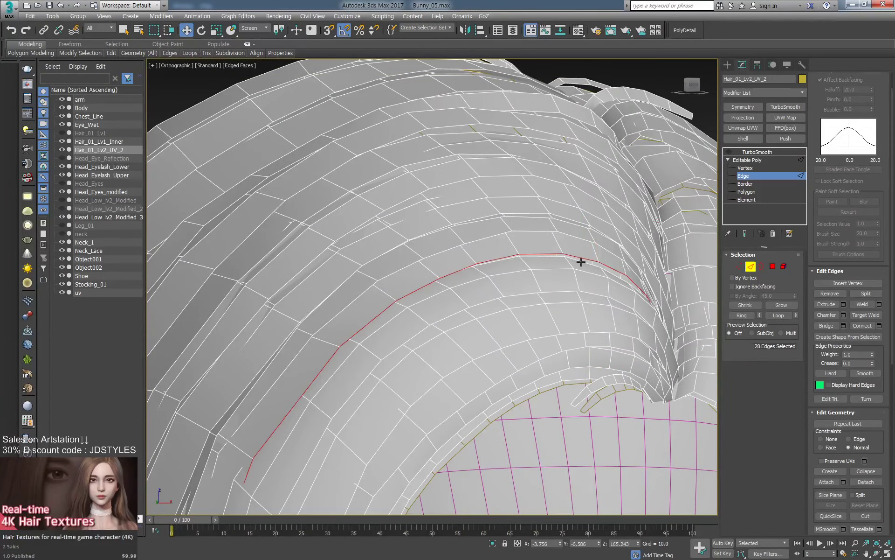
scroll(581, 271, up, 3)
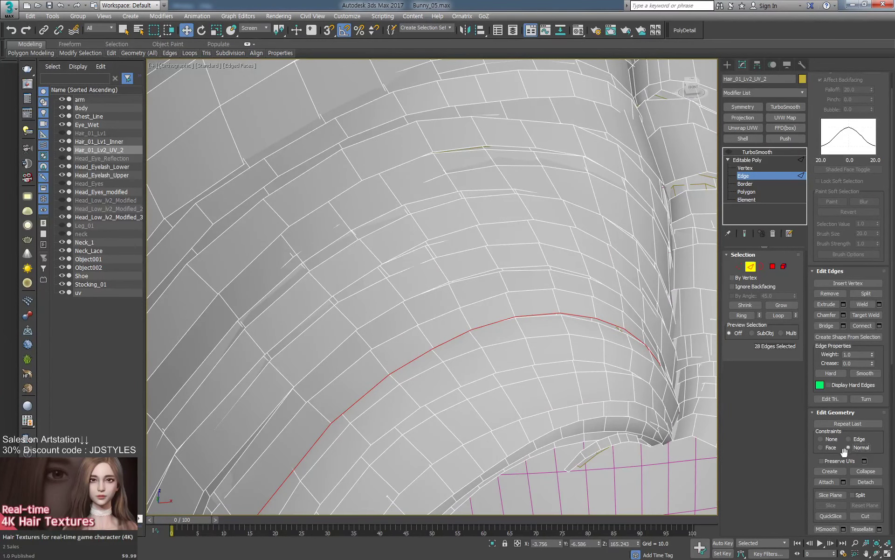
scroll(572, 376, down, 10)
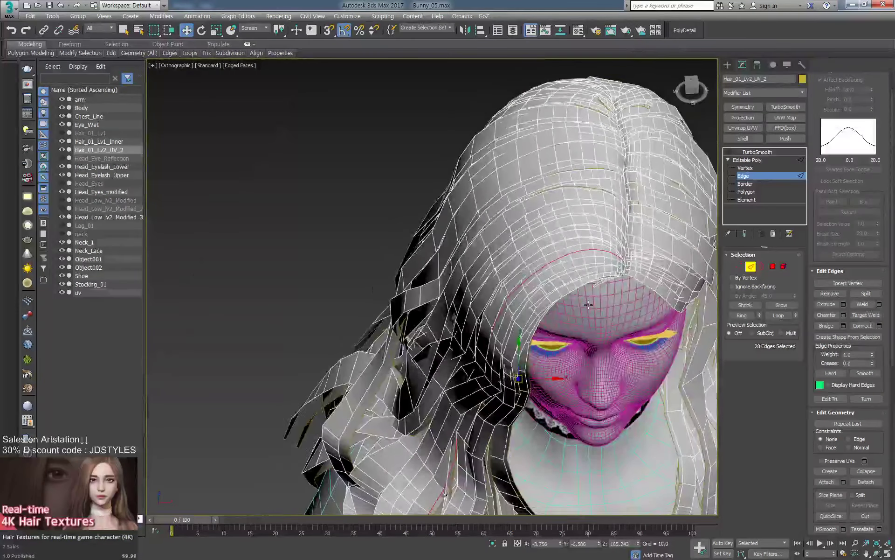
scroll(589, 303, up, 8)
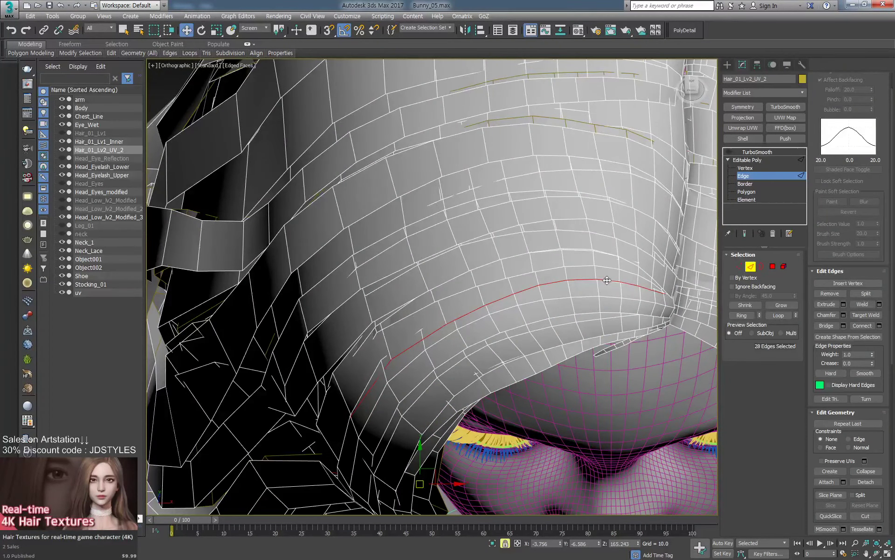
drag(608, 283, 609, 284)
Connect the ring beside the 28-edge loop with a new loop and raise it along the normals using the Normal constraint.
click(598, 275)
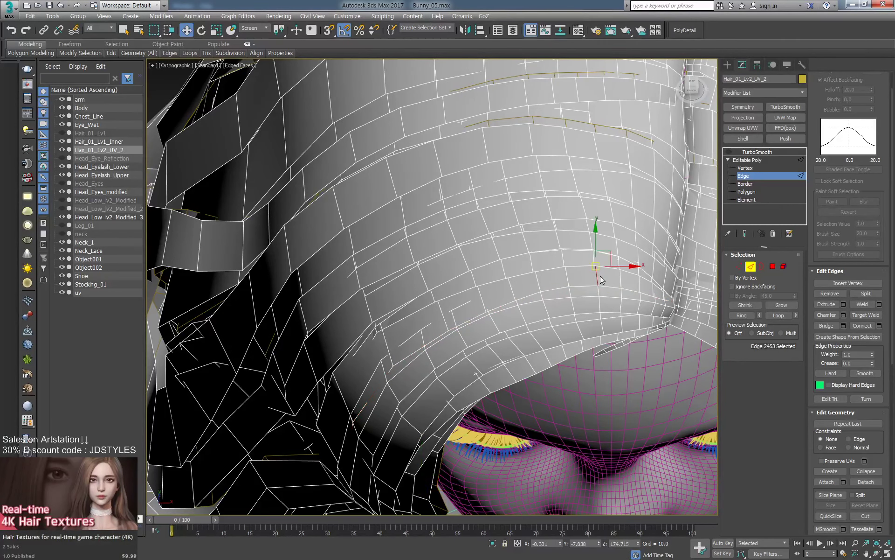
alt+middle_drag(600, 276, 649, 302)
shift+click(619, 278)
key(ctrl+shift+e)
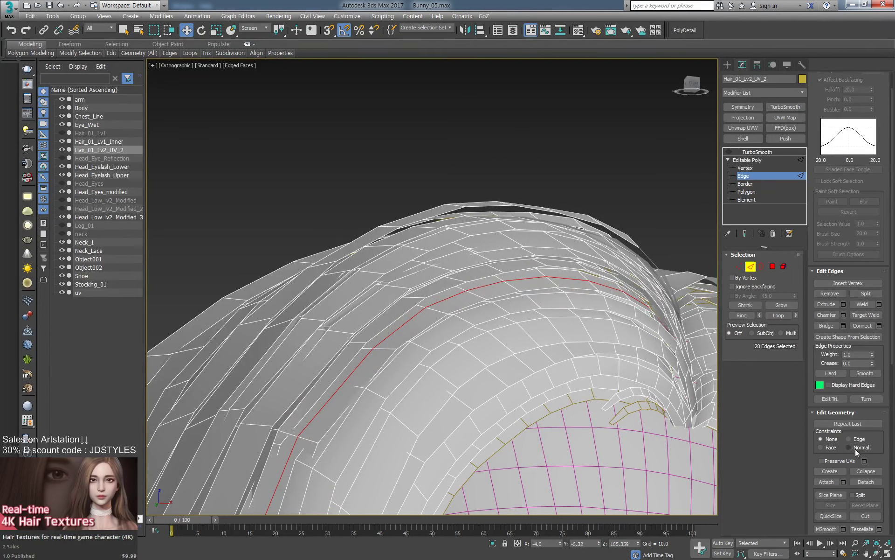
drag(568, 280, 573, 273)
Select the 26-edge loop higher on the crown and shift it slightly with the selection locked, then unlock the selection.
click(554, 261)
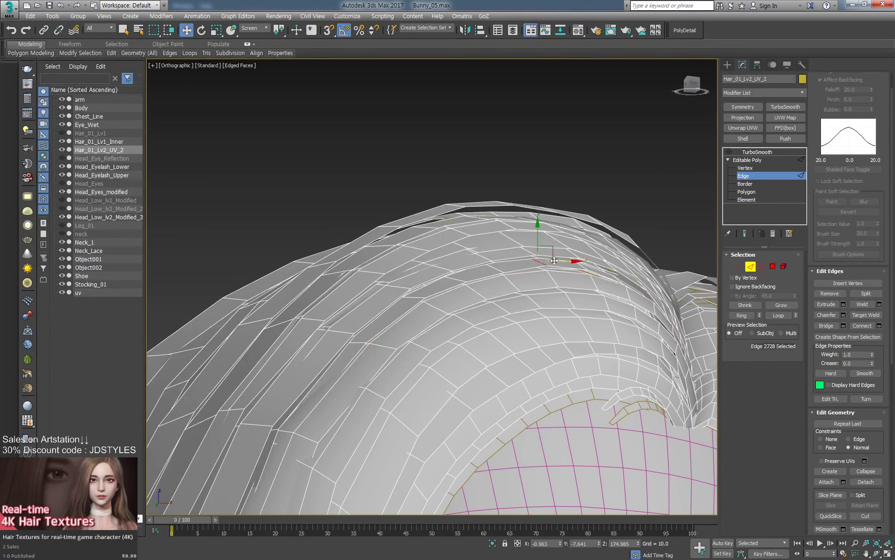
double_click(555, 265)
scroll(575, 264, up, 5)
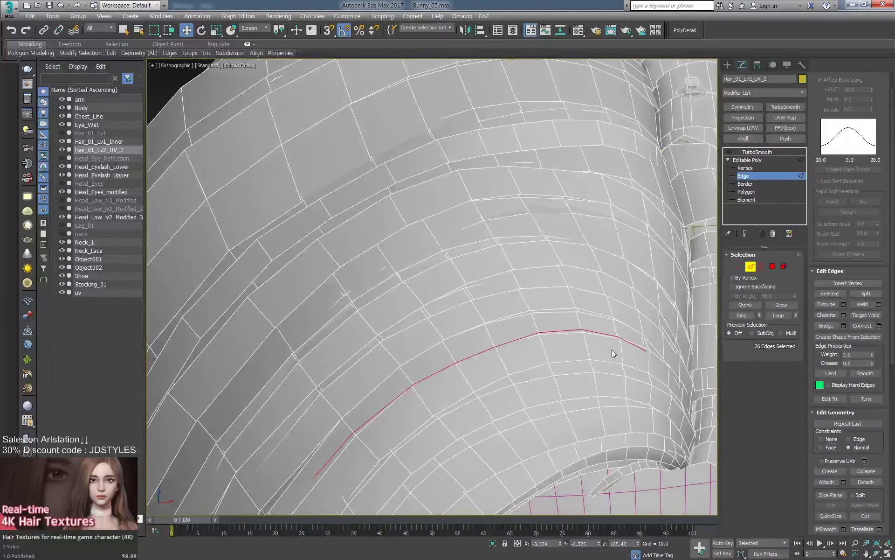
key(space)
mouse_move(599, 342)
mouse_down()
mouse_move(611, 343)
mouse_move(584, 334)
mouse_up()
alt+middle_drag(563, 331, 553, 236)
key(space)
Insert a connecting loop through the ring beside the 26-edge loop, set the constraint to Normal and move it along the normals.
click(537, 281)
key(alt+r)
key(ctrl+shift+e)
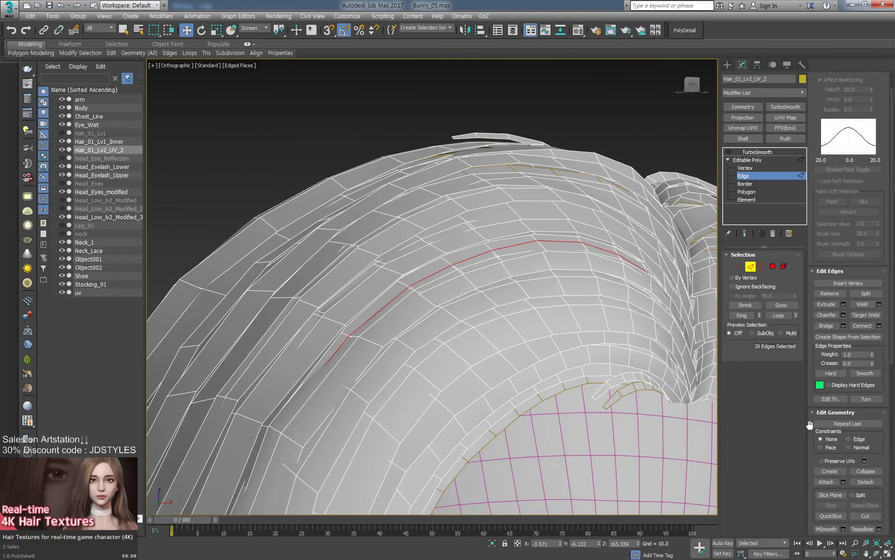
click(855, 447)
drag(599, 250, 571, 221)
Select a crosswise edge higher on the crown and hide the inner hair mesh Hair_01_Lv1_Inner.
click(566, 209)
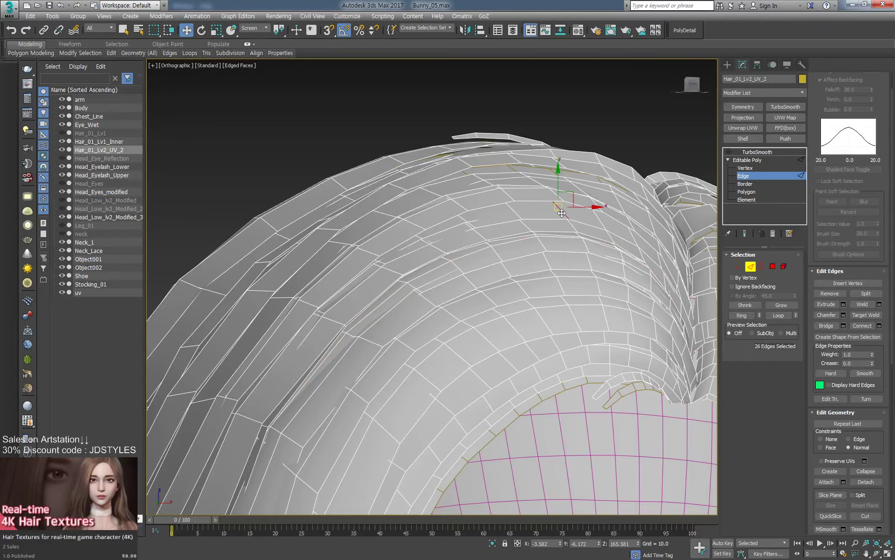
scroll(564, 219, up, 5)
mouse_move(583, 243)
alt+middle_down()
mouse_move(589, 224)
mouse_move(589, 261)
alt+middle_up()
click(507, 130)
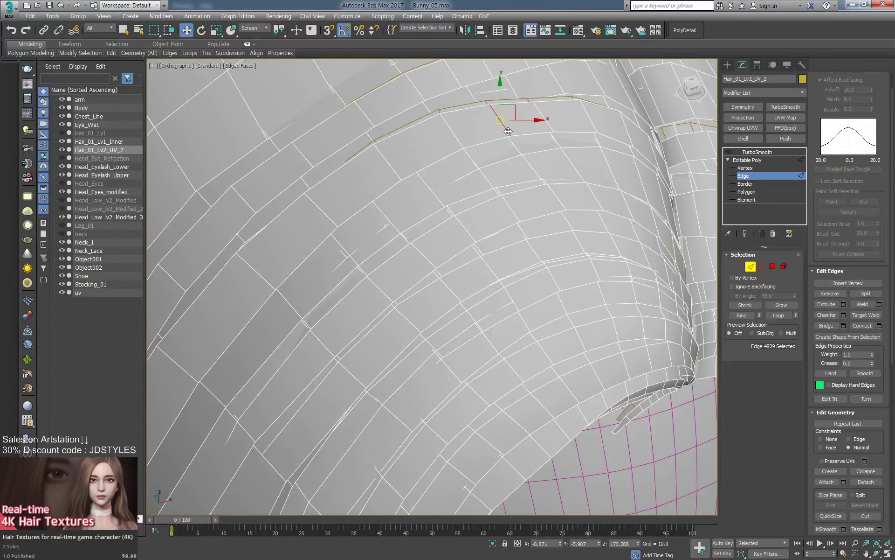
alt+middle_drag(528, 137, 504, 142)
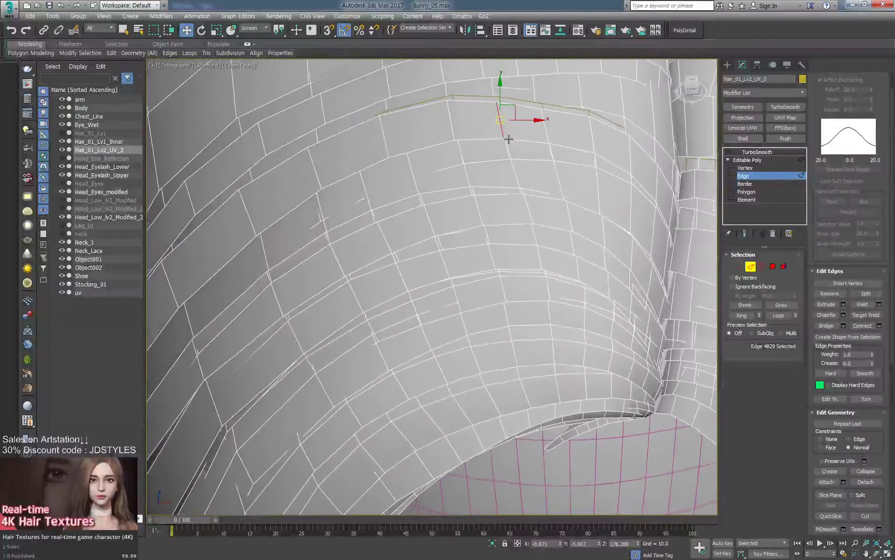
click(62, 142)
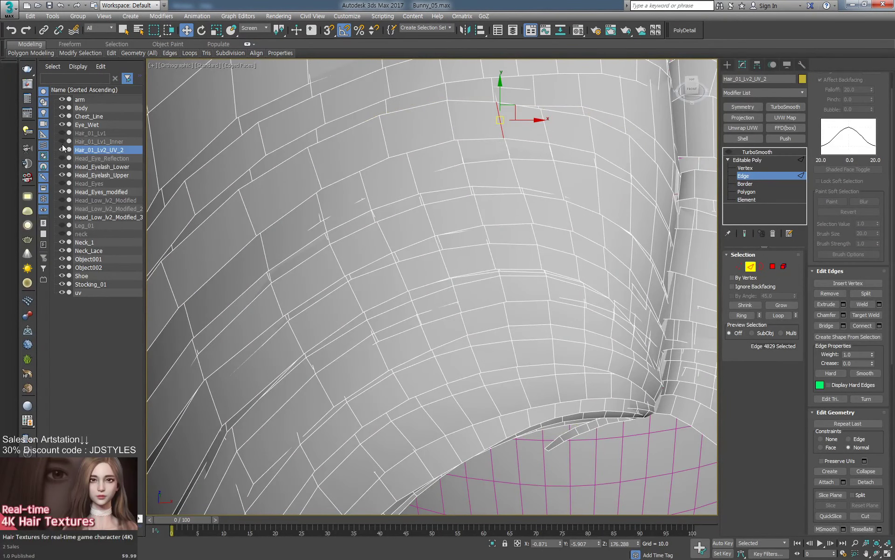
Select the 28-edge loop on the crown, set the constraint to None and raise the loop slightly.
double_click(554, 109)
alt+middle_drag(554, 108, 611, 298)
scroll(599, 326, down, 4)
scroll(597, 327, up, 2)
scroll(625, 276, down, 2)
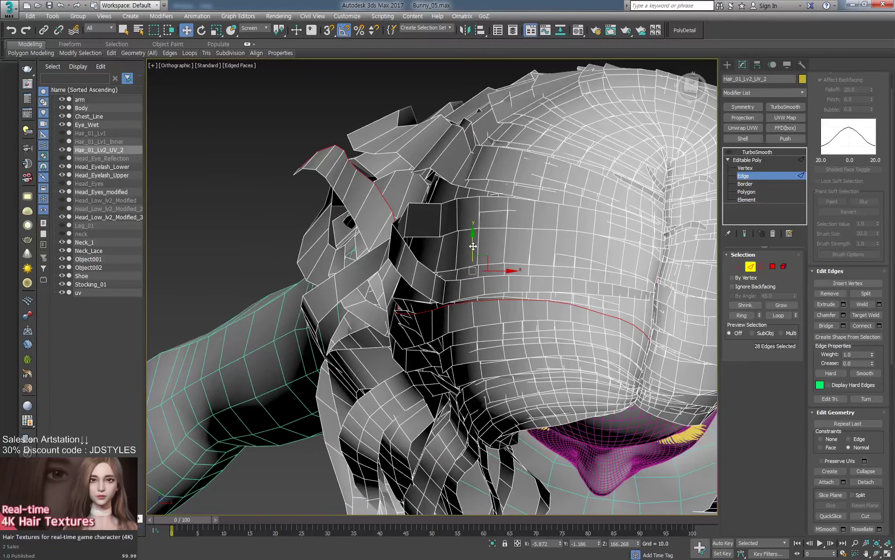
drag(472, 246, 476, 236)
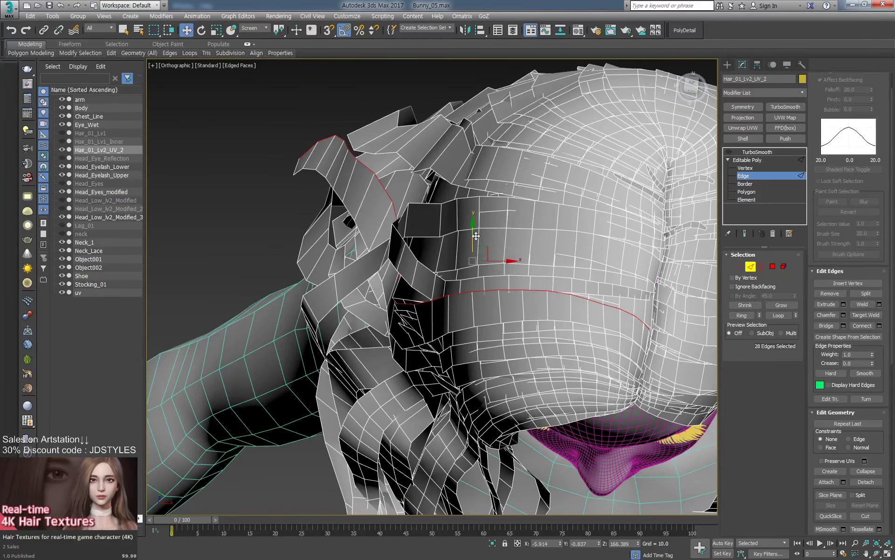
Connect the 29-edge ring beside the 28-edge loop with a new loop and move it along the normals using the Normal constraint.
click(547, 300)
key(alt+r)
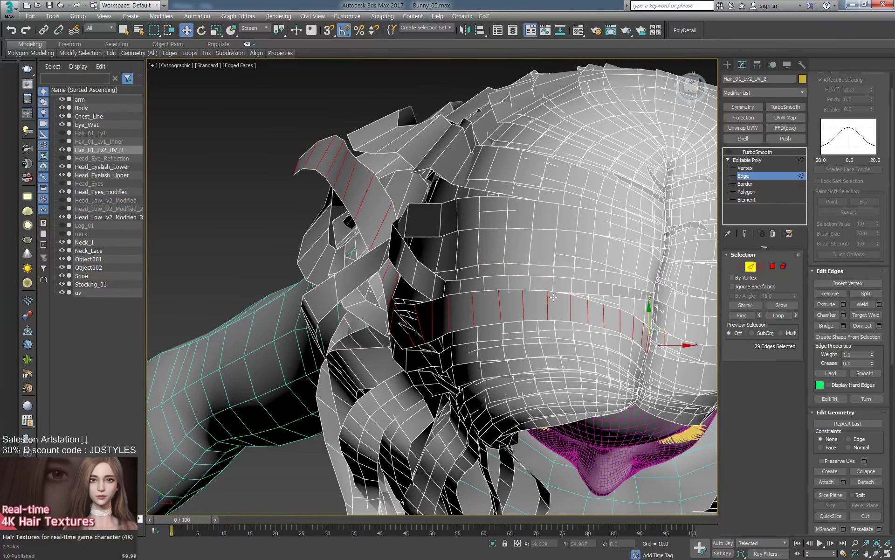
key(ctrl+shift+e)
ctrl+alt+middle_drag(571, 305, 538, 362)
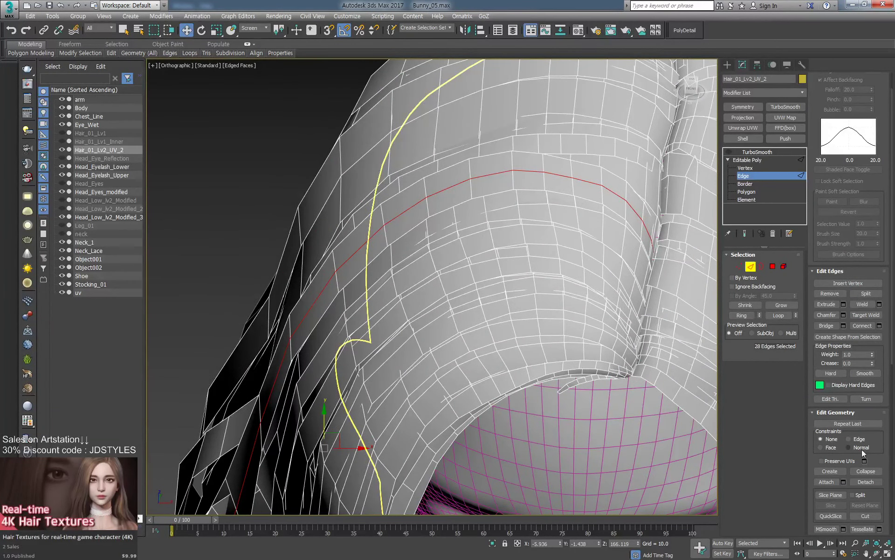
drag(556, 175, 561, 171)
Reselect the neighbouring original 28-edge loop and nudge it slightly along the normals.
middle_drag(582, 152, 570, 197)
double_click(551, 203)
drag(551, 203, 548, 207)
alt+middle_drag(548, 208, 529, 192)
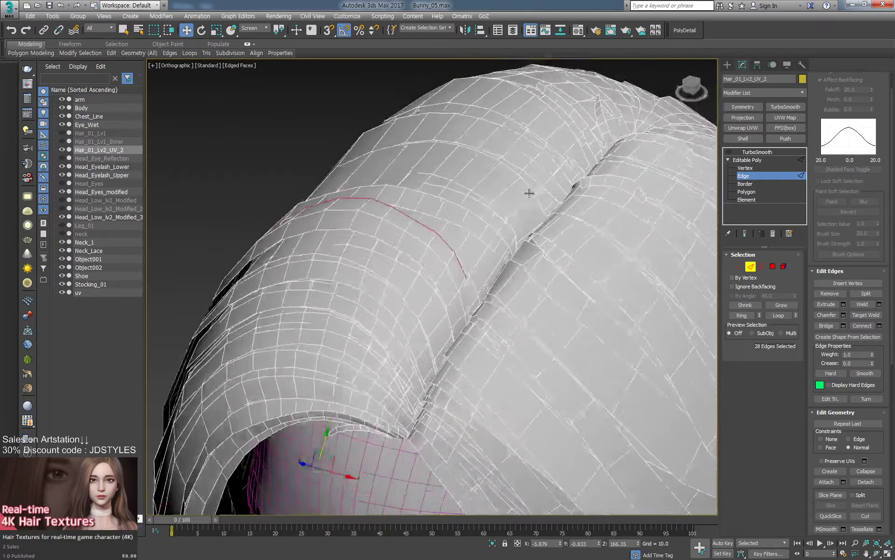
Try selecting the 34-edge loop on the crown and raising it with the constraint set to None.
click(370, 255)
scroll(369, 255, up, 6)
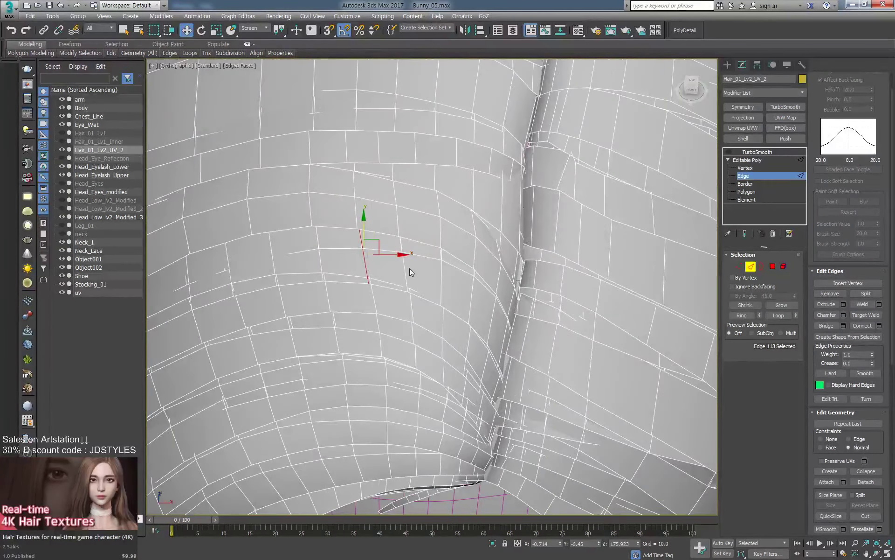
click(409, 268)
scroll(409, 268, down, 4)
alt+middle_drag(409, 267, 439, 238)
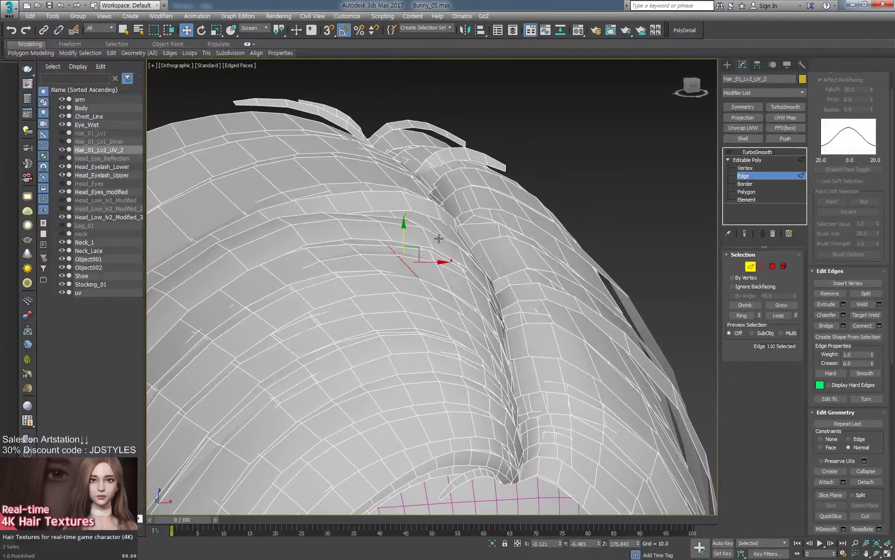
double_click(380, 246)
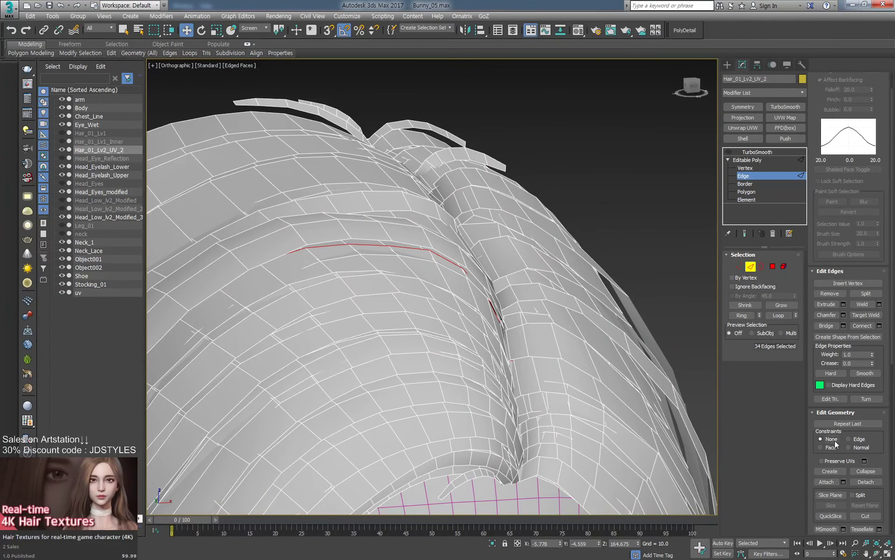
alt+middle_drag(511, 278, 438, 287)
alt+middle_drag(513, 240, 510, 262)
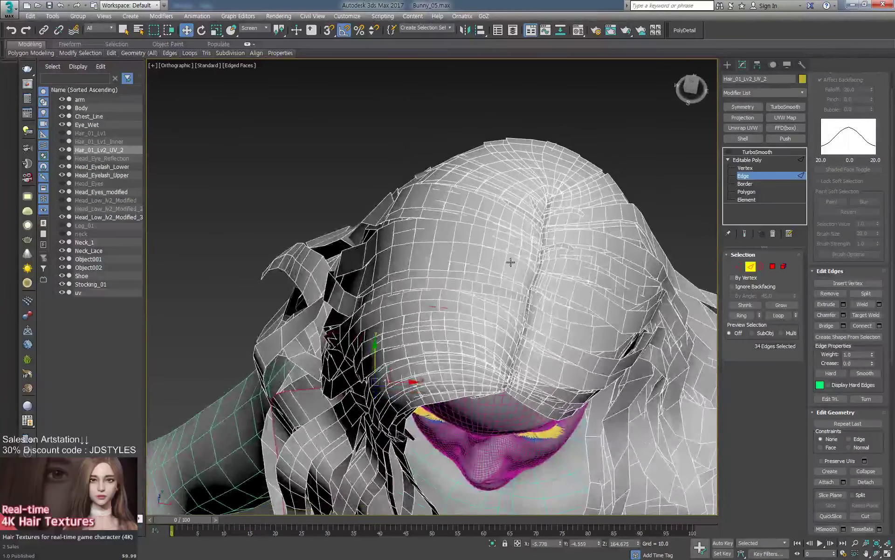
scroll(510, 262, up, 1)
drag(360, 366, 359, 346)
alt+middle_drag(481, 308, 479, 242)
scroll(476, 280, up, 2)
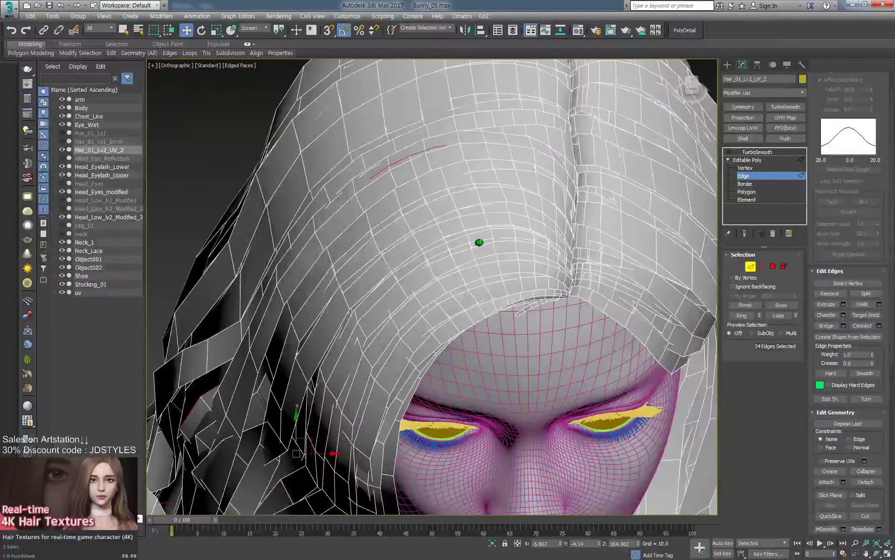
Compare the 34-edge loop before and after its move, and leave the move undone.
scroll(479, 242, up, 2)
middle_drag(488, 162, 492, 202)
key(ctrl+z)
key(ctrl+y)
key(ctrl+z)
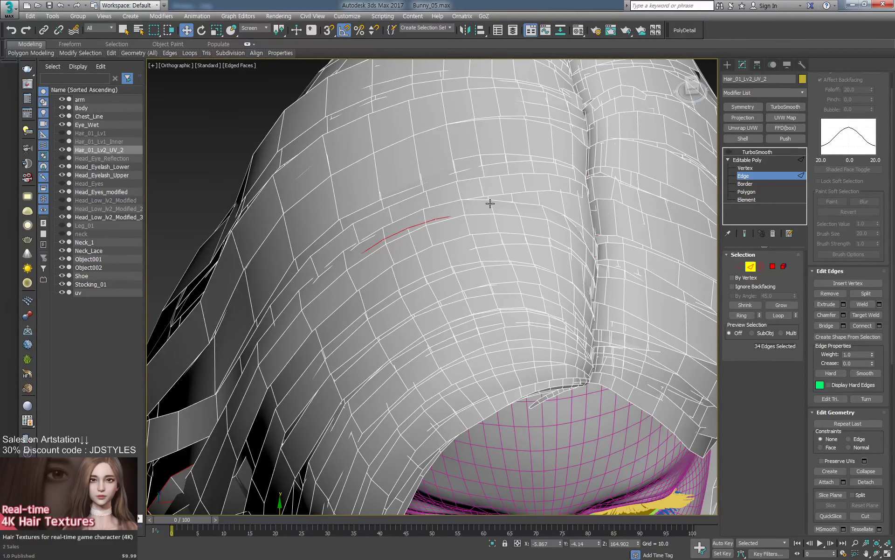
scroll(490, 202, down, 3)
scroll(463, 226, up, 4)
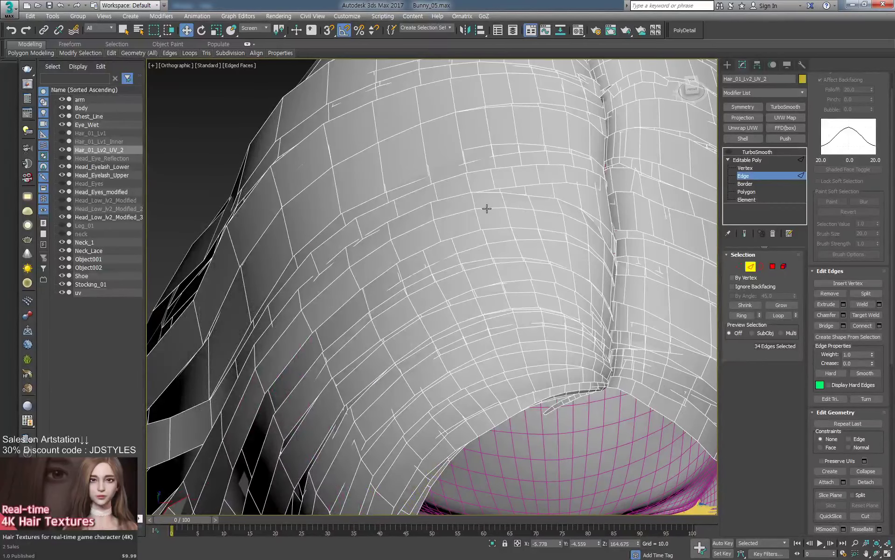
Check the extent of the crown hair strand in Element mode, and reselect its 34-edge loop in Edge mode.
click(487, 208)
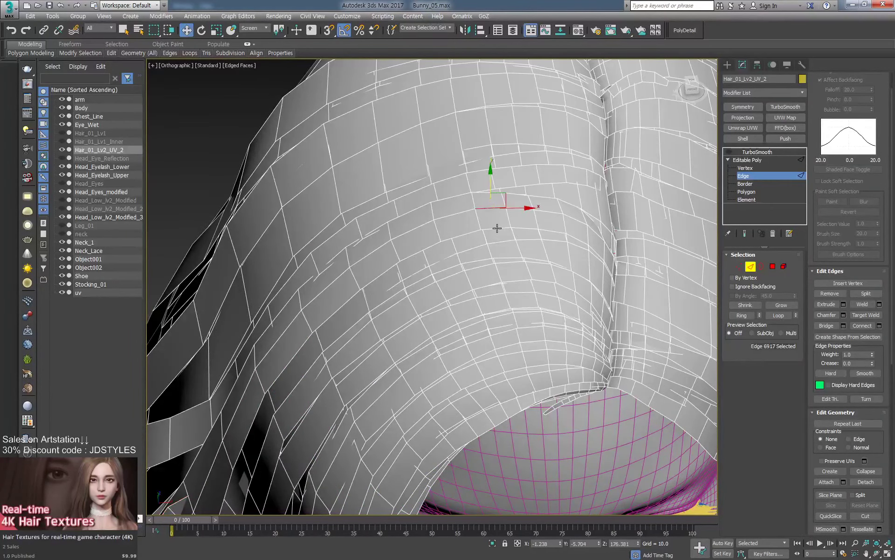
mouse_move(486, 208)
alt+middle_down()
mouse_move(490, 200)
mouse_move(499, 238)
mouse_move(551, 236)
mouse_move(538, 300)
mouse_move(517, 201)
mouse_move(523, 261)
alt+middle_up()
scroll(500, 239, up, 2)
key(5)
click(501, 239)
scroll(551, 236, down, 4)
scroll(538, 280, up, 4)
key(2)
double_click(530, 178)
Raise the 34-edge loop slightly with the constraint set to None, and compare the strands in wireframe and shaded display.
scroll(517, 195, down, 3)
key(F3)
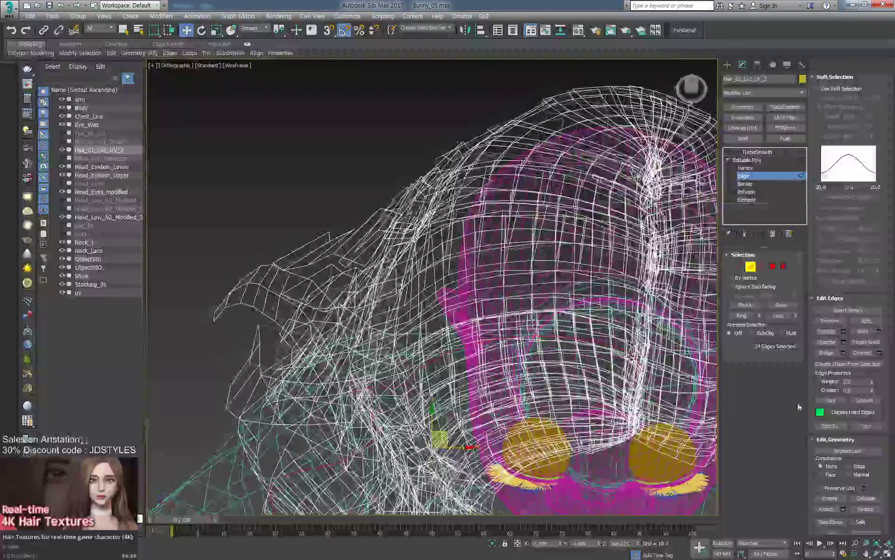
key(F3)
scroll(434, 419, down, 5)
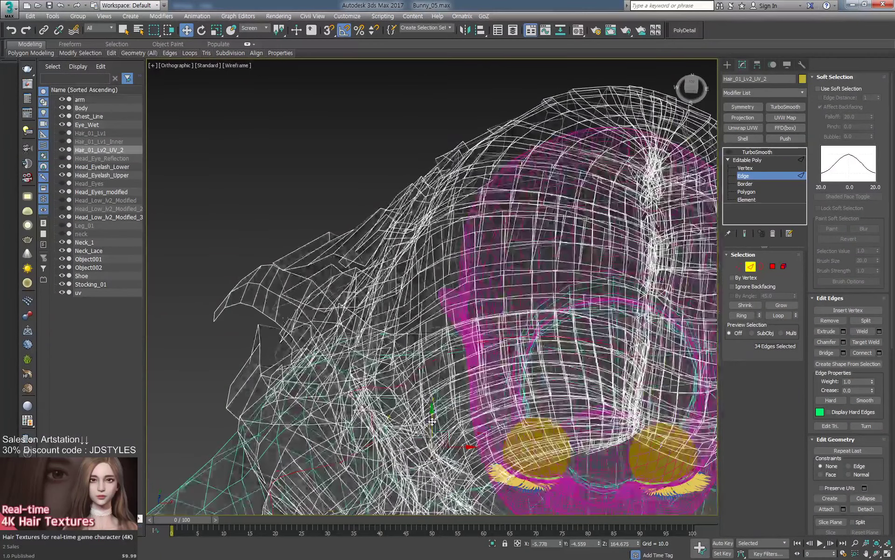
scroll(432, 418, up, 5)
drag(432, 417, 433, 406)
scroll(475, 379, down, 5)
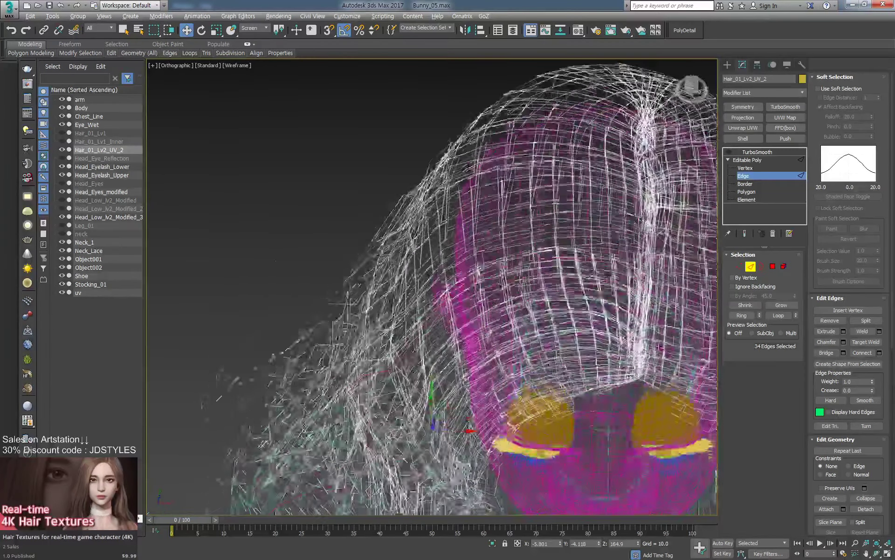
scroll(553, 264, up, 7)
scroll(550, 259, down, 5)
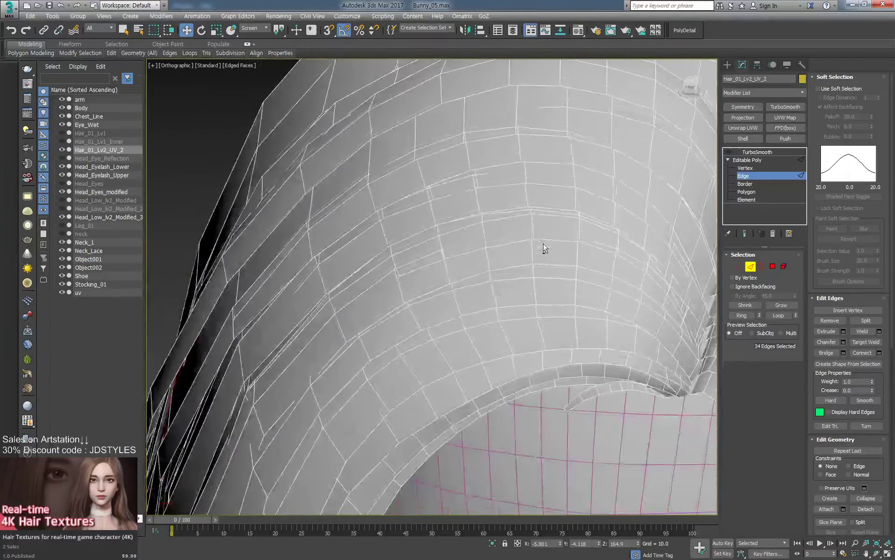
Insert a connecting loop through the ring beside the 34-edge loop and raise it along the normals using the Normal constraint.
key(F3)
scroll(513, 246, up, 10)
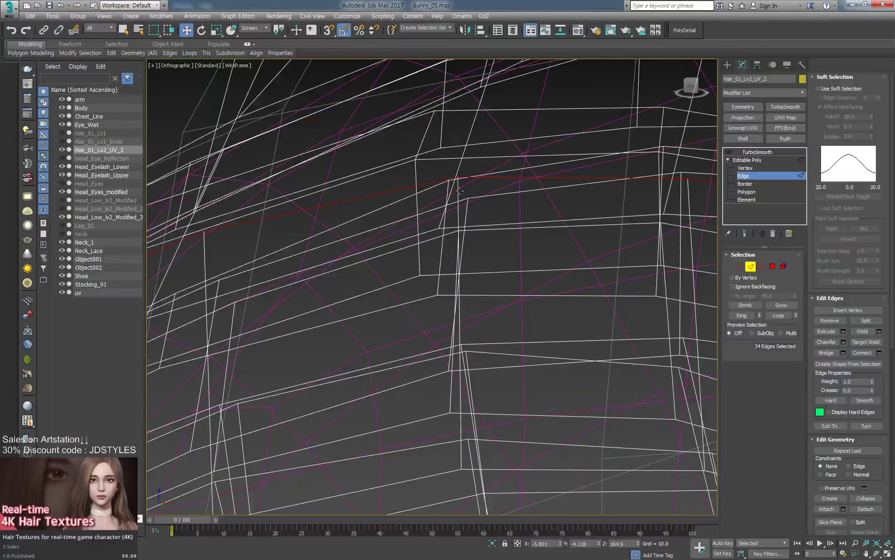
click(458, 192)
scroll(460, 192, down, 5)
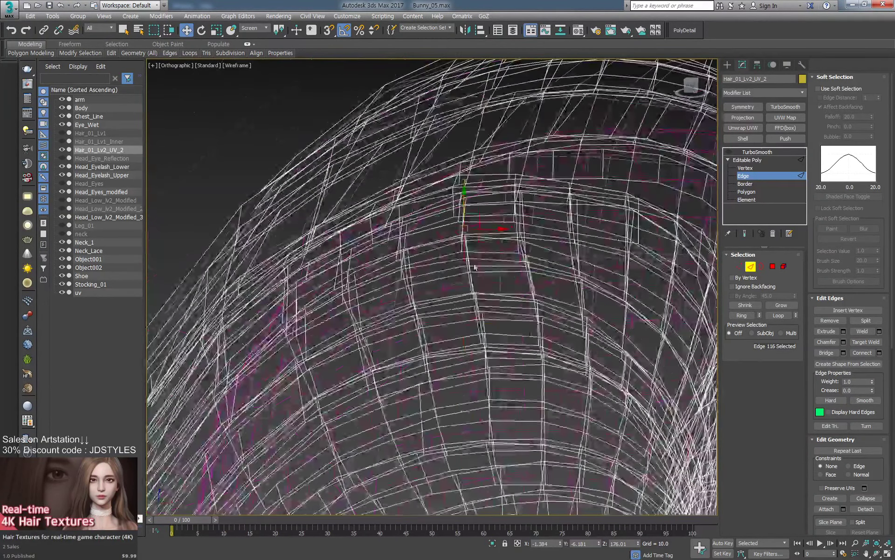
key(ctrl+z)
key(F3)
scroll(511, 250, up, 5)
scroll(529, 272, down, 3)
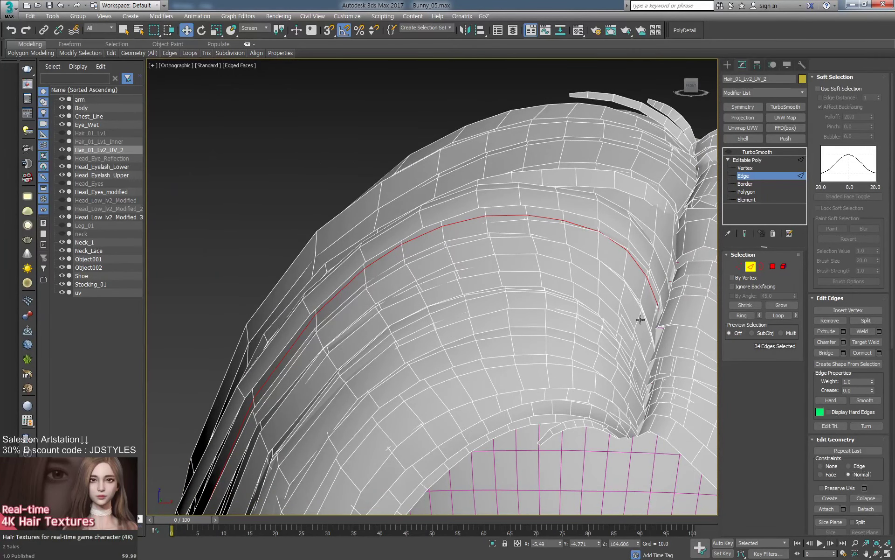
drag(546, 219, 546, 213)
middle_drag(567, 156, 570, 209)
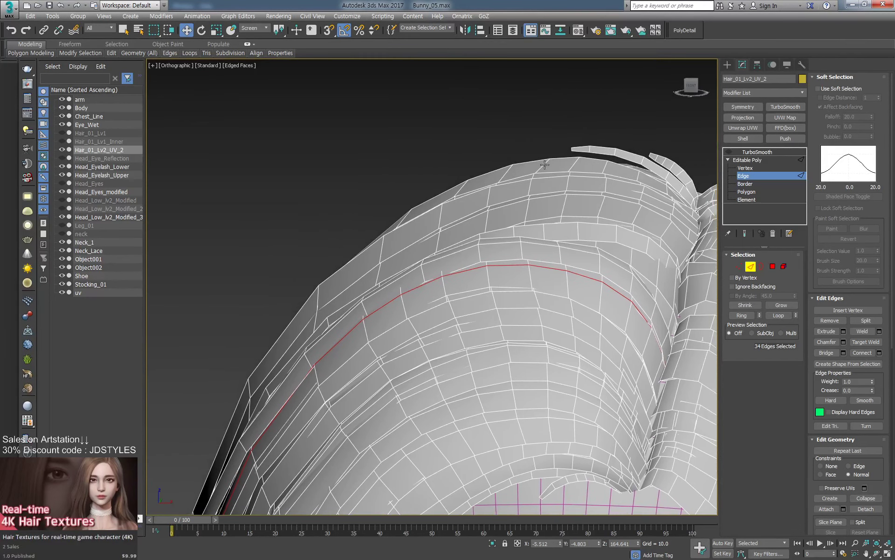
Select the 27-edge loop higher on the crown, set the constraint to None and shift the loop slightly.
click(544, 167)
scroll(552, 192, up, 5)
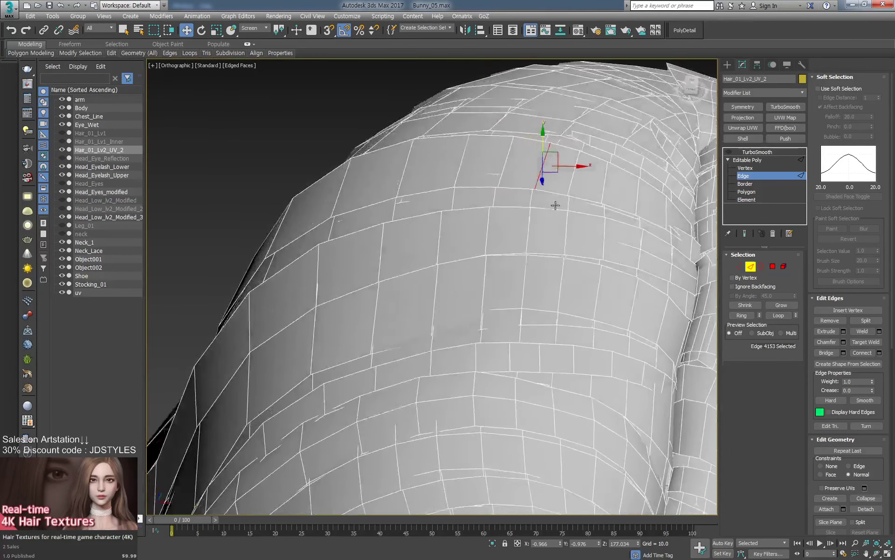
double_click(553, 192)
scroll(555, 184, down, 4)
alt+middle_drag(555, 184, 560, 242)
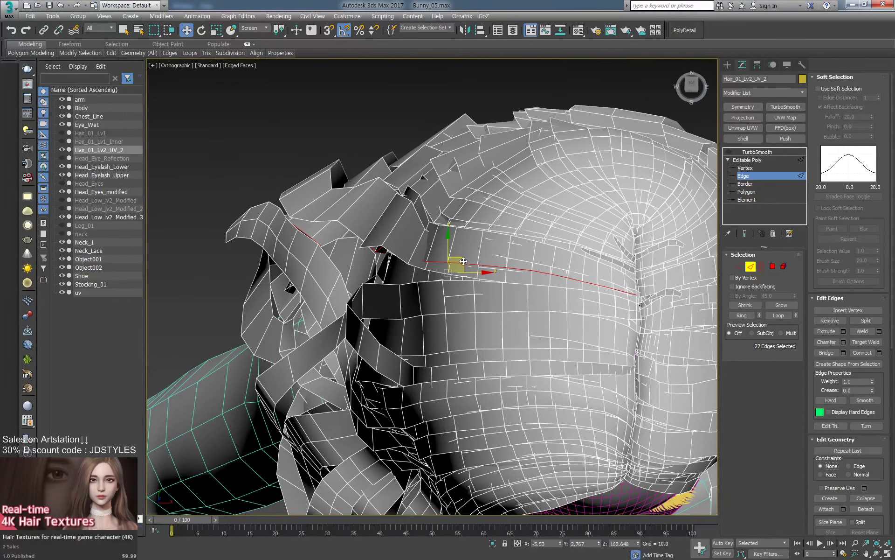
drag(464, 260, 464, 273)
mouse_move(466, 270)
alt+middle_down()
mouse_move(462, 241)
mouse_move(459, 280)
alt+middle_up()
scroll(458, 247, up, 3)
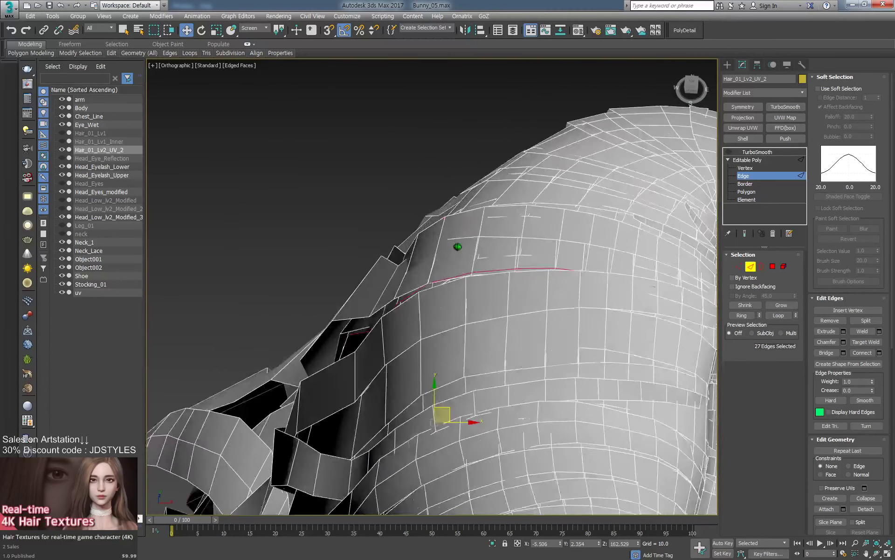
alt+middle_drag(457, 246, 447, 237)
Connect the 28-edge ring beside the 27-edge loop with a new loop and move it using the Normal constraint.
key(F3)
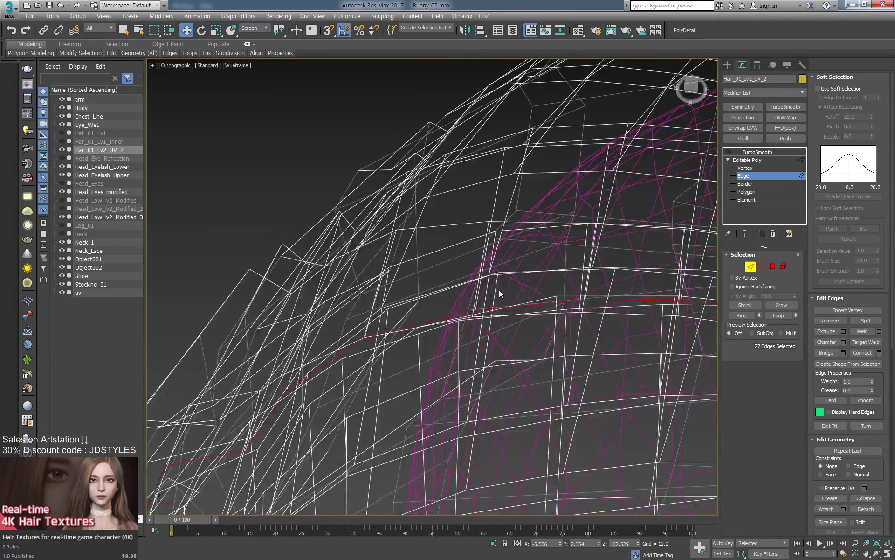
click(478, 300)
key(alt+r)
scroll(485, 294, down, 4)
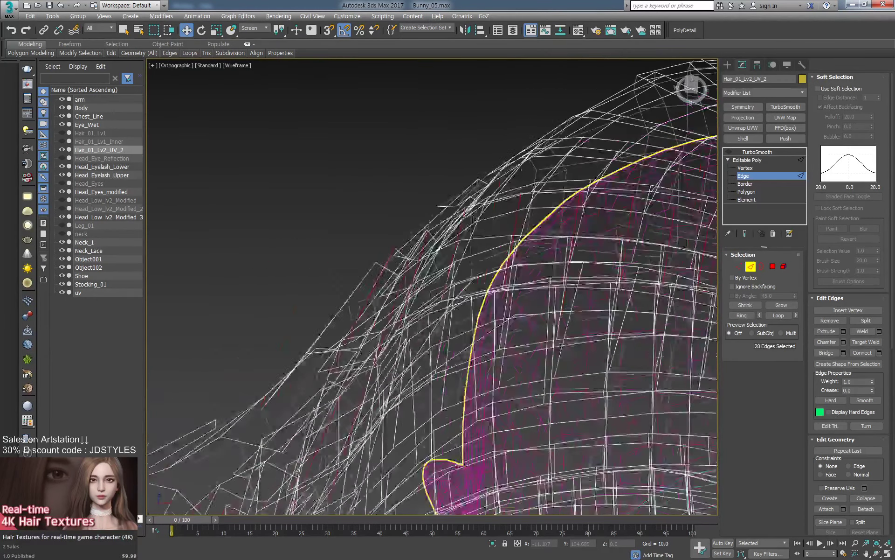
key(F3)
middle_drag(601, 291, 499, 287)
key(ctrl+shift+e)
alt+middle_drag(620, 335, 623, 321)
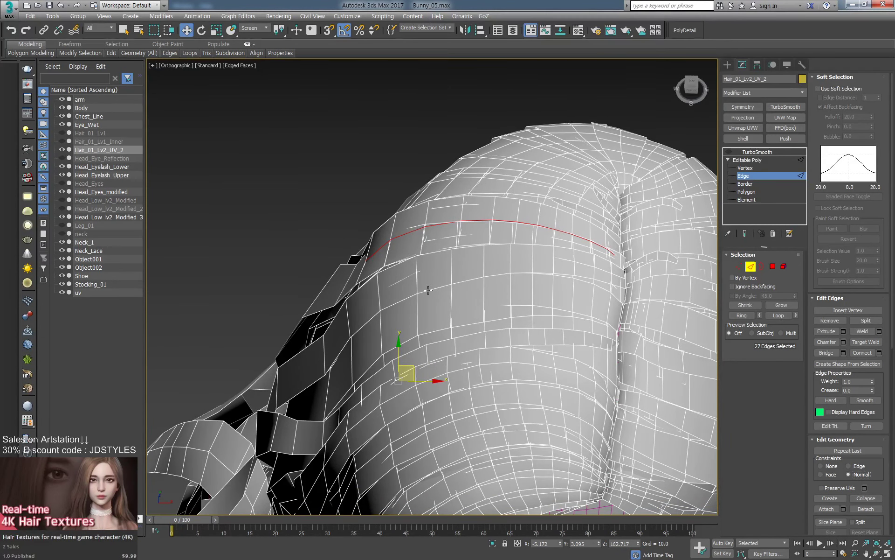
alt+middle_drag(428, 290, 413, 349)
drag(410, 372, 414, 368)
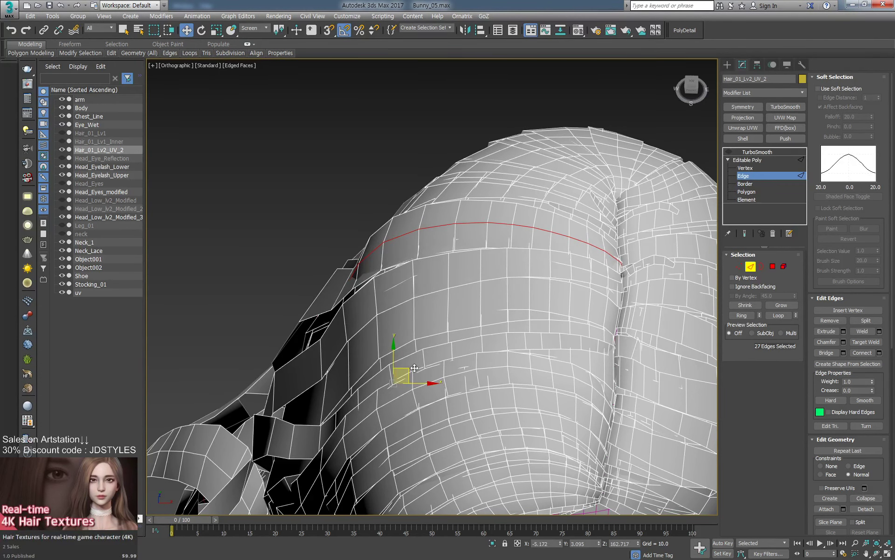
Select the 25-edge loop towards the back of the crown and shift it slightly with the constraint set to None.
click(449, 274)
alt+middle_drag(449, 274, 422, 280)
double_click(479, 300)
key(shift+x)
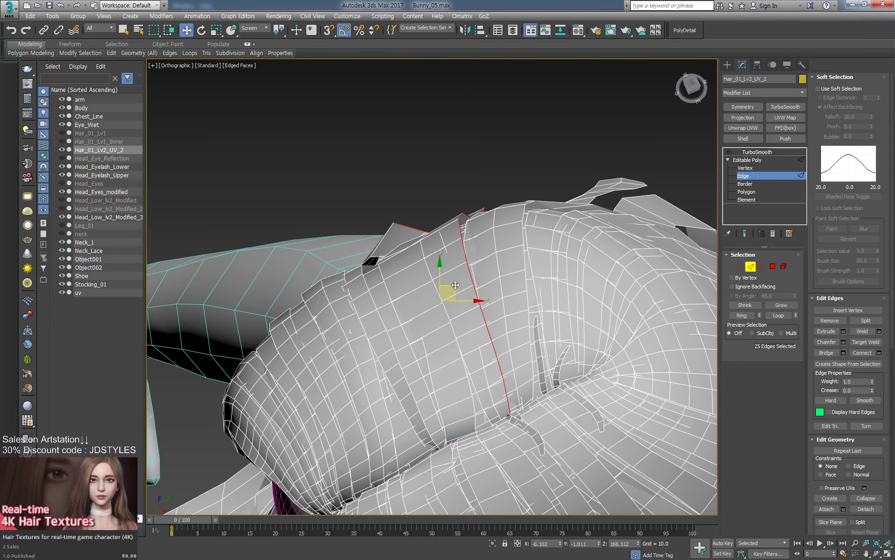
drag(455, 286, 462, 283)
Connect the ring beside the 25-edge loop, shift the new loop slightly, and reselect the original loop.
click(455, 242)
key(alt+r)
key(ctrl+shift+e)
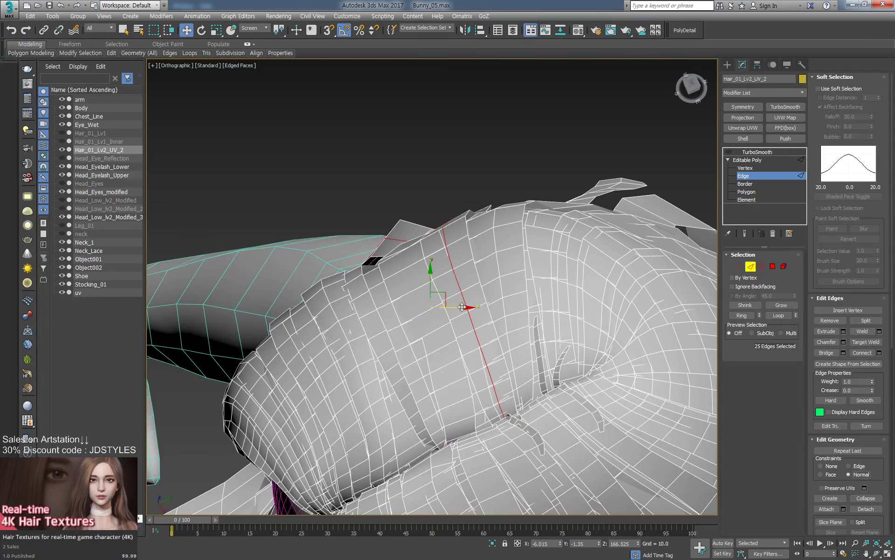
drag(463, 307, 467, 304)
double_click(469, 261)
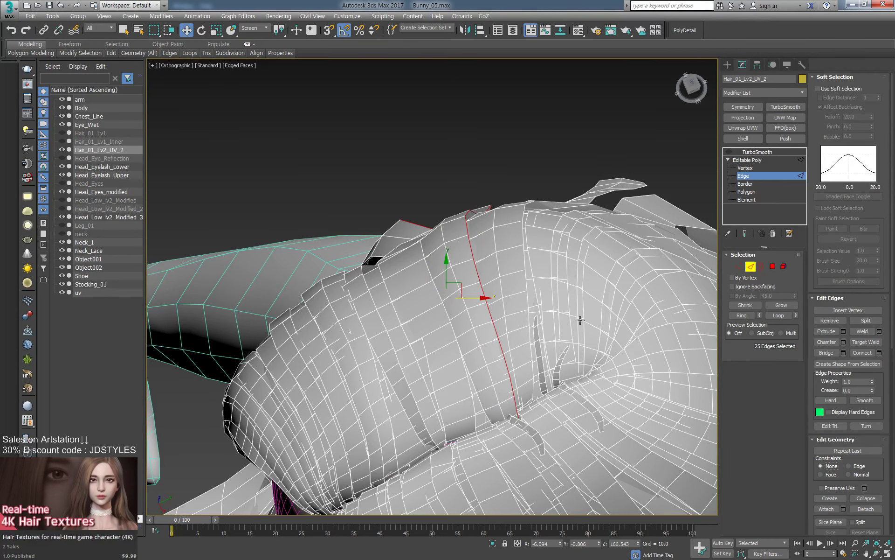
Select the front lengthwise loop of the neighbouring crown strand and shift it slightly towards the forehead.
click(421, 288)
alt+middle_drag(435, 293, 379, 300)
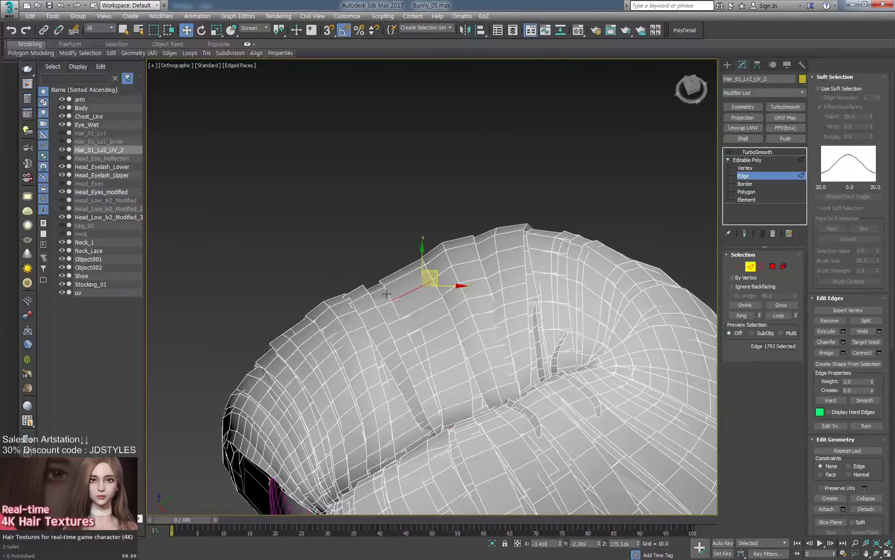
double_click(388, 293)
drag(393, 303, 386, 306)
Select the 28-edge loop along the rear side of the same strand and shift it slightly backwards.
click(421, 284)
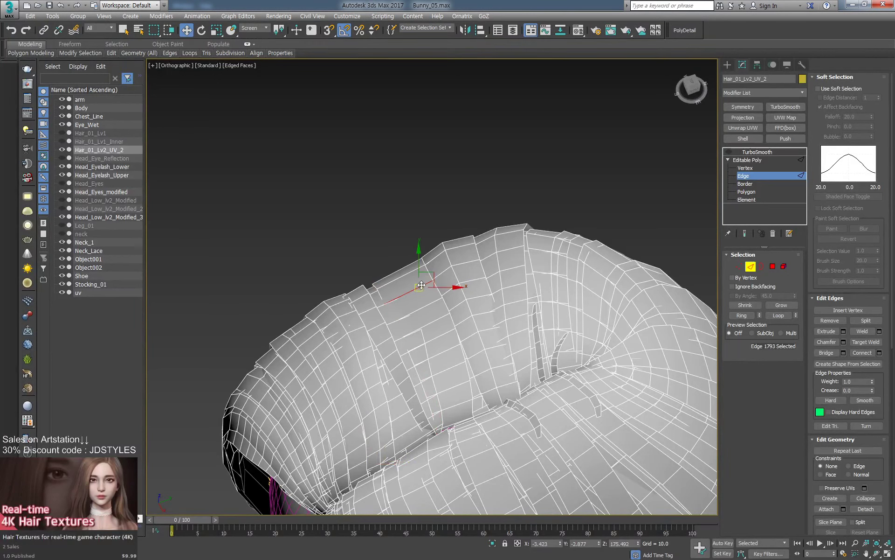
double_click(469, 372)
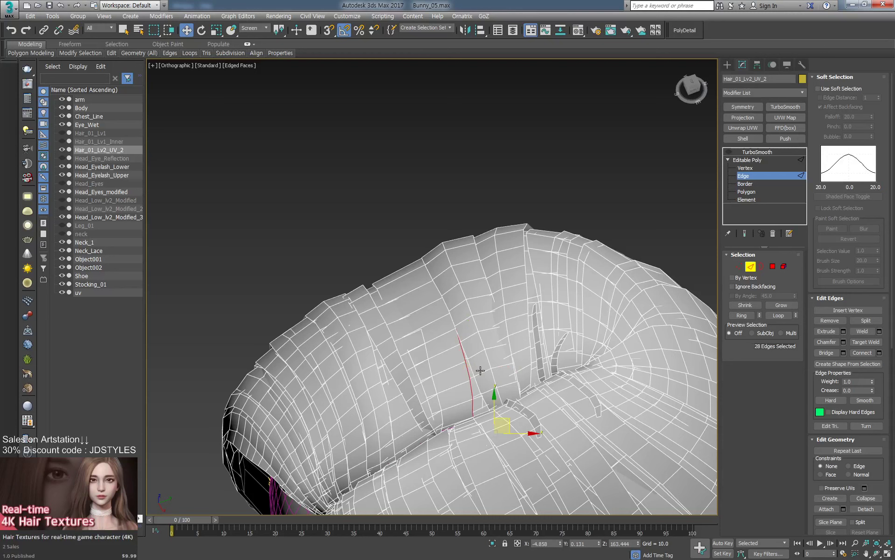
drag(508, 420, 513, 418)
Insert a lengthwise loop through the wide middle crown strand and push it slightly outward with the constraint set to Normal.
click(429, 318)
double_click(429, 319)
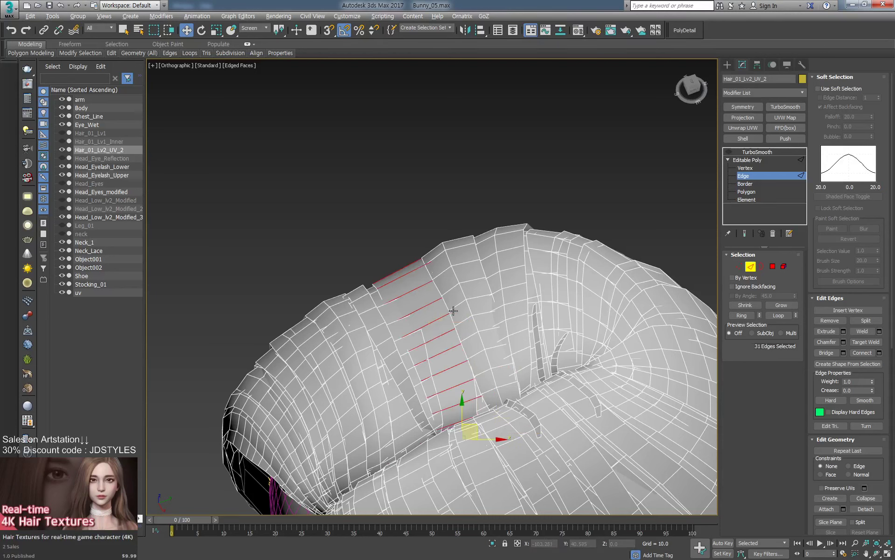
click(849, 474)
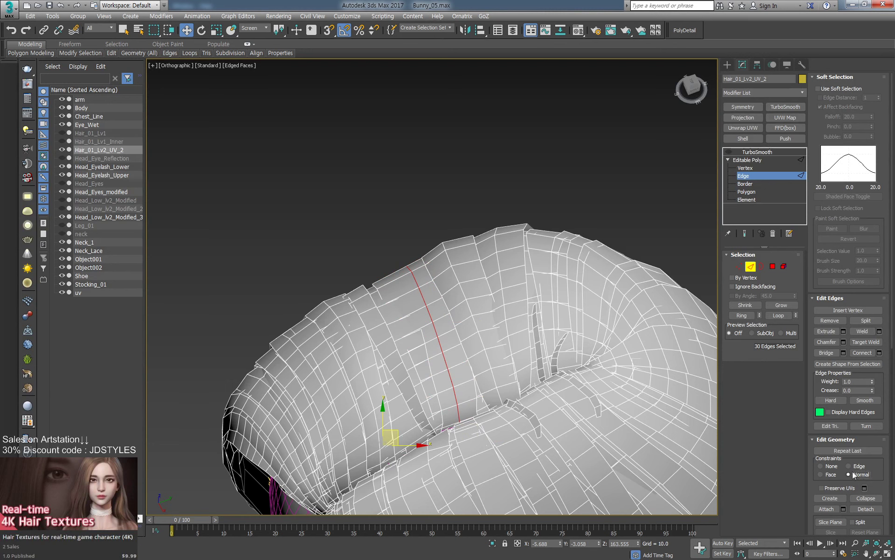
drag(445, 364, 433, 350)
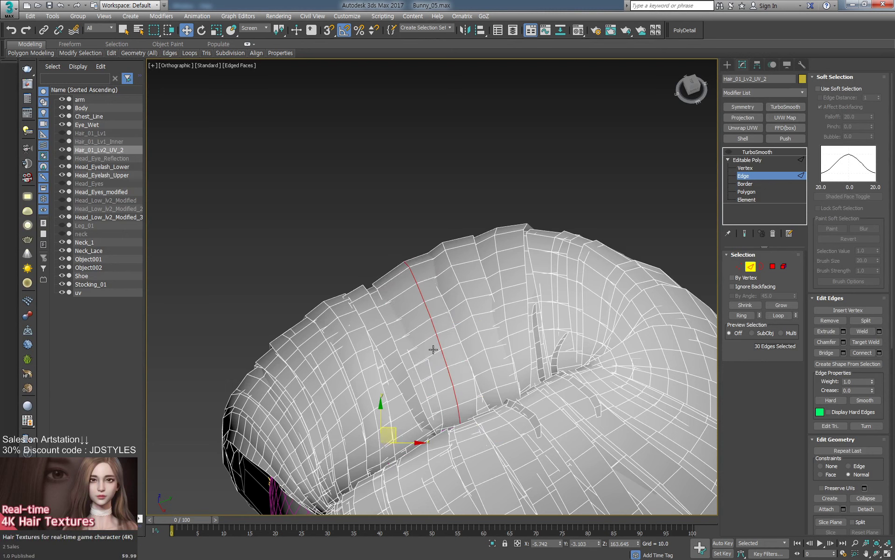
Insert another lengthwise loop along the strand's front side beside the gap and shift it slightly.
click(372, 301)
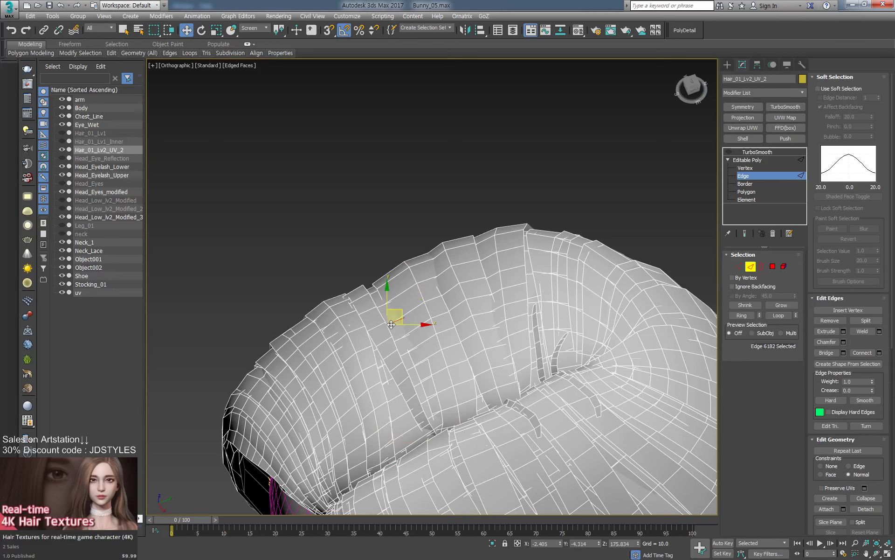
shift+click(409, 320)
key(ctrl+shift+e)
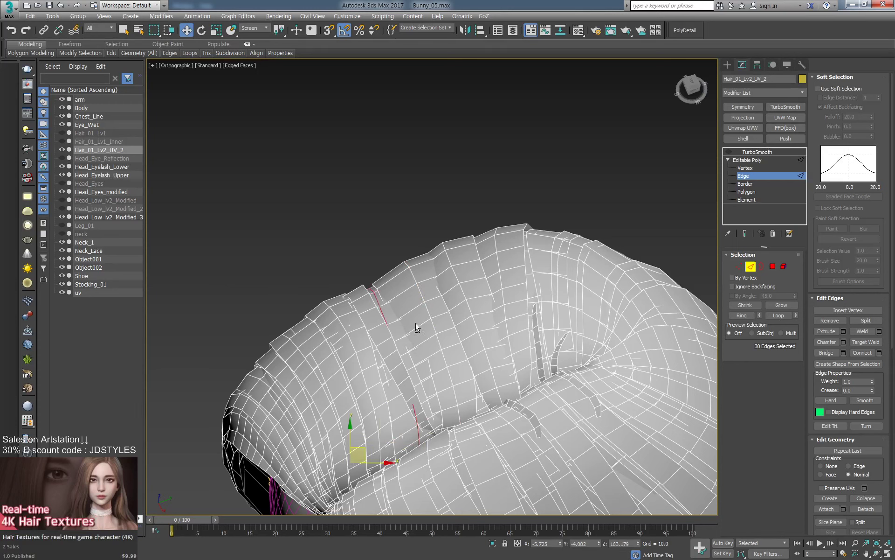
click(843, 451)
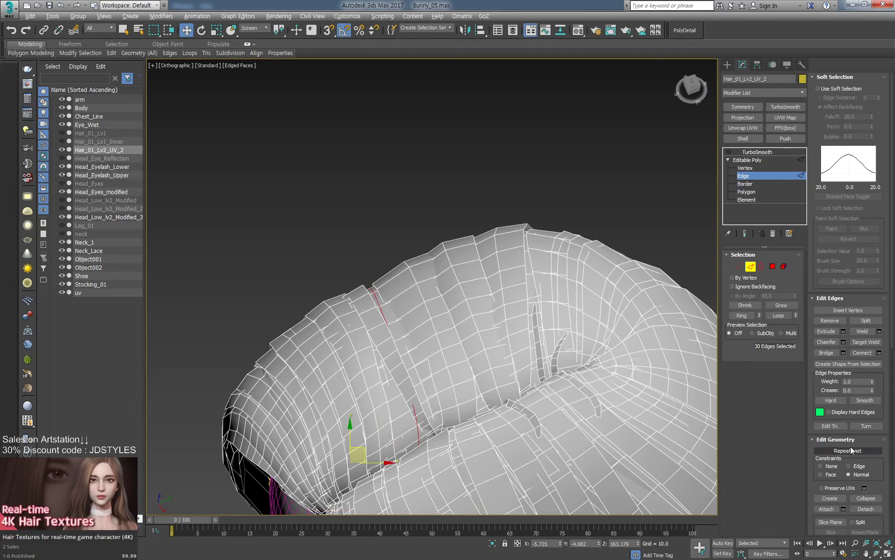
drag(378, 302, 379, 297)
click(377, 326)
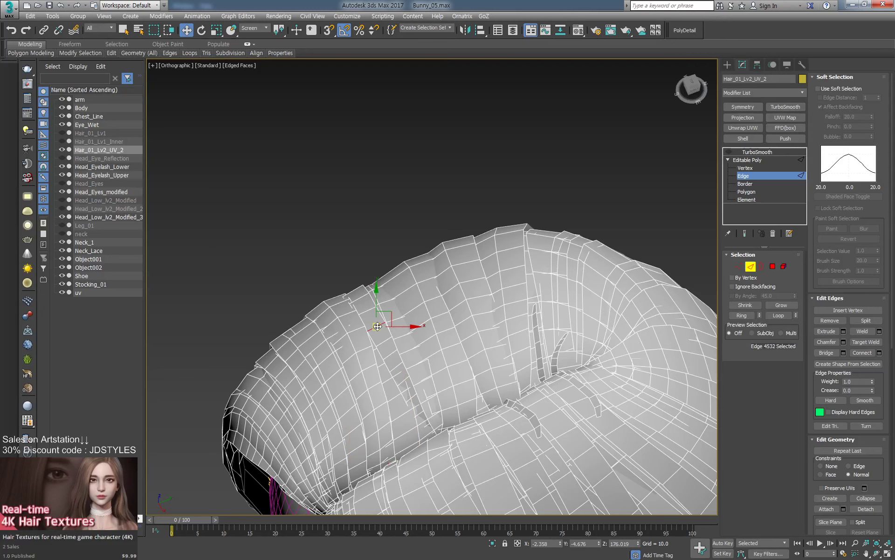
alt+middle_drag(415, 366, 452, 322)
click(389, 340)
double_click(388, 340)
scroll(452, 322, up, 8)
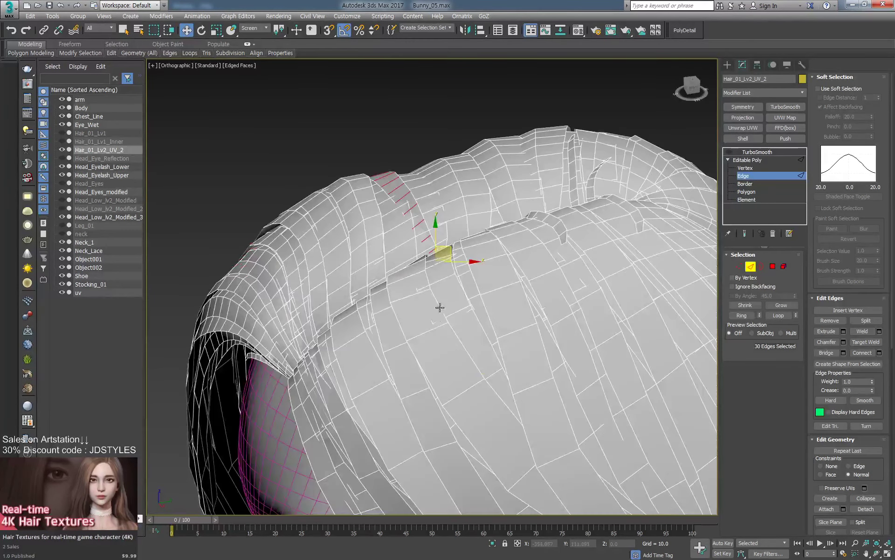
Select a single vertex on the strand's border at the gap near the parting and enable soft selection.
key(1)
key(F3)
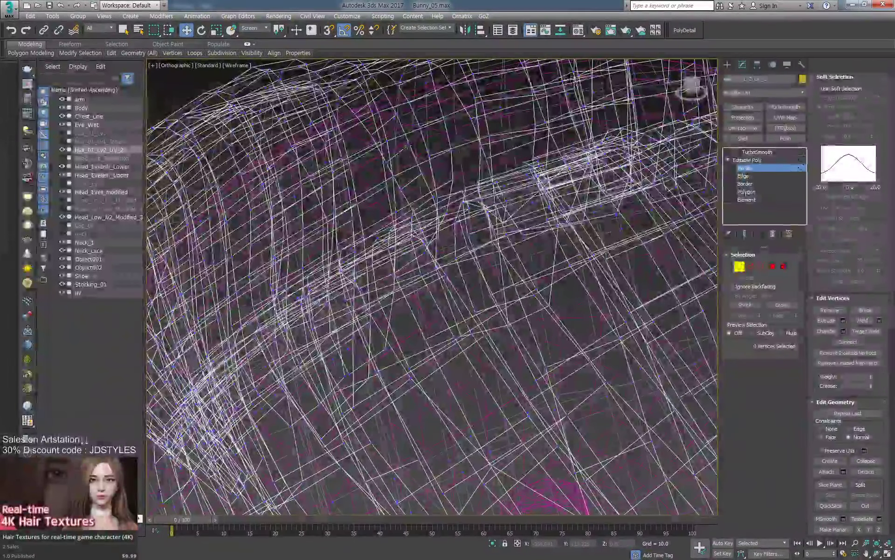
click(371, 135)
key(F3)
key(s)
middle_drag(428, 156, 500, 273)
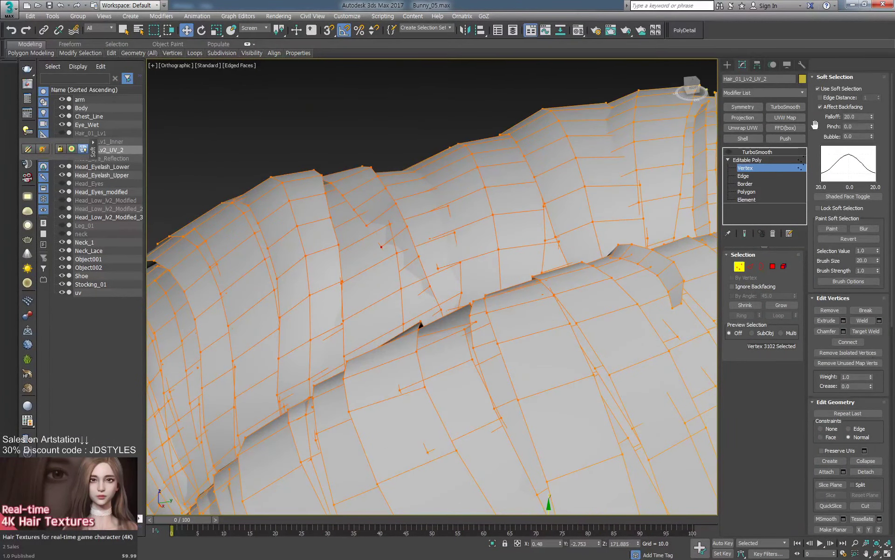
Restrict the soft selection by edge distance, setting the distance to 43 and the falloff to 2.38.
click(835, 98)
click(879, 96)
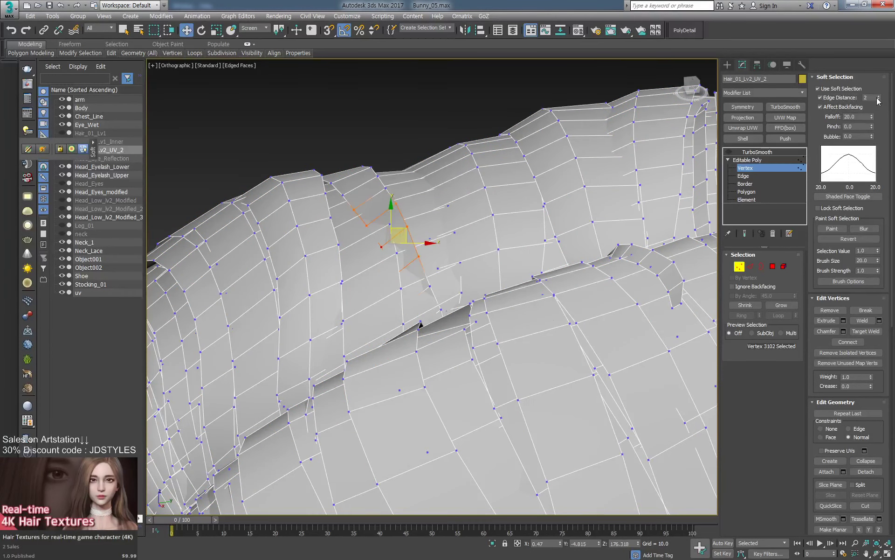
click(879, 96)
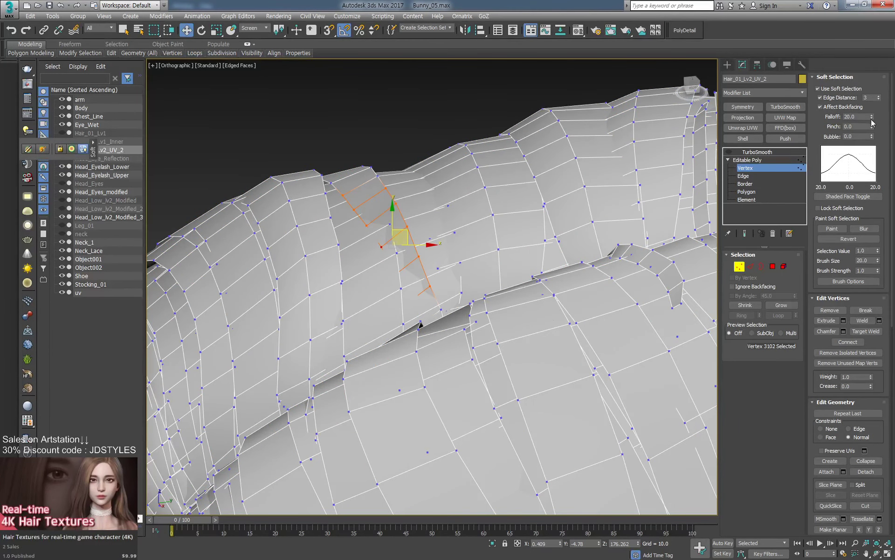
drag(872, 121, 869, 158)
drag(880, 97, 884, 77)
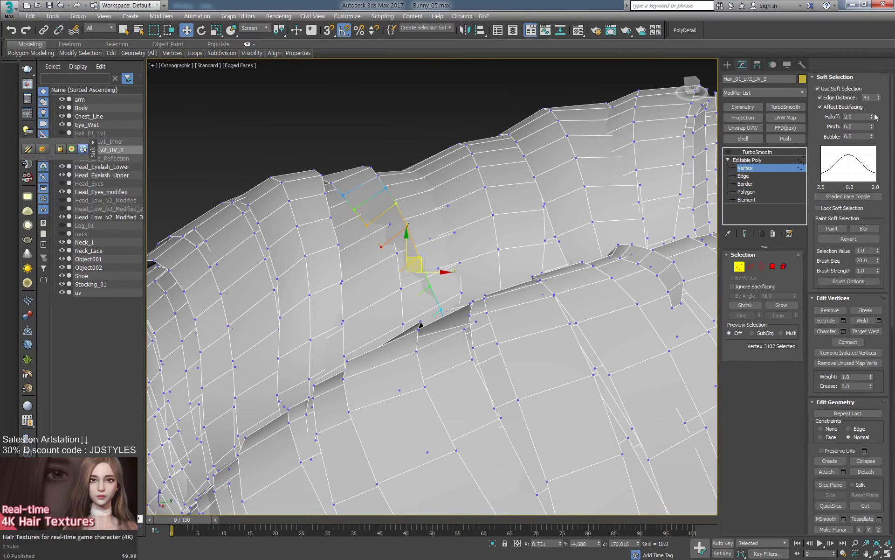
drag(872, 115, 873, 110)
Raise two vertices on the strand's border near the parting slightly using soft selection.
alt+middle_drag(499, 230, 429, 240)
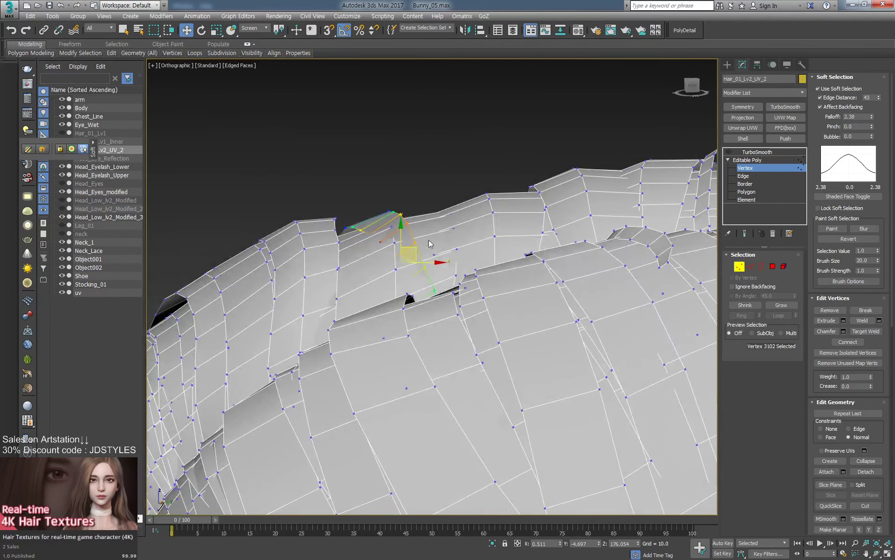
drag(415, 249, 414, 241)
drag(399, 278, 399, 272)
alt+middle_drag(399, 272, 476, 259)
Set the constraint to None and adjust soft-selected vertices along the upper crown strand in front view.
click(820, 428)
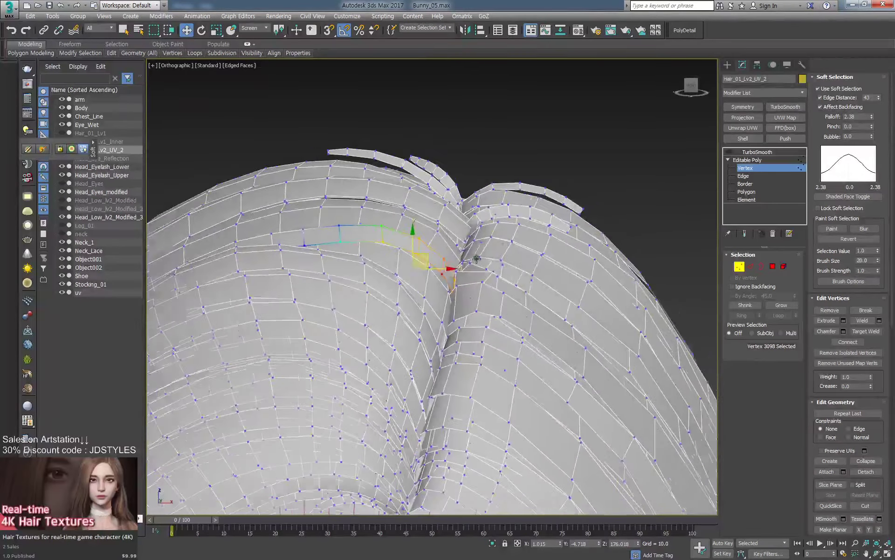
scroll(534, 230, down, 2)
middle_drag(452, 299, 510, 220)
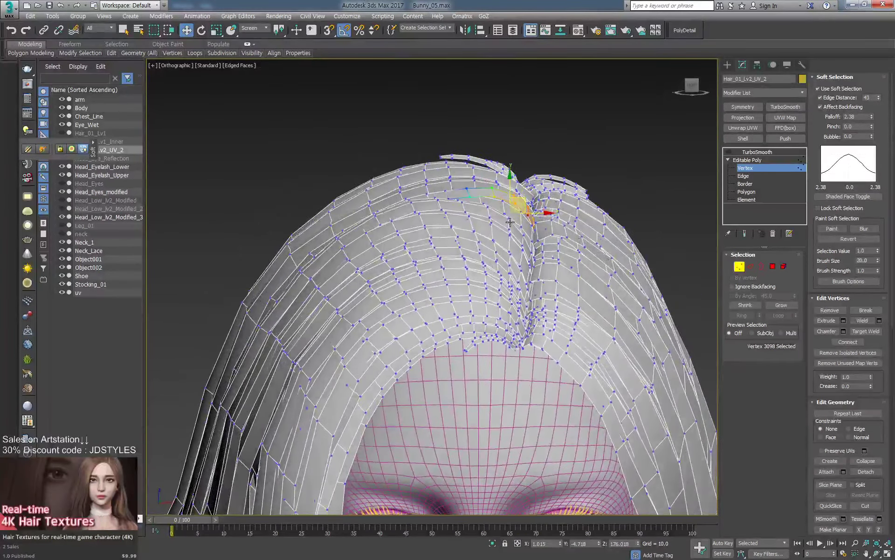
drag(370, 199, 397, 188)
click(369, 204)
alt+middle_drag(383, 204, 394, 205)
click(450, 178)
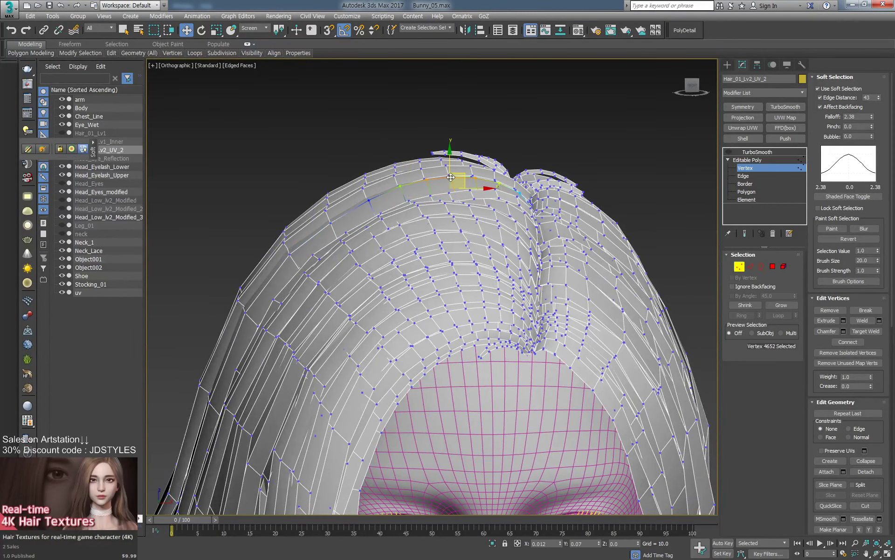
Adjust the soft-selected vertices where the crown strand slopes down towards the outer side of the head.
click(329, 221)
click(338, 241)
alt+middle_drag(338, 242, 338, 202)
click(342, 222)
click(371, 214)
click(356, 222)
key(F3)
click(330, 208)
key(F3)
click(338, 202)
click(358, 202)
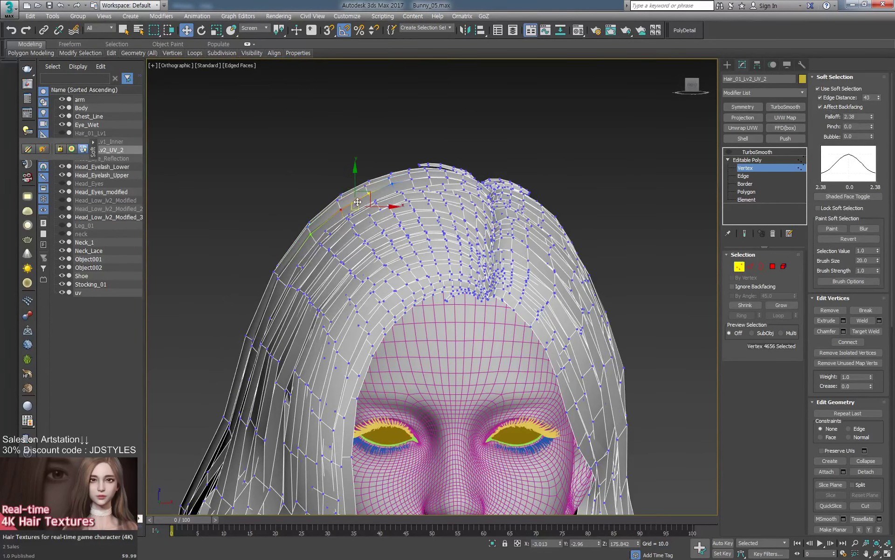
Turn off soft selection and nudge a single vertex on the crown's upper side outline slightly.
key(s)
click(367, 194)
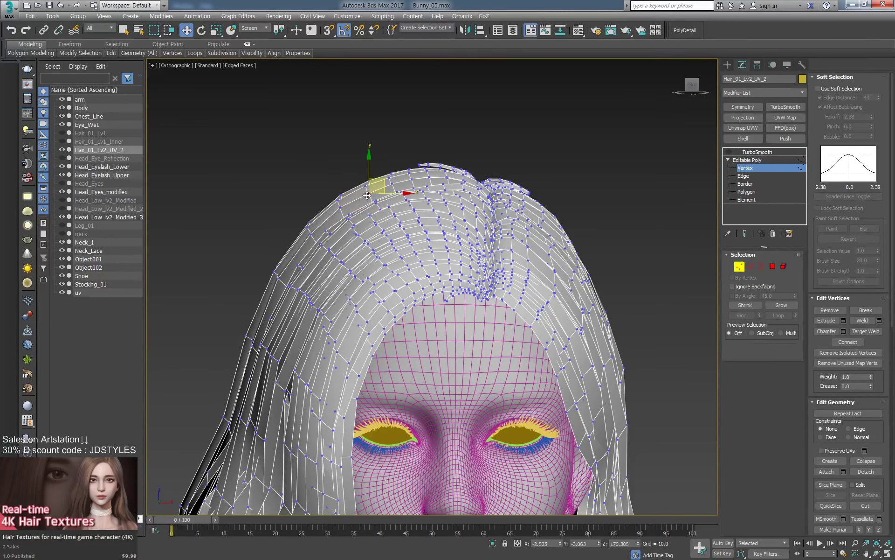
drag(367, 196, 366, 194)
alt+middle_drag(366, 194, 368, 200)
scroll(367, 199, down, 3)
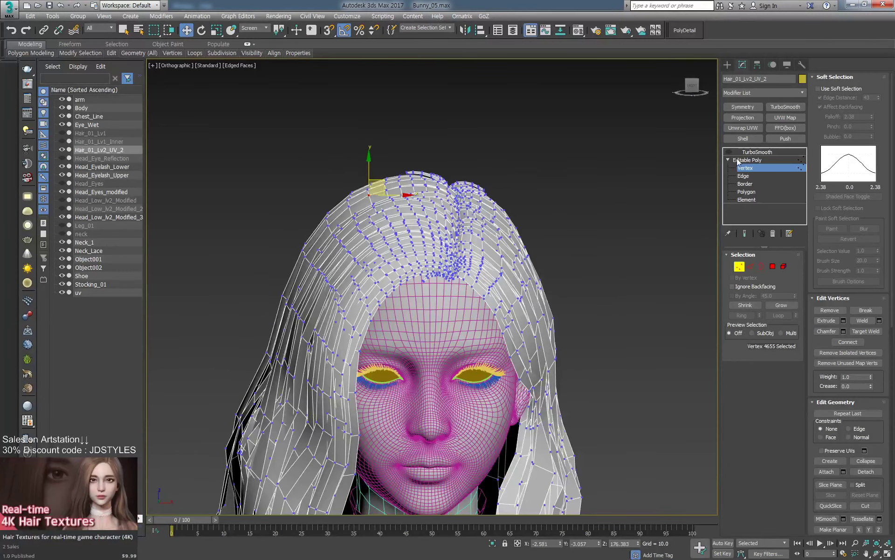
Leave vertex editing and re-enable the TurboSmooth modifier on the hair mesh.
click(738, 160)
click(741, 154)
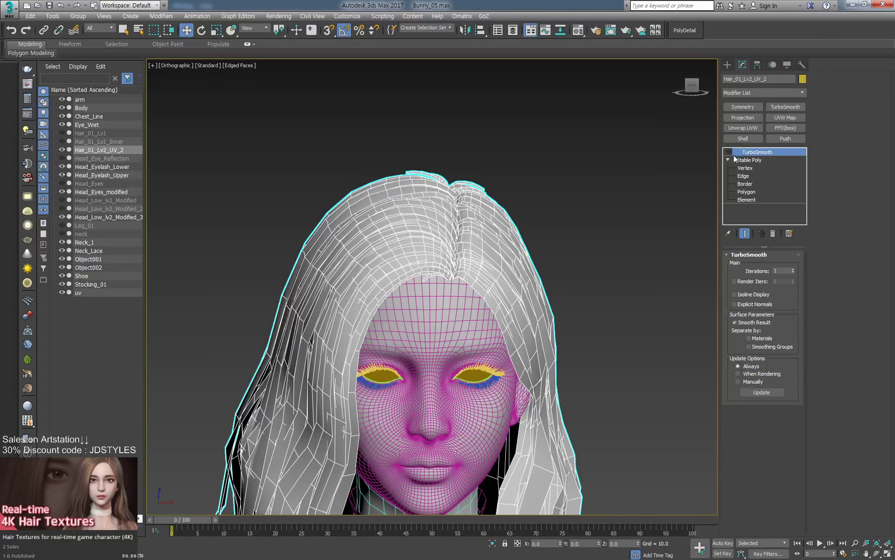
click(729, 153)
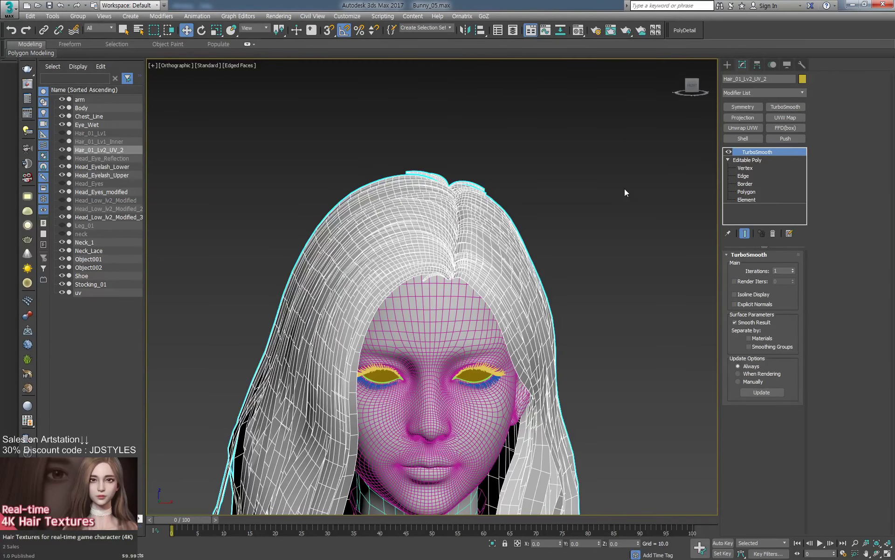
Export the smoothed hair mesh over the existing Hair_01_Lv2_UV_2.OBJ with quad faces, skipping the missing map.
key(ctrl+e)
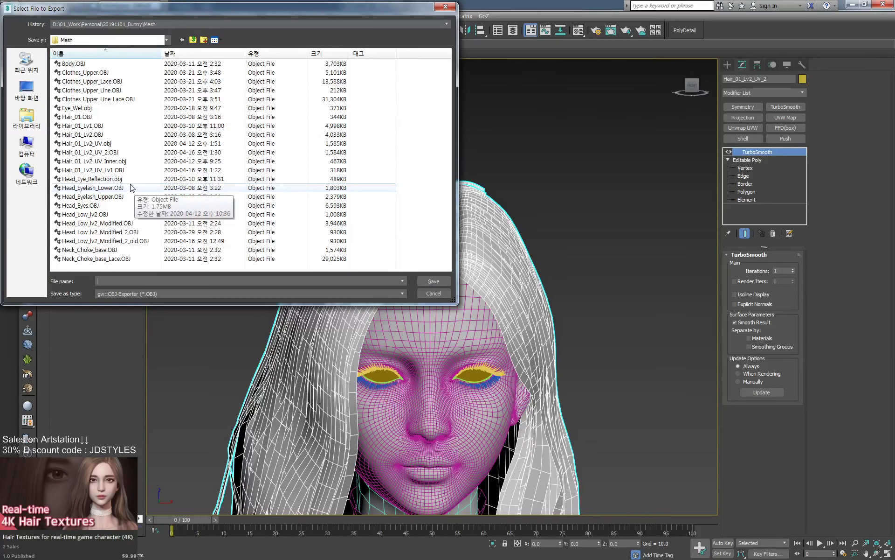
double_click(132, 153)
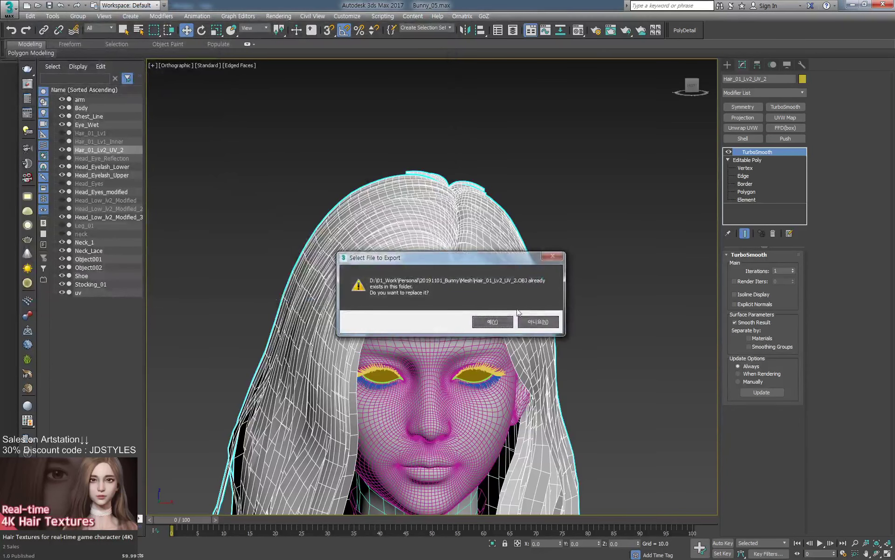
click(502, 322)
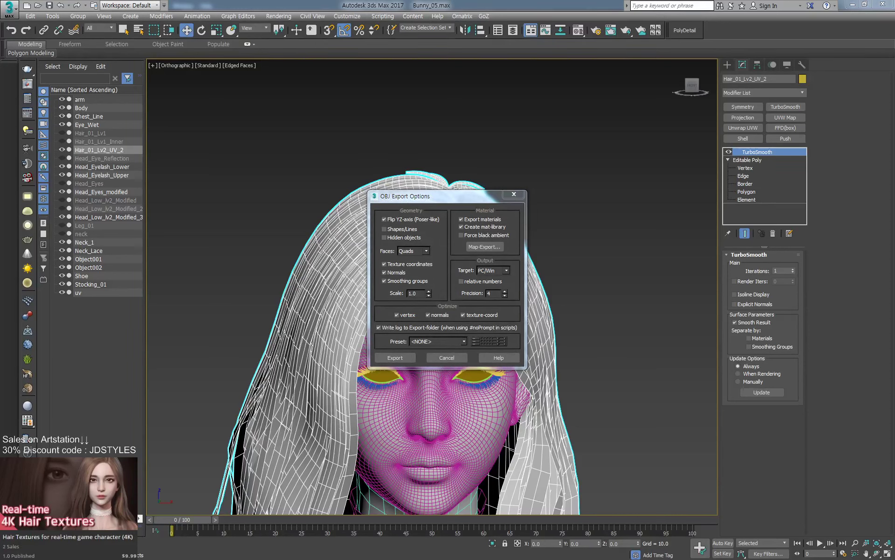
click(403, 358)
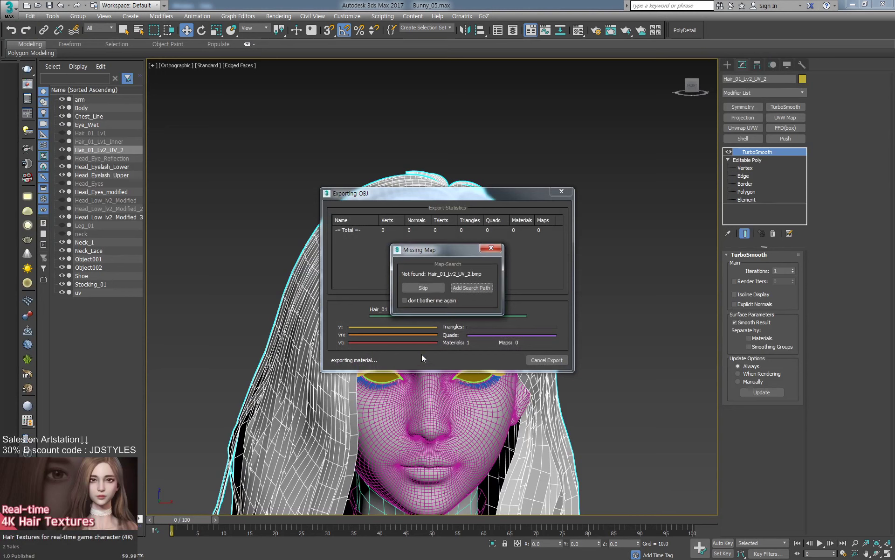
click(431, 291)
key(Return)
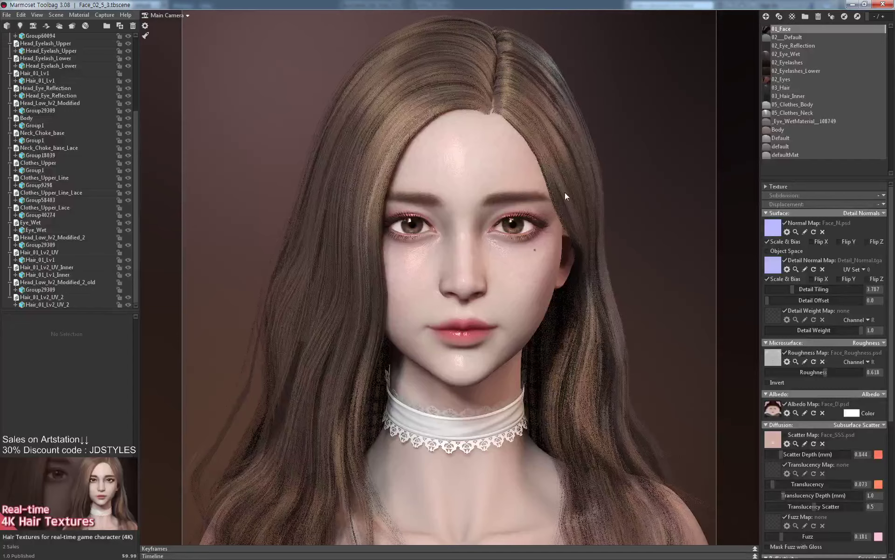
Switch to Marmoset Toolbag and examine the updated hair from a slightly different angle.
alt+drag(548, 186, 551, 179)
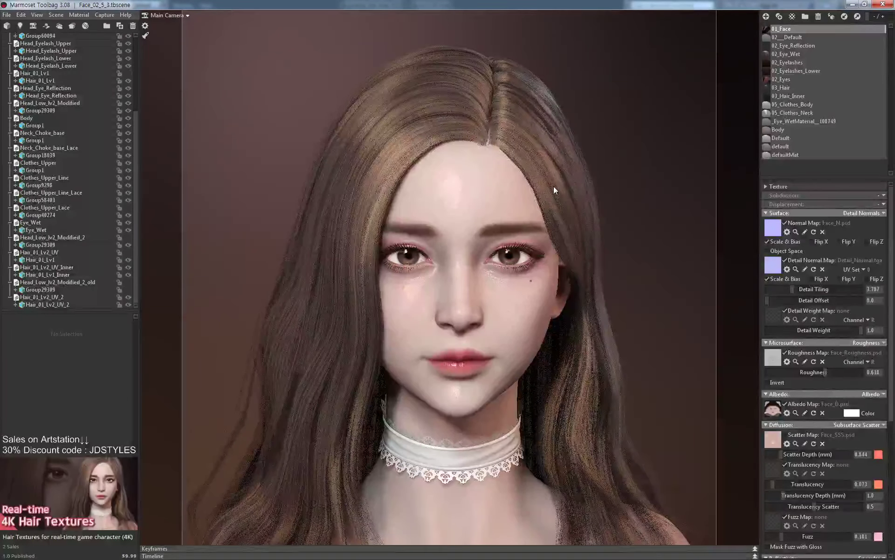
scroll(552, 186, up, 1)
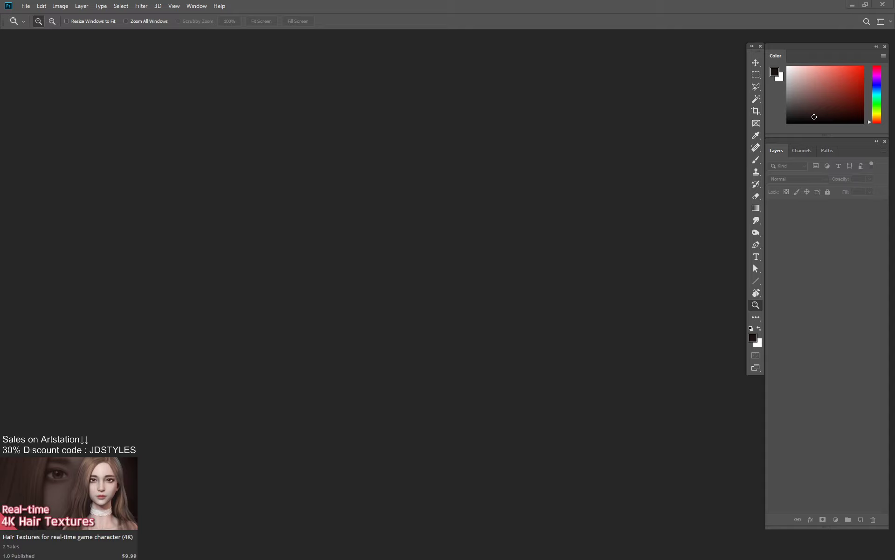
Open Hair_Albedo.psd in Photoshop, examine the hair strands enlarged in full-screen mode, and return to the windowed view.
mouse_move(354, 140)
mouse_down()
mouse_move(348, 135)
mouse_move(363, 144)
mouse_up()
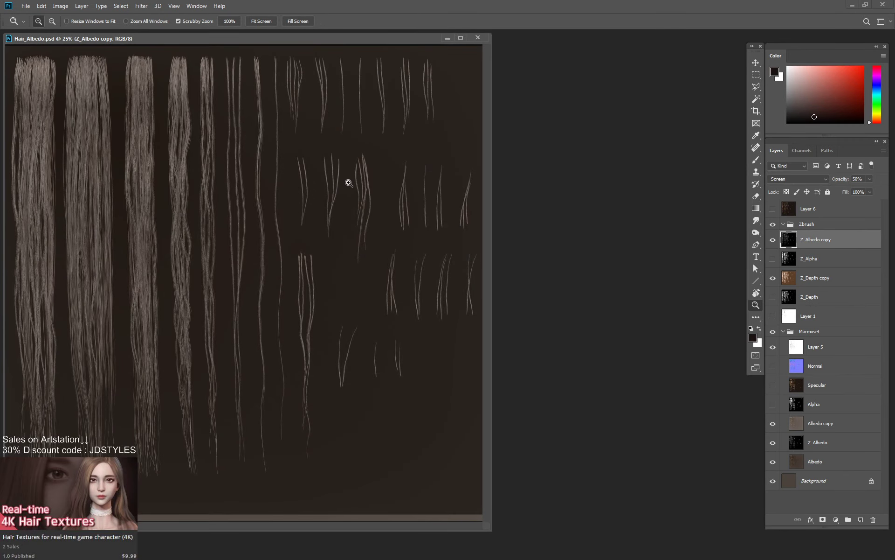
key(f)
click(287, 159)
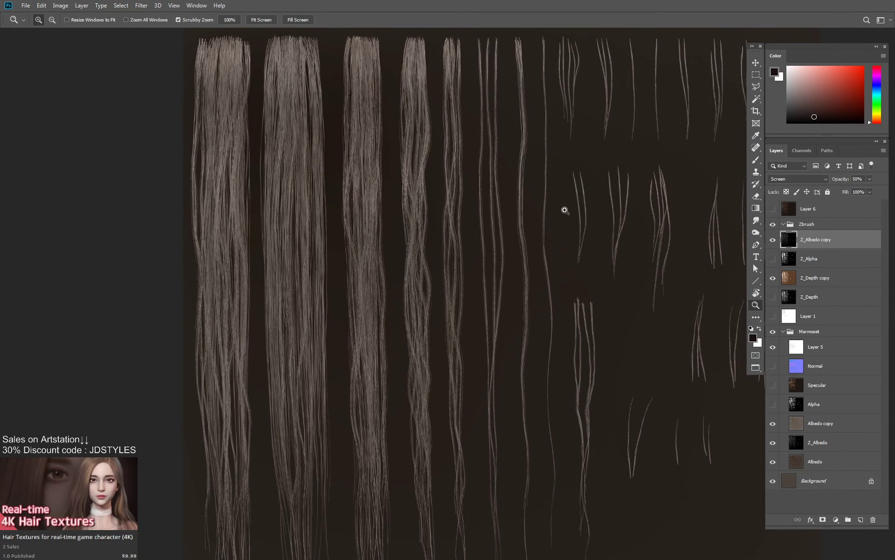
key(f)
key(f)
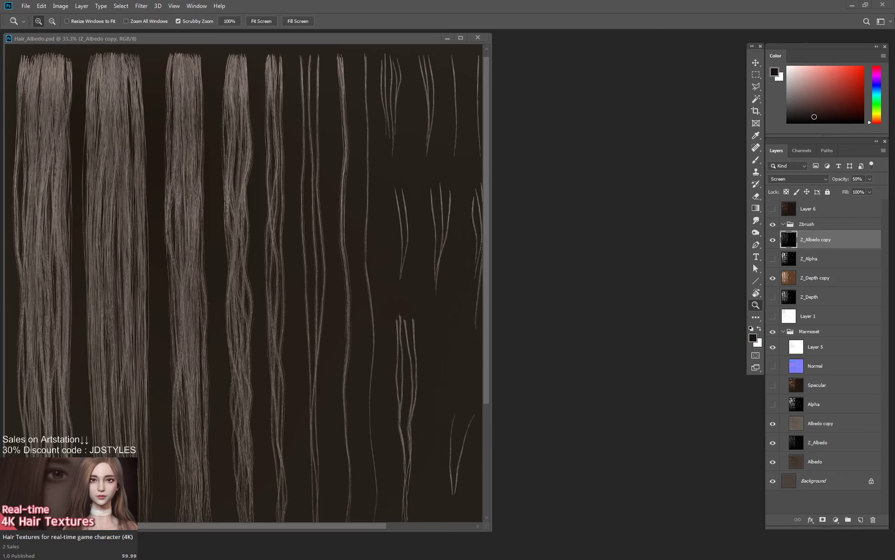
Open Bake_curve.psd and move its window aside so the Hair_Albedo.psd strands stay partly in view.
drag(894, 154, 623, 146)
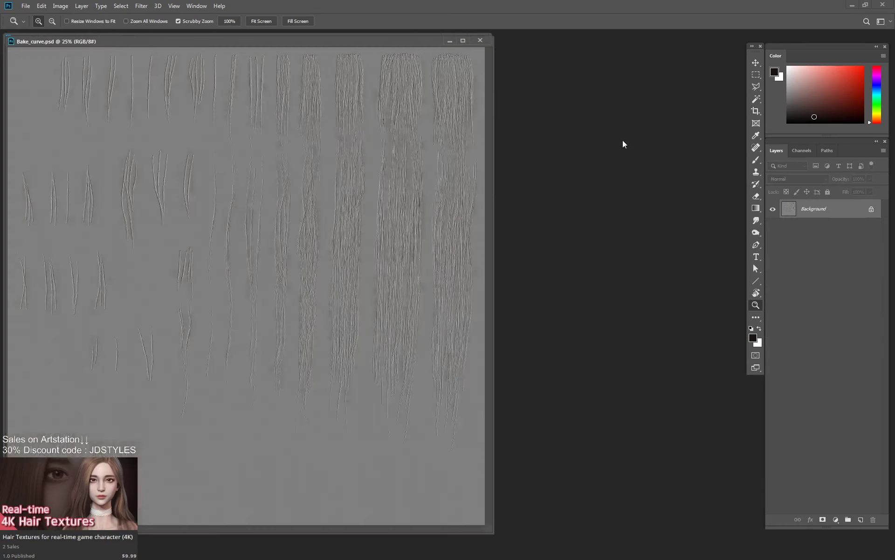
drag(894, 126, 662, 118)
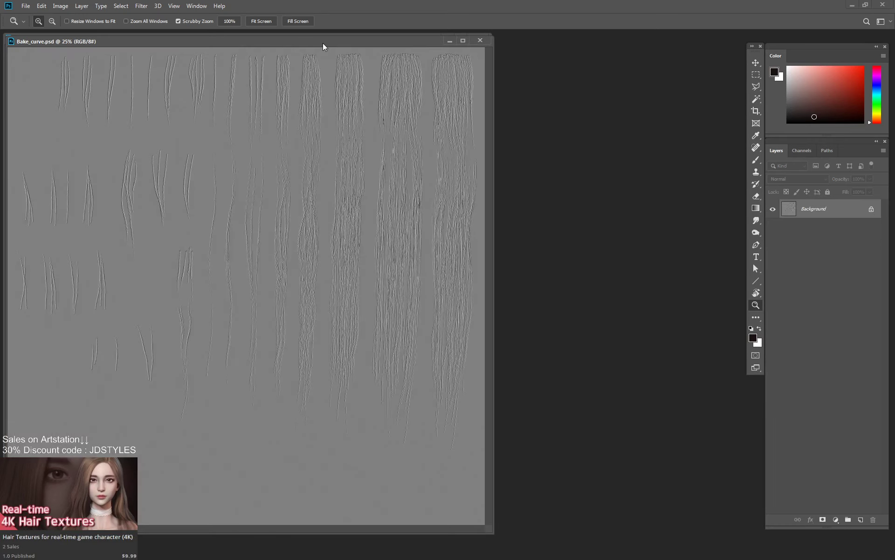
drag(324, 44, 440, 42)
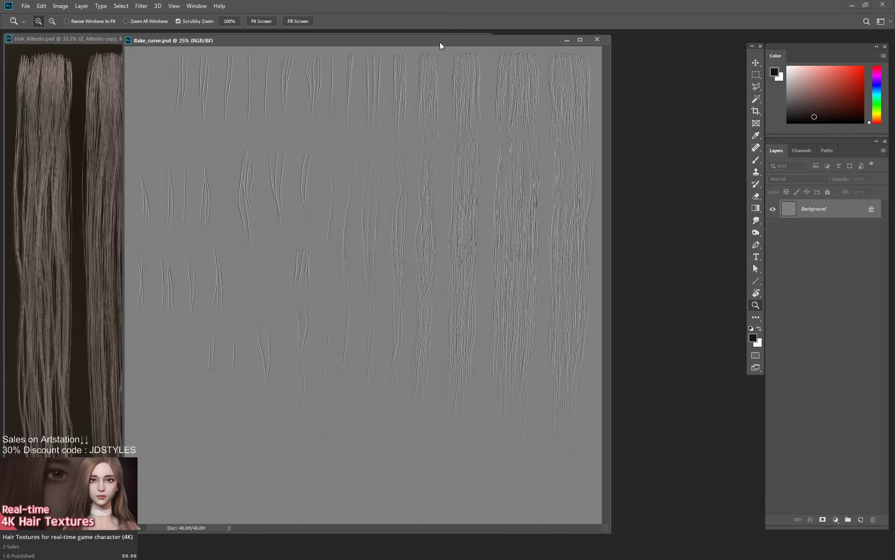
Close Bake_curve.psd and paste its copied curve image into Hair_Albedo.psd as a layer above Z_Albedo copy.
click(521, 85)
click(521, 86)
click(522, 85)
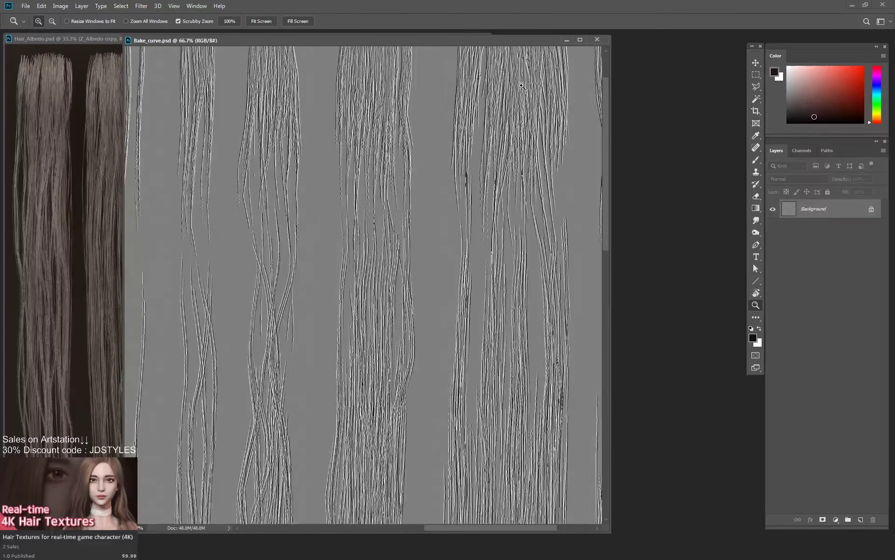
key(ctrl+w)
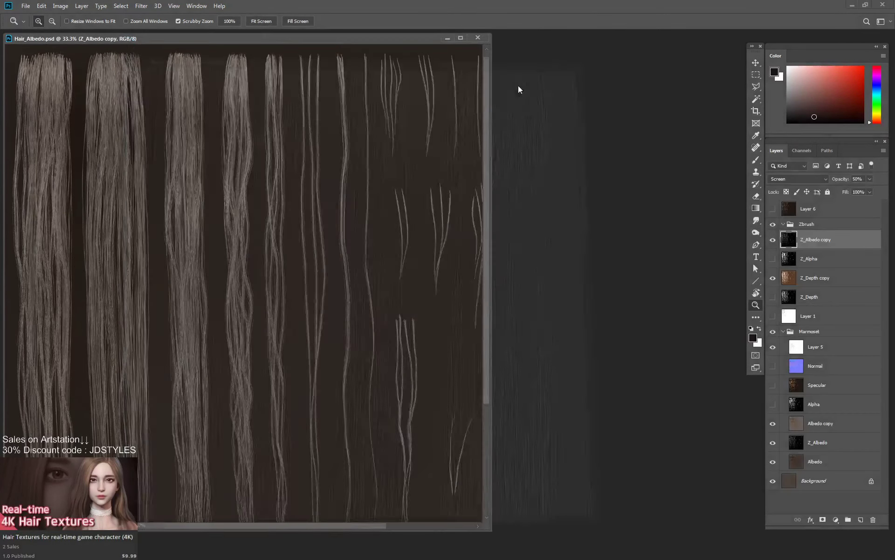
key(f)
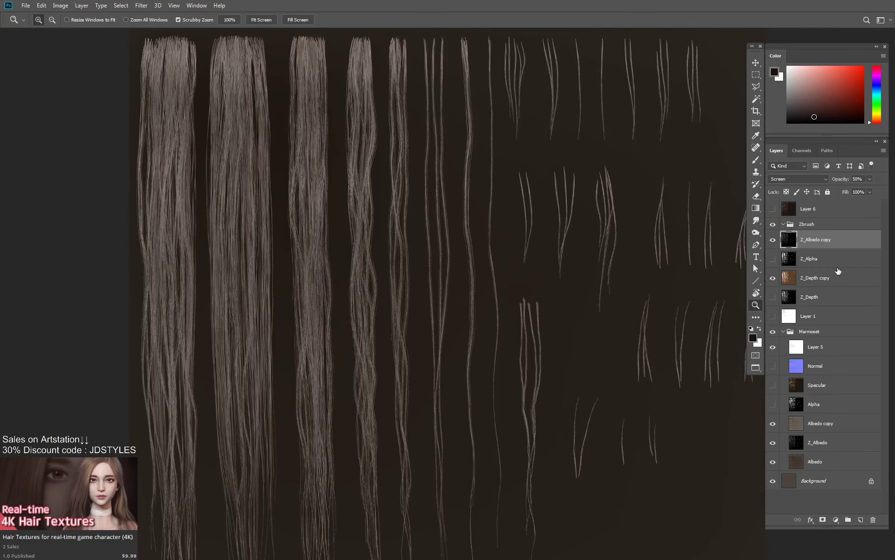
key(ctrl+v)
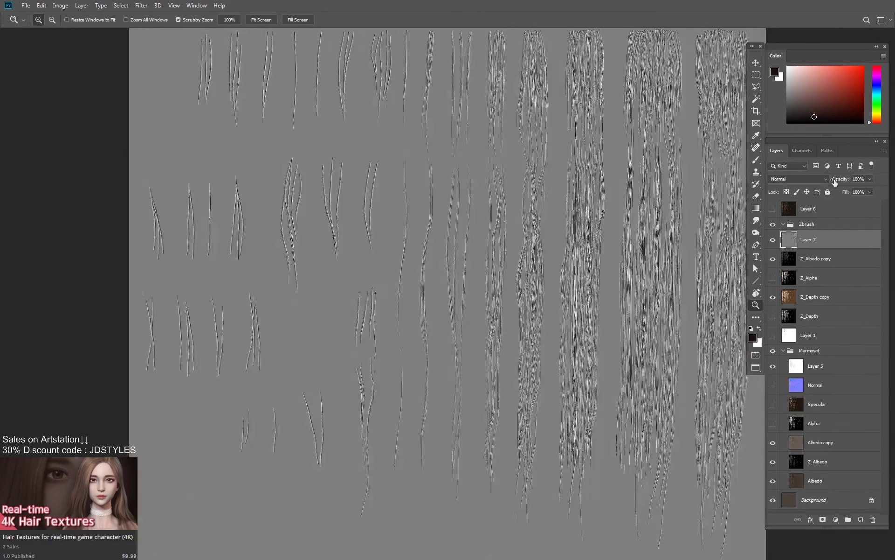
Lower the pasted curve layer's opacity to 35% and flip it horizontally to match the albedo strands.
drag(842, 181, 791, 179)
key(ctrl+t)
right_click(514, 124)
click(573, 237)
key(Return)
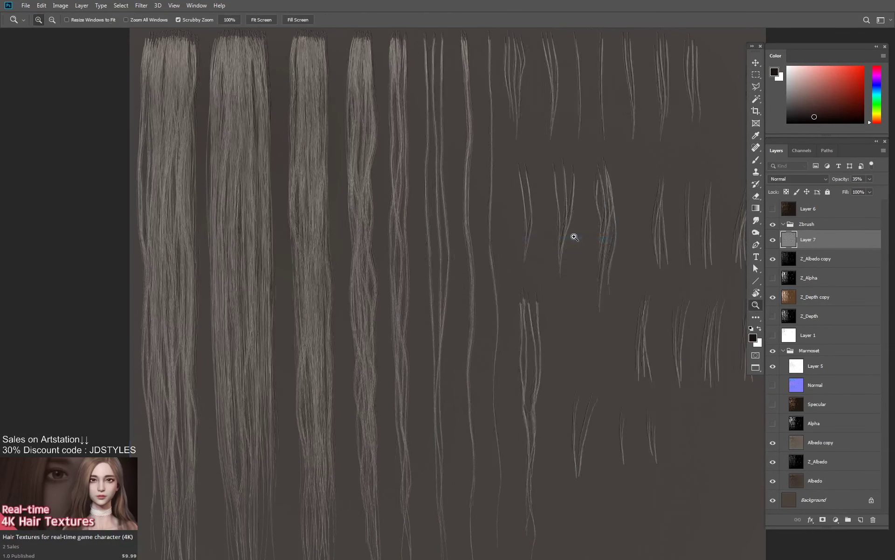
Shift the curve layer slightly down and left over the albedo strands and scale it to 101.32%.
drag(462, 160, 373, 262)
key(ctrl+t)
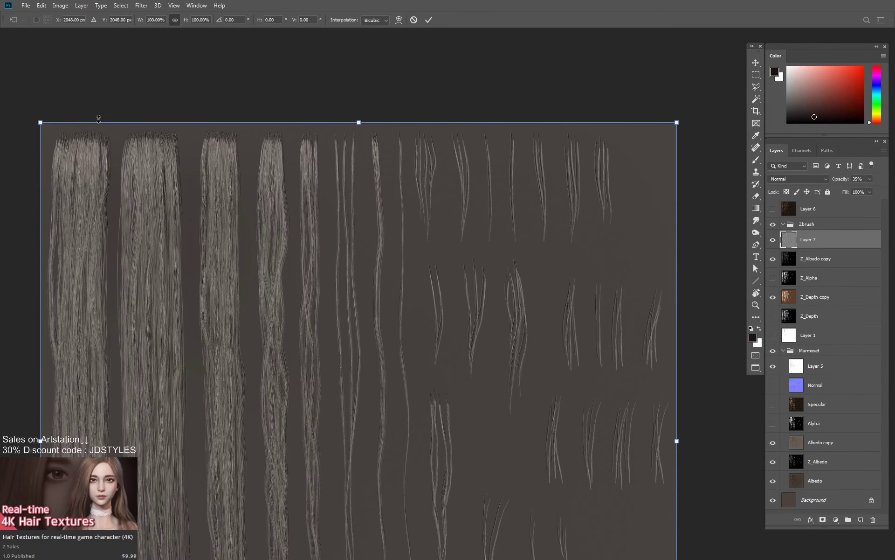
drag(104, 158, 98, 163)
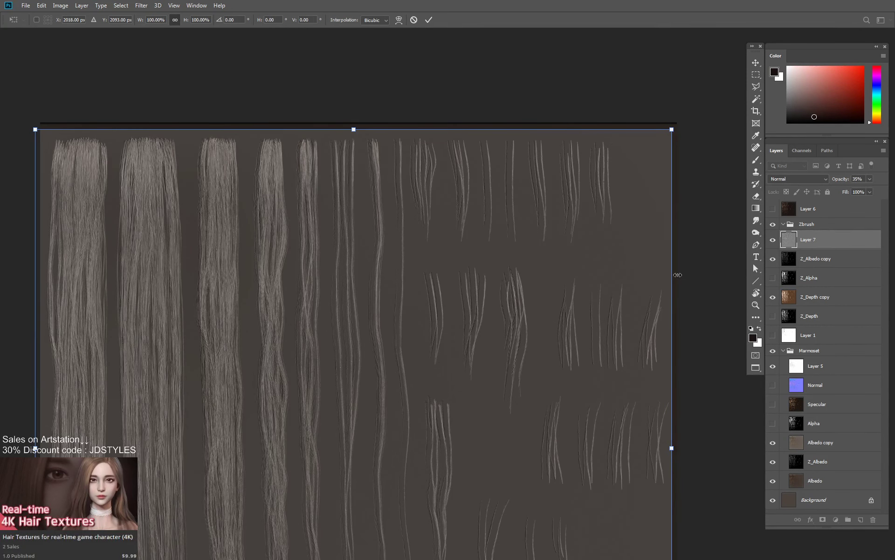
drag(672, 273, 682, 271)
key(Return)
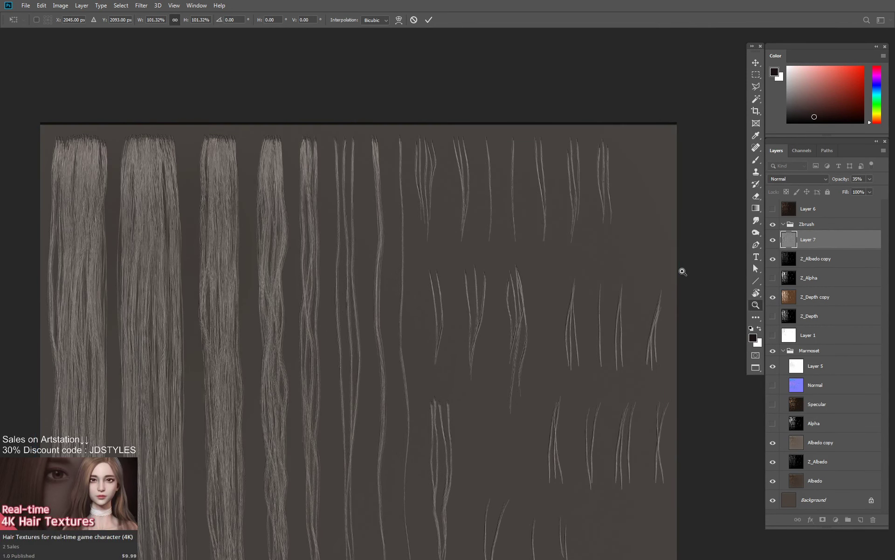
Nudge the curve layer left and up to line up with the hair tips, comparing the image with the layer hidden and shown.
key(z)
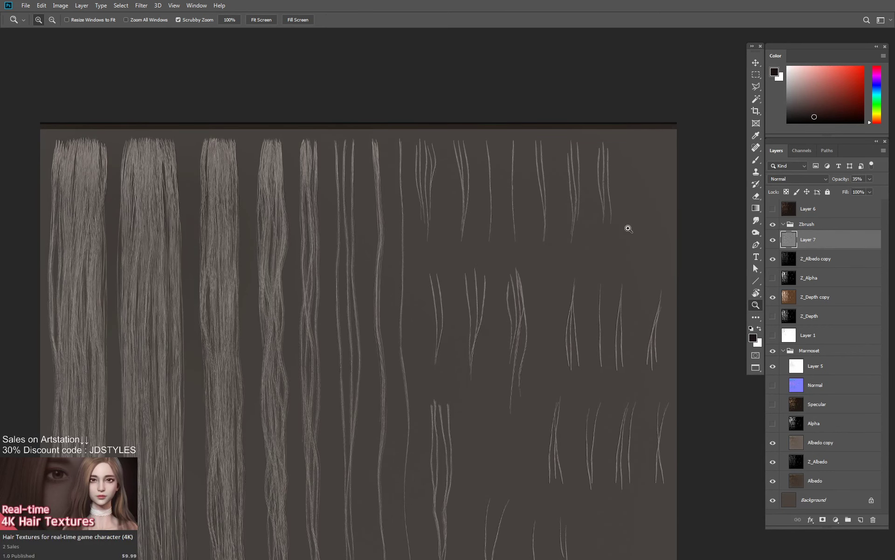
drag(48, 138, 67, 151)
drag(127, 151, 251, 168)
click(772, 241)
click(773, 241)
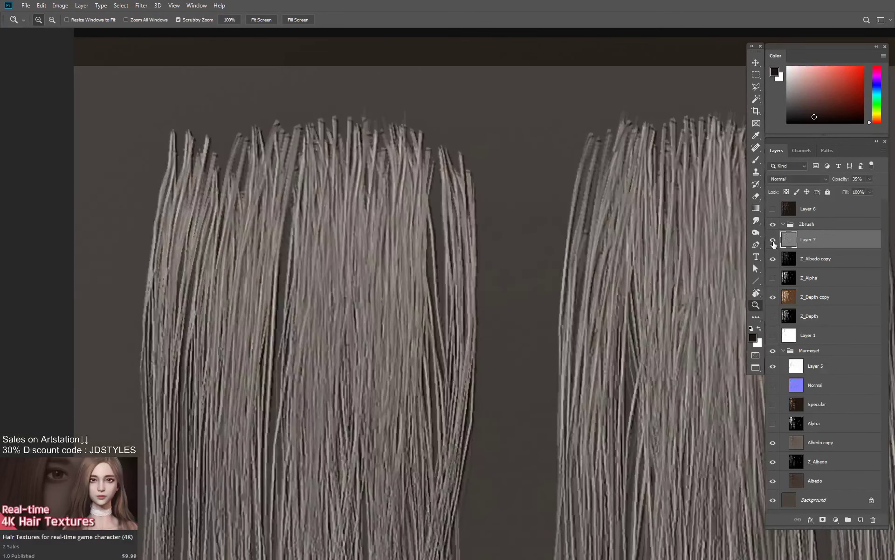
click(773, 241)
click(773, 240)
key(ctrl+Left)
key(ctrl+Up)
key(ctrl+Left)
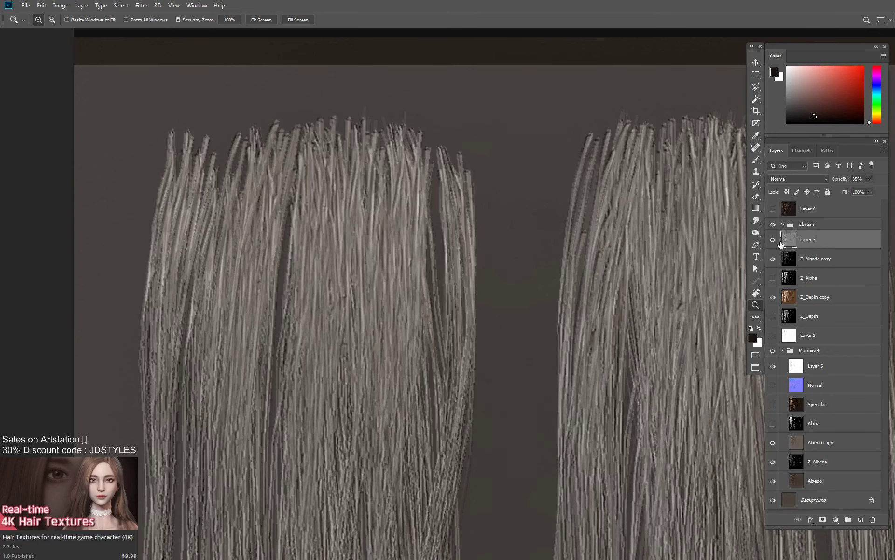
click(773, 241)
click(773, 240)
click(780, 243)
click(780, 242)
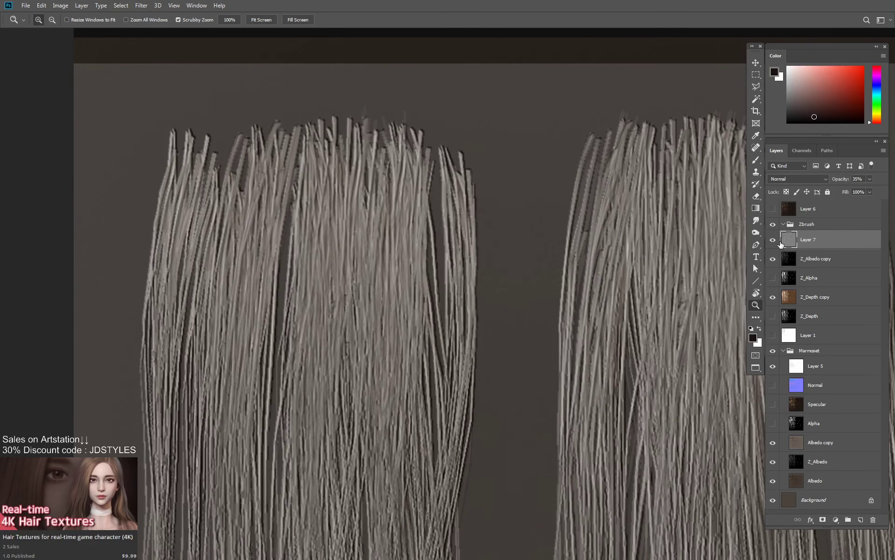
Duplicate the Z_Depth layer and rename the pasted curve layer as Cuverve.
alt+drag(789, 316, 787, 307)
alt+click(729, 309)
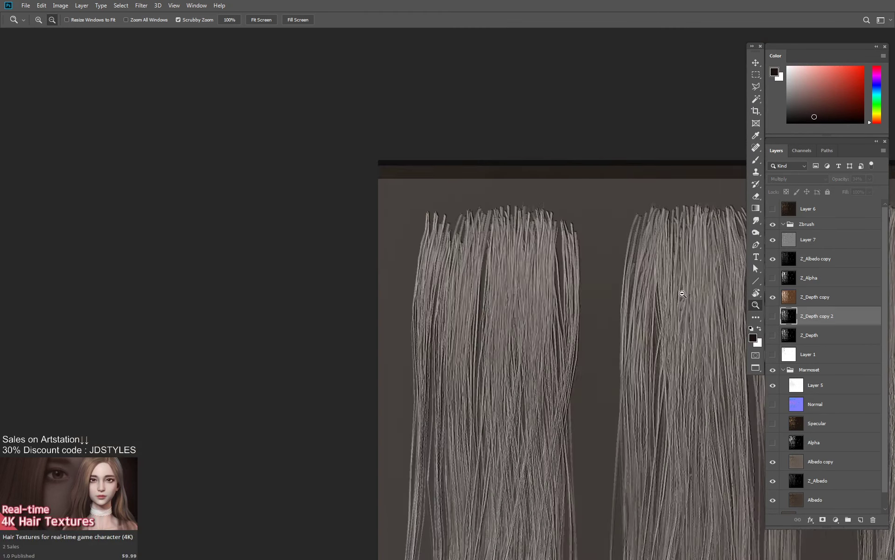
alt+click(729, 309)
double_click(810, 240)
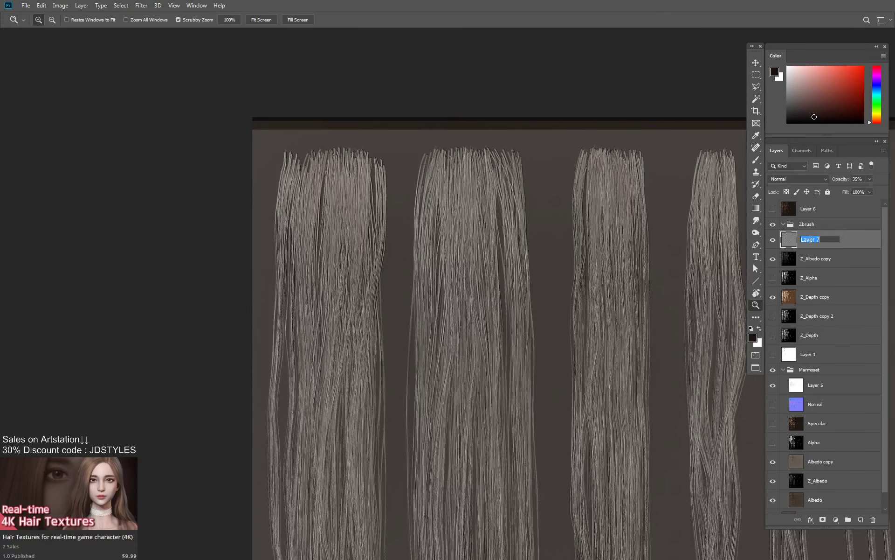
text(V)
key(BackSpace)
text(C)
text(uverve)
key(Return)
drag(556, 276, 459, 273)
alt+click(520, 277)
drag(527, 284, 368, 187)
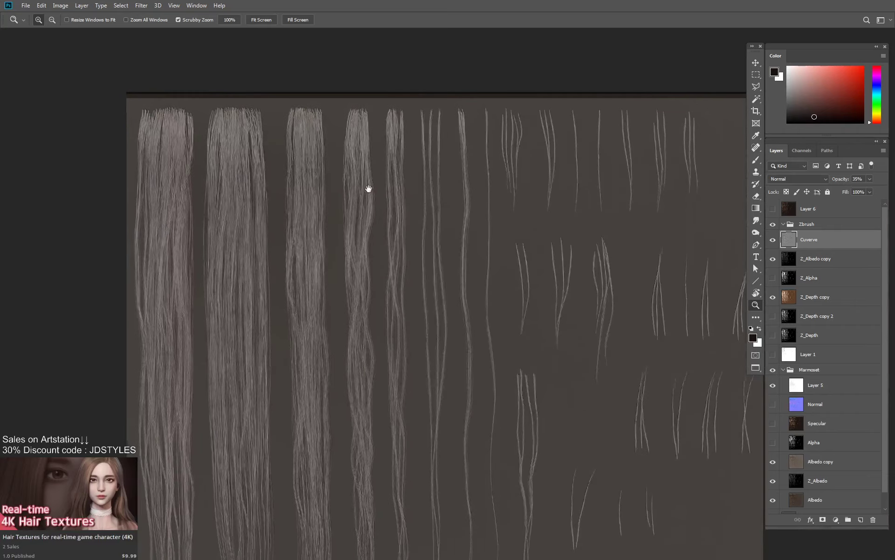
alt+scroll(578, 298, down, 1)
drag(578, 298, 563, 194)
key(m)
drag(208, 458, 652, 467)
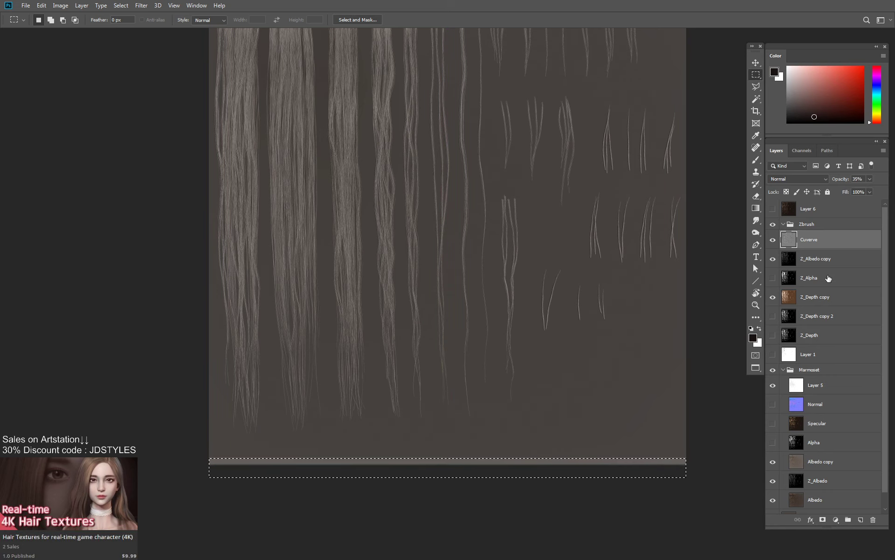
key(ctrl+d)
Compare the hair texture with and without the Cuverve and Z_Depth copy layers.
click(772, 239)
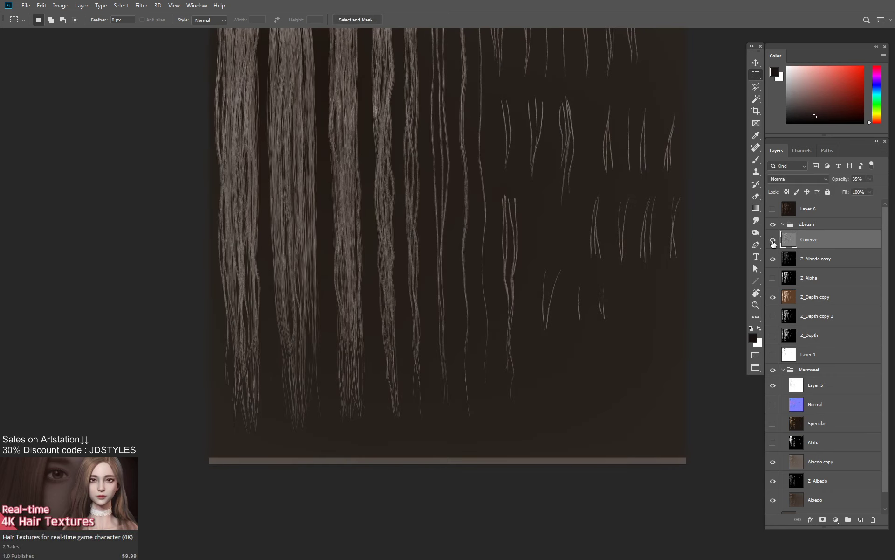
click(772, 239)
scroll(665, 261, up, 3)
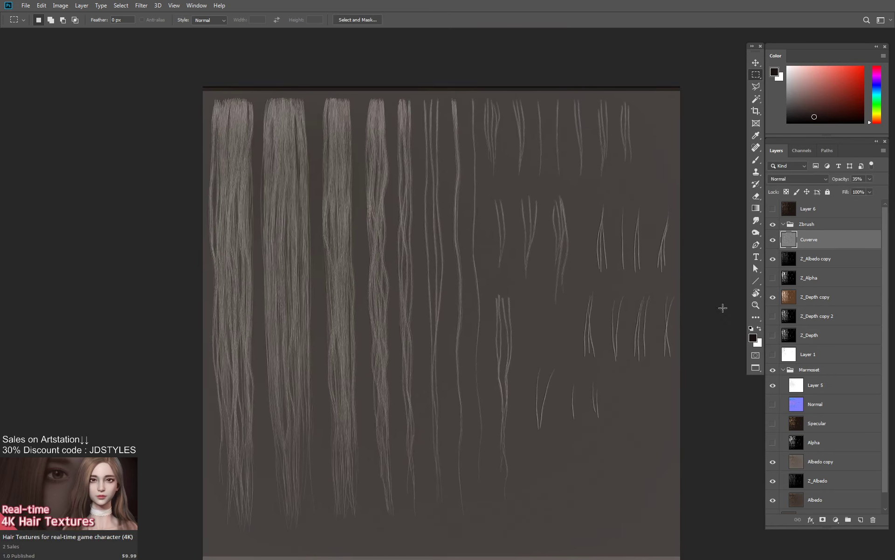
click(773, 297)
click(772, 297)
Set the Cuverve layer's blend mode to Screen and its opacity to 33%, checking its effect on the strands.
key(z)
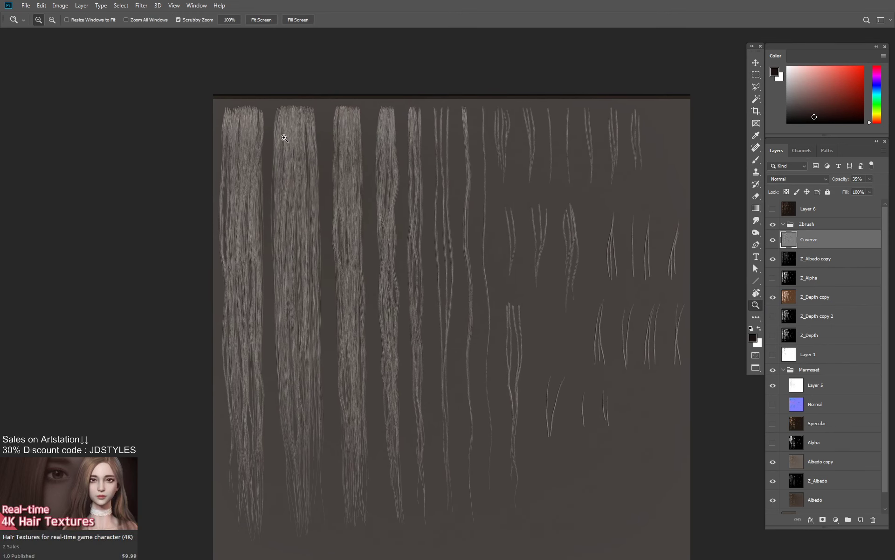
drag(280, 136, 429, 146)
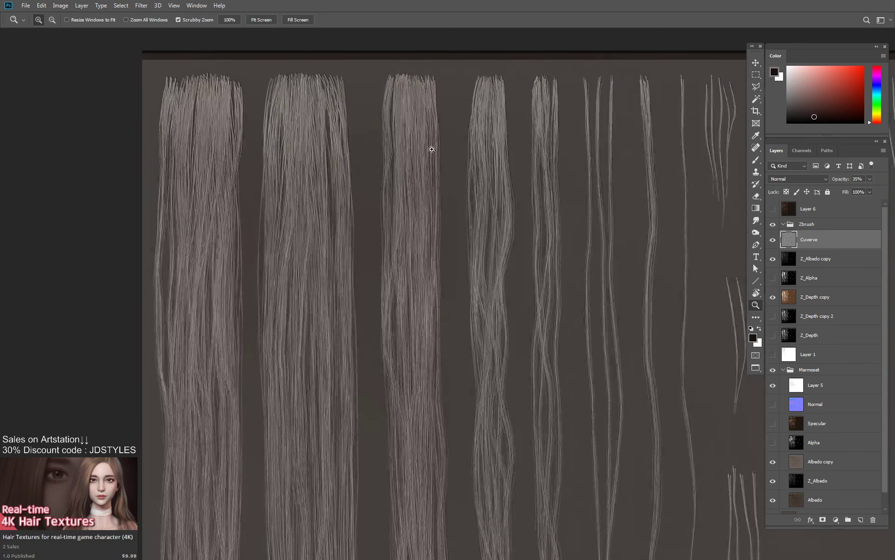
click(807, 178)
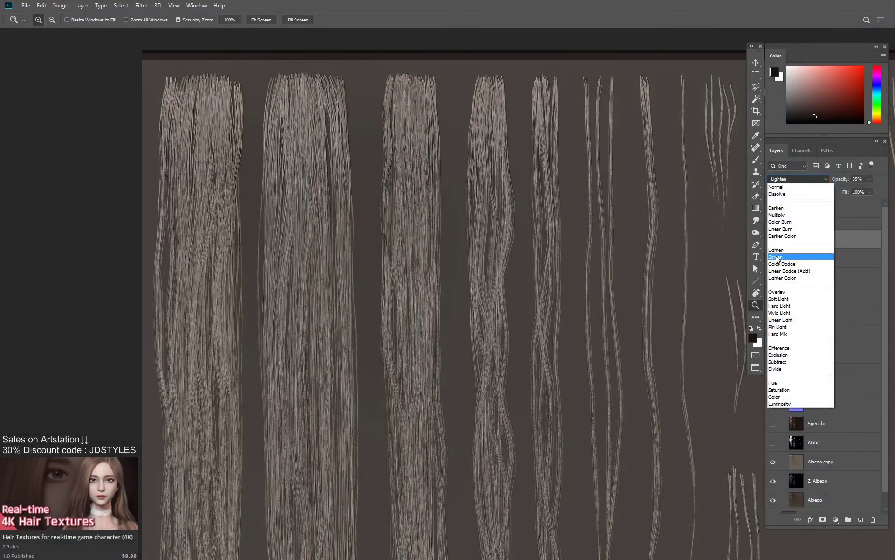
click(776, 263)
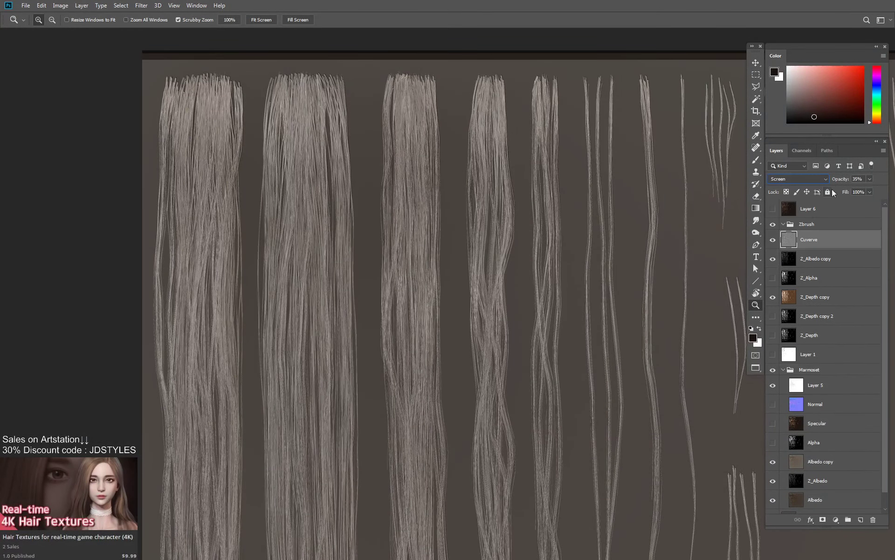
mouse_move(841, 178)
mouse_down()
mouse_move(886, 178)
mouse_move(847, 182)
mouse_up()
click(773, 240)
click(773, 239)
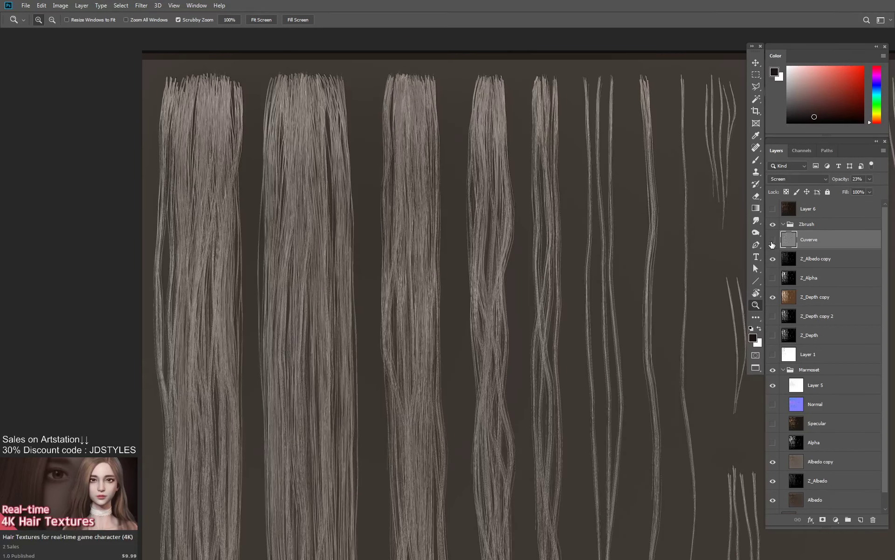
click(773, 240)
click(773, 239)
drag(844, 182, 850, 182)
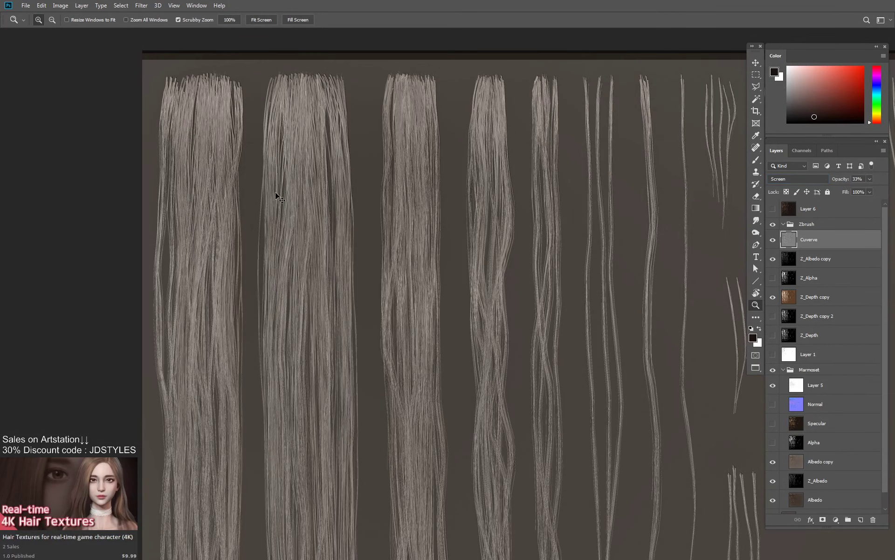
Switch to Marmoset Toolbag and set the 03_Hair material's transparency alpha to 0.777.
key(f)
key(f)
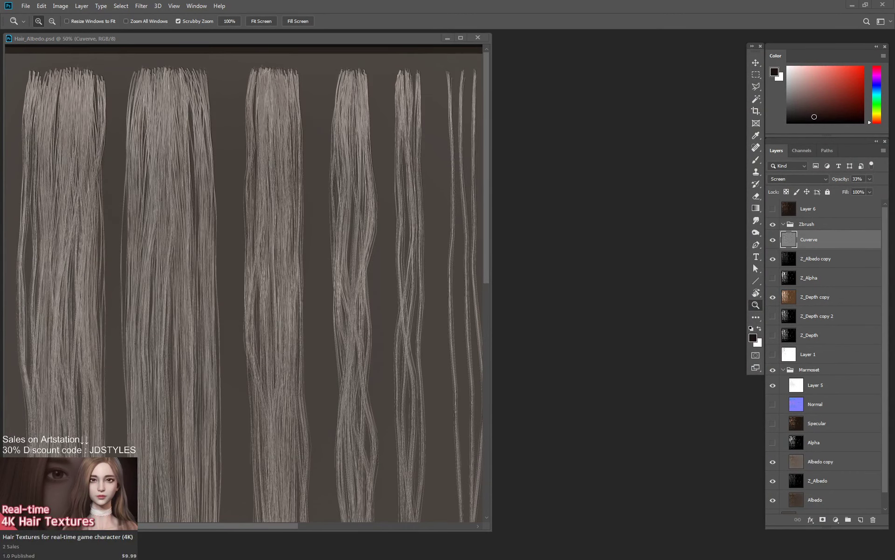
key(alt+Tab)
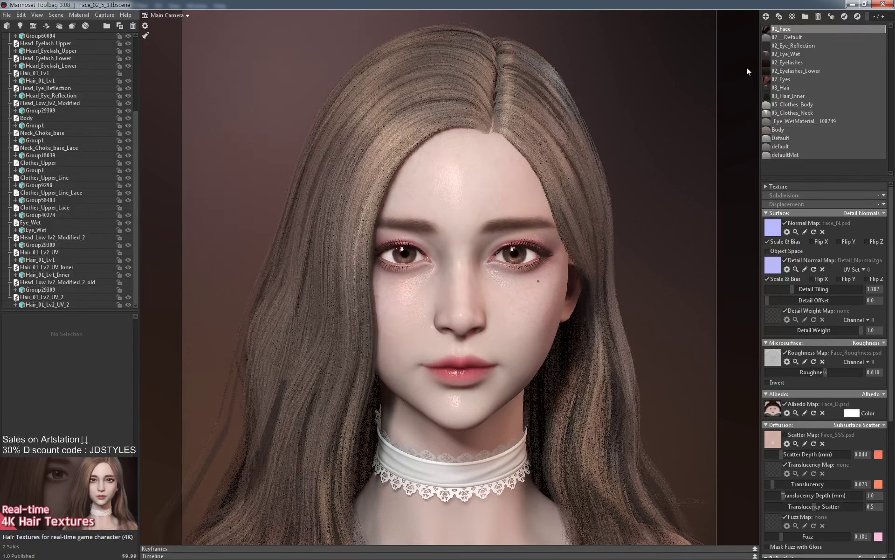
click(793, 89)
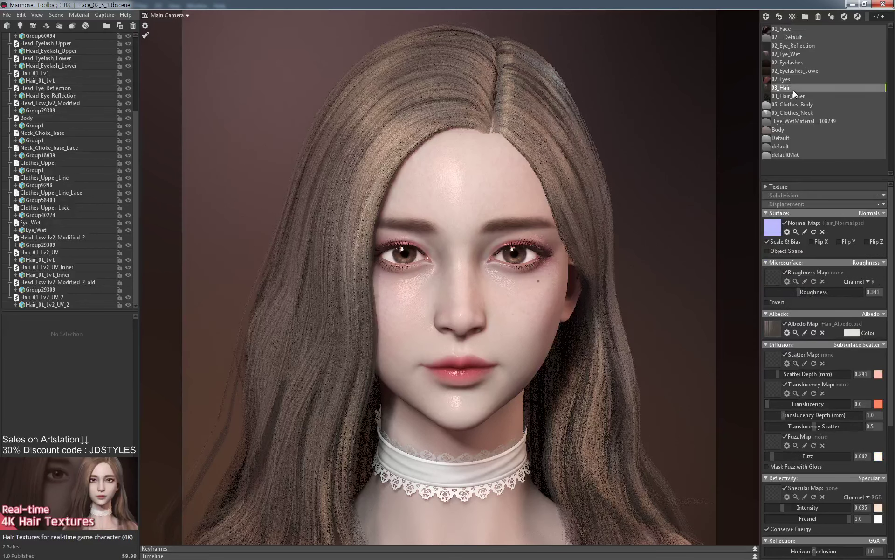
scroll(859, 478, down, 5)
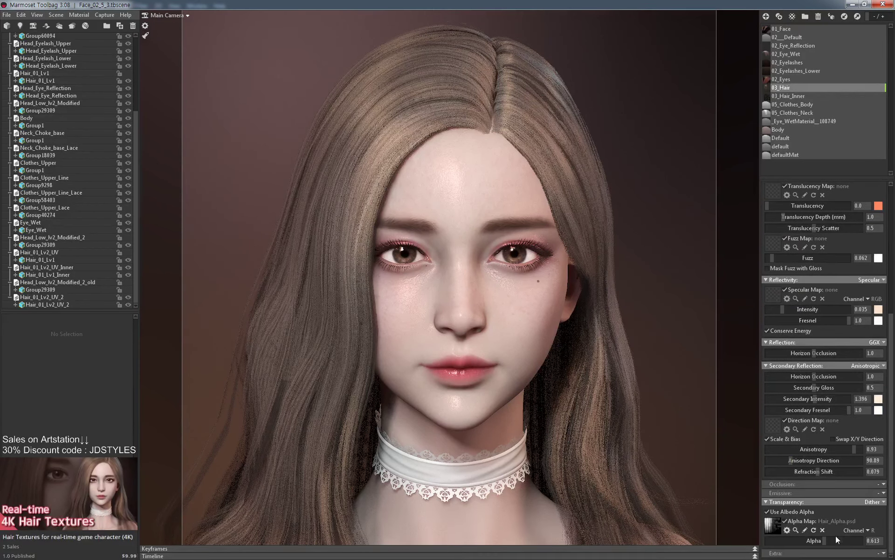
mouse_move(838, 541)
mouse_down()
mouse_move(847, 541)
mouse_move(840, 540)
mouse_up()
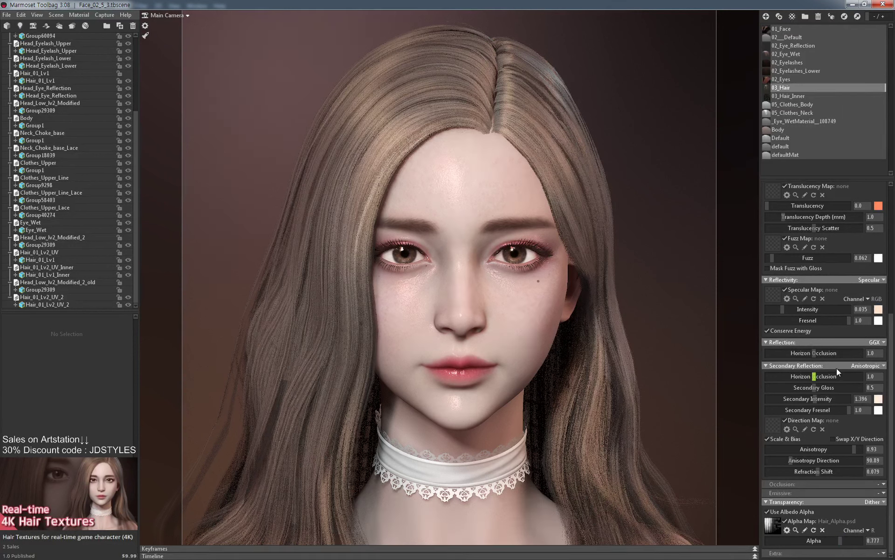
Set the 03_Hair material's albedo color to pure white (ffffff).
scroll(838, 366, up, 2)
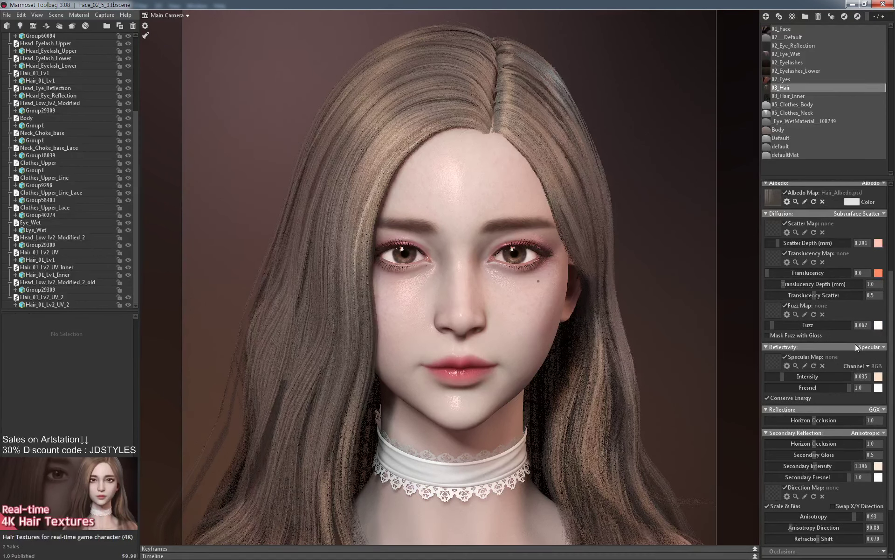
scroll(856, 346, up, 3)
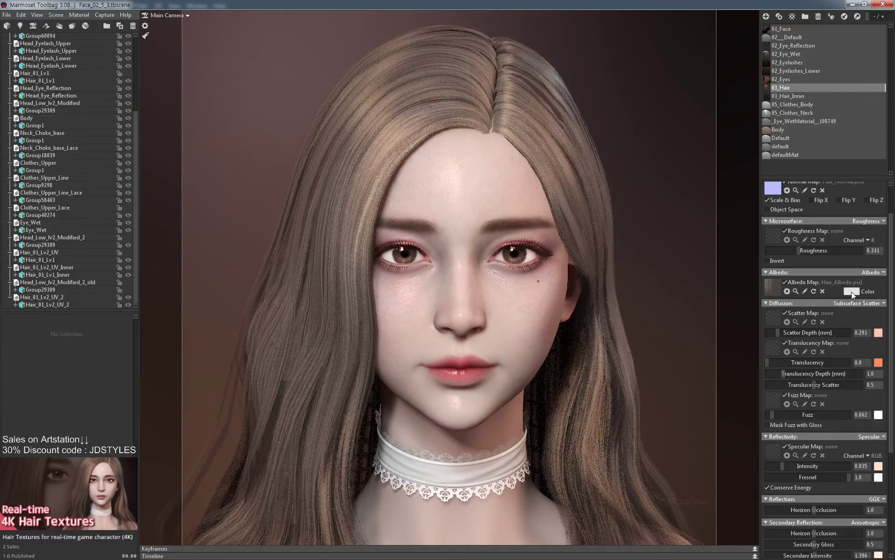
click(851, 291)
drag(151, 449, 144, 416)
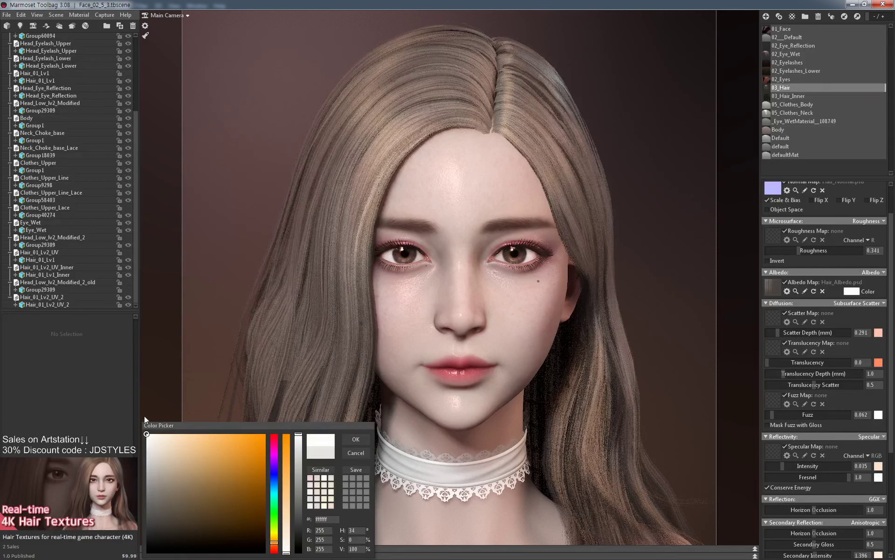
click(355, 440)
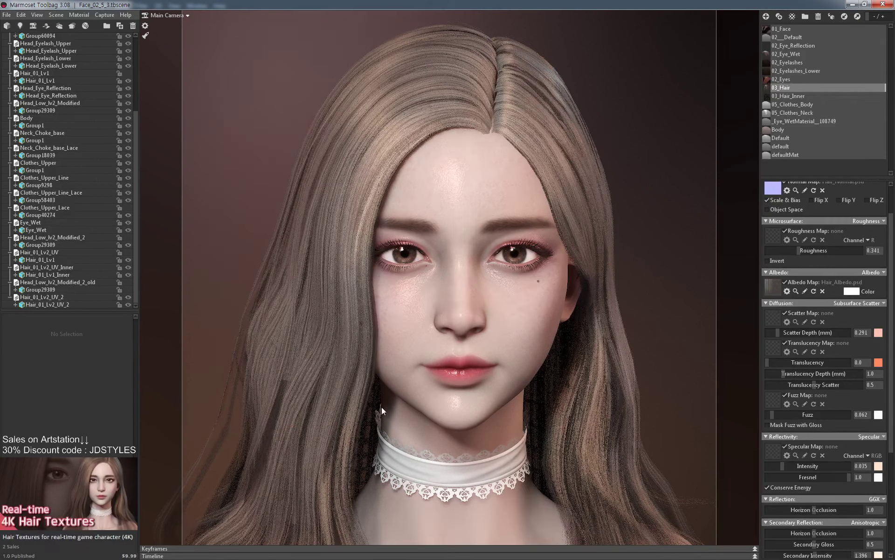
Tint the 03_Hair_Inner material's albedo color a pale pink (d7b6bf).
click(829, 95)
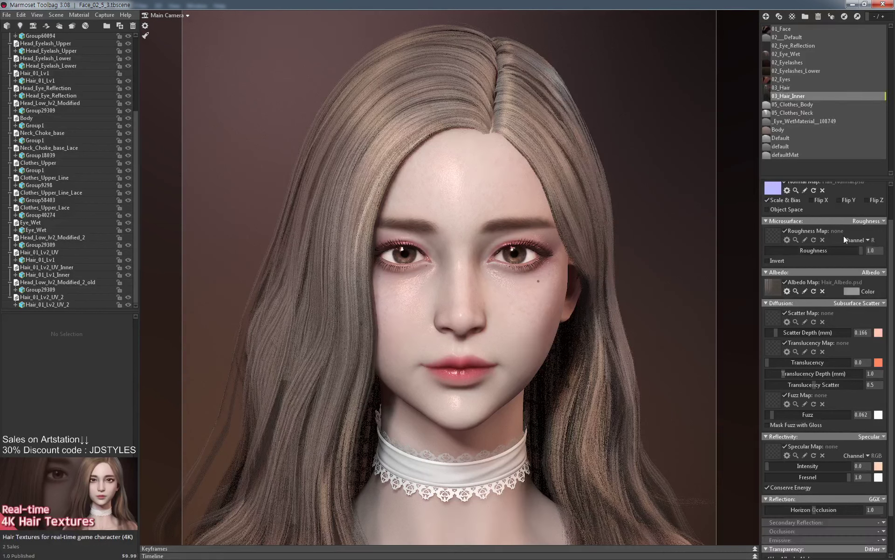
click(849, 287)
mouse_move(236, 455)
mouse_down()
mouse_move(158, 469)
mouse_move(132, 450)
mouse_move(179, 457)
mouse_up()
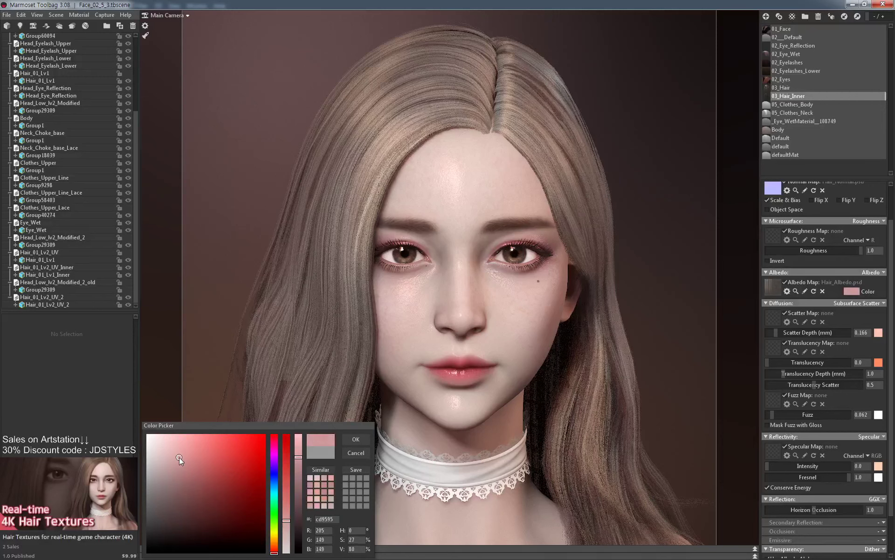
click(166, 458)
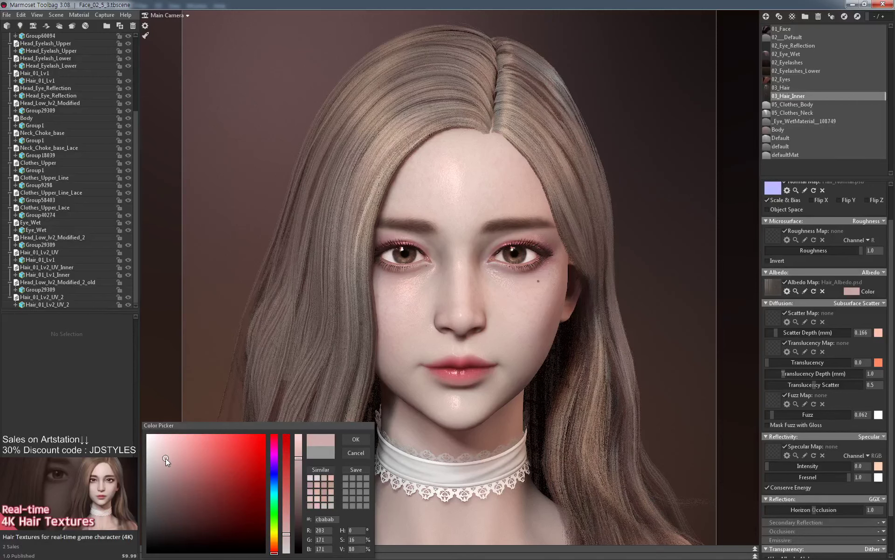
drag(166, 458, 164, 458)
click(351, 439)
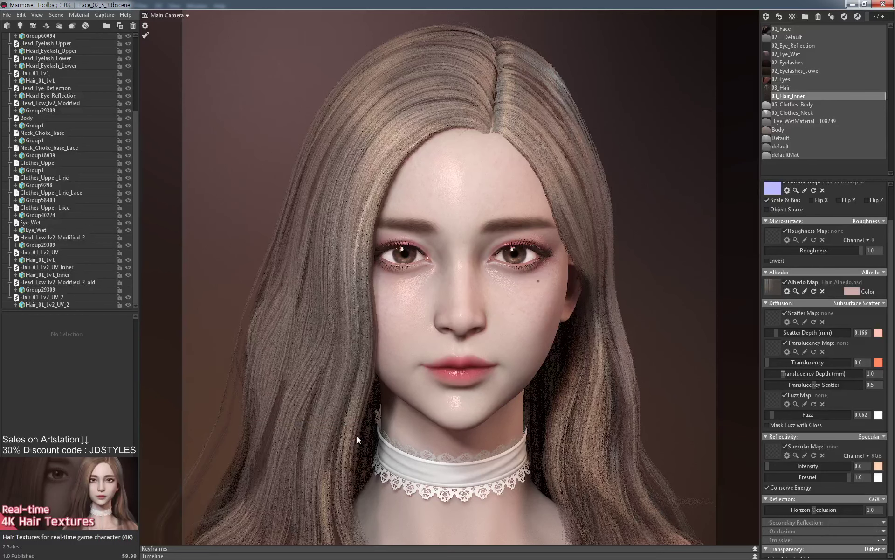
click(851, 291)
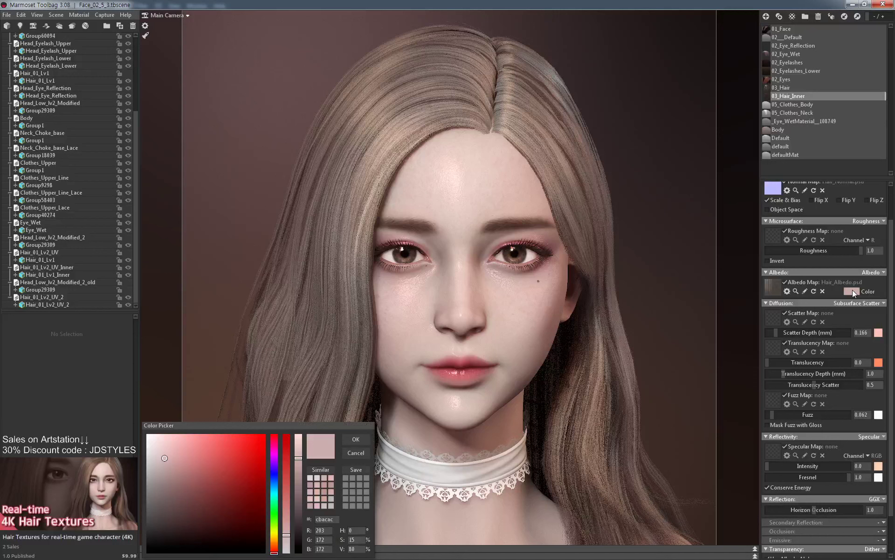
mouse_move(171, 457)
mouse_down()
mouse_move(181, 454)
mouse_move(165, 452)
mouse_up()
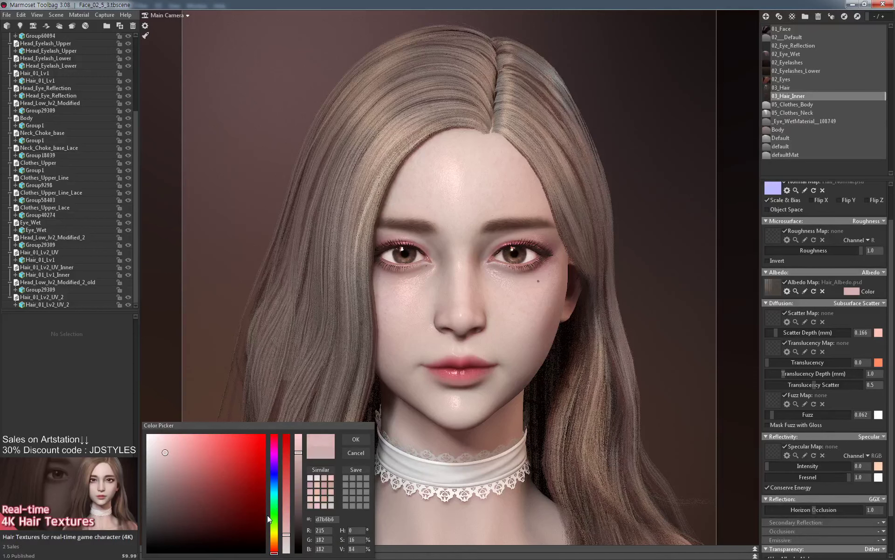
click(275, 438)
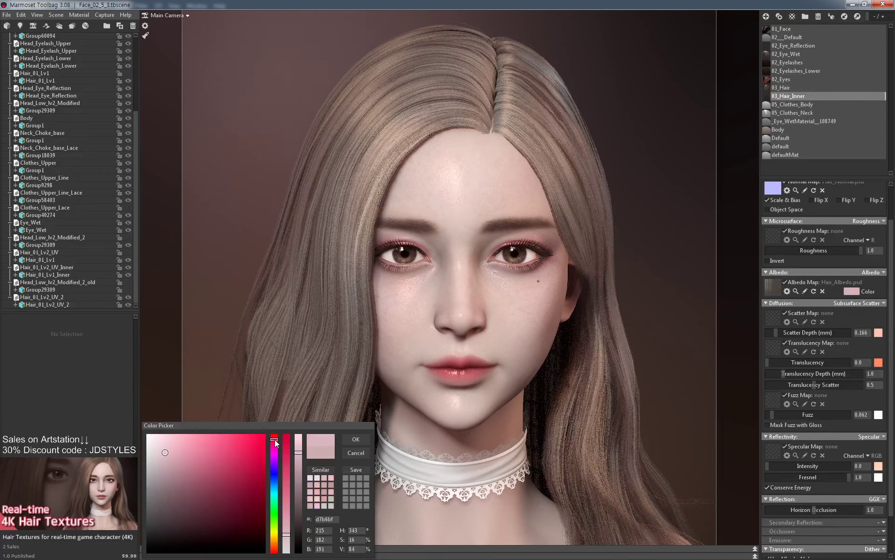
click(361, 437)
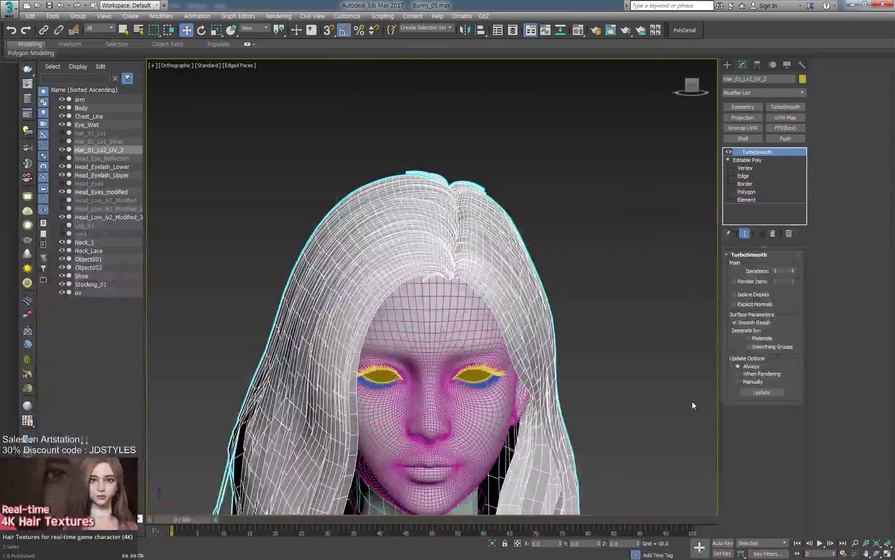
Switch to 3ds Max and show the character's head close up in the front view, shaded without edged faces and with nothing selected.
middle_drag(638, 242, 636, 243)
key(l)
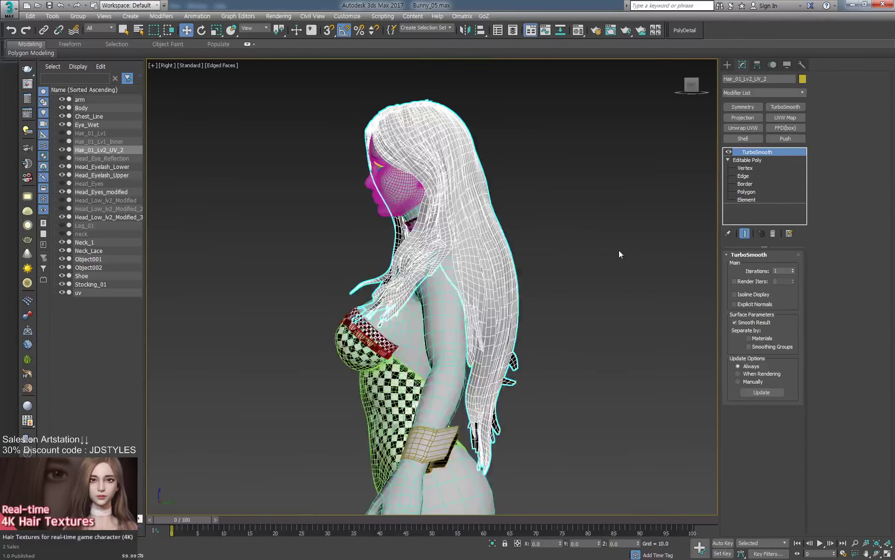
key(f)
middle_drag(567, 198, 508, 245)
key(F4)
scroll(508, 244, up, 2)
click(536, 235)
middle_drag(444, 219, 584, 262)
scroll(583, 262, up, 5)
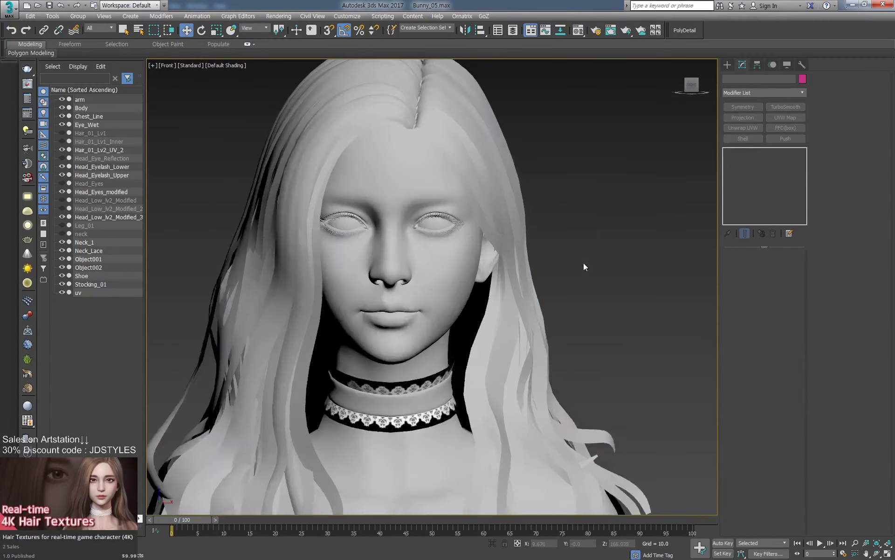
Give the Head_Low_lv2_Modified_3 mesh the 13 - Default material with Face_D.psd as its diffuse map, shown in the viewport.
click(402, 264)
middle_drag(469, 256, 612, 297)
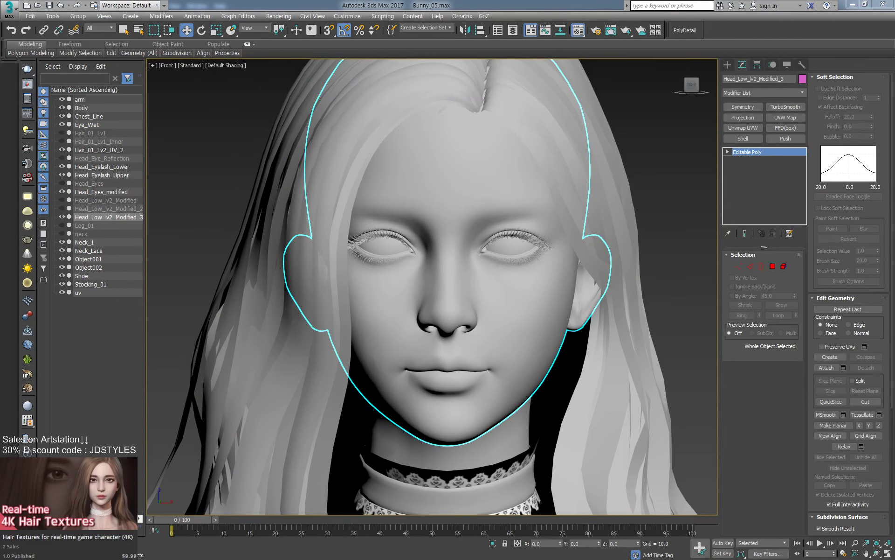
drag(894, 66, 139, 80)
click(117, 156)
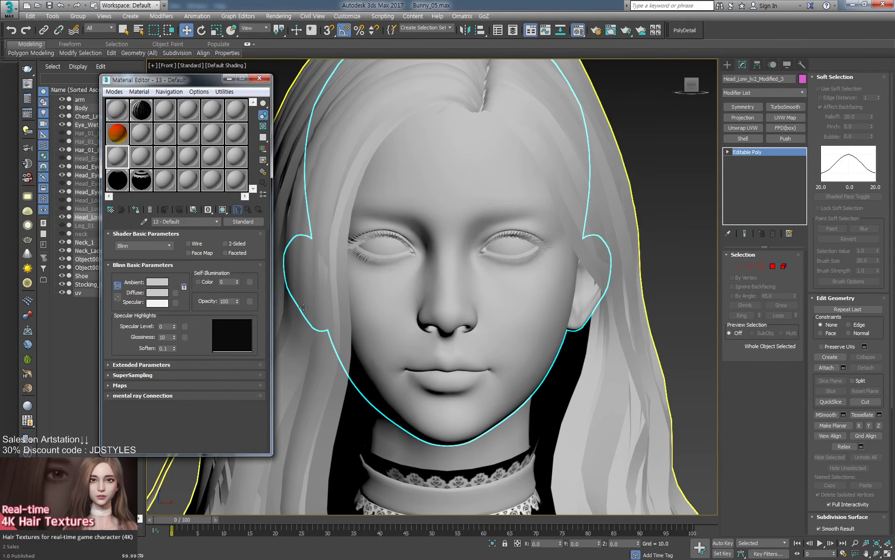
click(132, 383)
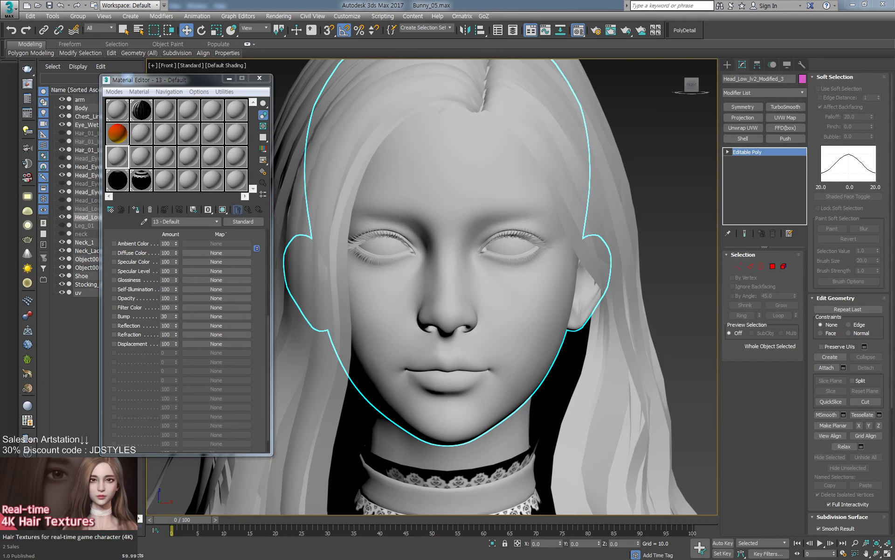
click(222, 254)
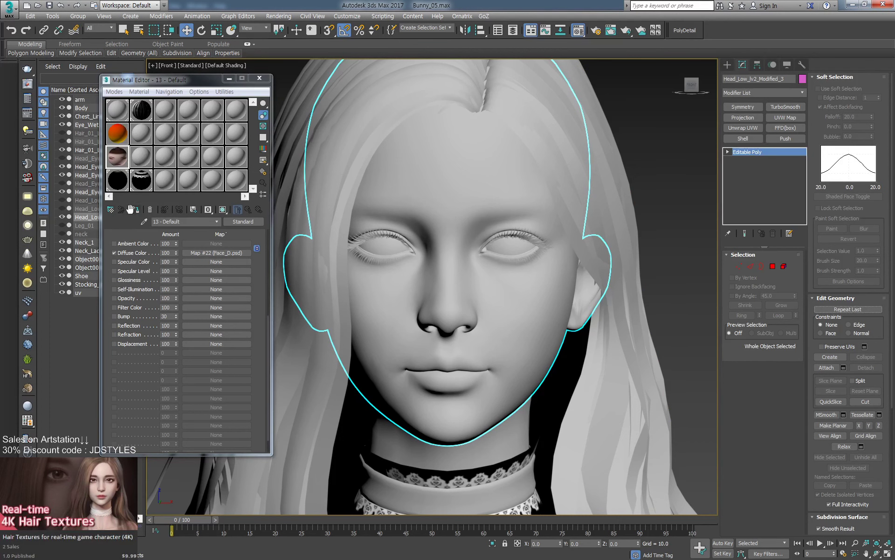
click(222, 209)
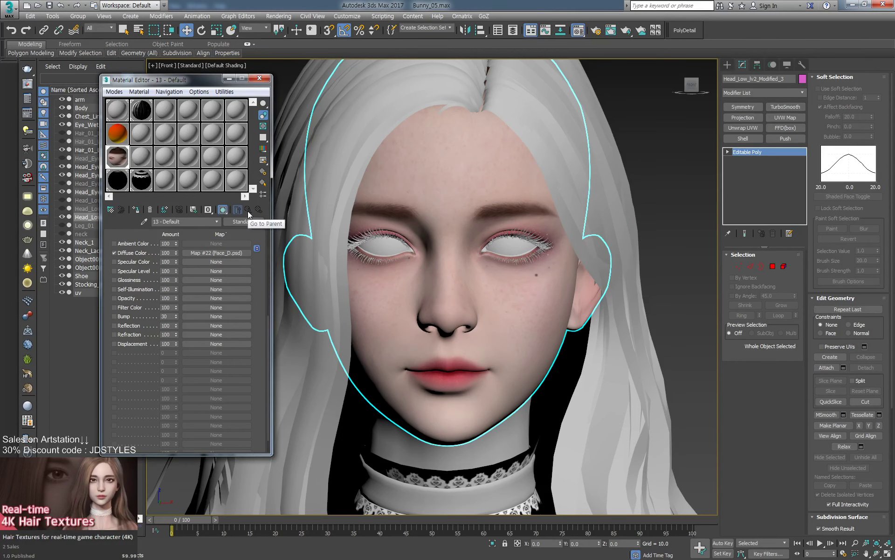
Give the Head_Eyes_modified mesh the 14 - Default material with Eye_albedo.PSD as its diffuse map, shown in the viewport.
click(504, 247)
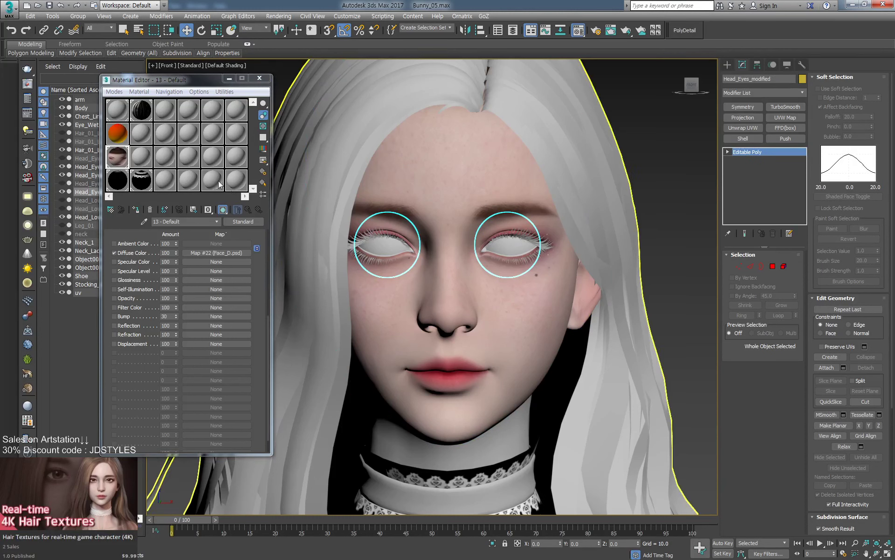
click(141, 157)
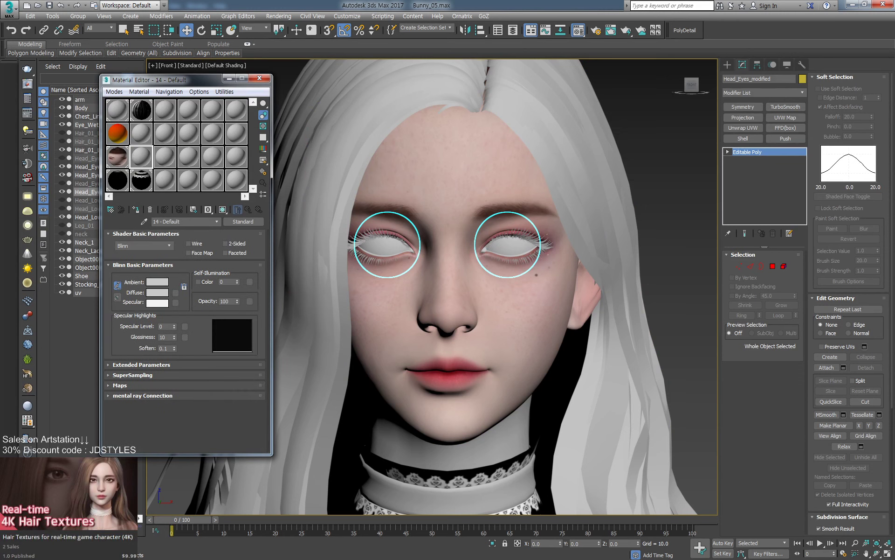
drag(446, 197, 174, 293)
click(171, 385)
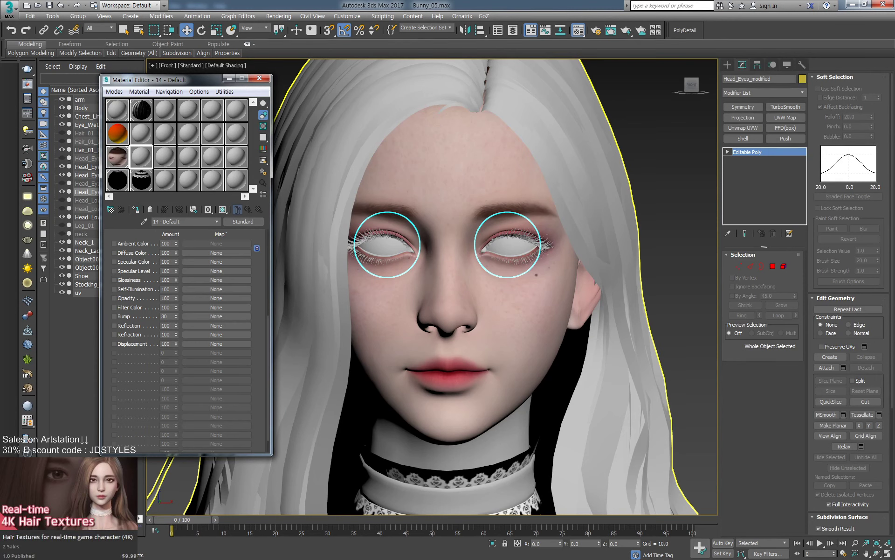
drag(643, 389, 232, 254)
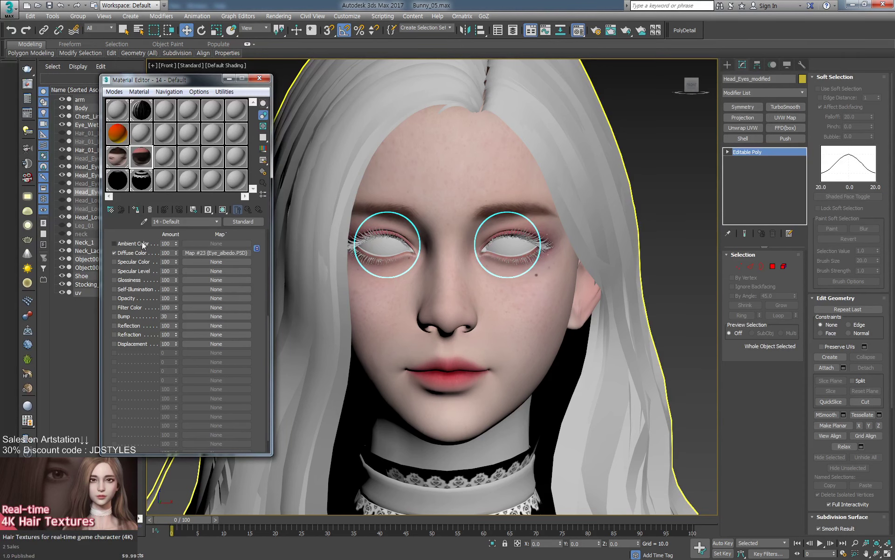
click(223, 210)
middle_drag(548, 244, 594, 232)
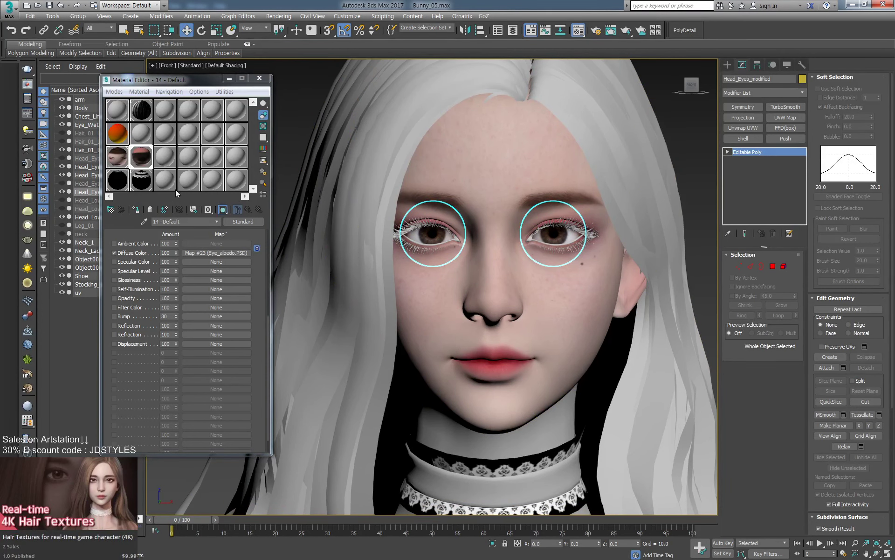
Make the 24 - Default material's diffuse color near-black and assign it to the upper and lower eyelashes.
click(238, 182)
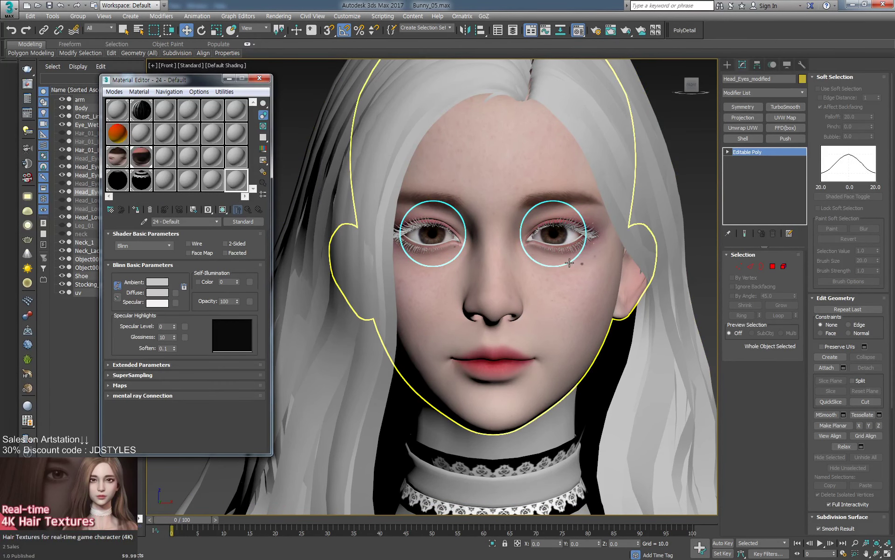
click(593, 238)
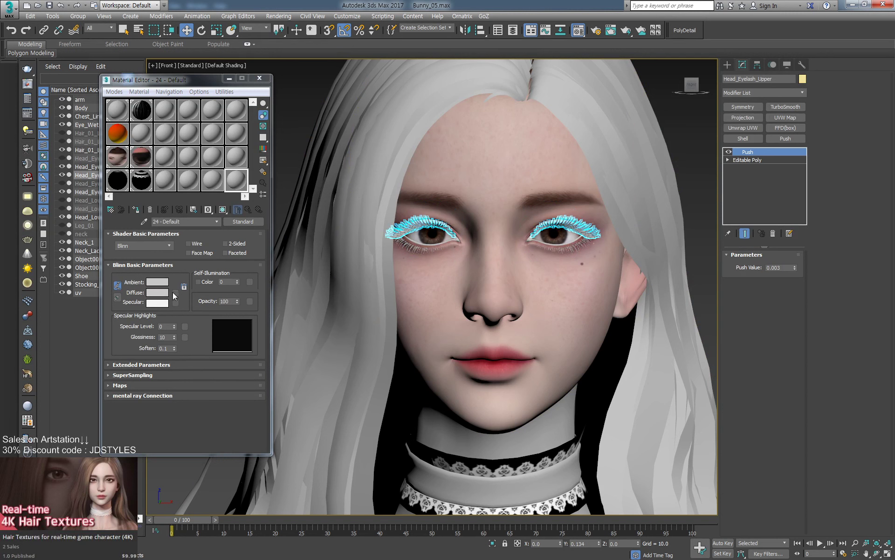
click(157, 292)
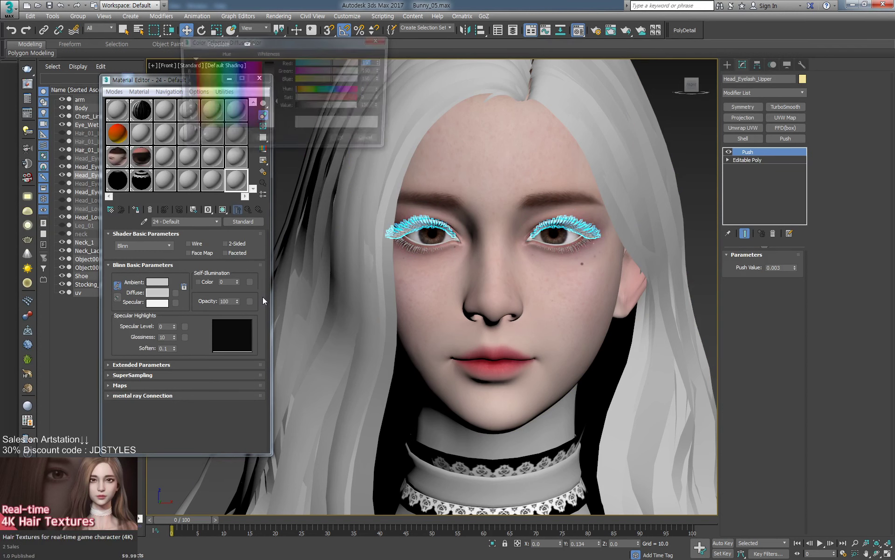
drag(276, 111, 276, 66)
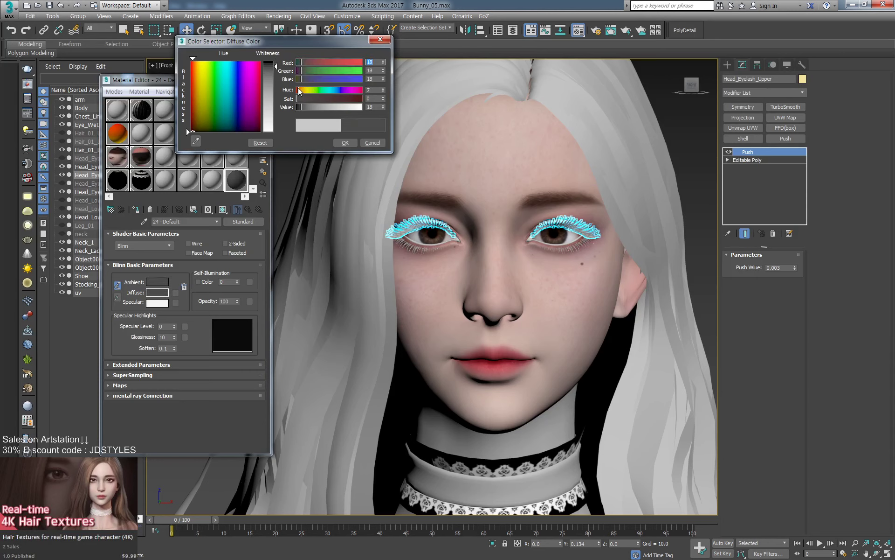
mouse_move(304, 99)
mouse_down()
mouse_move(340, 101)
mouse_move(299, 112)
mouse_up()
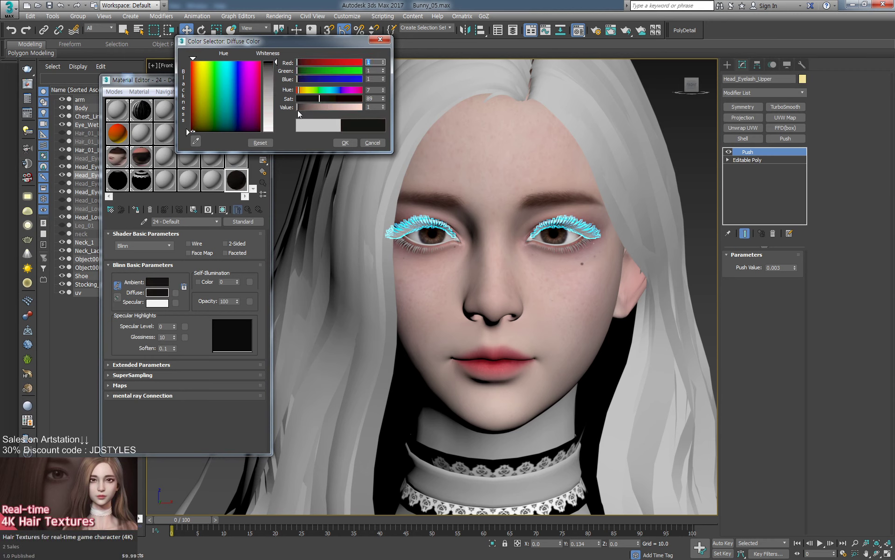
click(345, 143)
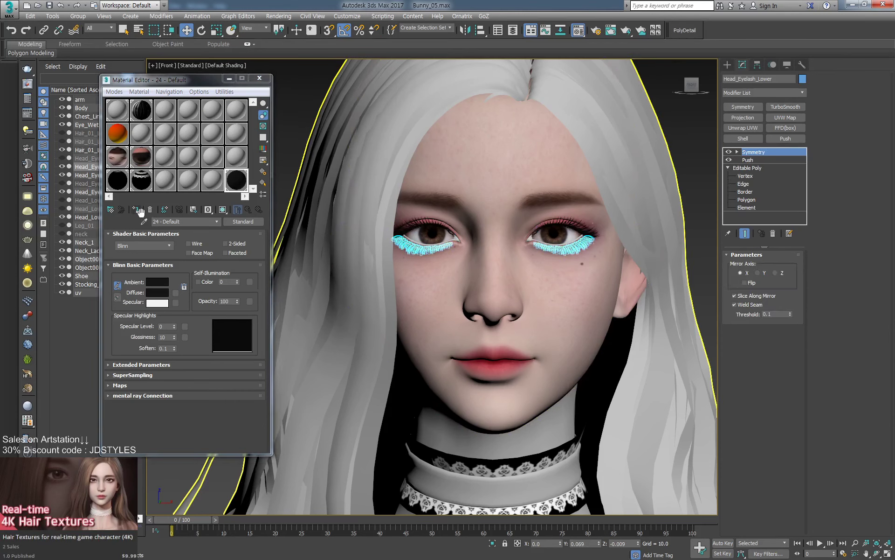
click(139, 210)
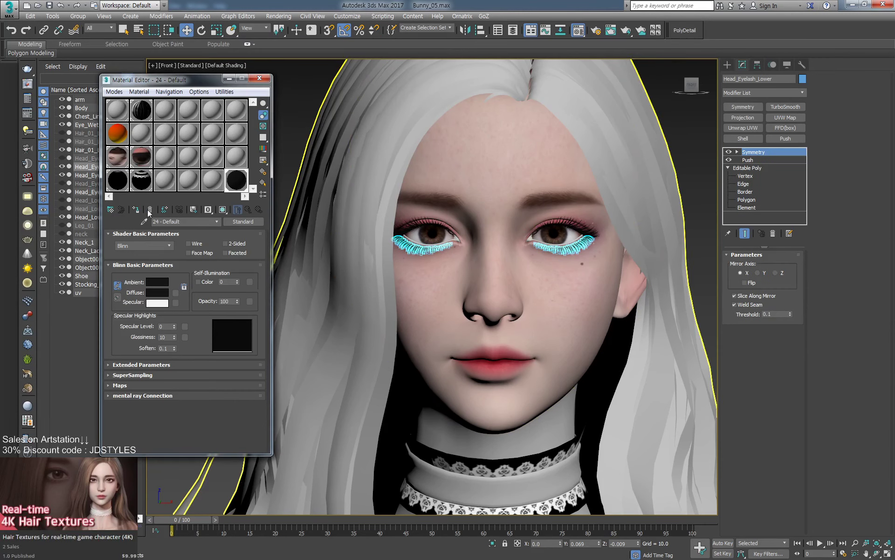
click(693, 155)
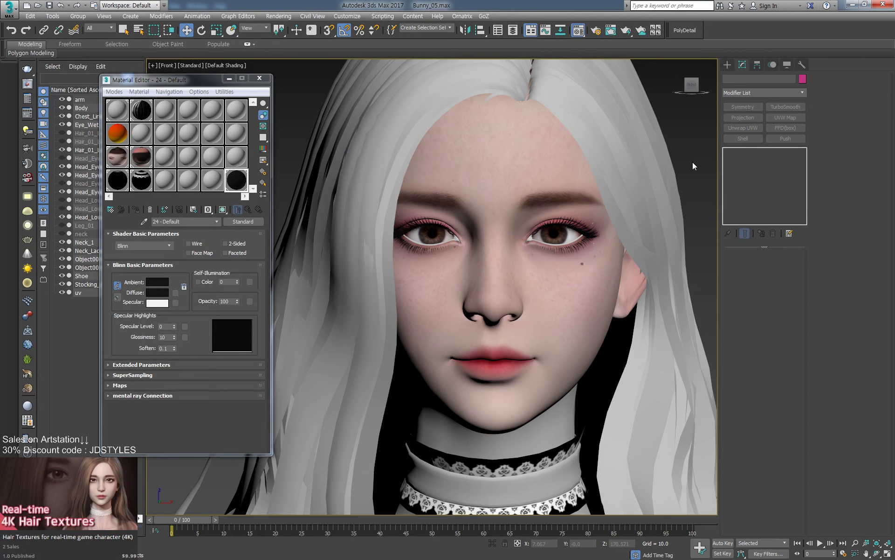
Assign the red-to-yellow gradient material 07 - Default to the Hair_01_Lv2_UV_2 hair mesh.
click(653, 191)
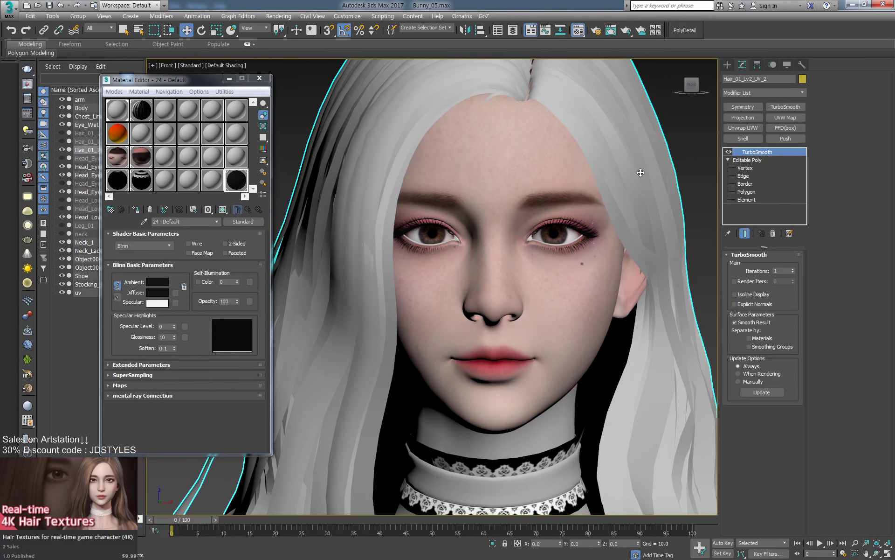
scroll(646, 220, down, 2)
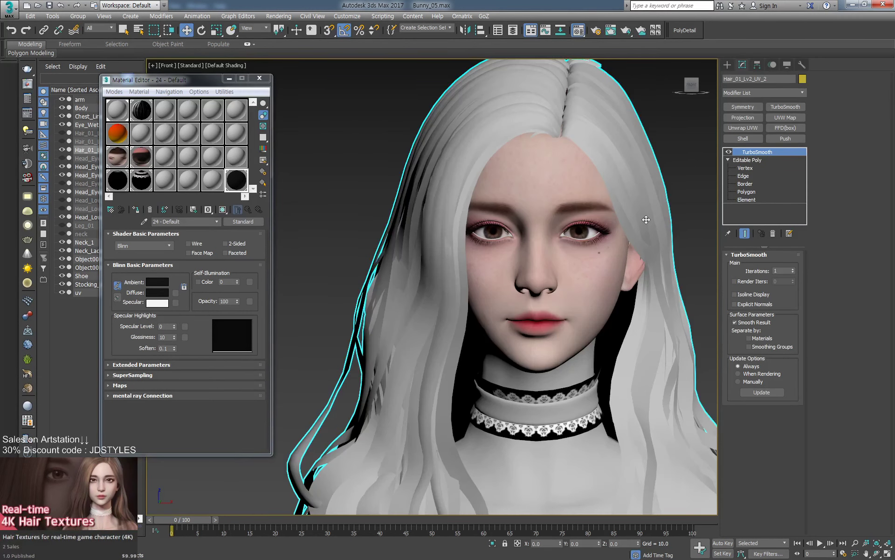
click(122, 140)
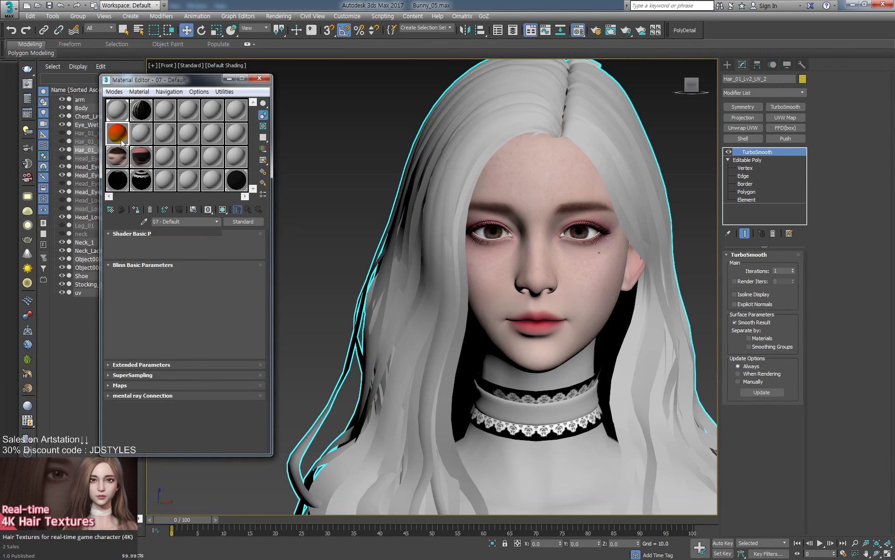
click(136, 210)
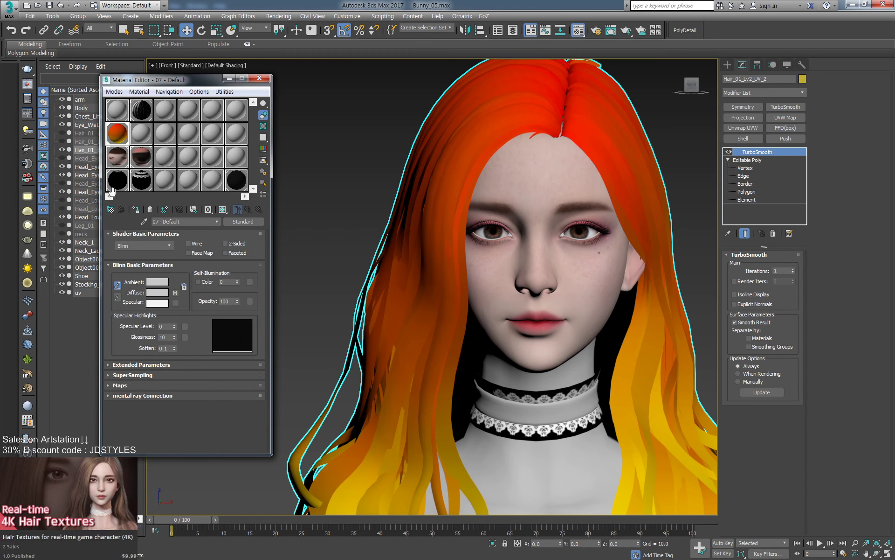
Lighten Color #1 of the hair material's diffuse gradient to a salmon pink of about RGB 254, 69, 69.
click(164, 385)
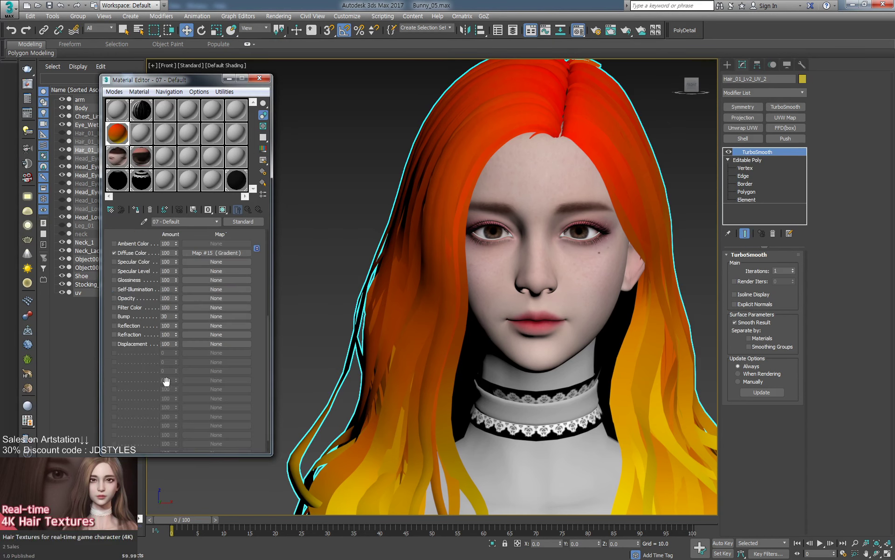
click(232, 252)
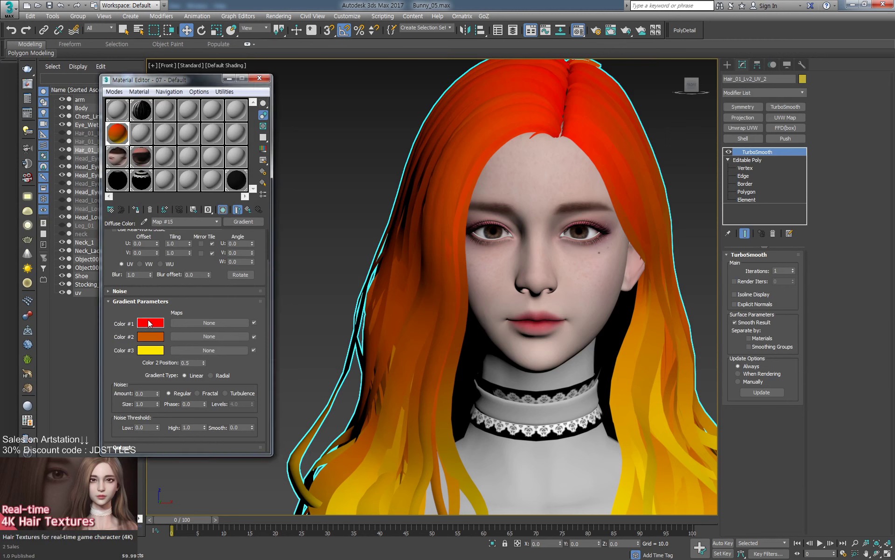
click(150, 323)
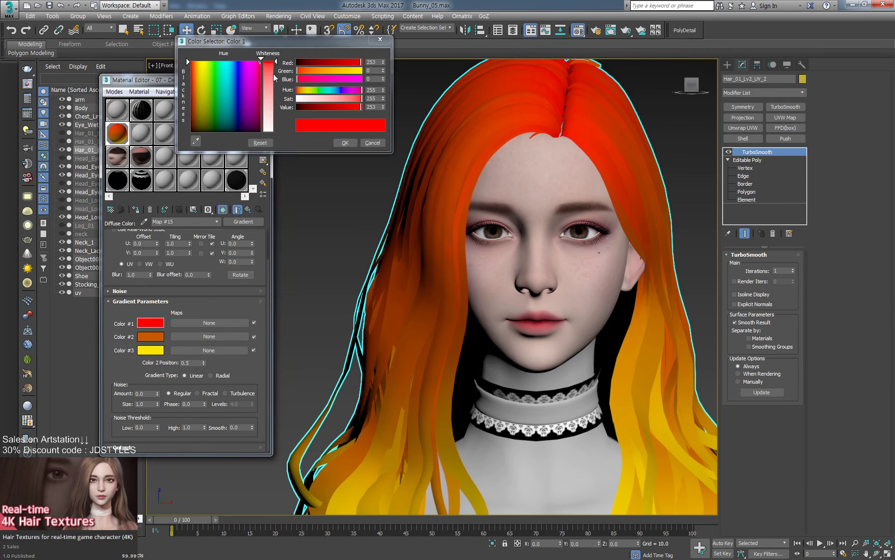
drag(273, 71, 273, 78)
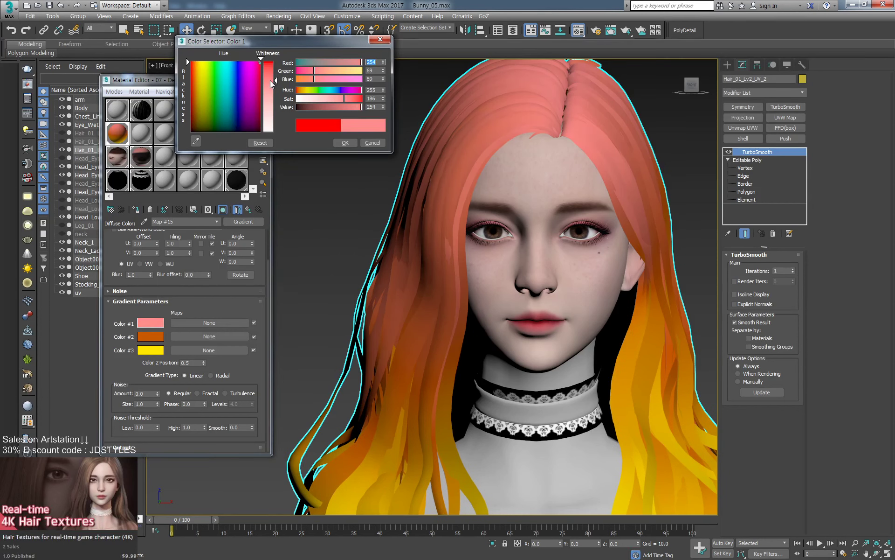
click(345, 143)
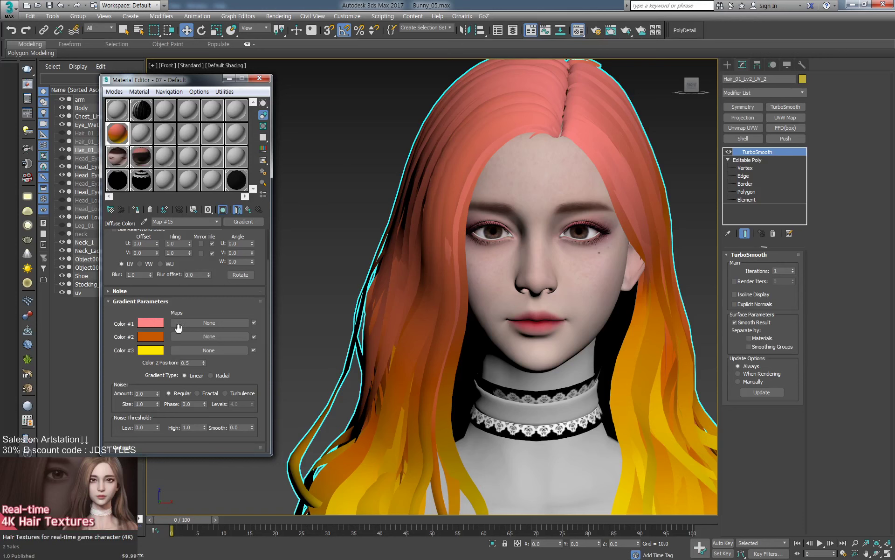
Change the gradient's Color #2 to a dusty pink of RGB 198, 104, 104.
click(154, 338)
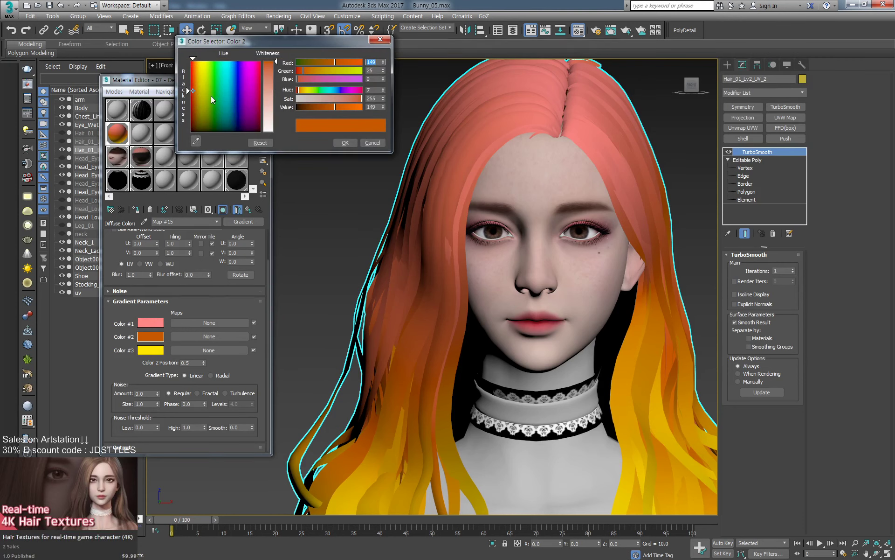
click(190, 88)
drag(275, 86, 276, 89)
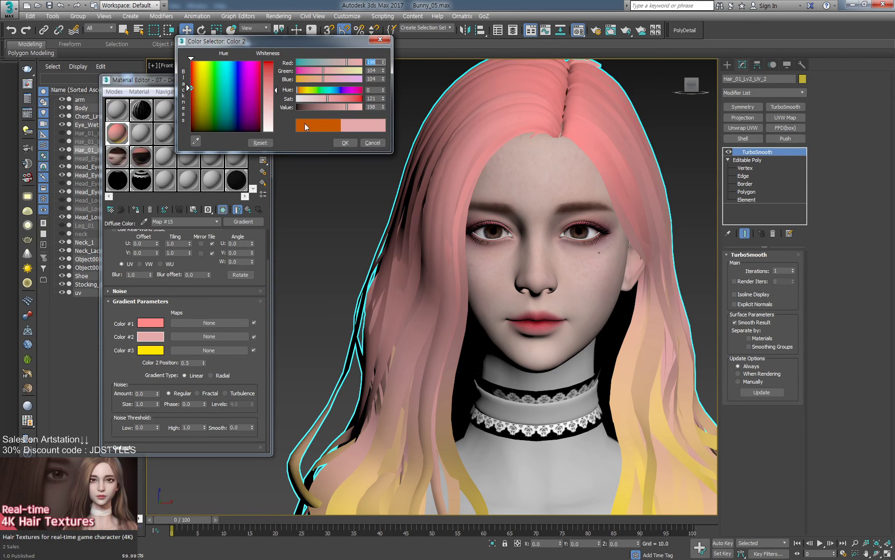
key(Return)
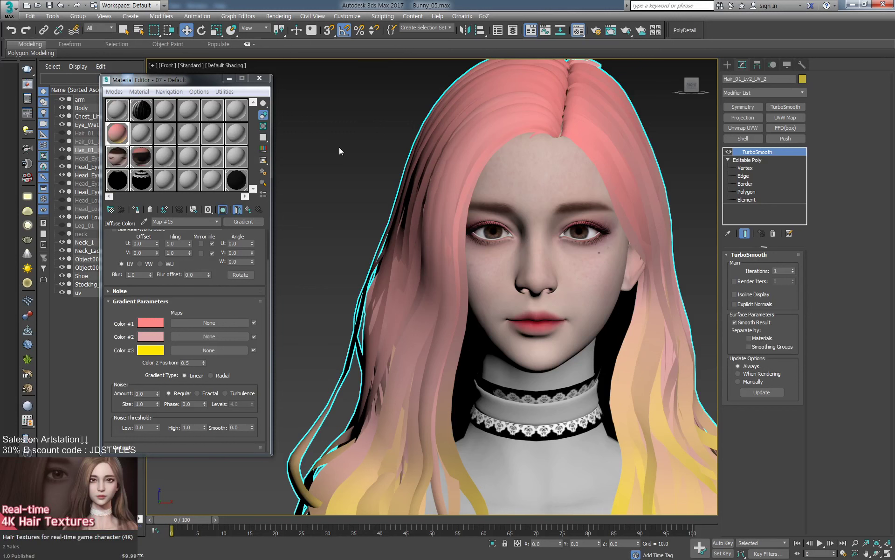
Lighten the gradient's Color #3 to a pale cream yellow of about RGB 255, 233, 143.
click(150, 350)
drag(274, 87, 276, 108)
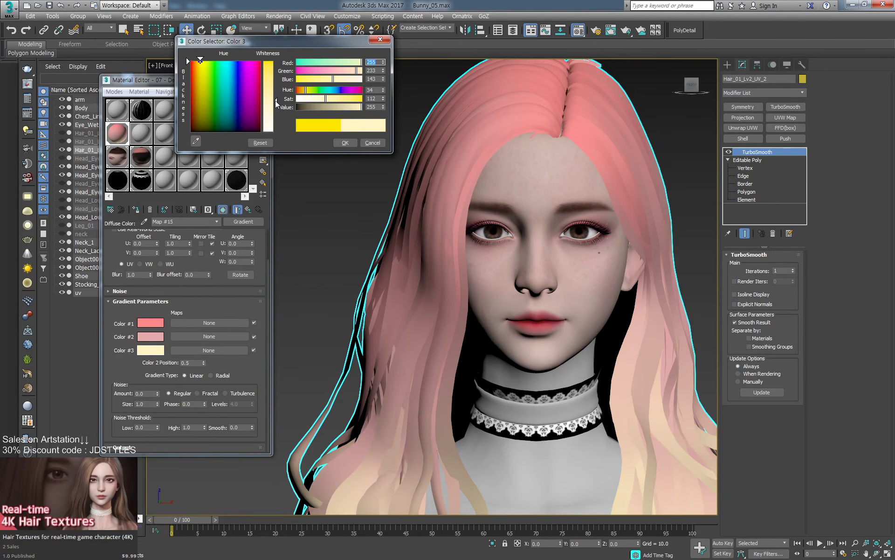
click(345, 142)
Examine the recolored hair gradient up close and on the whole figure from the front, with the Material Editor closed.
scroll(634, 261, down, 2)
mouse_move(604, 213)
alt+middle_down()
mouse_move(645, 210)
mouse_move(583, 214)
mouse_move(609, 216)
alt+middle_up()
scroll(534, 186, up, 3)
middle_drag(533, 187, 545, 269)
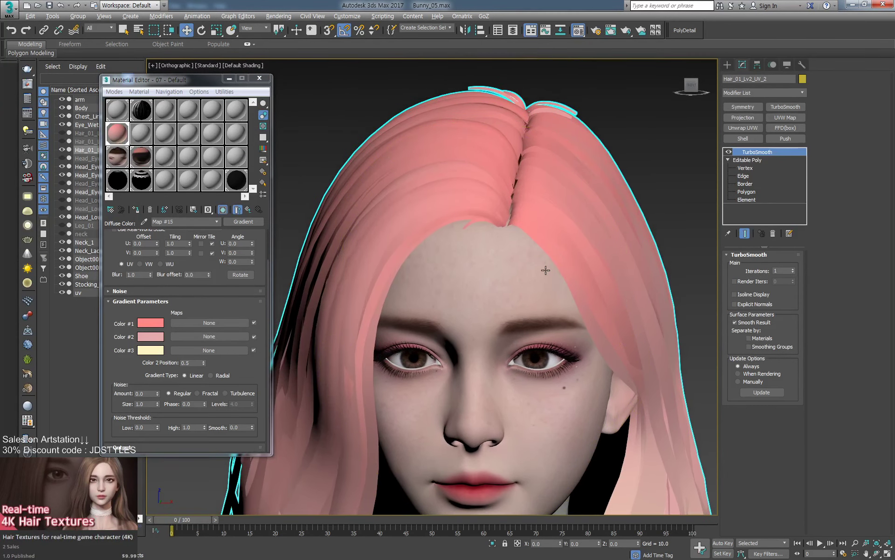
scroll(547, 270, down, 4)
key(r)
key(f)
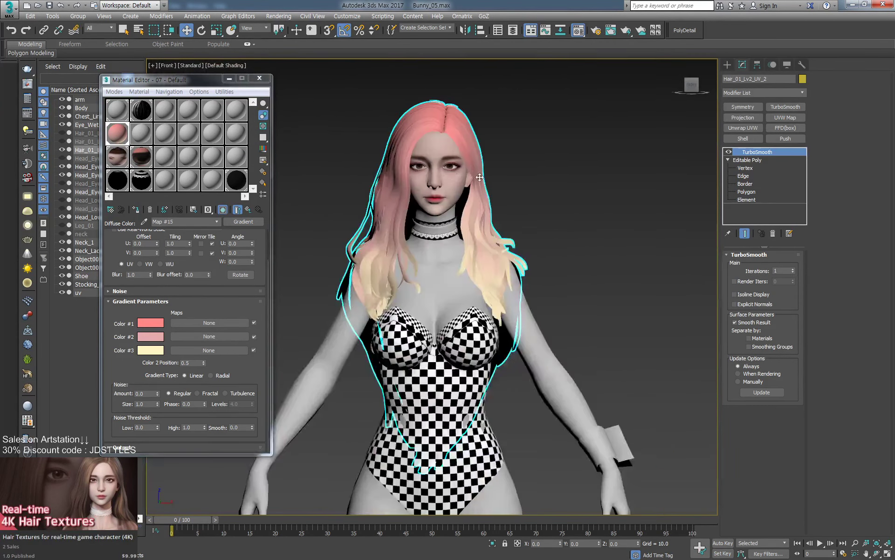
middle_drag(465, 180, 549, 322)
scroll(549, 322, up, 5)
click(605, 273)
middle_drag(590, 271, 595, 233)
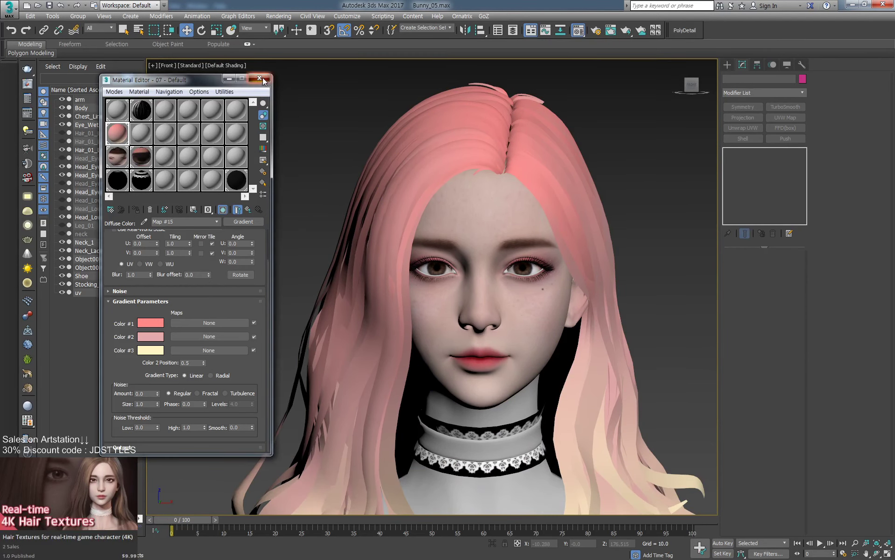
key(m)
Clone the Hair_01_Lv2_UV_2 hair mesh as a copy named Hair_01_Lv2_UV_3.
click(360, 262)
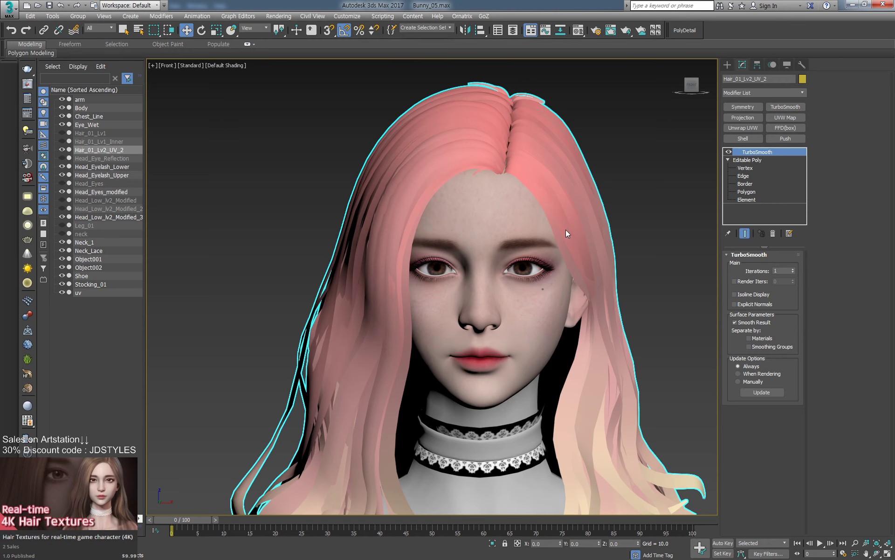
key(ctrl+v)
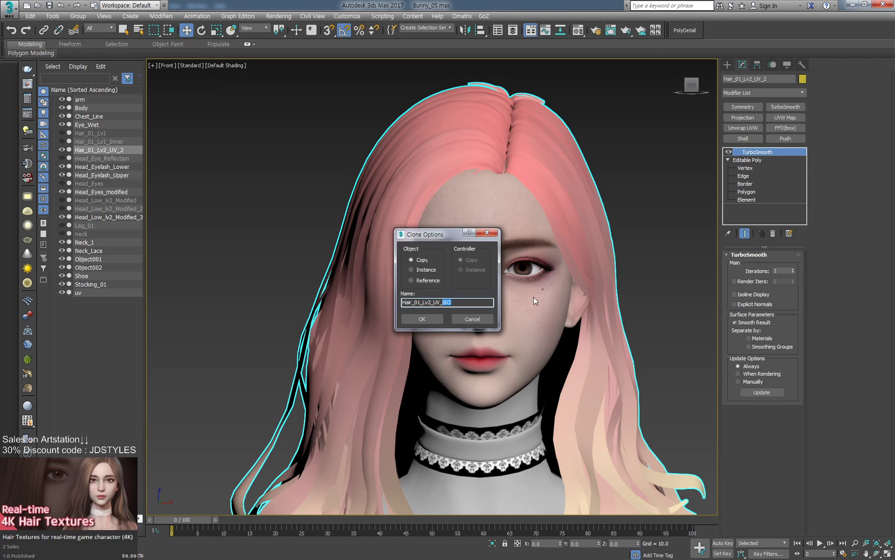
text(3)
key(Return)
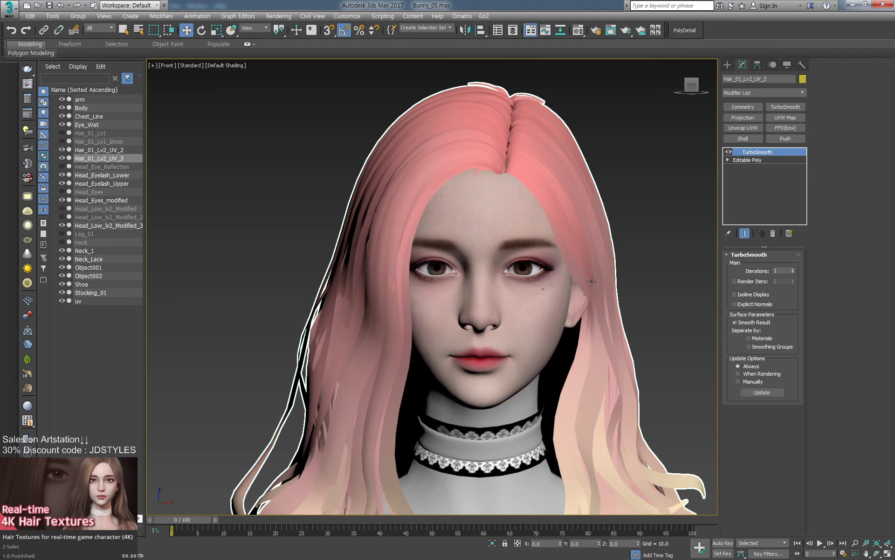
Add an Edit Poly modifier to Hair_01_Lv2_UV_3 between its Editable Poly base and TurboSmooth.
click(728, 159)
click(742, 168)
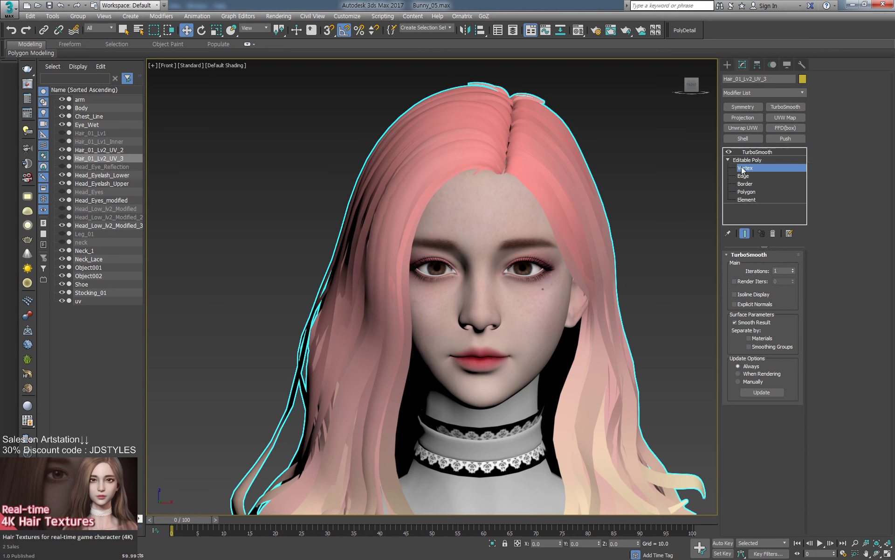
click(739, 160)
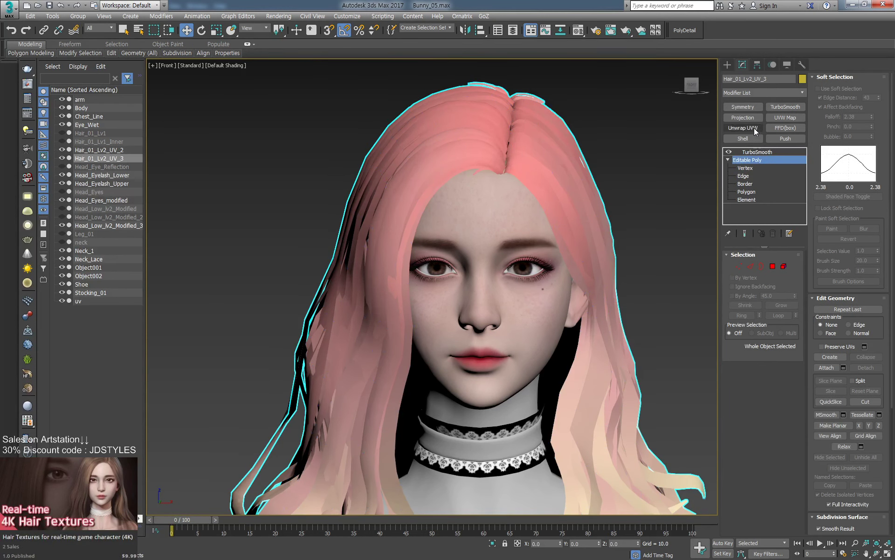
click(770, 94)
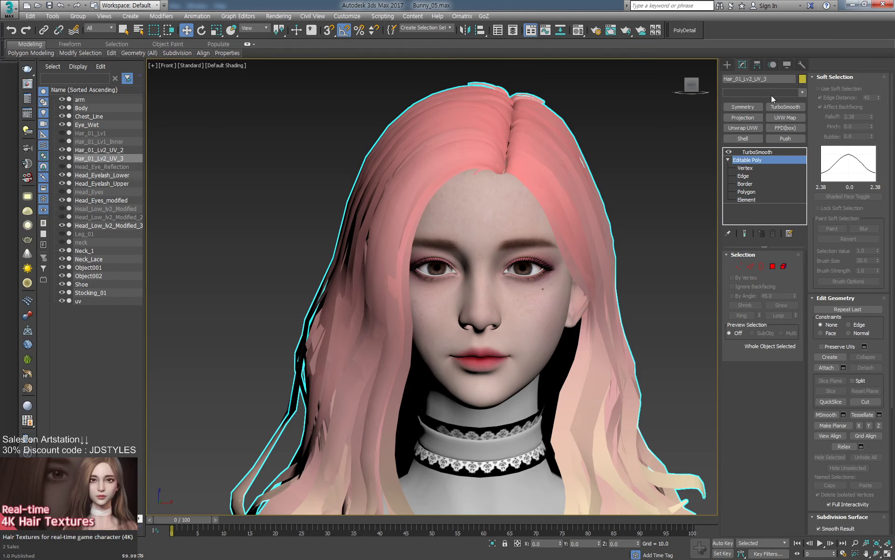
text(e)
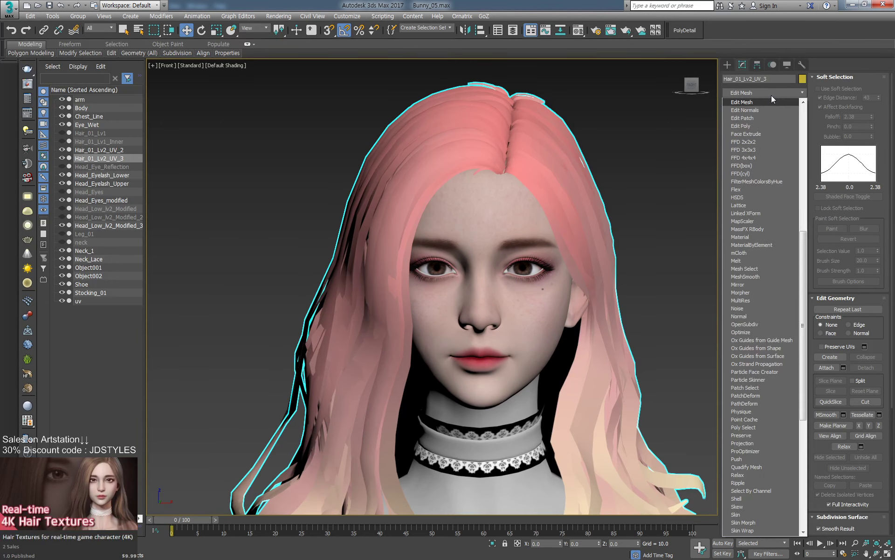
text(dit po)
key(Return)
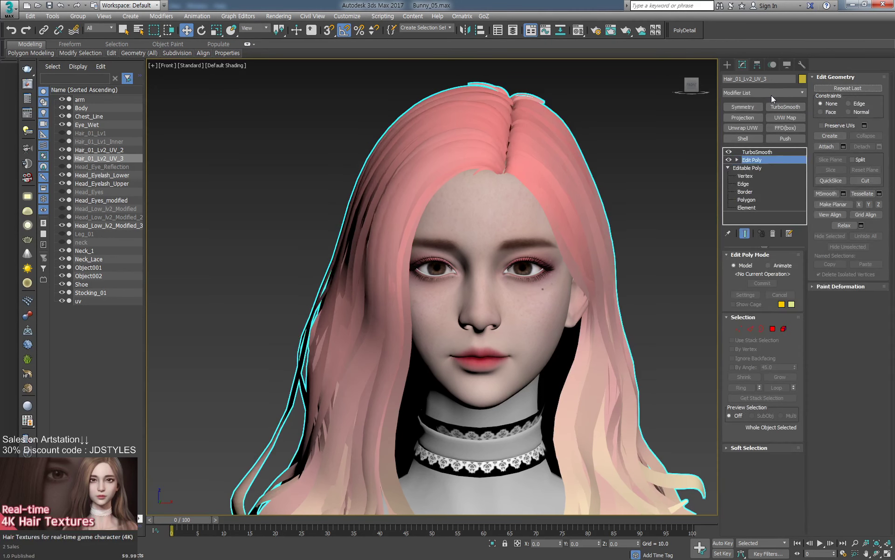
click(738, 160)
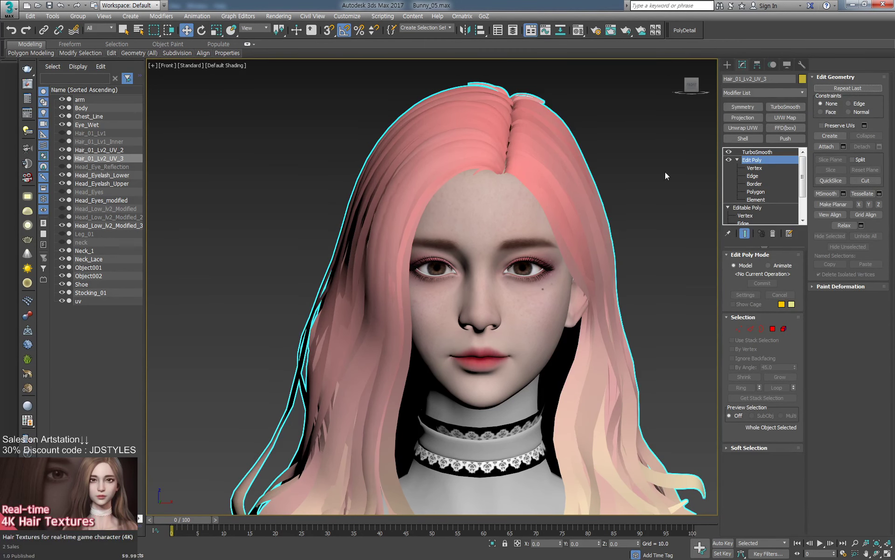
Show edged faces in the front view and enter vertex editing on the copied hair mesh.
key(F4)
key(F4)
key(F4)
key(F4)
key(F4)
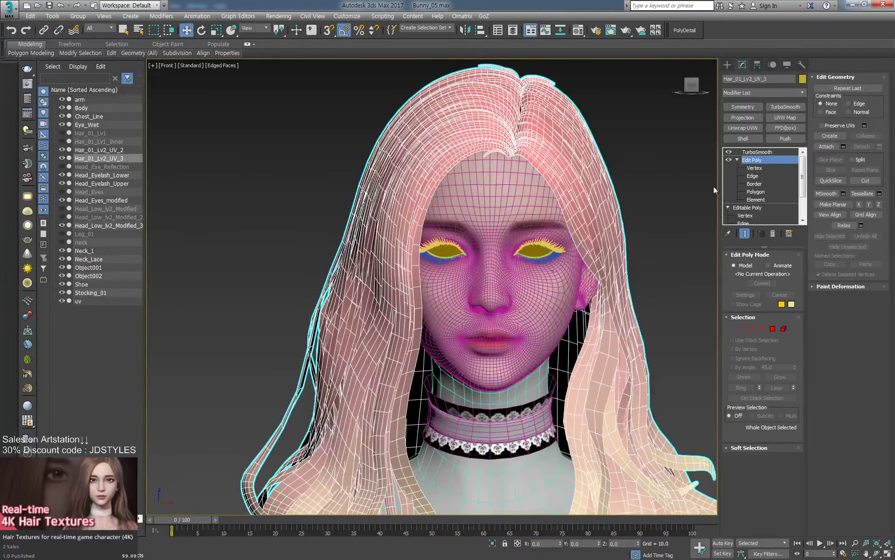
middle_drag(617, 212, 637, 219)
key(1)
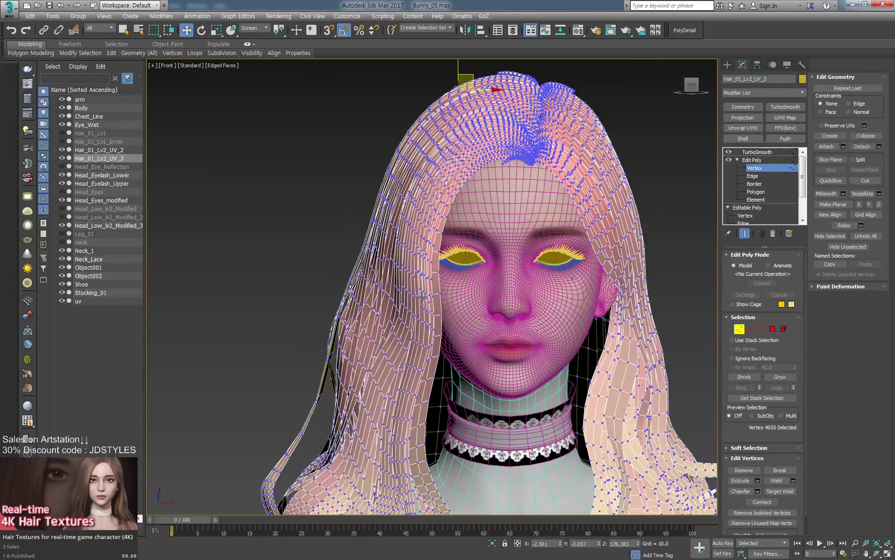
Leave vertex editing and remove the Edit Poly modifier from Hair_01_Lv2_UV_3.
click(348, 285)
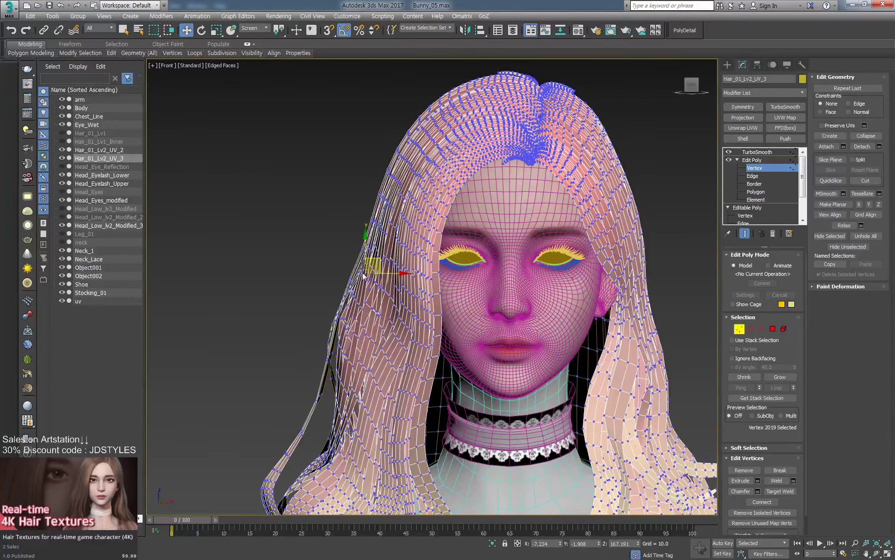
right_click(360, 273)
click(378, 279)
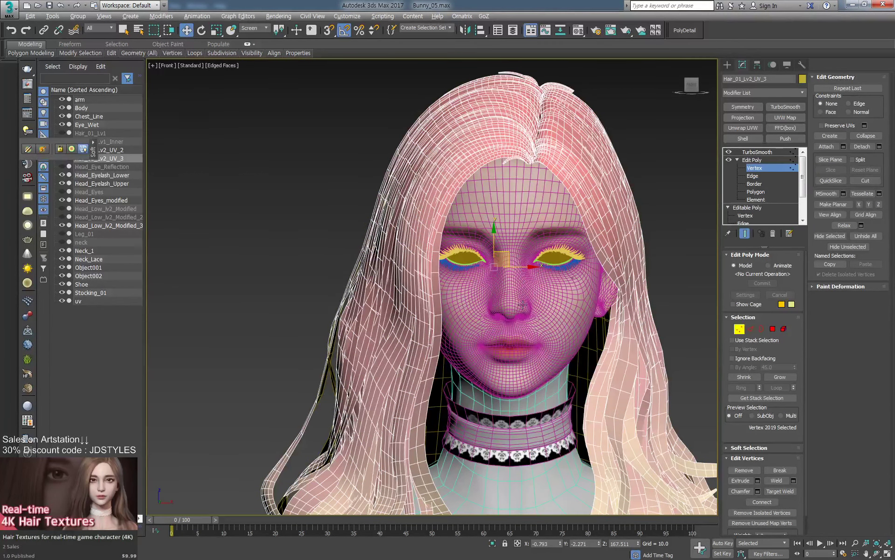
click(756, 168)
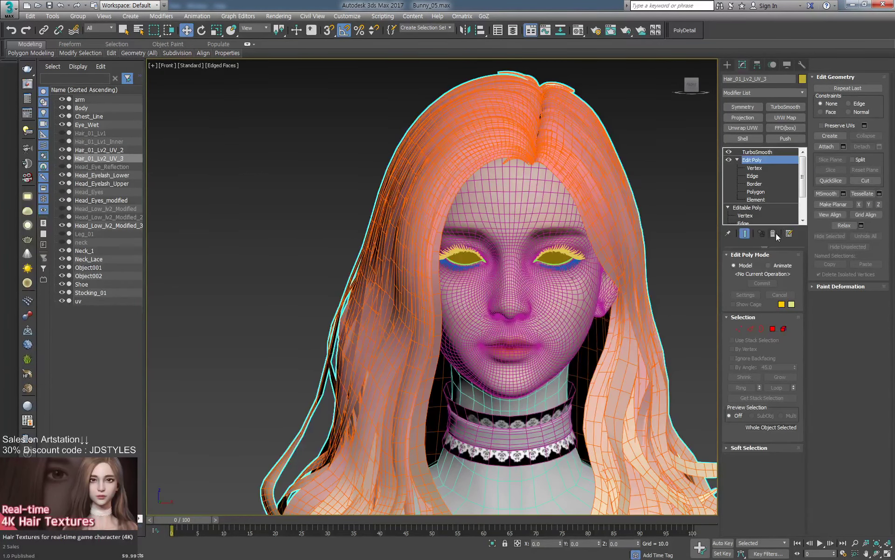
click(773, 233)
Enable Soft Selection for the Editable Poly vertices, without Edge Distance and with a falloff of 5.284.
click(746, 167)
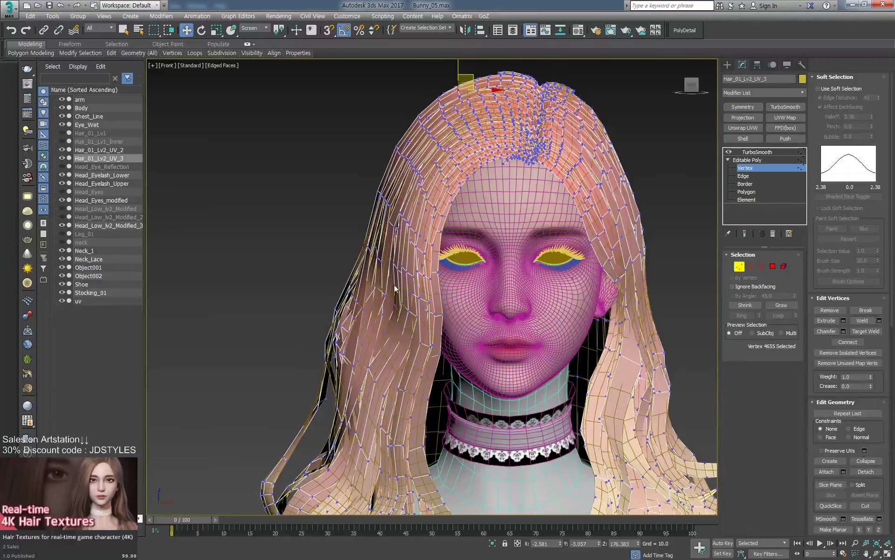
click(357, 302)
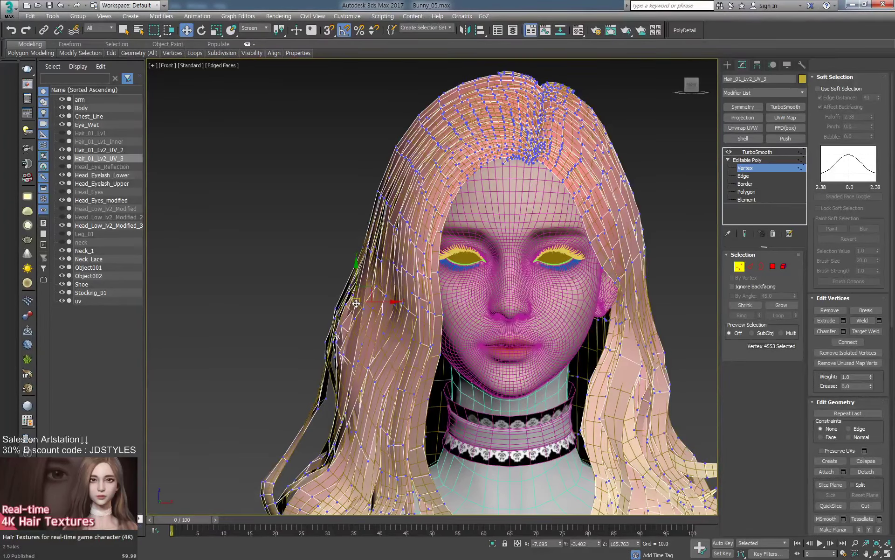
key(s)
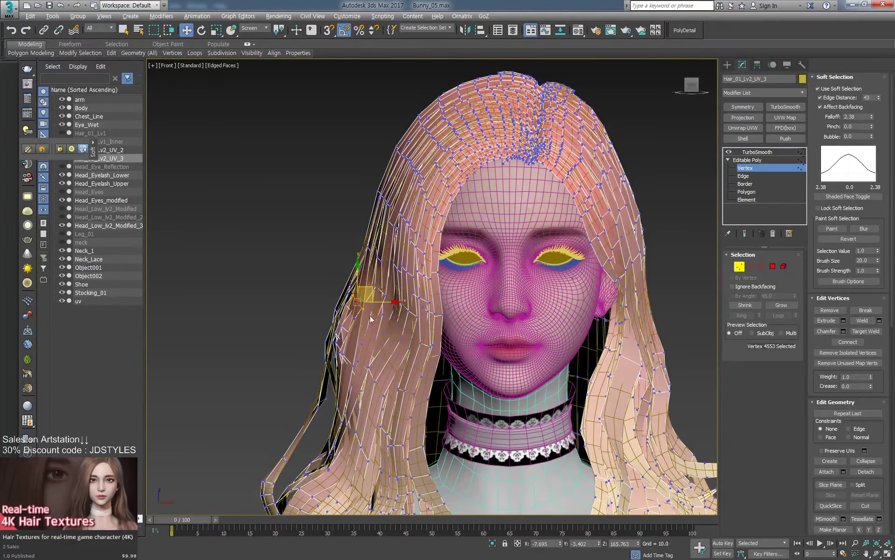
right_click(461, 298)
click(474, 304)
drag(887, 387, 866, 398)
click(820, 98)
drag(871, 117, 872, 86)
Nudge soft-selected vertices along the hair's outer edge and face-framing locks on the character's right side to reshape its silhouette.
drag(352, 284, 346, 282)
drag(339, 325, 337, 325)
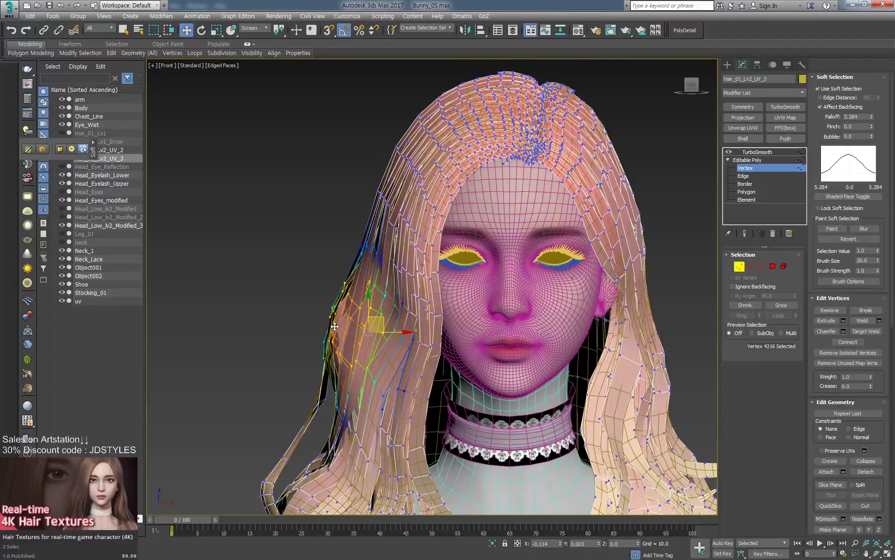
click(434, 226)
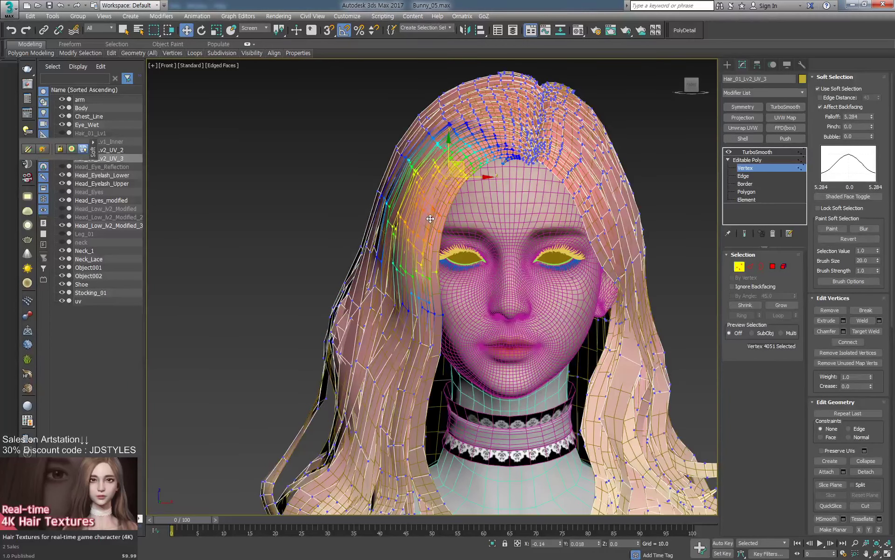
drag(436, 273, 433, 273)
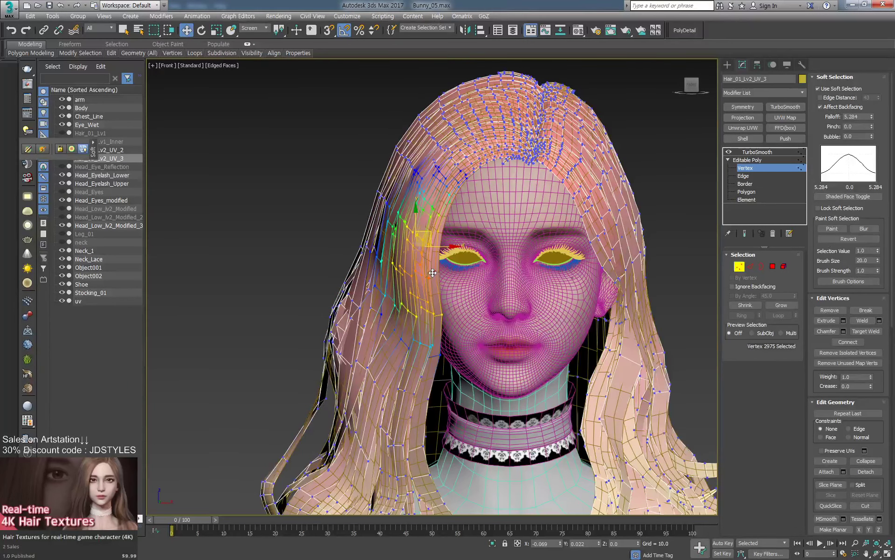
drag(440, 315, 437, 316)
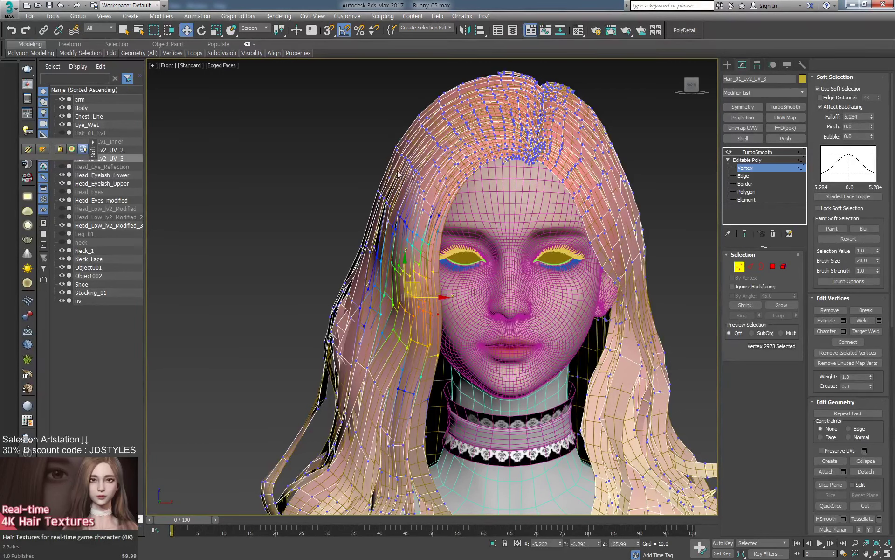
click(379, 187)
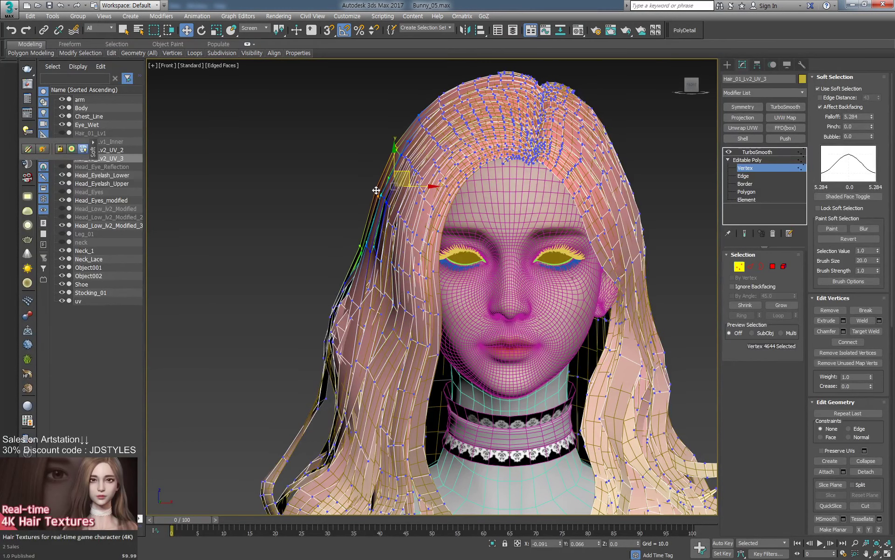
click(418, 115)
drag(419, 115, 418, 113)
Select a vertex on the crown beside the parting and move the floating Soft toolbar over the empty viewport background.
scroll(498, 93, up, 4)
middle_drag(498, 94, 498, 183)
click(565, 197)
drag(93, 152, 228, 95)
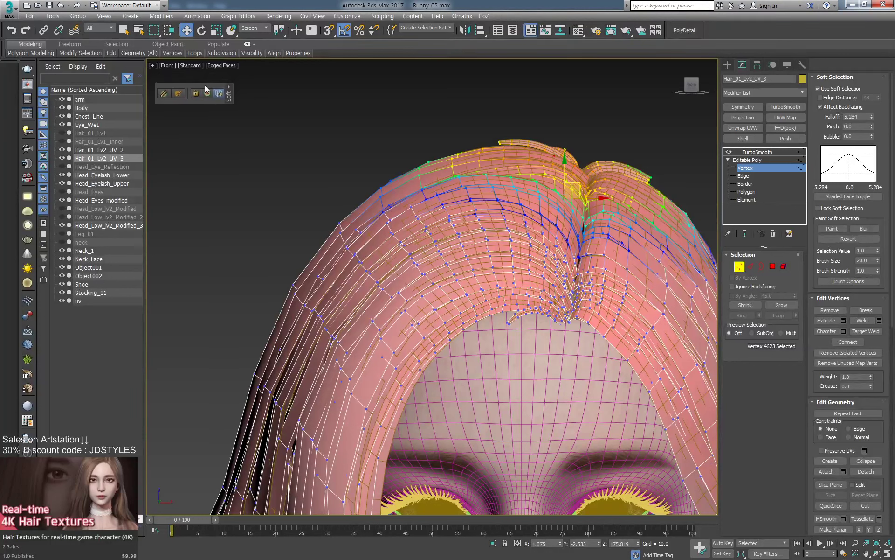
Hide Hair_01_Lv2_UV_2, clear the vertex selection, and slightly lower a soft-selected crown vertex beside the parting.
click(61, 150)
click(579, 137)
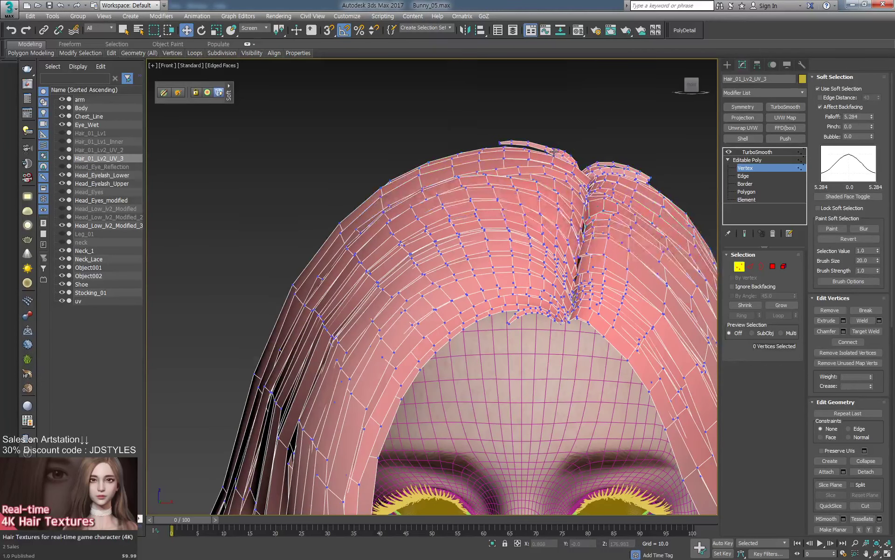
drag(553, 151, 552, 155)
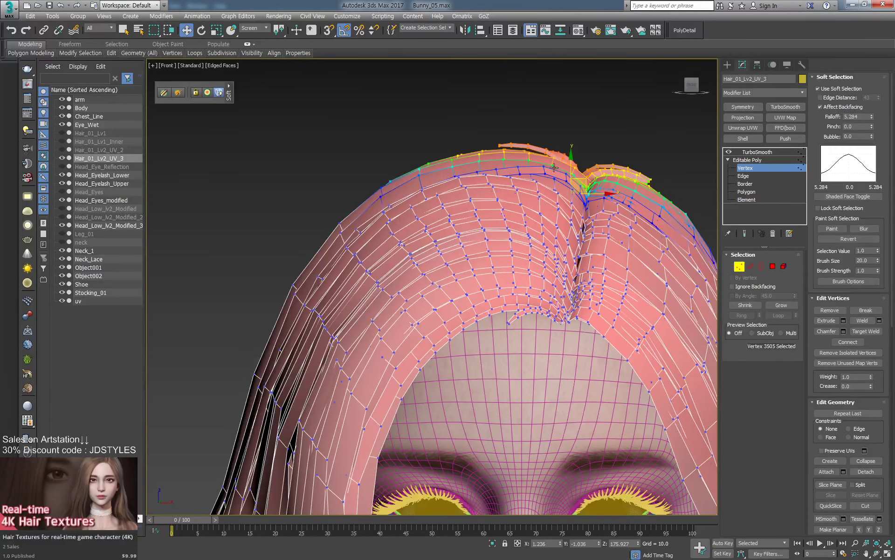
scroll(555, 163, down, 4)
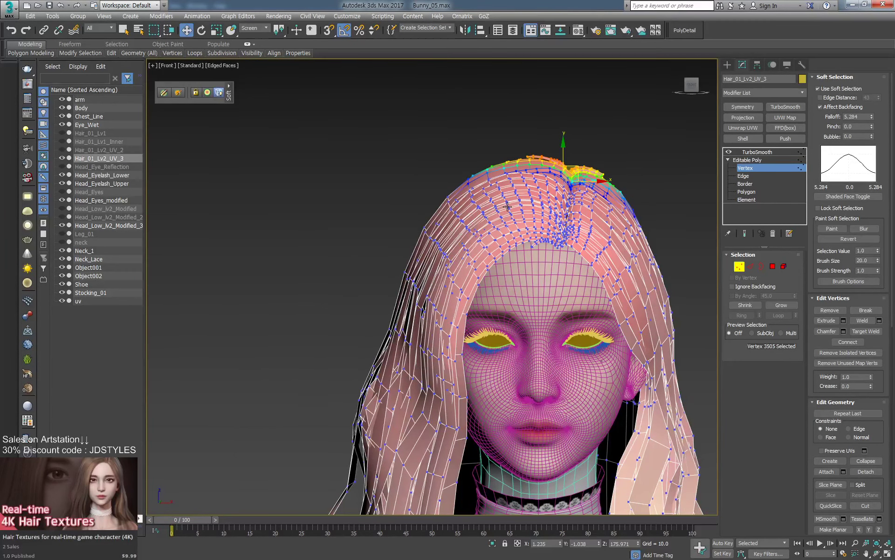
Undo and redo the crown adjustment to compare the hair shape before and after, and clear the vertex selection.
drag(507, 206, 508, 206)
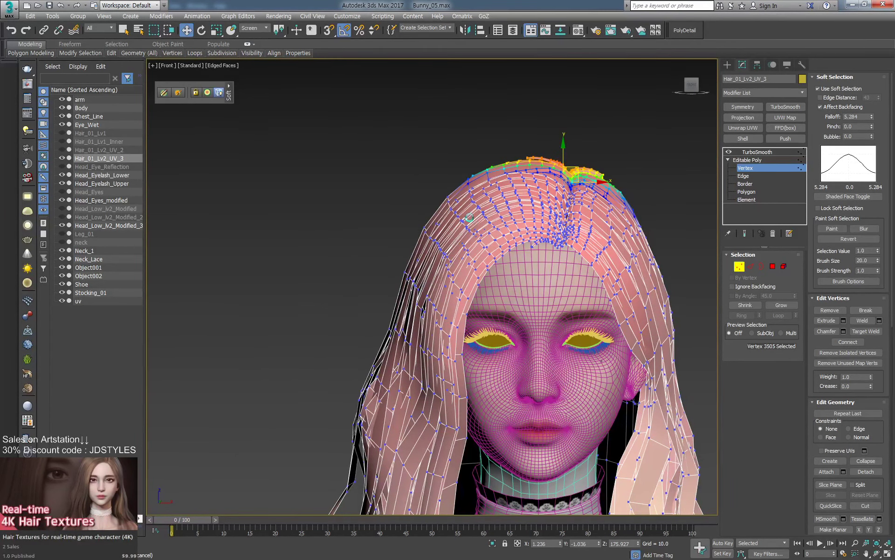
middle_drag(478, 227, 460, 239)
key(ctrl+z)
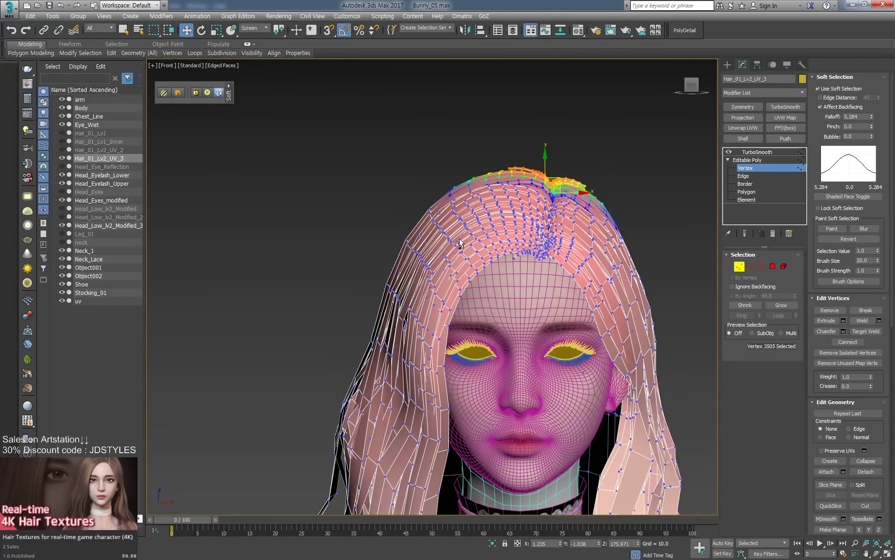
key(ctrl+z)
key(ctrl+y)
key(ctrl+y)
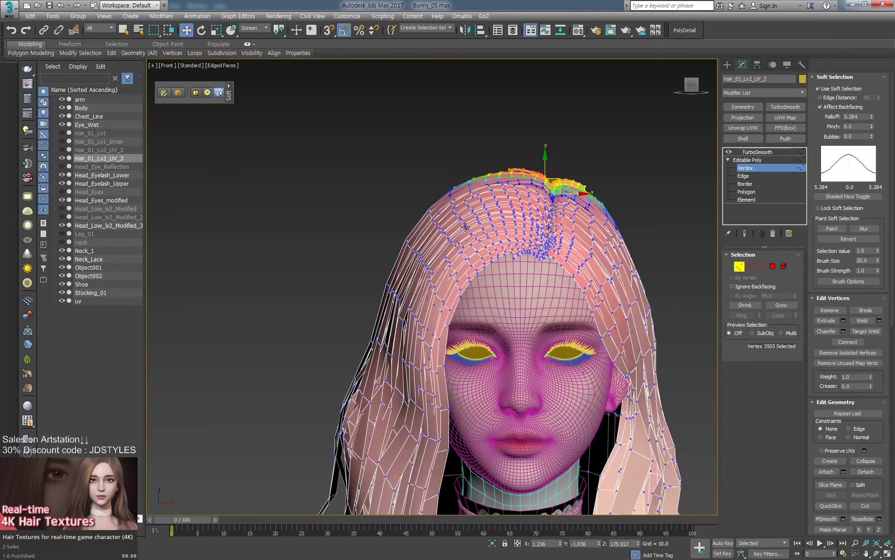
click(404, 178)
middle_drag(448, 214, 462, 164)
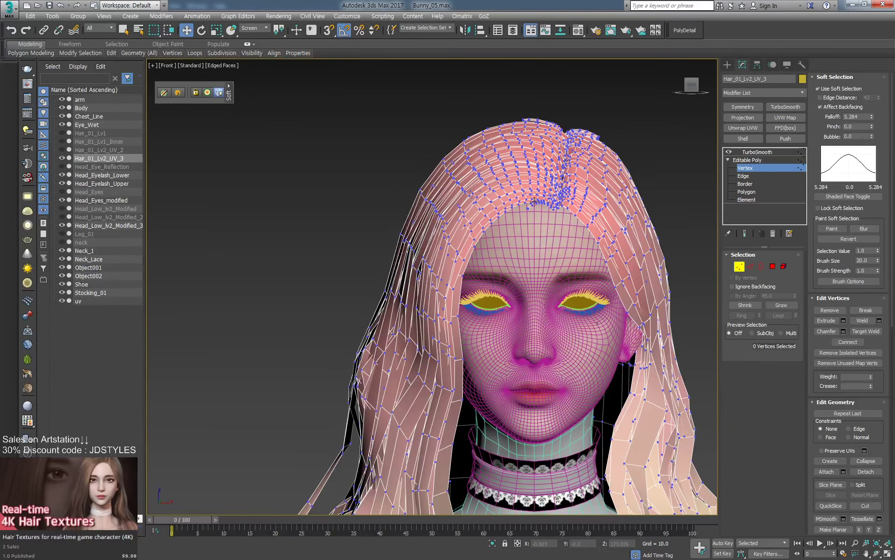
Nudge soft-selected vertices along the upper outer edge of the hair on the character's right side.
click(403, 234)
alt+middle_drag(402, 235, 391, 222)
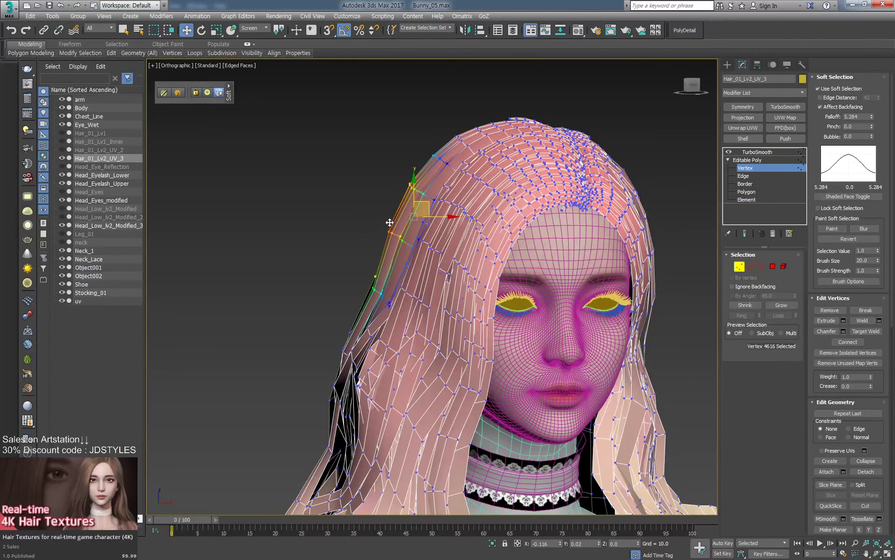
click(376, 274)
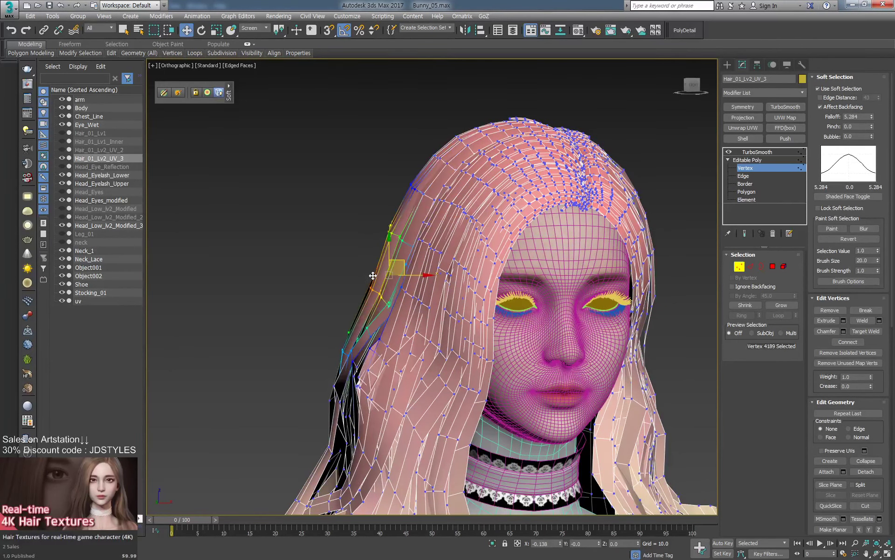
mouse_move(373, 276)
alt+middle_down()
mouse_move(364, 276)
mouse_move(375, 280)
alt+middle_up()
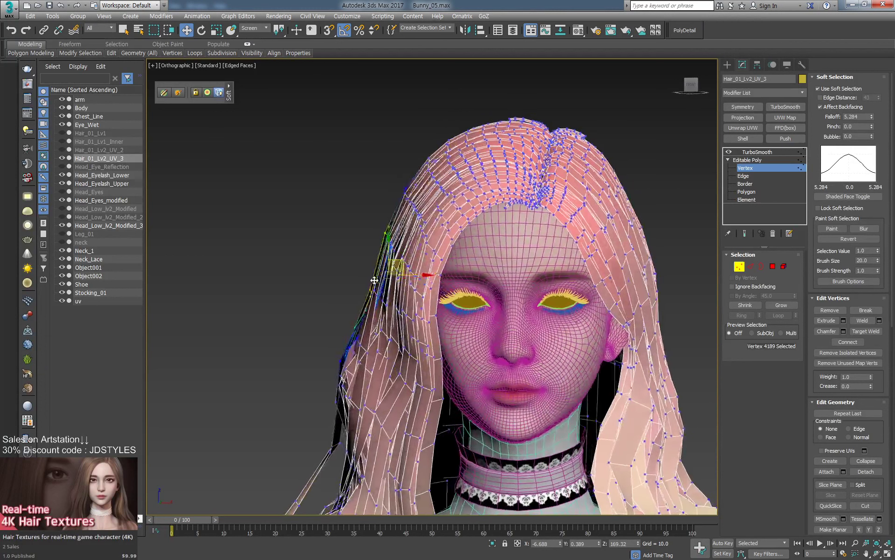
Adjust soft-selected vertices down the hair's outer edge on the character's left side, from the crown to ear level.
click(622, 183)
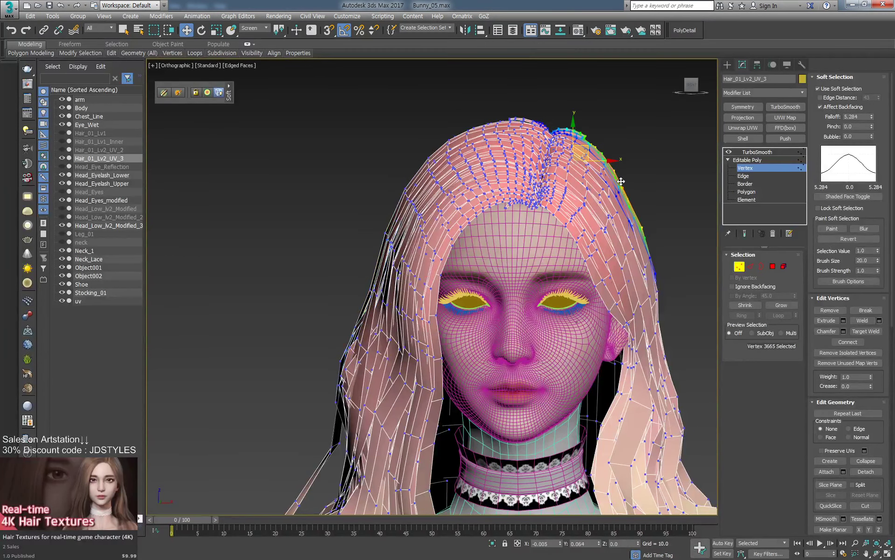
click(647, 237)
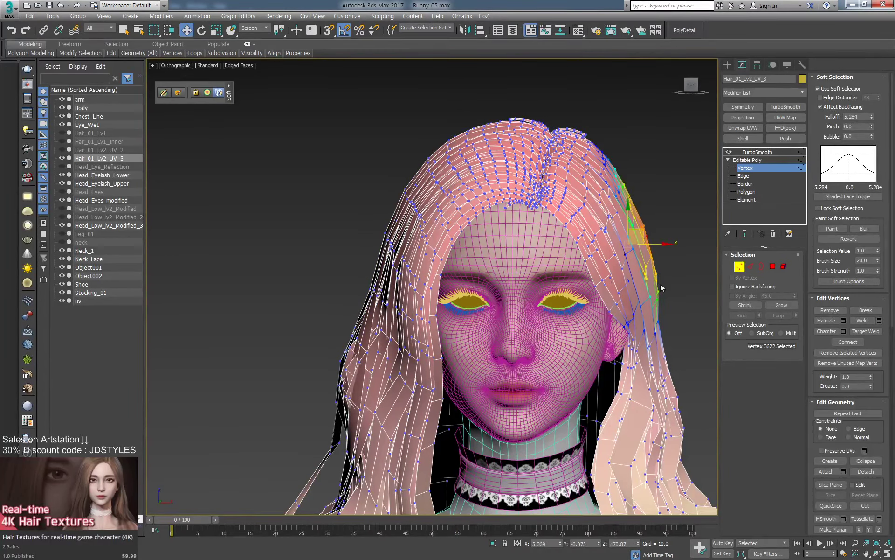
click(641, 292)
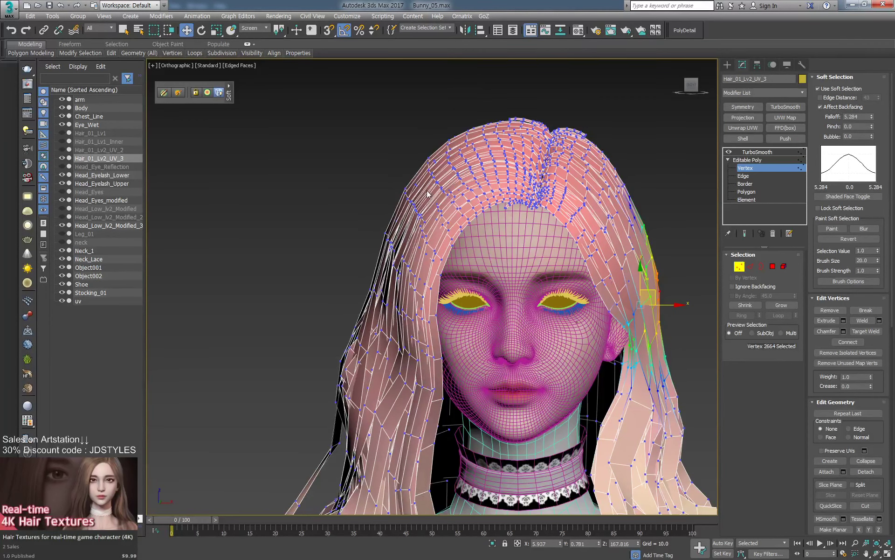
Nudge a vertex on the character's upper right side of the hair and raise the soft-selection falloff to 7.186.
alt+middle_drag(429, 195, 432, 194)
drag(433, 170, 434, 169)
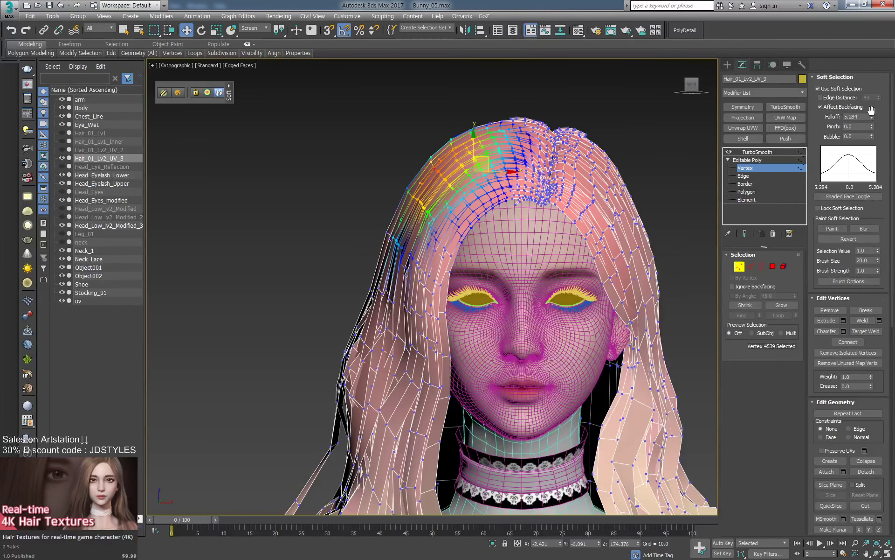
drag(871, 116, 870, 97)
alt+middle_drag(352, 223, 286, 219)
alt+middle_drag(371, 213, 374, 215)
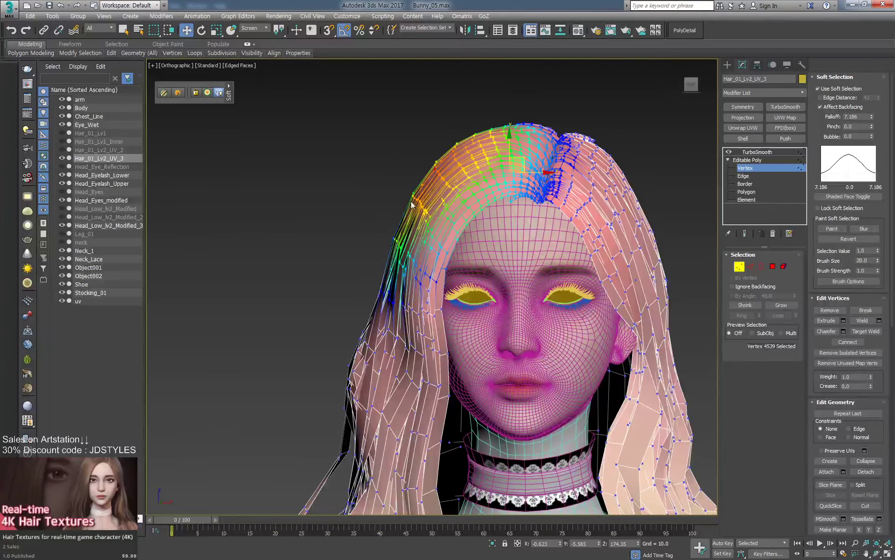
Try nudging soft-selected vertices on the right side of the hair outward, and undo those moves.
drag(416, 201, 416, 199)
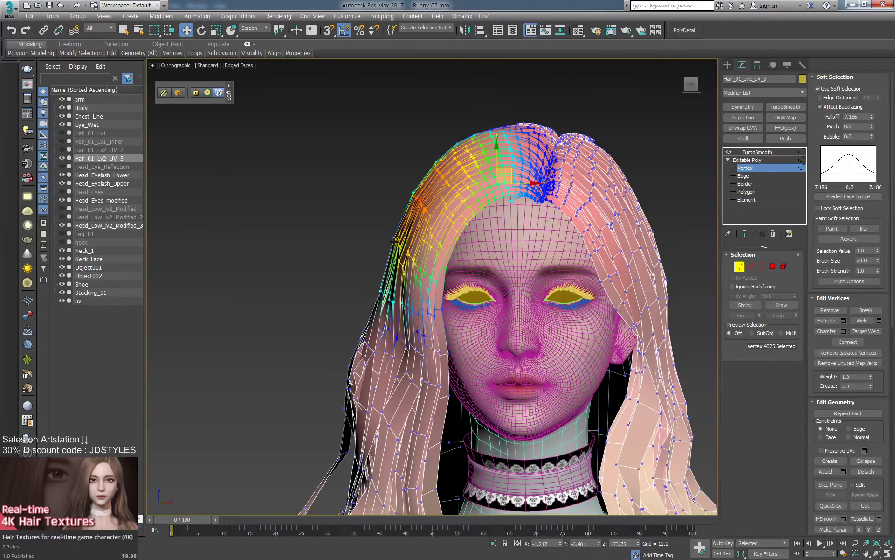
drag(397, 245, 392, 240)
alt+middle_drag(502, 181, 379, 197)
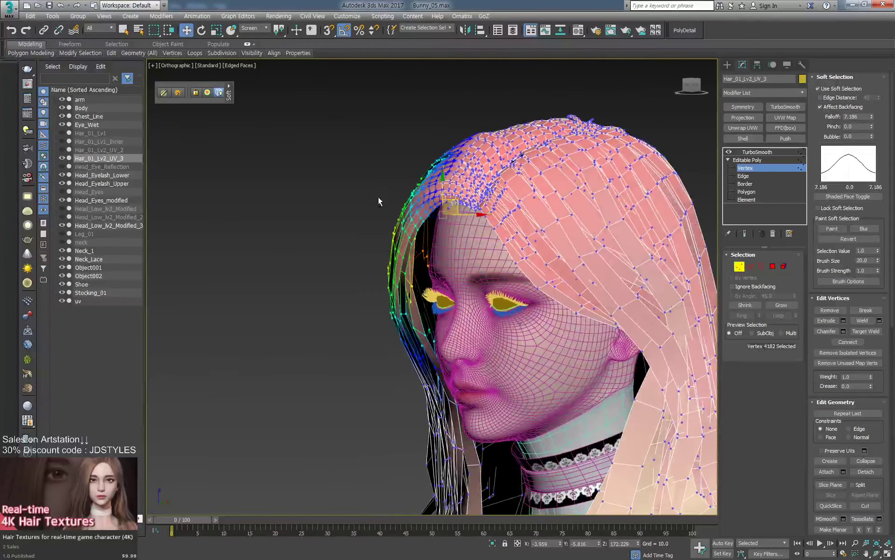
key(ctrl+z)
key(ctrl+z)
key(ctrl+z)
alt+middle_drag(370, 244, 403, 208)
key(ctrl+z)
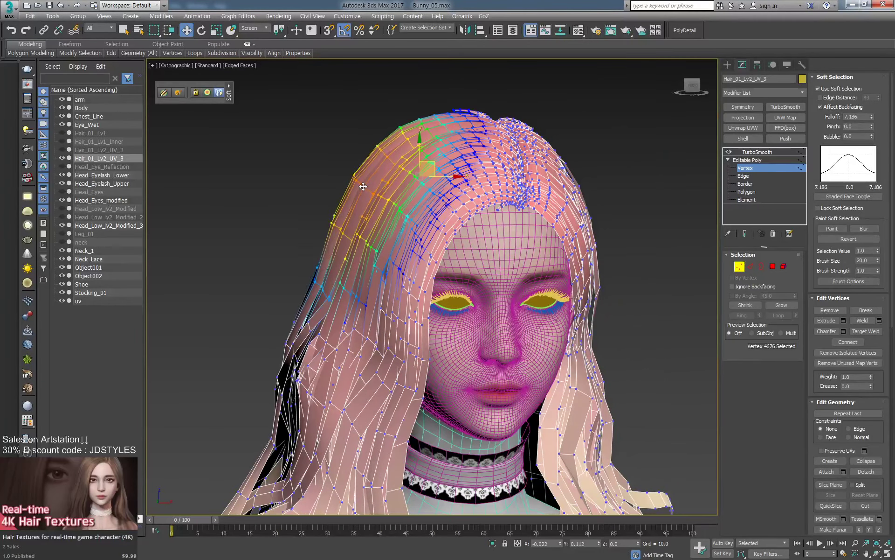
Reshape the hair volume with soft-selected vertices on the upper right side and beside the character's left ear, and clear the selection.
alt+middle_drag(376, 146, 327, 286)
alt+middle_drag(322, 328, 467, 289)
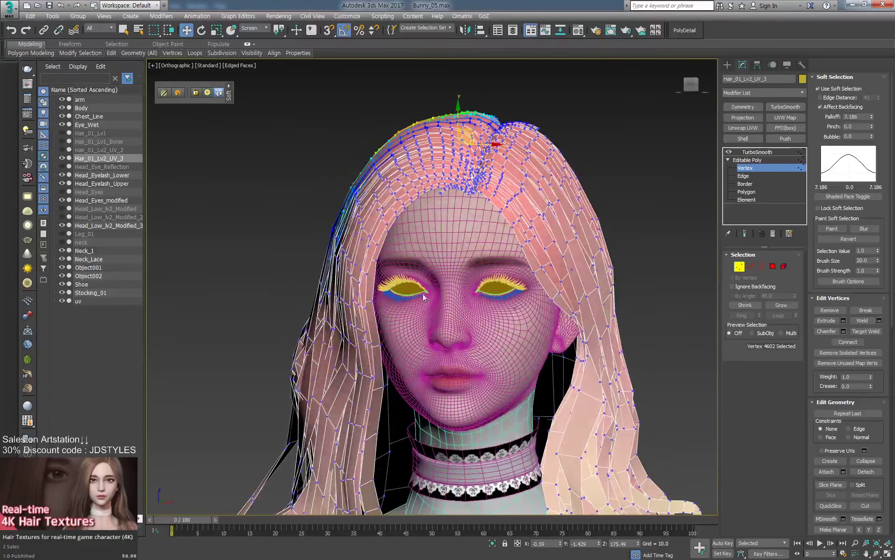
click(616, 291)
alt+middle_drag(616, 292, 597, 296)
key(space)
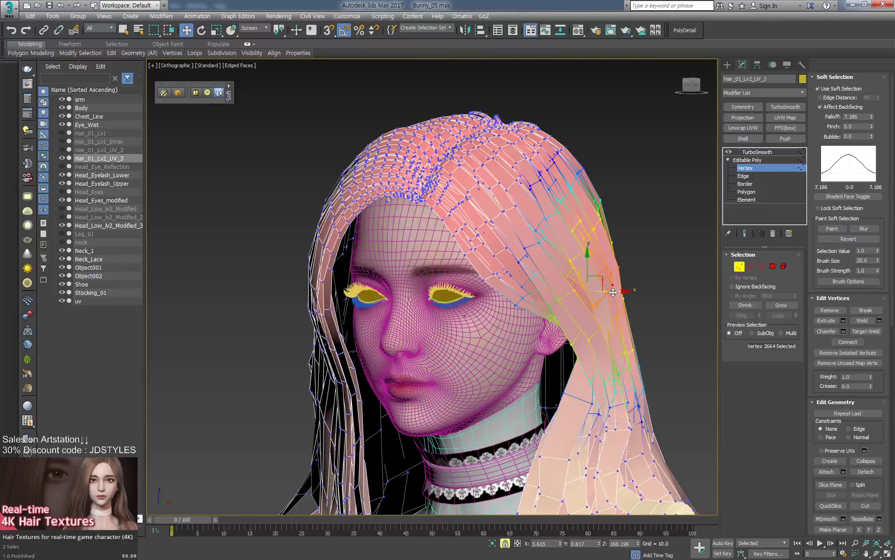
key(space)
click(591, 281)
alt+middle_drag(672, 270, 461, 296)
click(649, 298)
In the front view, raise the crown with a soft-selected vertex beside the parting, reducing the falloff to 5.174, and deselect it.
key(f)
scroll(681, 247, up, 2)
click(524, 171)
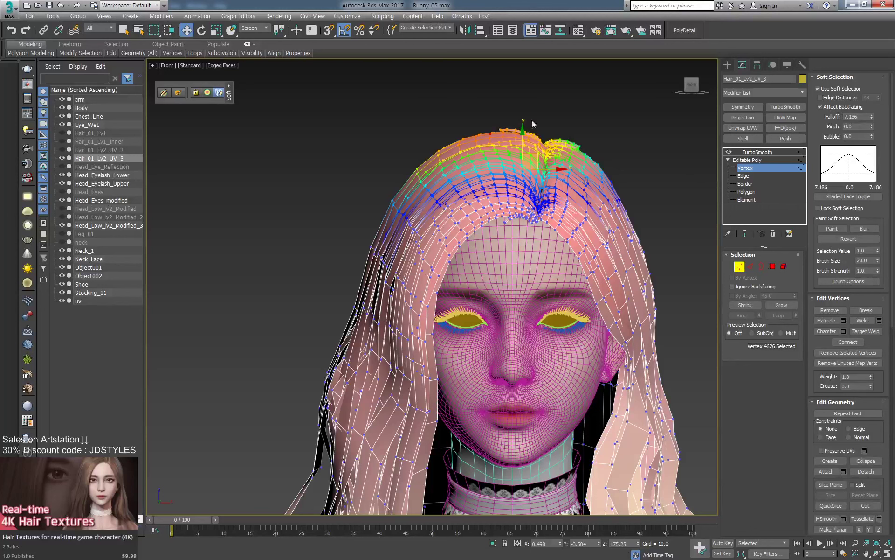
click(525, 188)
drag(525, 151, 524, 141)
click(520, 139)
drag(872, 117, 874, 127)
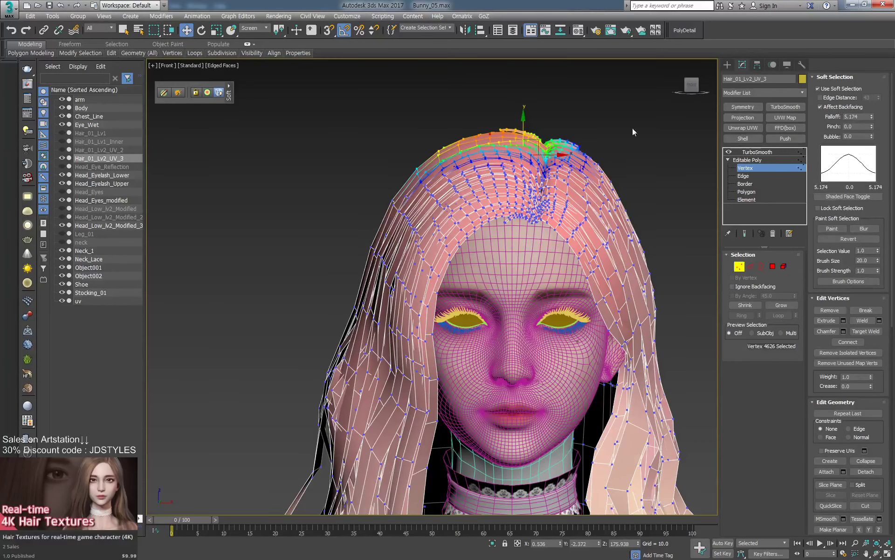
drag(524, 128, 524, 126)
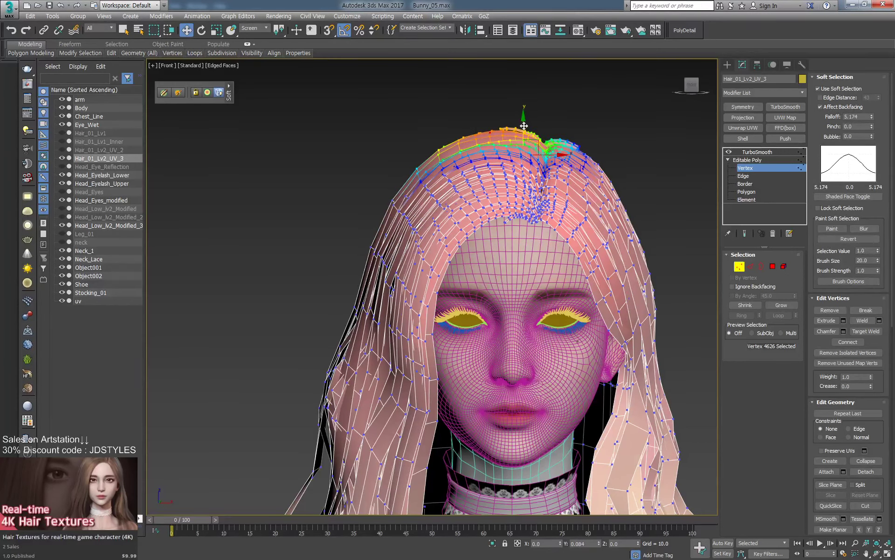
click(684, 116)
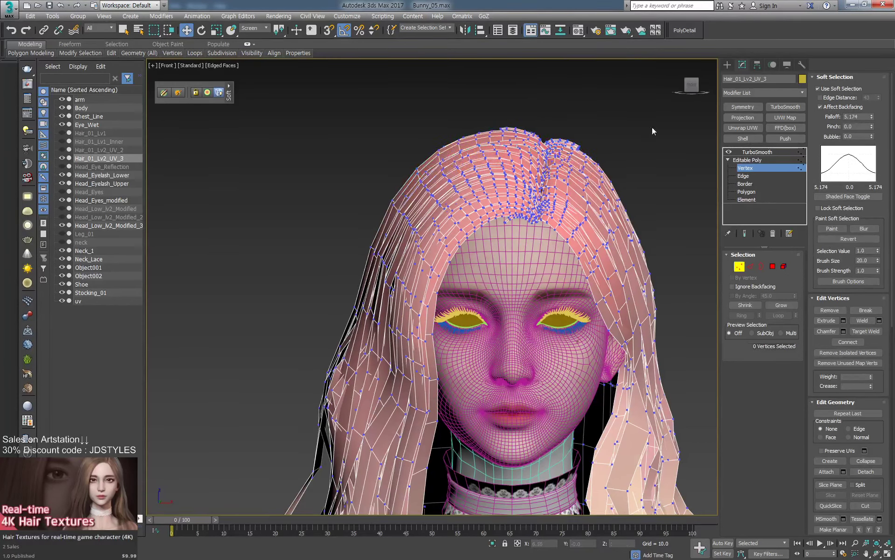
Reduce the soft-selection falloff to 2.121 and nudge the vertex at the top of the parting slightly down.
scroll(540, 118, up, 5)
drag(871, 117, 872, 132)
click(495, 161)
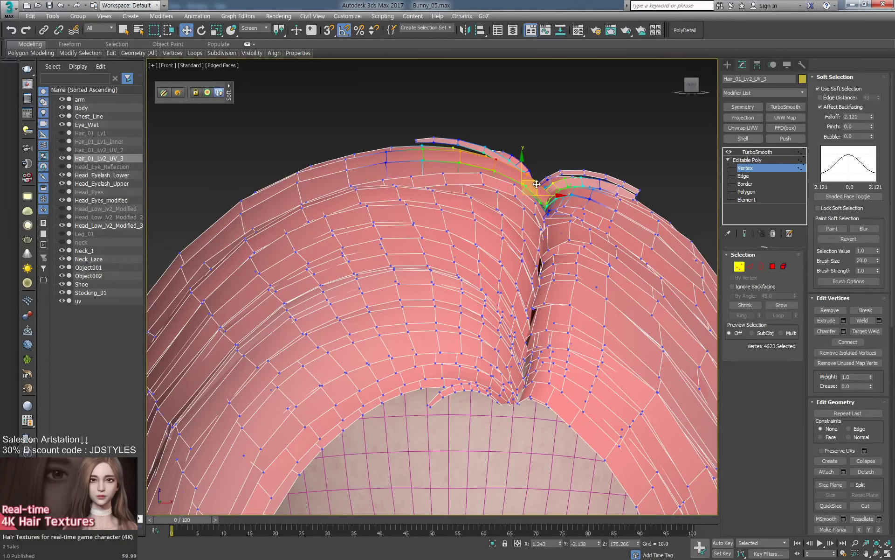
drag(536, 185, 534, 187)
scroll(561, 120, down, 4)
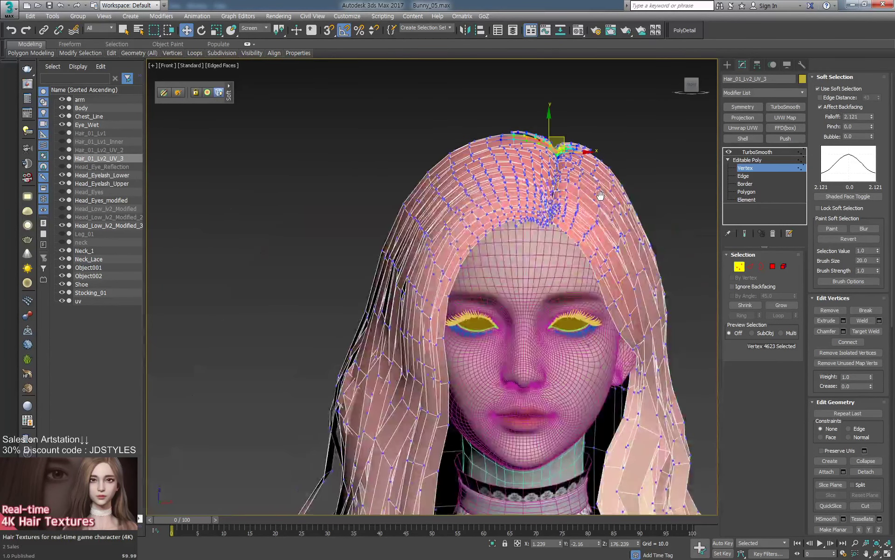
Nudge soft-selected vertices along the middle of the parting groove toward the character's right side to refine the part line.
scroll(600, 195, up, 1)
click(533, 177)
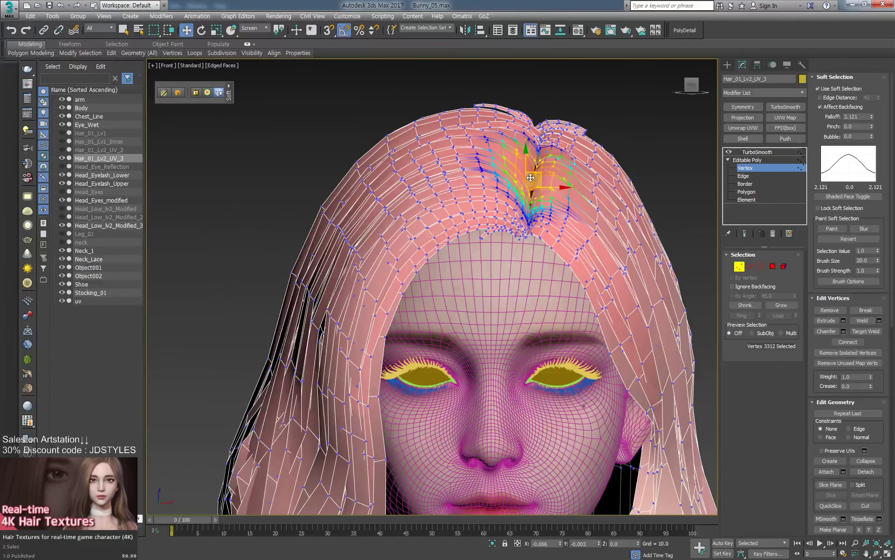
scroll(558, 238, up, 2)
scroll(559, 238, up, 2)
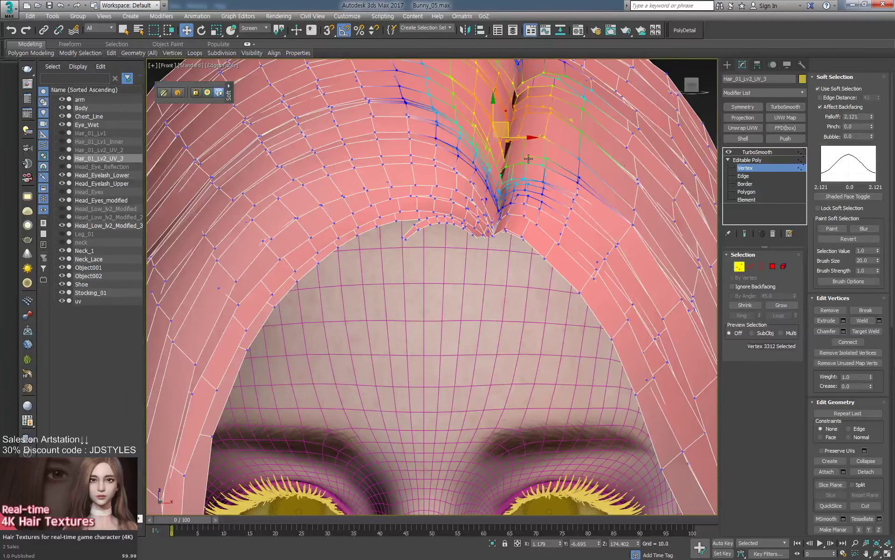
click(512, 177)
mouse_move(523, 184)
alt+middle_down()
mouse_move(505, 197)
mouse_move(511, 173)
alt+middle_up()
click(515, 162)
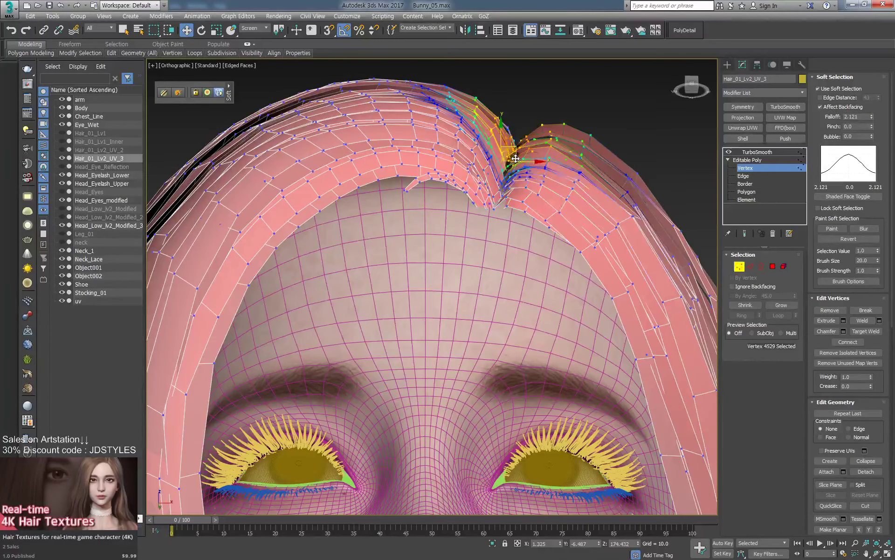
drag(515, 161, 511, 158)
alt+middle_drag(517, 163, 531, 206)
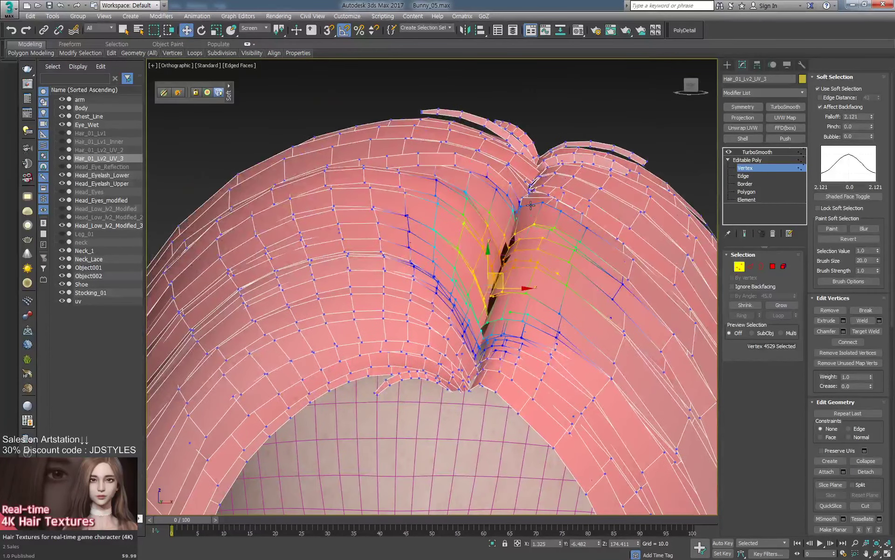
Shift a soft-selected vertex near the crown end of the parting slightly toward the character's left side.
click(531, 188)
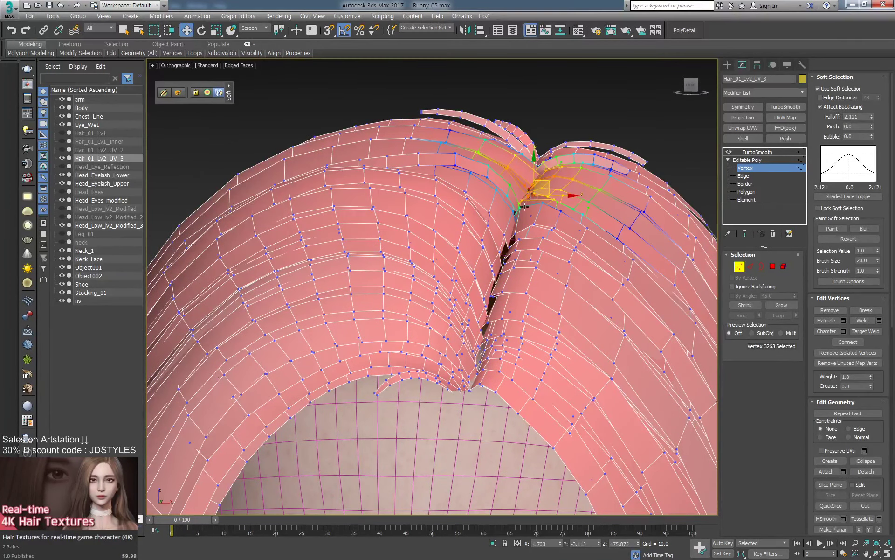
alt+middle_drag(522, 213, 543, 185)
drag(546, 189, 549, 192)
alt+middle_drag(548, 192, 536, 202)
Select a vertex deeper in the upper parting groove and nudge it slightly up toward the character's right side.
click(530, 204)
click(523, 219)
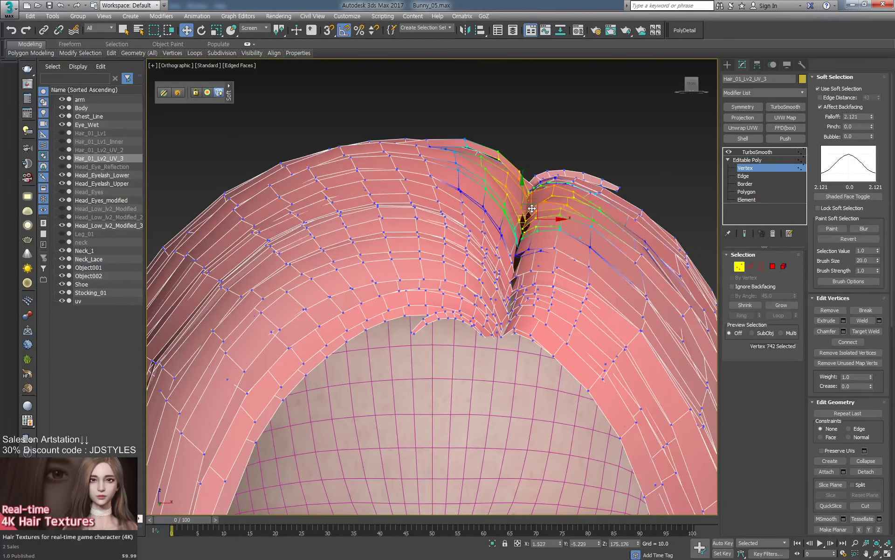
click(522, 228)
drag(532, 218, 529, 215)
alt+middle_drag(529, 215, 543, 281)
Nudge soft-selected vertices around the crown end of the parting to refine where the two sides of hair meet.
click(542, 247)
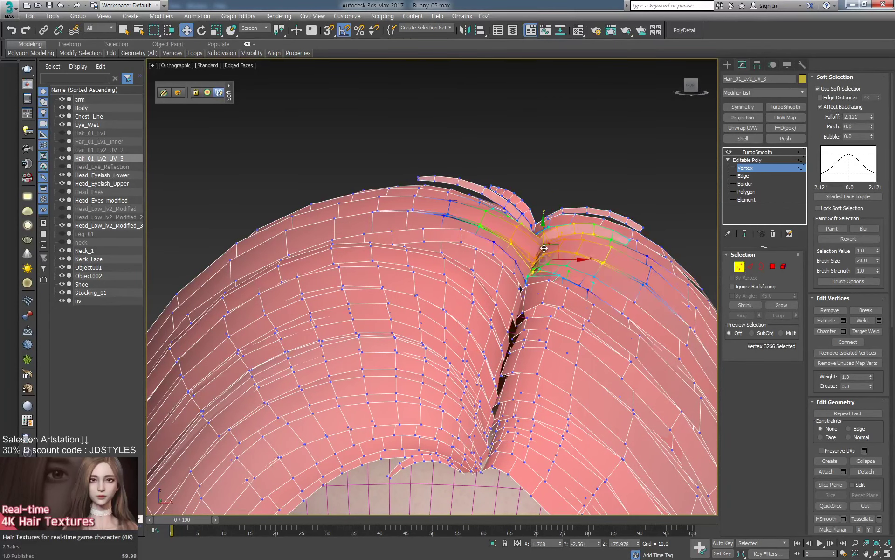
click(535, 260)
key(F3)
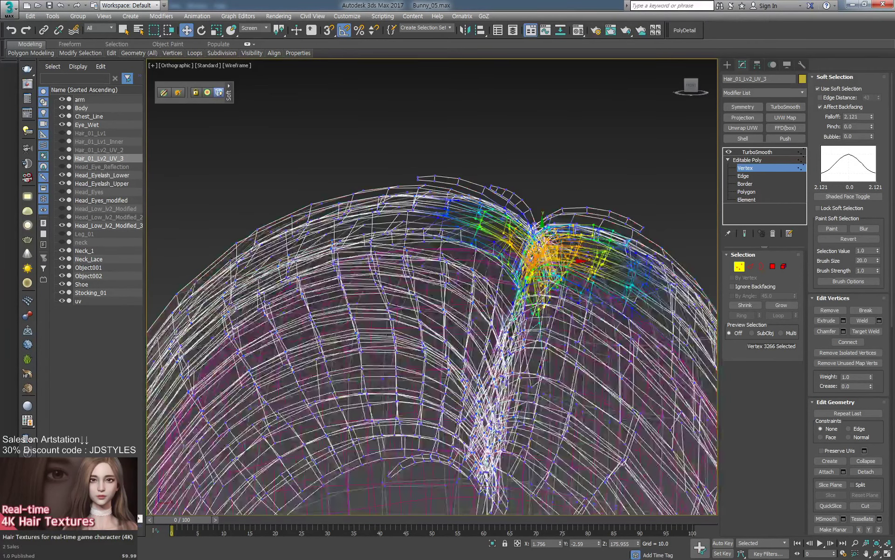
key(F3)
drag(550, 257, 552, 256)
alt+middle_drag(552, 256, 544, 216)
click(538, 222)
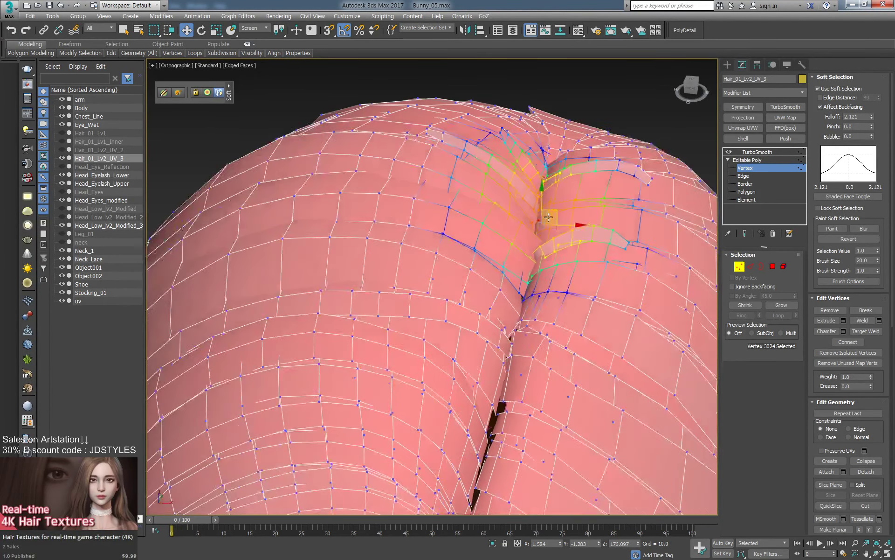
click(550, 182)
scroll(550, 182, down, 10)
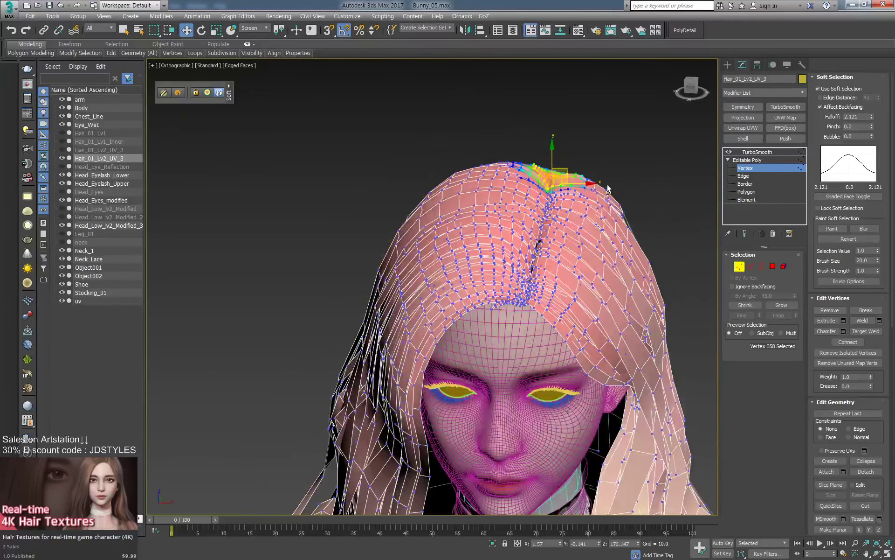
Leave vertex editing, check the shaded hair from the front, and activate the hair's TurboSmooth modifier.
key(1)
key(F4)
scroll(611, 244, down, 5)
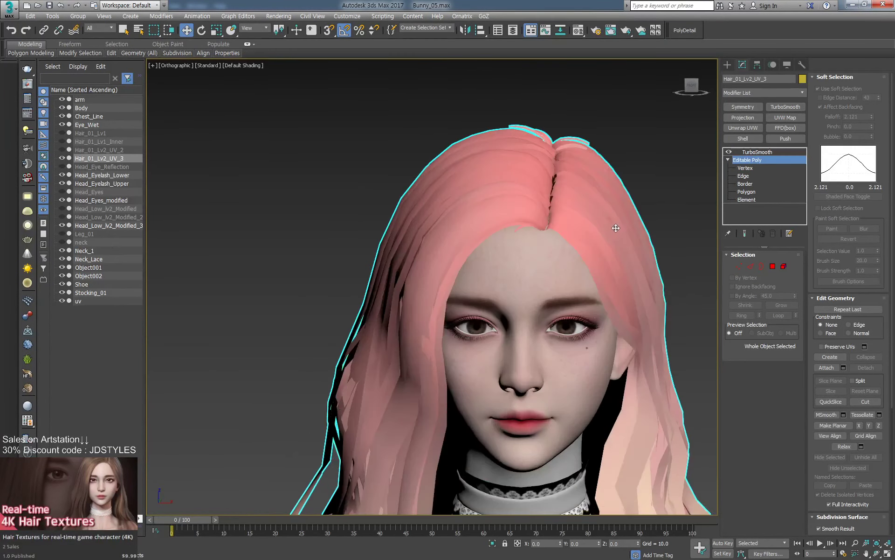
key(F4)
middle_drag(634, 260, 584, 253)
click(729, 153)
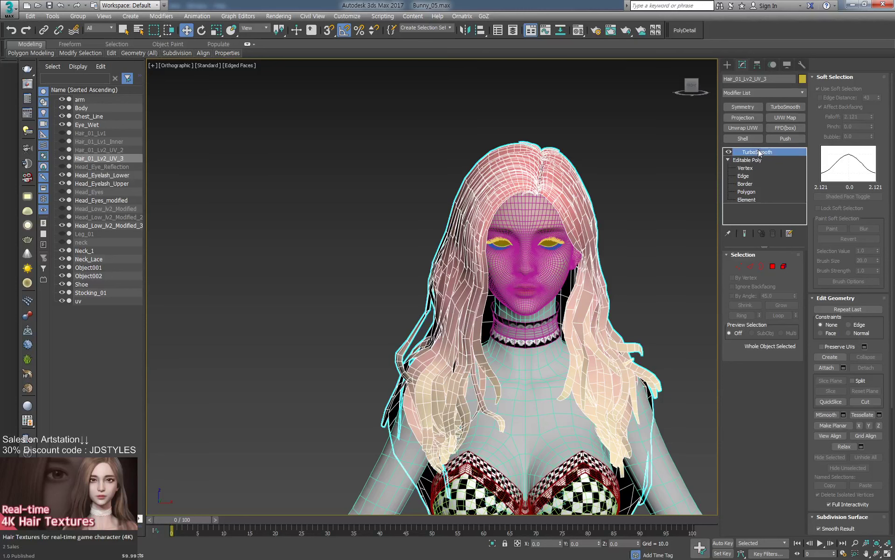
scroll(591, 187, up, 3)
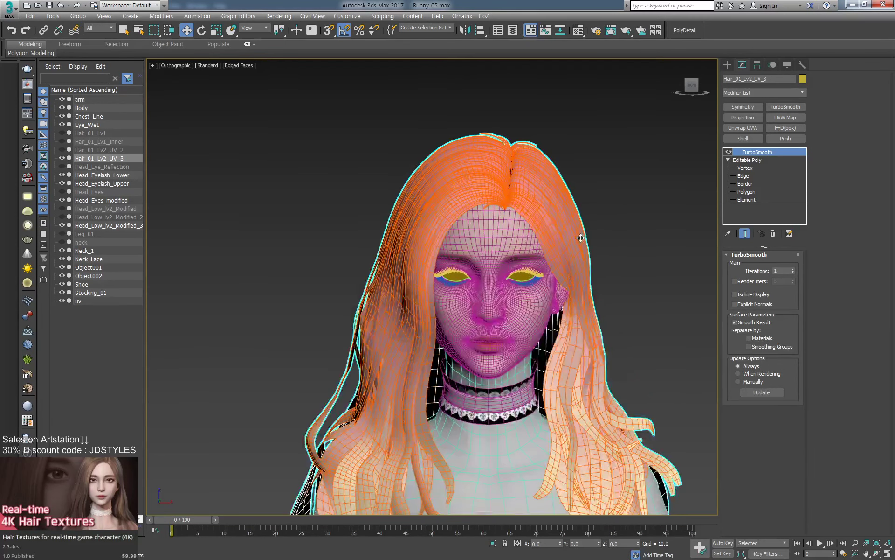
Export the smoothed hair as OBJ over the existing Hair_01_Lv2_UV_2.OBJ file in the Mesh folder.
key(ctrl+e)
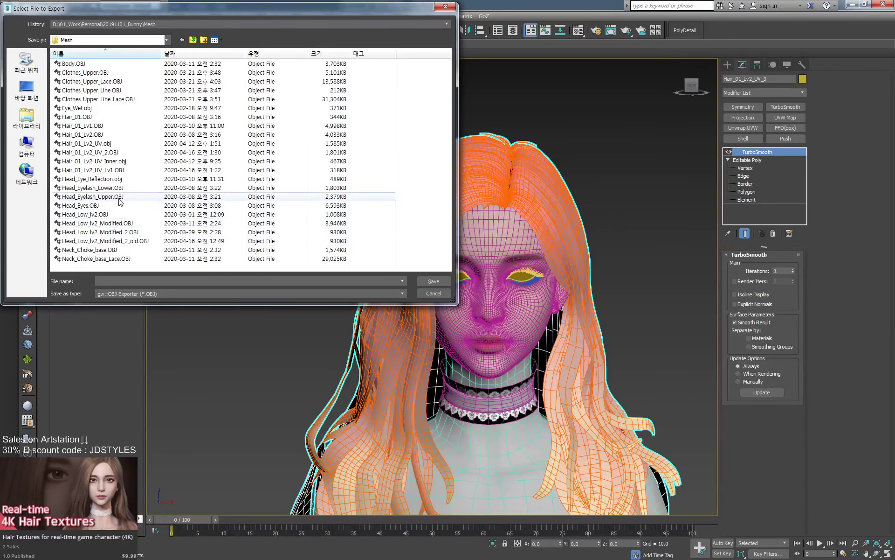
double_click(94, 152)
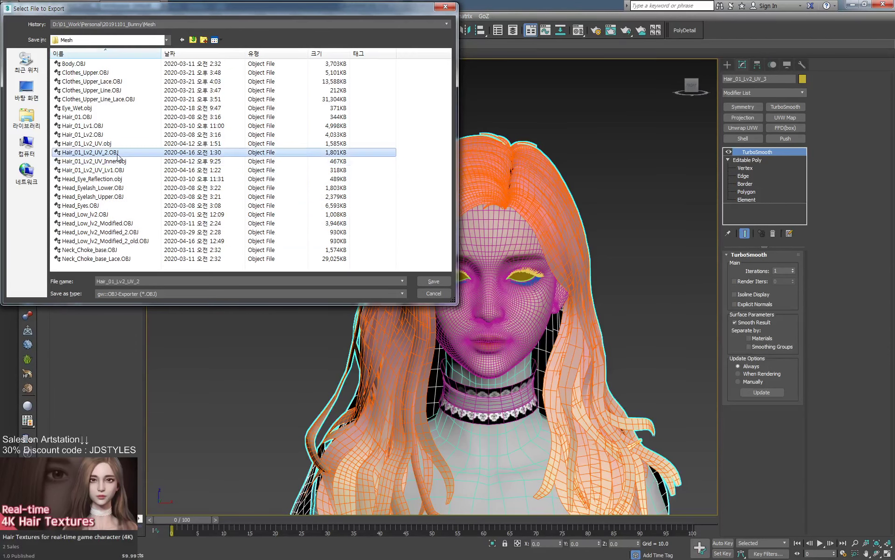
click(487, 321)
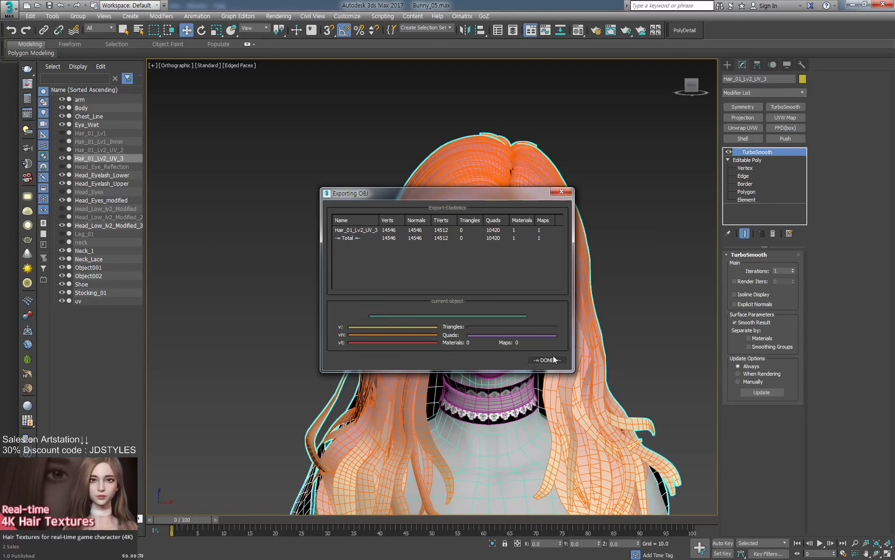
key(Return)
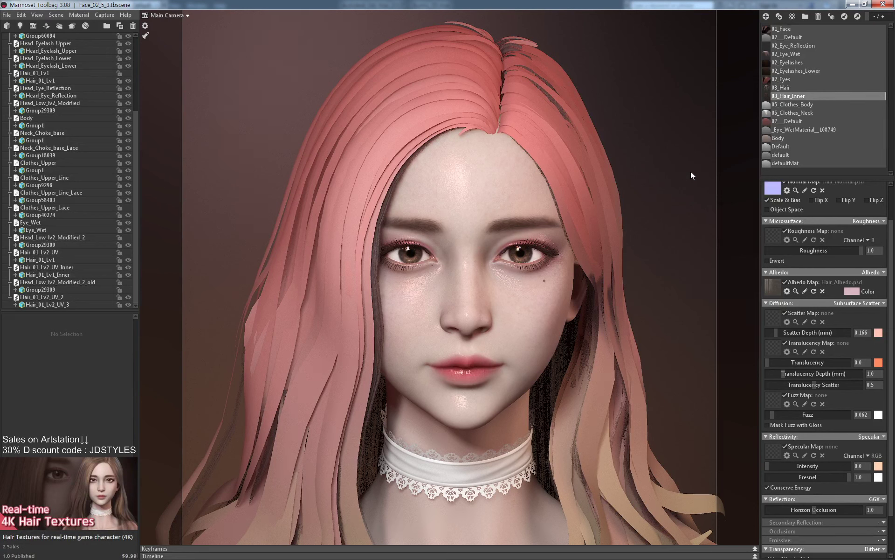
Switch to Marmoset Toolbag and apply the 03_Hair material to the Hair_01_Lv2_UV_3 mesh.
click(286, 208)
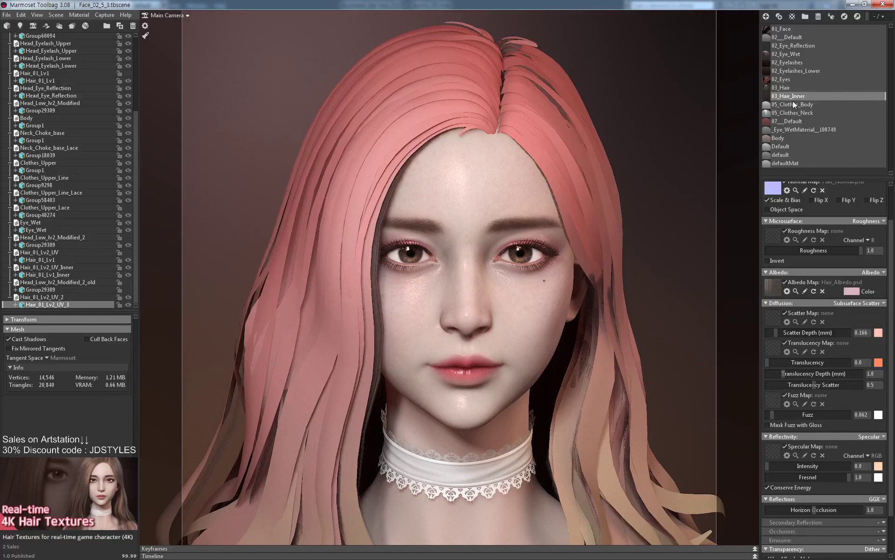
click(784, 87)
drag(622, 139, 275, 276)
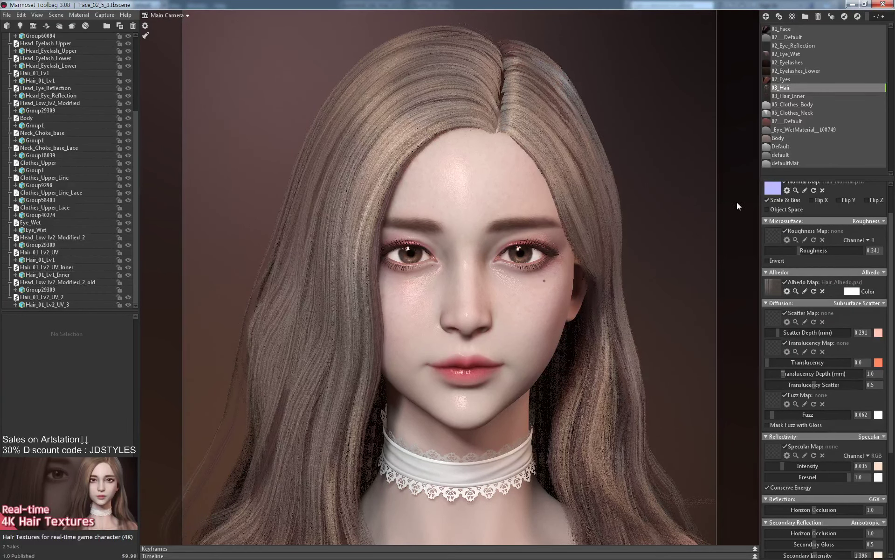
click(551, 97)
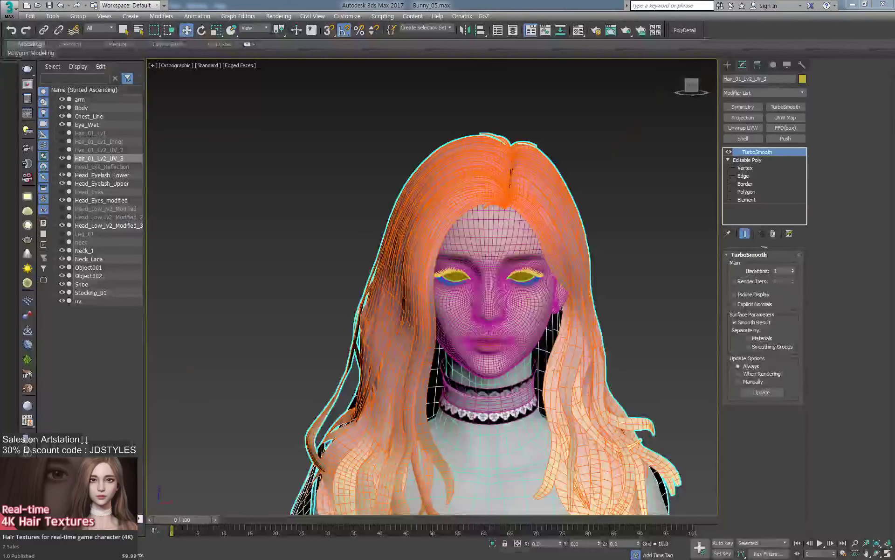
Switch back to 3ds Max, deselect the outer hair, then unhide and select Hair_01_Lv1_Inner.
click(585, 151)
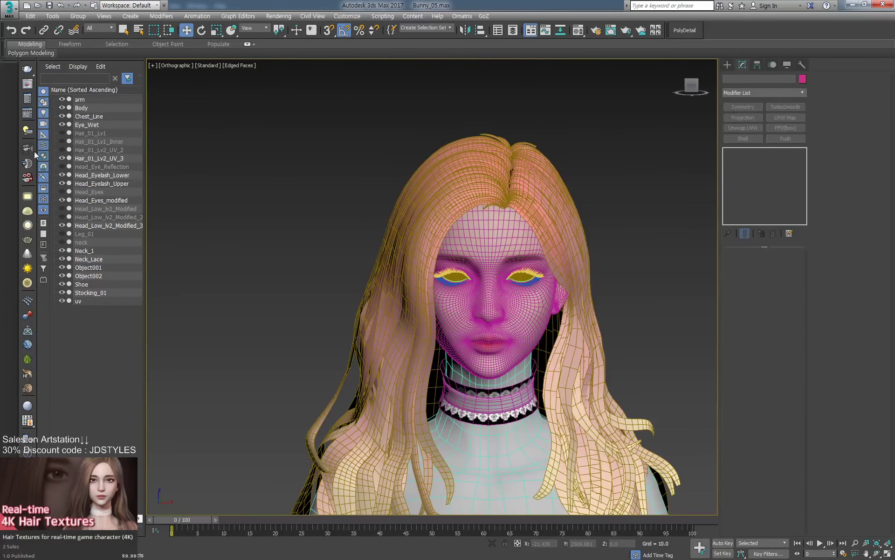
click(62, 142)
click(98, 141)
scroll(512, 187, up, 5)
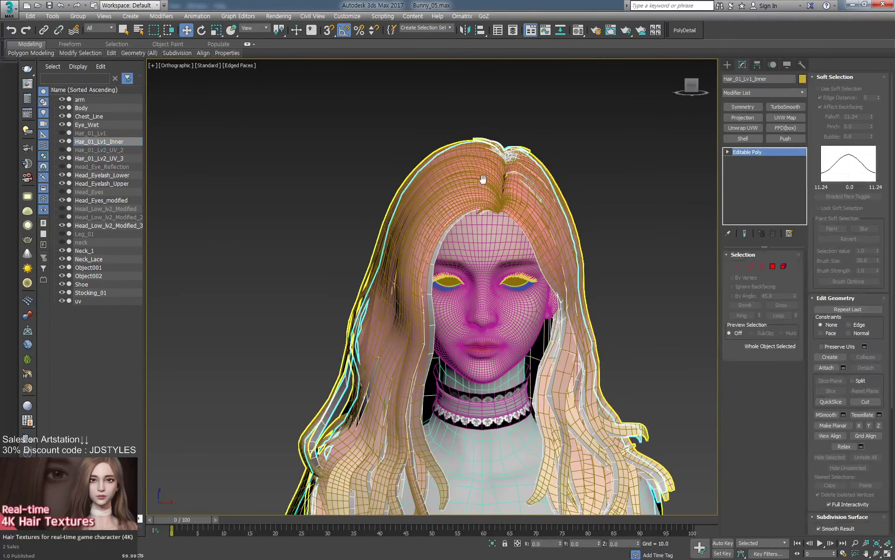
Turn off Edge Distance for the inner hair's soft selection and sink its vertices at the crown end of the parting.
key(1)
click(510, 154)
scroll(519, 186, up, 5)
key(s)
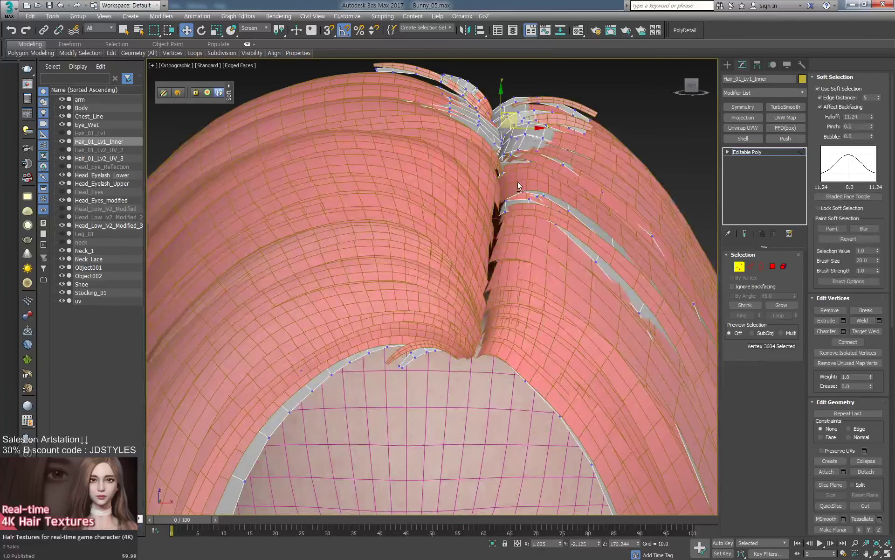
alt+middle_drag(519, 188, 519, 176)
click(853, 97)
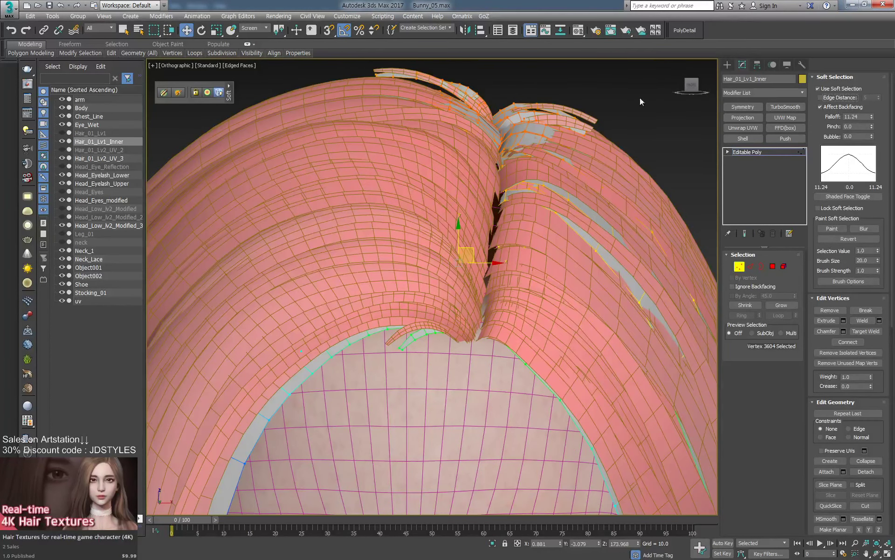
click(497, 124)
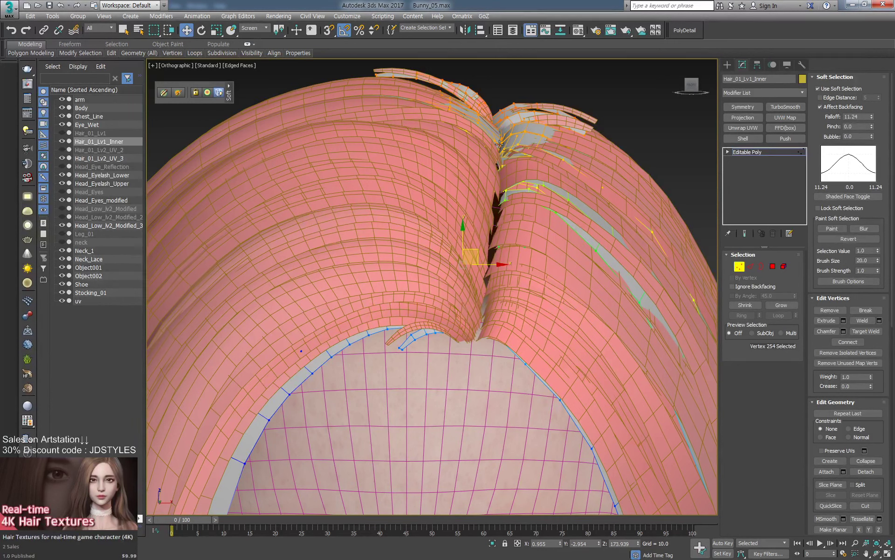
click(497, 134)
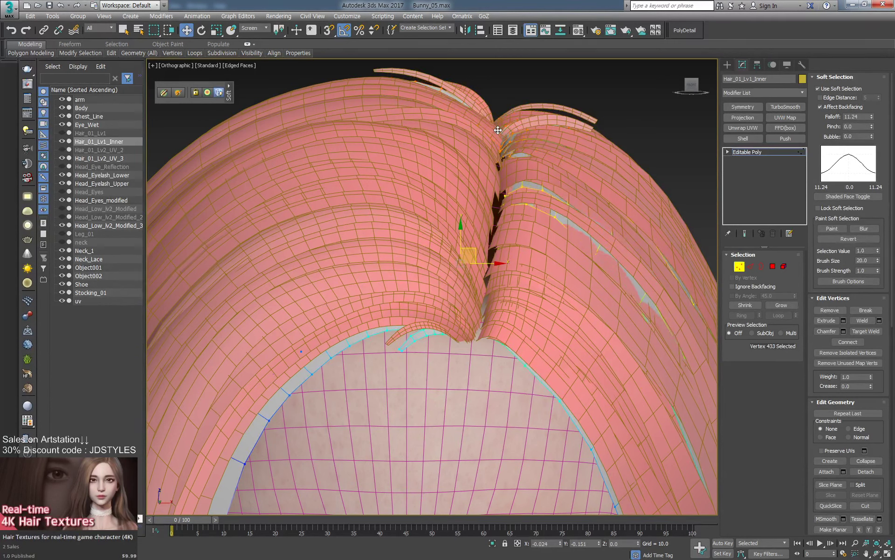
drag(498, 134, 496, 138)
Reduce the soft-selection falloff to 3.035 and move the inner hair vertex beside the middle of the parting slightly down.
key(s)
alt+middle_drag(599, 189, 555, 196)
click(535, 199)
key(s)
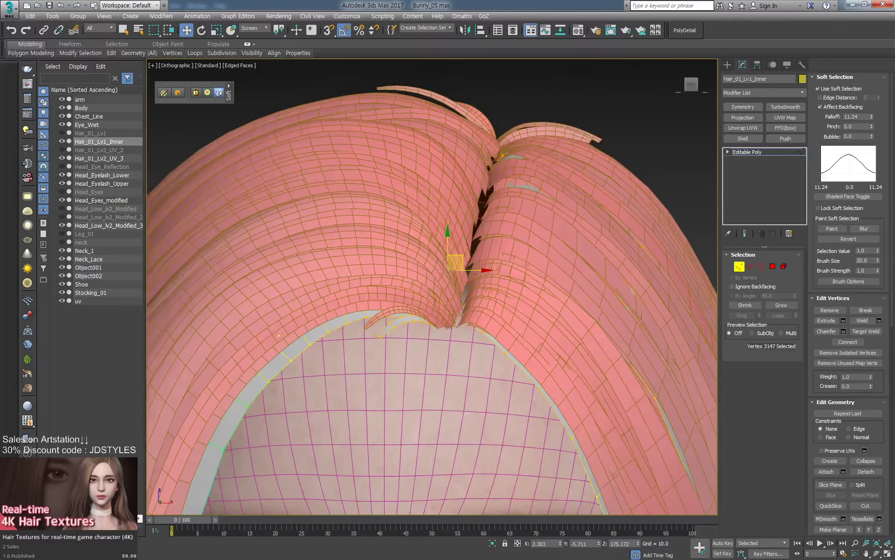
drag(872, 118, 875, 148)
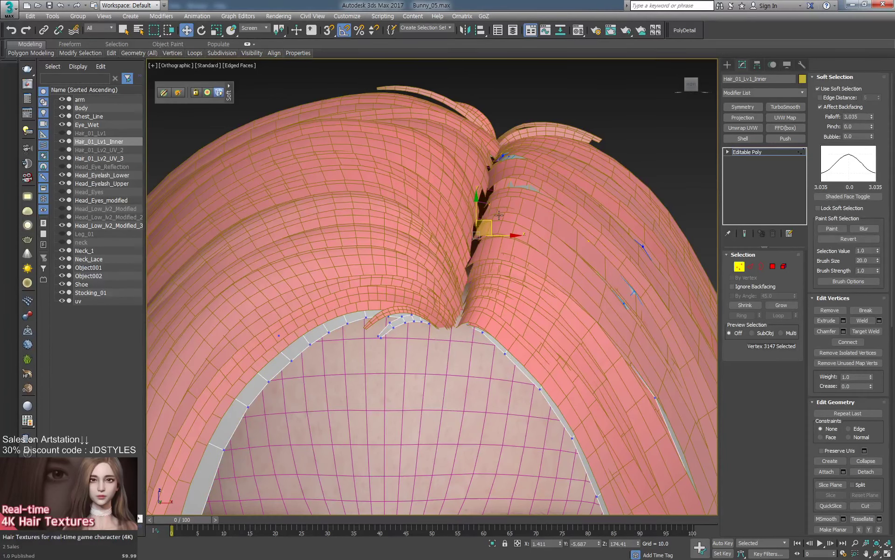
drag(490, 226, 489, 229)
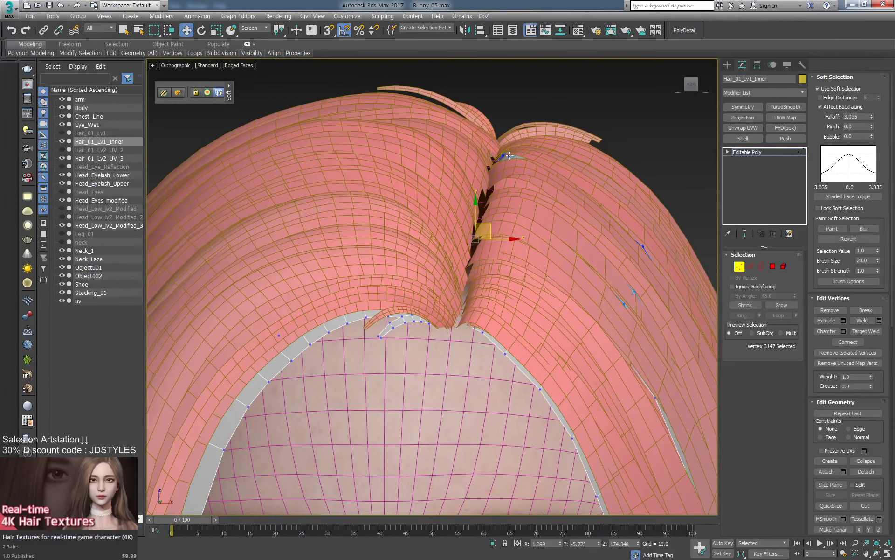
Tuck soft-selected inner hair vertices poking through on the character's left side of the parting under the outer hair.
click(511, 155)
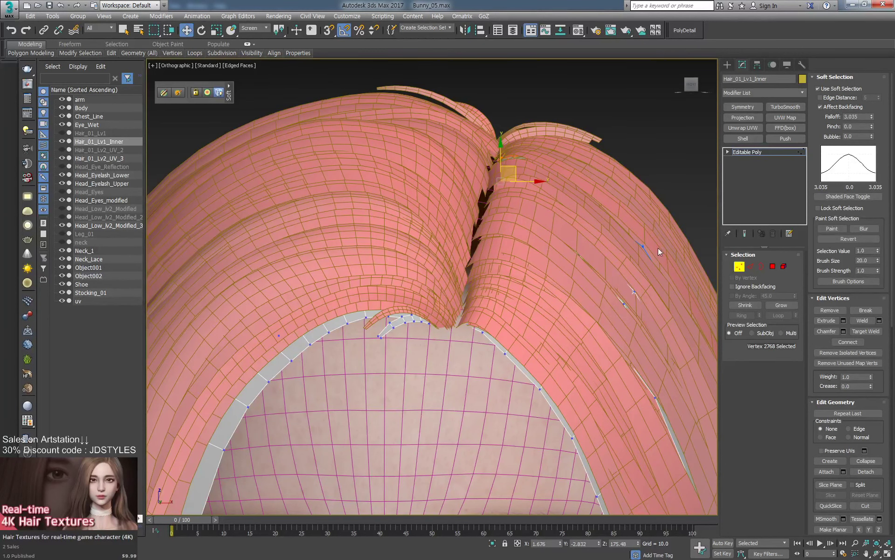
click(641, 249)
click(630, 297)
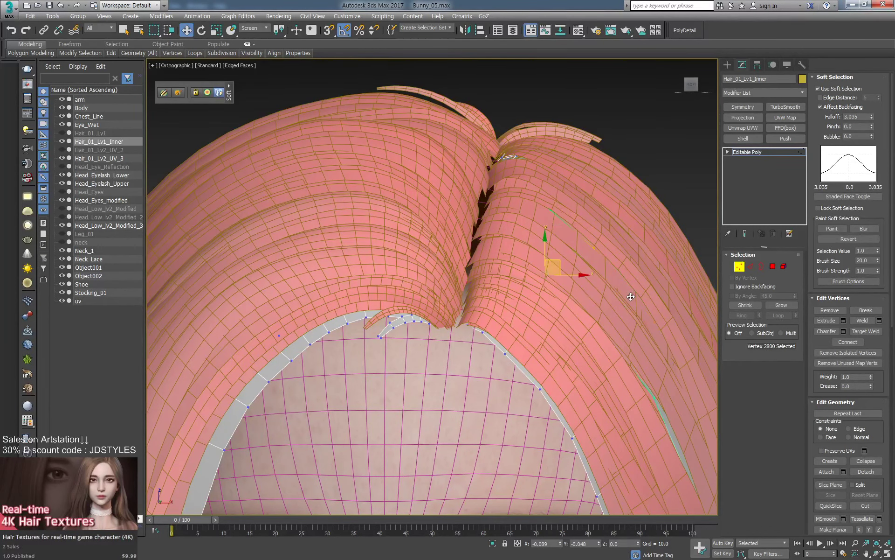
scroll(634, 306, down, 2)
middle_drag(634, 307, 617, 217)
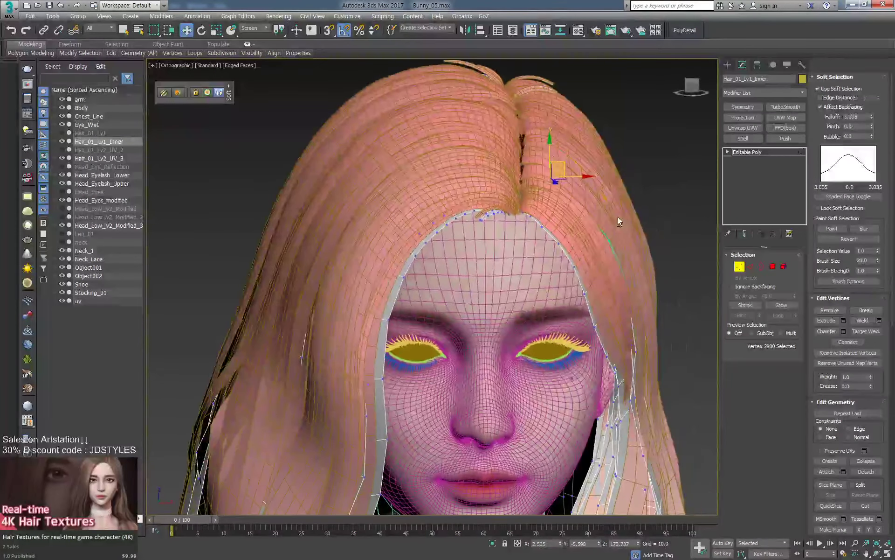
Try to adjust the inner hair vertex poking through at the crown on the character's right side of the parting.
alt+middle_drag(474, 294, 475, 334)
middle_drag(561, 134, 532, 301)
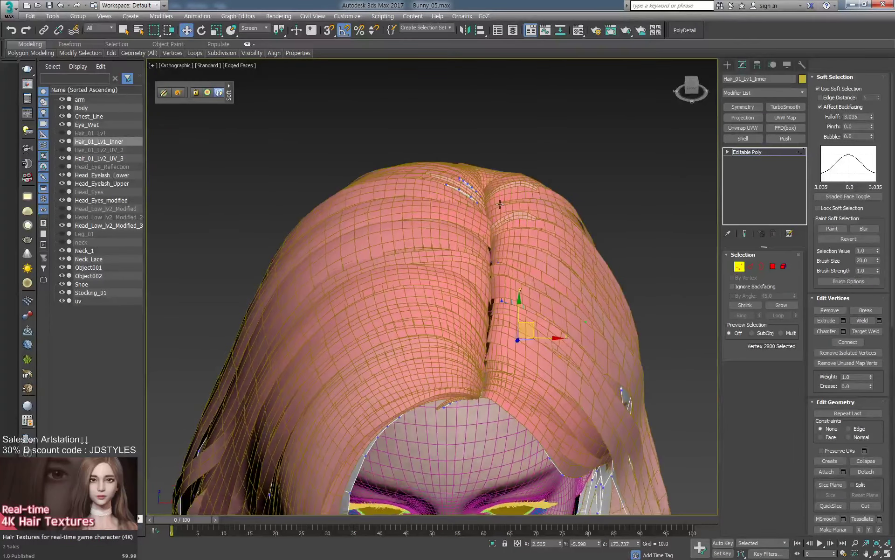
scroll(495, 205, up, 3)
click(468, 195)
alt+middle_drag(468, 194, 423, 166)
key(ctrl+z)
scroll(420, 172, down, 3)
alt+middle_drag(516, 238, 506, 198)
scroll(506, 199, up, 2)
Turn off soft selection and move individual protruding inner hair vertices on the character's left side beneath the outer hair.
click(777, 151)
middle_drag(573, 293, 606, 255)
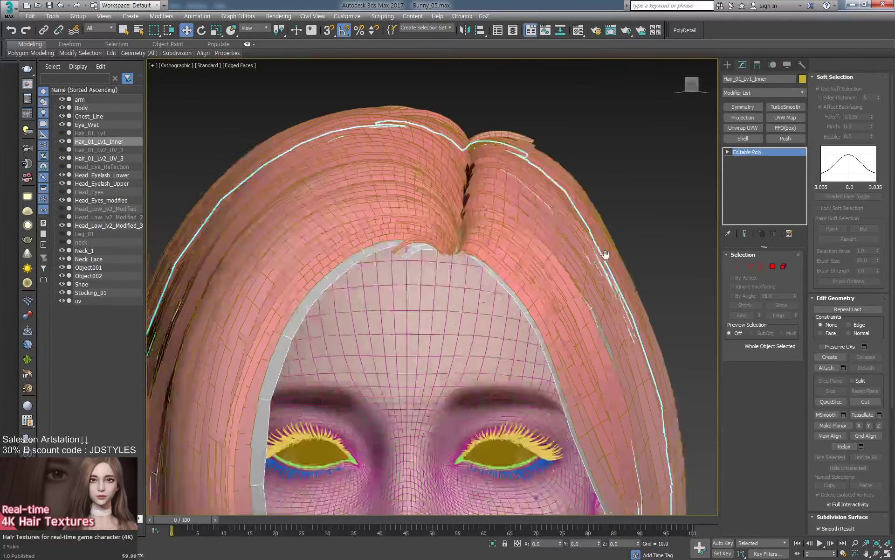
scroll(585, 244, up, 3)
key(1)
click(577, 254)
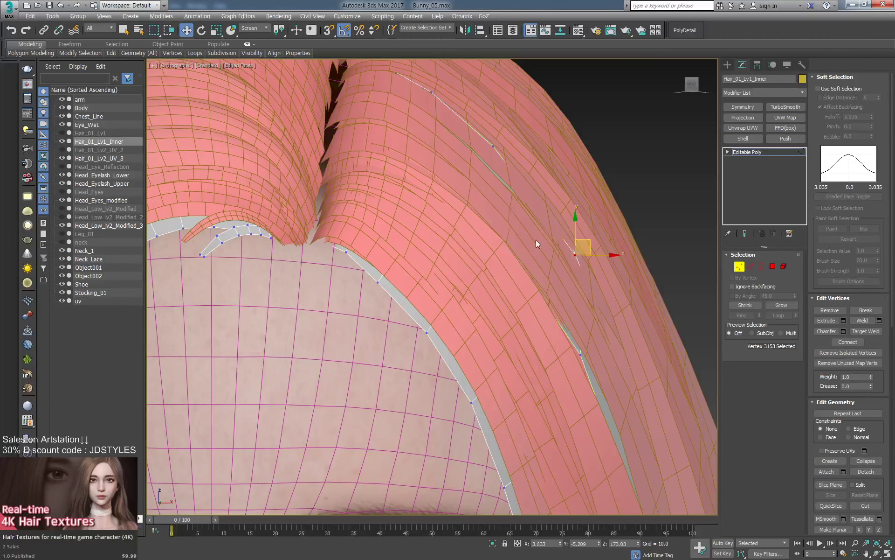
drag(586, 249, 582, 251)
drag(493, 146, 492, 150)
drag(432, 93, 428, 100)
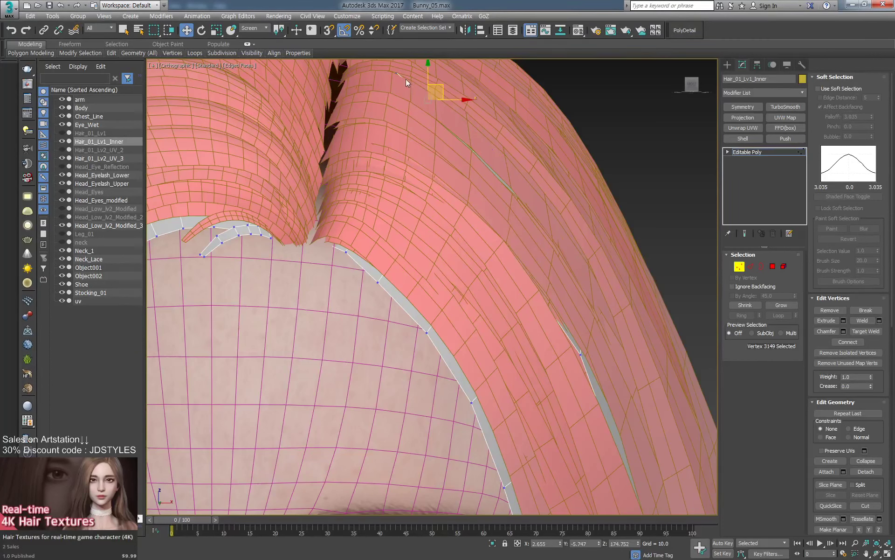
click(406, 80)
Export the inner hair mesh as OBJ, replacing Hair_01_Lv2_UV_Inner.obj, keeping the default export options and skipping the missing map.
scroll(406, 81, down, 5)
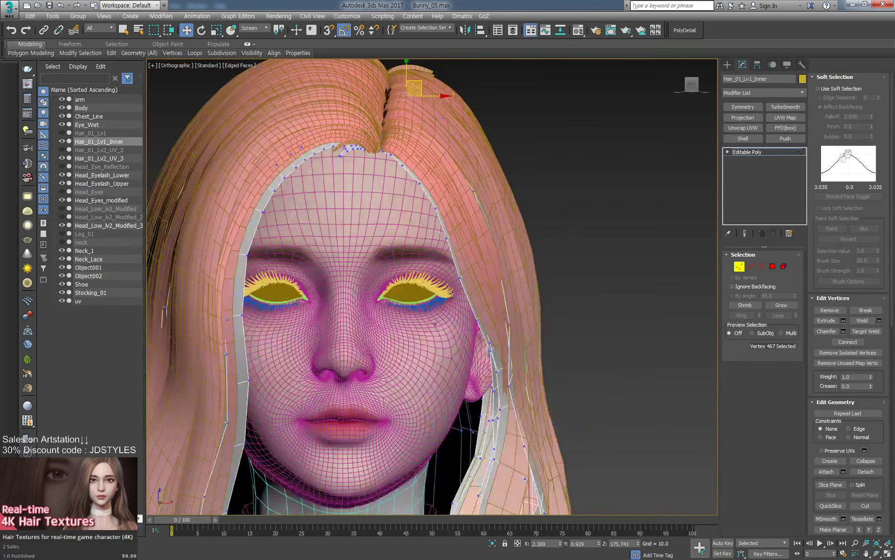
click(768, 153)
key(ctrl+e)
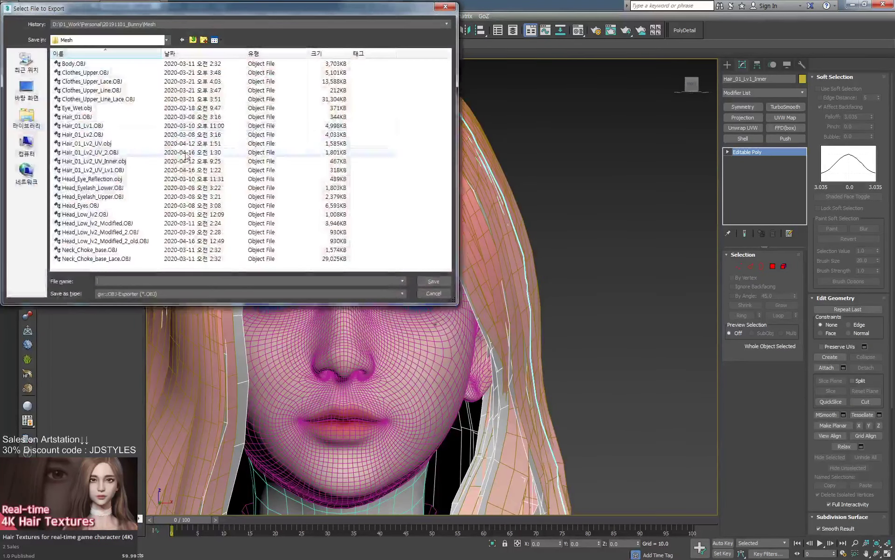
double_click(128, 161)
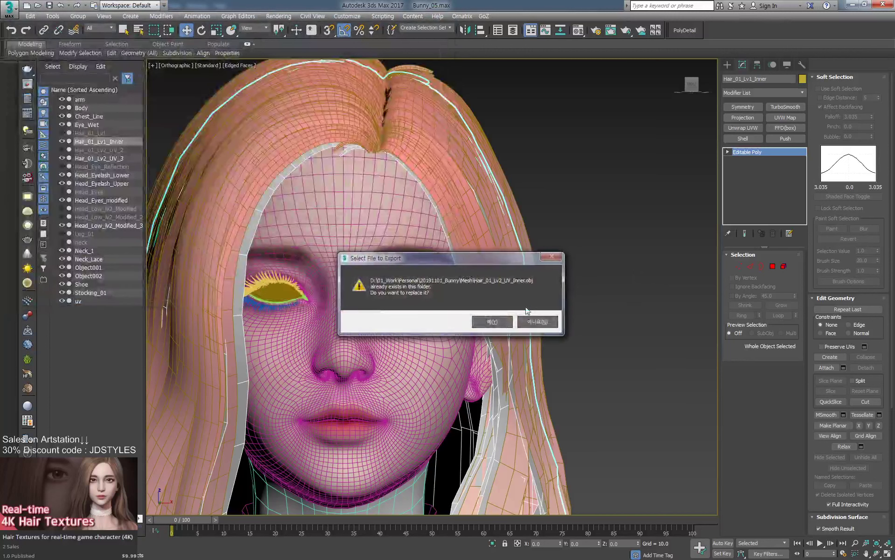
click(490, 319)
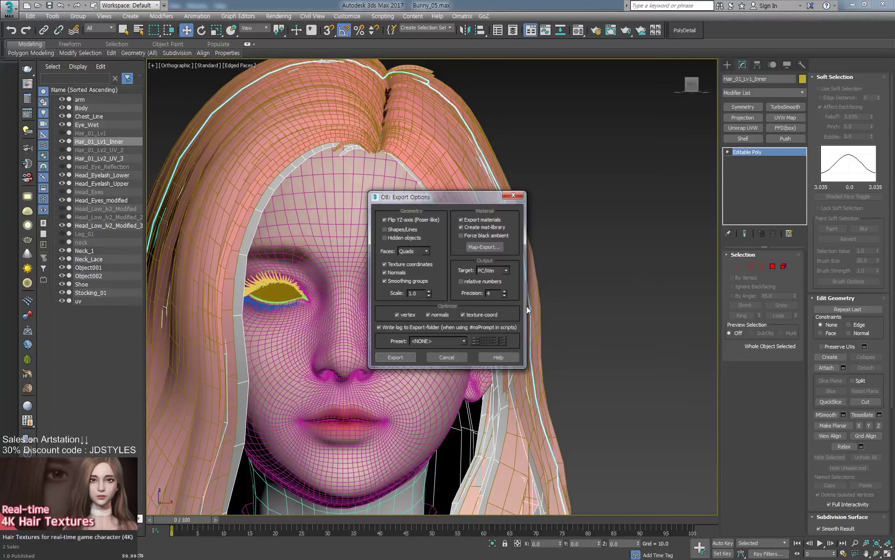
key(Return)
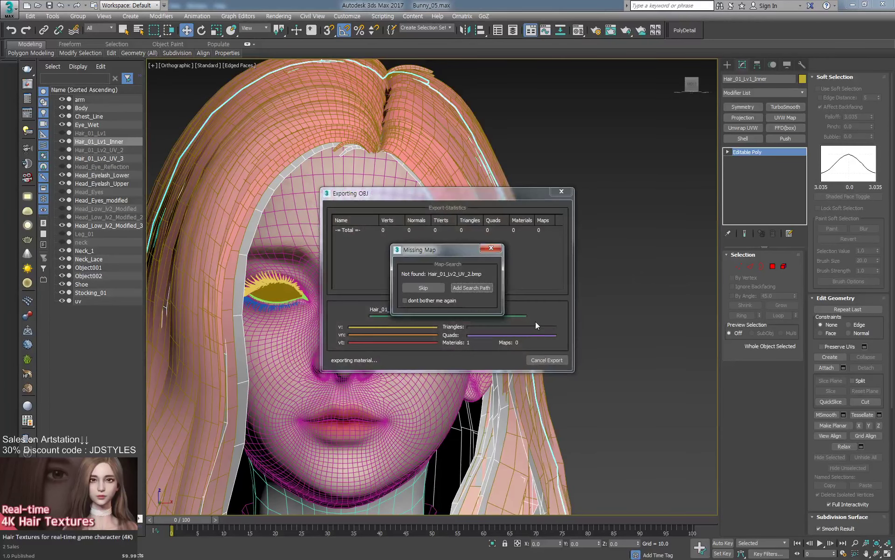
key(Return)
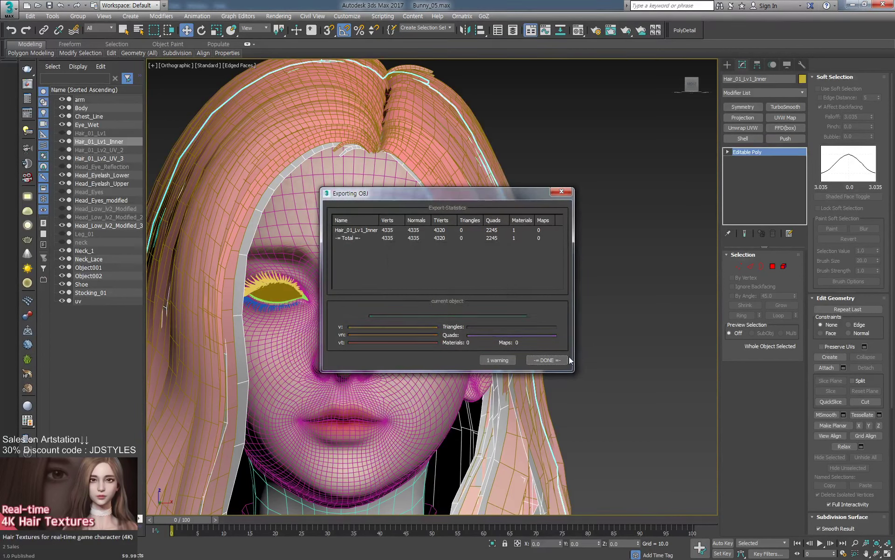
click(548, 360)
Switch to Marmoset Toolbag, check the updated hair in the render and enable the Emissive channel on the 03_Hair material.
key(alt+Tab)
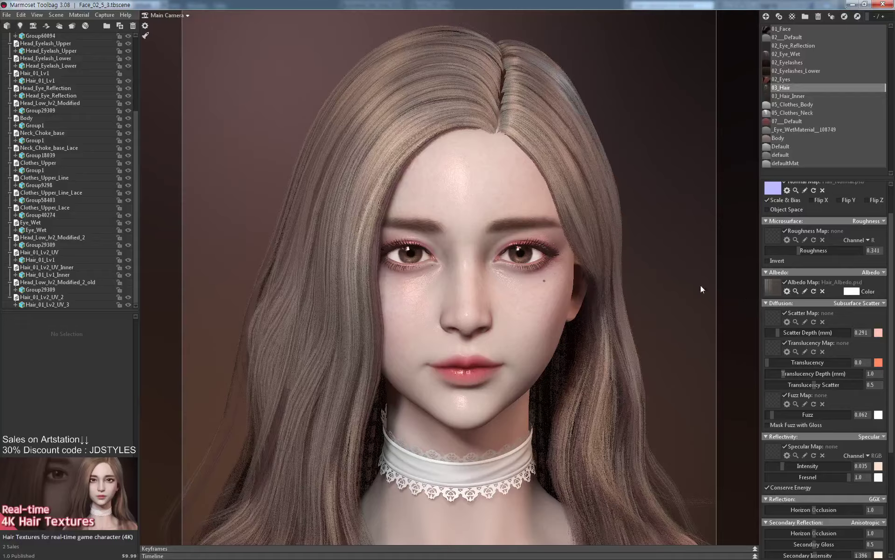
drag(698, 276, 681, 264)
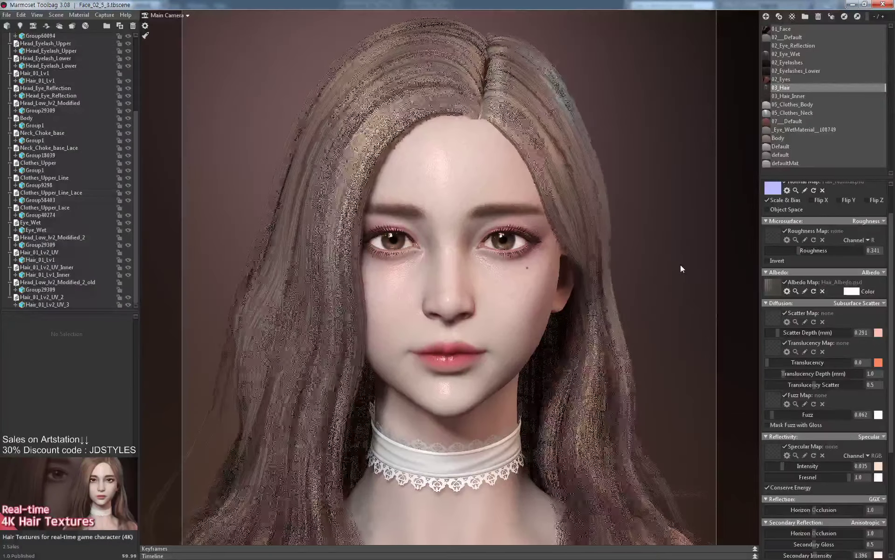
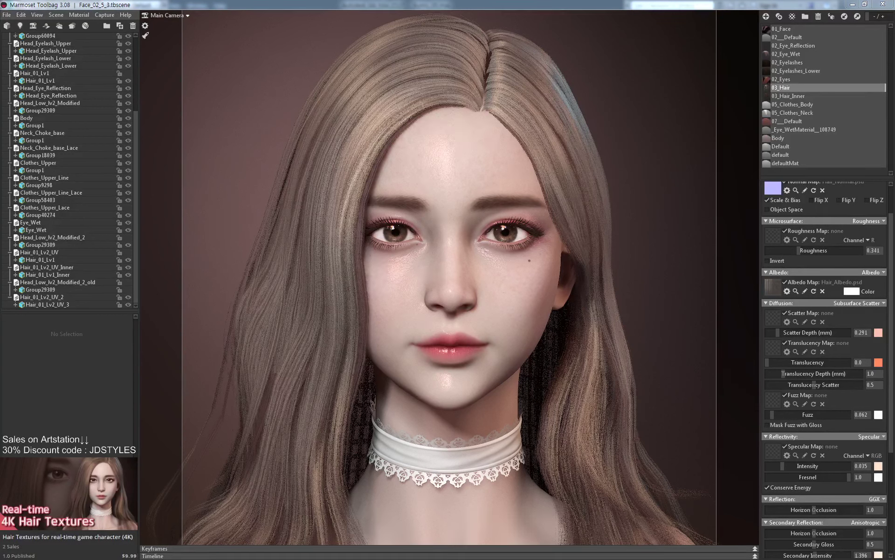
drag(889, 223, 891, 294)
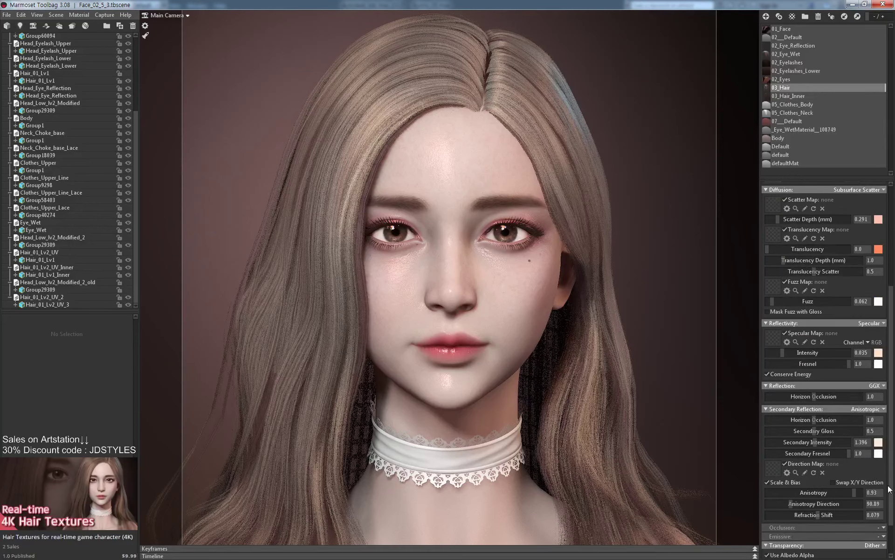
drag(892, 508, 889, 551)
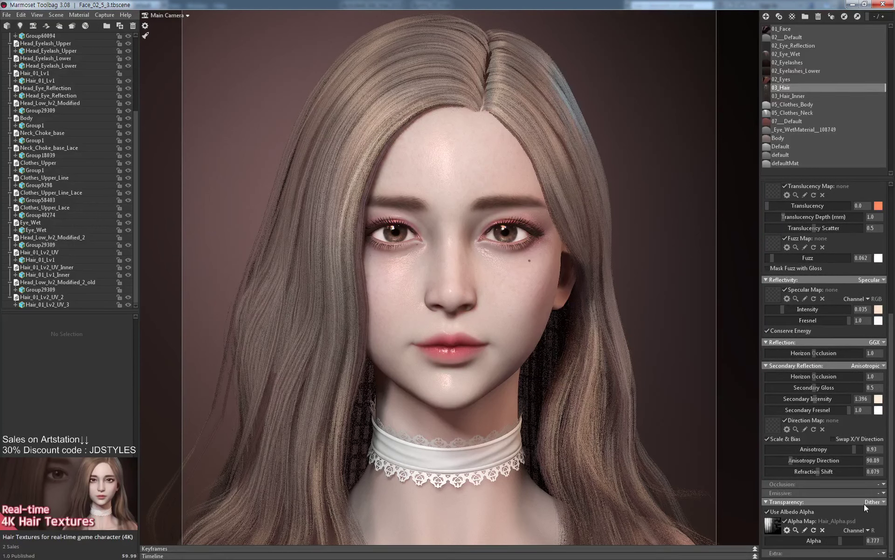
click(881, 494)
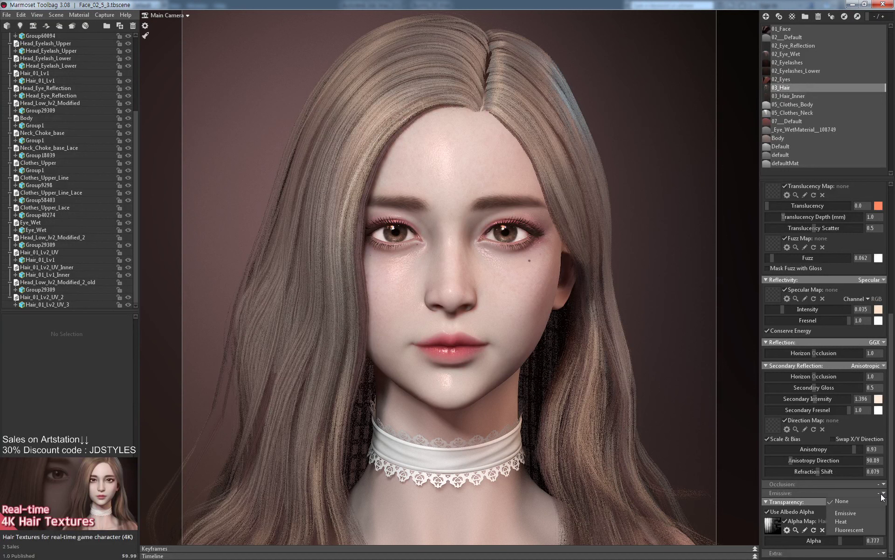
click(855, 513)
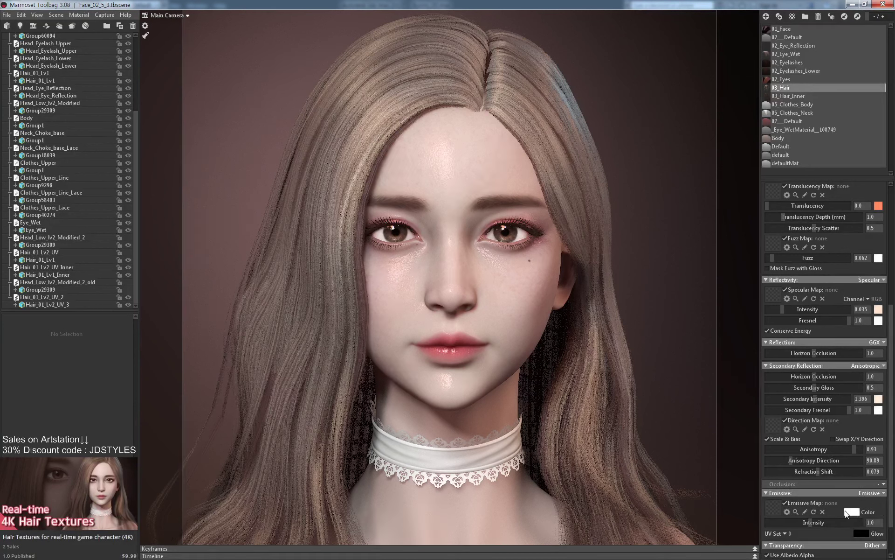
Set the 03_Hair material's emissive Glow colour to a dark muted pink with a hue of about 343.
click(861, 535)
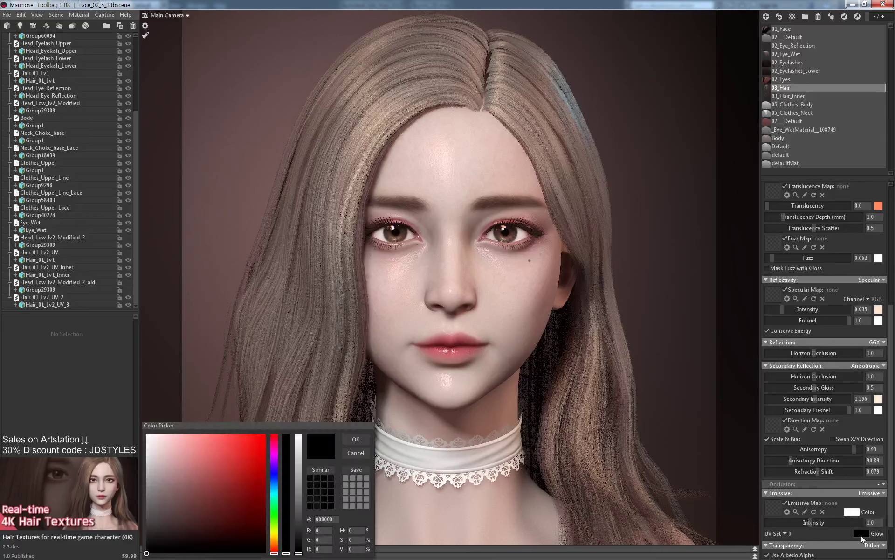
click(163, 491)
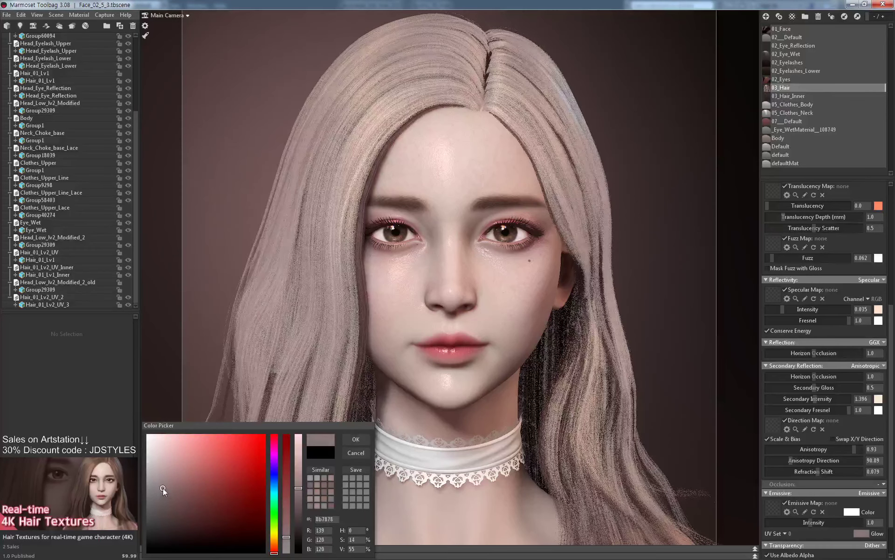
mouse_move(152, 494)
mouse_down()
mouse_move(146, 533)
mouse_move(158, 530)
mouse_move(159, 508)
mouse_move(160, 518)
mouse_up()
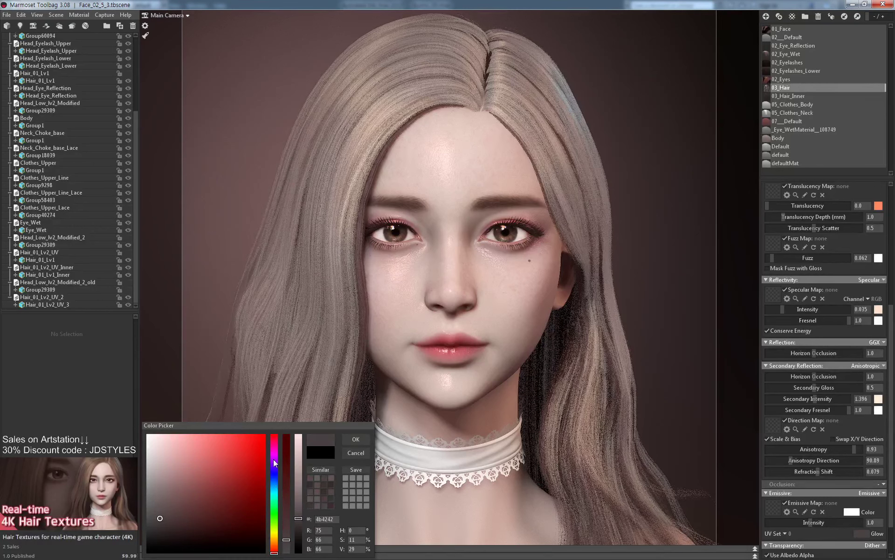
click(276, 443)
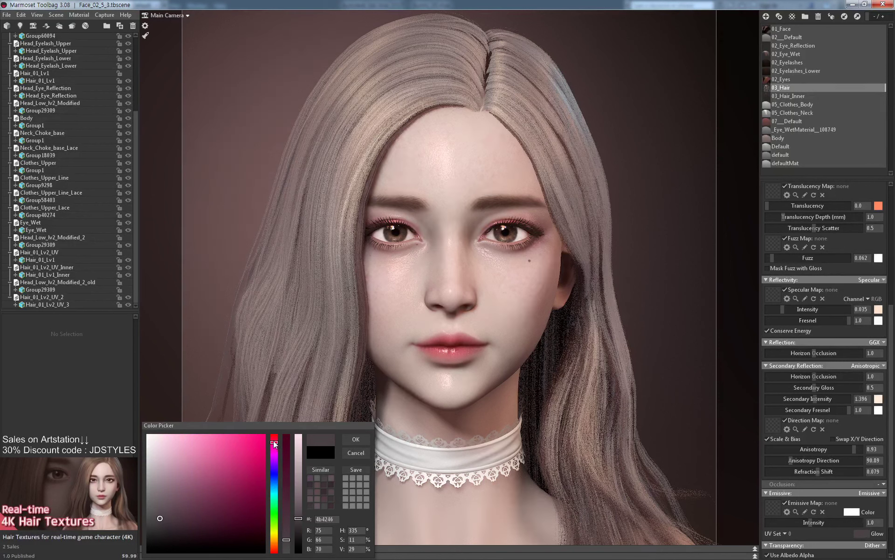
click(273, 439)
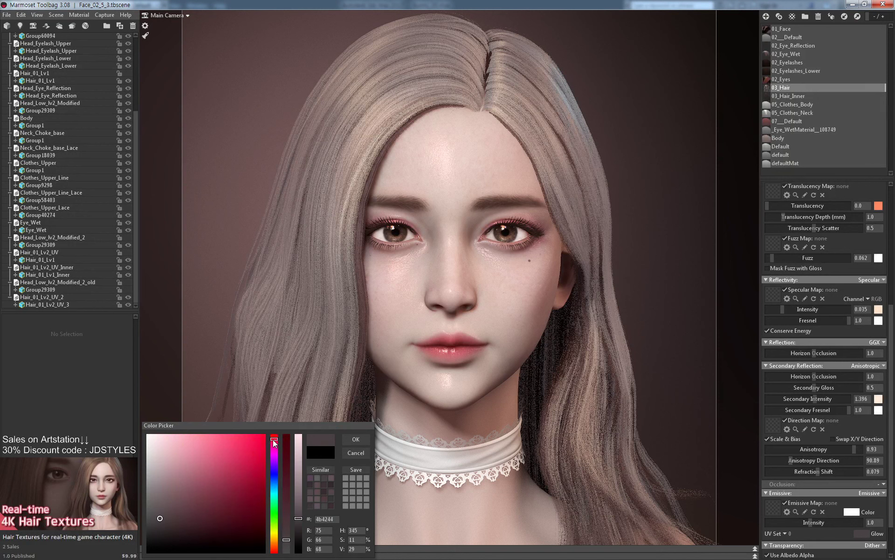
click(188, 518)
drag(188, 518, 183, 507)
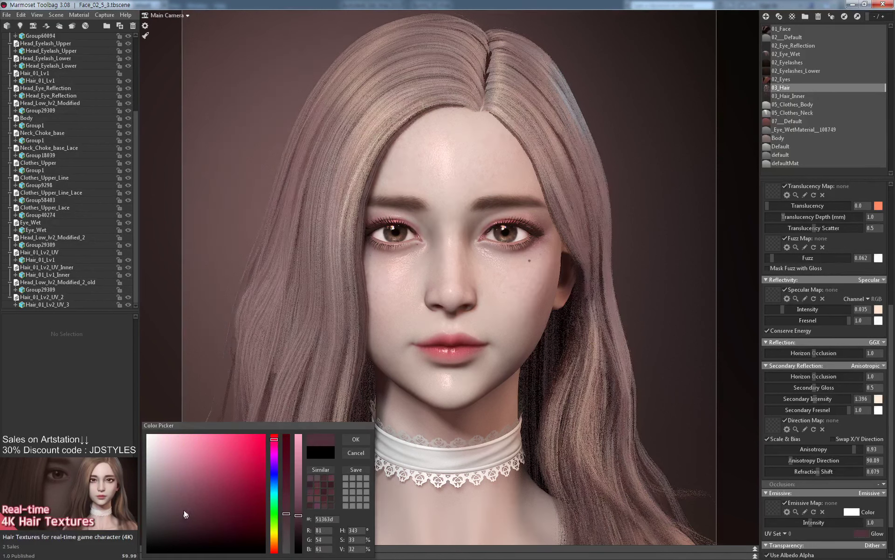
click(356, 438)
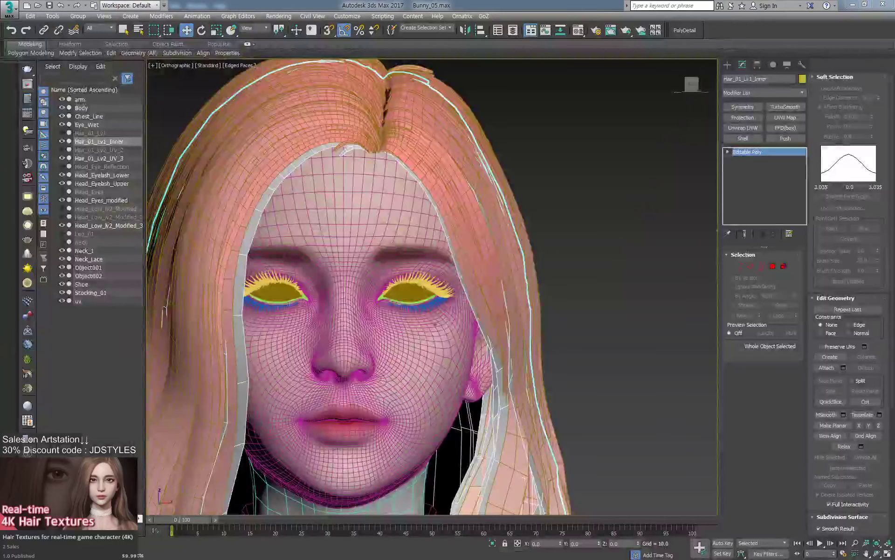
Switch to 3ds Max and nudge the strip-end edges of outer hair Hair_01_Lv2_UV_3 beside the middle of the parting to narrow the gaps.
scroll(433, 239, up, 4)
scroll(433, 240, up, 5)
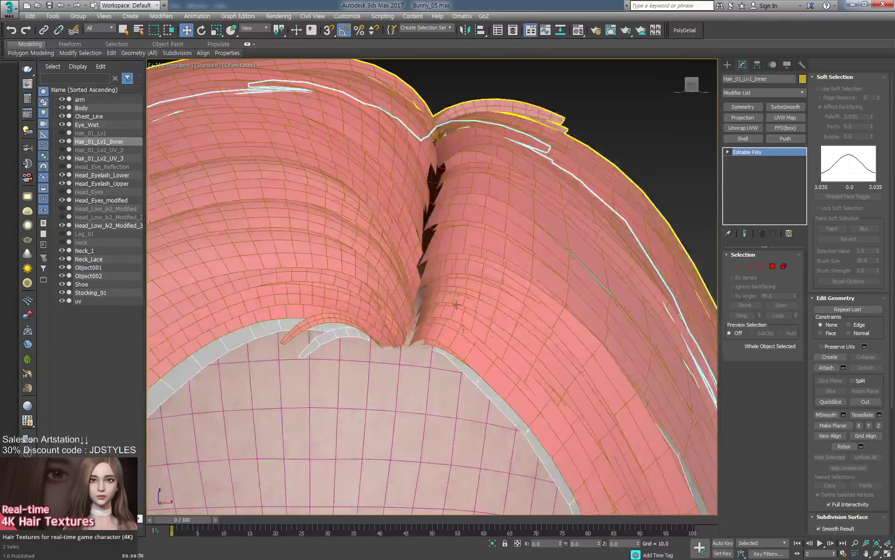
click(449, 171)
click(752, 168)
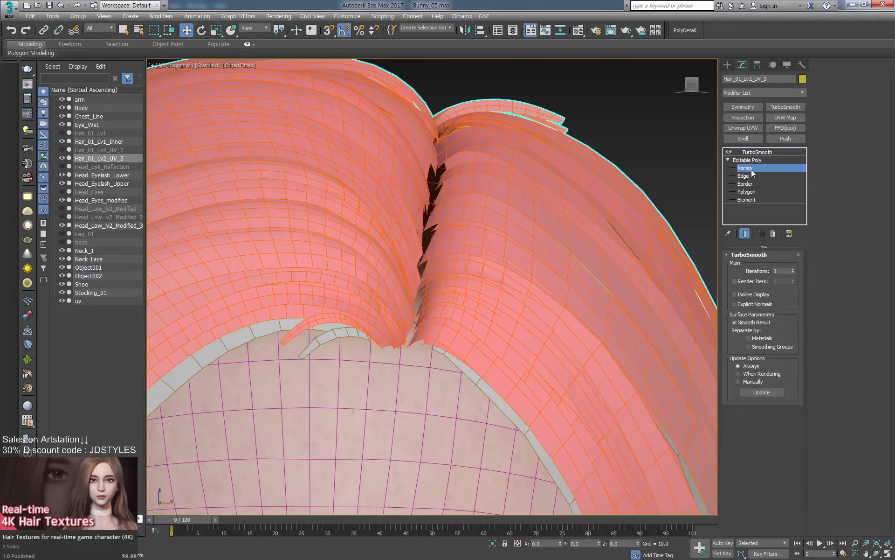
scroll(435, 169, up, 3)
key(2)
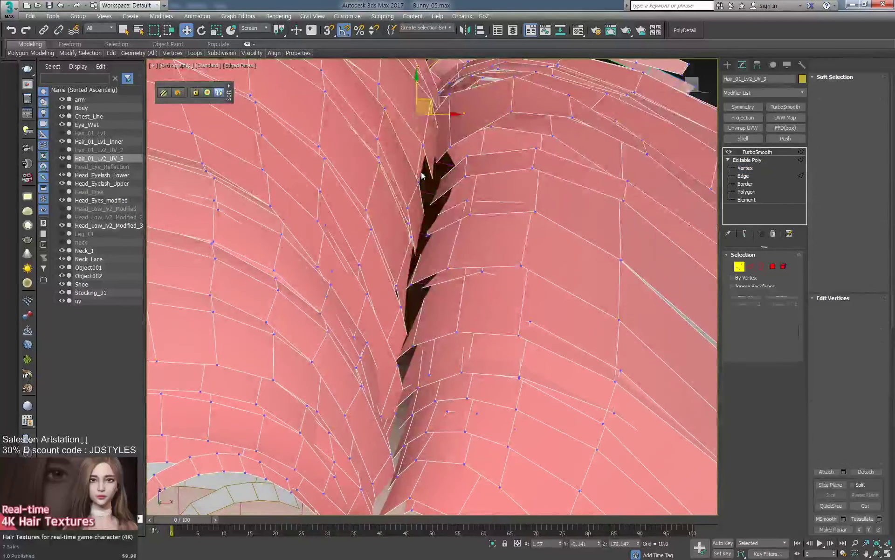
key(s)
mouse_move(430, 174)
mouse_down()
mouse_move(441, 175)
mouse_move(428, 189)
mouse_up()
click(461, 173)
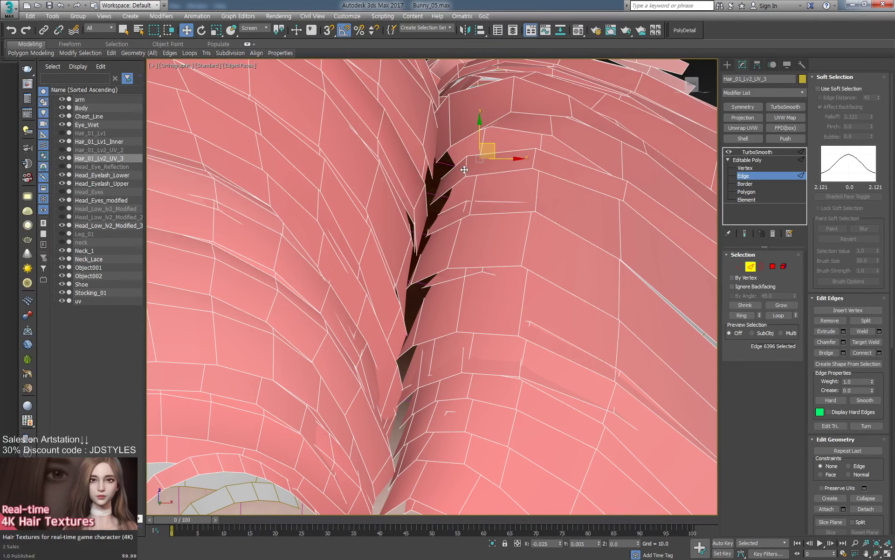
click(463, 205)
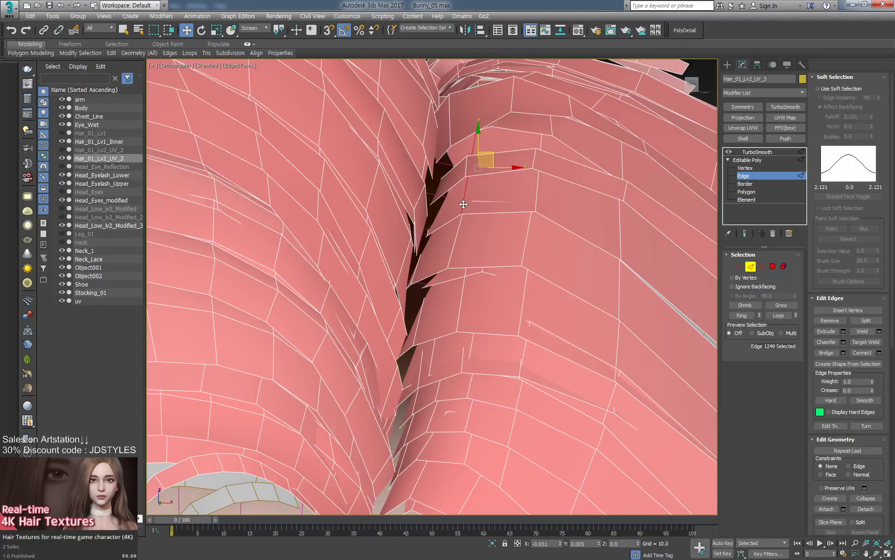
click(423, 228)
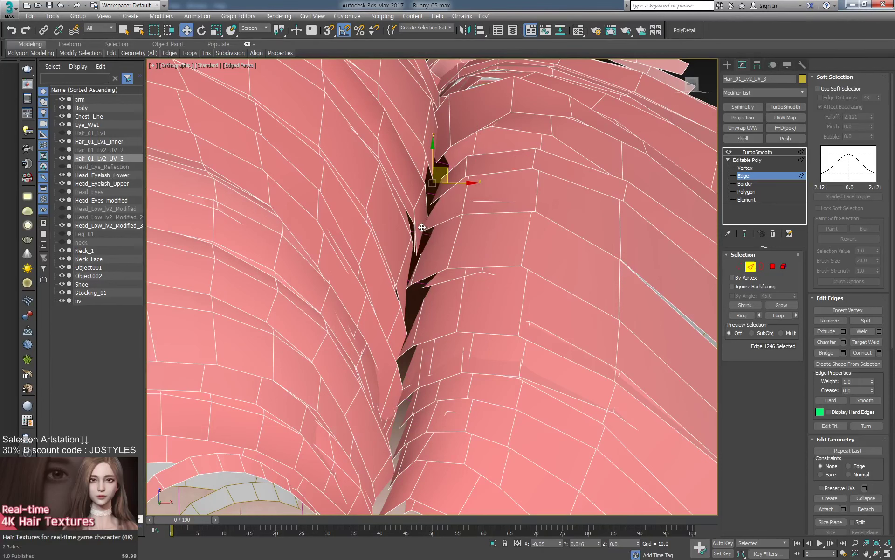
click(432, 203)
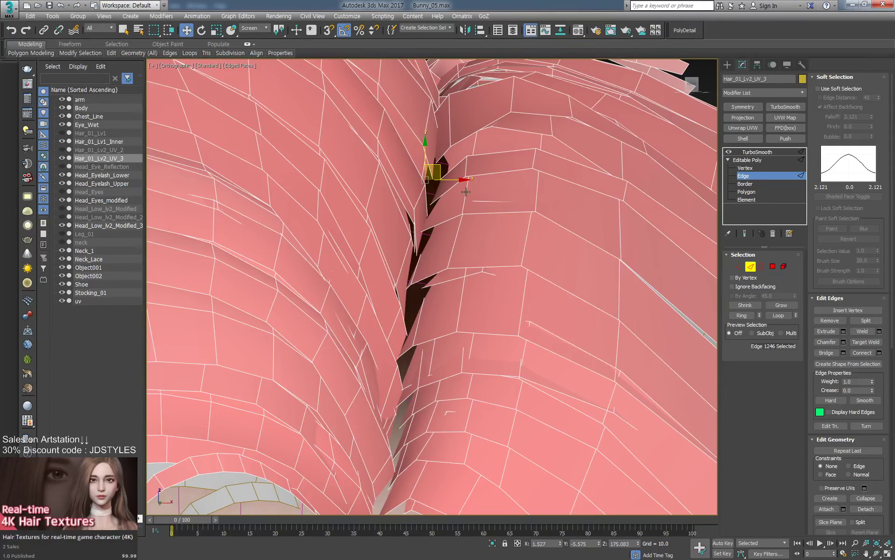
Connect a new lengthwise loop through the outer hair strip on the character's left of the parting and shift it with the Normal constraint.
shift+click(466, 192)
key(ctrl+shift+e)
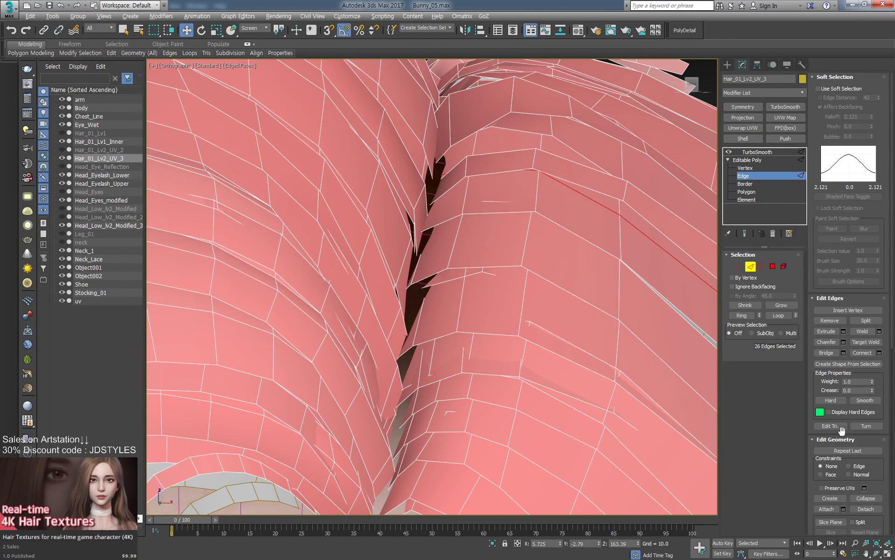
click(861, 474)
drag(589, 199, 596, 198)
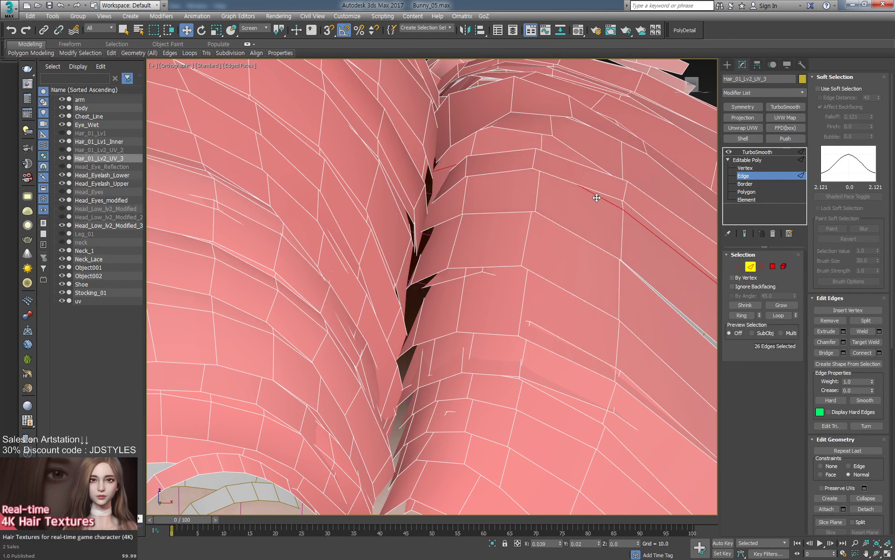
Add lengthwise edge loops to the next two outer hair strips down the character's left of the parting and push them out along their normals.
double_click(463, 235)
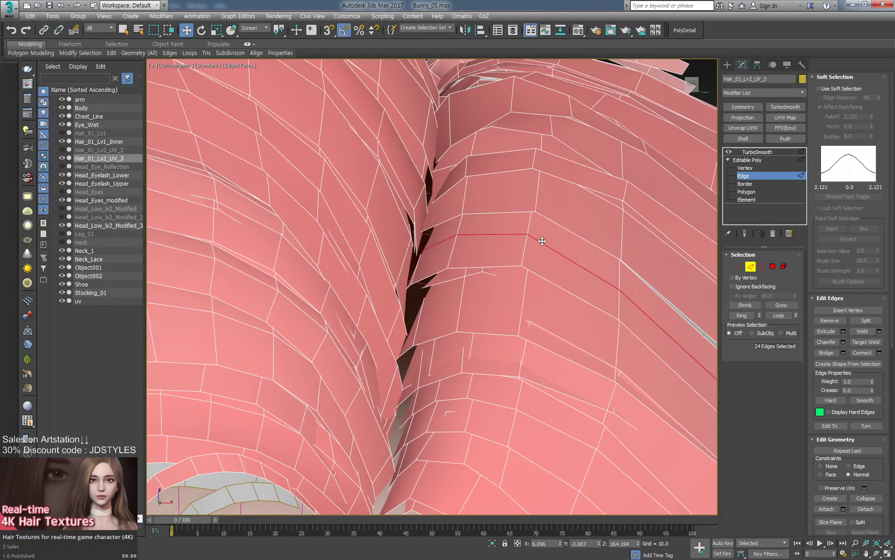
drag(539, 240, 548, 241)
click(459, 304)
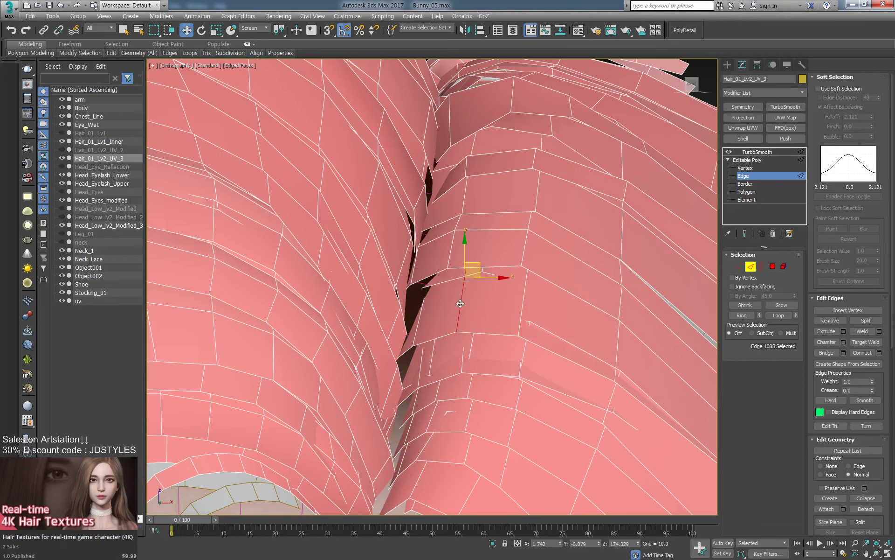
key(alt+r)
key(ctrl+shift+e)
drag(527, 285, 546, 285)
scroll(545, 285, down, 4)
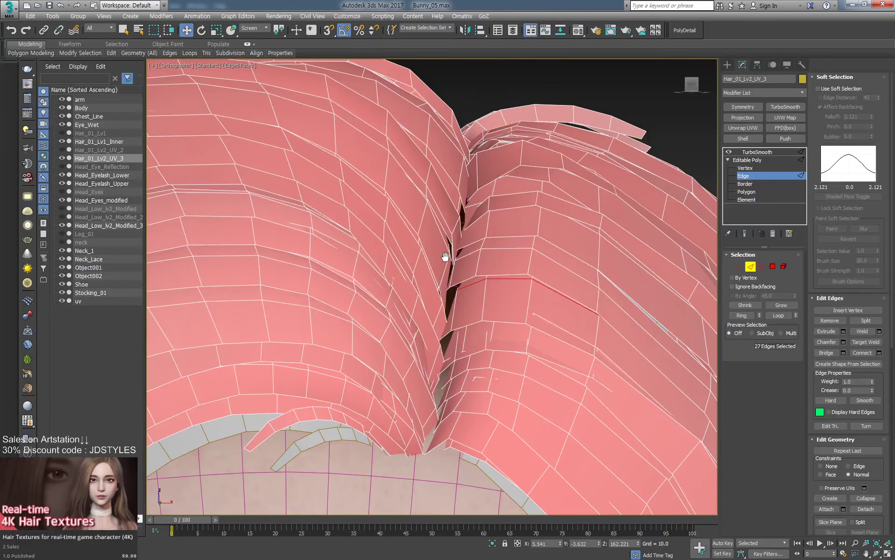
Add a lengthwise edge loop to a hair strip on each side of the parting near the crown and move both along their normals.
double_click(465, 180)
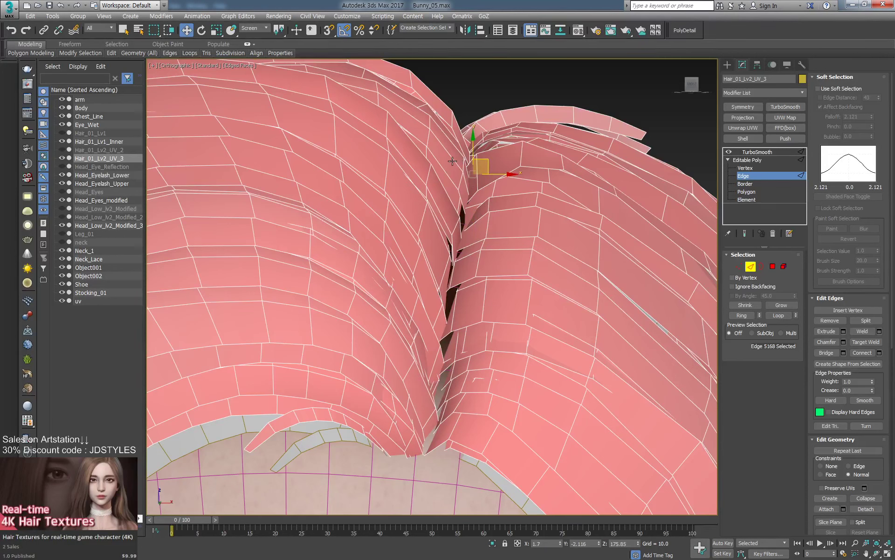
drag(453, 161, 457, 160)
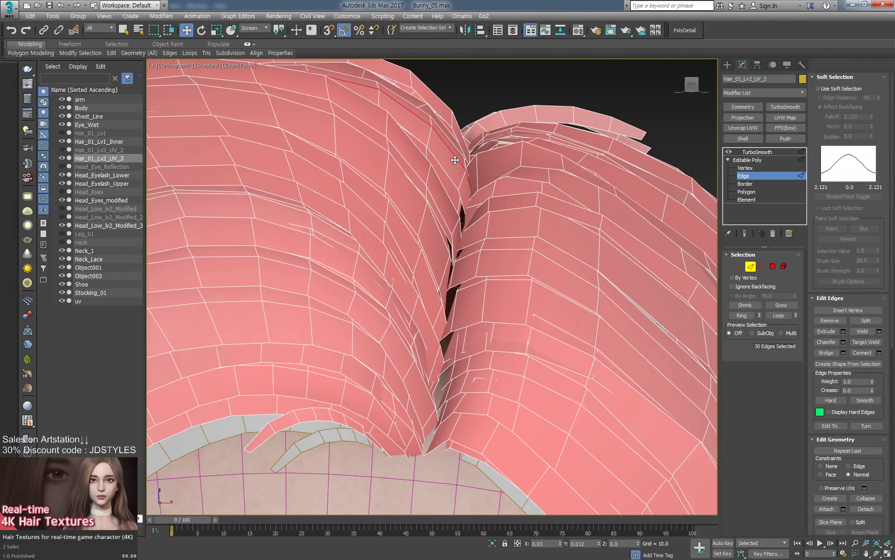
double_click(478, 172)
key(ctrl+shift+e)
drag(482, 172, 487, 168)
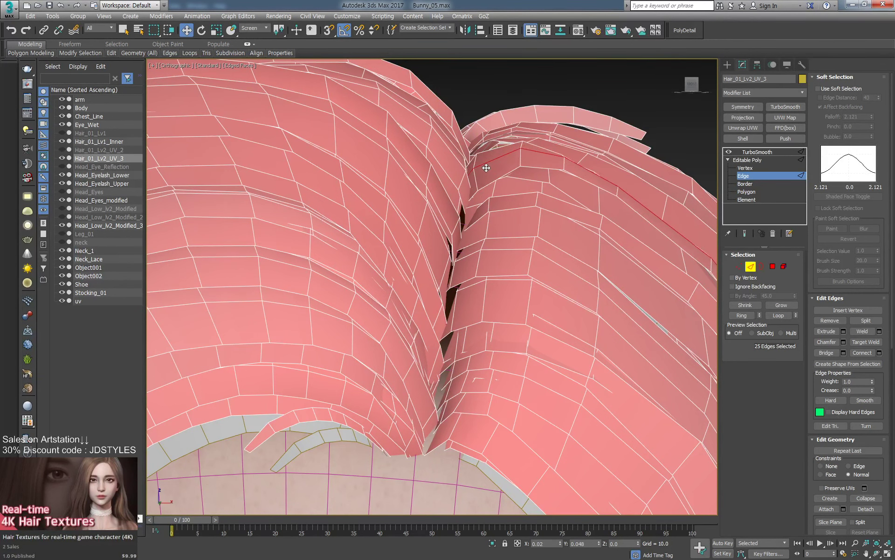
Connect a lengthwise edge loop through the outer hair strip on the character's left, below the crown, and shift it along its normals.
middle_drag(487, 168, 492, 199)
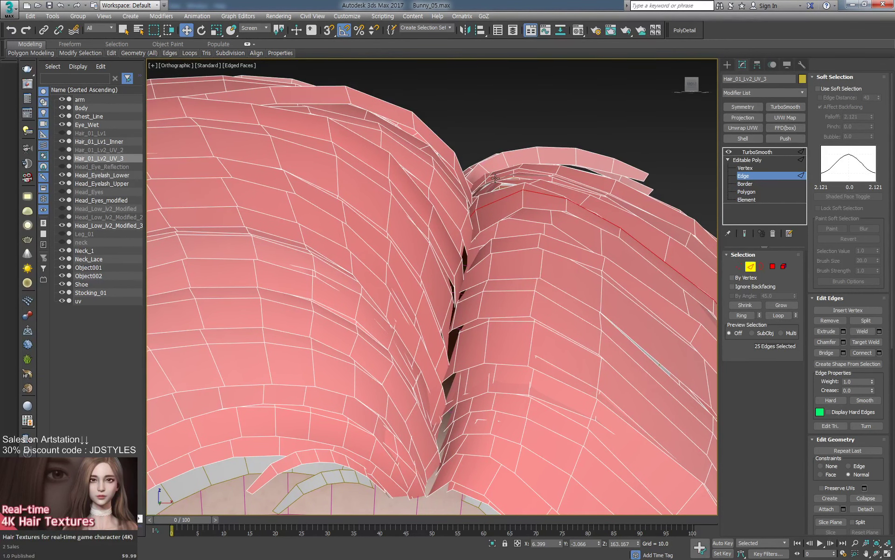
click(496, 231)
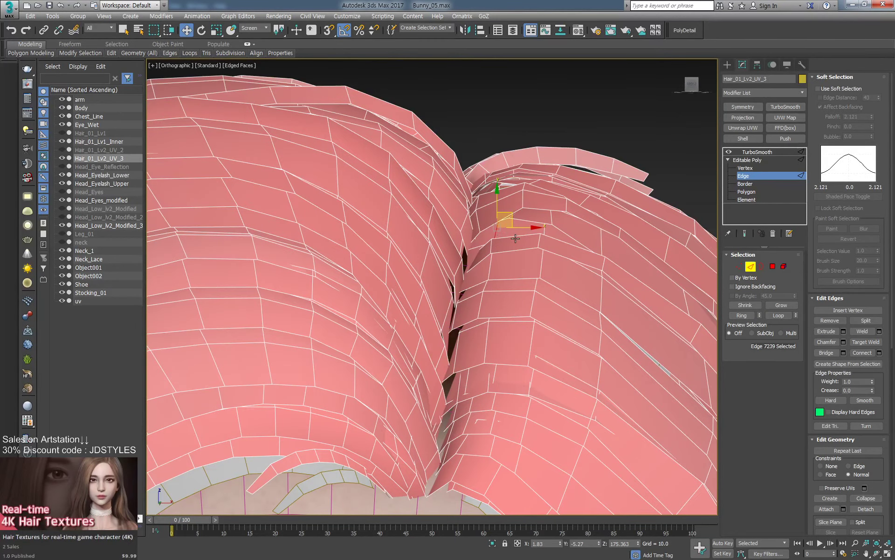
key(F3)
alt+middle_drag(512, 242, 511, 275)
key(alt+r)
key(F3)
alt+middle_drag(513, 277, 534, 271)
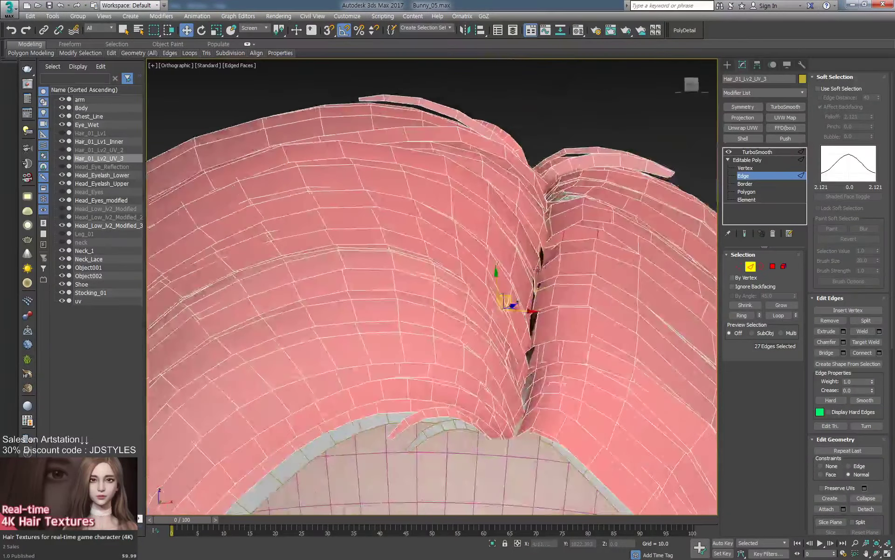
alt+click(550, 285)
drag(584, 233, 586, 232)
alt+middle_drag(578, 238, 571, 253)
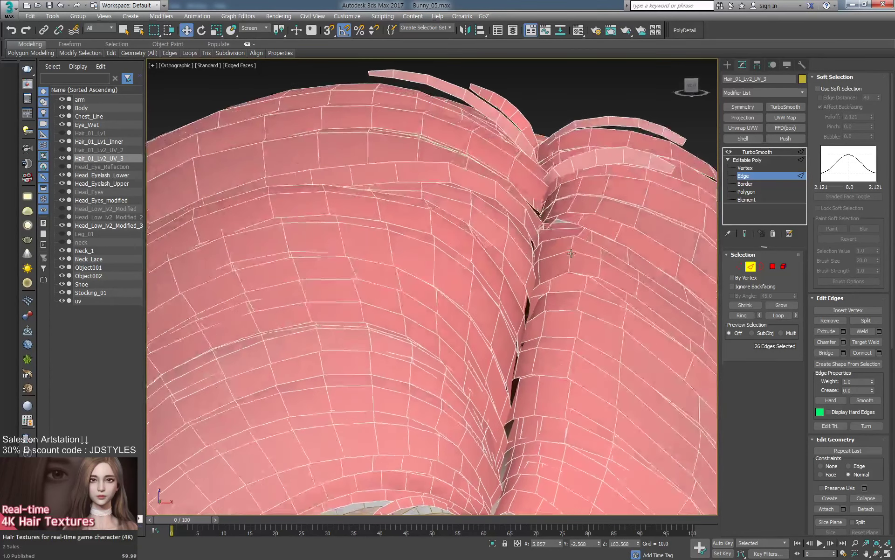
key(F3)
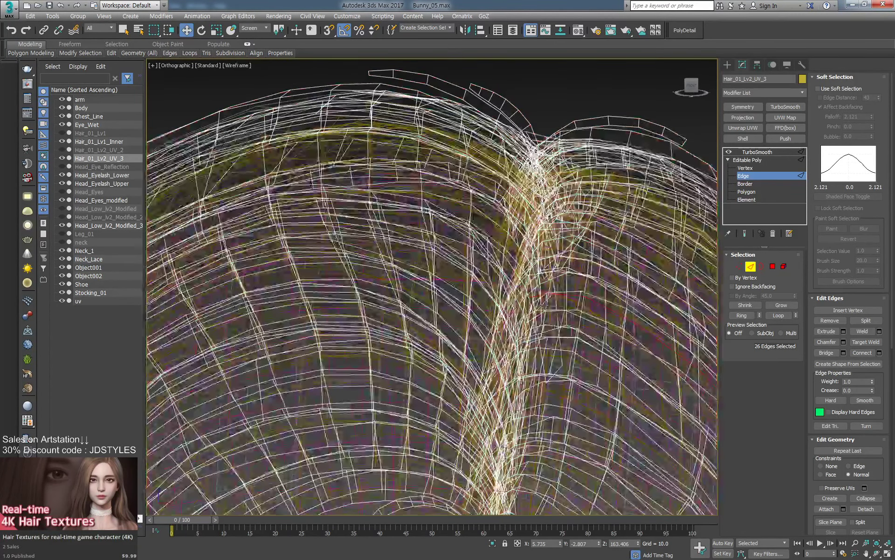
key(F3)
drag(541, 298, 537, 295)
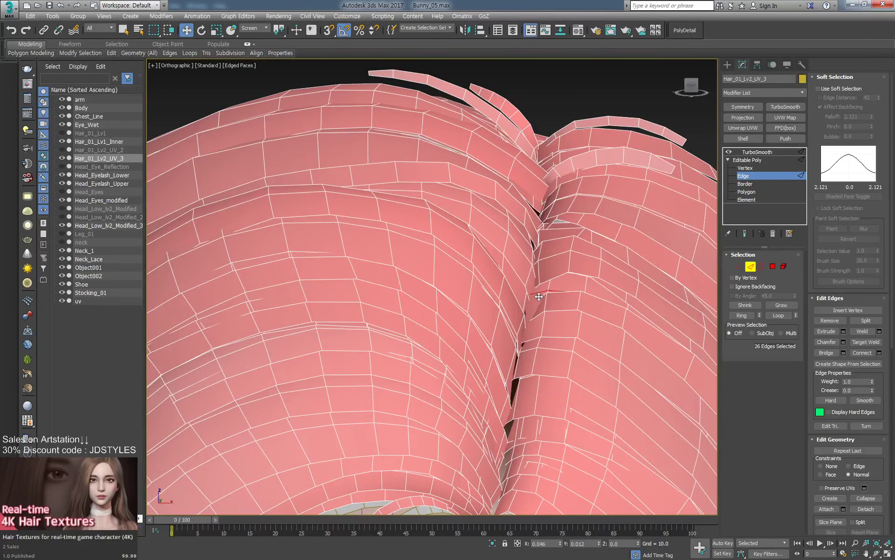
Connect a lengthwise edge loop through the adjacent outer strip closer to the parting gap and nudge it along its normals.
click(547, 303)
key(alt+r)
key(ctrl+shift+e)
drag(569, 302, 569, 303)
scroll(513, 233, down, 3)
alt+middle_drag(560, 224, 560, 238)
Try to shift a lengthwise edge loop of the strip near the crown on the character's left with the constraint set to None.
click(583, 182)
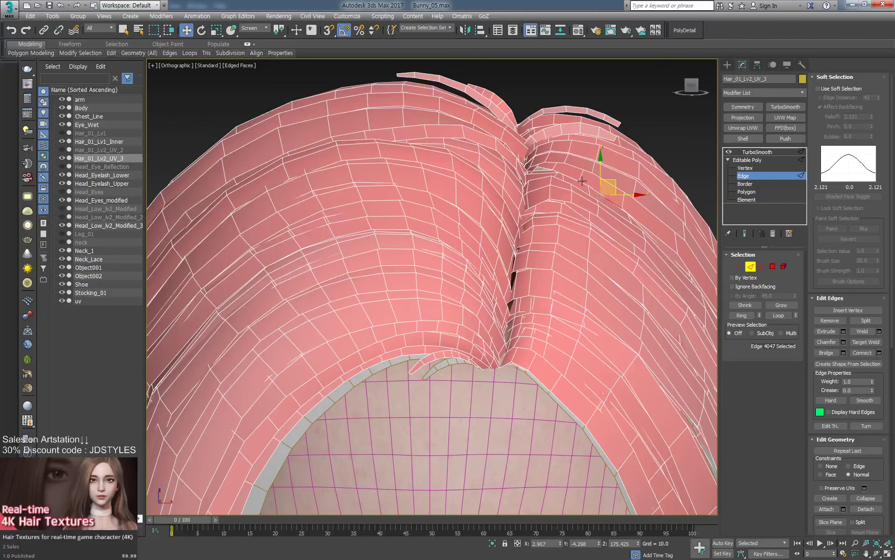
double_click(572, 176)
alt+middle_drag(571, 176, 540, 177)
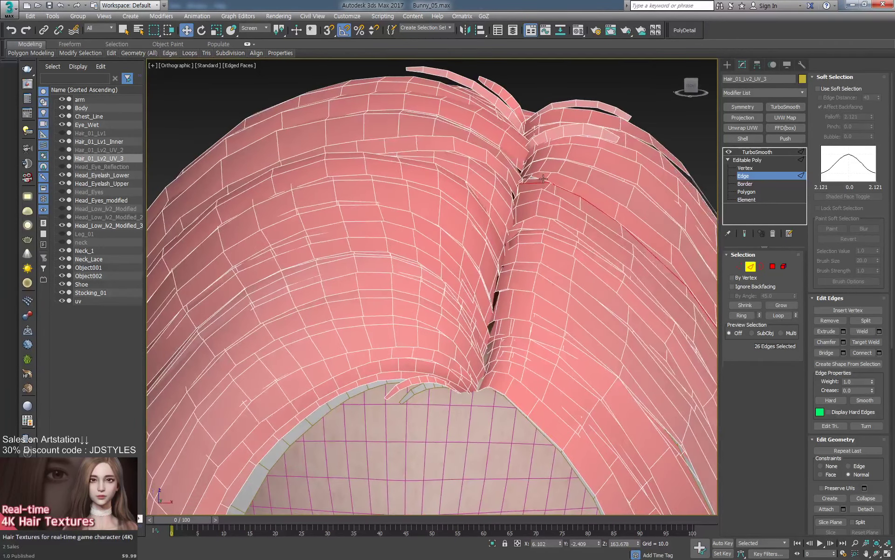
double_click(540, 177)
double_click(541, 177)
alt+middle_drag(601, 191, 536, 247)
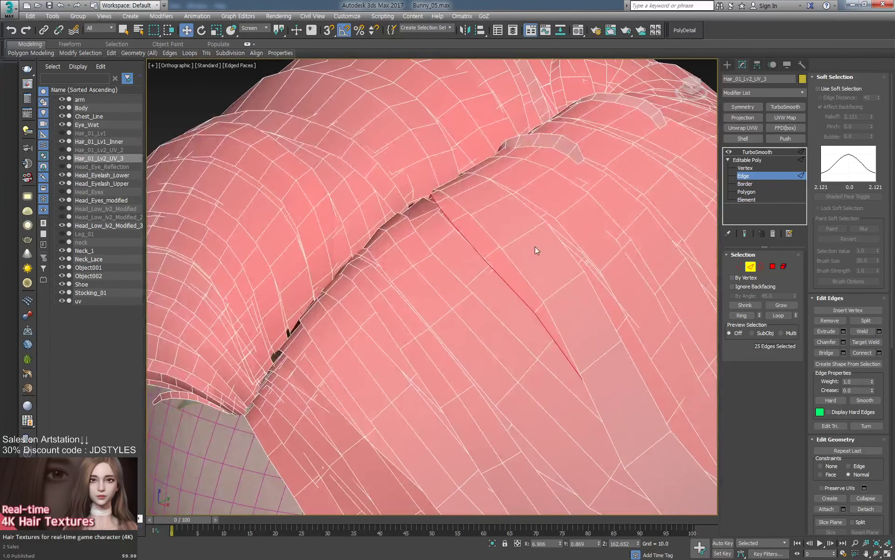
click(831, 466)
alt+middle_drag(501, 287, 471, 262)
middle_drag(596, 346, 542, 272)
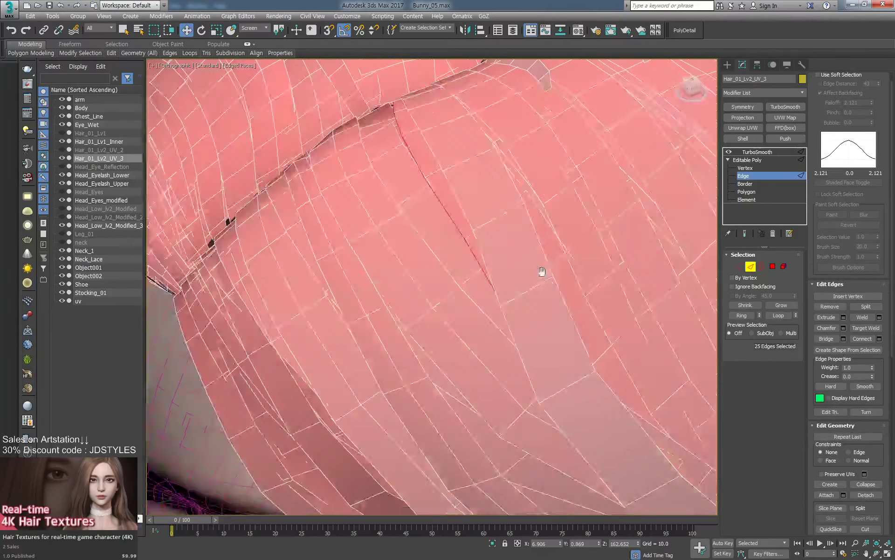
scroll(542, 271, down, 10)
drag(592, 368, 589, 369)
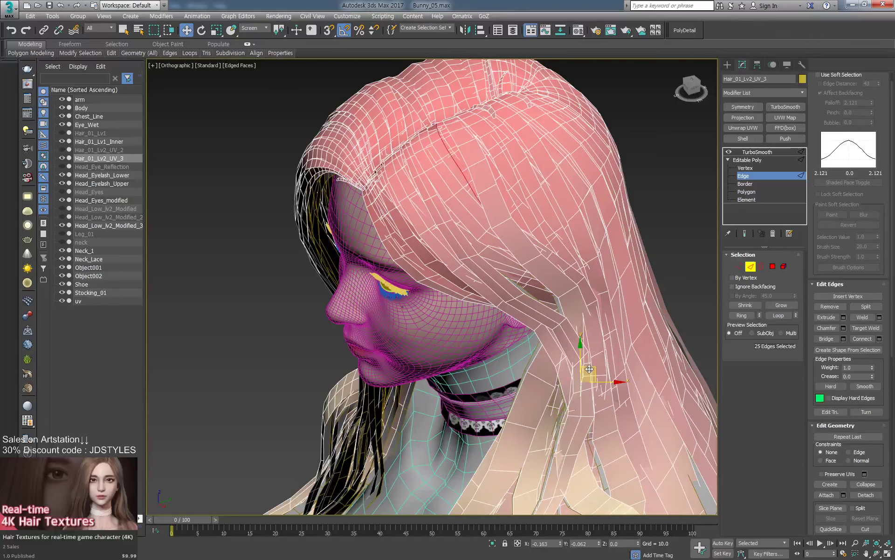
Add a lengthwise edge loop to the hair strip at the middle of the parting and move it with the Normal constraint.
scroll(490, 216, up, 4)
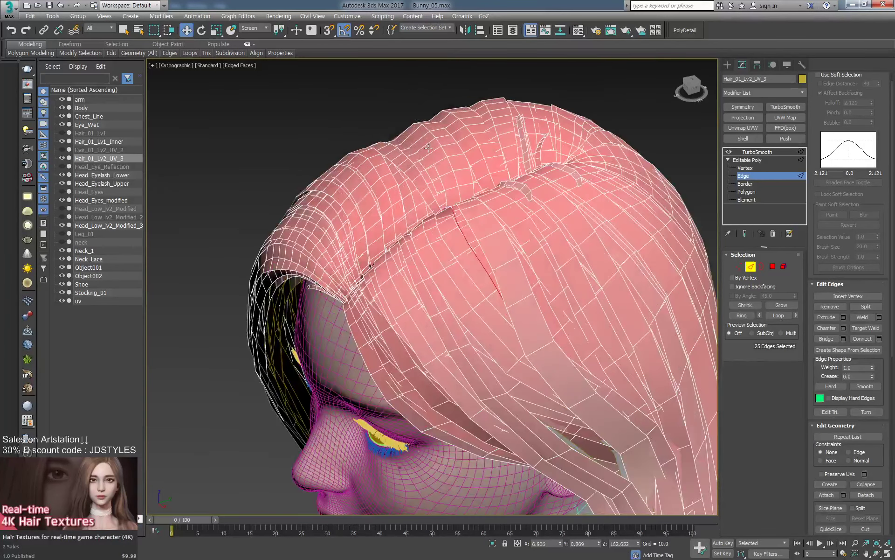
scroll(489, 216, up, 4)
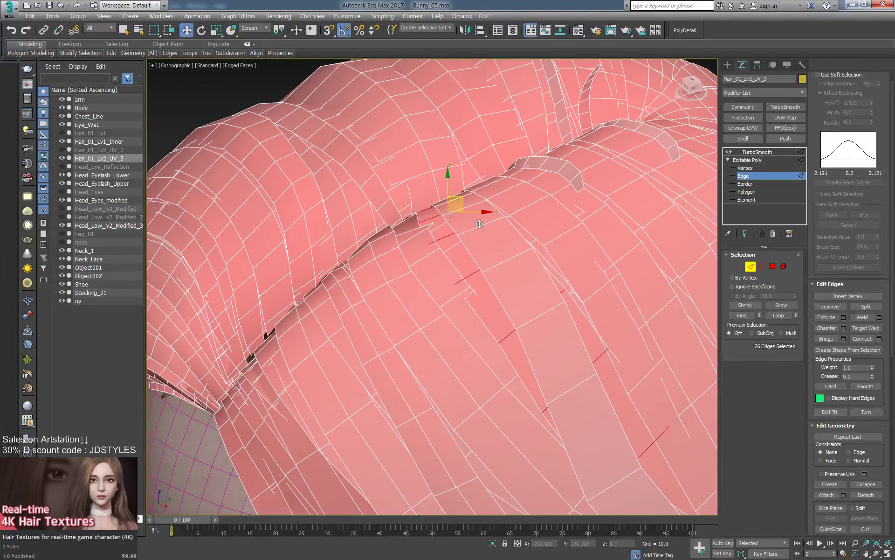
scroll(480, 223, down, 3)
alt+middle_drag(480, 222, 522, 195)
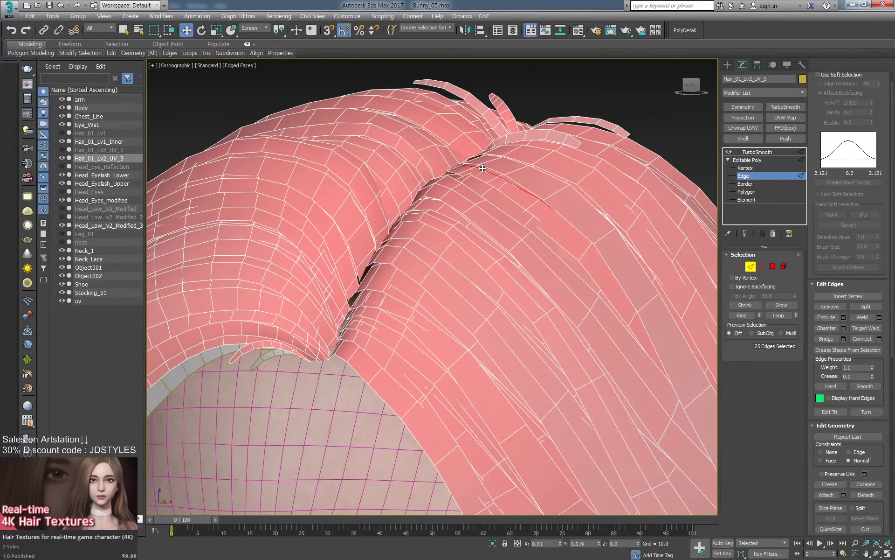
drag(483, 168, 484, 167)
Adjust both long border edges of the next hair strip on the character's left with the constraint set to None.
alt+middle_drag(479, 156, 491, 160)
click(536, 187)
key(alt+r)
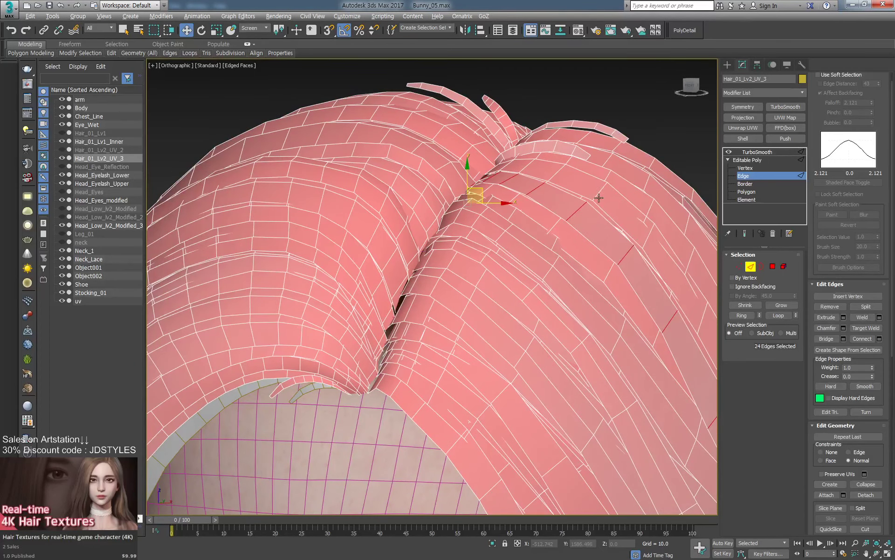
alt+middle_drag(601, 213, 691, 386)
double_click(571, 241)
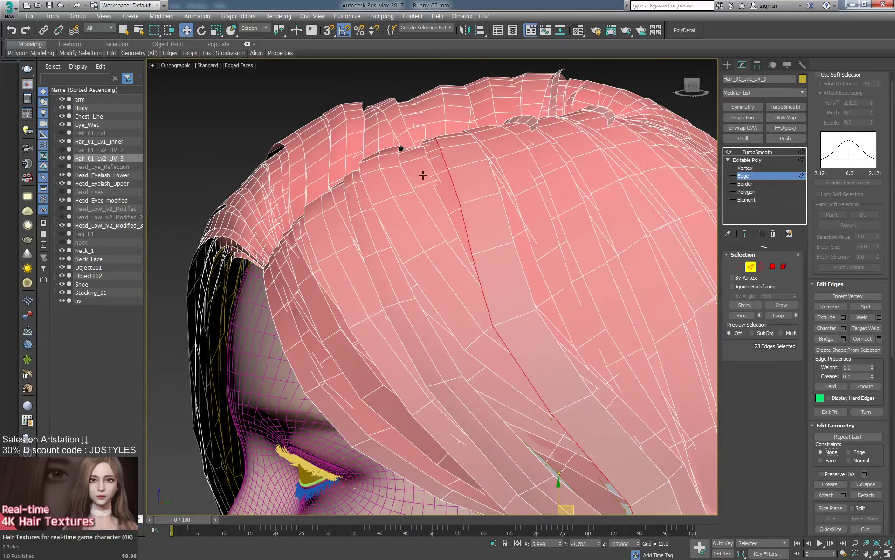
drag(444, 162, 497, 177)
double_click(495, 176)
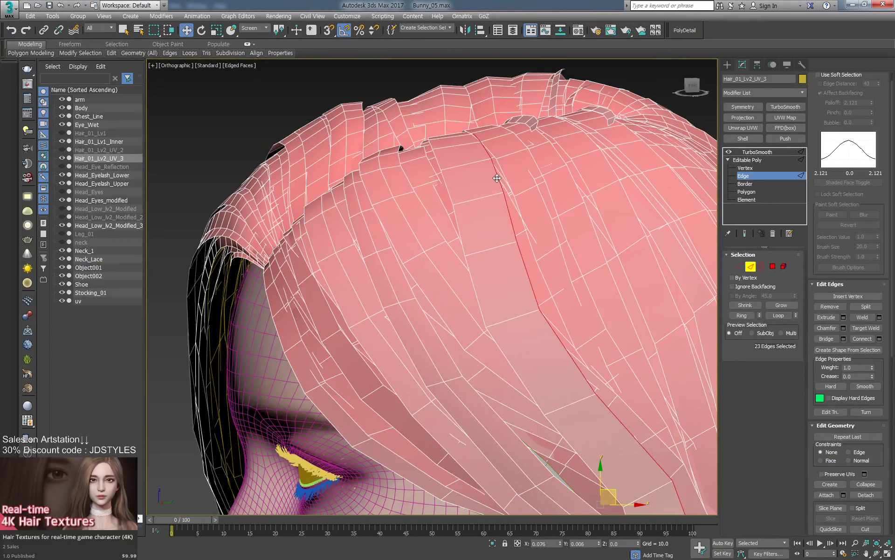
Connect a centre loop down the strip between the two adjusted borders and push it out with the Normal constraint.
click(478, 162)
key(alt+r)
key(ctrl+shift+e)
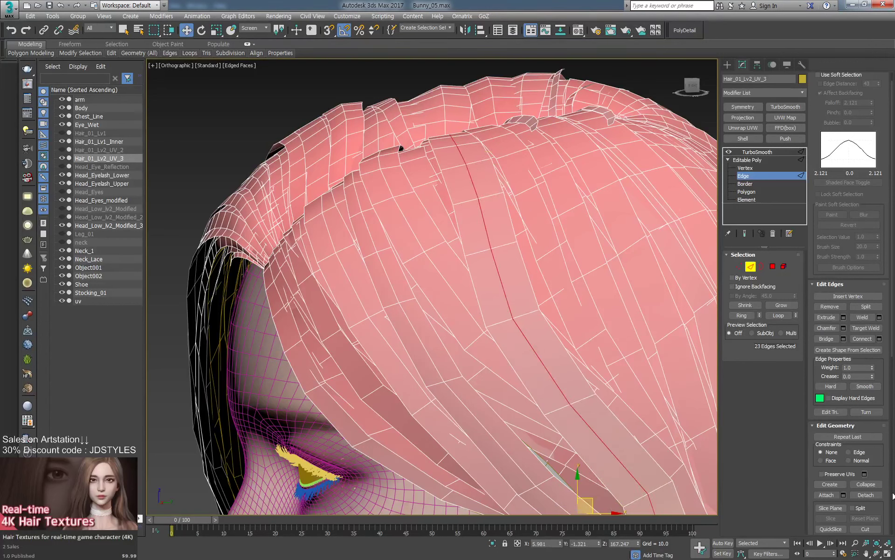
drag(483, 240, 490, 230)
Add a lengthwise edge loop to the following hair strip toward the crown and move it along its normals.
click(517, 156)
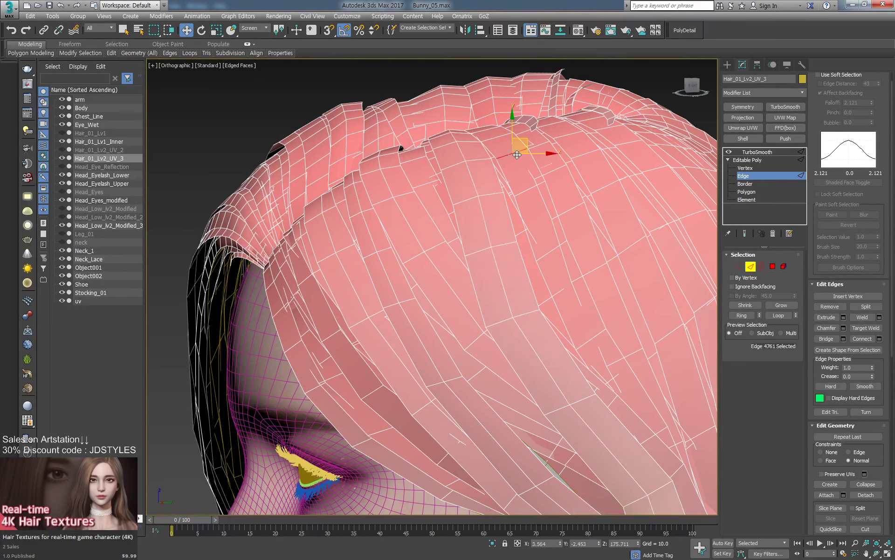
key(alt+r)
click(514, 158)
double_click(516, 157)
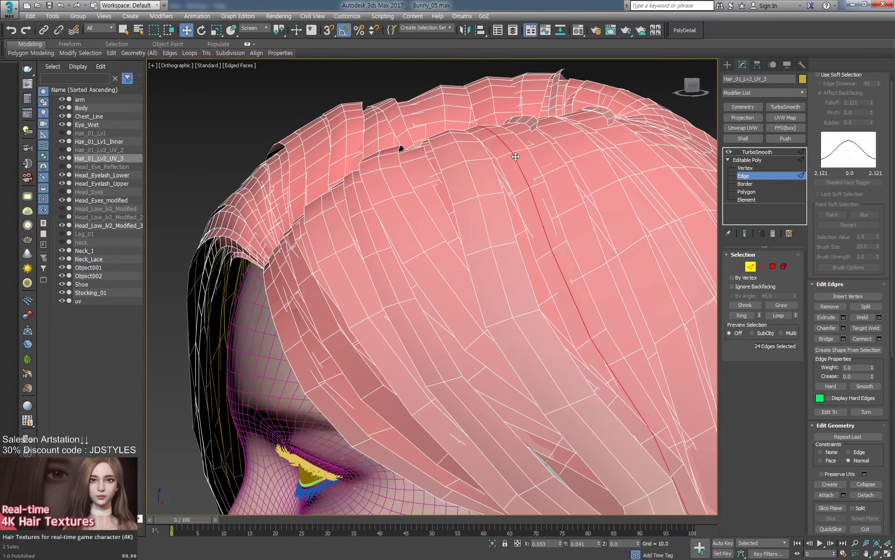
Ring-select and connect the cross edges of another outer hair strip closer to the crown on the character's left.
click(560, 136)
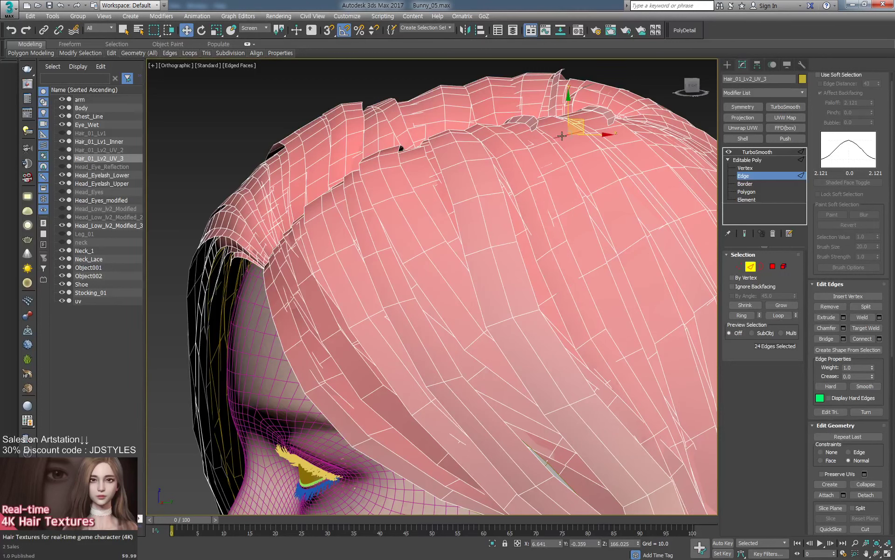
shift+click(564, 137)
key(ctrl+shift+e)
click(563, 136)
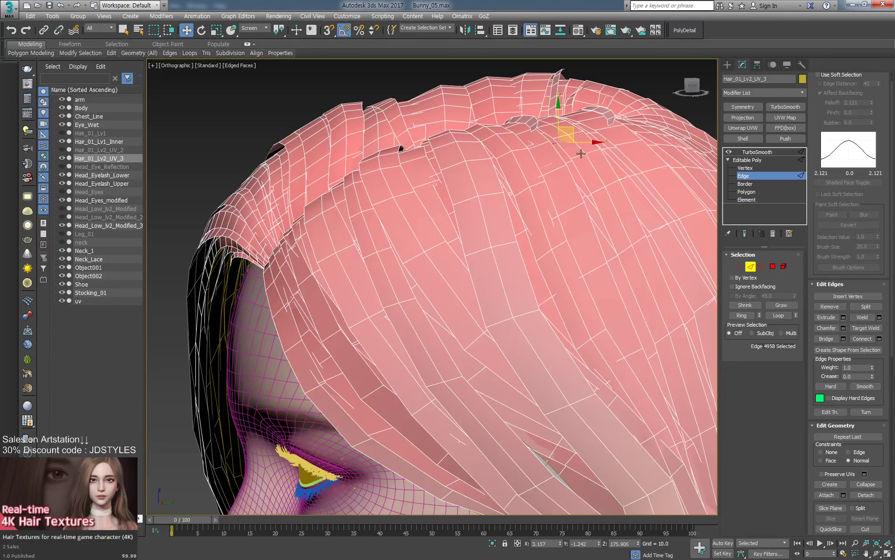
Select the lengthwise edge loop of the crown strand beside the parting and move it along its normals.
double_click(577, 143)
drag(582, 147, 619, 128)
click(610, 130)
double_click(611, 129)
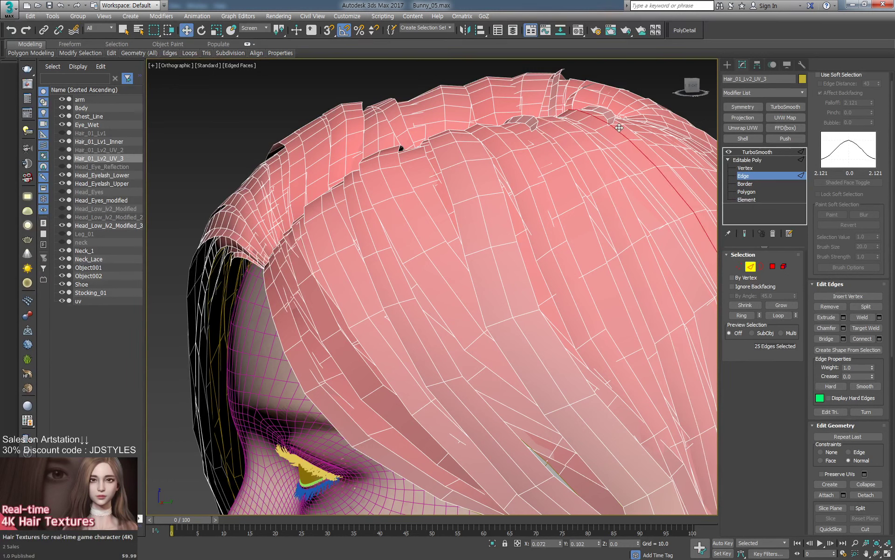
alt+middle_drag(619, 128, 507, 174)
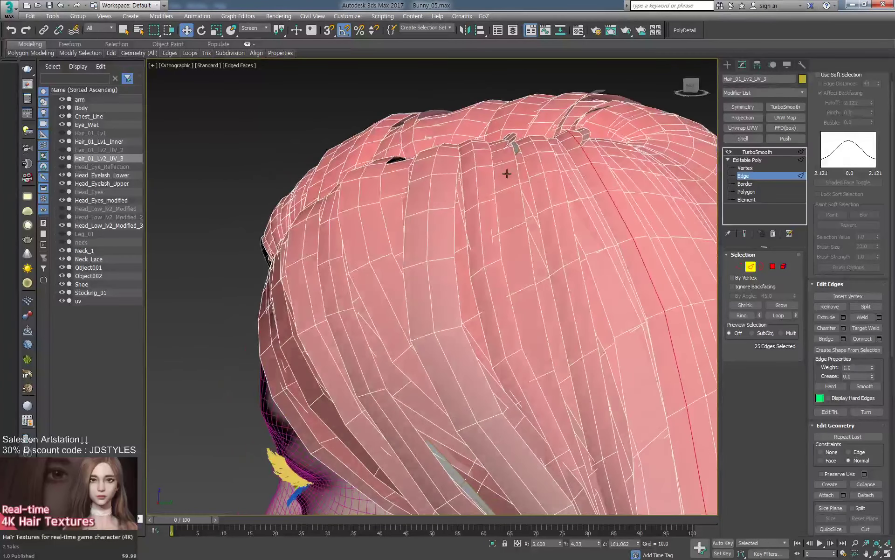
Reposition the lengthwise edge loop of the strand just below the small gap at the parting, with the edge constraint set to None.
double_click(504, 162)
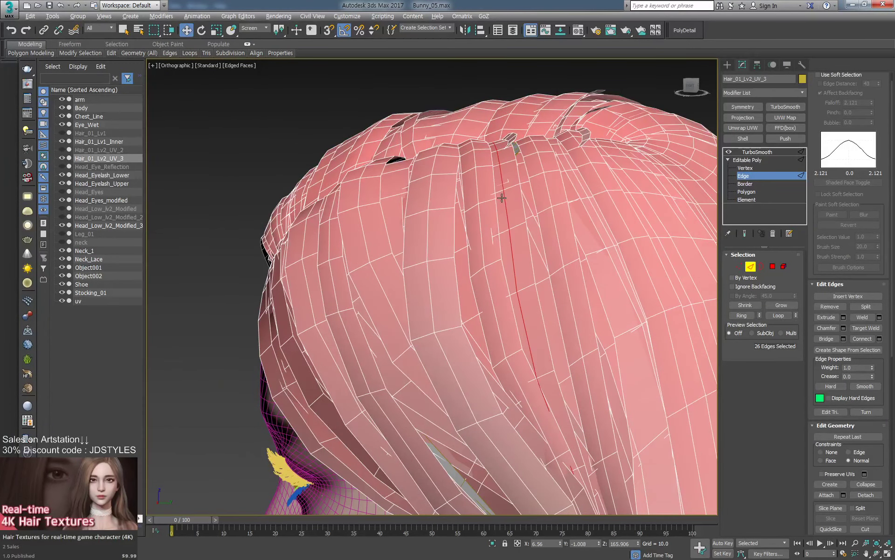
drag(501, 198, 510, 209)
alt+middle_drag(509, 210, 514, 200)
double_click(518, 200)
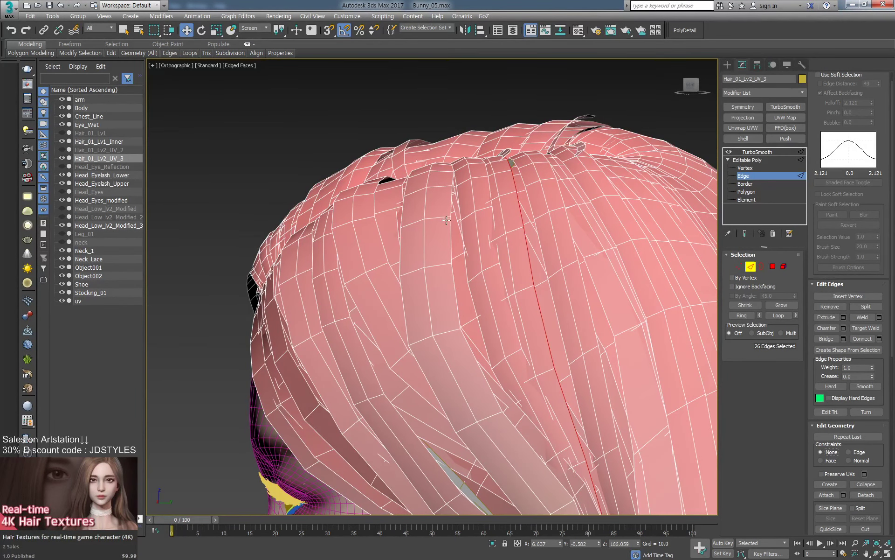
drag(525, 239, 508, 221)
alt+middle_drag(506, 223, 379, 212)
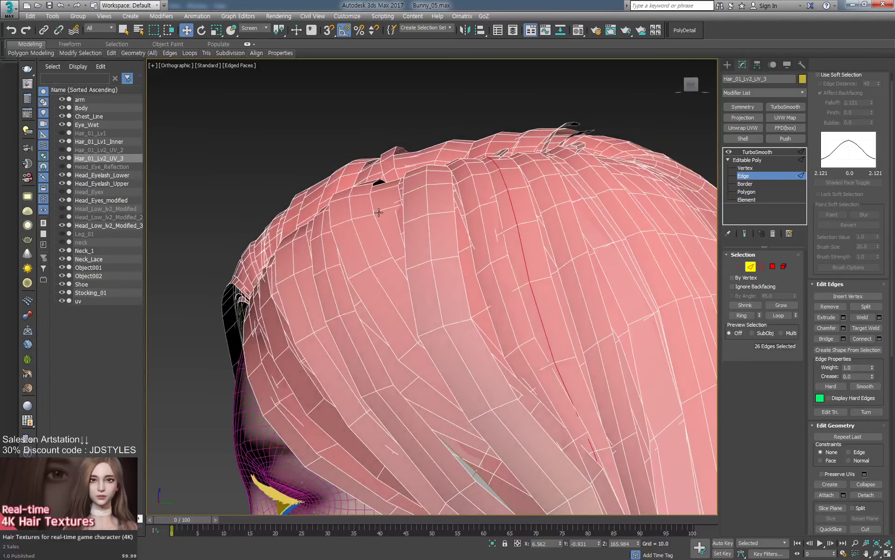
Ring-select the strand below the black gap at the parting and shift its lengthwise edge loop to cover the gap.
click(384, 188)
double_click(392, 201)
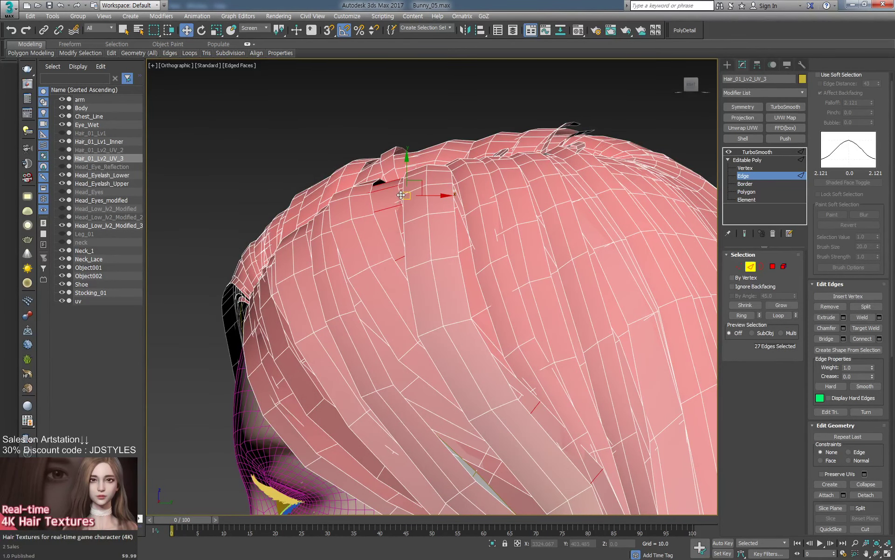
double_click(401, 195)
click(399, 193)
double_click(398, 193)
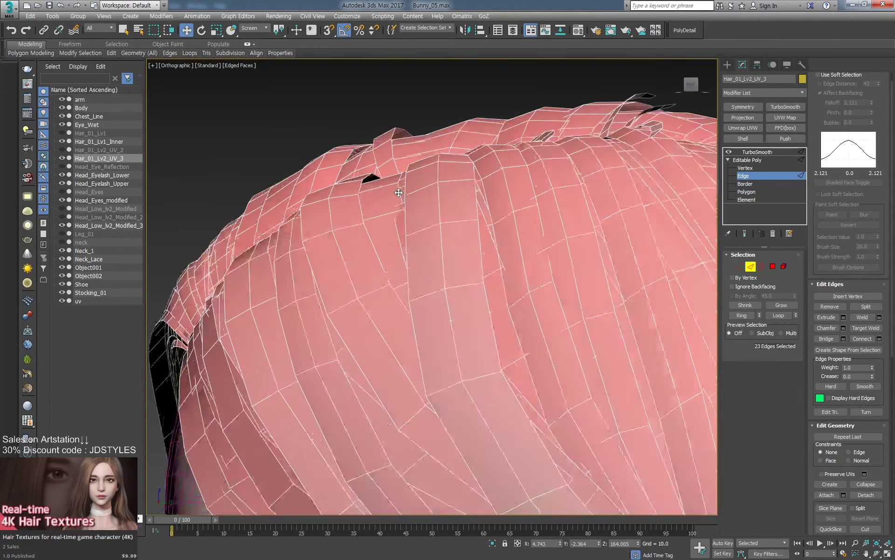
scroll(399, 189, up, 8)
scroll(402, 191, down, 3)
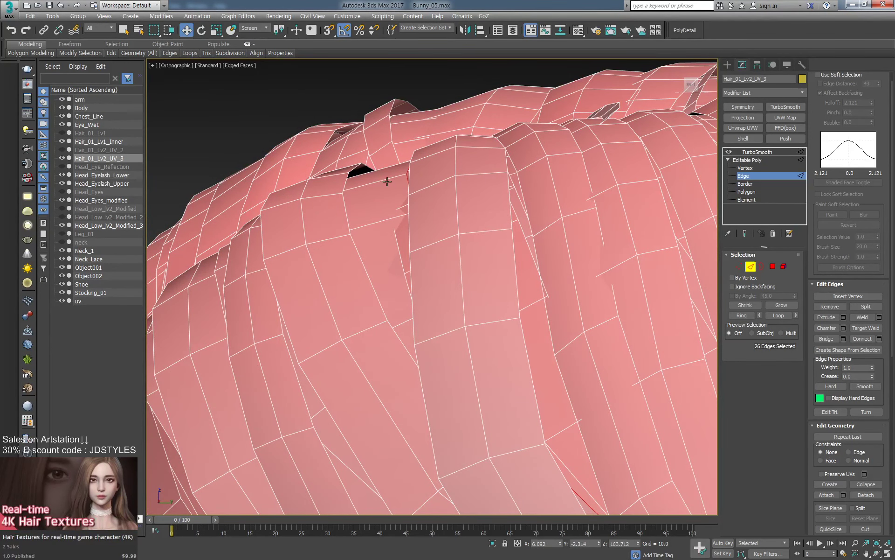
click(388, 180)
key(ctrl+z)
mouse_move(367, 211)
mouse_down()
mouse_move(369, 223)
mouse_move(372, 203)
mouse_up()
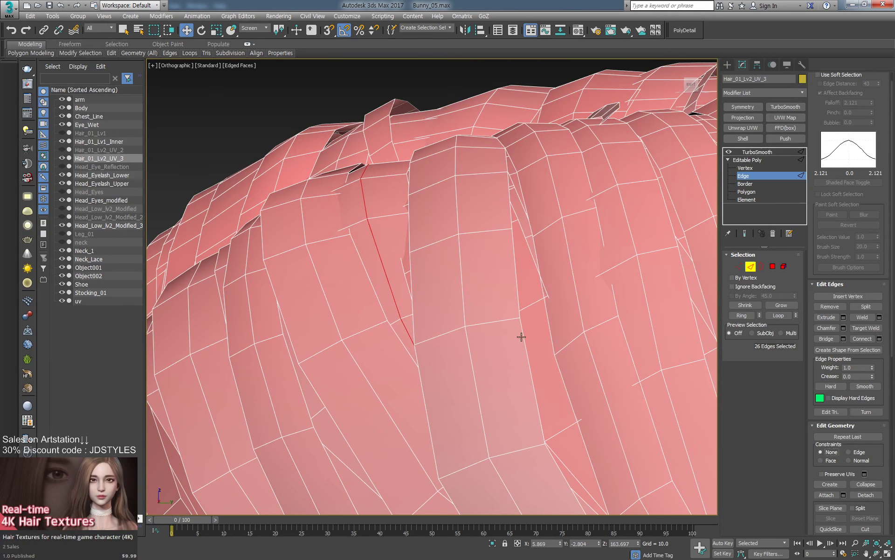
drag(365, 203, 414, 175)
scroll(414, 176, down, 6)
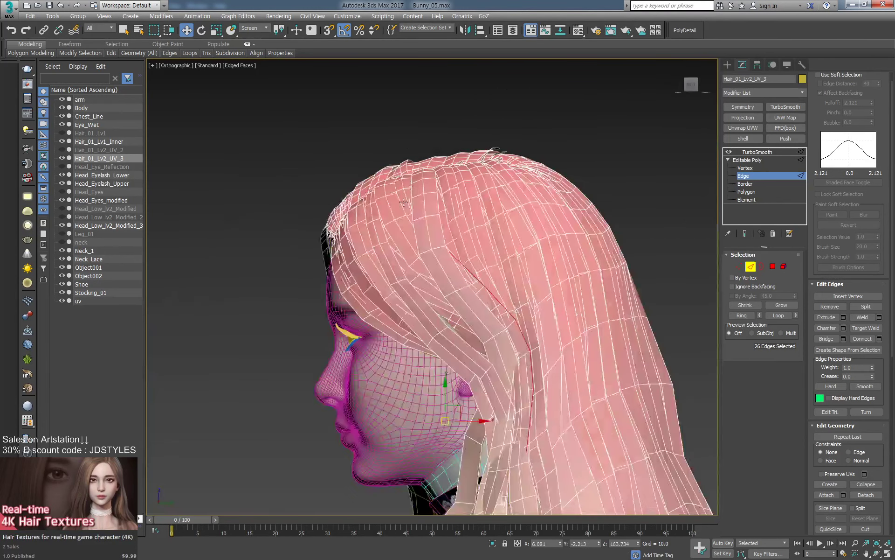
Select the lengthwise edge loop on the next strand toward the forehead and lower it slightly along the parting.
alt+middle_drag(415, 176, 344, 235)
scroll(403, 209, up, 4)
double_click(352, 190)
scroll(344, 235, up, 2)
double_click(339, 210)
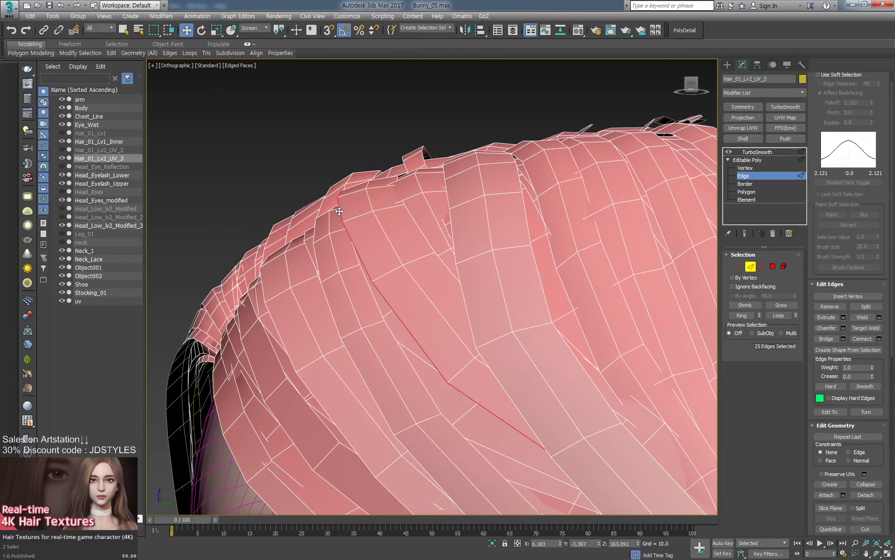
drag(338, 210, 340, 218)
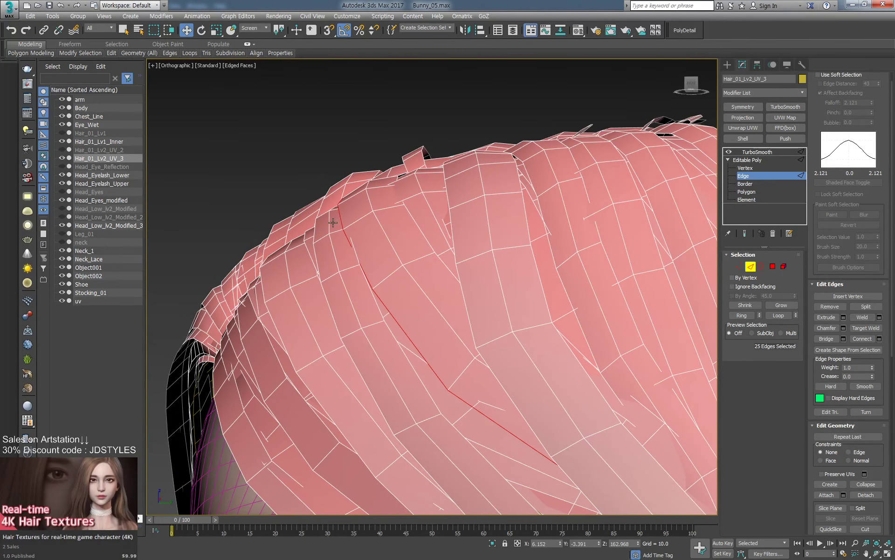
alt+middle_drag(333, 222, 337, 230)
Adjust the lengthwise edge loops of the strand under the raised front hair flap so its surface follows the neighbouring strands.
double_click(282, 214)
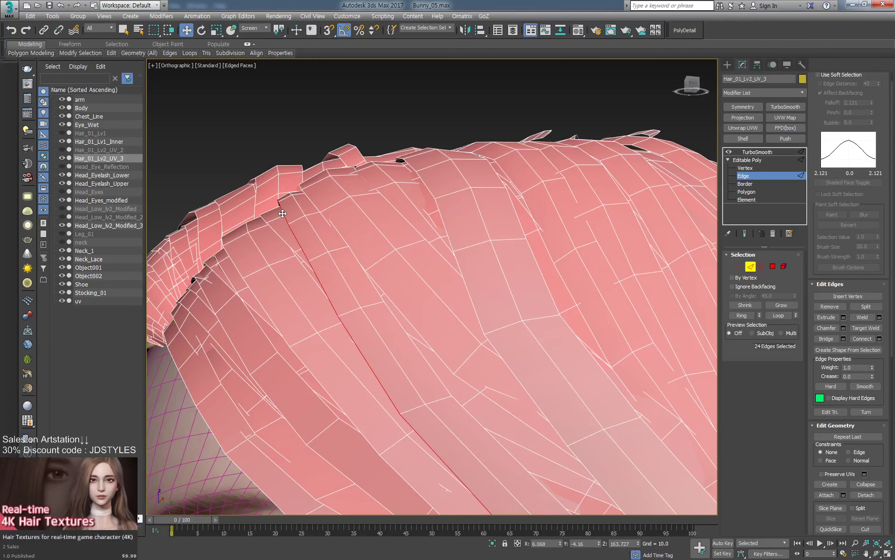
drag(284, 217, 278, 224)
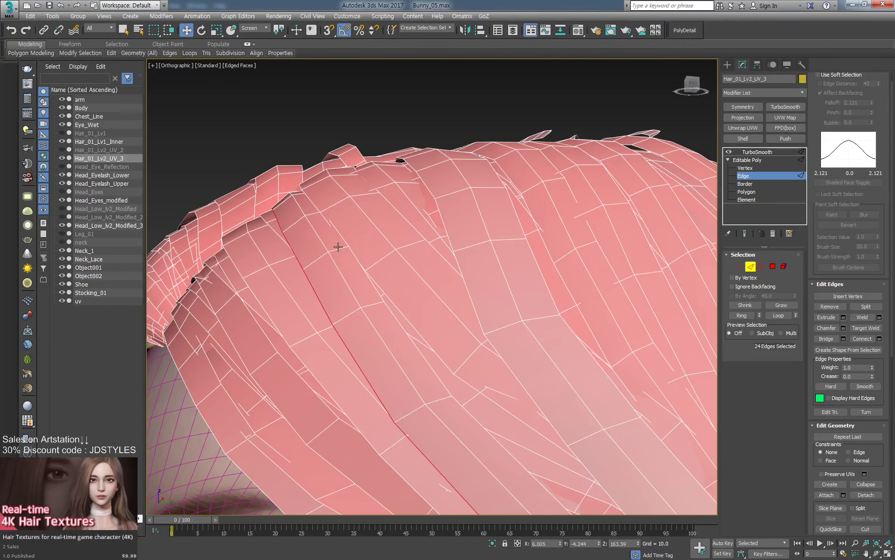
double_click(332, 261)
drag(333, 259, 330, 263)
alt+middle_drag(374, 291, 368, 291)
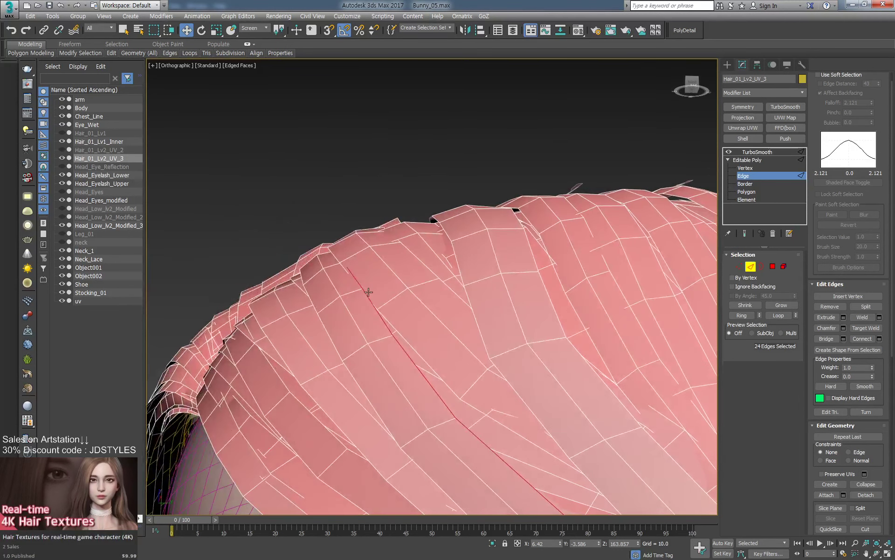
drag(371, 304, 374, 305)
alt+middle_drag(374, 305, 371, 266)
Select the lengthwise edge loop of the strand at the front of the parting, undo the last change, and check the mesh in wireframe.
click(322, 237)
alt+middle_drag(322, 237, 328, 241)
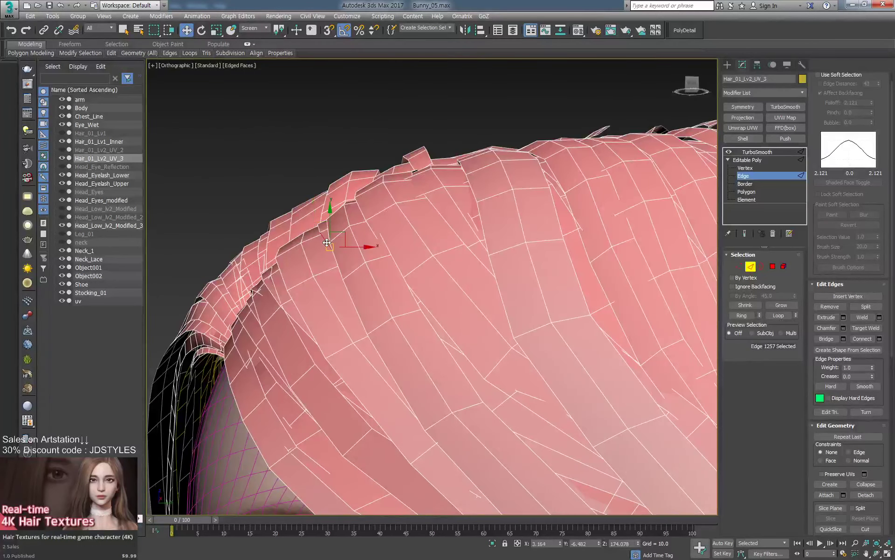
click(325, 241)
double_click(325, 241)
click(322, 232)
alt+middle_drag(322, 232, 338, 259)
key(ctrl+z)
key(F3)
key(F3)
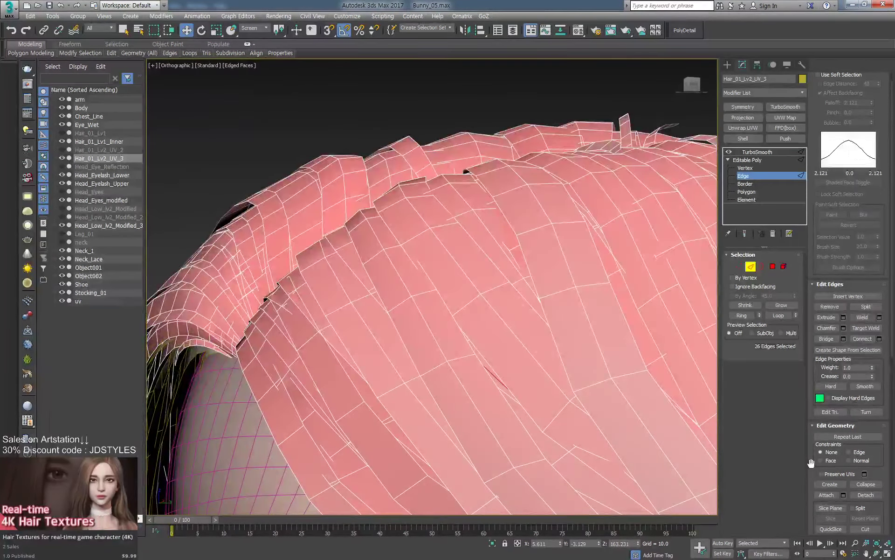
Constrain edge movement to Normal, move the selected loop along its normals, and lower the neighbouring strand's loop at the parting.
click(849, 460)
key(F3)
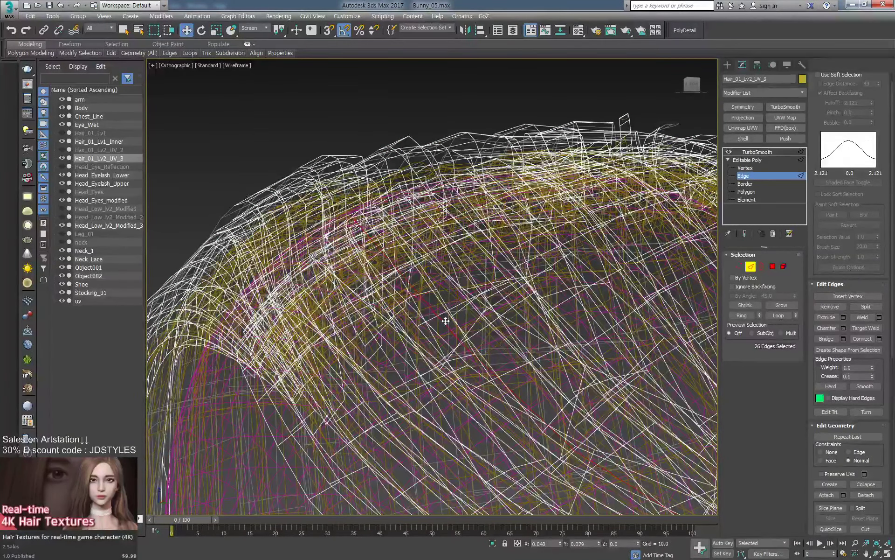
key(F3)
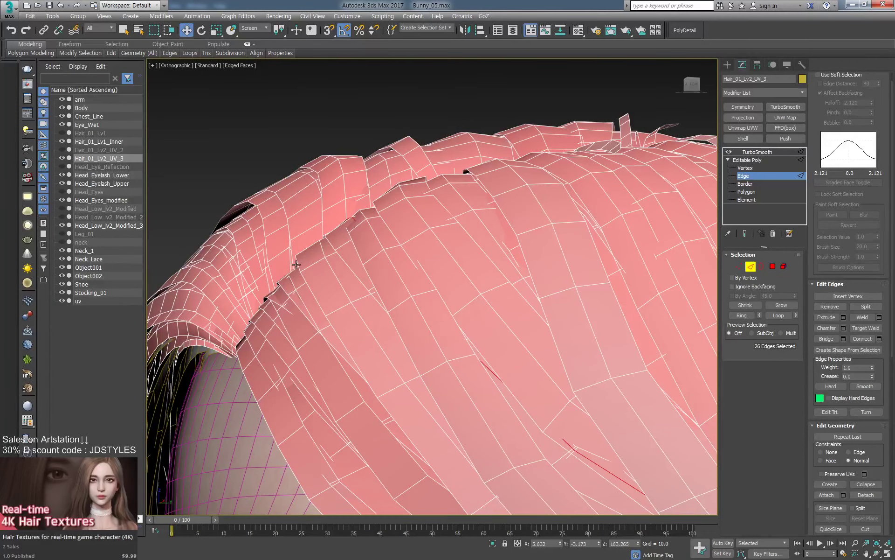
double_click(297, 265)
drag(297, 265, 298, 271)
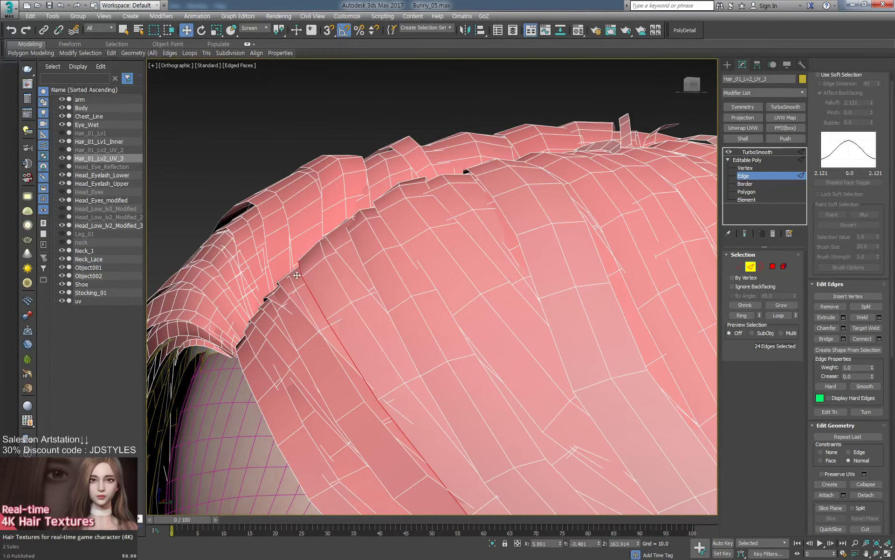
Ring-select the strand's cross edges near the front hairline, connect them with a new lengthwise loop, and reposition that loop.
middle_drag(297, 275, 380, 236)
scroll(379, 236, up, 3)
click(356, 183)
key(alt+r)
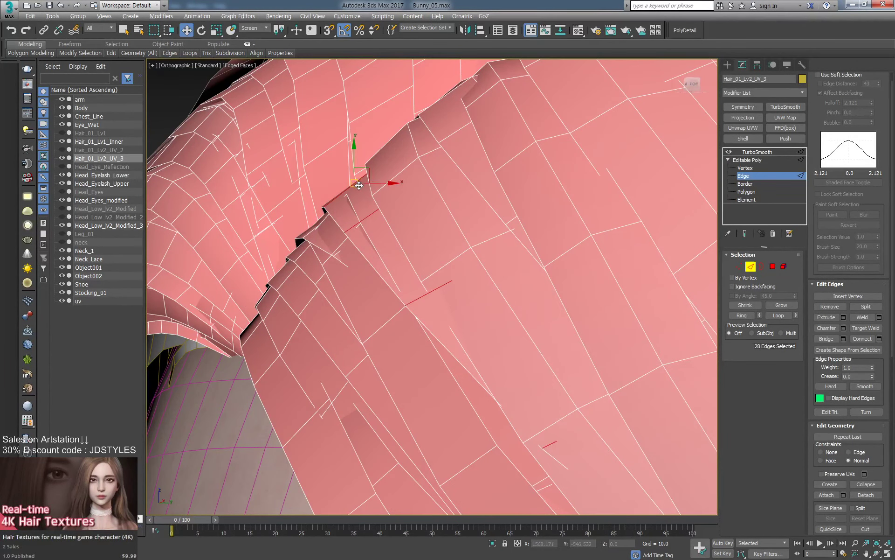
key(ctrl+shift+e)
drag(367, 198, 369, 185)
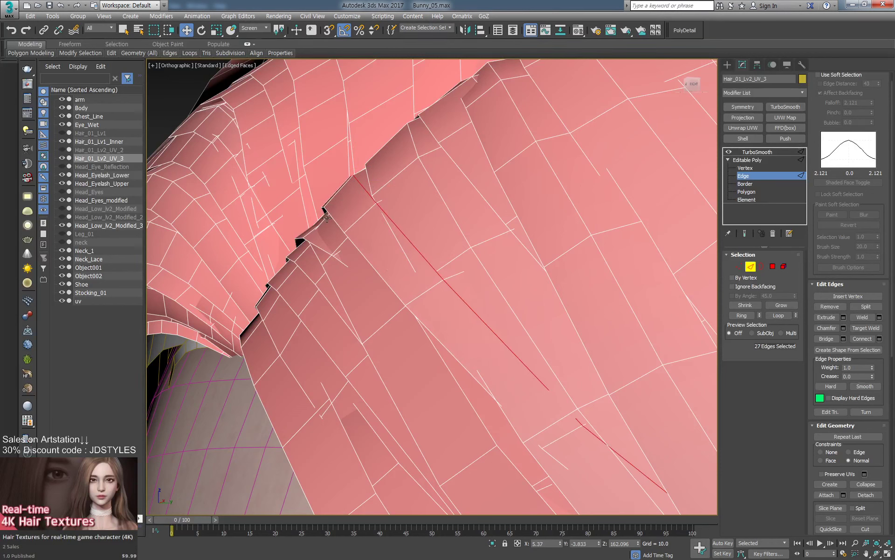
Reposition the lengthwise edge loops of the next narrow strand along the jagged parting to smooth its step.
click(327, 217)
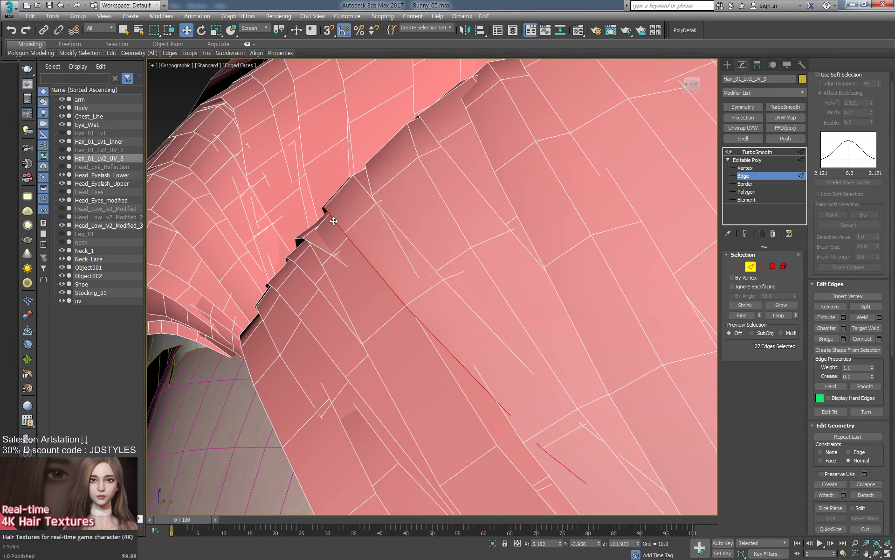
click(323, 222)
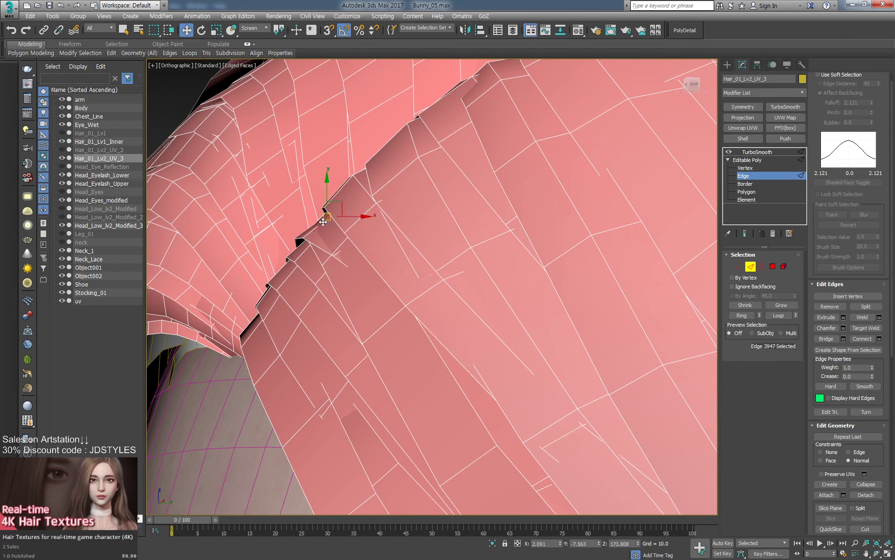
double_click(313, 254)
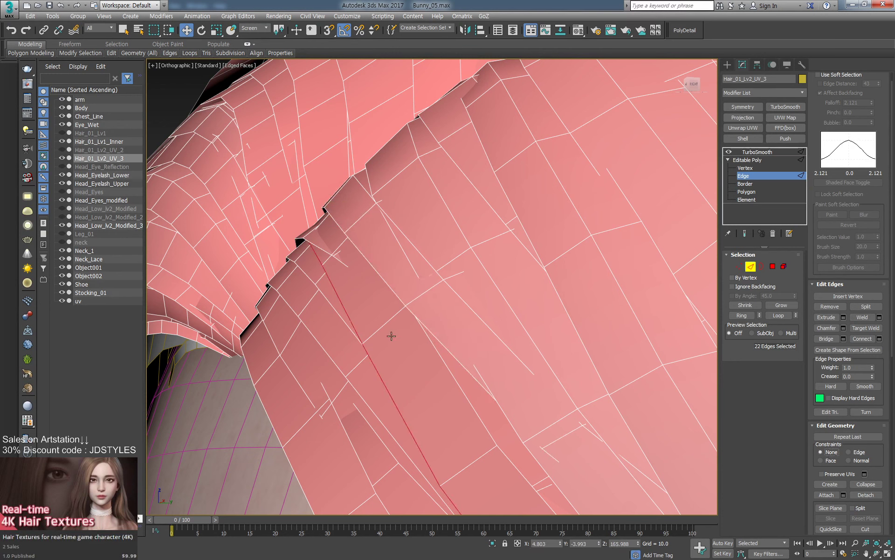
click(321, 265)
key(ctrl+z)
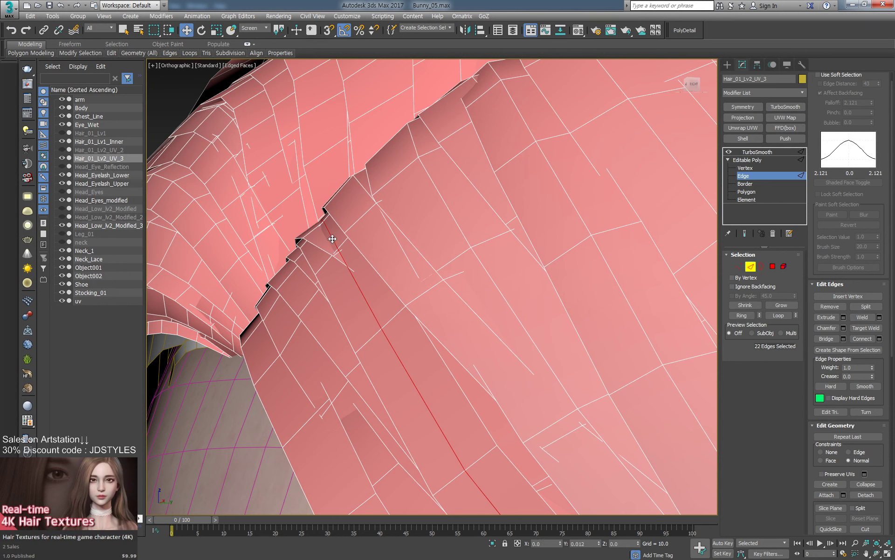
drag(326, 233, 334, 230)
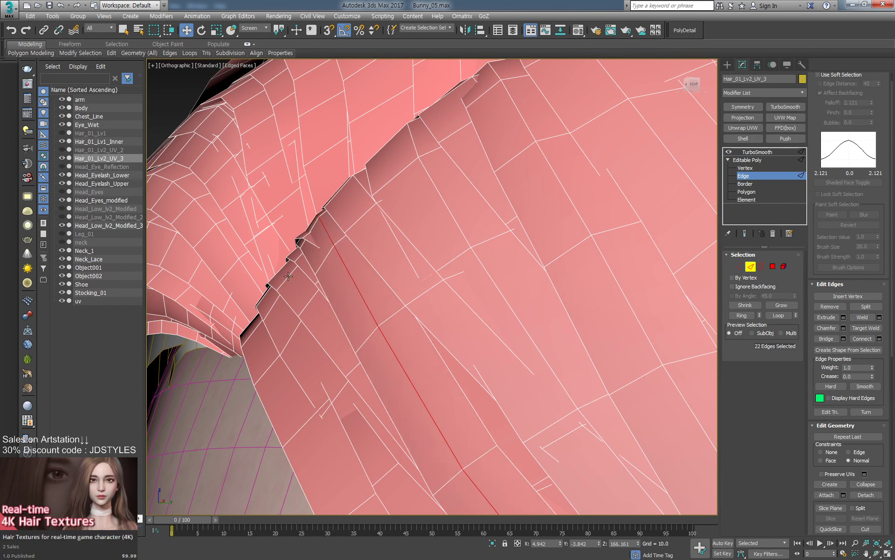
Move the lengthwise edge loops of the strands nearest the forehead and the outer hair border toward the parting corner.
drag(294, 276, 284, 301)
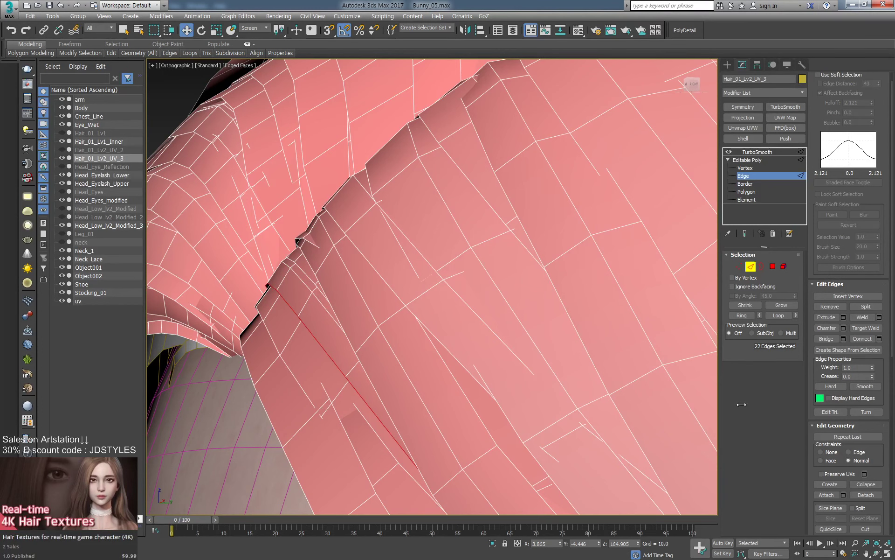
middle_drag(270, 334, 279, 278)
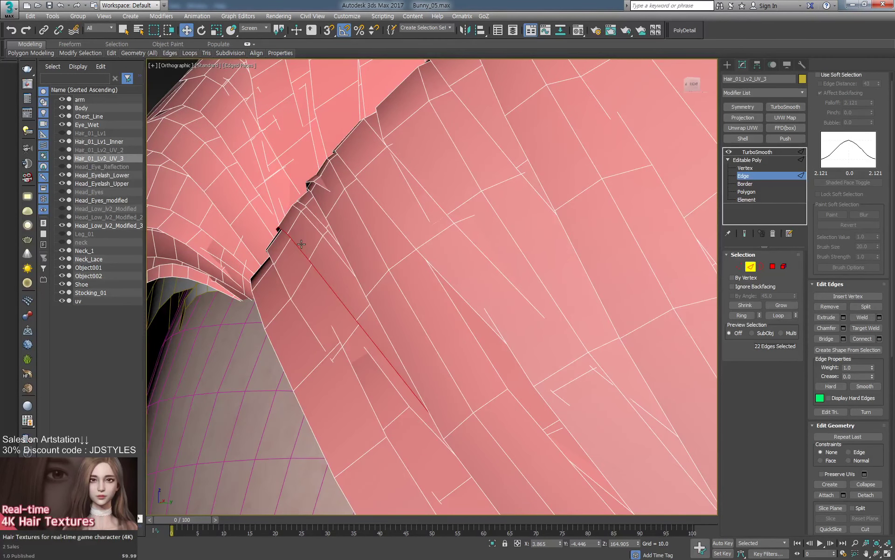
click(282, 254)
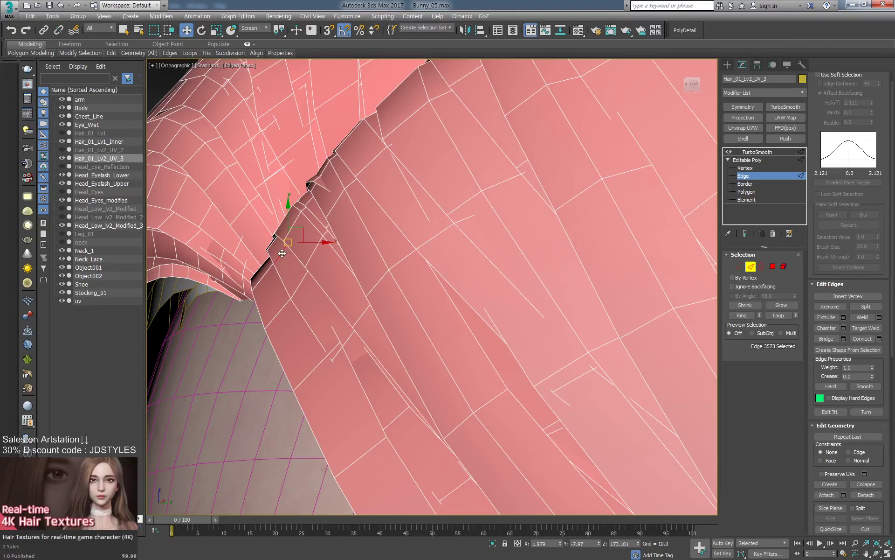
double_click(282, 253)
double_click(280, 278)
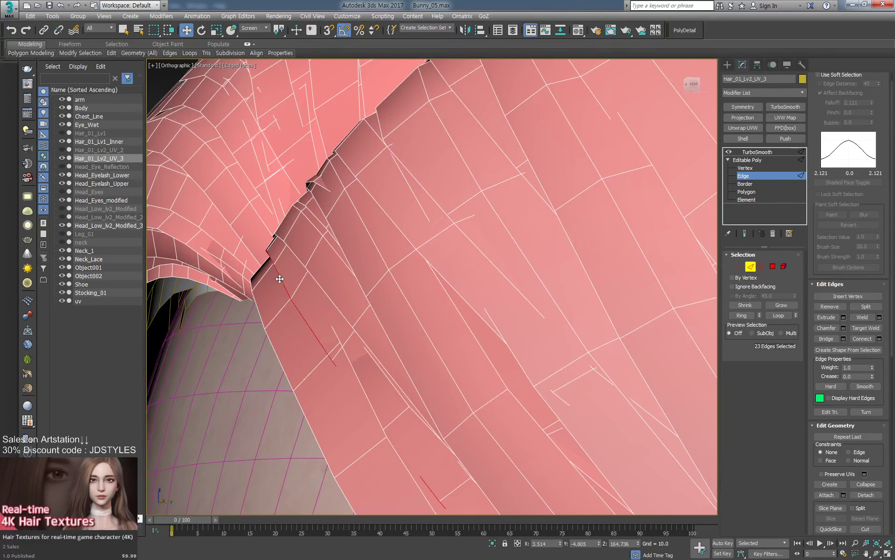
drag(279, 279, 248, 317)
double_click(255, 303)
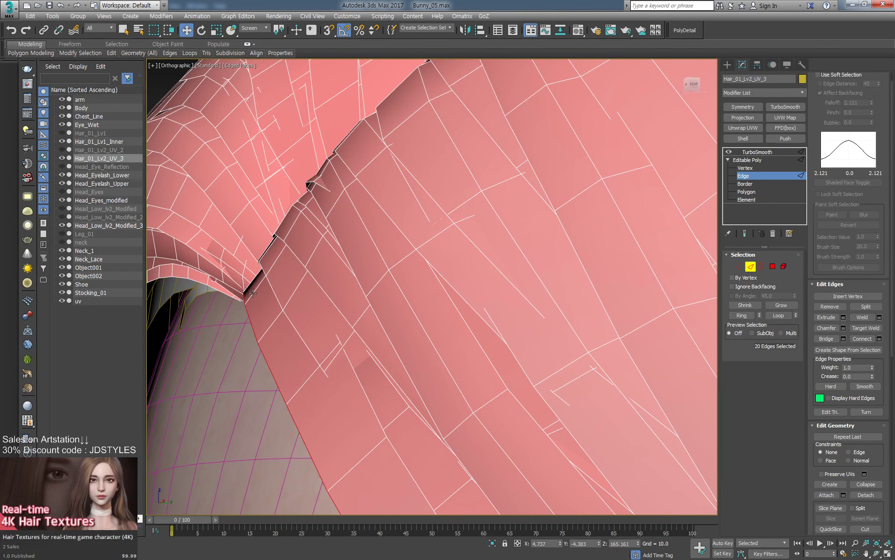
Constrain movement to Normal and move the lengthwise edge loops of the strands beside the front hair border along their normals.
click(287, 295)
double_click(286, 296)
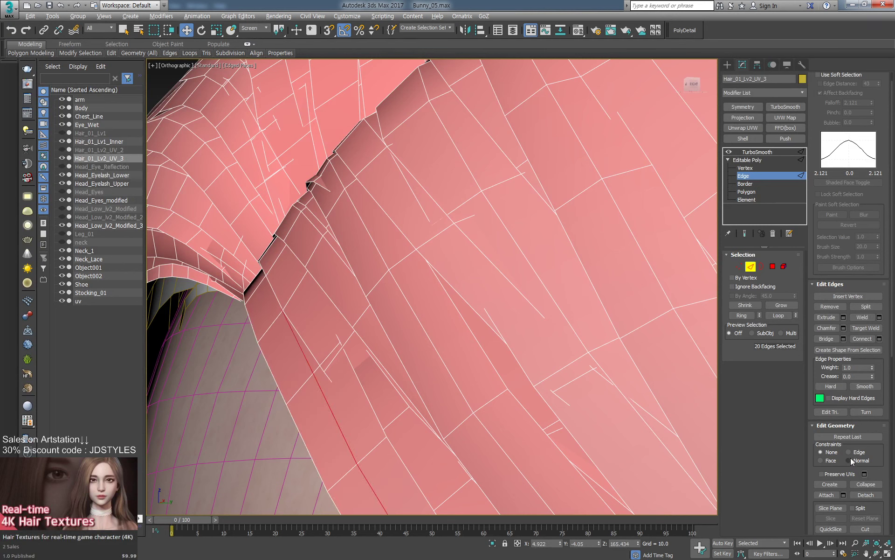
drag(331, 413, 335, 405)
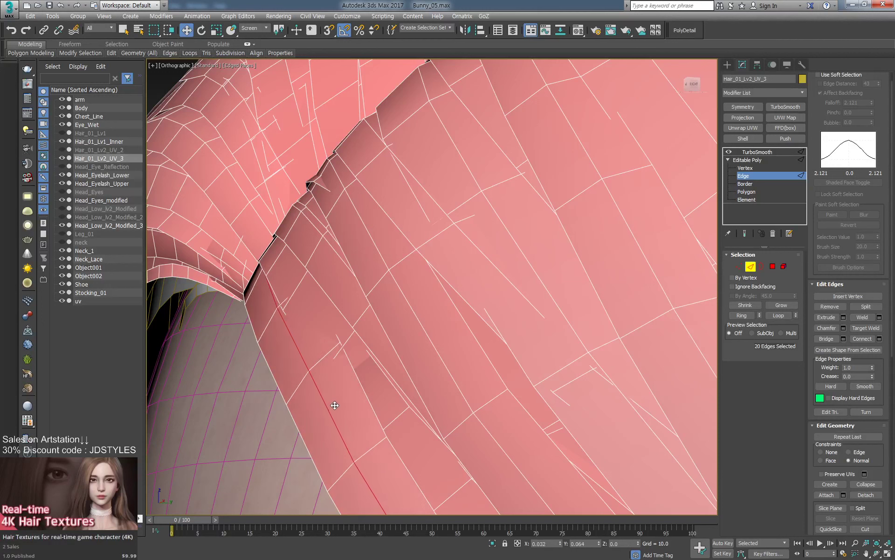
double_click(302, 280)
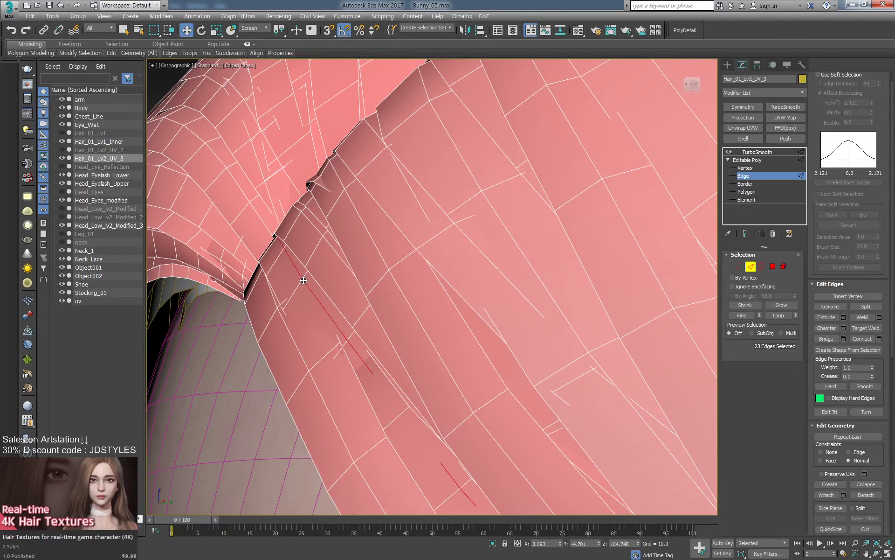
drag(304, 281, 311, 278)
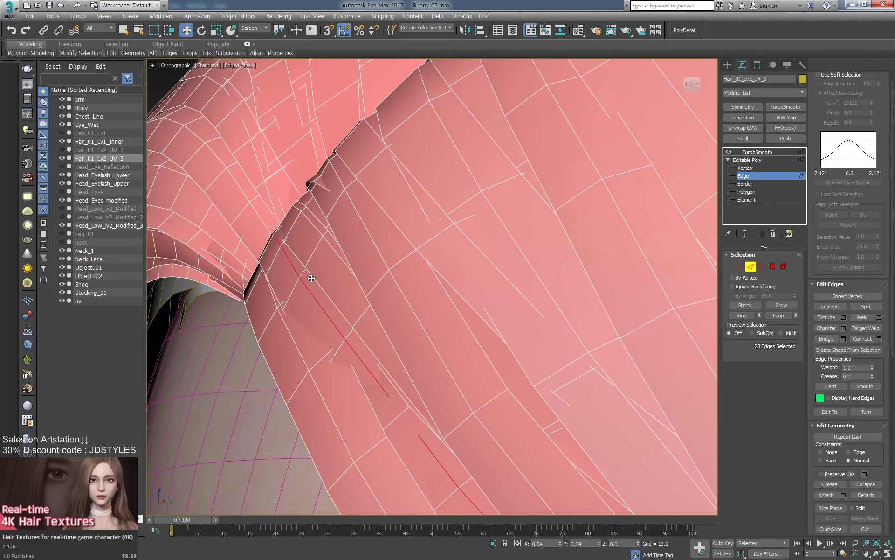
double_click(355, 376)
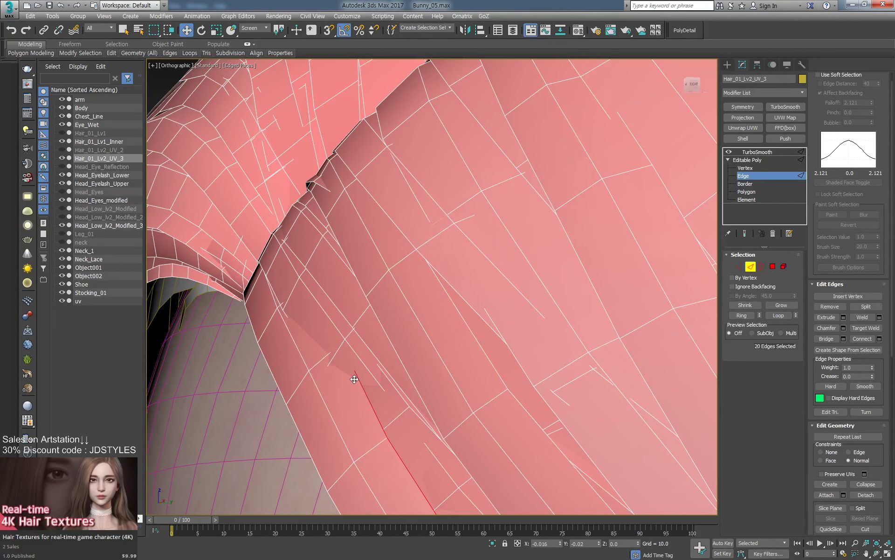
double_click(303, 363)
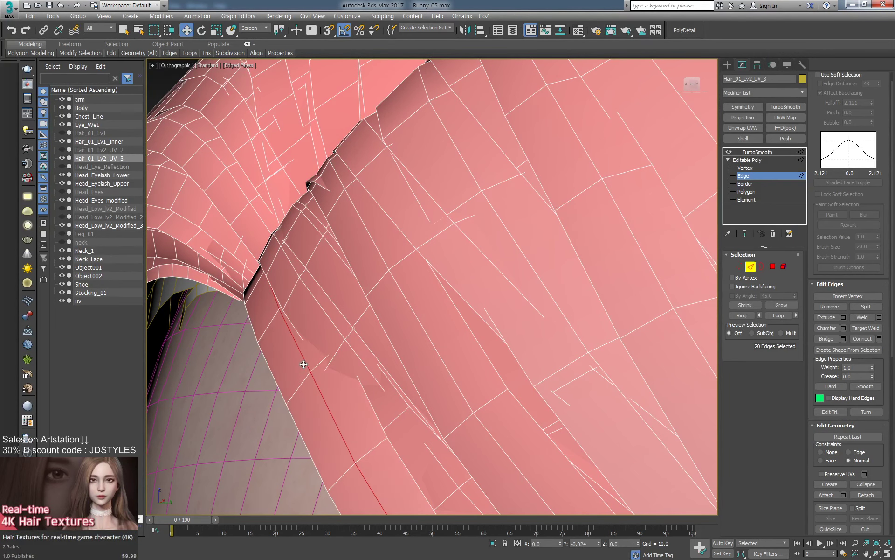
Nudge the single vertex on the strand beside the front hairline to smooth its surface, then clear the vertex selection.
key(1)
click(324, 369)
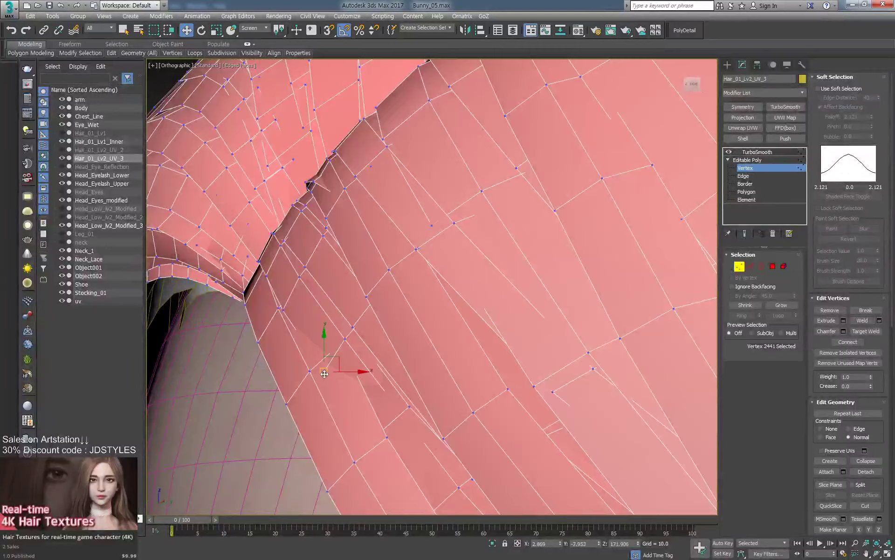
drag(325, 368, 322, 367)
scroll(379, 400, down, 2)
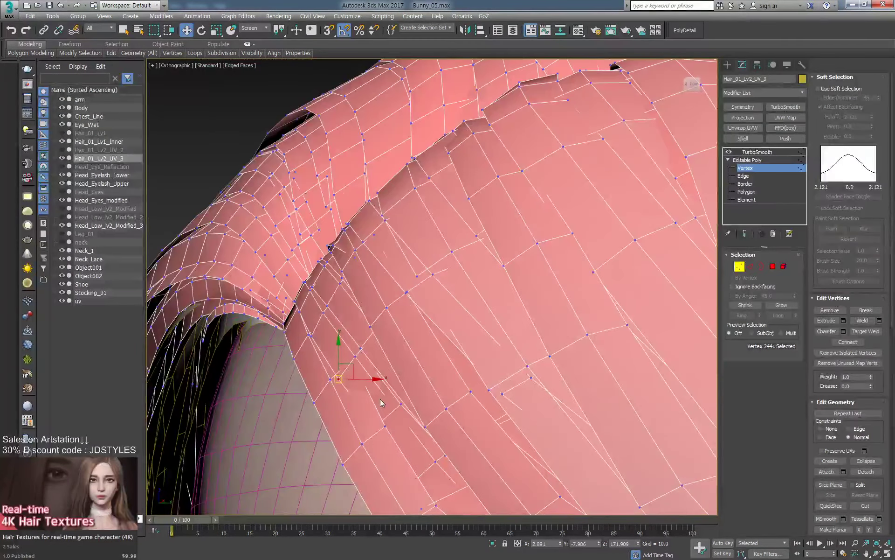
alt+middle_drag(379, 399, 508, 359)
scroll(451, 380, down, 2)
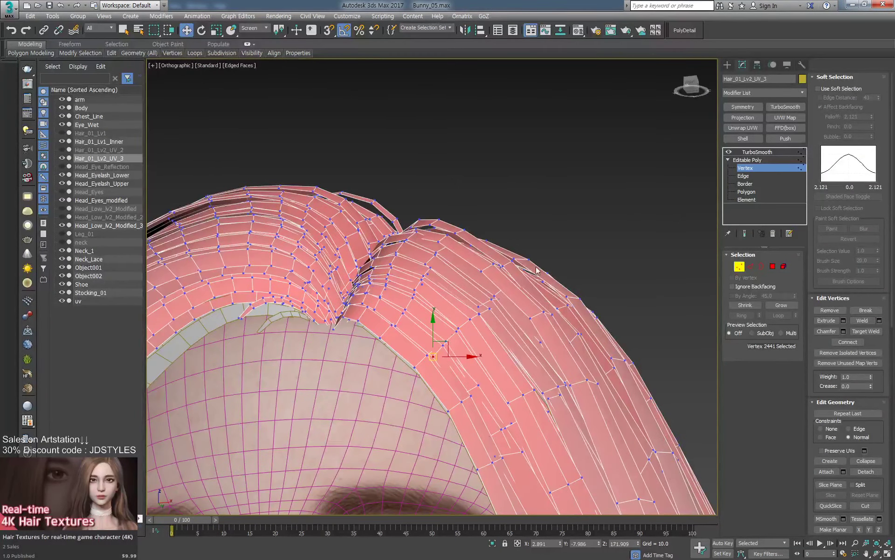
scroll(536, 270, up, 4)
click(468, 152)
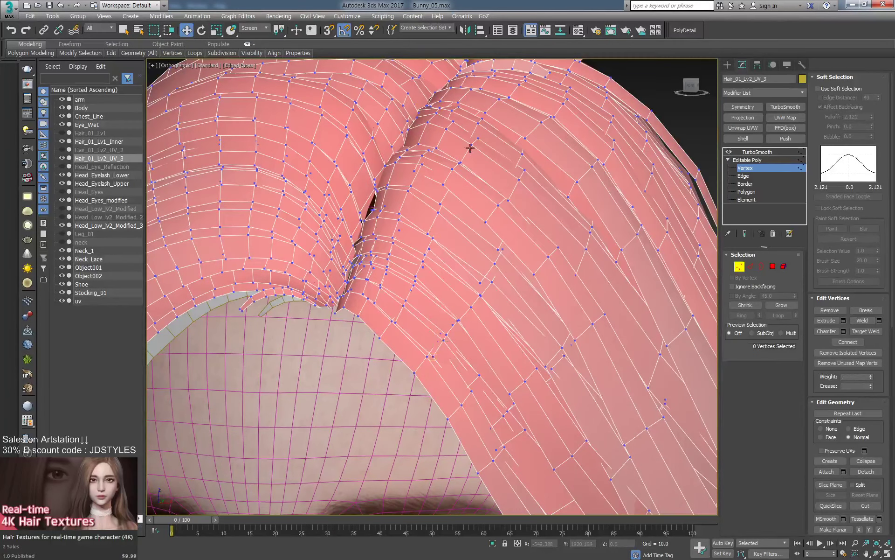
Return to the TurboSmooth level and export the smoothed hair in OBJ format, overwriting Hair_01_Lv2_UV_2.OBJ in the Mesh folder.
scroll(574, 138, down, 2)
click(725, 160)
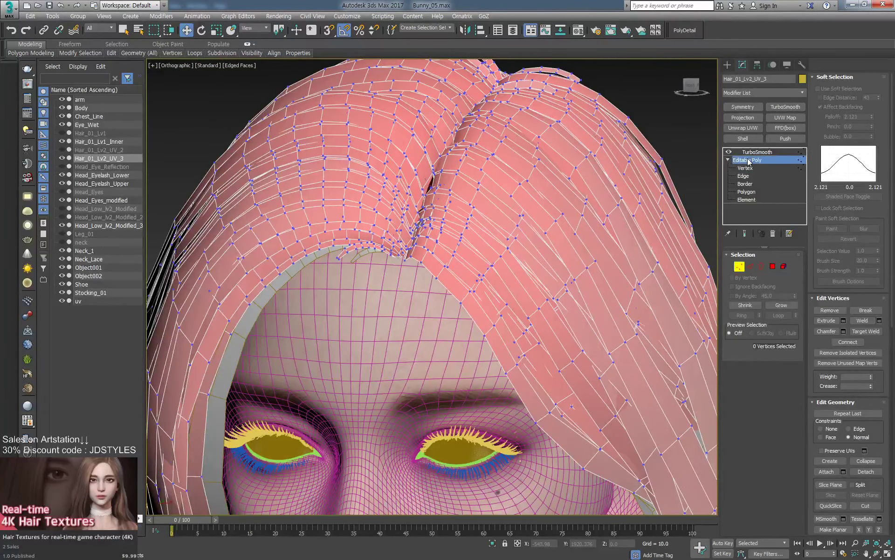
click(755, 153)
scroll(510, 204, down, 2)
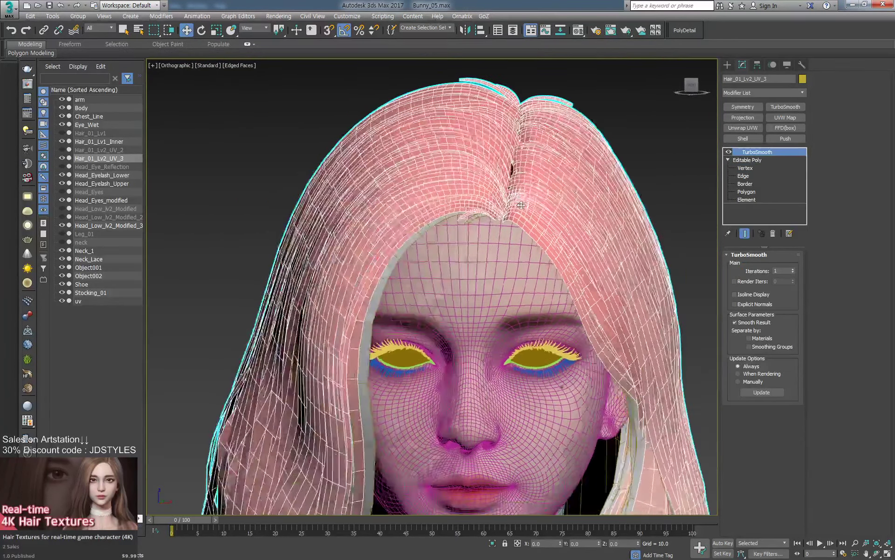
key(ctrl+e)
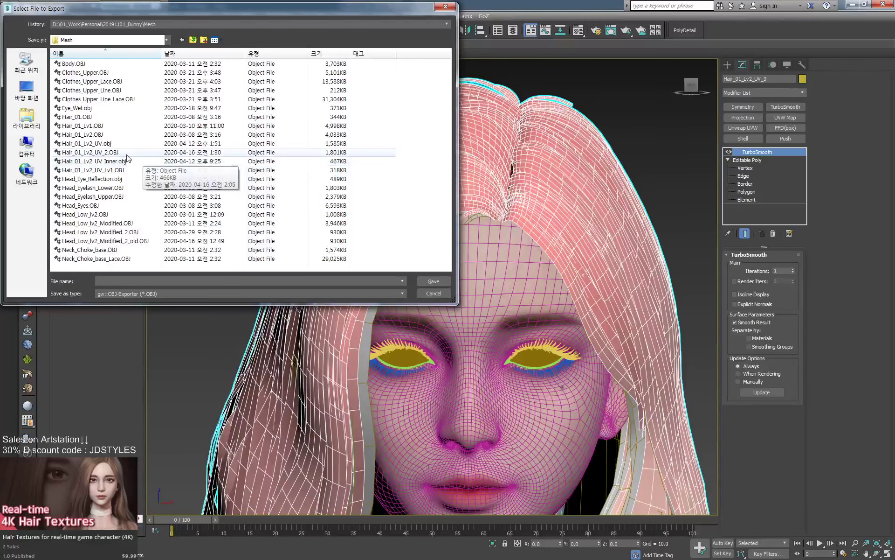
double_click(123, 154)
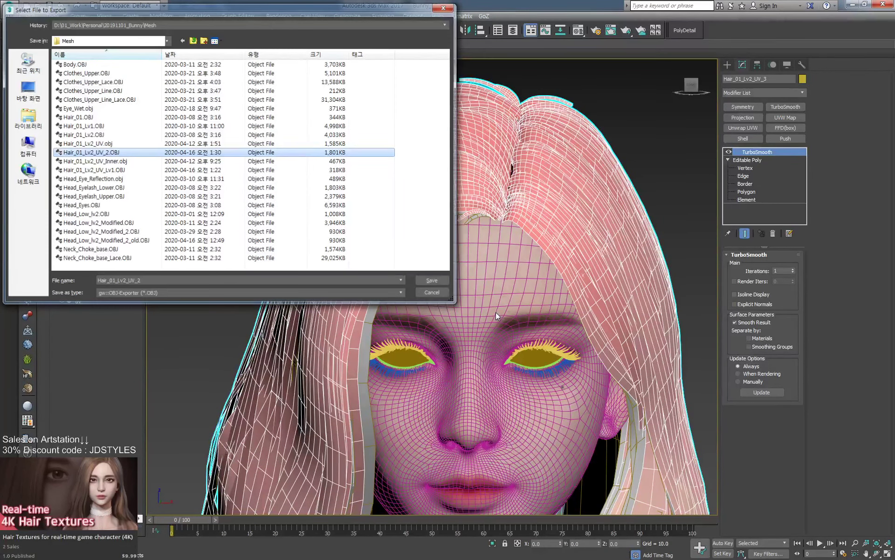
key(Return)
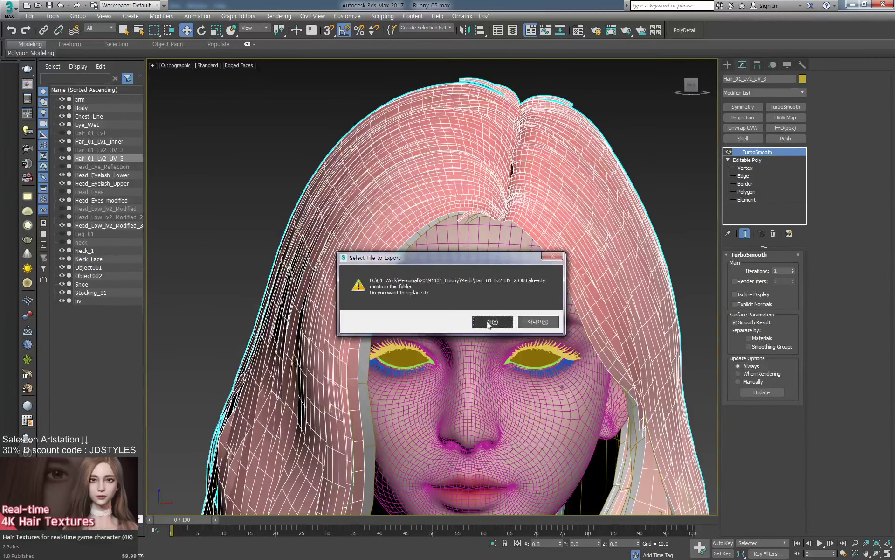
click(489, 321)
click(394, 360)
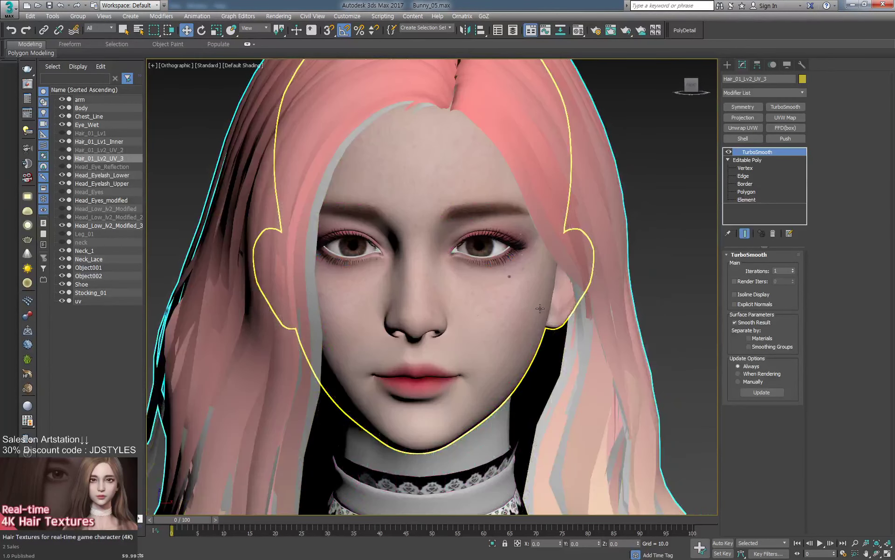
Save the scene into the 20191101_Bunny project folder under a new name based on Bunny_05.
middle_drag(540, 308, 619, 366)
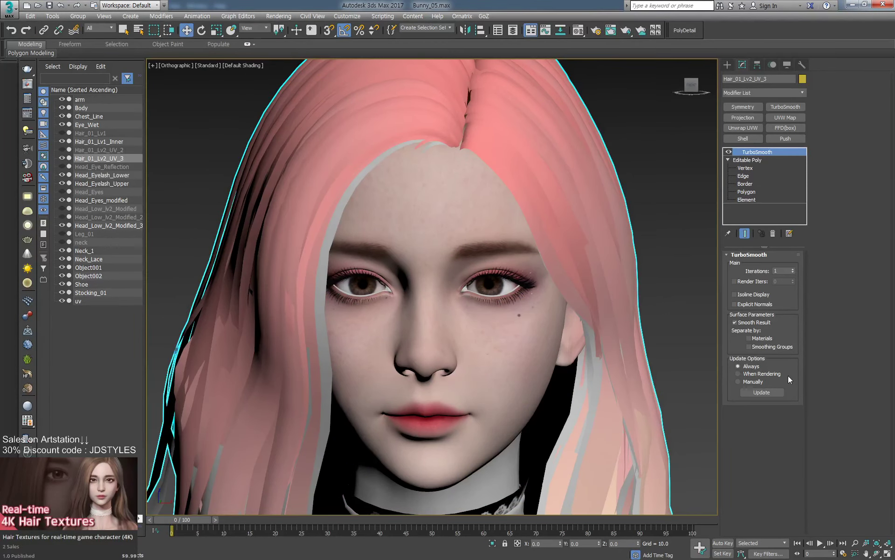
key(ctrl+shift+s)
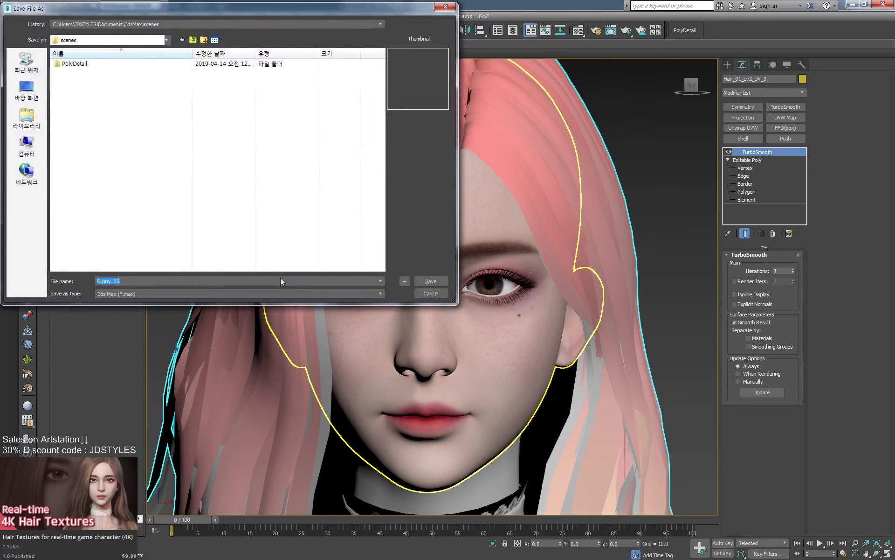
click(193, 40)
click(187, 24)
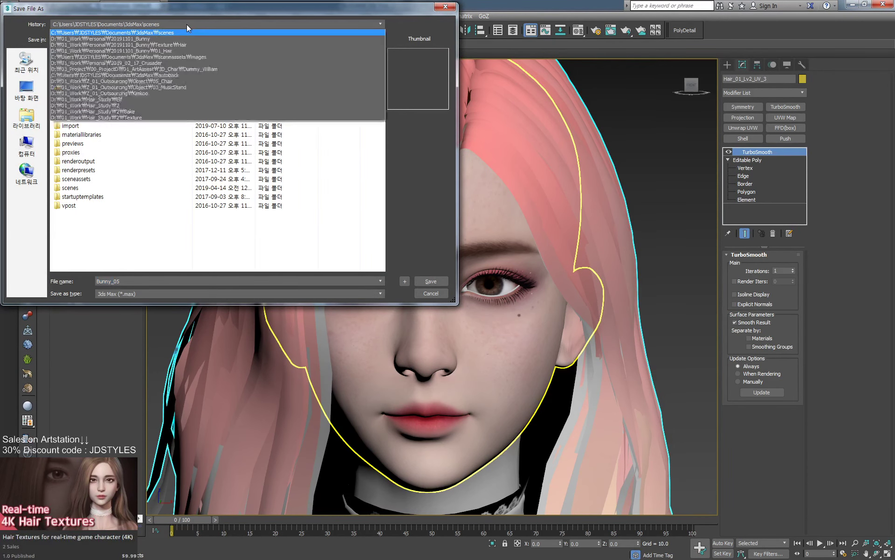
click(183, 33)
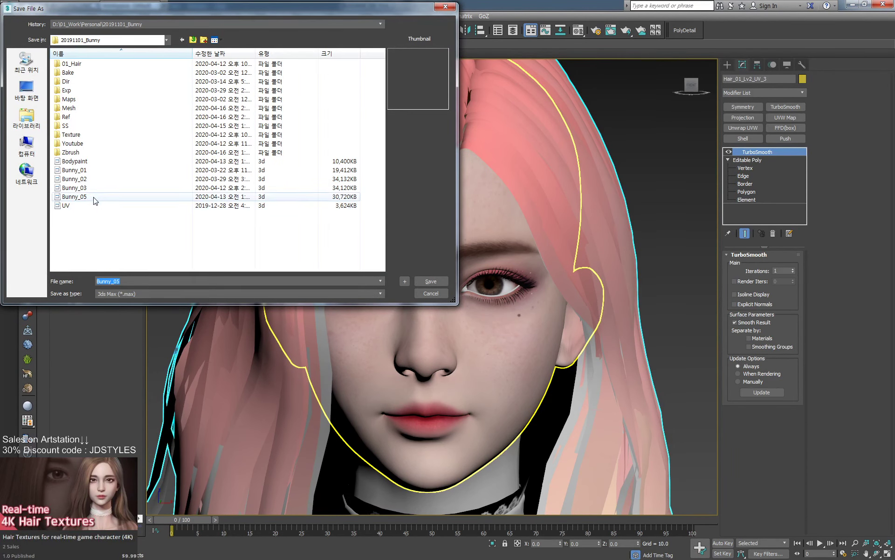
click(107, 197)
click(149, 282)
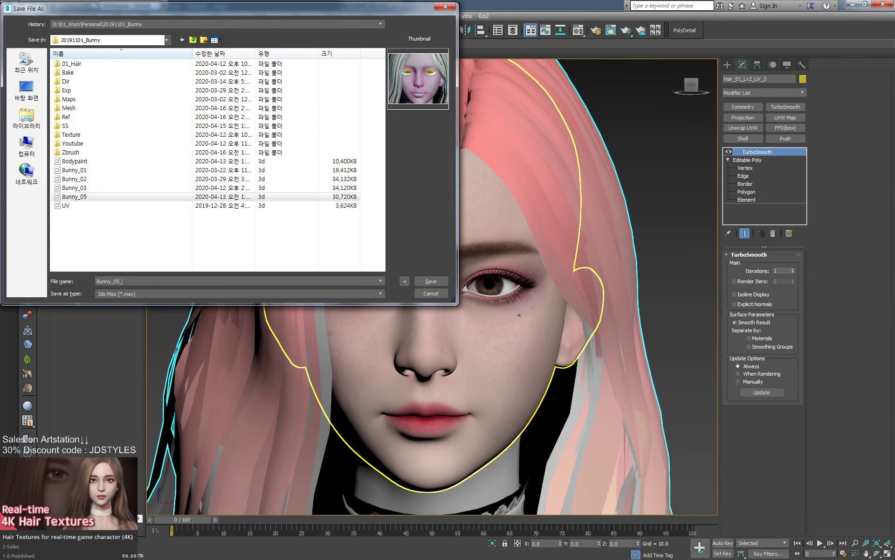
key(Return)
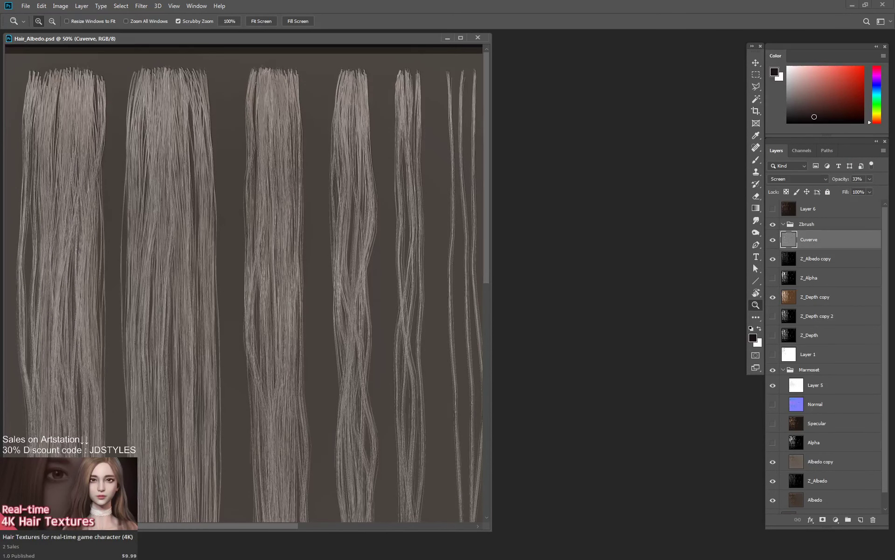
Switch to Photoshop, duplicate the Hair layer of Face_D.psd, hide the original, and activate the Eraser on the copy.
drag(634, 196, 532, 201)
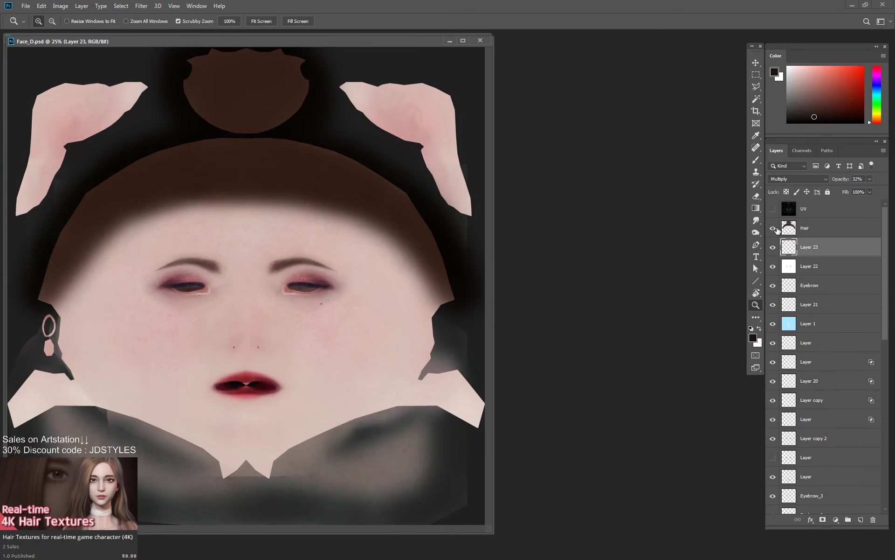
click(796, 230)
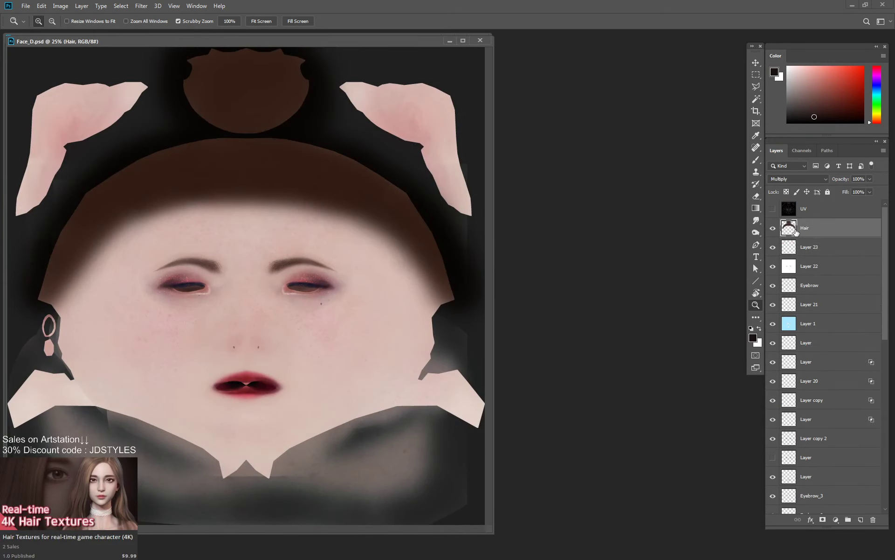
key(e)
mouse_move(799, 230)
mouse_down()
mouse_move(834, 311)
mouse_move(860, 519)
mouse_up()
click(774, 247)
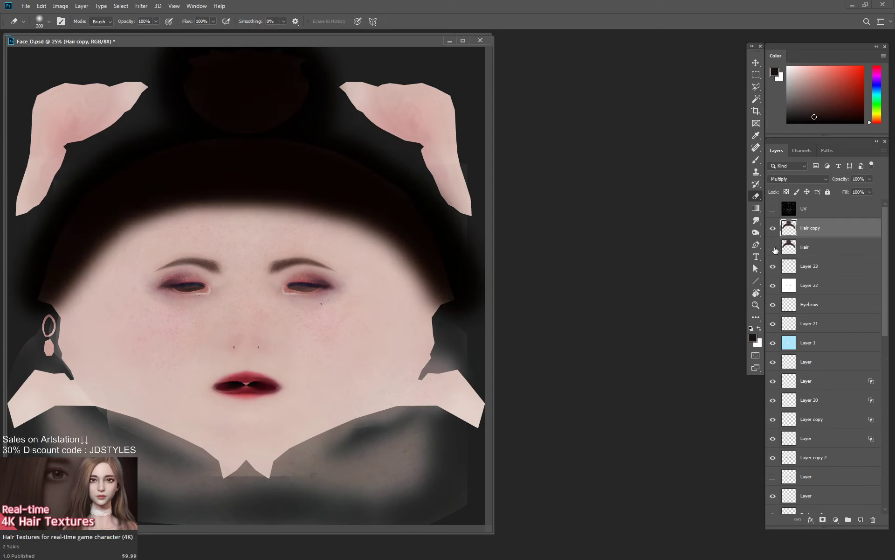
click(773, 247)
Enlarge the soft eraser to 1100 px, try a full-opacity stroke on the Hair copy layer's upper forehead, and undo it.
key(])
key(])
key(])
key(])
key(])
key(])
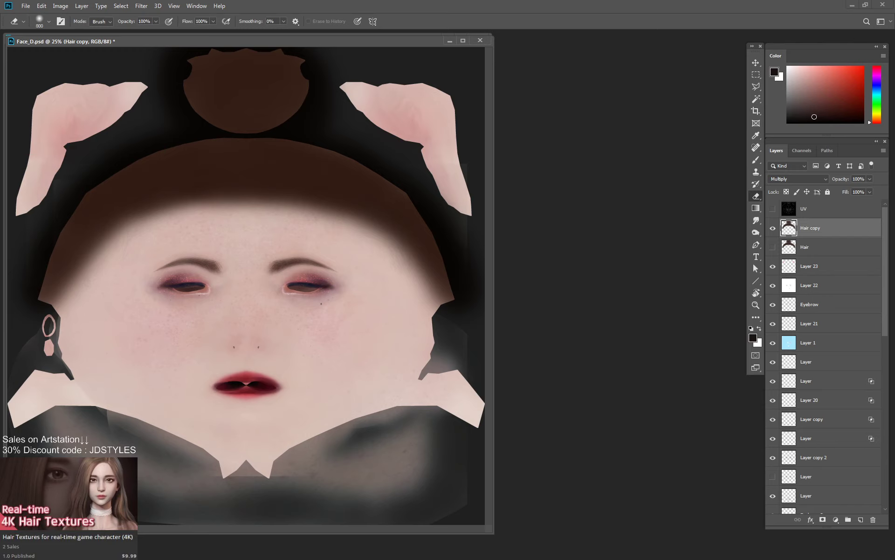
key(])
key(])
key(])
mouse_move(280, 199)
mouse_down()
mouse_move(290, 170)
mouse_move(303, 210)
mouse_up()
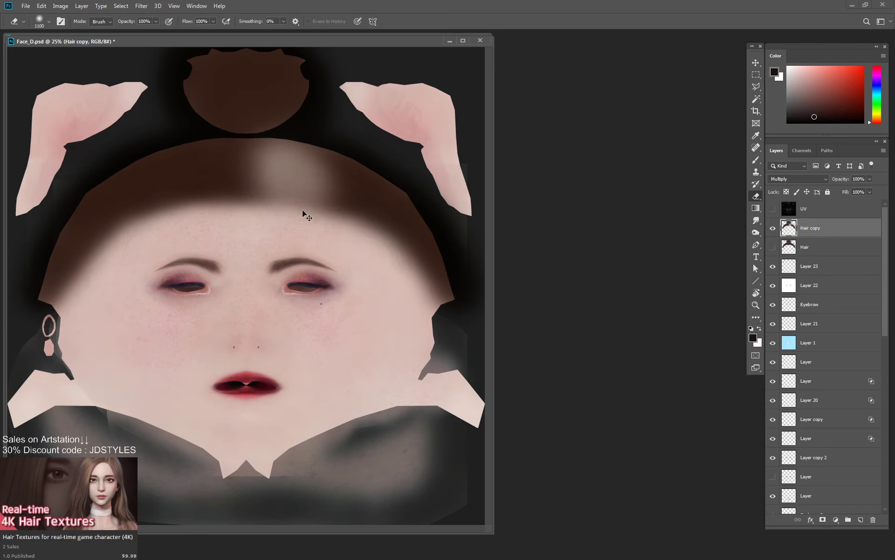
key(ctrl+z)
Set the eraser opacity to 30% and lighten the brown scalp colour across the middle of the Hair copy layer above the forehead.
key(3)
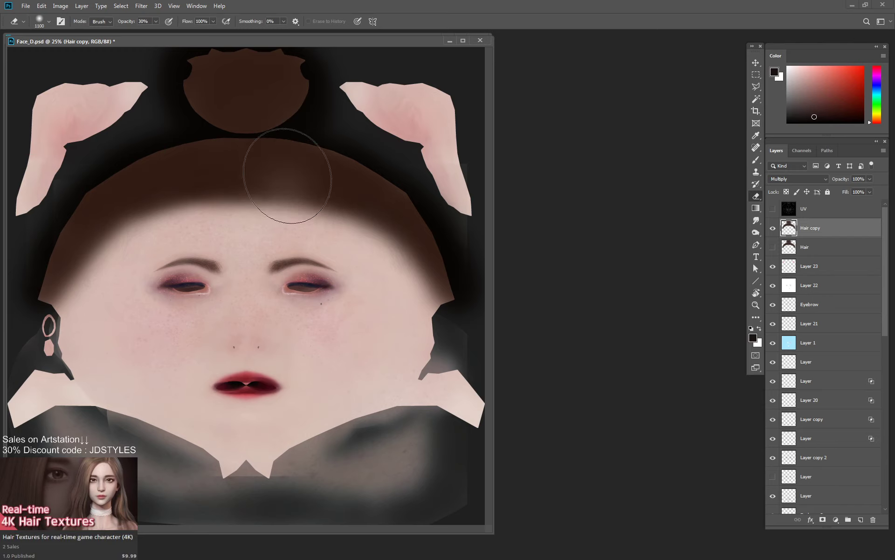
mouse_move(288, 175)
mouse_down()
mouse_move(296, 180)
mouse_move(270, 180)
mouse_up()
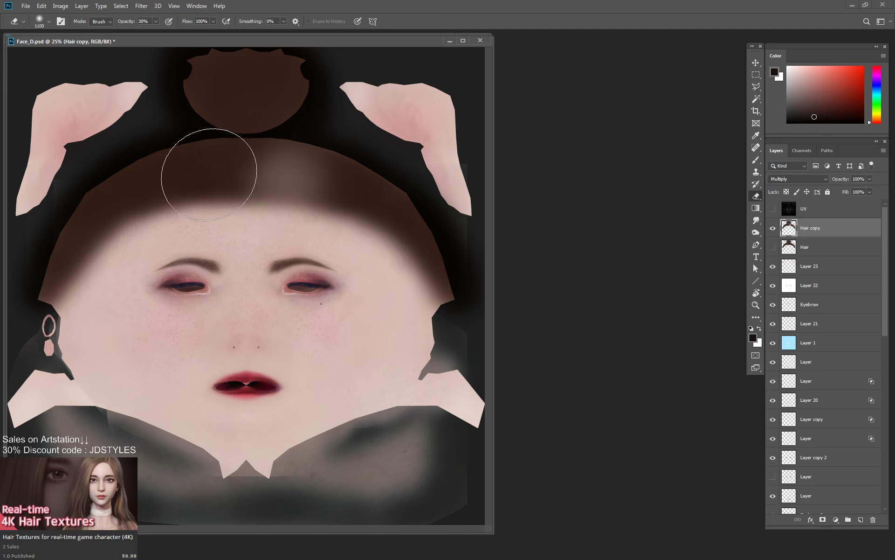
mouse_move(209, 174)
mouse_down()
mouse_move(250, 170)
mouse_move(184, 179)
mouse_move(266, 199)
mouse_move(256, 176)
mouse_move(352, 207)
mouse_up()
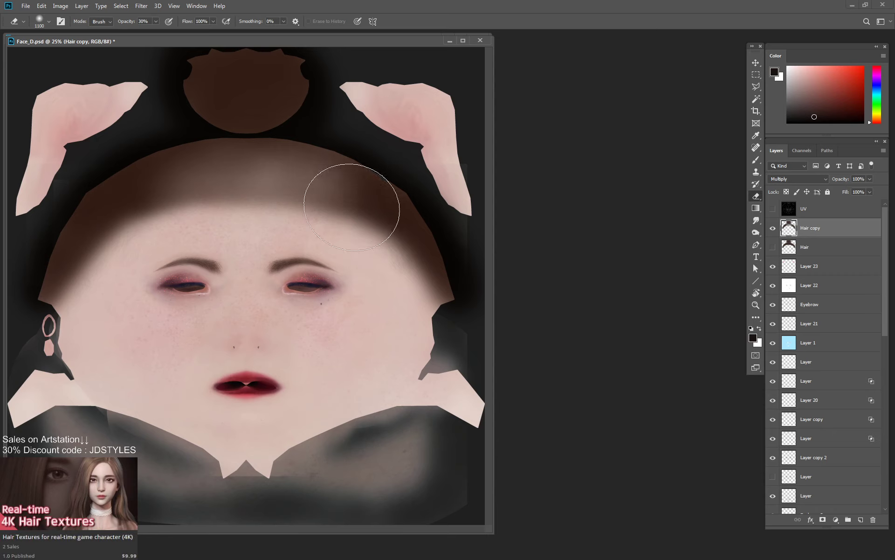
click(261, 160)
key(ctrl+z)
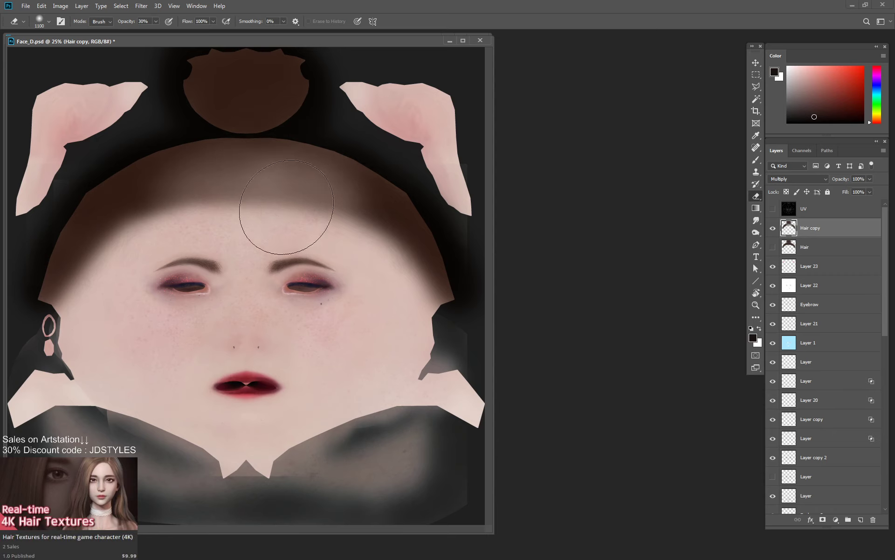
click(286, 207)
click(169, 212)
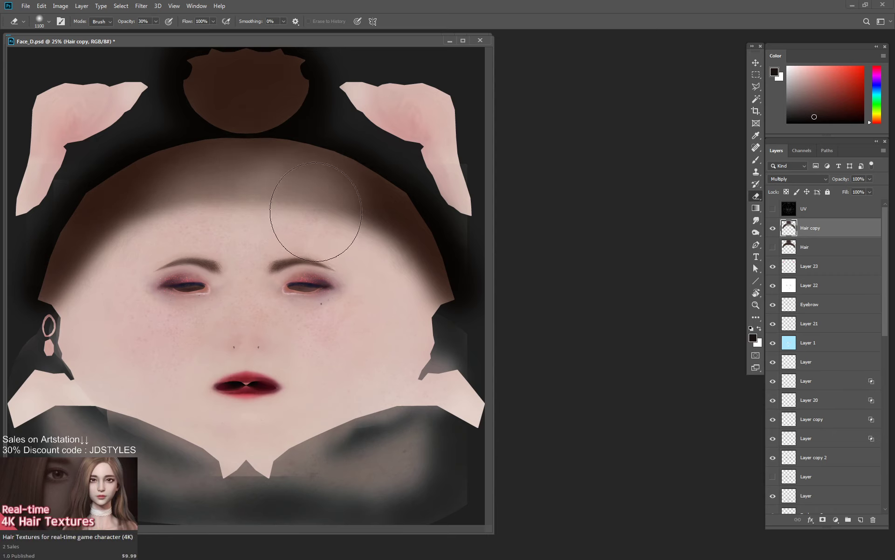
click(228, 161)
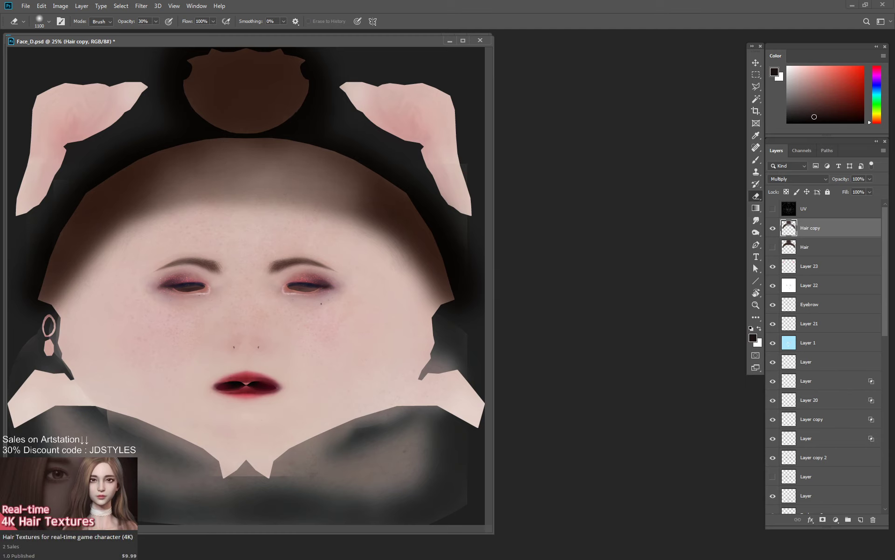
Save Face_D.psd and switch to the Brush tool.
key(ctrl+s)
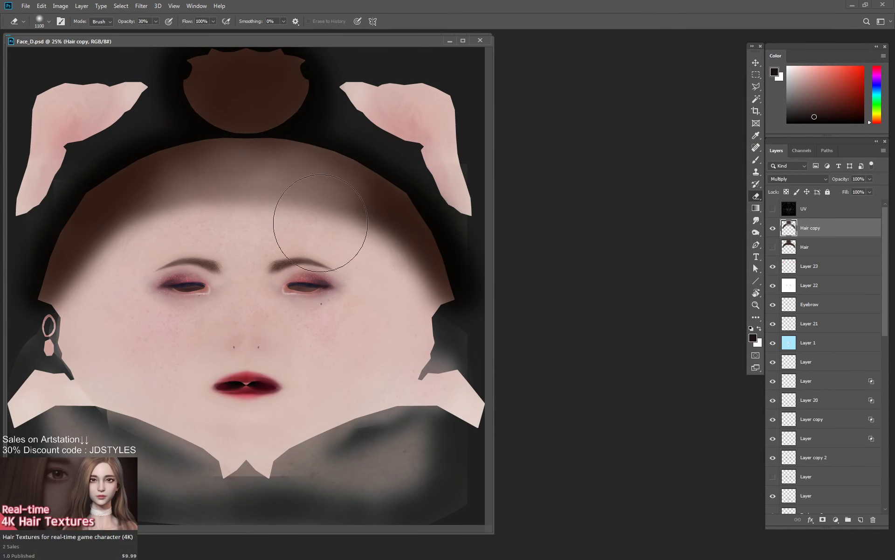
key(b)
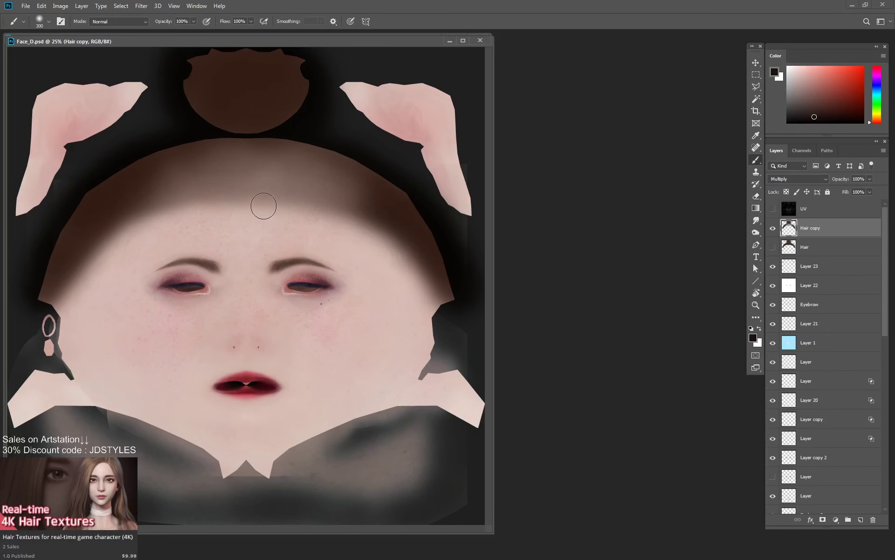
Sample a dark brown from the temporarily shown Hair layer, hide that layer again, and reselect Hair copy.
key(bracketright)
key(bracketright)
key(bracketright)
key(bracketright)
click(773, 248)
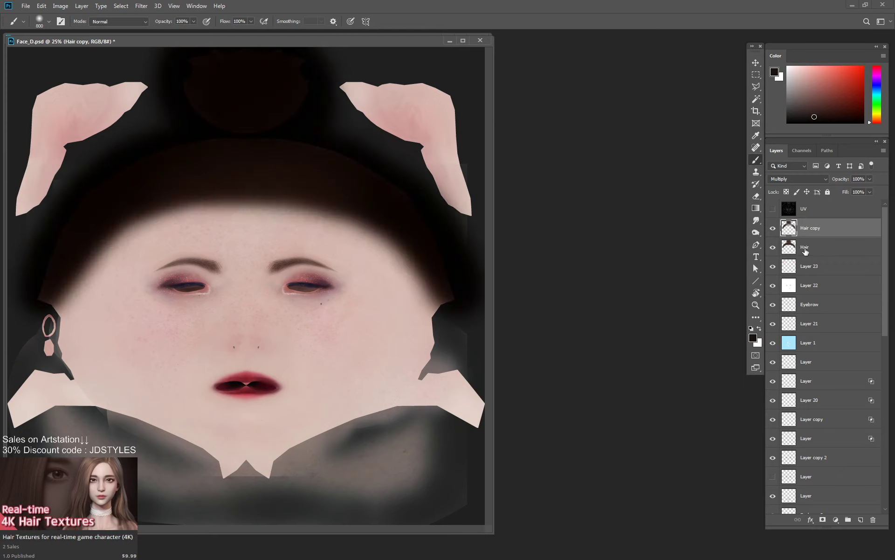
click(805, 248)
alt+click(347, 172)
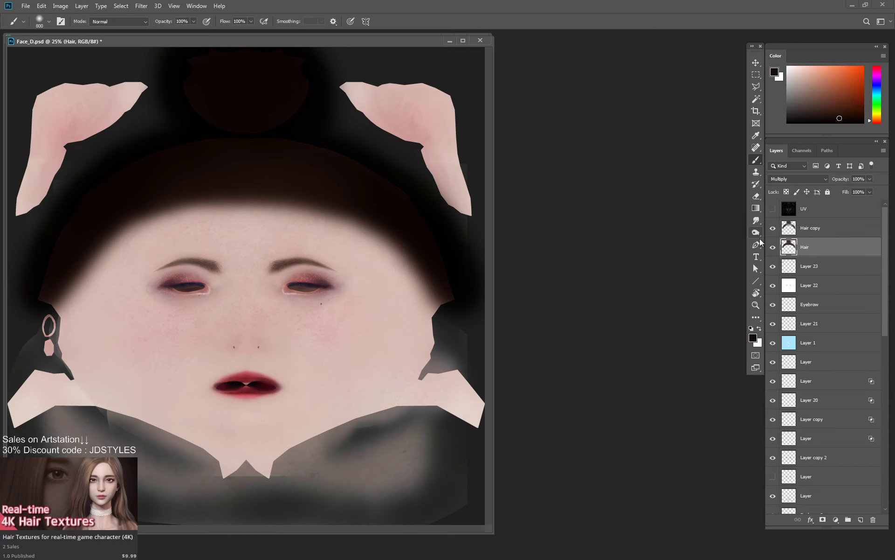
click(772, 246)
click(812, 227)
Try a full-opacity 700 px brush stroke across the hairline on the Hair copy layer and undo it.
key(bracketleft)
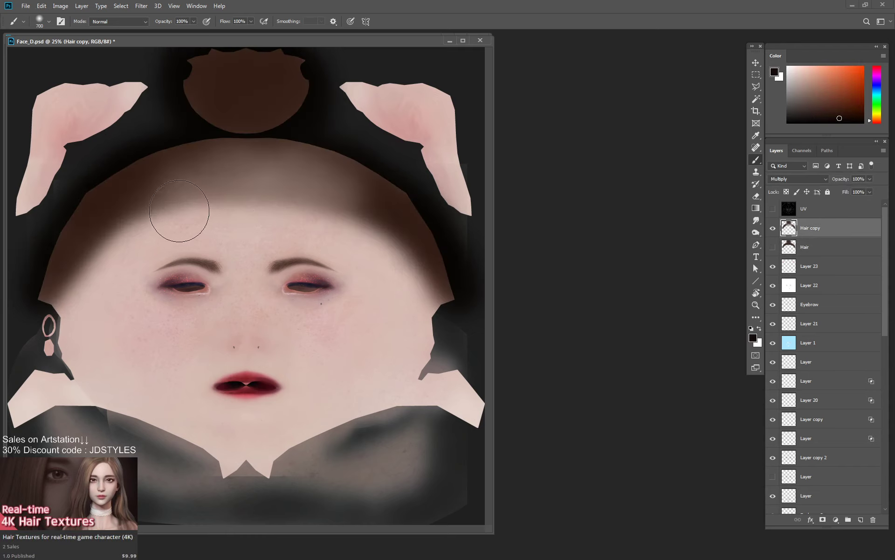
mouse_move(180, 212)
mouse_down()
mouse_move(168, 209)
mouse_move(314, 205)
mouse_up()
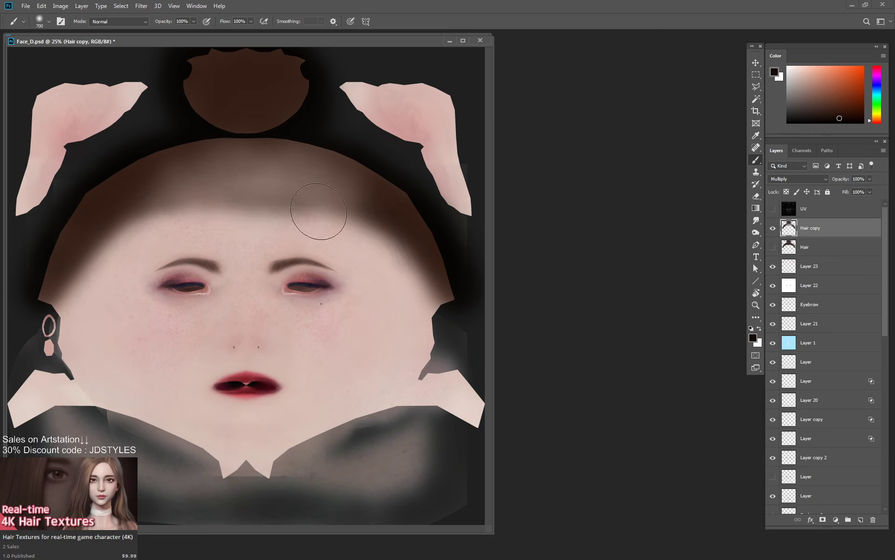
key(ctrl+z)
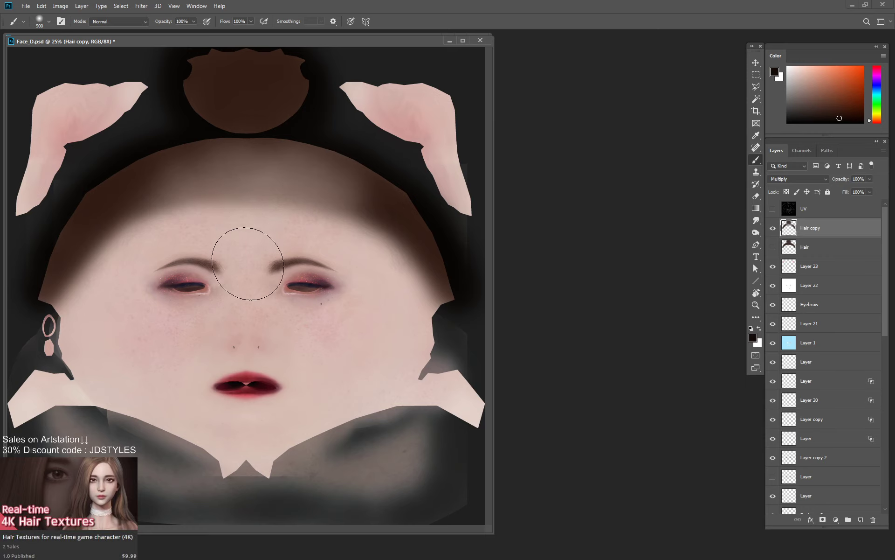
Paint the sampled dark brown across the central hairline of Hair copy with a 900 px brush at 20% opacity.
key(bracketright)
key(bracketright)
key(2)
mouse_move(184, 213)
mouse_down()
mouse_move(177, 218)
mouse_move(275, 217)
mouse_move(350, 236)
mouse_move(260, 219)
mouse_move(162, 218)
mouse_move(274, 214)
mouse_move(190, 208)
mouse_move(332, 218)
mouse_move(144, 229)
mouse_move(325, 202)
mouse_move(313, 217)
mouse_up()
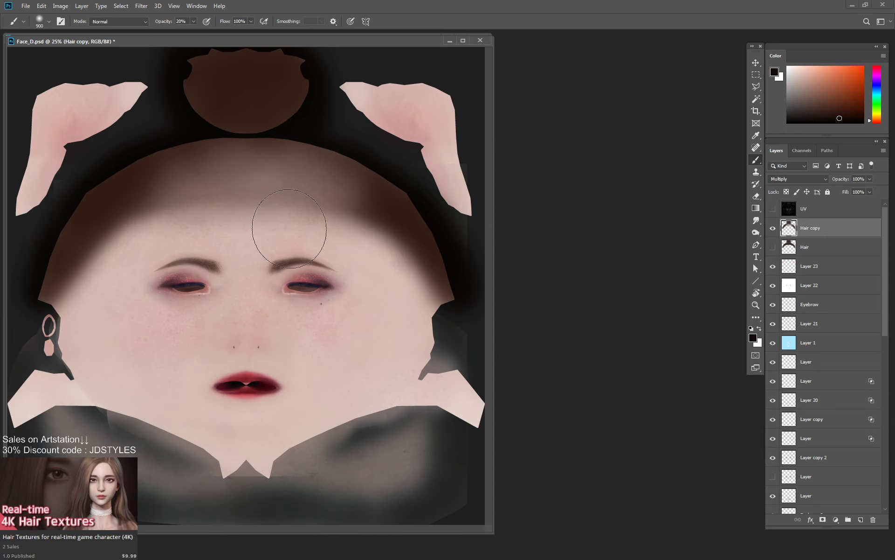
Soften the lower edge of the hairline shading above the brows with a 600 px eraser at 30% opacity, and save Face_D.psd.
key(e)
key(bracketleft)
key(bracketleft)
key(bracketleft)
key(bracketleft)
key(bracketleft)
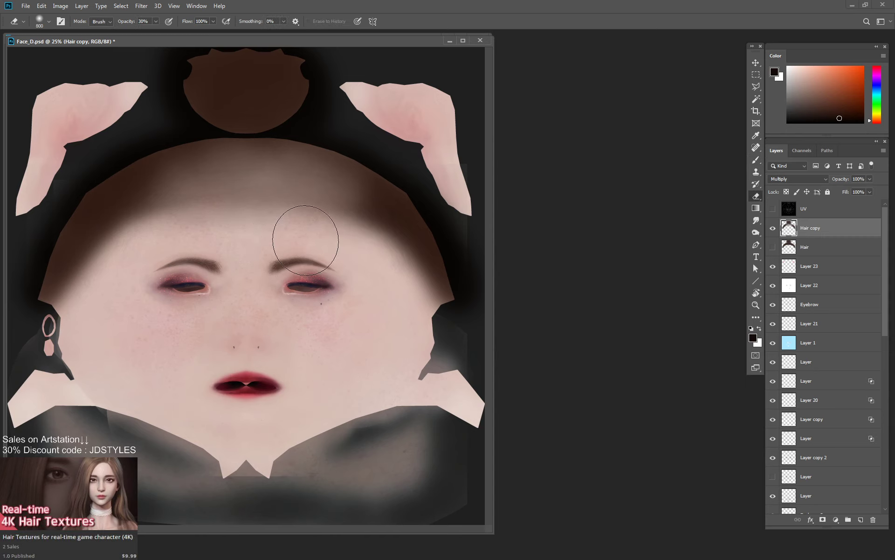
mouse_move(244, 241)
mouse_down()
mouse_move(178, 241)
mouse_move(339, 247)
mouse_up()
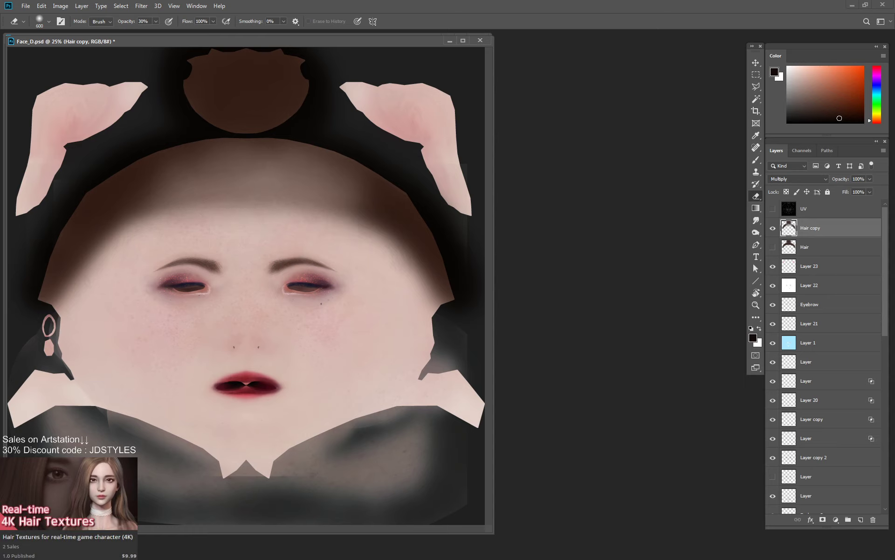
key(ctrl+s)
Create a new layer directly above Layer 23 and name it Eyebrow.
key(z)
click(304, 267)
key(f)
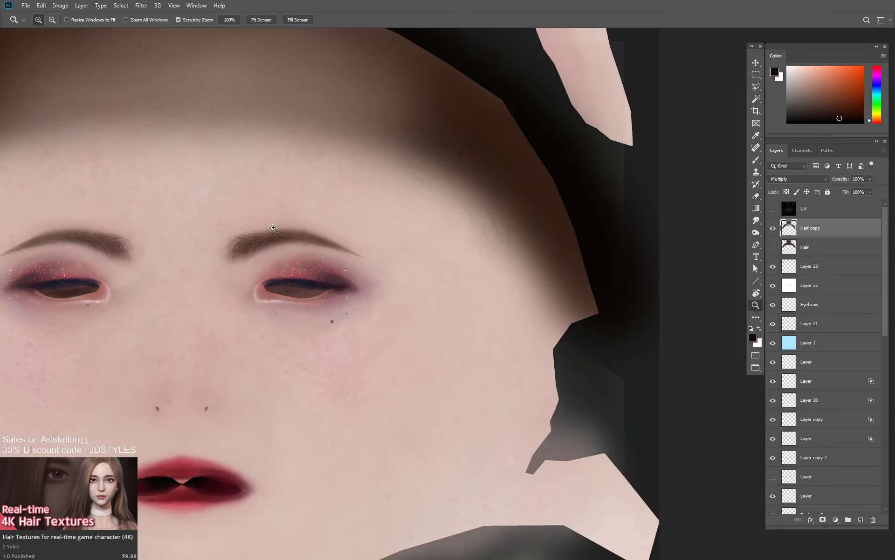
click(274, 228)
drag(352, 239, 522, 244)
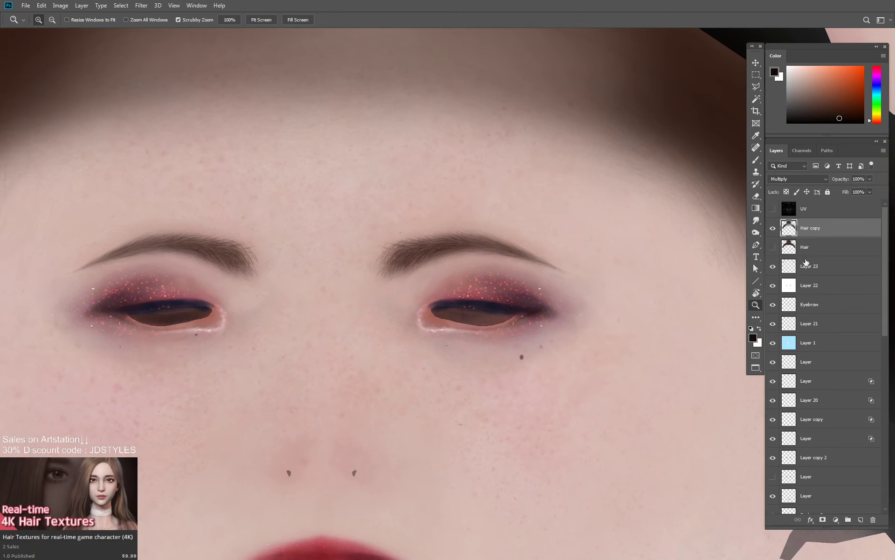
click(823, 271)
click(861, 519)
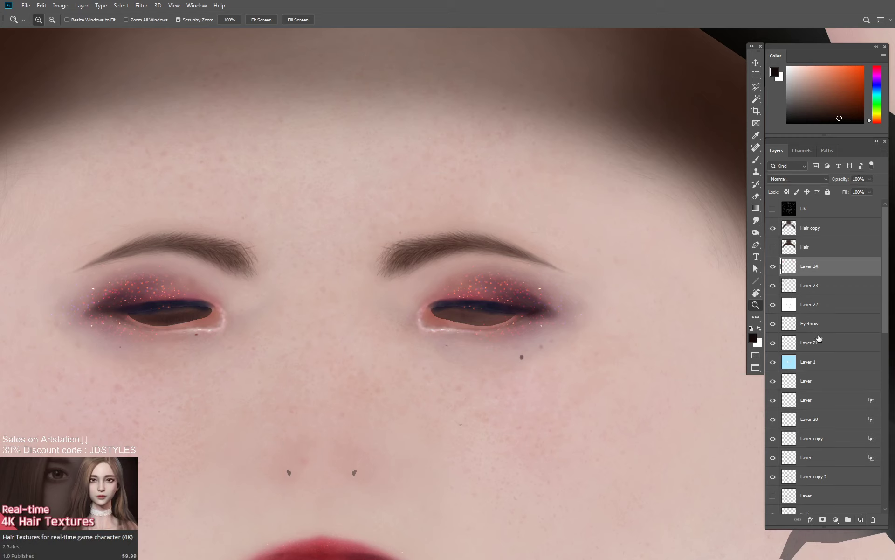
double_click(810, 266)
text(Eyebrow)
key(Return)
Darken the arch of the brow above the eye with the mole, using a dark grey-brown 45 px brush at 20% opacity.
key(b)
click(800, 117)
drag(800, 116, 799, 113)
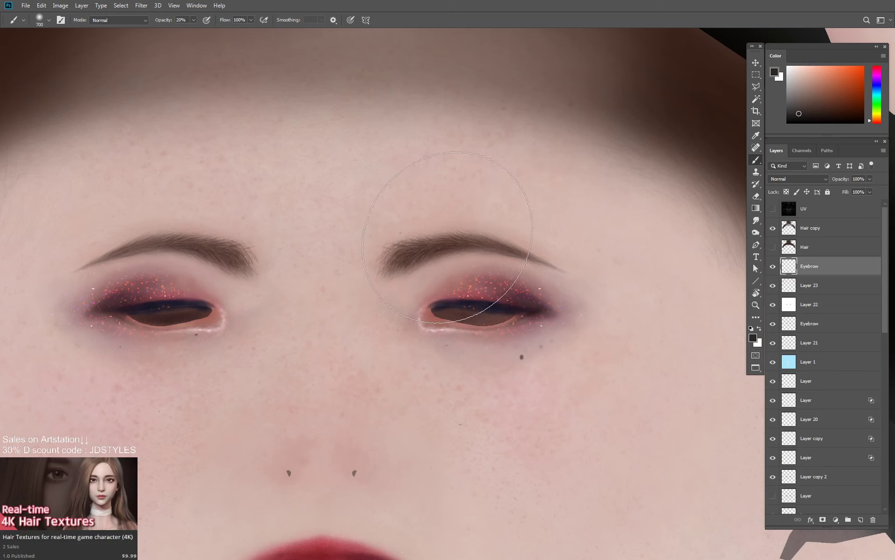
key(bracketleft)
key(bracketleft)
key(bracketleft)
key(bracketleft)
key(bracketleft)
key(bracketleft)
key(bracketleft)
key(bracketleft)
key(bracketleft)
key(bracketleft)
key(bracketleft)
key(bracketleft)
key(bracketleft)
key(bracketleft)
key(bracketleft)
key(bracketleft)
key(bracketleft)
key(bracketleft)
drag(451, 238, 462, 238)
key(ctrl+z)
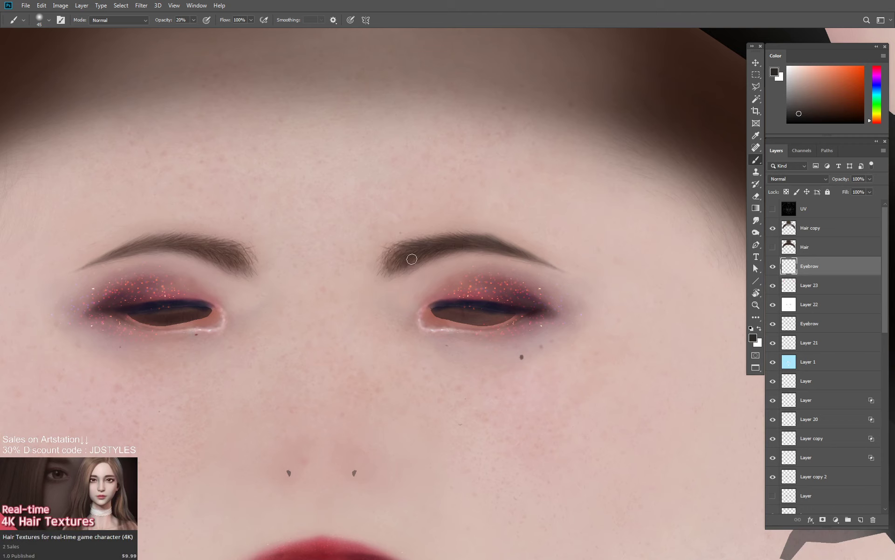
Cover the inner end of that brow with sampled skin tone, trim it with a 50 px eraser, and set the eraser opacity to 100%.
alt+click(396, 239)
key(e)
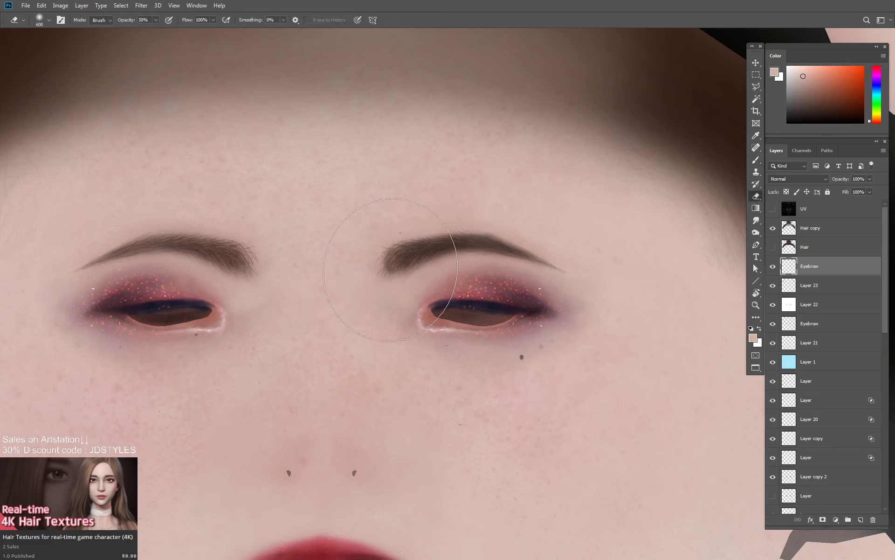
key(bracketleft)
key(bracketleft)
key(bracketleft)
key(bracketleft)
key(bracketleft)
key(bracketleft)
key(bracketleft)
key(bracketleft)
key(bracketleft)
mouse_move(386, 271)
mouse_down()
mouse_move(391, 263)
mouse_move(387, 273)
mouse_up()
key(0)
Refine the same brow's inner end and edges with the 45 px brush, alternating between sampled brow brown and skin tones.
key(b)
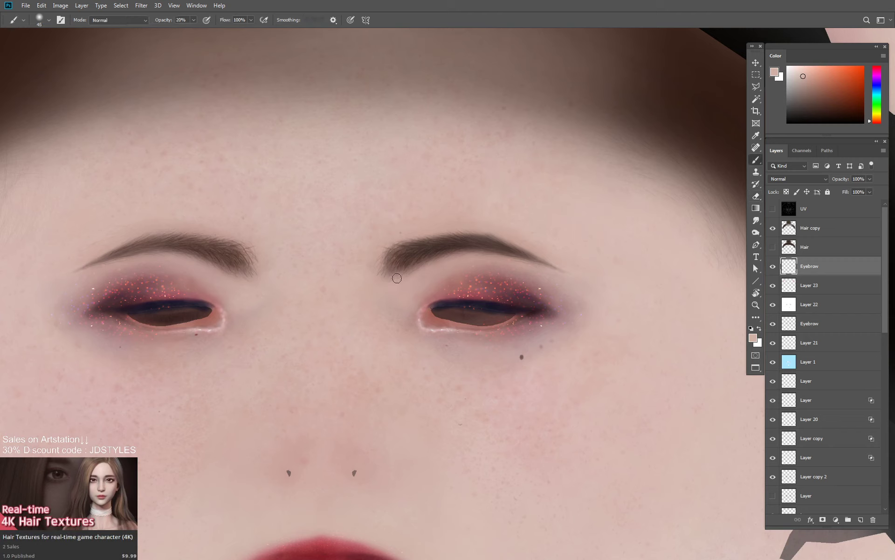
key(x)
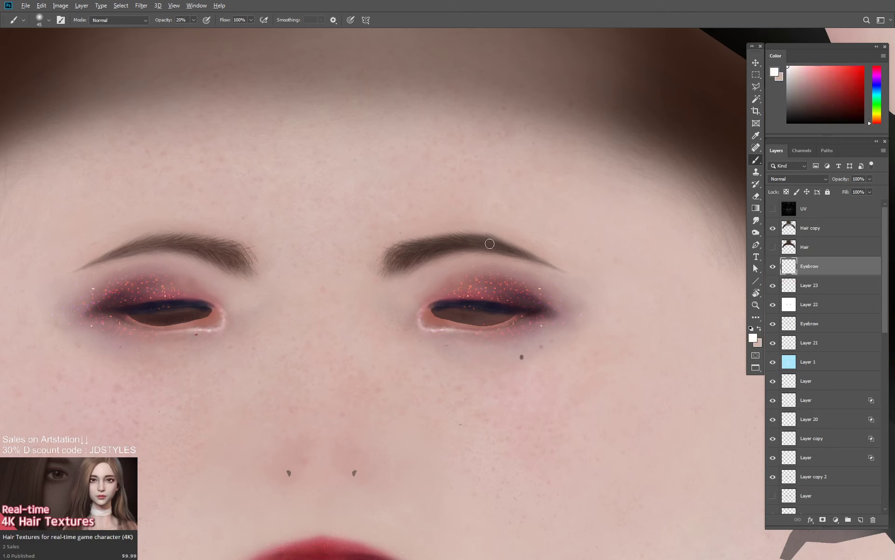
alt+click(462, 241)
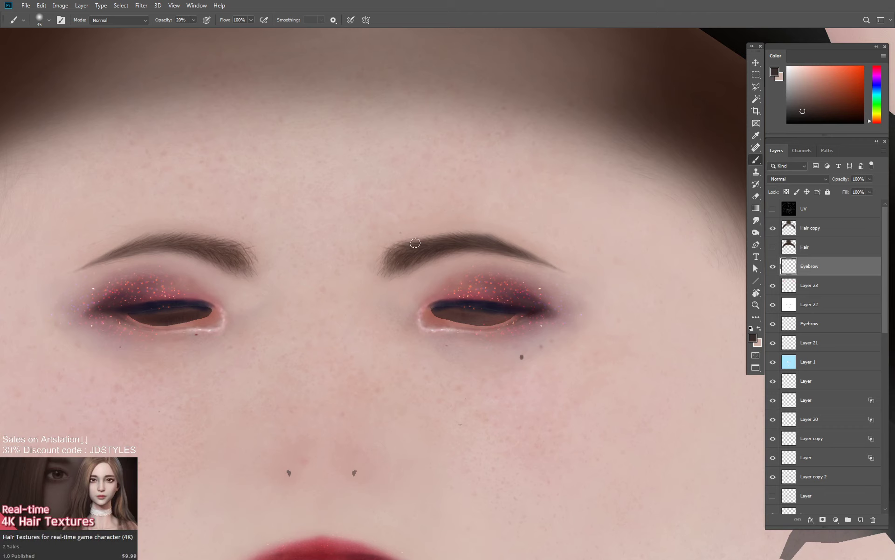
key(x)
alt+click(400, 279)
key(x)
key(x)
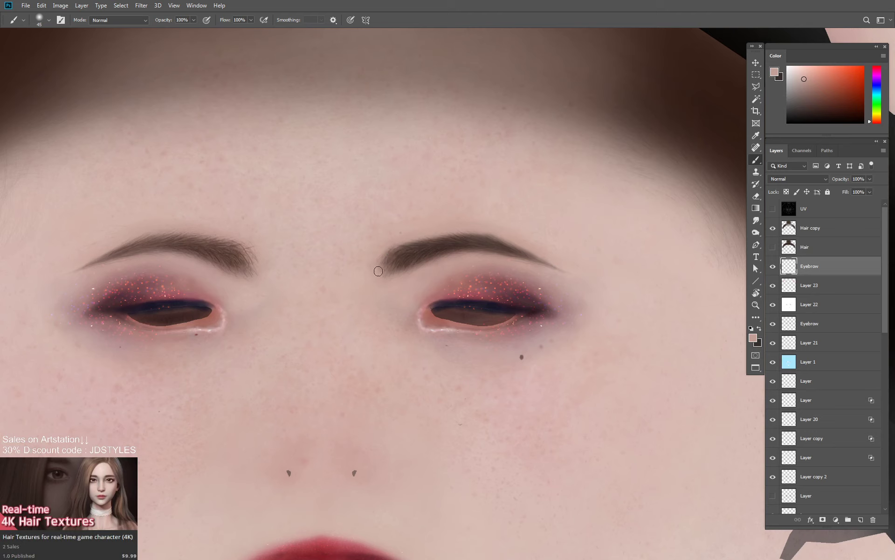
key(x)
alt+click(404, 257)
key(m)
drag(353, 203, 598, 306)
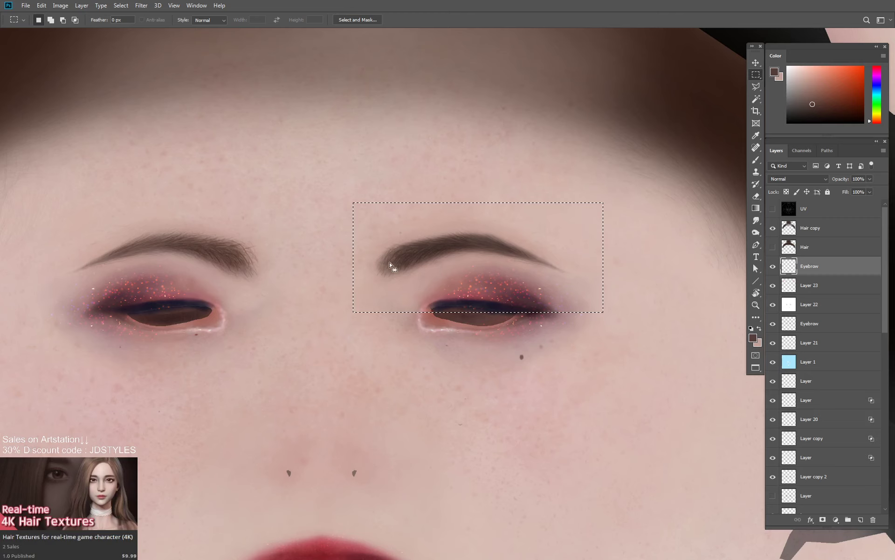
key(ctrl+d)
key(e)
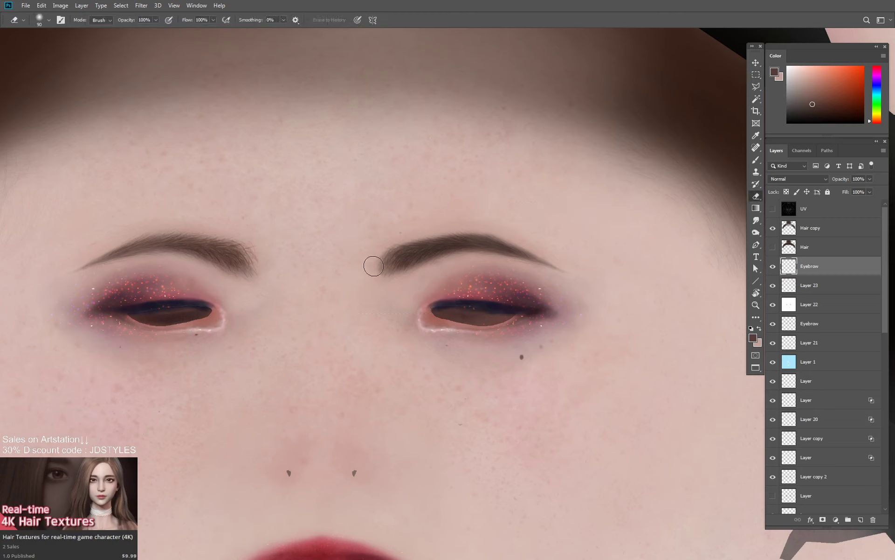
Copy the painted brow area on the Eyebrow layer onto the opposite brow, flip it horizontally, and deselect.
key(m)
drag(355, 214, 652, 353)
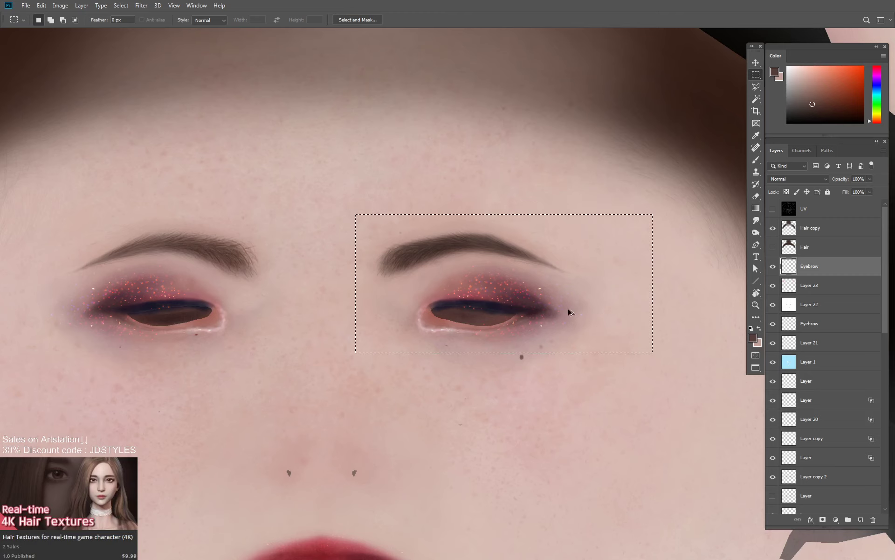
mouse_move(520, 296)
ctrl+alt+mouse_down()
mouse_move(308, 294)
mouse_move(274, 275)
mouse_move(231, 277)
mouse_move(249, 280)
mouse_move(238, 284)
mouse_move(244, 274)
ctrl+alt+mouse_up()
key(ctrl+t)
right_click(265, 248)
click(329, 366)
key(Return)
key(ctrl+d)
Touch up the mirrored brow with the 45 px brush at 50% opacity and the 50 px eraser.
drag(381, 290, 600, 294)
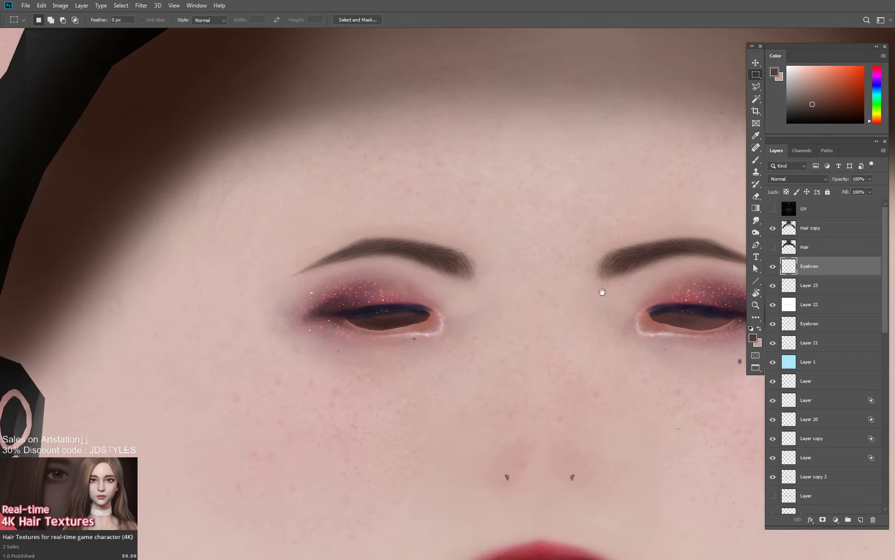
key(b)
key(e)
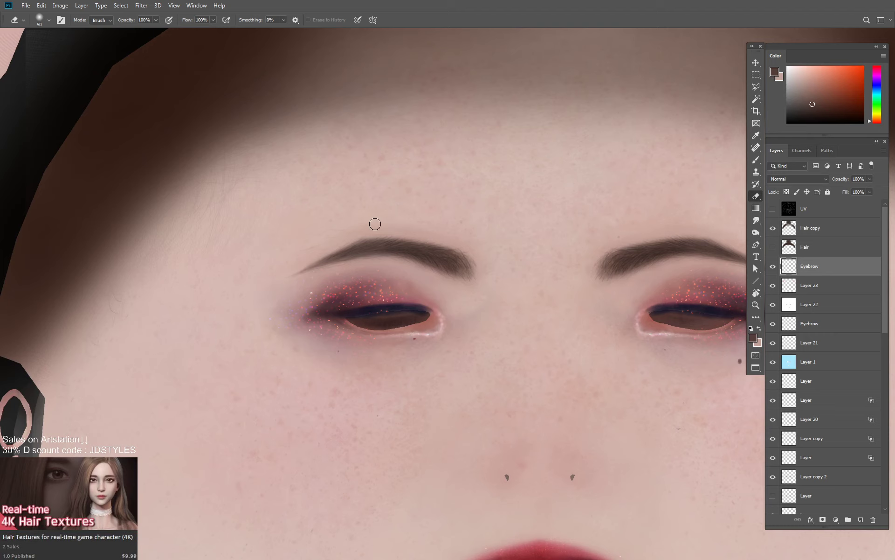
key(b)
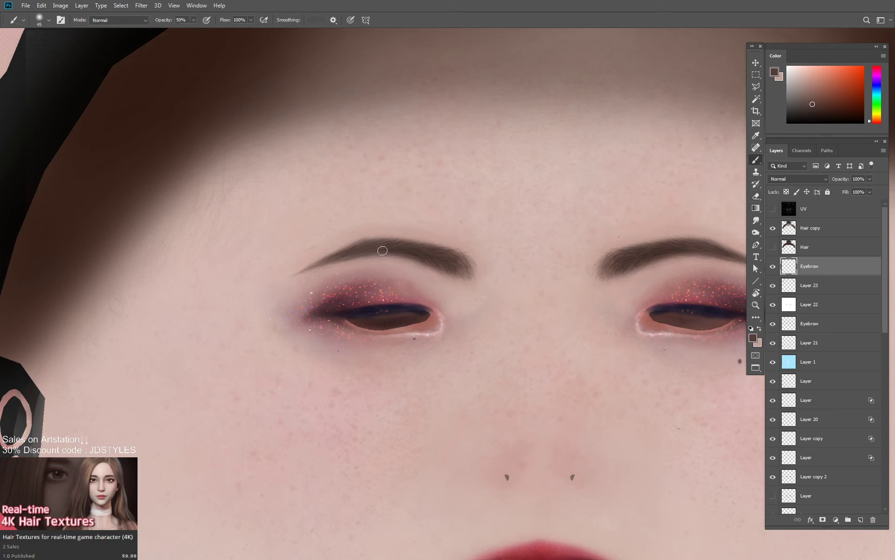
key(e)
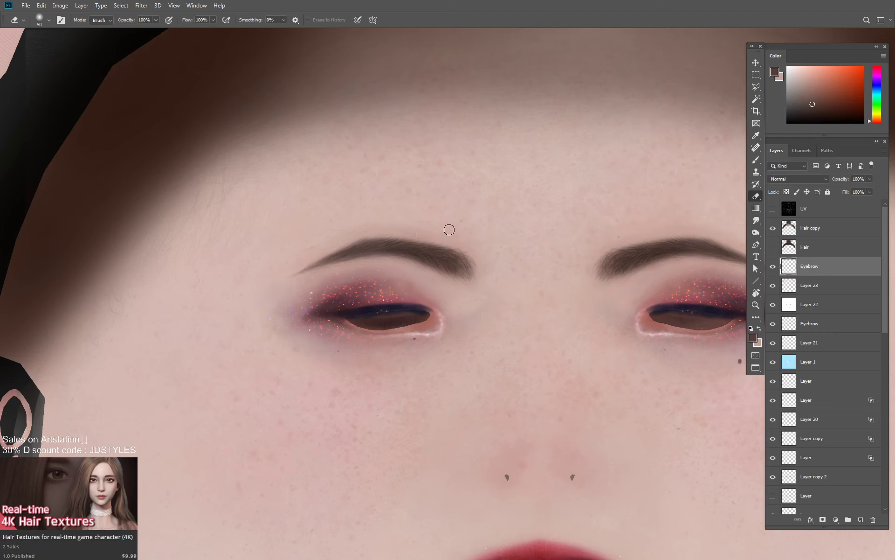
Switch to Marmoset Toolbag to check the repainted eyebrows on the rendered face, and return to the texture in Photoshop.
key(f)
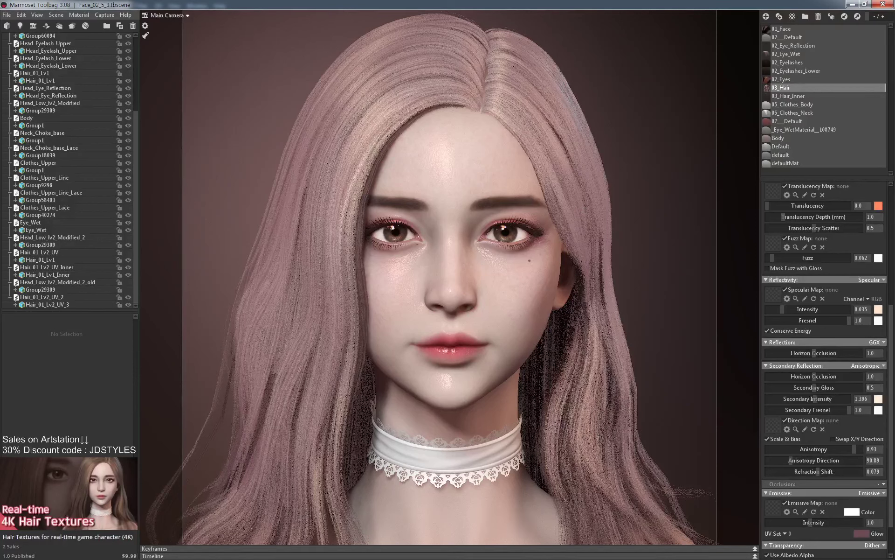
key(alt+Tab)
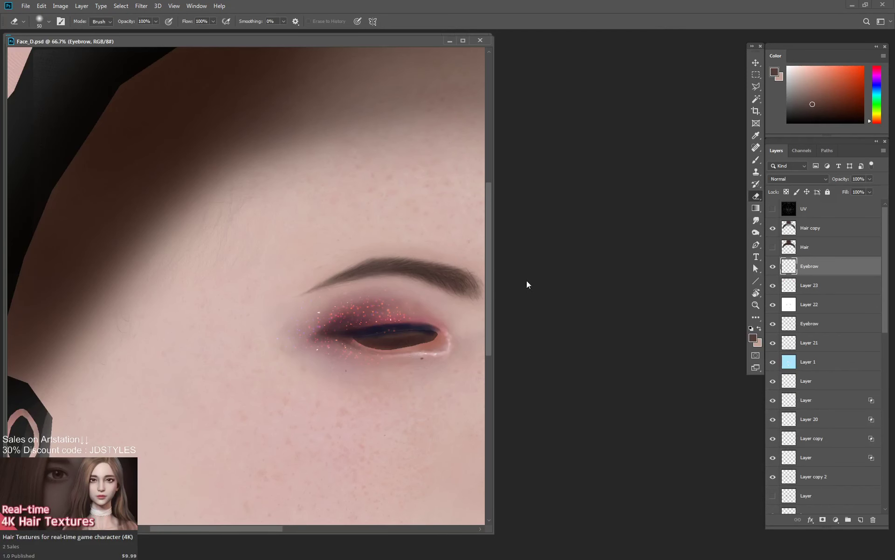
key(f)
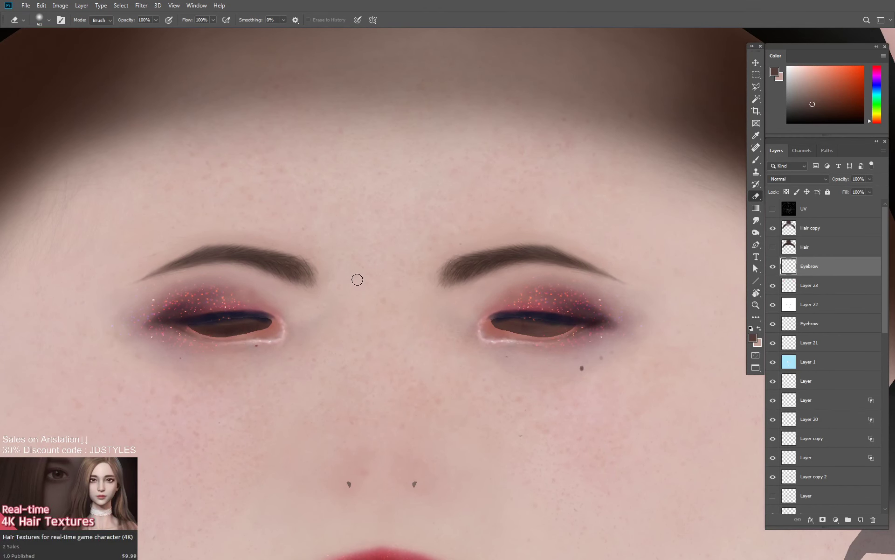
Enlarge the eraser to 100 px and lower the Eyebrow layer's opacity to 71%.
key(bracketright)
key(bracketright)
key(bracketright)
key(bracketright)
key(bracketright)
mouse_move(839, 179)
mouse_down()
mouse_move(798, 183)
mouse_move(823, 183)
mouse_up()
key(f)
key(f)
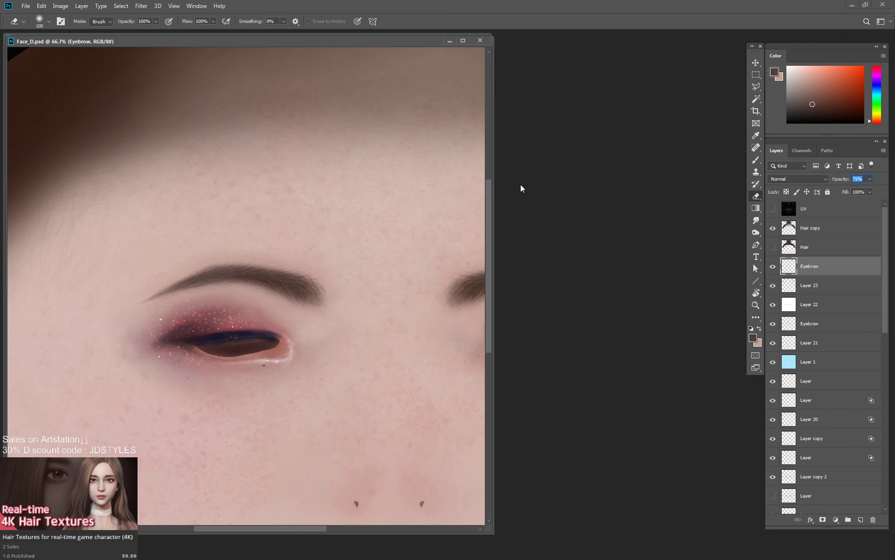
Compare the lightened eyebrows on the face in Marmoset Toolbag and return to the Photoshop texture.
key(alt+Tab)
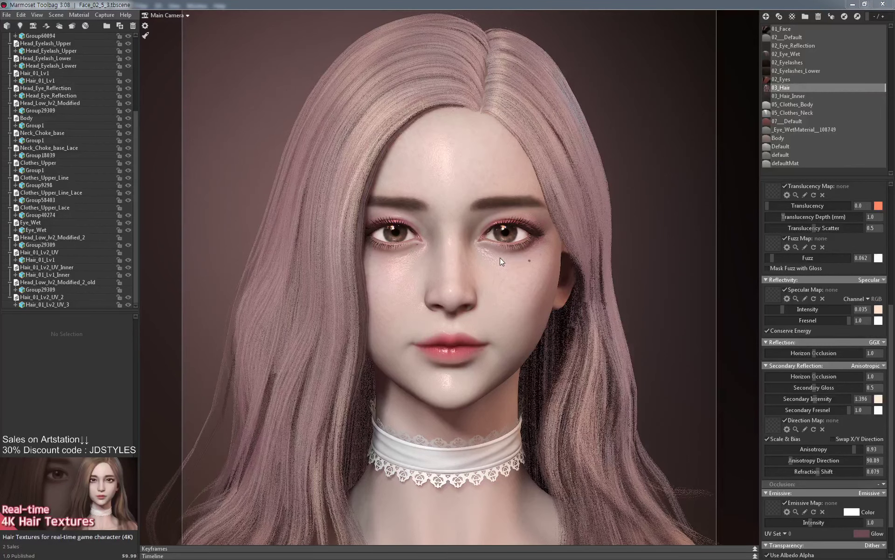
key(alt+Tab)
key(f)
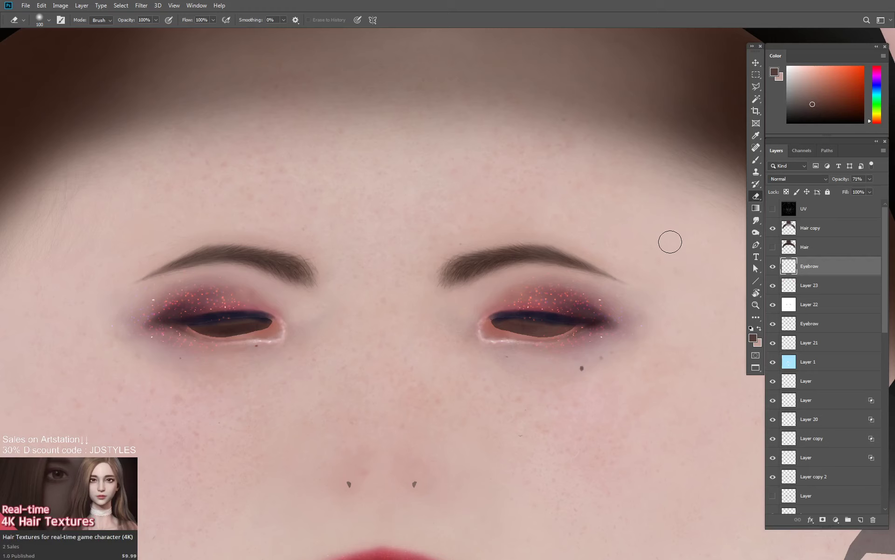
Thin out the mirrored paint over the brow opposite the mole on the Eyebrow layer, bringing back its natural hairs.
key(m)
drag(356, 171, 92, 390)
key(ctrl+d)
key(e)
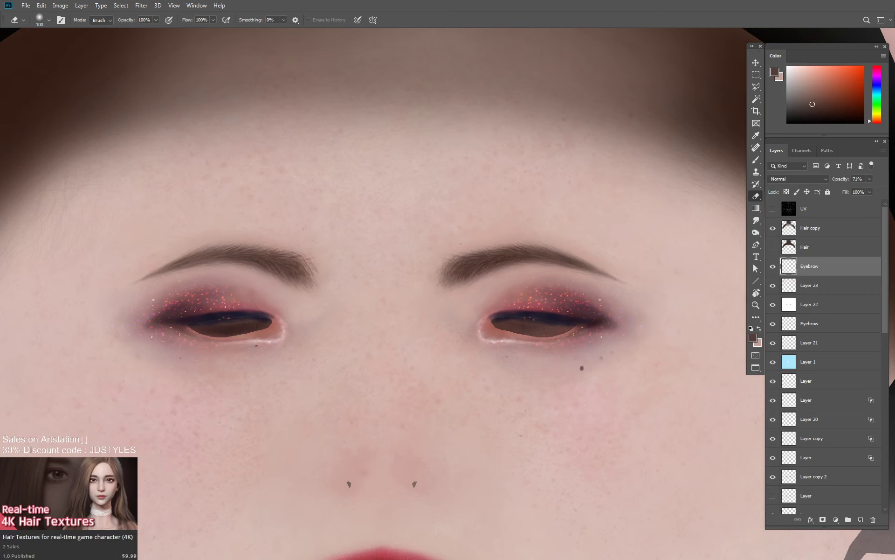
Save Face_D.psd, retrying once, and reset the foreground and background colours to black and white.
key(ctrl+s)
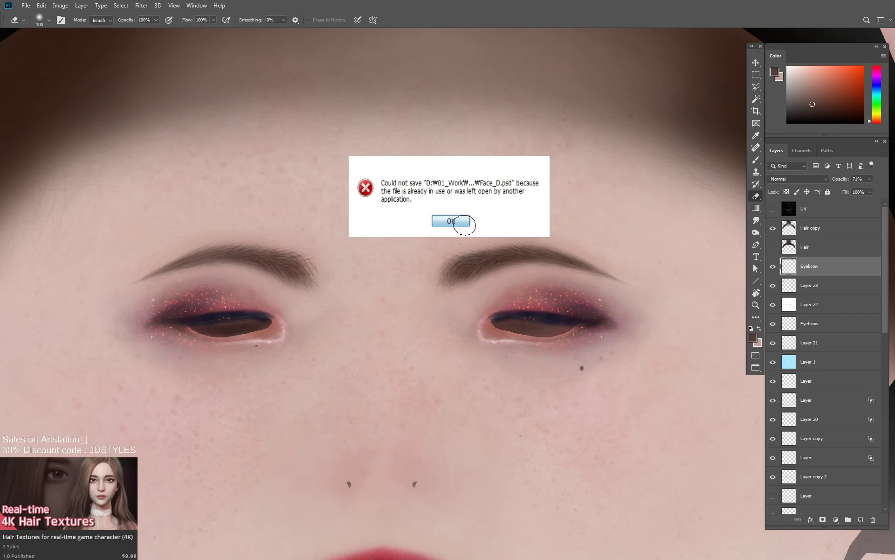
click(465, 224)
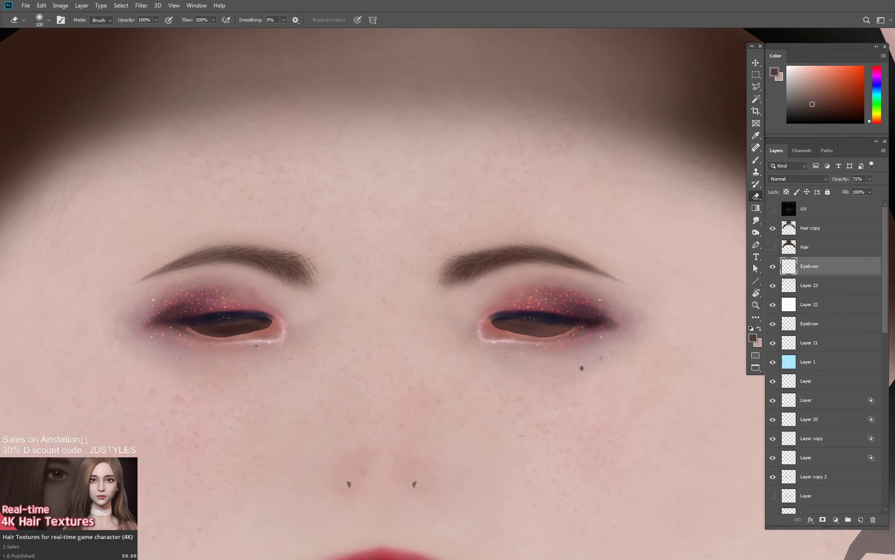
key(ctrl+s)
key(f)
key(f)
key(d)
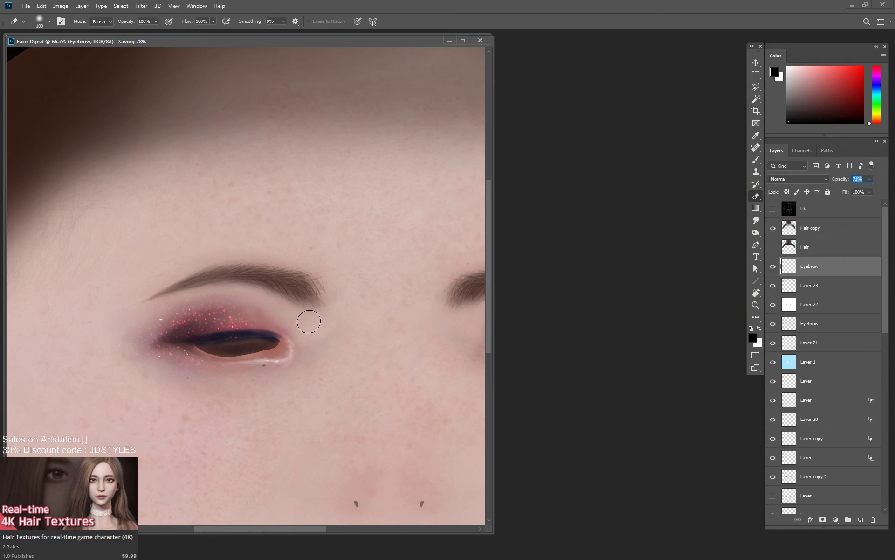
Lighten the Eyebrow layer with Hue/Saturation, setting Lightness to +28.
key(alt+Tab)
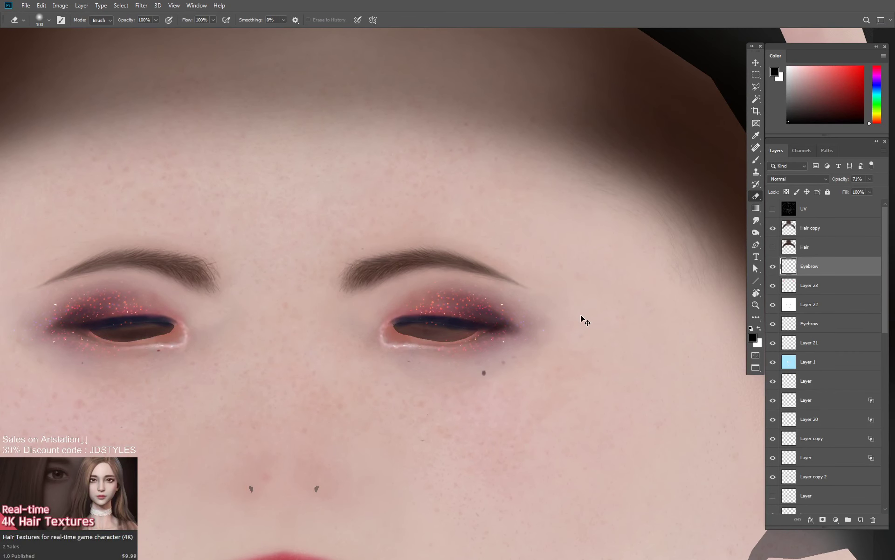
key(ctrl+m)
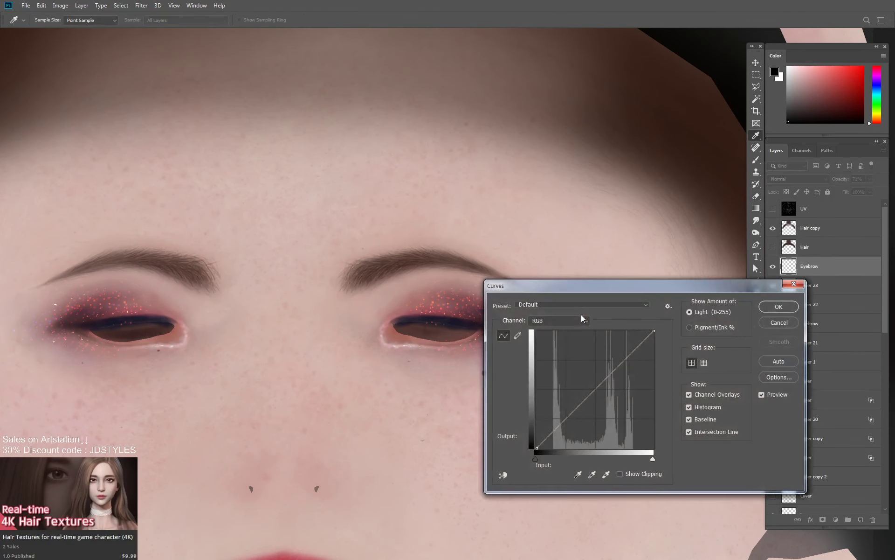
key(Escape)
key(ctrl+u)
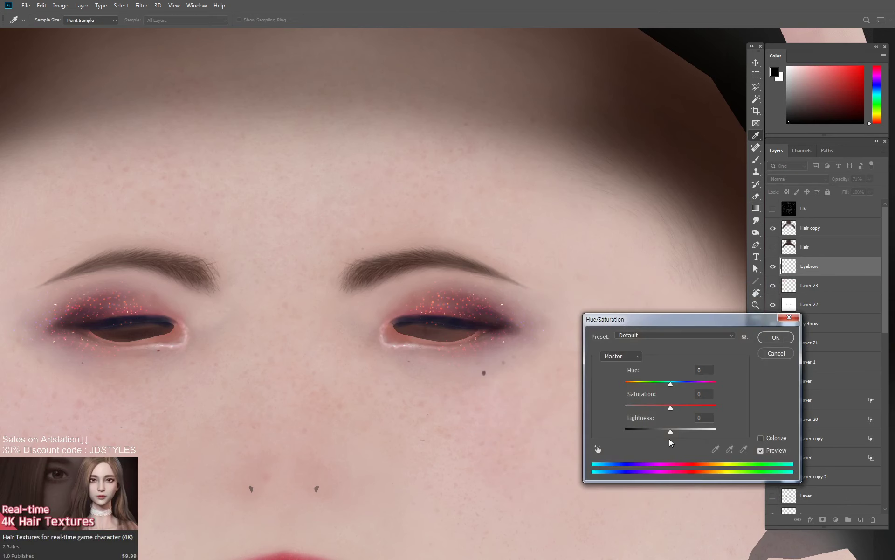
drag(671, 431, 687, 431)
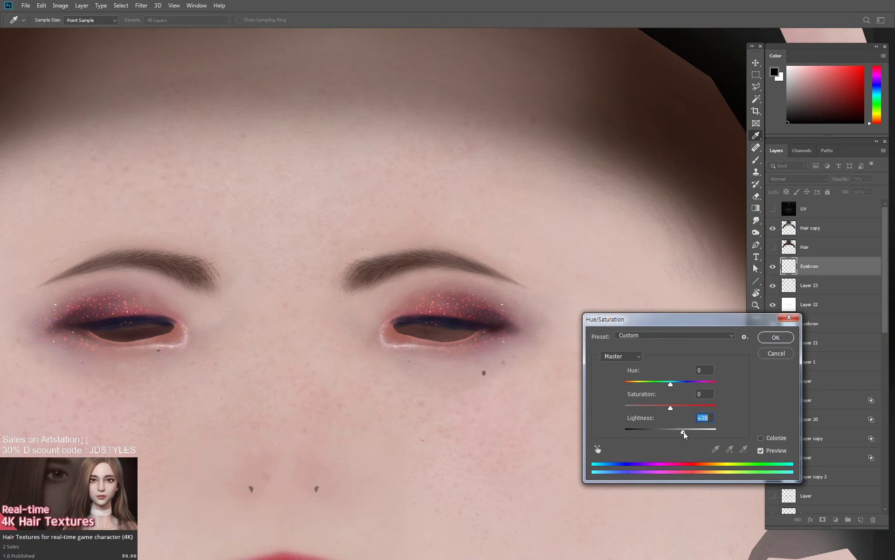
key(Return)
Duplicate the brow on the mole side over to the opposite eye on the Eyebrow layer and flip the copy horizontally.
key(m)
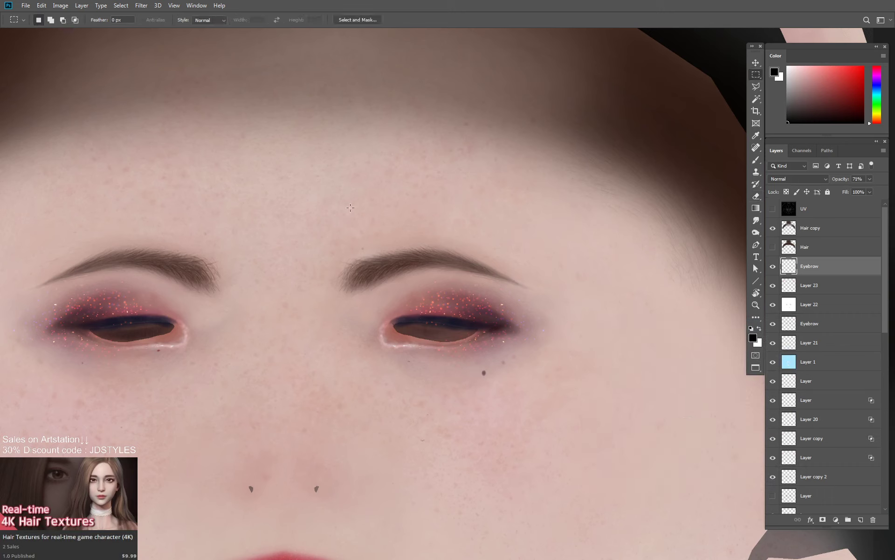
drag(302, 171, 578, 362)
mouse_move(473, 308)
ctrl+alt+mouse_down()
mouse_move(273, 294)
mouse_move(185, 310)
mouse_move(226, 306)
mouse_move(187, 313)
mouse_move(201, 309)
ctrl+alt+mouse_up()
key(ctrl+t)
right_click(246, 260)
click(310, 377)
key(Return)
key(ctrl+d)
Set the Eyebrow layer's opacity to 77% and save Face_D.psd.
key(f)
key(f)
key(ctrl+s)
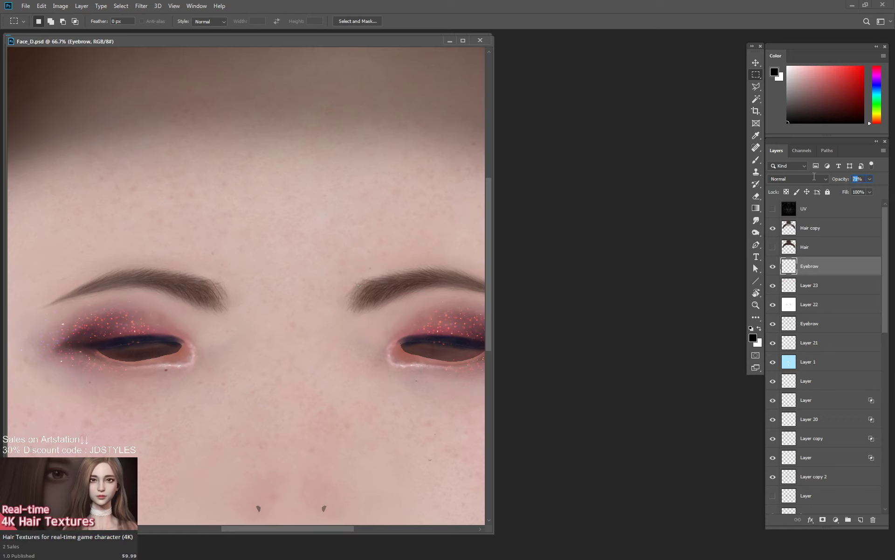
text(77)
key(Return)
key(ctrl+s)
Check the brows on the face in Marmoset Toolbag, return to Photoshop and compare the texture with the upper Eyebrow layer hidden and shown.
key(alt+Tab)
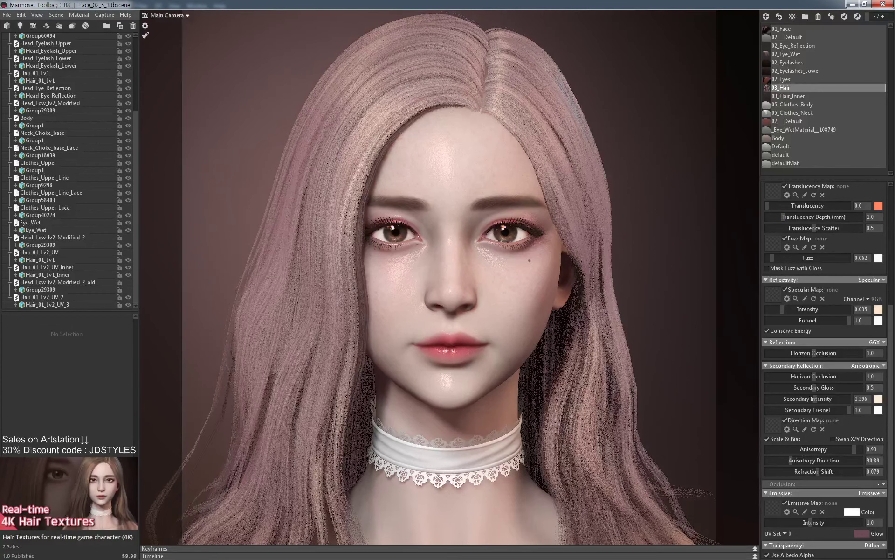
key(alt+Tab)
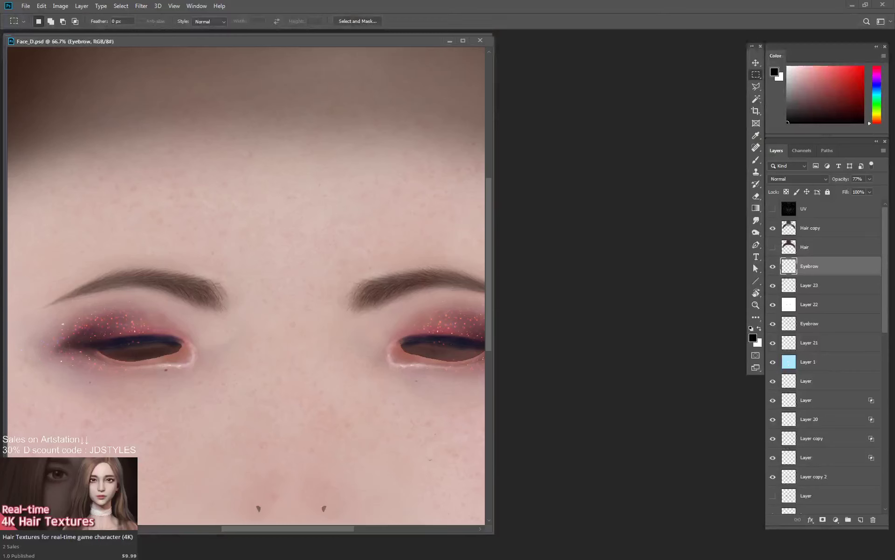
click(773, 266)
click(774, 266)
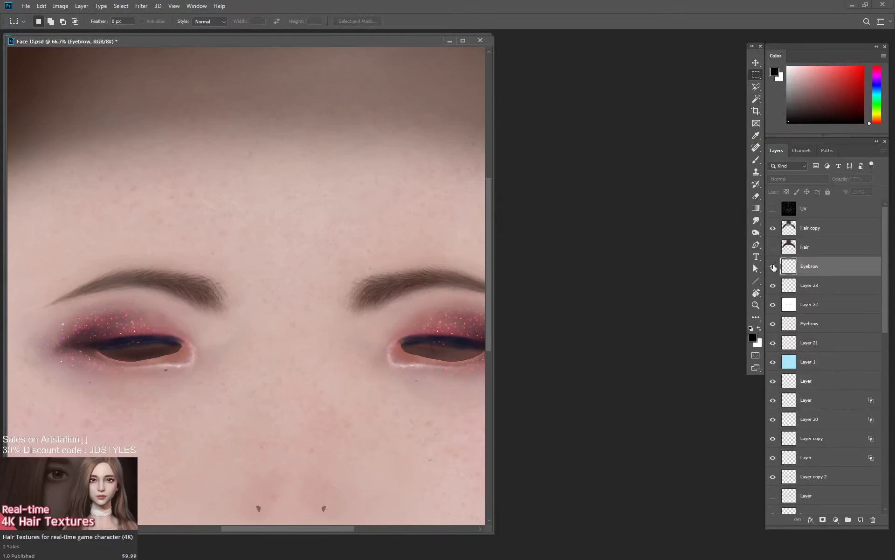
click(773, 266)
click(773, 266)
click(773, 266)
click(773, 267)
click(774, 266)
click(773, 266)
click(773, 267)
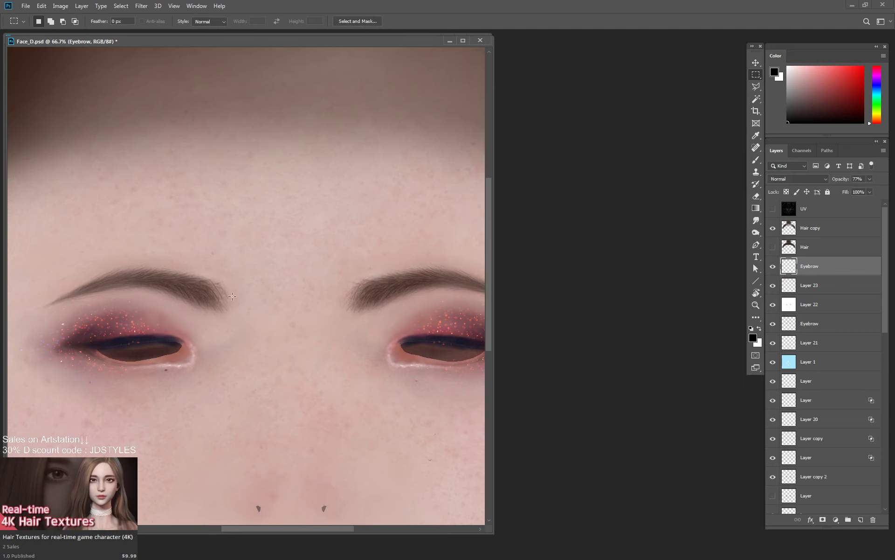
Compare both brows in full-screen view with the Eyebrow layer hidden and shown, leave it visible, and save Face_D.psd.
key(f)
key(e)
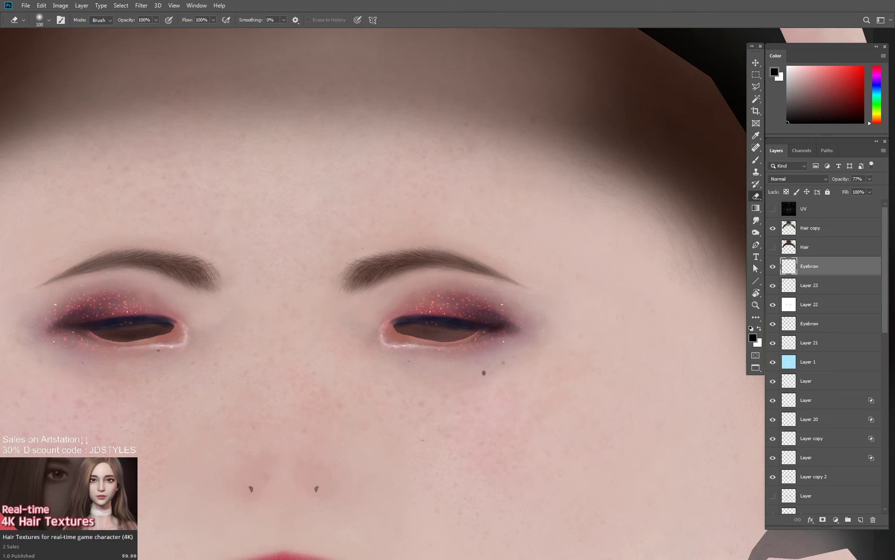
click(772, 267)
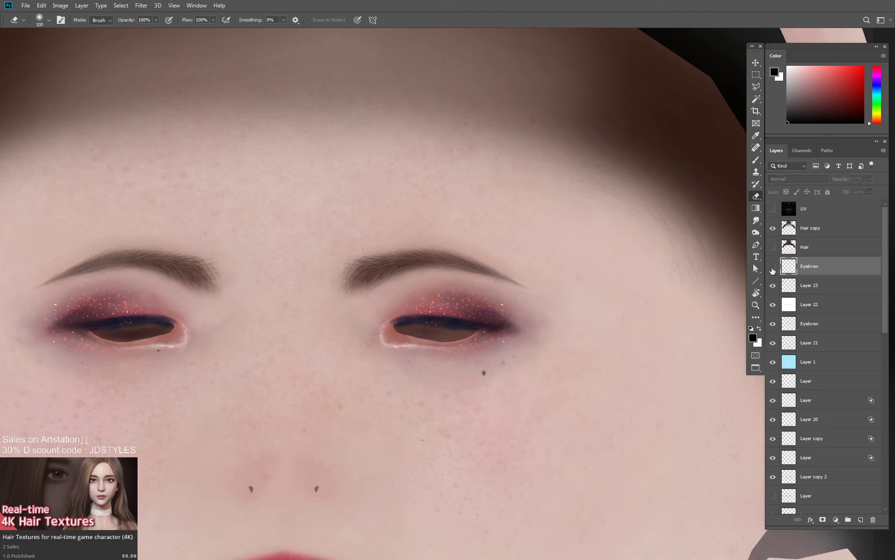
click(772, 267)
click(772, 267)
click(773, 267)
click(772, 266)
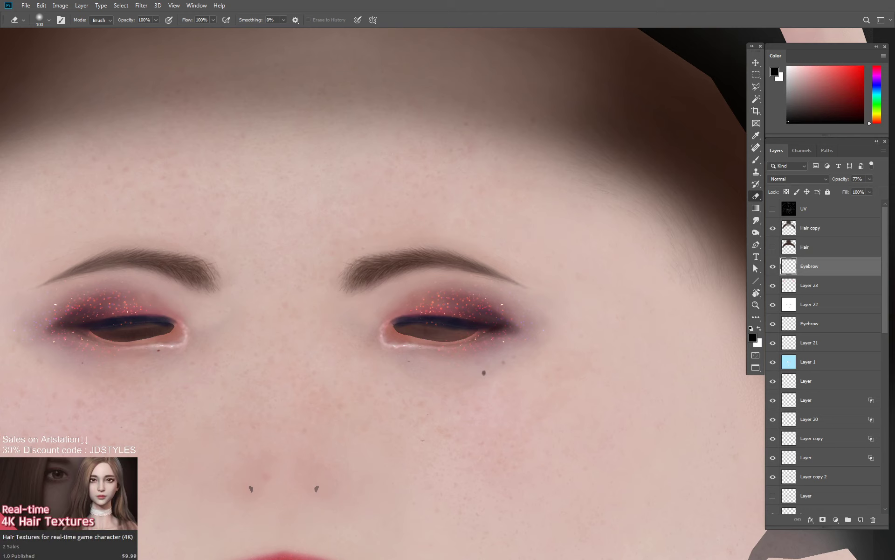
click(772, 267)
click(773, 267)
key(f)
key(f)
key(ctrl+s)
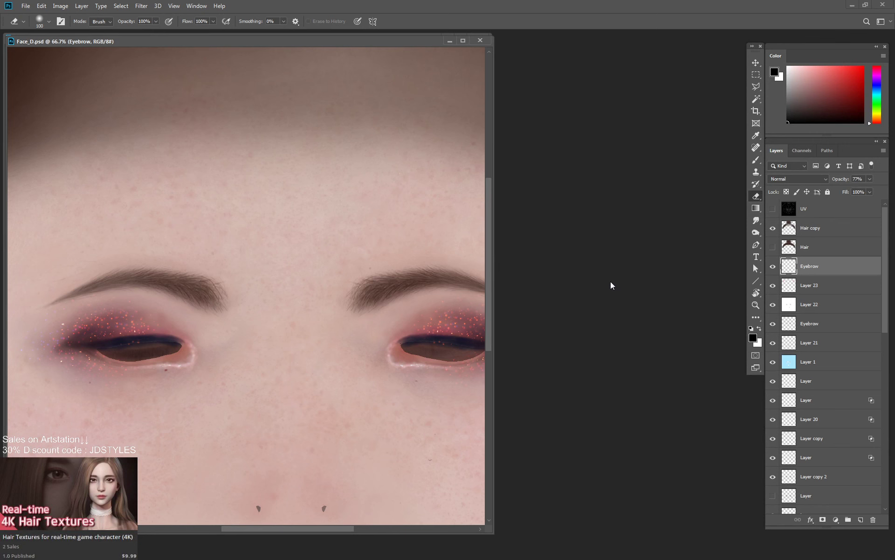
Switch to Marmoset Toolbag and examine the updated brows and the hair mesh from near and far.
key(alt+Tab)
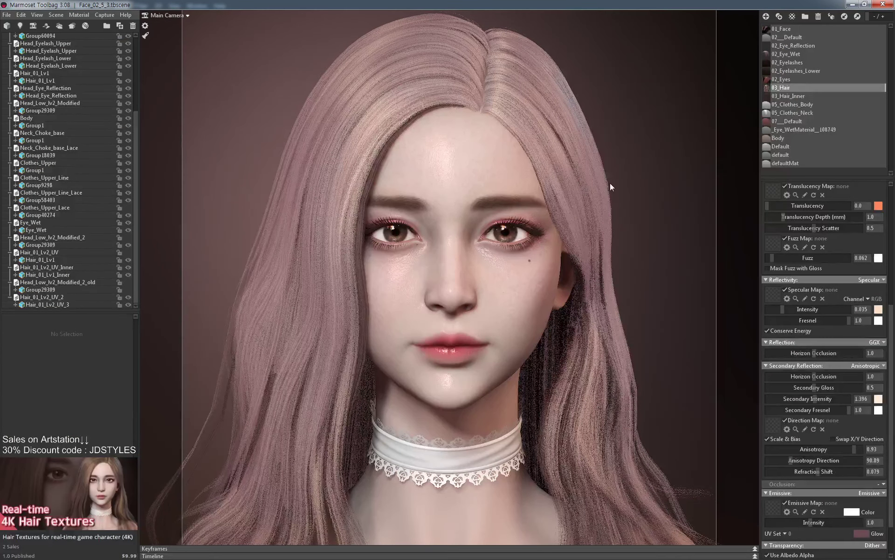
scroll(629, 156, down, 3)
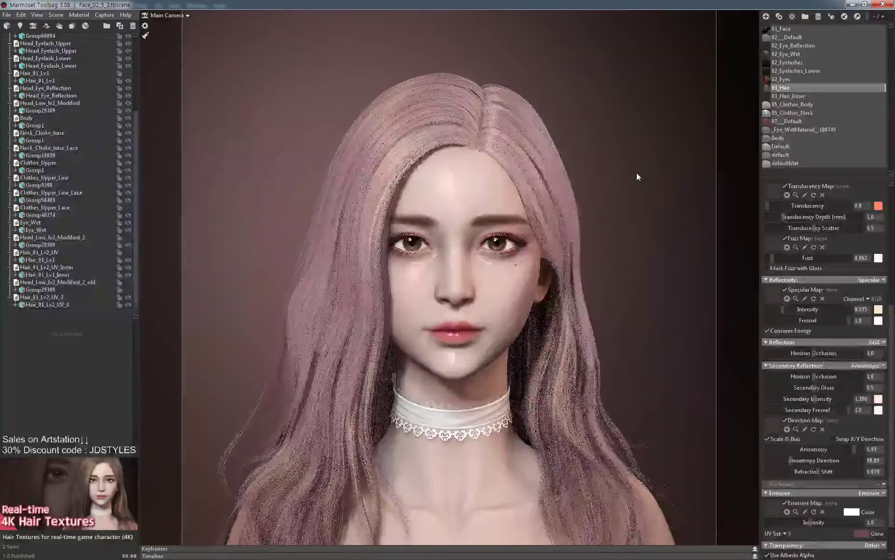
scroll(636, 173, up, 2)
scroll(637, 182, up, 2)
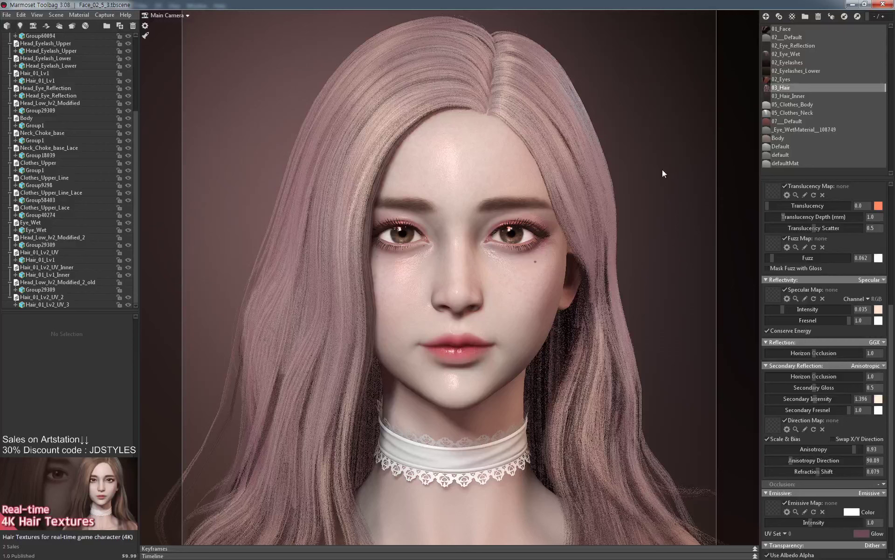
click(467, 95)
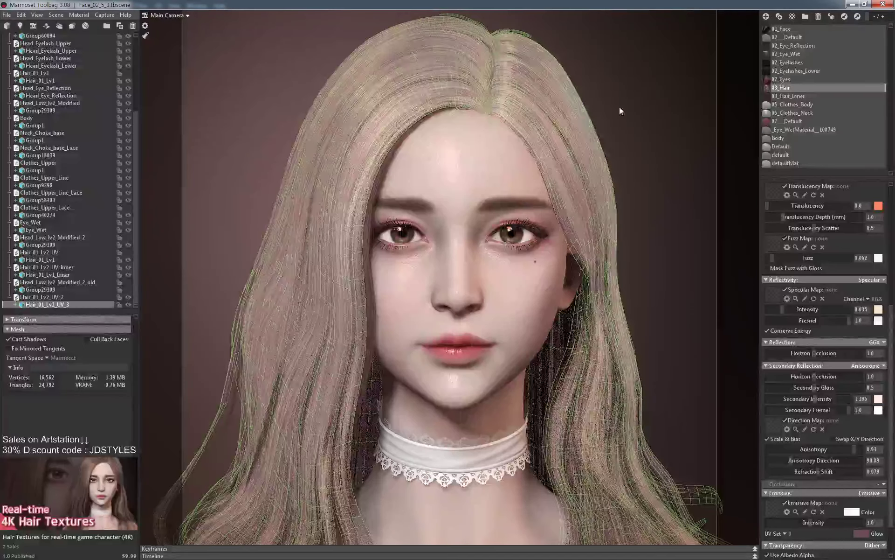
click(638, 106)
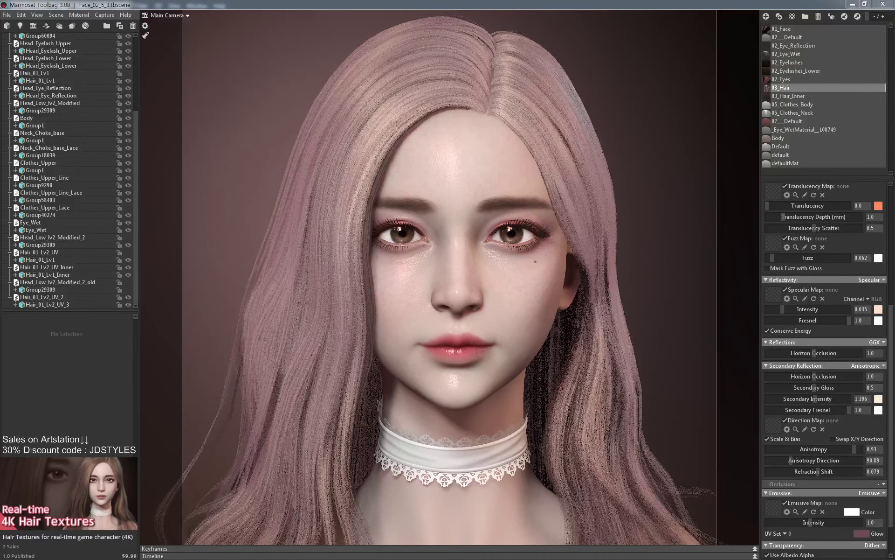
View the saved character renders full screen and compare the brown-haired versions with the pink-haired one, especially the face and hair silhouette.
drag(894, 70, 277, 124)
double_click(372, 202)
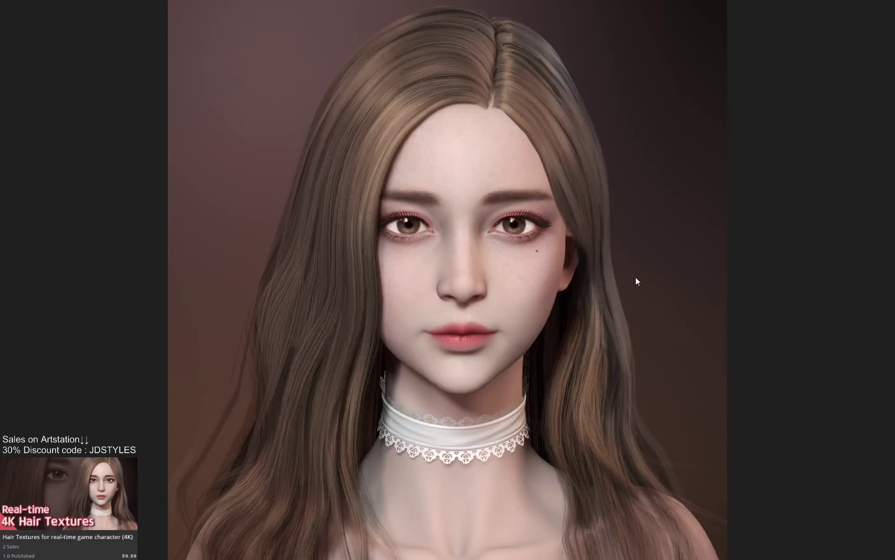
key(Right)
key(Left)
key(Right)
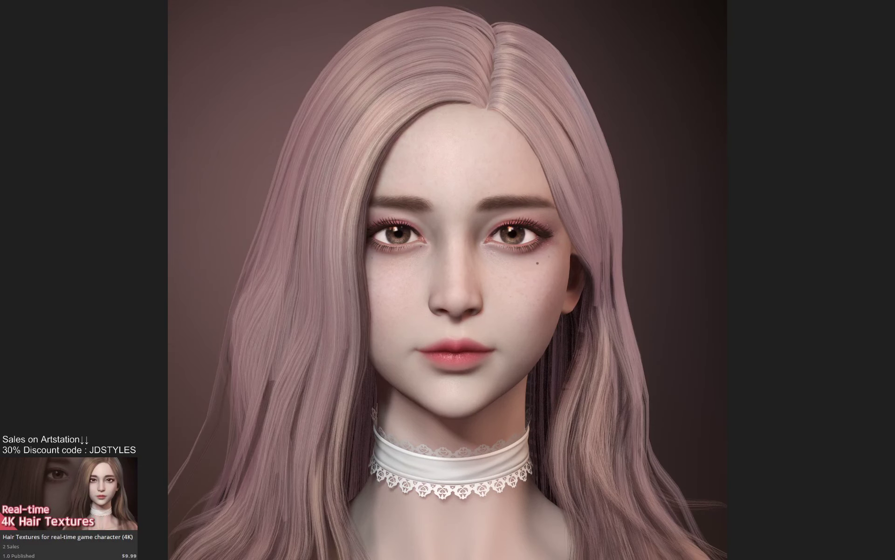
key(Left)
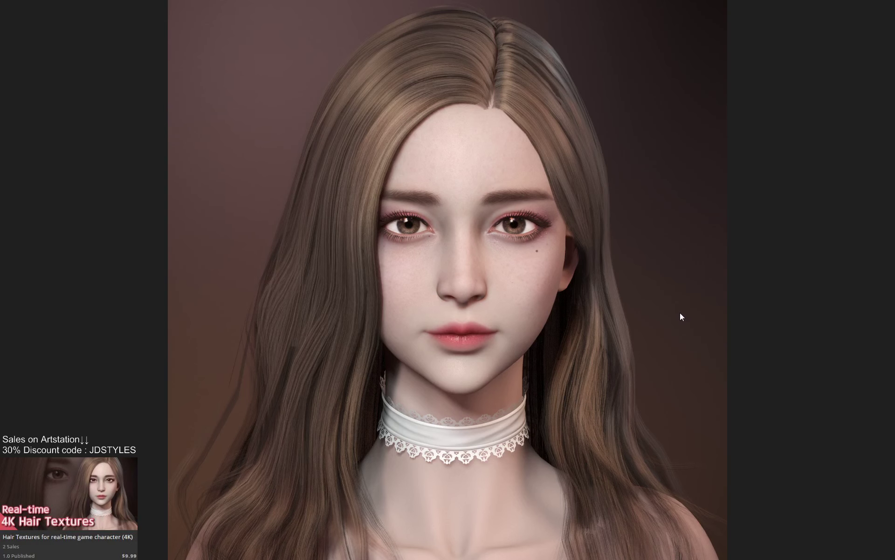
key(Right)
key(Left)
key(Right)
key(Left)
key(Right)
key(Left)
key(Right)
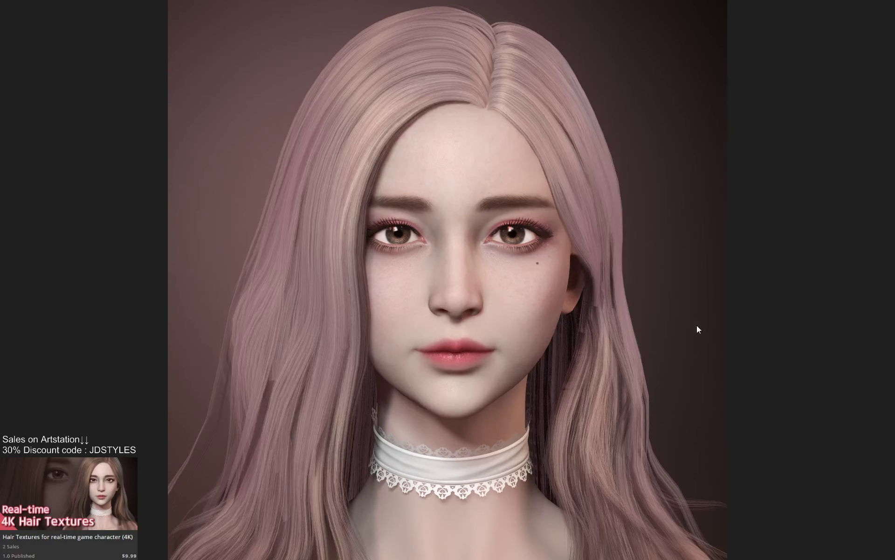
key(Left)
key(Right)
key(Left)
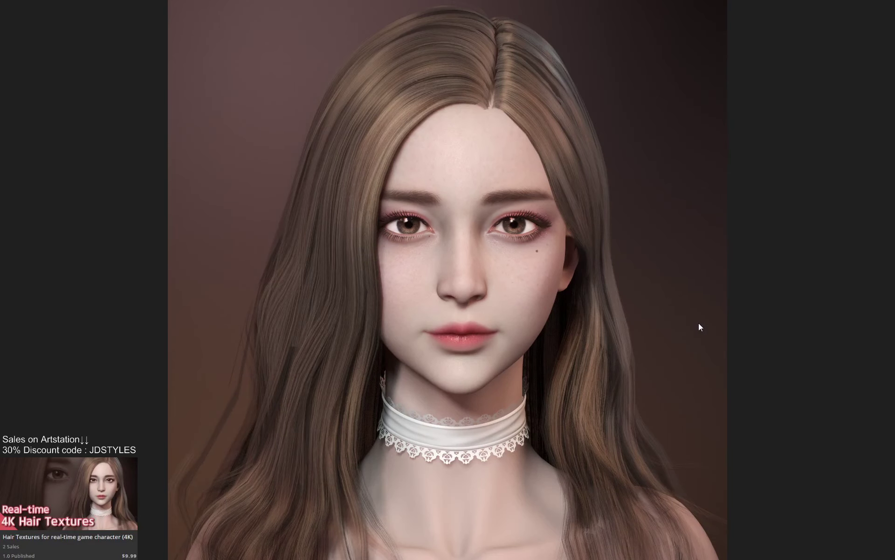
key(Right)
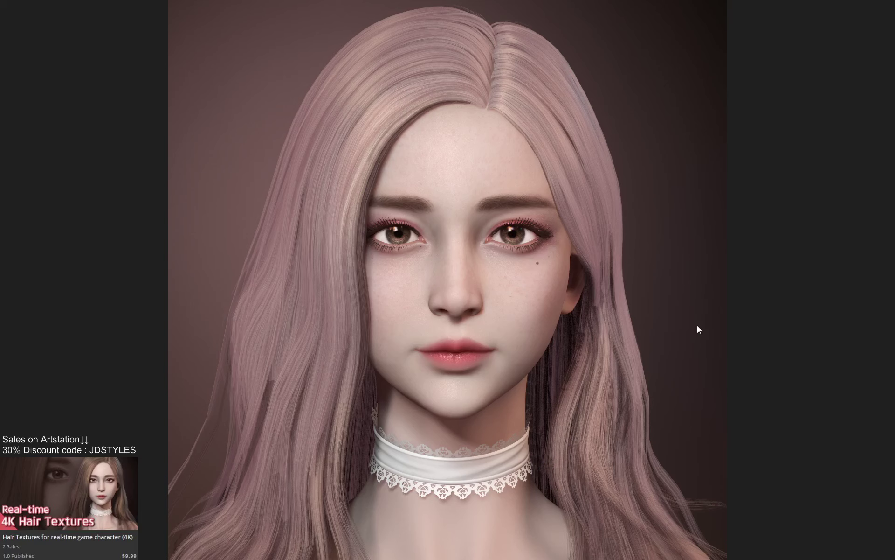
key(Left)
key(Right)
key(Left)
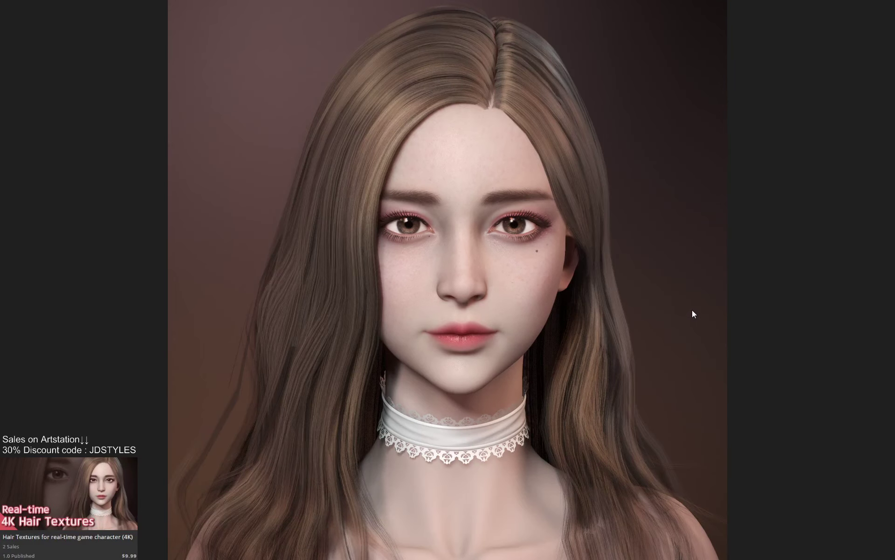
key(Right)
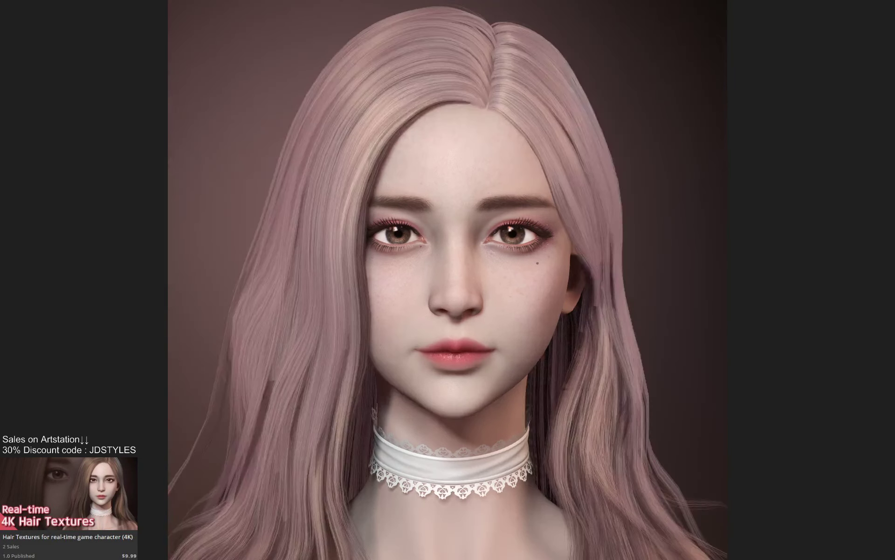
key(Left)
key(Left)
key(Right)
key(Left)
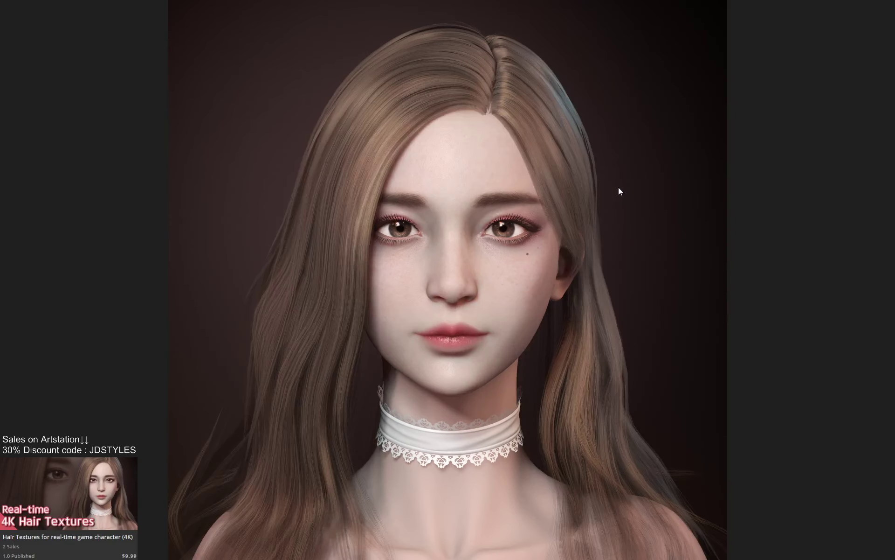
key(Right)
key(Right)
key(Return)
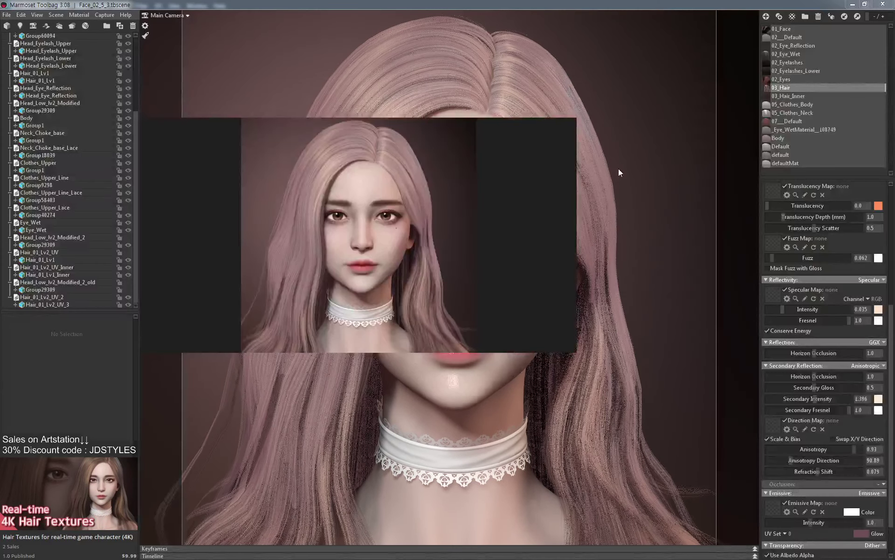
Switch to 3ds Max, edit Hair_01_Lv2_UV_3 at vertex level without the TurboSmooth result, and use Soft Selection with a falloff of 6.152.
click(563, 123)
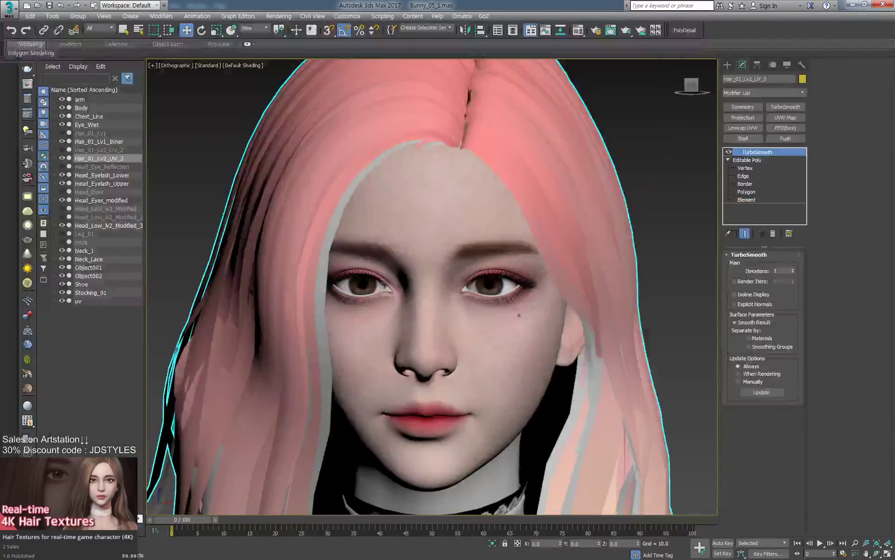
scroll(658, 206, up, 1)
click(743, 168)
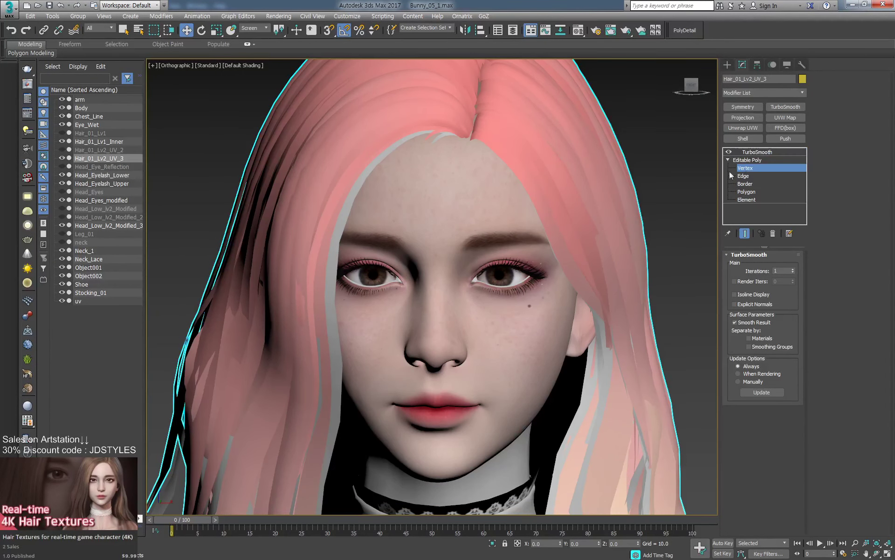
click(745, 233)
scroll(654, 227, up, 1)
middle_drag(655, 228, 622, 249)
key(shift+s)
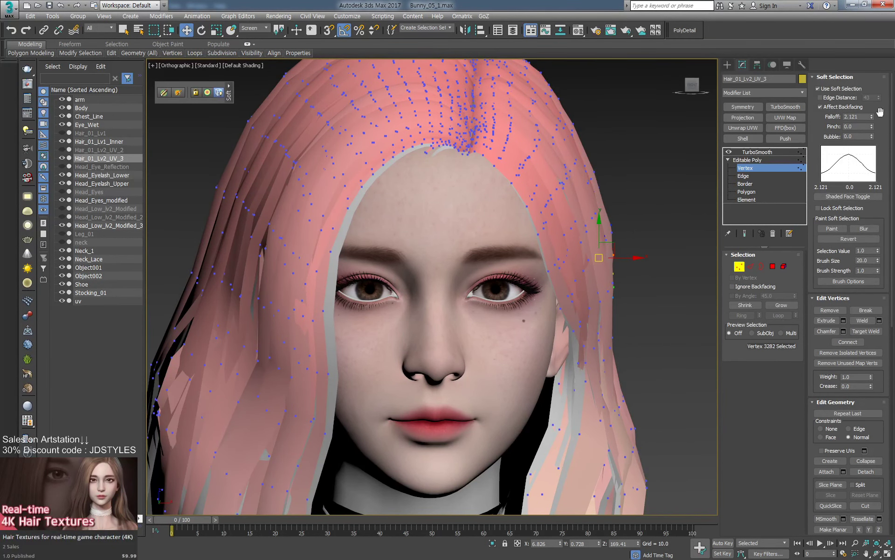
drag(871, 117, 871, 29)
From the front view, nudge Hair_01_Lv2_UV_3's soft-selected vertices slightly inward along the outer silhouette between the crown and eye level.
middle_drag(654, 187, 641, 225)
key(r)
scroll(636, 222, down, 4)
key(f)
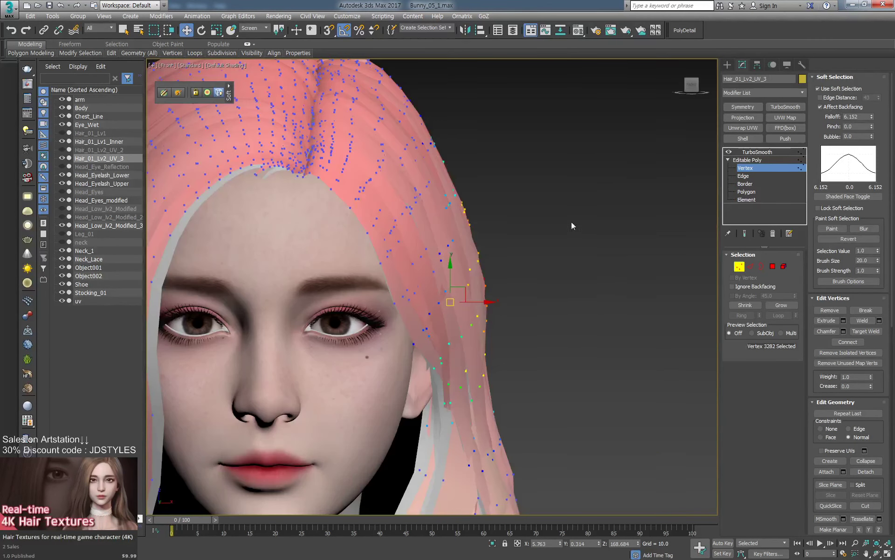
middle_drag(523, 208, 594, 220)
click(564, 291)
drag(560, 297, 558, 297)
ctrl+click(505, 166)
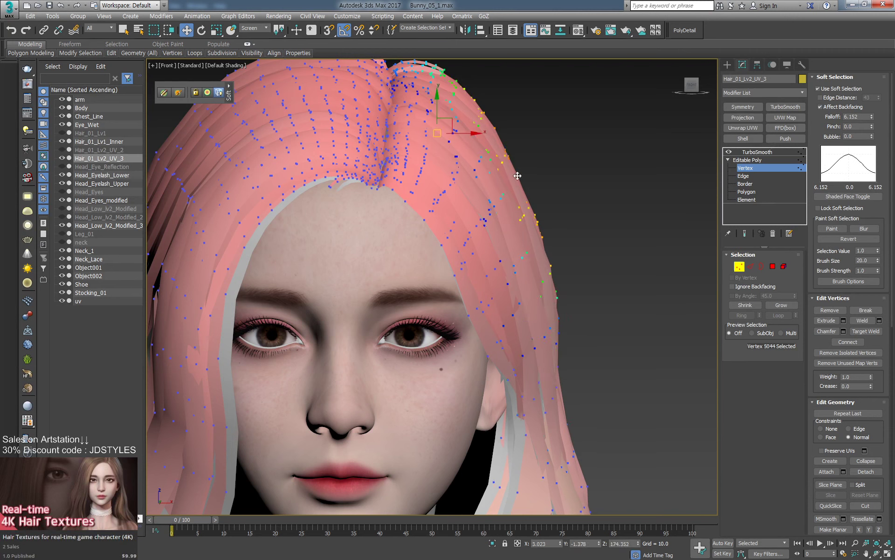
click(538, 233)
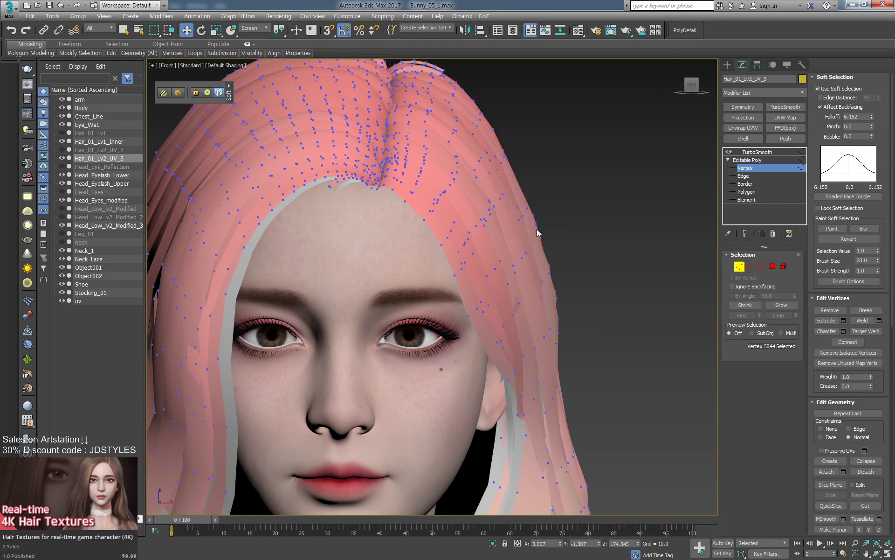
drag(536, 225, 533, 226)
alt+click(525, 253)
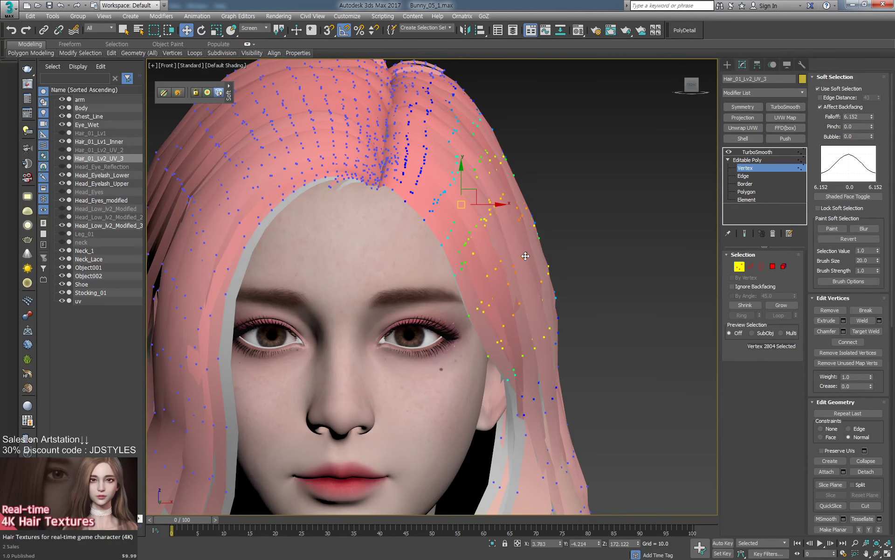
Slightly reposition the vertices of the outer hair locks below the ear, beside the jaw, on Hair_01_Lv2_UV_3.
middle_drag(526, 255, 578, 150)
scroll(601, 258, down, 3)
scroll(601, 308, up, 3)
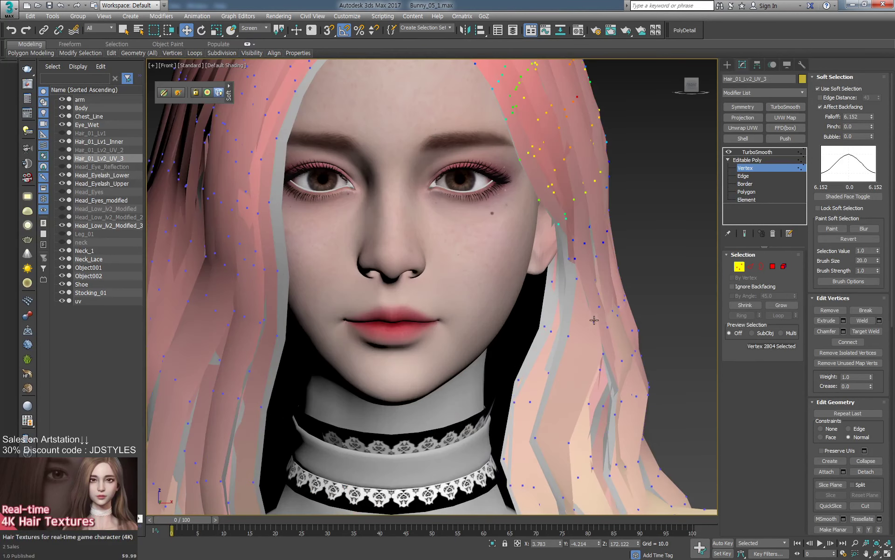
click(572, 336)
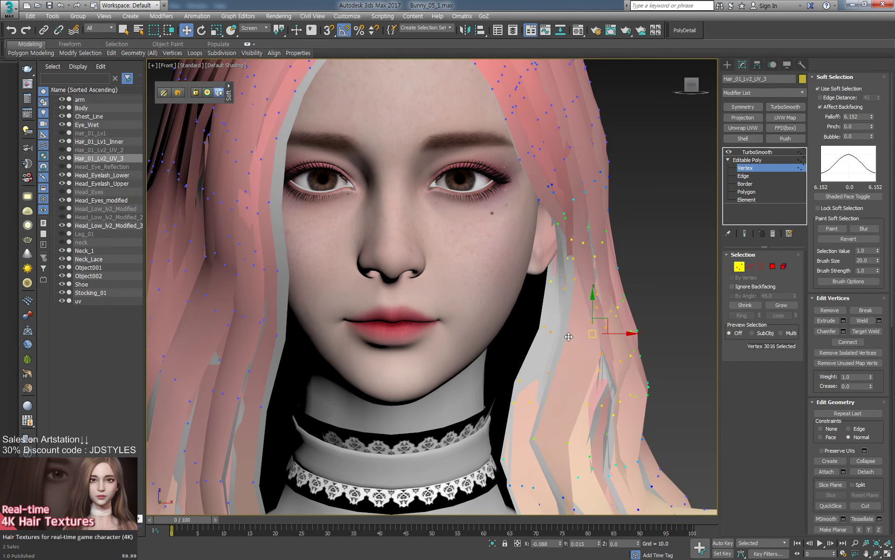
drag(568, 336, 567, 336)
click(541, 327)
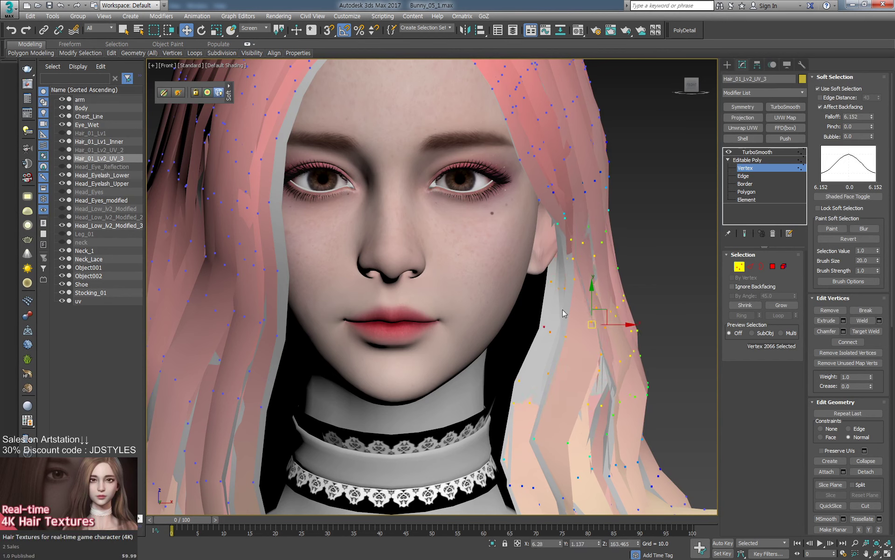
Finish vertex editing on Hair_01_Lv2_UV_3, open Hair_01_Lv1_Inner at vertex level and display edged faces.
click(748, 158)
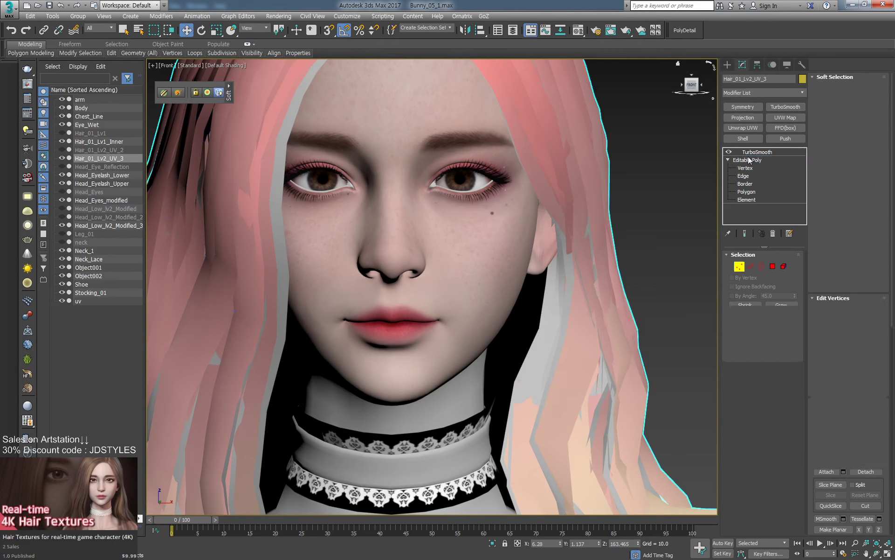
click(742, 153)
click(653, 233)
click(550, 322)
key(1)
key(F4)
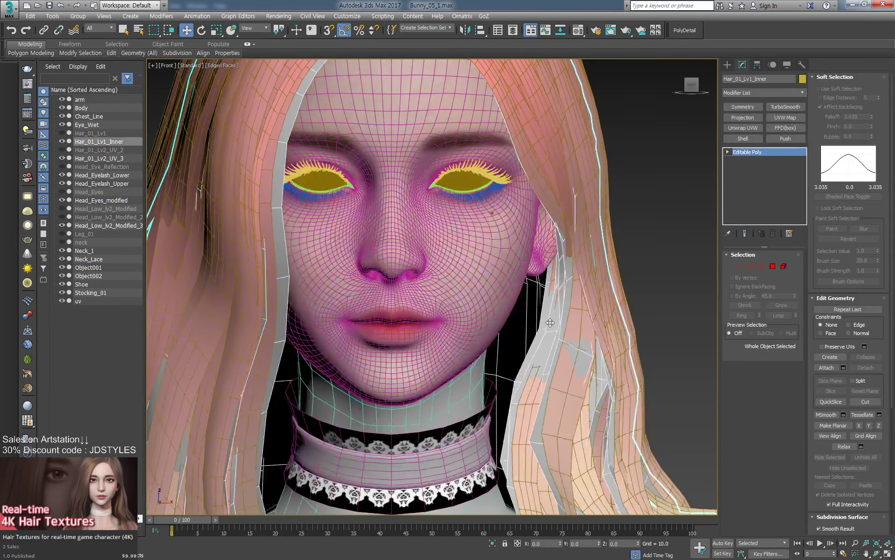
key(s)
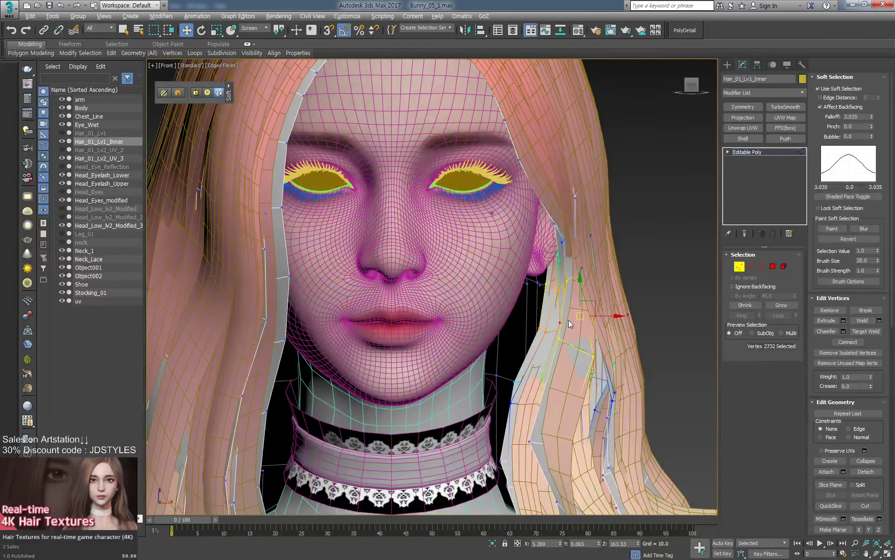
Reposition Hair_01_Lv1_Inner's vertices below the visible ear from front and angled views so the inner locks fit the outer hair.
drag(600, 316, 535, 332)
click(558, 340)
alt+middle_drag(535, 332, 578, 318)
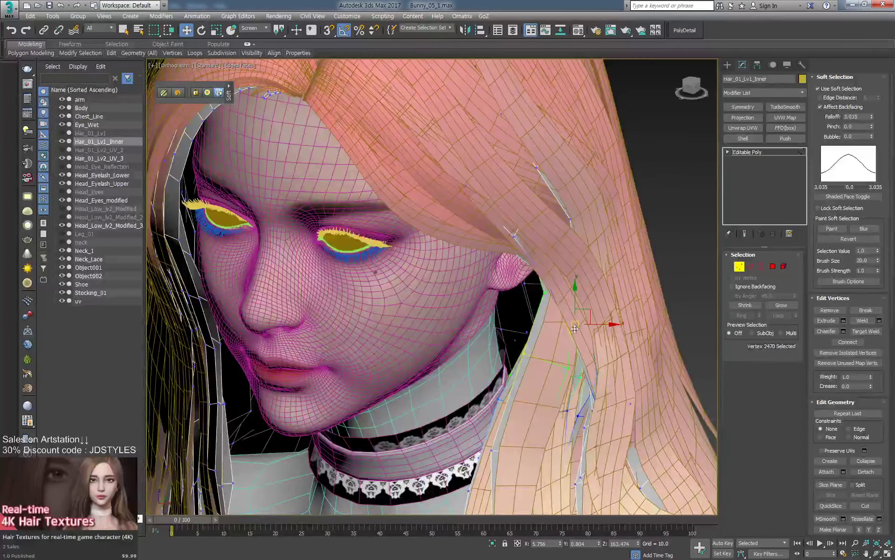
drag(589, 314, 589, 314)
alt+middle_drag(634, 318, 607, 322)
drag(593, 311, 593, 311)
alt+middle_drag(593, 312, 527, 324)
scroll(485, 322, down, 3)
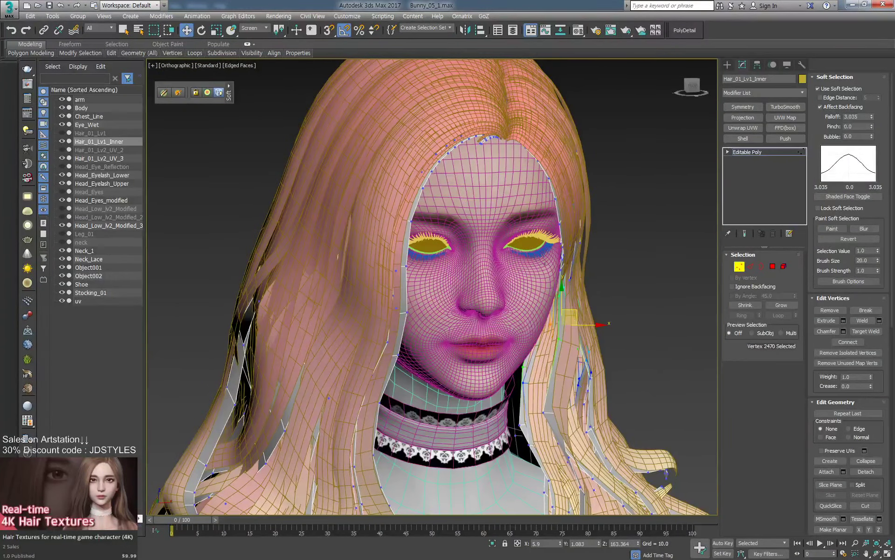
Shift the inner hair strand on the opposite side of the neck toward the neck, using a Soft Selection falloff of 4.431.
middle_drag(468, 405, 467, 291)
scroll(383, 294, up, 3)
drag(260, 321, 274, 322)
alt+middle_drag(274, 323, 260, 310)
click(253, 316)
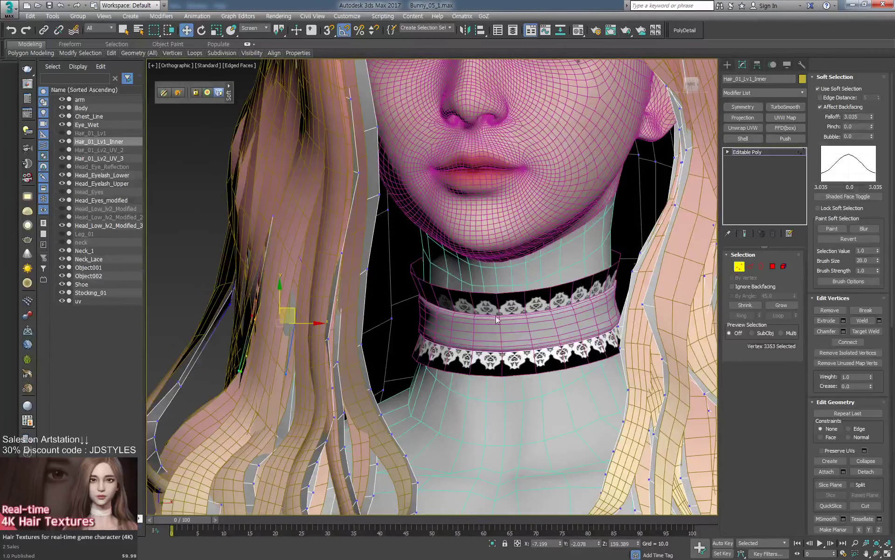
drag(871, 115, 866, 97)
alt+middle_drag(285, 353, 279, 351)
drag(291, 326, 304, 323)
alt+middle_drag(304, 323, 327, 312)
Leave vertex level and export Hair_01_Lv1_Inner as OBJ over Hair_01_Lv2_UV_Inner.obj, skipping the missing map.
click(743, 151)
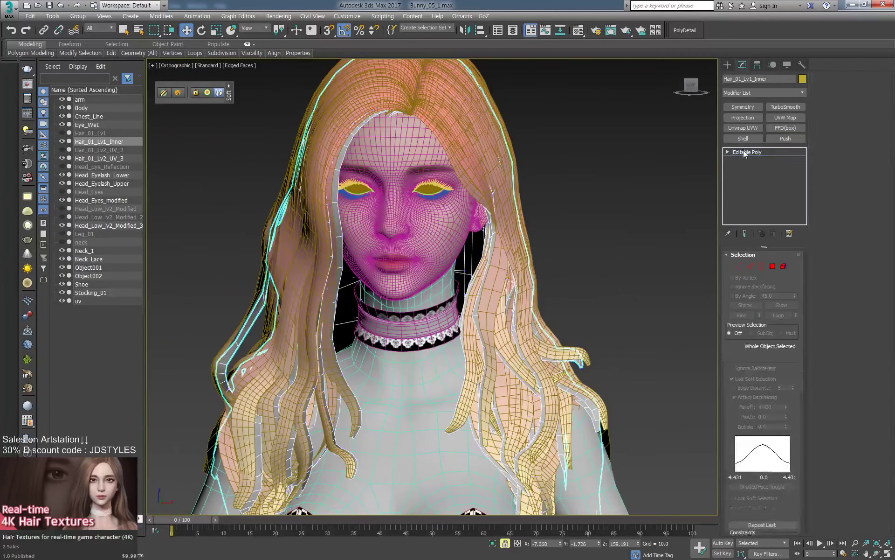
middle_drag(606, 204, 632, 244)
key(ctrl+e)
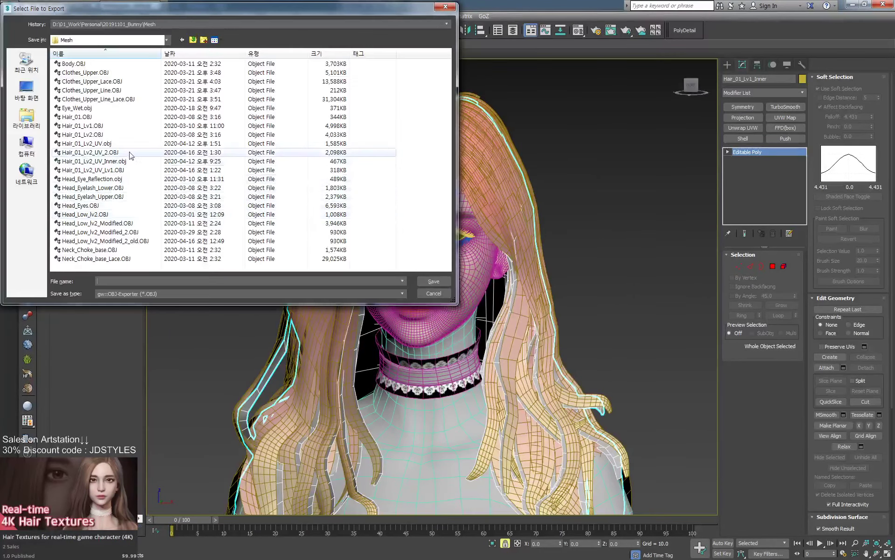
click(129, 162)
double_click(131, 162)
click(484, 320)
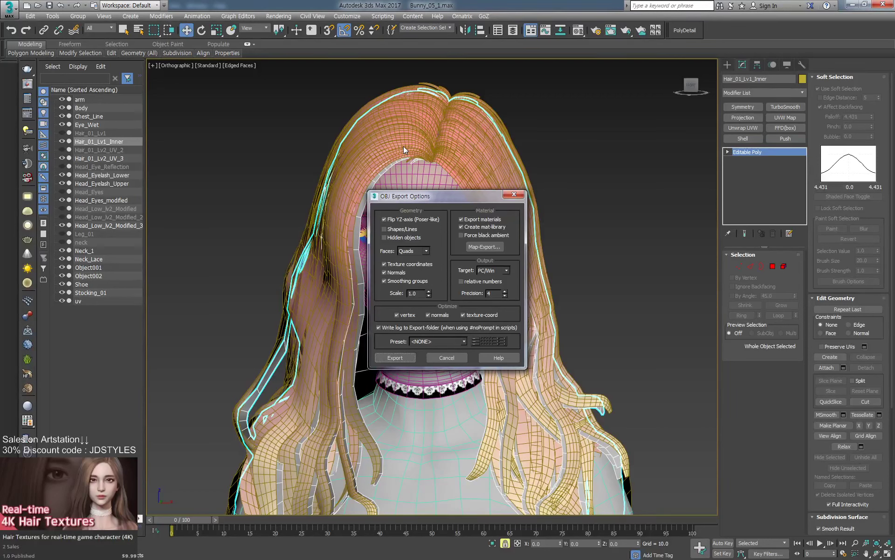
click(395, 357)
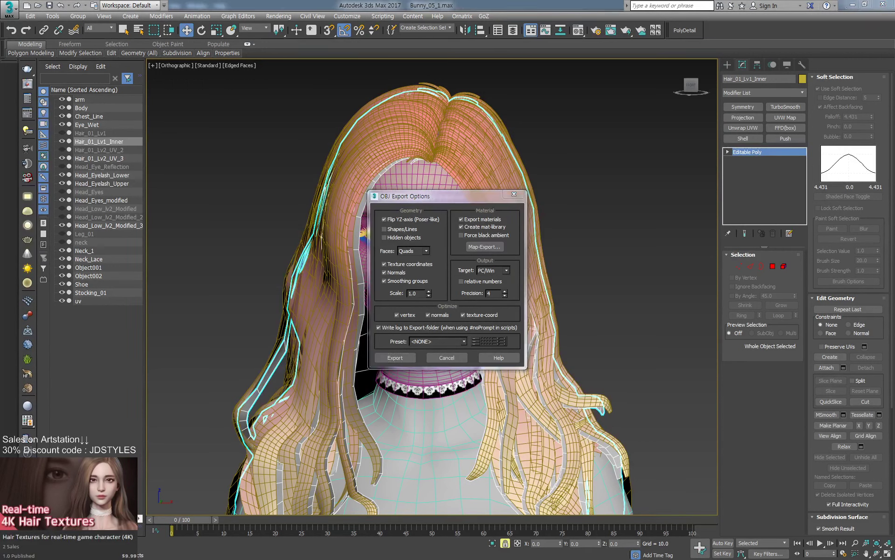
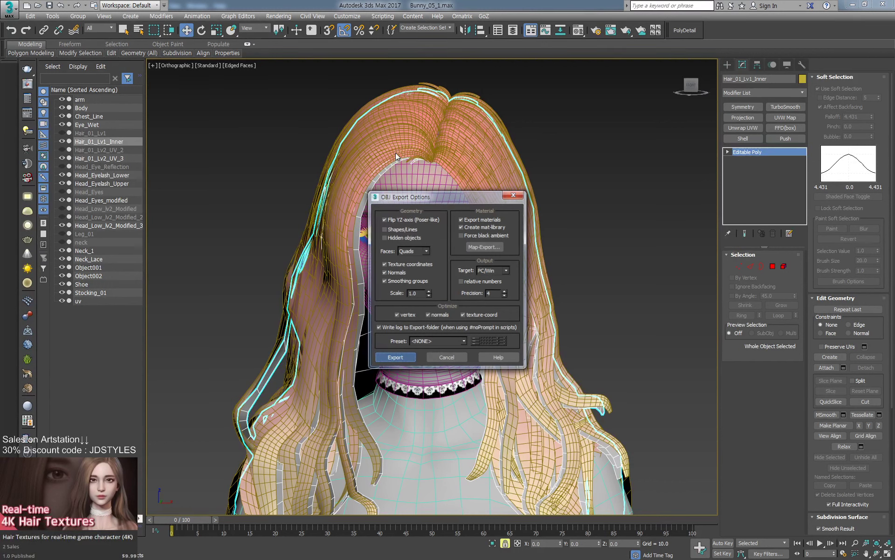
key(Return)
click(433, 290)
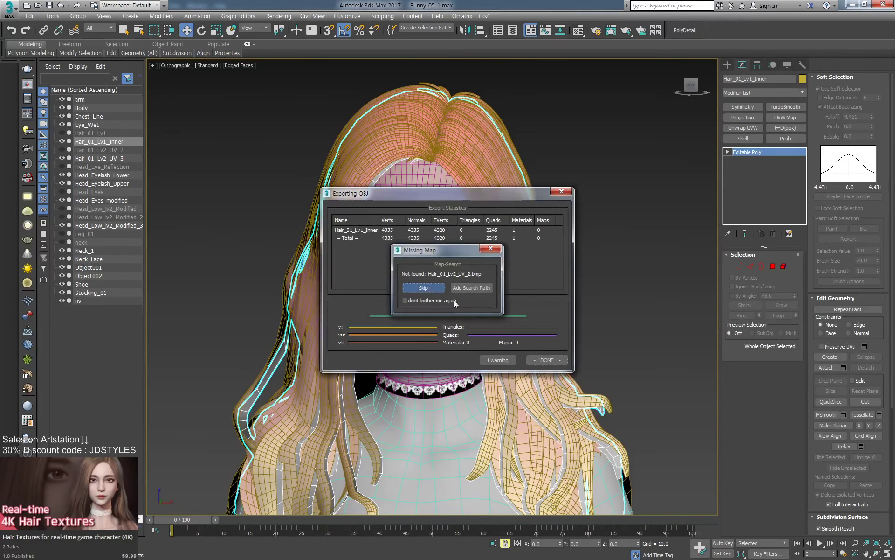
click(561, 362)
Select Hair_01_Lv2_UV_3 with its TurboSmooth result and export it as OBJ over Hair_01_Lv2_UV_2.OBJ.
scroll(527, 276, up, 6)
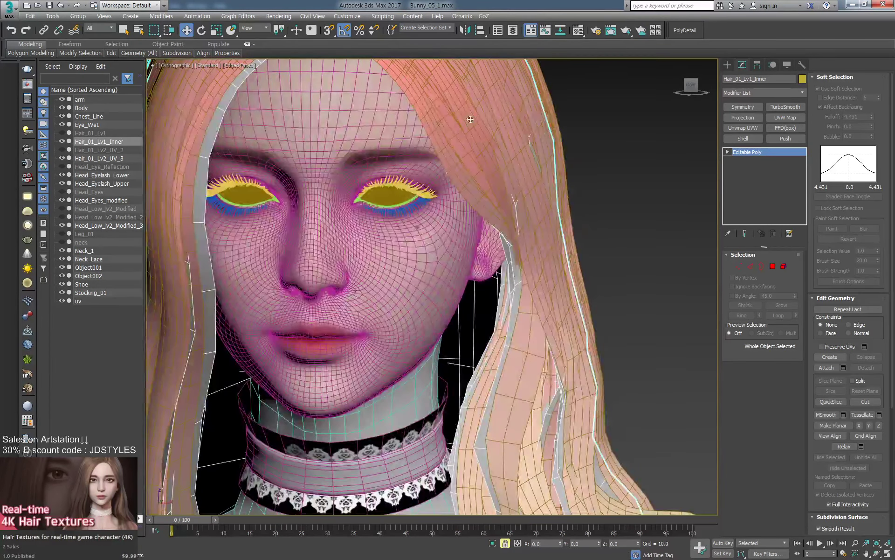
scroll(521, 278, up, 5)
scroll(498, 300, down, 5)
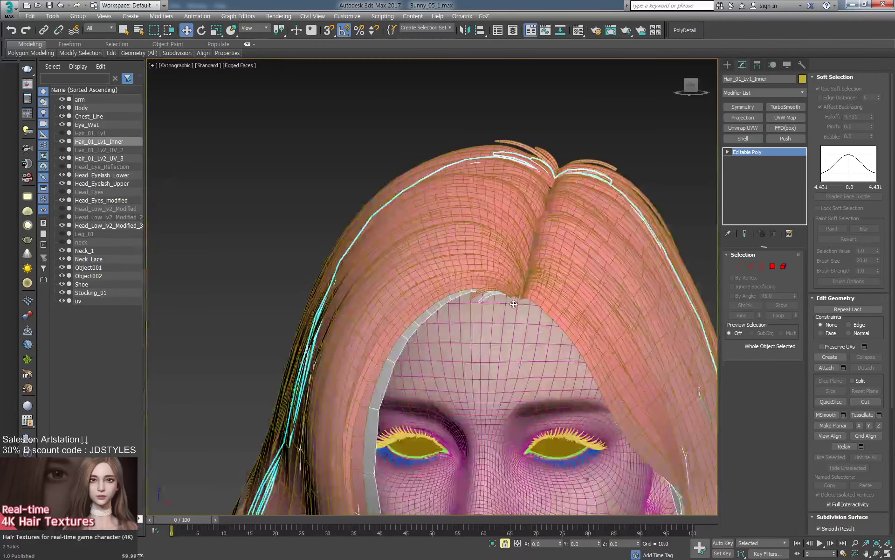
click(563, 294)
scroll(560, 284, down, 5)
scroll(546, 254, up, 4)
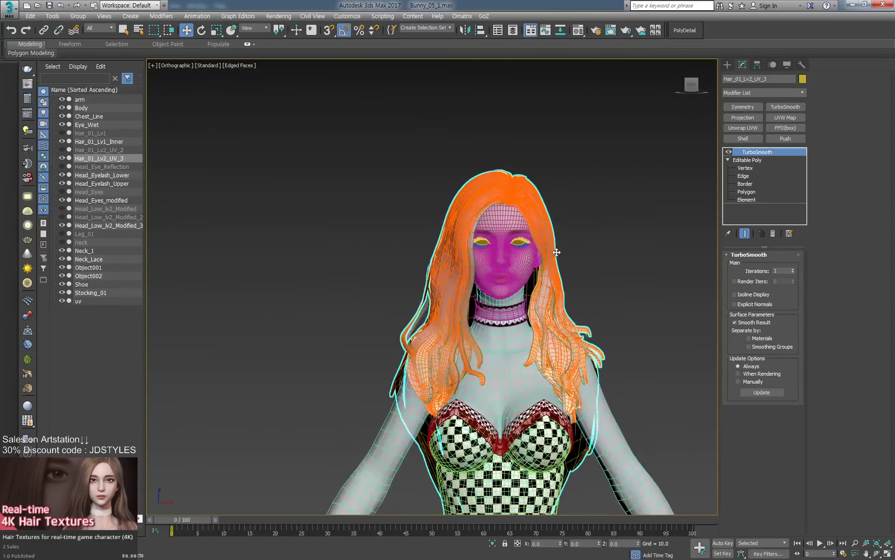
key(ctrl+e)
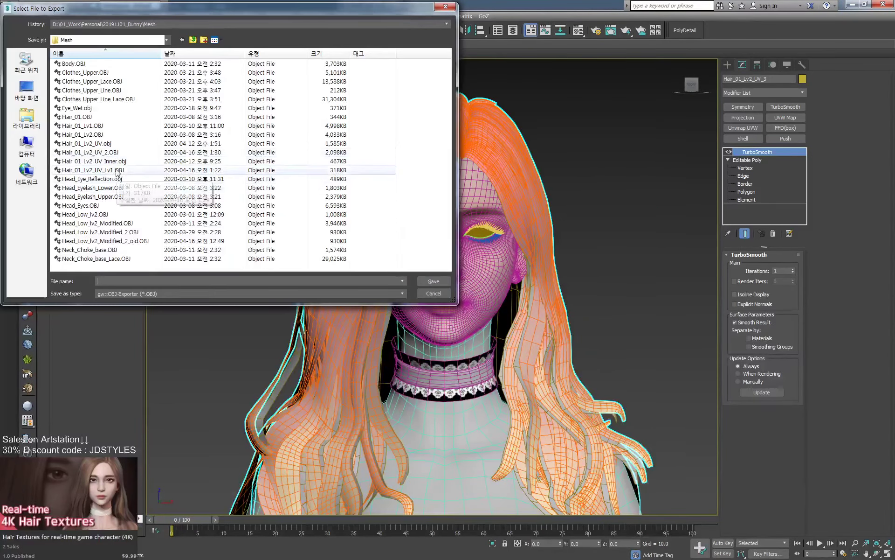
double_click(124, 153)
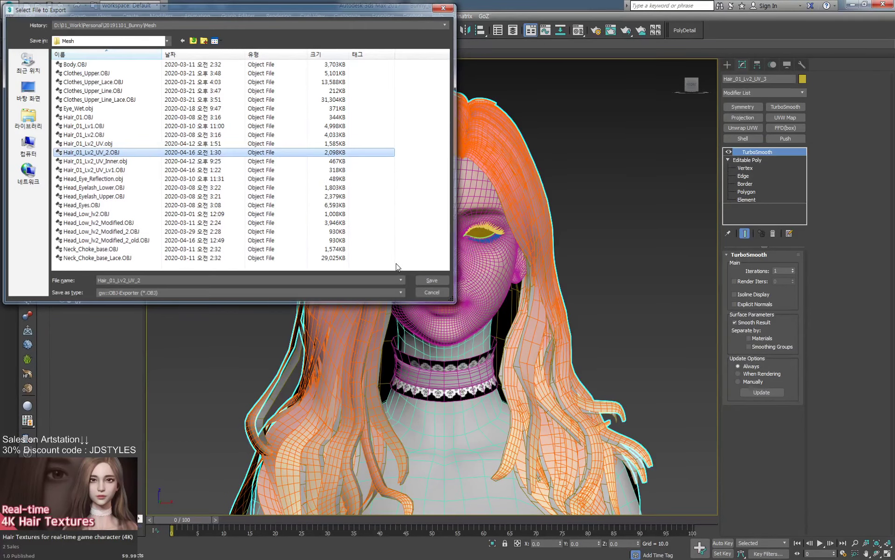
key(Return)
click(490, 321)
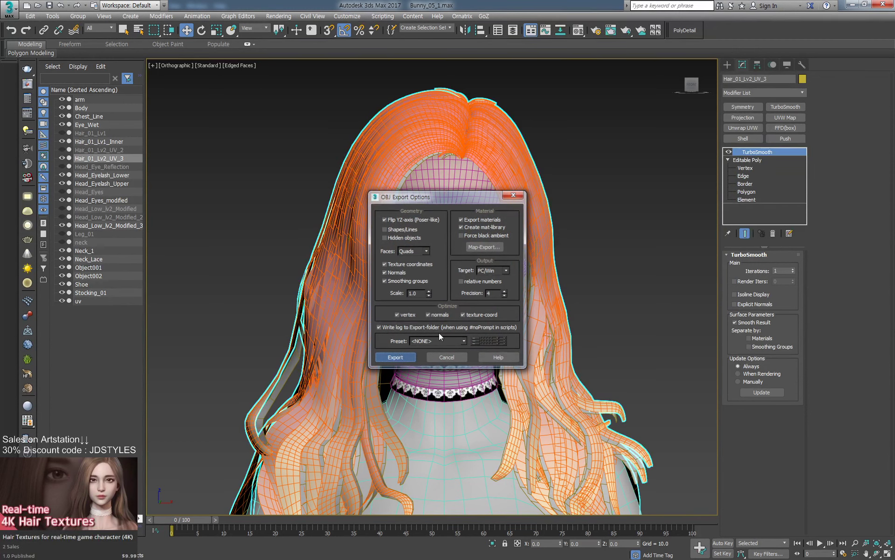
key(Return)
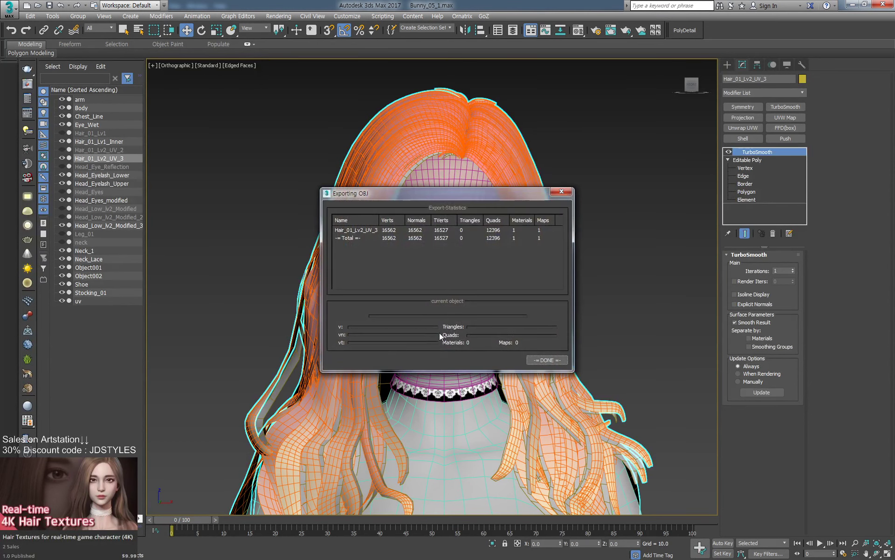
click(547, 360)
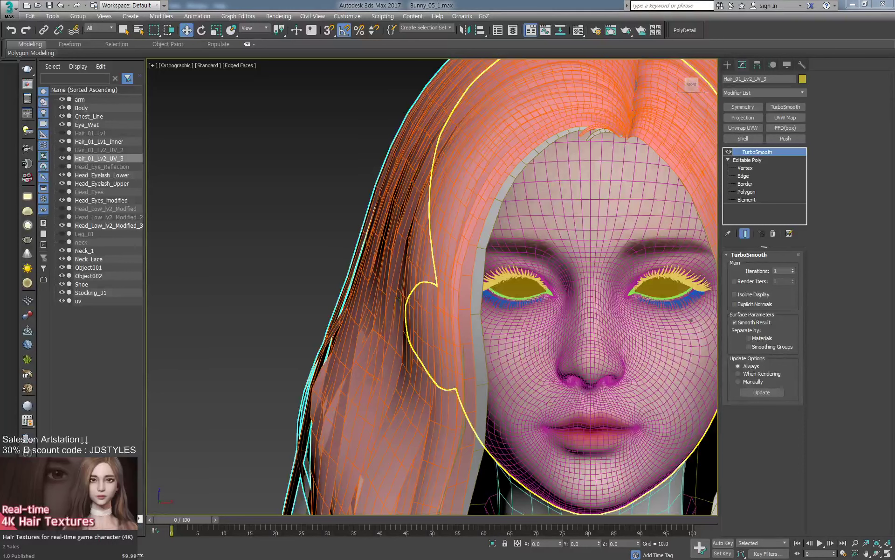
Return to vertex level on Hair_01_Lv2_UV_3, select a vertex on the crown's outer edge and set the Soft Selection falloff to 3.137.
middle_drag(577, 185, 368, 381)
scroll(560, 281, up, 2)
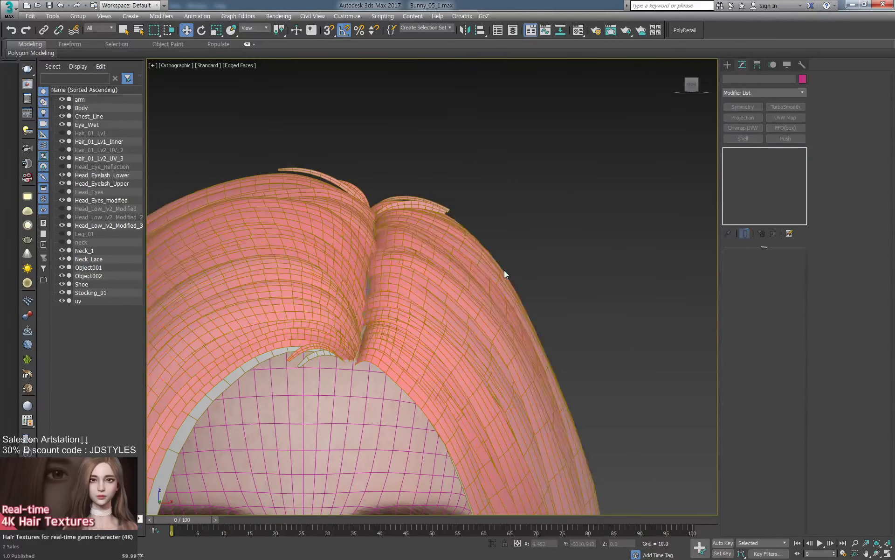
scroll(473, 268, up, 2)
click(746, 167)
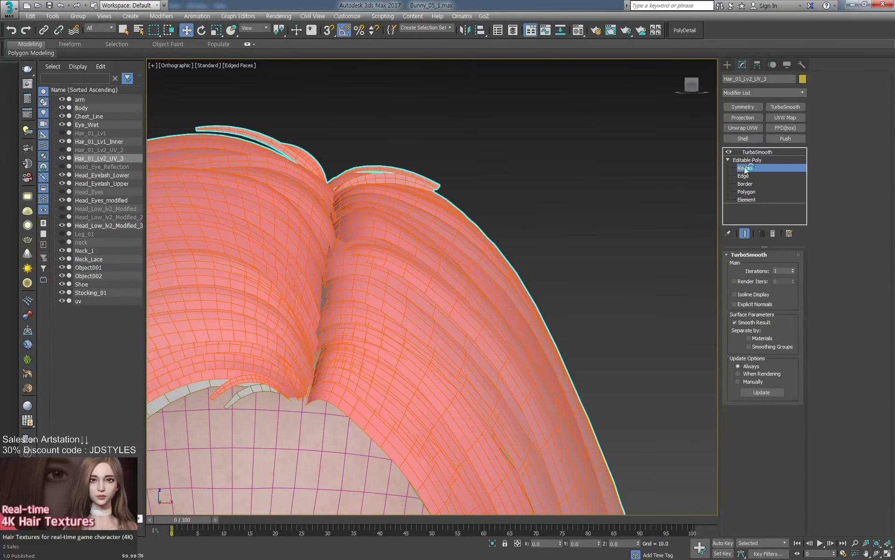
scroll(536, 196, up, 3)
click(521, 172)
middle_drag(525, 174, 543, 186)
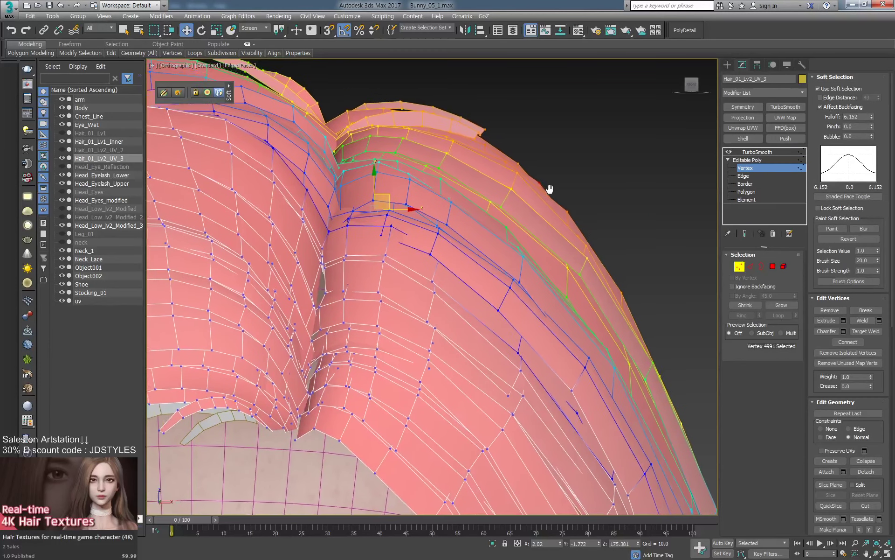
scroll(555, 190, down, 2)
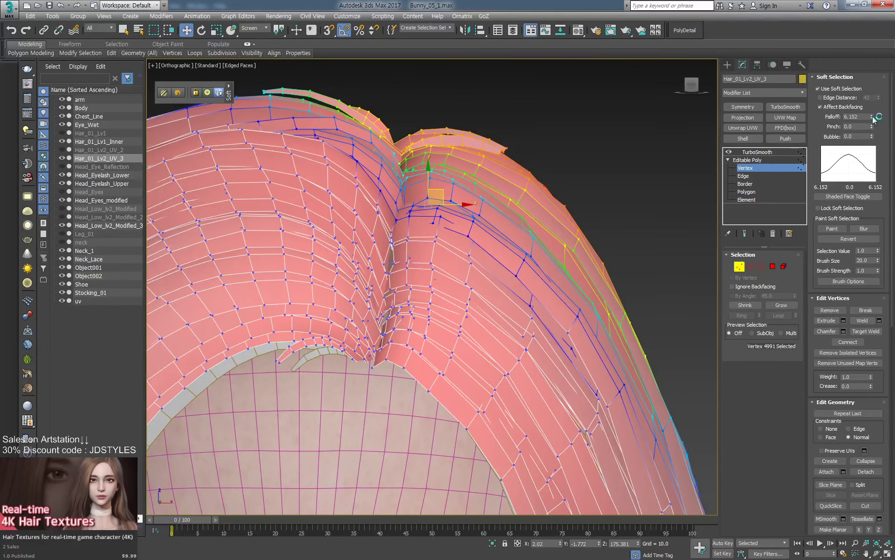
drag(875, 120, 876, 139)
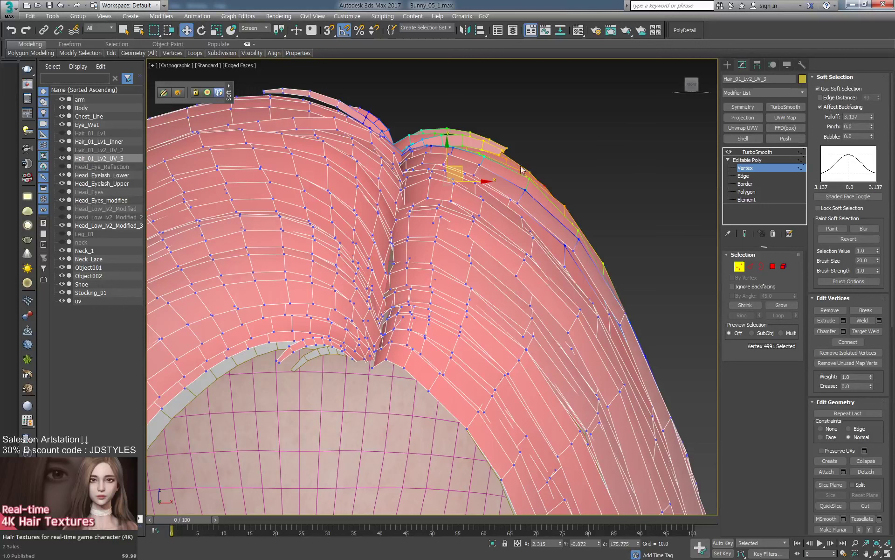
Nudge the vertices along the crown's outer edge beside the parting slightly inward to even out the hair silhouette.
drag(464, 168, 461, 171)
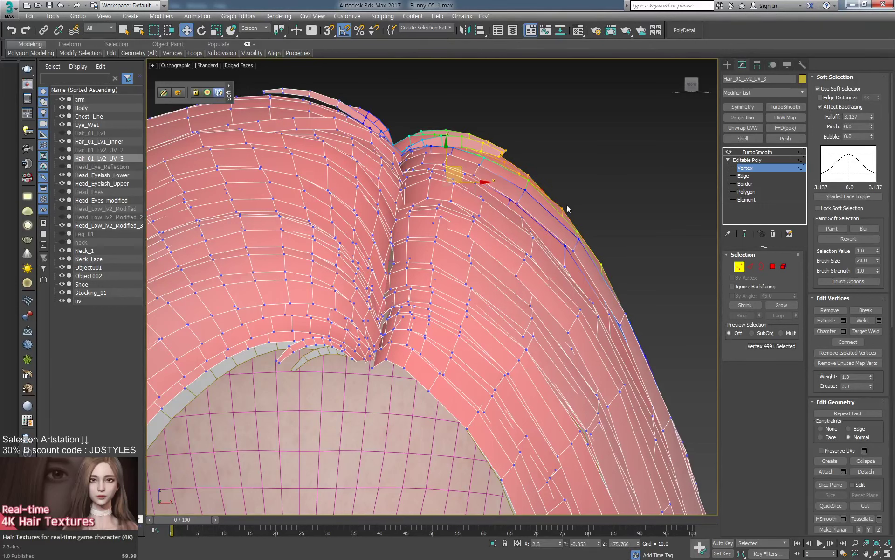
drag(563, 209, 561, 210)
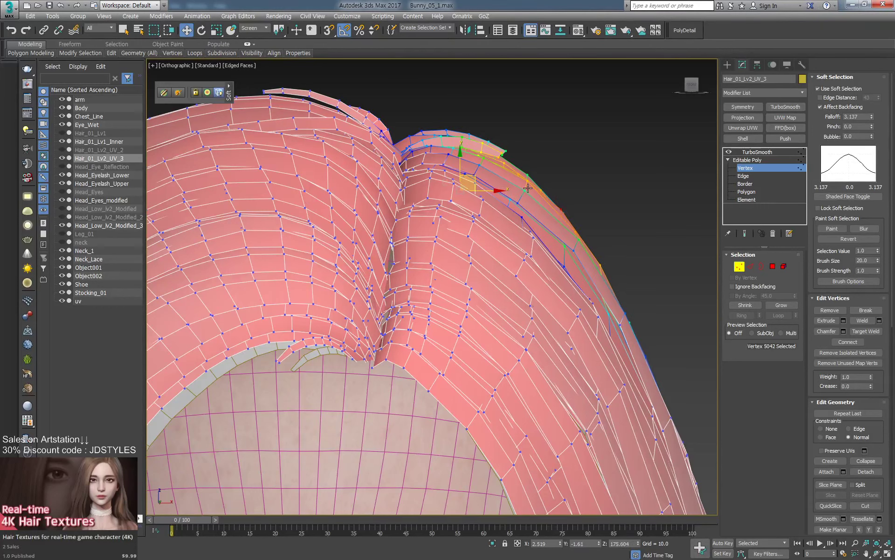
click(503, 162)
scroll(648, 321, down, 3)
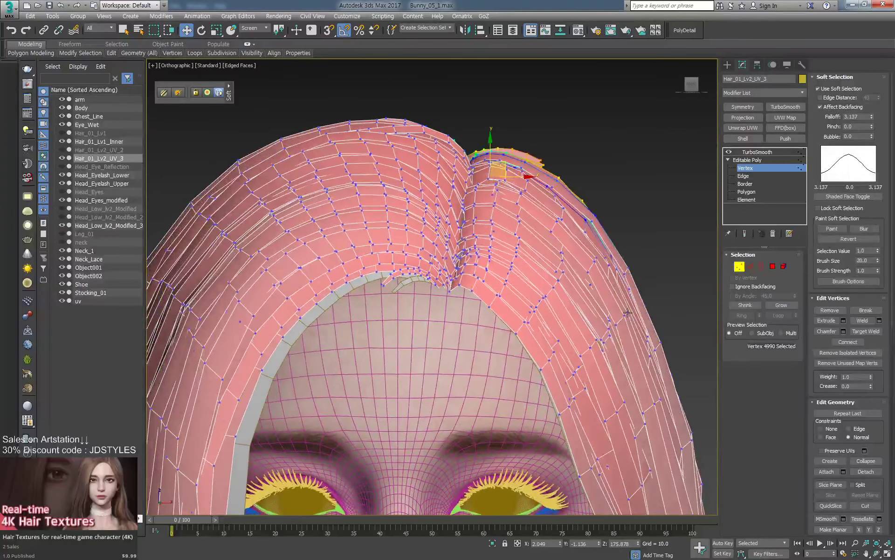
Nudge vertices along the hair's outer crown edge beside the parting with soft selection to smooth the silhouette, and leave vertex level.
click(592, 218)
alt+middle_drag(594, 220, 591, 239)
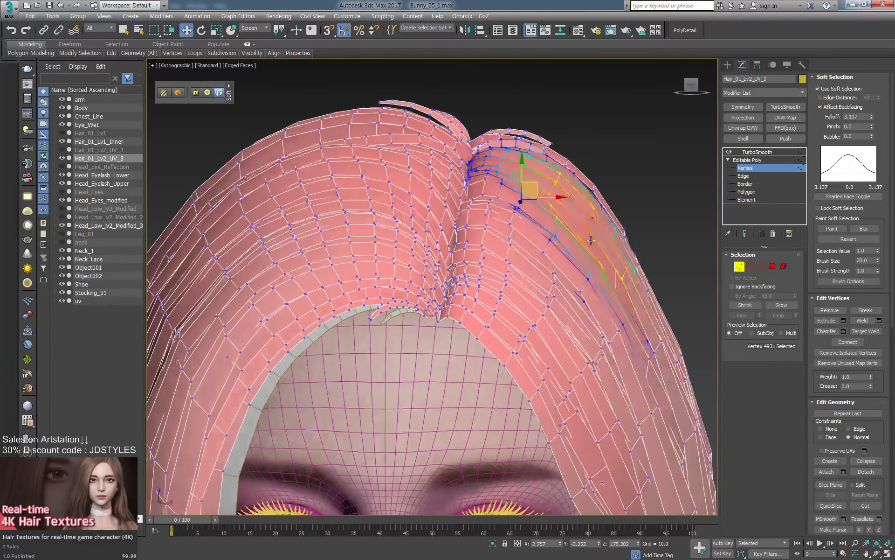
click(623, 233)
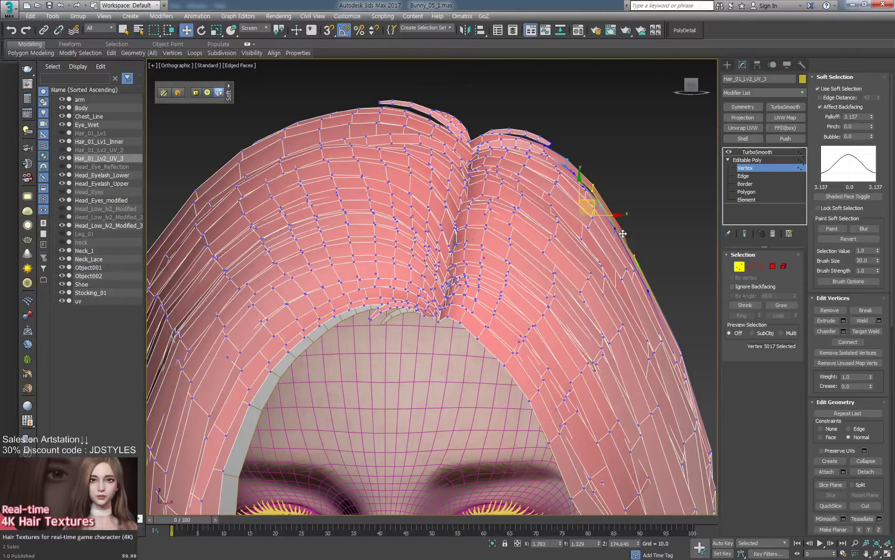
scroll(637, 250, down, 4)
scroll(637, 251, up, 5)
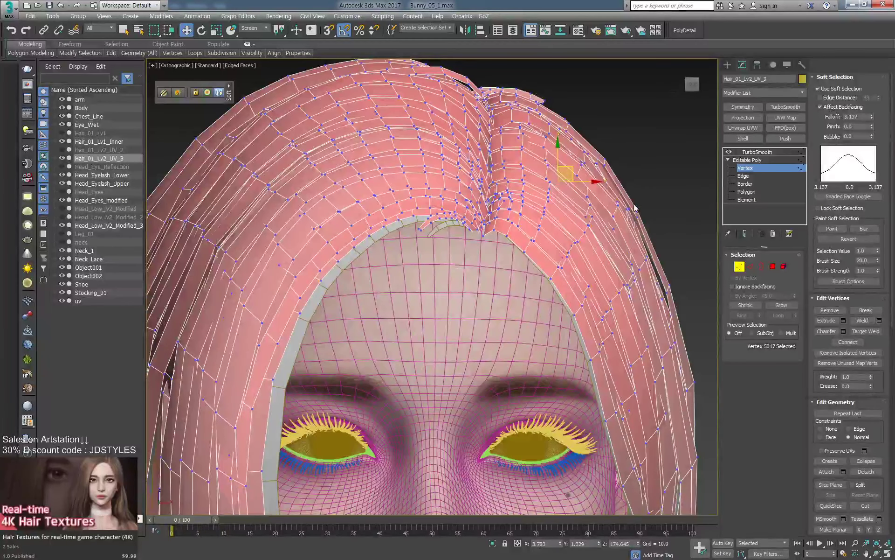
click(607, 163)
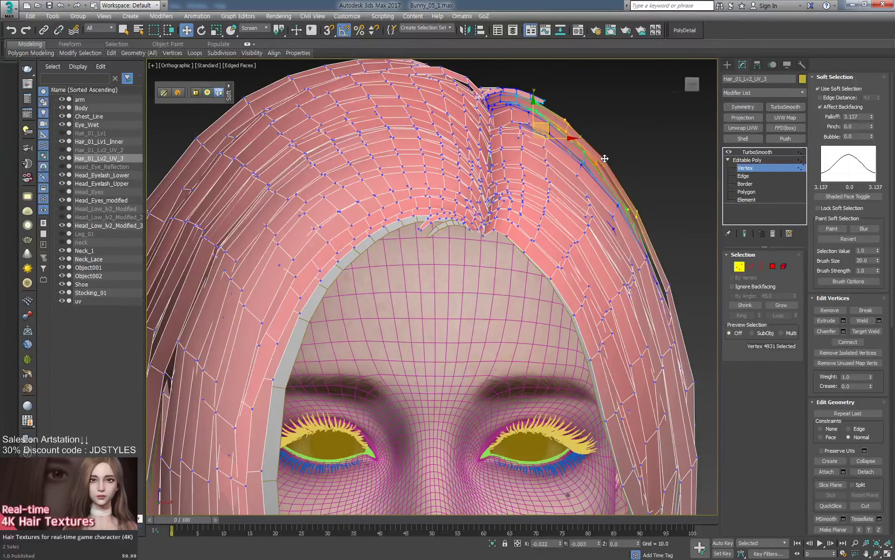
click(619, 210)
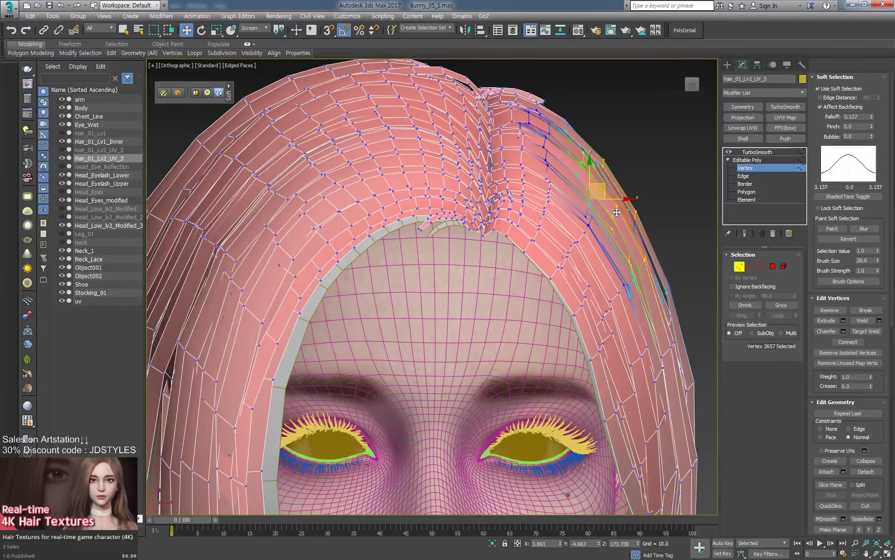
scroll(616, 209, down, 4)
click(751, 160)
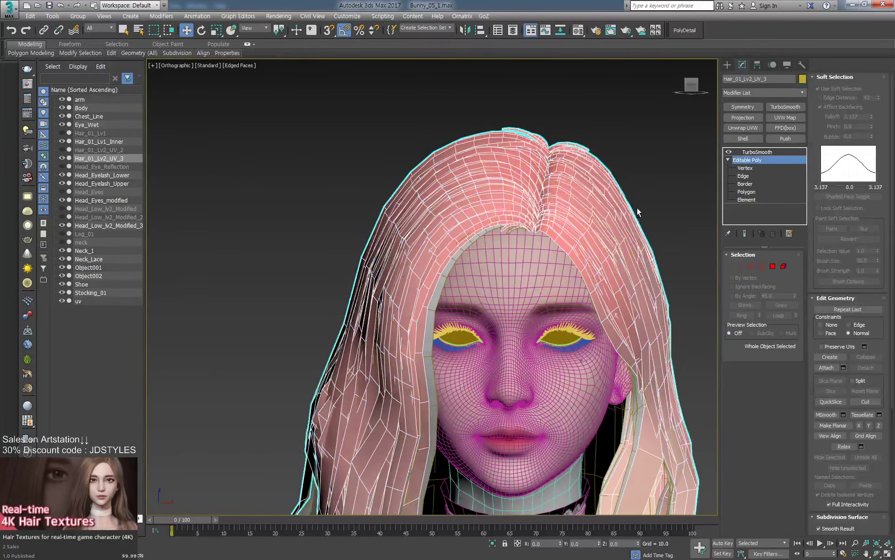
At vertex level on Hair_01_Lv2_UV_3, select a vertex by the parting's hairline and enable soft-selection Edge Distance with falloff 2.008.
scroll(626, 182, up, 2)
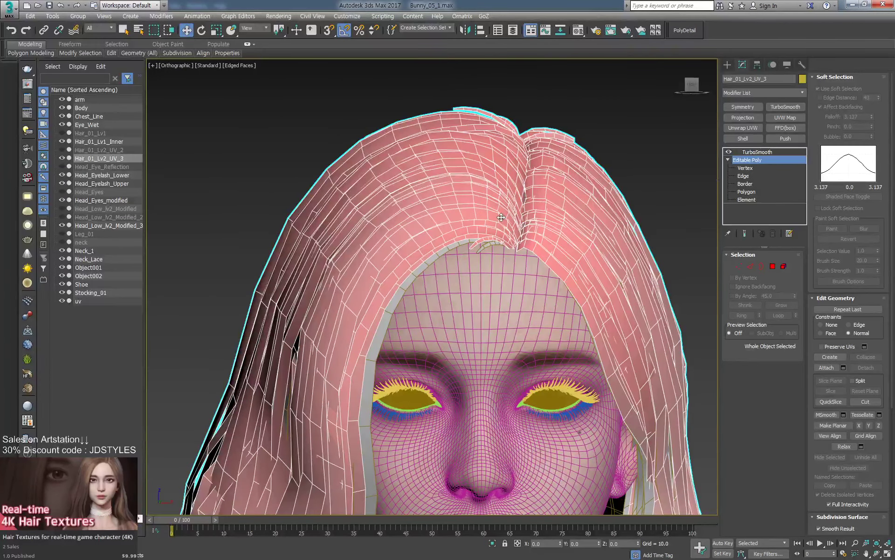
scroll(503, 217, up, 2)
scroll(504, 217, up, 3)
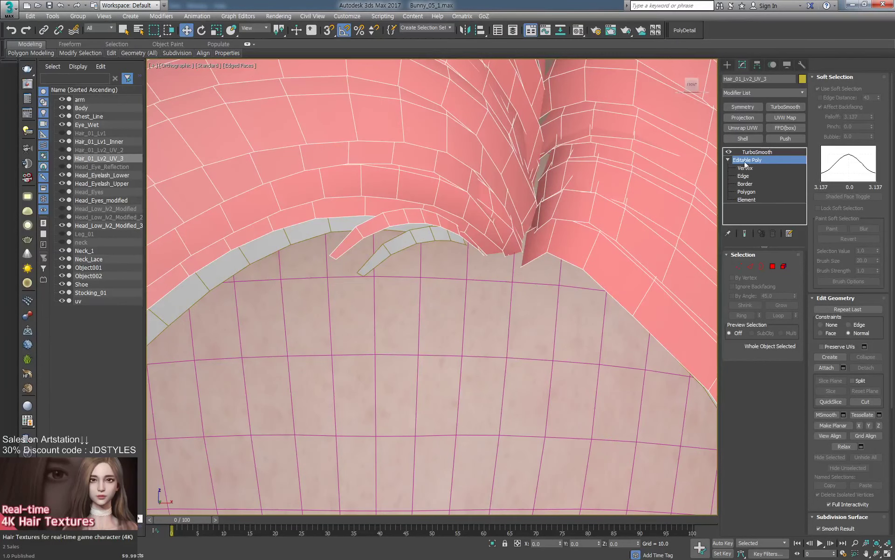
click(745, 167)
key(F3)
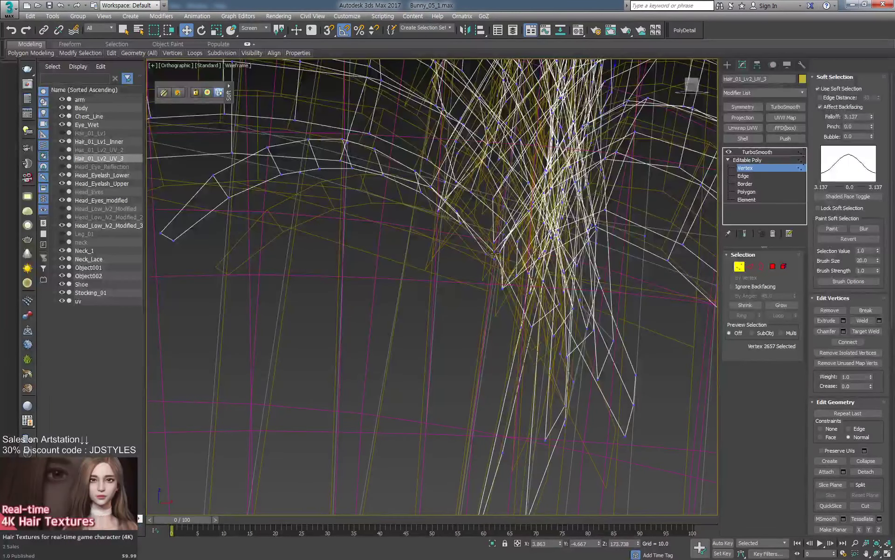
click(495, 254)
key(F3)
key(b)
alt+middle_drag(499, 263, 629, 290)
click(818, 88)
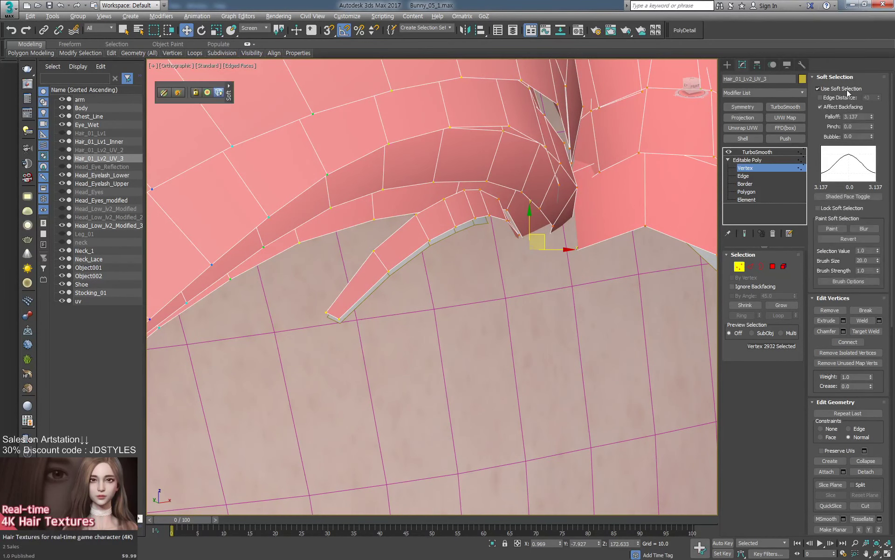
click(841, 97)
alt+middle_drag(682, 204, 669, 190)
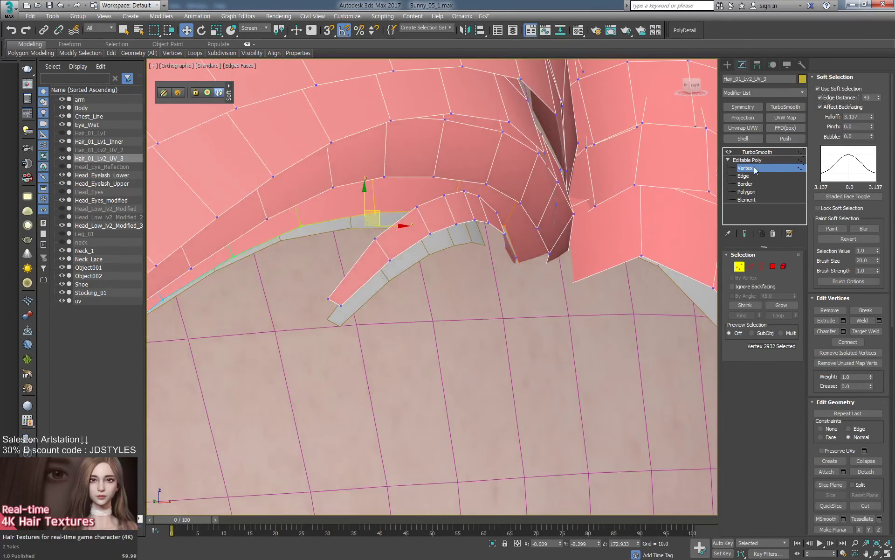
drag(875, 118, 873, 134)
Adjust the vertices at the root of the short strand and the neighbouring hair lock beside the parting using soft selection.
alt+middle_drag(560, 233, 575, 228)
click(505, 236)
drag(512, 228, 558, 256)
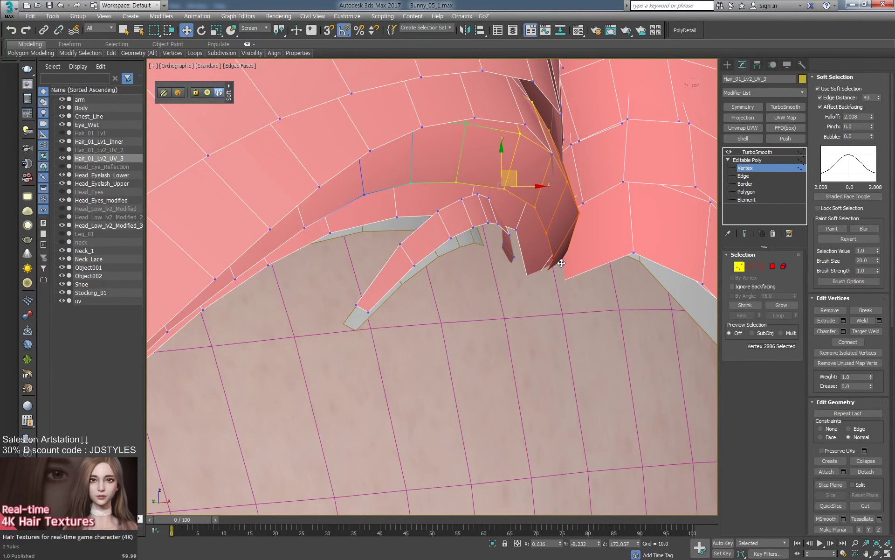
mouse_move(532, 253)
alt+middle_down()
mouse_move(544, 260)
mouse_move(528, 255)
alt+middle_up()
mouse_move(505, 232)
mouse_down()
mouse_move(524, 248)
mouse_move(485, 235)
mouse_move(494, 237)
mouse_up()
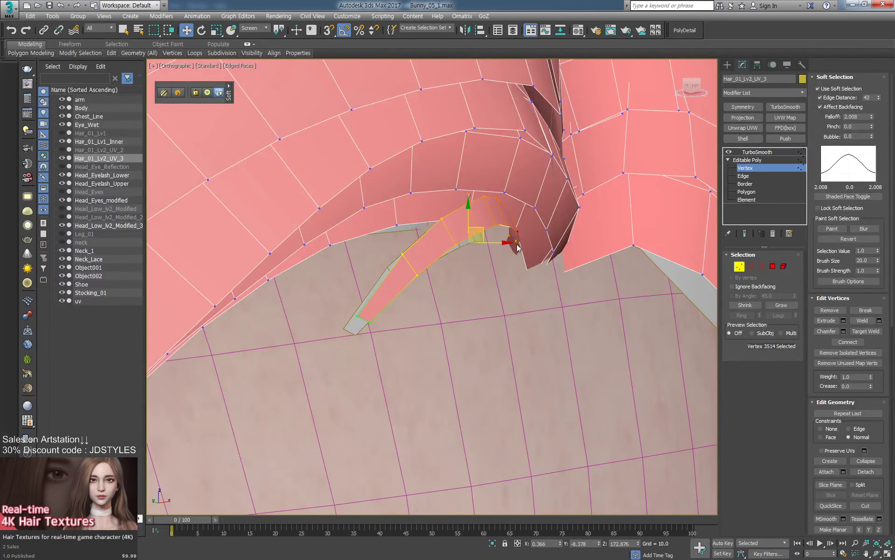
alt+middle_drag(516, 247, 496, 219)
drag(480, 230, 478, 236)
Set constraints to None, pull the short strand's tip down onto the forehead, adjust its root and turn off soft selection.
drag(303, 277, 401, 296)
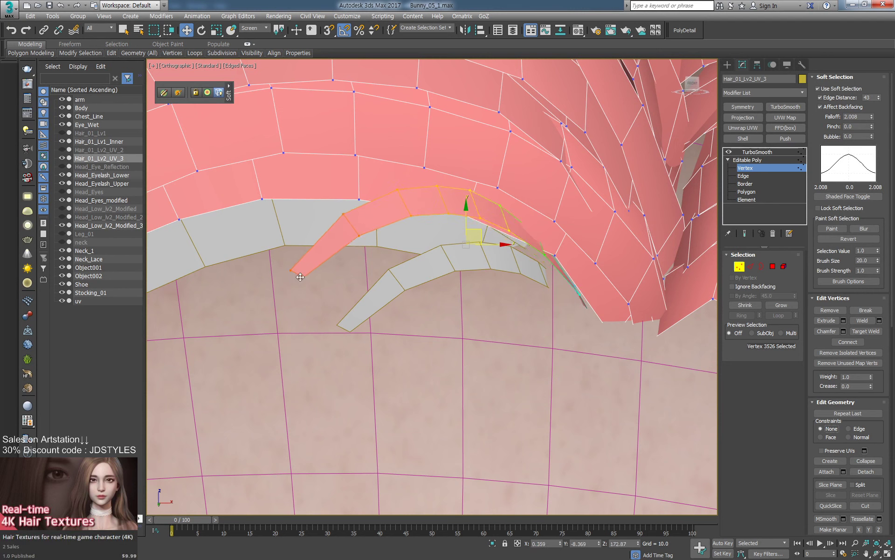
drag(301, 277, 273, 327)
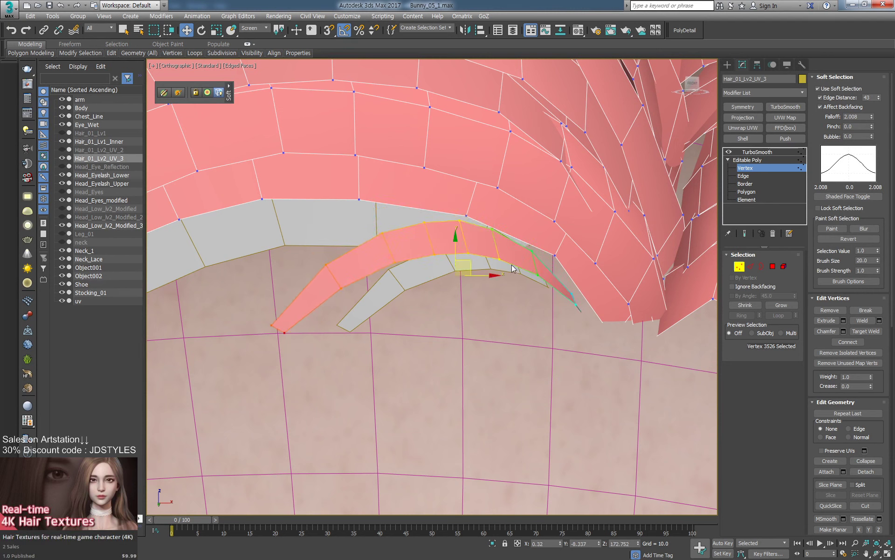
mouse_move(532, 251)
mouse_down()
mouse_move(535, 244)
mouse_move(539, 255)
mouse_up()
key(b)
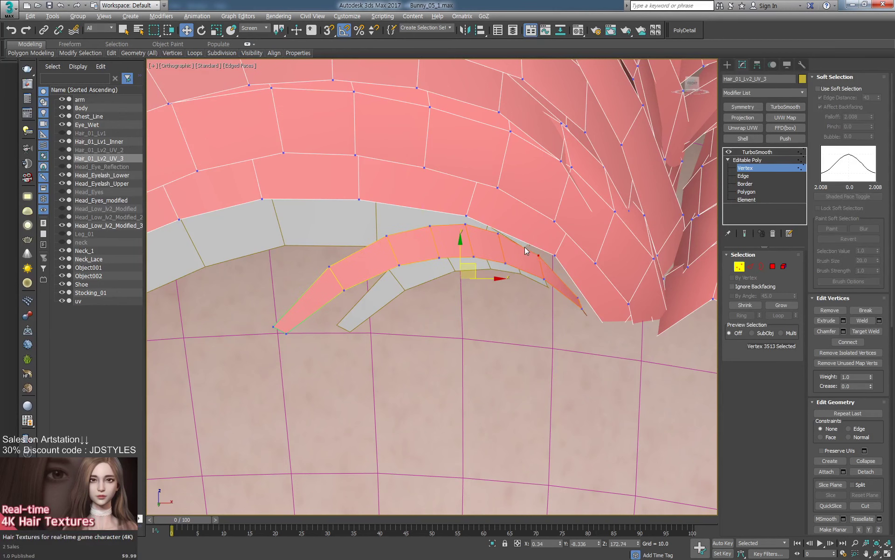
Select the short strand's upper edge loop at edge level and move it to widen the strand.
key(2)
alt+middle_drag(508, 238, 531, 267)
key(space)
drag(531, 267, 509, 250)
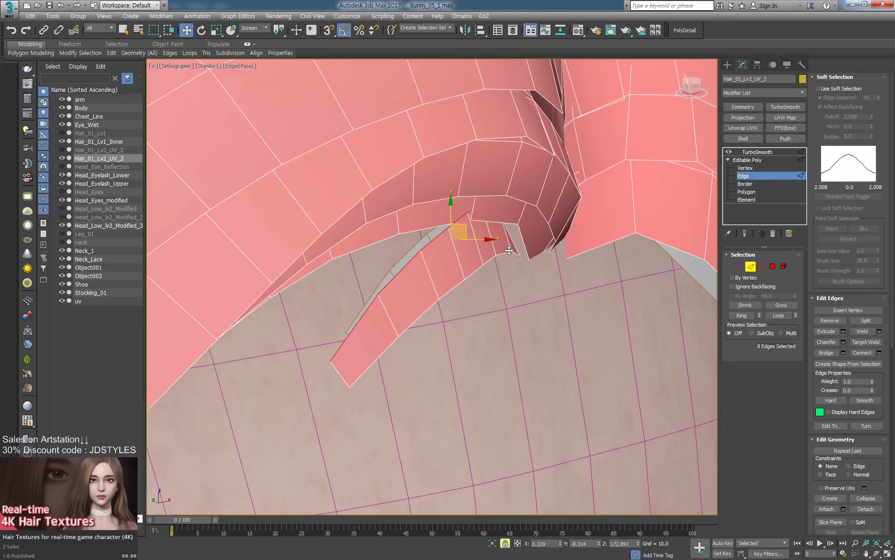
Select the short strand's lower edge loop and move it outward over the forehead to widen the strand further.
click(507, 240)
alt+middle_drag(507, 239, 529, 292)
double_click(518, 259)
key(space)
drag(529, 292, 542, 312)
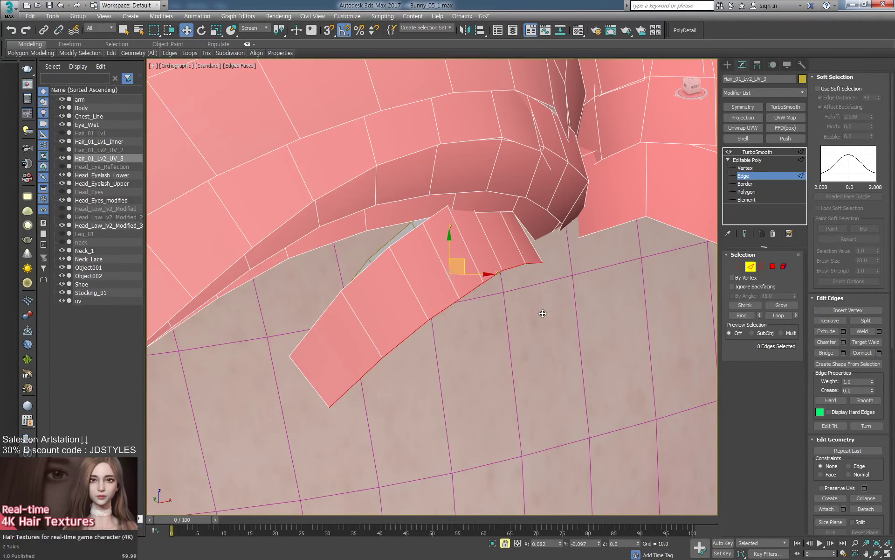
alt+middle_drag(542, 312, 608, 271)
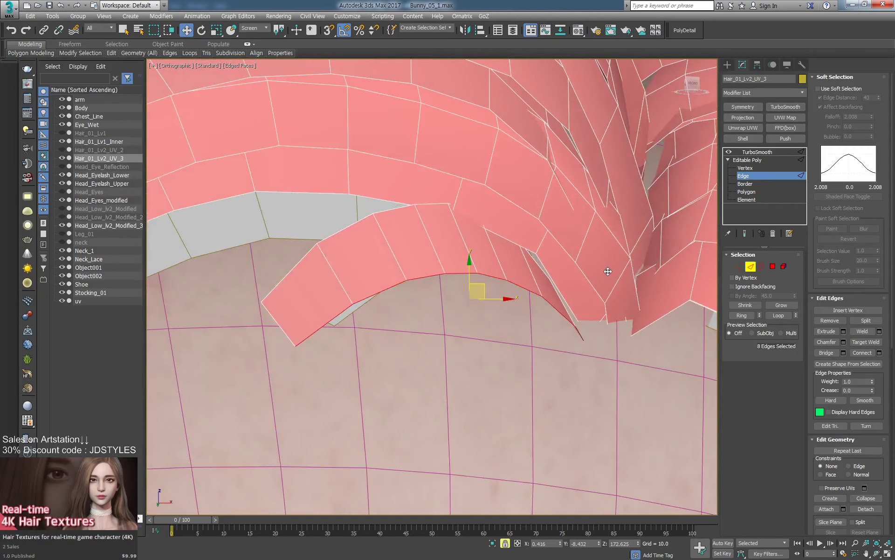
Select the short strand's middle edge loop and shift it slightly upward with the Normal constraint to round its surface.
key(1)
click(534, 260)
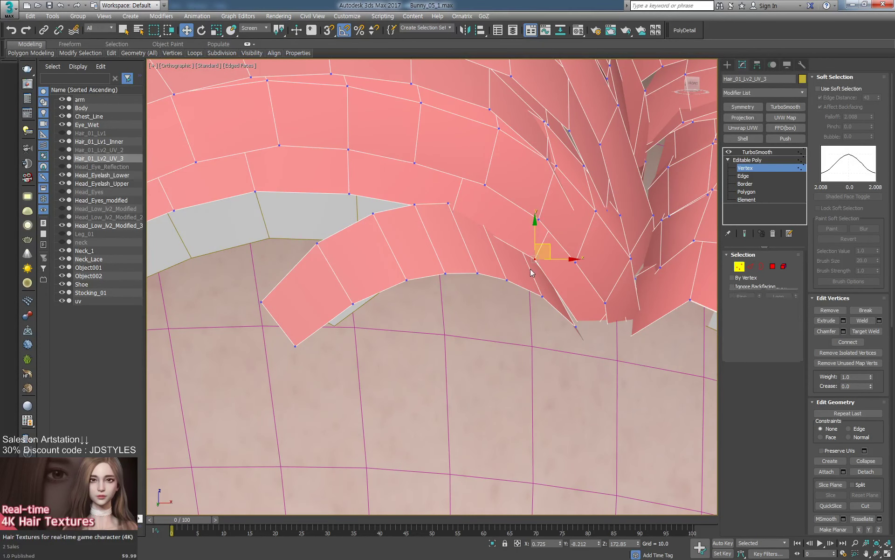
key(2)
double_click(530, 268)
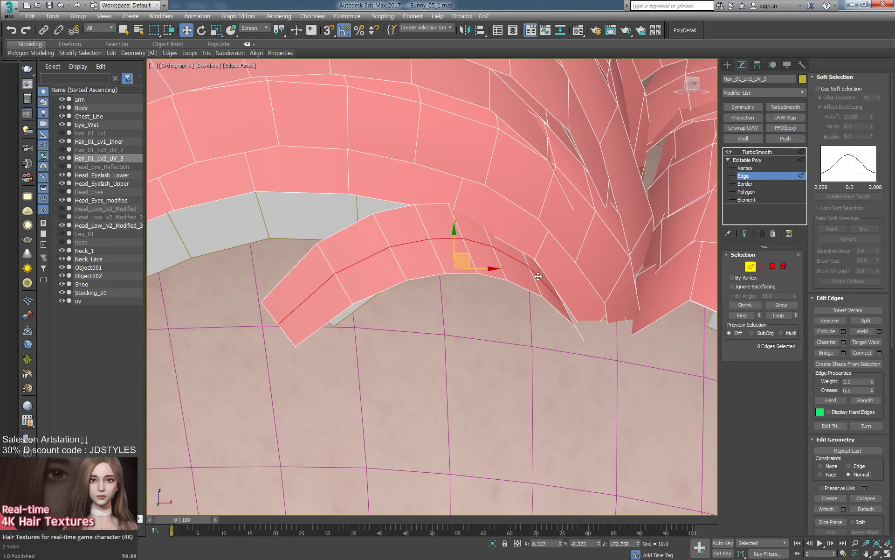
drag(483, 243, 500, 233)
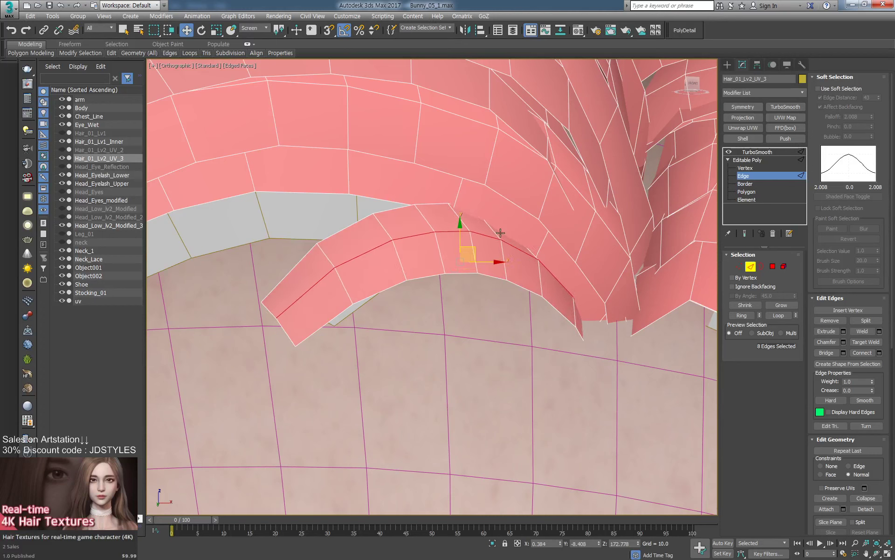
Select the lower border edge loop of the hair lock above the short strand and save the scene.
click(544, 244)
alt+middle_drag(544, 244, 548, 258)
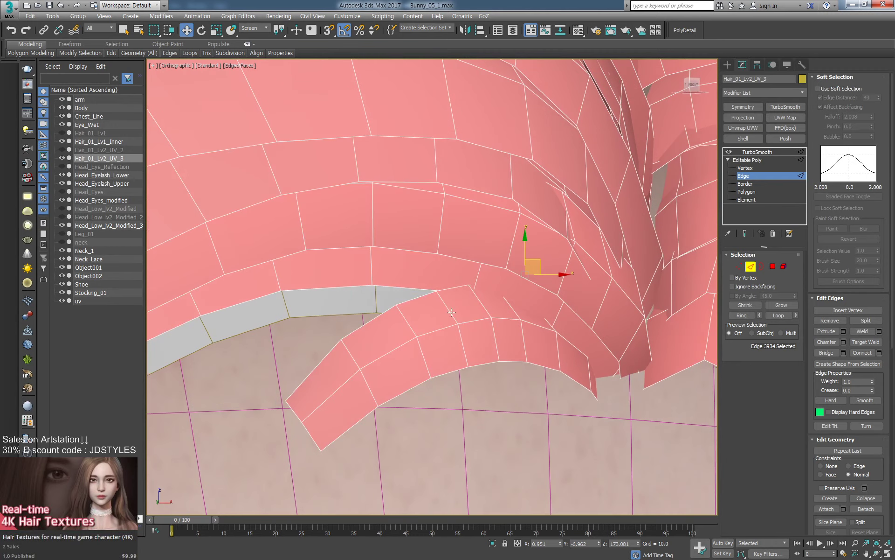
double_click(420, 291)
alt+middle_drag(420, 292, 438, 292)
key(ctrl+s)
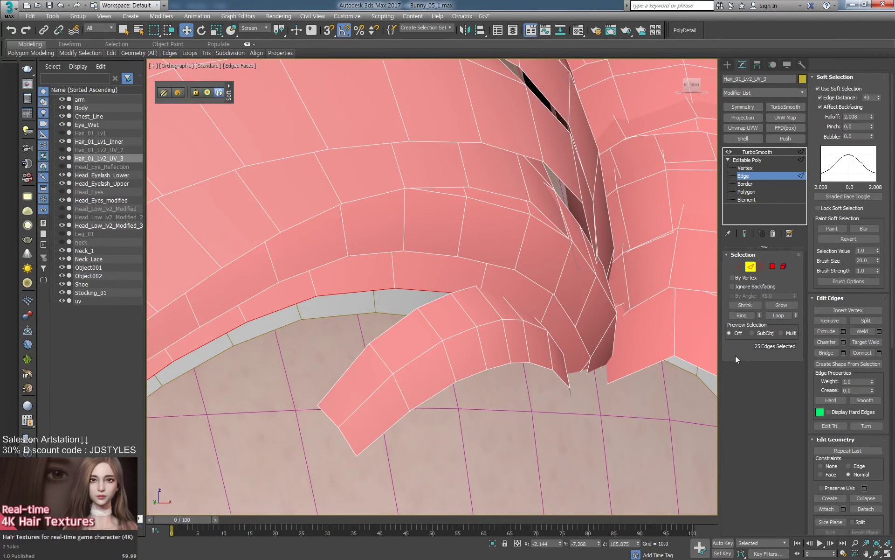
middle_drag(620, 321, 622, 292)
scroll(620, 284, down, 2)
scroll(547, 286, up, 2)
key(ctrl+s)
Set the edge constraint to None and move the lock's lower border loop slightly down over the short strand's root.
alt+middle_drag(554, 279, 465, 258)
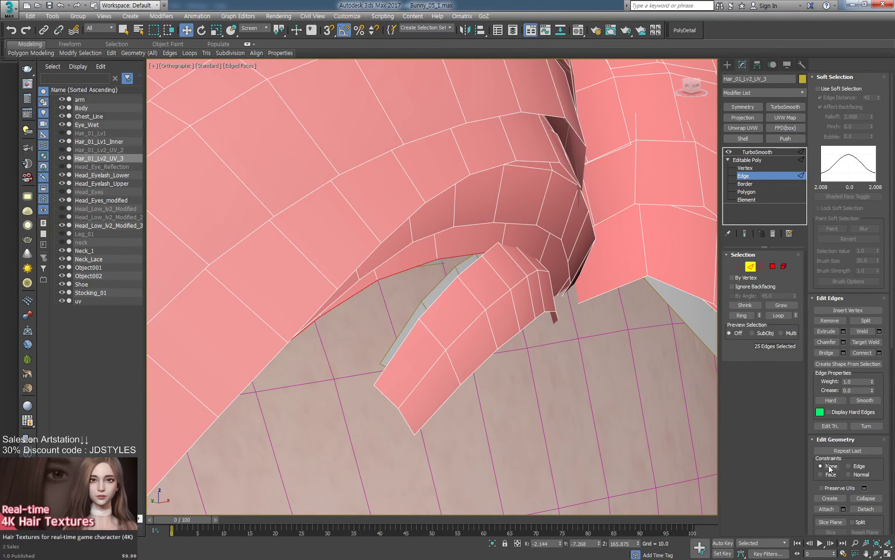
drag(474, 256, 482, 261)
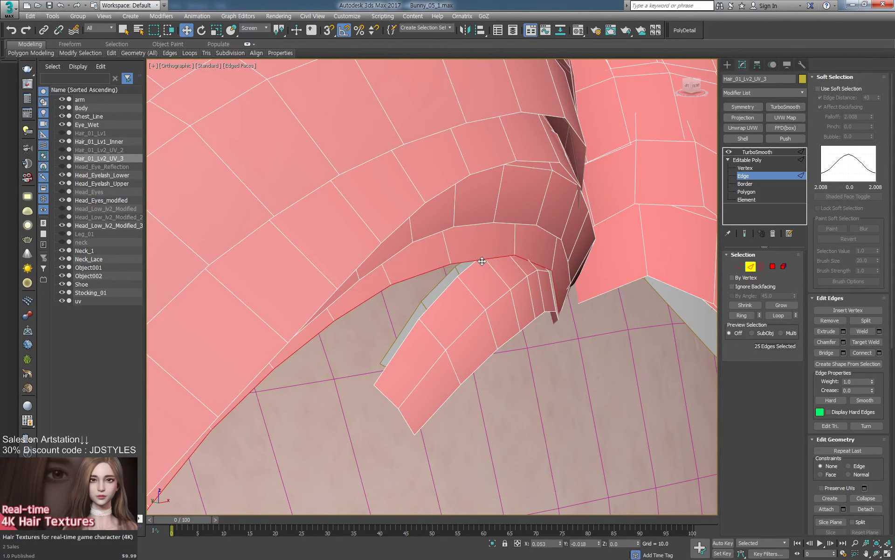
mouse_move(482, 261)
alt+middle_down()
mouse_move(562, 307)
mouse_move(610, 286)
alt+middle_up()
key(F3)
key(F3)
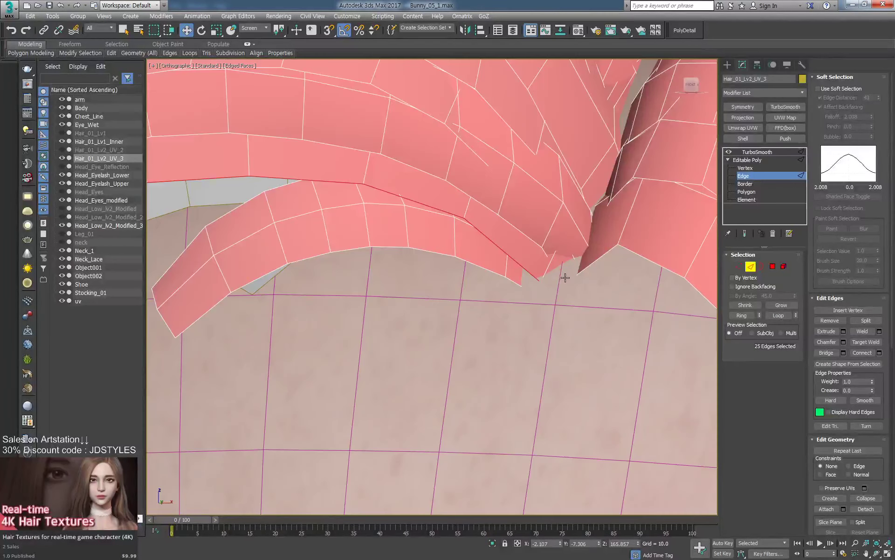
Switch to vertex level and nudge individual vertices at the hair lock's end beside the parting without soft selection.
key(F3)
key(1)
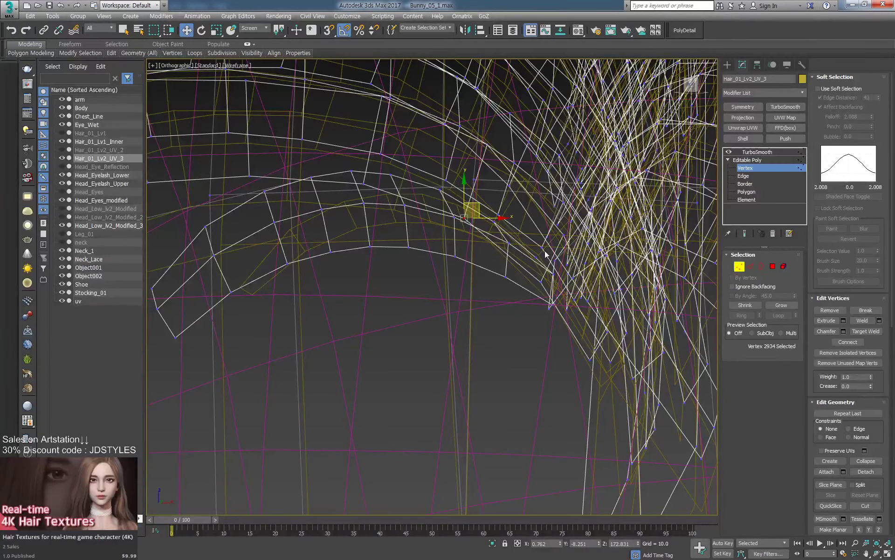
key(F3)
alt+middle_drag(546, 254, 606, 234)
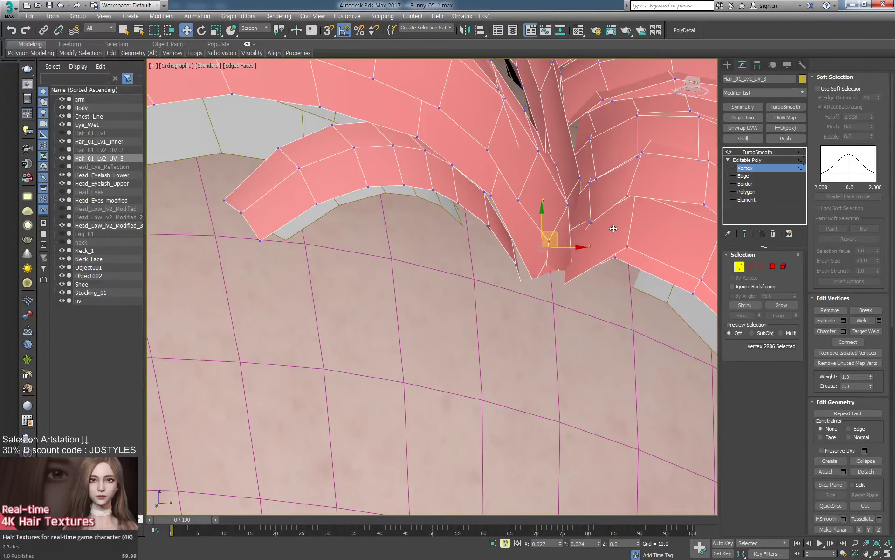
drag(614, 229, 609, 229)
key(space)
drag(518, 200, 522, 192)
scroll(552, 226, down, 3)
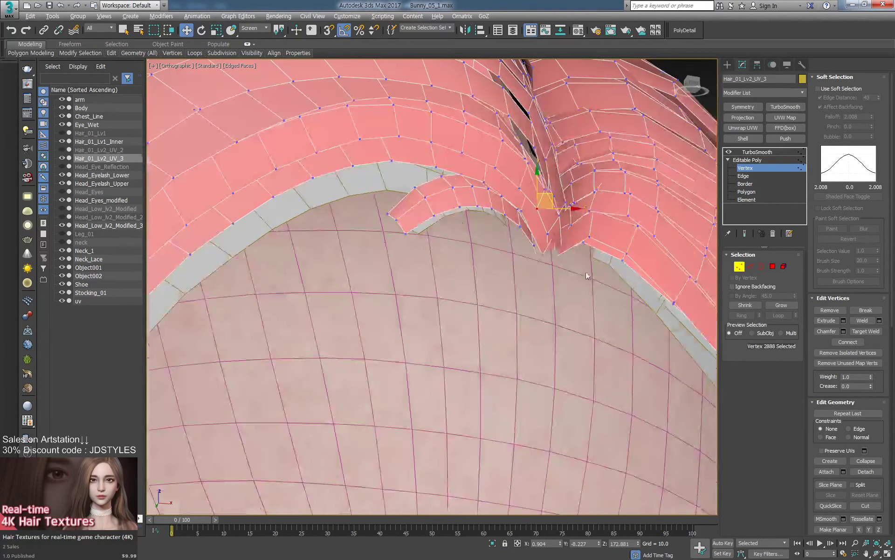
Turn on soft selection, select a vertex on the lock above the strand near the parting and move it slightly upward.
key(F3)
alt+middle_drag(586, 275, 622, 272)
click(628, 282)
key(b)
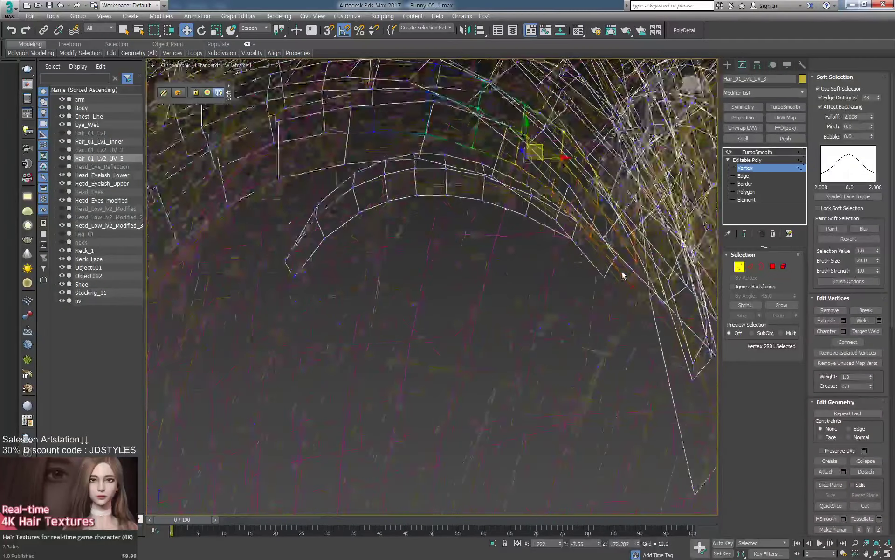
key(F3)
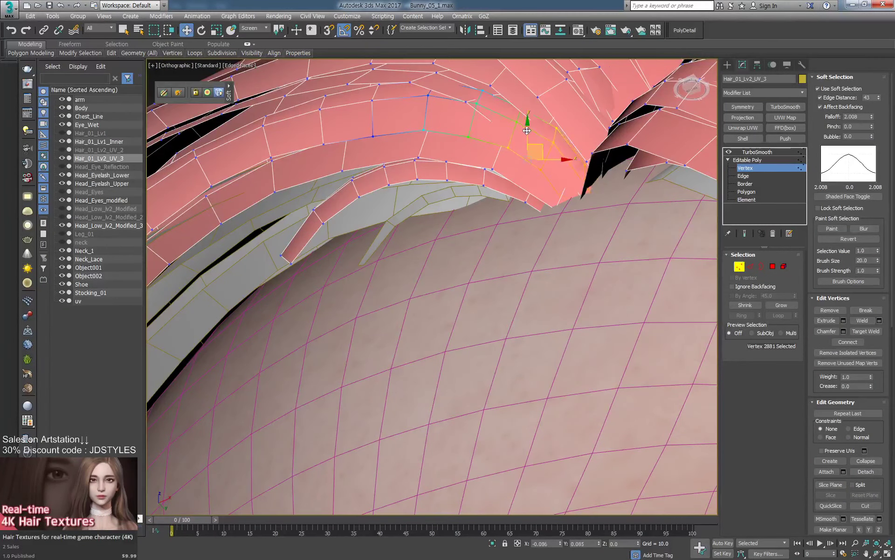
drag(526, 130, 515, 108)
alt+middle_drag(516, 108, 578, 166)
Adjust further soft-selected vertices on the locks beside the parting and check the hair with edged faces toggled.
click(552, 125)
middle_drag(527, 114, 536, 171)
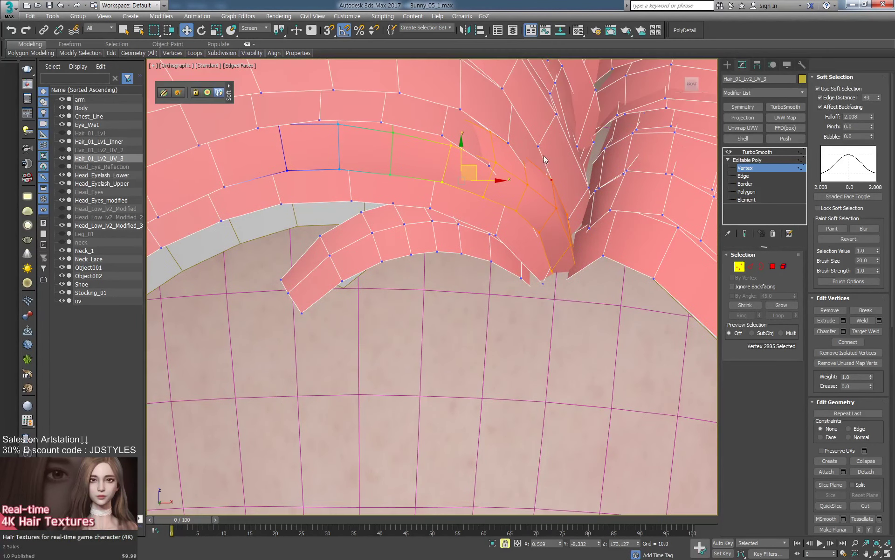
key(space)
click(545, 149)
scroll(545, 149, down, 6)
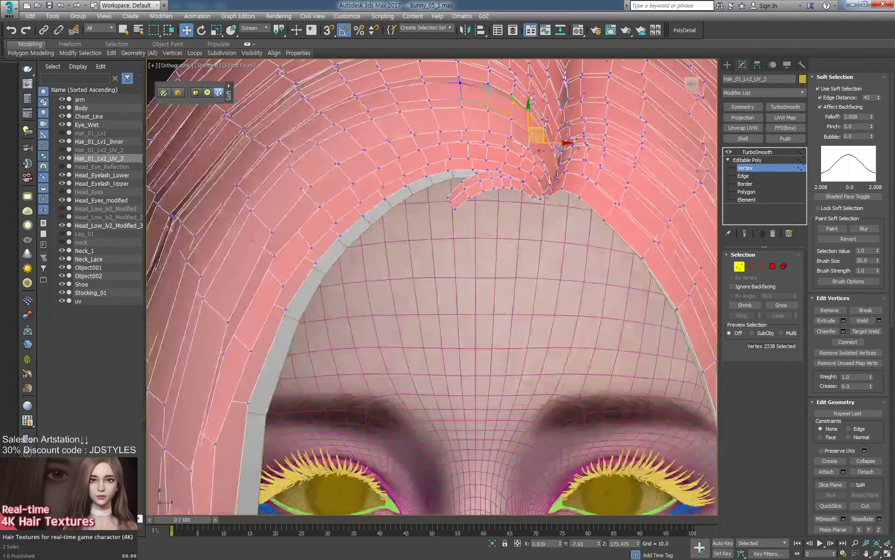
key(F4)
key(F4)
scroll(495, 205, up, 3)
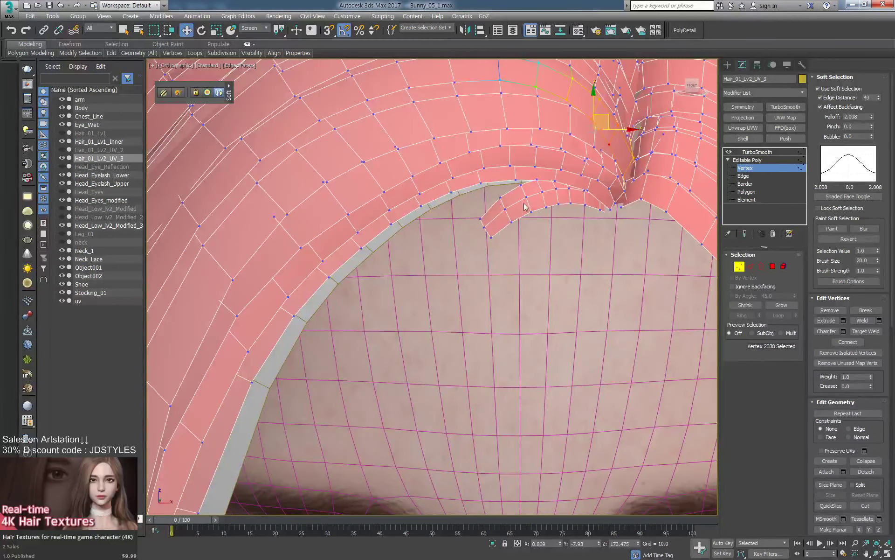
Return the outer hair to its TurboSmooth level and export it as OBJ, overwriting Hair_01_Lv2_UV_2.OBJ with the current export options.
scroll(506, 204, down, 5)
middle_drag(564, 253, 533, 132)
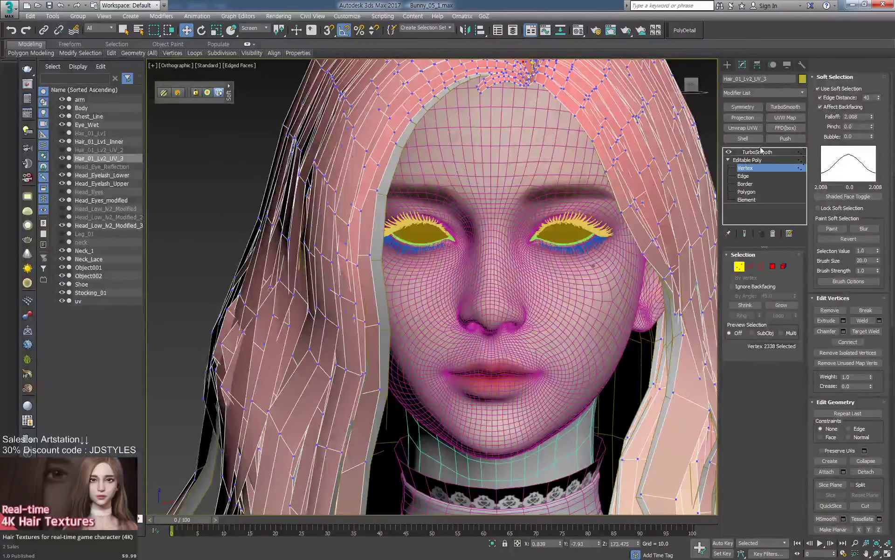
click(750, 159)
click(756, 152)
scroll(589, 196, down, 5)
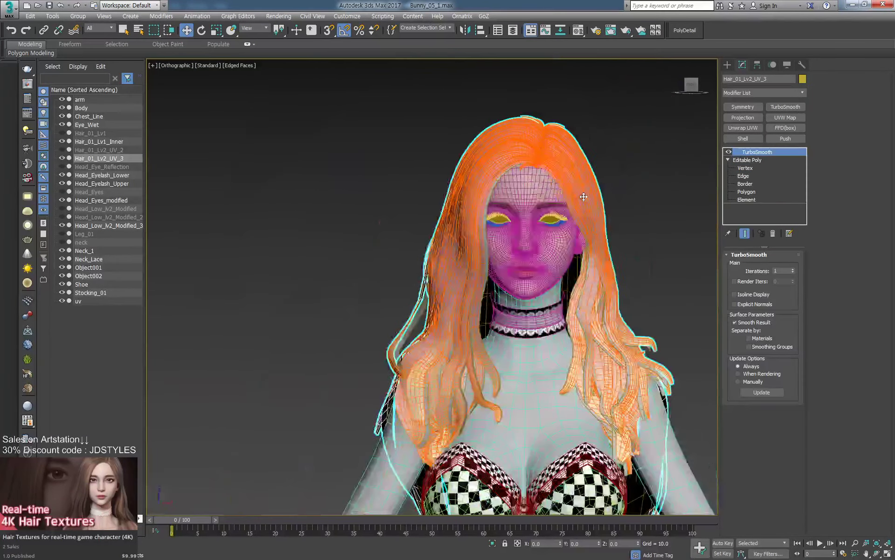
key(ctrl+e)
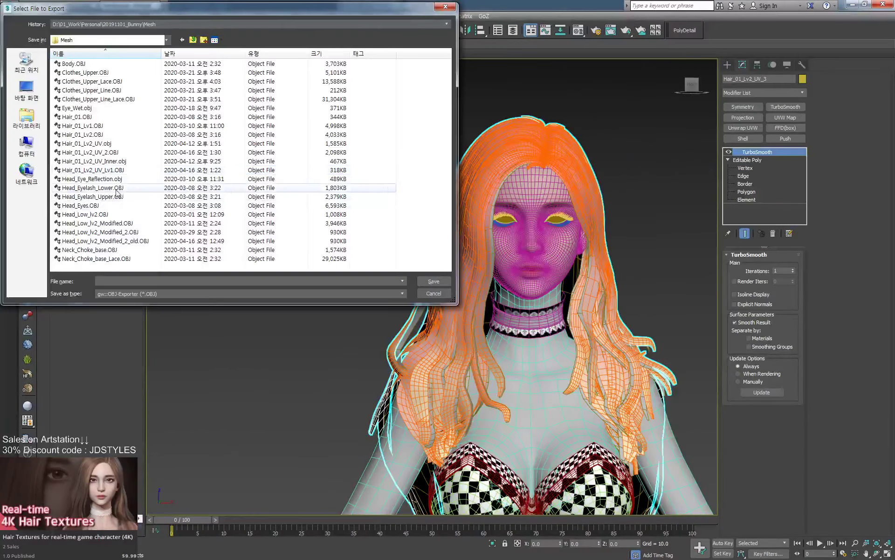
click(116, 152)
double_click(117, 152)
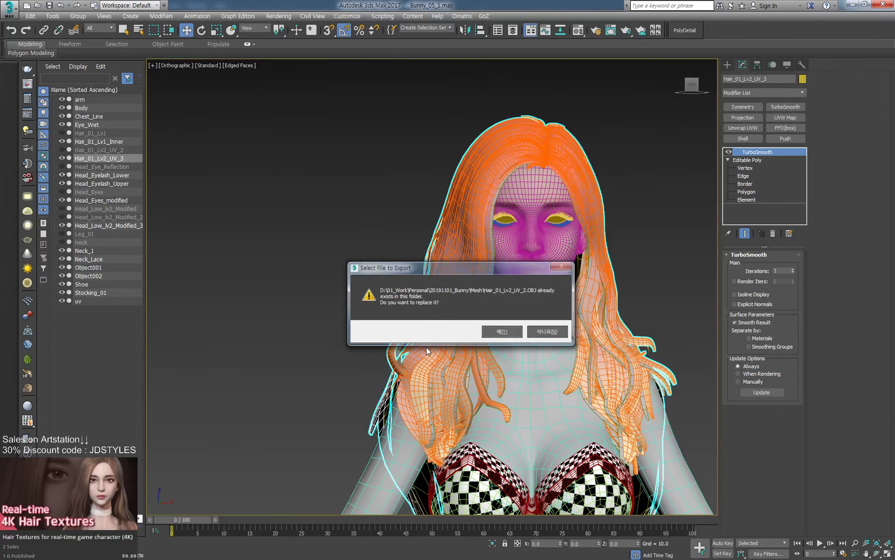
key(Return)
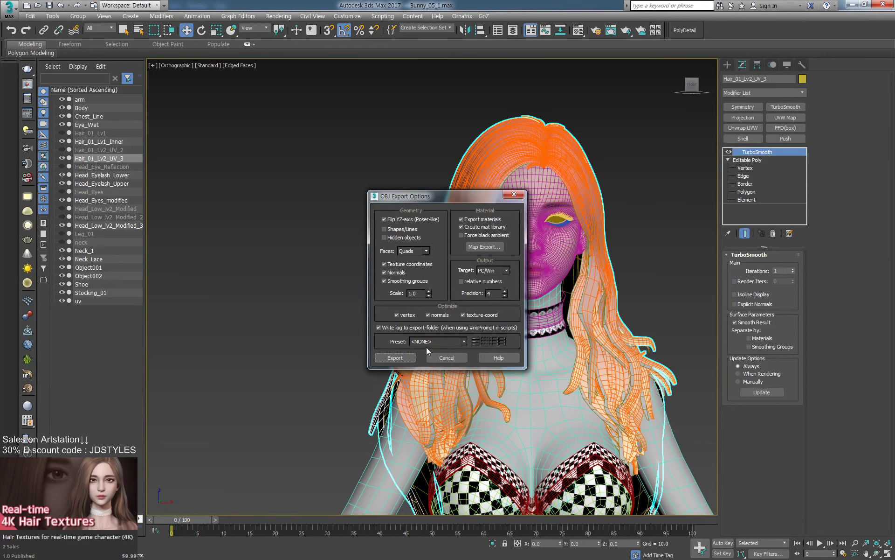
key(Return)
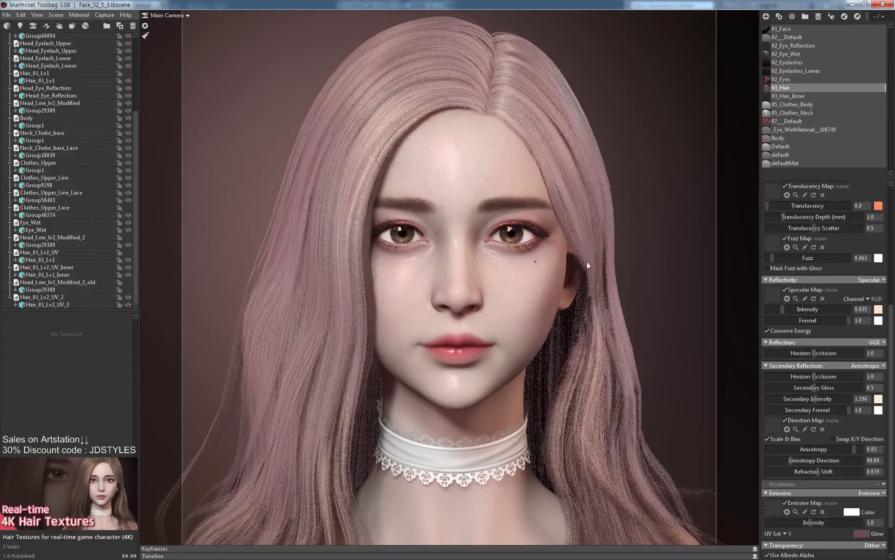
Switch to Marmoset Toolbag and examine the re-exported hair around the face, parting and hairline.
scroll(609, 244, down, 2)
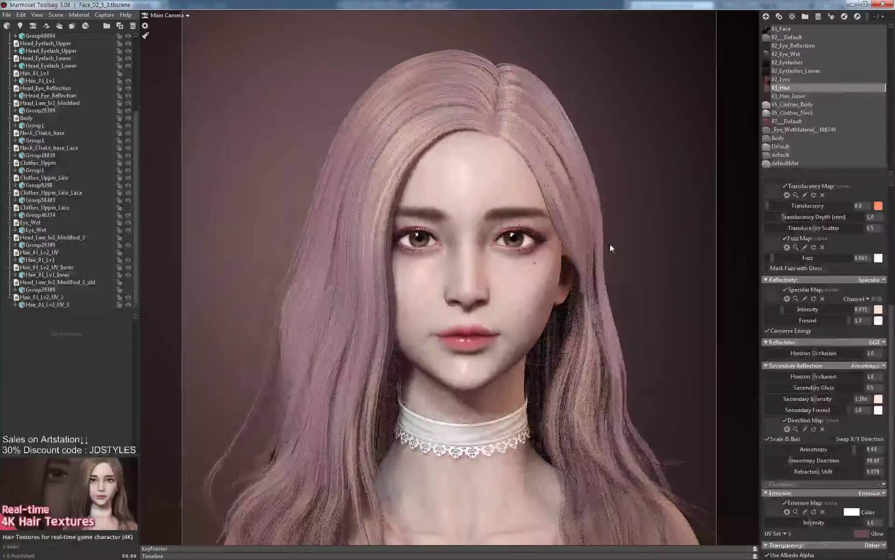
alt+drag(610, 225, 607, 217)
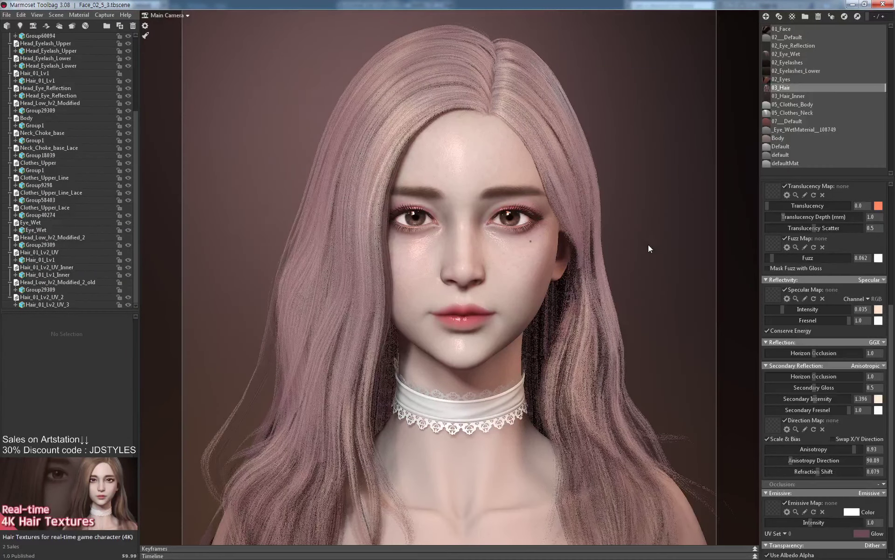
middle_drag(642, 237, 644, 223)
middle_drag(586, 231, 589, 232)
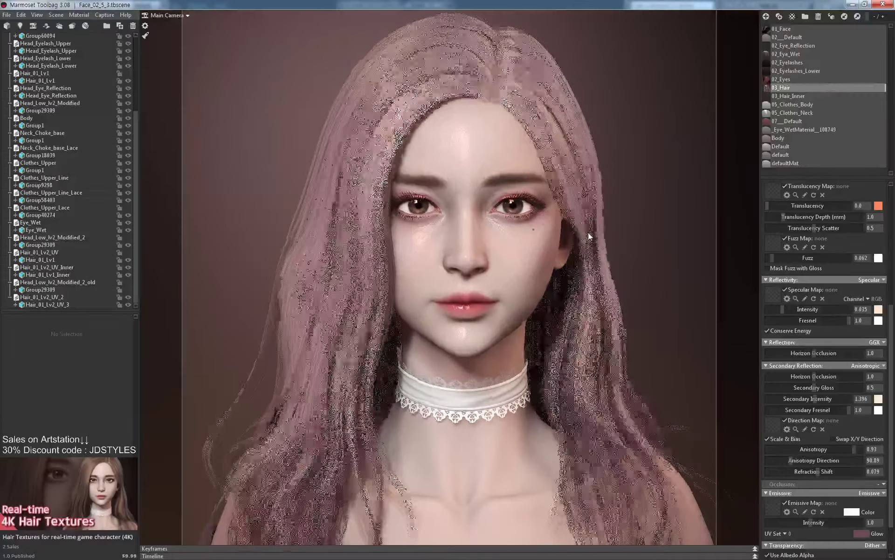
mouse_move(588, 233)
mouse_down()
mouse_move(589, 264)
mouse_move(589, 229)
mouse_up()
scroll(589, 229, down, 3)
middle_drag(603, 307, 578, 245)
scroll(581, 264, down, 1)
drag(577, 245, 627, 250)
middle_drag(627, 250, 596, 231)
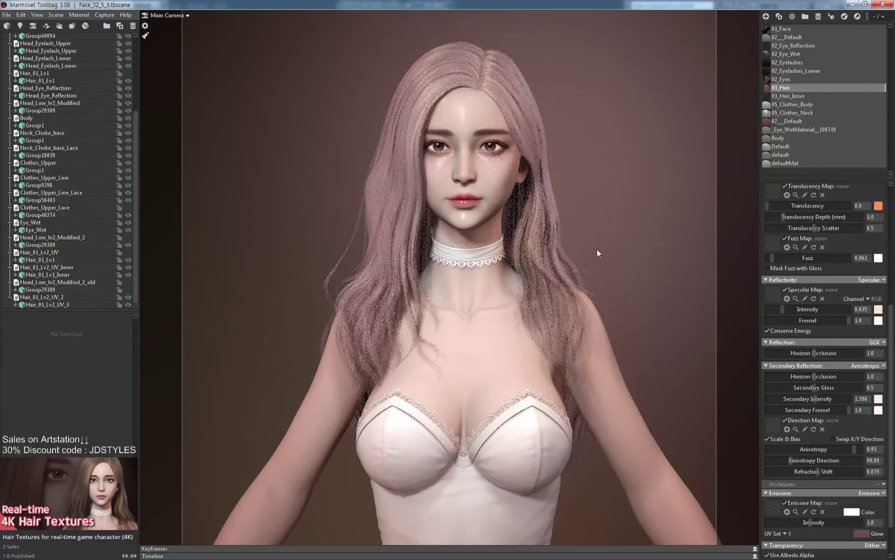
Examine the rendered character from full figure back to a close view of the face and hair.
right_drag(575, 310, 598, 211)
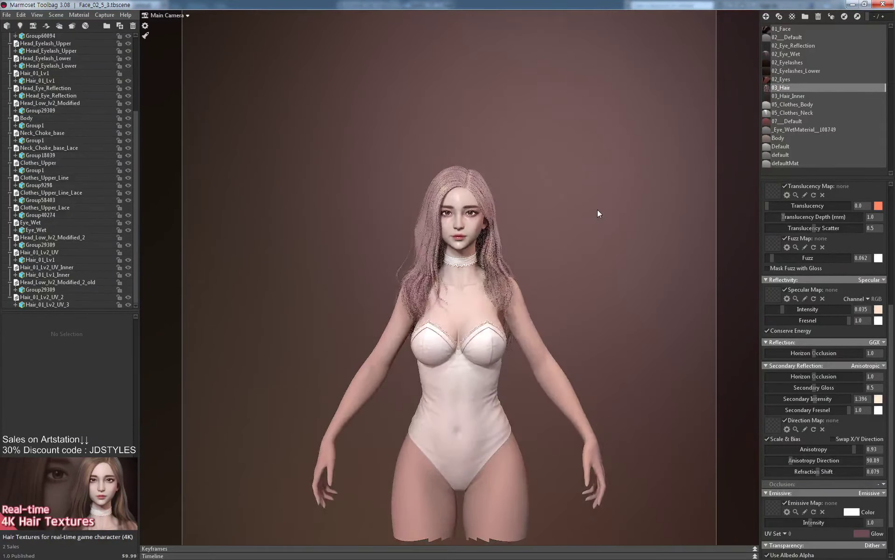
scroll(575, 233, up, 4)
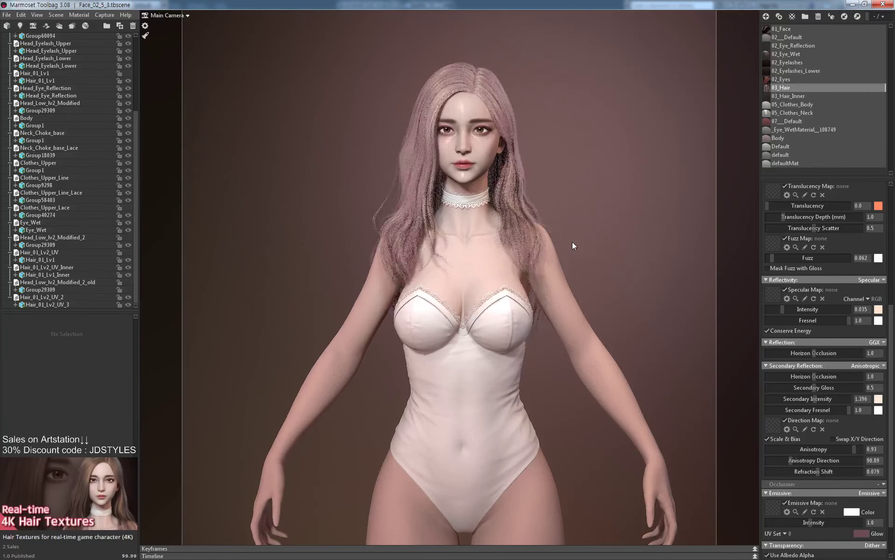
right_drag(572, 239, 565, 290)
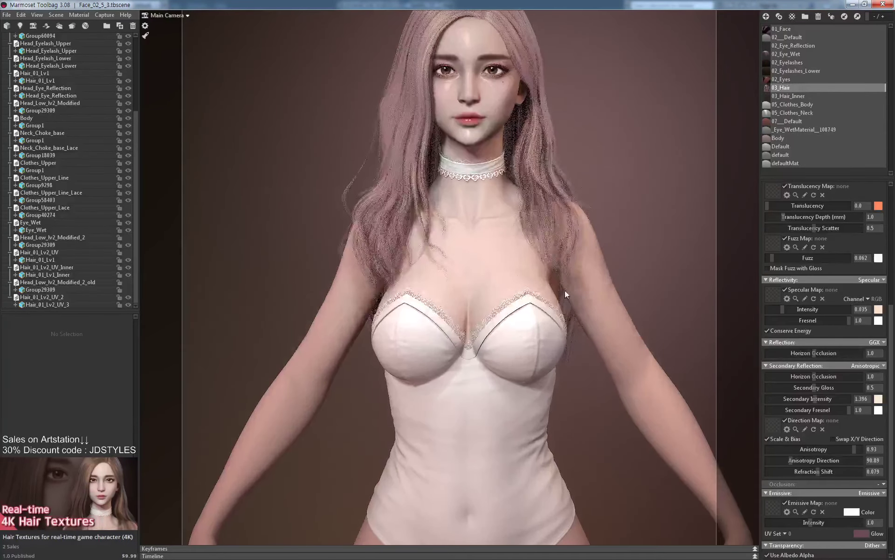
middle_drag(564, 290, 564, 358)
scroll(520, 224, up, 5)
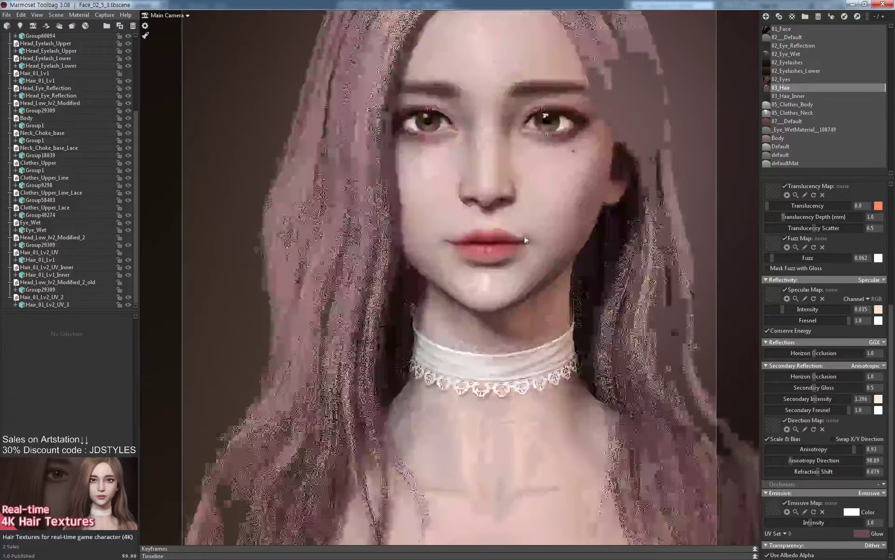
scroll(511, 332, down, 5)
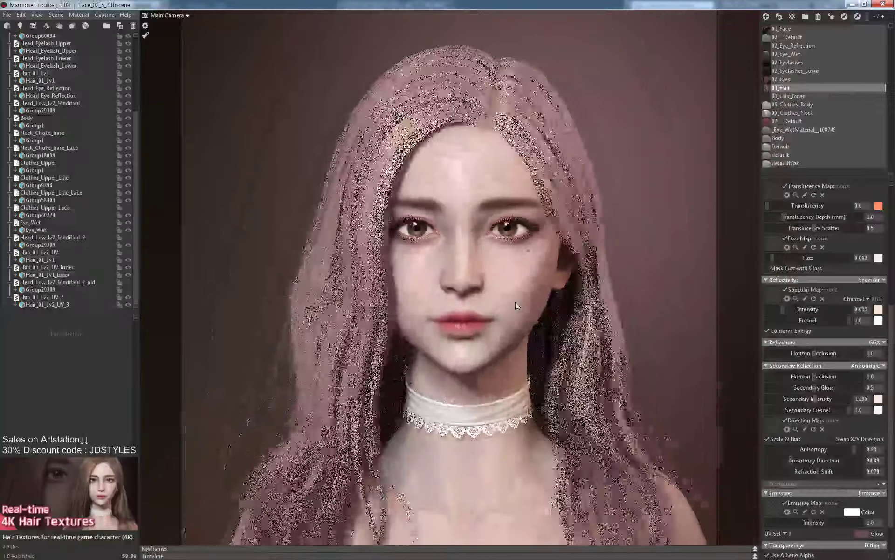
mouse_move(534, 298)
mouse_down()
mouse_move(523, 303)
mouse_move(527, 283)
mouse_move(524, 326)
mouse_move(522, 301)
mouse_up()
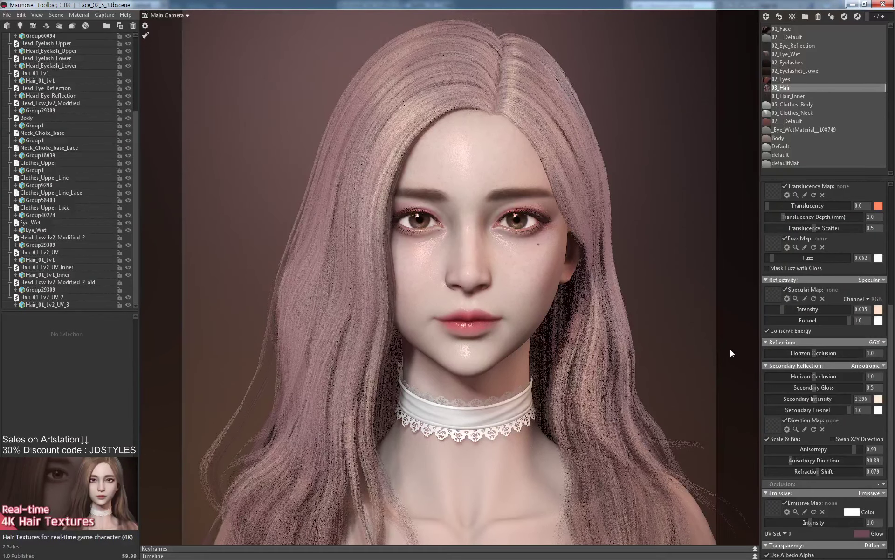
drag(459, 247, 444, 247)
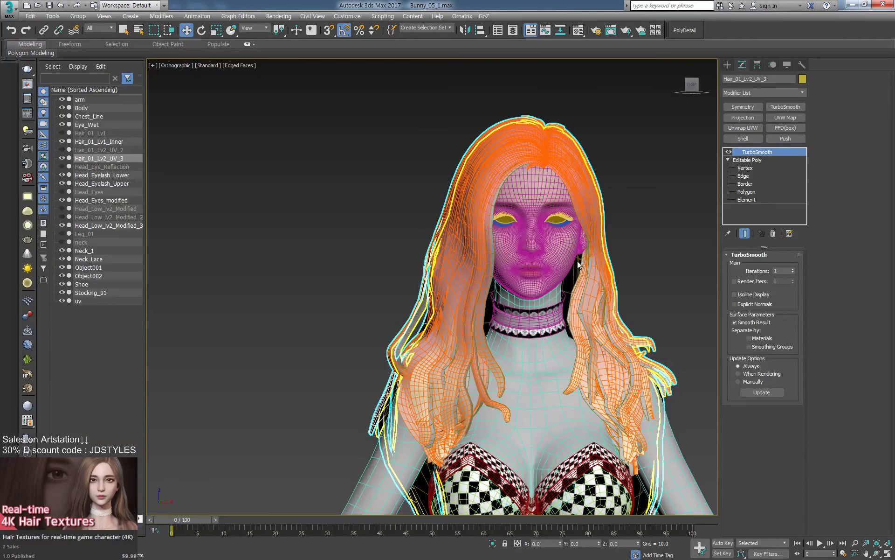
Switch back to 3ds Max 2017 and inspect the outer hair up close with the edged faces display toggled.
middle_drag(349, 219, 409, 245)
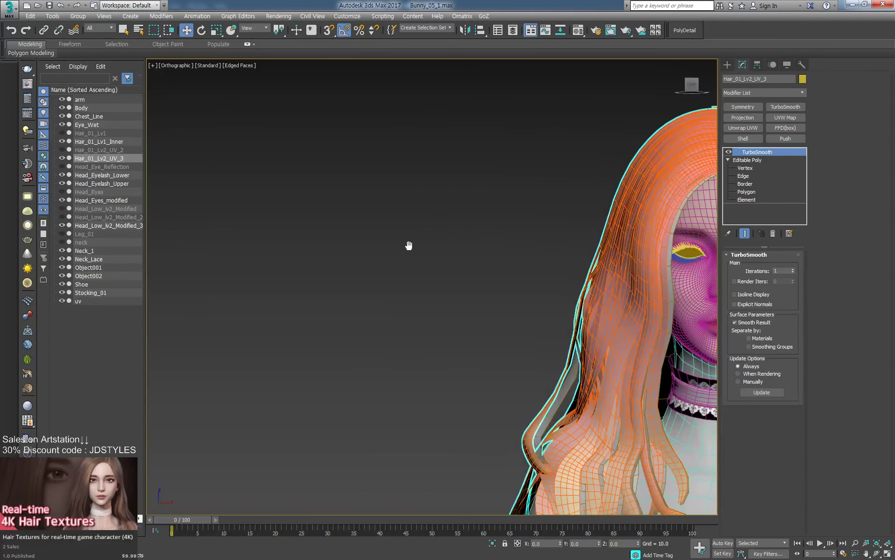
mouse_move(683, 294)
middle_down()
mouse_move(583, 302)
mouse_move(407, 273)
middle_up()
key(F4)
scroll(456, 272, up, 4)
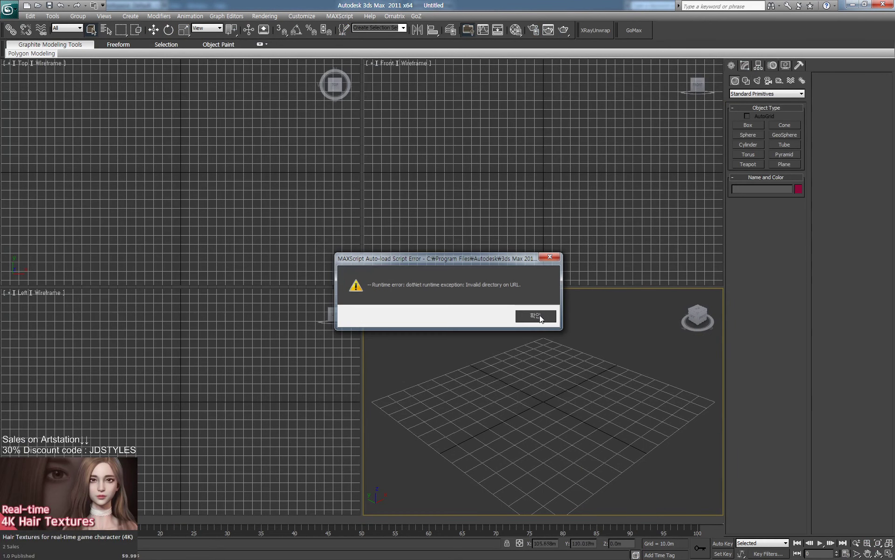
Switch to 3ds Max 2011, dismiss the script error and browse for a file to import in the 20191101_Bunny project's Mesh folder on drive D.
click(536, 314)
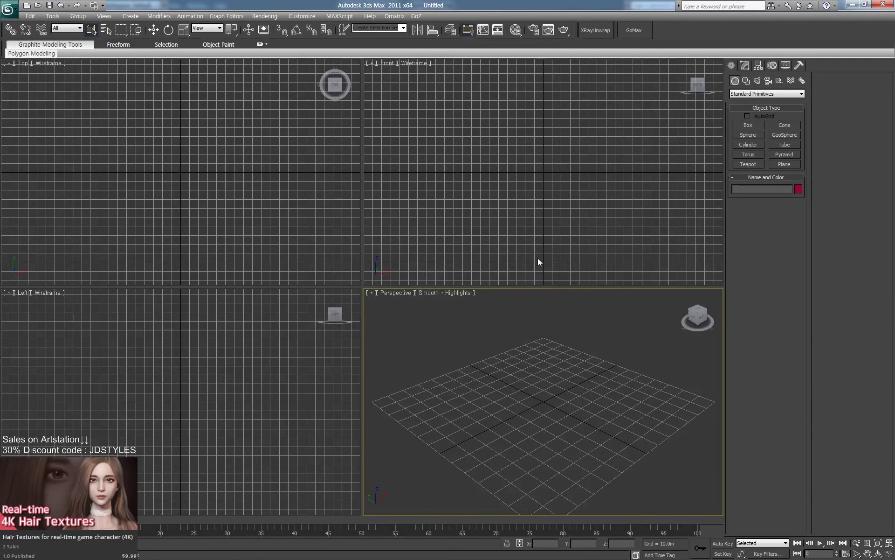
click(538, 259)
key(ctrl+i)
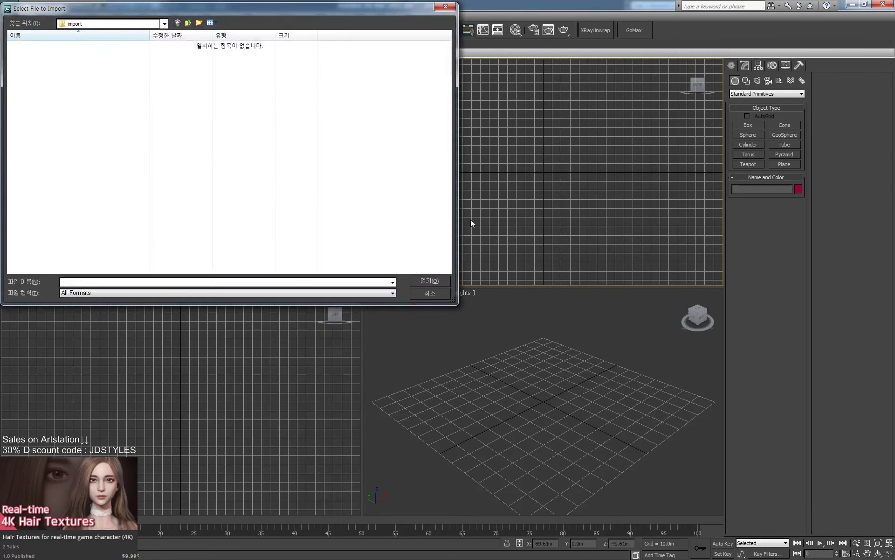
click(133, 24)
scroll(129, 32, up, 8)
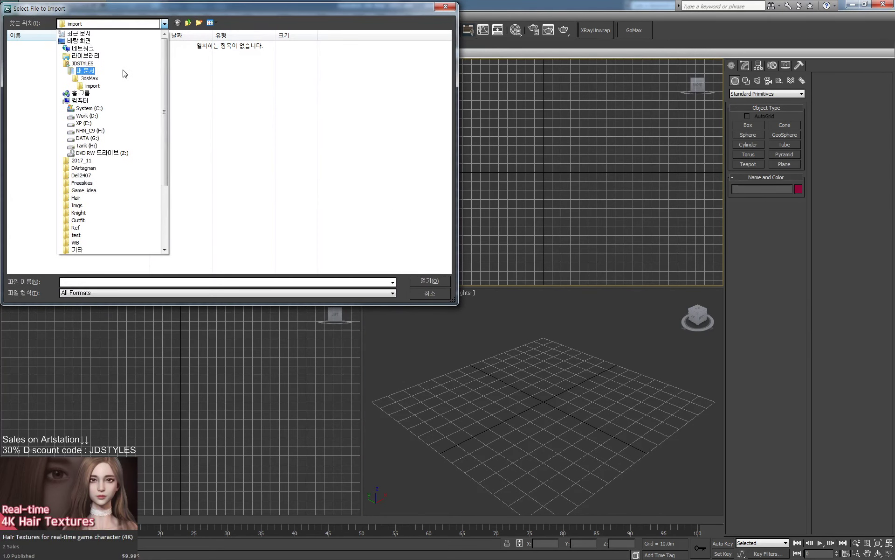
click(87, 116)
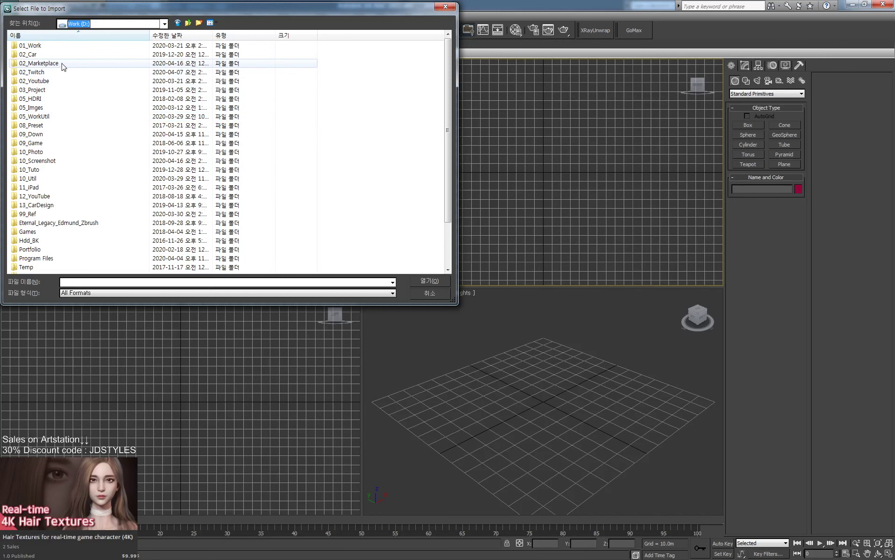
double_click(63, 53)
double_click(28, 98)
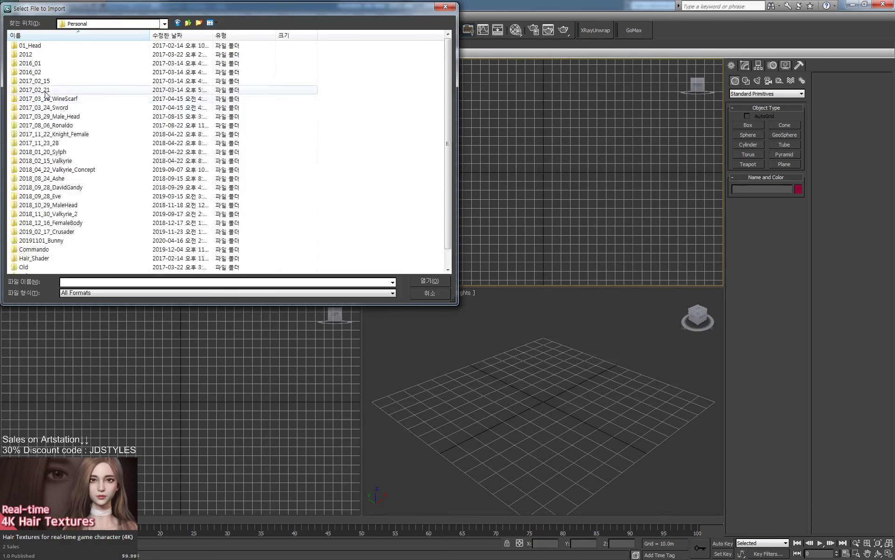
double_click(51, 245)
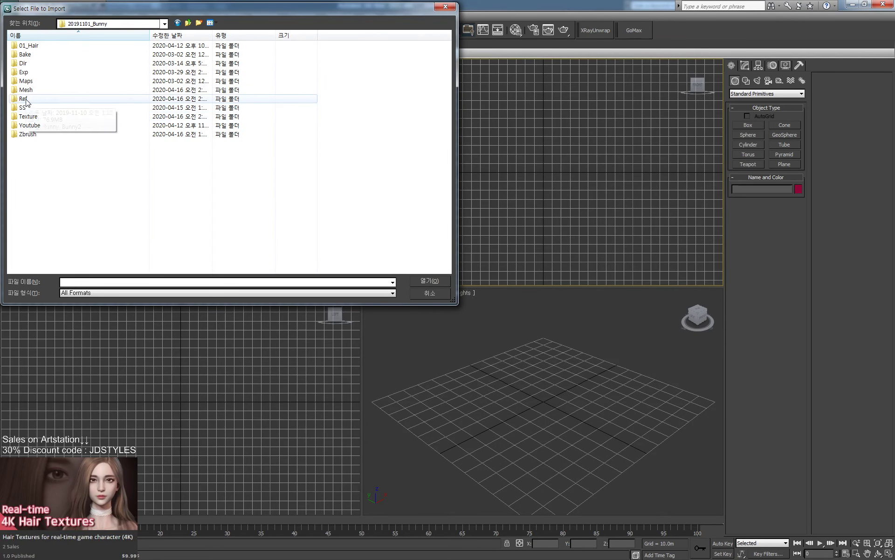
double_click(26, 90)
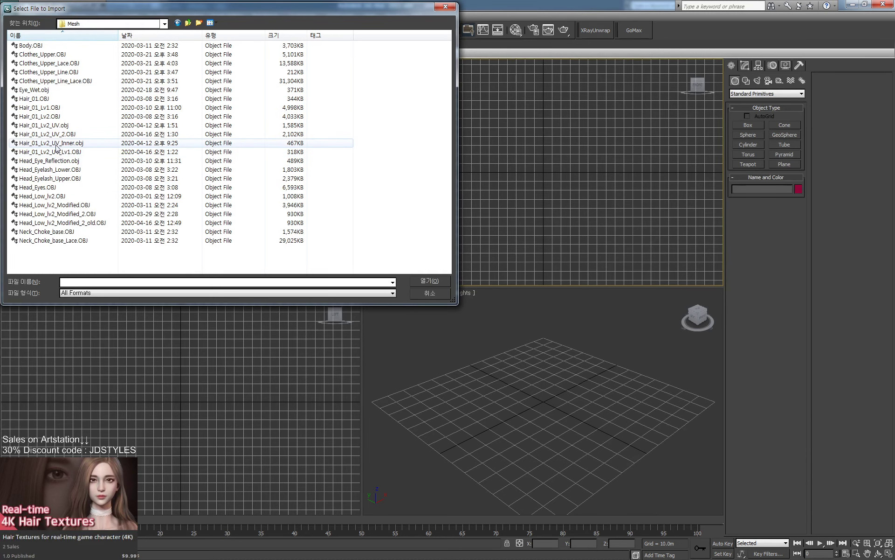
Import Head_Low_lv2_Modified_2.OBJ as a single Editable Poly mesh into the empty scene.
click(59, 223)
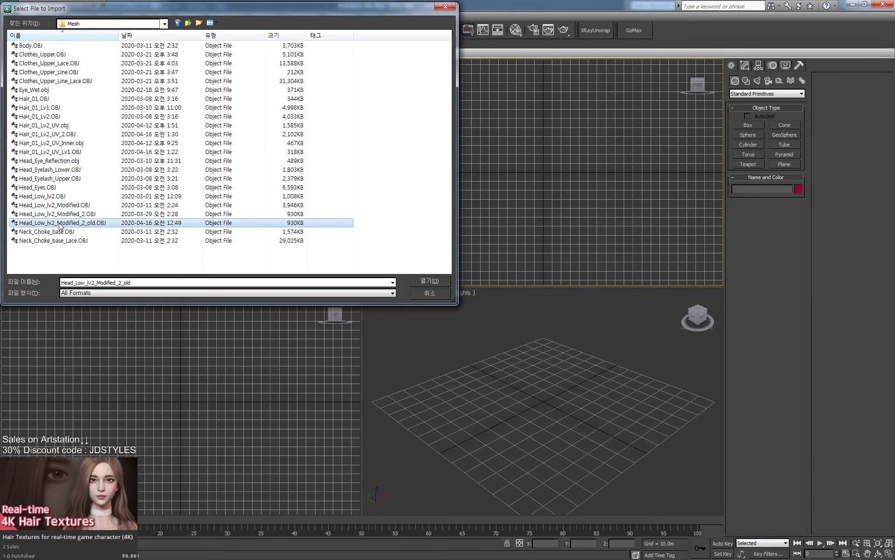
double_click(61, 213)
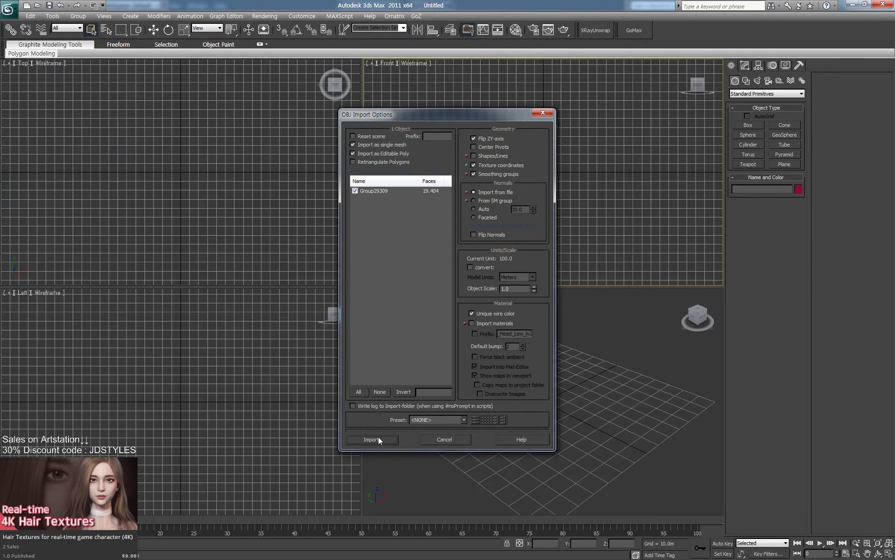
click(374, 439)
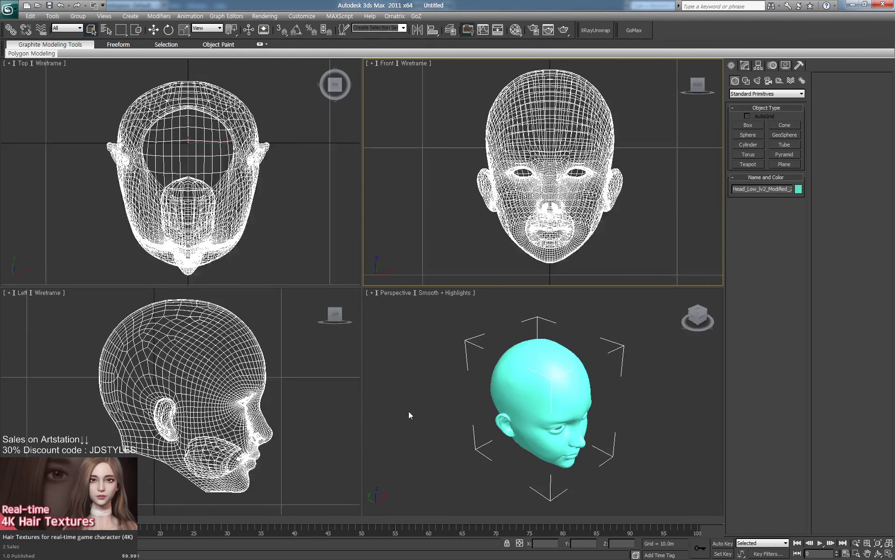
mouse_move(509, 390)
middle_down()
mouse_move(502, 416)
mouse_move(506, 396)
middle_up()
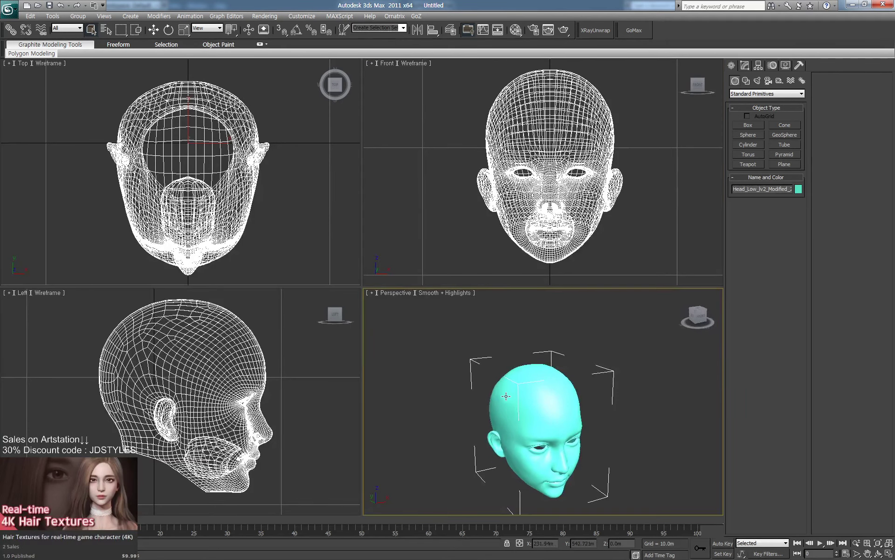
Import Head_Eyes.OBJ into the head scene with the same options and maximize the perspective viewport.
key(ctrl+i)
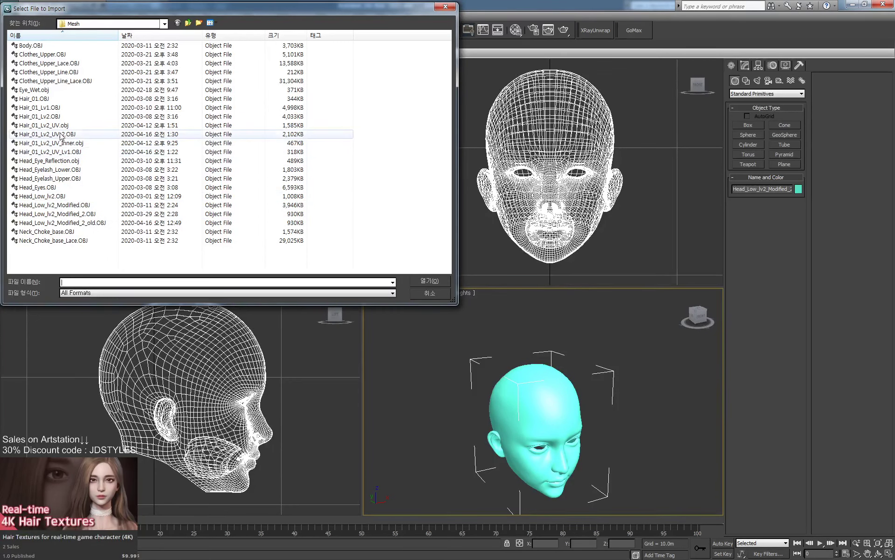
double_click(47, 187)
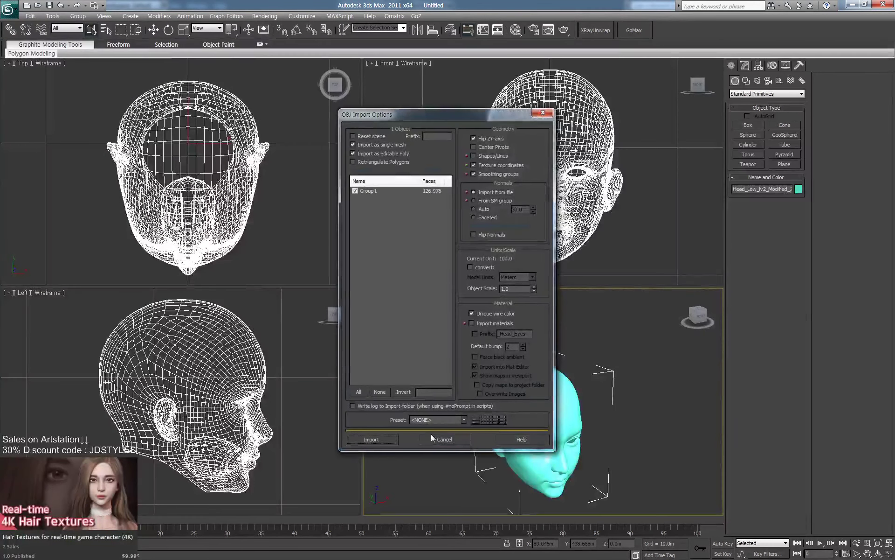
click(372, 438)
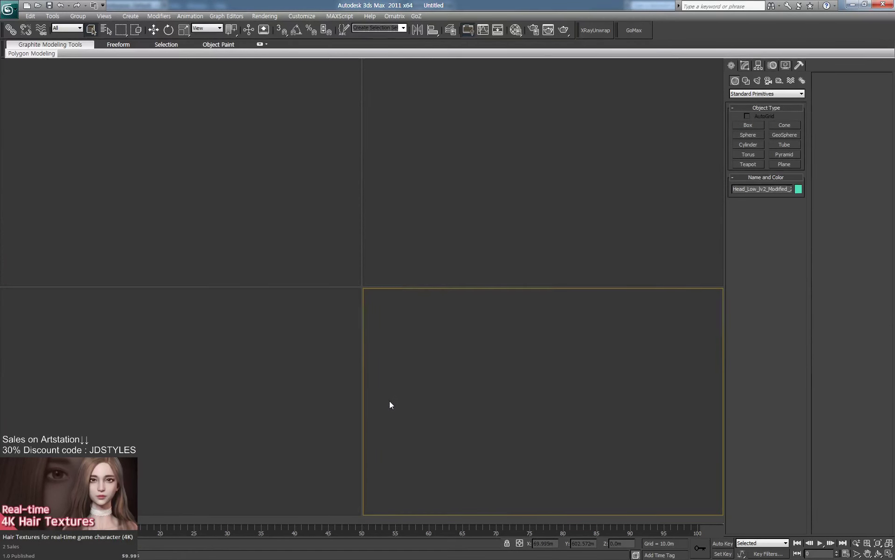
middle_drag(534, 397, 529, 382)
scroll(530, 382, up, 5)
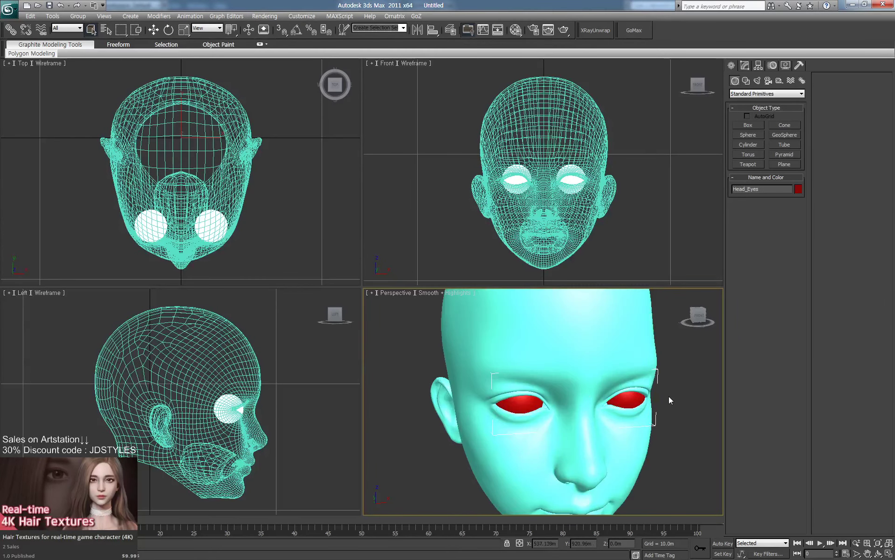
scroll(666, 396, down, 5)
key(alt+w)
alt+middle_drag(456, 325, 509, 404)
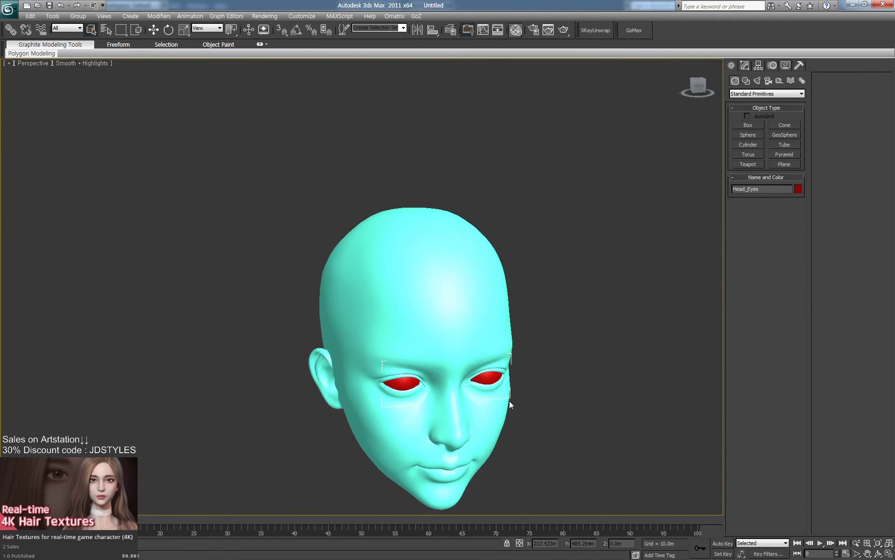
Load Face_D.psd as the diffuse map of material 01 - Default, assign it to the head and show the texture in the viewport.
key(m)
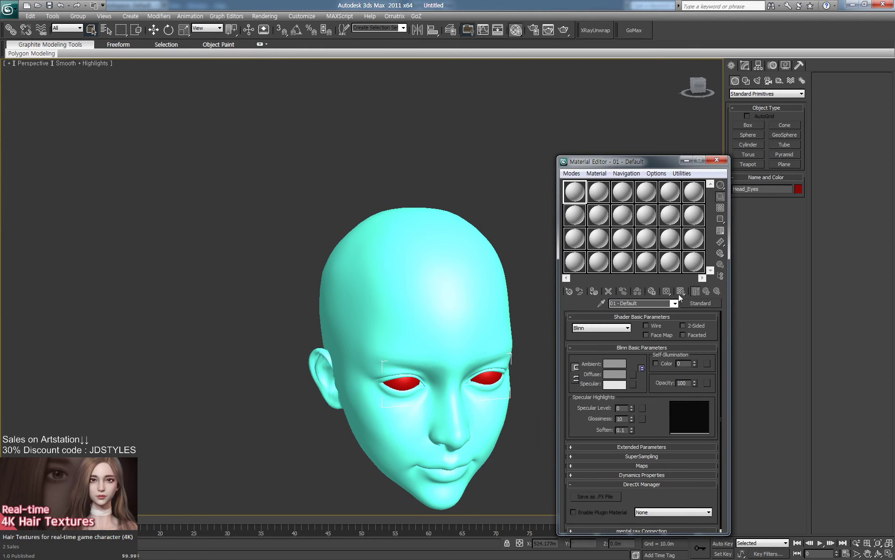
click(629, 466)
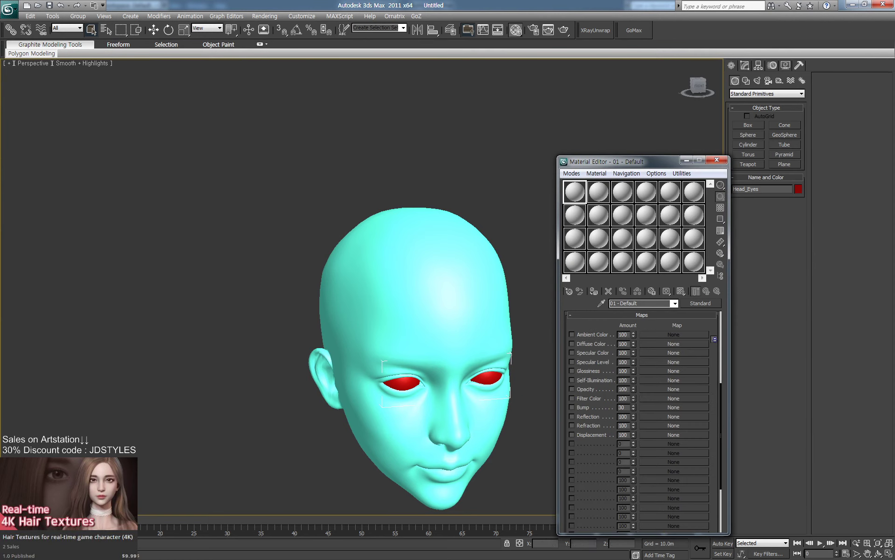
key(alt+Tab)
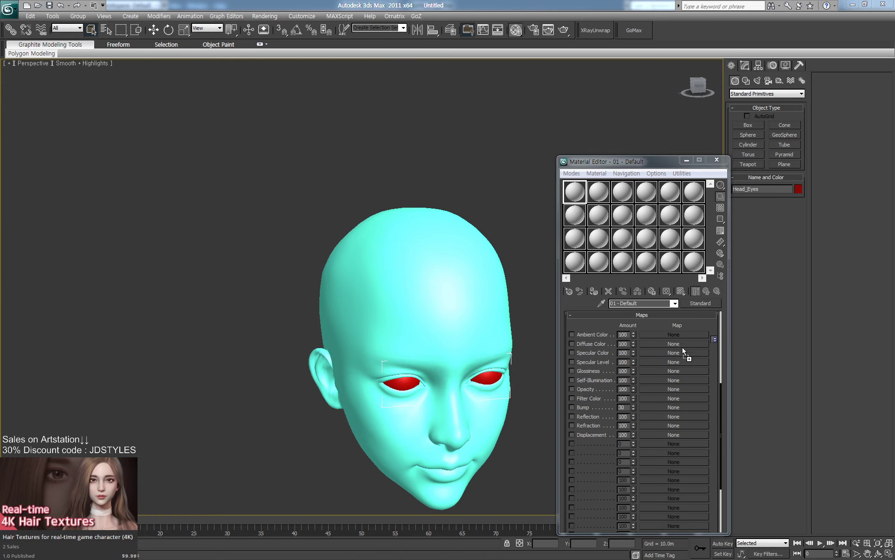
click(468, 302)
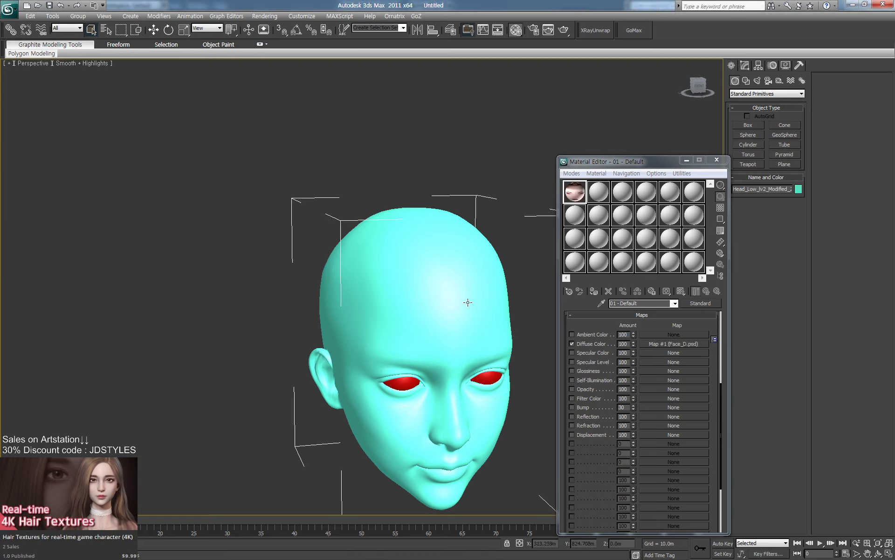
click(595, 292)
click(681, 291)
middle_drag(551, 282, 512, 259)
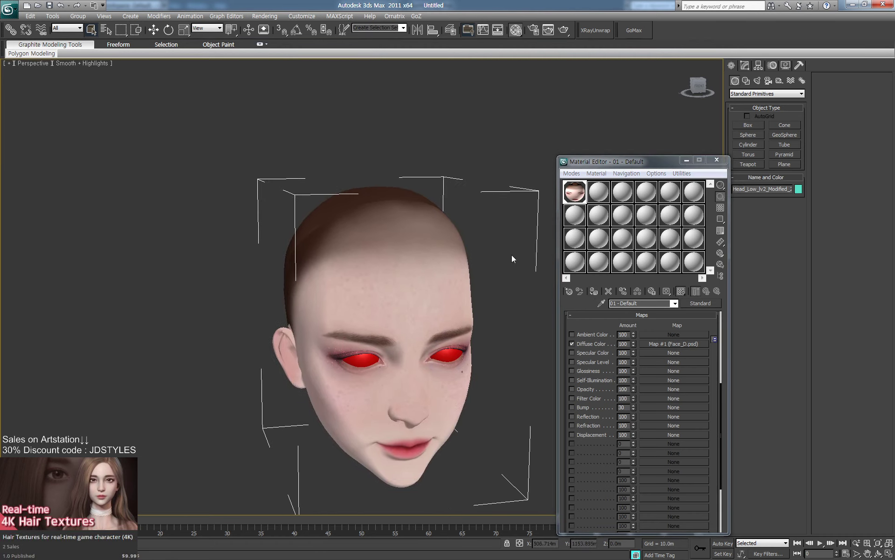
Load Eye_albedo.PSD as the diffuse map of material 02 - Default, assign it to the eyes and show the texture in the viewport.
click(600, 195)
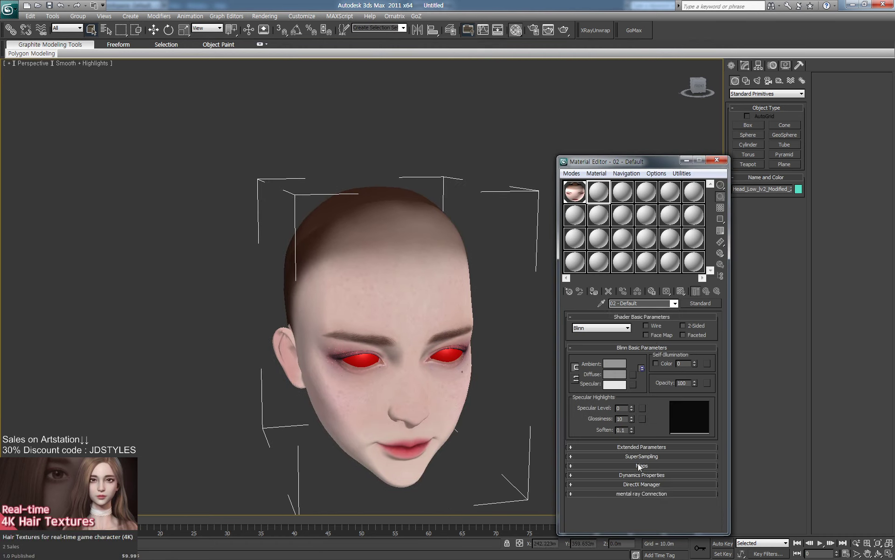
click(641, 466)
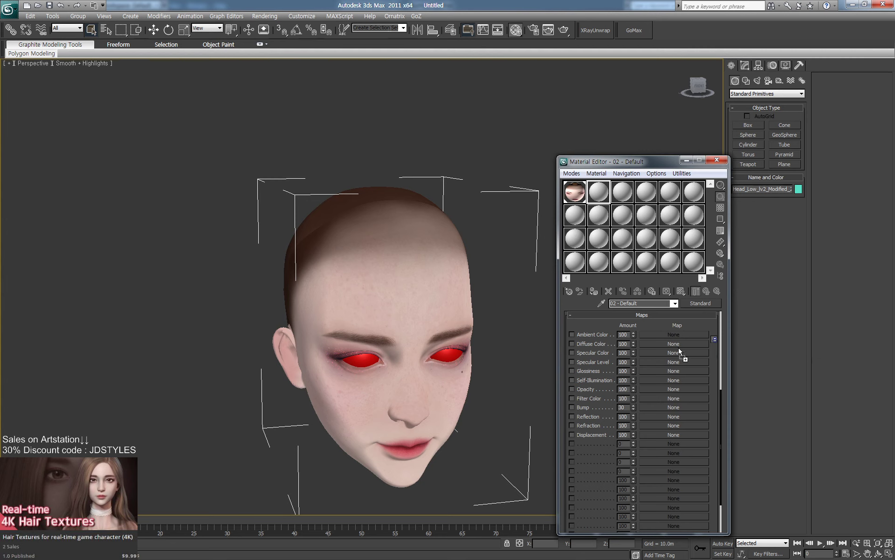
drag(680, 348, 670, 343)
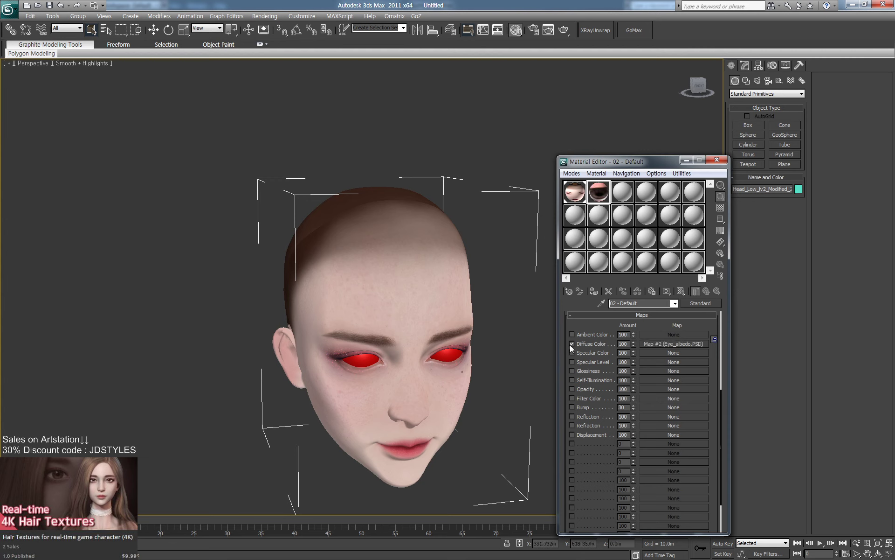
click(451, 356)
click(594, 291)
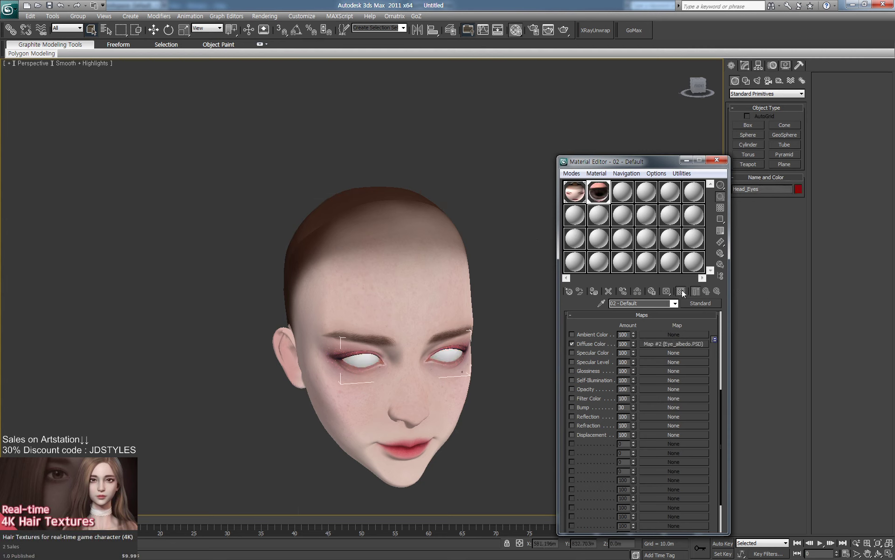
click(682, 292)
click(719, 160)
Narrow the perspective viewport's field of view in the viewport configuration to reduce the distortion of the face.
middle_drag(442, 298, 415, 228)
scroll(415, 228, up, 5)
alt+middle_drag(516, 264, 537, 290)
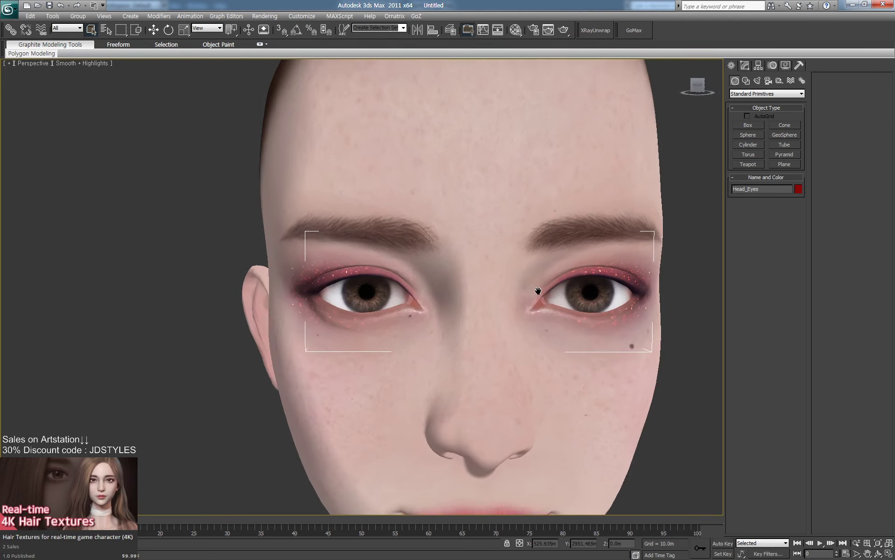
scroll(516, 282, down, 5)
click(8, 63)
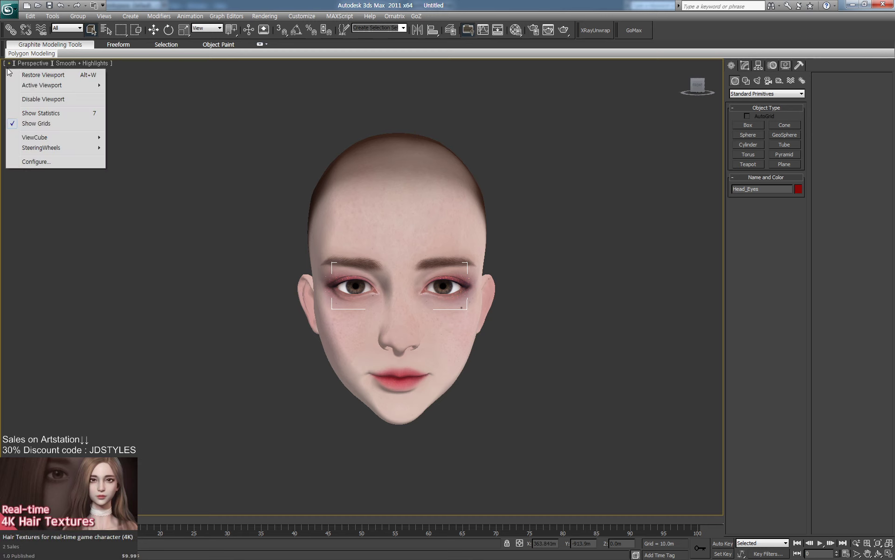
click(27, 161)
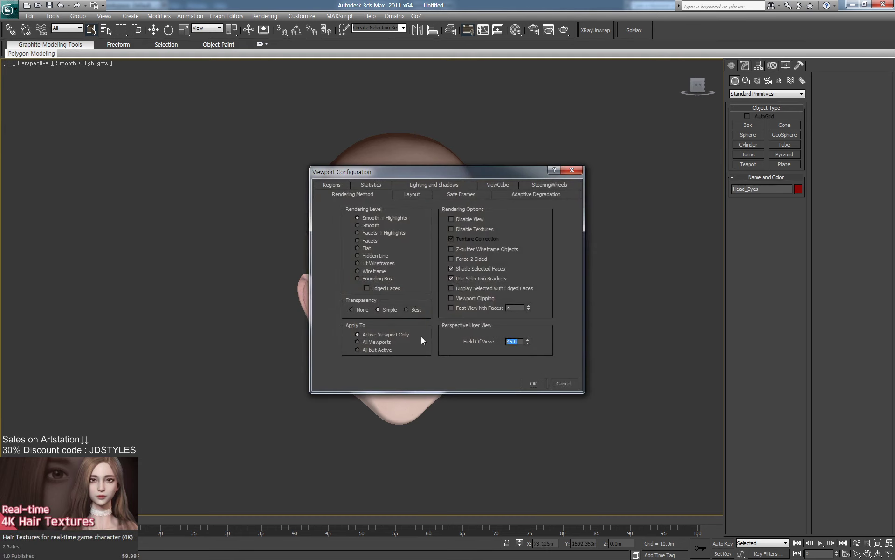
text(1)
click(533, 383)
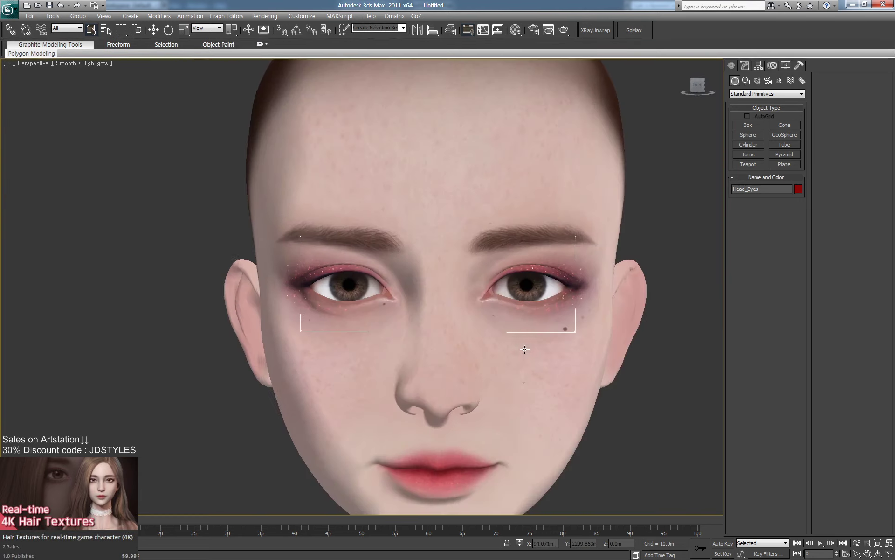
scroll(544, 338, down, 5)
scroll(549, 341, up, 3)
middle_drag(557, 312, 534, 323)
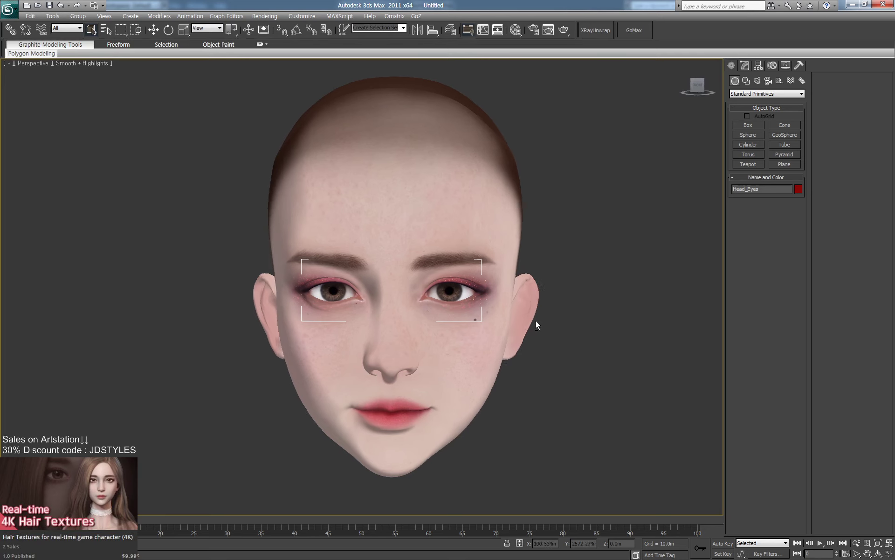
Save the scene as max2011_1 in the 20191101_Bunny project folder on drive D.
key(ctrl+s)
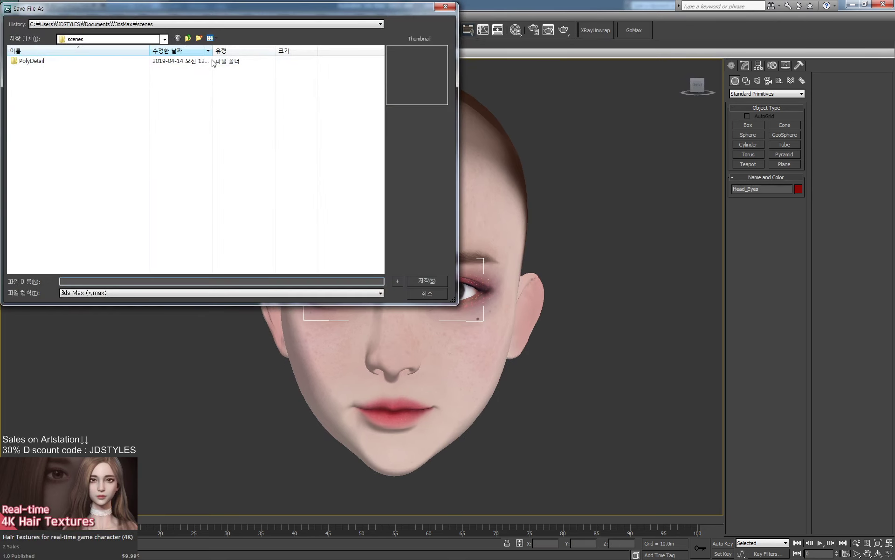
click(200, 24)
click(200, 29)
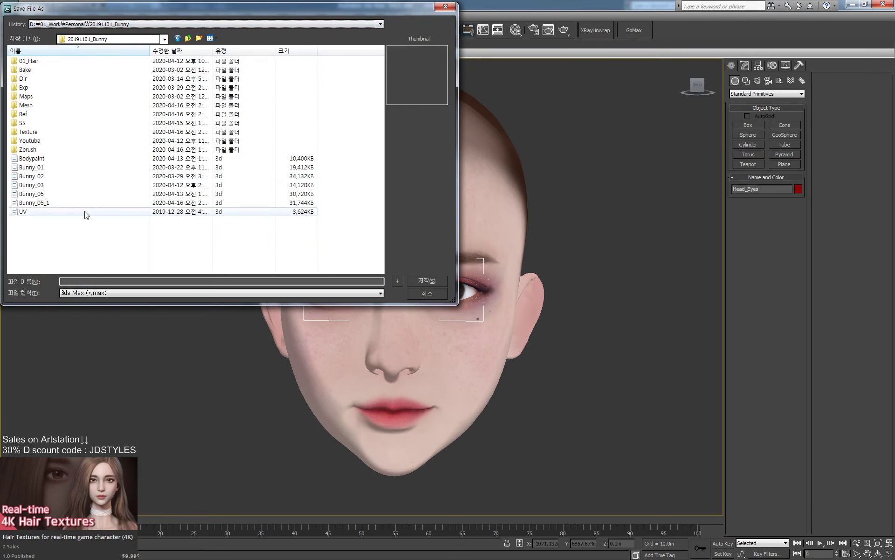
click(92, 281)
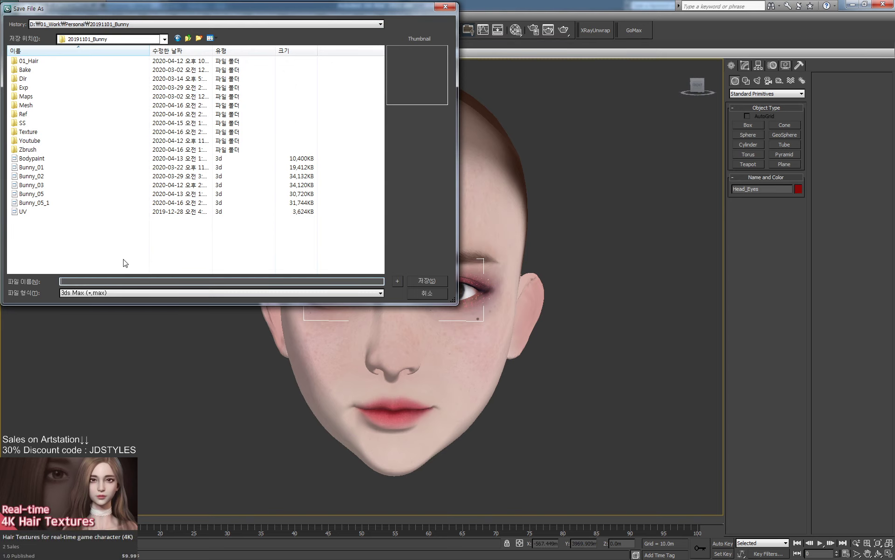
text(max2011_1)
key(Return)
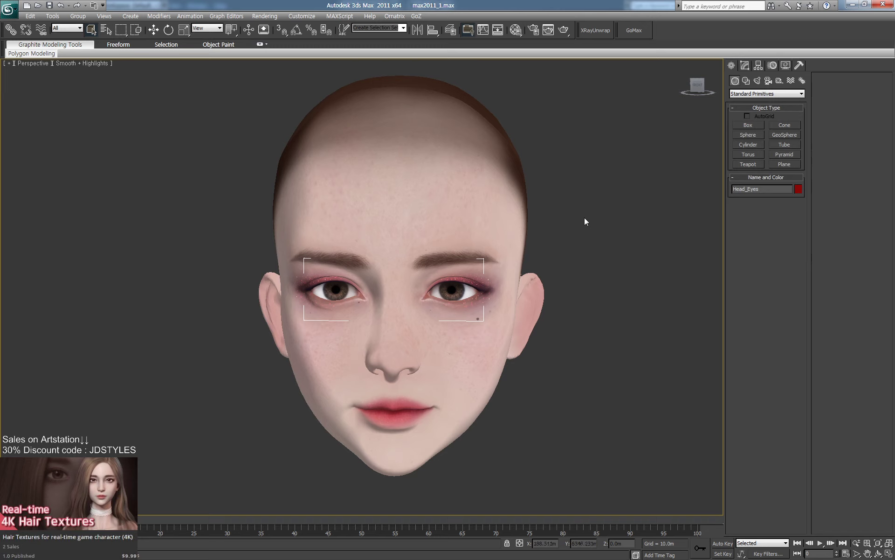
Check the polygon count of the head and eyes and send both objects to Cinema 4D through BodyPaint 3D Exchange.
key(ctrl+a)
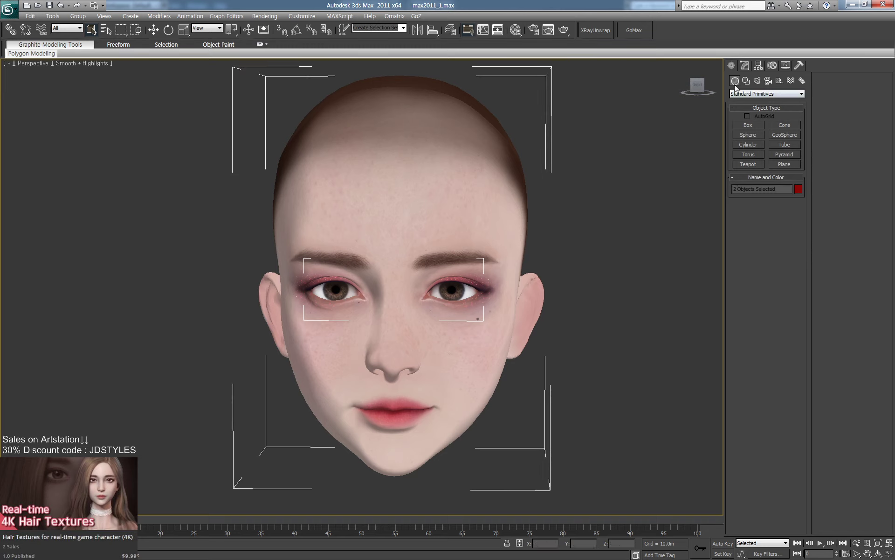
click(799, 65)
click(765, 211)
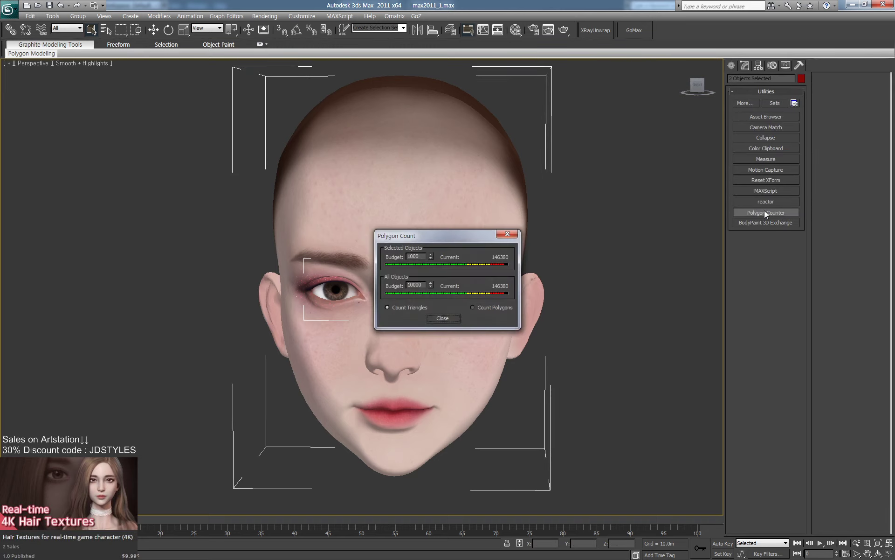
click(510, 236)
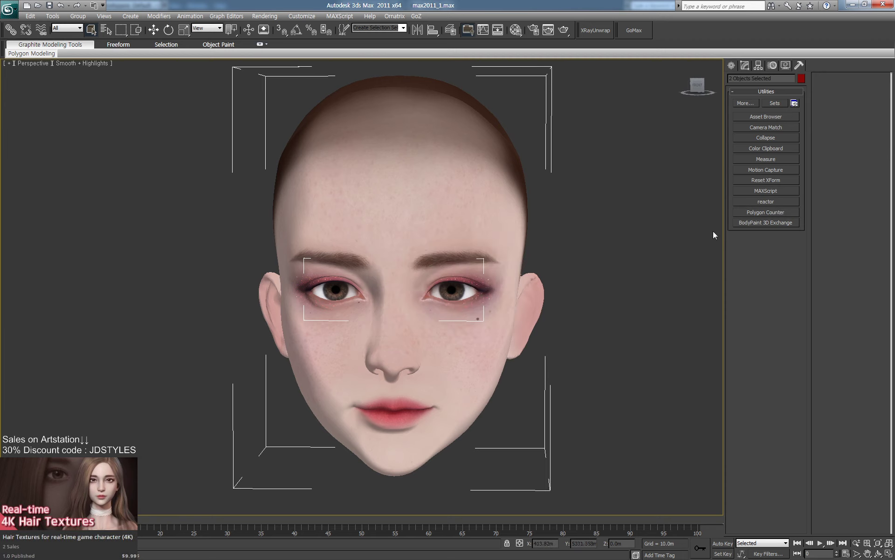
click(752, 223)
click(755, 273)
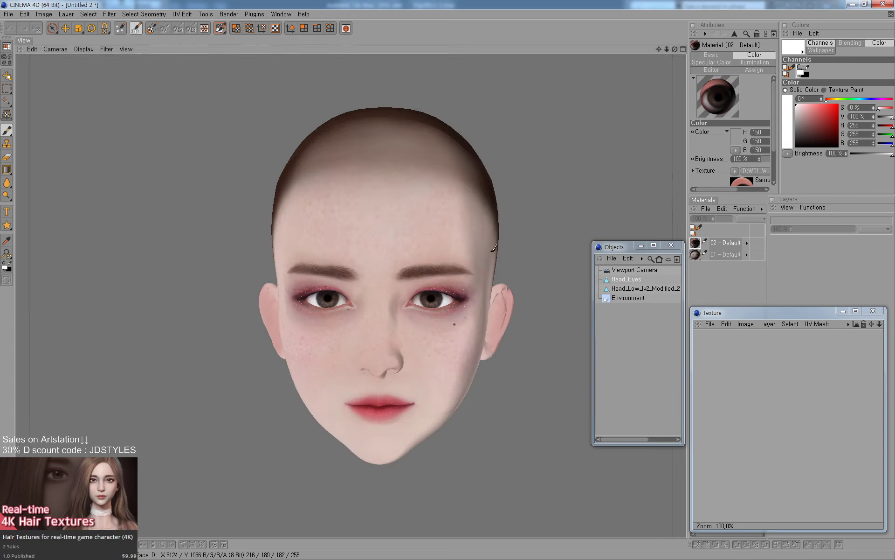
Set the texture preview size of the face material 01 - Default to 2048x2048 (16 MB).
scroll(468, 248, up, 3)
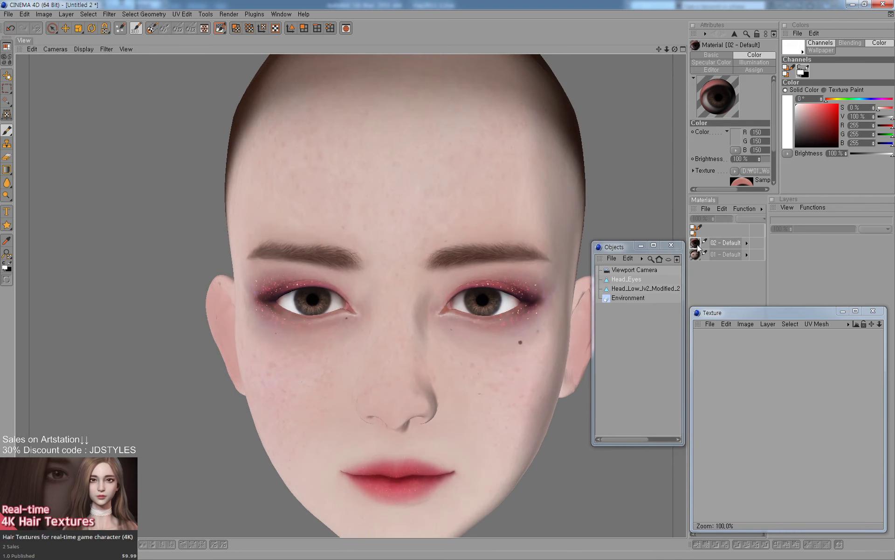
click(695, 256)
double_click(694, 255)
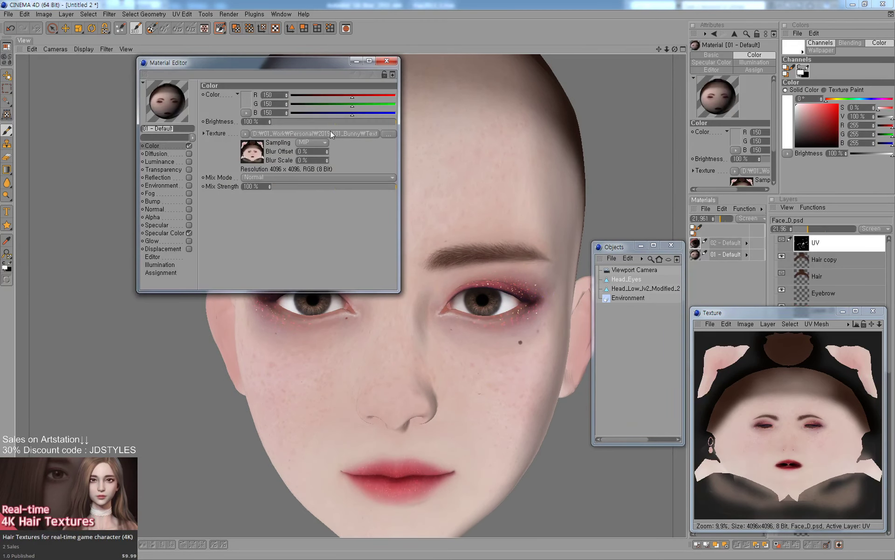
click(161, 256)
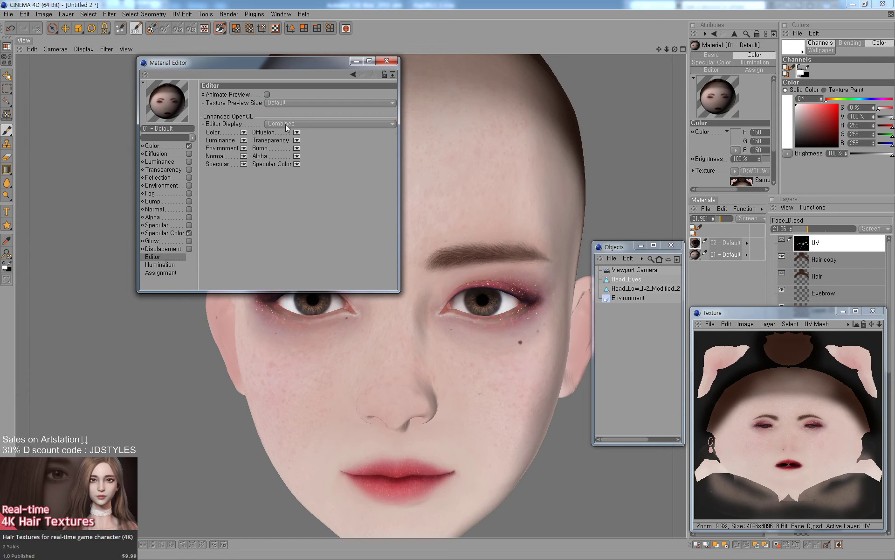
click(304, 103)
click(299, 159)
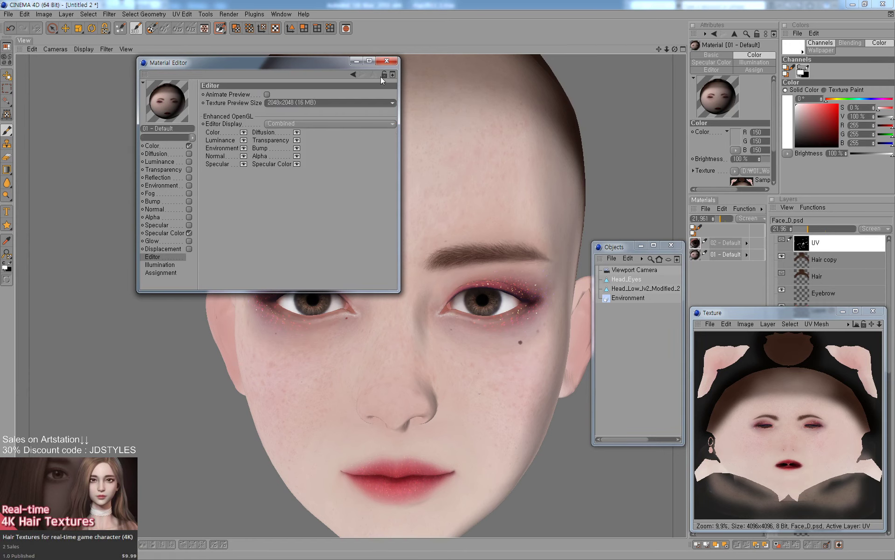
click(387, 61)
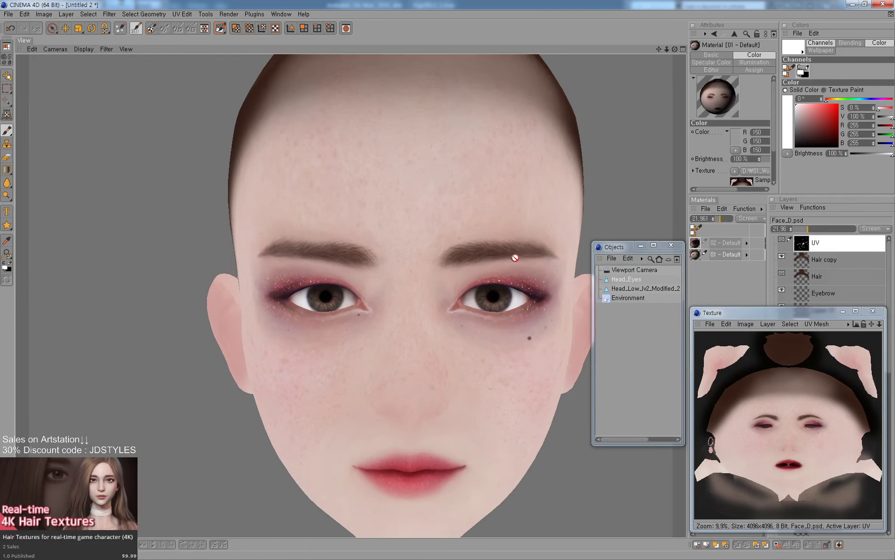
Make the Eyebrow layer of the Face_D.psd texture active for painting around the brows.
alt+drag(510, 280, 519, 275)
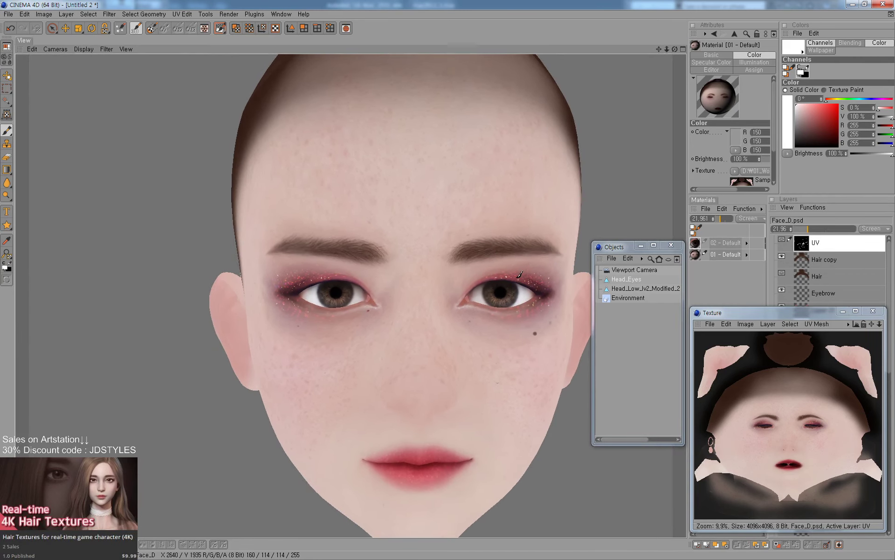
alt+middle_drag(549, 281, 483, 270)
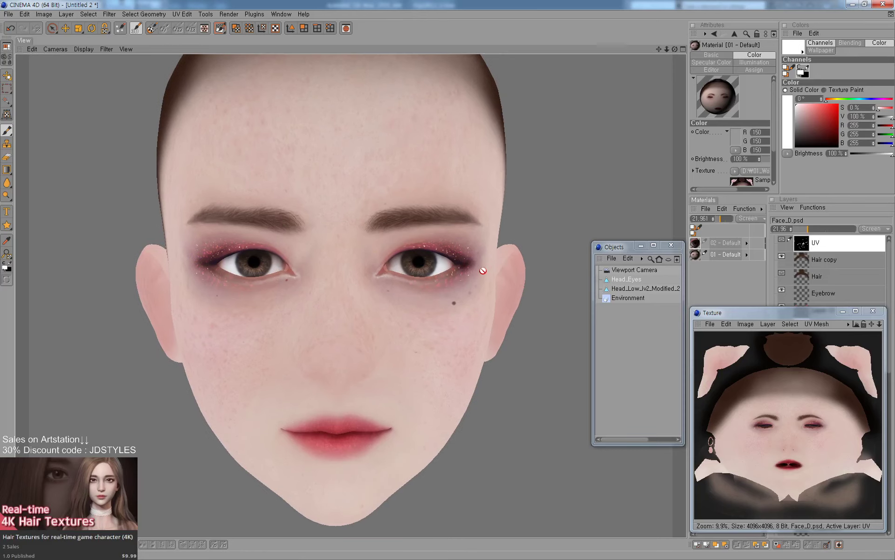
mouse_move(483, 270)
alt+right_down()
mouse_move(487, 297)
mouse_move(523, 306)
alt+right_up()
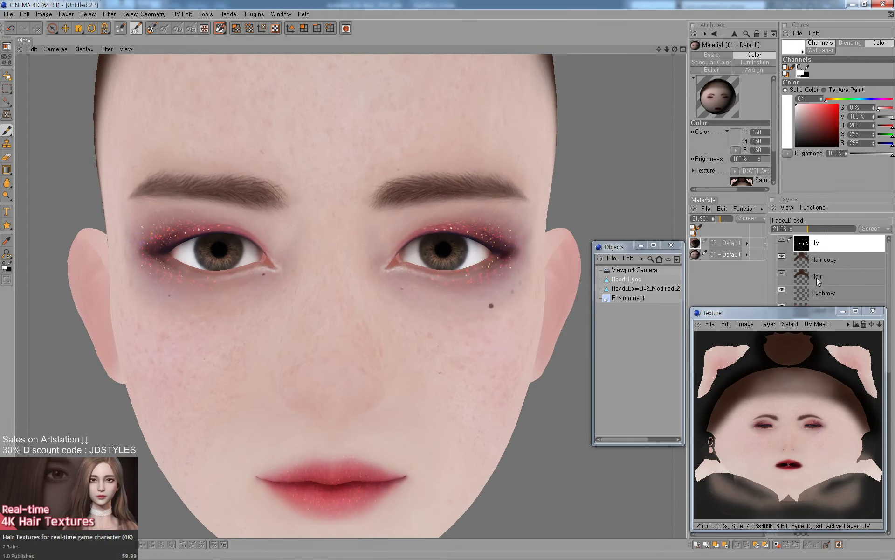
click(824, 292)
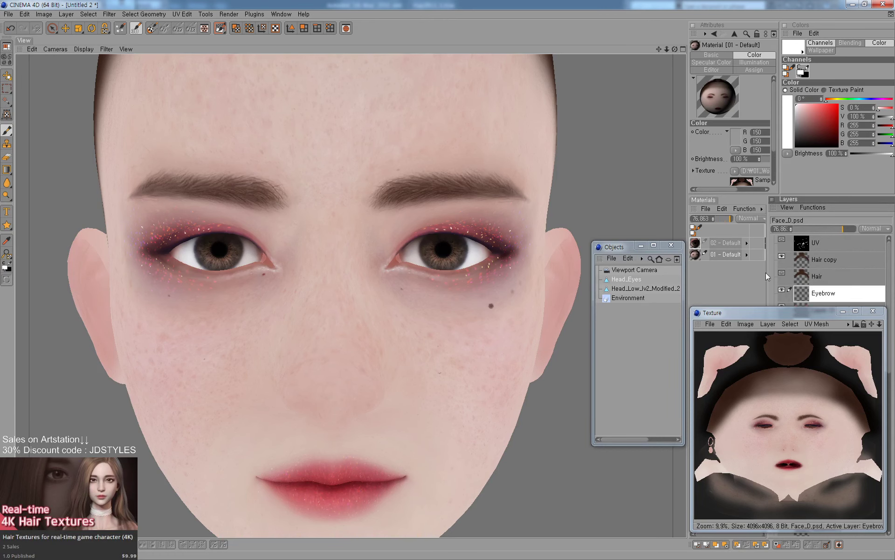
alt+middle_drag(520, 228, 507, 281)
alt+right_drag(506, 272, 531, 265)
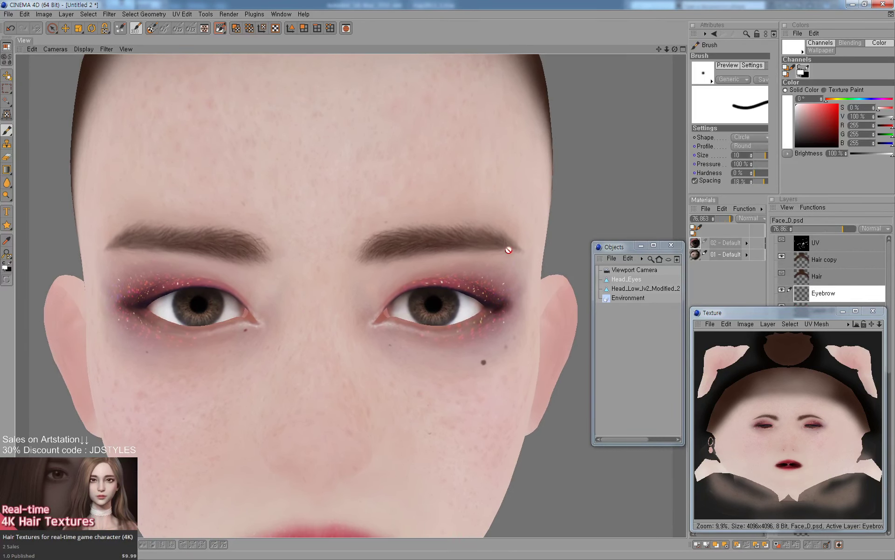
Choose a soft circular brush preset with size 25 and 40 % hardness.
click(703, 73)
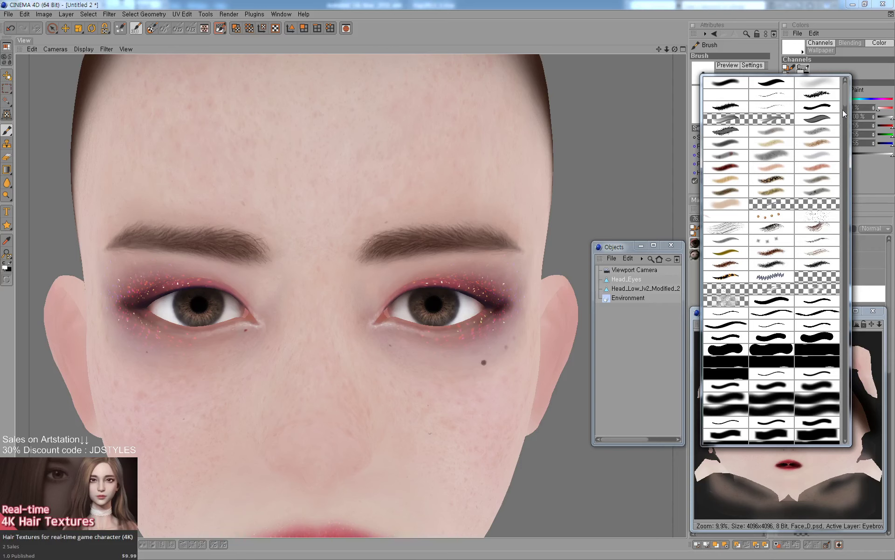
drag(844, 101, 844, 429)
click(834, 438)
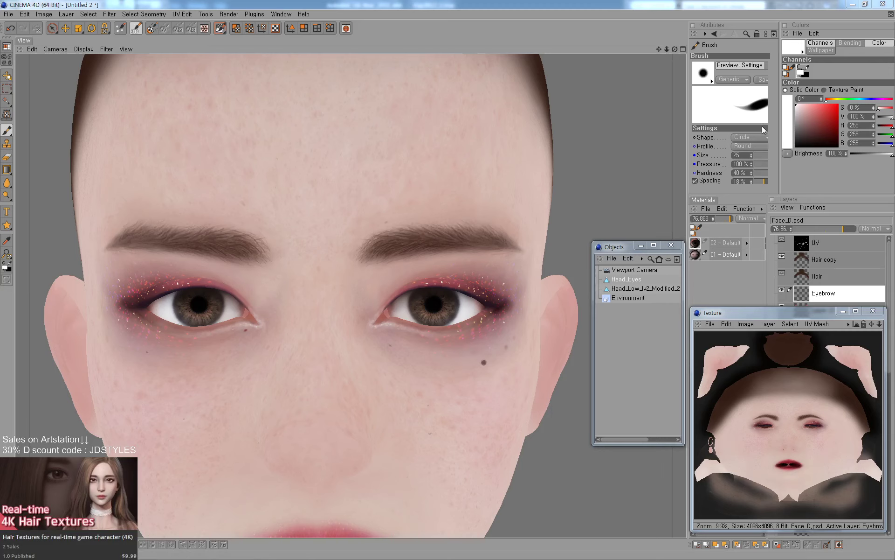
Set the paint colour to a dark reddish brown (R 90, G 62, B 62) and enlarge the brush to size 40.
click(805, 122)
drag(804, 119, 809, 130)
key(bracketright)
key(bracketright)
key(bracketright)
key(bracketright)
key(bracketright)
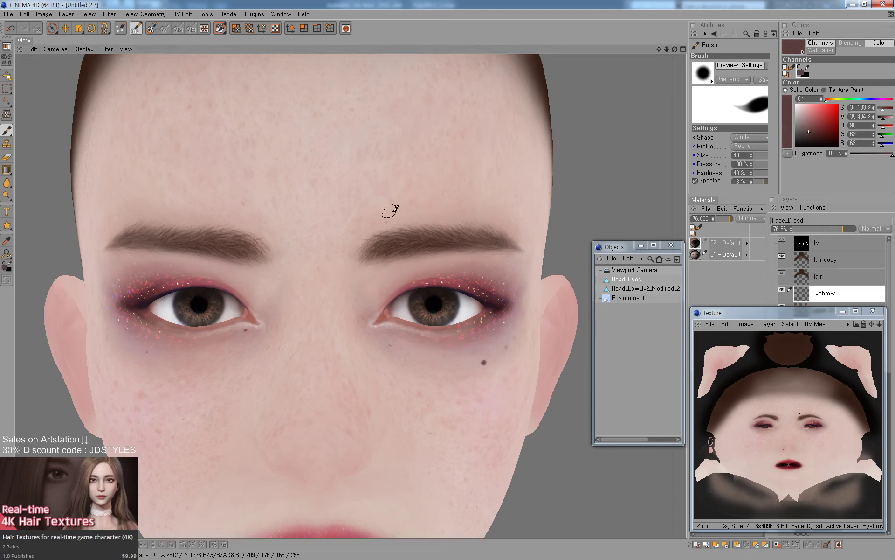
Test strokes above the character's left eyebrow, undo them, and darken the paint colour to R 49, G 21, B 21.
mouse_move(377, 214)
mouse_down()
mouse_move(439, 199)
mouse_move(374, 217)
mouse_up()
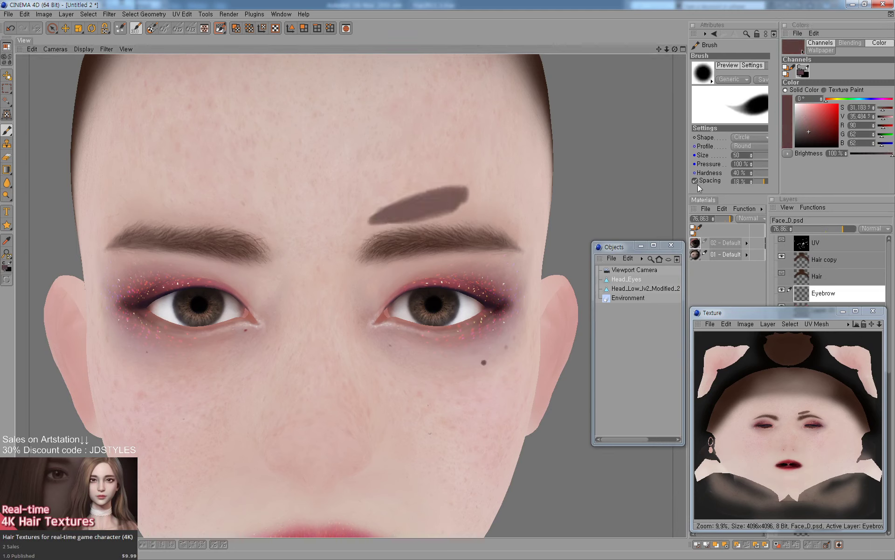
key(ctrl+z)
click(811, 140)
click(810, 138)
drag(361, 220, 461, 198)
key(ctrl+z)
click(819, 139)
key(ctrl+z)
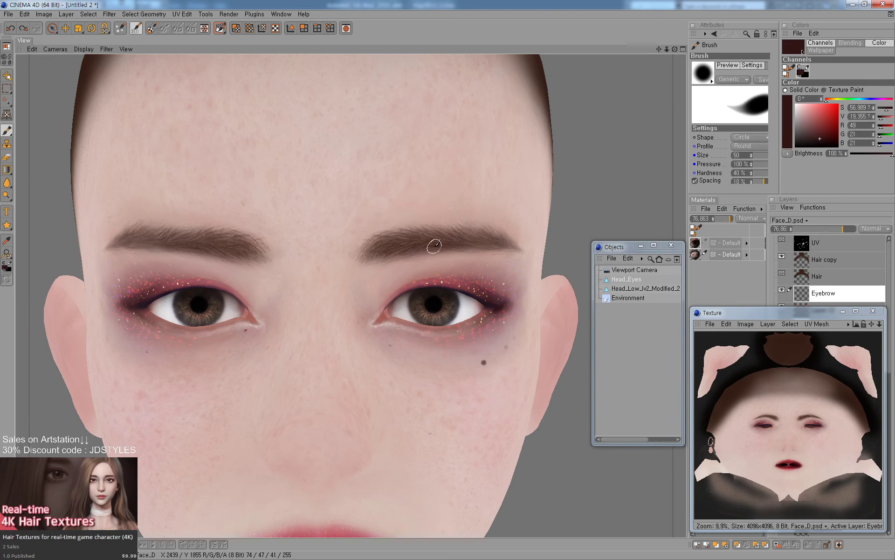
Add a new layer directly above the Eyebrow layer of the Face_D.psd texture for the brow painting.
right_click(815, 295)
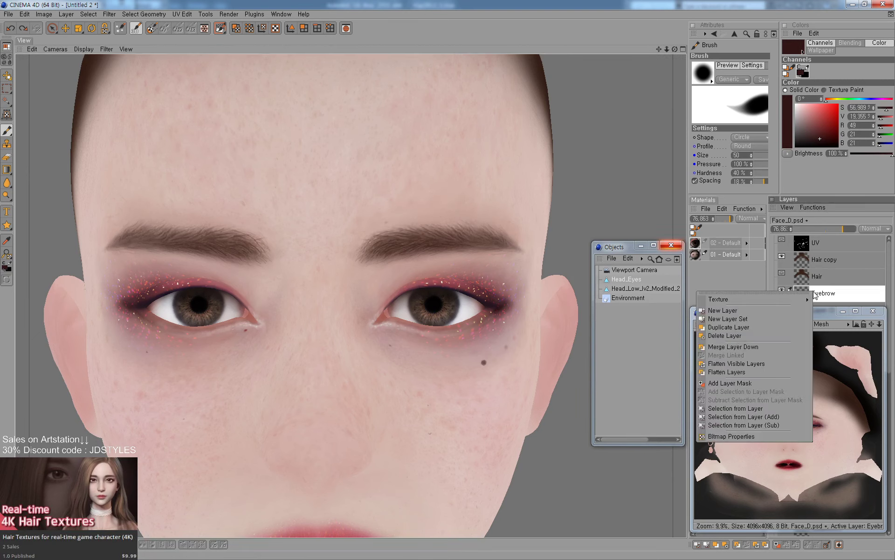
click(783, 312)
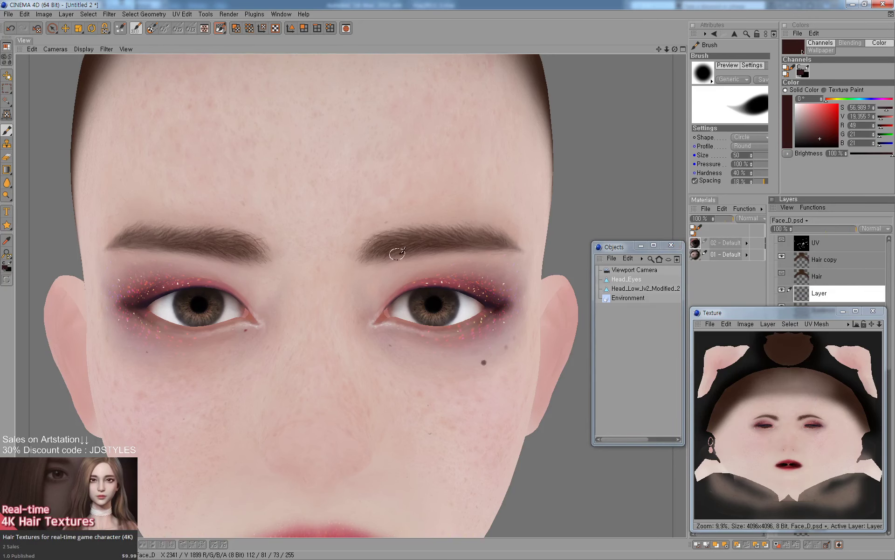
scroll(401, 254, down, 5)
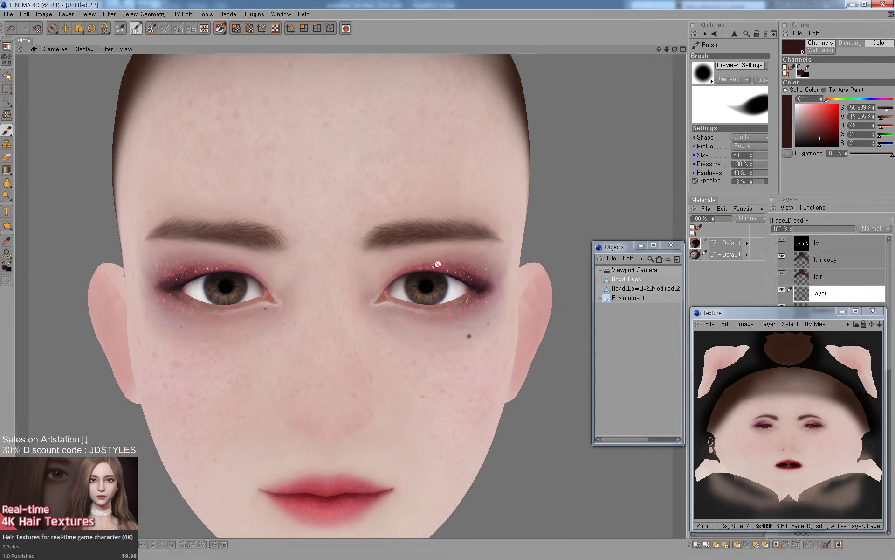
alt+middle_drag(438, 265, 428, 224)
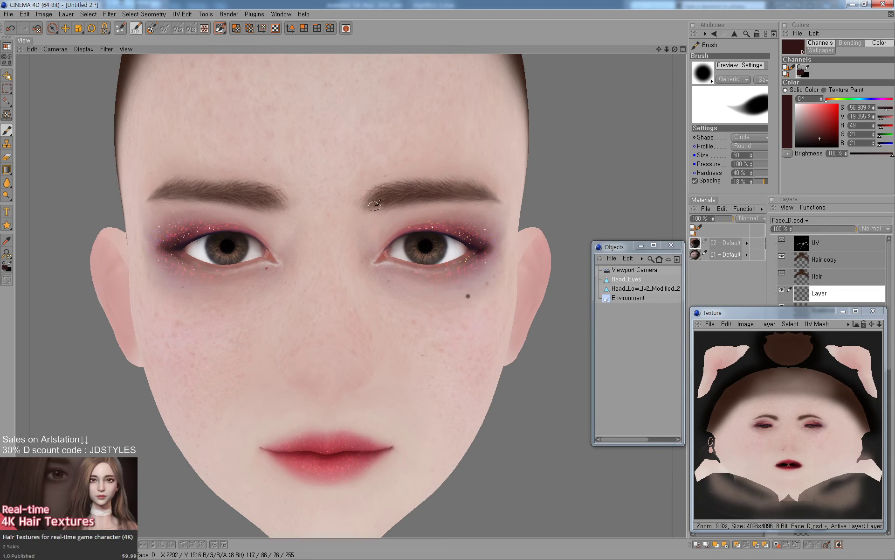
Enlarge the brush to size 90 and lower its pressure to 45 %.
key(bracketright)
key(bracketright)
key(bracketright)
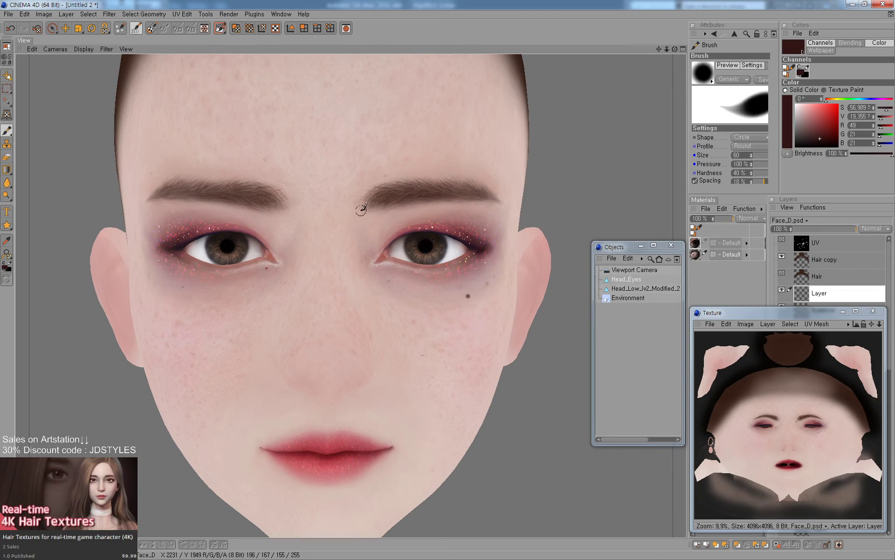
key(semicolon)
key(semicolon)
key(semicolon)
key(semicolon)
key(semicolon)
Paint soft dark brown strokes over the inner end and body of the character's left eyebrow.
middle_drag(368, 205, 373, 202)
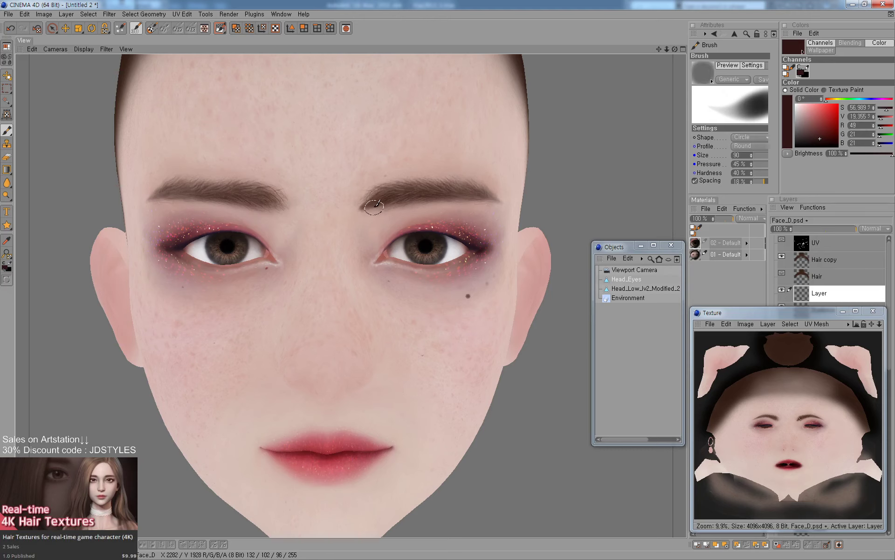
mouse_move(374, 208)
mouse_down()
mouse_move(370, 198)
mouse_move(427, 194)
mouse_up()
key([)
middle_drag(401, 197, 379, 202)
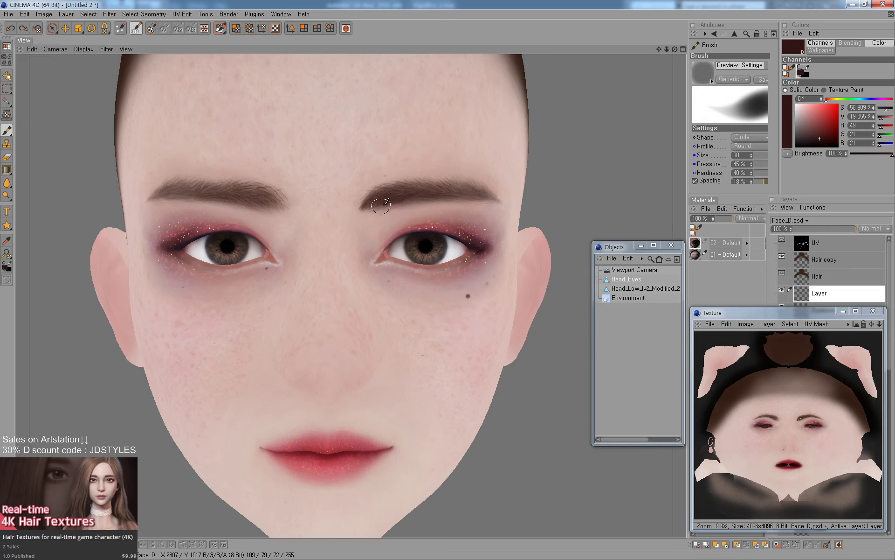
drag(423, 192, 451, 195)
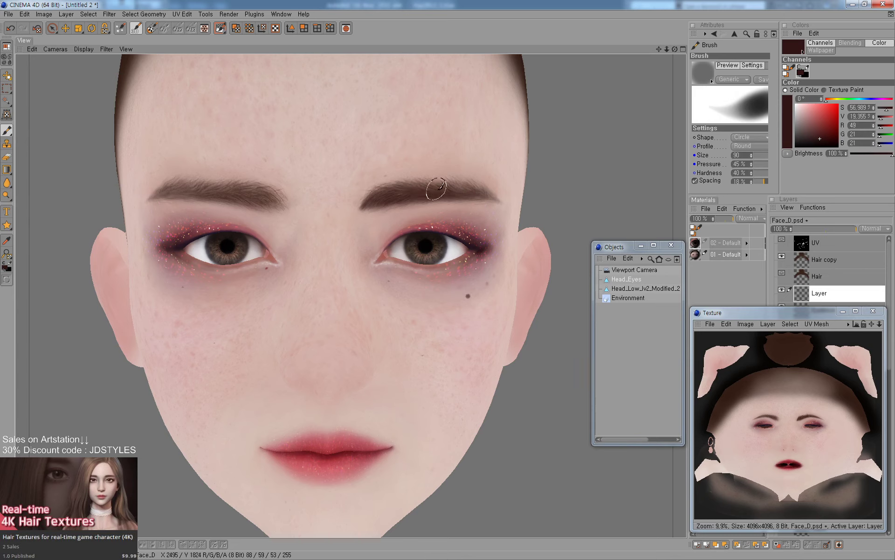
middle_drag(460, 184, 407, 193)
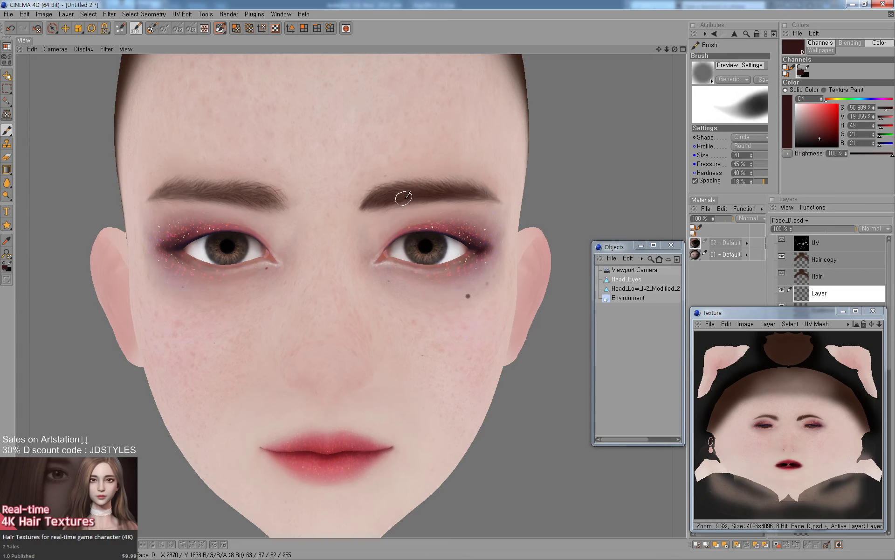
Choose the soft tapered round preset for the Eraser and return to the Brush.
key(e)
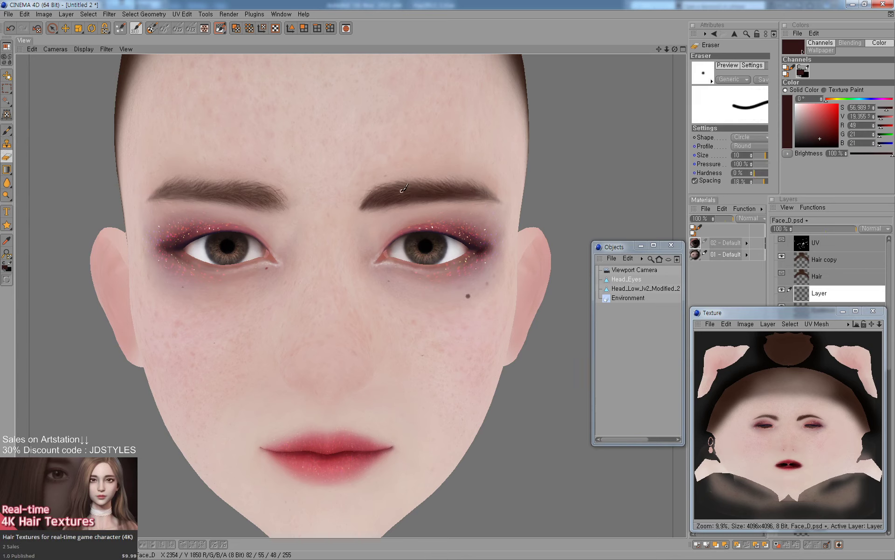
click(702, 74)
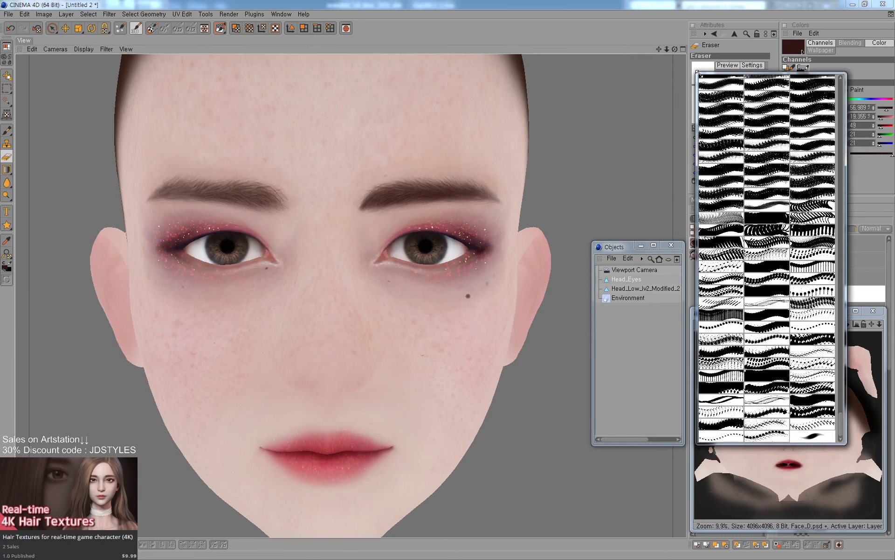
click(809, 434)
key(b)
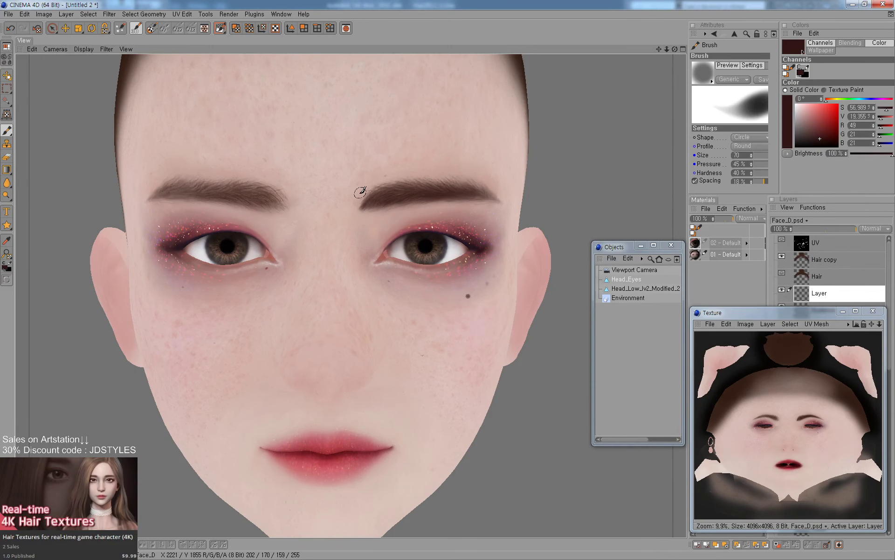
key(e)
key(b)
Sample the skin tone beside the left eyebrow and soften the brow's inner end, using the Eraser at 35 % pressure.
ctrl+click(361, 190)
key(])
key(])
key(])
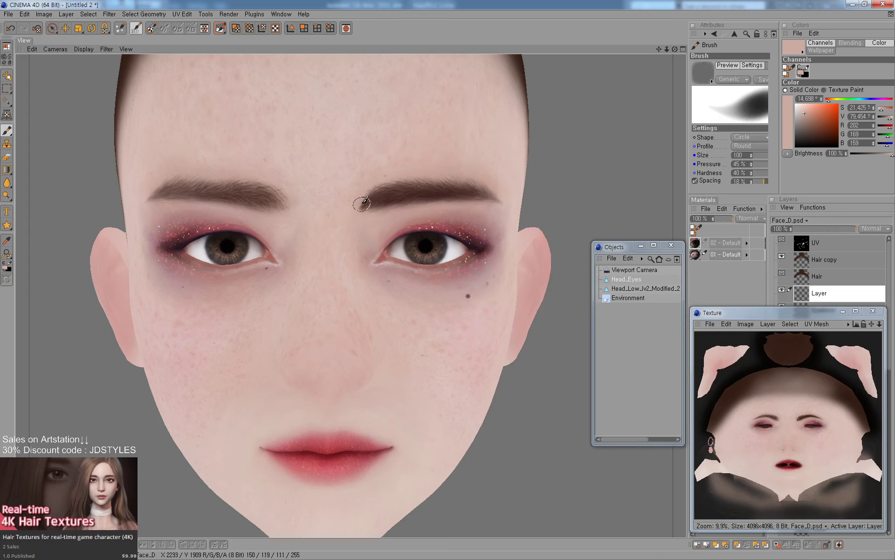
key(e)
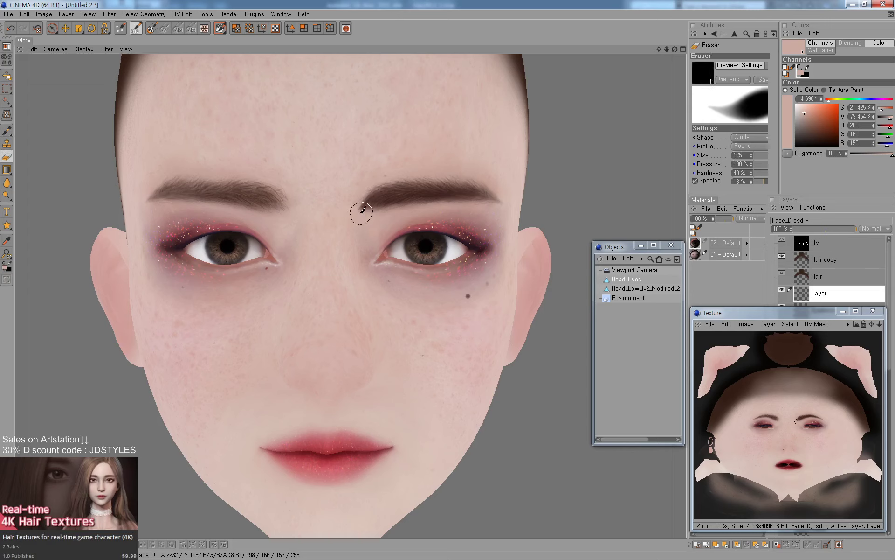
middle_drag(363, 209, 365, 203)
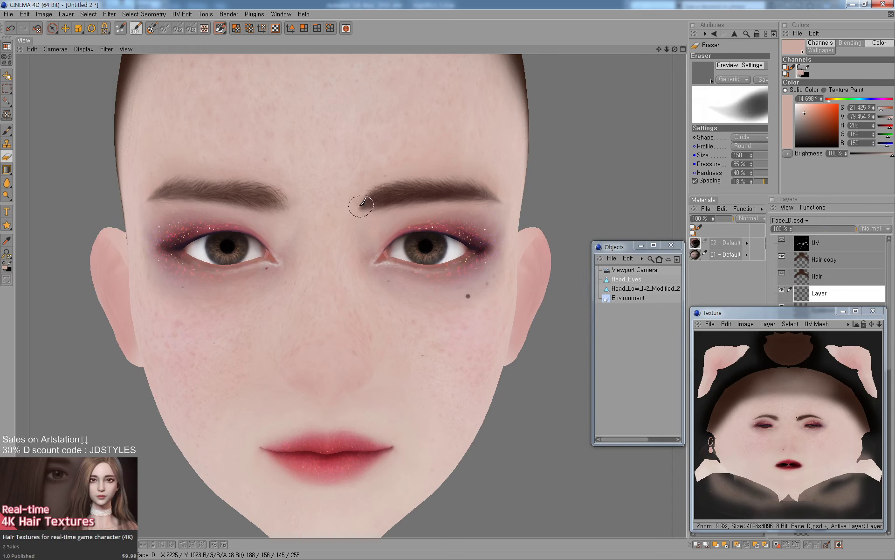
Sample the brow colour, darken it to R 49, G 28, B 25, and fill in the left eyebrow from its inner part to the tail.
key(b)
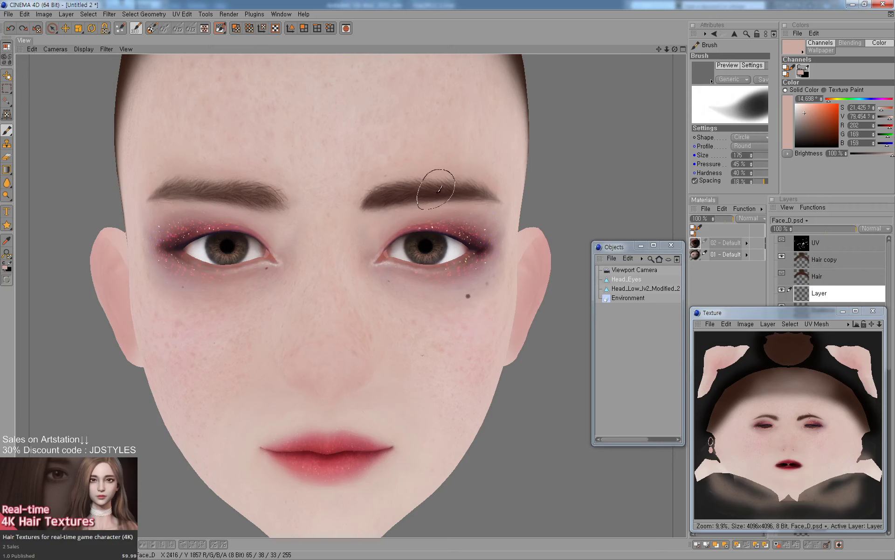
ctrl+click(393, 198)
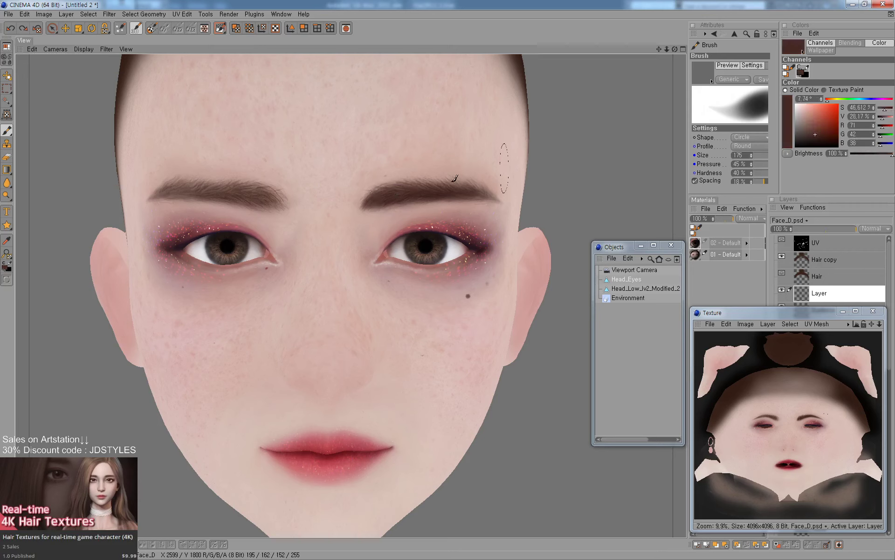
click(816, 139)
drag(389, 200, 430, 190)
middle_drag(410, 192, 384, 197)
mouse_move(465, 191)
alt+mouse_down()
mouse_move(509, 182)
mouse_move(480, 184)
alt+mouse_up()
drag(391, 197, 466, 187)
mouse_move(466, 187)
middle_down()
mouse_move(431, 198)
mouse_move(445, 194)
middle_up()
drag(460, 191, 488, 198)
middle_drag(499, 199, 444, 186)
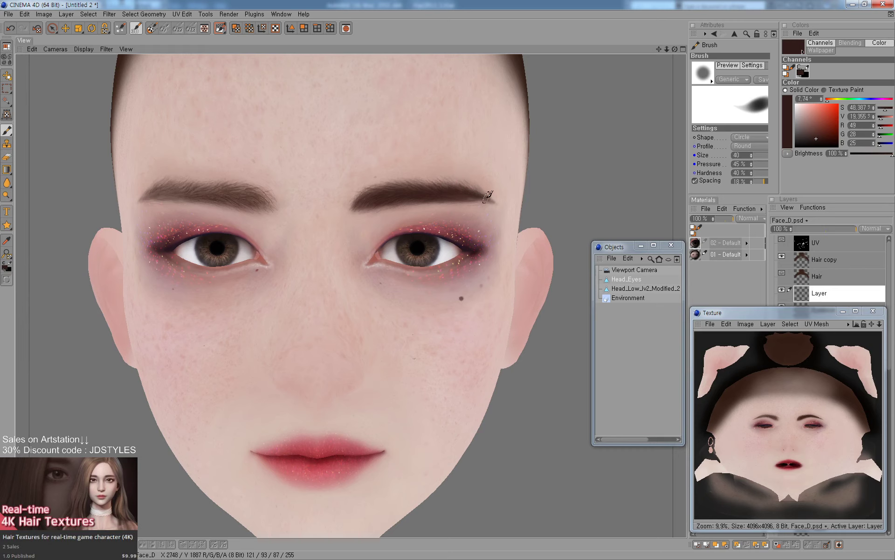
Refine the tail of the left eyebrow with the Eraser reduced to size 50 and sample the skin tone above it.
key(e)
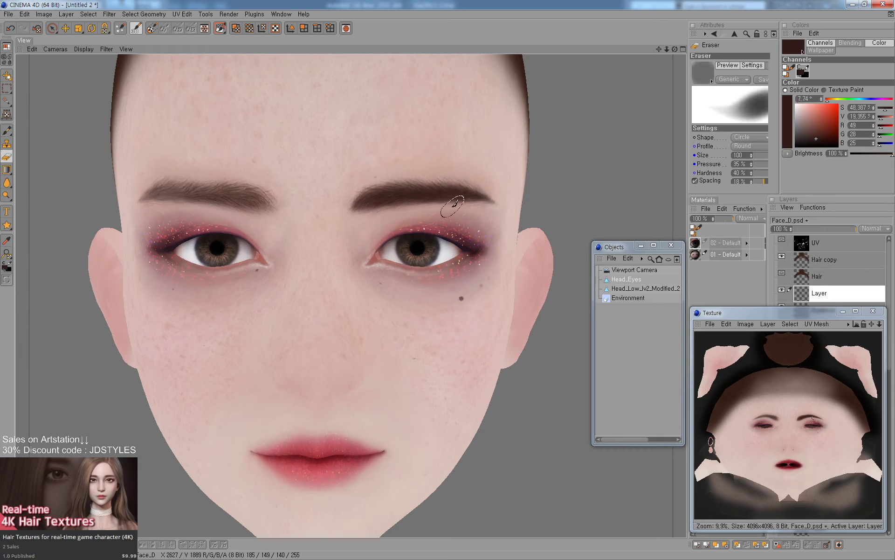
key(bracketleft)
key(bracketleft)
key(bracketleft)
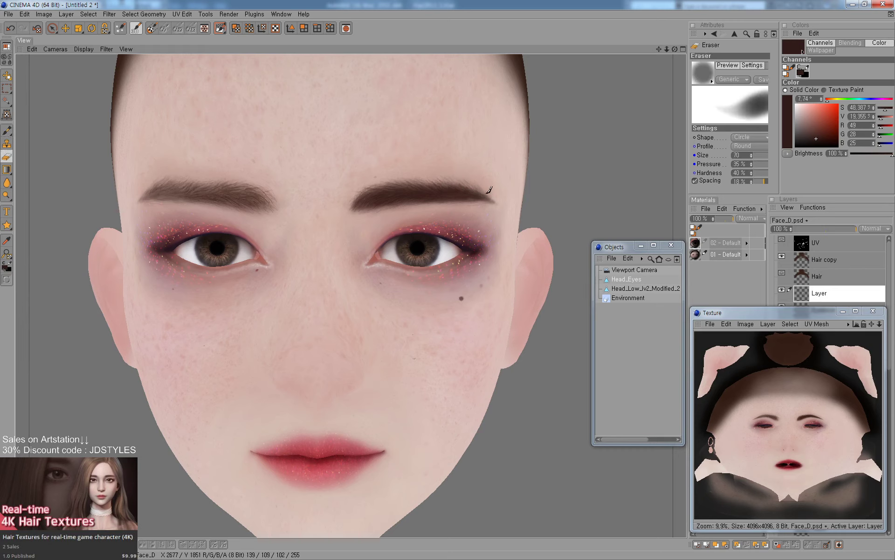
key(bracketleft)
key(bracketleft)
ctrl+click(474, 172)
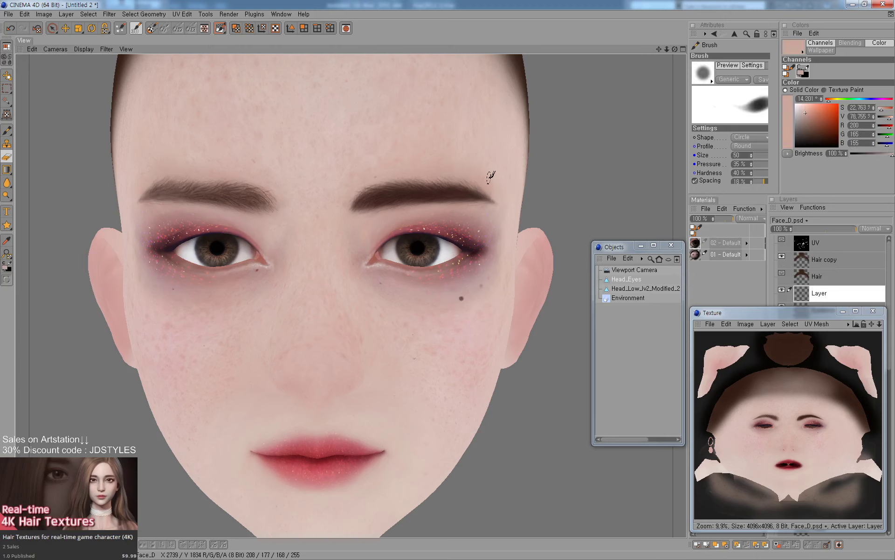
Move the Texture window to uncover the Eyebrow layer, check that layer, and reactivate the new layer for painting with the Brush.
key(e)
drag(816, 305, 815, 322)
click(823, 309)
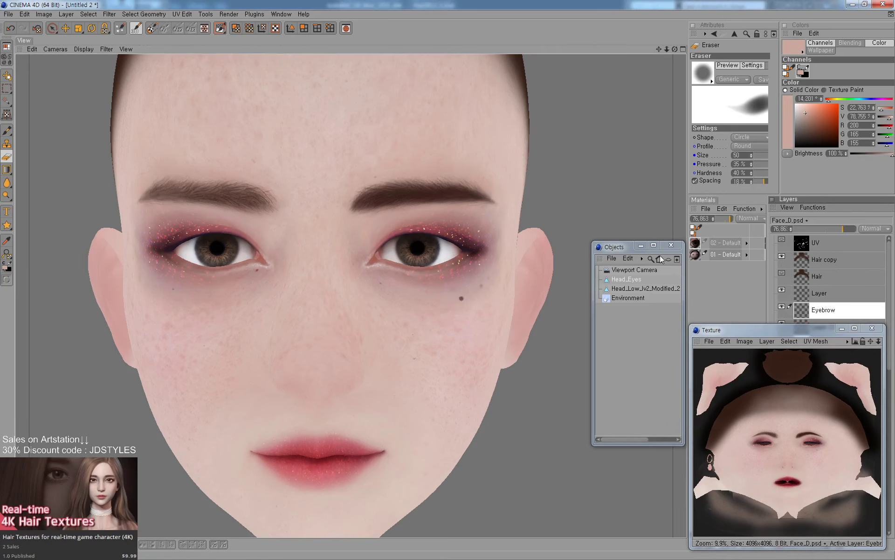
key(bracketright)
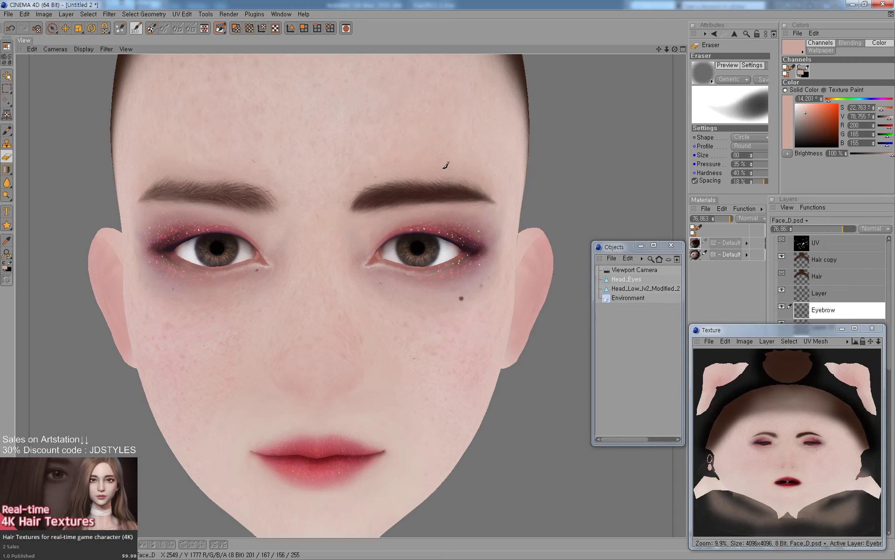
click(821, 293)
key(b)
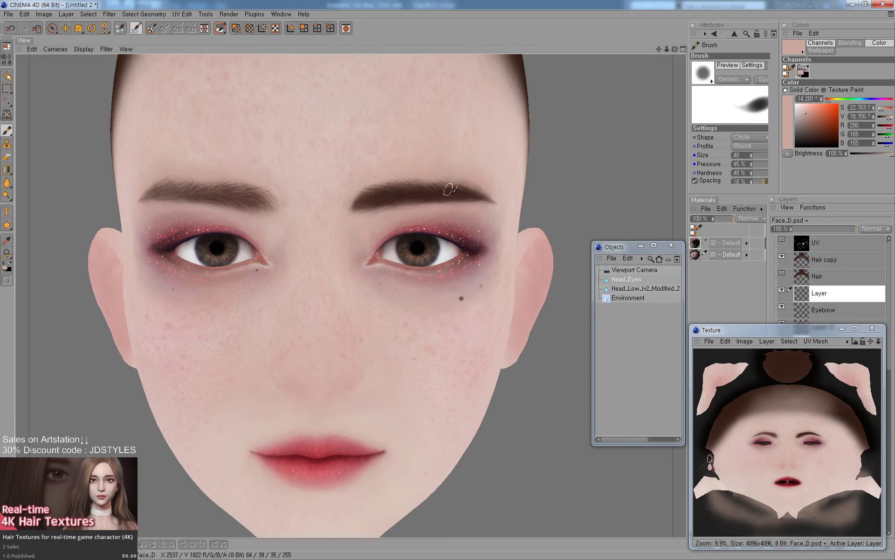
mouse_move(450, 189)
mouse_down()
mouse_move(484, 195)
mouse_move(471, 191)
mouse_up()
key(ctrl+z)
key(x)
key(bracketright)
key(bracketright)
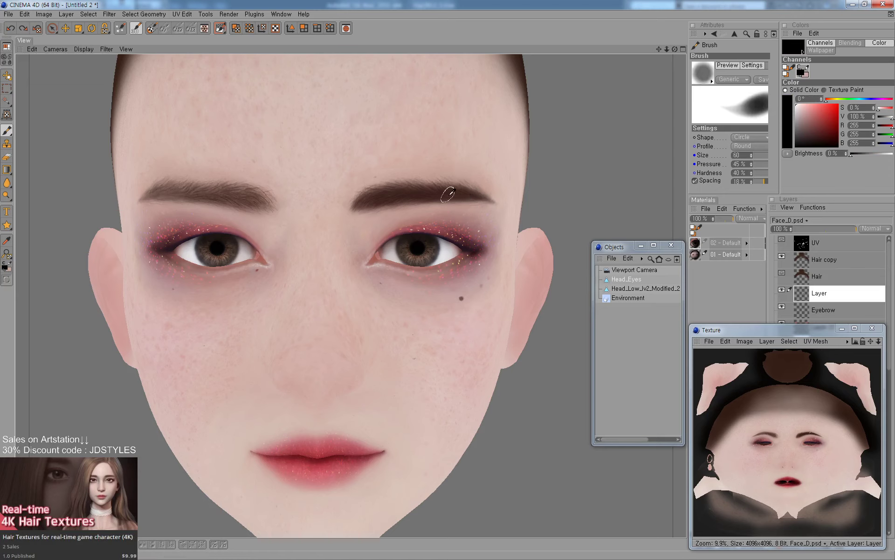
key(bracketright)
key(ctrl+z)
Reshape the upper edge and tail of the left eyebrow by alternating strokes in sampled brow brown and sampled skin tone.
ctrl+click(424, 189)
mouse_move(426, 193)
middle_down()
mouse_move(458, 190)
mouse_move(371, 200)
mouse_move(392, 176)
middle_up()
ctrl+click(396, 174)
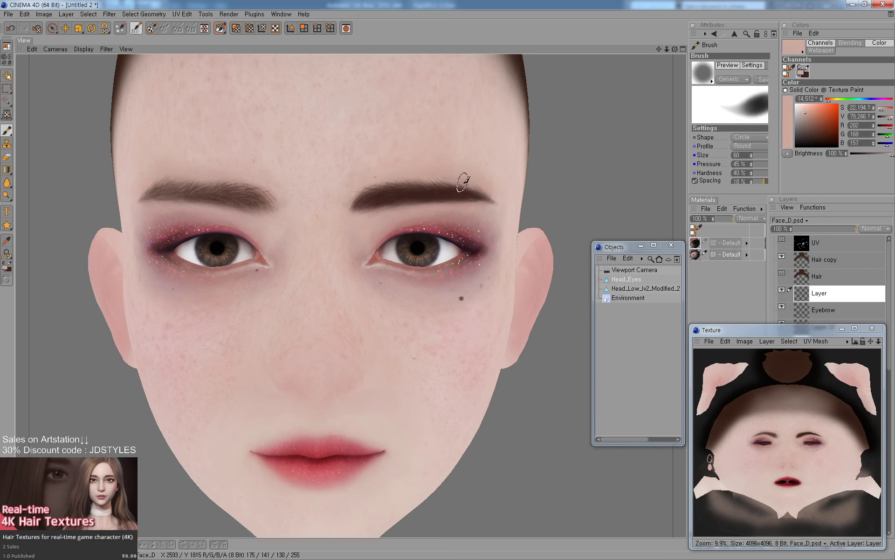
middle_drag(464, 180, 493, 189)
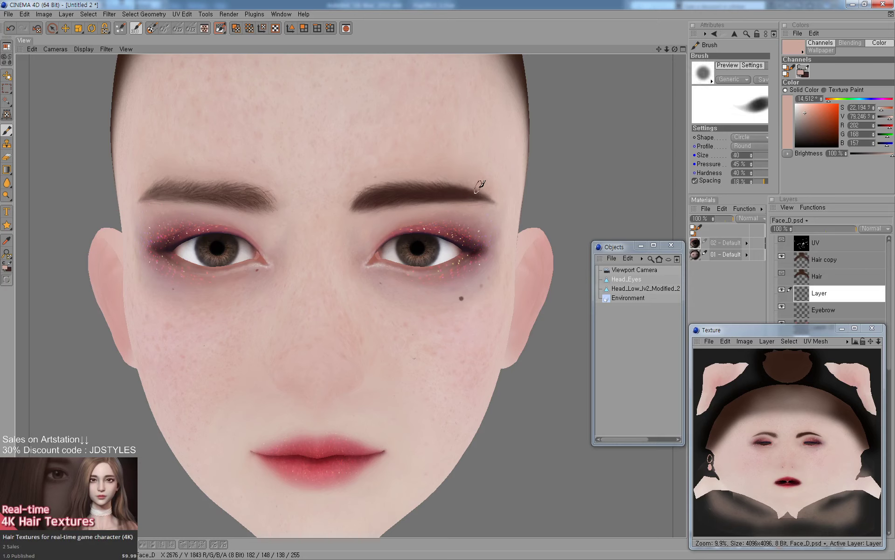
ctrl+click(420, 188)
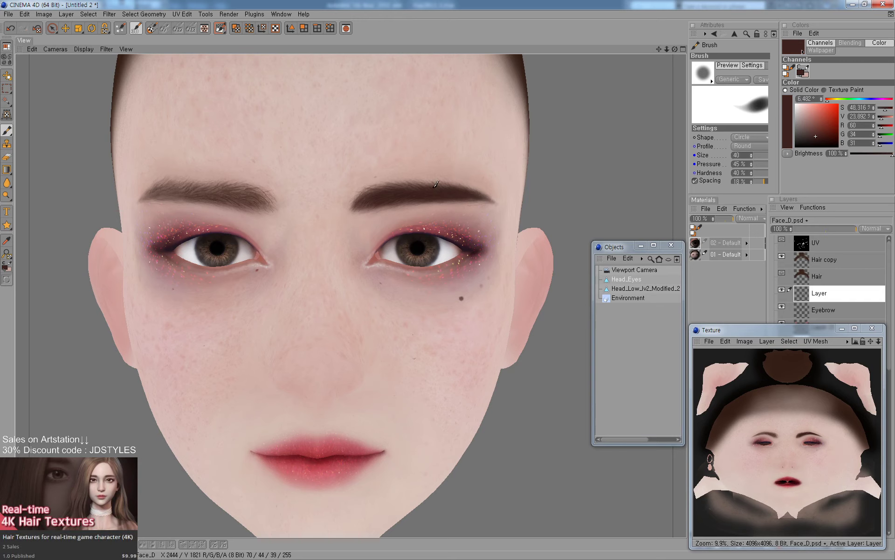
mouse_move(424, 189)
middle_down()
mouse_move(371, 204)
mouse_move(395, 208)
middle_up()
Clean the left eyebrow's upper edge with sampled skin tone at brush size 70 and soften its inner end with the Eraser.
ctrl+click(398, 208)
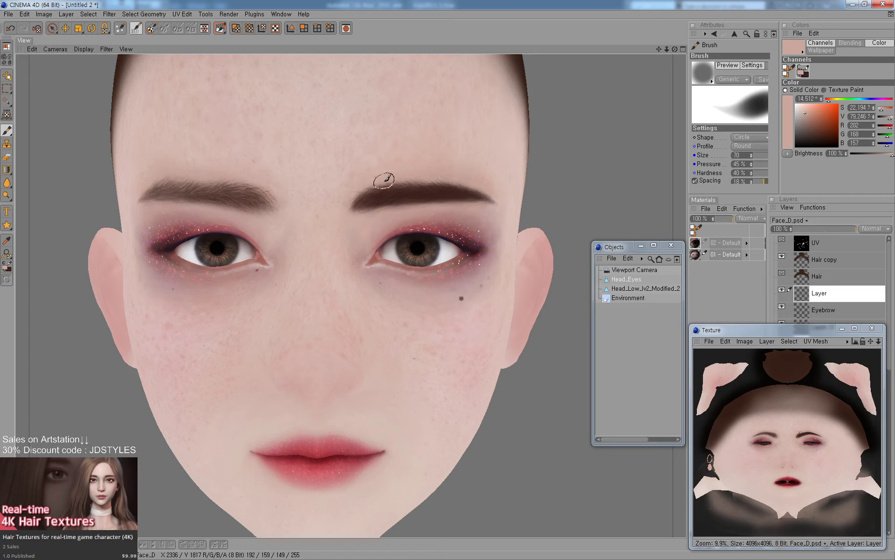
drag(385, 180, 422, 177)
key(e)
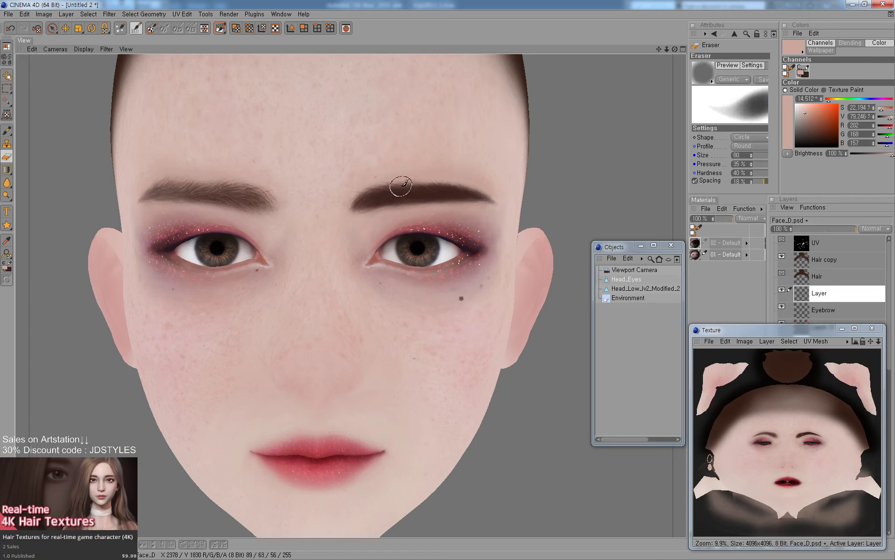
middle_drag(400, 186, 371, 182)
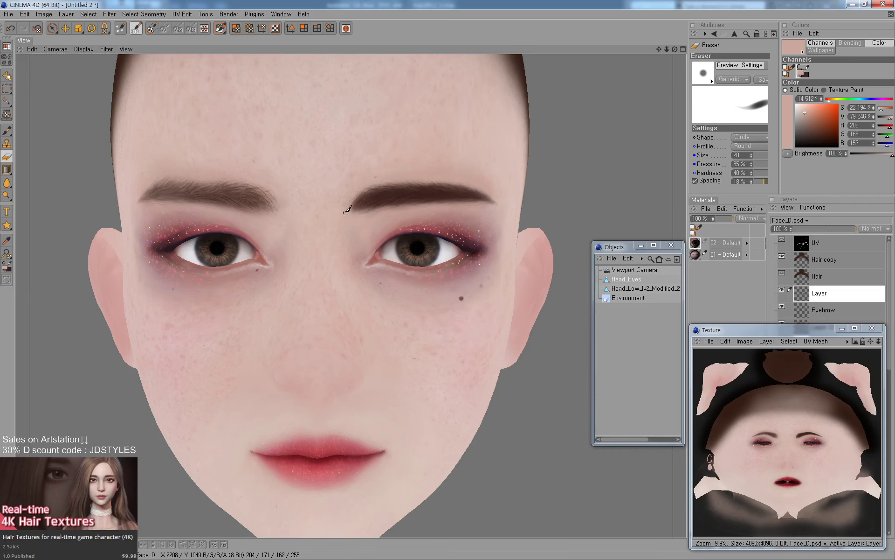
alt+right_drag(524, 172, 462, 181)
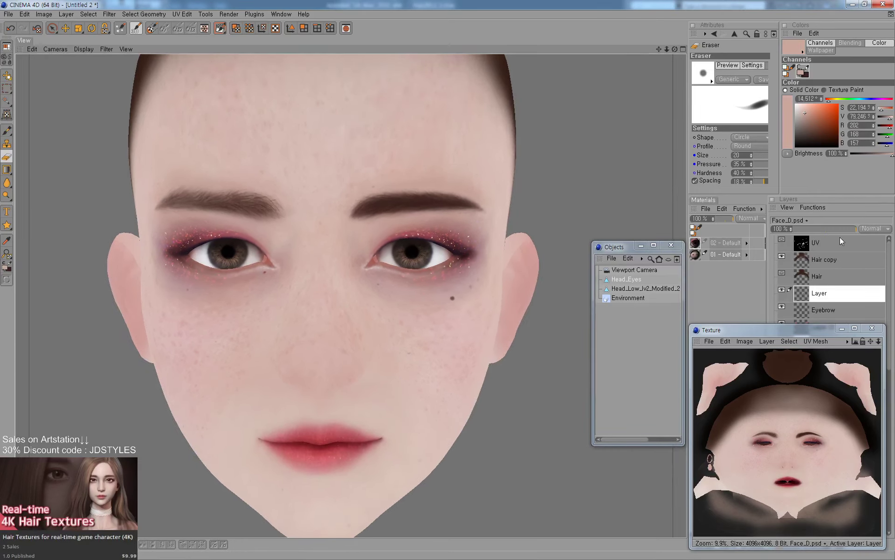
drag(840, 229, 869, 228)
key(b)
key(e)
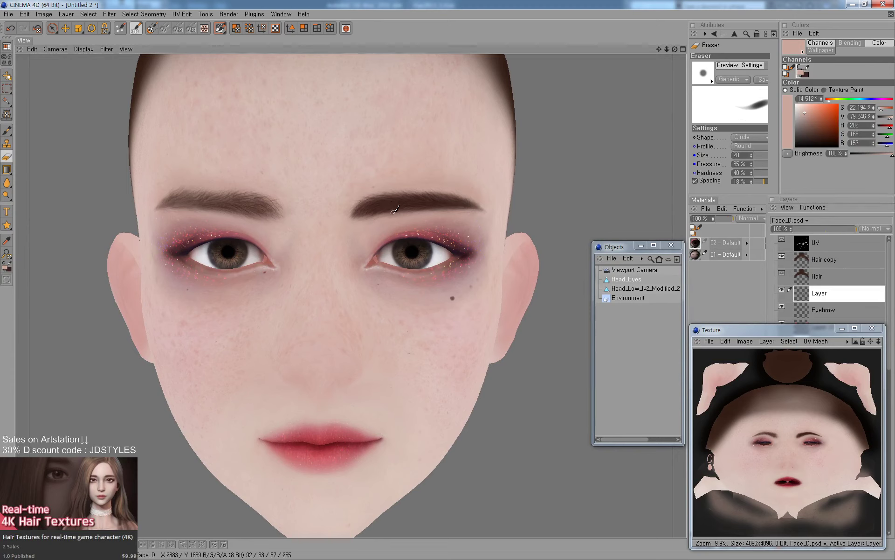
Enlarge the Brush to size 300, mix a dark brown, and tint the inner half of the left eyebrow.
key(b)
key(bracketright)
key(bracketright)
key(bracketright)
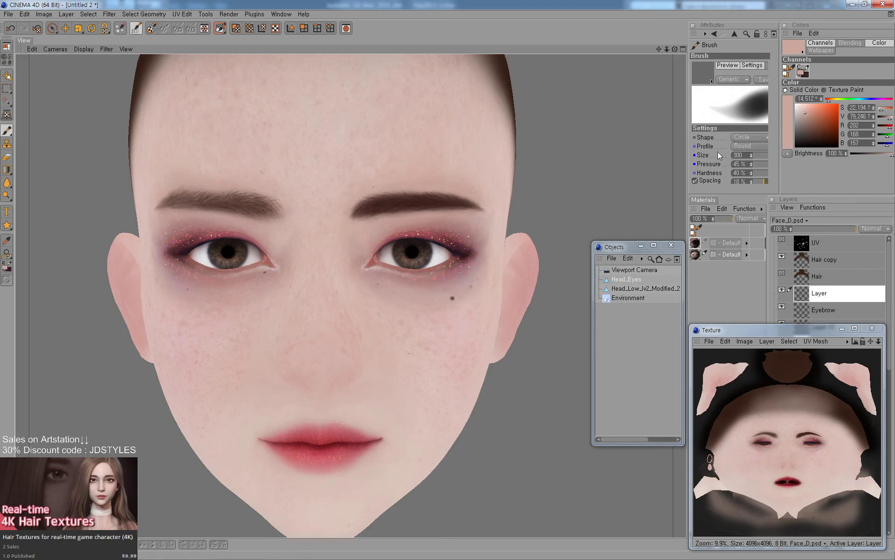
drag(806, 118, 806, 125)
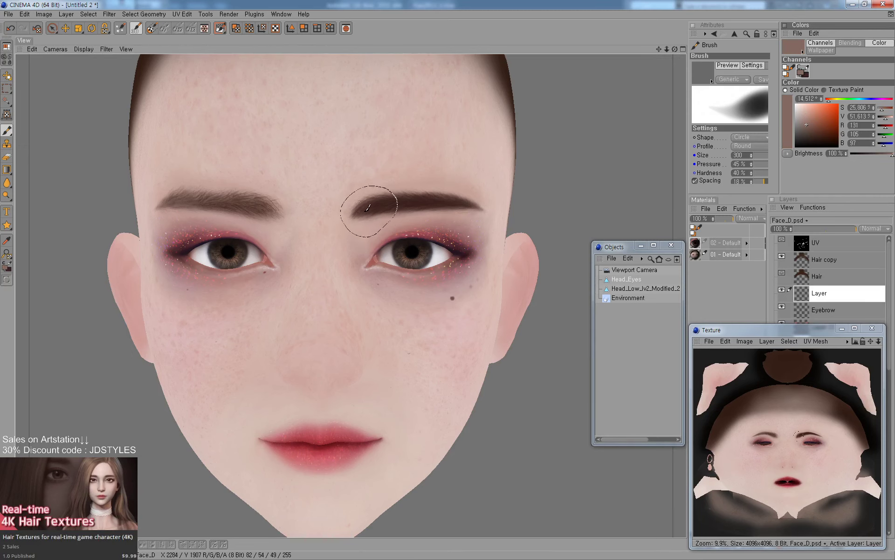
key(bracketleft)
key(])
key(])
key(])
key(])
key(])
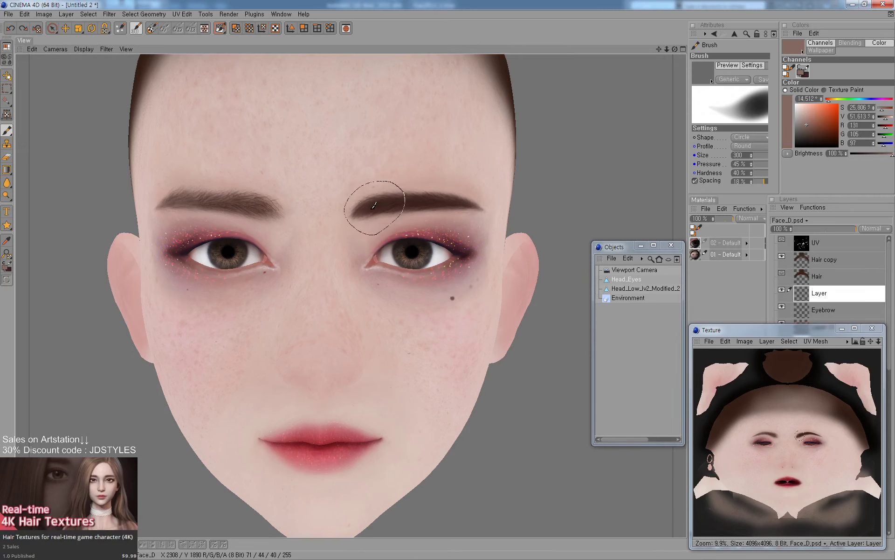
click(811, 127)
drag(812, 127, 814, 133)
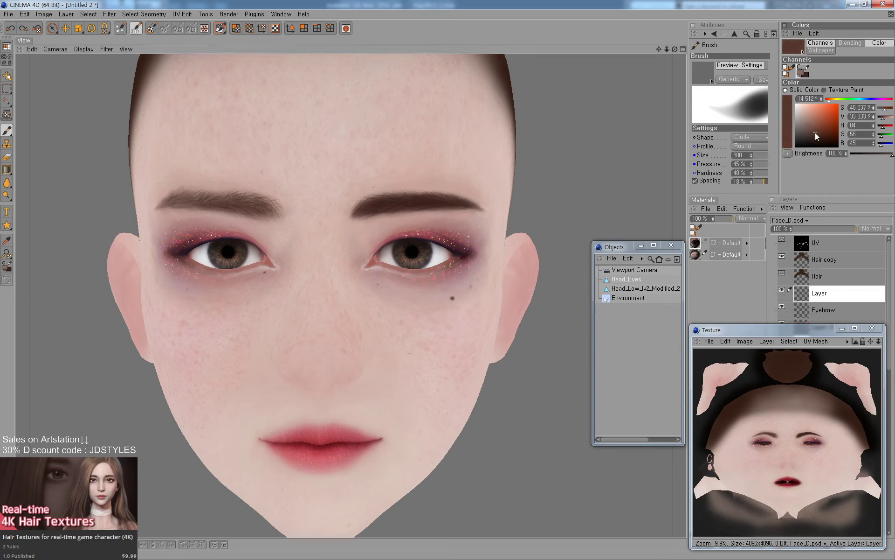
drag(374, 210, 431, 200)
Refine the left eyebrow in brown at brush size 150 and sample the skin tone below its inner end for size 200.
key([)
key([)
key([)
key([)
middle_drag(440, 197, 428, 198)
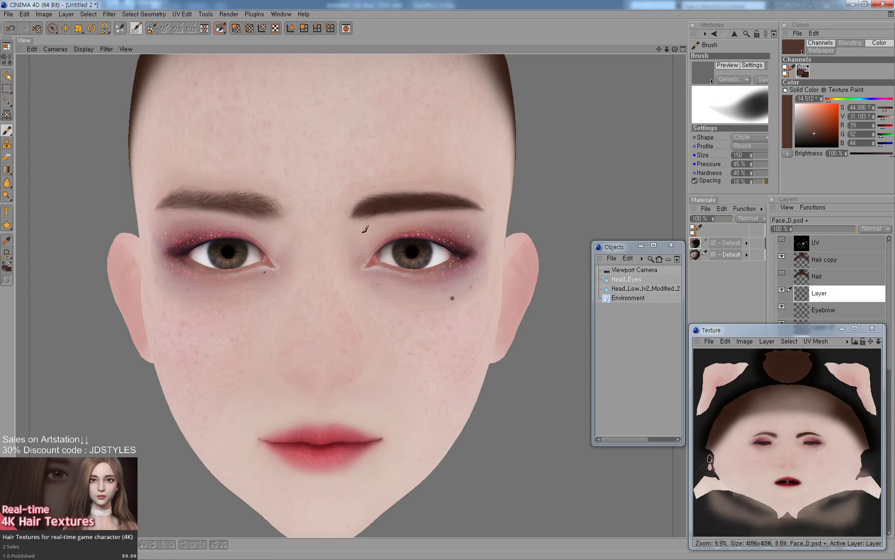
ctrl+click(364, 232)
key(])
key(])
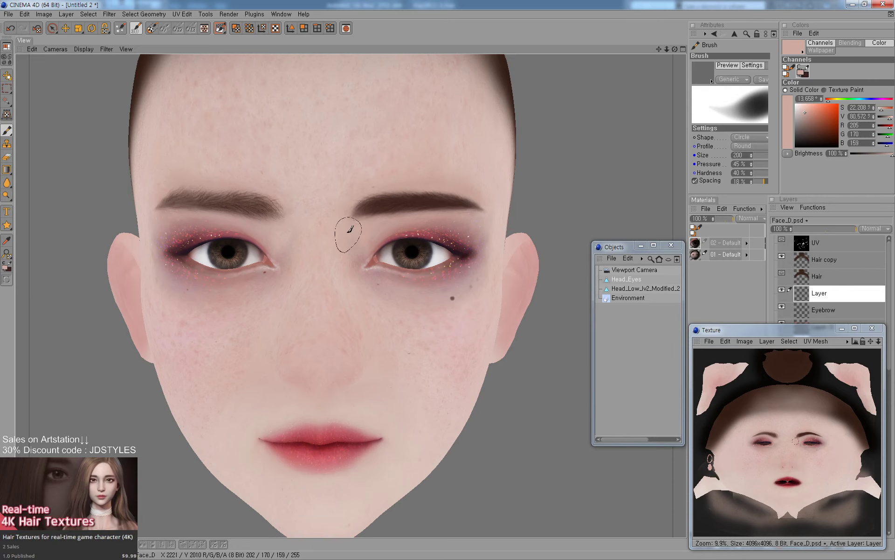
Touch up the left eyebrow's edges with sampled brow brown at size 70 and sampled skin tone at 15% pressure.
middle_drag(411, 191, 390, 186)
ctrl+click(387, 193)
middle_drag(379, 200, 352, 219)
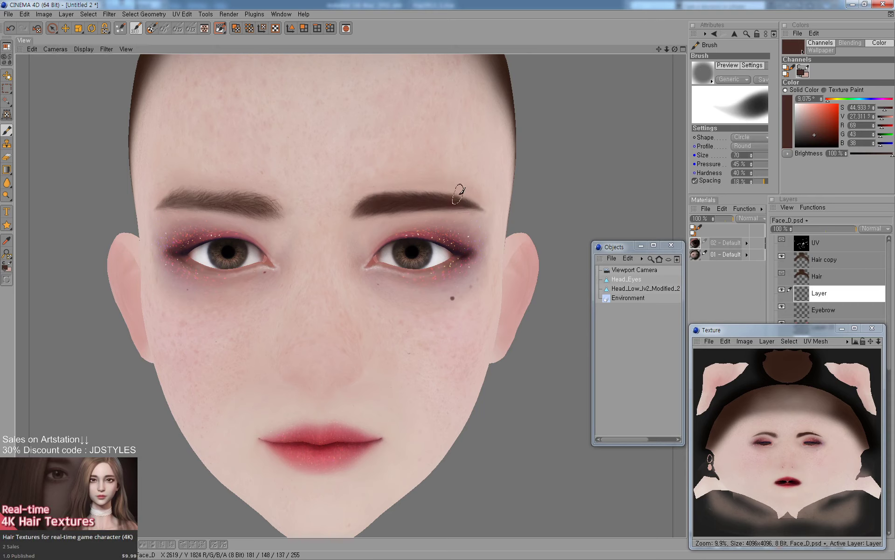
mouse_move(460, 194)
middle_down()
mouse_move(385, 192)
mouse_move(410, 190)
mouse_move(399, 200)
mouse_move(426, 186)
middle_up()
ctrl+click(396, 181)
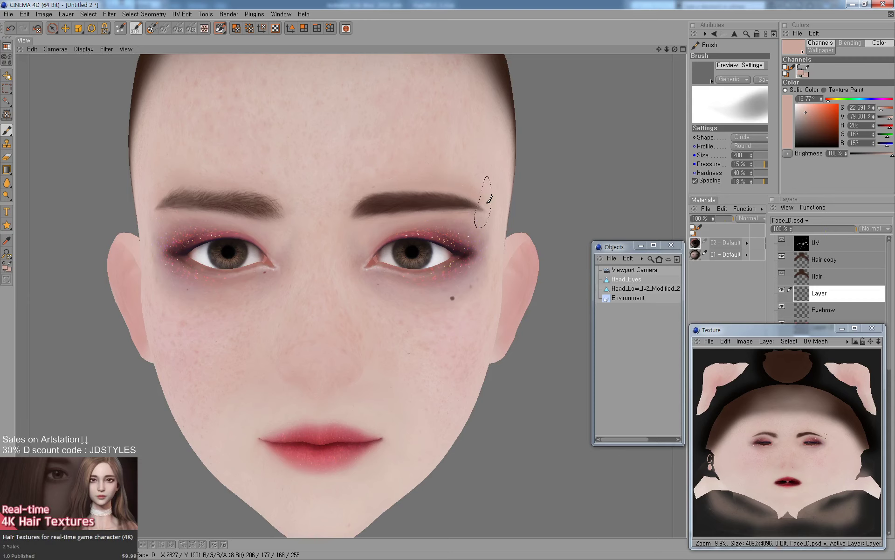
middle_drag(433, 209, 422, 208)
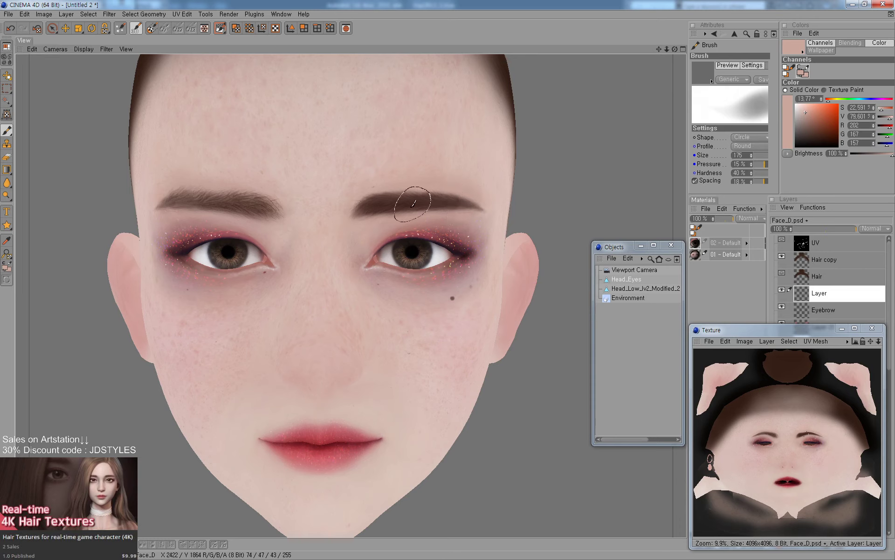
middle_drag(415, 200, 405, 202)
Deepen the middle of the left eyebrow with a very dark brown (R 46, G 24, B 17) at brush size 80.
ctrl+click(459, 189)
click(816, 135)
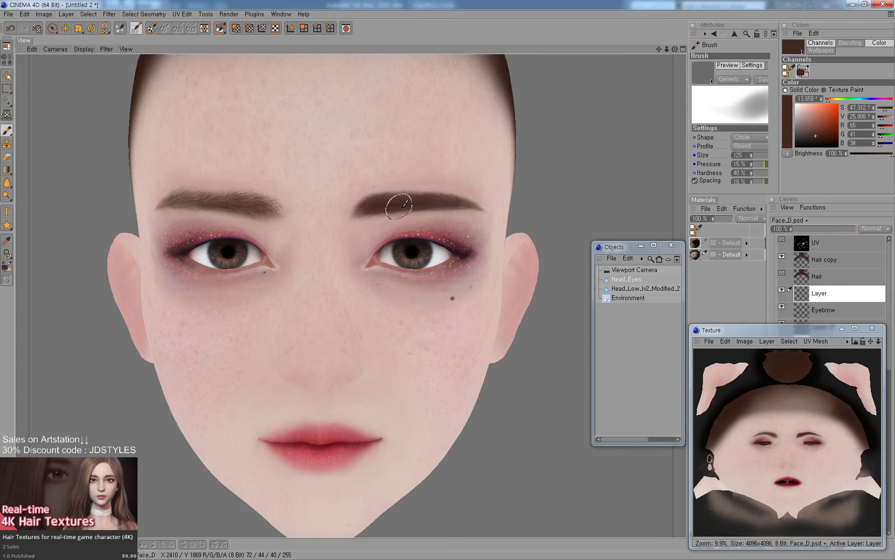
key(ctrl+z)
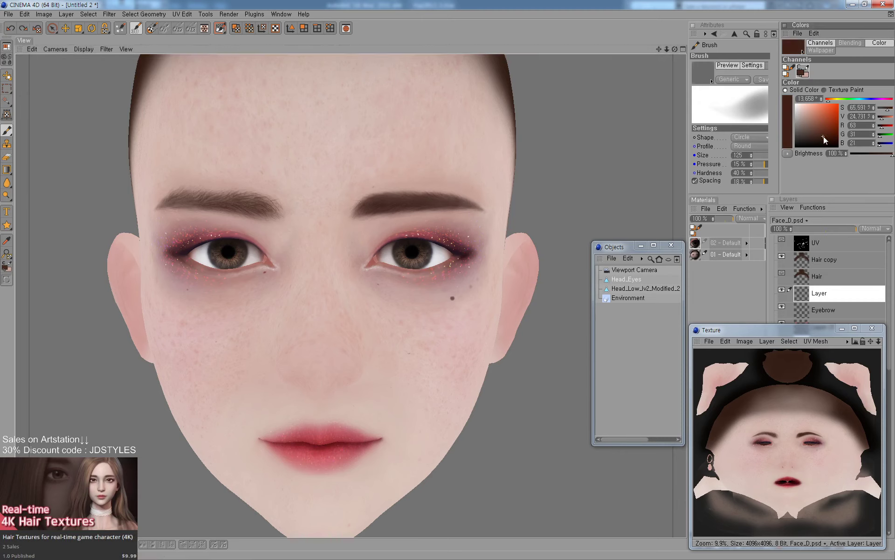
click(822, 139)
key(ctrl+z)
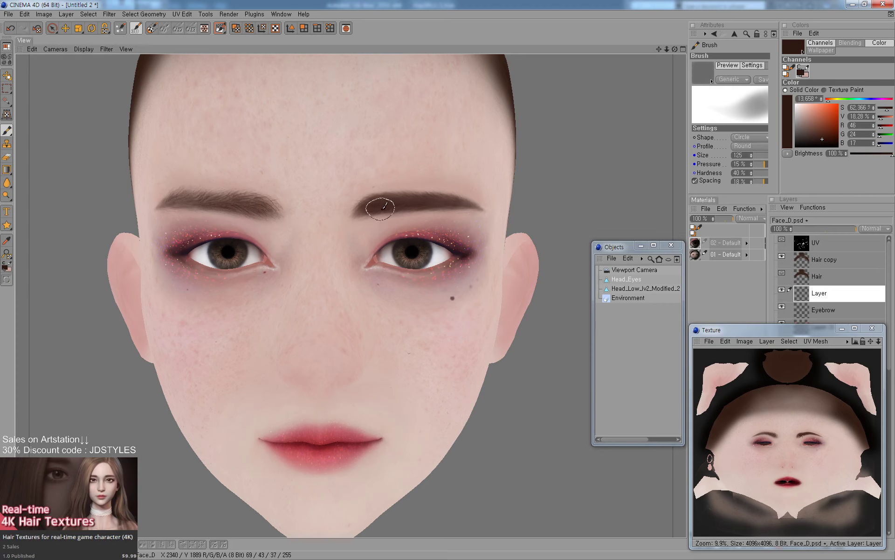
key(bracketleft)
key(bracketleft)
drag(376, 207, 405, 202)
mouse_move(406, 202)
mouse_down()
mouse_move(398, 204)
mouse_move(434, 201)
mouse_up()
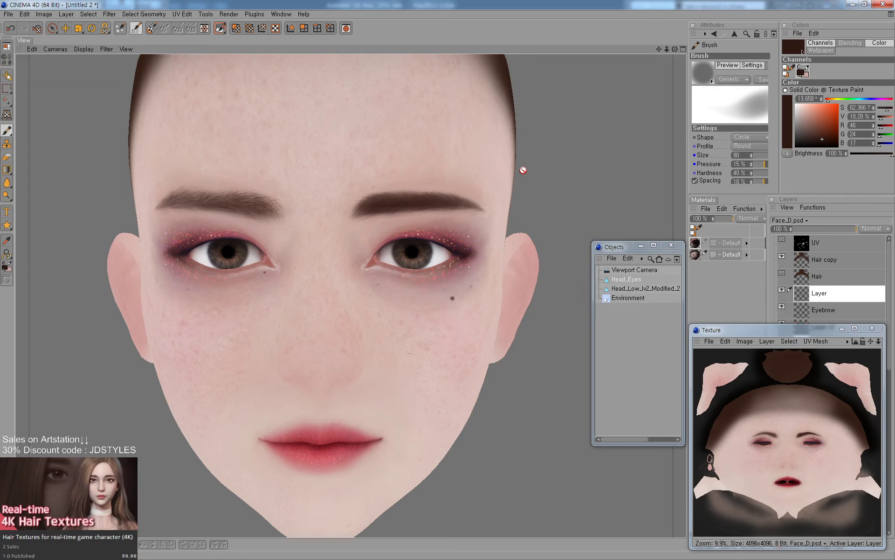
Lower the new layer's opacity to 79% and mix a crimson (R 169, G 36, B 72) for painting under the left eye.
drag(850, 230, 834, 227)
click(827, 100)
mouse_move(825, 120)
mouse_down()
mouse_move(837, 100)
mouse_move(890, 99)
mouse_move(829, 118)
mouse_up()
alt+middle_drag(520, 228, 482, 234)
alt+right_drag(483, 233, 528, 270)
alt+middle_drag(452, 292, 363, 256)
alt+right_drag(420, 249, 553, 209)
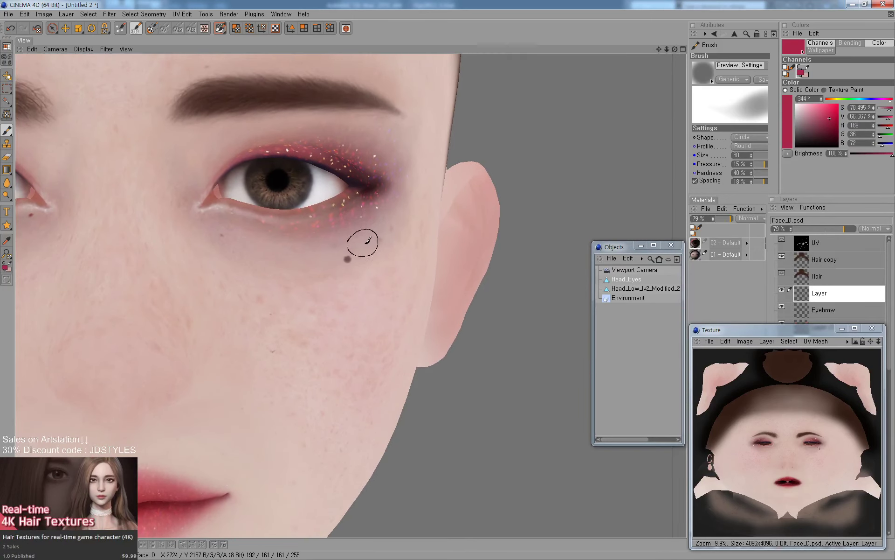
Paint a small crimson star beside the mole under the left eye with brush size 30 and 100% pressure.
key(bracketleft)
key(bracketleft)
key(bracketleft)
key(bracketleft)
key(bracketleft)
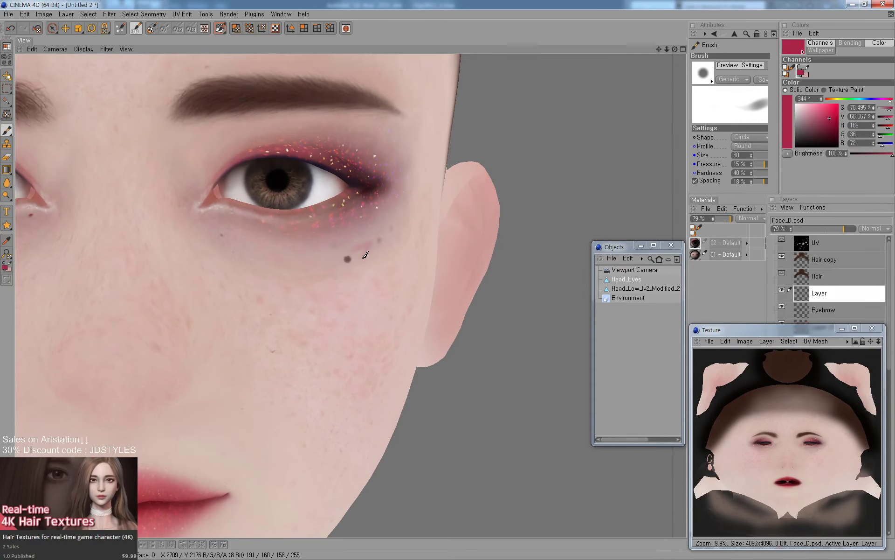
middle_drag(365, 254, 361, 249)
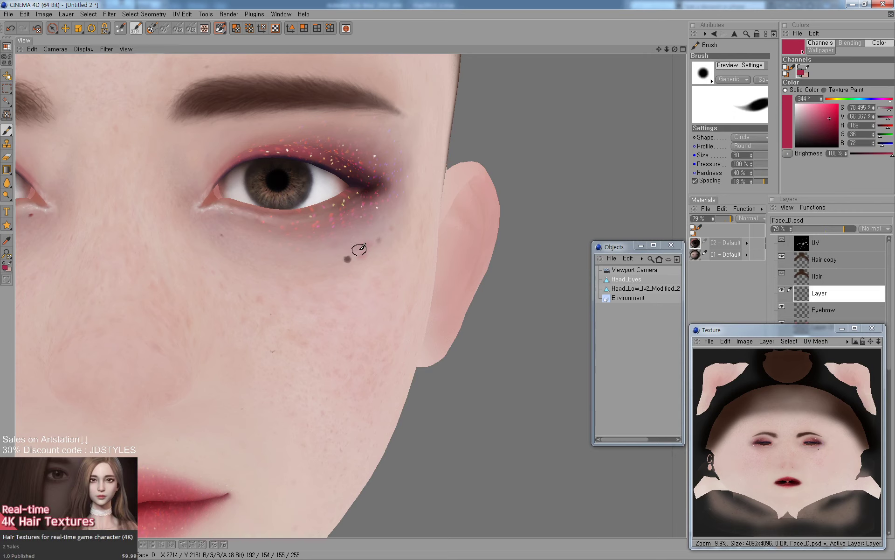
drag(359, 249, 372, 241)
middle_drag(360, 246, 362, 257)
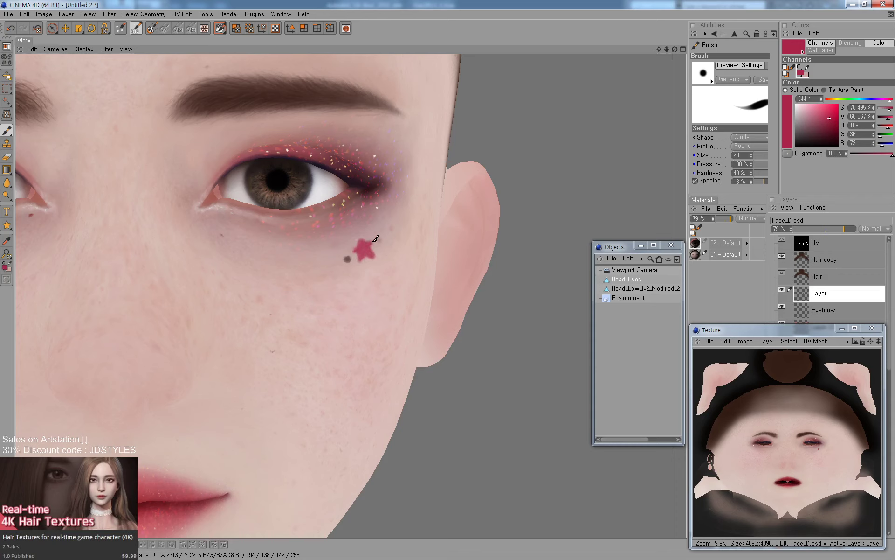
Sharpen the star's points by trimming its edges with the Eraser at size 10 and retouching with the Brush.
key(e)
middle_drag(362, 261, 362, 239)
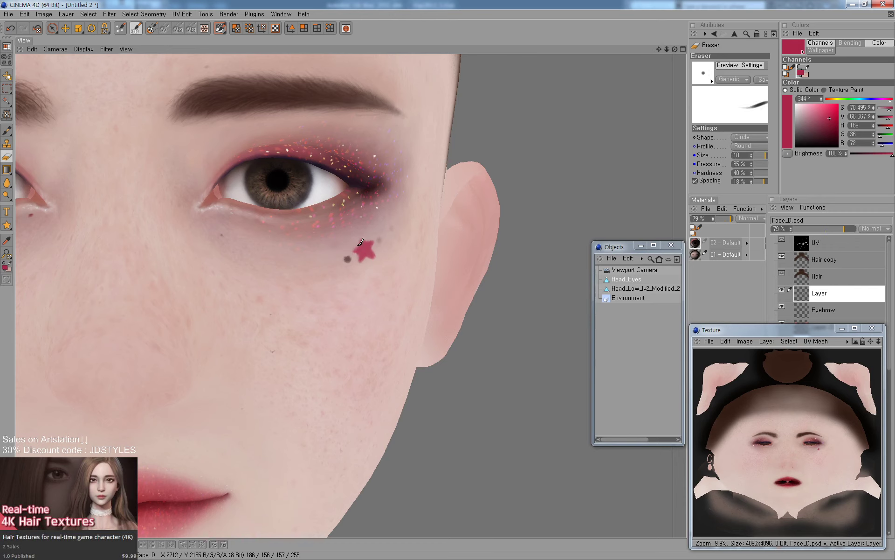
key(b)
key(e)
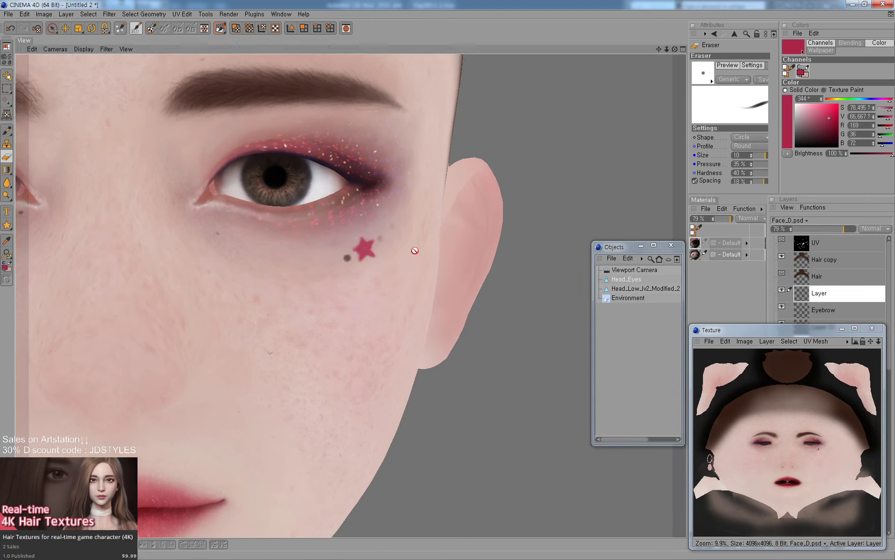
Finish the star's outline up close, alternating crimson Brush strokes at size 10 with fine Eraser touches.
alt+drag(415, 250, 372, 258)
alt+right_drag(302, 260, 369, 249)
key(b)
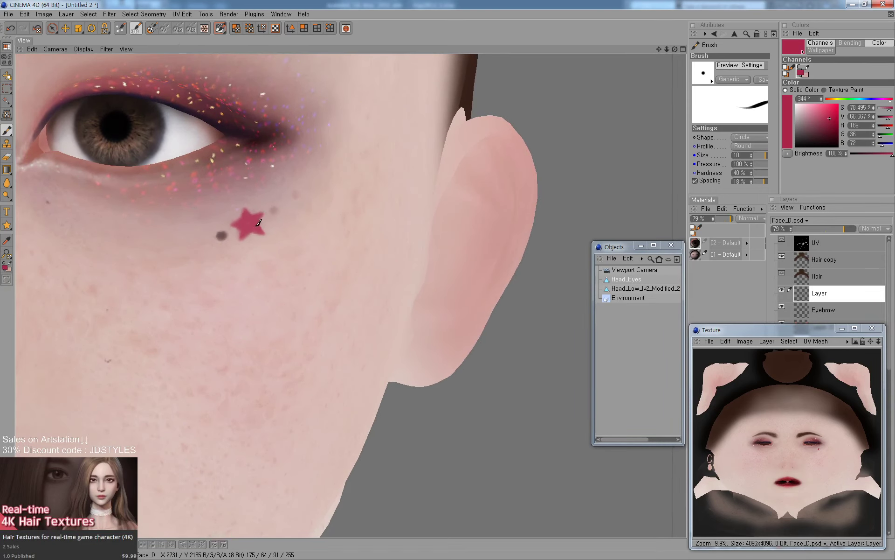
key(e)
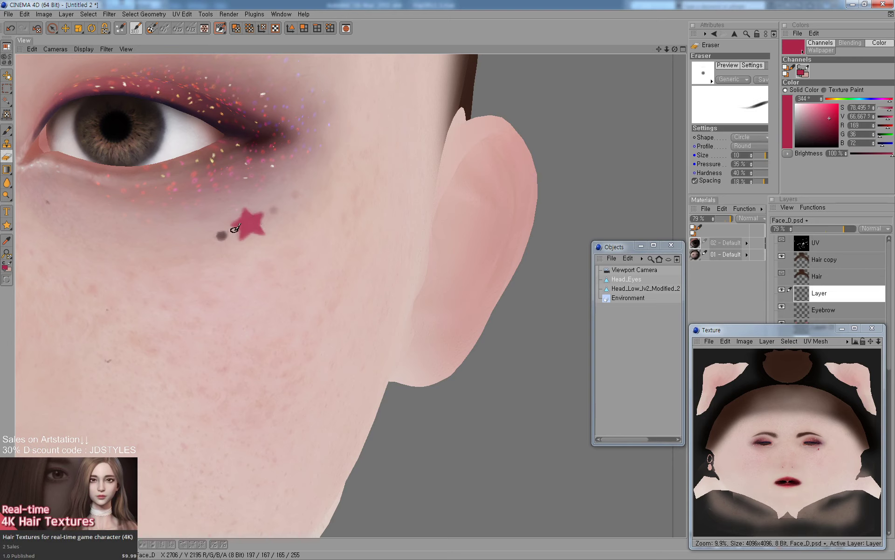
key(bracketleft)
key(b)
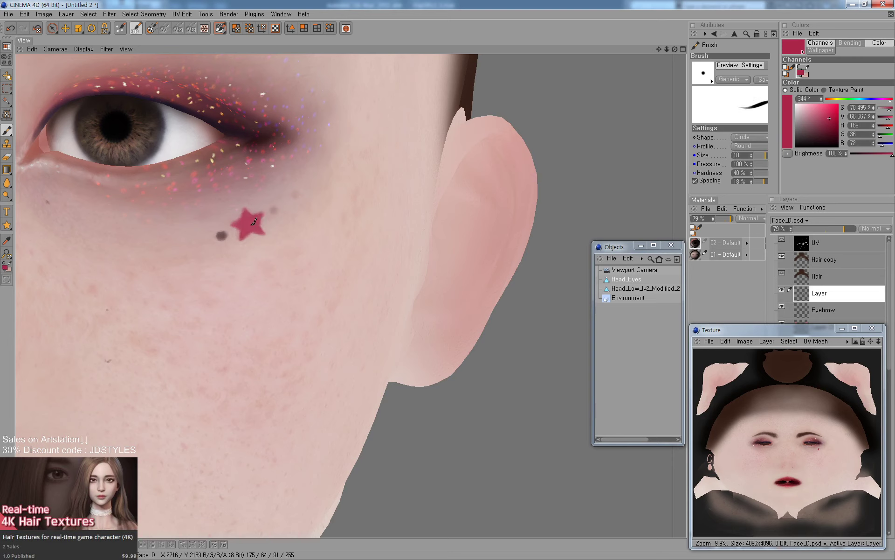
scroll(254, 221, down, 5)
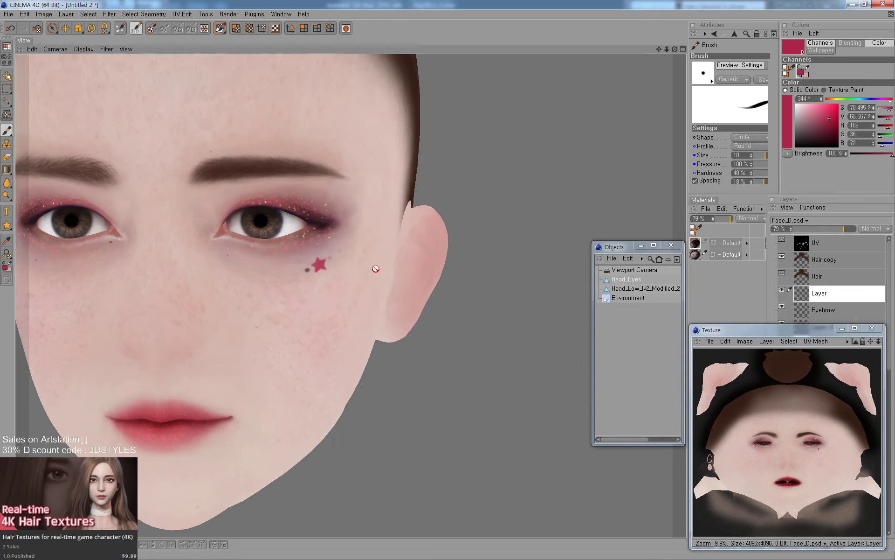
alt+drag(375, 269, 373, 252)
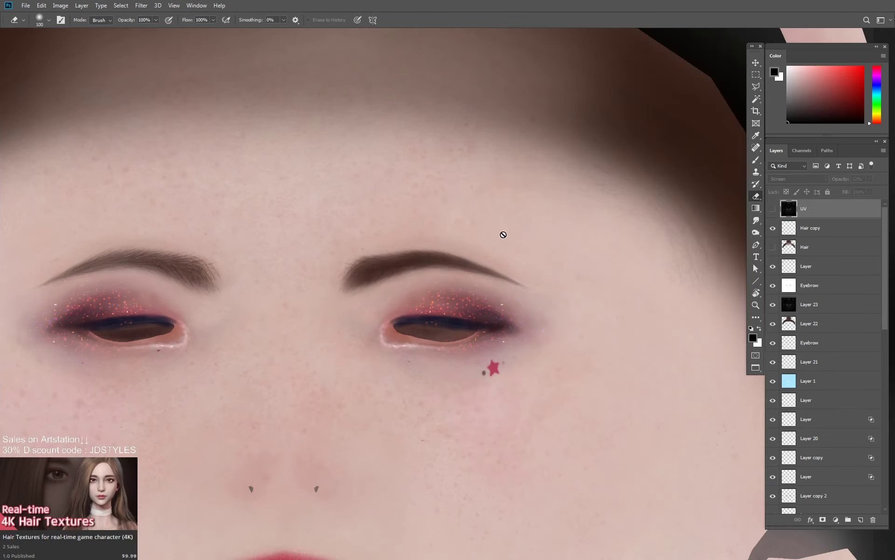
Switch to Photoshop and toggle the visibility of Hair copy, Hair and the painted layer to examine what each contributes.
drag(502, 232, 572, 229)
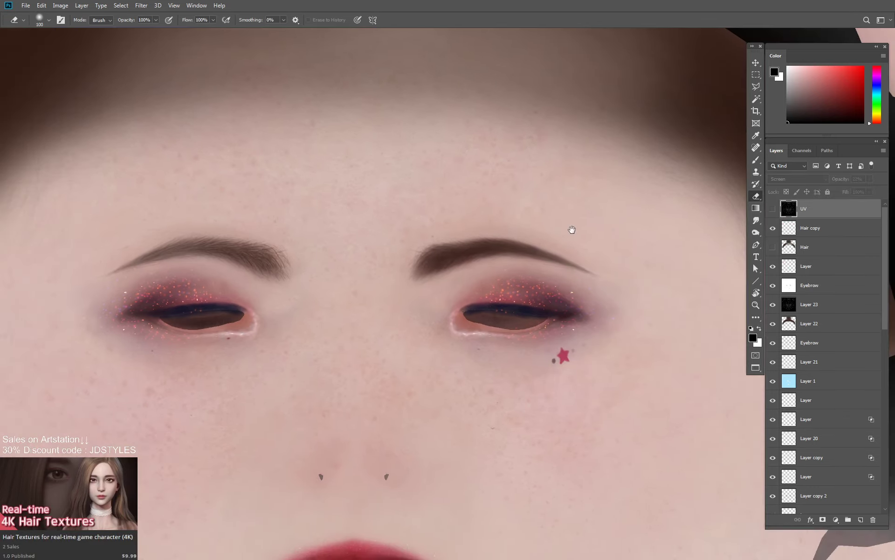
key(m)
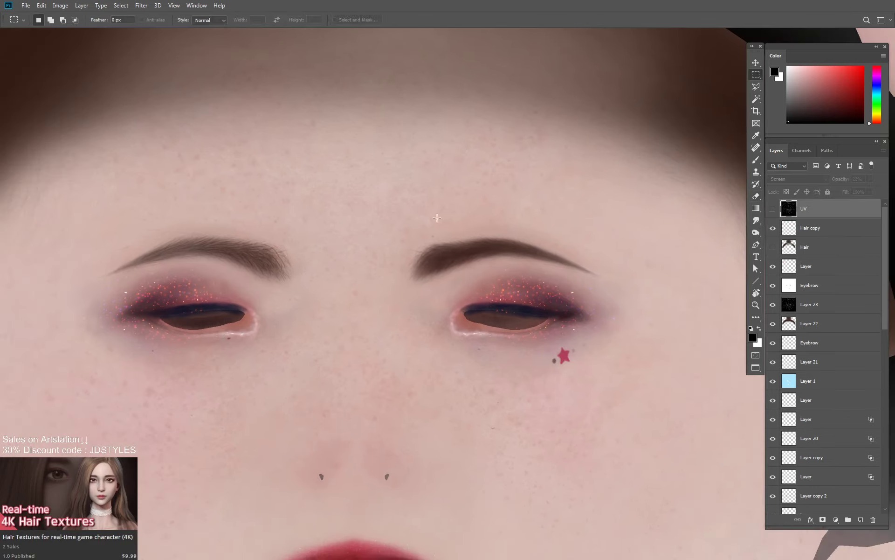
click(818, 266)
click(818, 250)
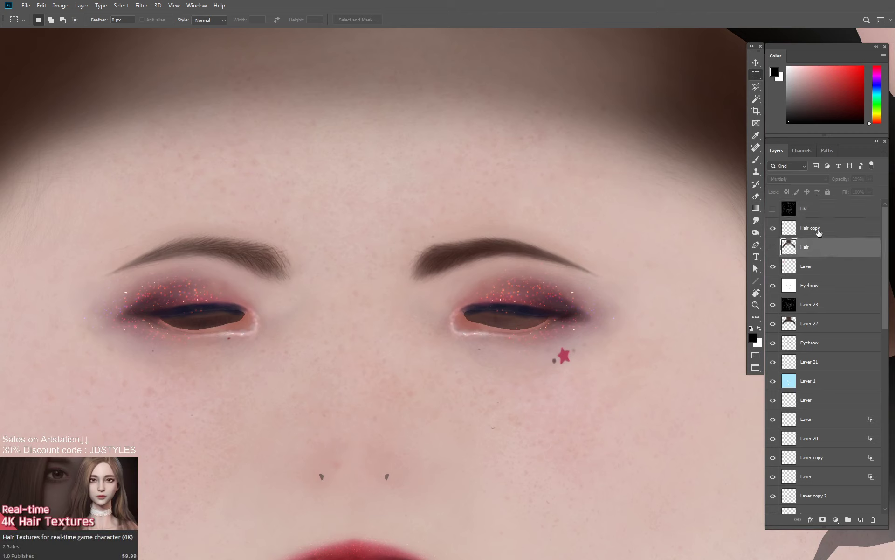
click(819, 233)
click(773, 228)
click(773, 228)
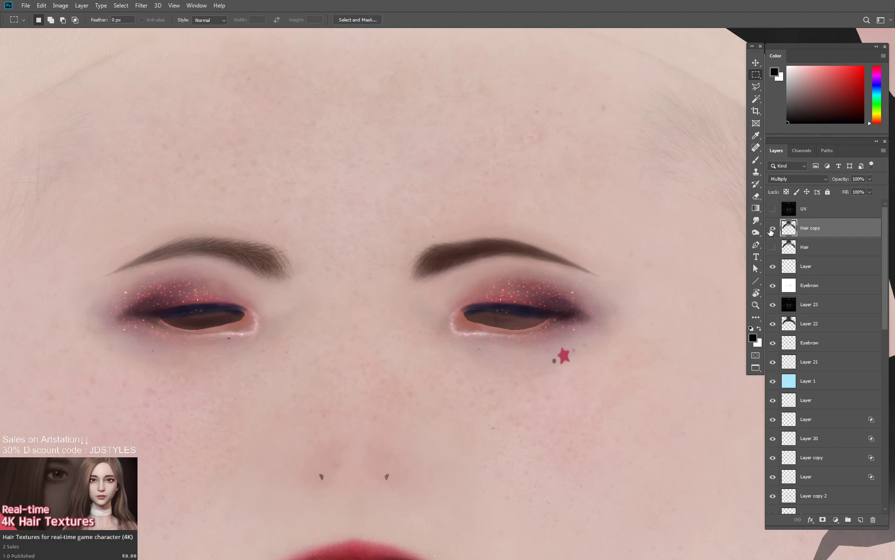
click(773, 247)
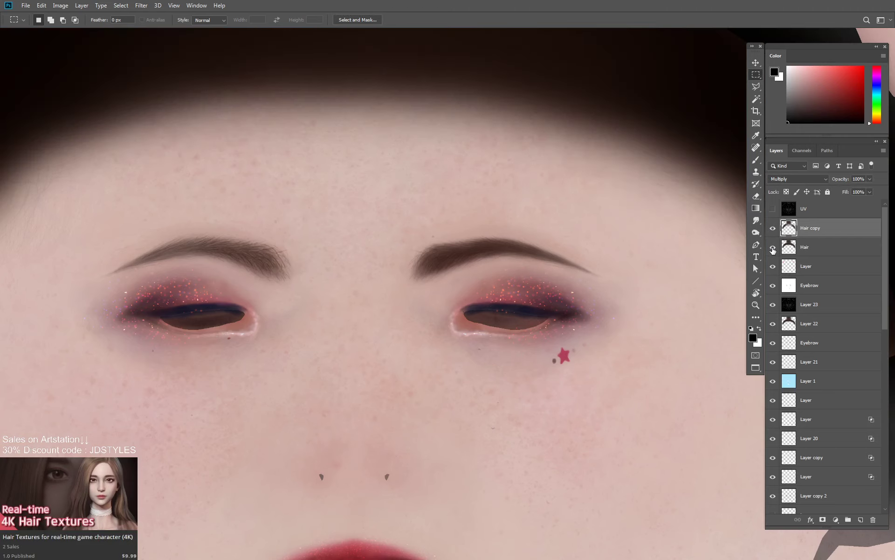
click(772, 247)
click(773, 248)
click(772, 249)
click(772, 266)
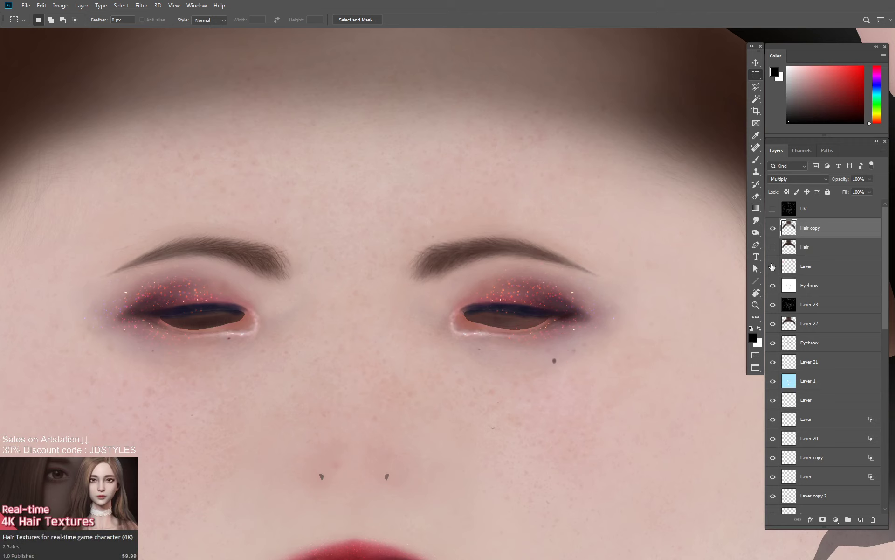
click(773, 267)
Select the layer holding the painted eyebrow and star, compare it hidden and shown, and set its opacity to 100%.
click(799, 270)
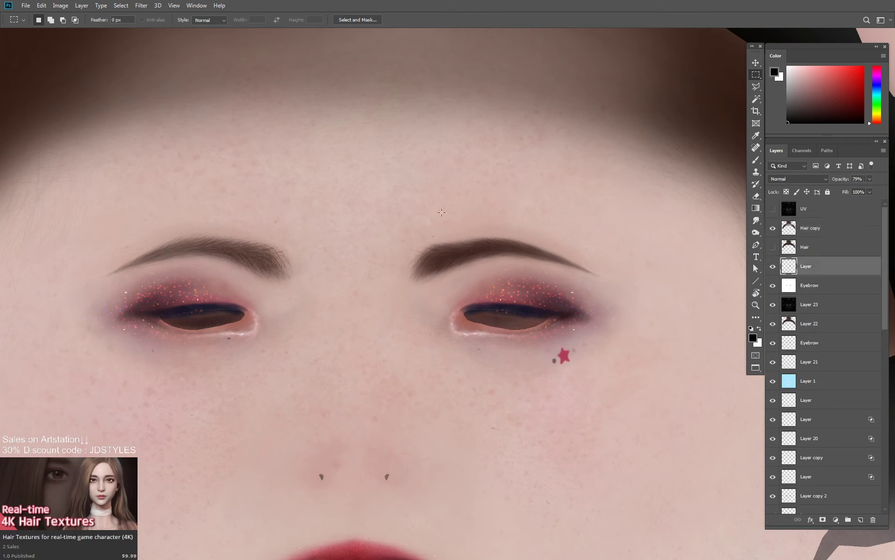
click(773, 268)
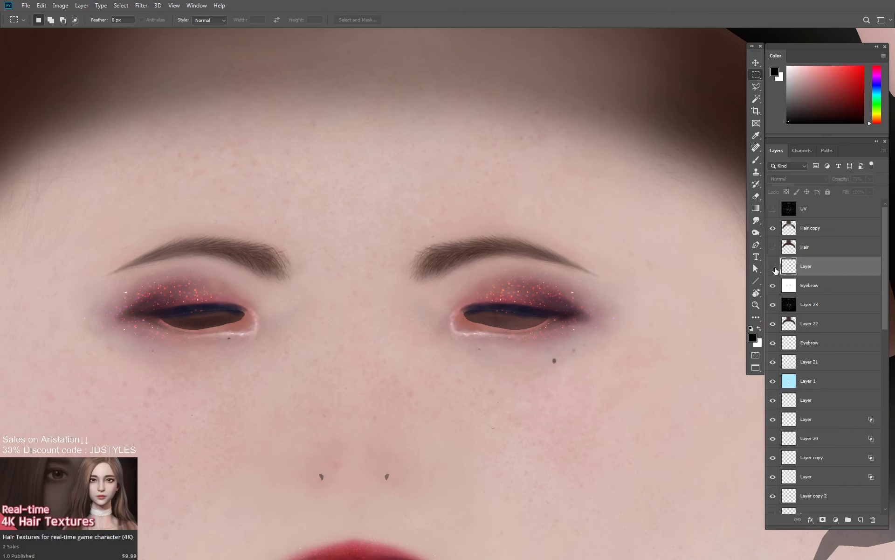
click(774, 267)
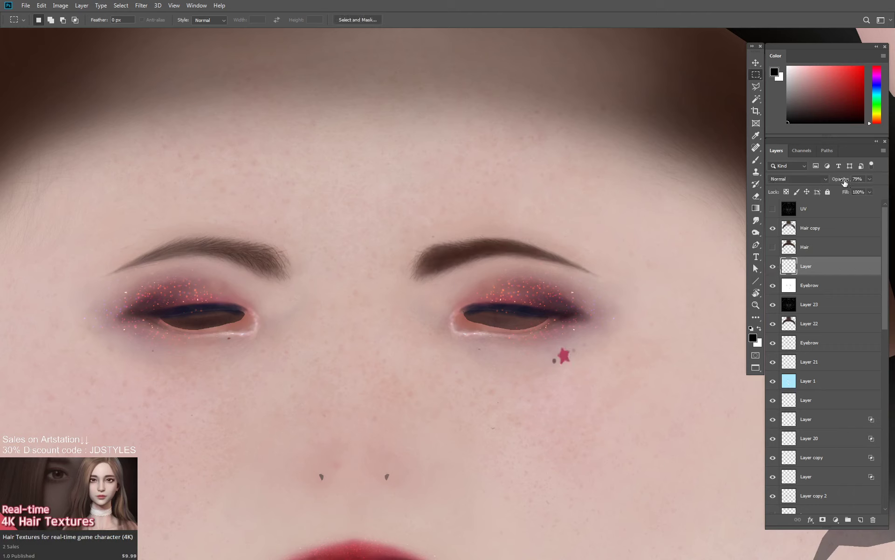
mouse_move(832, 182)
mouse_down()
mouse_move(822, 182)
mouse_move(857, 182)
mouse_up()
Put the crimson star on its own layer from a rectangular selection, name it Star, and reactivate the painted layer below.
drag(541, 337, 593, 385)
right_click(556, 361)
click(606, 424)
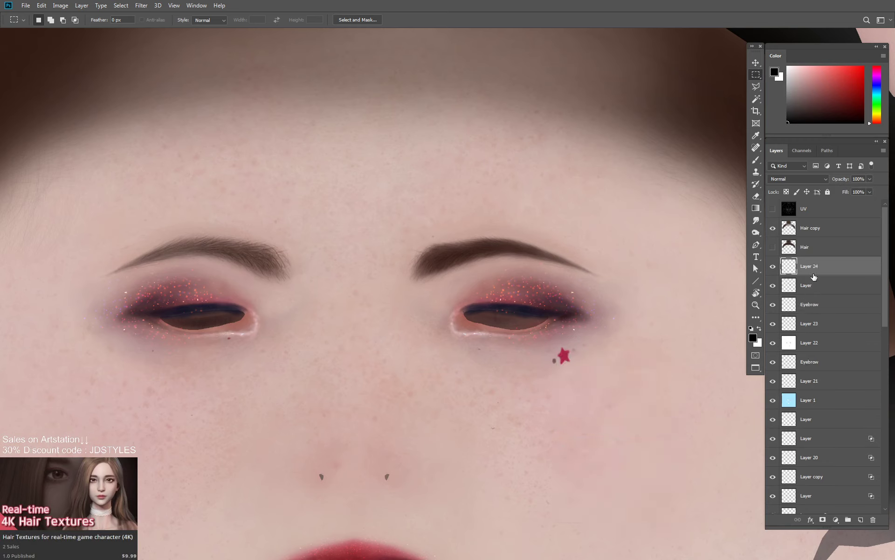
double_click(814, 270)
text(Star)
click(813, 284)
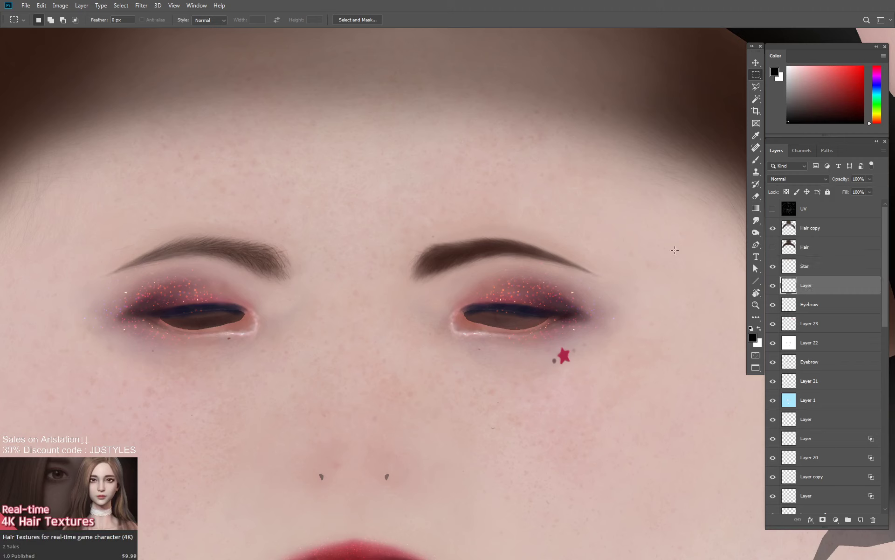
Brighten the painted eyebrow layer with a Curves adjustment.
key(ctrl+m)
drag(596, 389, 590, 377)
key(Return)
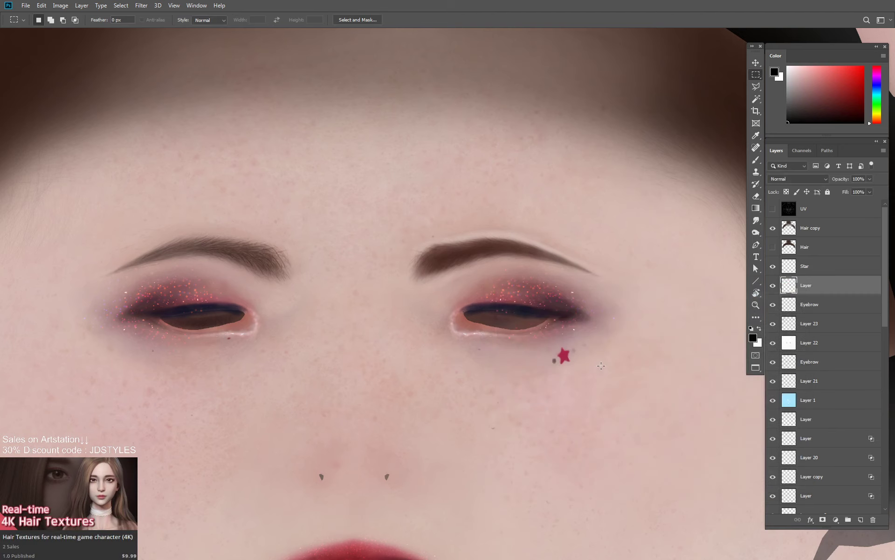
Blend the skin around the brow above the star using the Eraser and a 50% opacity Brush with sampled skin tones.
key(e)
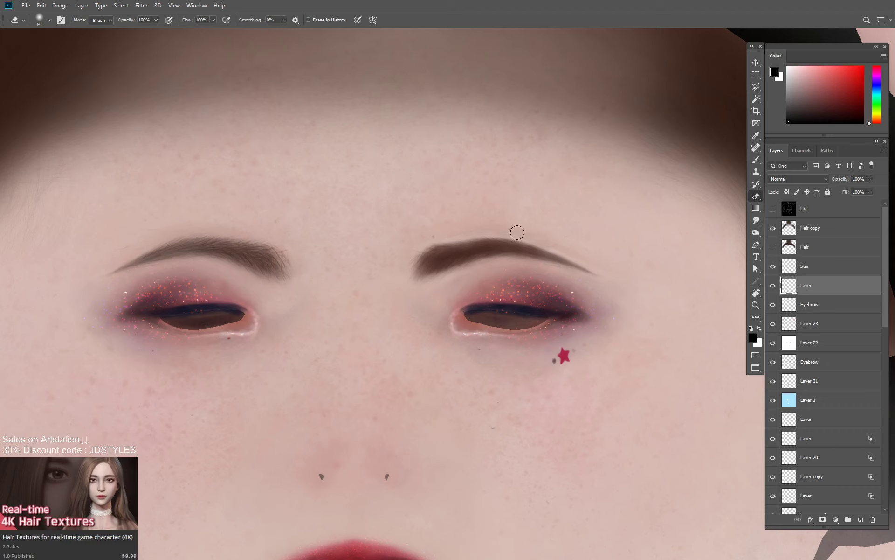
key(b)
alt+click(450, 227)
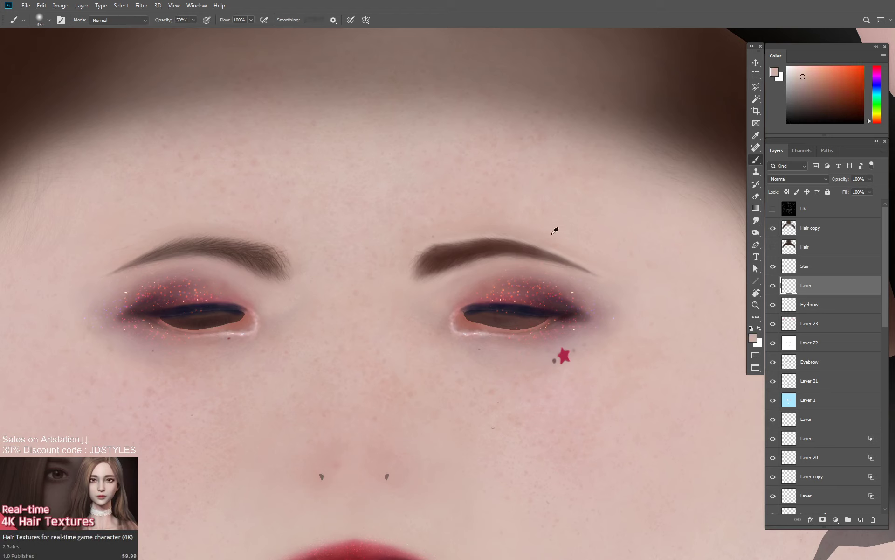
alt+click(567, 244)
alt+click(453, 285)
alt+click(475, 217)
alt+click(455, 217)
alt+click(590, 244)
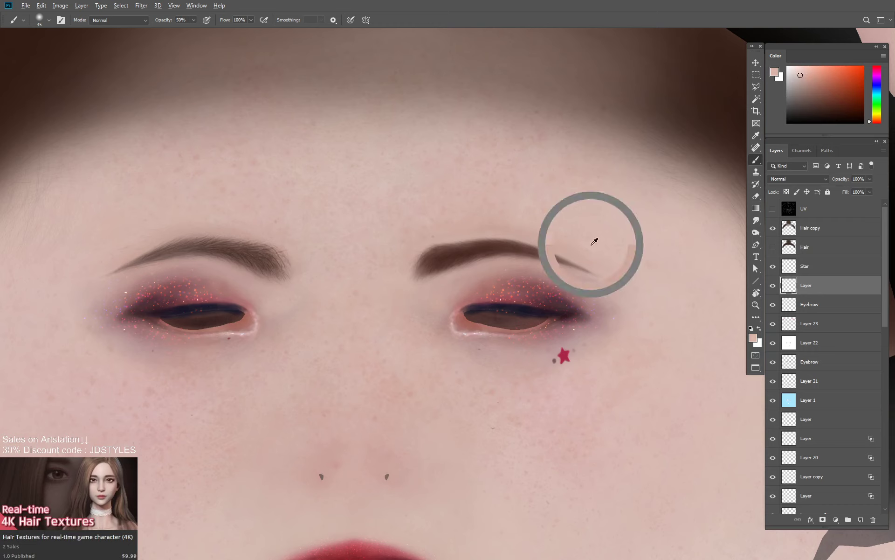
Mirror the painted brow from a rectangular selection with Flip Horizontal, place it over the opposite brow and deselect.
key(m)
mouse_move(389, 188)
mouse_down()
mouse_move(496, 253)
mouse_move(642, 309)
mouse_up()
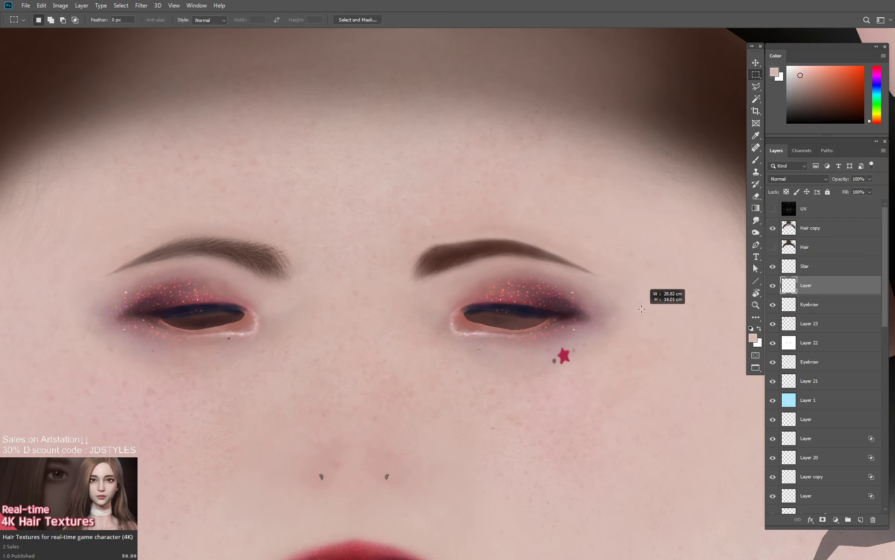
ctrl+drag(503, 286, 387, 284)
key(ctrl+t)
right_click(392, 246)
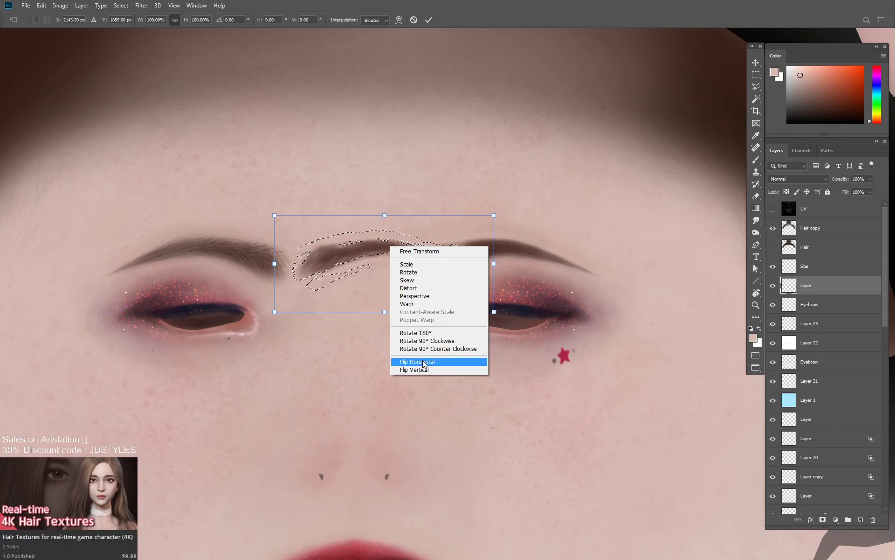
click(429, 362)
key(Return)
ctrl+shift+drag(436, 262, 266, 258)
key(ctrl+d)
drag(350, 263, 454, 267)
Ready the Eraser, put Face_D.psd in a standard window and switch to BodyPaint to check the mirrored brows.
key(e)
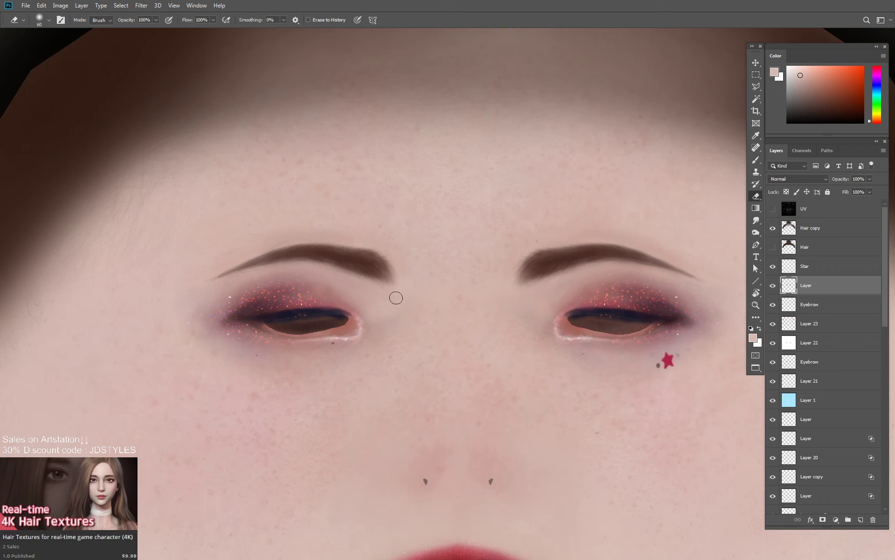
key(f)
key(f)
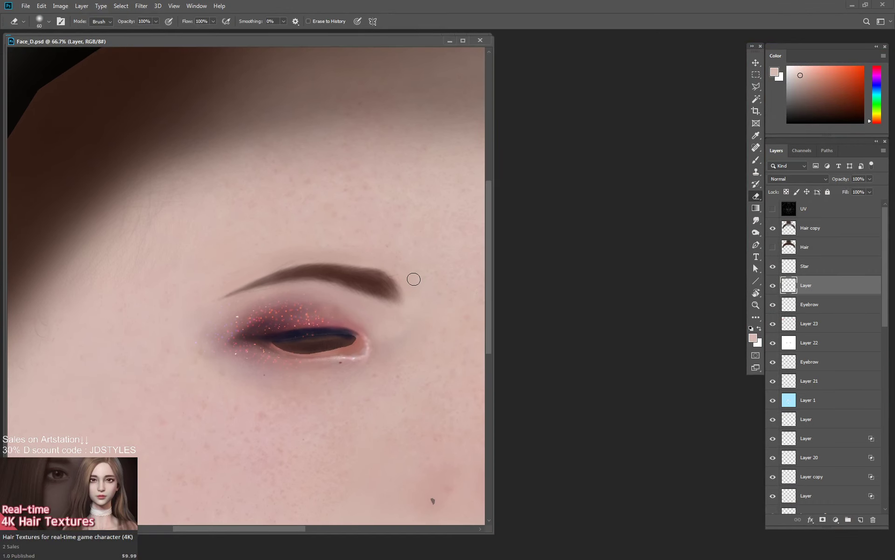
key(alt+Tab)
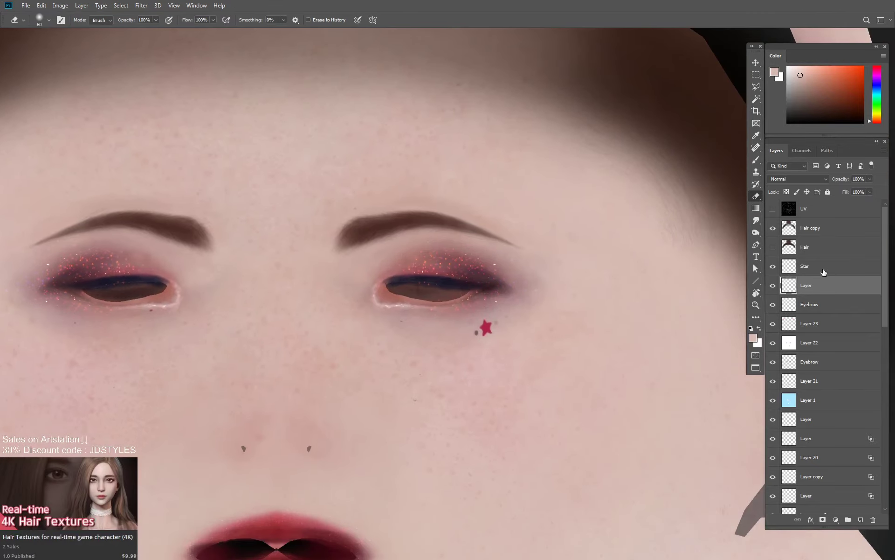
Select the Star layer, nudge the star slightly upward and scale it down a little with Free Transform.
click(825, 271)
key(ctrl+Up)
key(ctrl+Up)
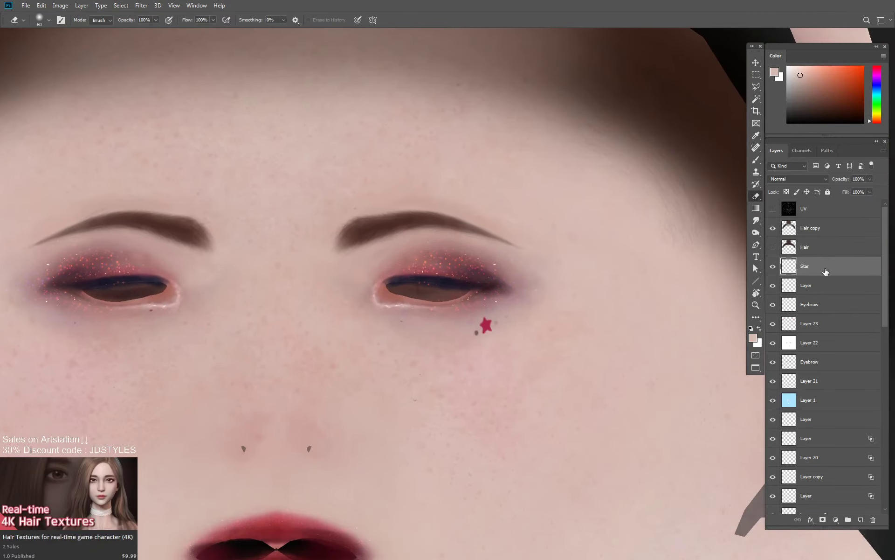
alt+scroll(494, 320, up, 3)
key(ctrl+t)
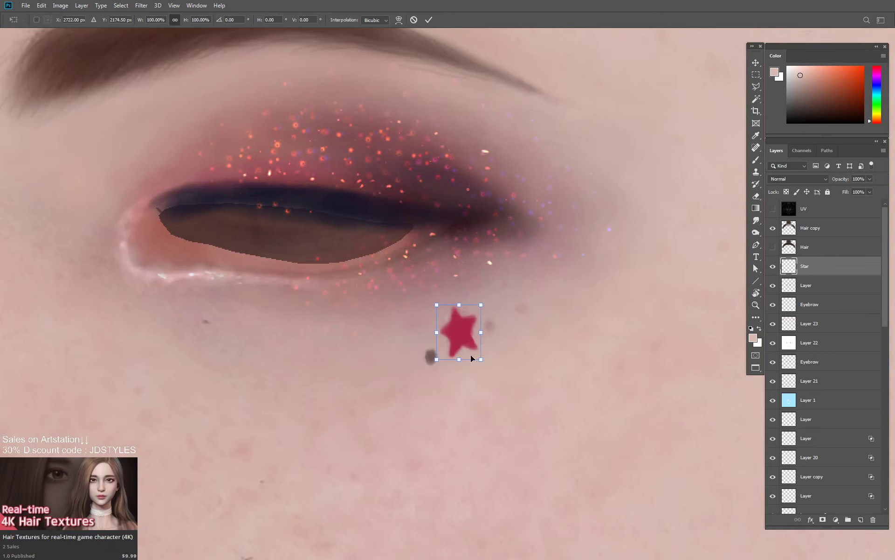
drag(436, 359, 445, 349)
key(Return)
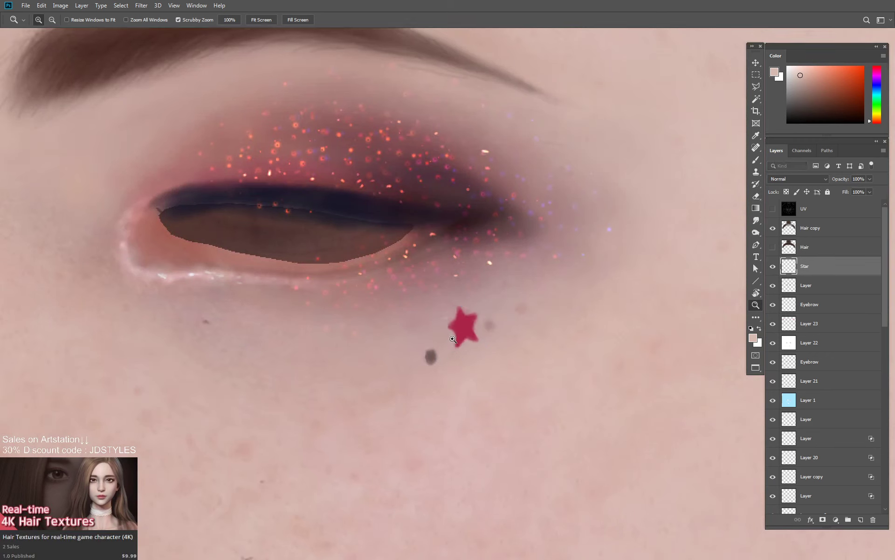
Refine the star's edges with a smaller Brush in its sampled crimson and a reduced Eraser.
key(d)
key(b)
alt+click(463, 328)
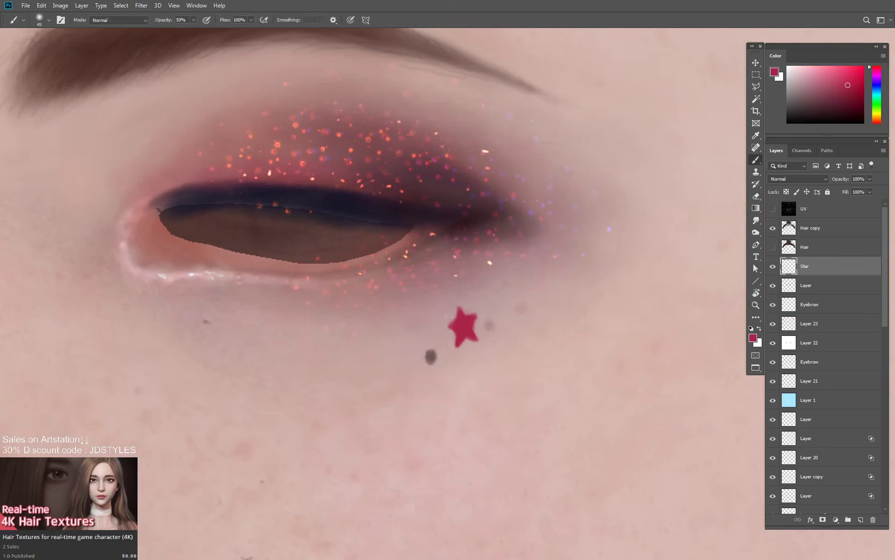
key(bracketleft)
key(bracketleft)
key(bracketleft)
key(bracketleft)
key(e)
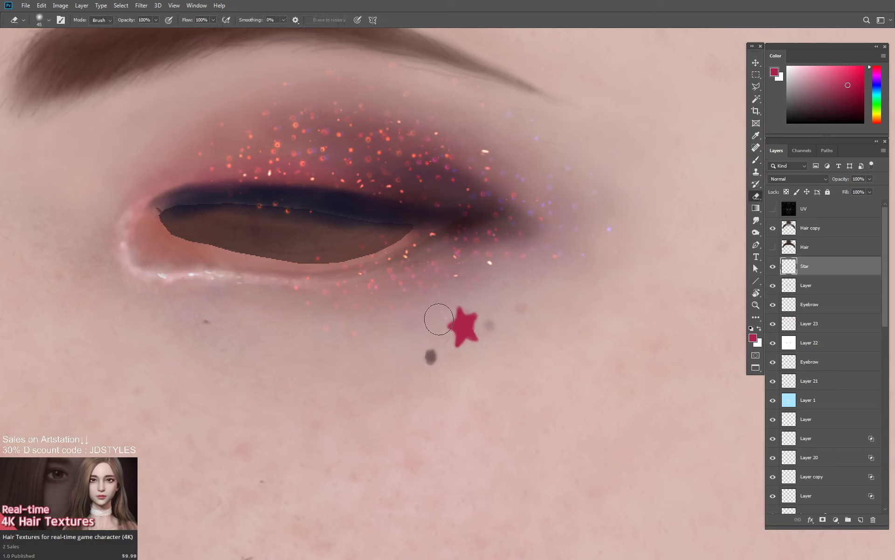
alt+right_drag(445, 319, 444, 323)
Scale the star down further with Free Transform and touch up its points with the Eraser and Brush.
key(ctrl+t)
mouse_move(445, 350)
mouse_down()
mouse_move(460, 331)
mouse_move(469, 335)
mouse_up()
key(Return)
key(e)
key(b)
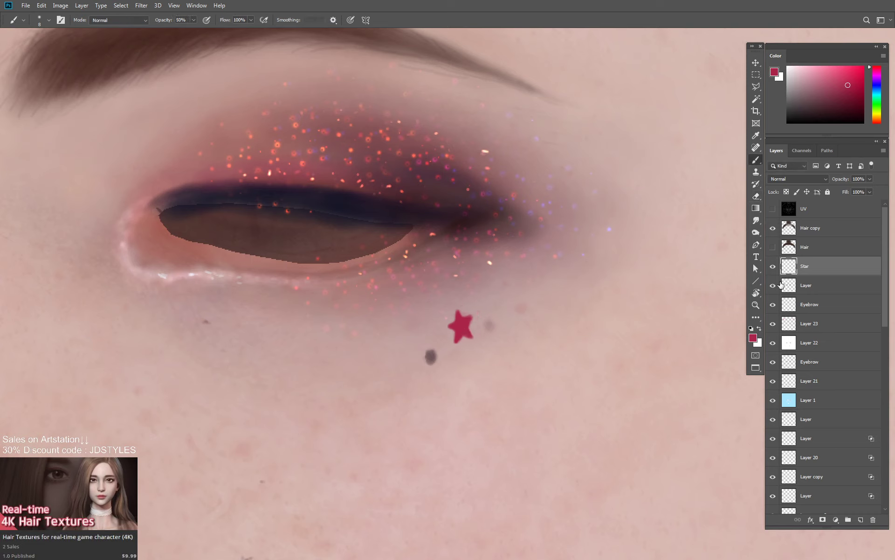
Paint sampled skin tone around the dark mole to shrink it and over the faint spot beside the red star.
alt+click(448, 348)
drag(434, 362, 429, 363)
alt+click(438, 358)
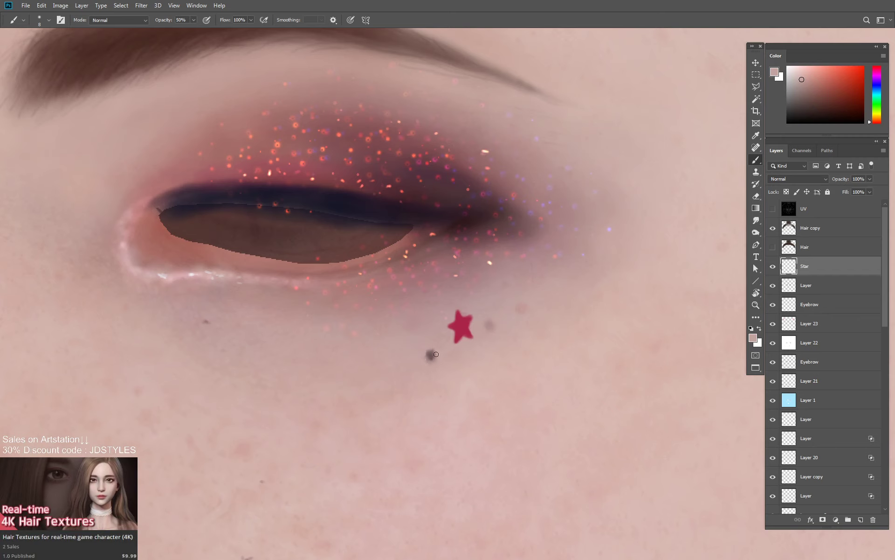
key(m)
key(b)
alt+click(423, 367)
drag(489, 331, 491, 319)
Check the retouched marks under the eye up close and against the whole face.
key(z)
alt+click(518, 357)
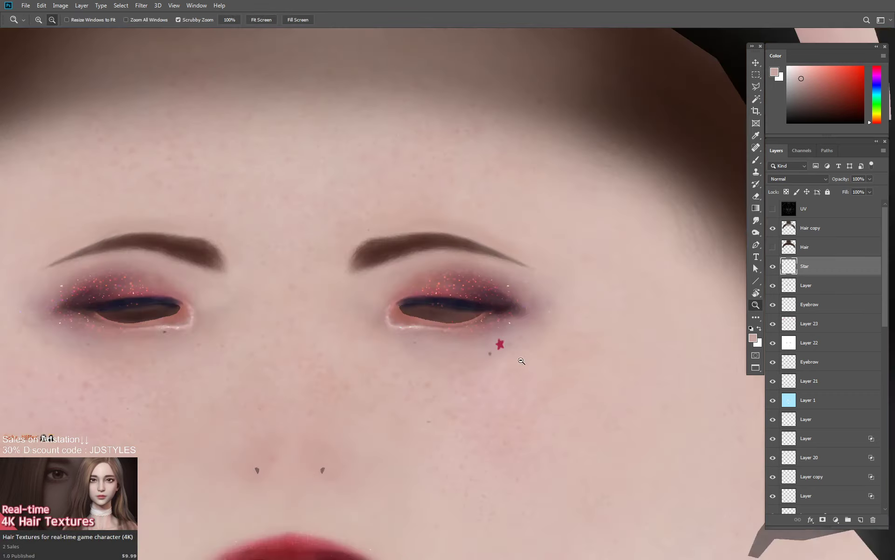
alt+click(522, 362)
click(529, 361)
click(530, 361)
key(b)
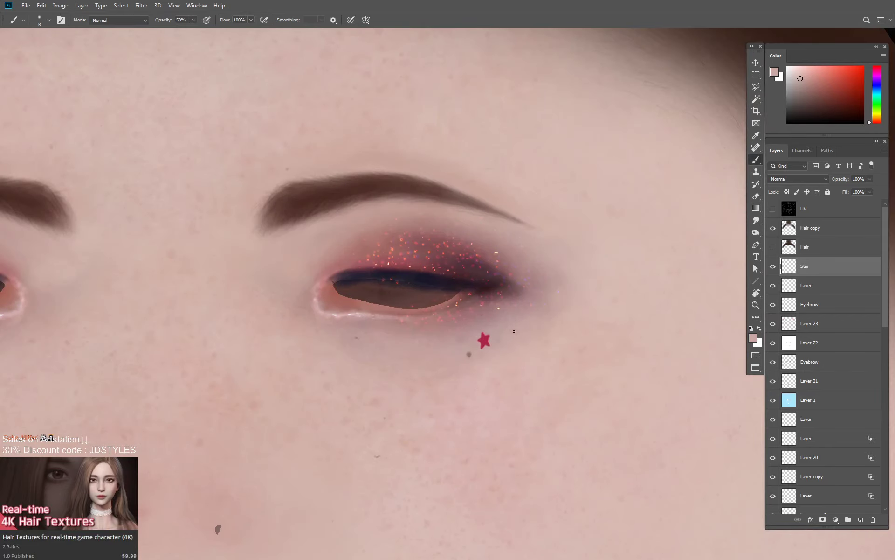
key(z)
alt+click(516, 340)
alt+click(518, 344)
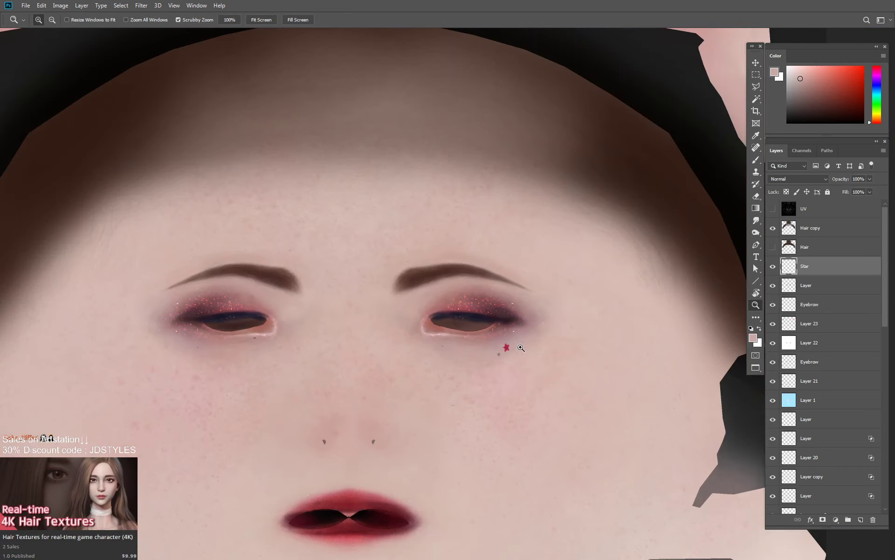
Paint a dark tone across the gap in the middle of the mouth with an enlarged soft brush on the Star layer.
drag(445, 336, 560, 230)
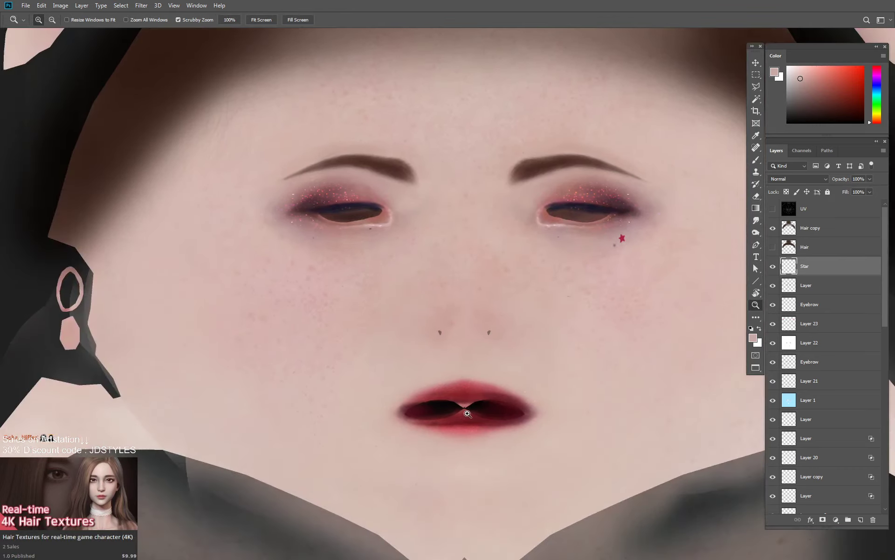
click(471, 422)
click(476, 425)
click(476, 426)
key(b)
alt+click(443, 321)
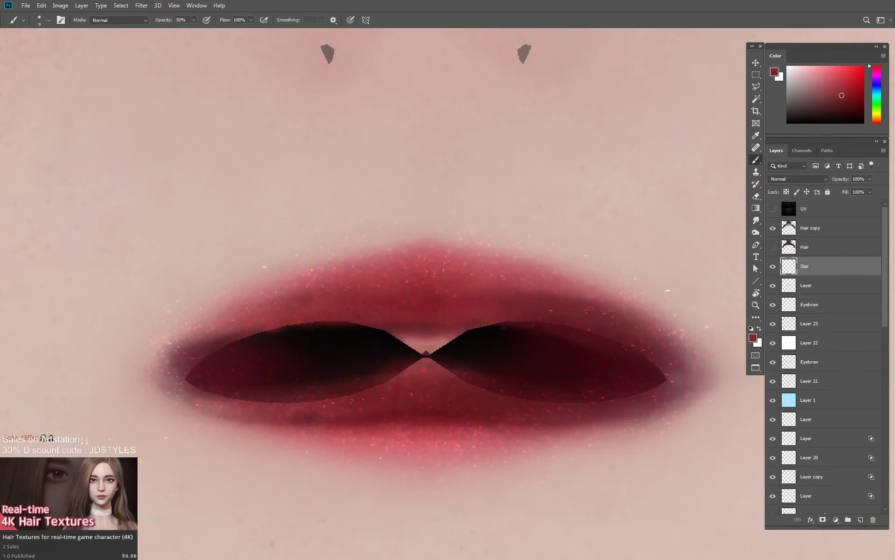
key(])
key(])
key(])
key(])
mouse_move(443, 346)
mouse_down()
mouse_move(388, 350)
mouse_move(476, 338)
mouse_move(407, 346)
mouse_move(434, 338)
mouse_move(468, 352)
mouse_move(379, 352)
mouse_move(401, 339)
mouse_move(430, 364)
mouse_move(406, 368)
mouse_move(453, 362)
mouse_move(394, 370)
mouse_move(466, 366)
mouse_move(481, 378)
mouse_move(444, 342)
mouse_move(500, 326)
mouse_move(587, 336)
mouse_up()
alt+click(497, 345)
key(bracketright)
key(bracketright)
alt+click(492, 315)
drag(495, 328, 564, 339)
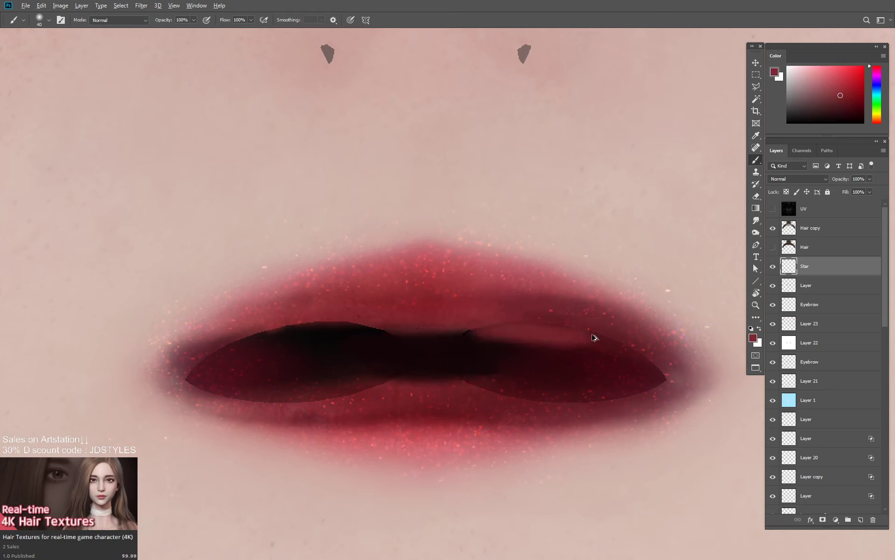
key(ctrl+z)
key(ctrl+z)
Paint sampled dark red along the inner edges of the upper and lower lips to cover the hard-edged mouth shapes.
alt+click(548, 320)
drag(471, 333, 559, 334)
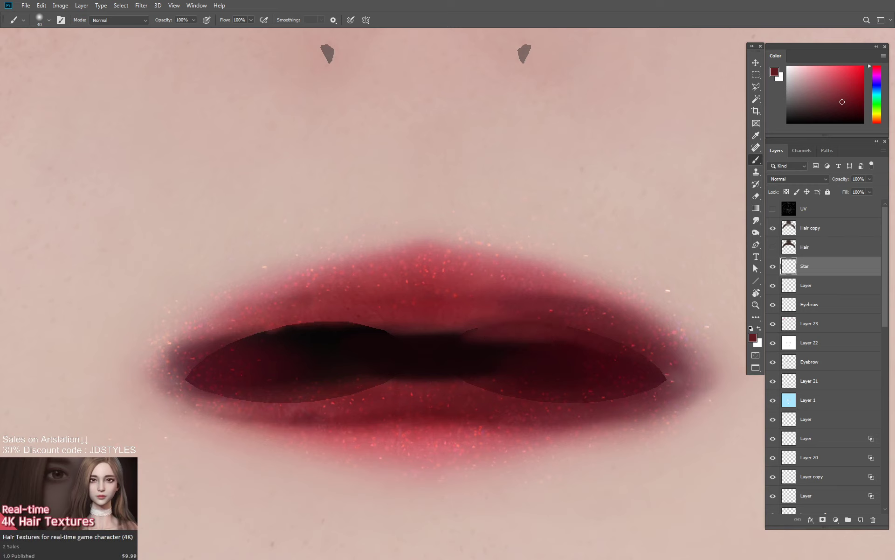
mouse_move(466, 335)
mouse_down()
mouse_move(295, 328)
mouse_move(235, 345)
mouse_move(366, 330)
mouse_move(357, 330)
mouse_move(368, 338)
mouse_move(230, 356)
mouse_up()
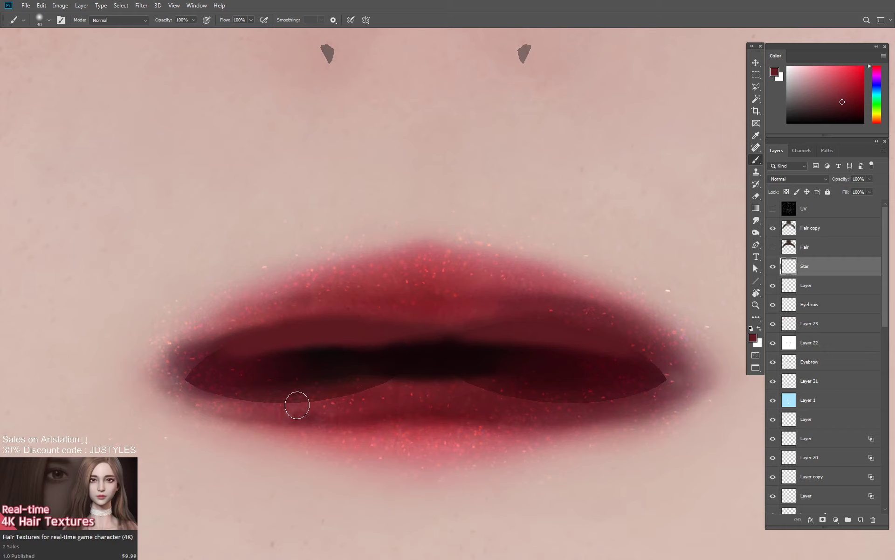
mouse_move(297, 404)
mouse_down()
mouse_move(355, 378)
mouse_move(440, 368)
mouse_move(396, 378)
mouse_move(577, 382)
mouse_move(606, 398)
mouse_move(606, 380)
mouse_move(583, 373)
mouse_up()
Save Face_D.psd, change the screen mode to floating document windows and reposition its window.
key(z)
key(ctrl+z)
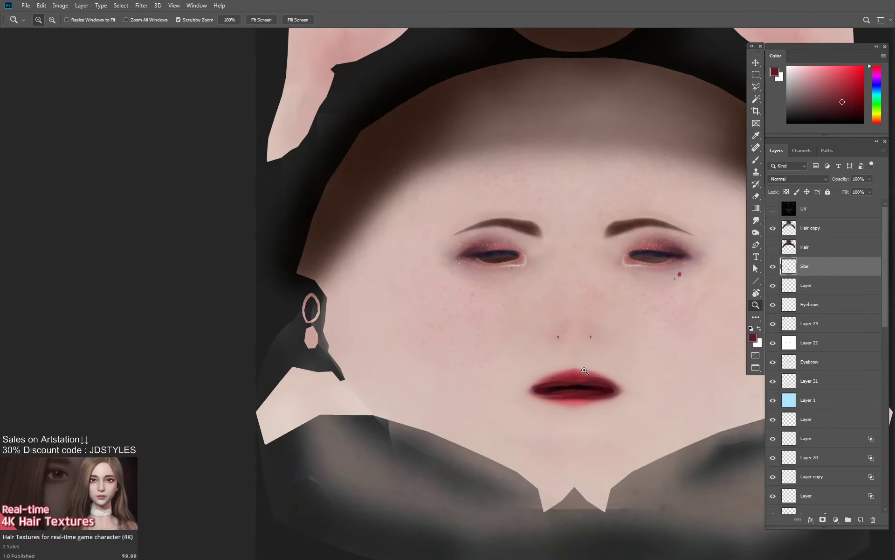
key(ctrl+s)
key(f)
key(f)
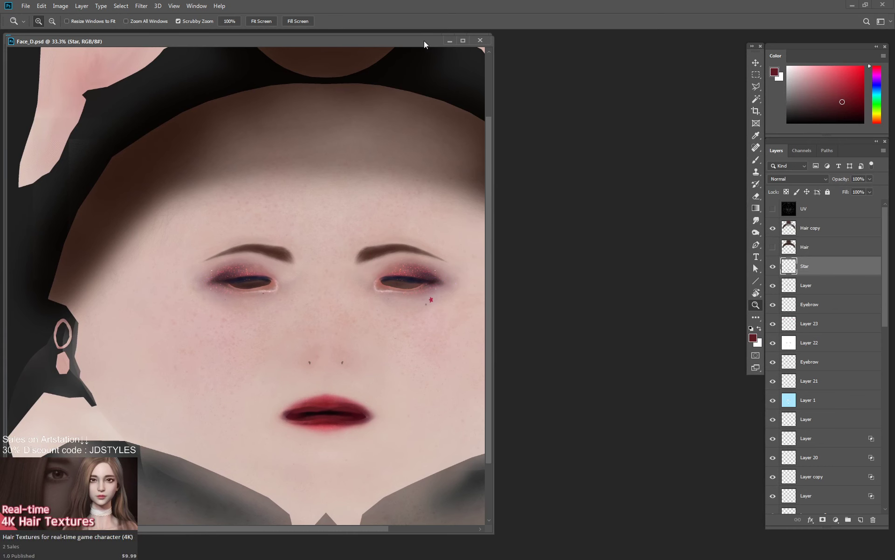
drag(424, 44, 443, 51)
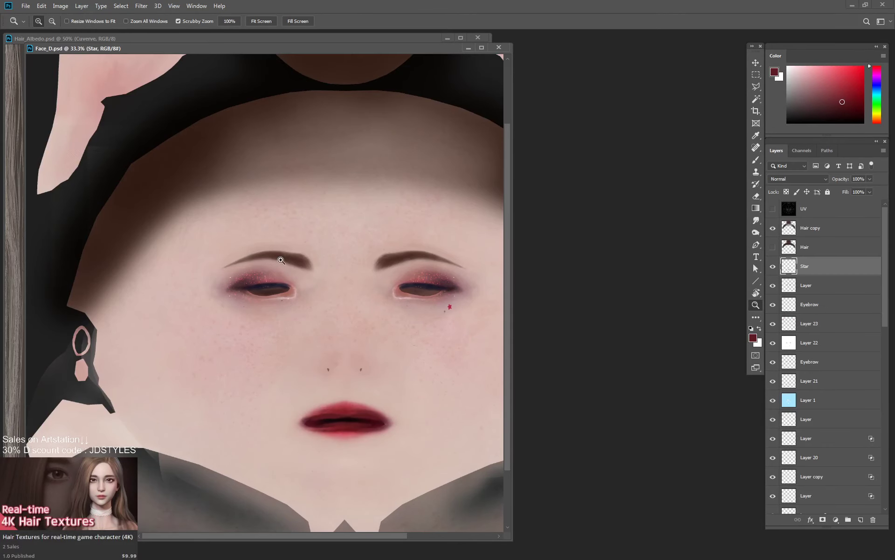
Paint sampled dark brown over the eyebrow on the layer directly below Star.
click(267, 253)
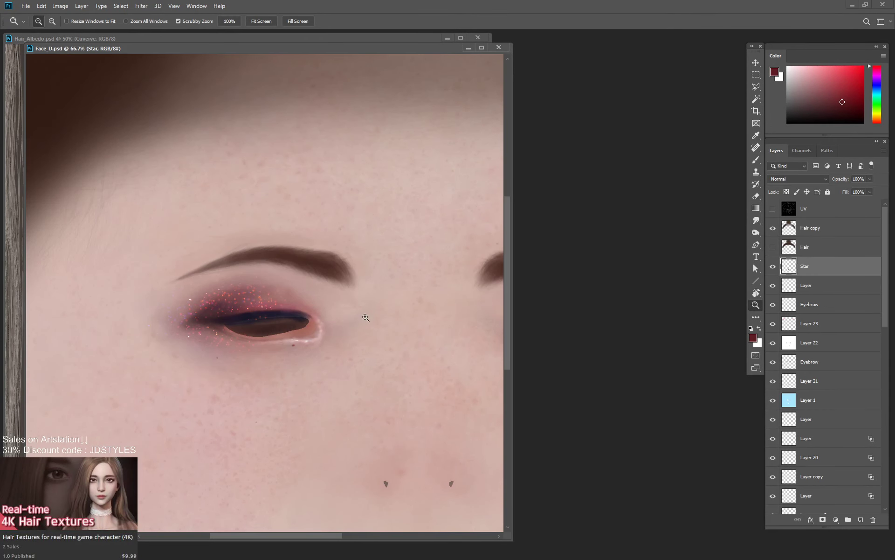
click(352, 293)
key(b)
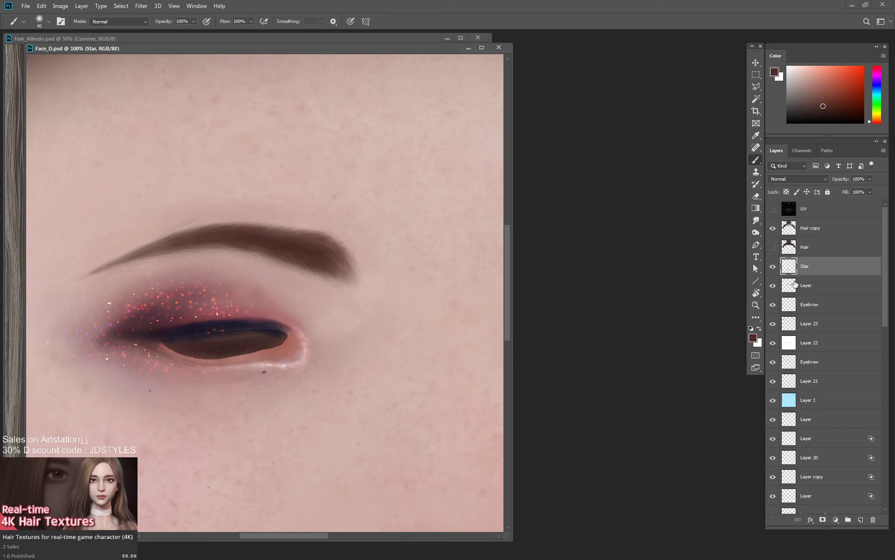
click(795, 284)
drag(193, 245, 272, 254)
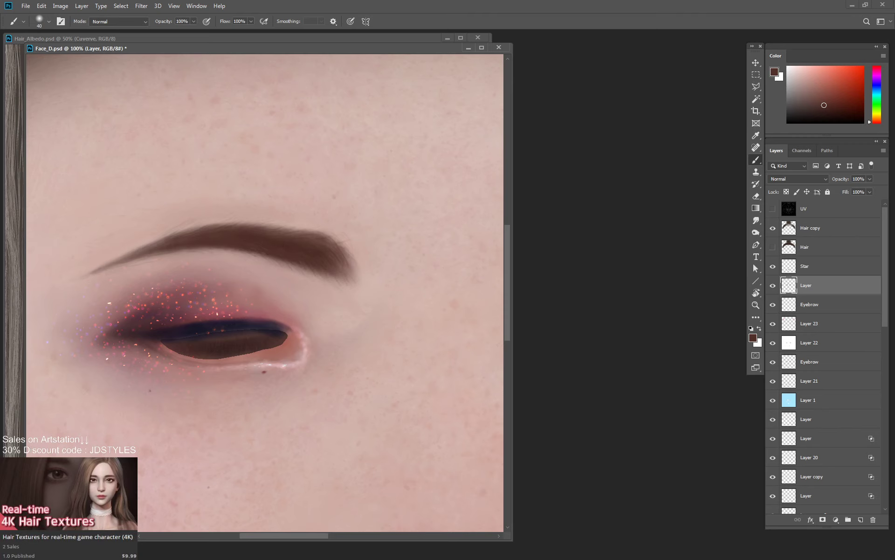
key(z)
alt+click(393, 275)
alt+click(404, 282)
alt+click(406, 284)
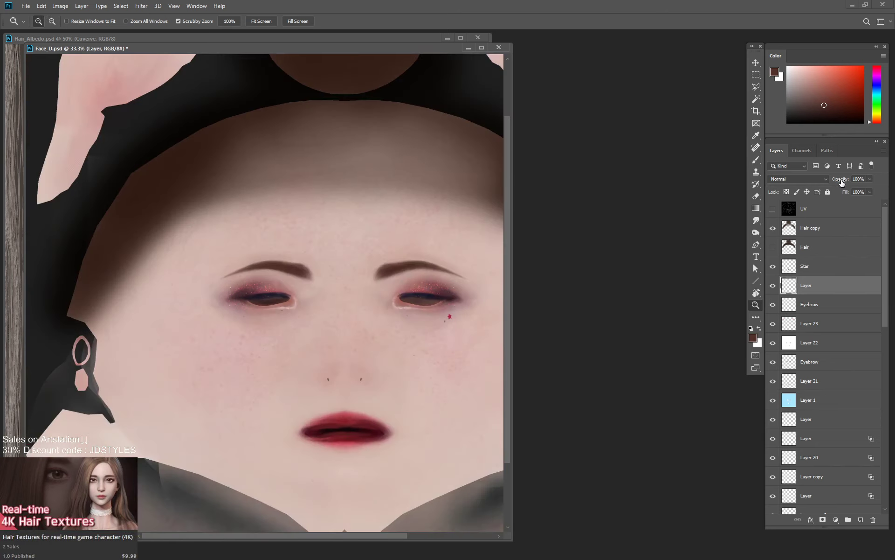
mouse_move(840, 179)
mouse_down()
mouse_move(815, 181)
mouse_move(845, 184)
mouse_up()
click(465, 273)
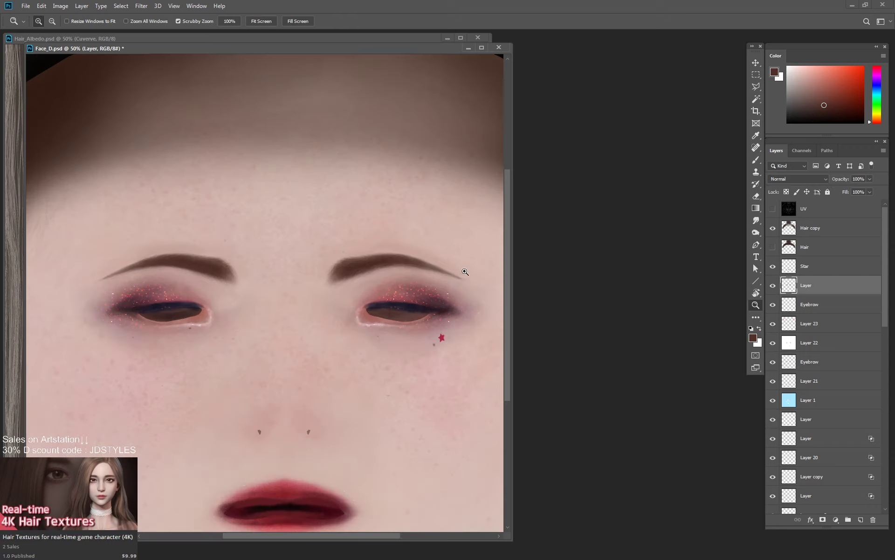
Load the painted eyebrow layer's pixels as a selection and add a new layer above it in Soft Light mode.
key(b)
ctrl+click(787, 289)
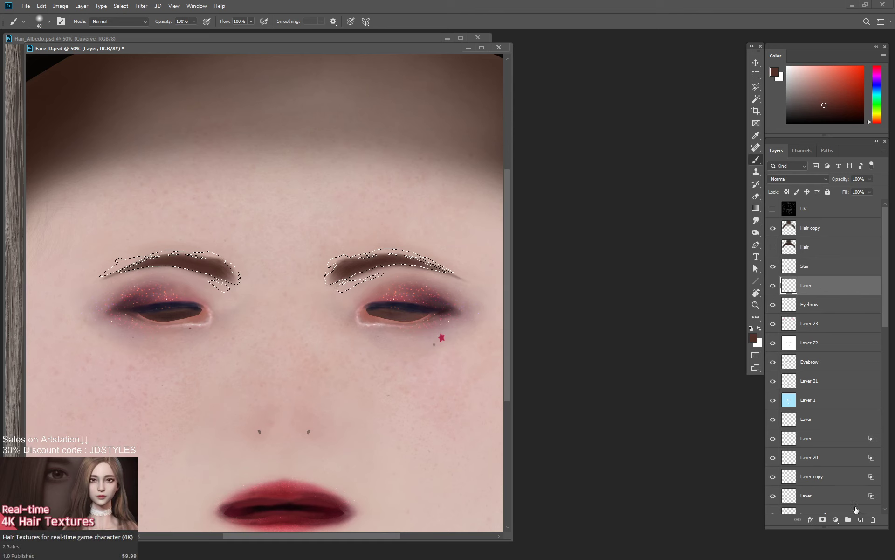
click(861, 520)
click(799, 178)
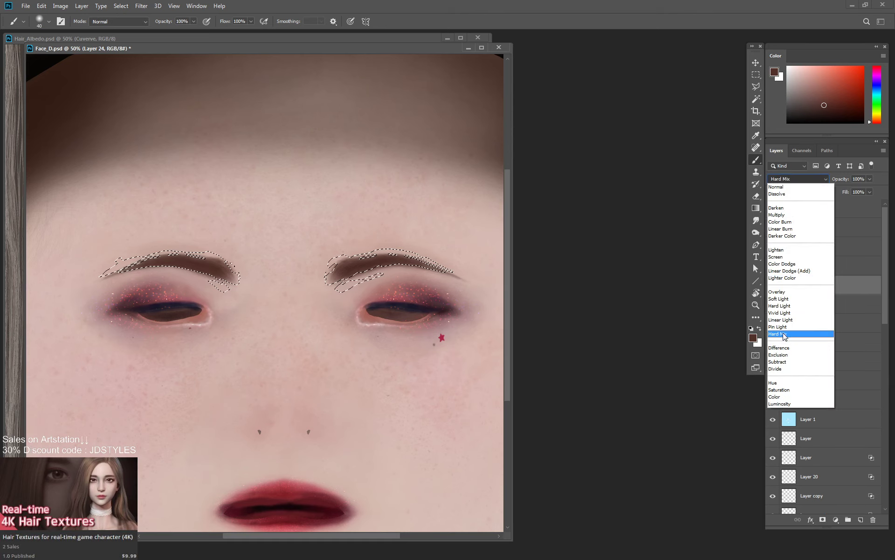
click(790, 299)
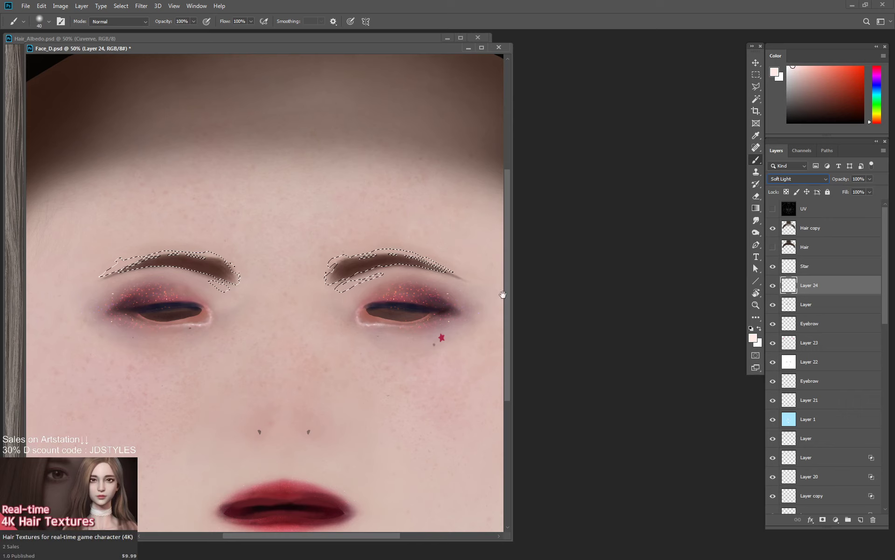
Fill the eyebrow selection with pale pink on the Soft Light layer and deselect.
drag(472, 293, 469, 275)
key(alt+BackSpace)
key(ctrl+d)
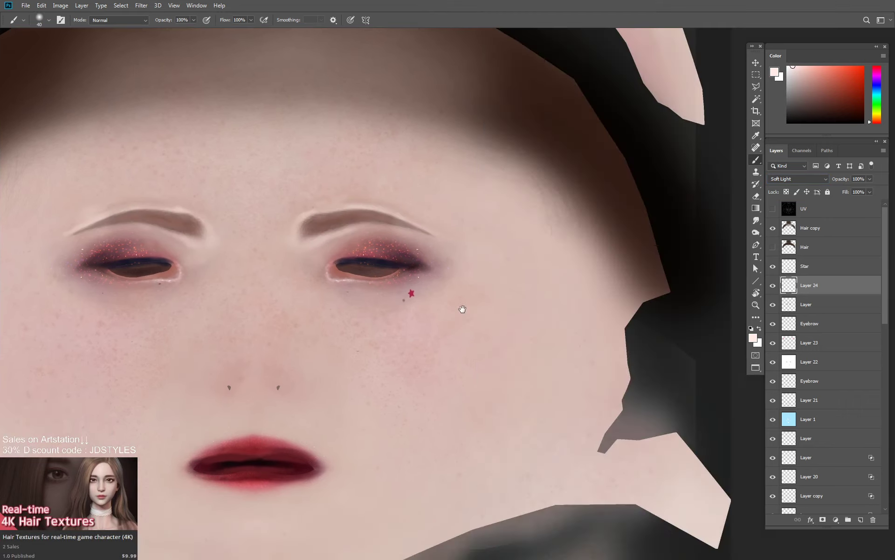
Erase the pale halo around both eyebrows on the Soft Light layer with a soft 80 px eraser.
scroll(460, 310, up, 5)
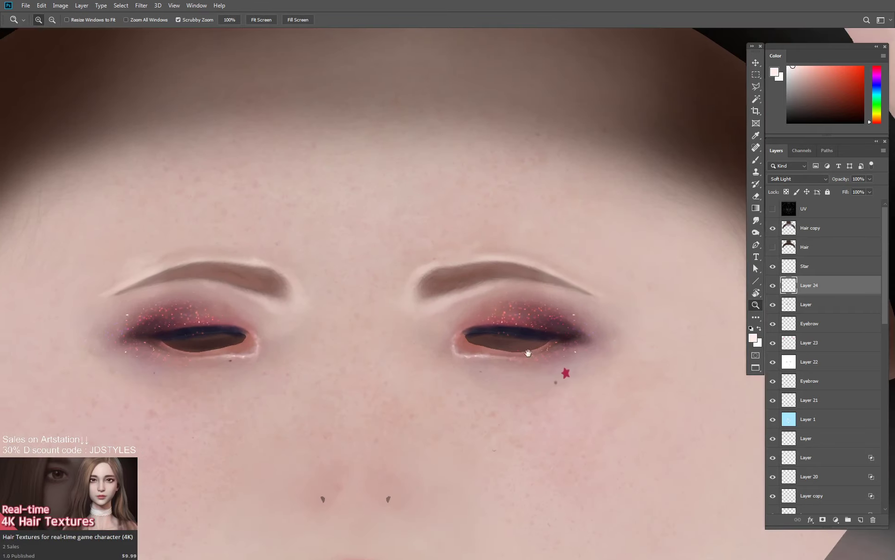
key(e)
key(bracketright)
key(bracketright)
key(bracketright)
key(bracketright)
key(bracketright)
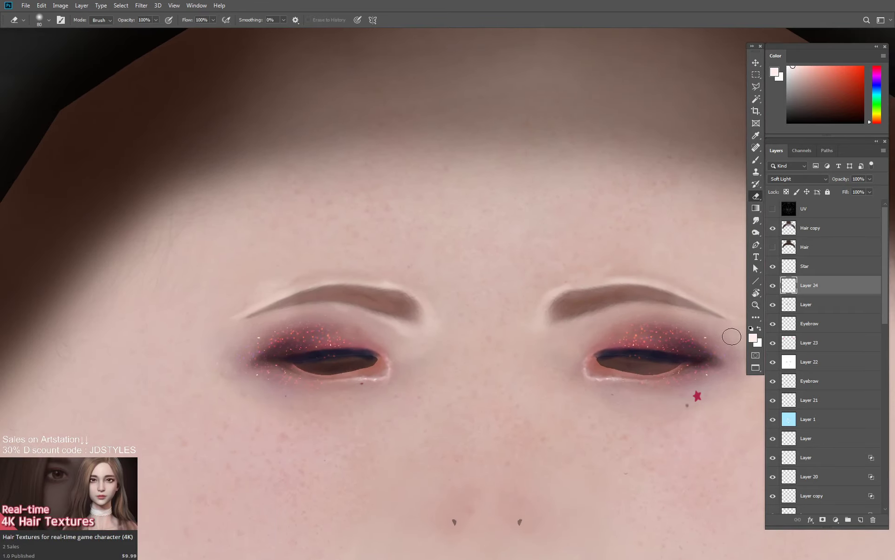
drag(552, 280, 545, 315)
drag(560, 282, 676, 279)
drag(586, 278, 662, 284)
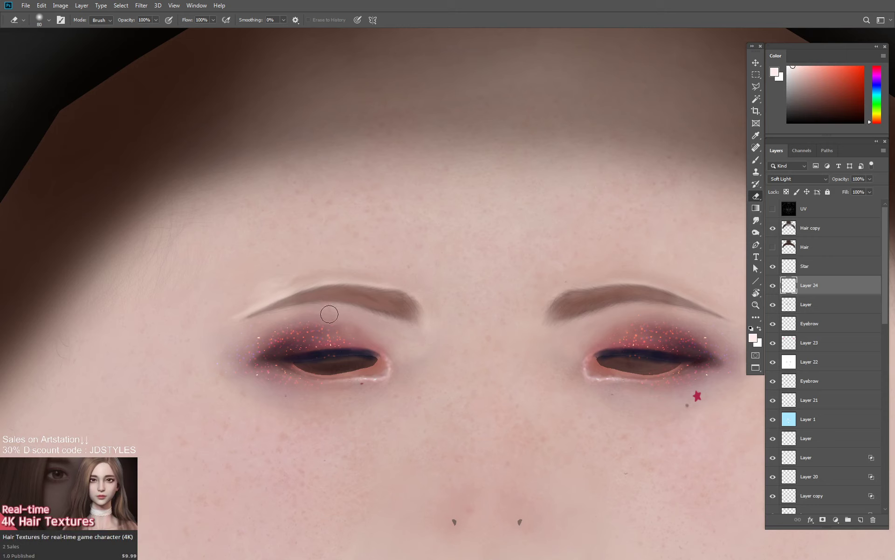
drag(242, 306, 280, 301)
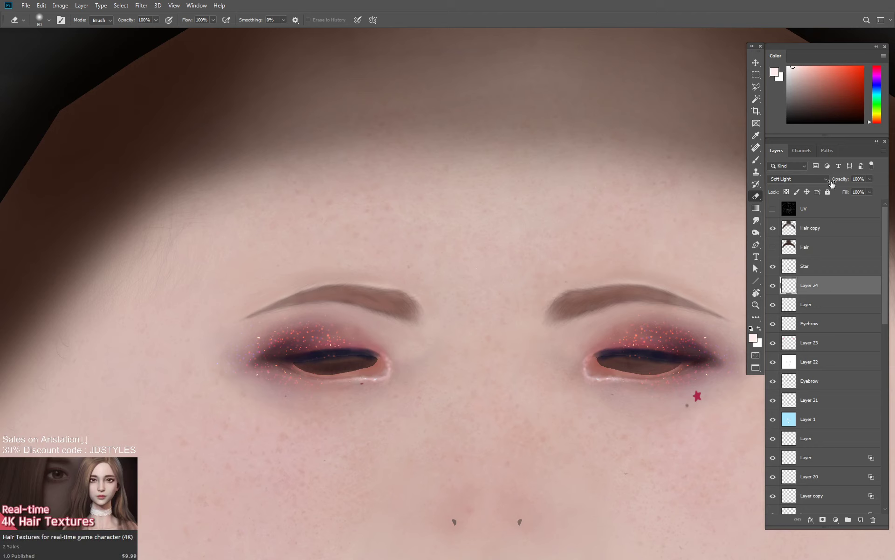
Reduce the Soft Light eyebrow layer's opacity to 39%.
click(858, 178)
text(25)
key(Return)
text(33)
key(Return)
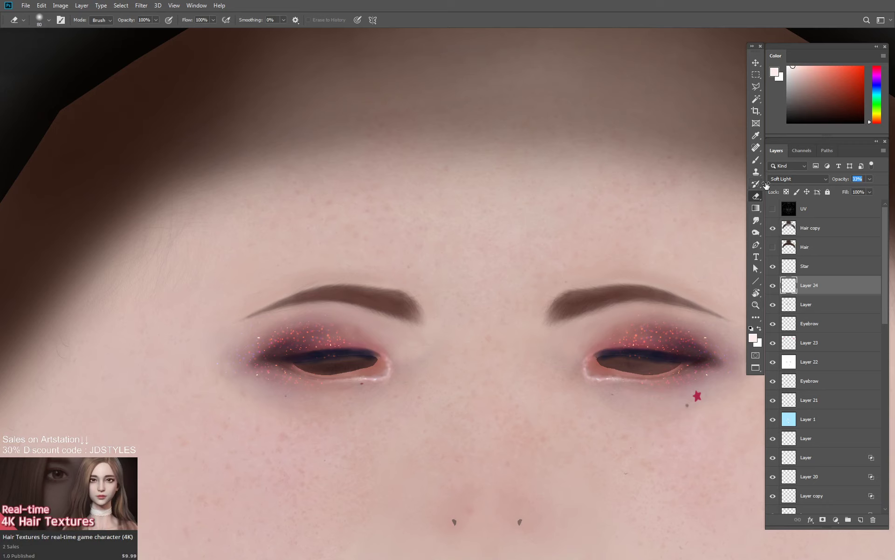
drag(769, 184, 766, 183)
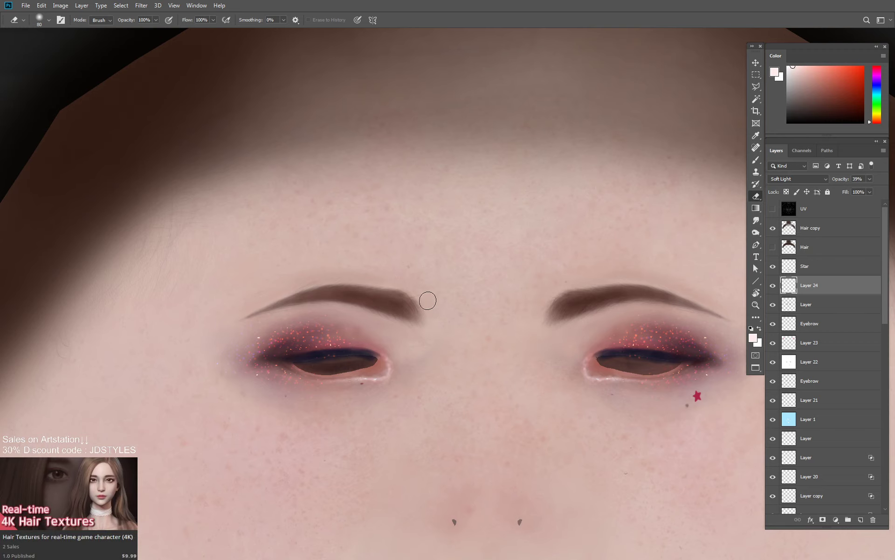
key(f)
key(f)
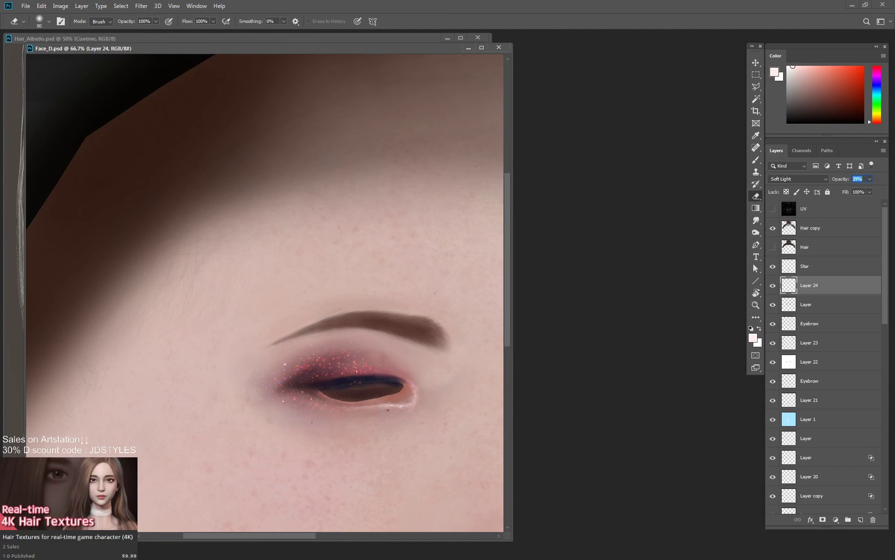
key(alt+Tab)
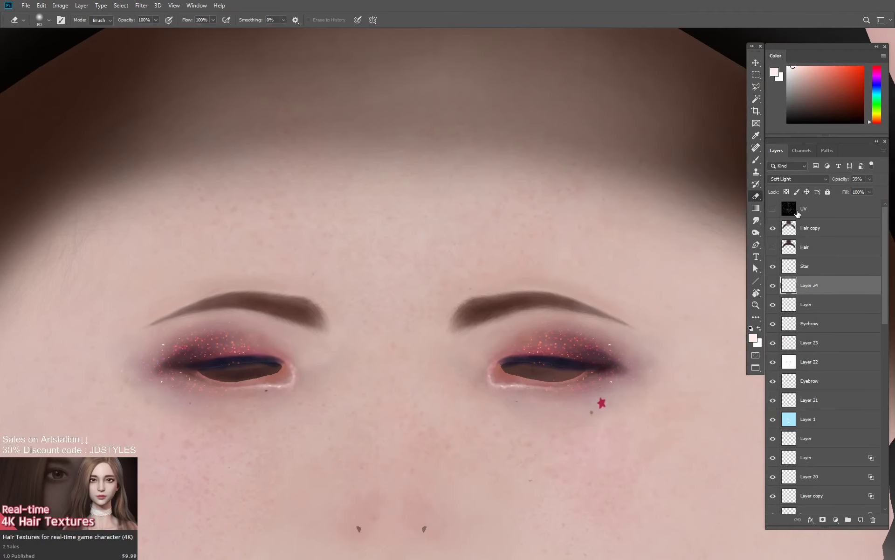
Select the painted eyebrow layer below Layer 24 and set its opacity to 67%.
click(839, 179)
key(alt+bracketleft)
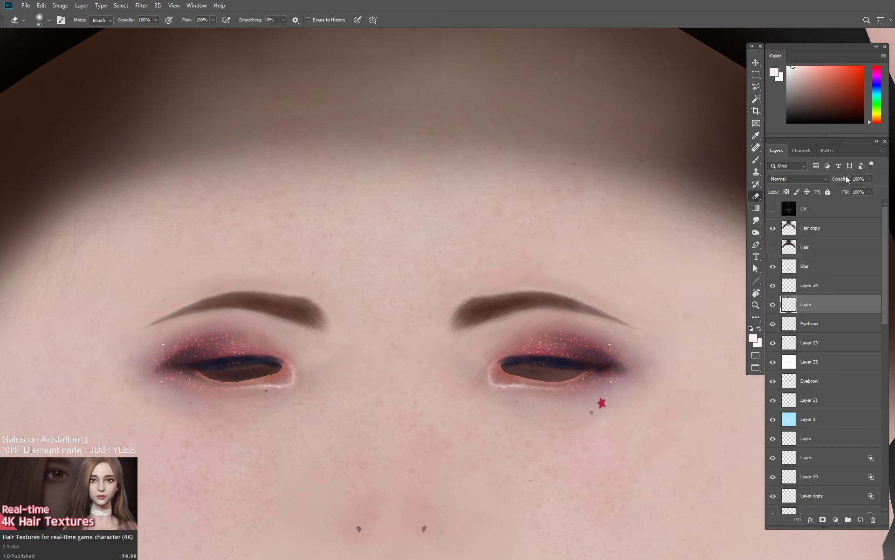
drag(848, 179, 829, 181)
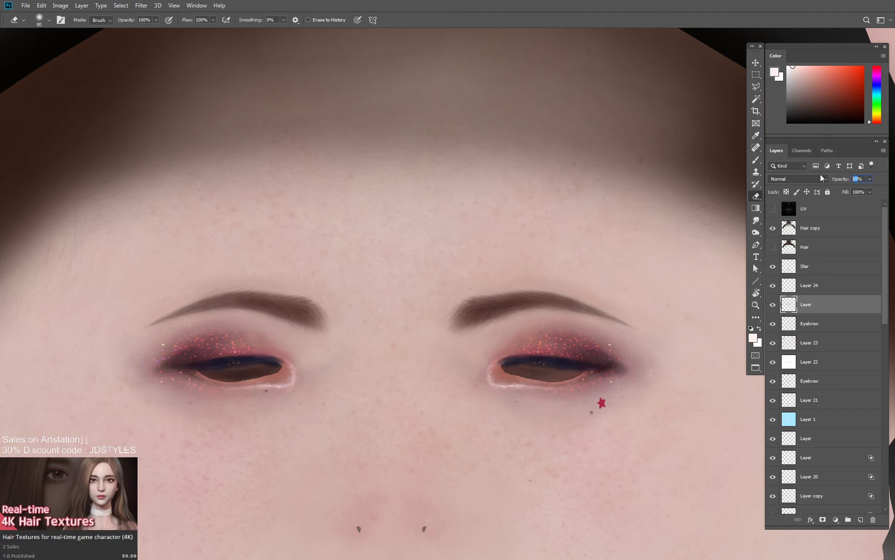
text(67)
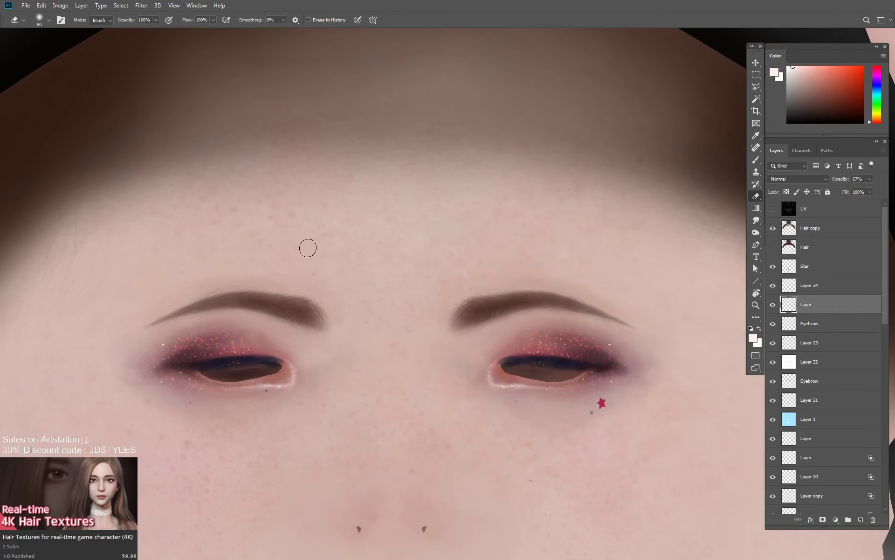
Add a new layer above Star and fill it with pale pink.
key(z)
alt+click(468, 300)
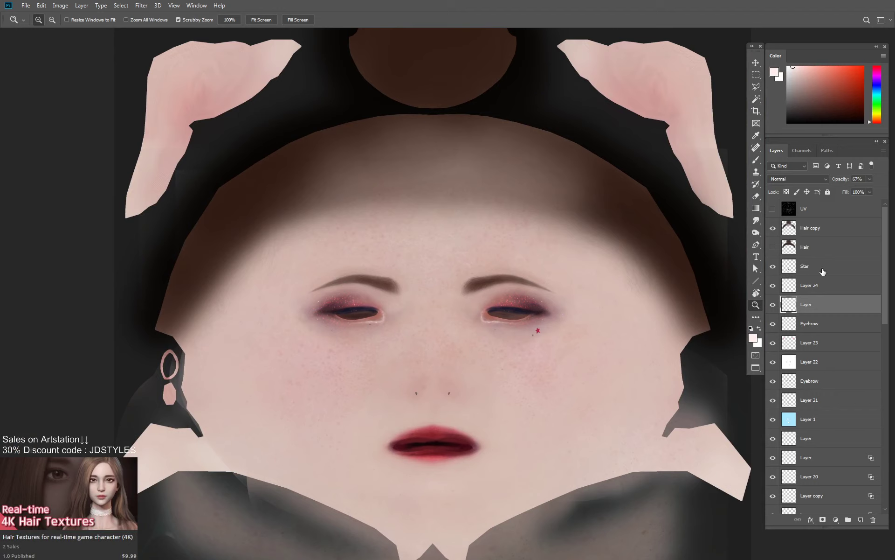
click(822, 270)
click(861, 519)
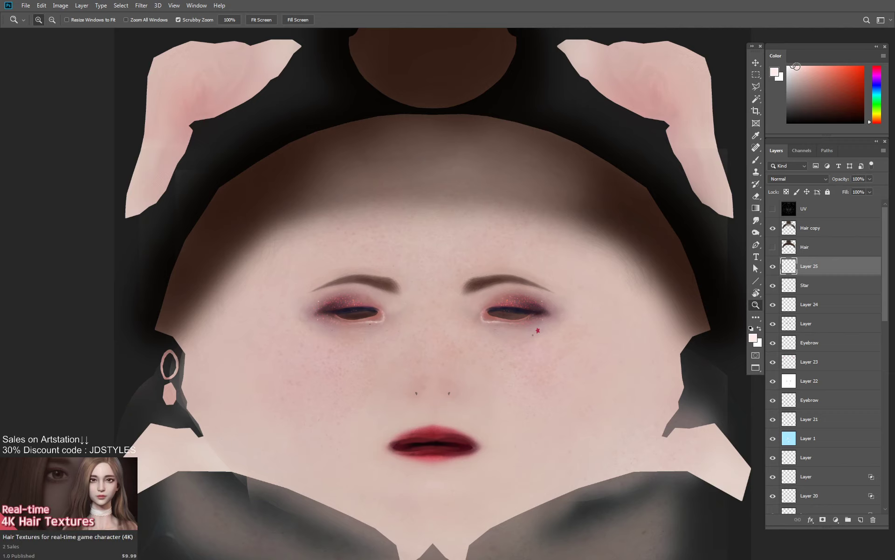
key(alt+BackSpace)
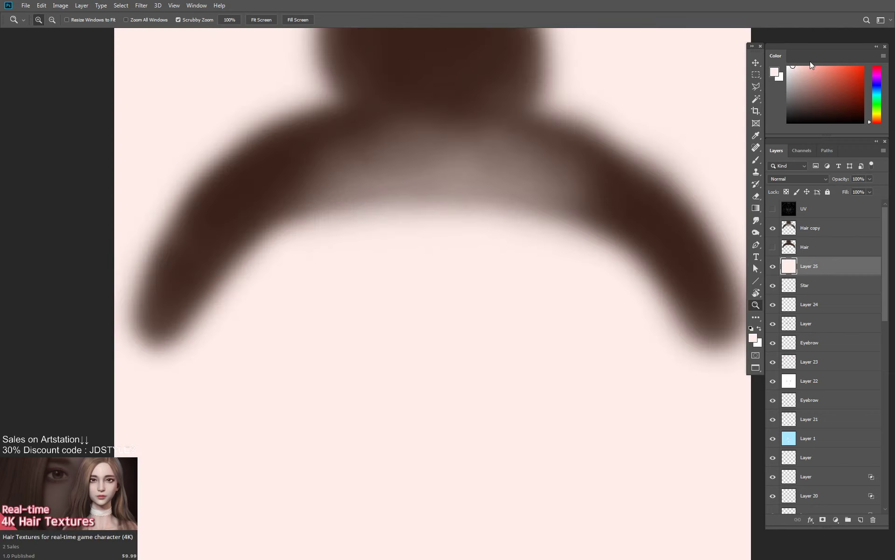
Set the pale pink fill Layer 25 to Soft Light blending at 20% opacity.
click(789, 179)
click(806, 298)
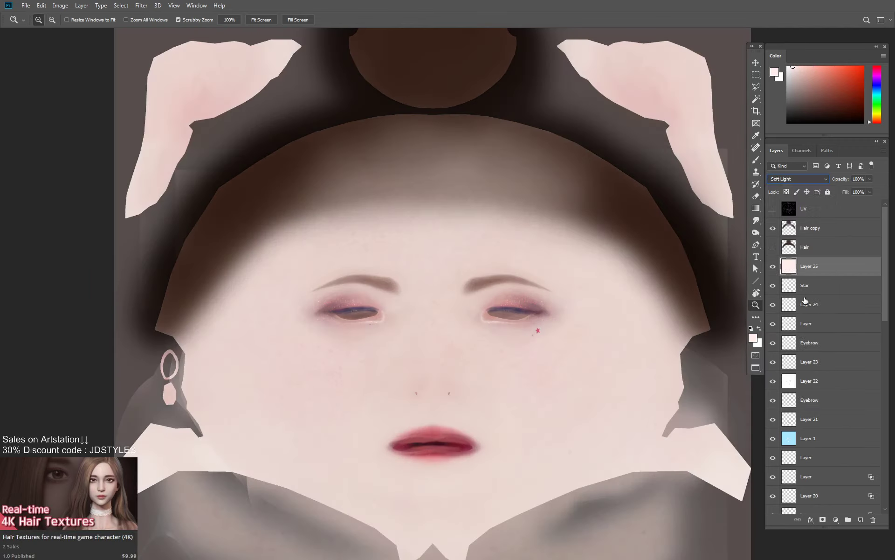
drag(842, 179, 752, 185)
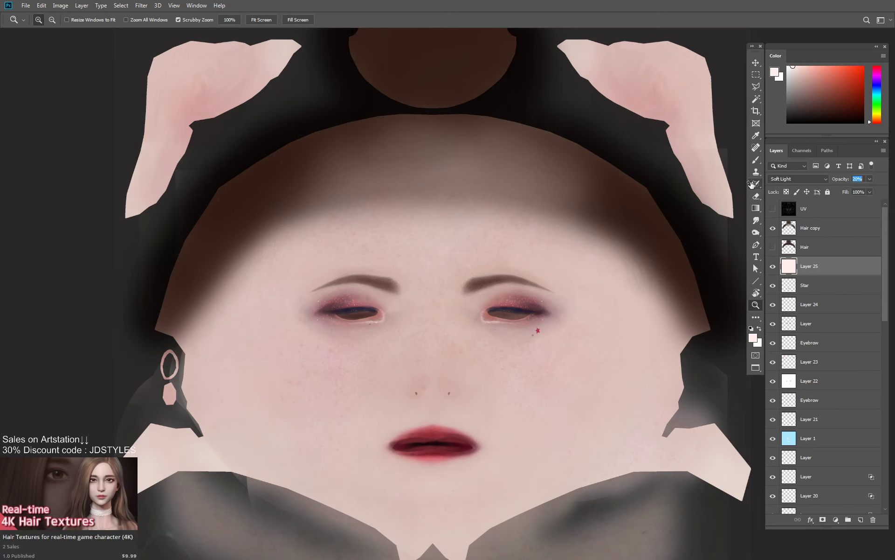
drag(752, 184, 751, 184)
Erase the pink fill over the lips and eyes on Layer 25 with a soft eraser of 200 to 250 px.
mouse_move(446, 440)
mouse_down()
mouse_move(445, 431)
mouse_move(423, 433)
mouse_move(448, 430)
mouse_move(445, 442)
mouse_up()
key(e)
key(bracketright)
key(bracketright)
key(bracketright)
key(bracketright)
key(bracketright)
key(bracketright)
key(bracketright)
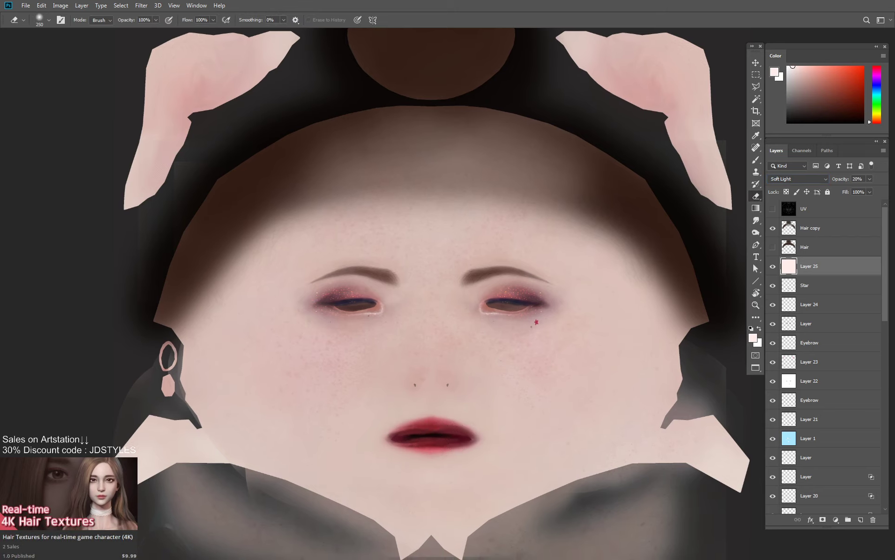
key(bracketleft)
Save Face_D.psd, leave the full-screen view and switch to CINEMA 4D.
key(ctrl+s)
key(f)
key(f)
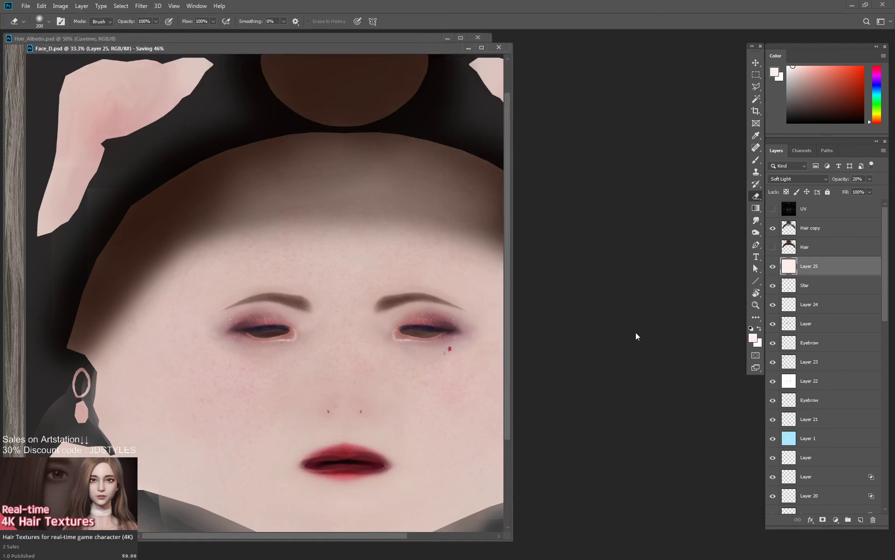
key(alt+Tab)
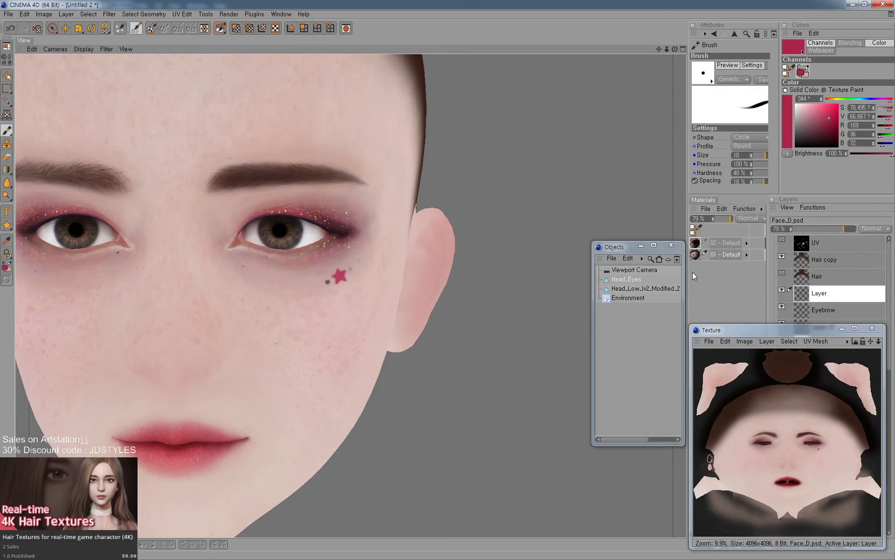
Reload the saved Face_D.psd image in the Color channel of the 01 - Default material and close the material's editor.
double_click(694, 254)
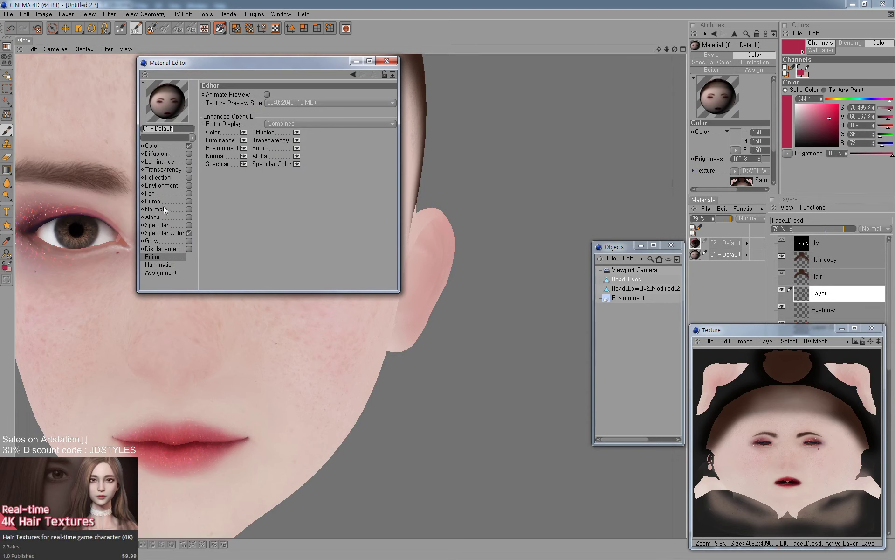
click(152, 146)
click(245, 134)
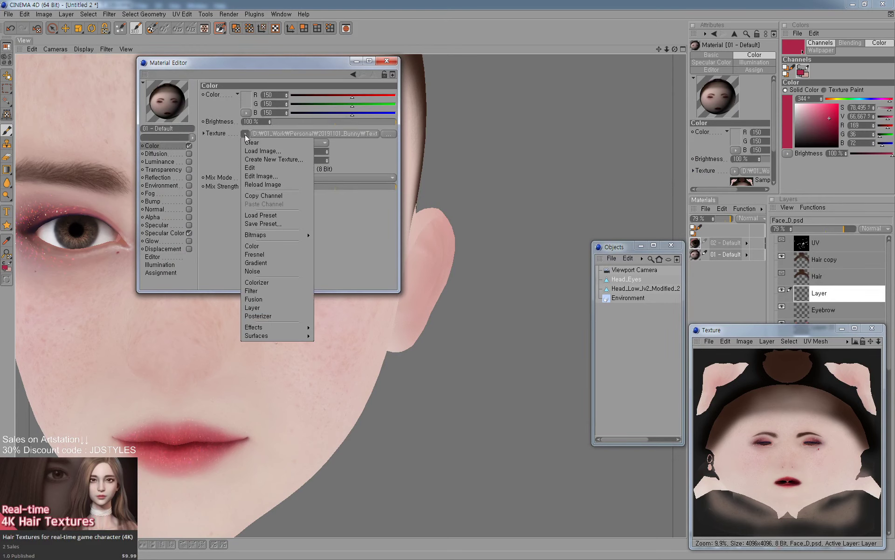
click(264, 185)
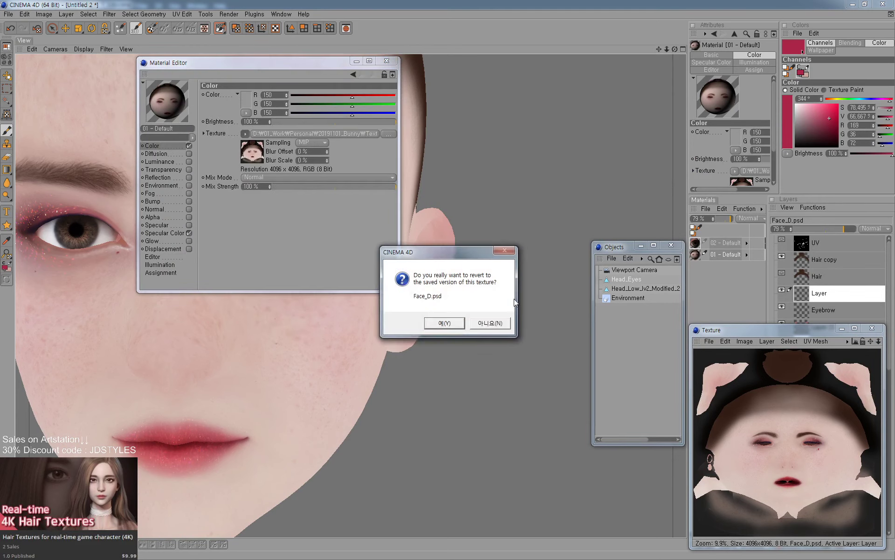
click(460, 322)
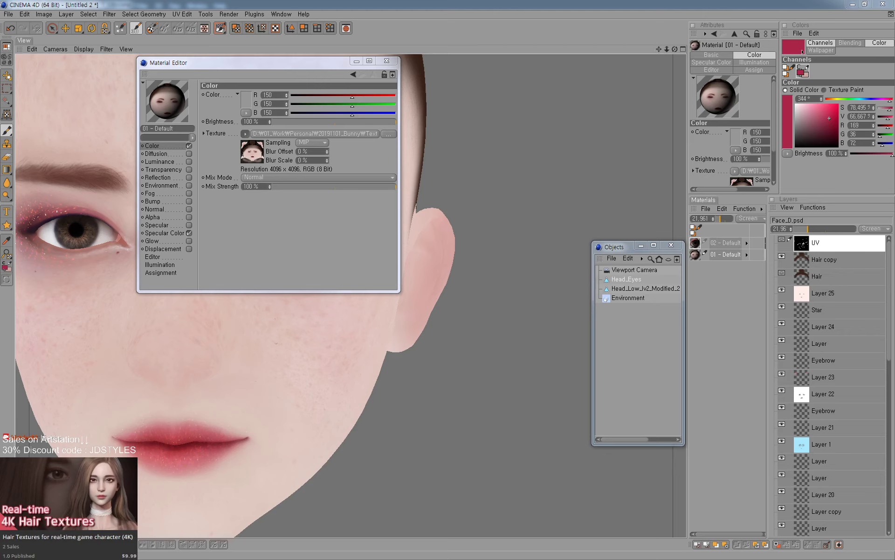
drag(340, 64, 534, 104)
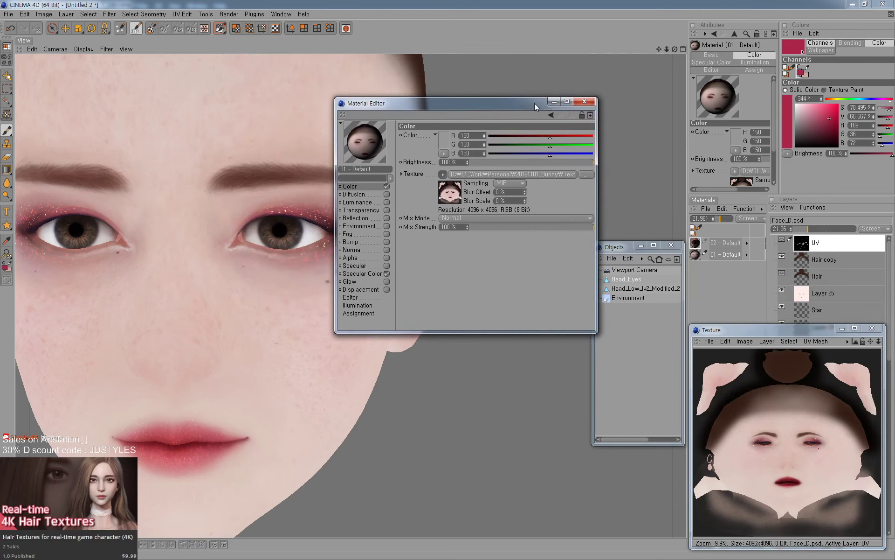
click(591, 101)
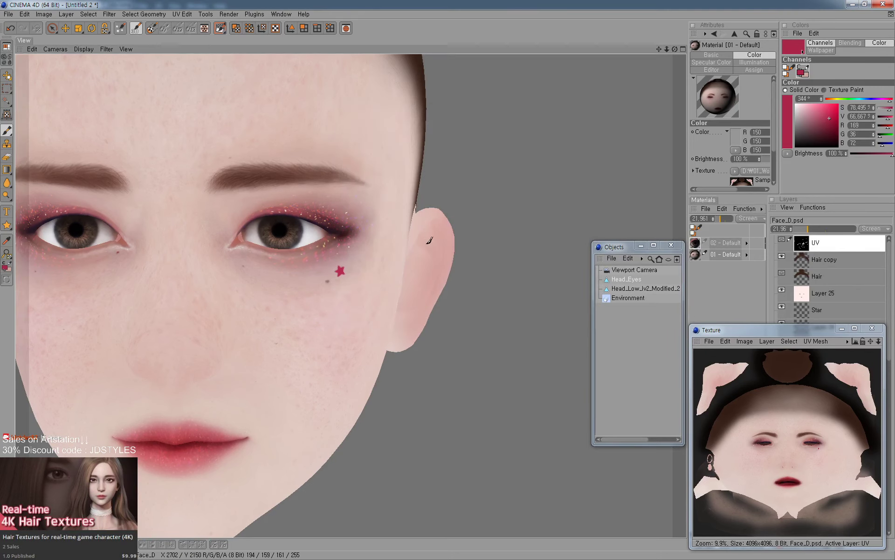
Add a new layer above Layer 25 and set its blend mode to Multiply.
alt+middle_drag(334, 272, 396, 275)
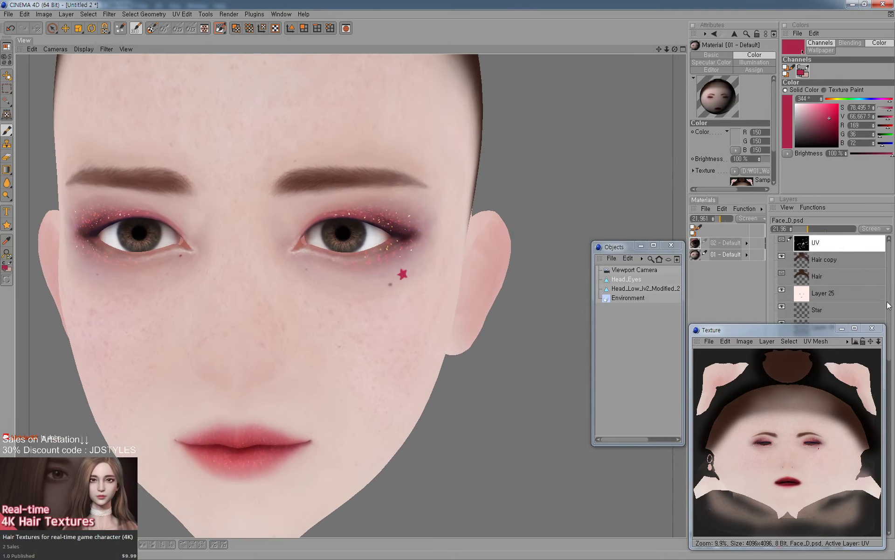
right_click(818, 293)
click(774, 315)
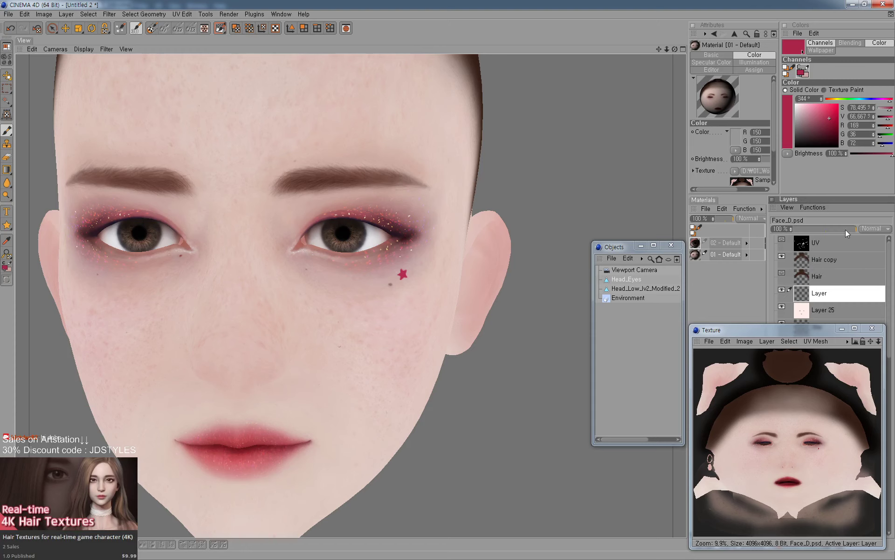
click(874, 228)
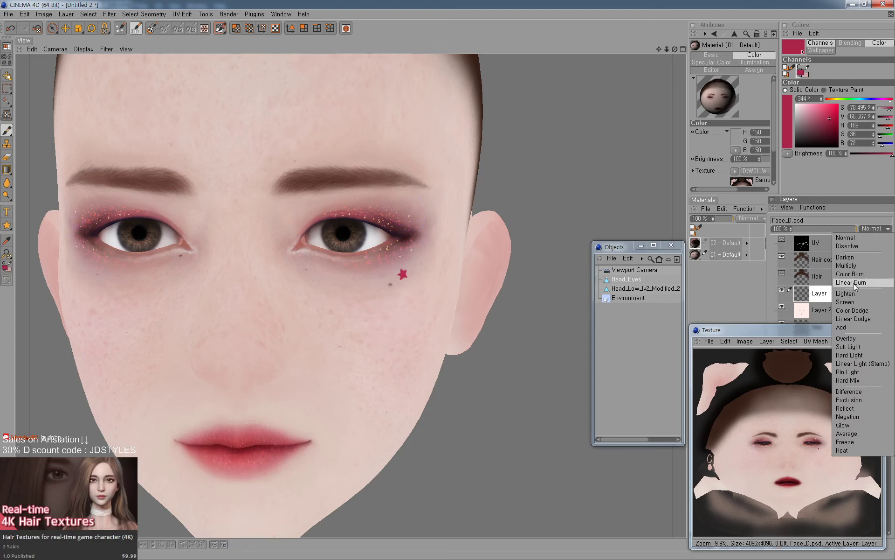
click(853, 265)
Mix a light red paint colour of RGB 255, 137, 137 and enlarge the brush to size 1000.
click(815, 103)
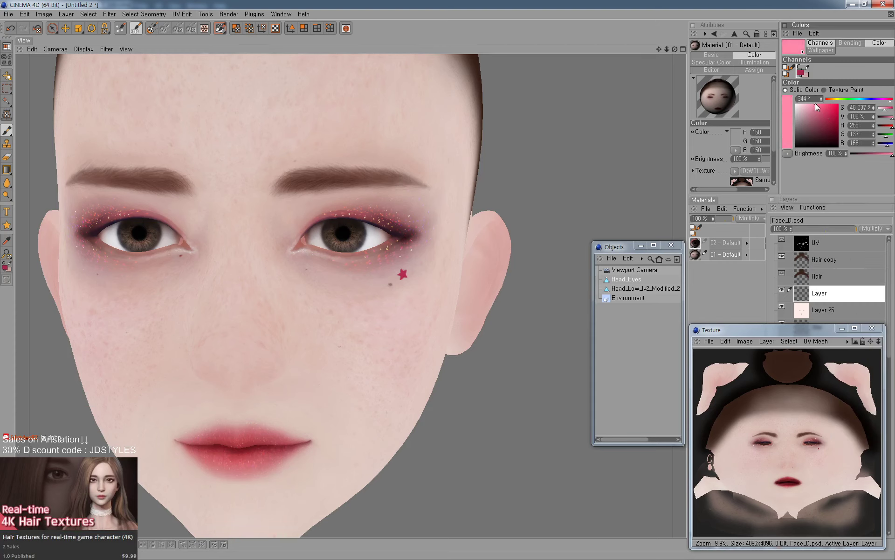
click(828, 99)
drag(829, 100, 826, 100)
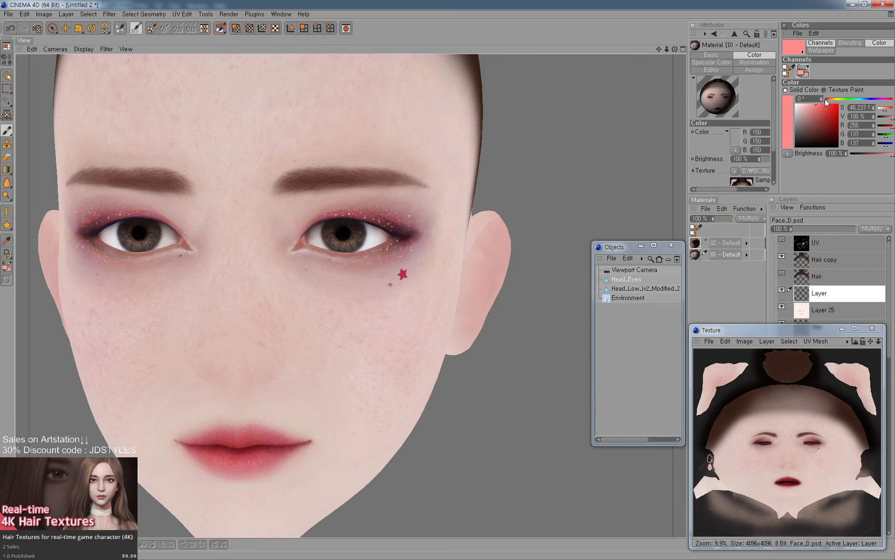
mouse_move(408, 270)
alt+middle_down()
mouse_move(378, 273)
mouse_move(433, 306)
alt+middle_up()
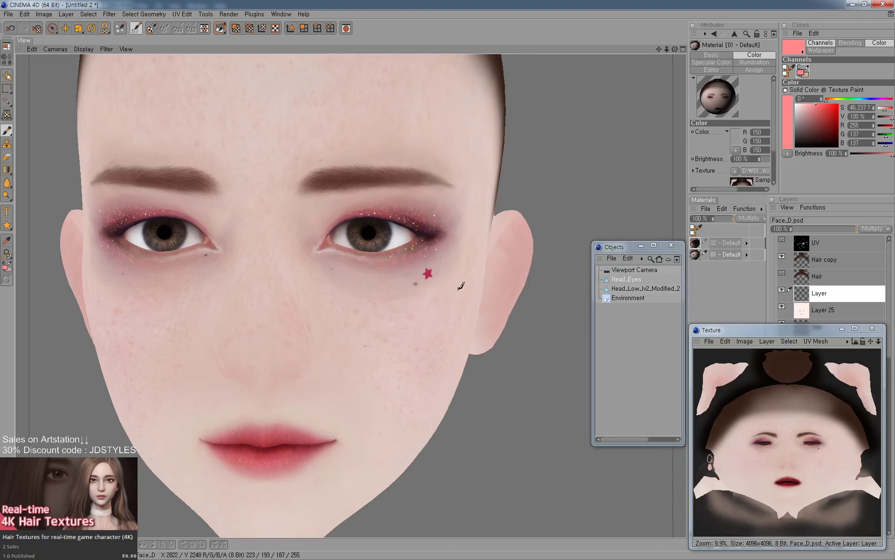
scroll(460, 287, down, 3)
alt+middle_drag(444, 358, 447, 311)
key(bracketright)
key(bracketright)
key(bracketright)
key(bracketright)
key(bracketright)
key(bracketright)
key(bracketright)
key(bracketright)
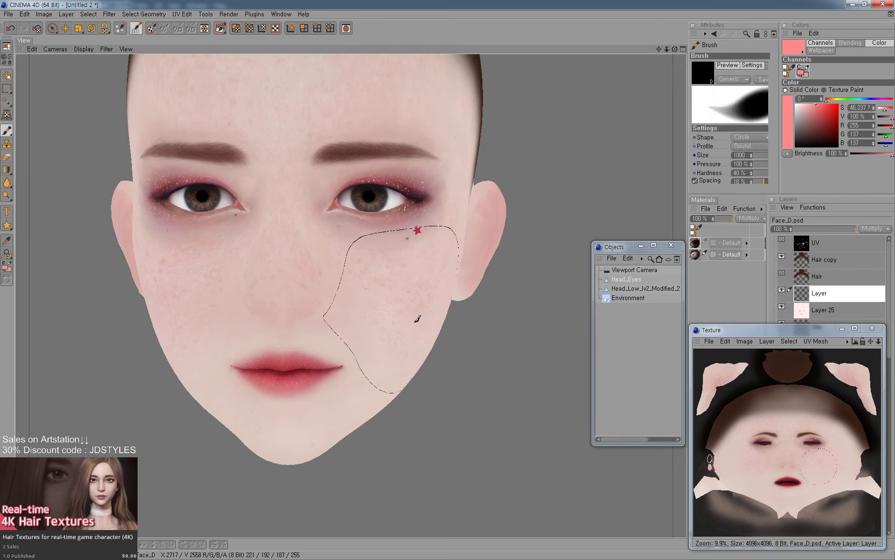
Paint blush on the cheek below the star, undoing the test dabs and shifting the paint hue to 351°.
drag(414, 322, 422, 288)
key(ctrl+z)
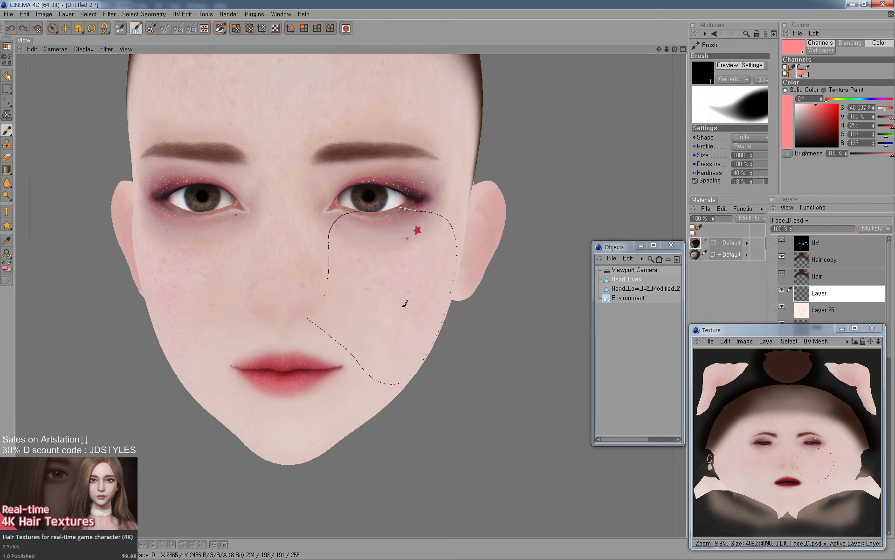
click(399, 301)
click(826, 100)
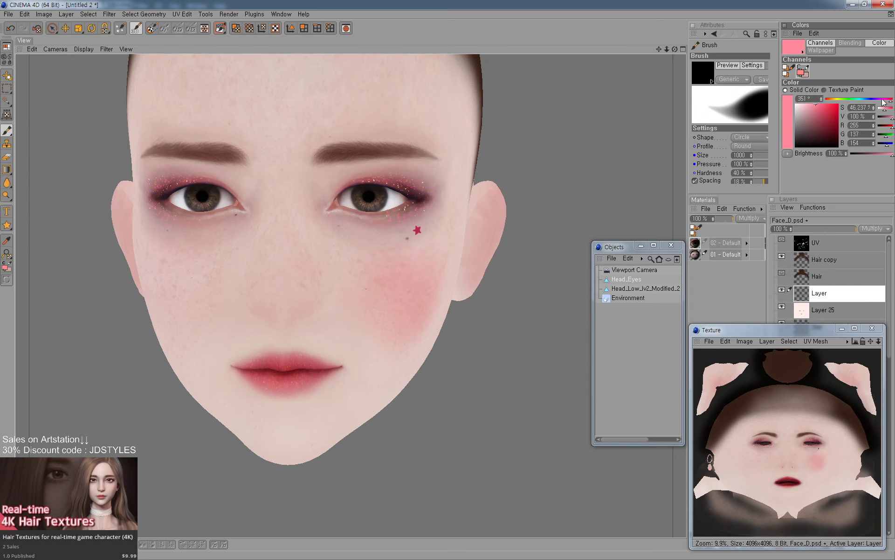
key(ctrl+z)
drag(406, 306, 423, 283)
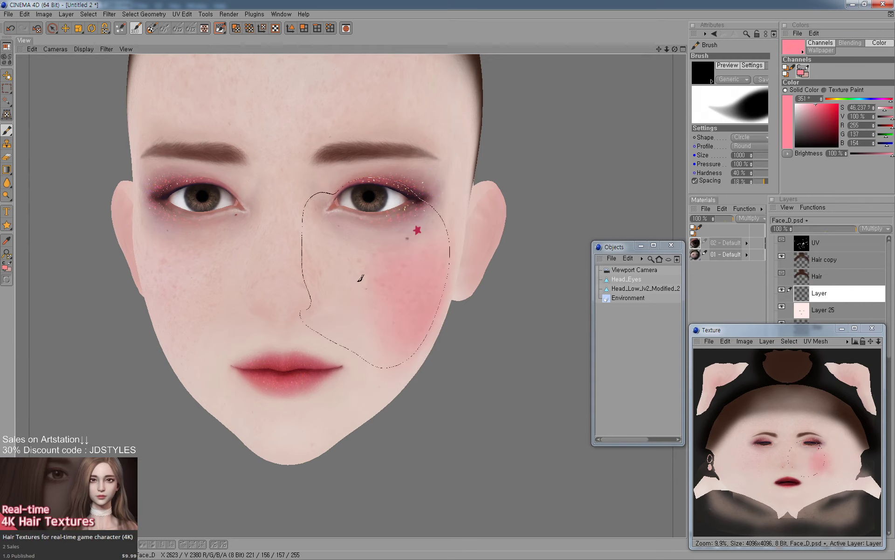
Paint blush on the opposite cheek, undoing the strong dabs and lowering the brush pressure to 25%.
alt+drag(171, 363, 194, 362)
click(186, 287)
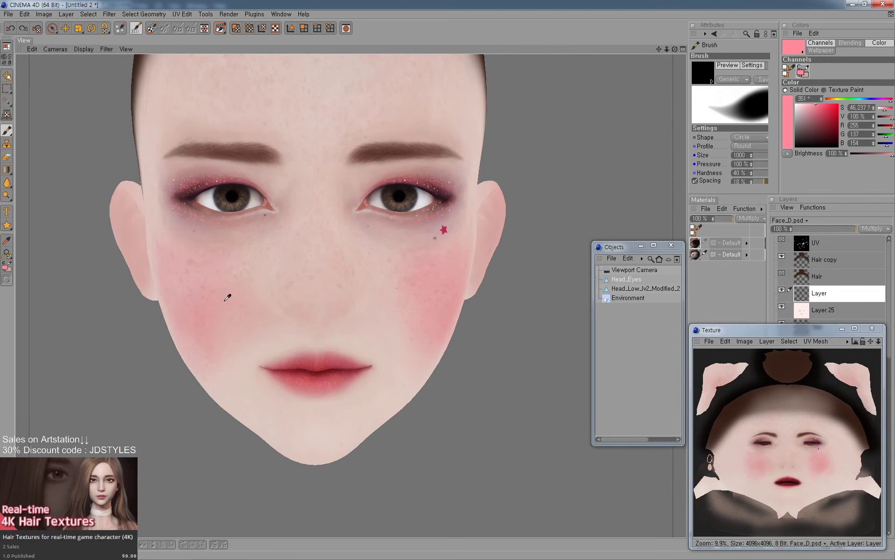
key(ctrl+z)
click(237, 263)
key(ctrl+z)
middle_drag(227, 324, 229, 339)
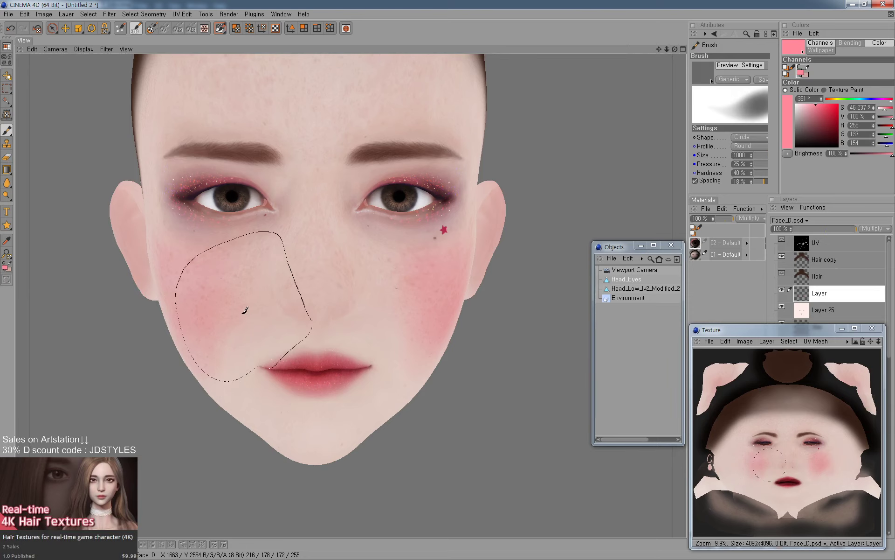
Soften the edges of the blush on both cheeks with the Eraser at size 600 and 35% pressure.
key(e)
middle_drag(168, 240, 168, 243)
mouse_move(156, 244)
mouse_down()
mouse_move(198, 240)
mouse_move(250, 266)
mouse_up()
key(bracketleft)
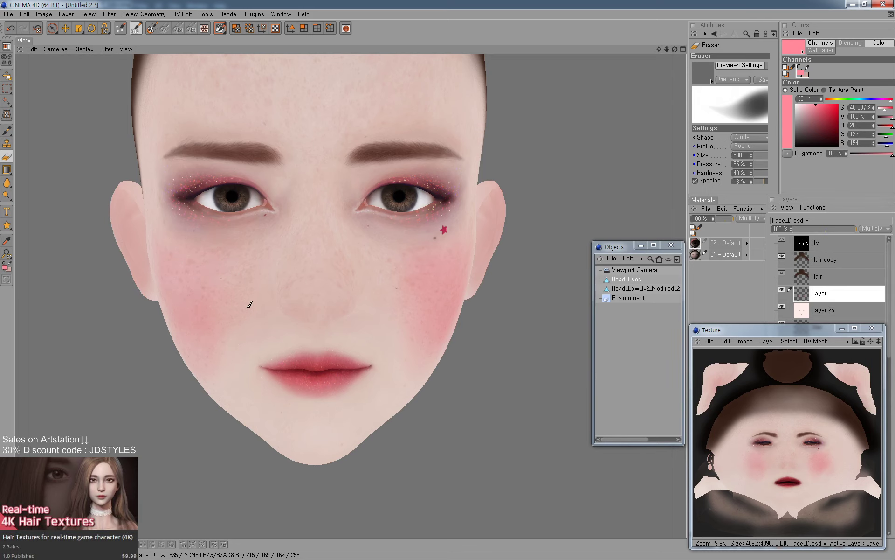
mouse_move(420, 249)
mouse_down()
mouse_move(410, 331)
mouse_move(425, 311)
mouse_up()
key(b)
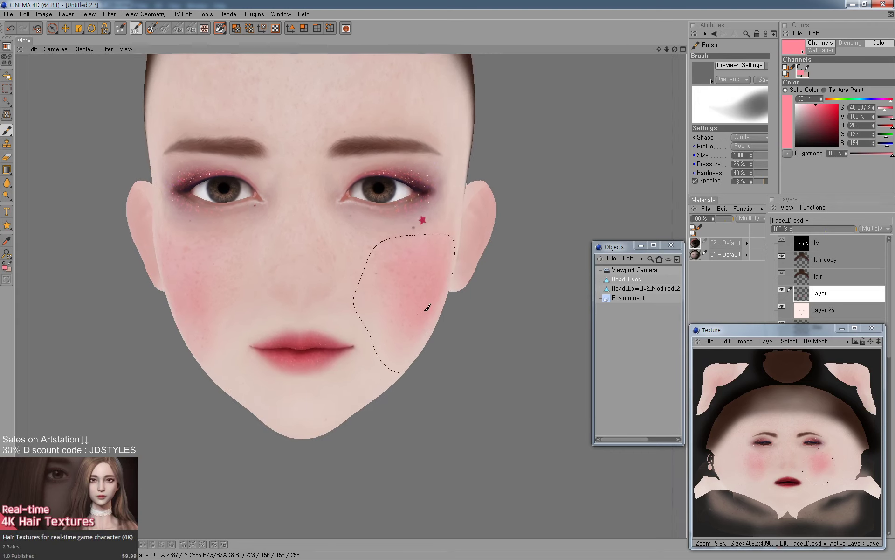
key(e)
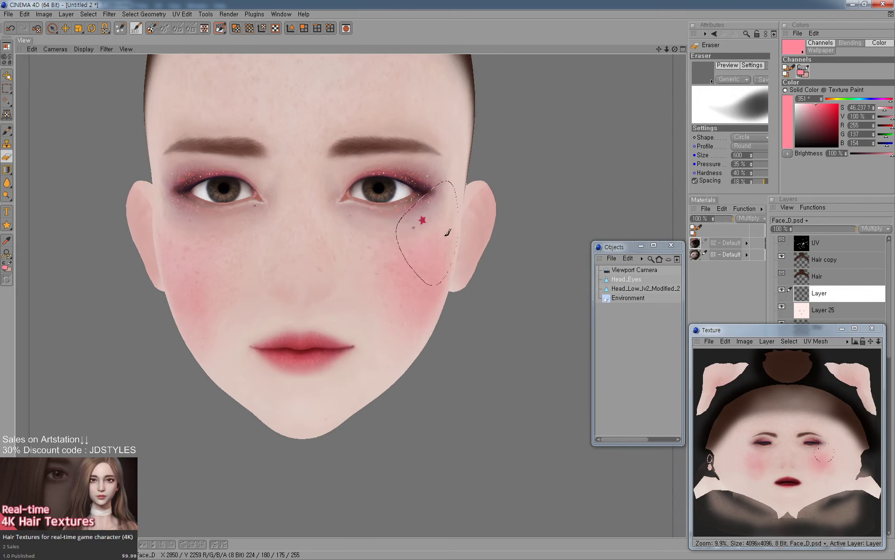
Lower the blush layer's opacity to 62% and erase excess colour under the star with a size 500 eraser.
drag(832, 231, 833, 228)
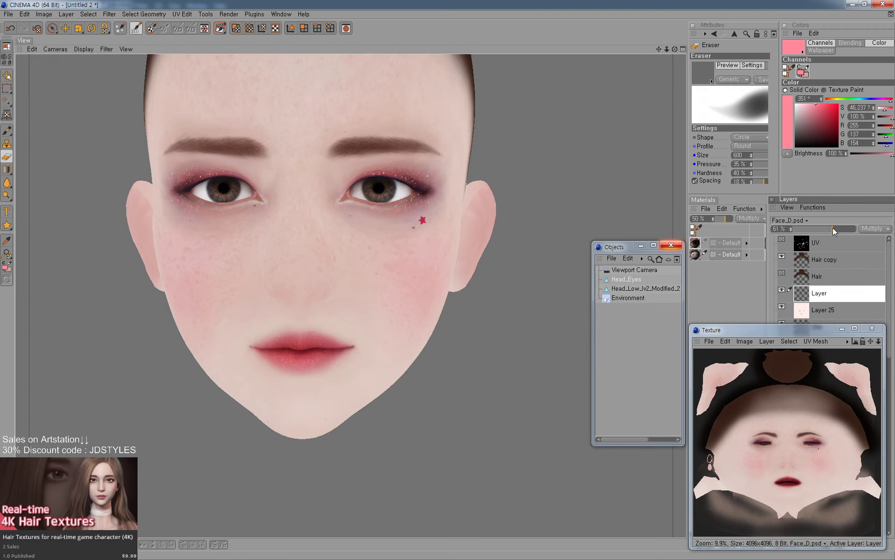
drag(433, 238, 413, 234)
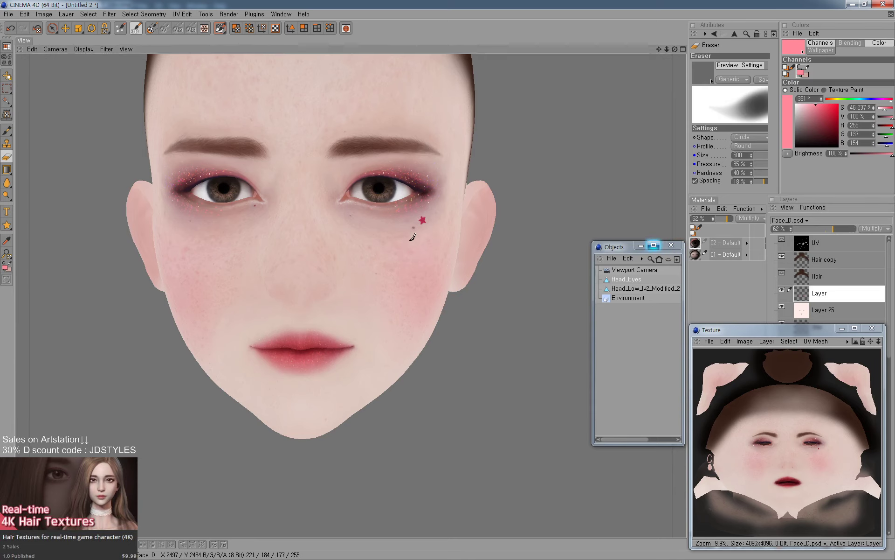
key([)
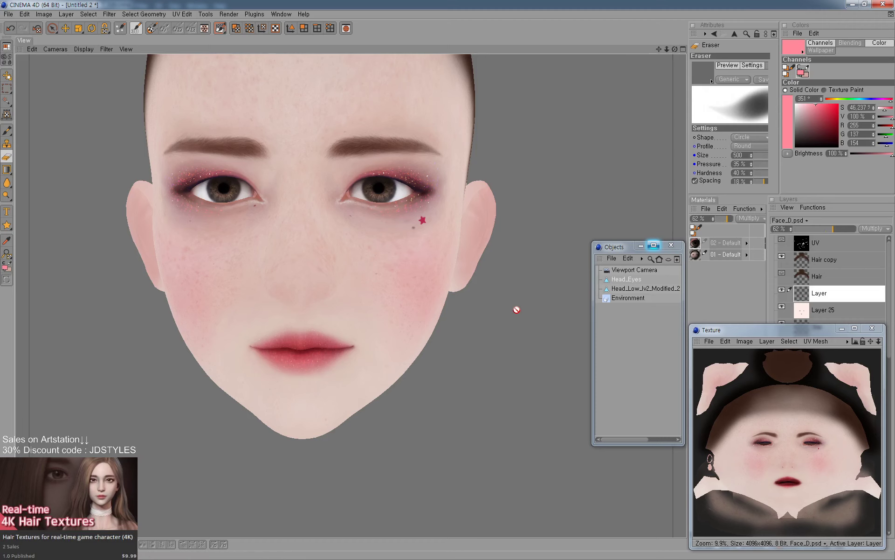
Add a new Normal layer above the blush layer.
click(819, 312)
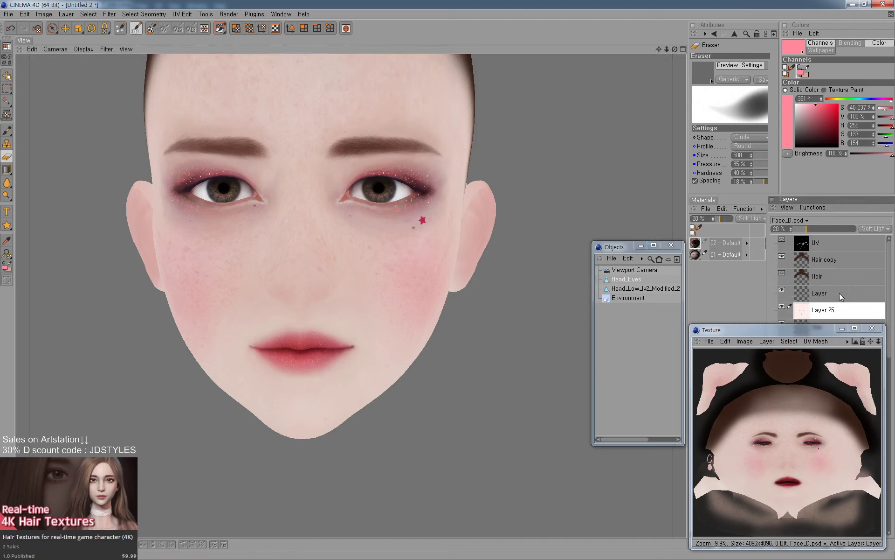
right_click(827, 295)
click(791, 311)
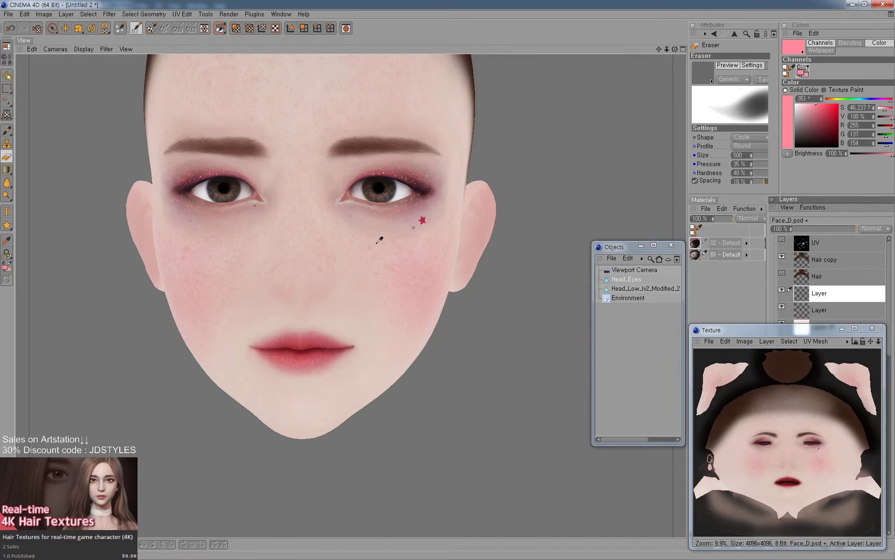
Sample the skin tone beside the nose as the paint colour and reduce the brush to size 40.
ctrl+click(355, 268)
key(bracketleft)
key(bracketleft)
key(bracketleft)
key(bracketleft)
key(bracketleft)
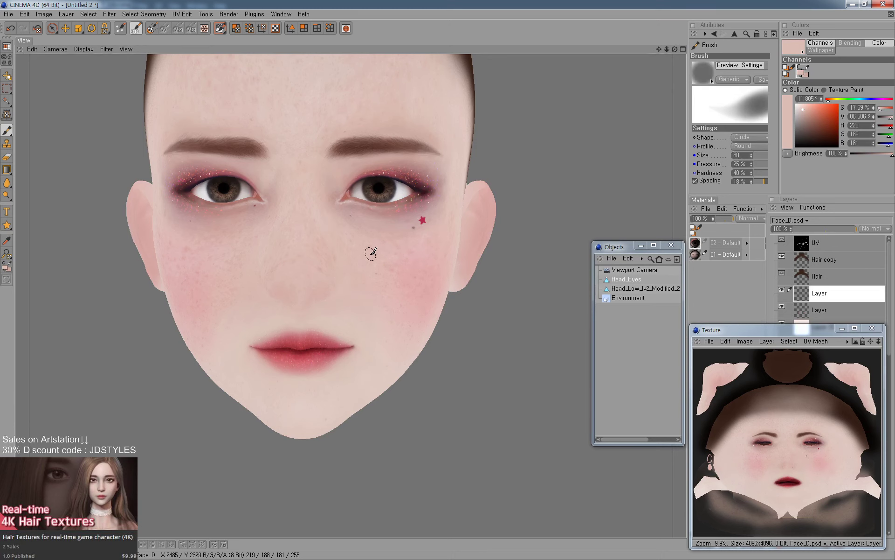
key(bracketleft)
key(bracketleft)
key(bracketleft)
key(bracketleft)
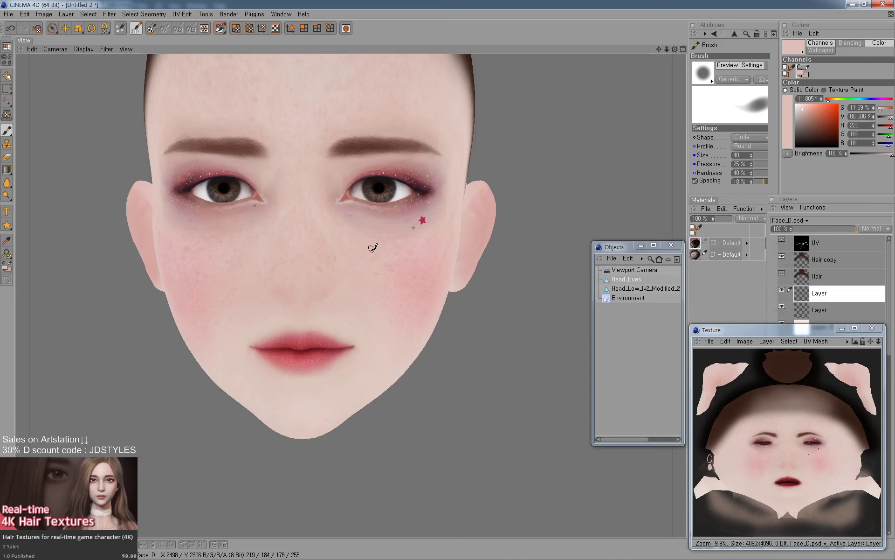
Raise the brush pressure to 100% and cover blemishes on the cheek below the star with skin tones sampled around them.
key(apostrophe)
key(apostrophe)
key(apostrophe)
key(apostrophe)
key(apostrophe)
key(apostrophe)
key(apostrophe)
key(apostrophe)
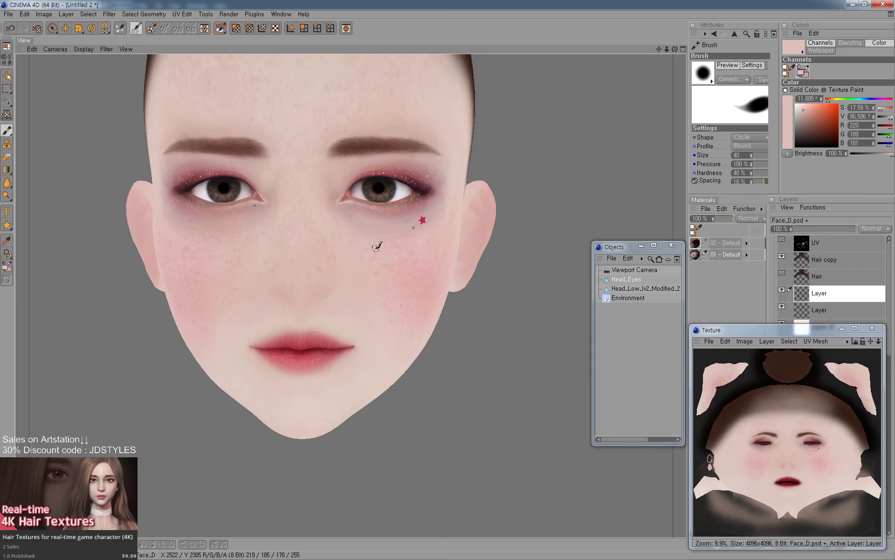
ctrl+click(391, 265)
ctrl+click(392, 252)
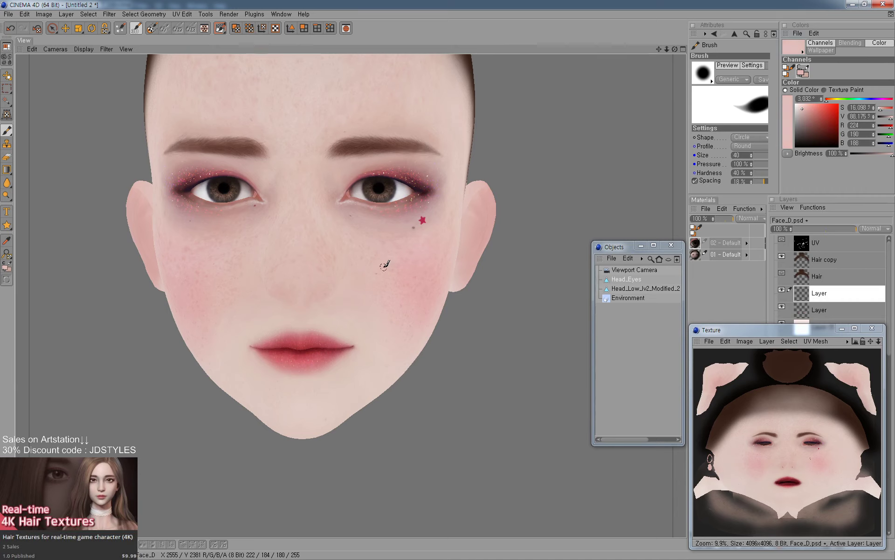
ctrl+click(373, 249)
alt+middle_drag(426, 272, 495, 286)
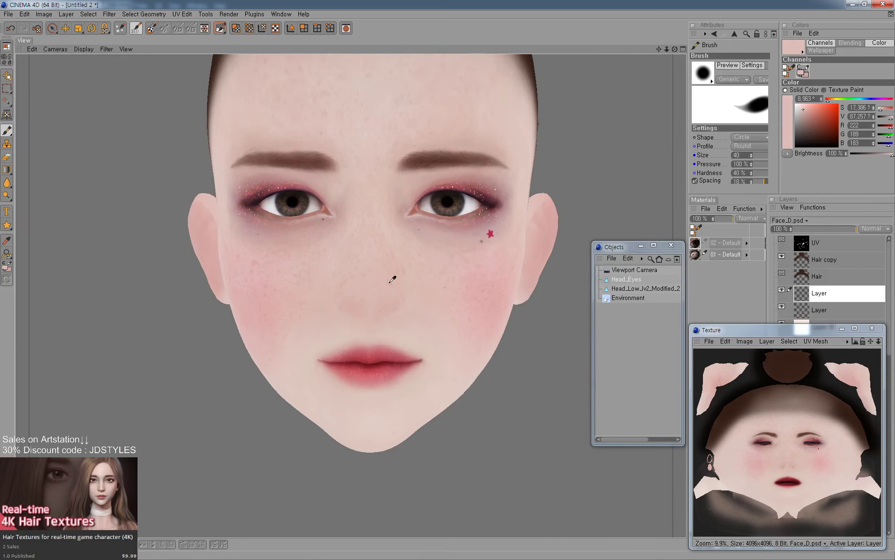
Reduce the brush to size 30 and retouch the spots on the nose with sampled nose skin tones.
ctrl+click(390, 285)
key(bracketleft)
ctrl+click(373, 278)
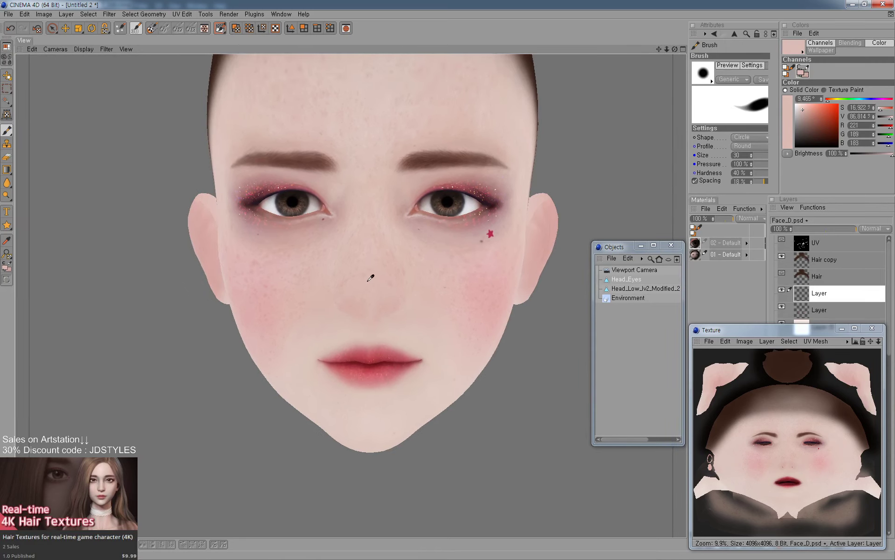
Cover the dark specks on the blushed cheek opposite the star with pink skin tones sampled beside each one.
ctrl+click(262, 262)
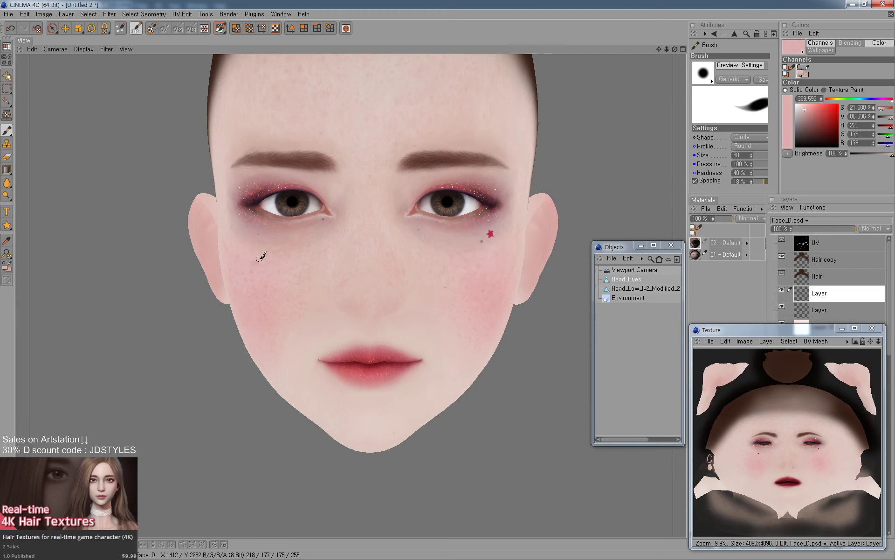
ctrl+click(253, 262)
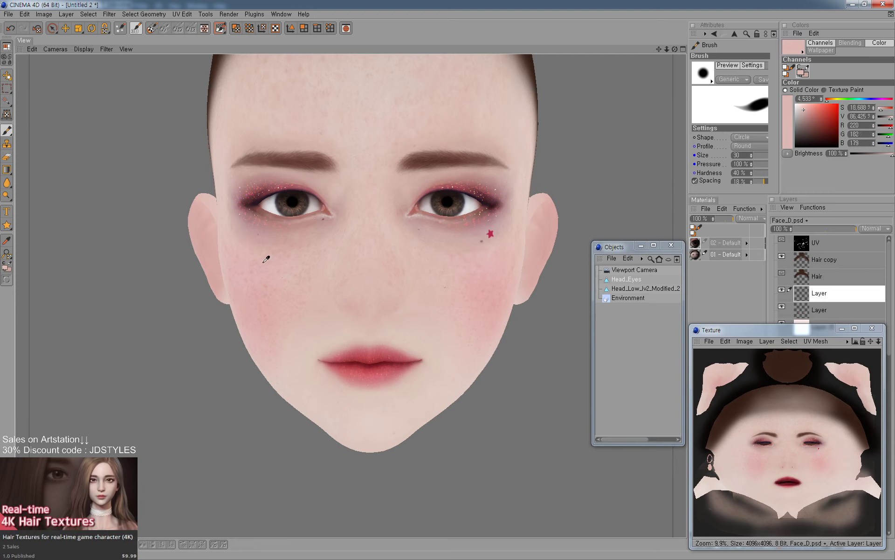
ctrl+click(272, 276)
ctrl+click(252, 271)
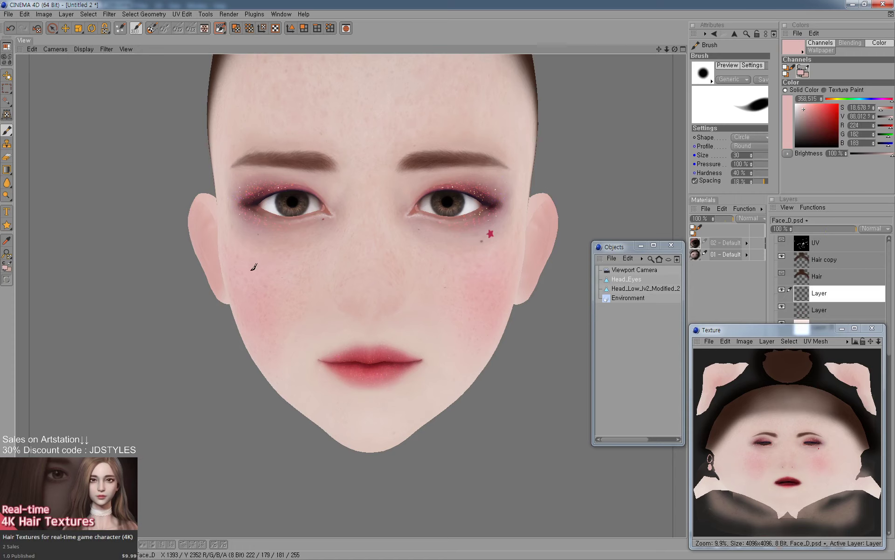
ctrl+click(289, 251)
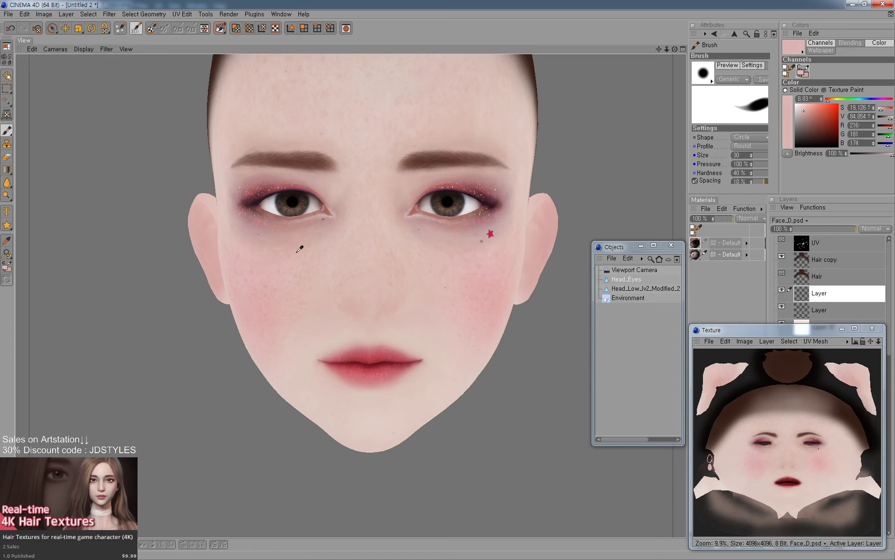
Retouch the spots on the nose bridge and the side of the nose with locally sampled skin tones.
ctrl+click(389, 246)
ctrl+click(366, 217)
ctrl+click(390, 278)
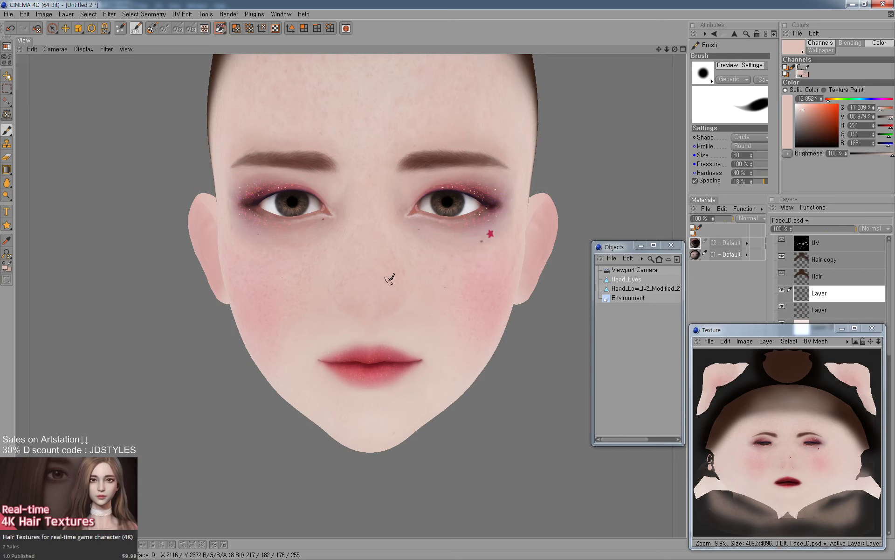
Paint out the remaining specks between the nose and the star-side cheek blush with sampled skin tones at size 30.
ctrl+click(433, 266)
ctrl+click(416, 262)
alt+middle_drag(444, 285, 438, 300)
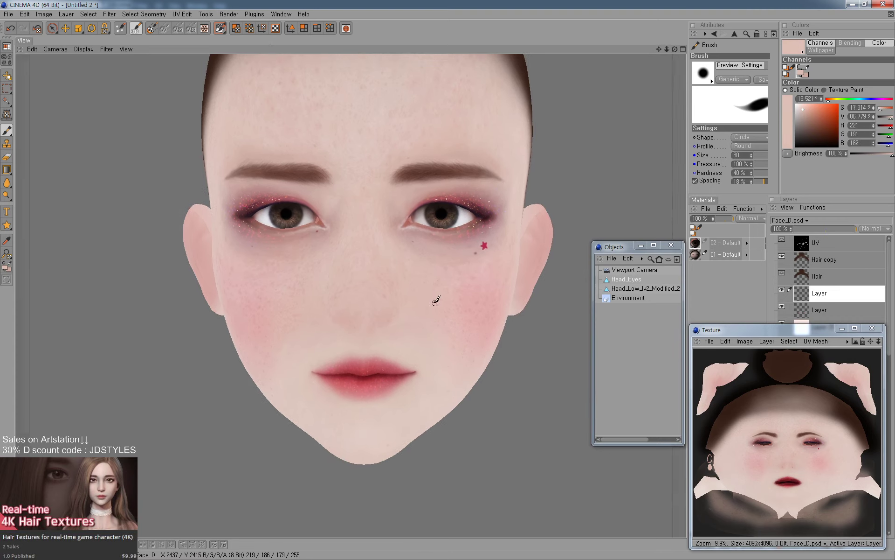
ctrl+click(450, 272)
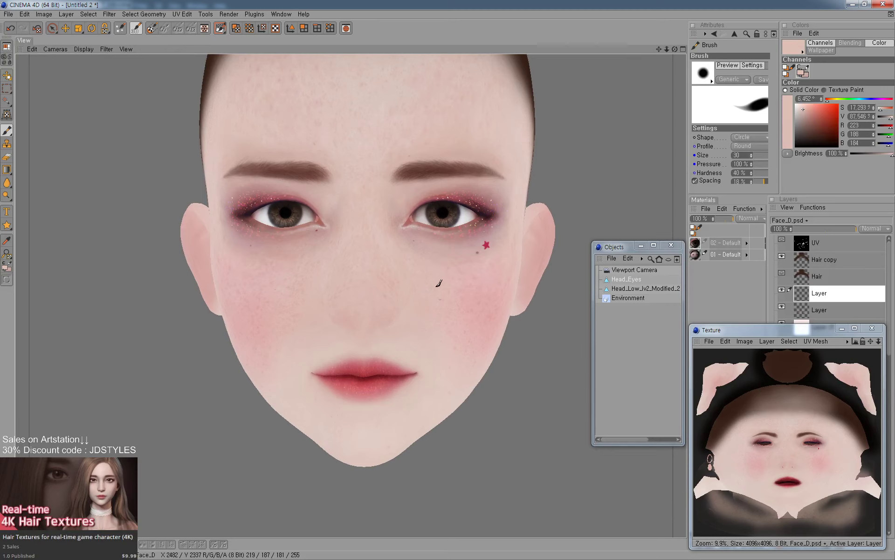
ctrl+click(460, 274)
ctrl+click(448, 284)
alt+middle_drag(445, 272, 436, 323)
Paint pale pink highlights (RGB 255, 237, 235) around the inner eye corners with a size 90 brush at 50% pressure.
drag(804, 108, 800, 105)
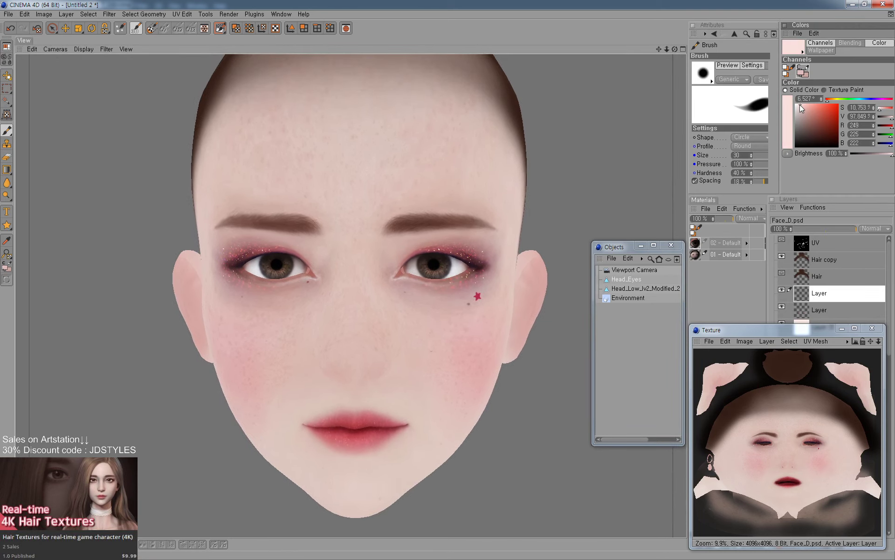
key(bracketright)
key(bracketright)
key(bracketright)
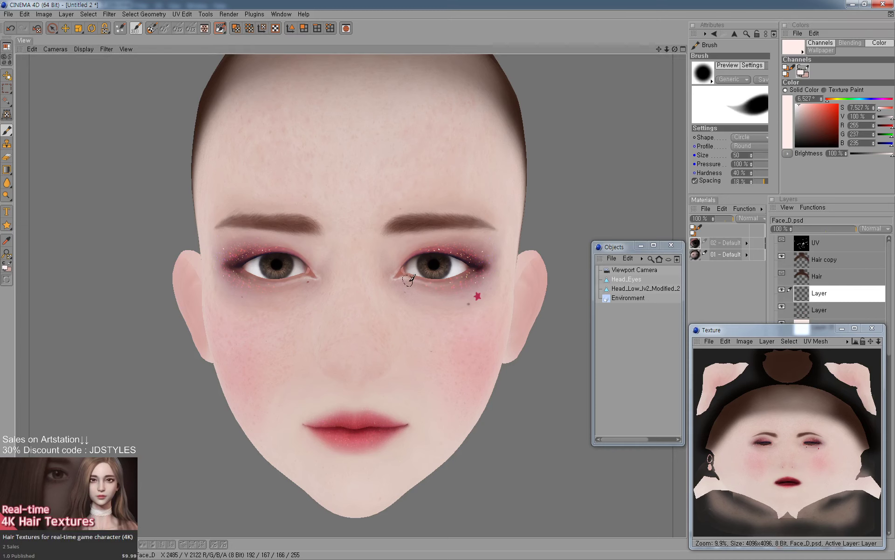
scroll(400, 283, up, 3)
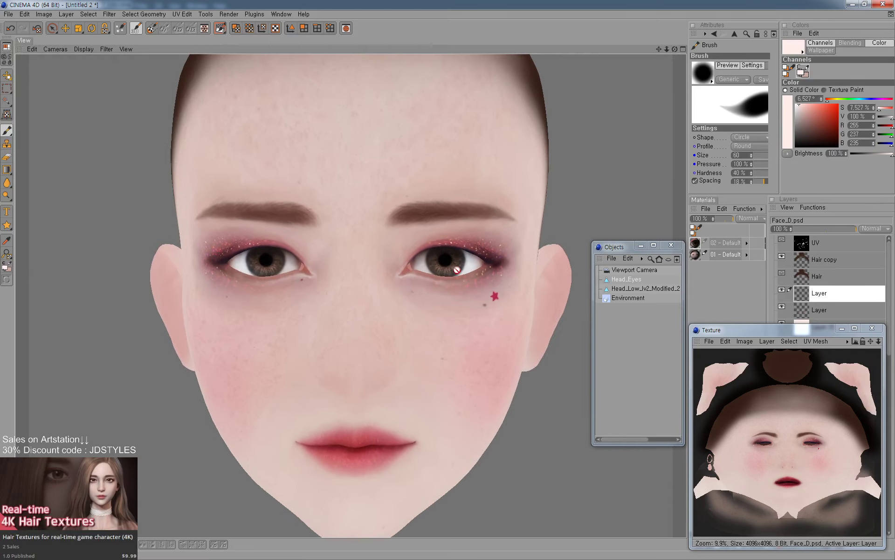
mouse_move(404, 279)
middle_down()
mouse_move(407, 263)
mouse_move(404, 280)
mouse_move(451, 279)
middle_up()
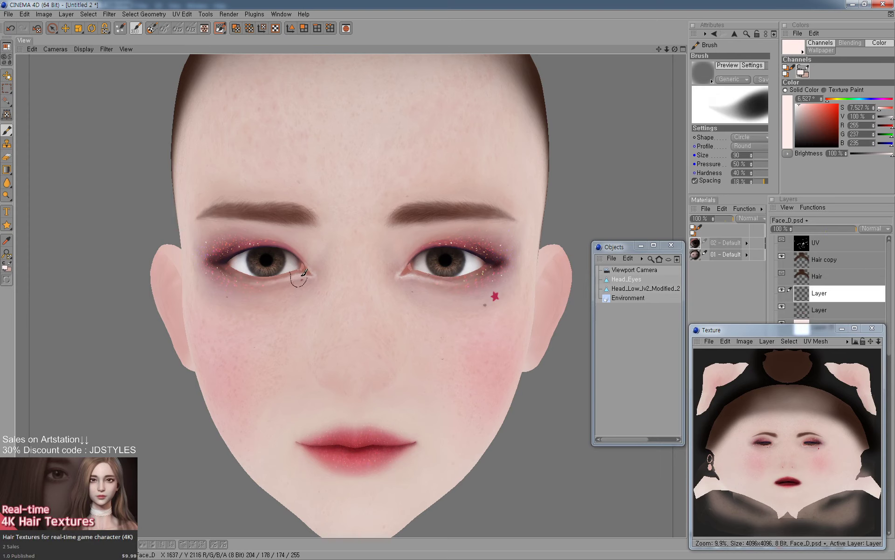
middle_drag(315, 265, 312, 264)
key(bracketright)
drag(397, 267, 406, 279)
middle_drag(406, 270, 404, 275)
click(513, 272)
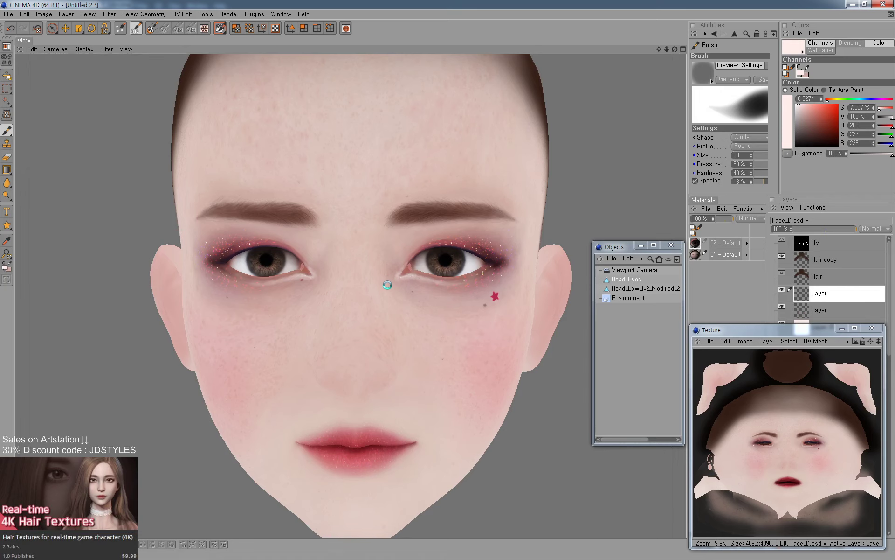
On the blemish layer, sample the eyebrow brown and fill the upper edge of the eyebrow opposite the star with a smaller brush.
alt+drag(392, 285, 445, 343)
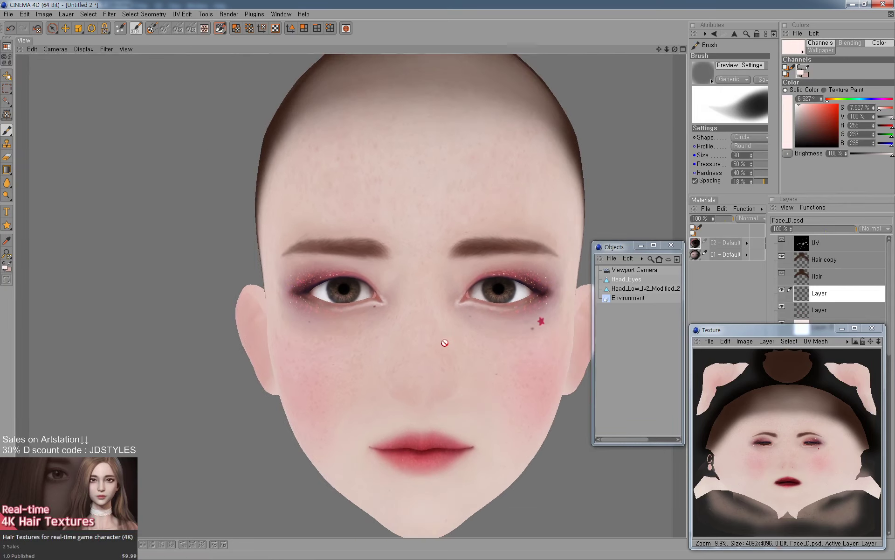
scroll(379, 306, up, 5)
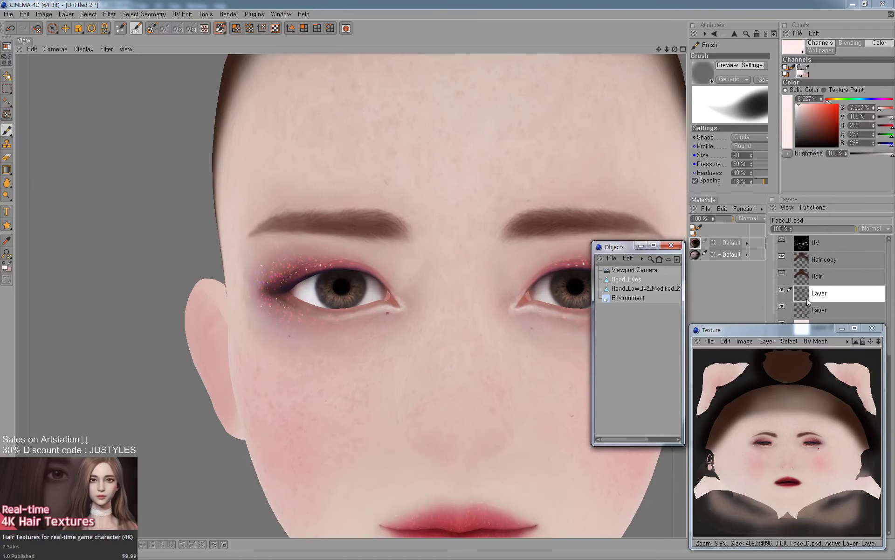
click(807, 299)
ctrl+click(370, 223)
key(bracketleft)
key(bracketleft)
key(bracketleft)
key(bracketleft)
key(bracketleft)
key(bracketleft)
key(bracketleft)
key(bracketleft)
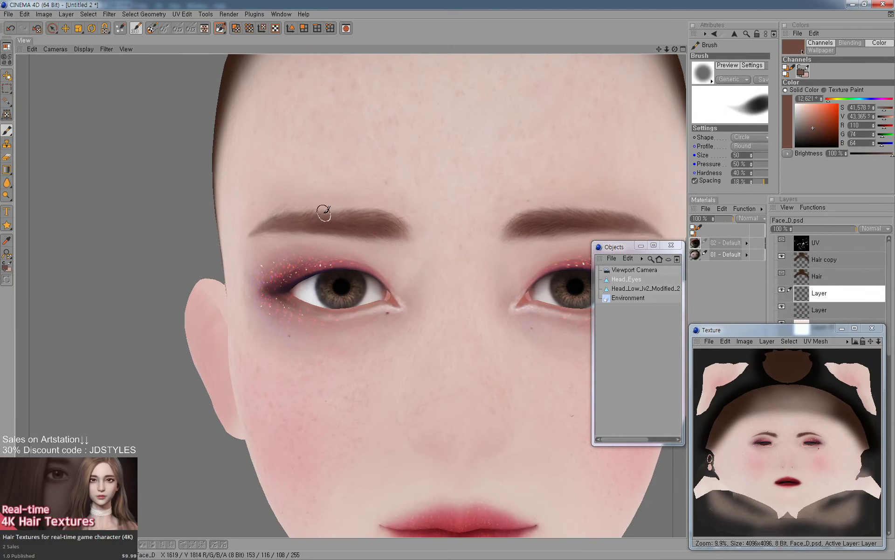
drag(348, 210, 336, 212)
mouse_move(327, 212)
middle_down()
mouse_move(336, 208)
mouse_move(306, 214)
mouse_move(326, 213)
middle_up()
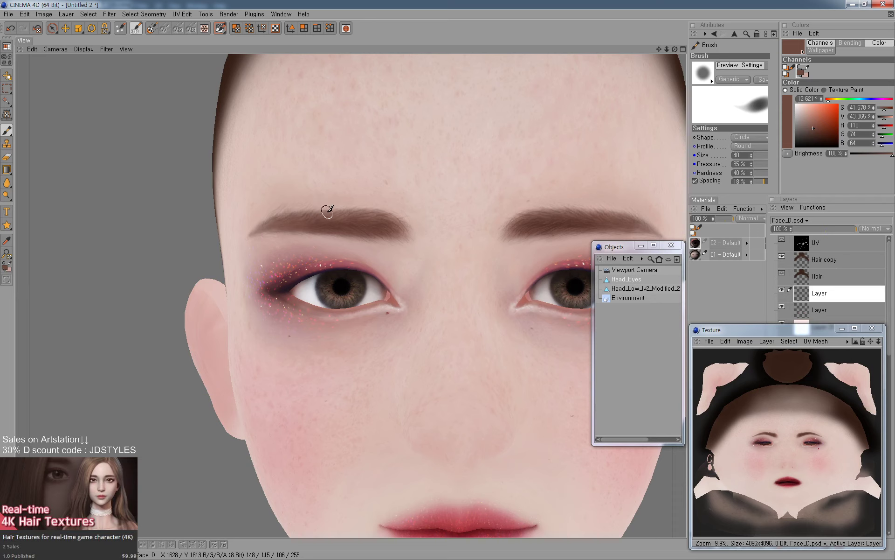
Fill in the lower edge and inner end of the same eyebrow in brown at 35% pressure, enlarging the brush from 50 to 80.
key(bracketright)
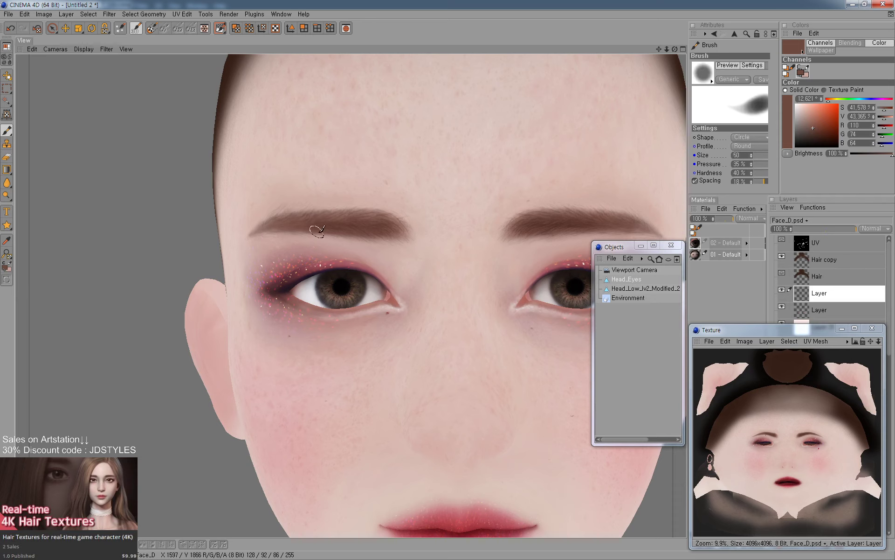
middle_drag(317, 230, 295, 231)
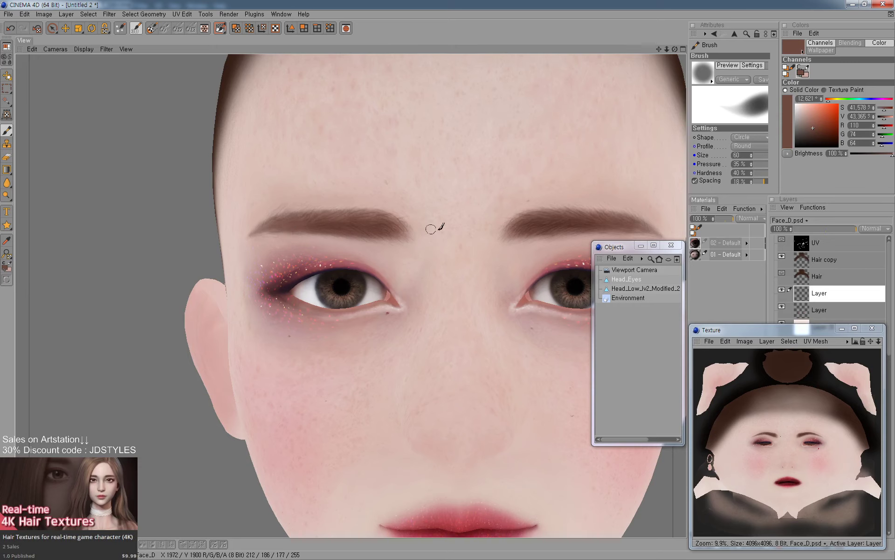
middle_drag(407, 234, 384, 238)
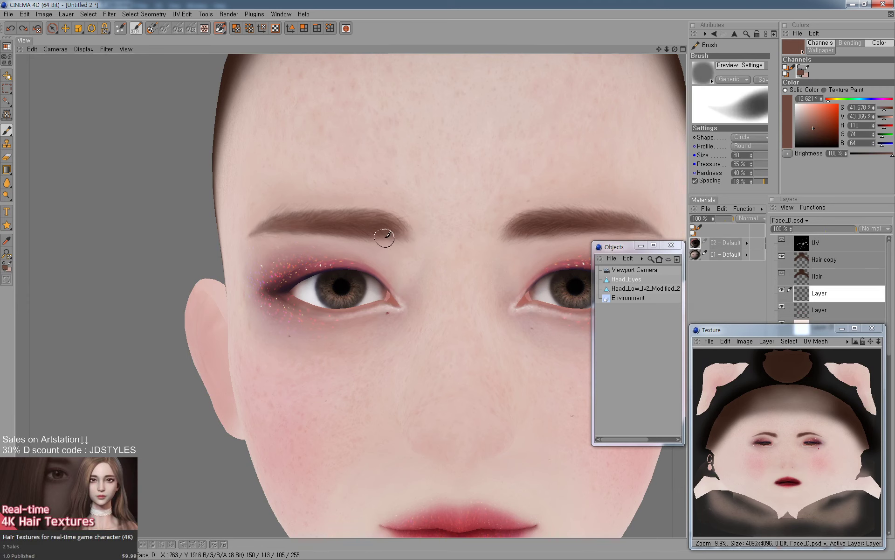
drag(384, 238, 394, 234)
Trim the underside of that eyebrow's outer end with sampled skin tones at 35% pressure, reducing the brush to size 20.
alt+middle_drag(455, 238, 435, 231)
ctrl+click(278, 232)
key(bracketleft)
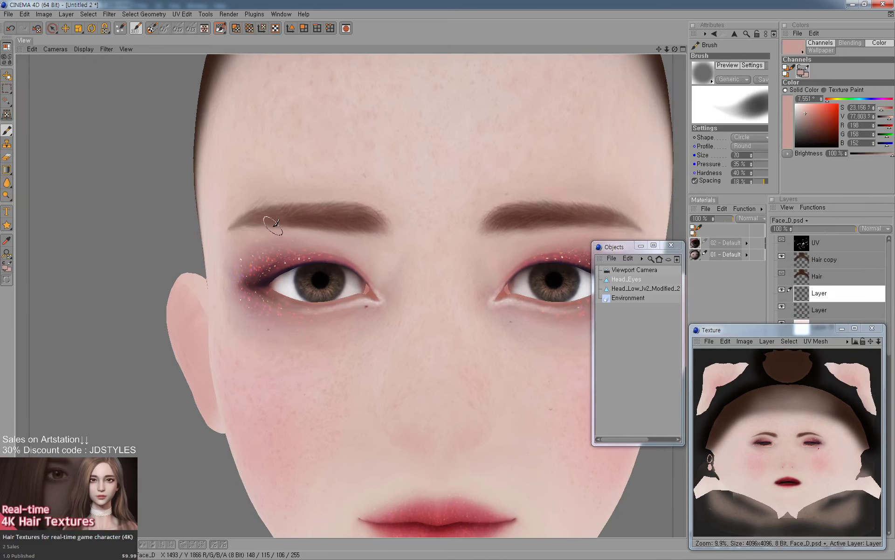
middle_drag(275, 225, 233, 230)
ctrl+click(233, 230)
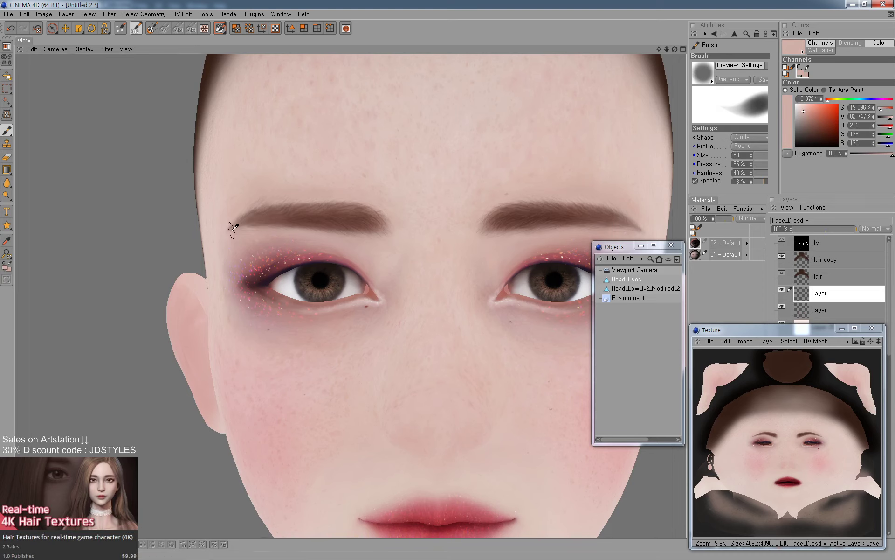
ctrl+click(242, 231)
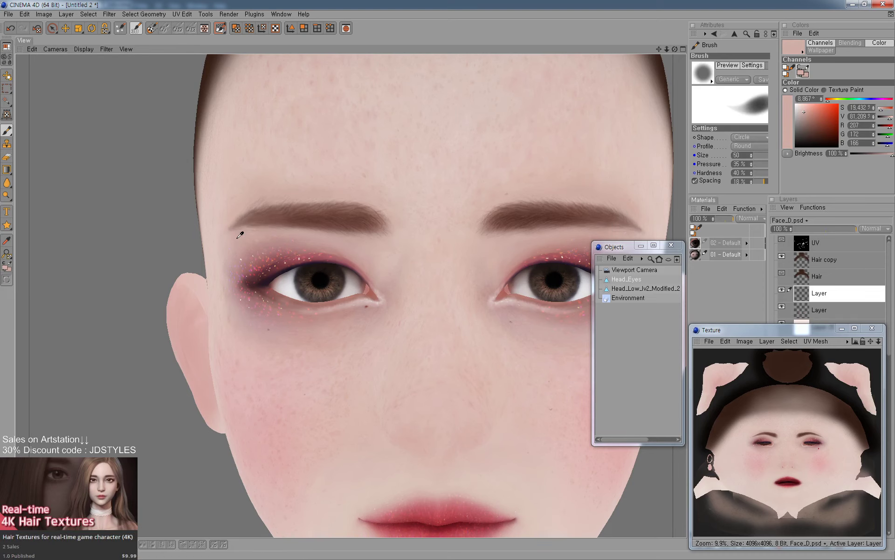
mouse_move(250, 230)
mouse_down()
mouse_move(262, 226)
mouse_move(246, 234)
mouse_move(291, 241)
mouse_up()
key(ctrl+z)
middle_drag(291, 241, 279, 230)
ctrl+click(280, 229)
drag(280, 229, 299, 225)
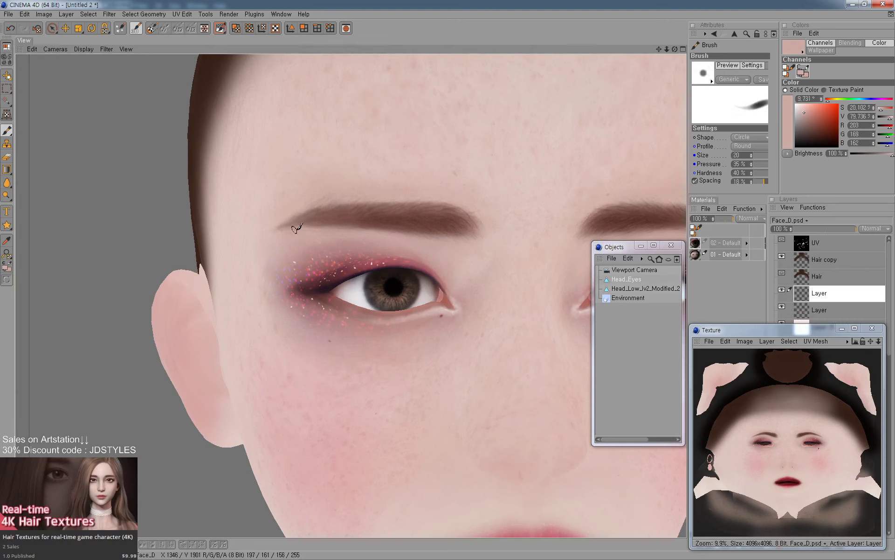
Clean up the same eyebrow's tail tip and upper outer edge with sampled forehead and temple skin tones.
ctrl+click(300, 219)
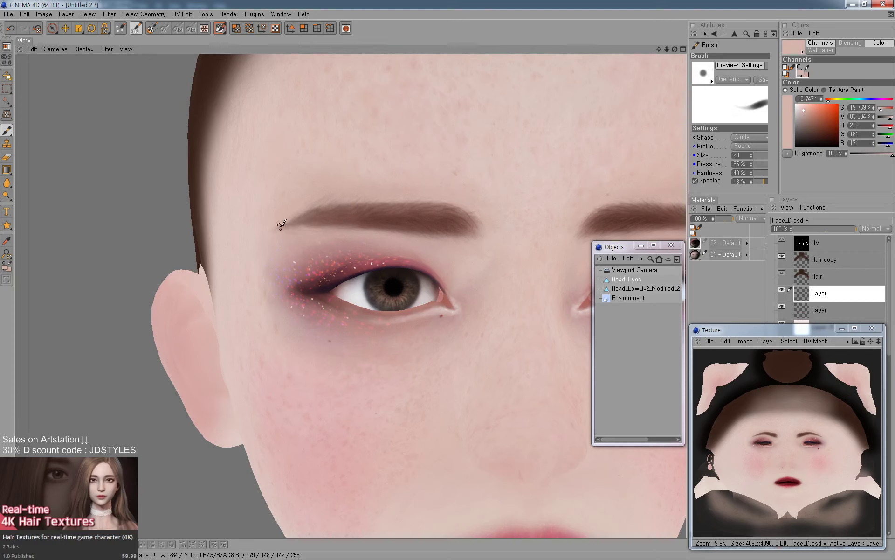
middle_drag(281, 225, 277, 232)
ctrl+click(279, 237)
drag(276, 230, 306, 214)
middle_drag(274, 226, 277, 225)
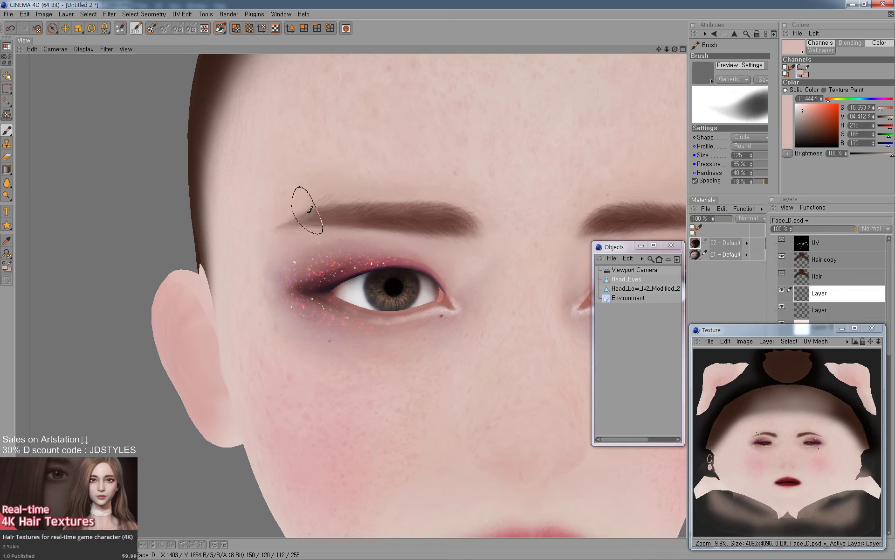
middle_drag(313, 202, 297, 206)
ctrl+click(330, 194)
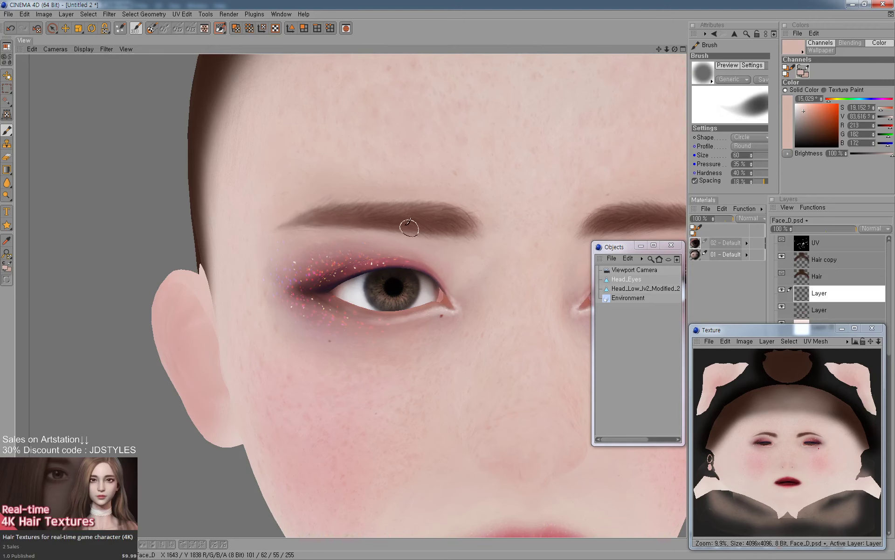
Sample the brown of the star-side eyebrow and fill in its lower edge with a size 40 brush.
alt+middle_drag(409, 228, 292, 238)
alt+middle_drag(469, 258, 384, 256)
alt+drag(396, 243, 378, 241)
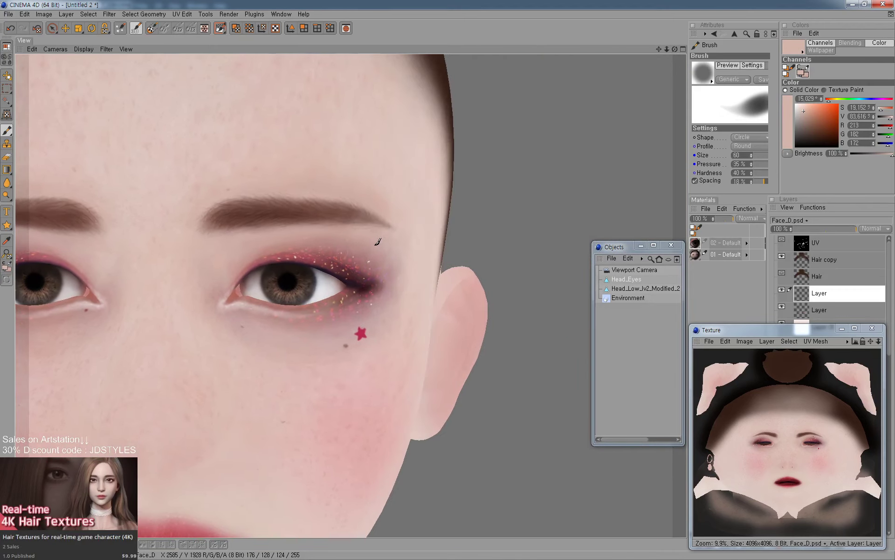
ctrl+click(306, 209)
middle_drag(306, 210, 306, 226)
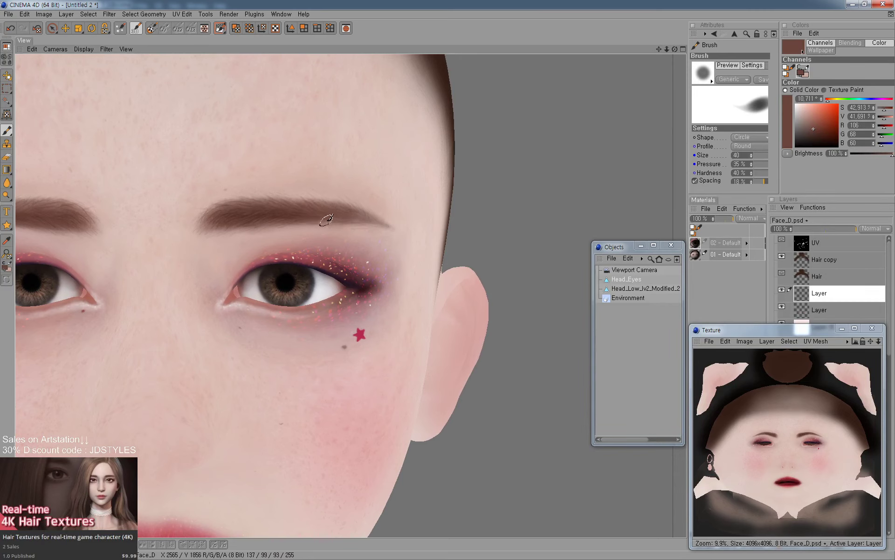
Sharpen the star-side eyebrow's tail by painting sampled skin tone around it with a size 20 brush.
ctrl+click(396, 219)
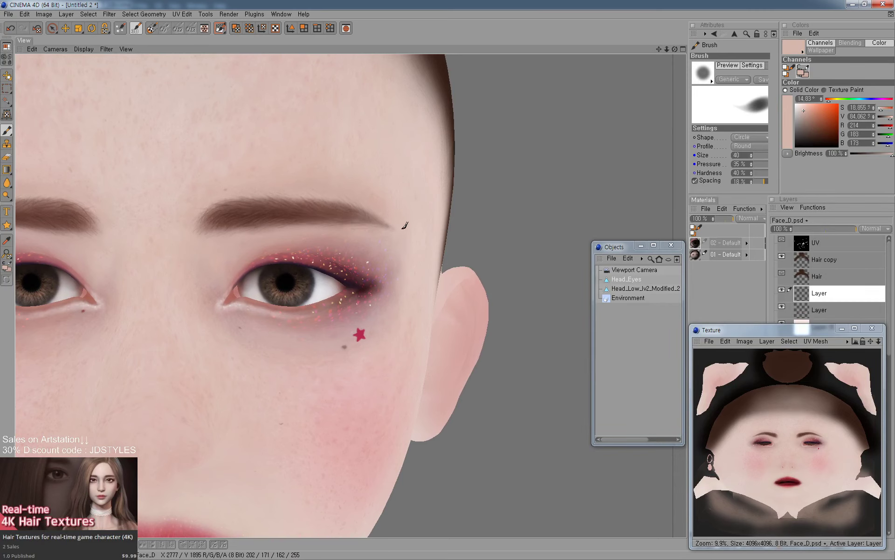
middle_drag(396, 221, 374, 208)
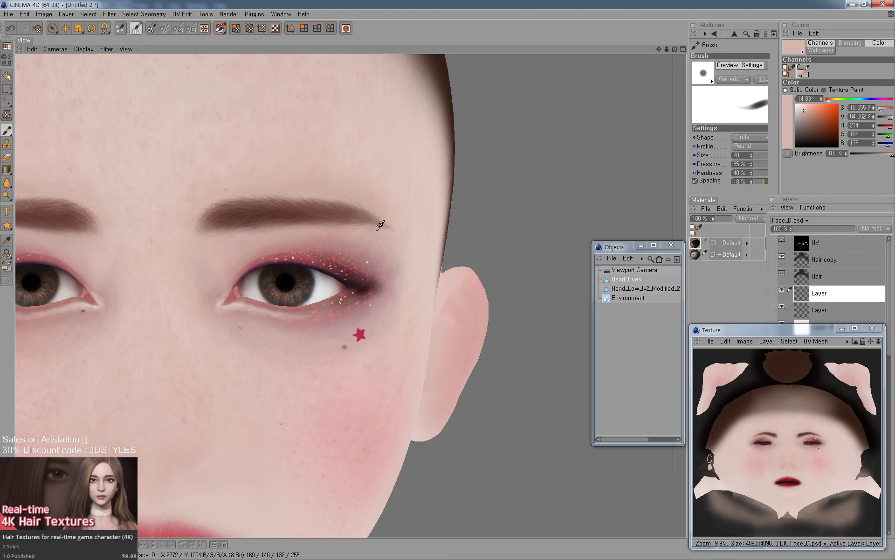
scroll(406, 214, down, 6)
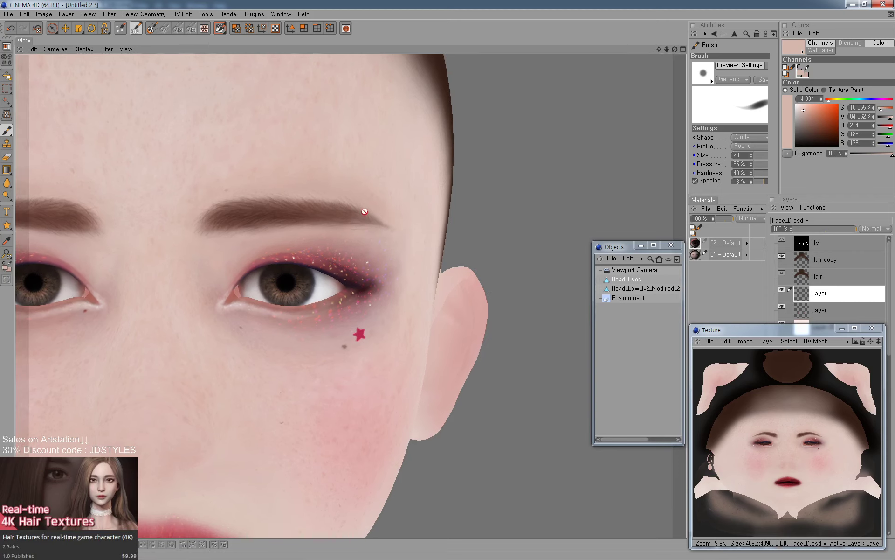
Soften the upper outer edge of the star-side eyebrow with sampled temple skin tone and a size 50 brush.
scroll(394, 259, up, 1)
ctrl+click(399, 232)
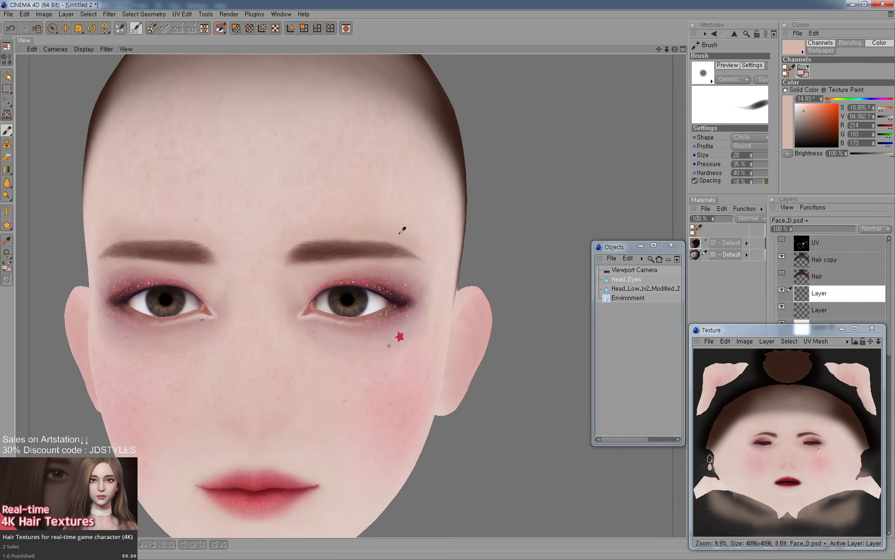
key(bracketright)
key(bracketright)
key(bracketright)
key(bracketright)
middle_drag(394, 239, 422, 249)
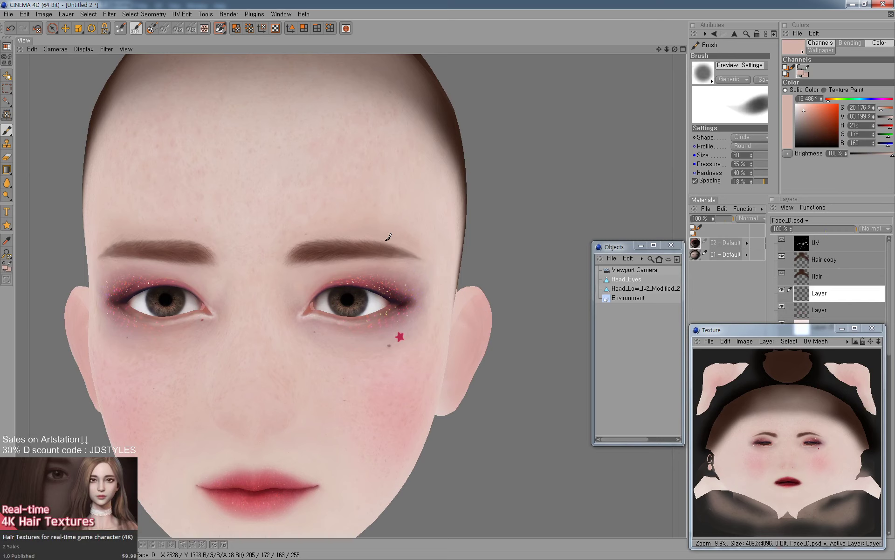
Trim the lower edge of the star-side eyebrow with skin tones sampled beneath it, enlarging the brush to size 80.
alt+middle_drag(302, 294, 545, 253)
scroll(352, 243, up, 1)
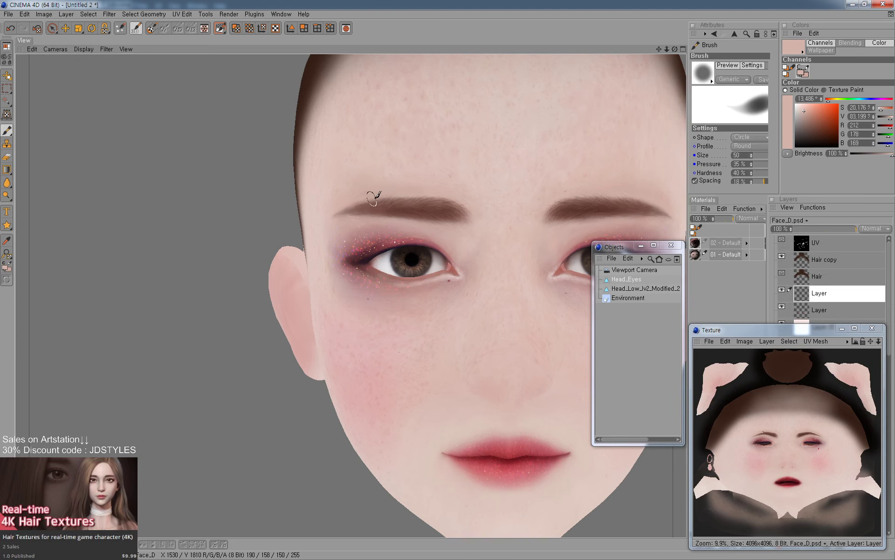
mouse_move(504, 198)
alt+mouse_down()
mouse_move(376, 212)
mouse_move(366, 200)
mouse_move(419, 178)
alt+mouse_up()
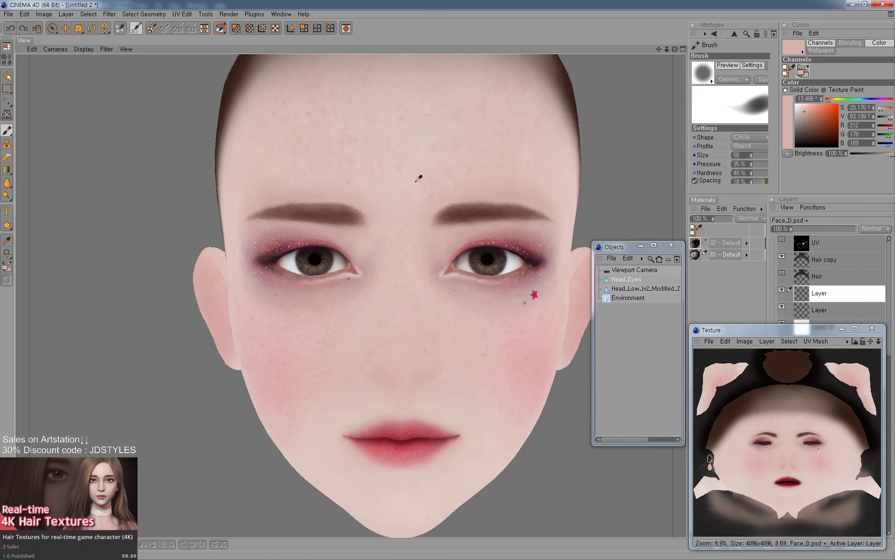
alt+drag(493, 196, 508, 236)
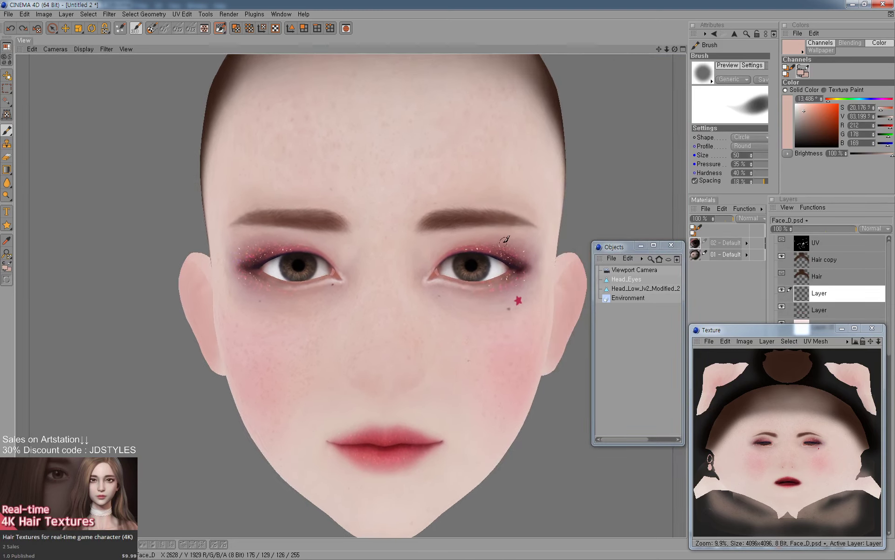
ctrl+click(516, 228)
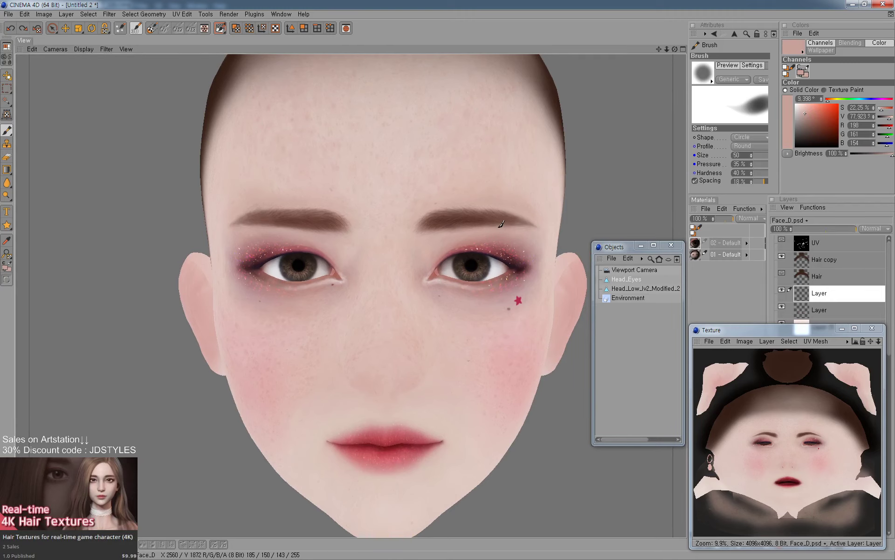
alt+right_drag(515, 228, 540, 225)
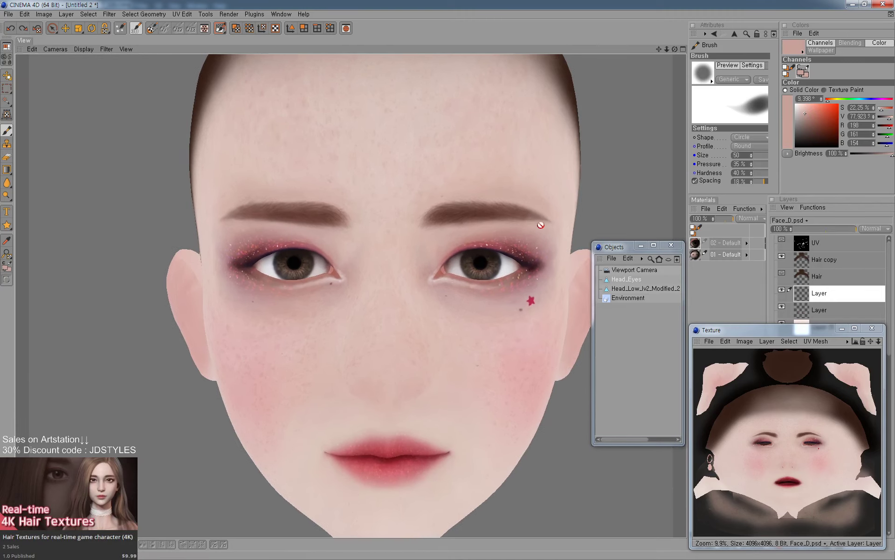
ctrl+click(524, 221)
key(bracketright)
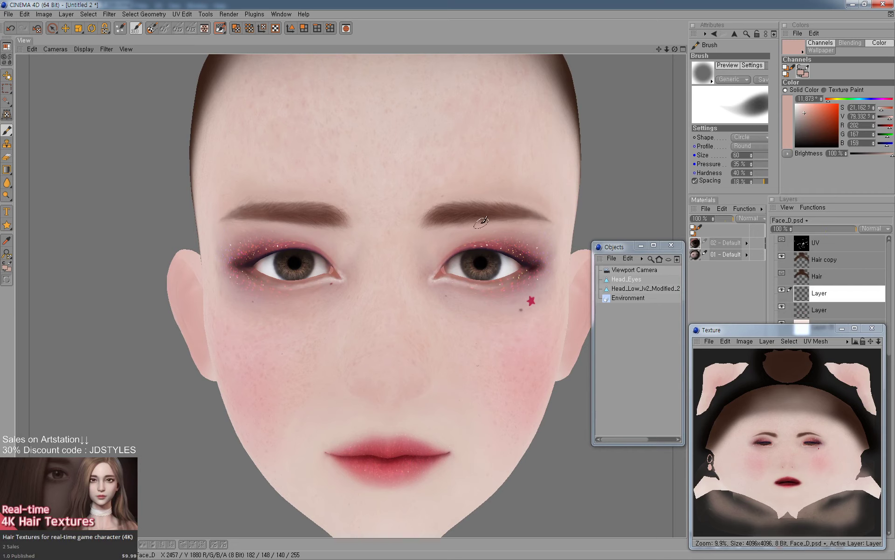
key(bracketright)
key(bracketright)
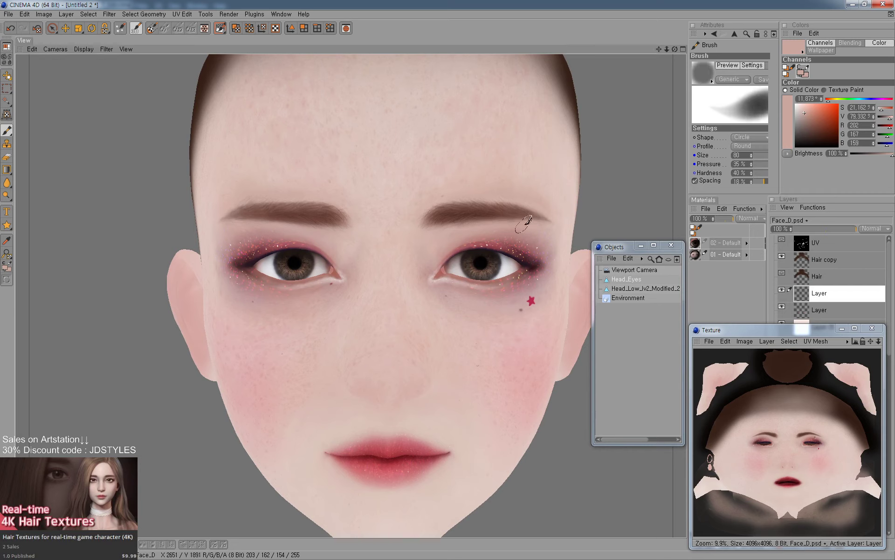
middle_drag(449, 225, 515, 221)
Blend the skin around the star-side eyebrow's inner half with sampled tones and a size 125 brush.
ctrl+click(451, 228)
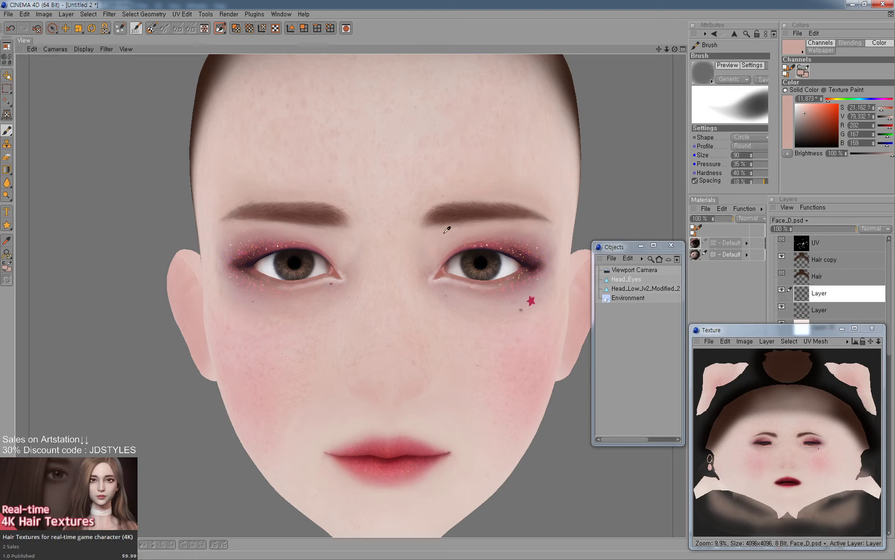
key(bracketright)
ctrl+click(461, 207)
ctrl+click(440, 240)
ctrl+click(436, 218)
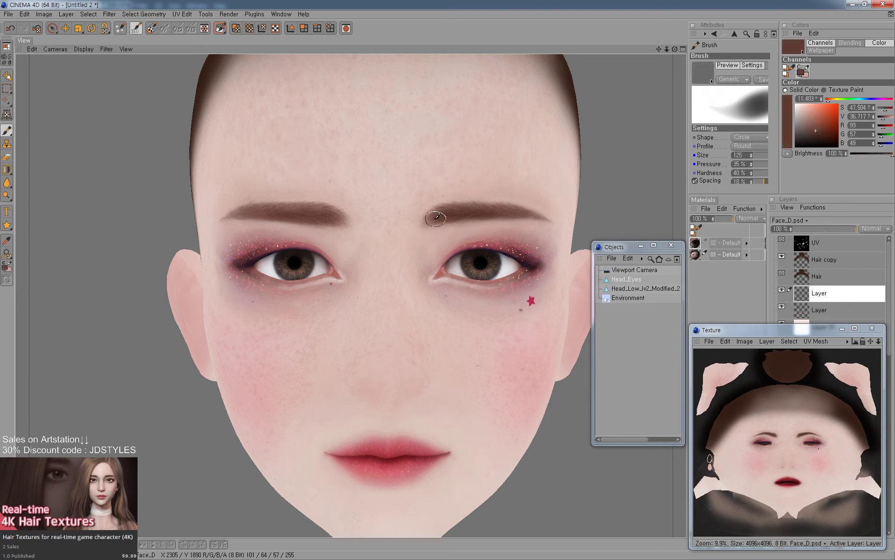
ctrl+click(424, 230)
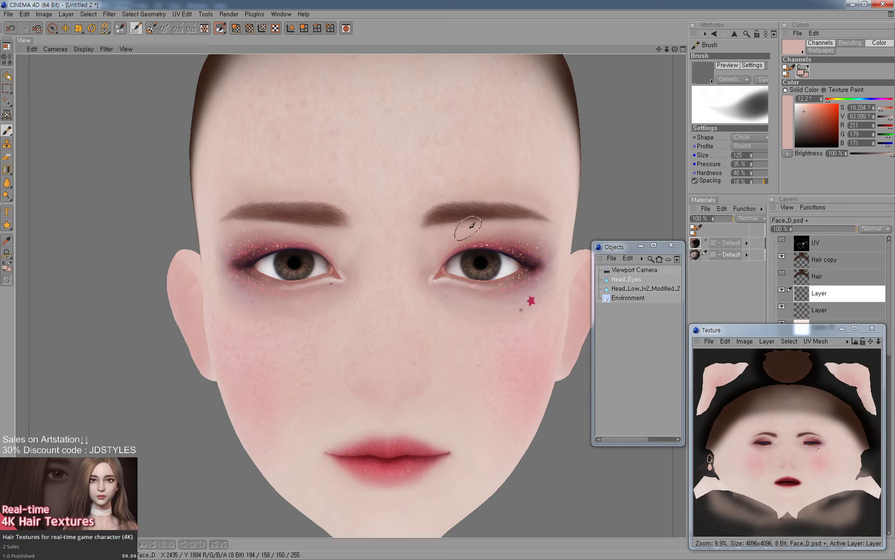
mouse_move(469, 226)
middle_down()
mouse_move(475, 199)
mouse_move(443, 201)
mouse_move(415, 222)
mouse_move(448, 202)
middle_up()
Smooth the upper edge of the star-side eyebrow with forehead skin tones sampled just above it.
ctrl+click(469, 189)
ctrl+click(502, 198)
middle_drag(516, 202, 488, 200)
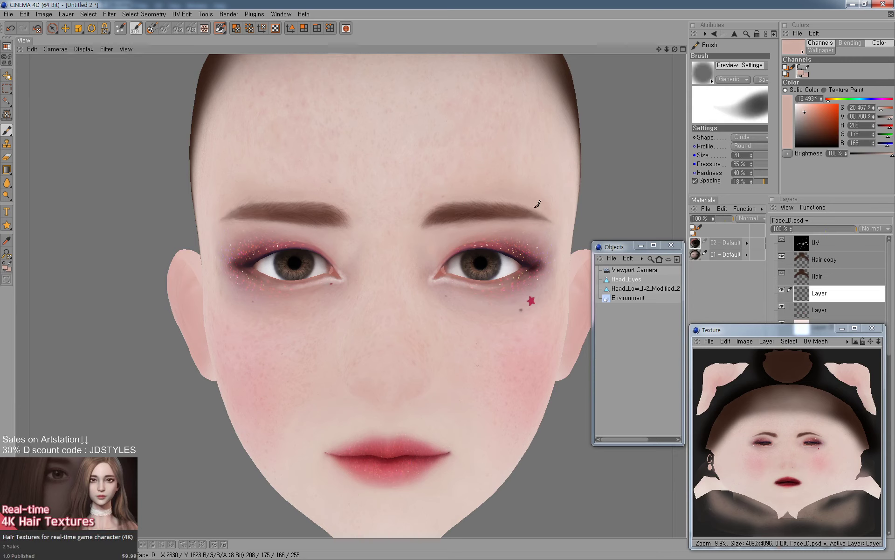
Soften the inner end of the opposite eyebrow with sampled skin tone, enlarging the brush to size 100.
middle_drag(340, 200, 336, 200)
ctrl+click(353, 222)
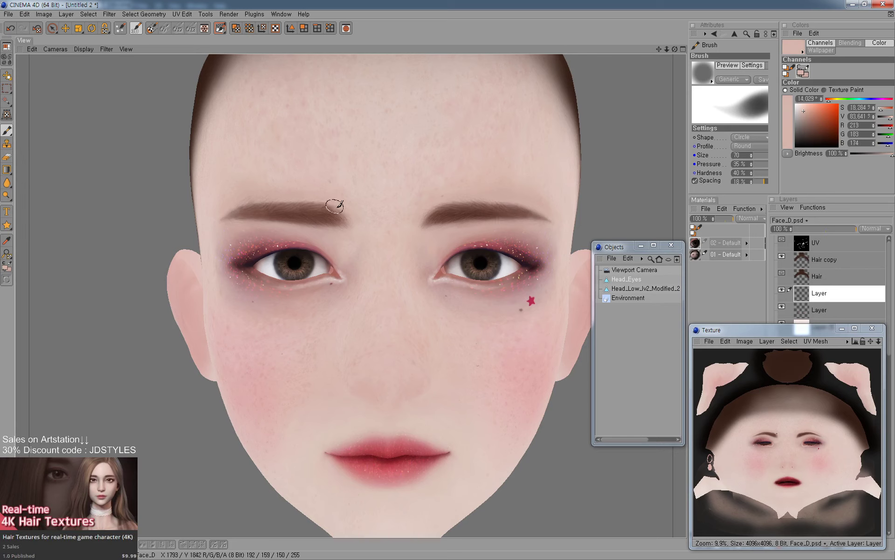
key(bracketright)
key(bracketright)
key(bracketright)
Retouch the underside of that eyebrow with sampled eyelid skin tone, undoing and redoing strokes to settle its shape.
ctrl+click(315, 228)
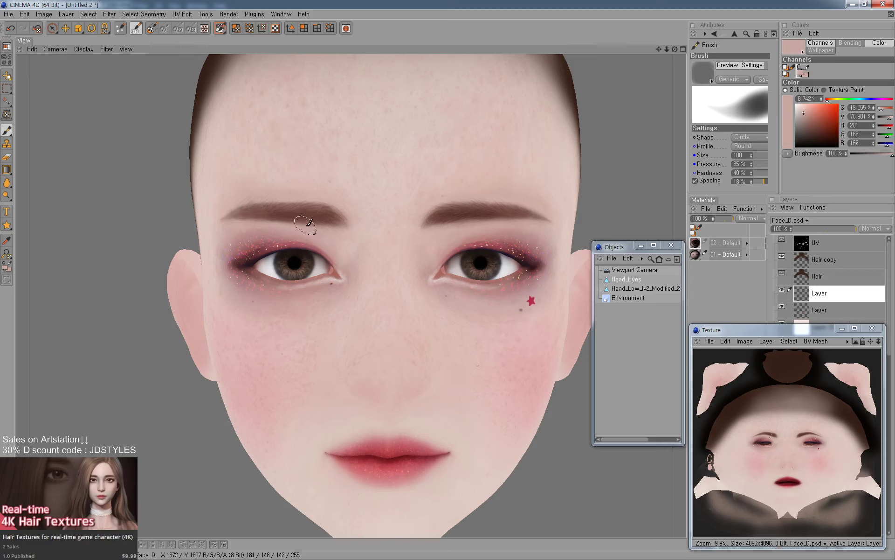
mouse_move(325, 226)
mouse_down()
mouse_move(260, 219)
mouse_move(287, 224)
mouse_up()
key(ctrl+z)
key(ctrl+z)
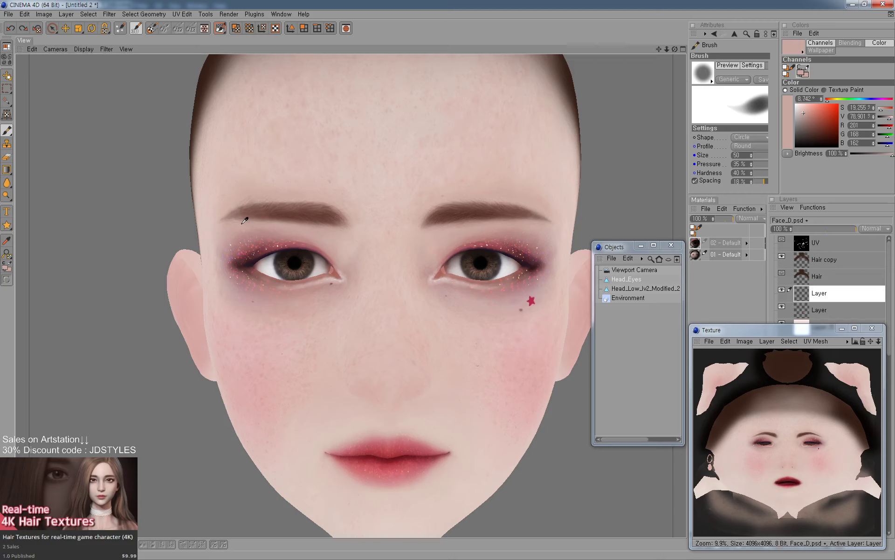
key(ctrl+z)
key(ctrl+z)
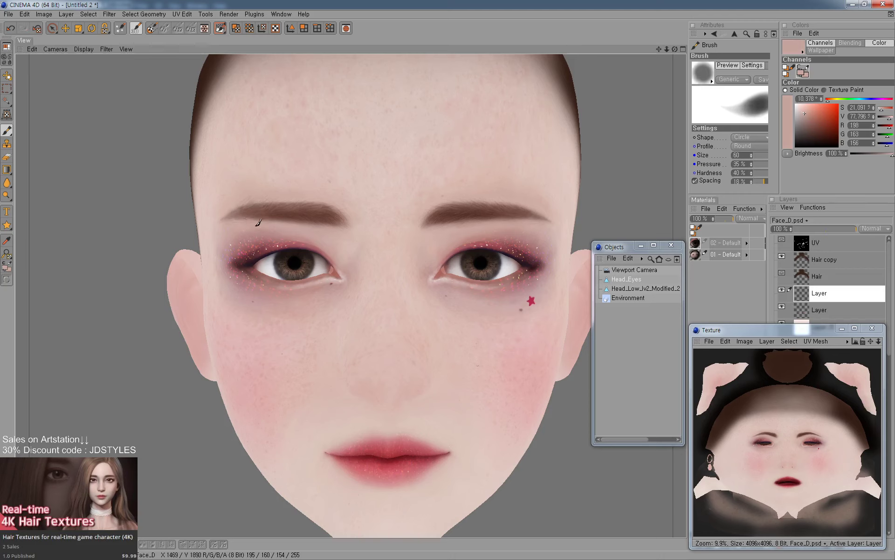
key(ctrl+y)
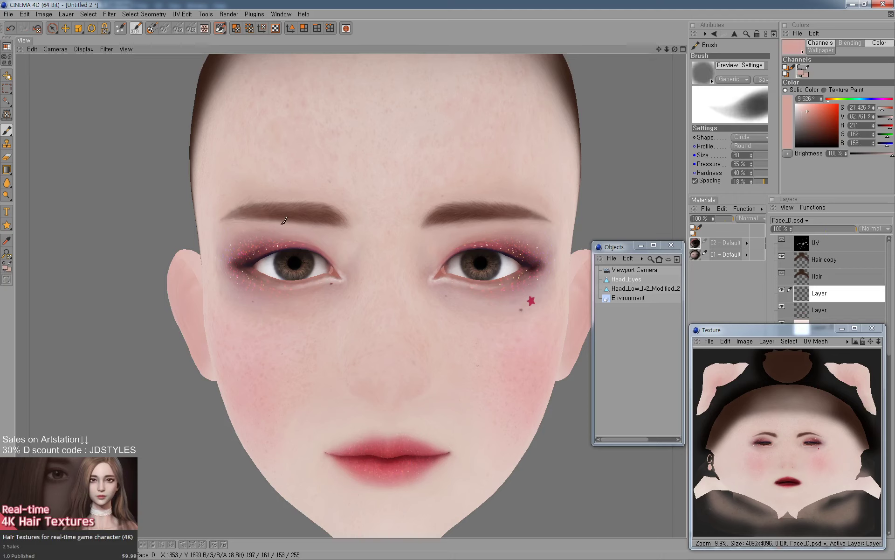
Sample that eyebrow's brown and rework its upper outer edge with a size 40 brush, undoing and redoing strokes.
alt+drag(387, 223, 445, 233)
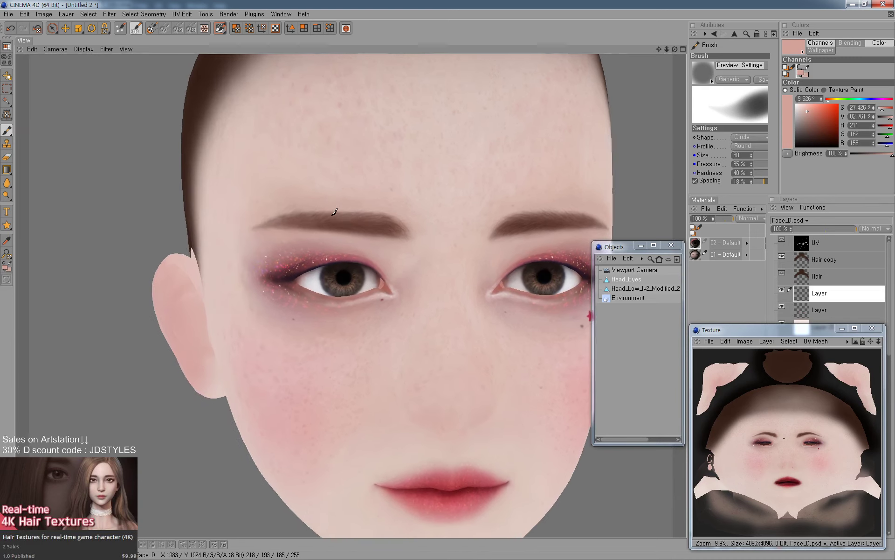
ctrl+click(341, 219)
key([)
key([)
key([)
key([)
key(ctrl+z)
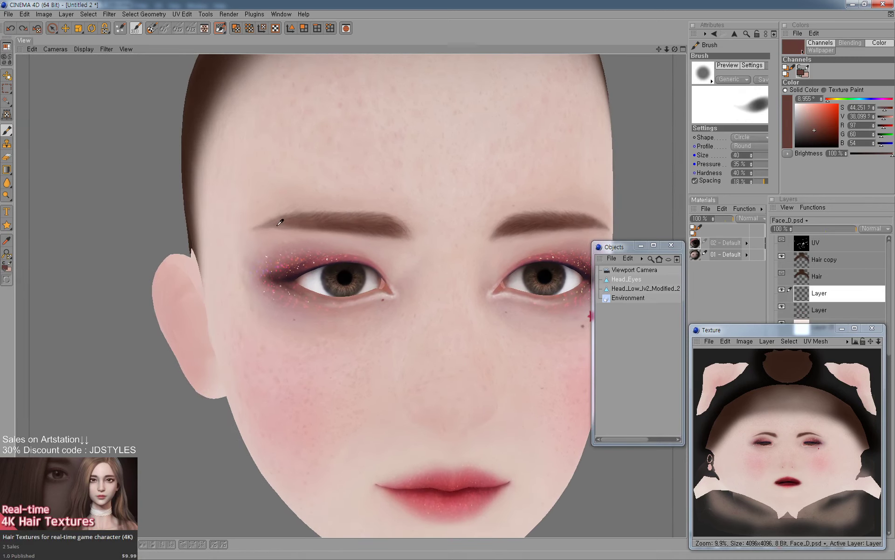
key(ctrl+z)
key(ctrl+y)
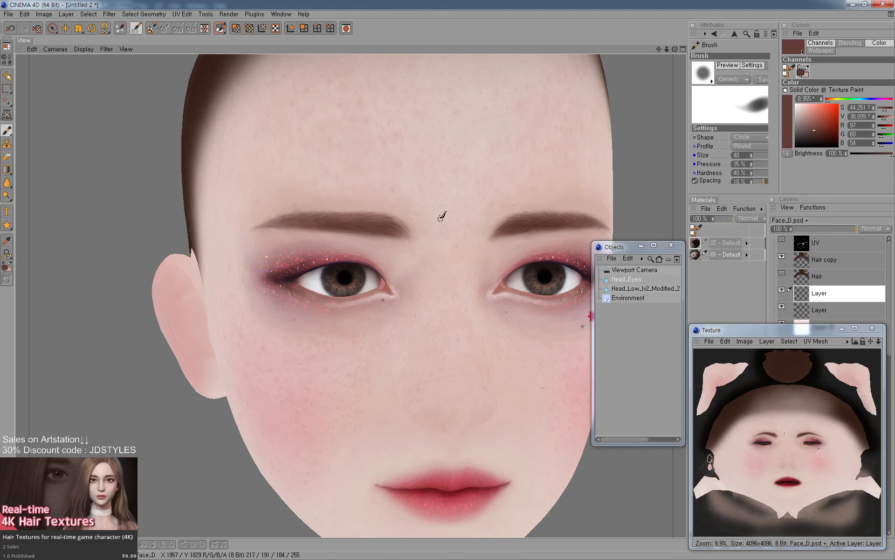
Clean up beneath the same eyebrow's tail with sampled skin tone and a size 70 brush.
mouse_move(442, 216)
alt+mouse_down()
mouse_move(440, 225)
mouse_move(480, 219)
mouse_move(491, 234)
alt+mouse_up()
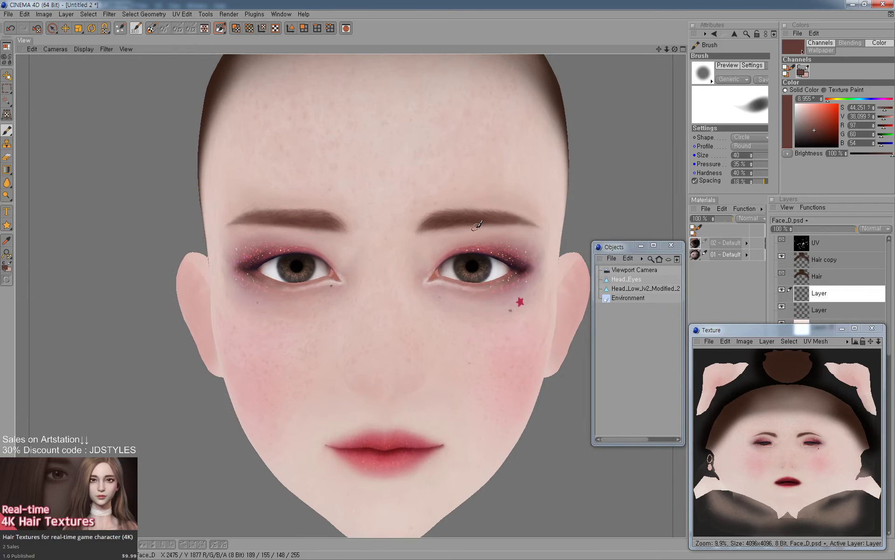
alt+middle_drag(419, 260, 473, 238)
ctrl+click(298, 208)
key(bracketright)
key(bracketright)
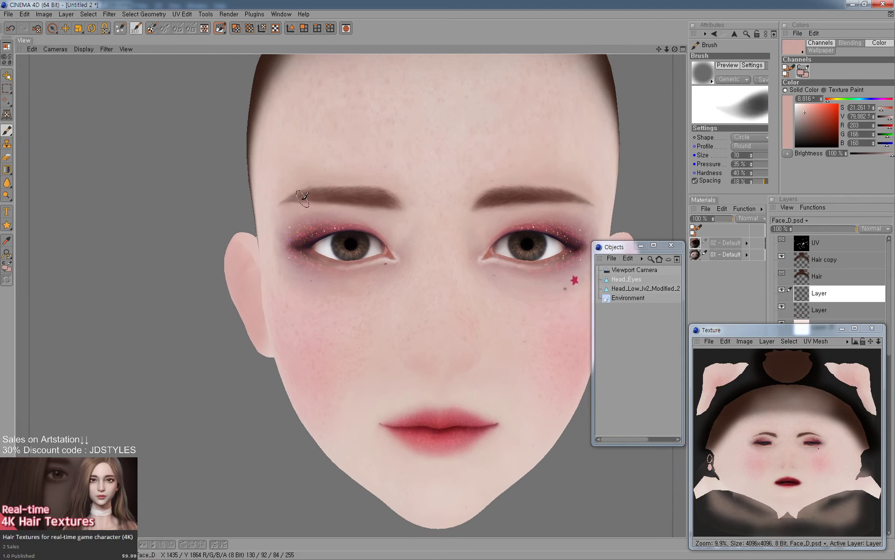
key(bracketleft)
Sample the eyebrow's brown and fill in its tail, reducing the brush to size 30.
ctrl+click(331, 194)
key(bracketright)
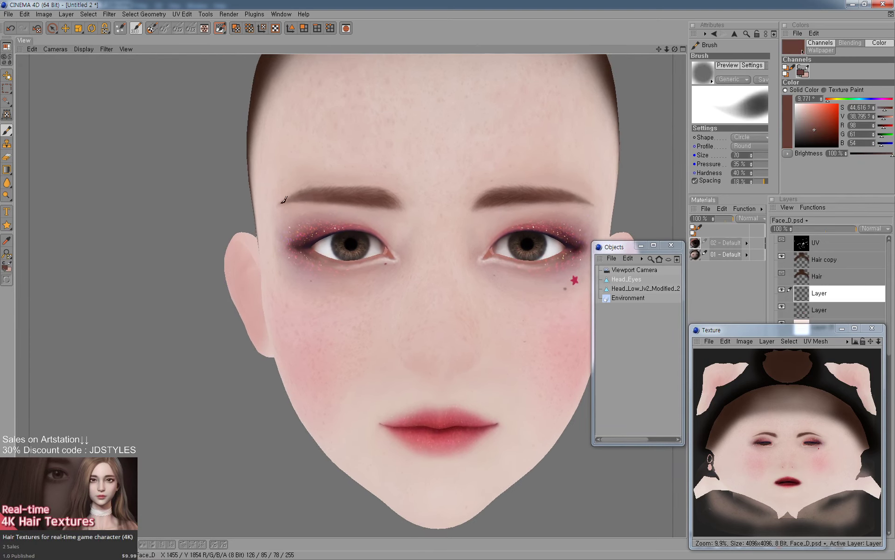
key(bracketleft)
key(bracketleft)
middle_drag(310, 198, 299, 198)
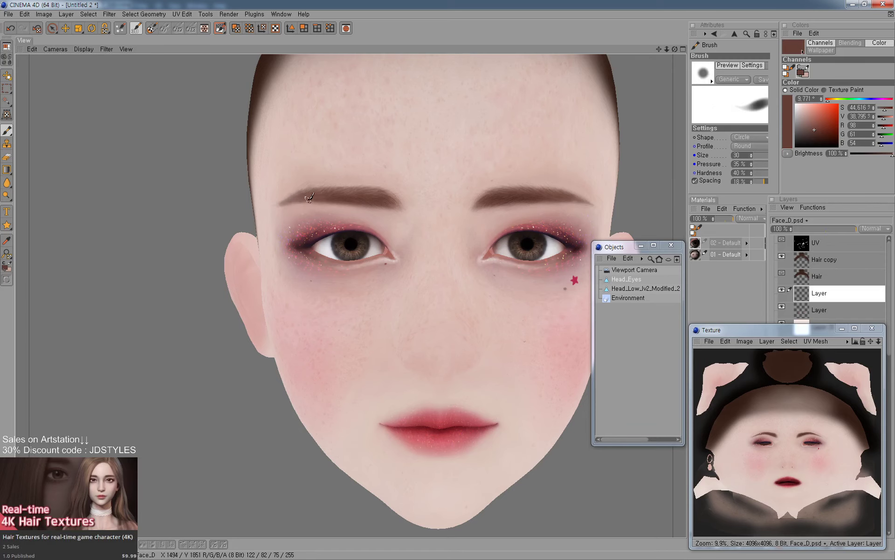
Trim around the tail tip of the same eyebrow with skin tones sampled above and below it.
ctrl+click(292, 191)
alt+drag(292, 191, 353, 203)
middle_drag(340, 194, 327, 206)
ctrl+click(344, 206)
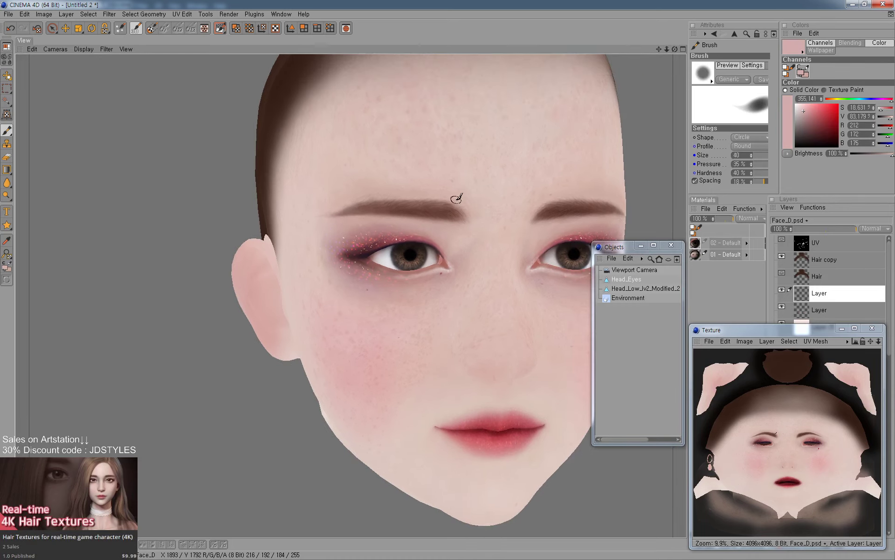
Refine the eyebrow tail's upper contour with sampled temple and forehead tones, using brush sizes 40 and 50.
scroll(404, 203, up, 1)
ctrl+click(332, 192)
key(])
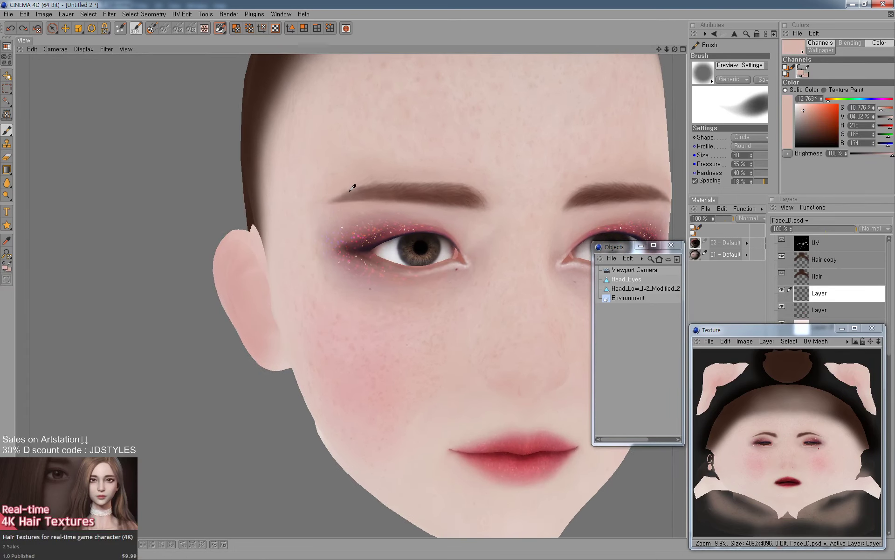
middle_drag(334, 190, 330, 198)
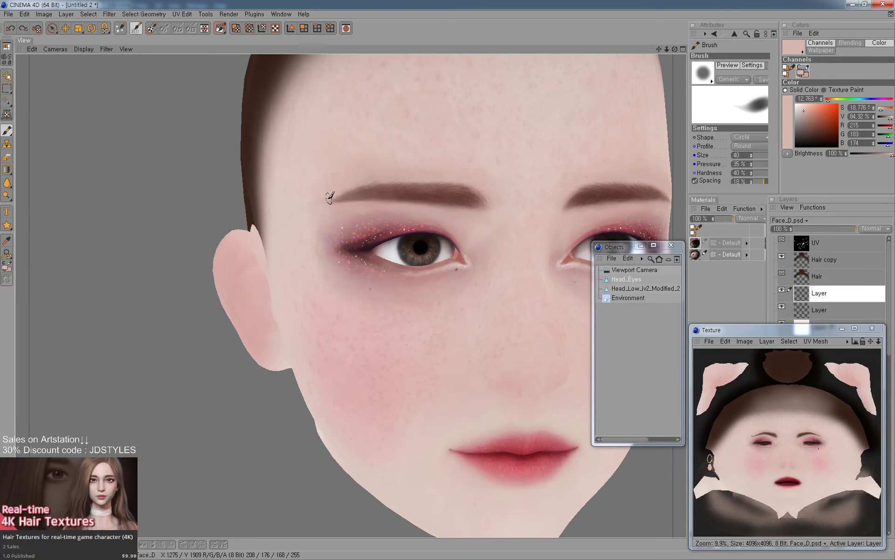
ctrl+click(367, 179)
key(])
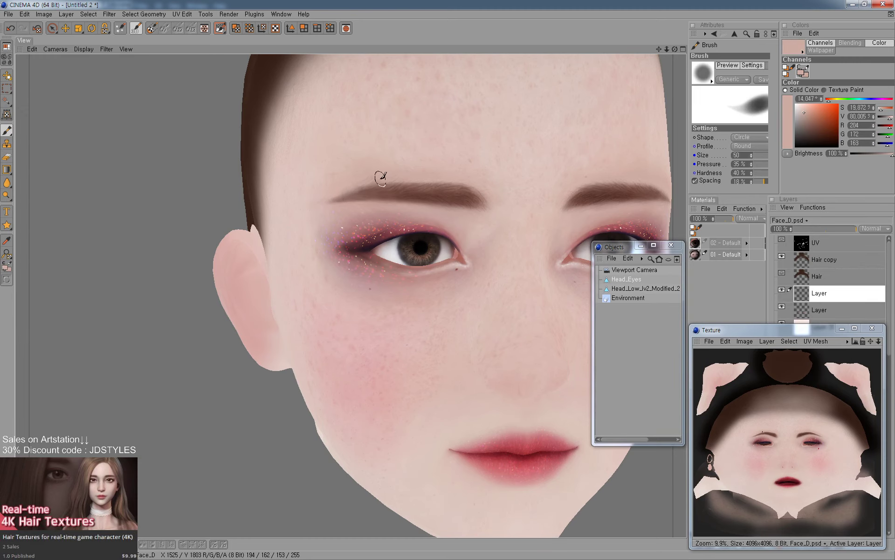
Sample the star-side eyebrow's brown and paint fine hair detail at its outer end with a size 10 brush.
alt+drag(470, 144, 520, 189)
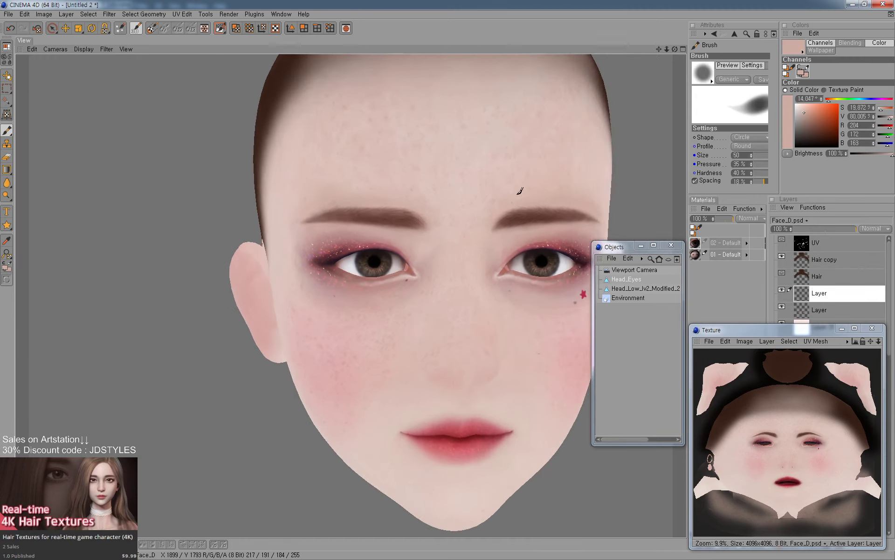
alt+right_drag(519, 190, 484, 211)
mouse_move(485, 212)
alt+middle_down()
mouse_move(379, 200)
mouse_move(296, 216)
alt+middle_up()
alt+right_drag(381, 242, 497, 182)
ctrl+click(337, 202)
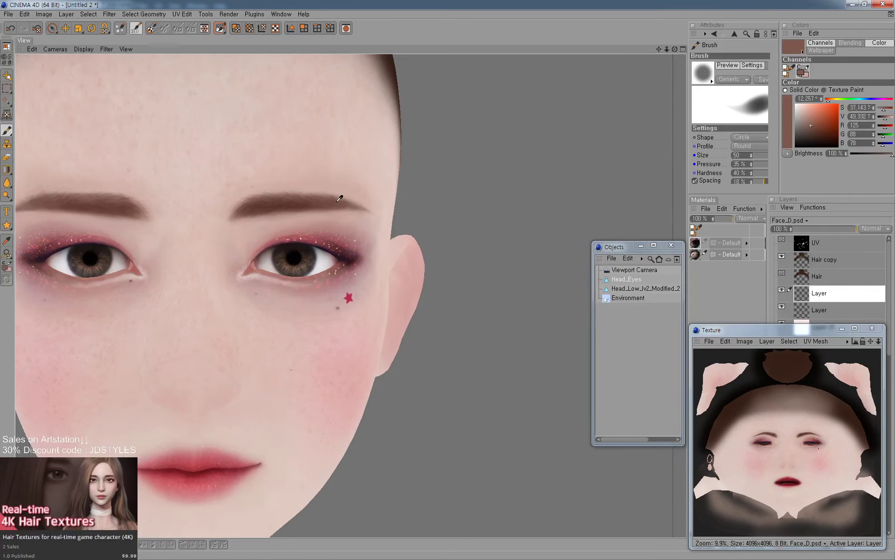
key(bracketleft)
key(bracketleft)
key(bracketleft)
key(bracketleft)
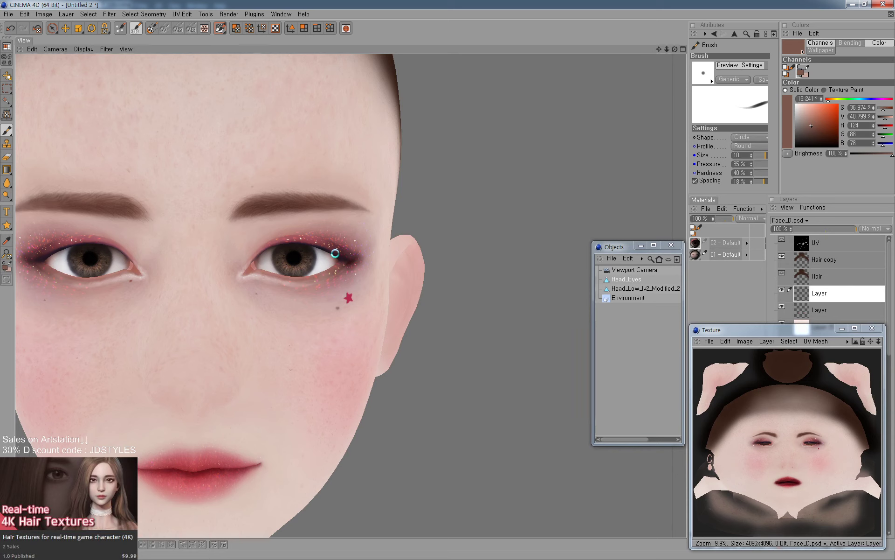
Save the face texture and switch to Marmoset Toolbag to inspect the rendered face and eyebrows.
key(ctrl+s)
key(alt+Tab)
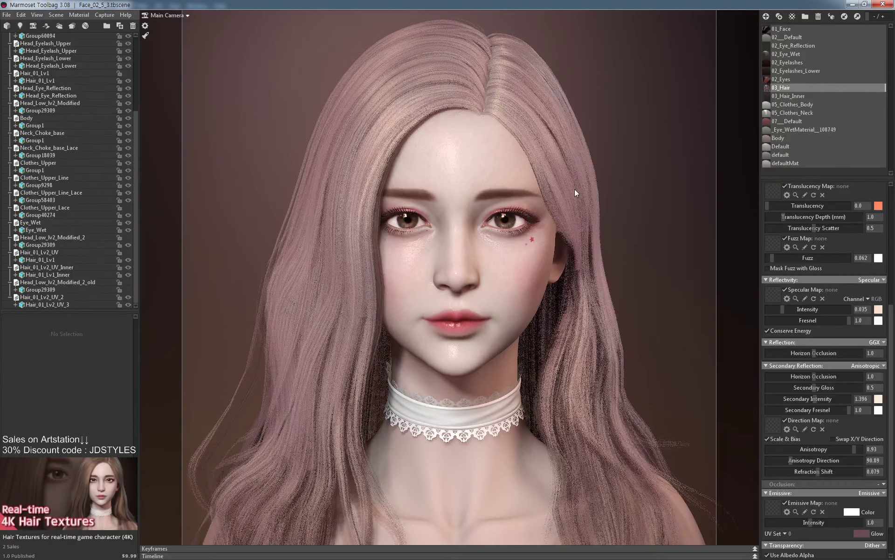
scroll(576, 191, up, 5)
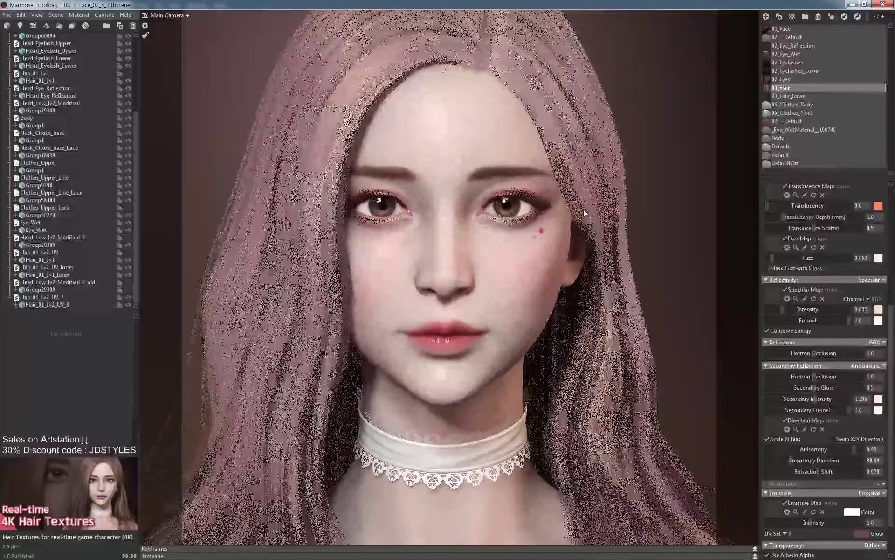
scroll(588, 214, down, 3)
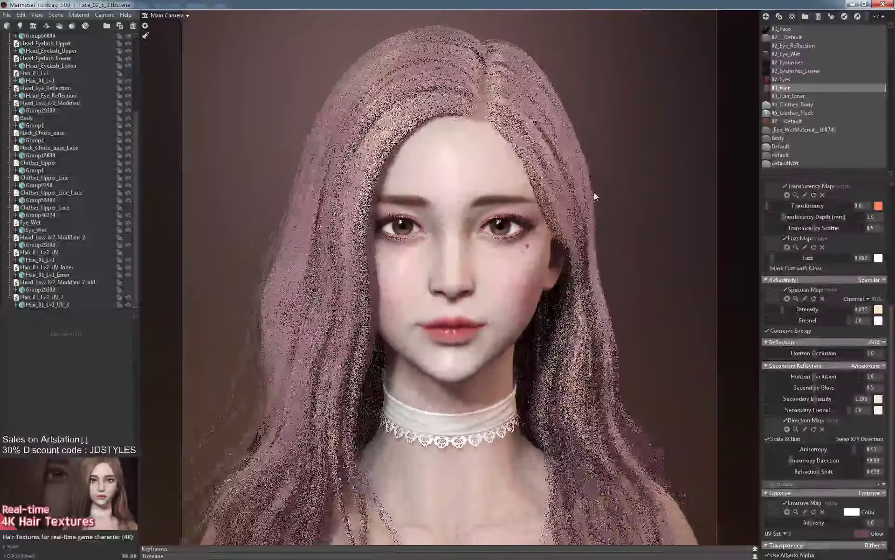
Recolour the 03_Hair material's emissive glow to a muted dark mauve, about #504145.
scroll(595, 195, up, 2)
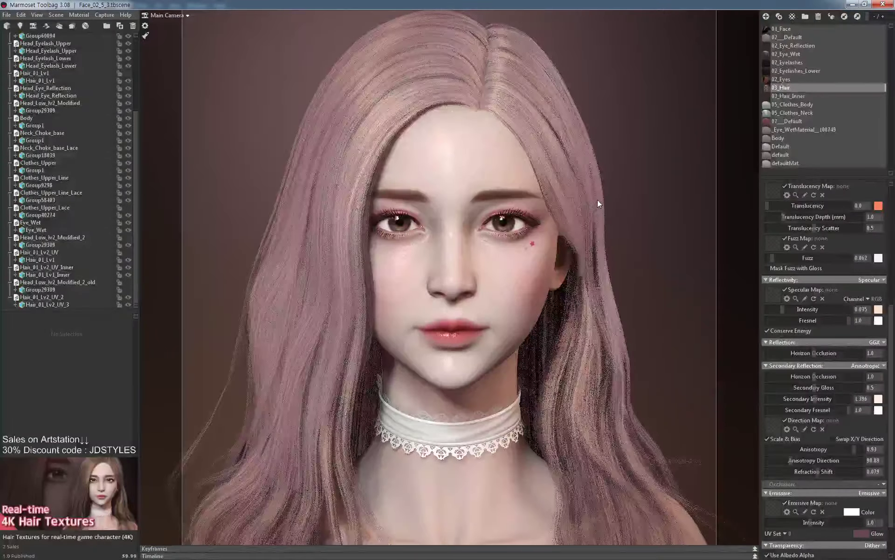
middle_drag(597, 200, 597, 203)
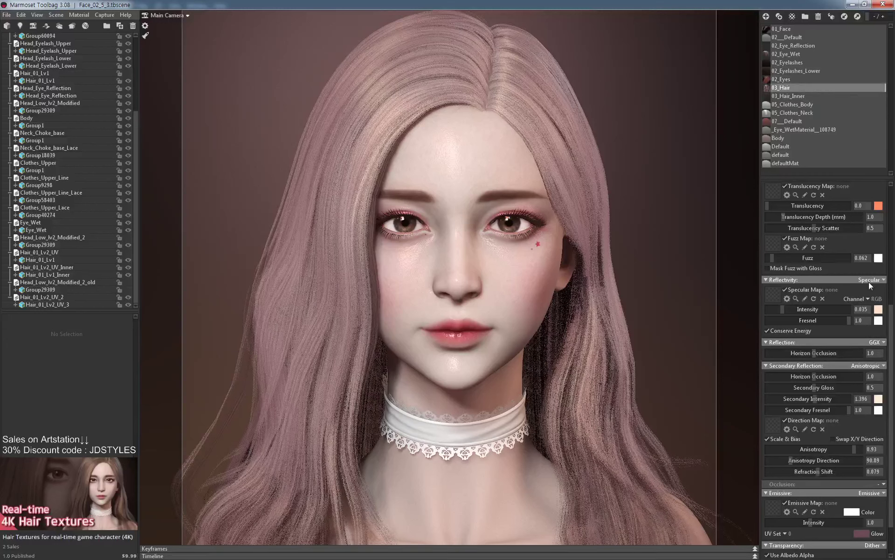
scroll(871, 323, up, 2)
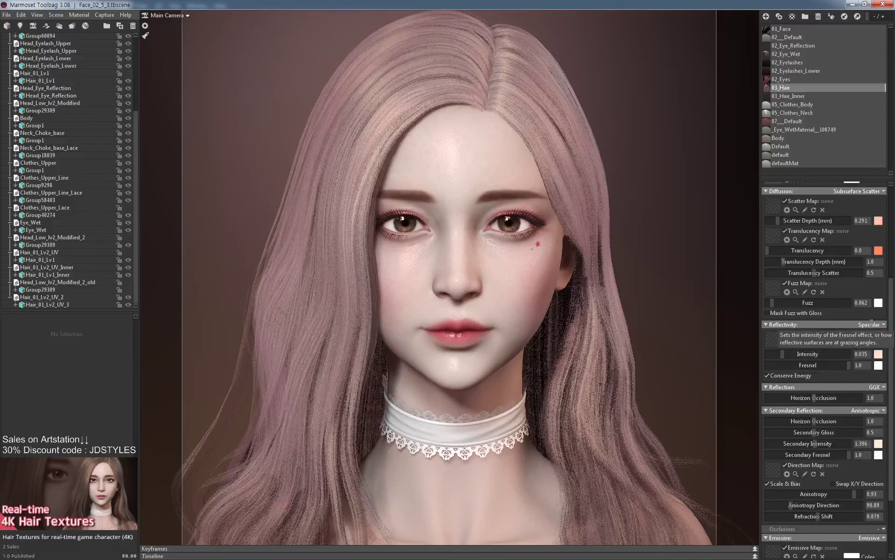
scroll(871, 308, up, 2)
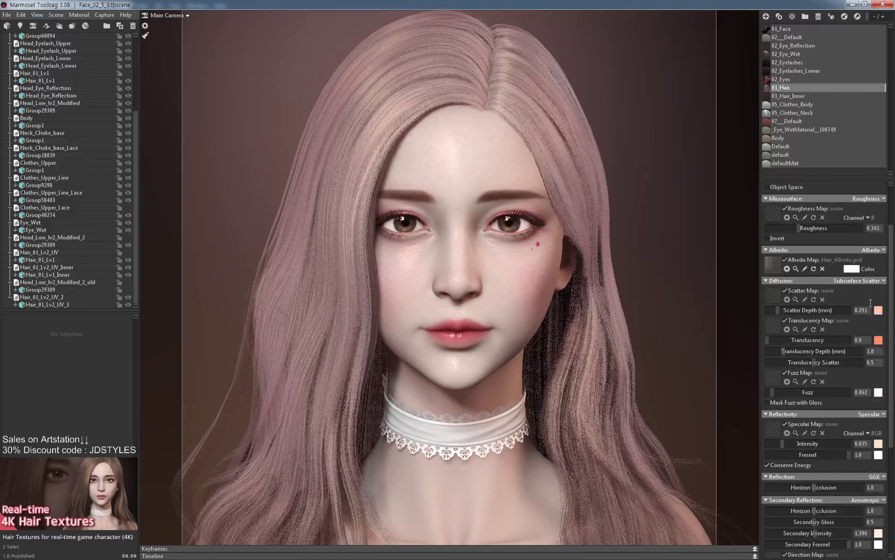
scroll(872, 322, down, 5)
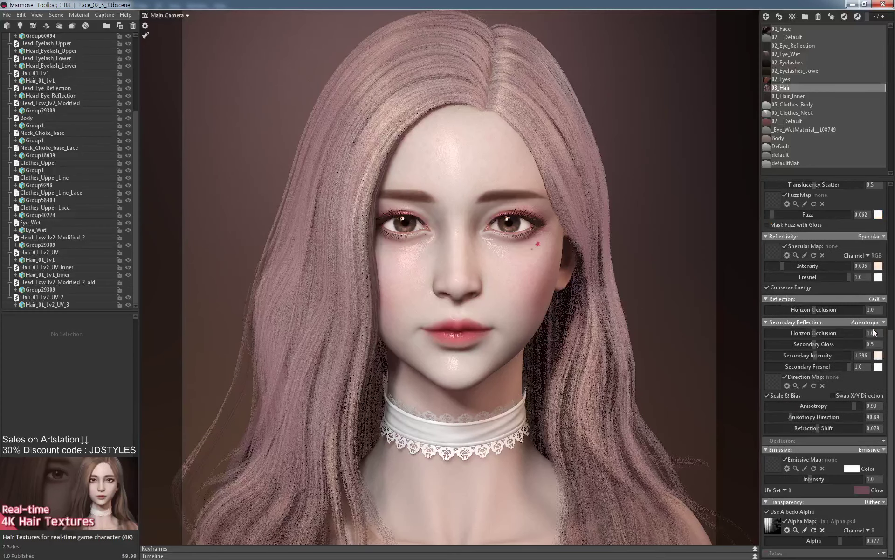
click(866, 491)
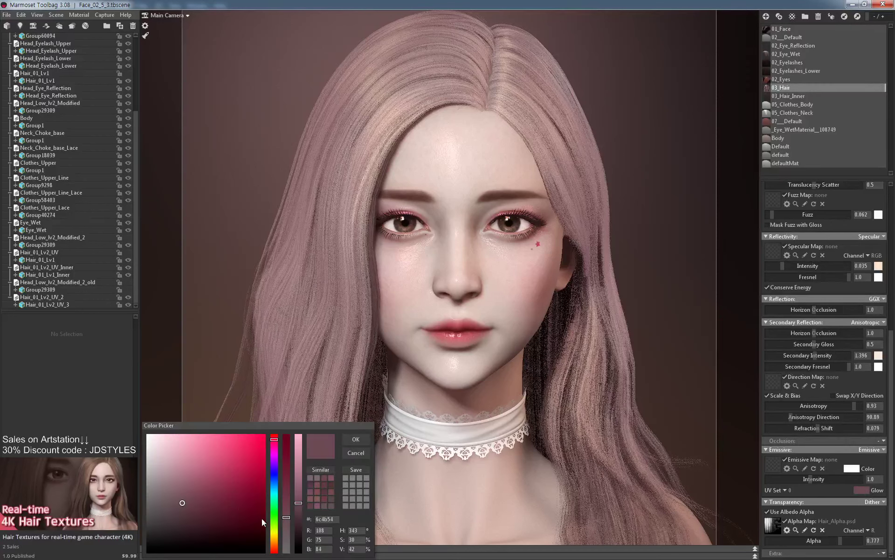
drag(176, 533, 153, 545)
mouse_move(158, 532)
mouse_down()
mouse_move(158, 505)
mouse_move(173, 519)
mouse_up()
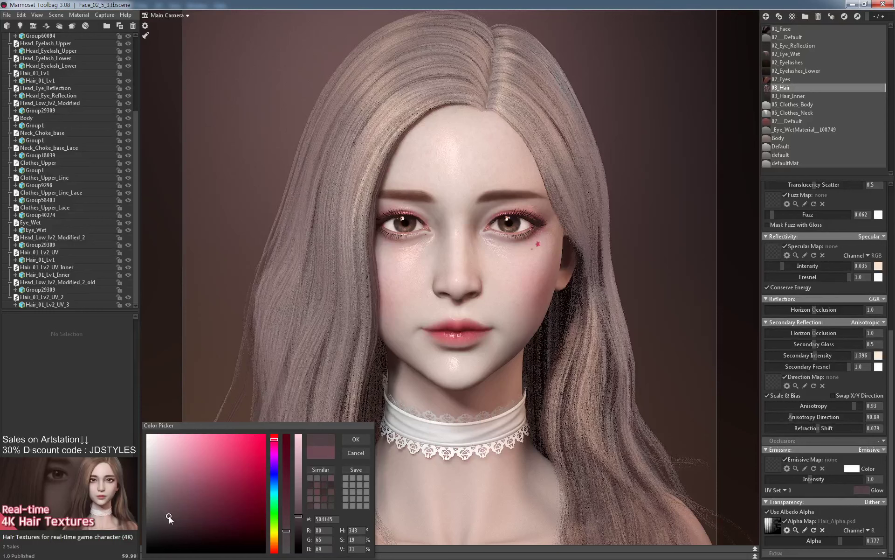
click(353, 439)
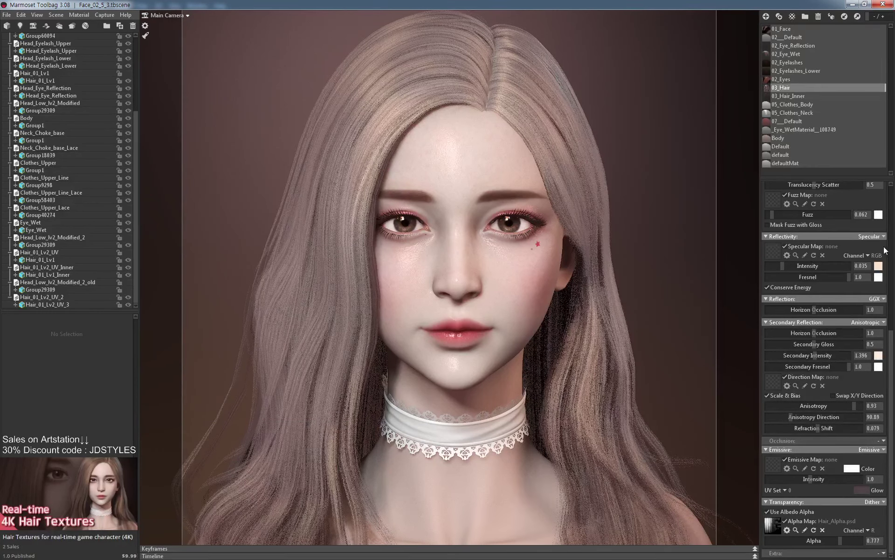
Tint the 03_Hair material's albedo colour pale pink, #f8cad2.
scroll(885, 251, up, 5)
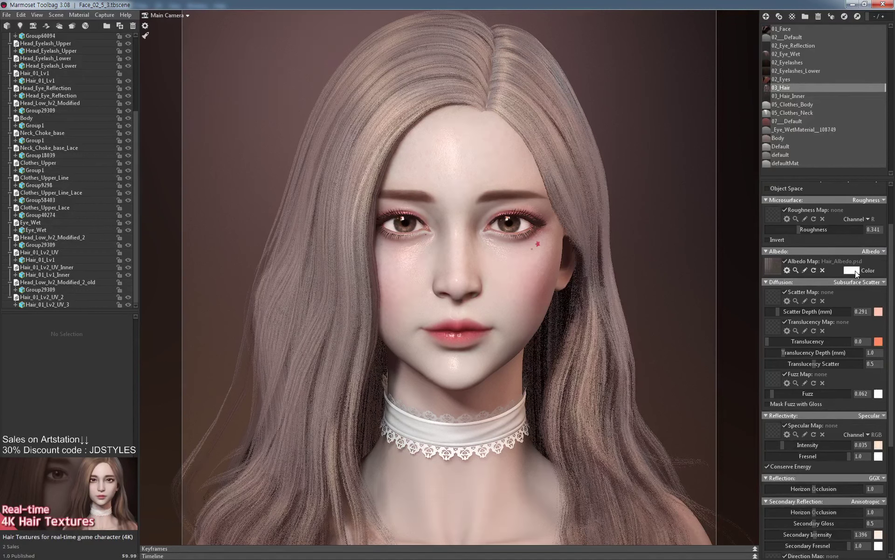
click(853, 270)
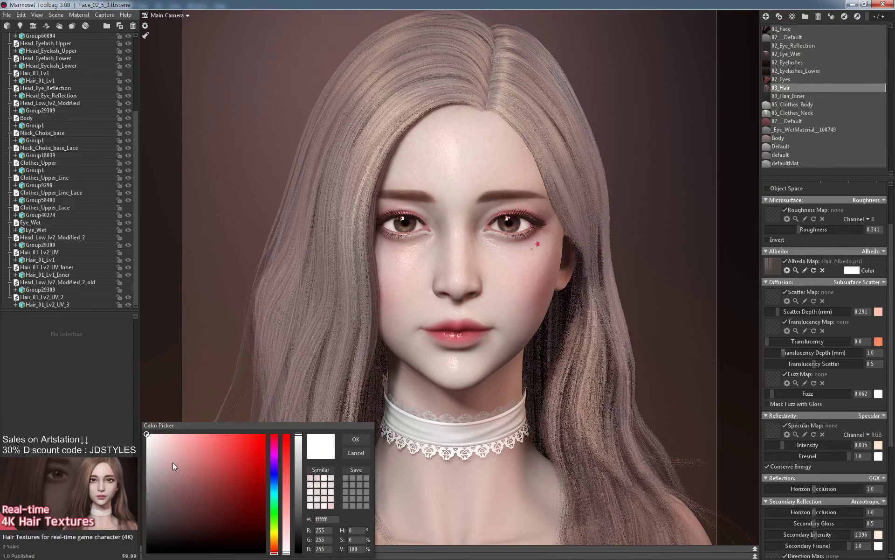
drag(172, 459, 164, 411)
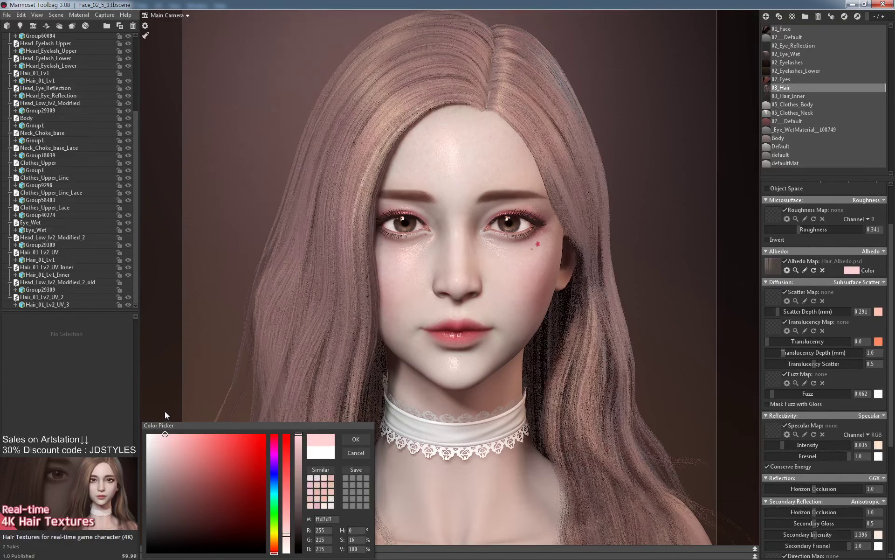
click(165, 437)
click(168, 438)
click(169, 436)
click(273, 442)
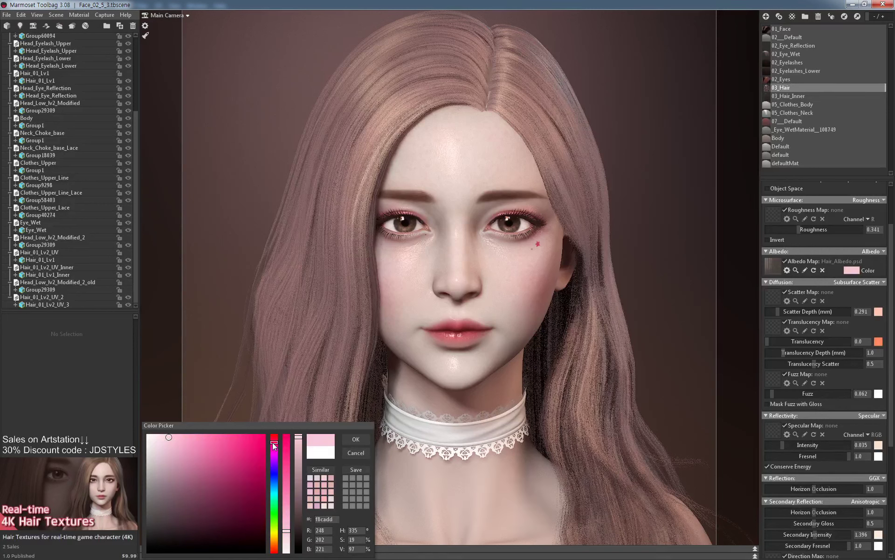
click(273, 436)
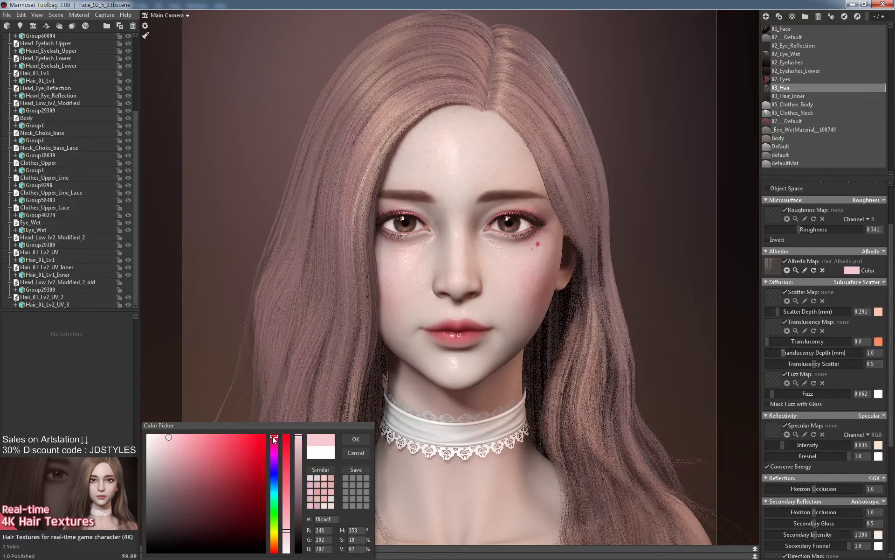
click(362, 438)
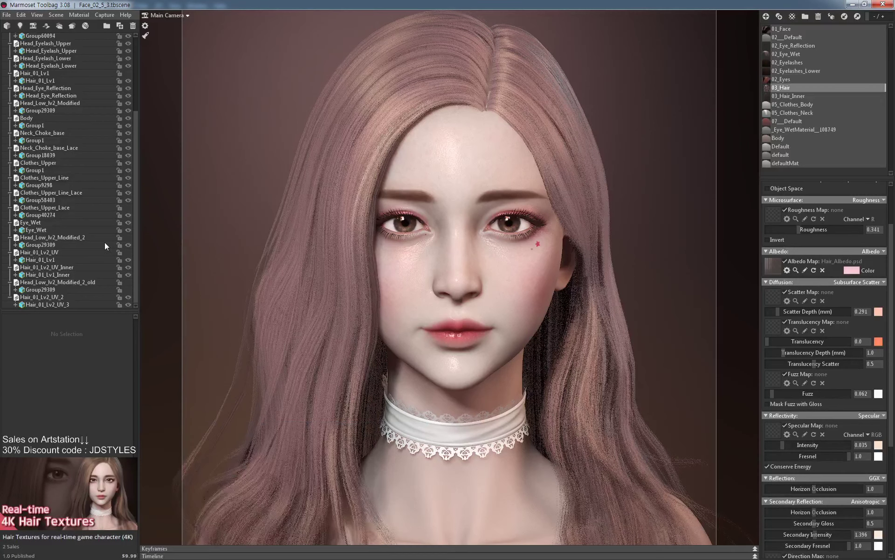
Select the Sky object in the scene and darken the backdrop behind the character.
scroll(78, 172, up, 4)
scroll(78, 176, up, 1)
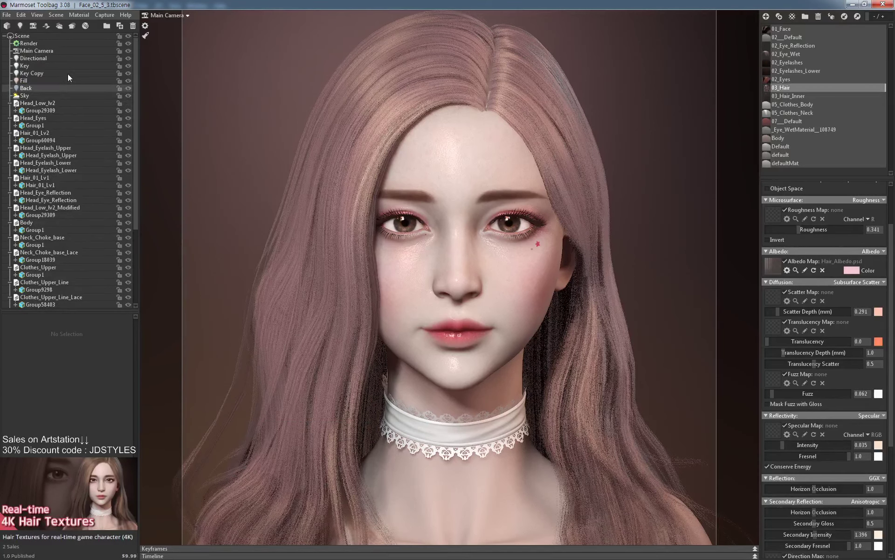
click(37, 95)
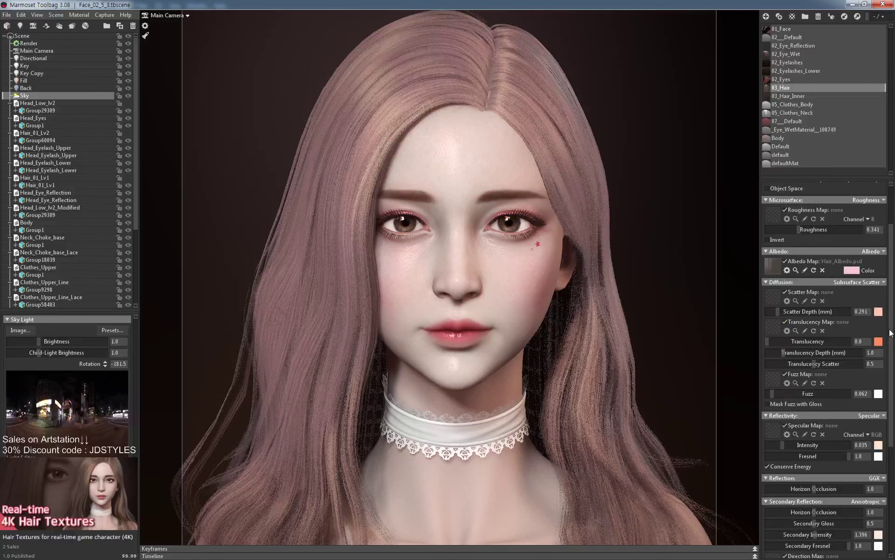
Set the 03_Hair material's emissive glow to a very dark warm brown, #2d2926.
drag(892, 388, 892, 398)
scroll(892, 398, down, 10)
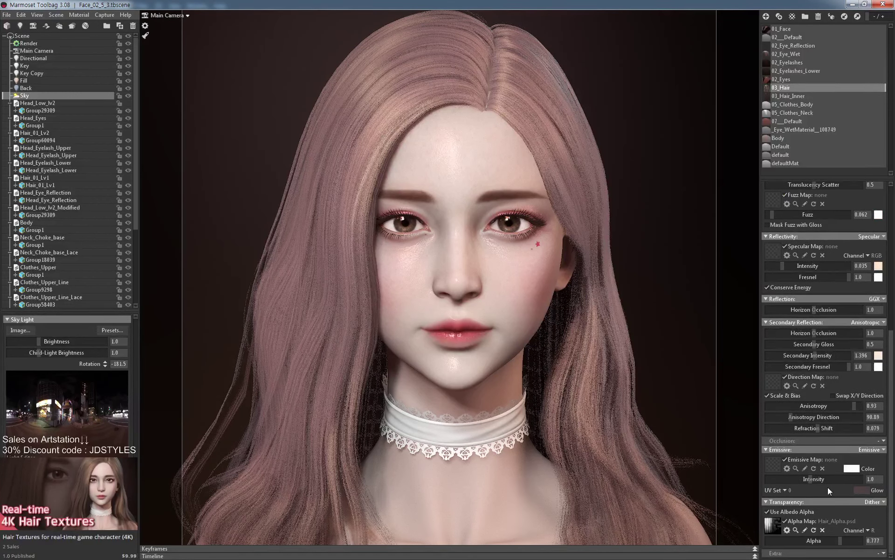
click(861, 490)
mouse_move(170, 511)
mouse_down()
mouse_move(170, 502)
mouse_move(164, 513)
mouse_up()
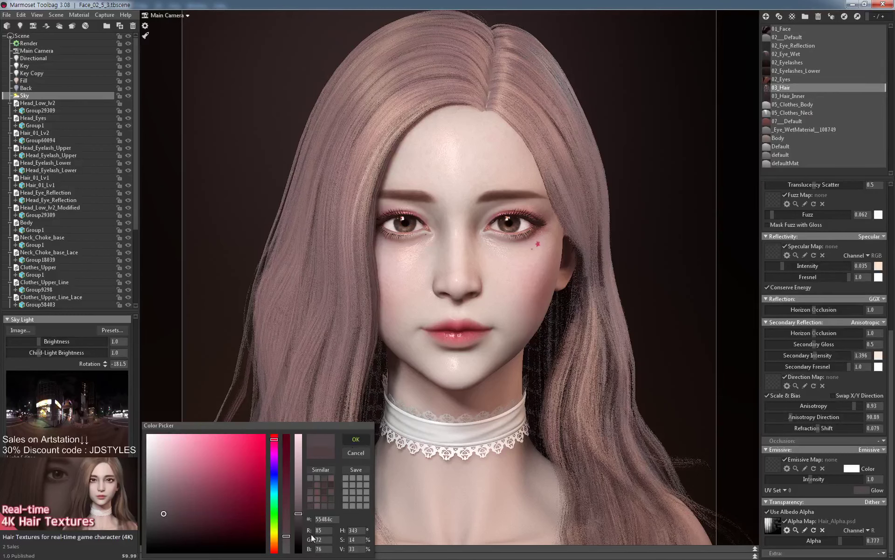
click(274, 542)
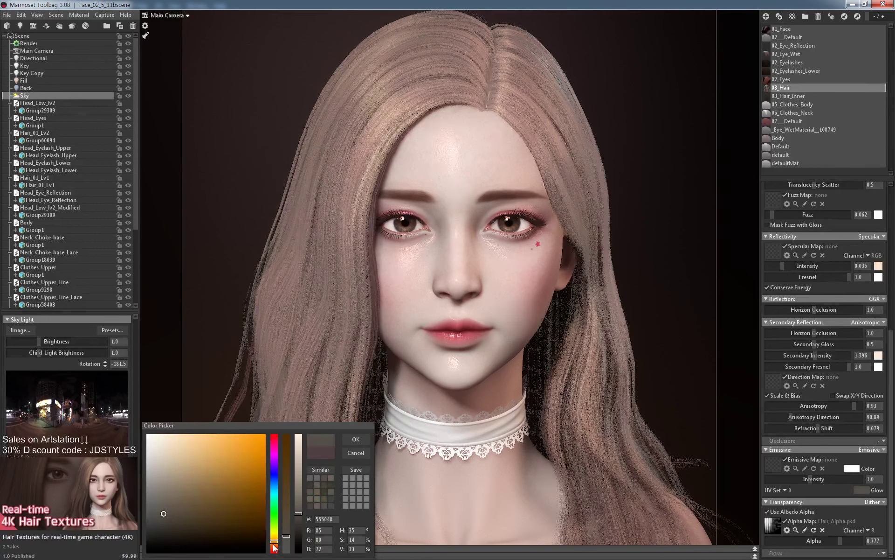
click(273, 545)
mouse_move(170, 479)
mouse_down()
mouse_move(167, 467)
mouse_move(163, 553)
mouse_move(187, 555)
mouse_move(237, 525)
mouse_move(165, 532)
mouse_up()
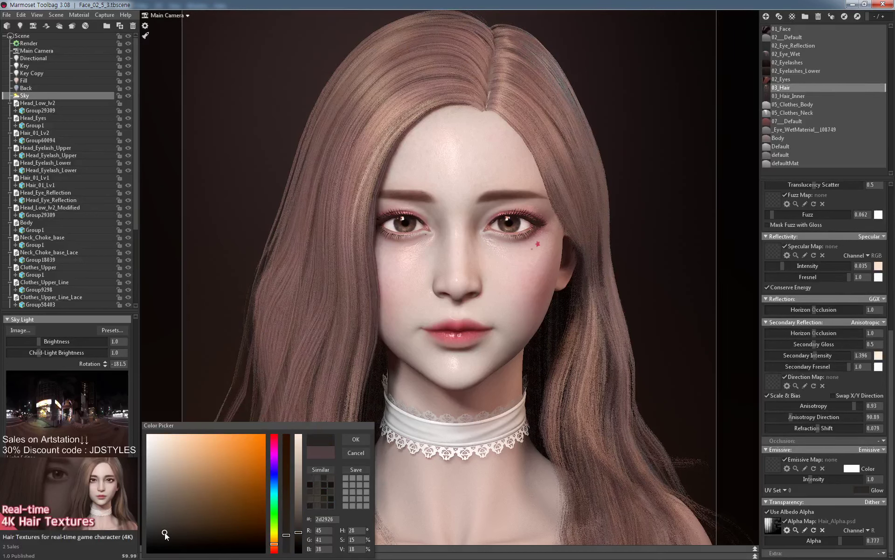
click(361, 439)
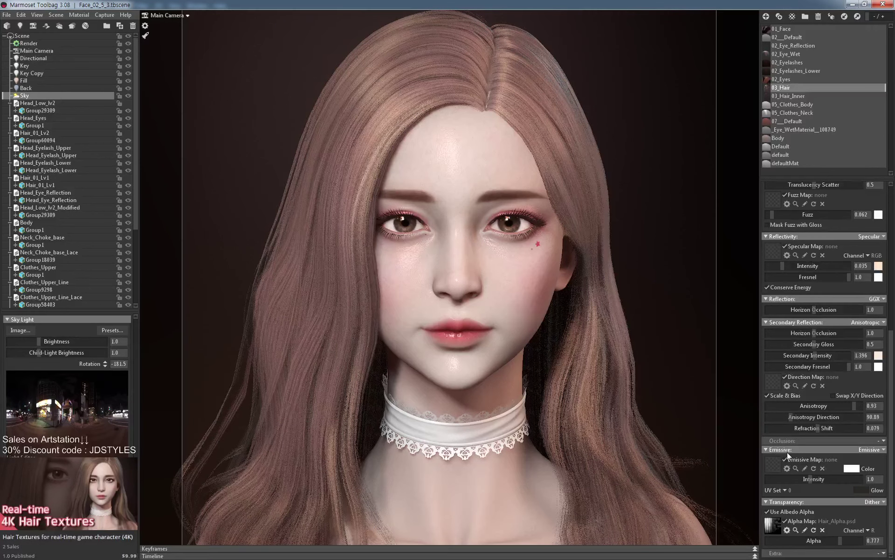
Try orange and yellow hues for the 03_Hair albedo tint, and settle on a pale pinkish violet, #f8caf5.
scroll(883, 280, up, 3)
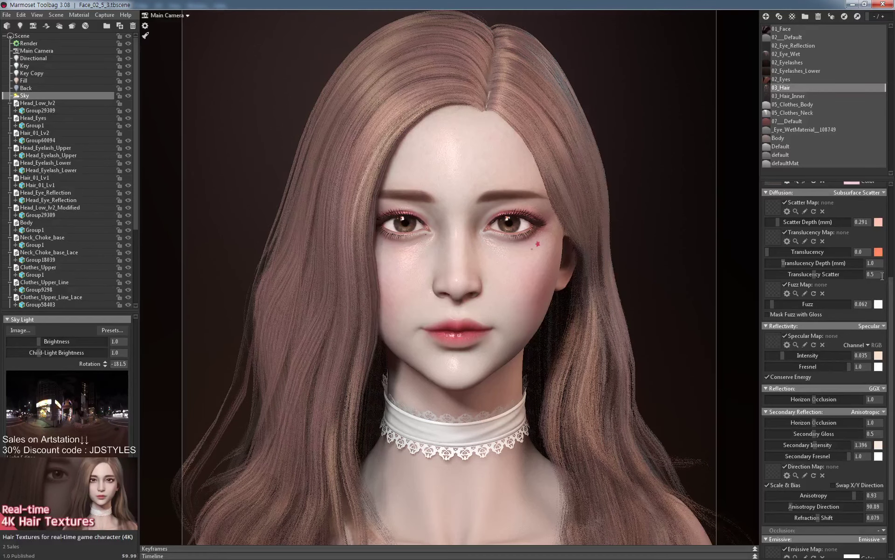
scroll(879, 245, up, 4)
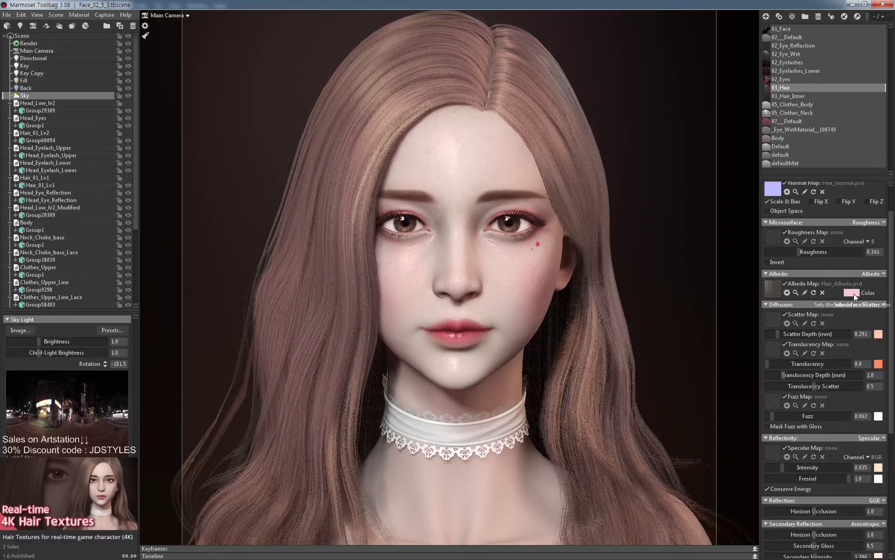
click(854, 293)
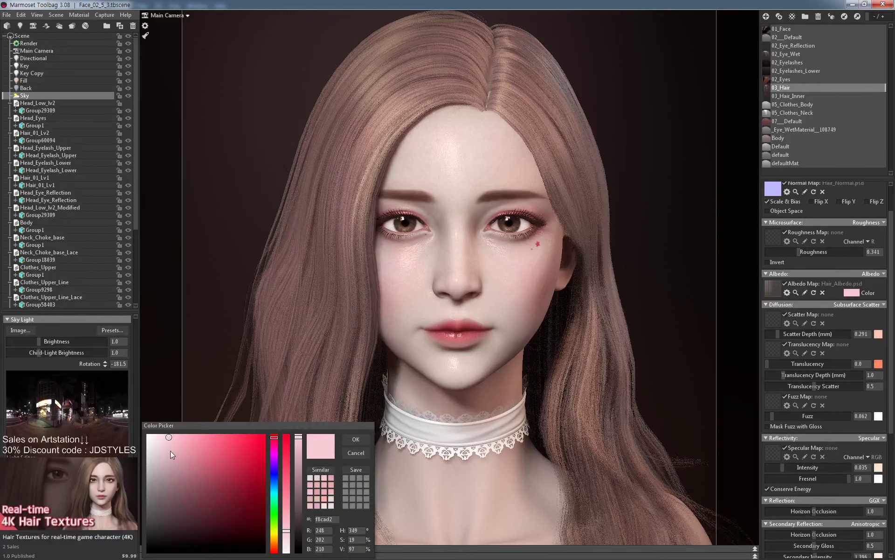
click(274, 542)
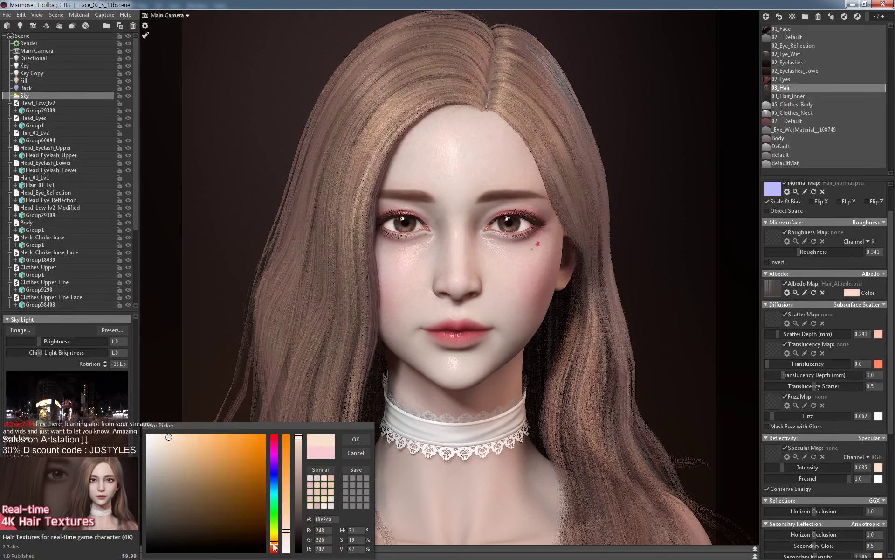
click(273, 534)
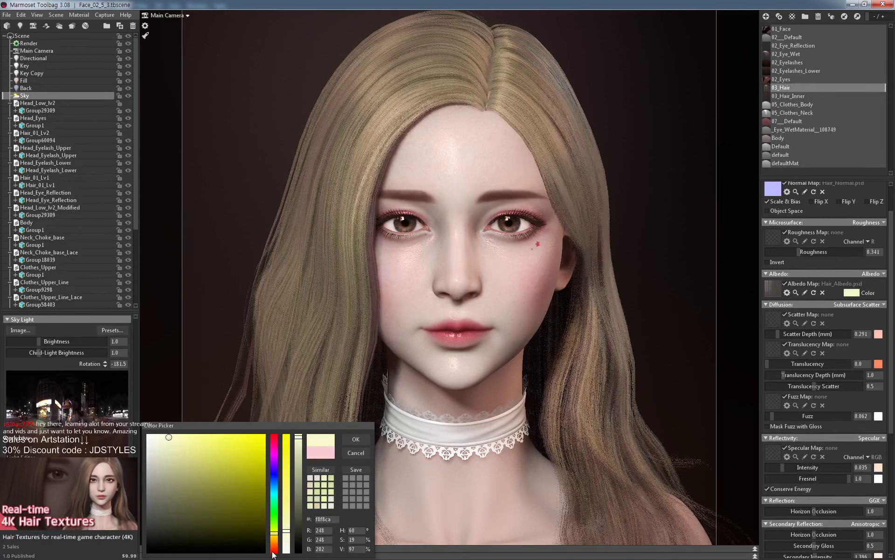
click(273, 550)
mouse_move(273, 522)
mouse_down()
mouse_move(273, 423)
mouse_move(270, 466)
mouse_move(271, 441)
mouse_move(269, 459)
mouse_move(267, 452)
mouse_up()
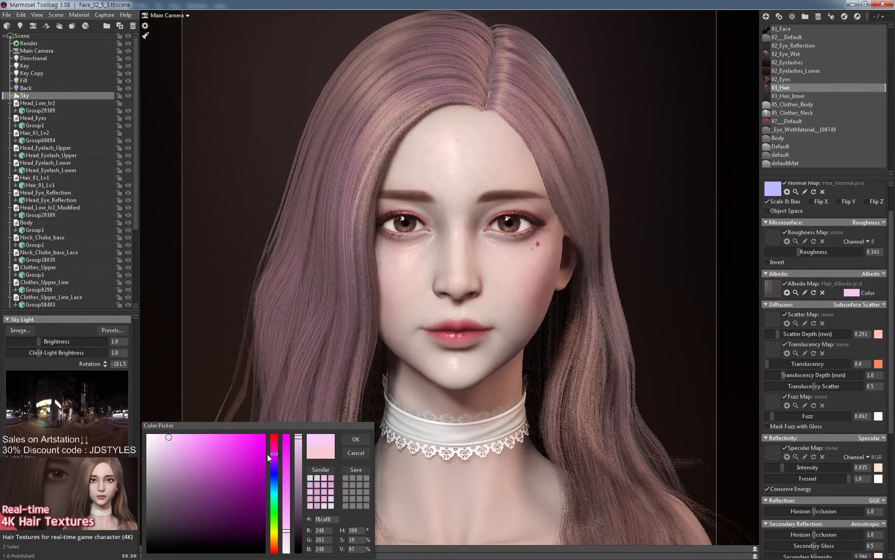
click(349, 439)
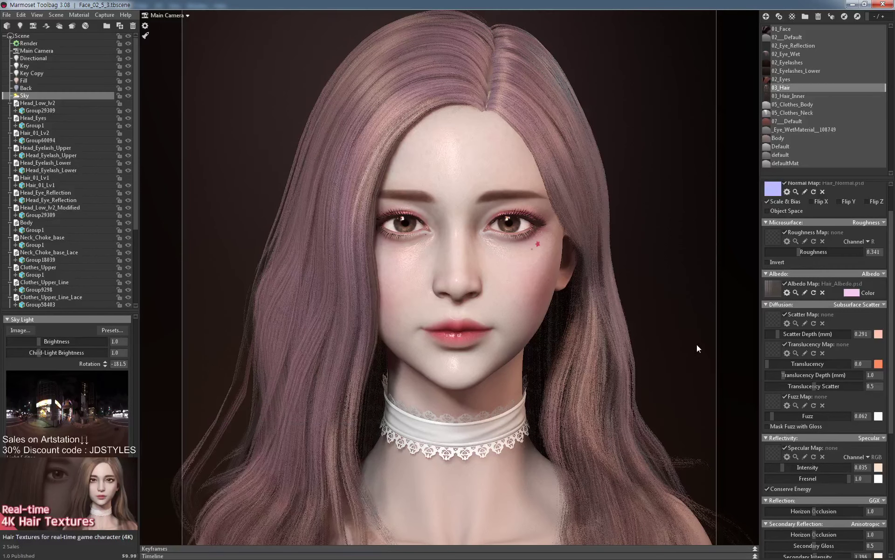
click(694, 314)
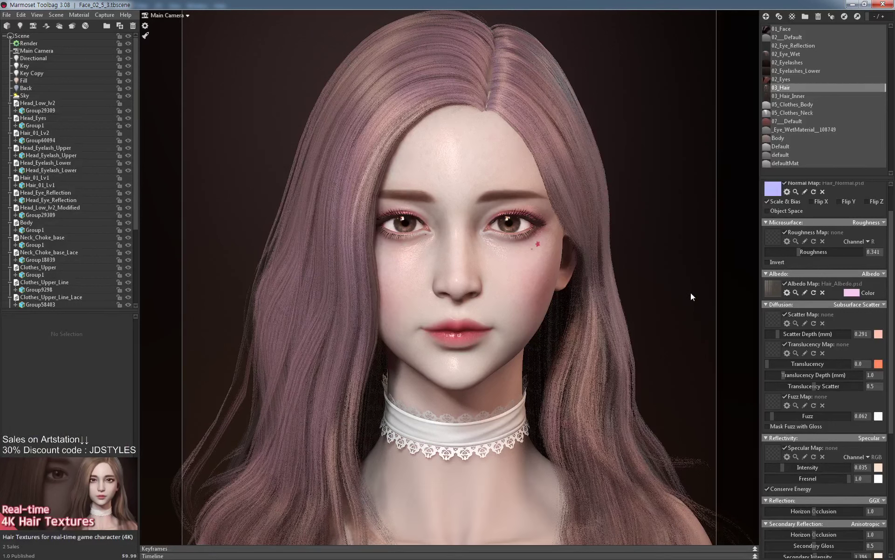
Darken the 03_Hair_Inner material's albedo colour to a dusty mauve, #a0848c.
click(782, 96)
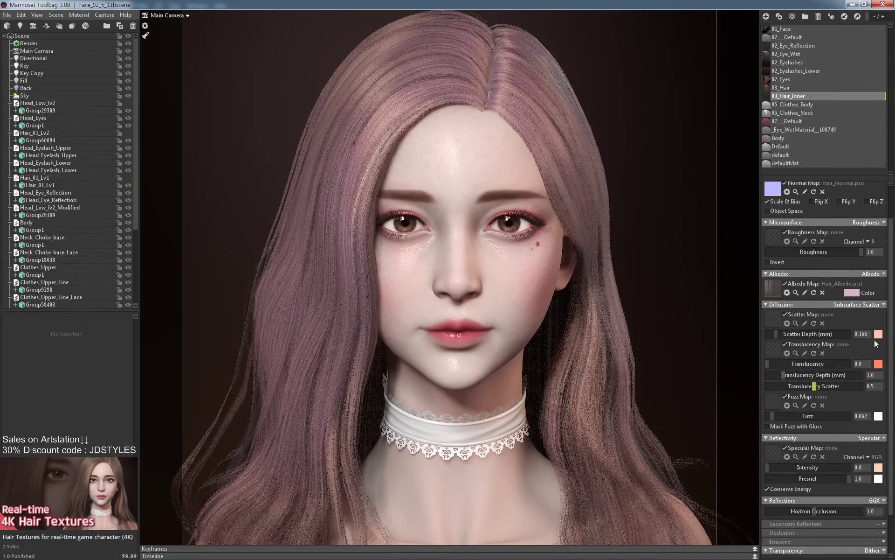
click(848, 293)
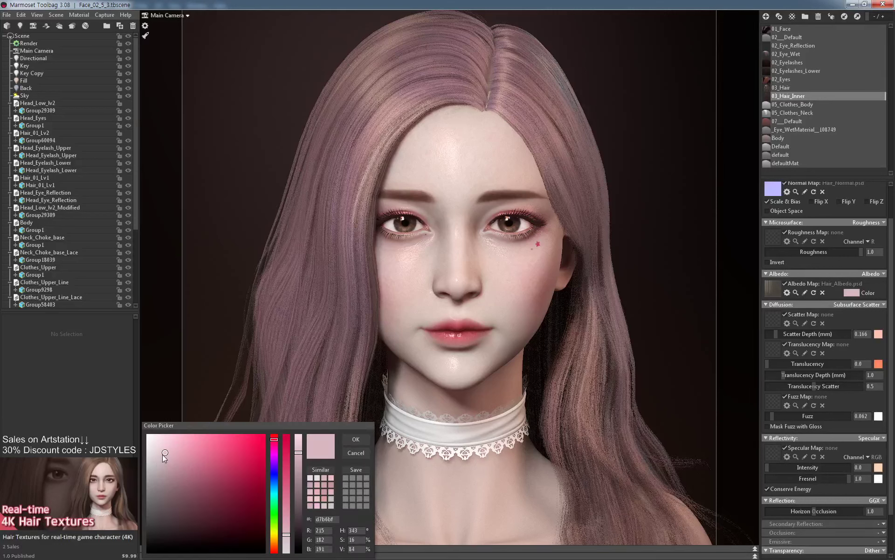
mouse_move(166, 460)
mouse_down()
mouse_move(171, 498)
mouse_move(168, 479)
mouse_up()
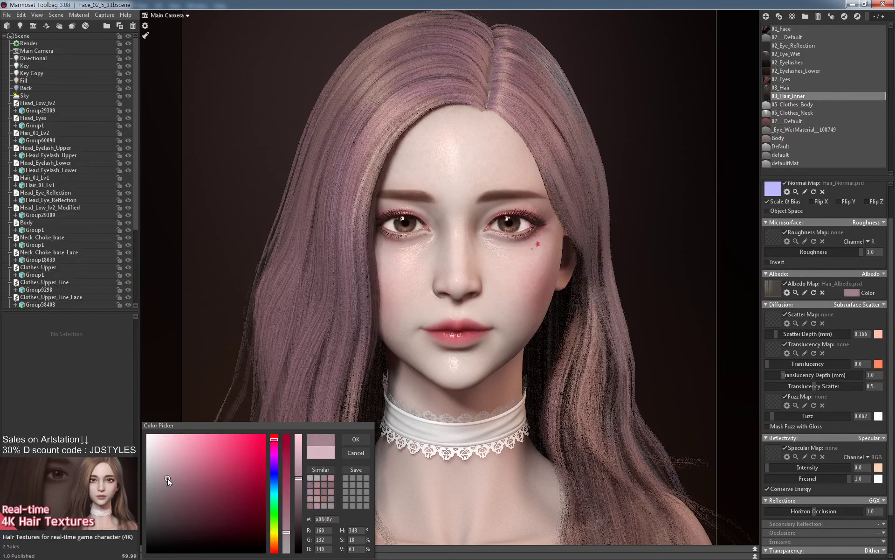
click(354, 440)
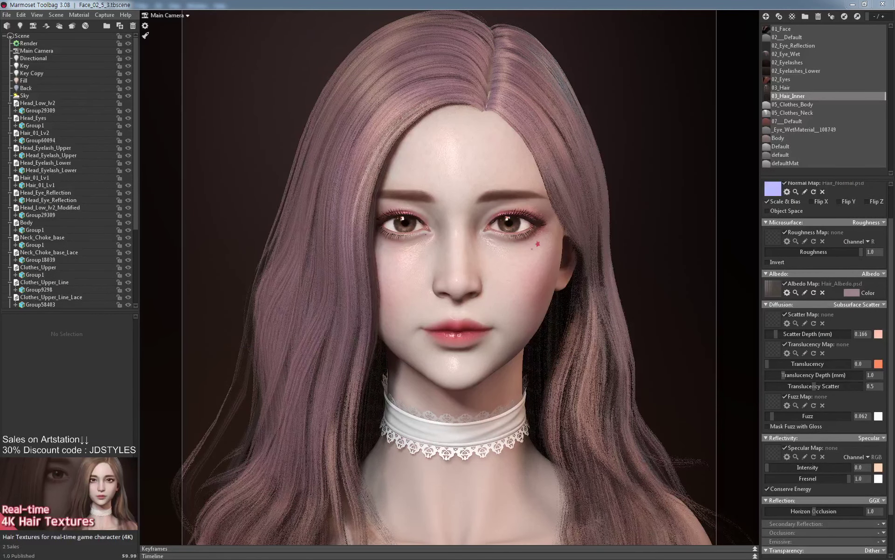
Change the 03_Hair material's albedo tint to a very pale pink, #ffe7ed.
click(792, 88)
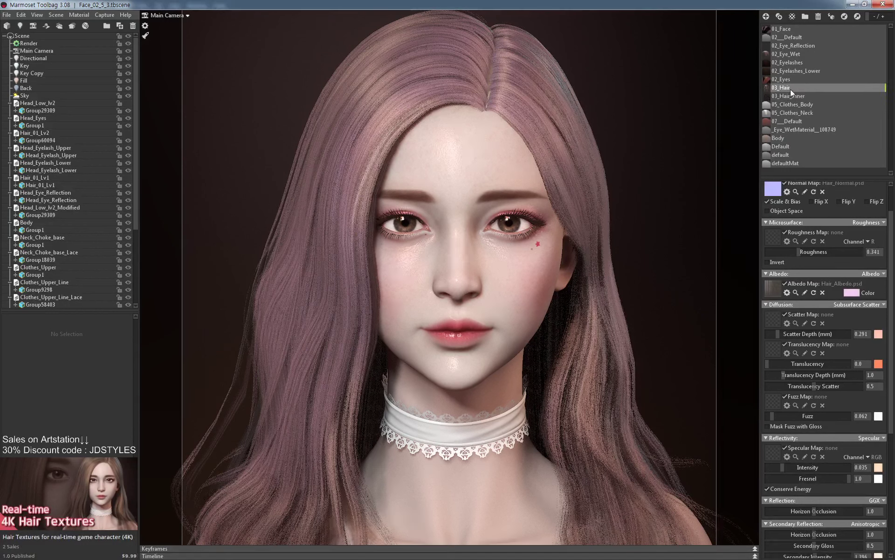
click(852, 293)
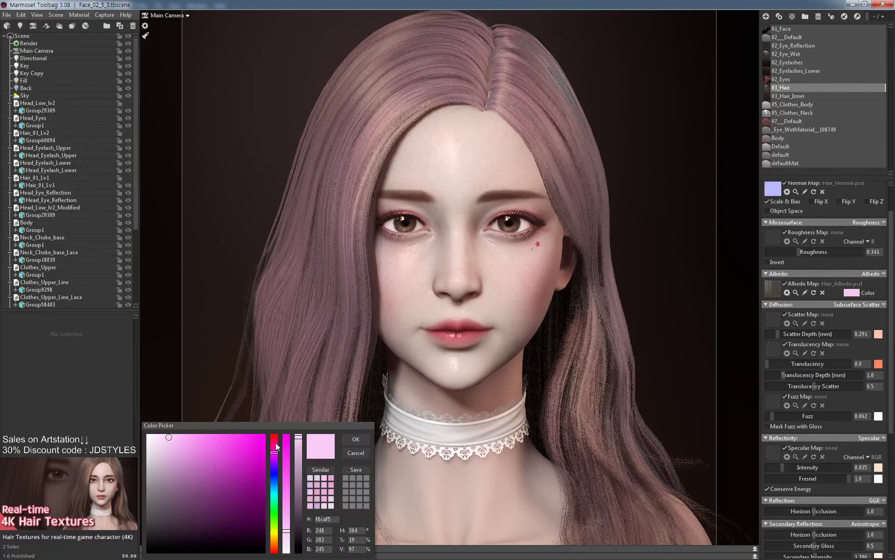
drag(275, 443, 274, 438)
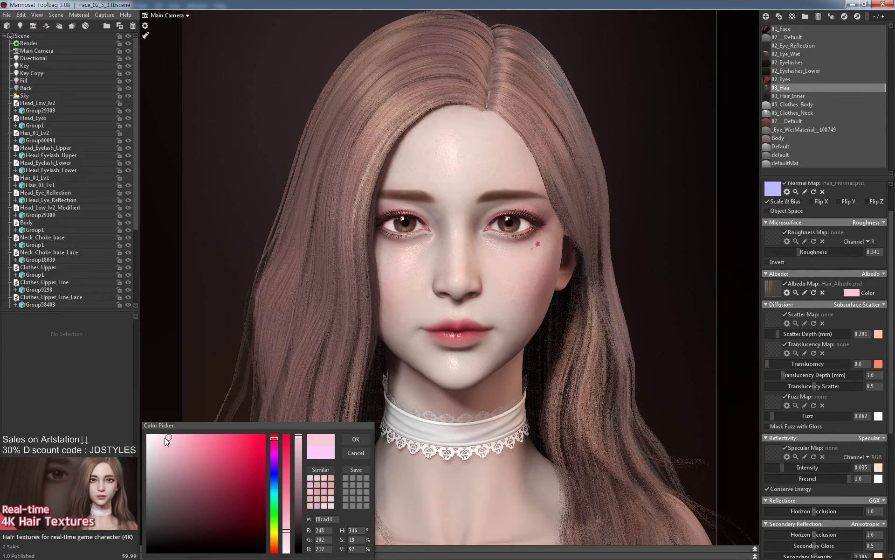
drag(164, 438, 158, 415)
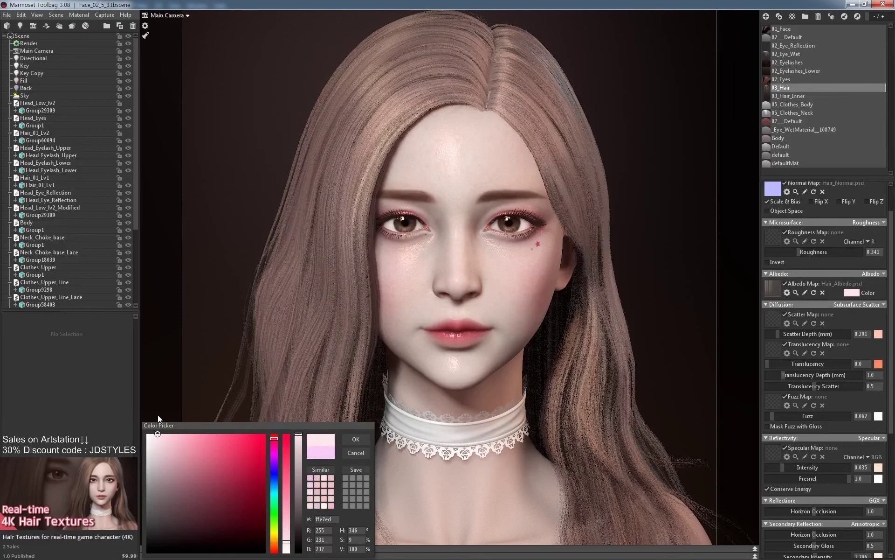
click(361, 437)
Switch off the 03_Hair material's emissive map and try a coral red, #f66969, as its emissive colour.
scroll(826, 460, down, 9)
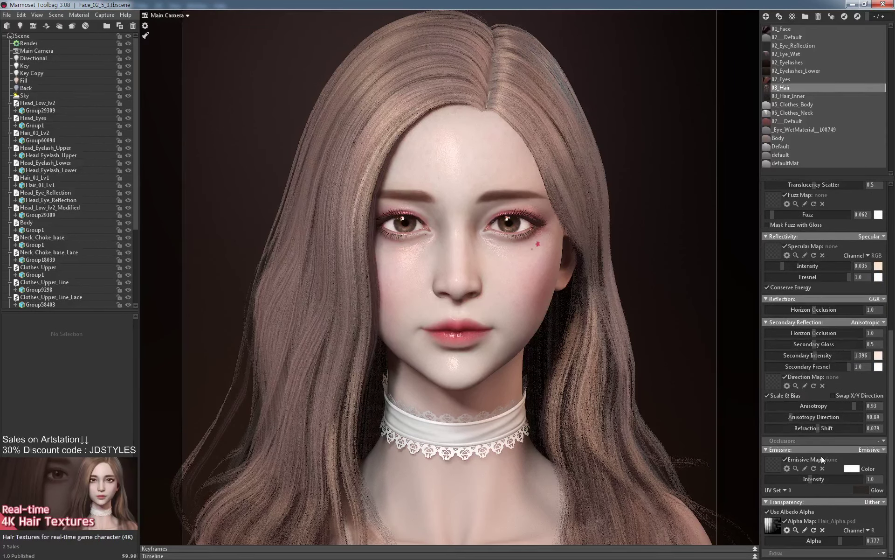
click(862, 490)
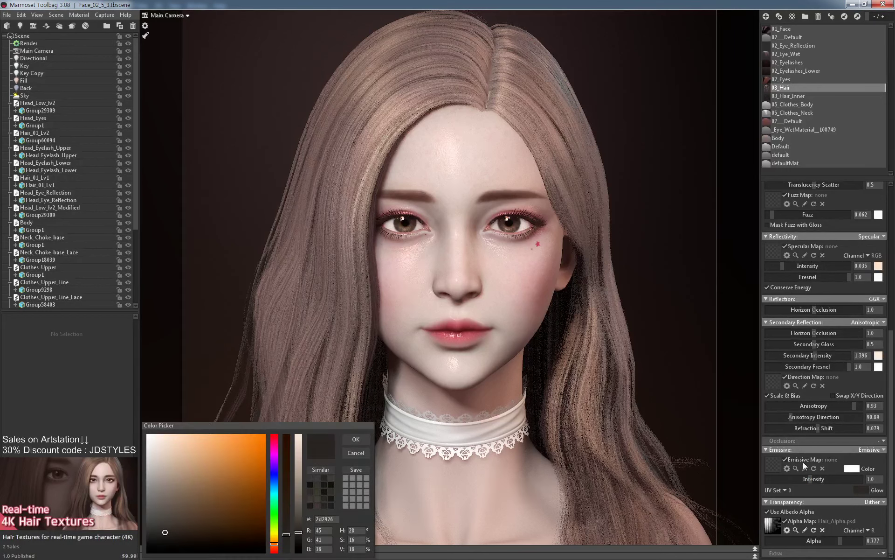
click(803, 462)
click(850, 468)
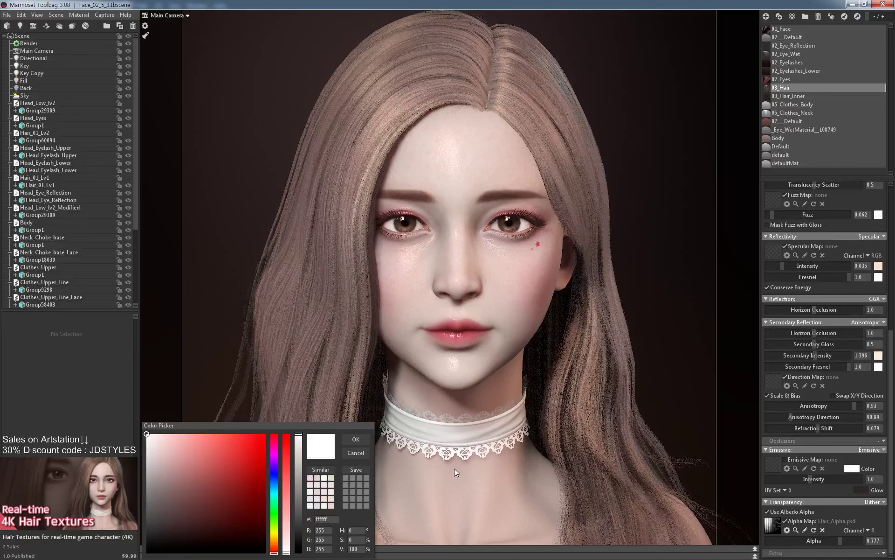
click(215, 438)
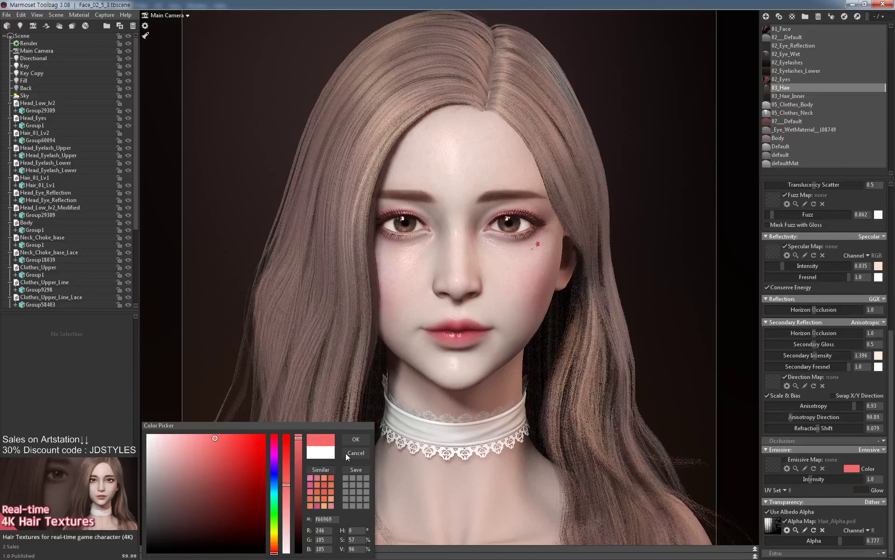
Set the 03_Hair material's emissive glow to a dark wine red, #4a2e36.
click(859, 490)
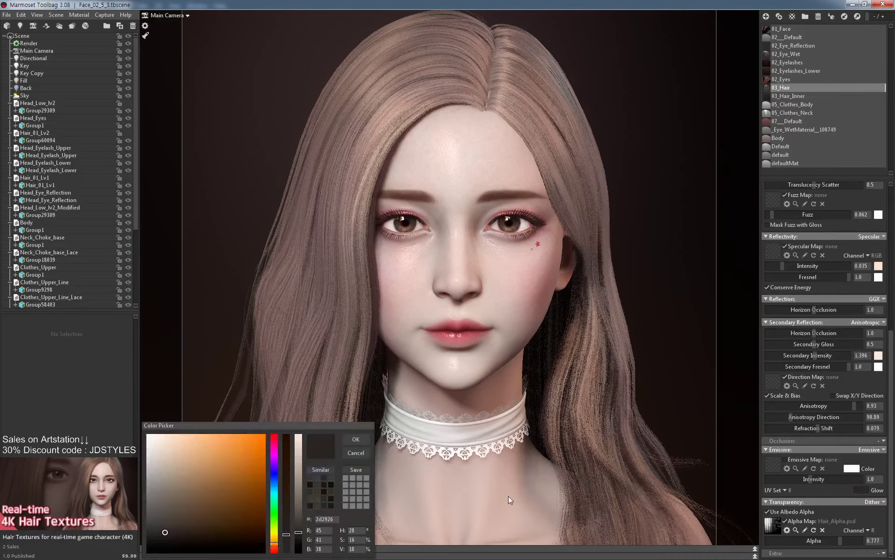
click(274, 548)
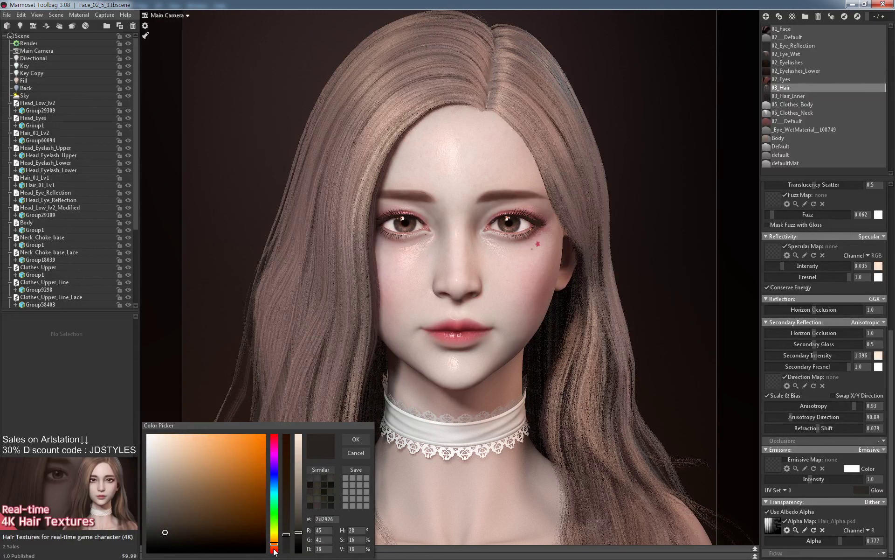
click(273, 440)
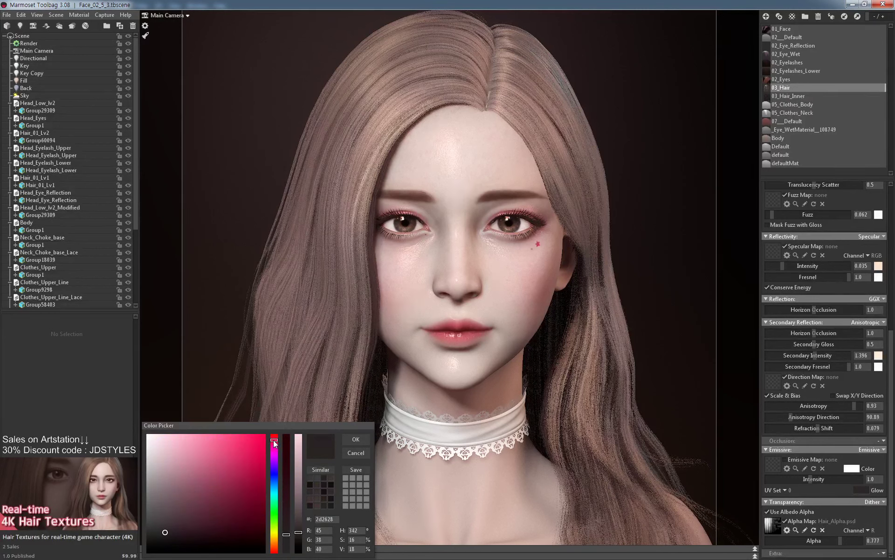
click(167, 500)
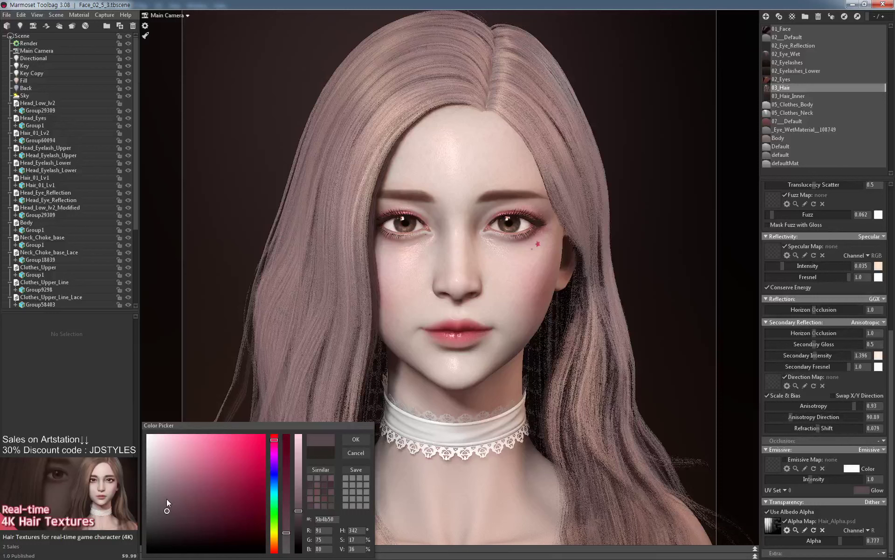
drag(185, 510, 192, 519)
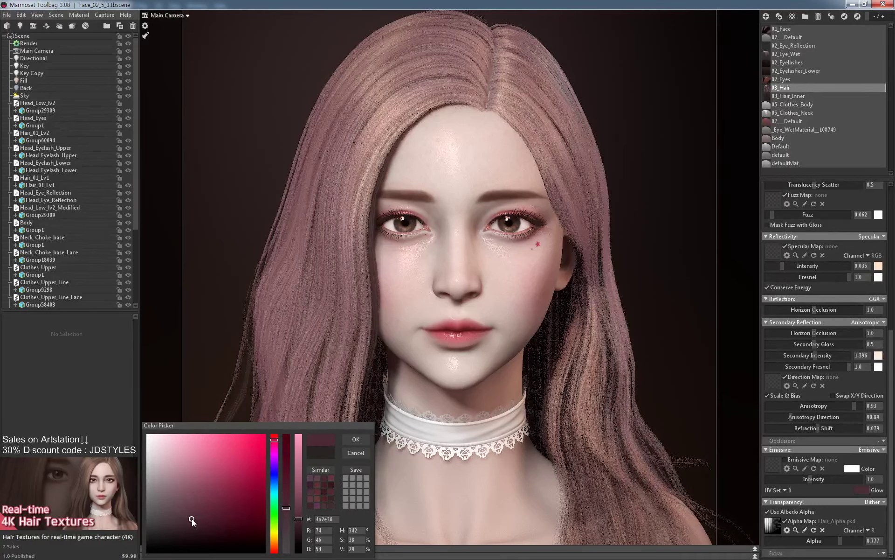
click(359, 439)
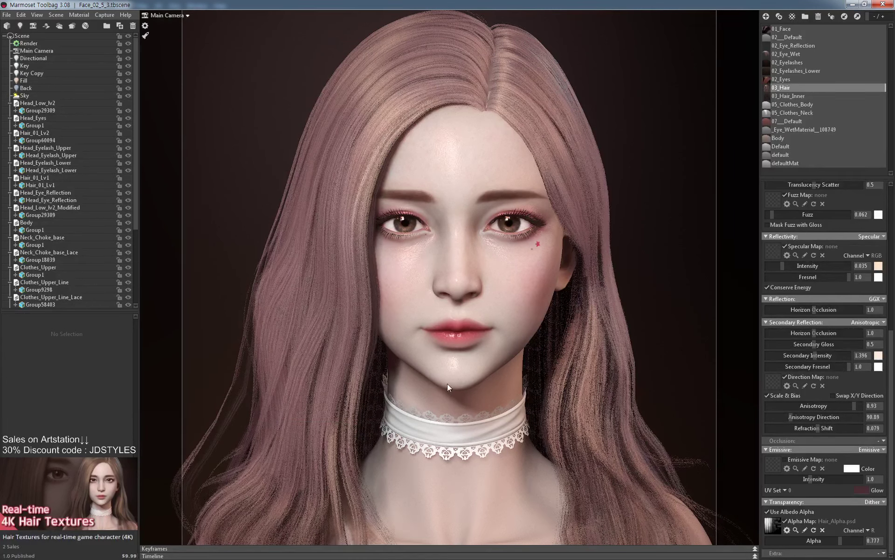
Set the 03_Hair_Inner material's albedo colour to a dusty rose, #b2828f.
click(785, 95)
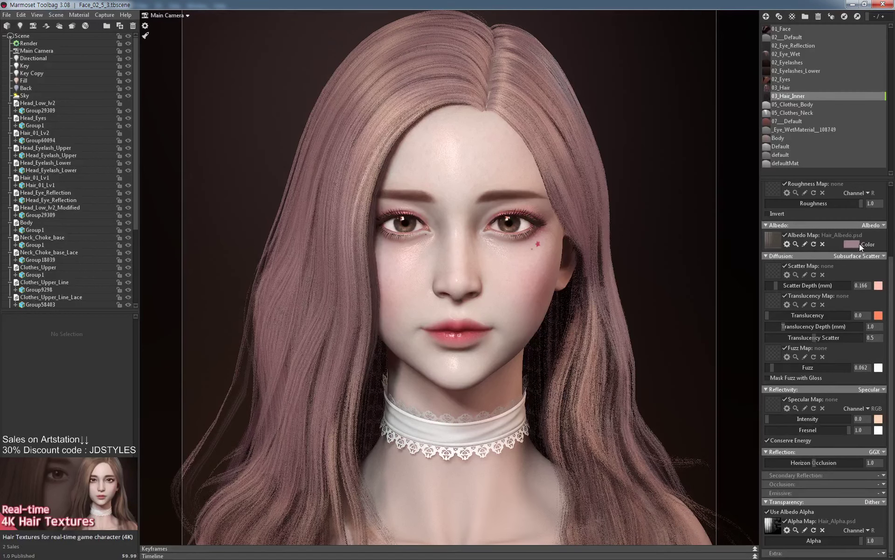
click(853, 243)
mouse_move(178, 469)
mouse_down()
mouse_move(185, 446)
mouse_move(174, 433)
mouse_up()
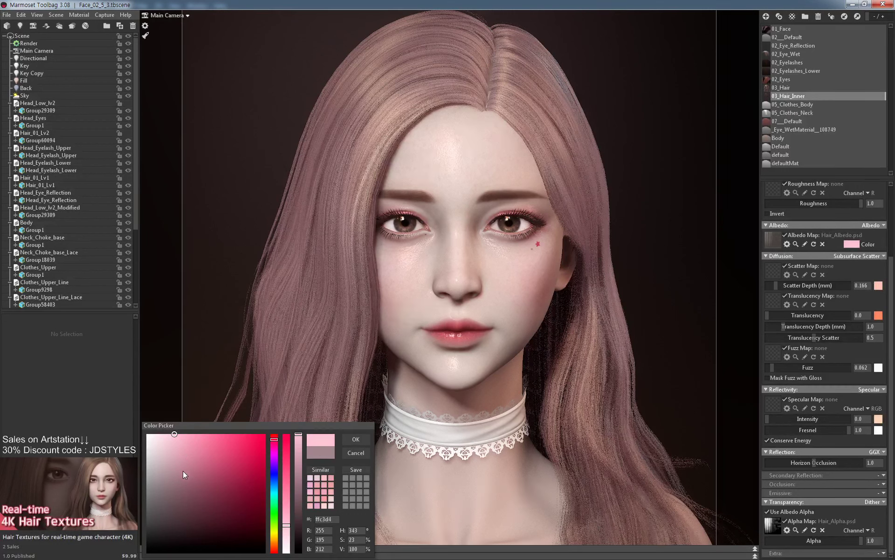
drag(183, 471, 179, 469)
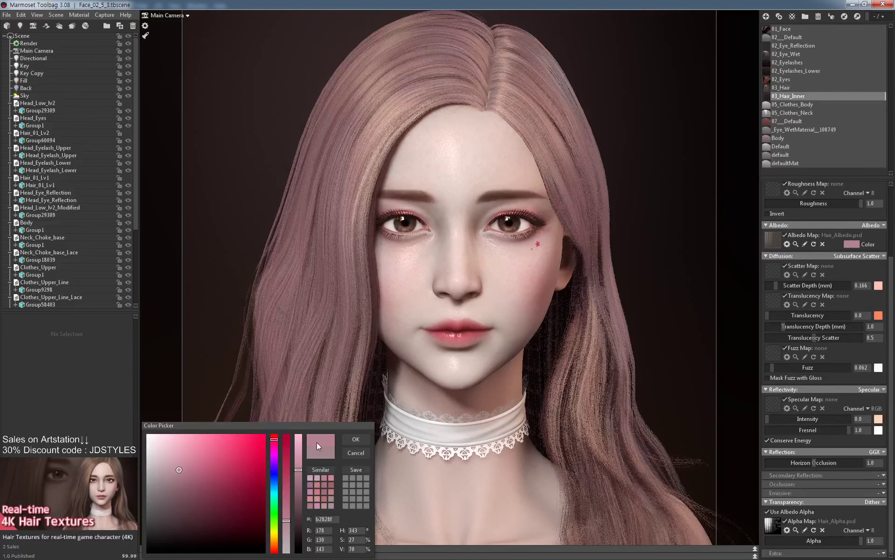
click(354, 440)
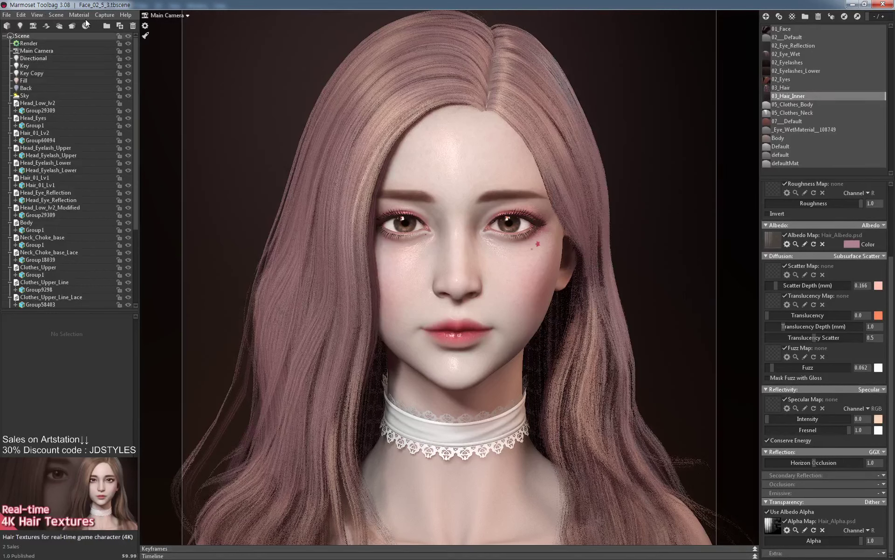
Clear the Main Camera's RGB tone curve and redraw it with one midtone point raised slightly to brighten the image.
click(41, 44)
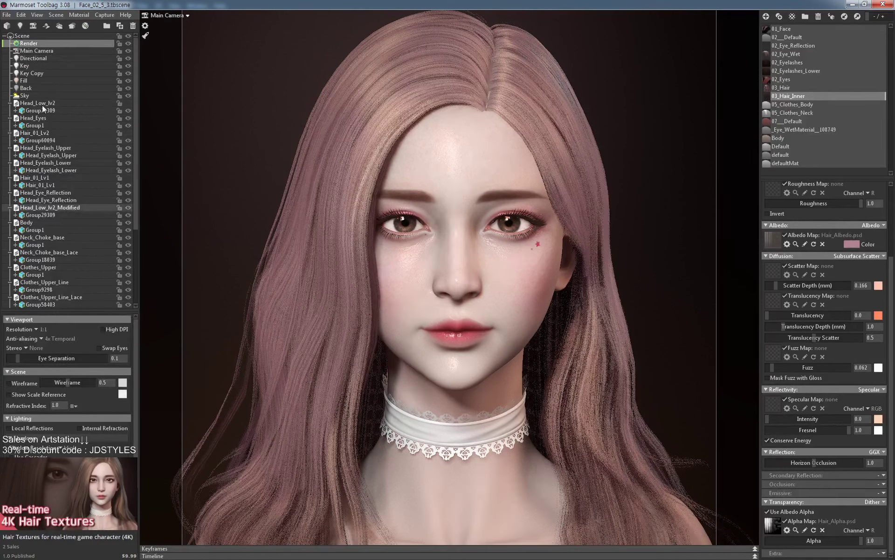
click(37, 50)
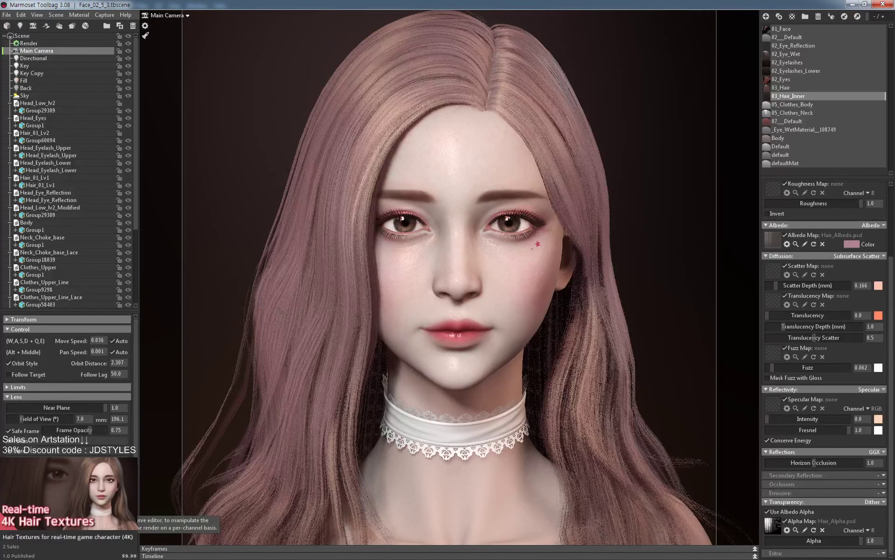
scroll(85, 448, down, 10)
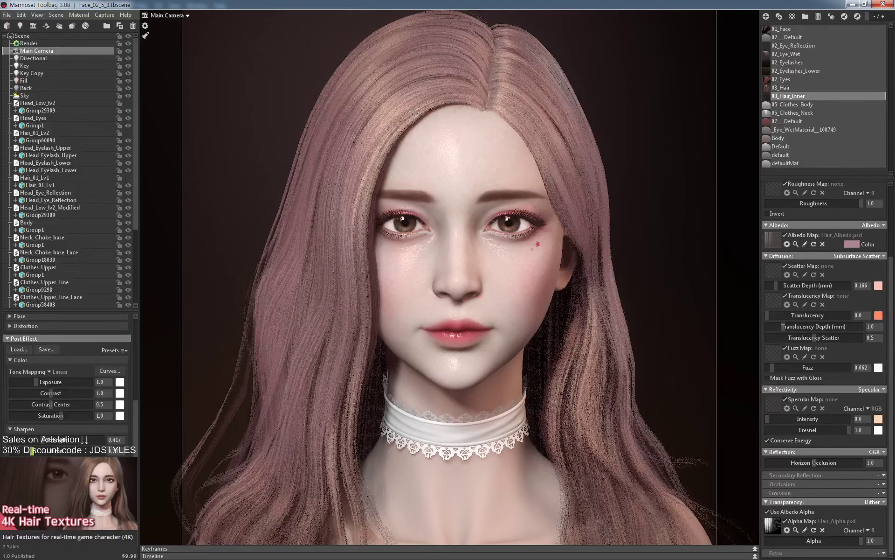
click(116, 373)
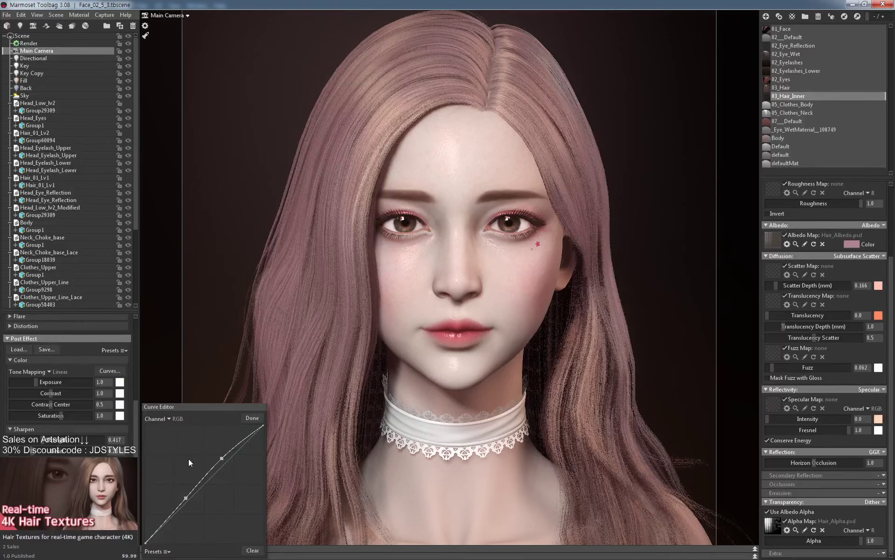
drag(185, 498, 184, 499)
click(252, 551)
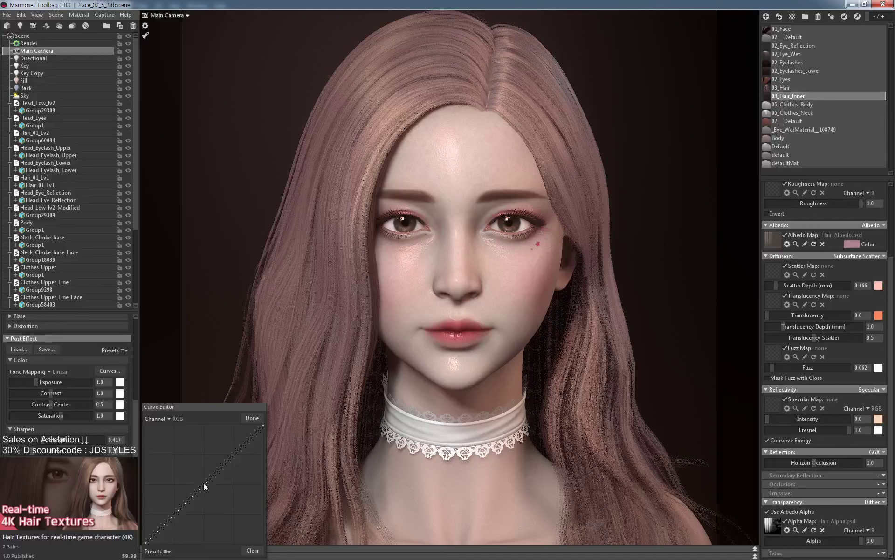
drag(204, 486, 203, 476)
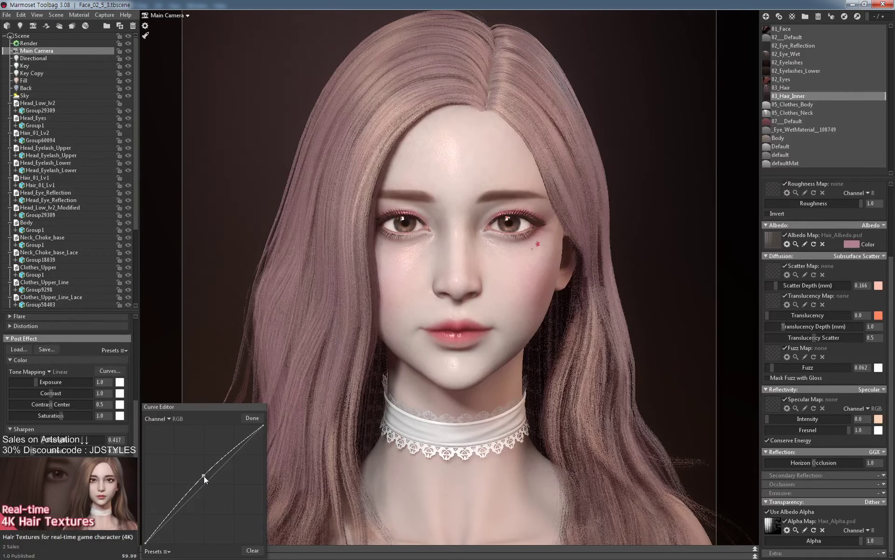
click(258, 418)
click(684, 266)
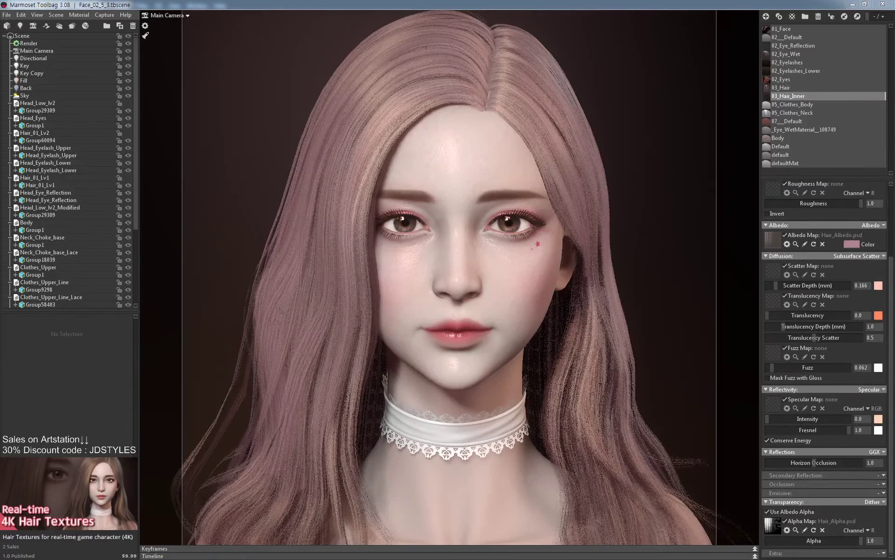
View the rendered portrait full screen in the image viewer and examine the face, makeup and hair colour up close.
drag(894, 123, 425, 122)
double_click(455, 234)
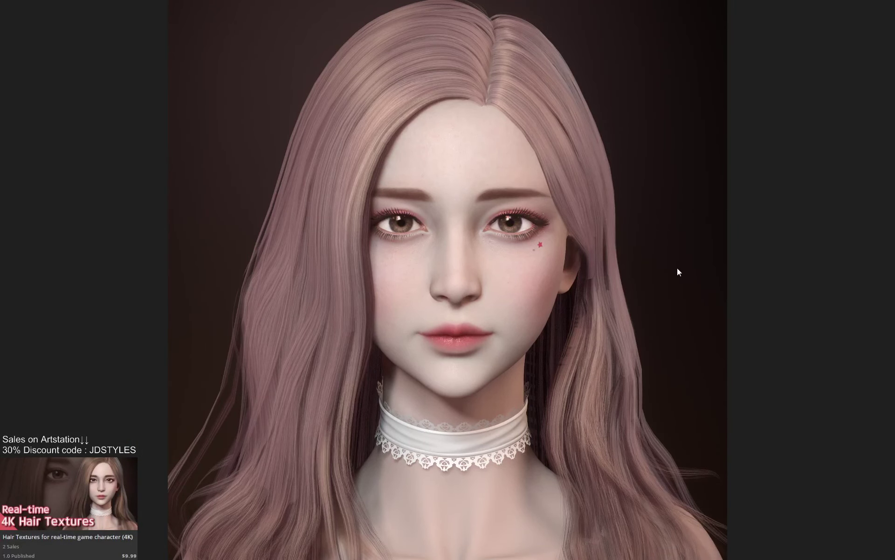
scroll(677, 268, up, 1)
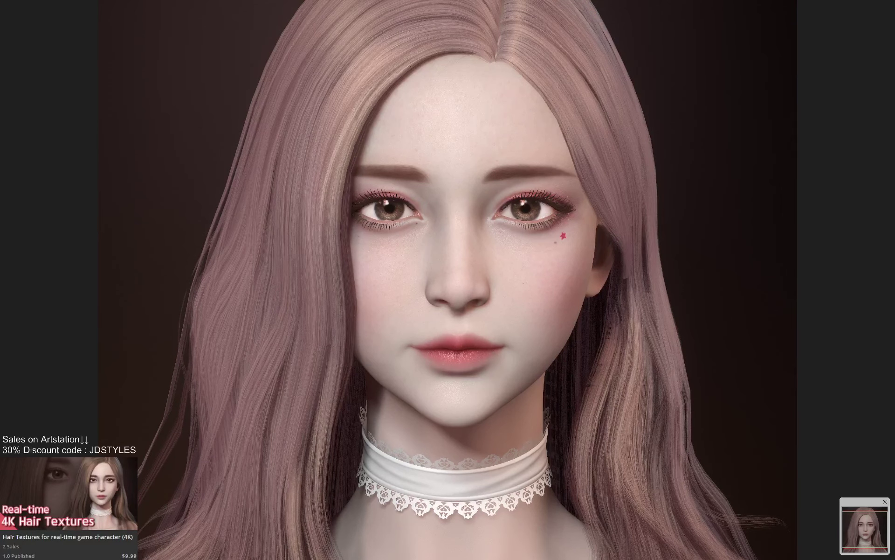
scroll(478, 271, up, 1)
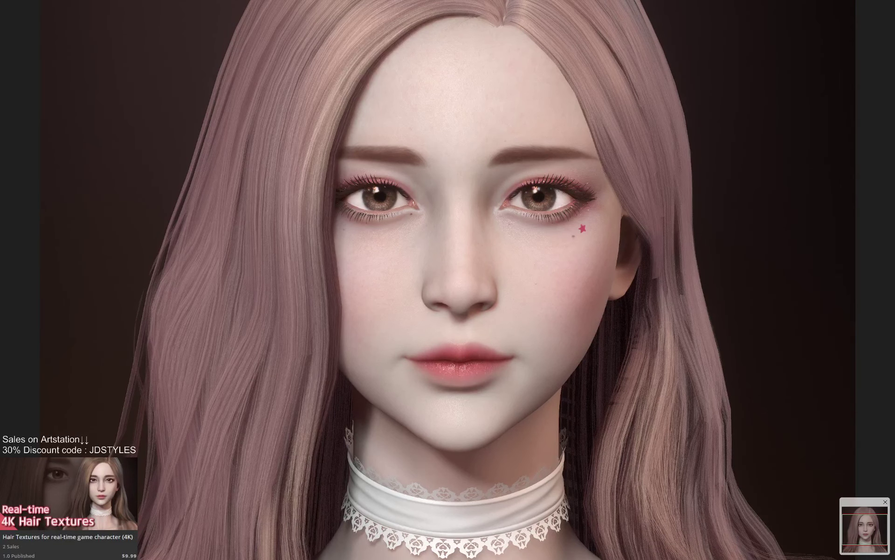
scroll(446, 283, down, 2)
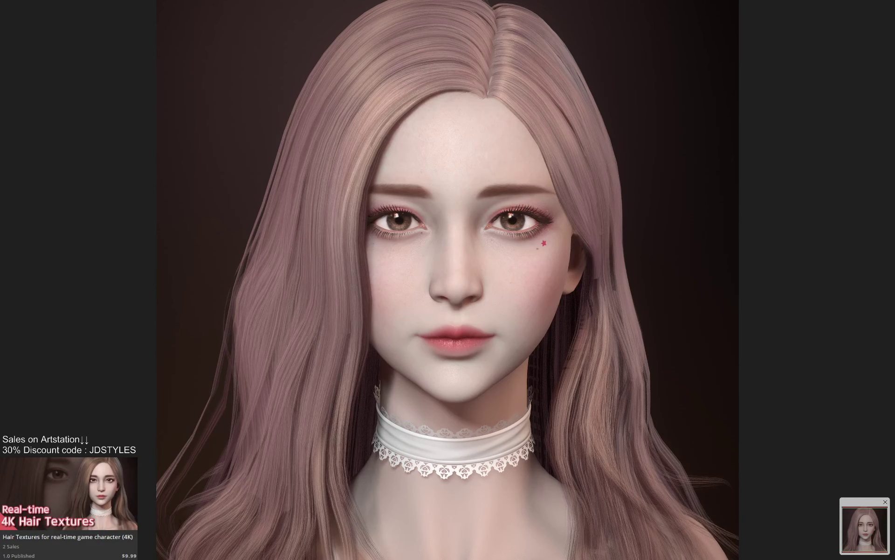
double_click(685, 229)
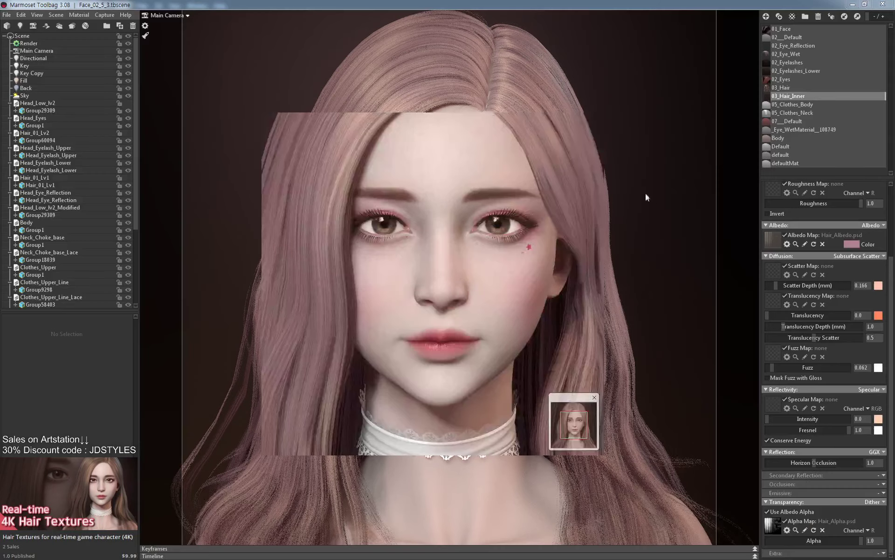
click(590, 118)
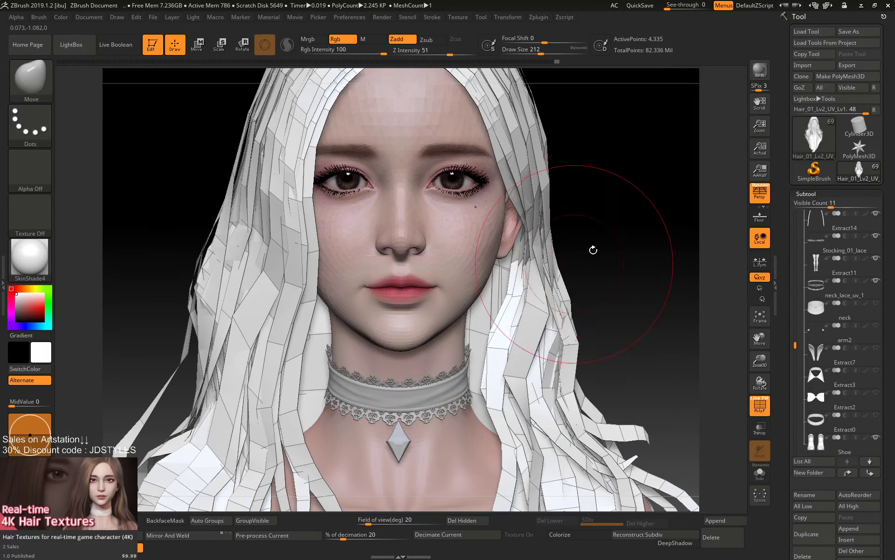
Switch to ZBrush, make the Head3 subtool active, and mask the lower half of the face.
alt+click(449, 254)
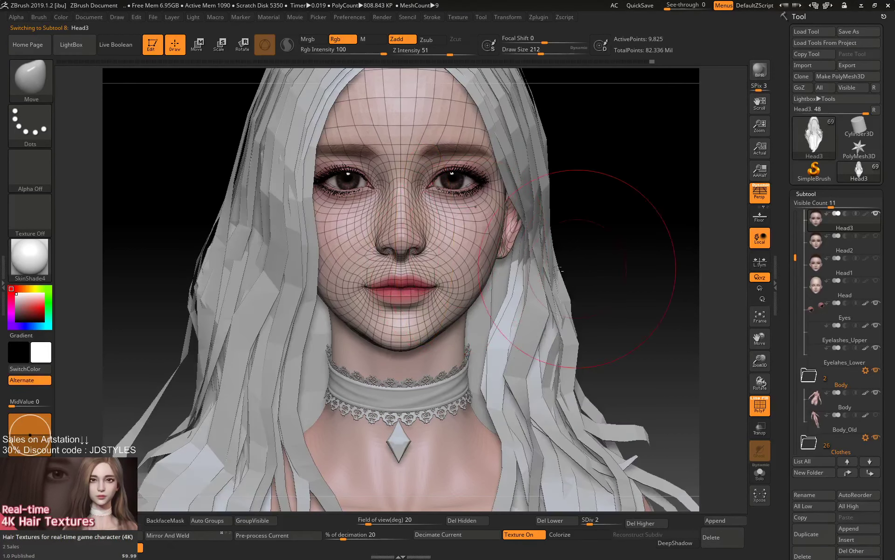
key(f)
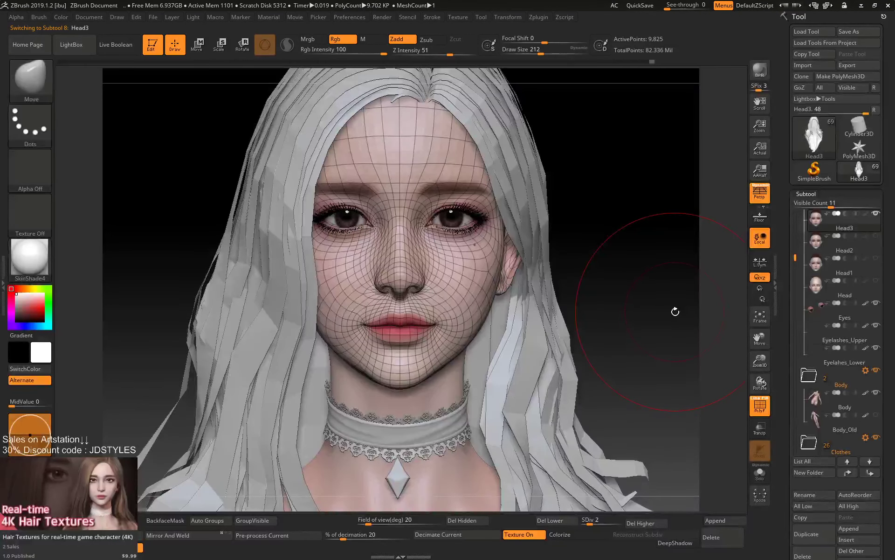
key(space)
mouse_move(401, 320)
mouse_down()
mouse_move(391, 320)
mouse_move(398, 373)
mouse_move(443, 308)
mouse_move(396, 324)
mouse_move(399, 301)
mouse_move(455, 292)
mouse_move(431, 311)
mouse_move(466, 289)
mouse_move(481, 317)
mouse_move(477, 268)
mouse_move(406, 357)
mouse_move(457, 347)
mouse_up()
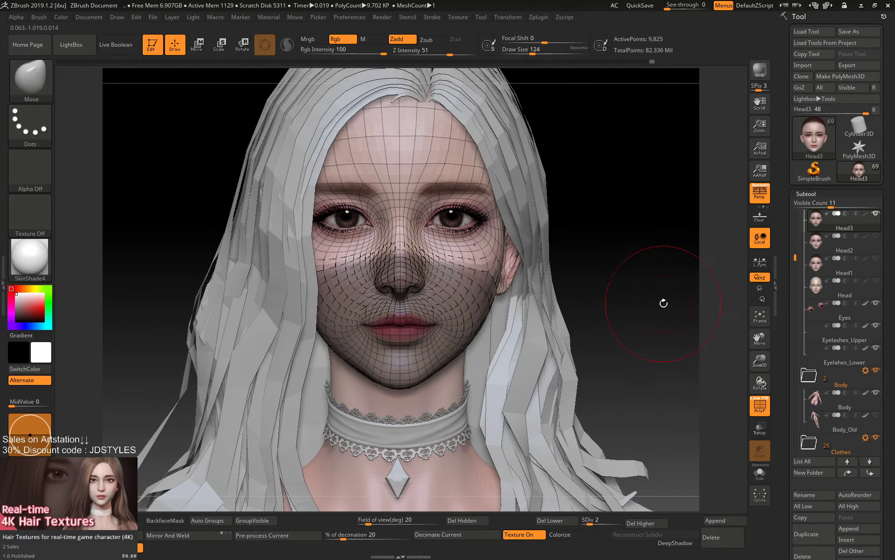
Set the brush draw size to 71.
mouse_move(664, 304)
mouse_down()
mouse_move(638, 276)
mouse_move(659, 308)
mouse_move(637, 302)
mouse_up()
key(space)
drag(515, 320, 508, 321)
mouse_move(653, 304)
mouse_down()
mouse_move(655, 228)
mouse_move(631, 276)
mouse_up()
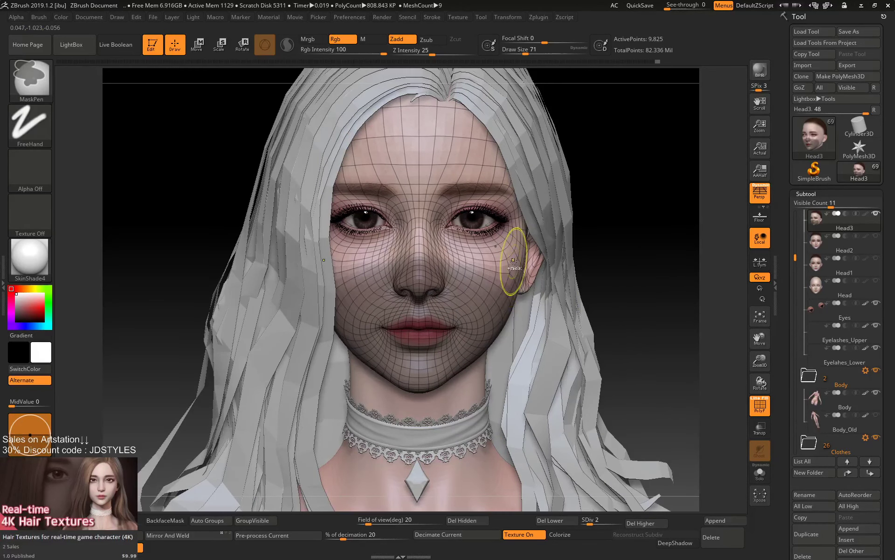
Invert the Head3 mask so it covers the upper face, and soften the mask edge.
key(w)
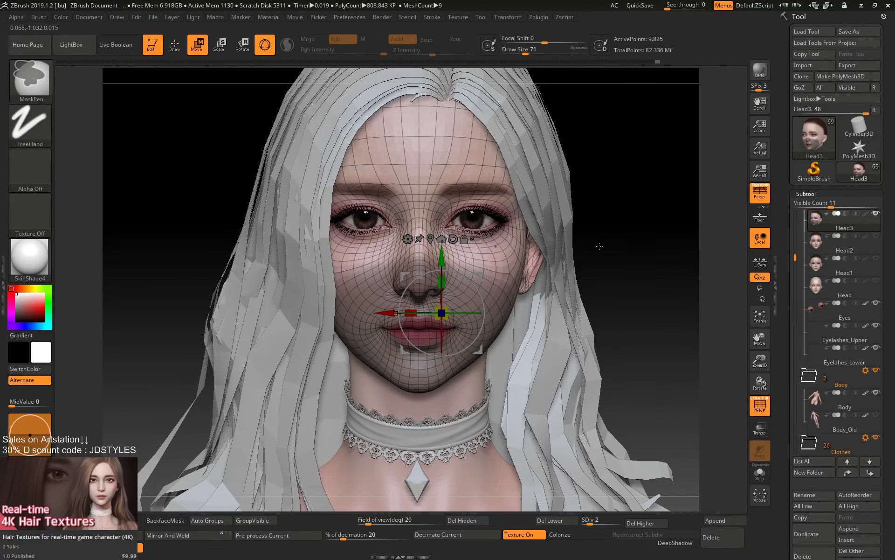
ctrl+drag(593, 252, 585, 255)
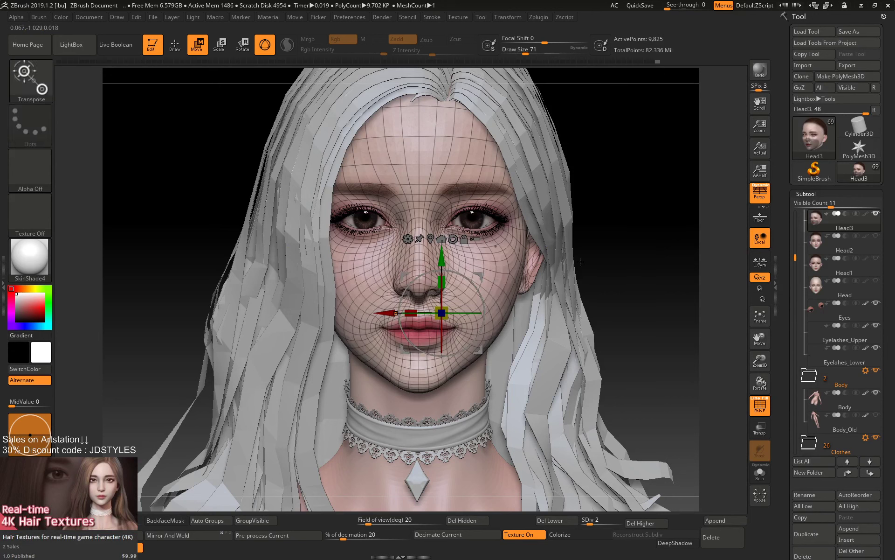
ctrl+click(594, 262)
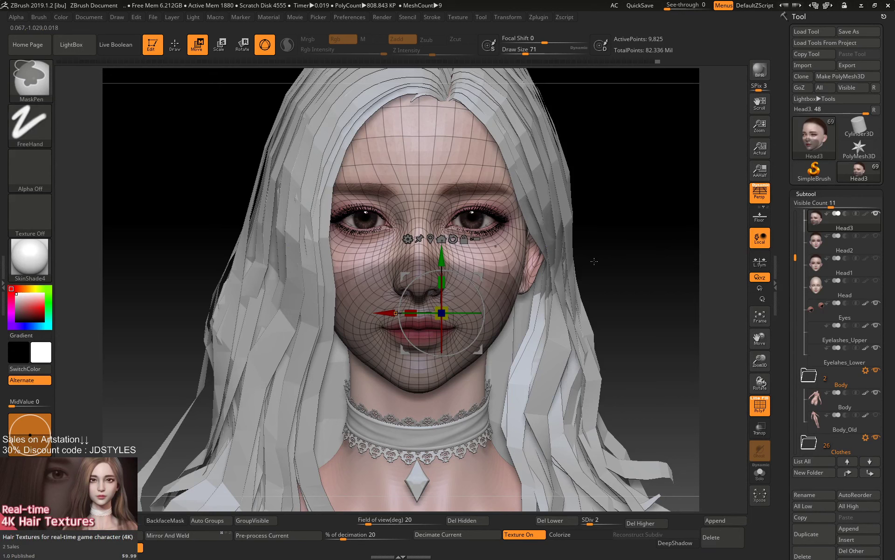
ctrl+click(593, 262)
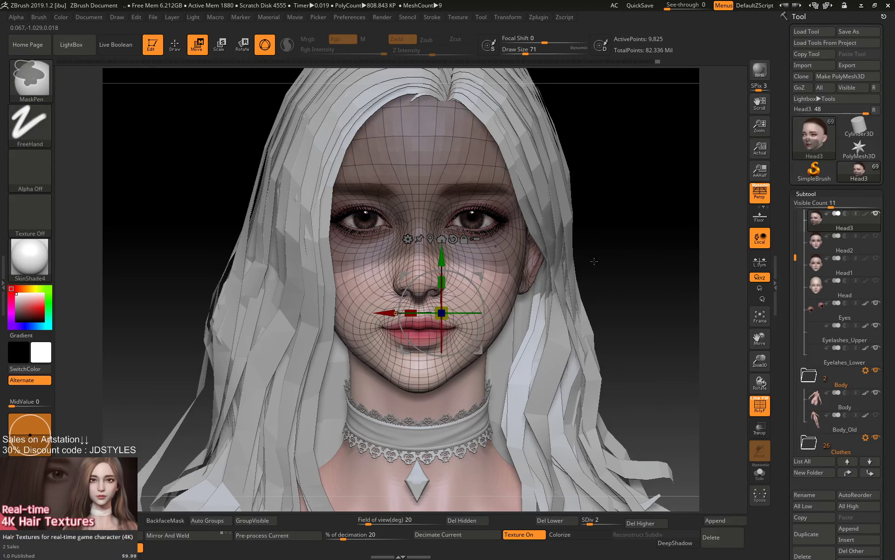
ctrl+click(498, 283)
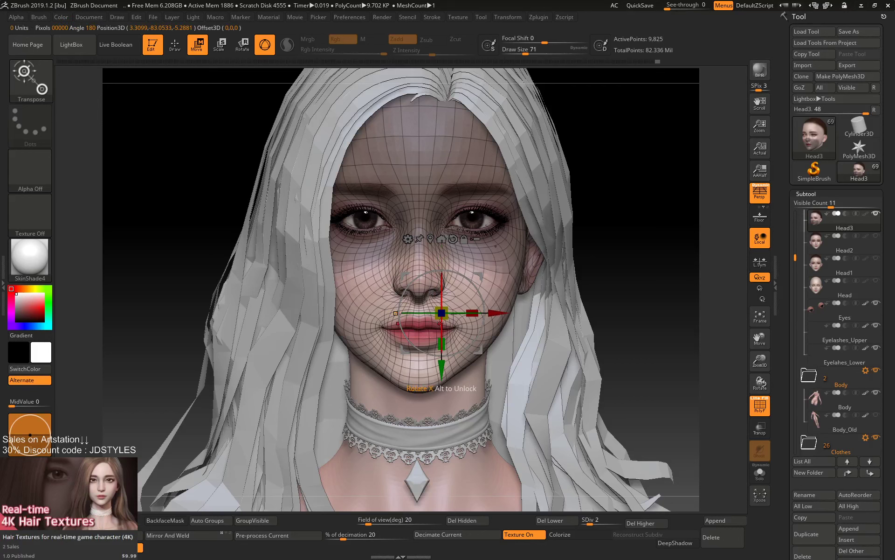
Place the transform gizmo on the nose and nudge the unmasked lower face slightly along the vertical axis.
alt+click(426, 285)
alt+click(439, 212)
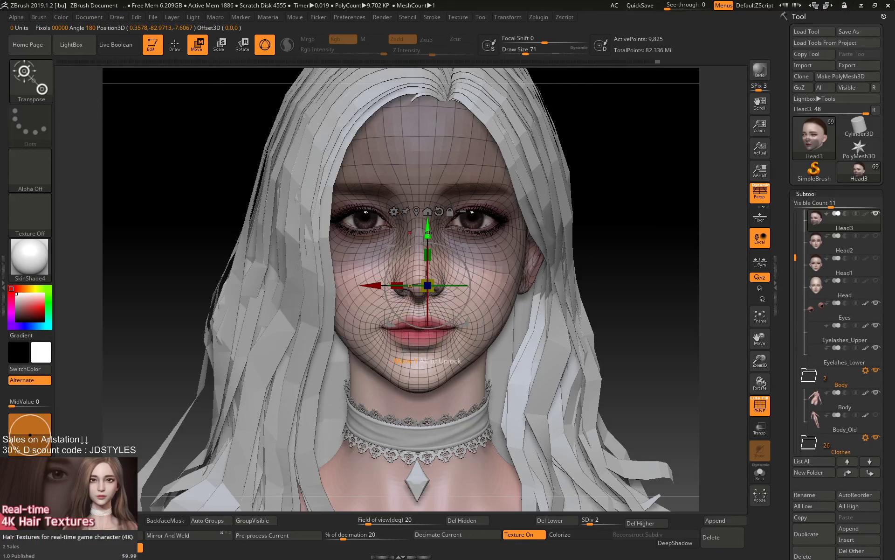
drag(428, 231, 428, 231)
key(q)
drag(653, 273, 578, 274)
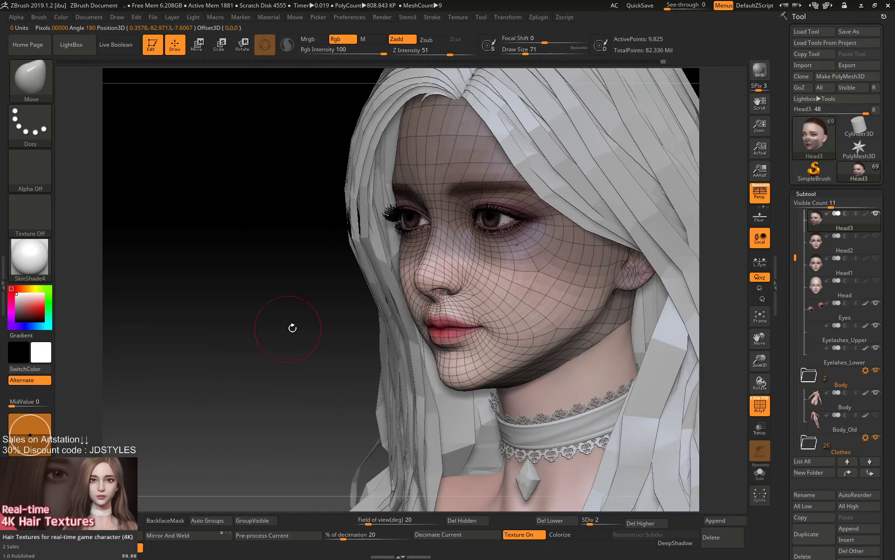
drag(292, 324, 282, 335)
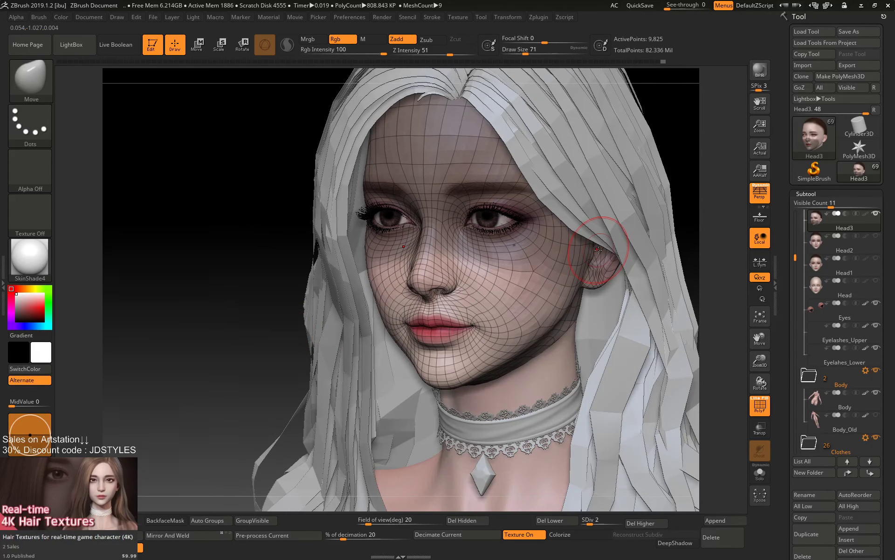
Export the Head3 mesh as OBJ, overwriting Head_Low_lv2_Modified_2.OBJ in the Mesh folder.
key(ctrl+e)
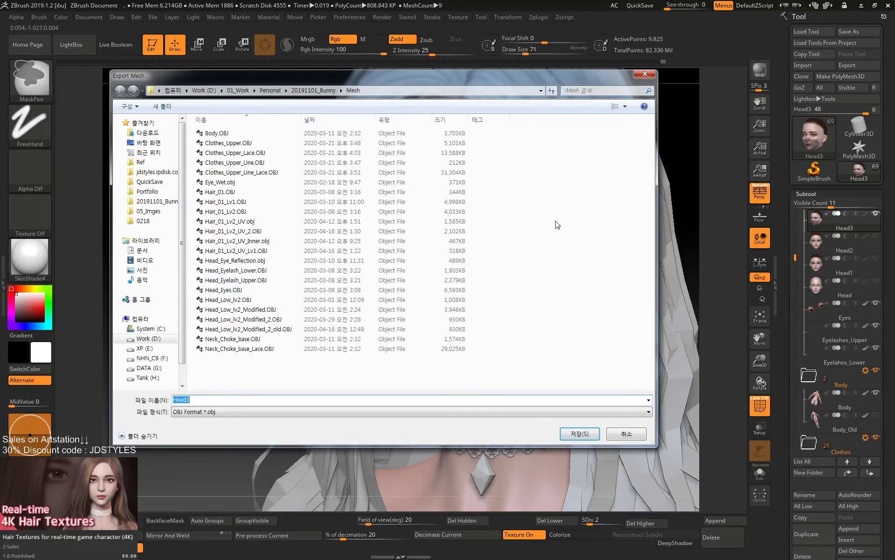
click(259, 232)
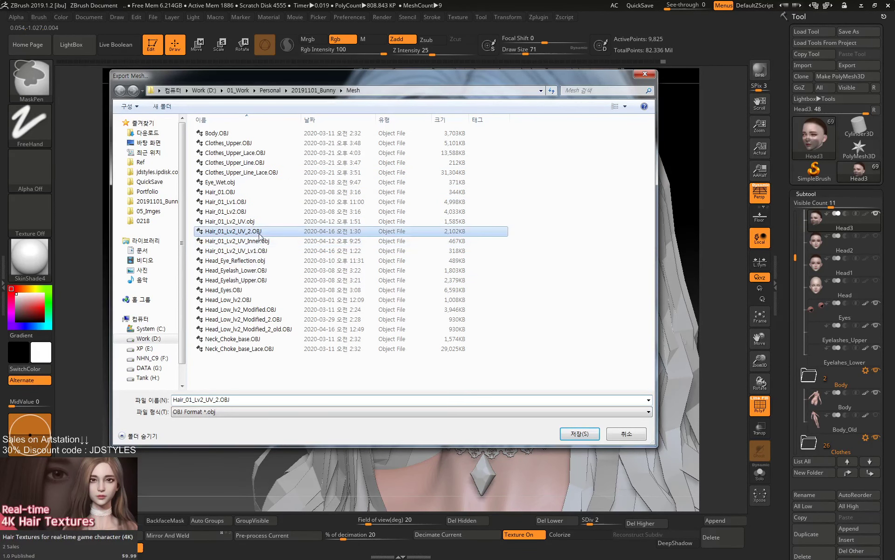
key(Return)
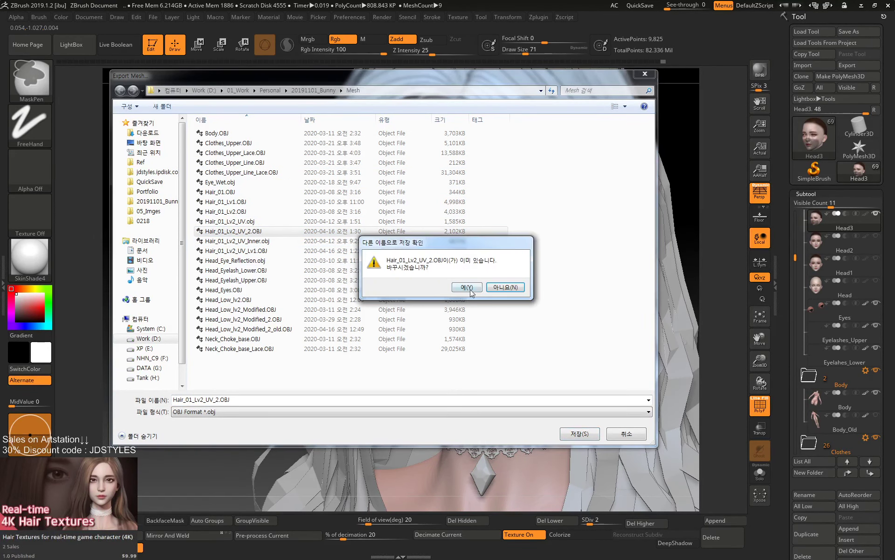
click(505, 287)
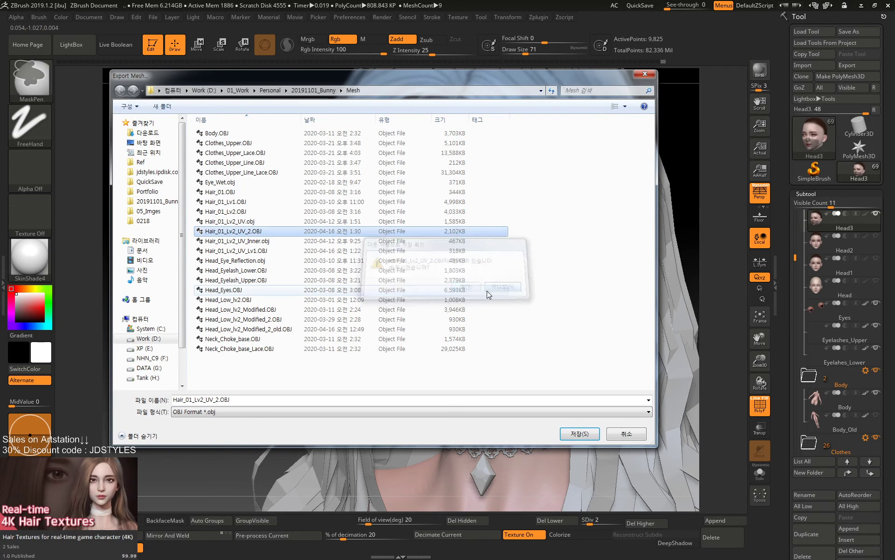
double_click(261, 320)
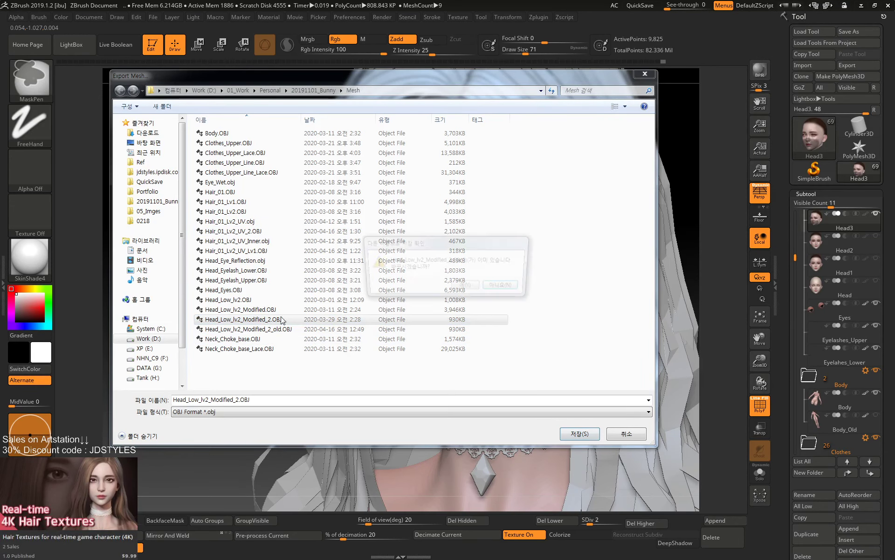
click(452, 288)
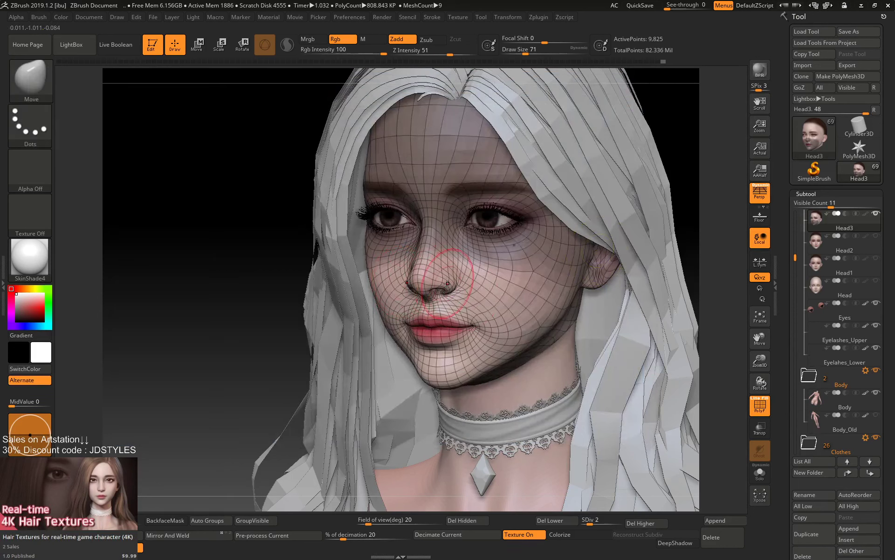
Turn off the polyframe display, and collapse the Body subtool folder while expanding the Clothes folder.
key(shift+f)
mouse_move(835, 420)
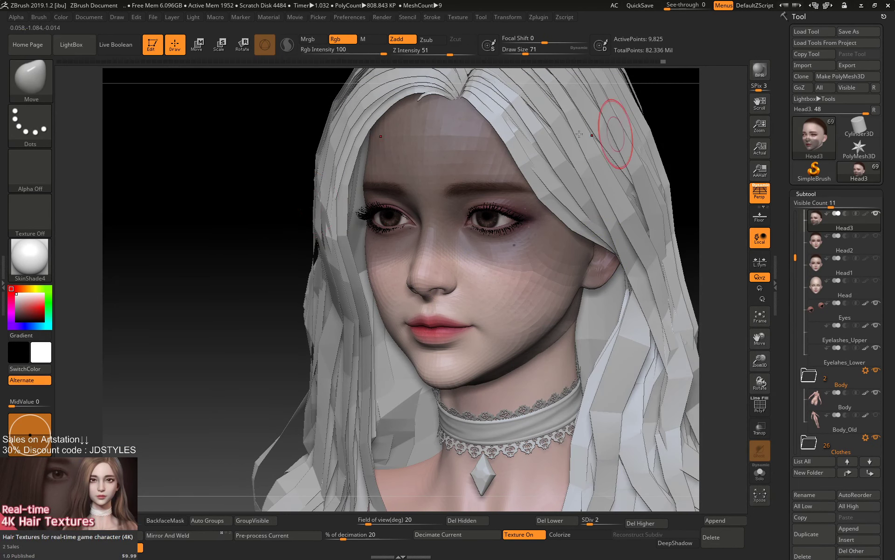
click(809, 374)
click(809, 396)
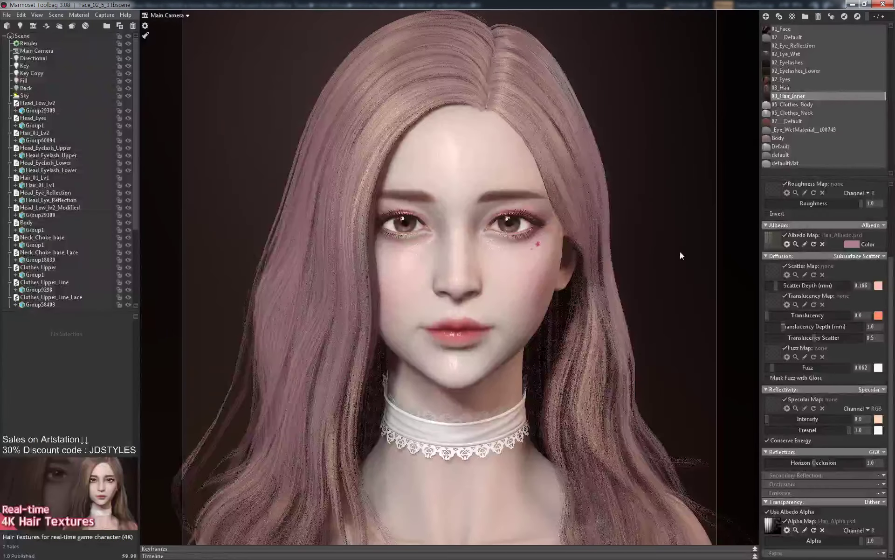
Switch to Marmoset Toolbag, reload the Head_Low_lv2_Modified model from its exported file, and clear the selection.
click(502, 284)
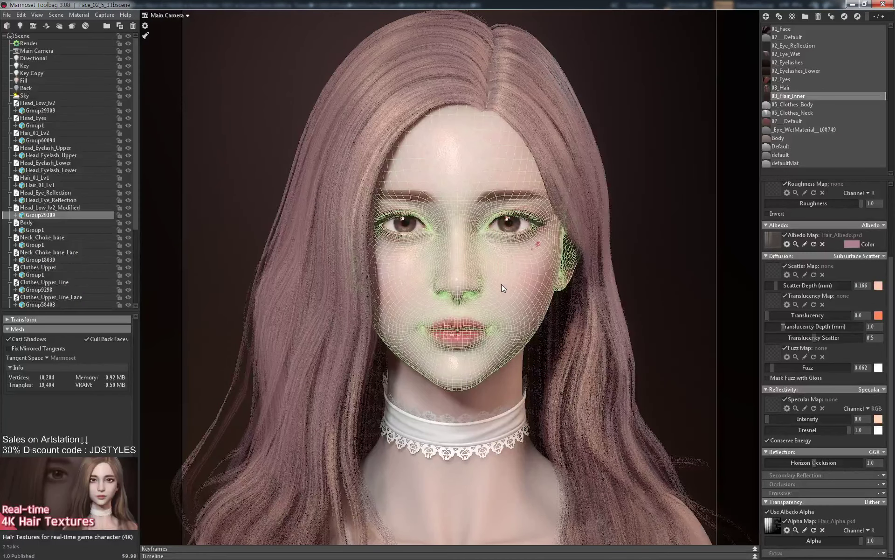
click(77, 207)
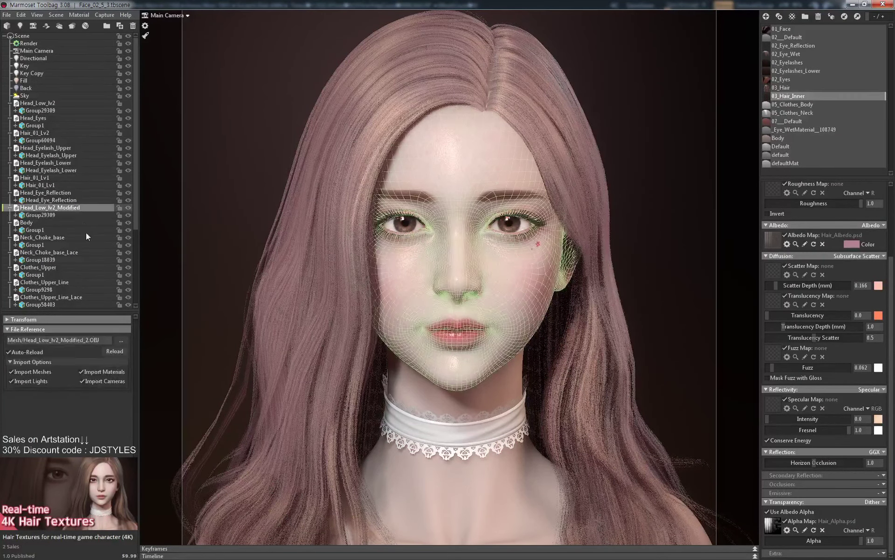
click(112, 352)
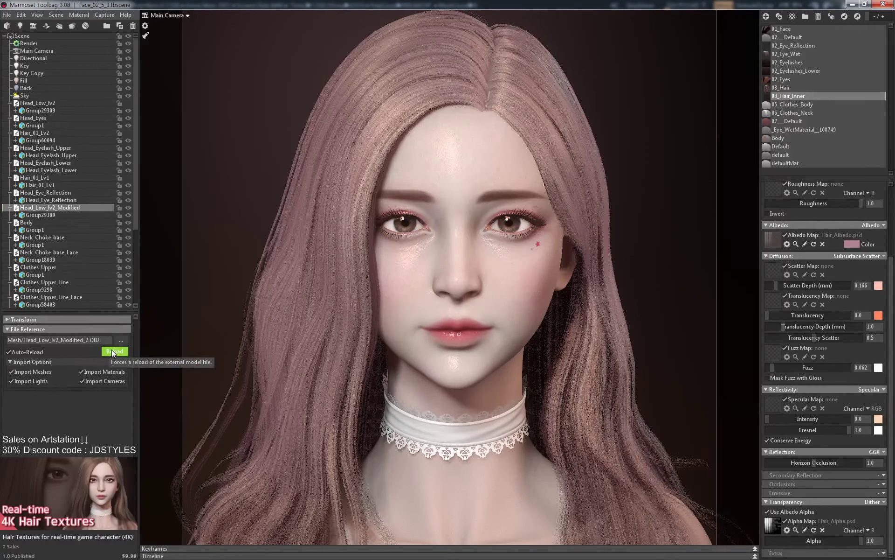
click(673, 140)
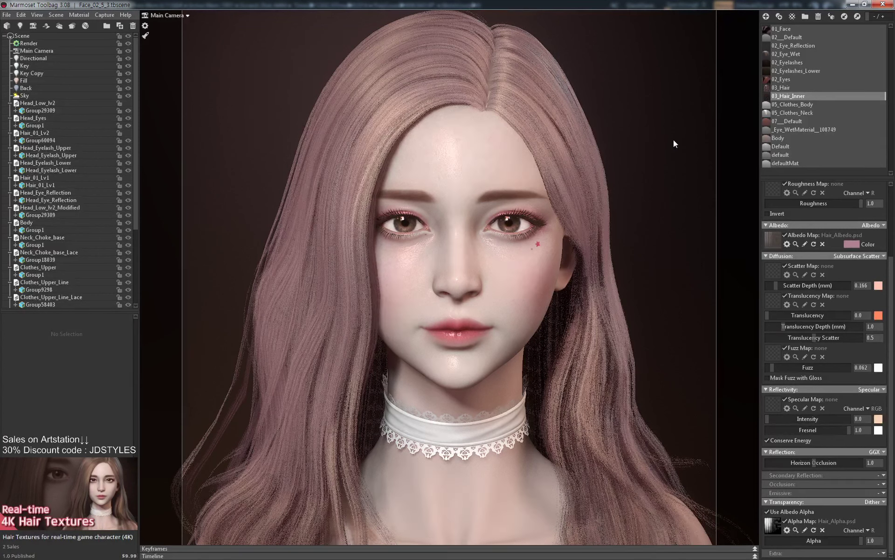
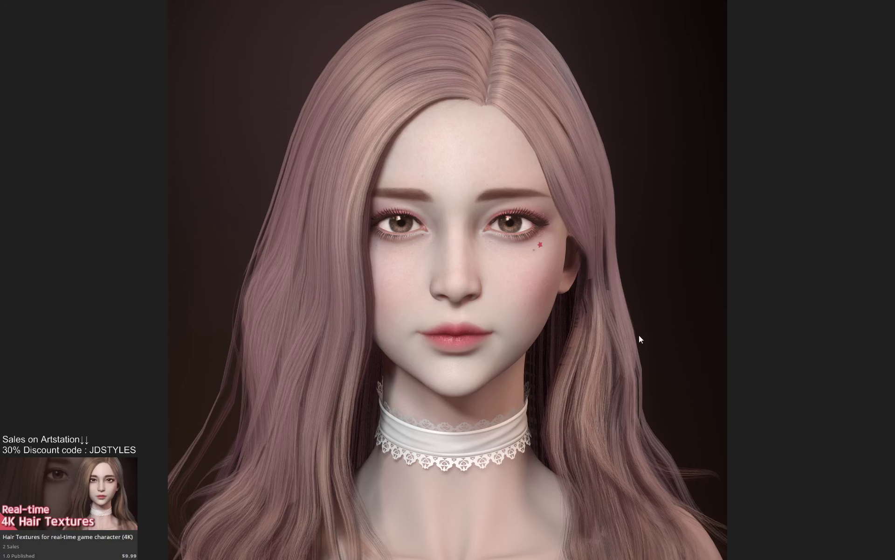
Leave the full-screen render, return to ZBrush, and nudge the unmasked lower face slightly upward from the front view.
double_click(480, 221)
drag(478, 120, 894, 106)
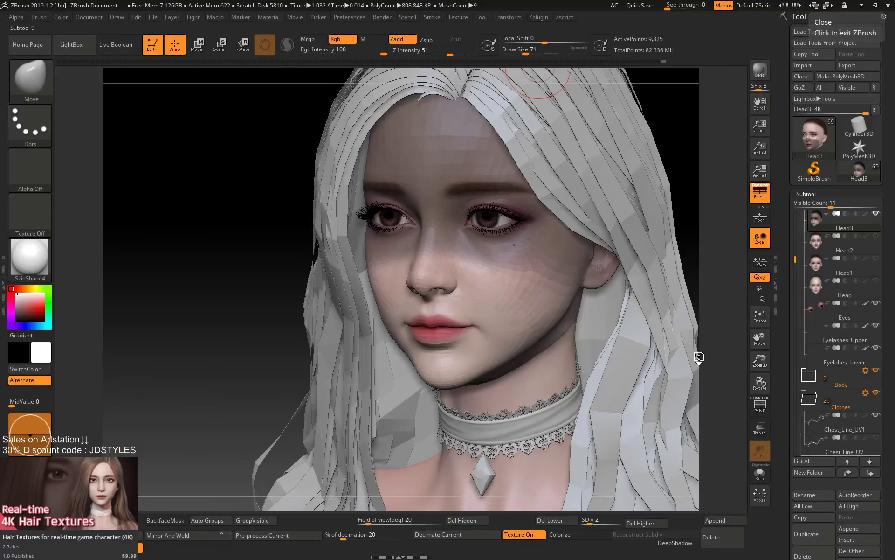
mouse_move(724, 144)
mouse_down()
mouse_move(713, 144)
mouse_move(733, 148)
mouse_move(680, 173)
mouse_up()
alt+drag(648, 260, 653, 268)
key(w)
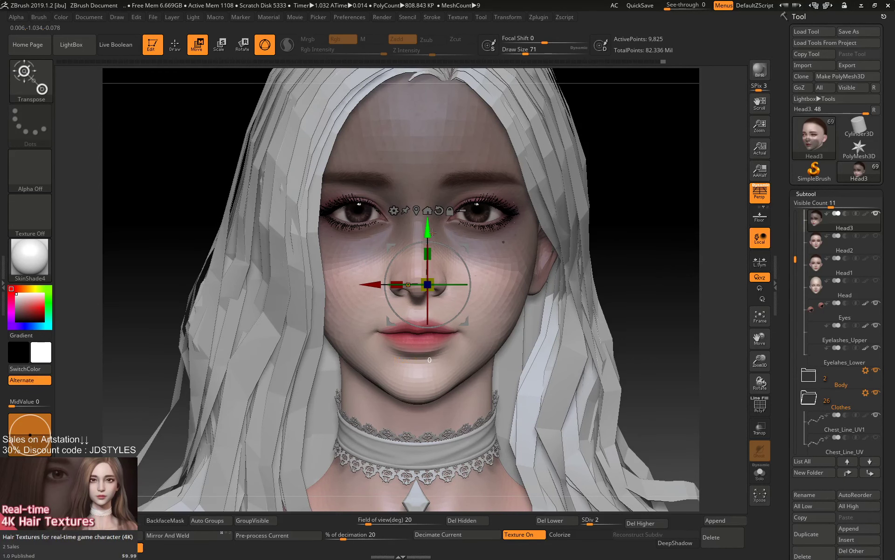
drag(433, 232, 432, 231)
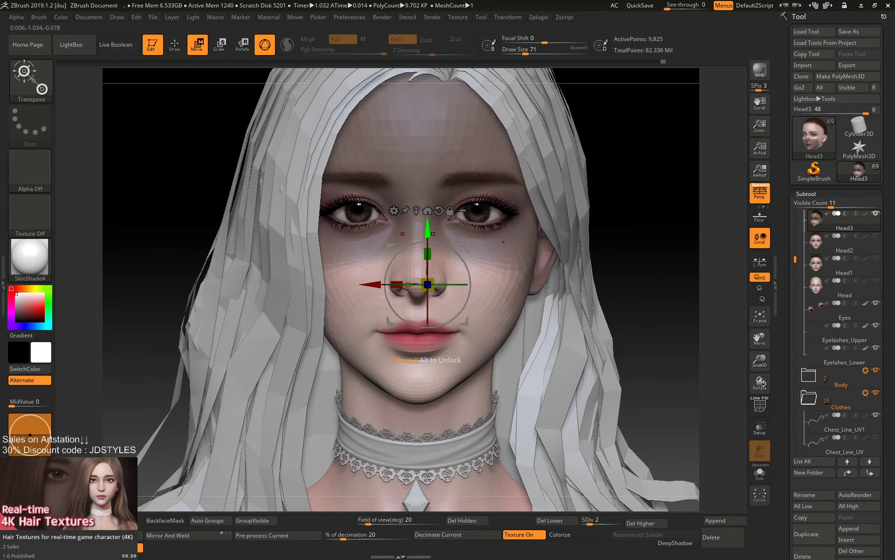
key(q)
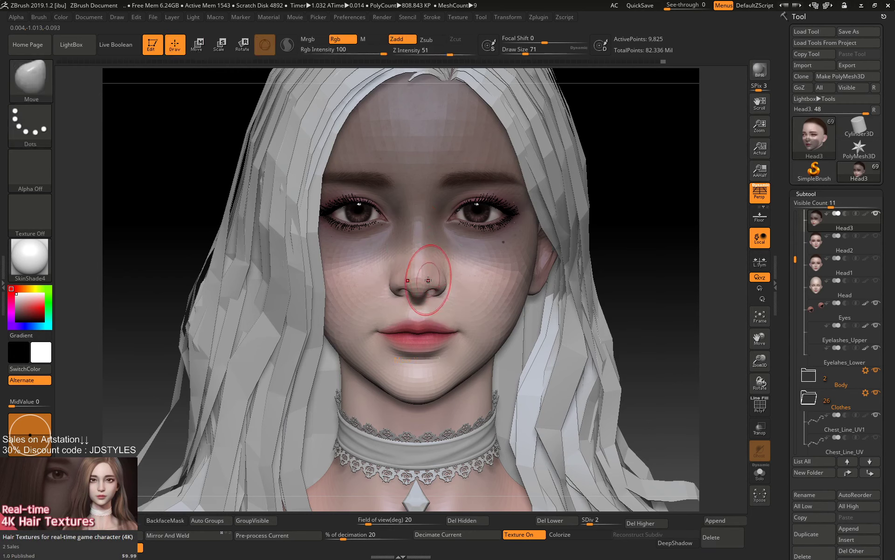
Try raising the unmasked lower face a tiny bit further, and undo that move.
key(ctrl)
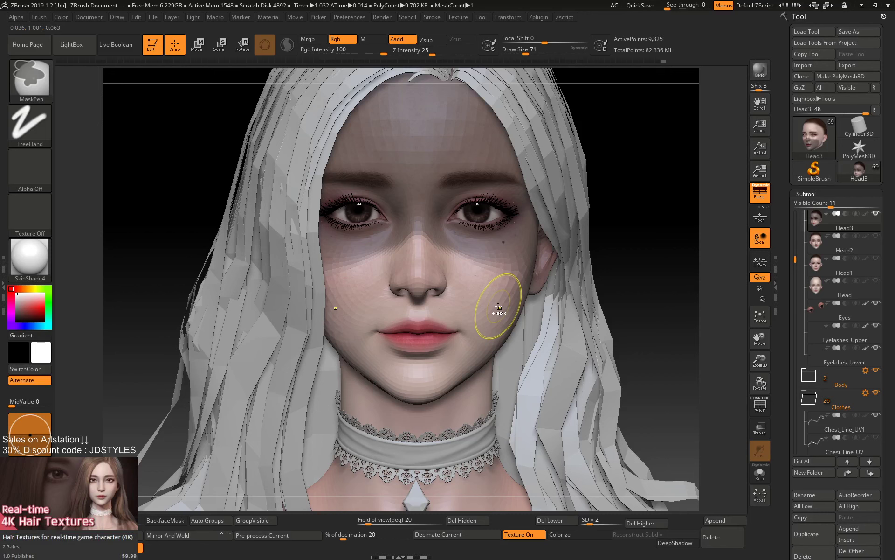
key(w)
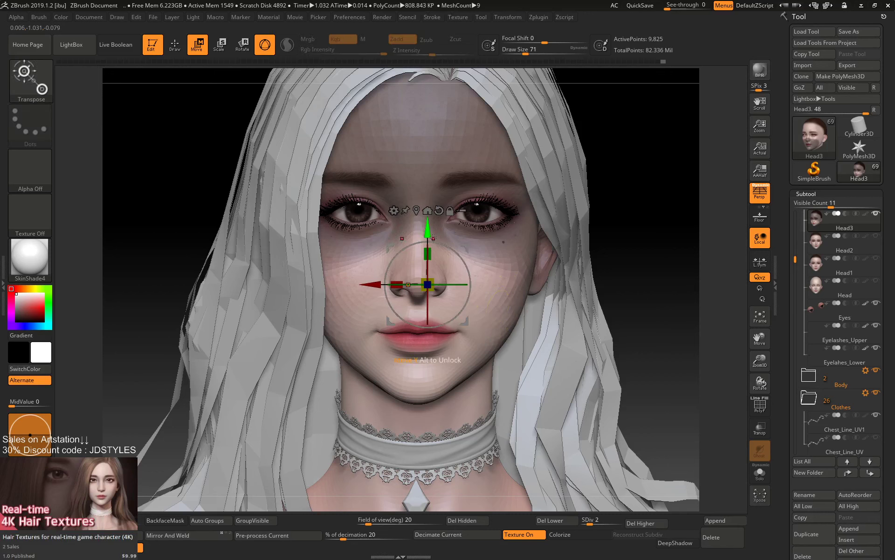
drag(432, 233, 432, 232)
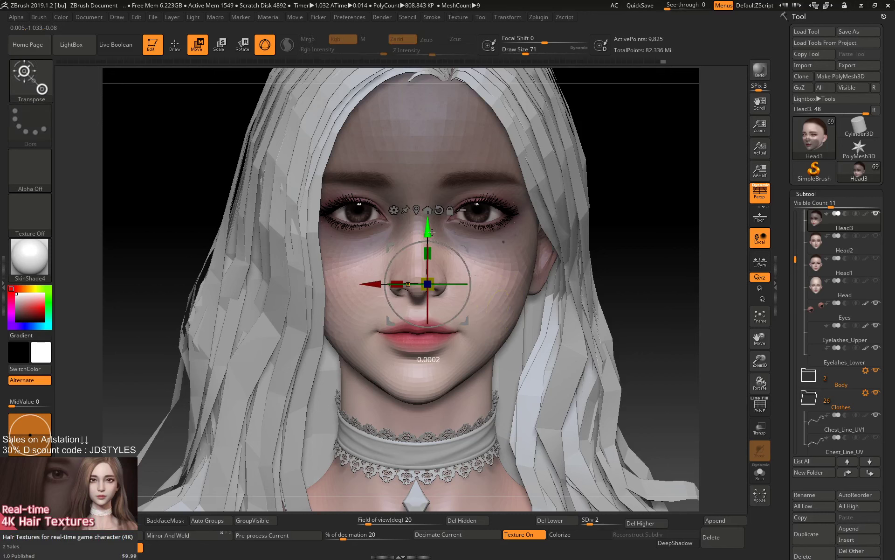
key(ctrl+z)
Return to the Move brush and clear the mask from the Head3 subtool.
key(q)
ctrl+right_drag(686, 187, 688, 215)
ctrl+drag(688, 216, 685, 214)
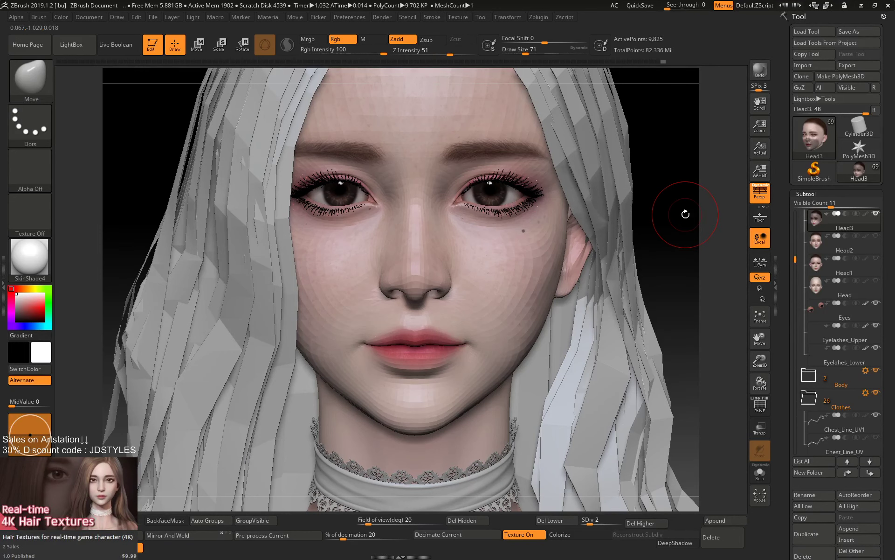
Set the Move brush's draw size to 39 for close work around the eyes and nose.
alt+drag(665, 250, 699, 273)
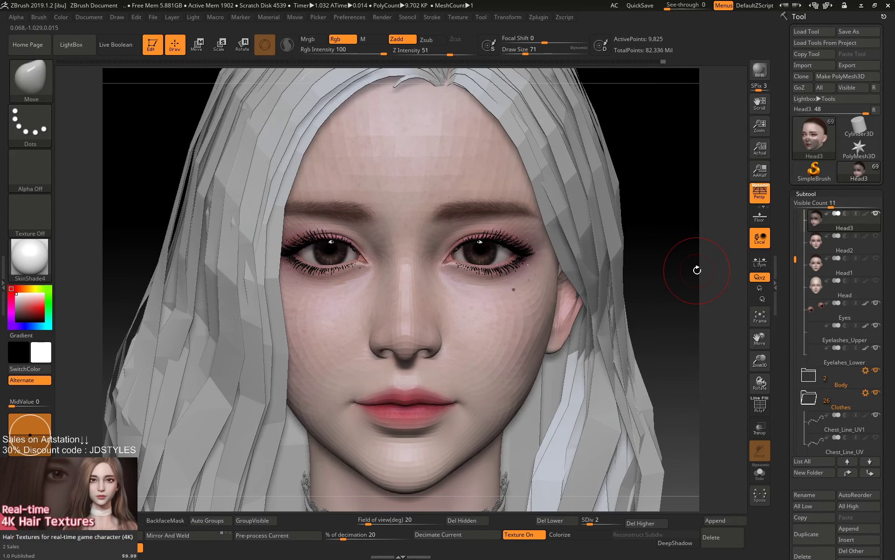
mouse_move(709, 215)
mouse_down()
mouse_move(690, 223)
mouse_move(727, 224)
mouse_up()
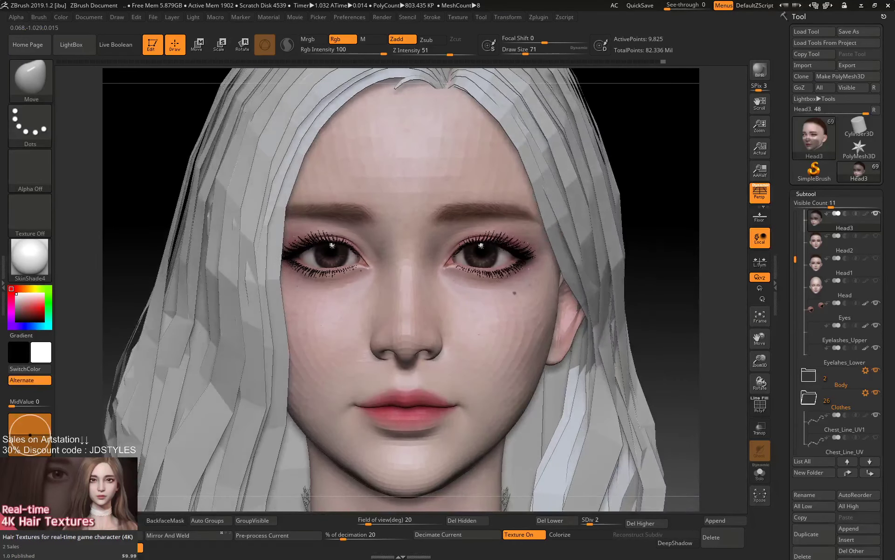
key(space)
drag(489, 259, 483, 258)
drag(679, 225, 693, 259)
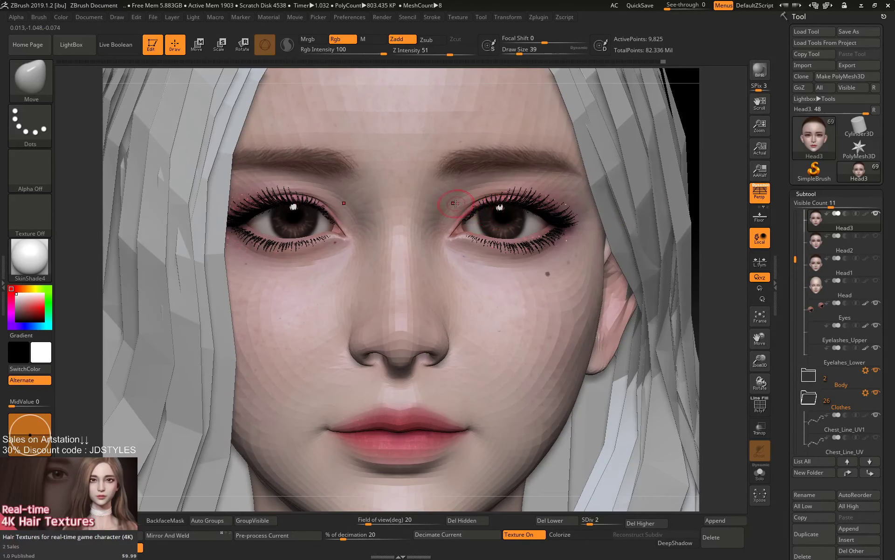
Select the Standard brush and set its draw size to 37 for sculpting near the inner eye corner.
key(space)
drag(455, 202, 463, 197)
key(b)
key(s)
key(t)
key(space)
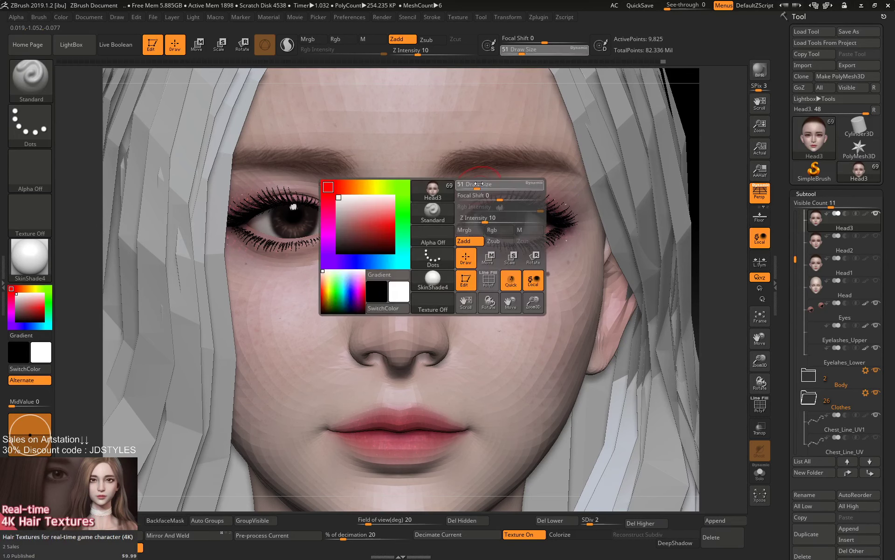
drag(467, 194, 443, 219)
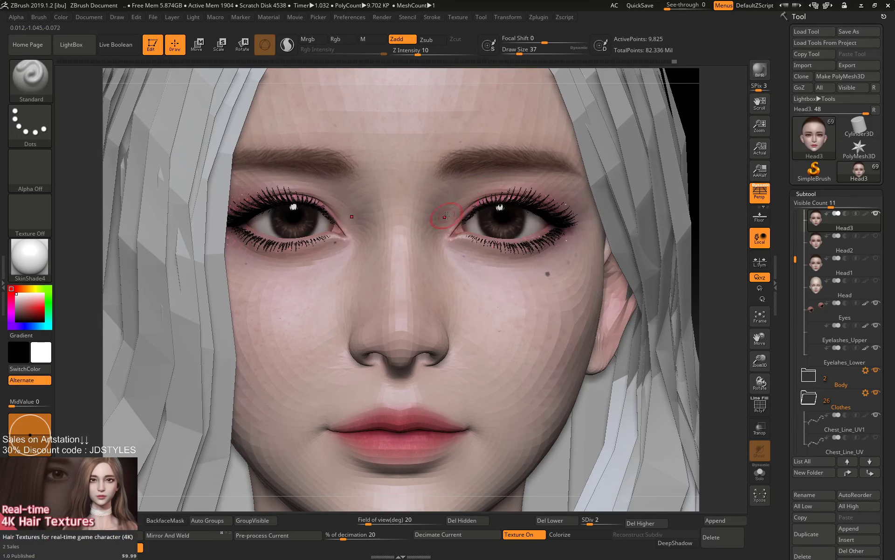
Smooth the Head3 surface around the inner eye corner with the Smooth brush.
shift+drag(477, 189, 425, 226)
key(shift)
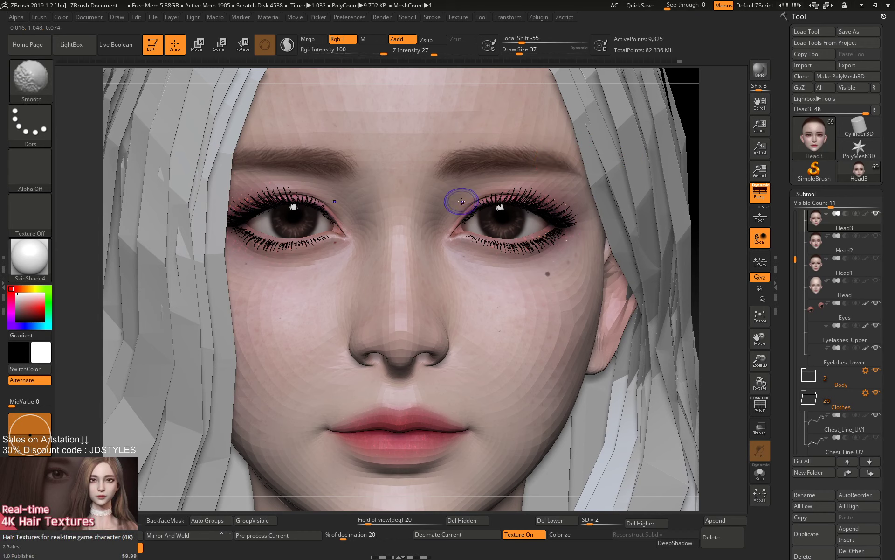
Export Head3 as OBJ, overwriting Head_Low_lv2_Modified_2.OBJ in the Mesh folder.
key(ctrl)
key(ctrl+e)
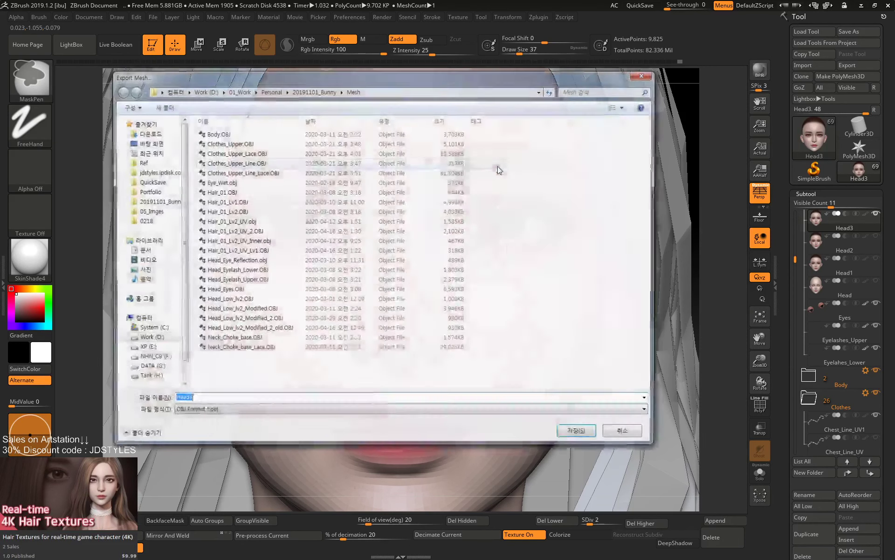
click(255, 330)
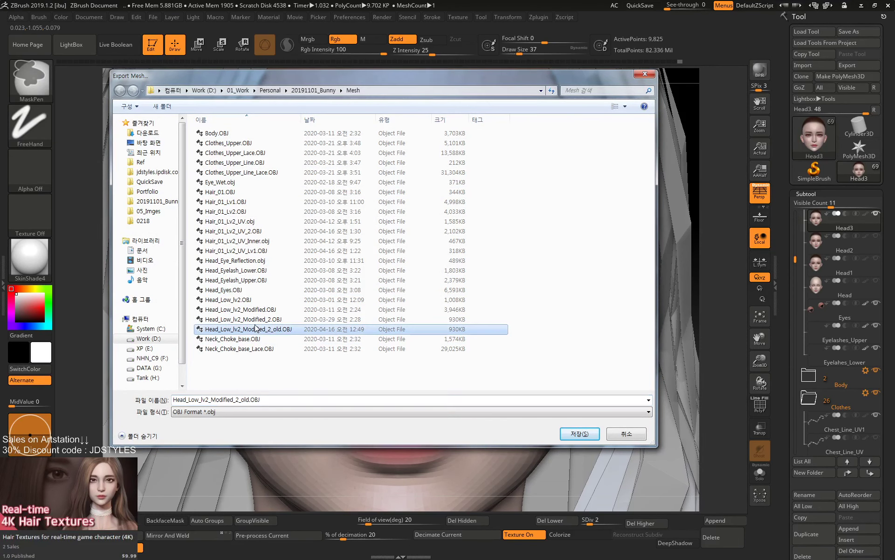
double_click(267, 319)
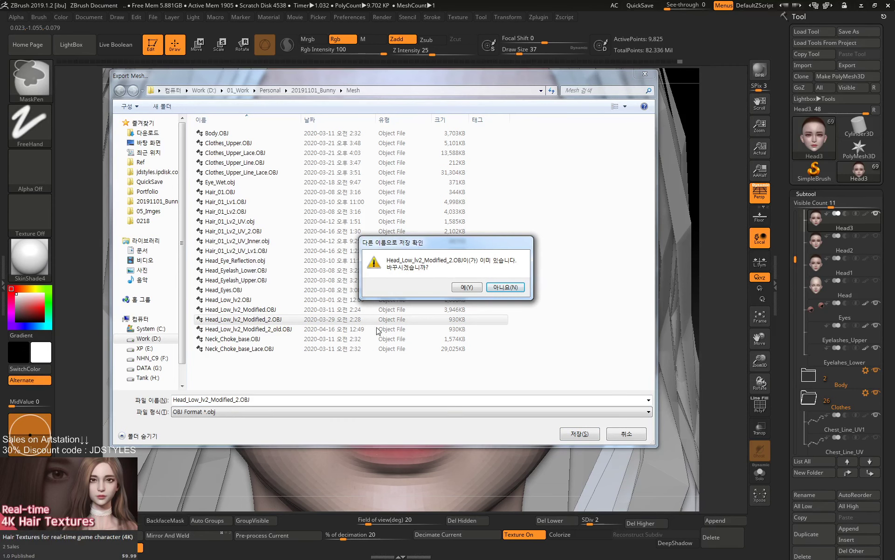
click(467, 286)
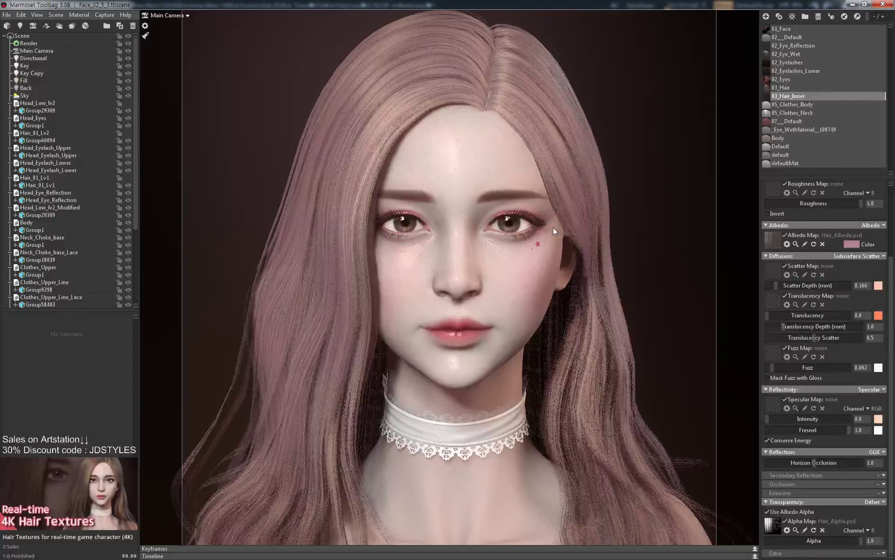
In Marmoset Toolbag, highlight the face mesh to check its updated shape, and clear the selection.
click(527, 268)
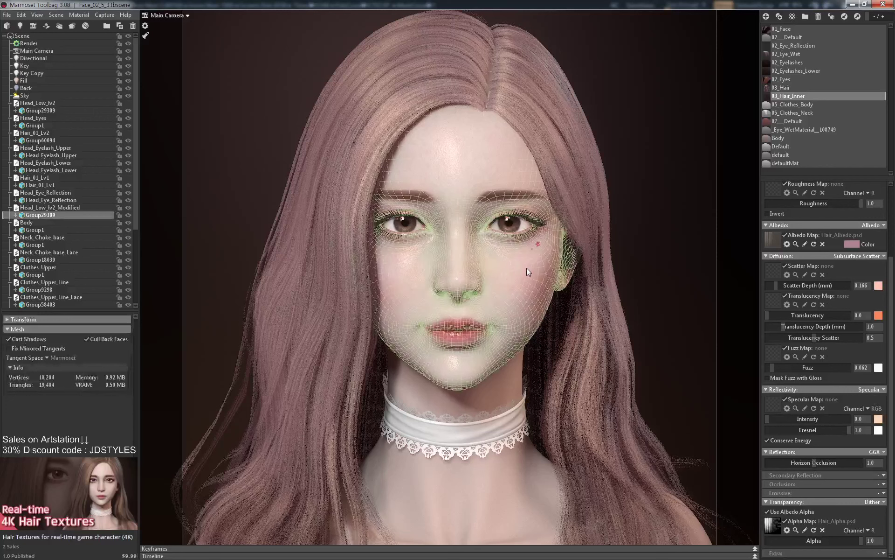
click(638, 212)
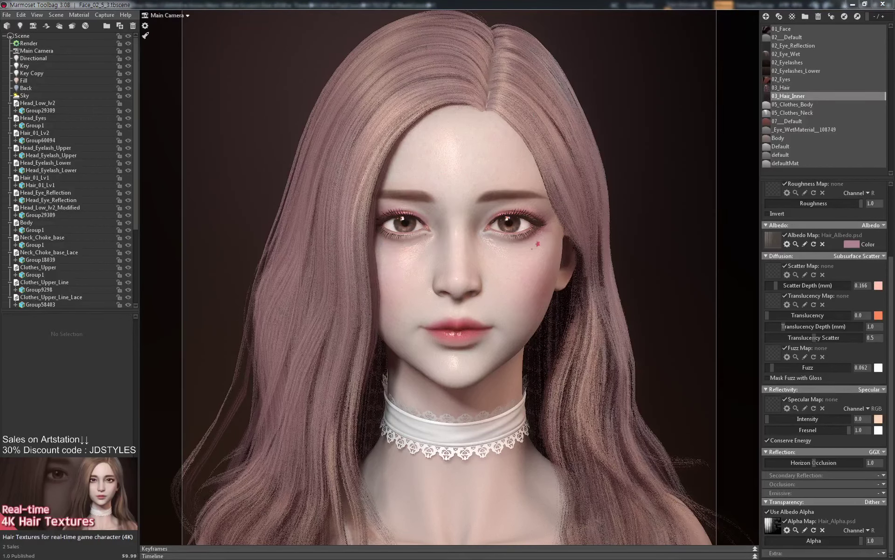
Switch to Photoshop and open Face_N.psd in full screen view, focused on the eyes and nose.
key(alt+Tab)
key(alt+Tab)
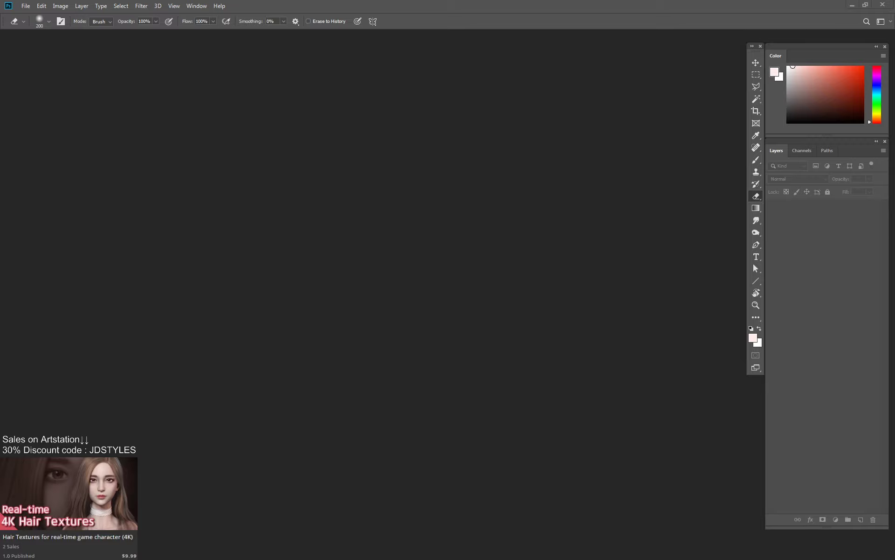
drag(894, 236, 510, 236)
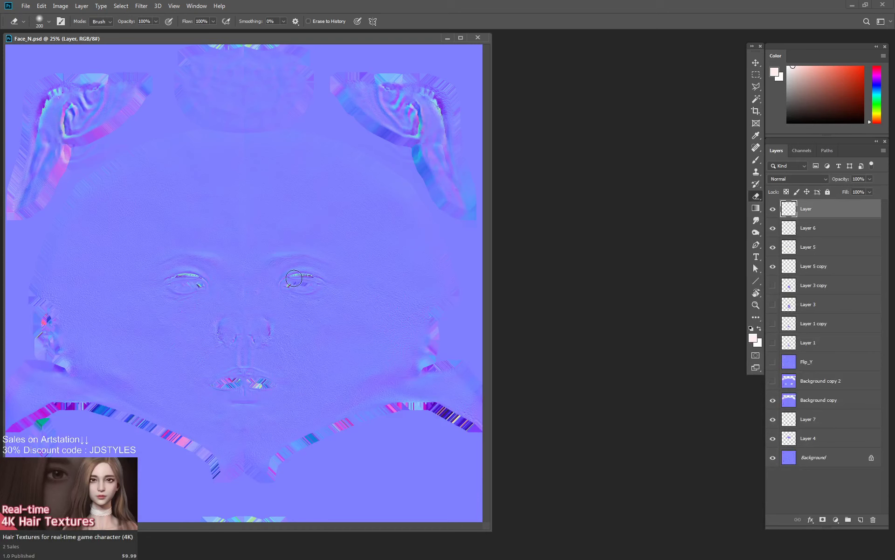
key(z)
click(283, 273)
click(283, 273)
click(282, 273)
key(f)
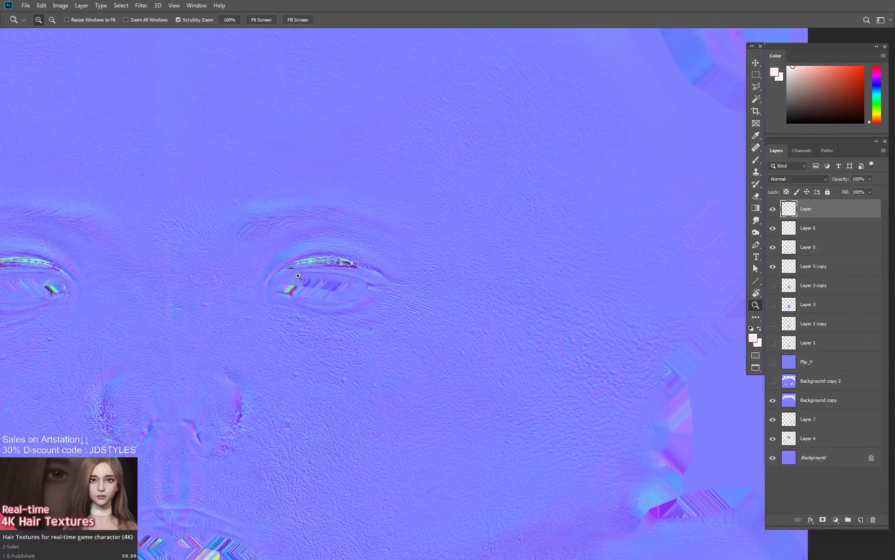
drag(324, 268, 603, 276)
click(549, 266)
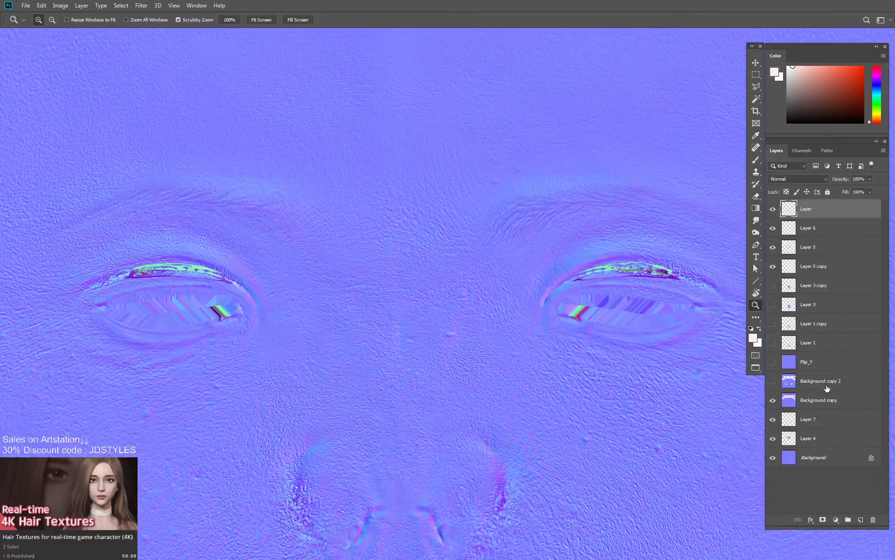
Add a new empty layer directly above the Background copy layer.
click(826, 383)
click(823, 400)
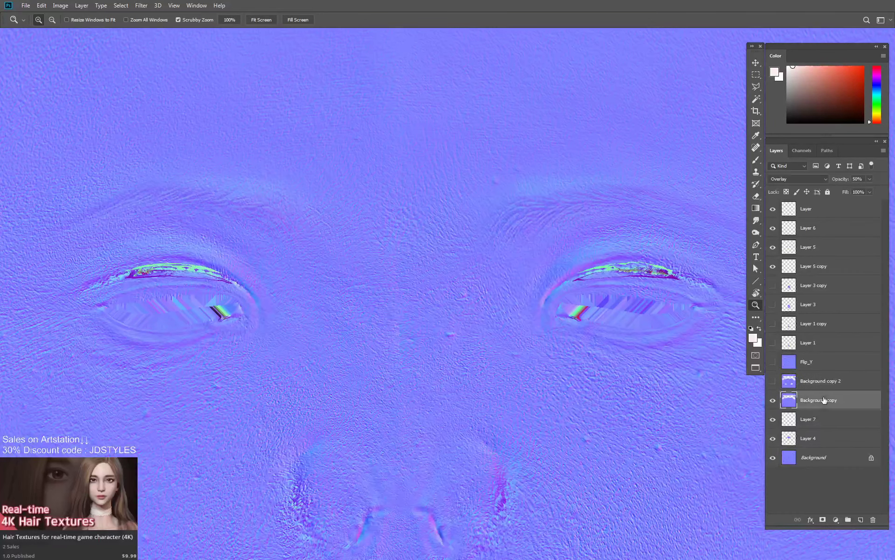
click(861, 519)
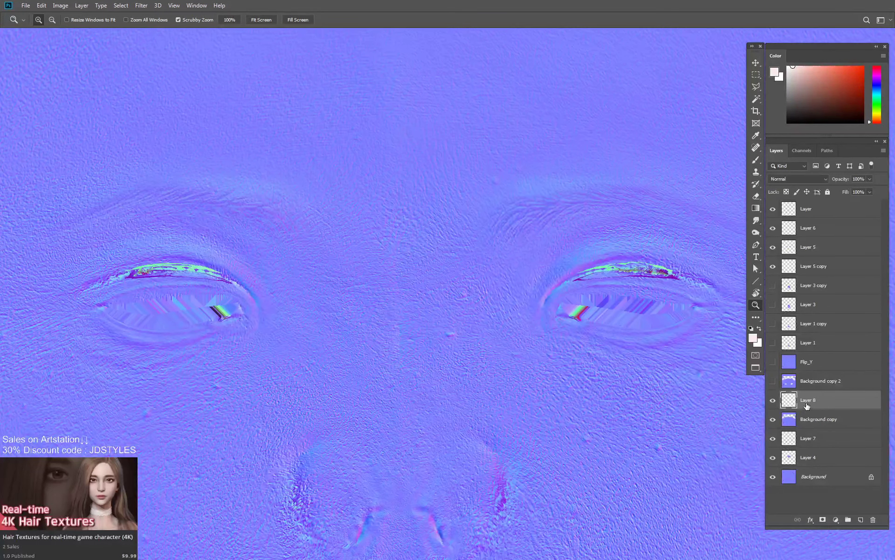
drag(808, 406, 791, 404)
ctrl+click(791, 403)
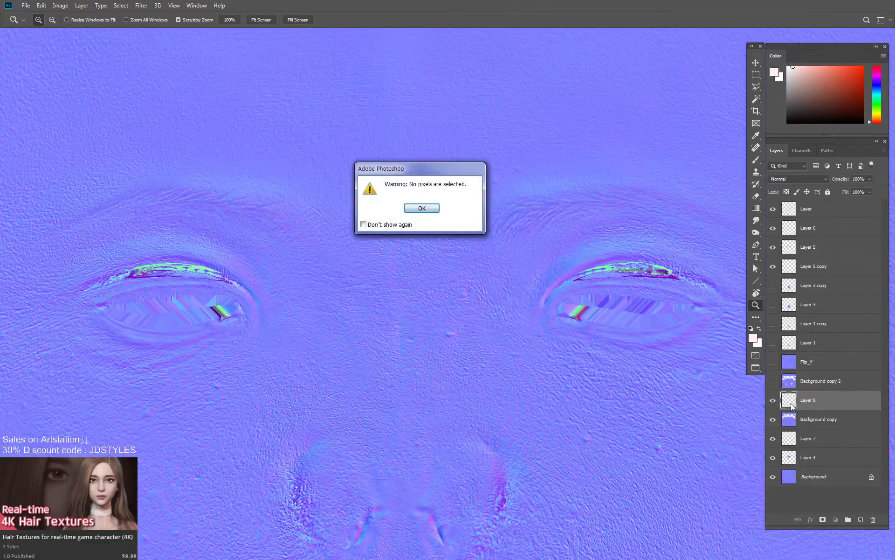
key(Return)
Sample a brush colour from the skin above the inner eye corner and set its red value to 128.
key(b)
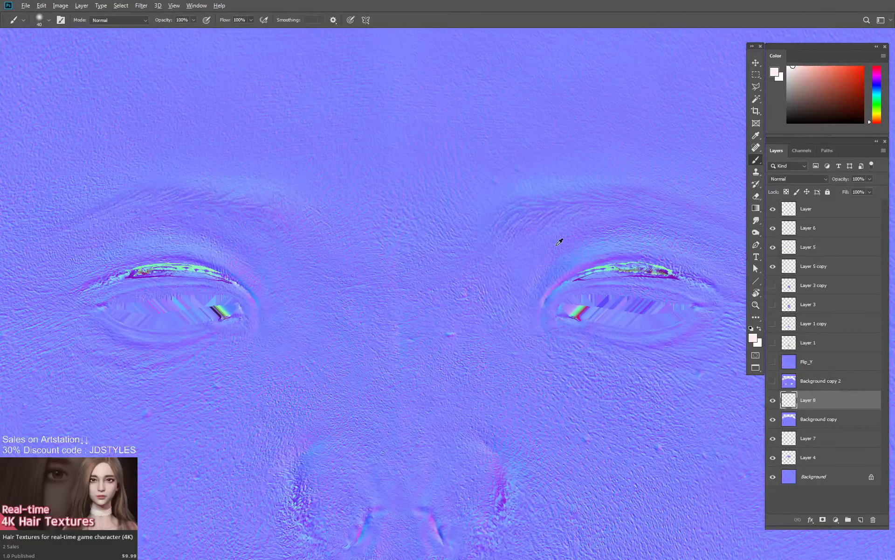
alt+click(562, 244)
click(752, 338)
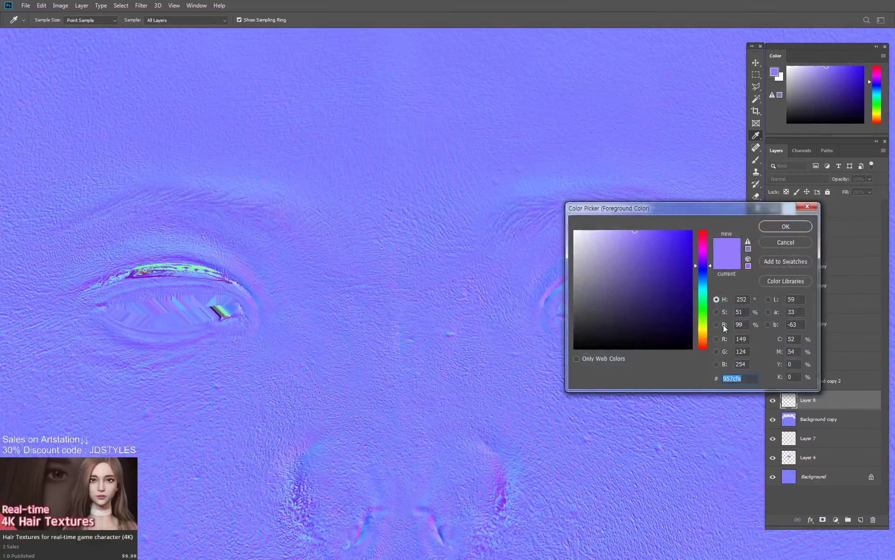
double_click(746, 339)
text(128)
key(Return)
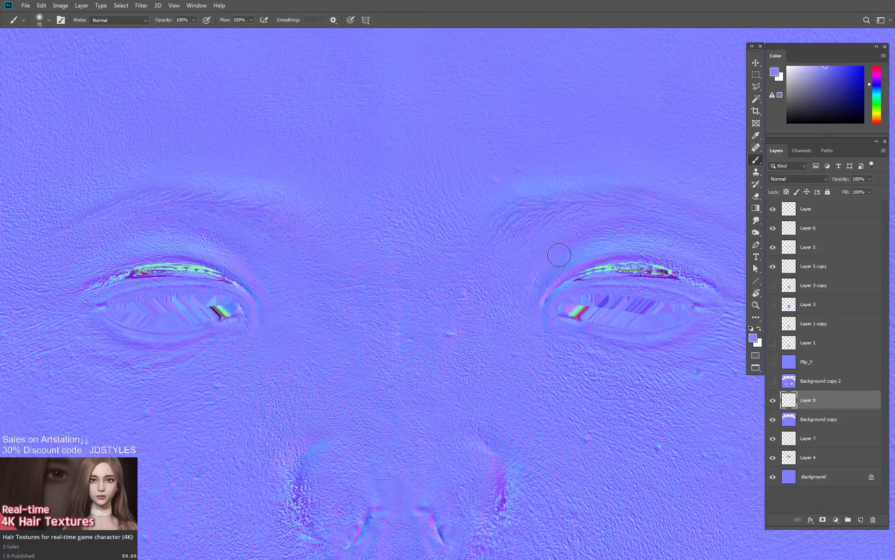
Move Layer 8 to the top of the layer stack and enlarge the brush to 100 for the inner eye corners.
click(816, 210)
drag(800, 404, 808, 206)
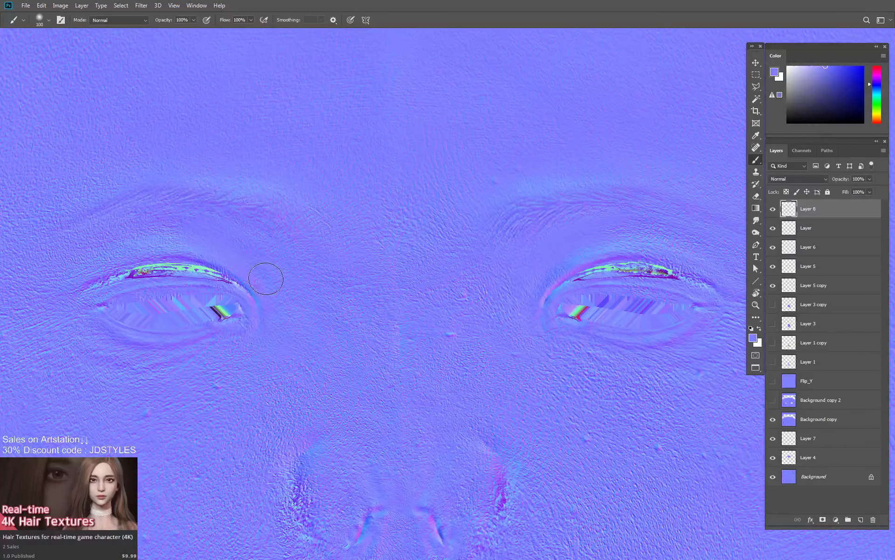
key(bracketright)
key(bracketright)
key(bracketright)
drag(510, 378, 519, 291)
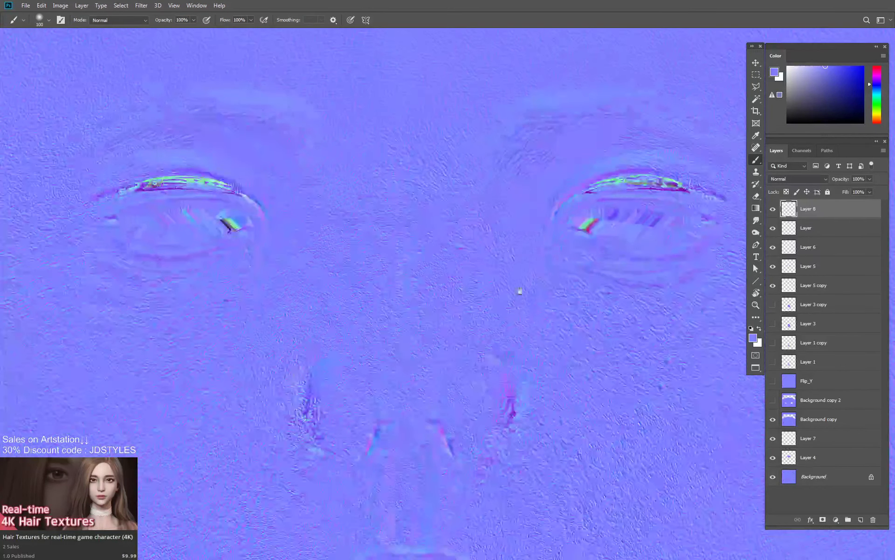
Leave the full screen view of Face_N.psd and inspect the face render up close in Marmoset Toolbag.
key(z)
alt+click(547, 301)
alt+click(551, 311)
drag(561, 330, 547, 317)
key(f)
key(f)
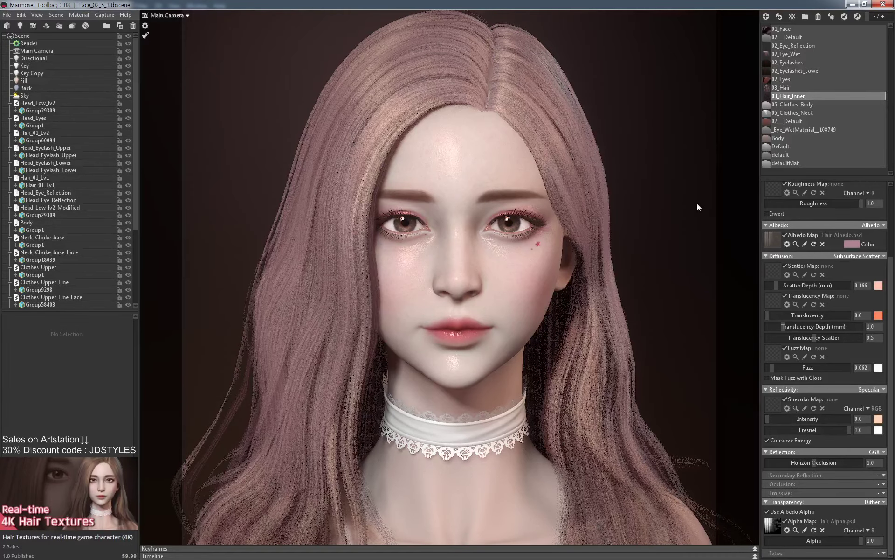
mouse_move(580, 218)
alt+right_down()
mouse_move(574, 255)
mouse_move(573, 231)
alt+right_up()
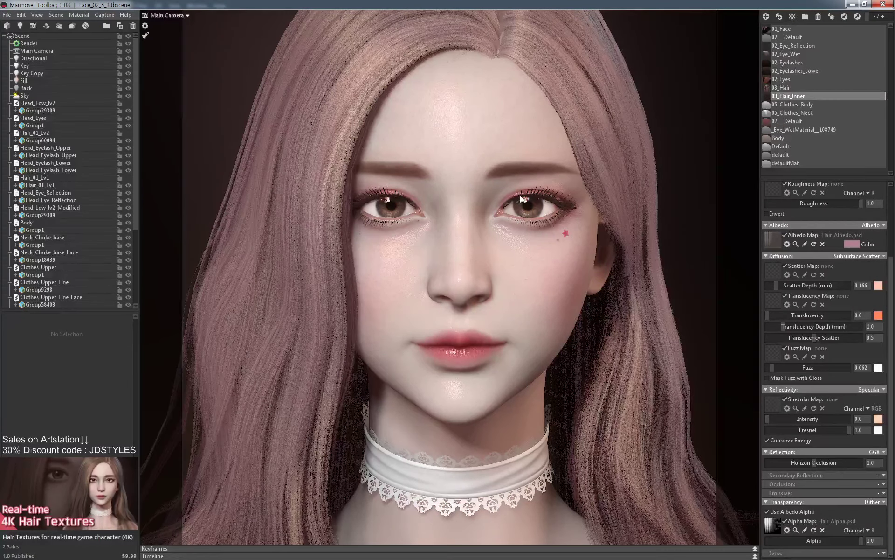
key(ctrl+z)
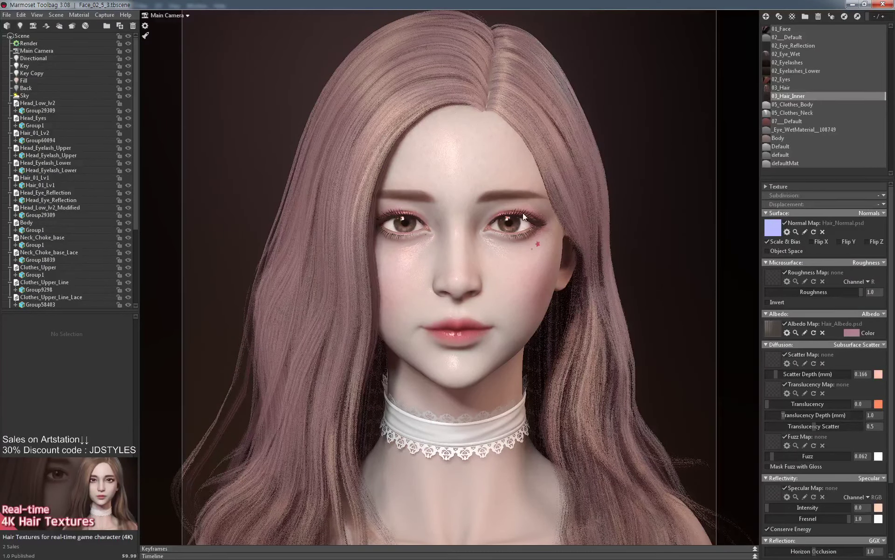
scroll(522, 212, up, 5)
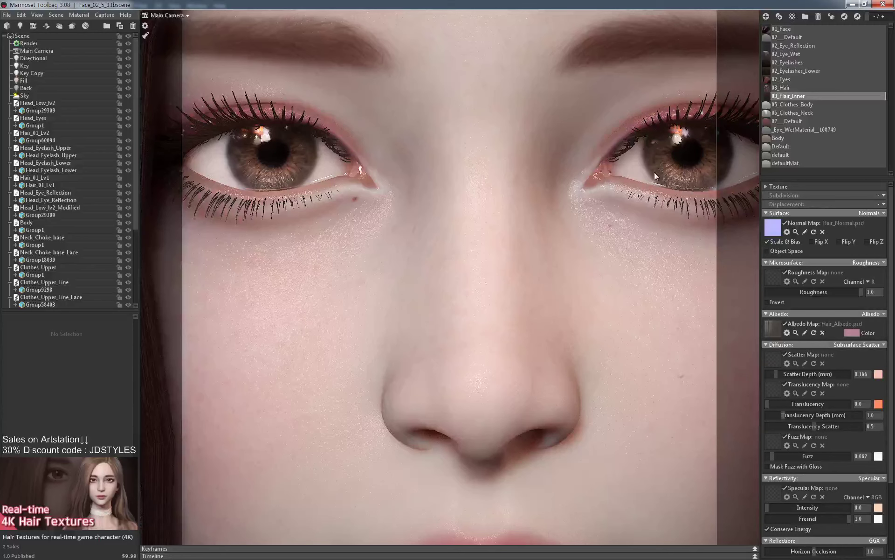
key(ctrl+z)
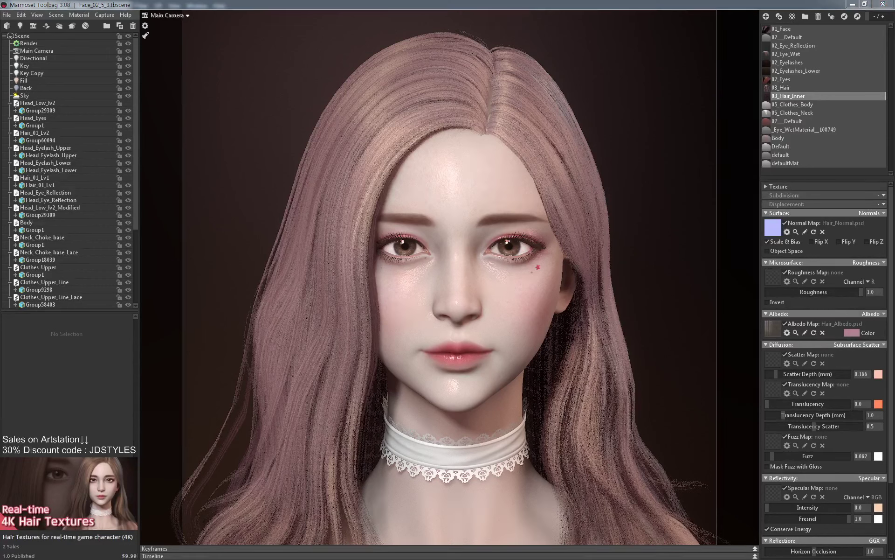
Switch to 3ds Max and delete the old Head_Low_lv2_Modified_3 head mesh.
key(alt+Tab)
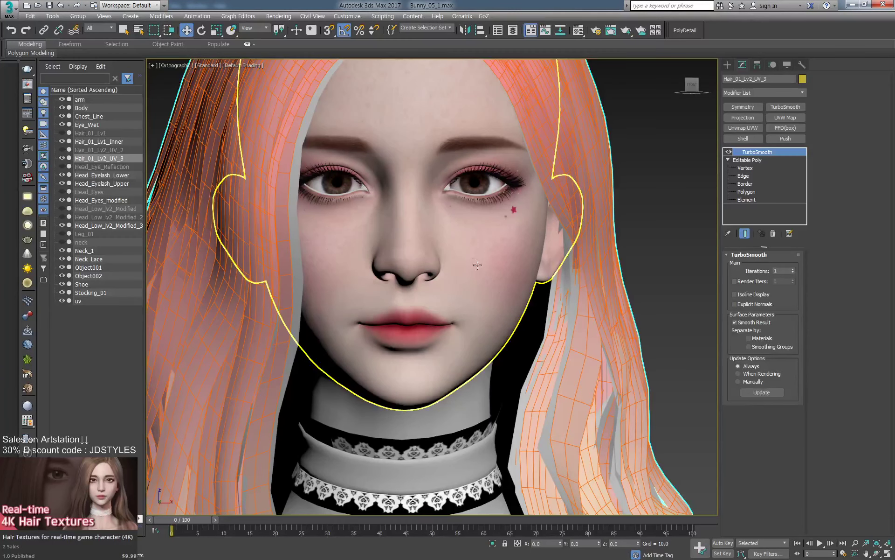
click(483, 265)
click(483, 264)
key(Delete)
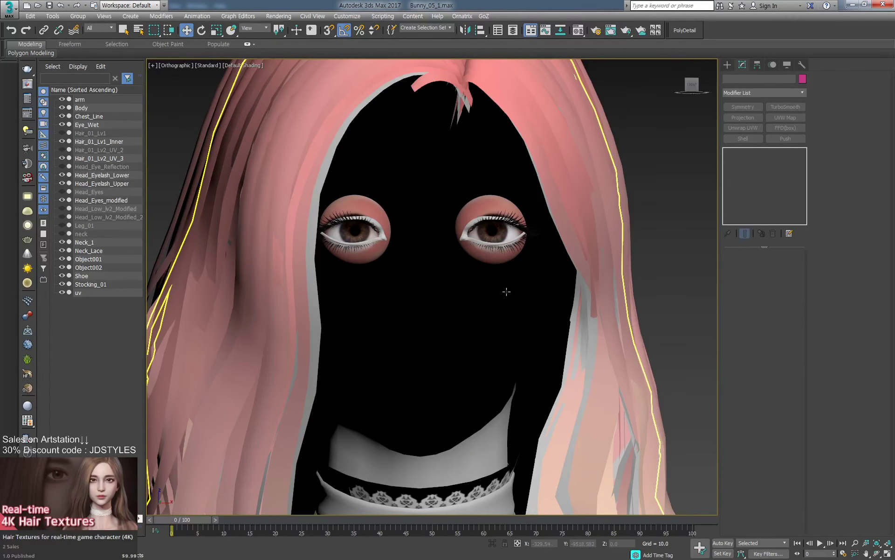
Import Head_Low_lv2_Modified_2.OBJ from the Mesh folder with the existing OBJ import options.
key(ctrl+i)
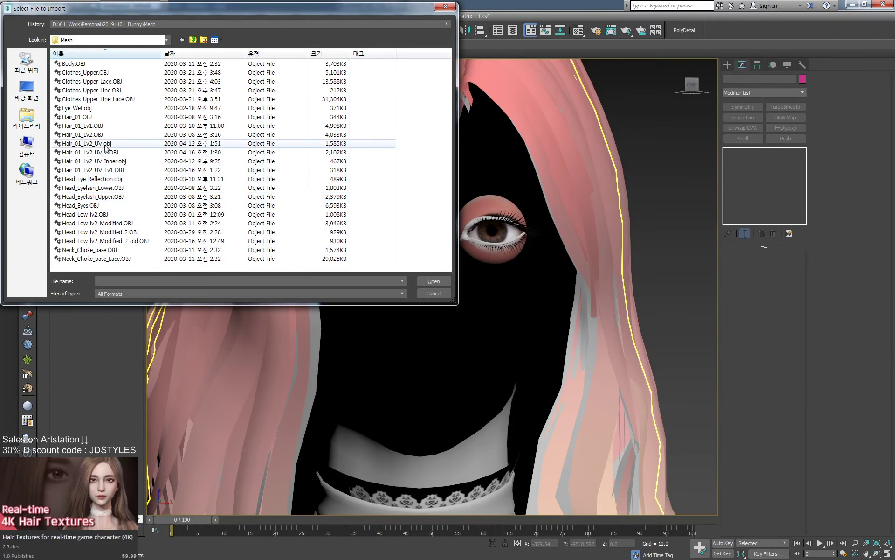
double_click(124, 236)
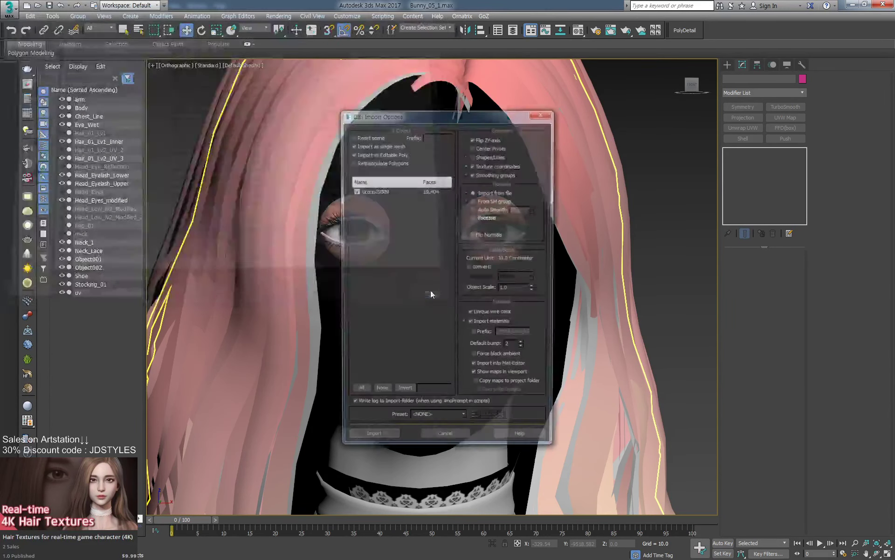
click(391, 439)
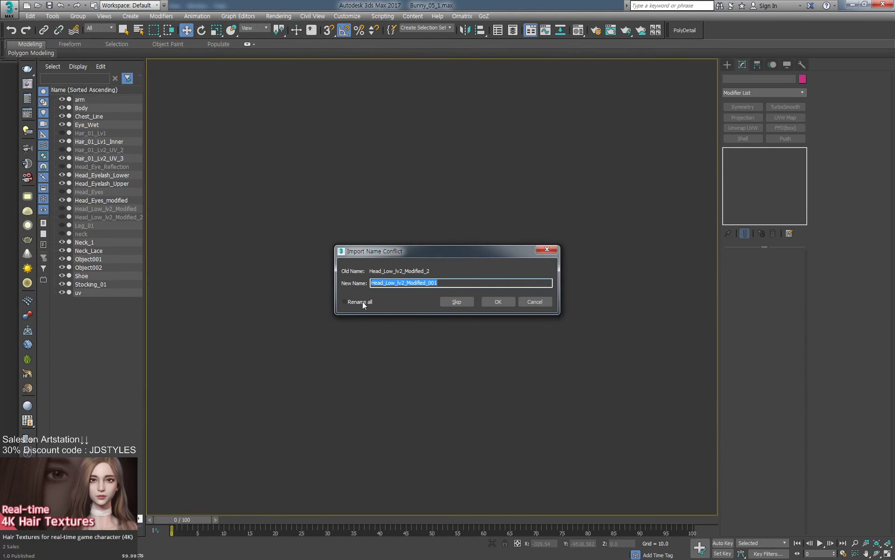
Resolve the import name conflict by naming the new head mesh Head_Low_lv2_Modified_3.
drag(428, 282, 482, 280)
text(2_)
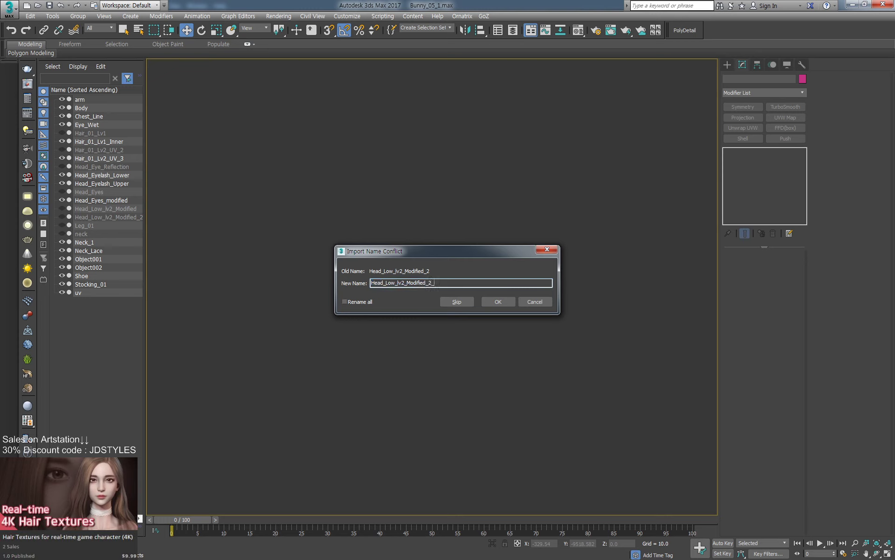
text(Modi)
key(BackSpace)
key(BackSpace)
key(BackSpace)
key(BackSpace)
key(BackSpace)
key(BackSpace)
text(3)
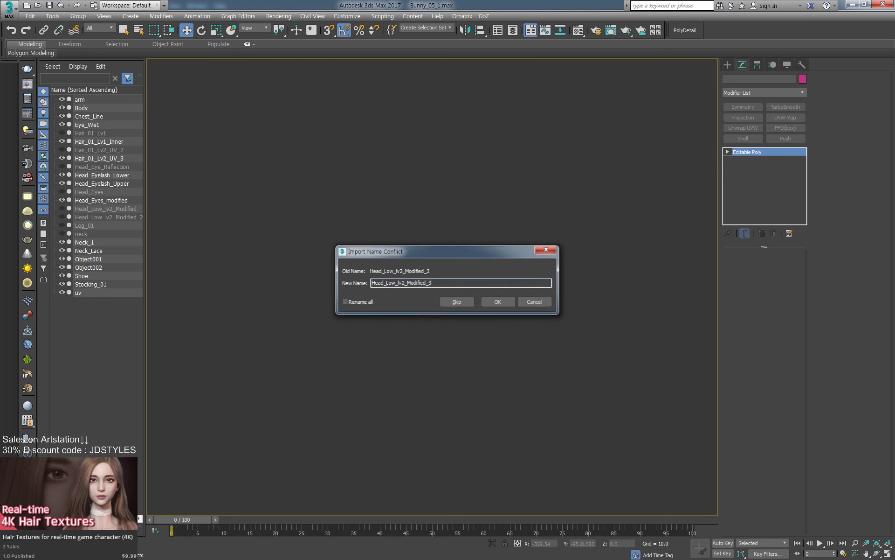
key(Return)
Select the Head_Eyelash_Upper mesh and enter vertex editing on its Editable Poly level.
scroll(469, 232, up, 3)
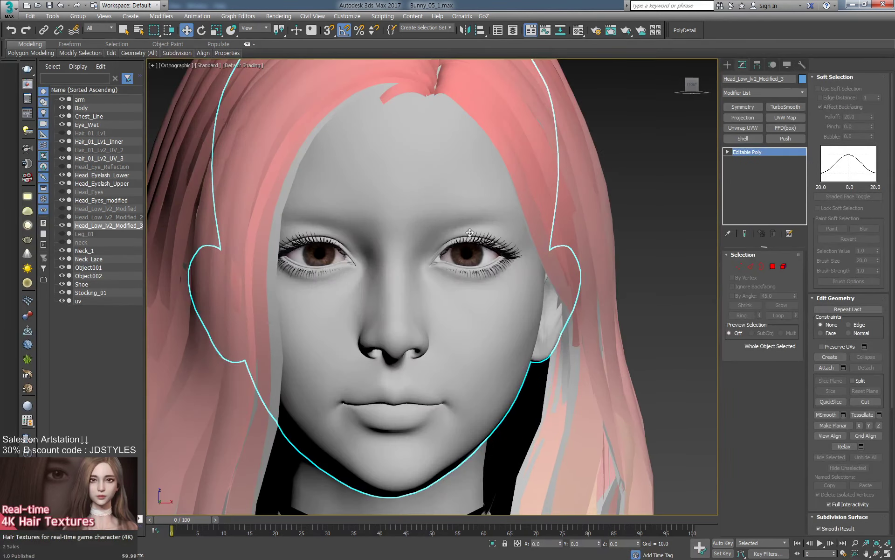
scroll(470, 233, up, 6)
click(470, 232)
scroll(469, 232, up, 3)
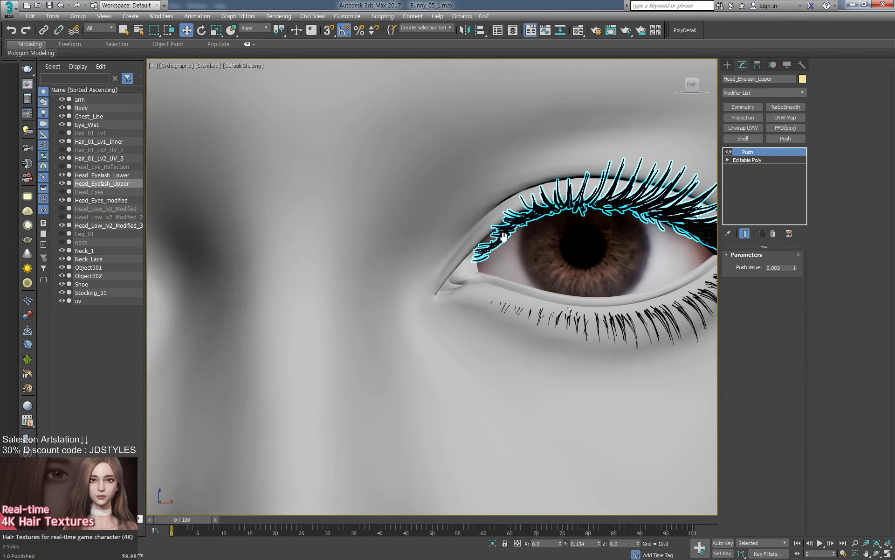
scroll(504, 237, up, 2)
click(728, 160)
click(743, 169)
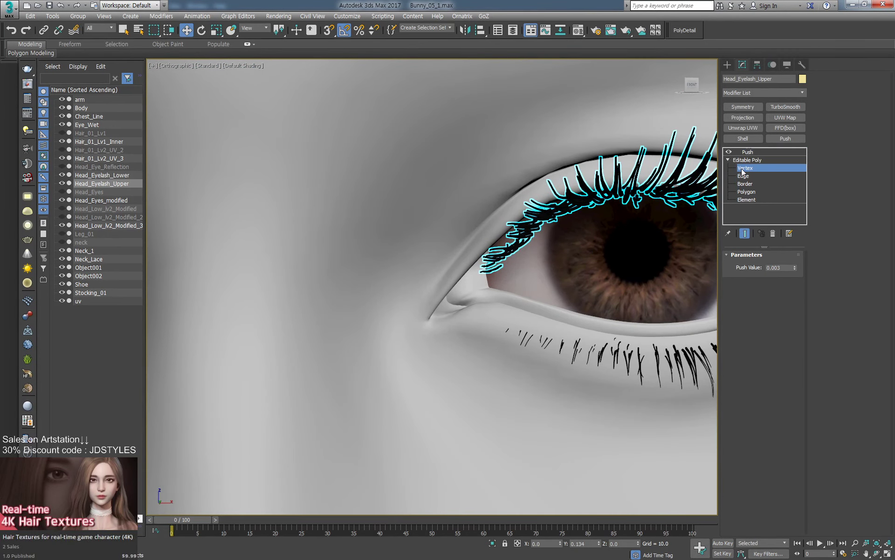
Select an upper eyelash vertex near the inner eye corner and turn on soft selection.
click(525, 237)
mouse_move(527, 238)
alt+middle_down()
mouse_move(547, 256)
mouse_move(540, 245)
alt+middle_up()
key(b)
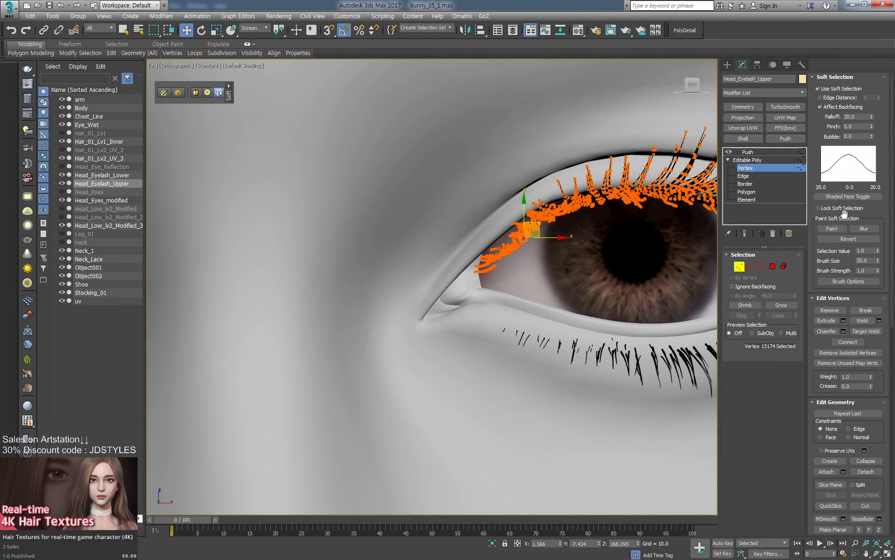
Set the soft selection falloff to 0.8 and move the inner-corner upper lashes to fit the new eyelid.
drag(871, 117, 871, 161)
click(512, 249)
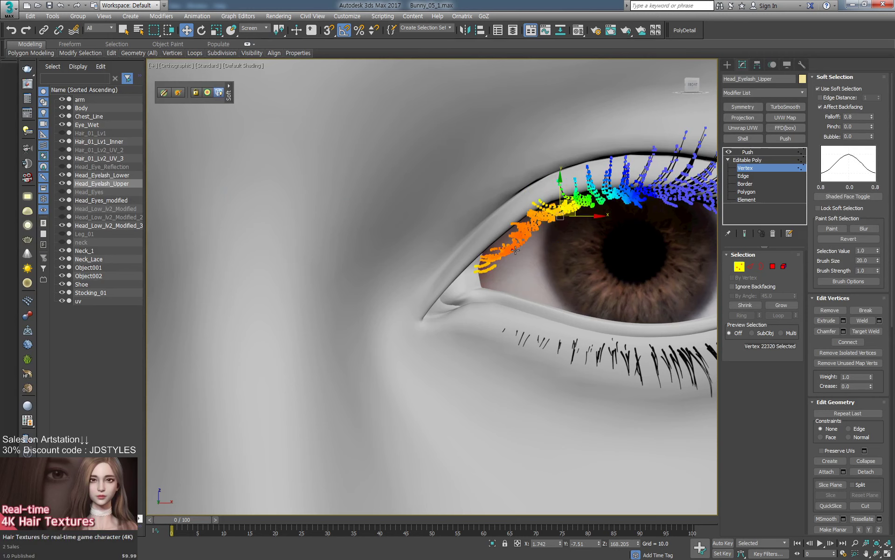
drag(575, 209, 569, 206)
drag(510, 239, 507, 236)
scroll(513, 238, down, 3)
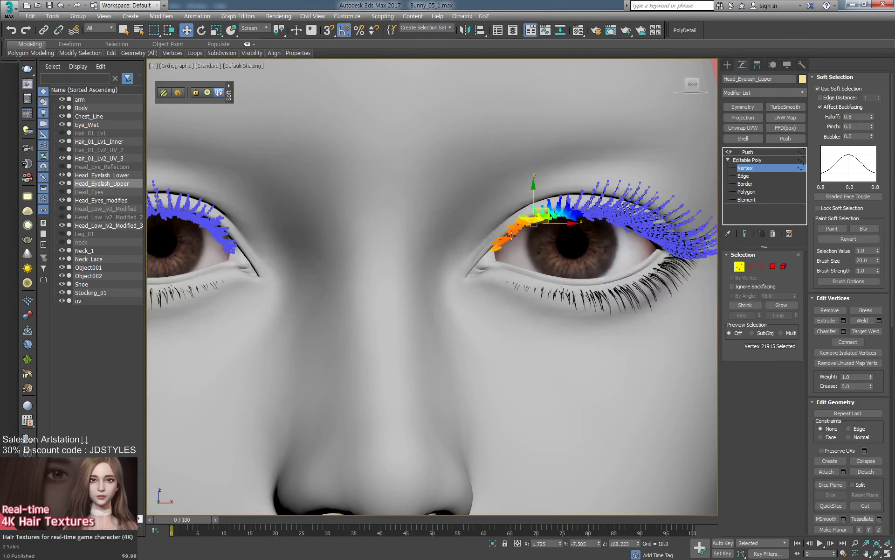
Delete the upper lashes of the character's right eye, keeping only the left eye's set.
middle_drag(523, 255, 666, 248)
scroll(410, 236, up, 3)
scroll(449, 242, down, 6)
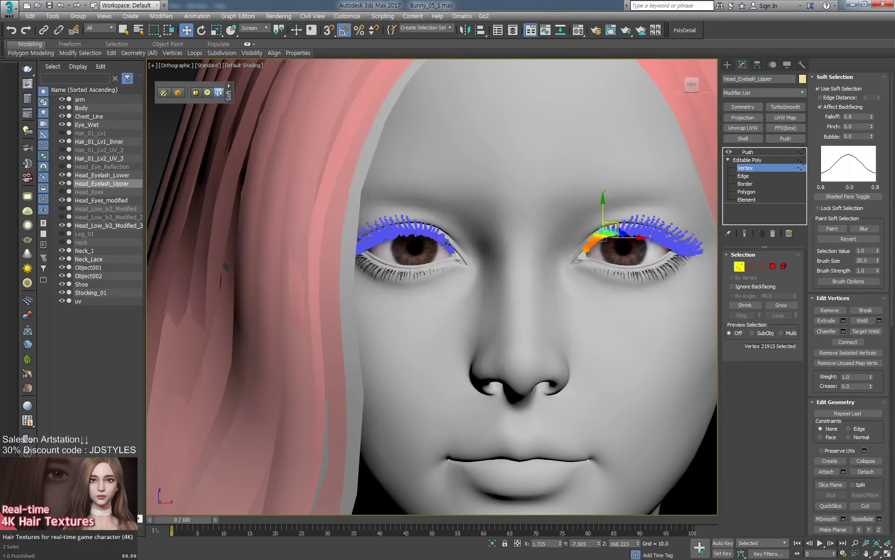
drag(518, 390, 521, 388)
key(Delete)
middle_drag(584, 320, 453, 342)
scroll(455, 343, up, 5)
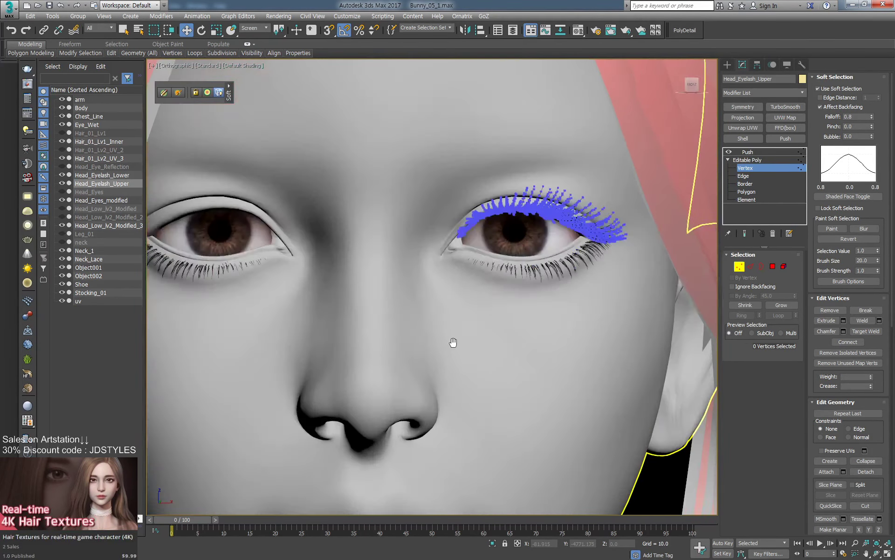
Select vertices of a lash above the outer iris and limit soft selection to edge distance 38 with falloff 0.57.
key(F4)
key(F4)
middle_drag(525, 245, 449, 375)
scroll(448, 373, up, 2)
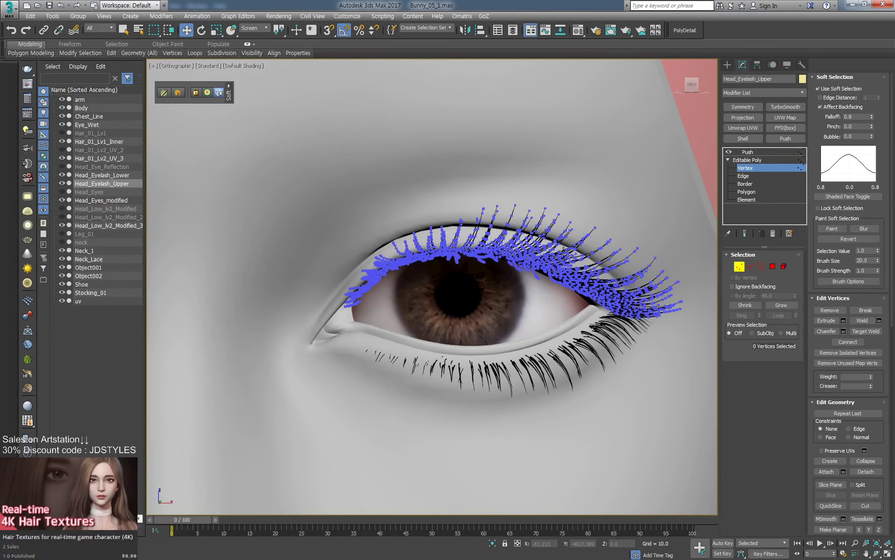
scroll(543, 263, up, 3)
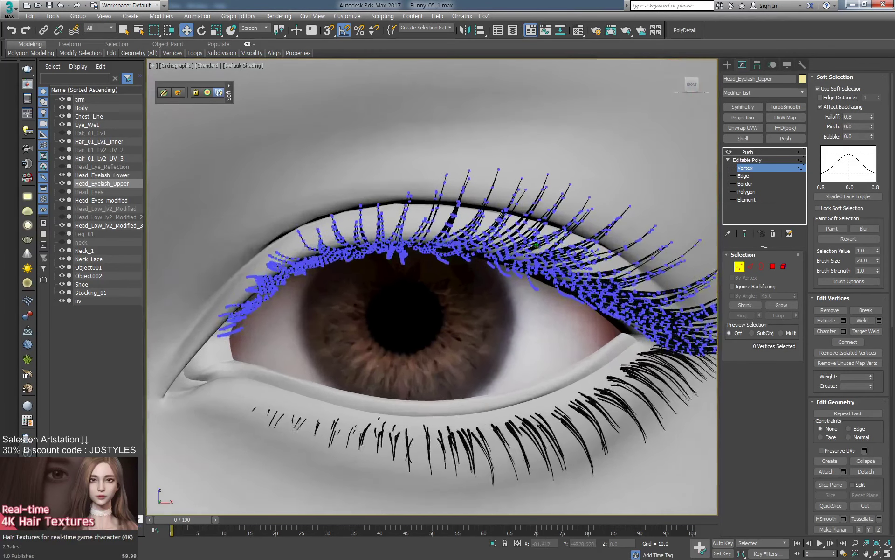
drag(584, 171, 561, 196)
click(820, 97)
drag(878, 97, 876, 77)
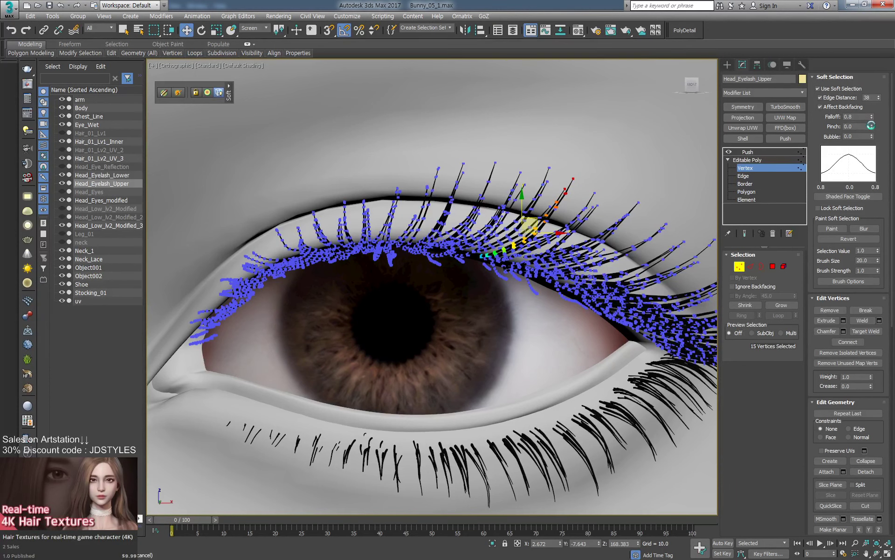
mouse_move(872, 116)
mouse_down()
mouse_move(868, 175)
mouse_move(866, 135)
mouse_up()
scroll(639, 196, up, 1)
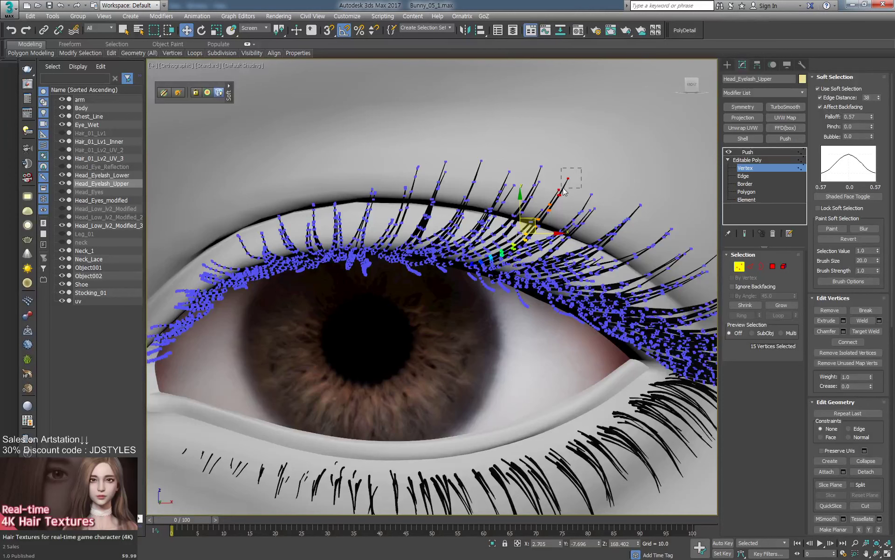
Reduce the soft selection falloff to 0.31 and reposition the tip of the long lash above the outer iris.
drag(563, 187, 565, 189)
alt+middle_drag(547, 222, 538, 219)
drag(538, 219, 570, 154)
key(space)
key(space)
click(587, 167)
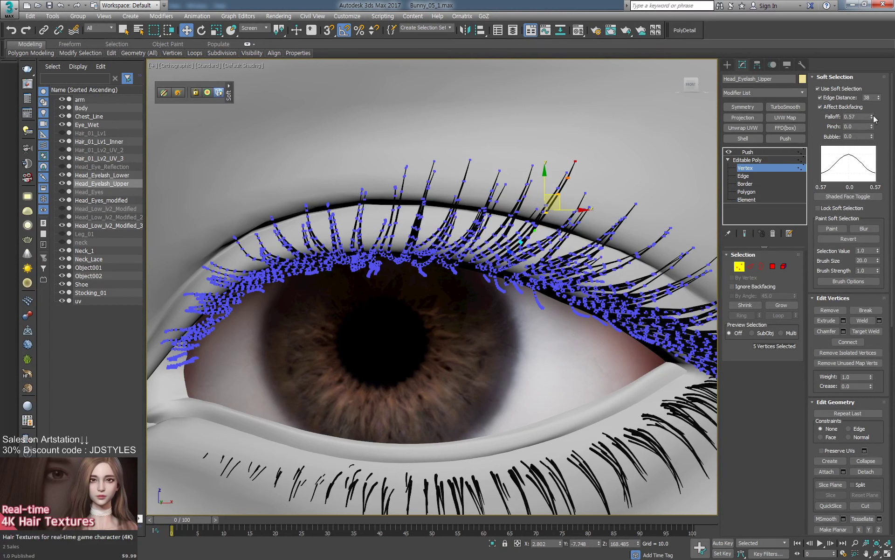
drag(874, 119, 873, 127)
drag(578, 170, 586, 172)
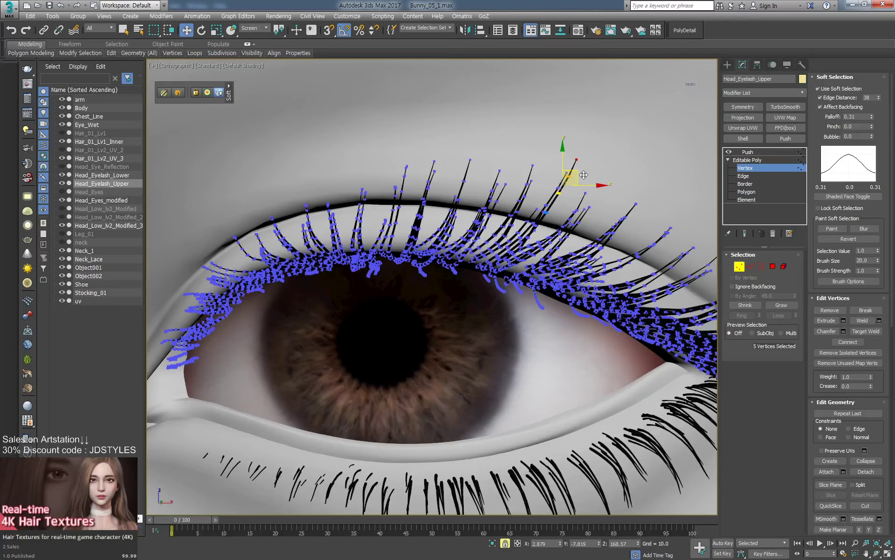
alt+middle_drag(573, 196, 600, 200)
key(space)
Nudge the tip of a long lash above the pupil to adjust its spacing from its neighbours.
scroll(567, 189, down, 5)
scroll(571, 212, up, 2)
alt+middle_drag(543, 191, 555, 169)
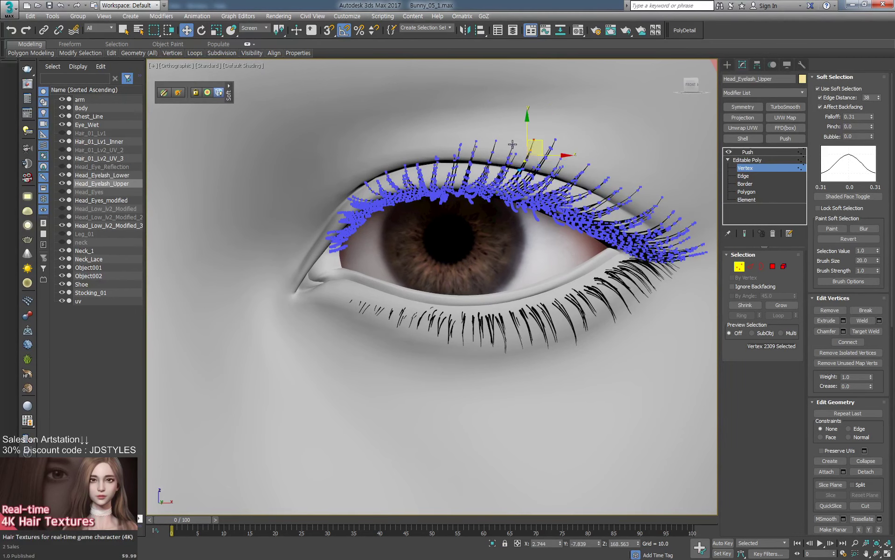
click(499, 142)
click(474, 162)
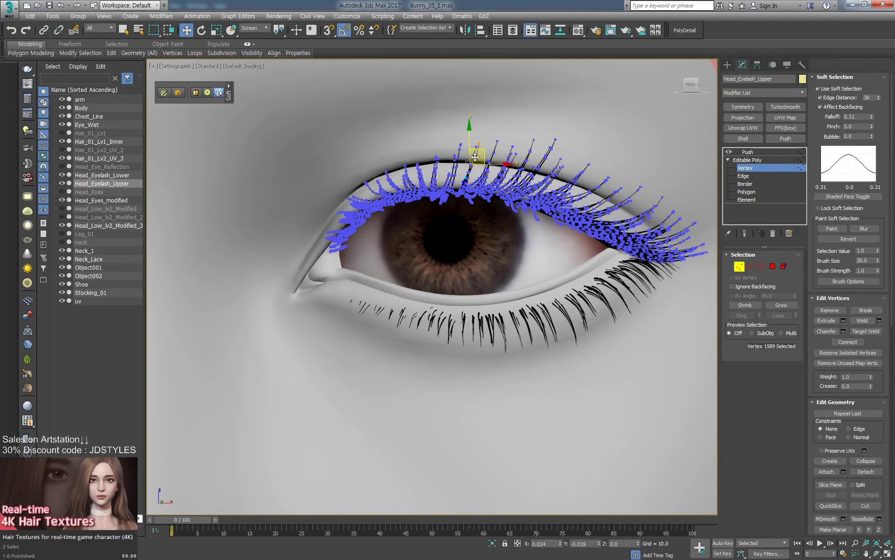
scroll(527, 174, up, 5)
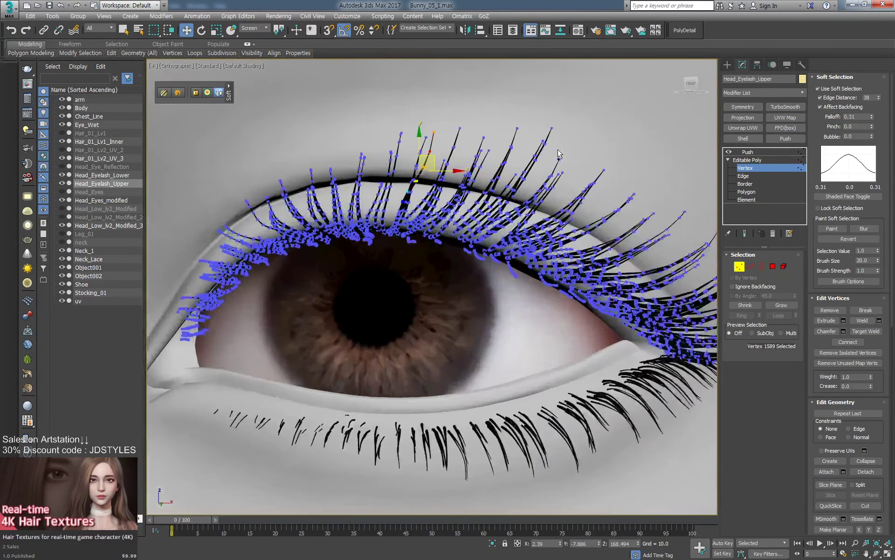
Adjust the bend and tip positions of the lashes above the iris's outer edge to even out their spacing.
click(528, 185)
drag(528, 185, 527, 182)
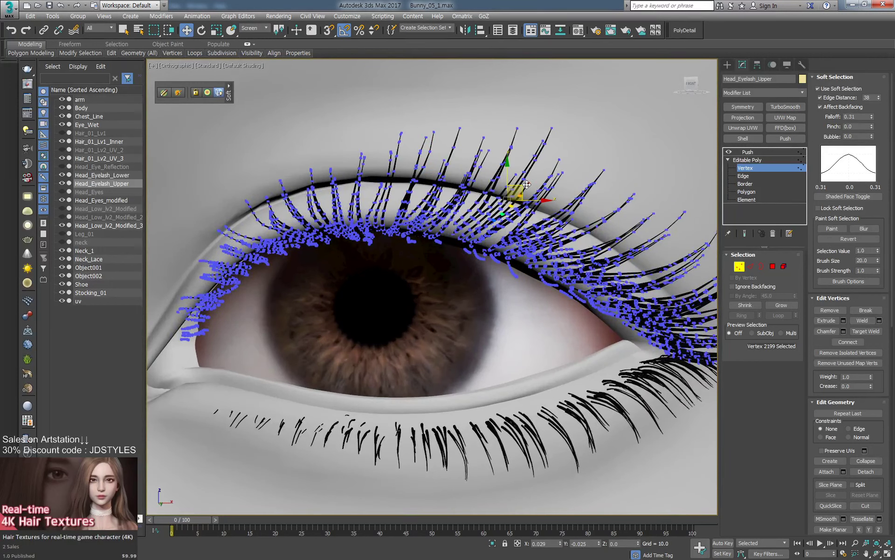
click(532, 174)
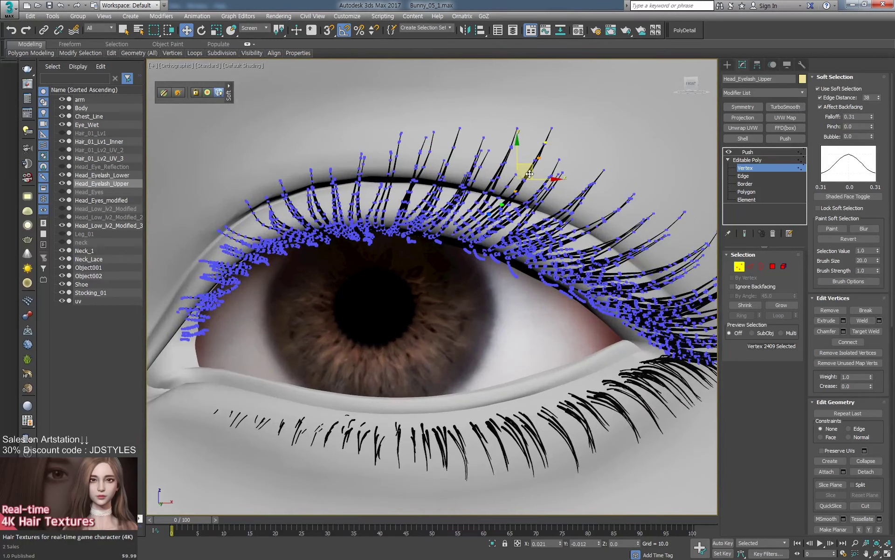
click(536, 166)
drag(536, 166, 529, 163)
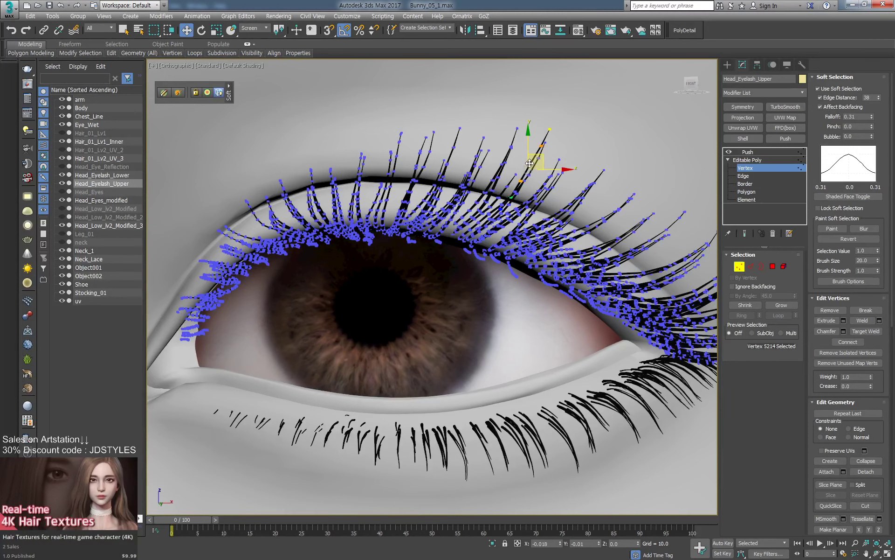
click(512, 147)
drag(516, 129, 526, 130)
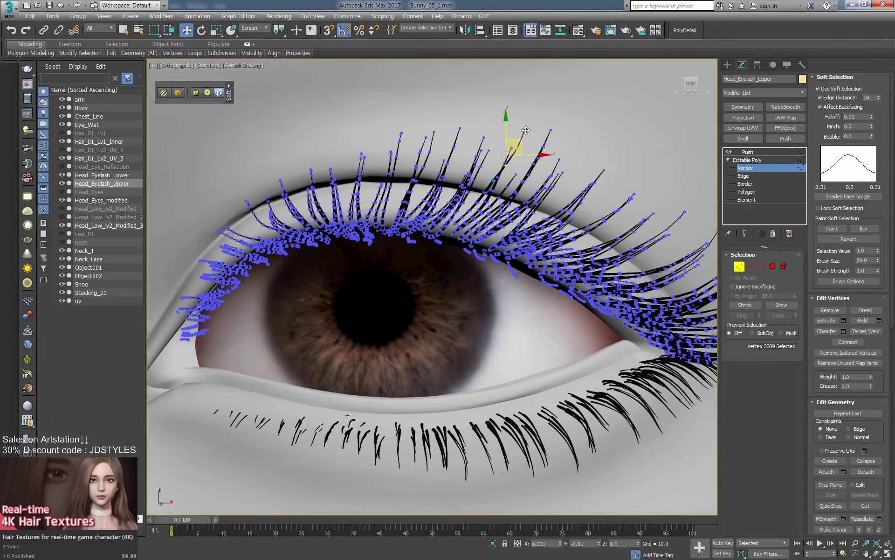
Pull the lash tips between the iris and the outer eye corner outward and upward to fan them.
scroll(521, 132, down, 5)
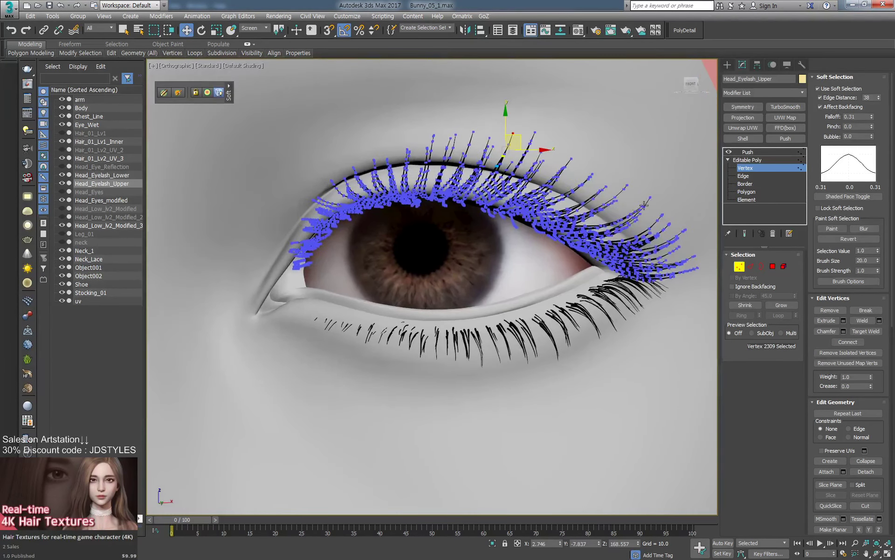
click(596, 172)
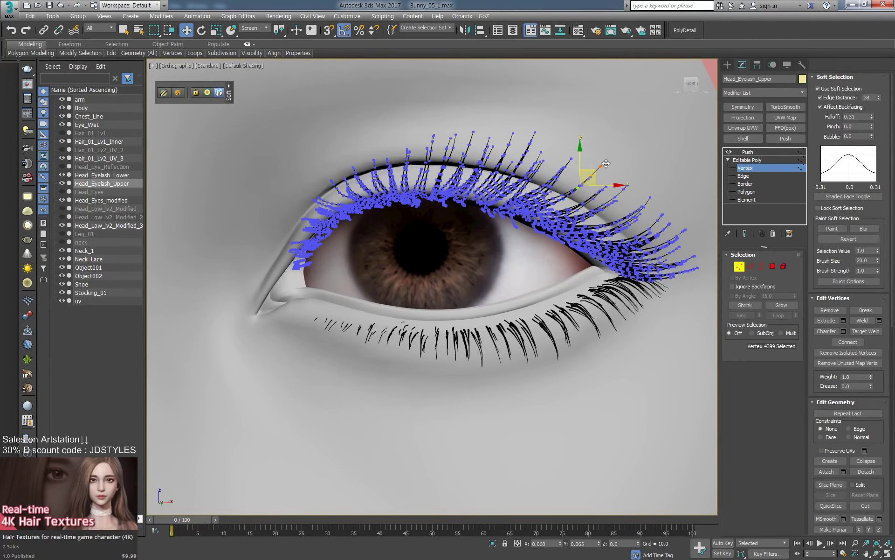
scroll(585, 180, up, 4)
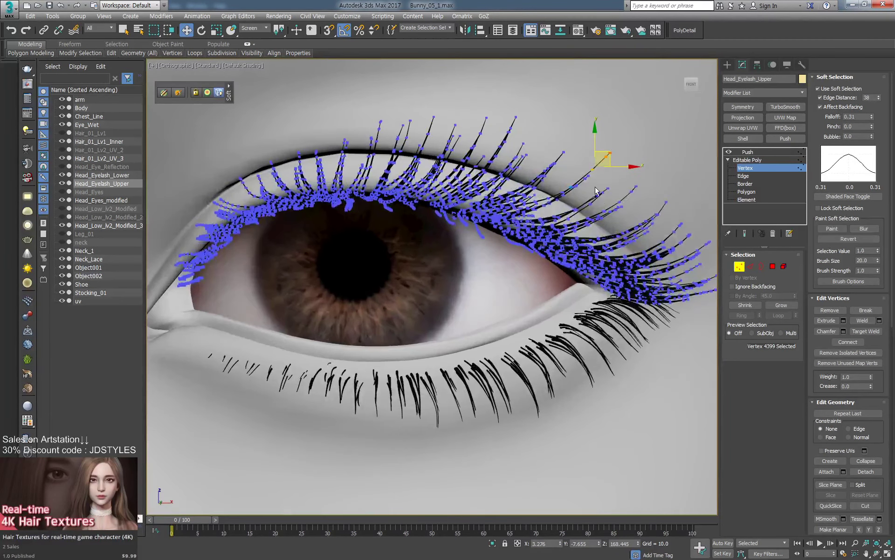
ctrl+click(591, 182)
drag(589, 180, 596, 176)
scroll(596, 177, up, 1)
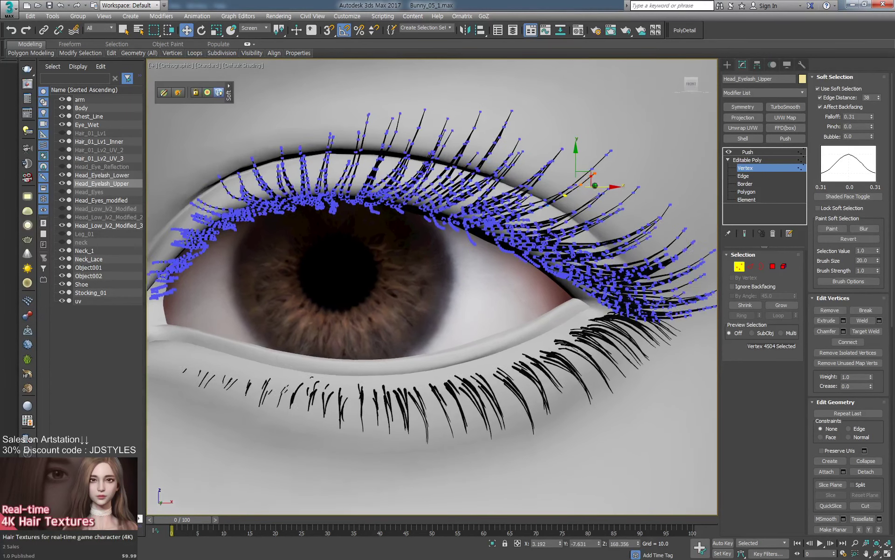
alt+middle_drag(595, 180, 590, 189)
drag(548, 208, 568, 195)
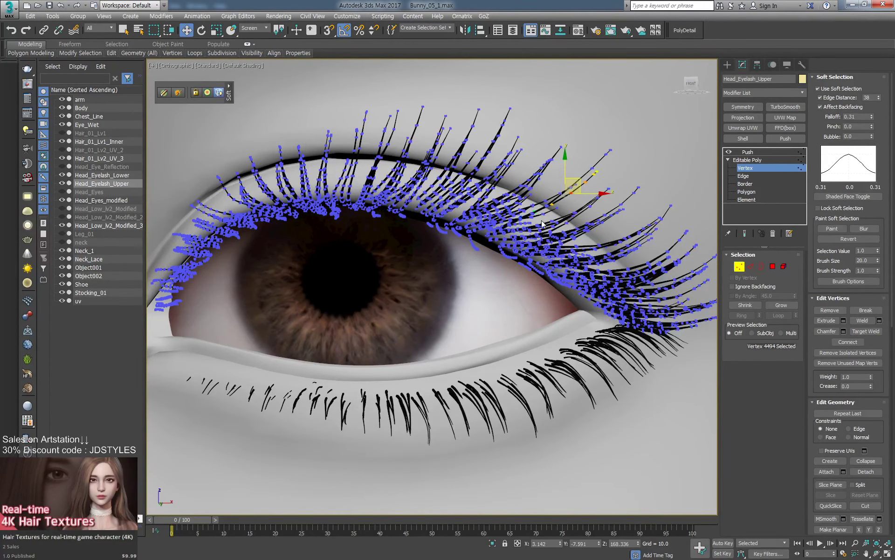
click(544, 222)
Set the soft selection falloff to 0.5 and reshape a long lash near the outer eye corner.
middle_drag(571, 280, 618, 189)
scroll(583, 229, down, 2)
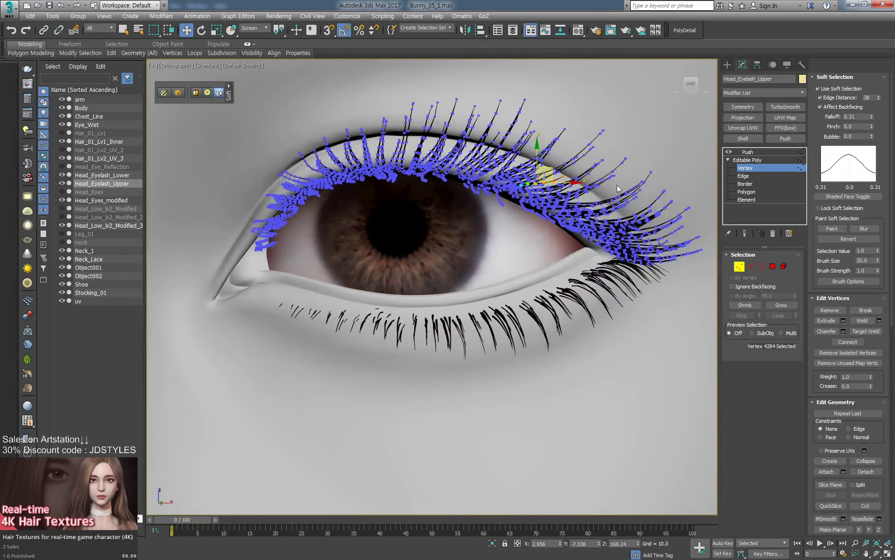
ctrl+click(635, 167)
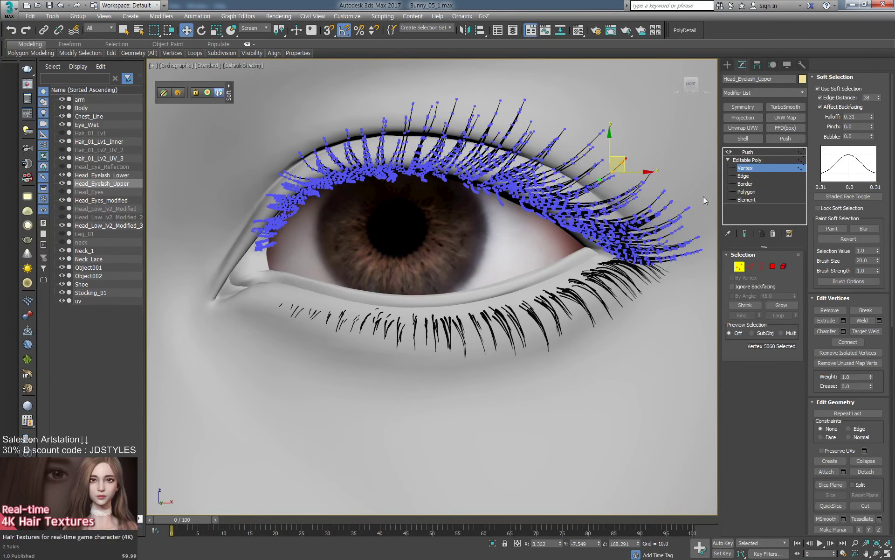
drag(872, 117, 872, 111)
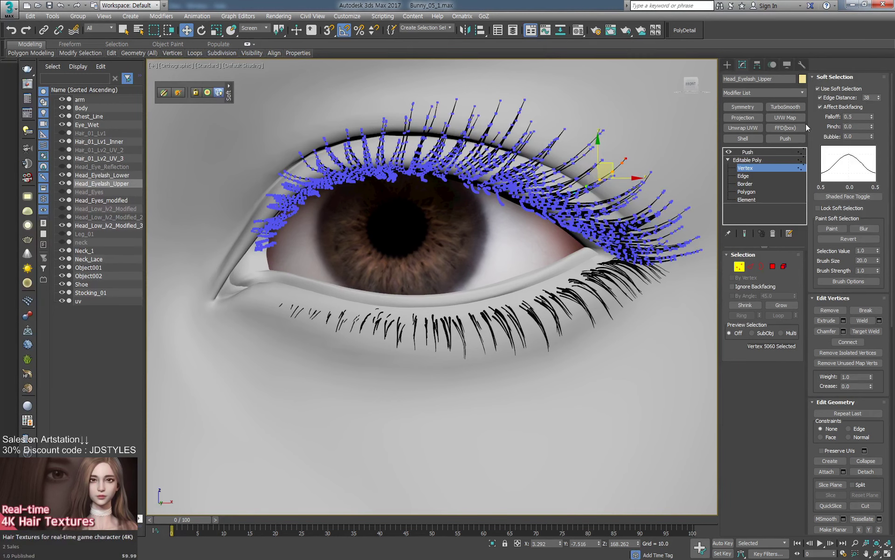
drag(600, 177, 600, 180)
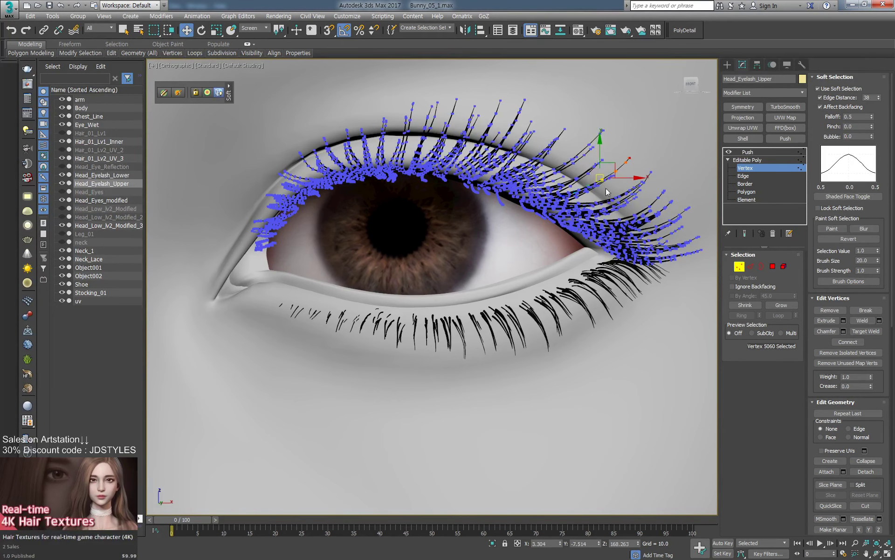
click(600, 182)
click(592, 184)
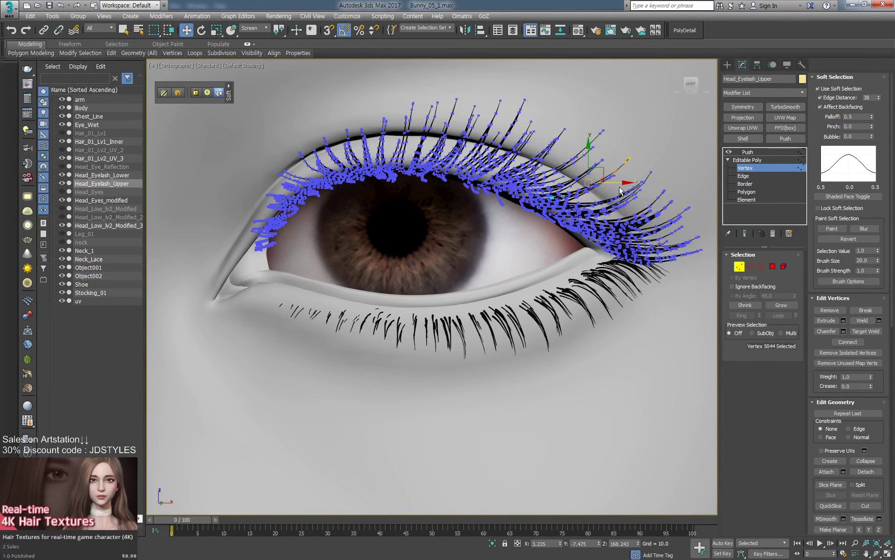
Shift the shorter lash ends beside that outer lash to follow its curve.
scroll(597, 177, up, 3)
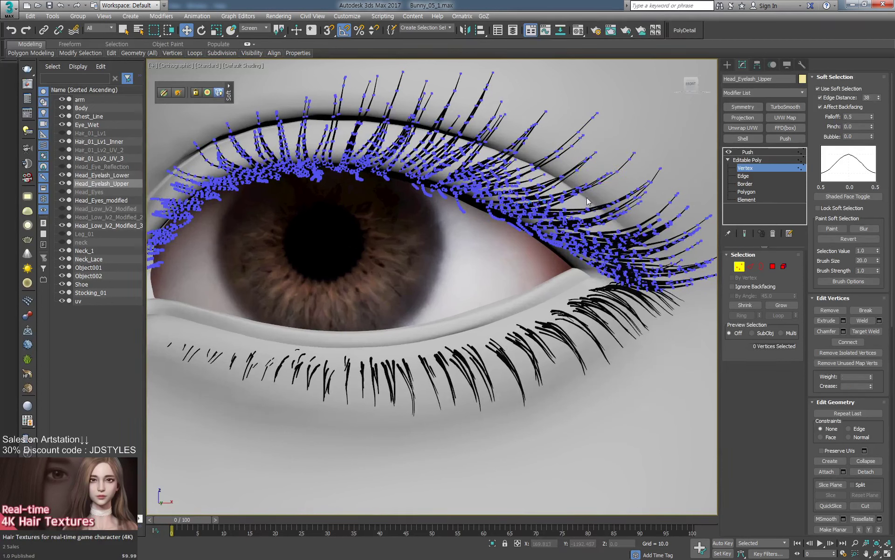
click(539, 202)
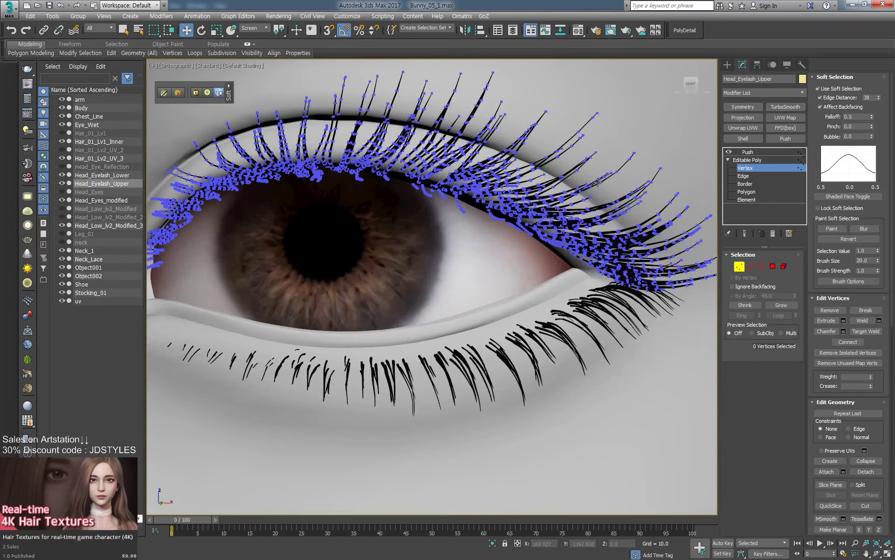
click(627, 173)
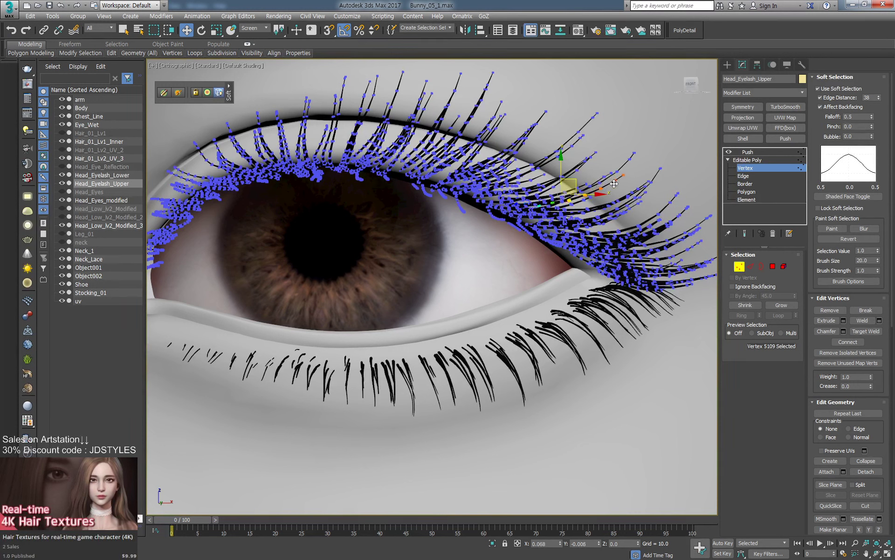
click(612, 174)
click(613, 174)
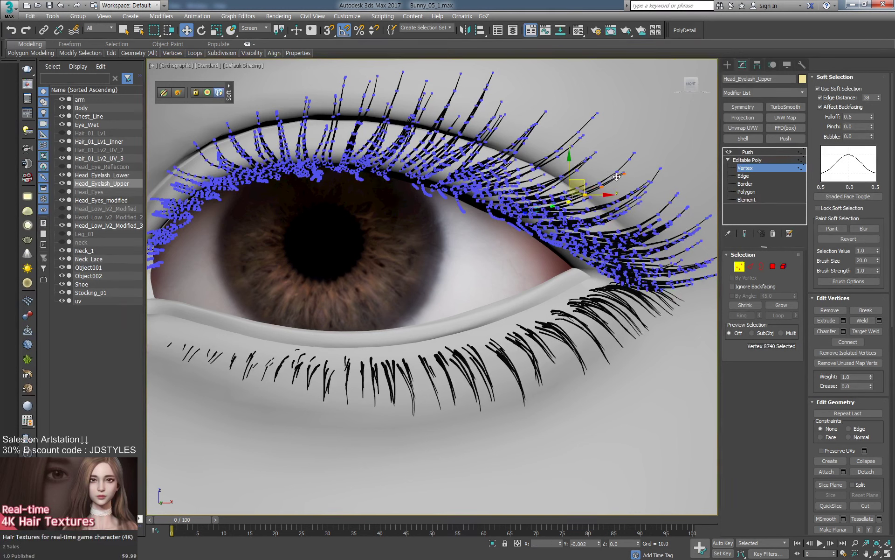
Turn off soft selection and reposition the five end vertices of an outer-corner lash.
drag(634, 162, 546, 221)
scroll(634, 172, up, 4)
key(s)
key(space)
key(space)
key(space)
key(space)
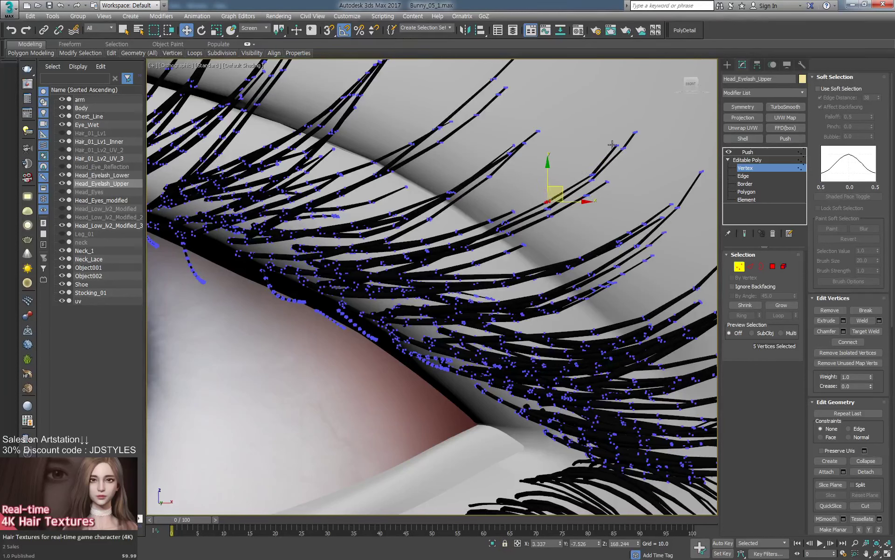
key(space)
drag(619, 158, 629, 176)
key(space)
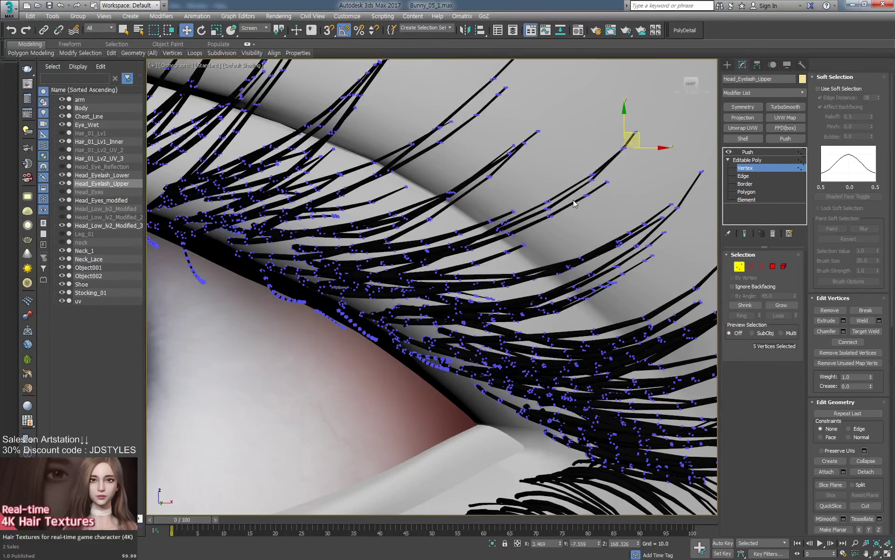
Scale down the five end vertices of the short lash beside the outer-corner lashes to taper its tip.
scroll(525, 229, down, 4)
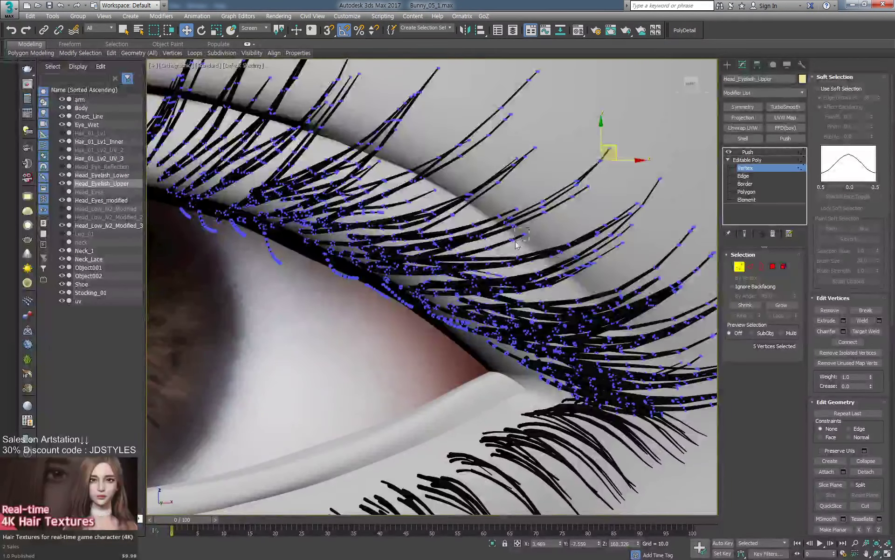
key(space)
drag(539, 232, 538, 233)
key(ctrl+alt+z)
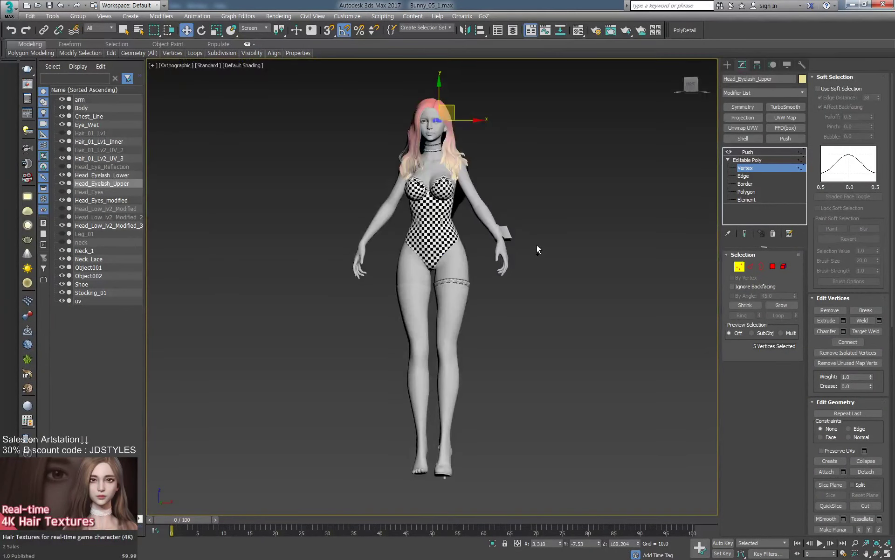
key(shift+z)
scroll(536, 234, up, 2)
scroll(536, 241, up, 4)
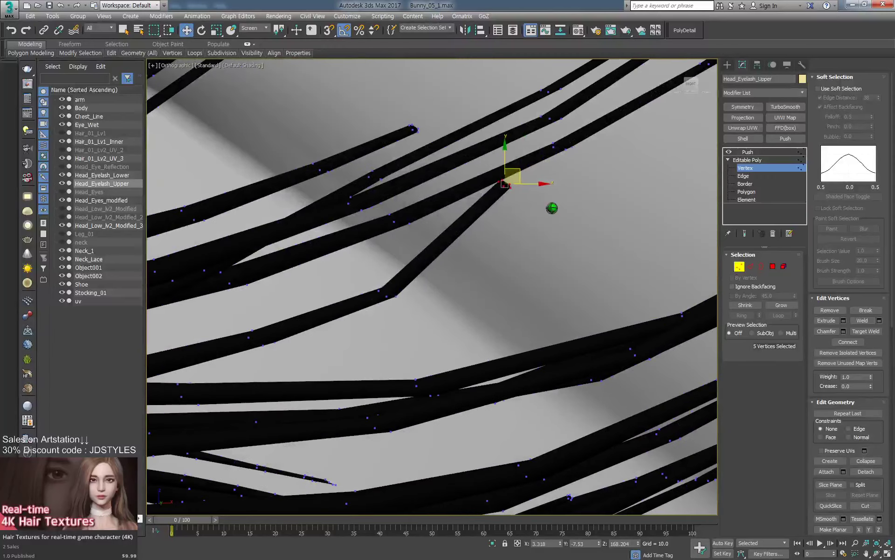
right_click(517, 183)
click(545, 195)
drag(517, 191, 506, 247)
Scale down the end vertices of the neighbouring short lash and the long lash beyond it to thin their tips.
drag(422, 116, 406, 137)
drag(422, 136, 478, 190)
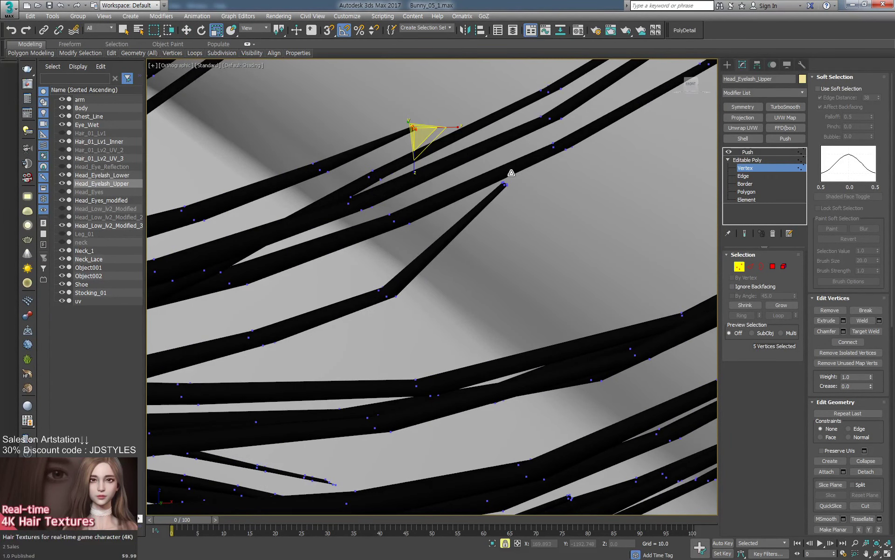
scroll(536, 204, down, 5)
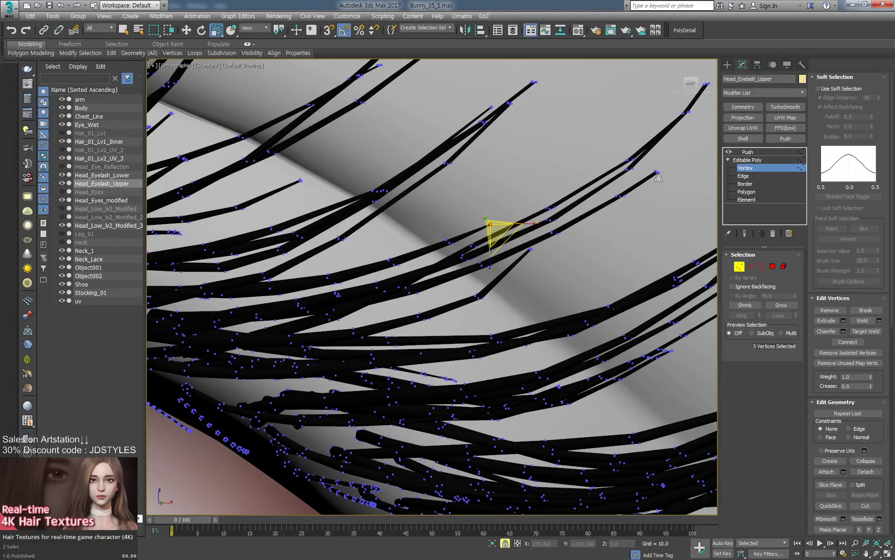
scroll(666, 175, up, 2)
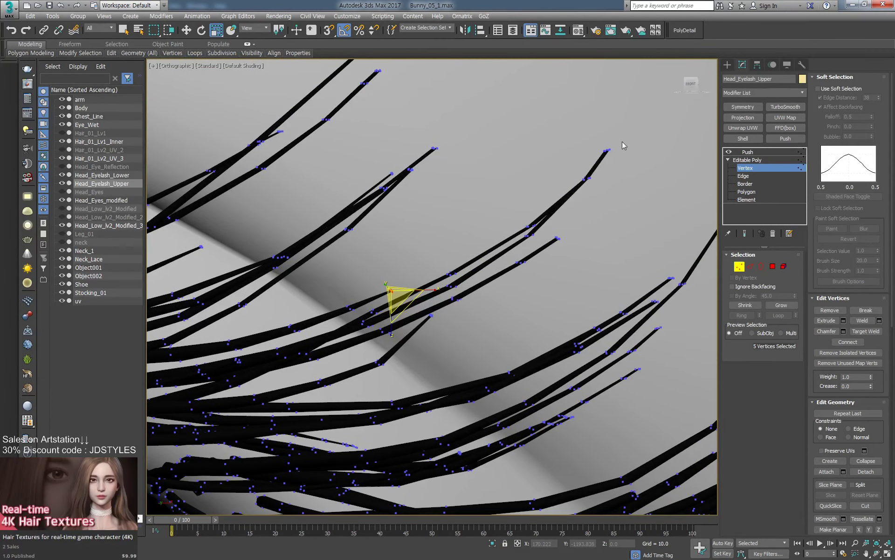
drag(624, 145, 605, 186)
scroll(534, 232, up, 2)
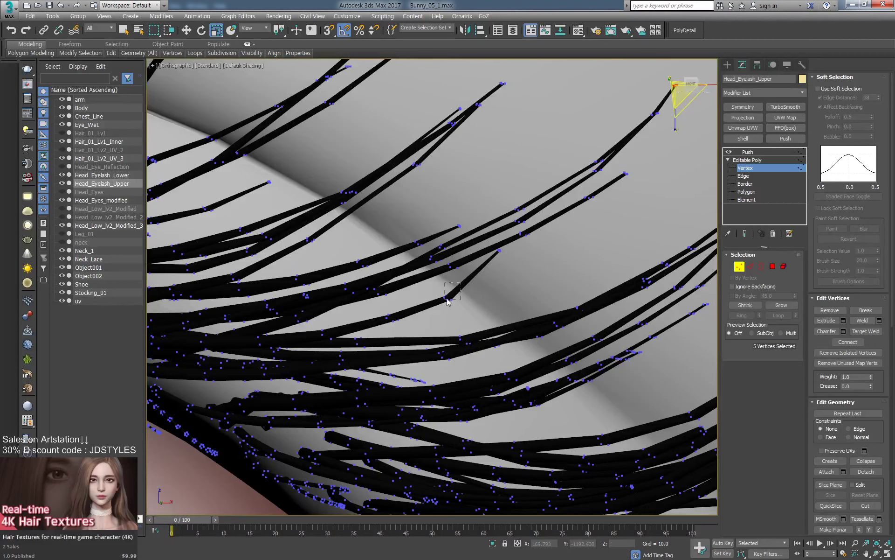
Move the middle vertices of the short bent lash to smooth its curve and reposition an outer-corner lash tip.
drag(447, 298, 384, 326)
right_click(474, 248)
click(488, 262)
key(space)
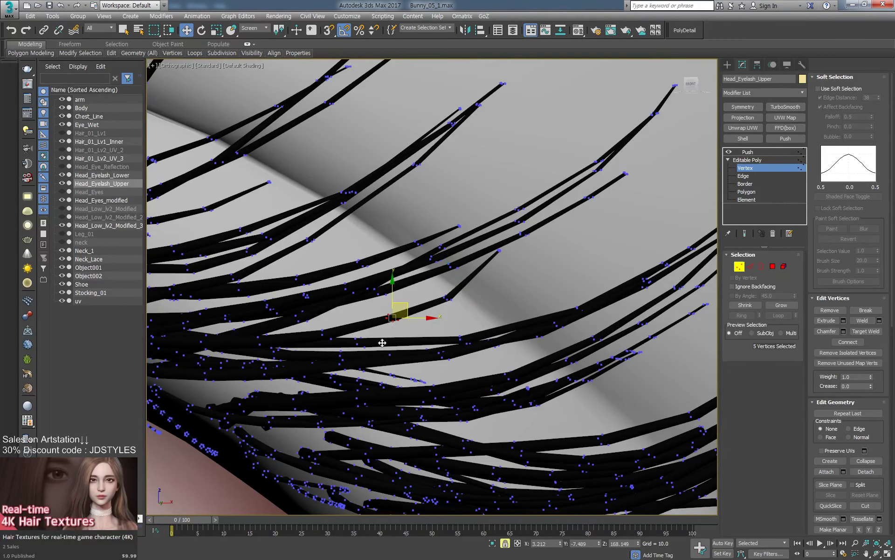
scroll(536, 243, down, 5)
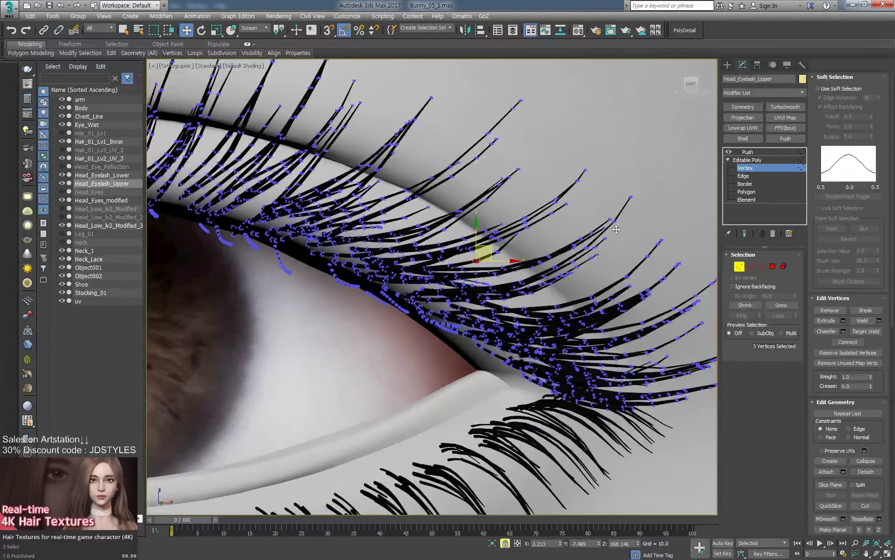
scroll(616, 229, up, 2)
scroll(643, 196, down, 2)
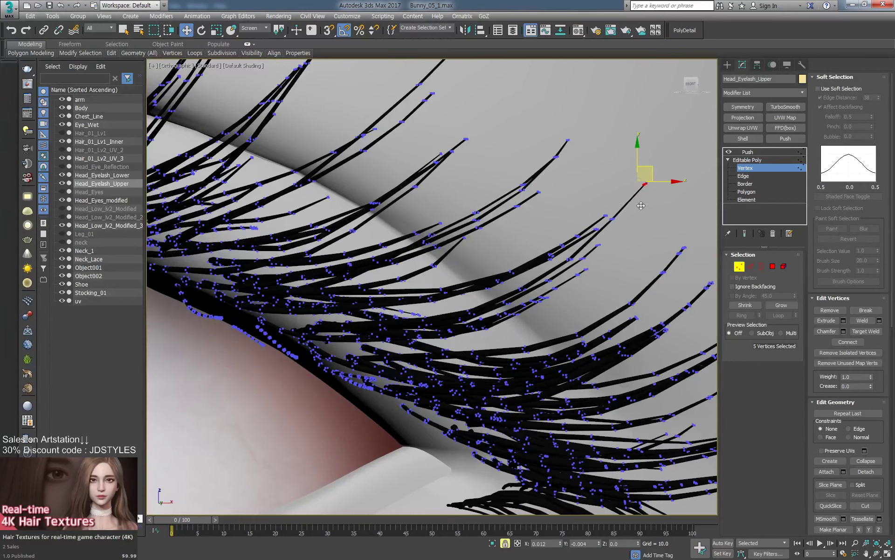
scroll(637, 201, down, 4)
scroll(474, 175, up, 5)
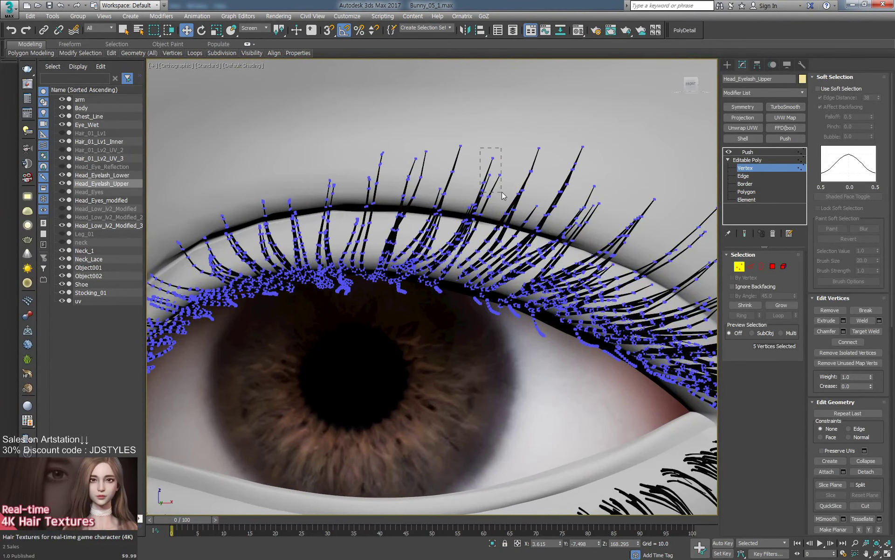
Enable soft selection, then rotate and move the lashes above the iris's outer half to even out their spacing.
drag(502, 195, 502, 196)
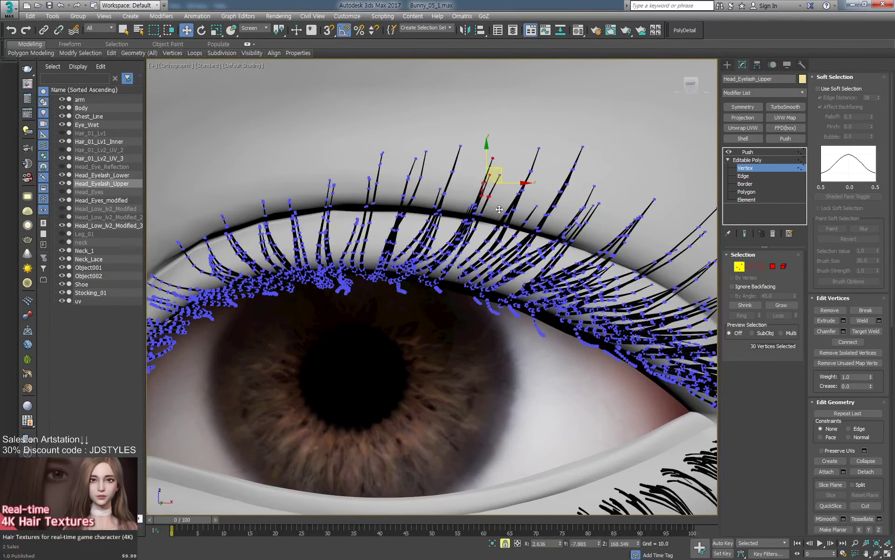
middle_drag(499, 210, 507, 202)
drag(485, 142, 520, 173)
click(817, 88)
drag(495, 192, 496, 187)
key(space)
right_click(502, 148)
click(522, 168)
right_click(495, 186)
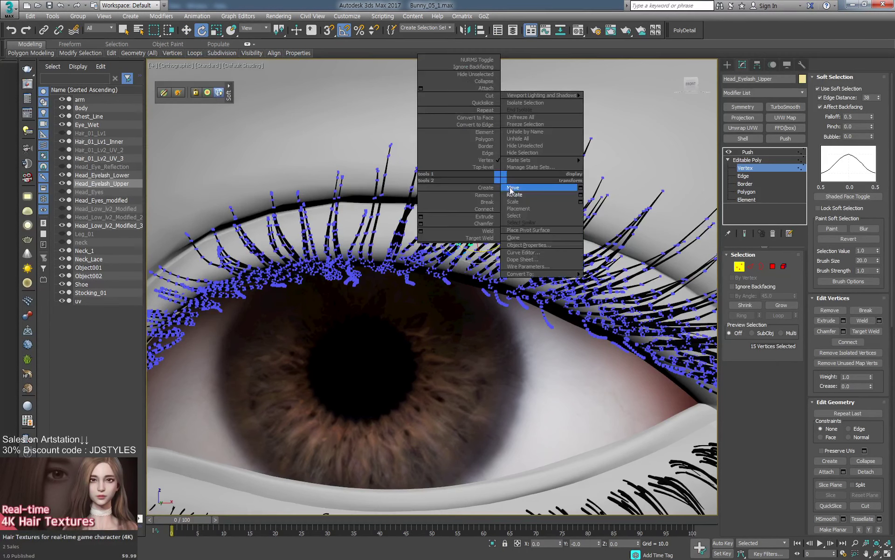
click(512, 185)
drag(436, 190, 446, 221)
middle_drag(526, 219, 453, 190)
scroll(553, 196, down, 2)
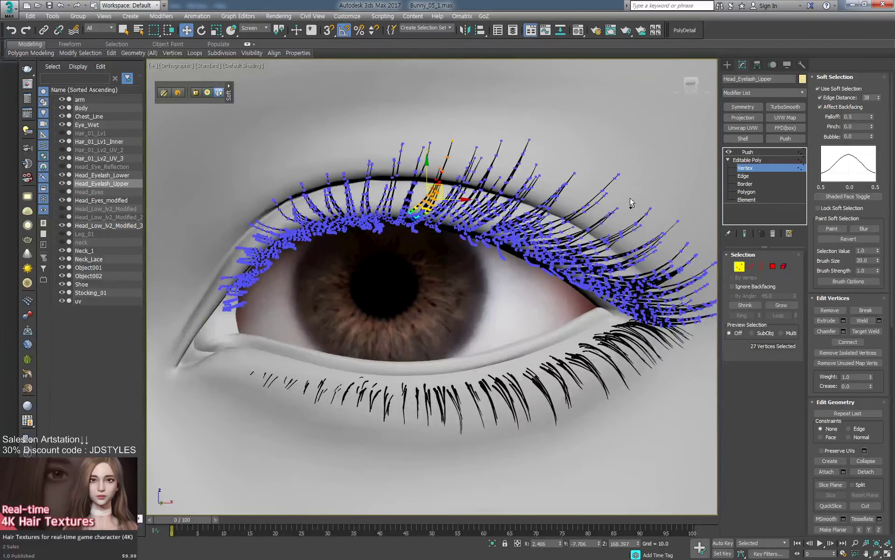
Shift a lash between the iris and outer corner, turn off soft selection and adjust six vertices of a short lash there.
scroll(631, 202, up, 4)
click(480, 250)
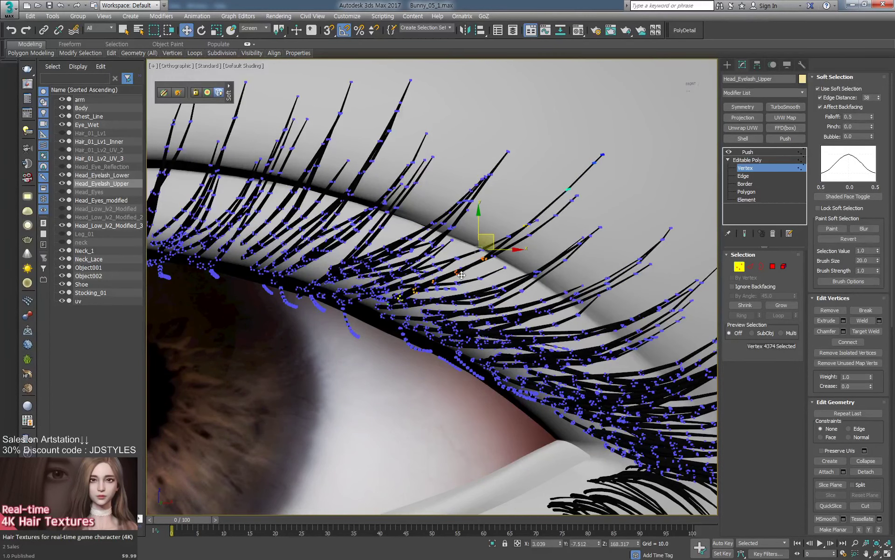
key(s)
scroll(468, 280, up, 3)
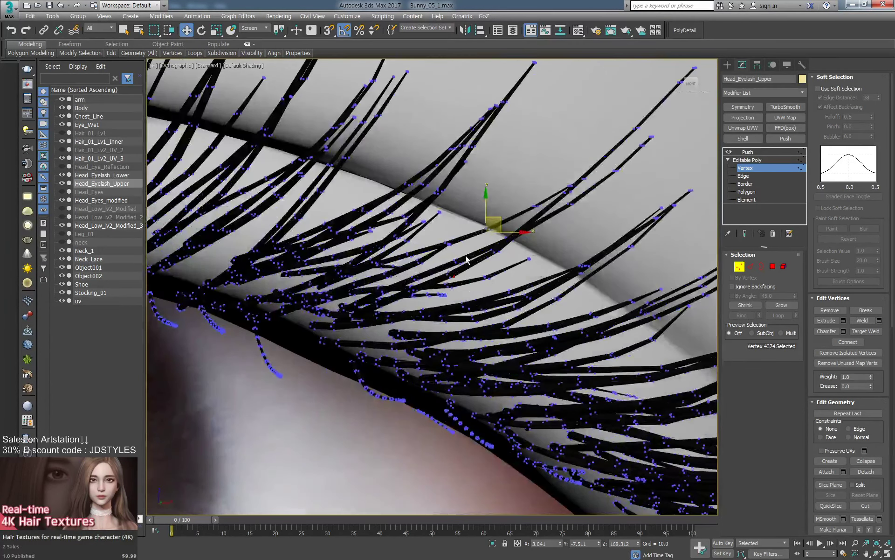
drag(463, 253, 405, 283)
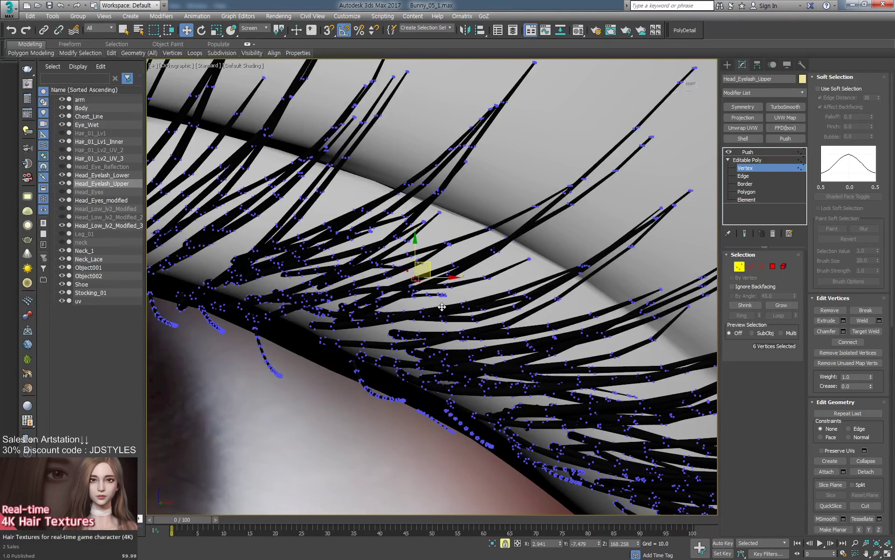
click(408, 275)
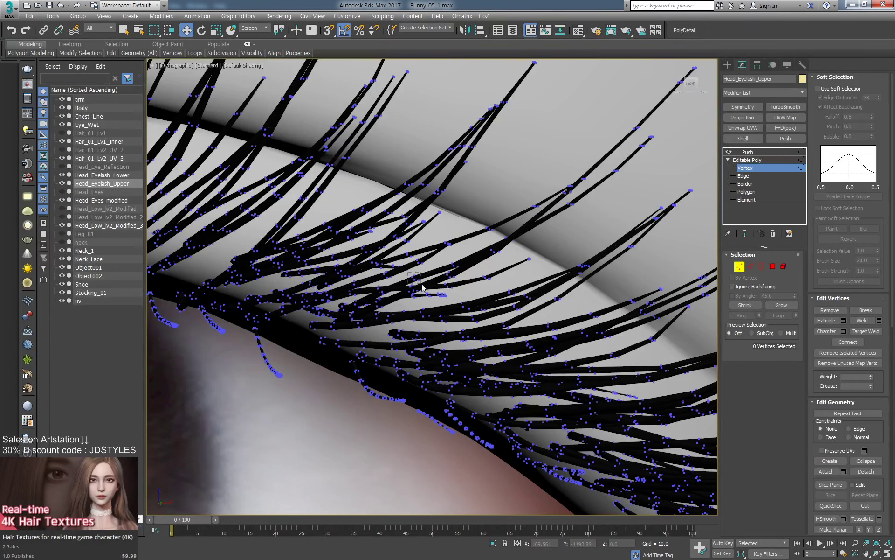
Reposition the remaining vertices of the short lashes between the iris and the outer corner.
drag(422, 288, 424, 289)
key(space)
scroll(443, 301, down, 2)
click(461, 272)
click(417, 288)
scroll(508, 280, down, 5)
scroll(518, 285, up, 3)
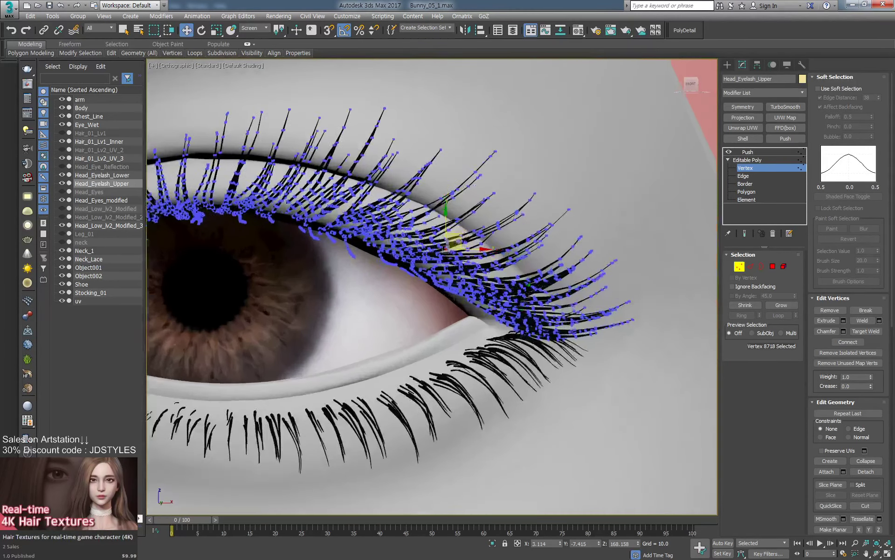
Turn on soft selection with Edge Distance off and lift the group of outer-corner lashes outward and upward.
middle_drag(513, 307, 578, 189)
scroll(574, 190, down, 3)
alt+middle_drag(579, 224, 600, 228)
scroll(601, 224, up, 3)
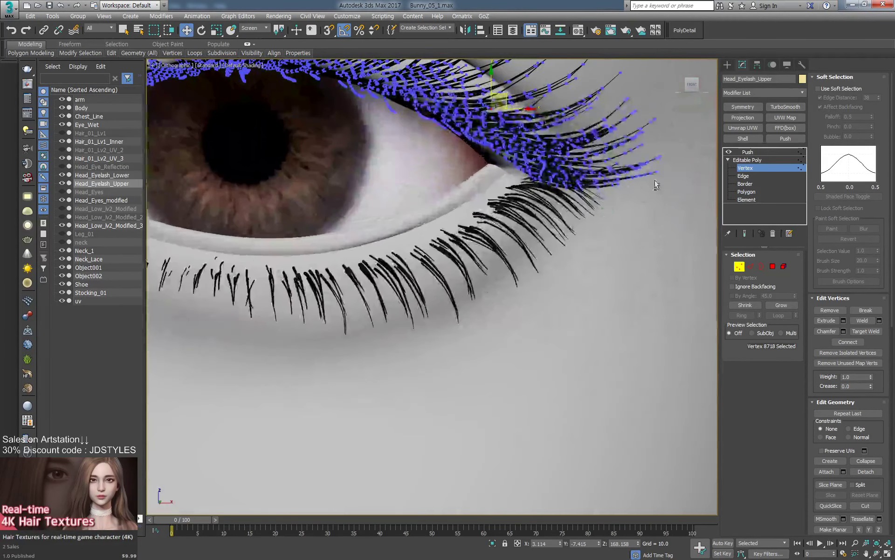
scroll(656, 185, down, 3)
scroll(600, 230, up, 5)
click(581, 222)
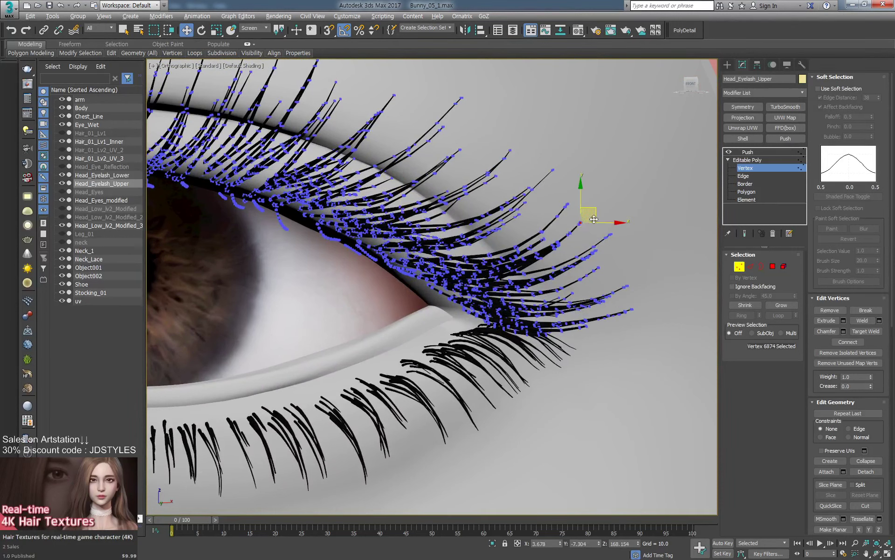
key(b)
drag(589, 217, 565, 238)
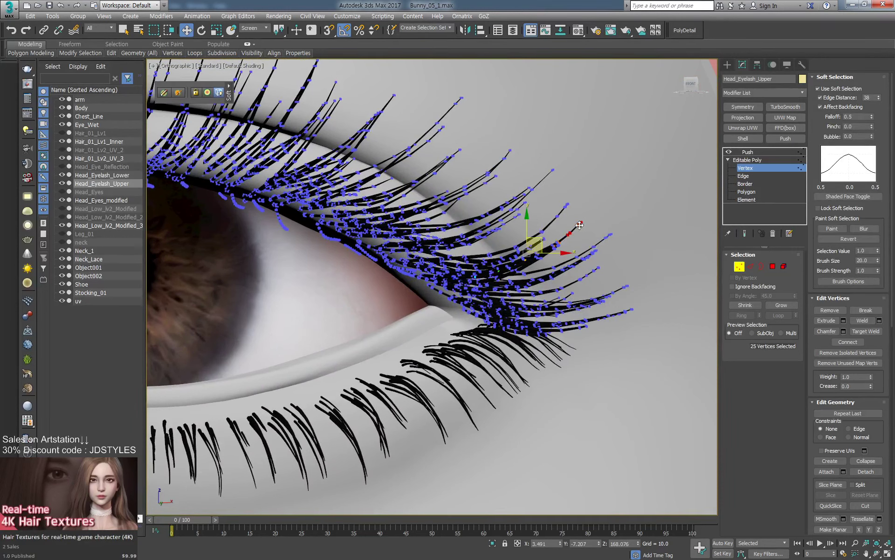
click(841, 99)
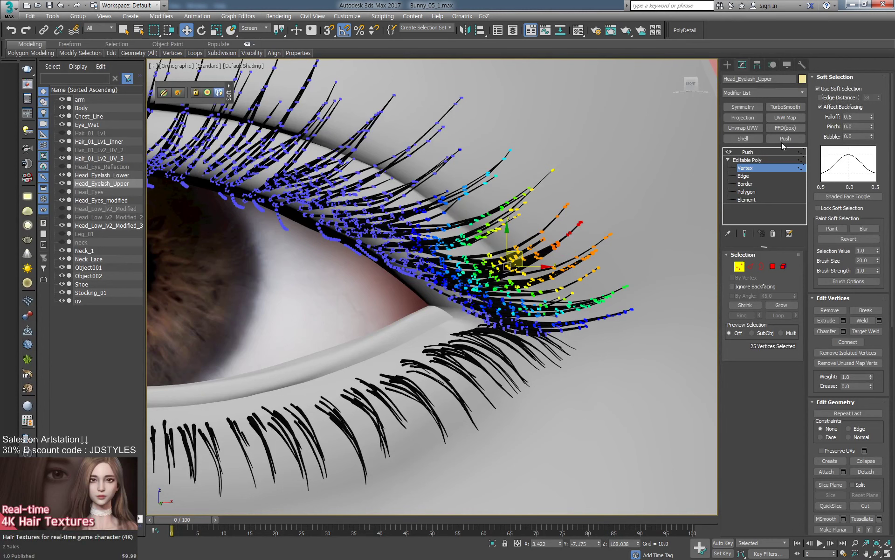
click(584, 200)
drag(568, 204, 583, 196)
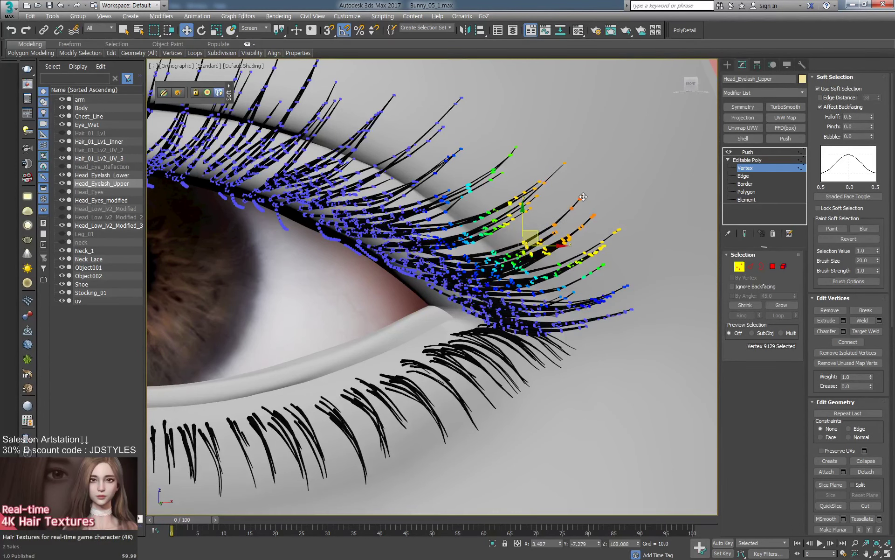
Nudge the outer-corner lash tips and the longer lashes above the iris with soft selection to even the overall fan.
scroll(583, 196, down, 5)
click(546, 179)
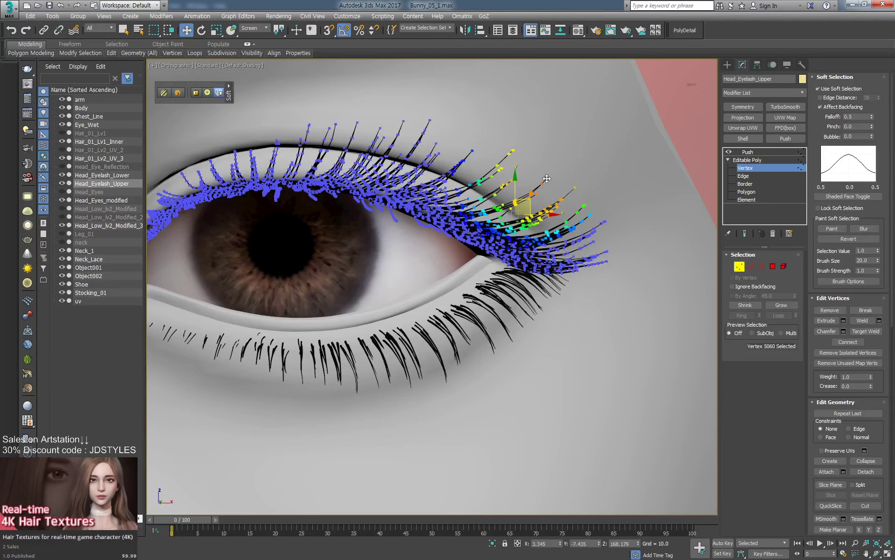
drag(547, 179, 550, 177)
middle_drag(410, 137, 489, 156)
key(alt)
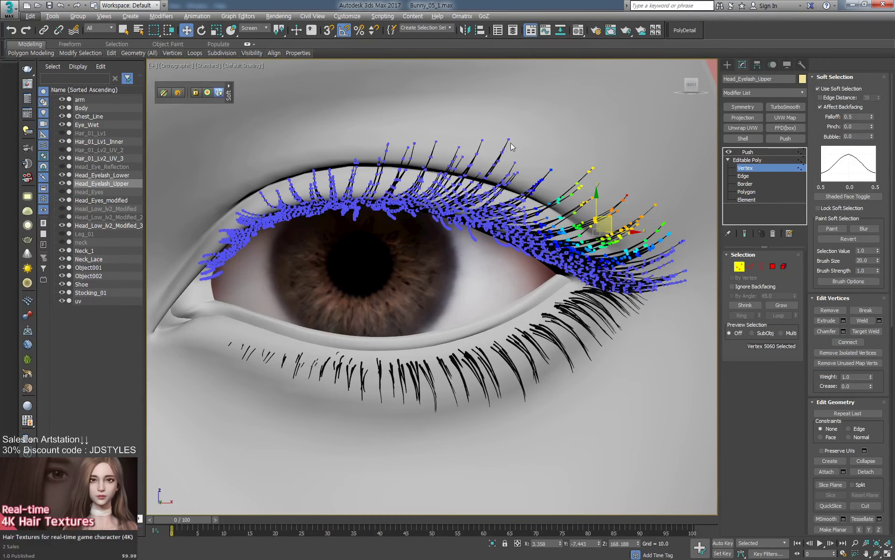
drag(509, 139, 512, 139)
drag(414, 144, 414, 148)
Pull the lash tips above the iris and toward the inner eye corner to follow the upper lid's curve.
middle_drag(407, 165, 502, 170)
click(447, 154)
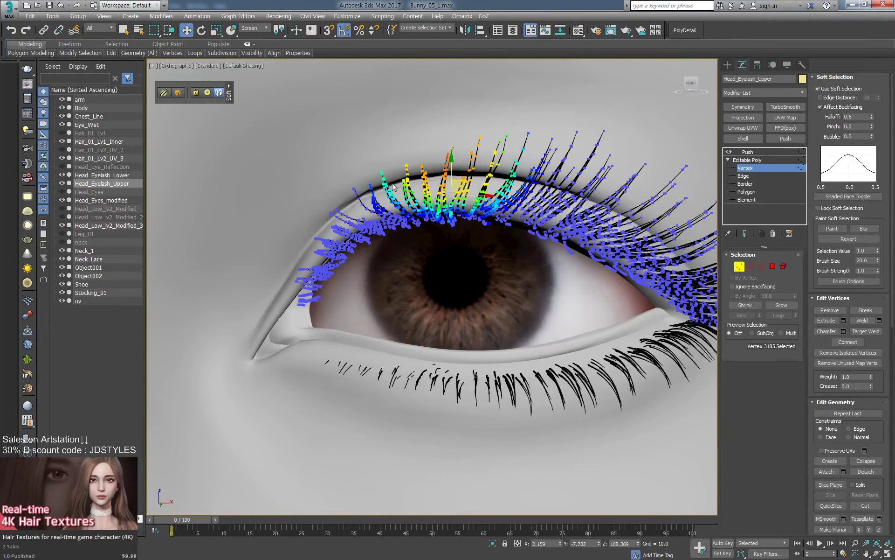
click(363, 228)
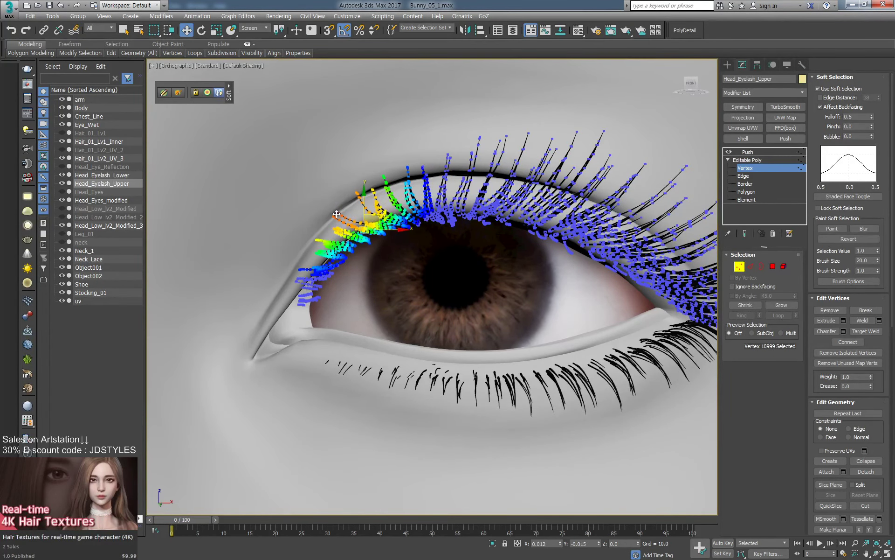
alt+middle_drag(337, 214, 383, 237)
drag(382, 238, 384, 256)
Move the innermost lashes onto the lid edge at the inner eye corner and adjust the soft selection falloff.
alt+middle_drag(364, 248, 382, 247)
click(329, 255)
scroll(350, 259, down, 3)
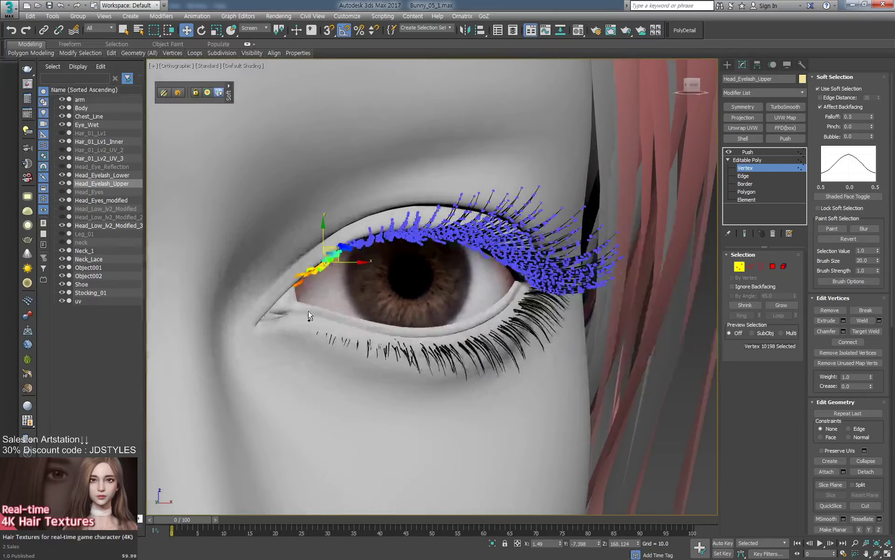
scroll(313, 283, up, 5)
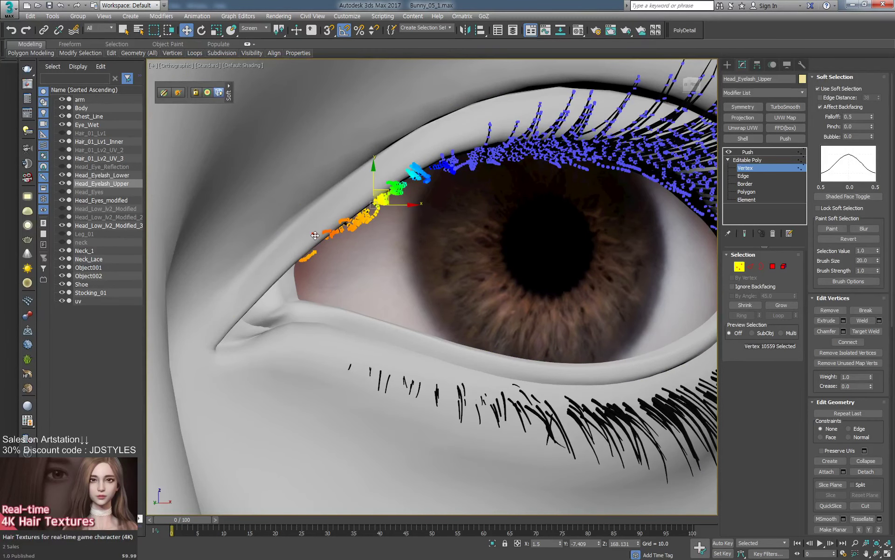
drag(872, 119, 828, 137)
Leave vertex editing and add a Symmetry modifier above Push to mirror the upper lashes onto the other eye.
scroll(351, 222, down, 6)
click(748, 153)
scroll(545, 264, down, 4)
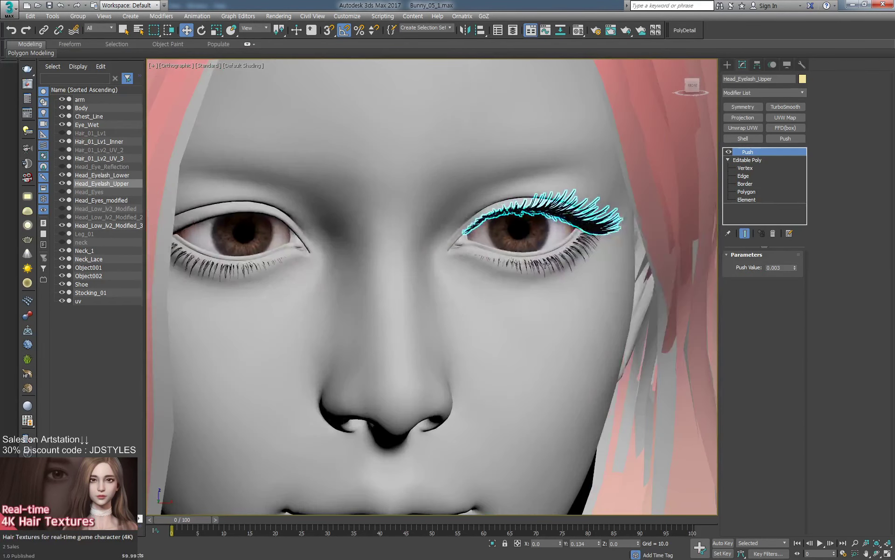
click(743, 107)
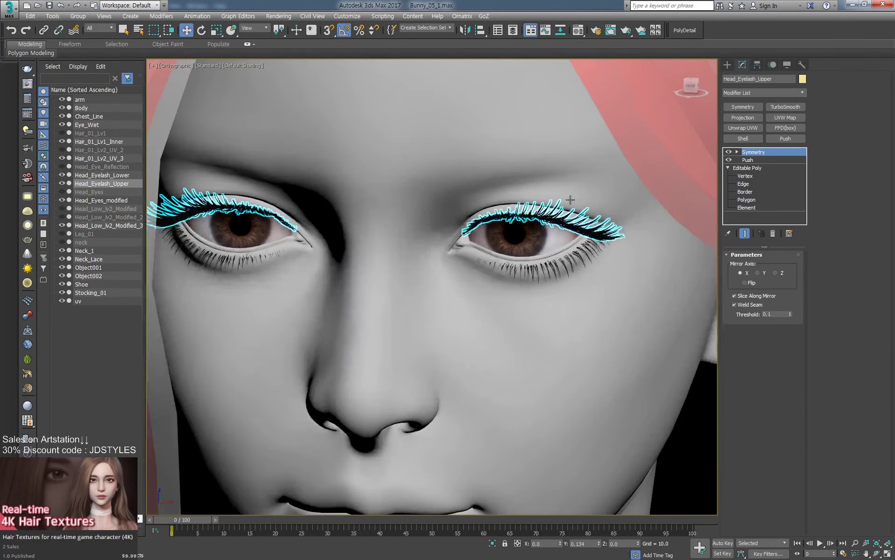
Export the mirrored upper eyelashes over Head_Eyelash_Upper.OBJ in the Mesh folder, keeping the OBJ options with quad faces and scale 1.0.
scroll(578, 208, down, 5)
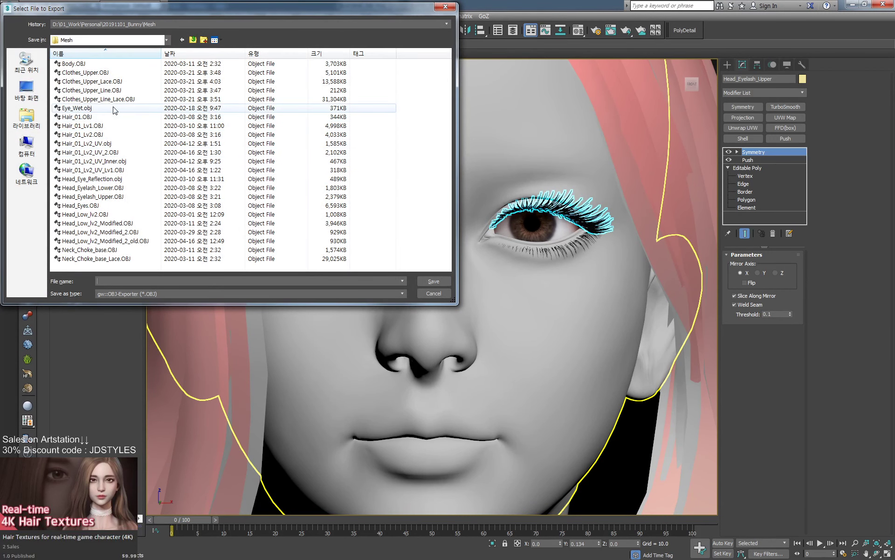
click(130, 189)
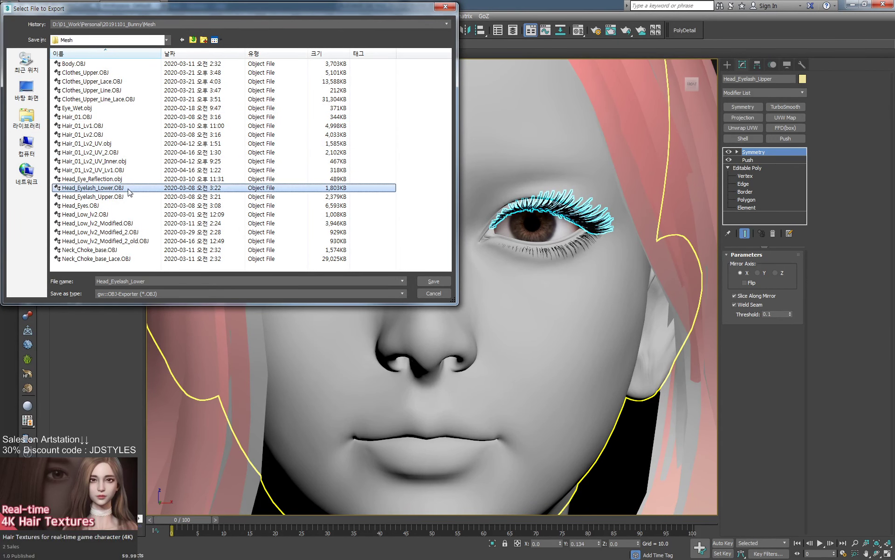
click(129, 197)
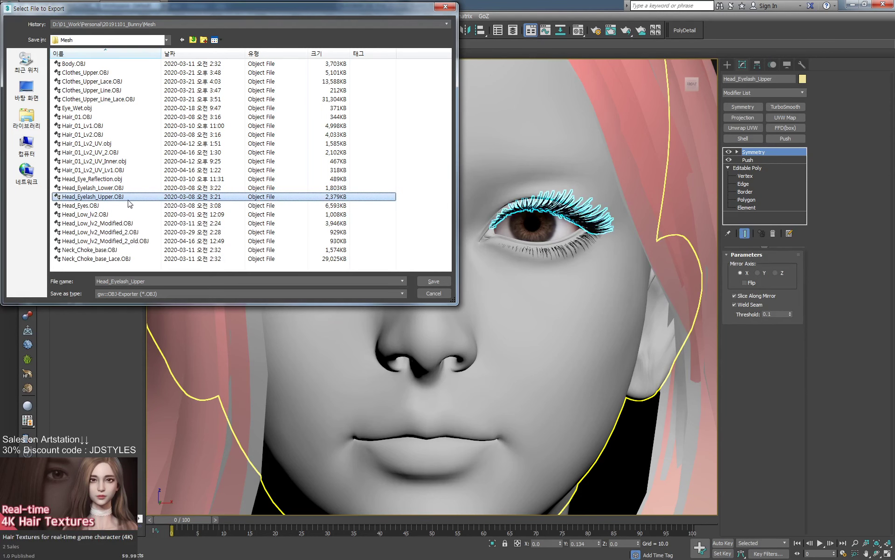
click(433, 281)
click(484, 312)
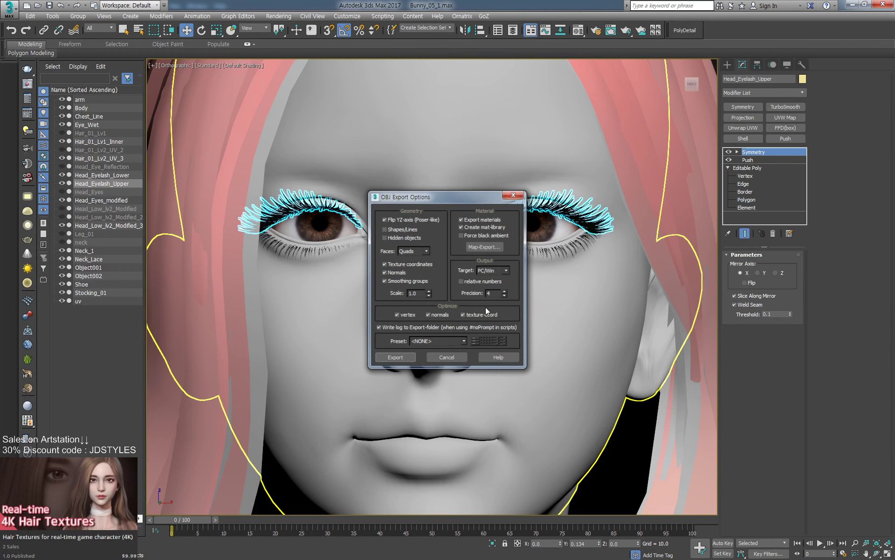
key(Return)
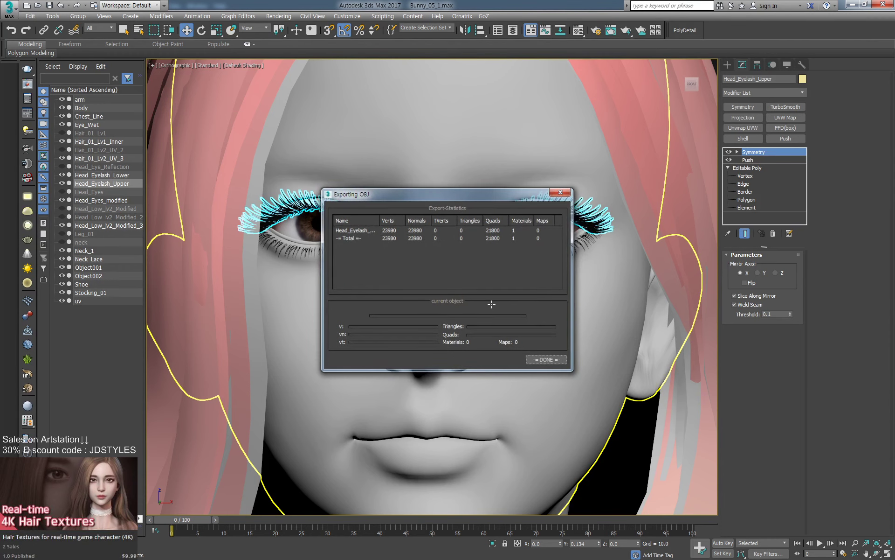
click(547, 360)
Inspect the mirrored lashes on the head model and switch to the image viewer to compare the saved portrait renders.
scroll(570, 273, up, 10)
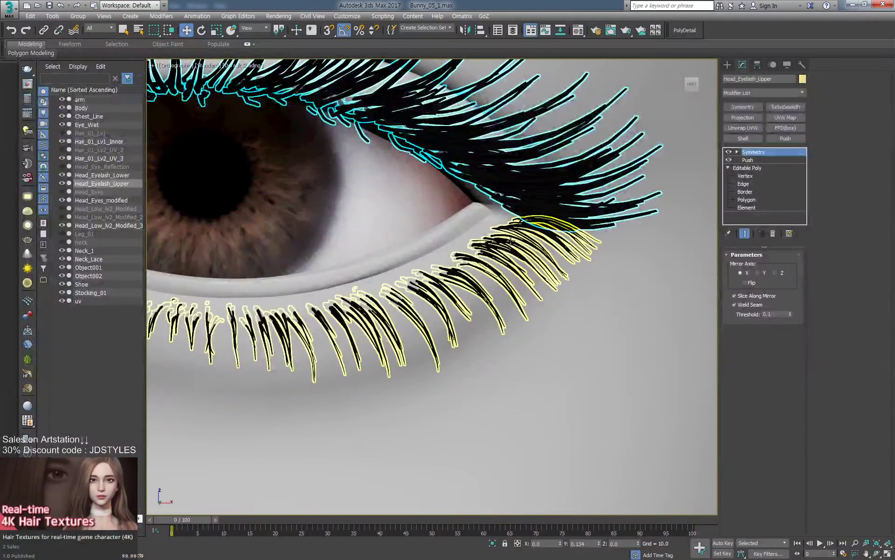
scroll(585, 258, down, 10)
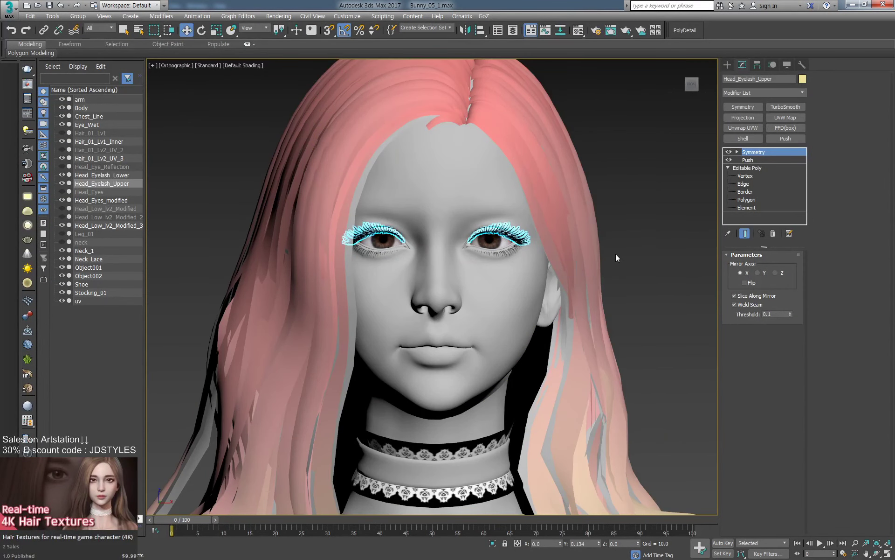
alt+middle_drag(615, 254, 606, 263)
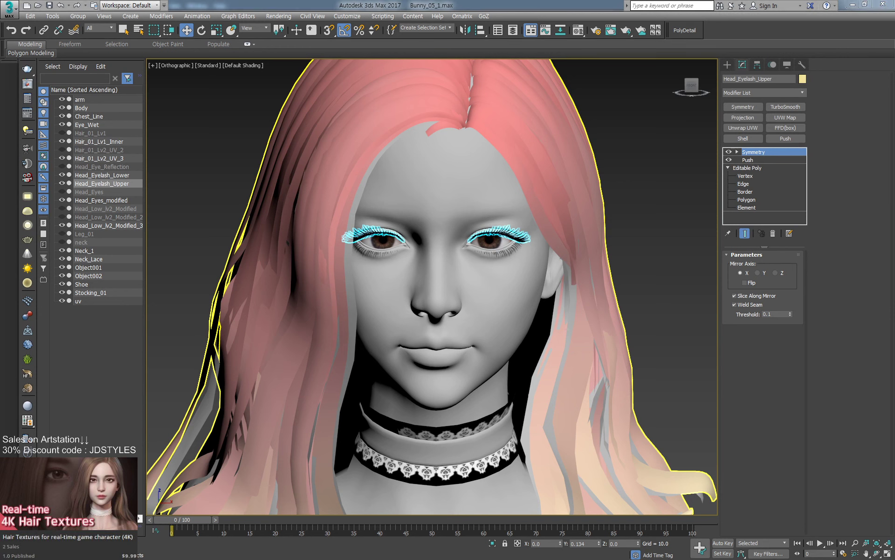
key(alt+Tab)
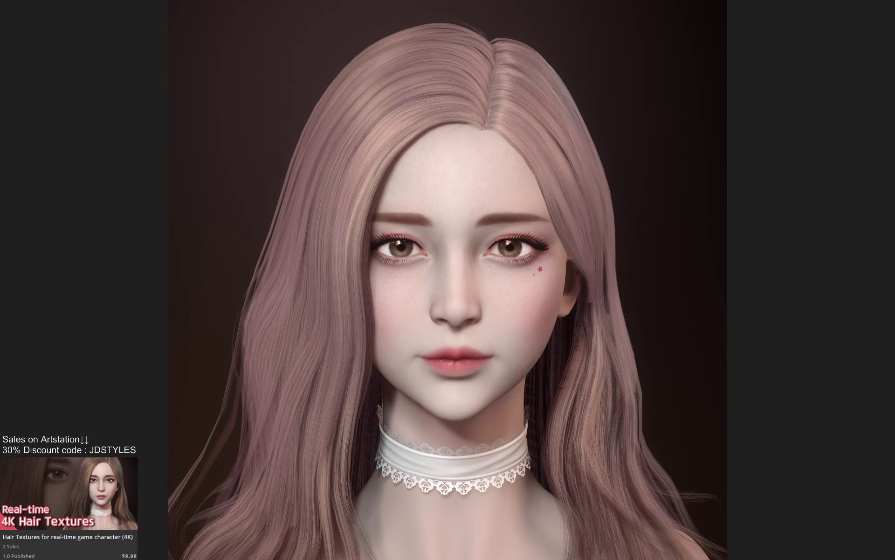
key(Left)
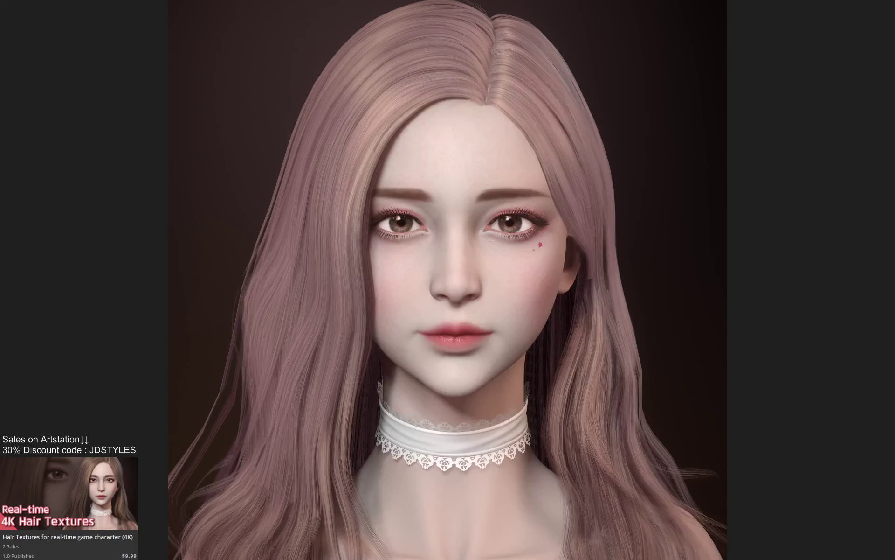
key(Right)
key(Right)
key(Left)
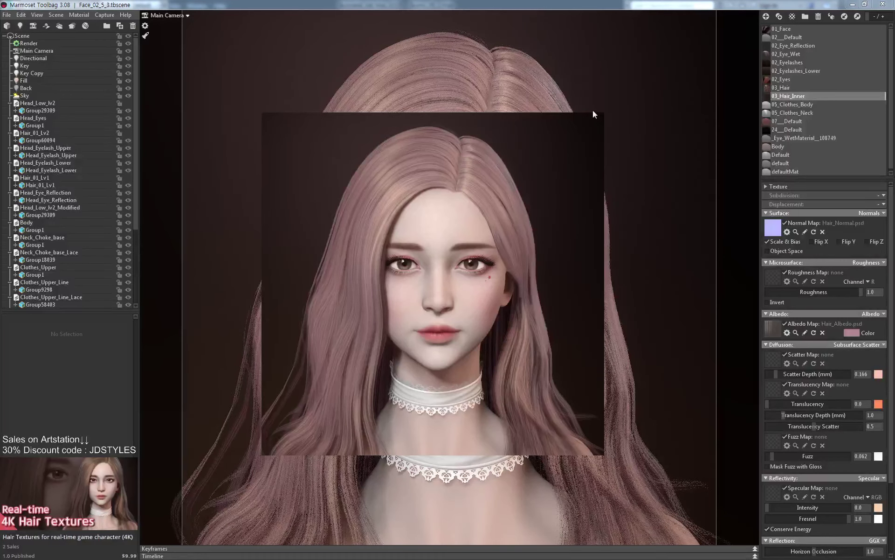
Switch to Marmoset Toolbag and adjust the main camera slightly to place the portrait a little higher in the frame.
click(591, 118)
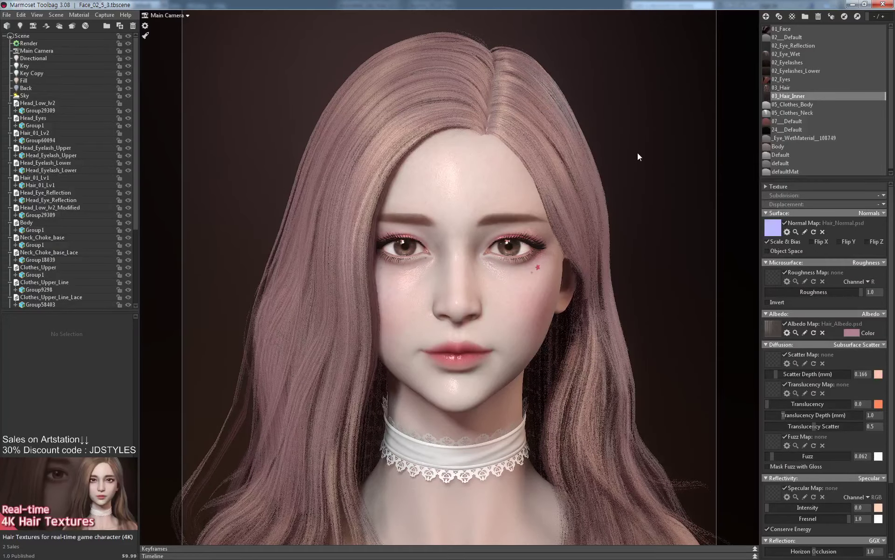
middle_drag(639, 151, 639, 138)
drag(640, 137, 639, 136)
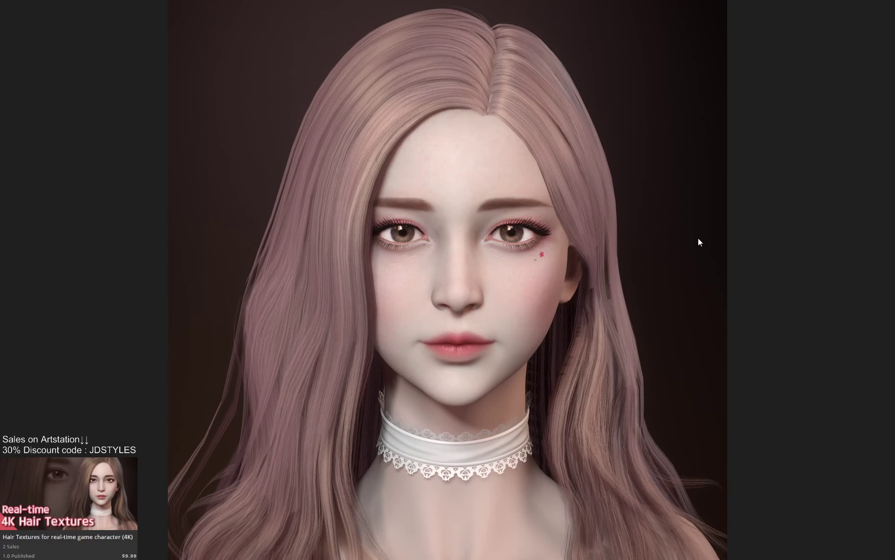
Examine the eyes, eyelashes and face of the new portrait render up close at 100% in the image viewer.
scroll(702, 239, up, 3)
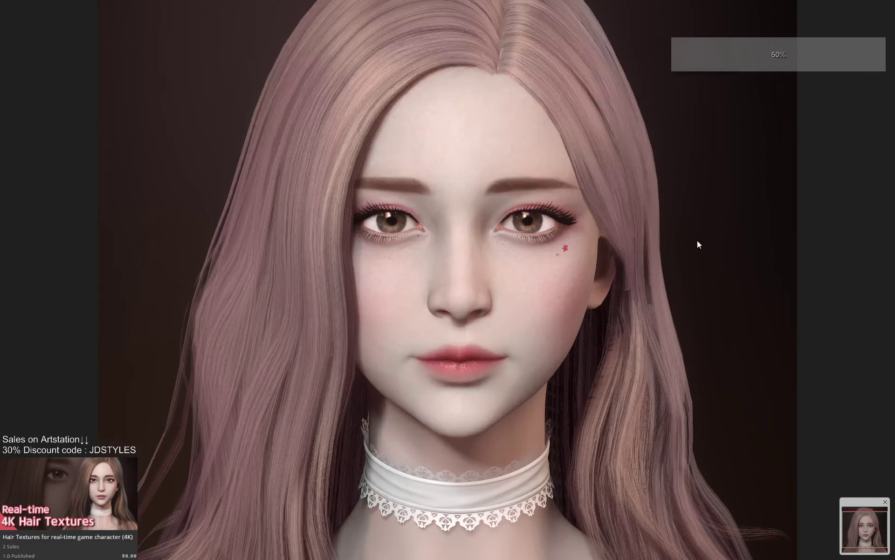
scroll(680, 257, up, 3)
scroll(682, 254, up, 2)
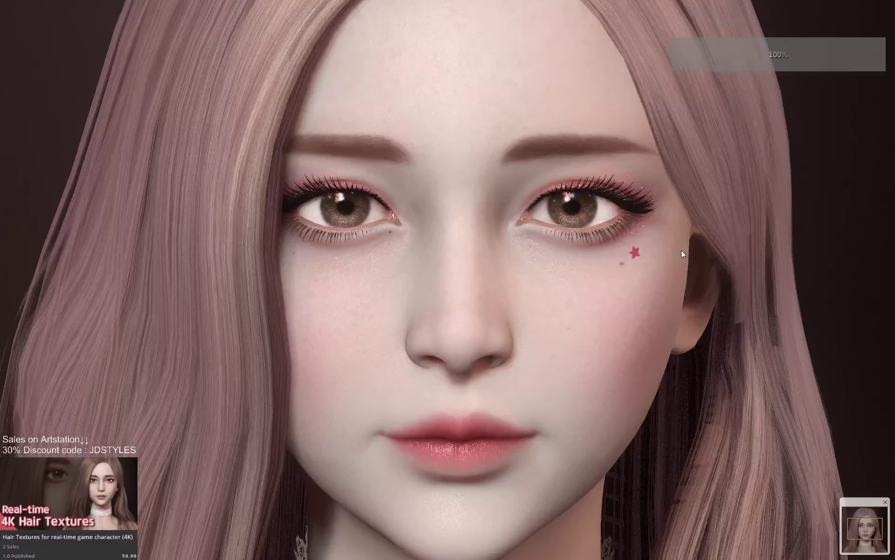
drag(673, 235, 675, 230)
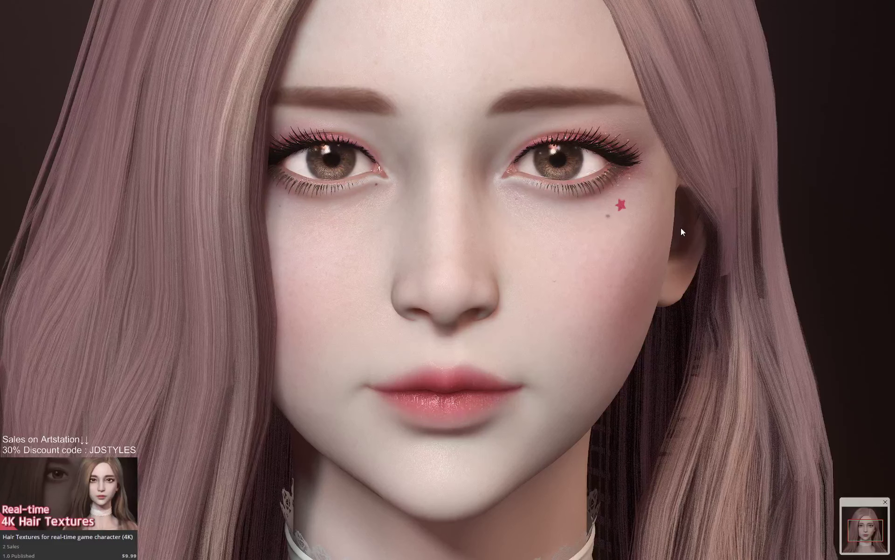
scroll(682, 229, down, 2)
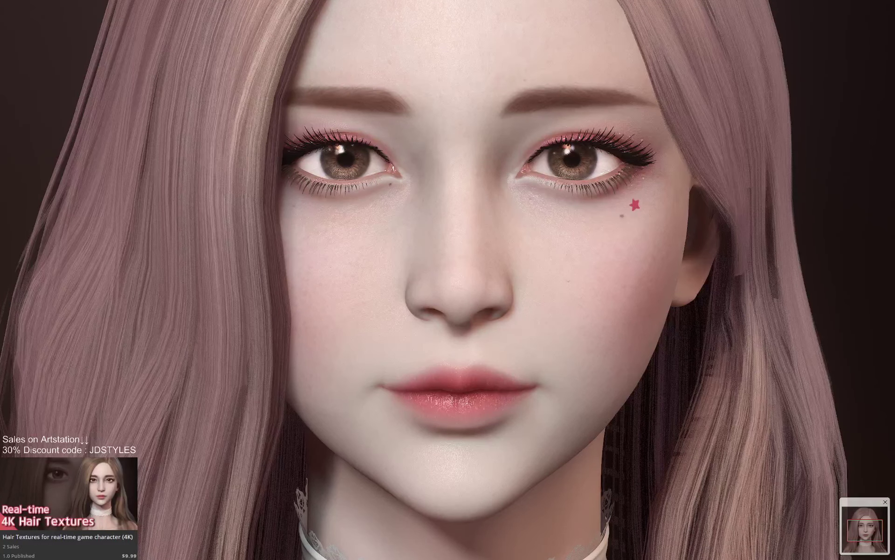
scroll(682, 229, down, 2)
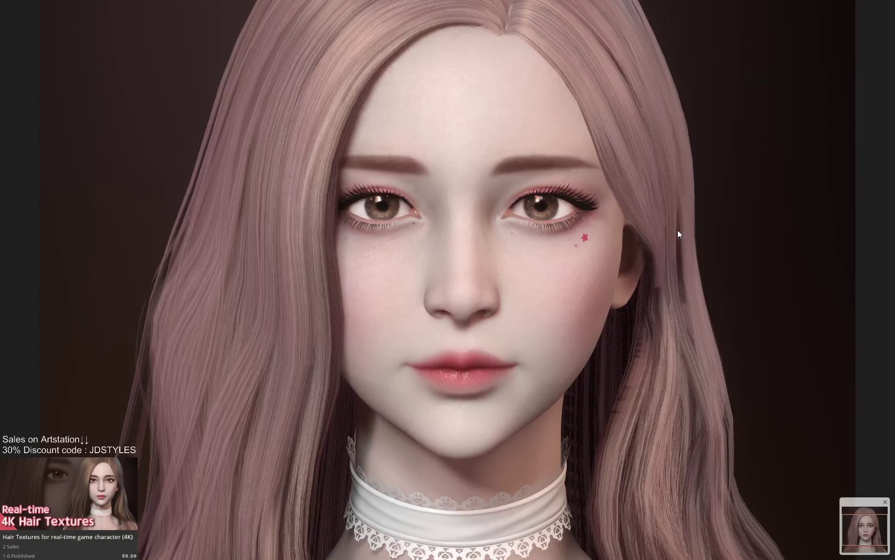